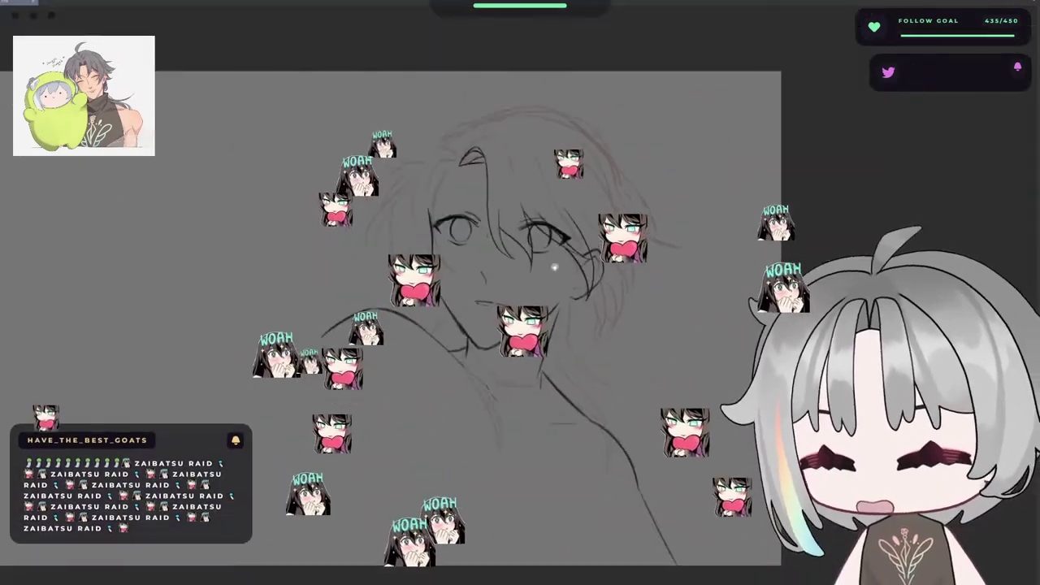
- Examine the face line art in mirrored view to check the proportions of the eyes, jaw and bangs
{"action": "mouse_move", "coordinate": [555, 267]}
{"action": "left_mouse_down"}
{"action": "mouse_move", "coordinate": [704, 286]}
{"action": "mouse_move", "coordinate": [448, 309]}
{"action": "mouse_move", "coordinate": [721, 291]}
{"action": "left_mouse_up"}
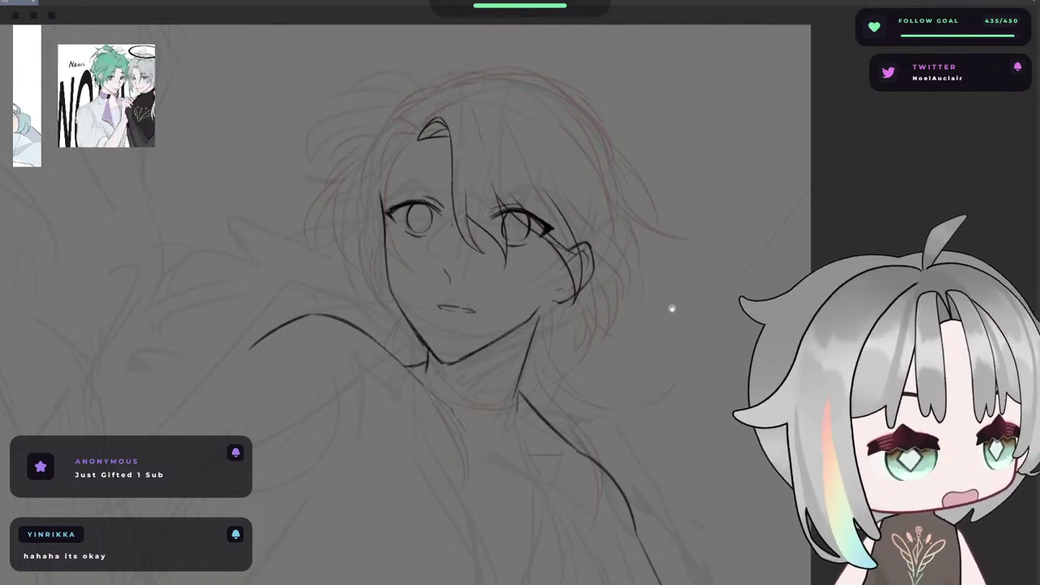
{"action": "mouse_move", "coordinate": [687, 307]}
{"action": "left_mouse_down"}
{"action": "mouse_move", "coordinate": [778, 236]}
{"action": "mouse_move", "coordinate": [834, 363]}
{"action": "left_mouse_up"}
{"action": "key", "text": "h"}
{"action": "key", "text": "h"}
{"action": "key", "text": "h"}
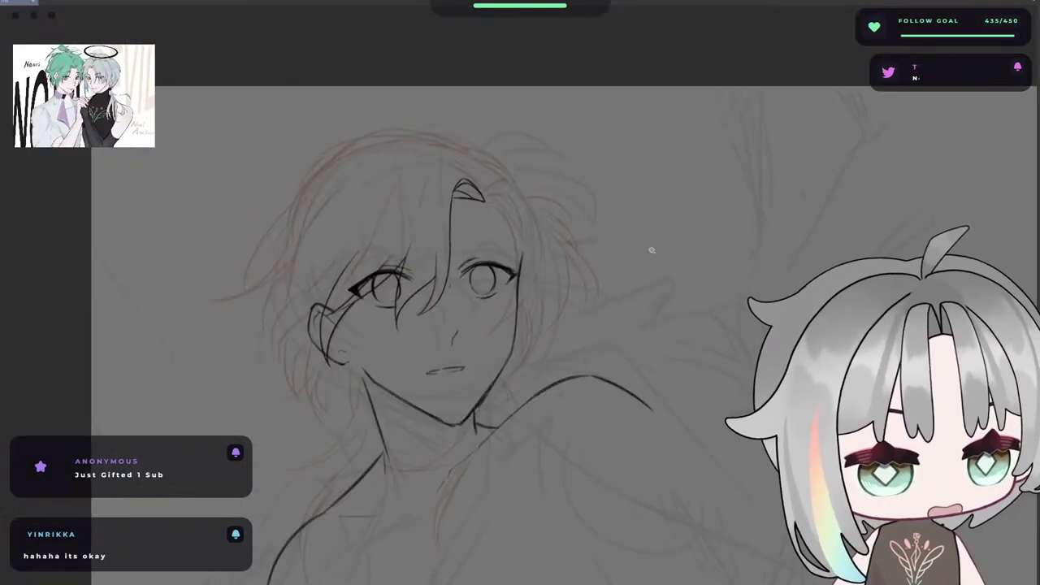
{"action": "key", "text": "h"}
{"action": "left_click_drag", "start_coordinate": [656, 218], "coordinate": [621, 156]}
{"action": "scroll", "coordinate": [629, 136], "scroll_direction": "up", "scroll_amount": 3}
{"action": "key", "text": "h"}
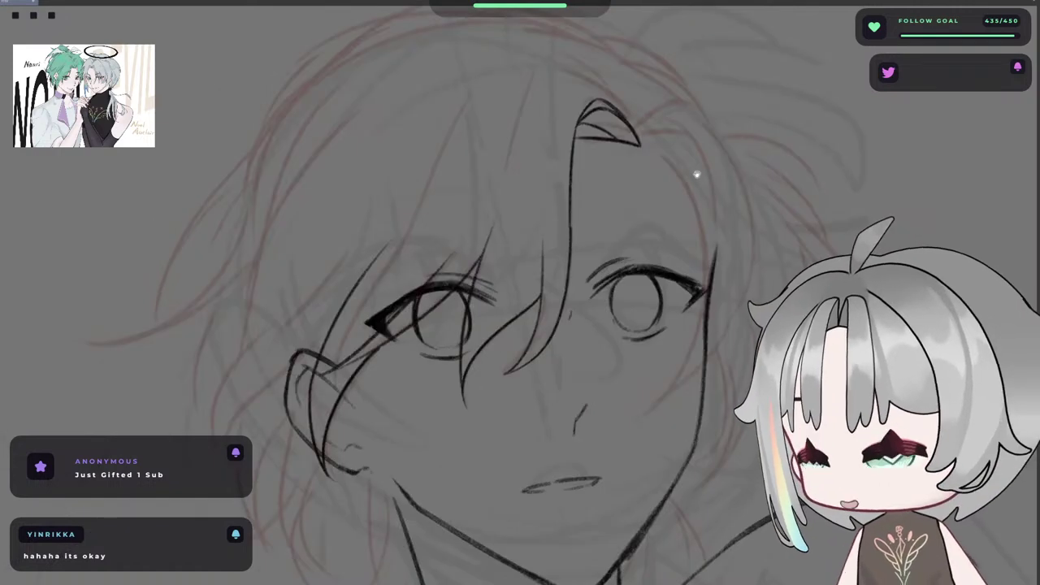
{"action": "left_click_drag", "start_coordinate": [697, 174], "coordinate": [728, 141]}
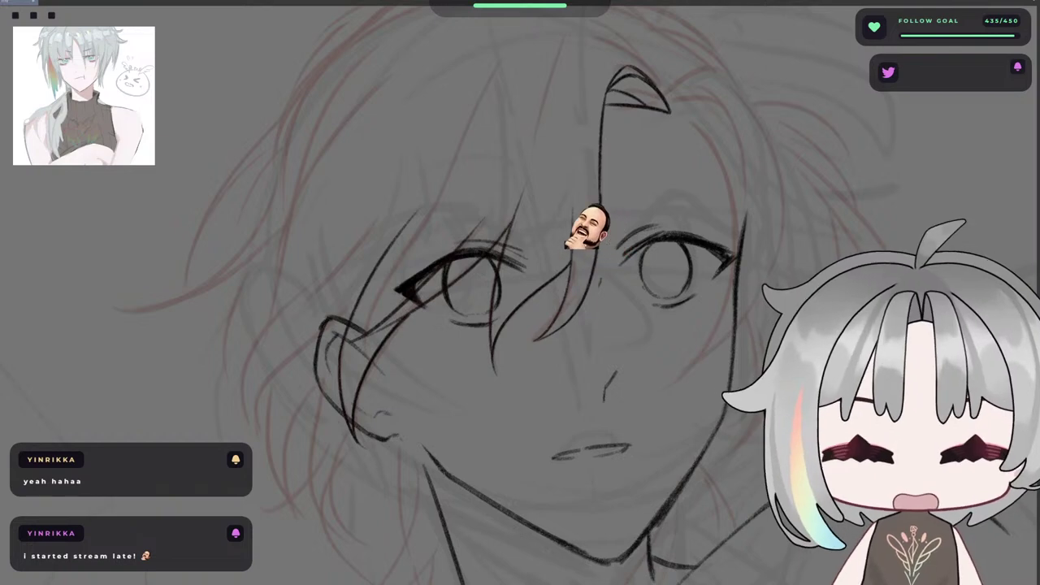
- Return the canvas to its unmirrored orientation and extend the hairline stroke from the parting down toward the left temple
{"action": "mouse_move", "coordinate": [663, 218]}
{"action": "left_mouse_down"}
{"action": "mouse_move", "coordinate": [668, 237]}
{"action": "mouse_move", "coordinate": [725, 247]}
{"action": "mouse_move", "coordinate": [706, 267]}
{"action": "left_mouse_up"}
{"action": "key", "text": "h"}
{"action": "left_click_drag", "start_coordinate": [604, 261], "coordinate": [894, 246]}
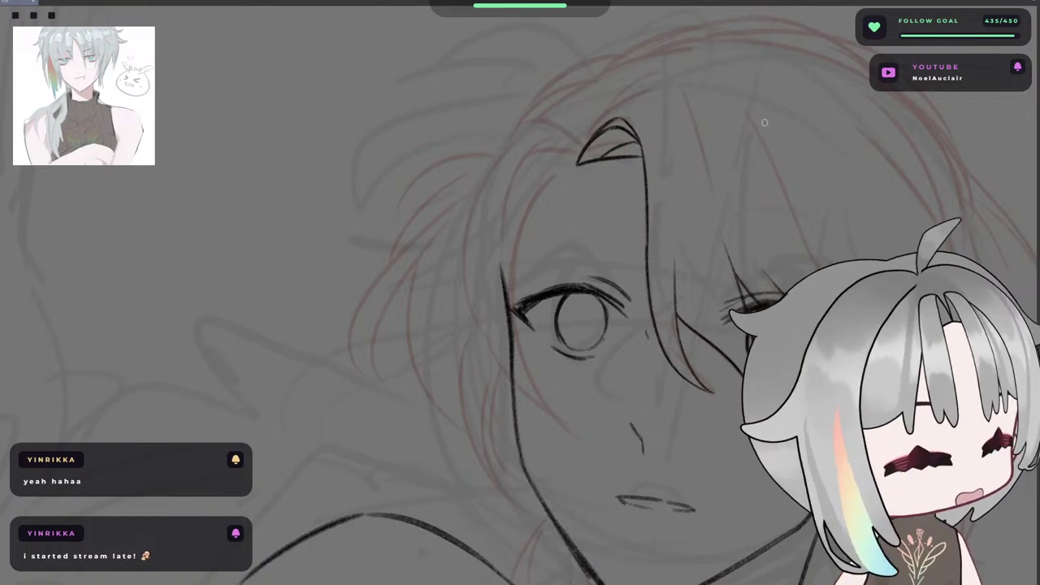
{"action": "scroll", "coordinate": [590, 148], "scroll_direction": "up", "scroll_amount": 2}
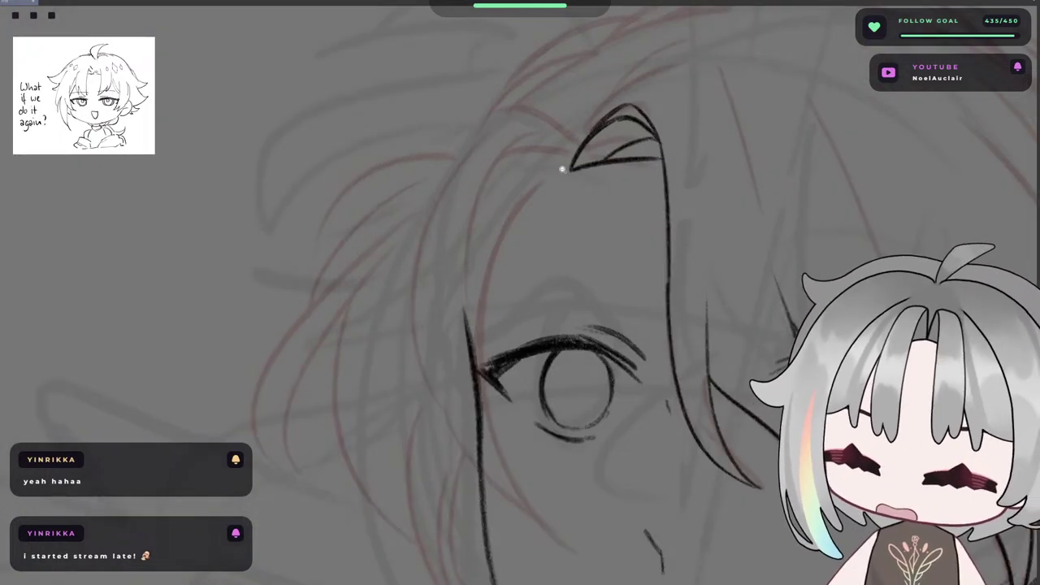
{"action": "left_click_drag", "start_coordinate": [560, 173], "coordinate": [576, 167]}
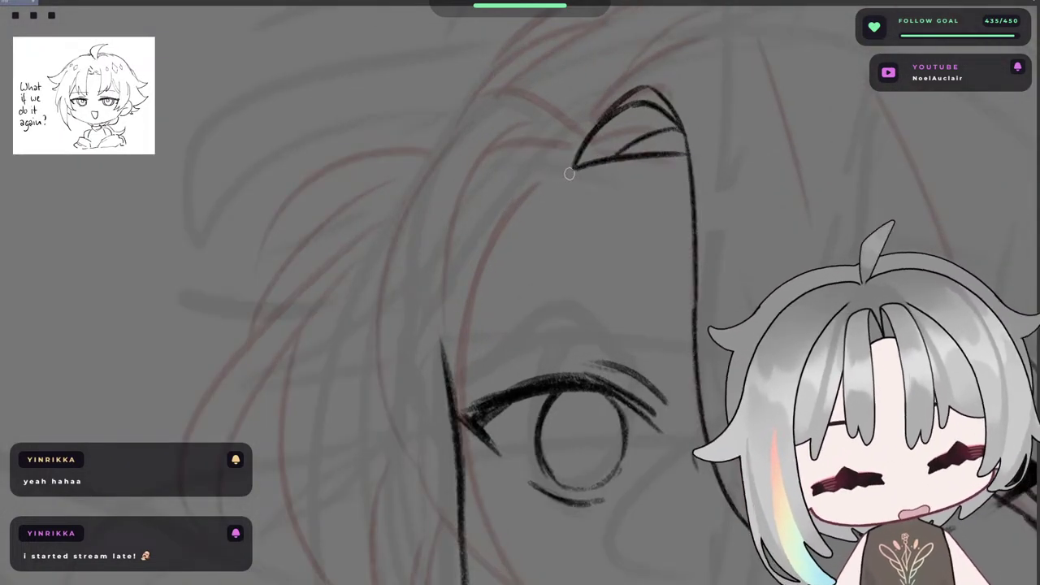
{"action": "left_click_drag", "start_coordinate": [576, 166], "coordinate": [497, 210]}
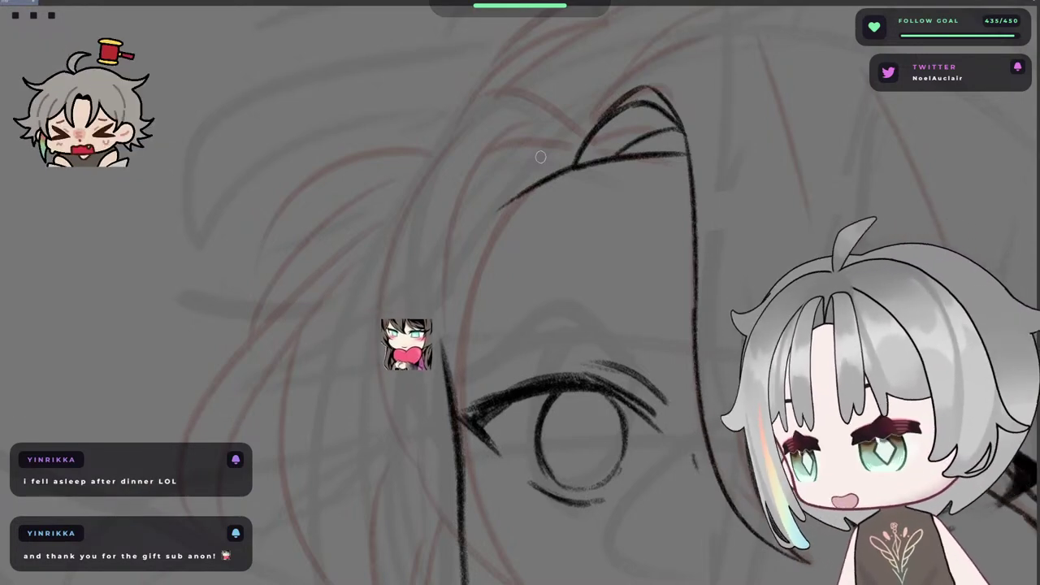
- Draw the arched top of a face-framing hair strand from the parting toward the left temple, redoing the first stroke
{"action": "left_click_drag", "start_coordinate": [574, 123], "coordinate": [590, 69]}
{"action": "key", "text": "h"}
{"action": "key", "text": "m"}
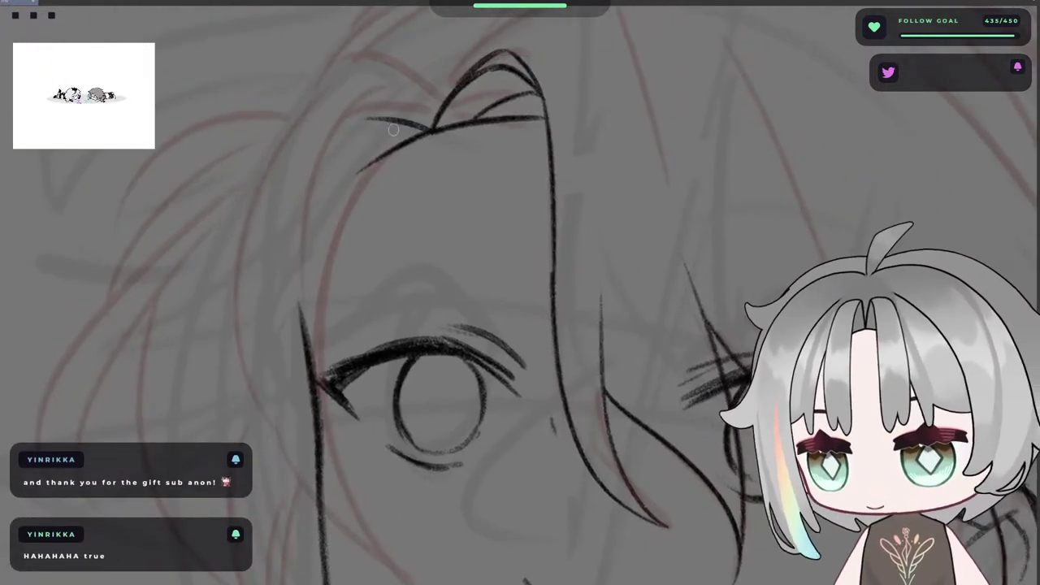
{"action": "key", "text": "ctrl+z"}
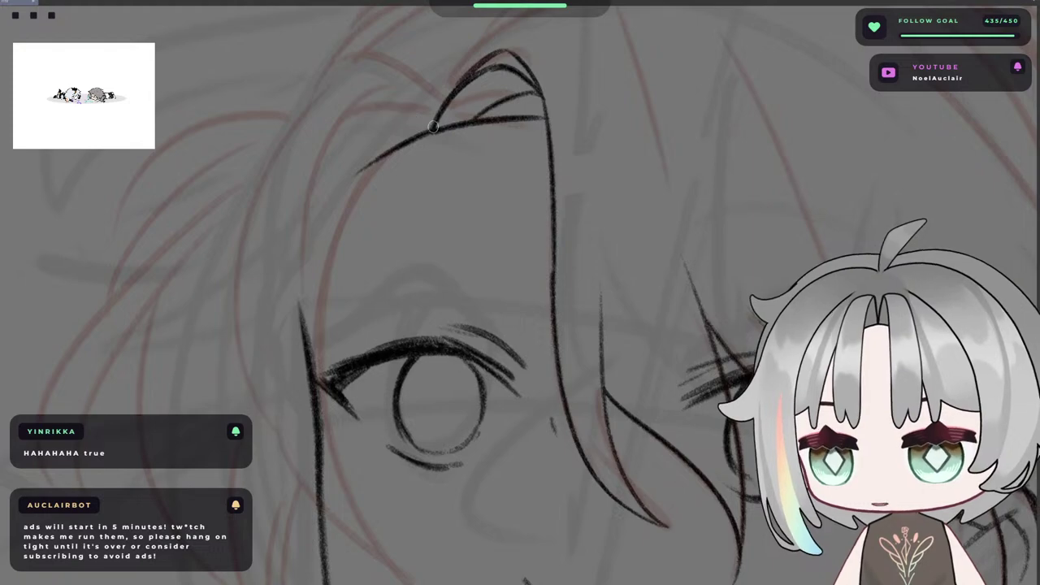
{"action": "left_click_drag", "start_coordinate": [369, 110], "coordinate": [324, 135]}
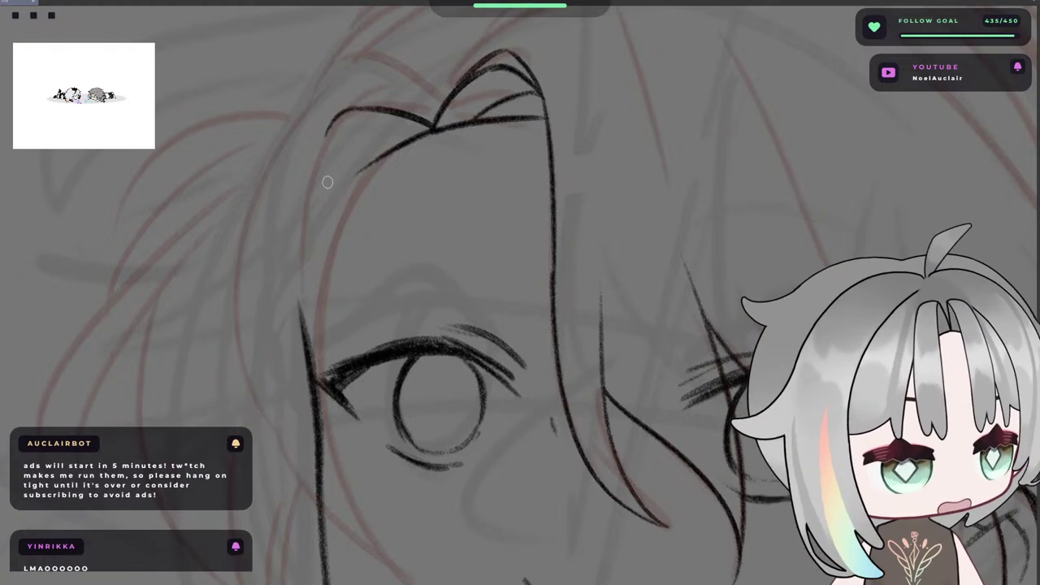
- Draw the long edge of the face-framing strand from its arched top down past the temple to the left face outline
{"action": "scroll", "coordinate": [328, 181], "scroll_direction": "down", "scroll_amount": 5}
{"action": "key", "text": "h"}
{"action": "left_click_drag", "start_coordinate": [453, 214], "coordinate": [385, 168]}
{"action": "key", "text": "plus"}
{"action": "key", "text": "plus"}
{"action": "key", "text": "plus"}
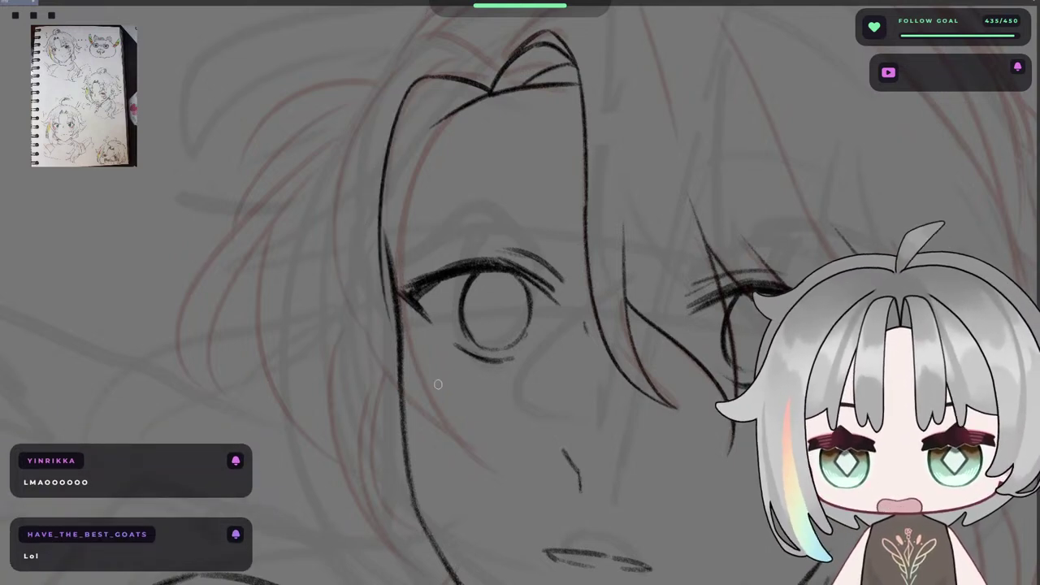
{"action": "key", "text": "ctrl+z"}
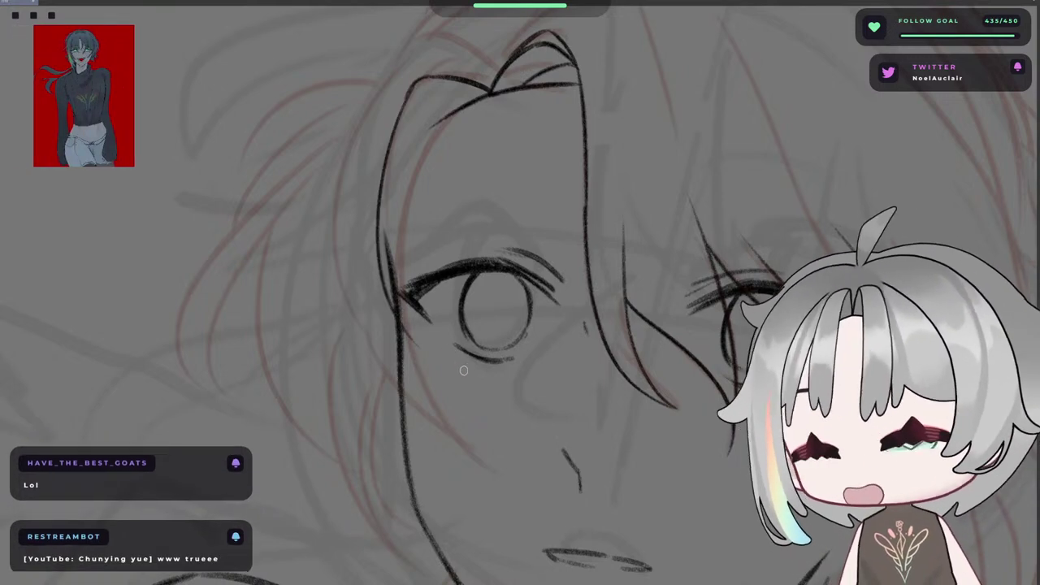
- Draw a thin curved line for the strand's tip from the face outline across the cheek below the left eye
{"action": "mouse_move", "coordinate": [427, 328]}
{"action": "left_mouse_down"}
{"action": "mouse_move", "coordinate": [473, 357]}
{"action": "mouse_move", "coordinate": [486, 394]}
{"action": "left_mouse_up"}
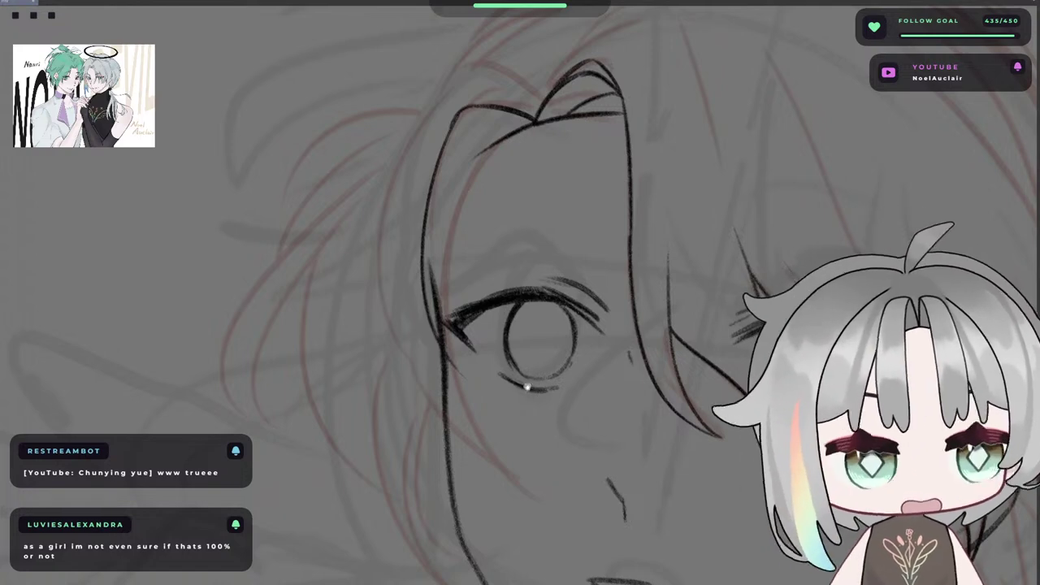
{"action": "left_click_drag", "start_coordinate": [510, 336], "coordinate": [451, 304]}
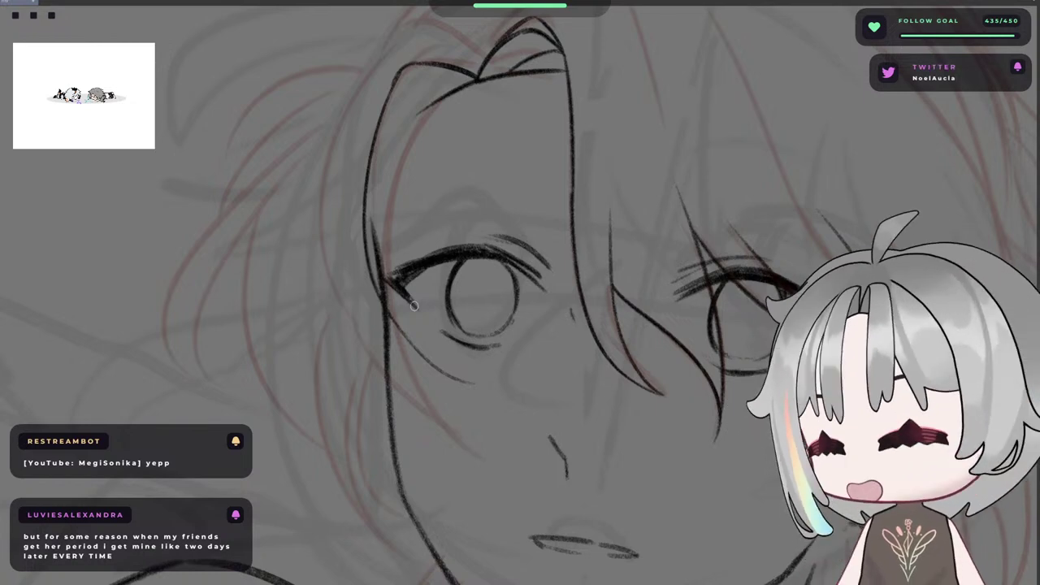
{"action": "left_click_drag", "start_coordinate": [412, 196], "coordinate": [425, 212]}
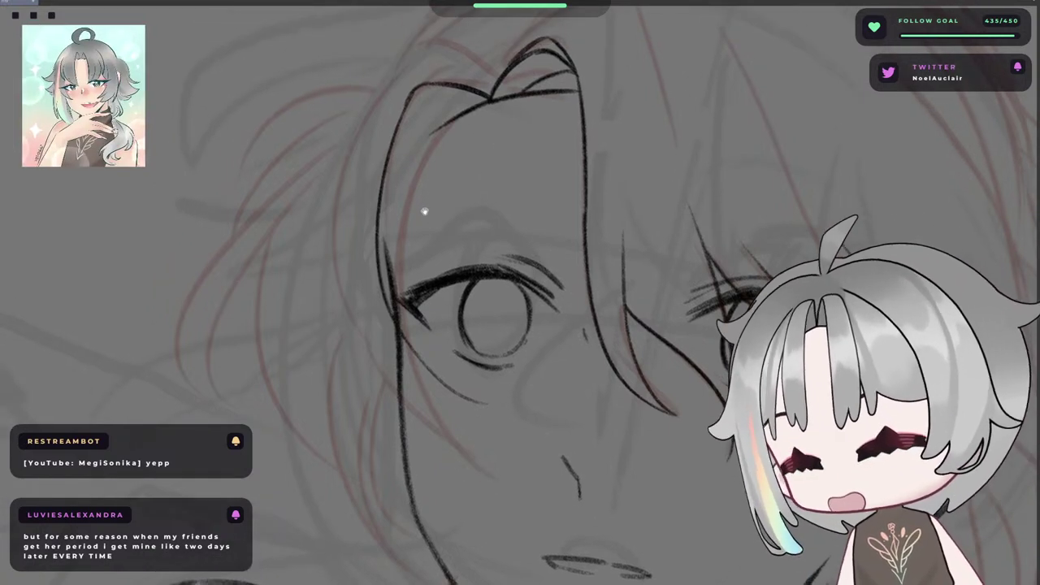
{"action": "left_click_drag", "start_coordinate": [430, 126], "coordinate": [439, 142]}
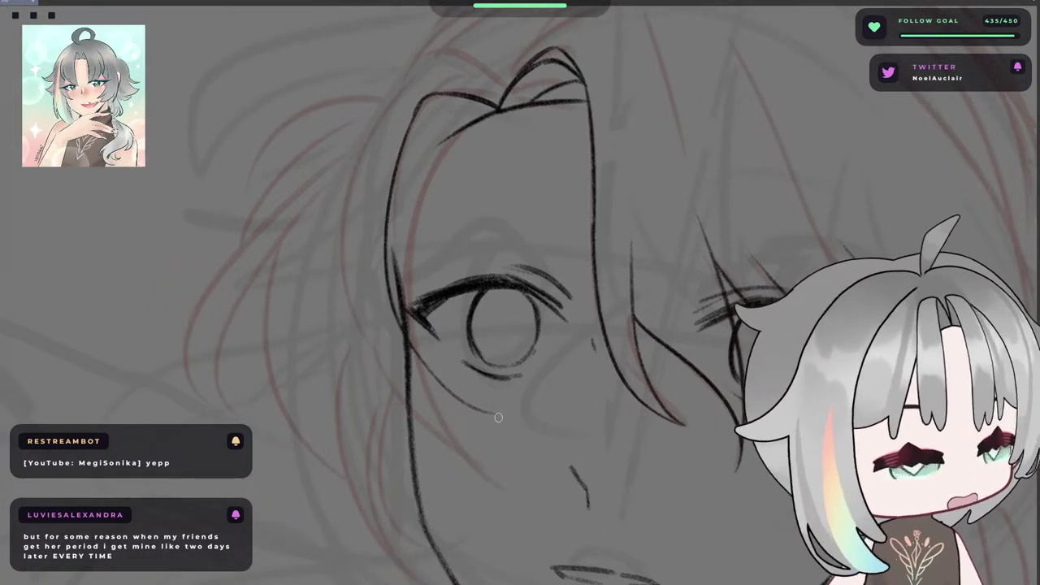
- Draw a second curved stroke from the strand's tip on the cheek up past the face outline, redoing it until it flows smoothly
{"action": "left_click_drag", "start_coordinate": [498, 419], "coordinate": [371, 311]}
{"action": "key", "text": "ctrl+z"}
{"action": "left_click_drag", "start_coordinate": [491, 417], "coordinate": [387, 346]}
{"action": "key", "text": "ctrl+z"}
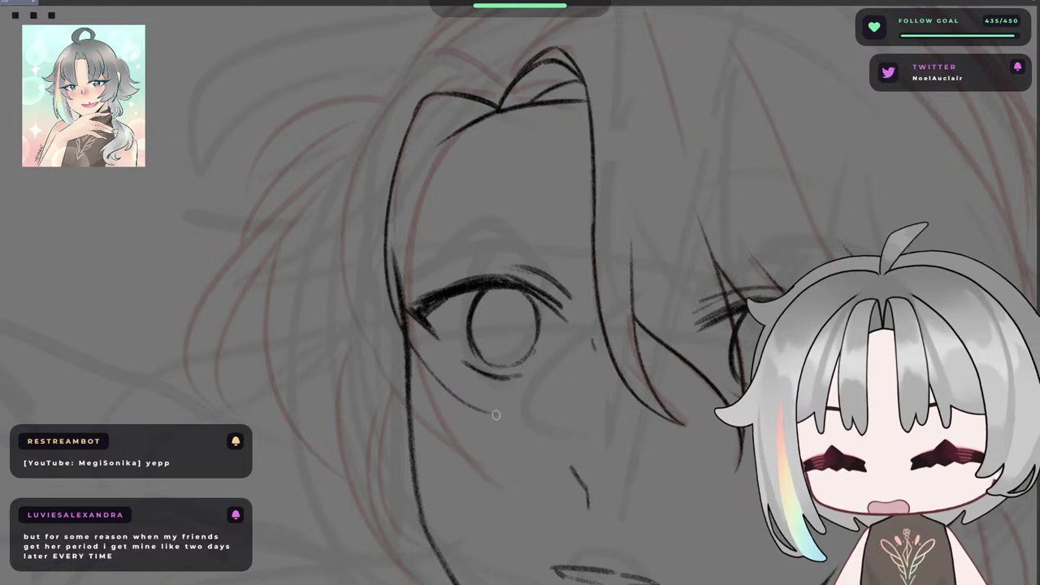
{"action": "left_click_drag", "start_coordinate": [494, 415], "coordinate": [331, 265]}
{"action": "key", "text": "ctrl+z"}
{"action": "left_click_drag", "start_coordinate": [494, 413], "coordinate": [350, 262]}
{"action": "key", "text": "ctrl+z"}
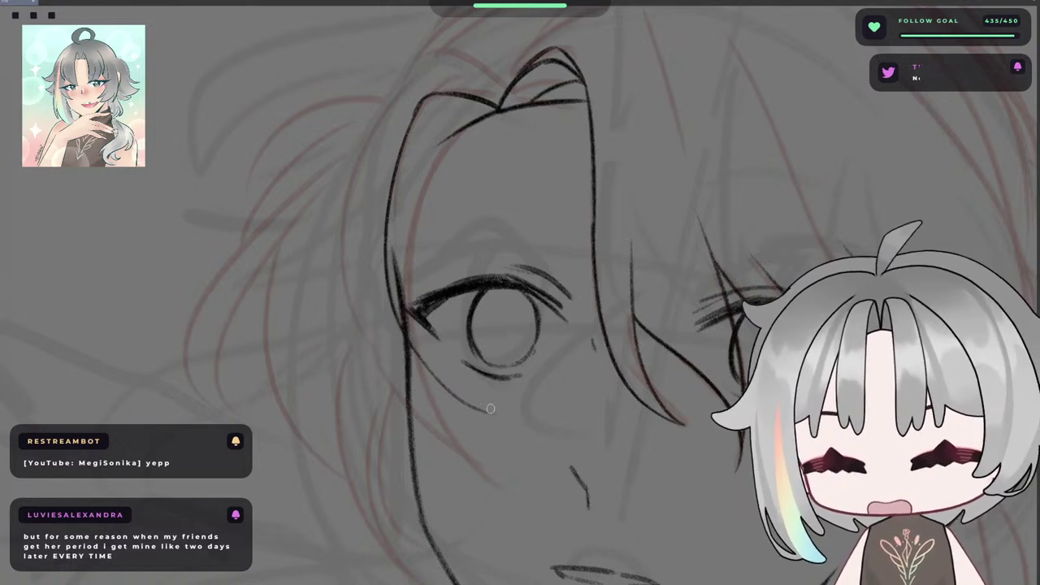
{"action": "left_click_drag", "start_coordinate": [493, 412], "coordinate": [350, 231]}
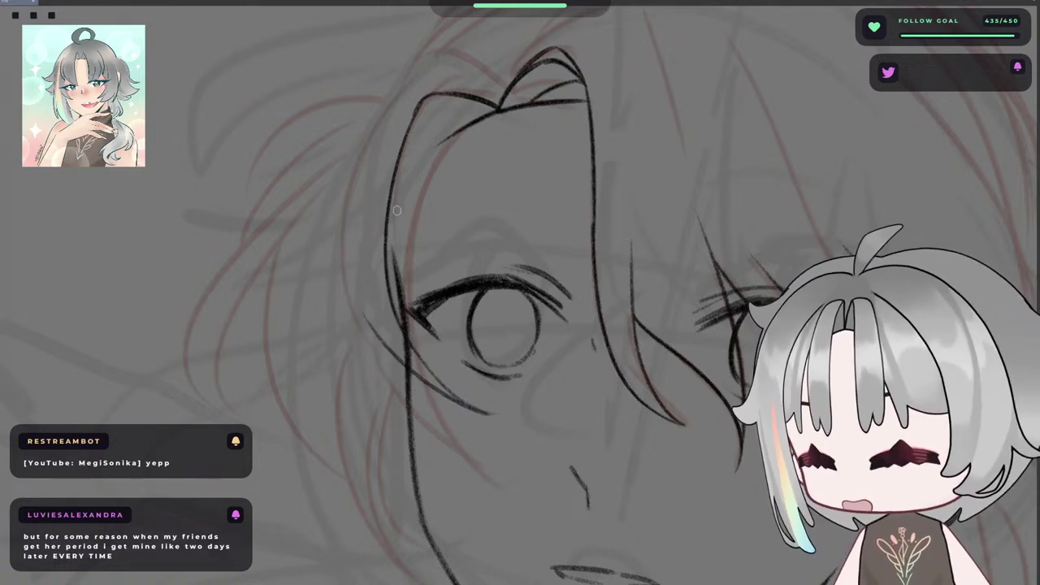
- Touch up the upper corner of the face-framing strand where its arched top turns down toward the temple
{"action": "left_click_drag", "start_coordinate": [400, 139], "coordinate": [422, 211]}
{"action": "key", "text": "h"}
{"action": "key", "text": "h"}
{"action": "mouse_move", "coordinate": [484, 187]}
{"action": "left_mouse_down"}
{"action": "mouse_move", "coordinate": [462, 165]}
{"action": "mouse_move", "coordinate": [449, 124]}
{"action": "left_mouse_up"}
{"action": "scroll", "coordinate": [359, 152], "scroll_direction": "up", "scroll_amount": 2}
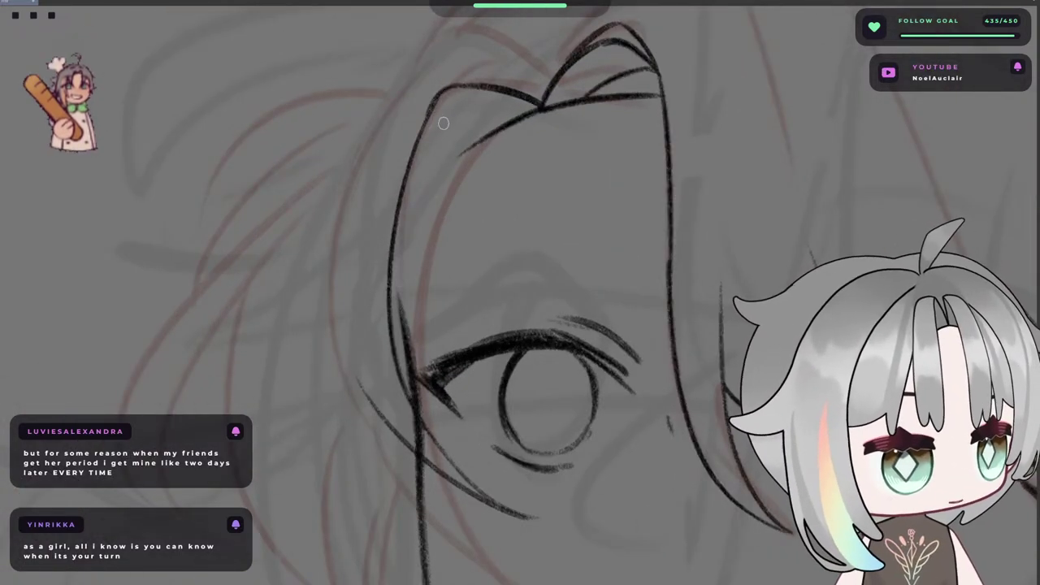
{"action": "left_click_drag", "start_coordinate": [440, 139], "coordinate": [433, 145]}
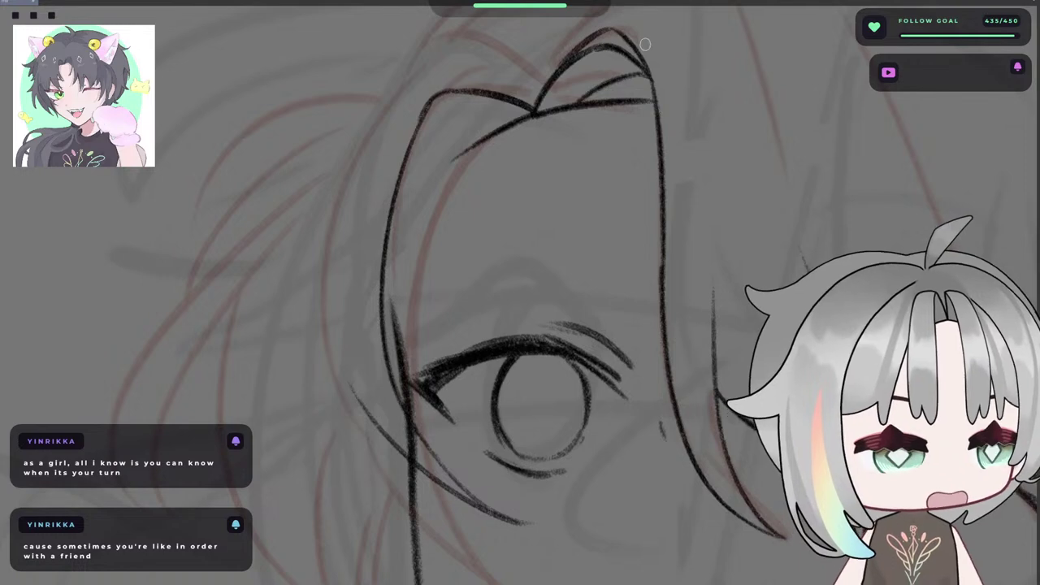
- Rotate the canvas to draw the strand's outer edge between the parting and the cheek tip, and reset the rotation
{"action": "mouse_move", "coordinate": [601, 206]}
{"action": "left_mouse_down"}
{"action": "mouse_move", "coordinate": [594, 165]}
{"action": "mouse_move", "coordinate": [521, 178]}
{"action": "left_mouse_up"}
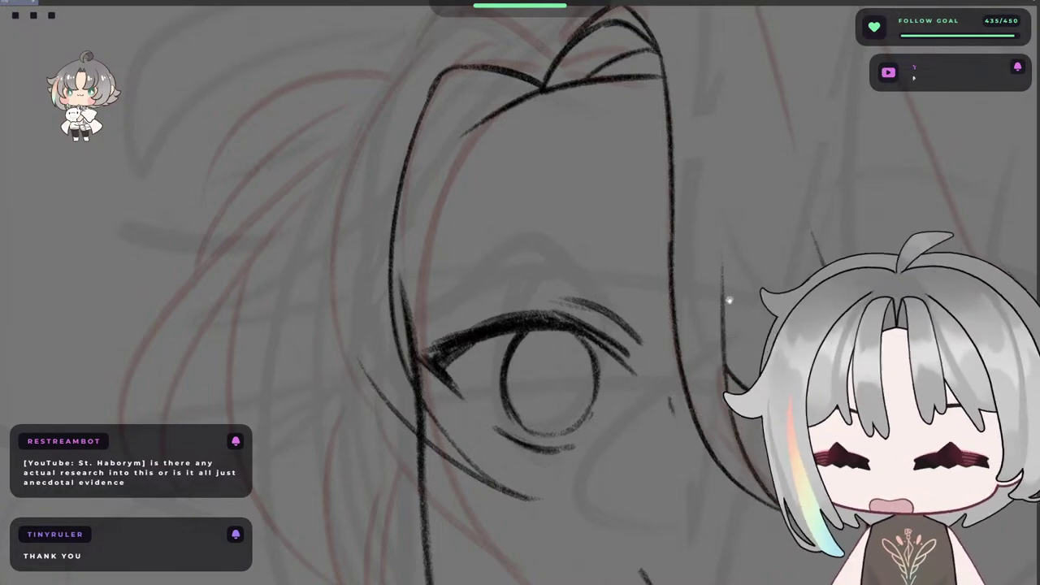
{"action": "mouse_move", "coordinate": [730, 300]}
{"action": "left_mouse_down"}
{"action": "mouse_move", "coordinate": [705, 226]}
{"action": "mouse_move", "coordinate": [607, 207]}
{"action": "mouse_move", "coordinate": [582, 283]}
{"action": "left_mouse_up"}
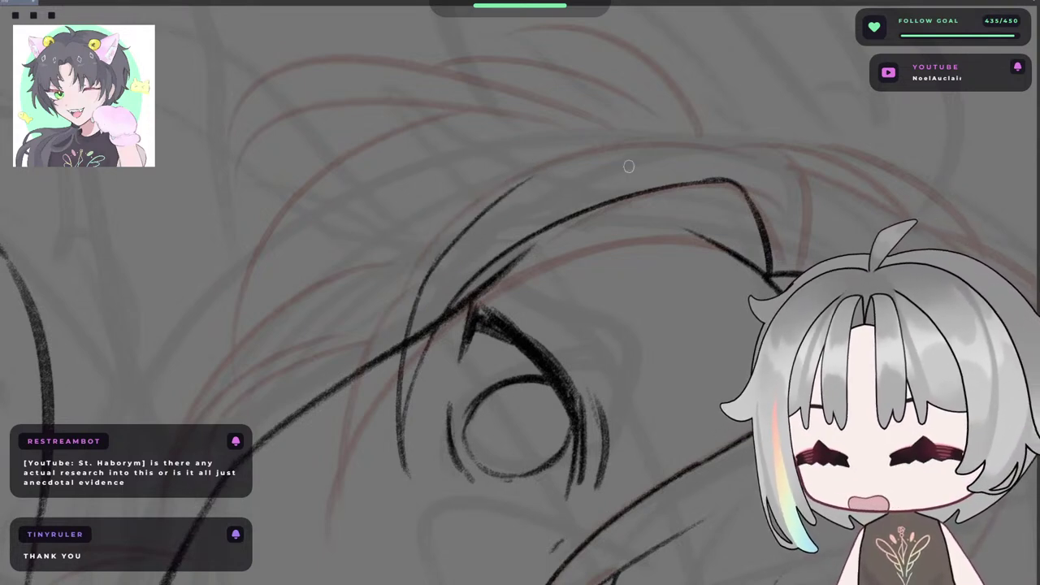
{"action": "left_click_drag", "start_coordinate": [420, 298], "coordinate": [543, 165]}
{"action": "key", "text": "ctrl+z"}
{"action": "mouse_move", "coordinate": [409, 319]}
{"action": "left_mouse_down"}
{"action": "mouse_move", "coordinate": [543, 174]}
{"action": "mouse_move", "coordinate": [586, 296]}
{"action": "left_mouse_up"}
{"action": "key", "text": "ctrl+at"}
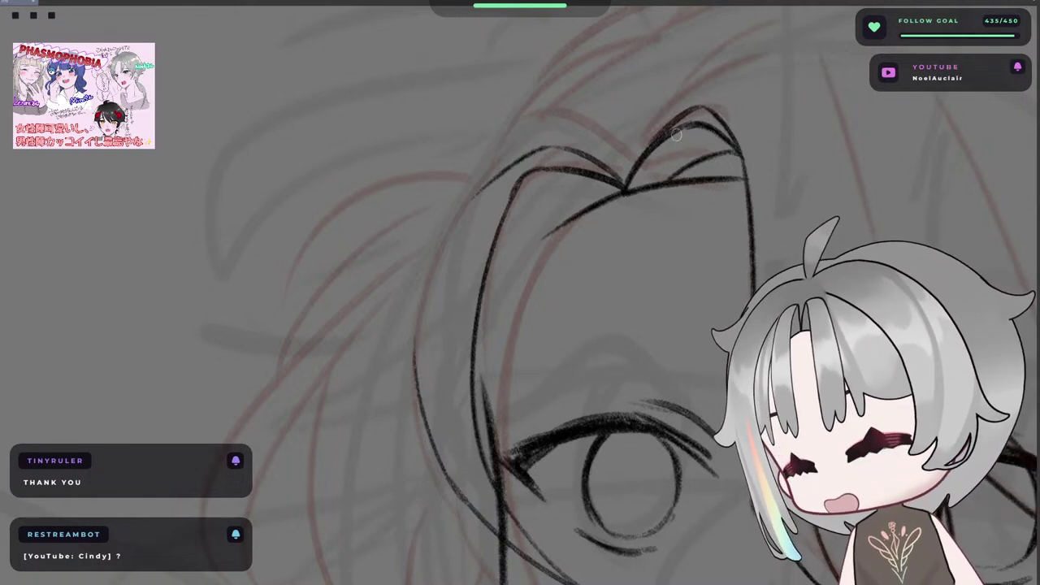
- Check the shape of the face-framing strand against the eyes and bangs with the canvas rotated and mirrored
{"action": "left_click_drag", "start_coordinate": [607, 266], "coordinate": [597, 195]}
{"action": "key", "text": "asciicircum"}
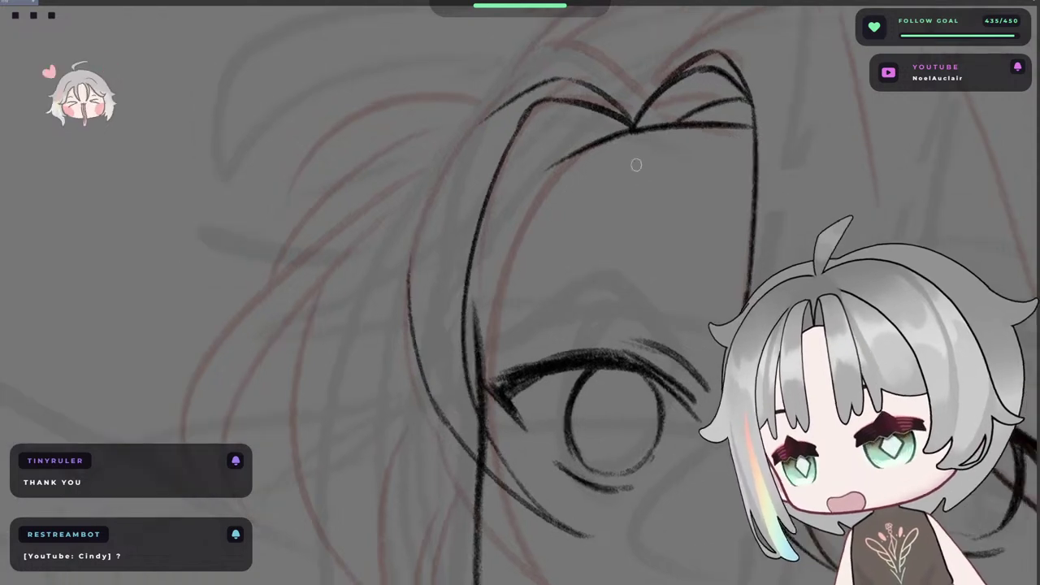
{"action": "key", "text": "asciicircum"}
{"action": "key", "text": "asciicircum"}
{"action": "key", "text": "asciicircum"}
{"action": "key", "text": "minus"}
{"action": "key", "text": "minus"}
{"action": "key", "text": "minus"}
{"action": "key", "text": "minus"}
{"action": "key", "text": "h"}
{"action": "left_click_drag", "start_coordinate": [675, 173], "coordinate": [819, 208]}
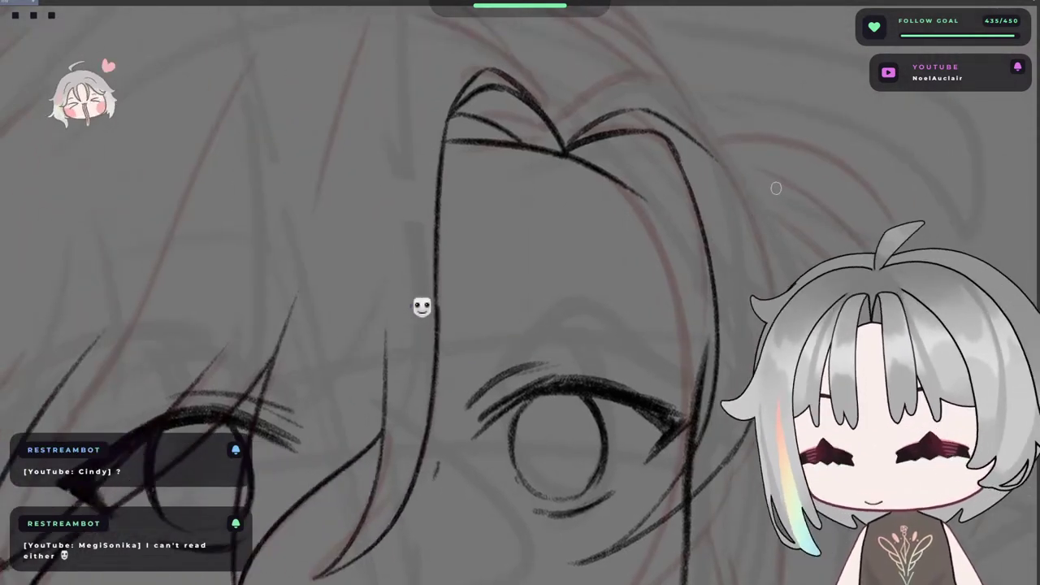
{"action": "mouse_move", "coordinate": [767, 186]}
{"action": "left_mouse_down"}
{"action": "mouse_move", "coordinate": [730, 186]}
{"action": "mouse_move", "coordinate": [686, 211]}
{"action": "left_mouse_up"}
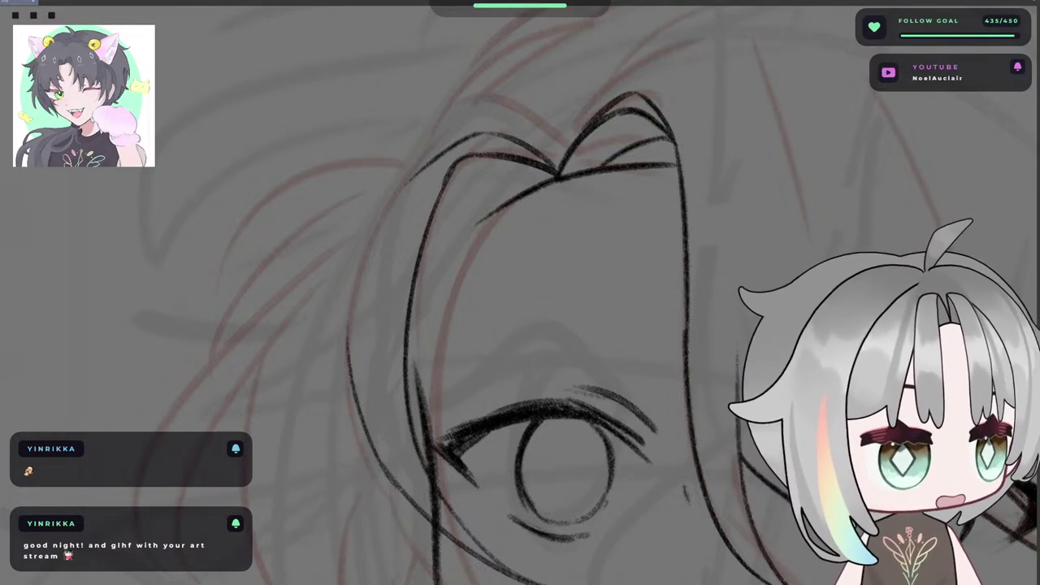
- Try to continue the hairline stroke from its end down toward the left temple, and undo the stroke
{"action": "left_click_drag", "start_coordinate": [683, 162], "coordinate": [720, 160]}
{"action": "left_click_drag", "start_coordinate": [488, 94], "coordinate": [668, 150]}
{"action": "key", "text": "h"}
{"action": "key", "text": "h"}
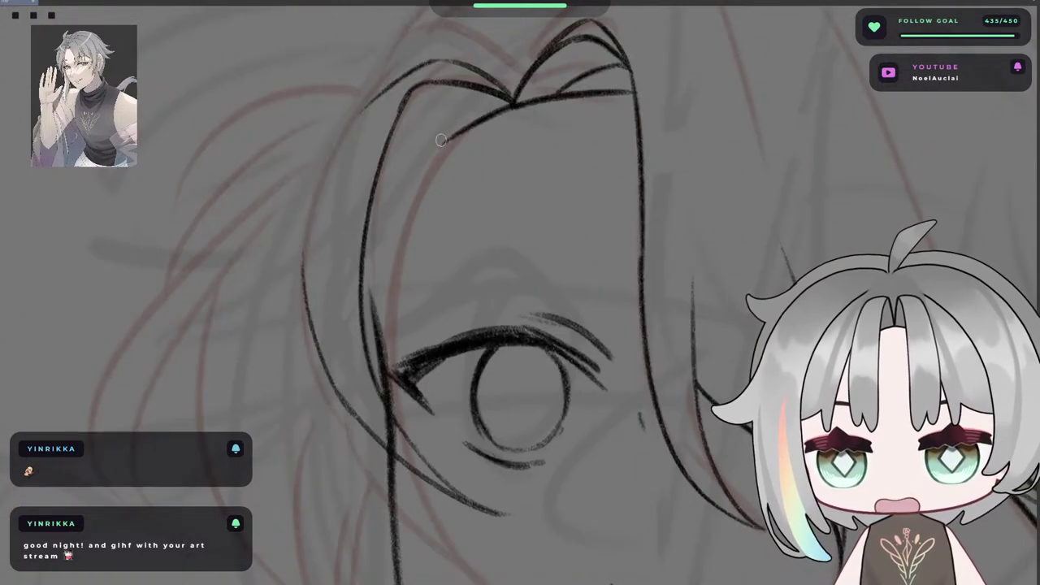
{"action": "key", "text": "h"}
{"action": "key", "text": "h"}
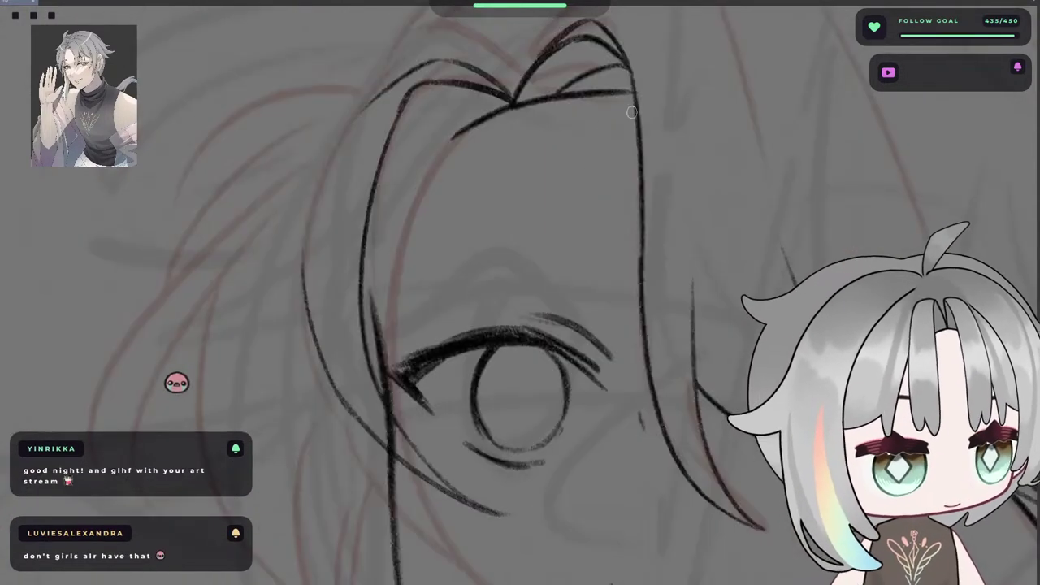
{"action": "left_click_drag", "start_coordinate": [526, 139], "coordinate": [536, 139]}
{"action": "left_click_drag", "start_coordinate": [466, 139], "coordinate": [418, 270]}
{"action": "key", "text": "ctrl+z"}
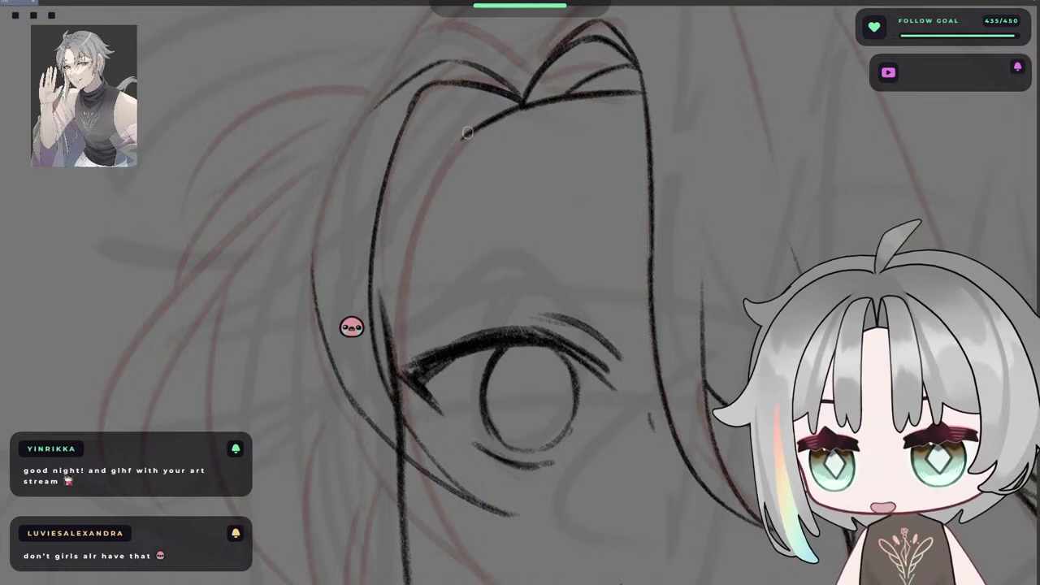
- Try to extend the hairline stroke from the parting down toward the left temple, after checking the face mirrored
{"action": "scroll", "coordinate": [470, 145], "scroll_direction": "down", "scroll_amount": 4}
{"action": "key", "text": "h"}
{"action": "key", "text": "h"}
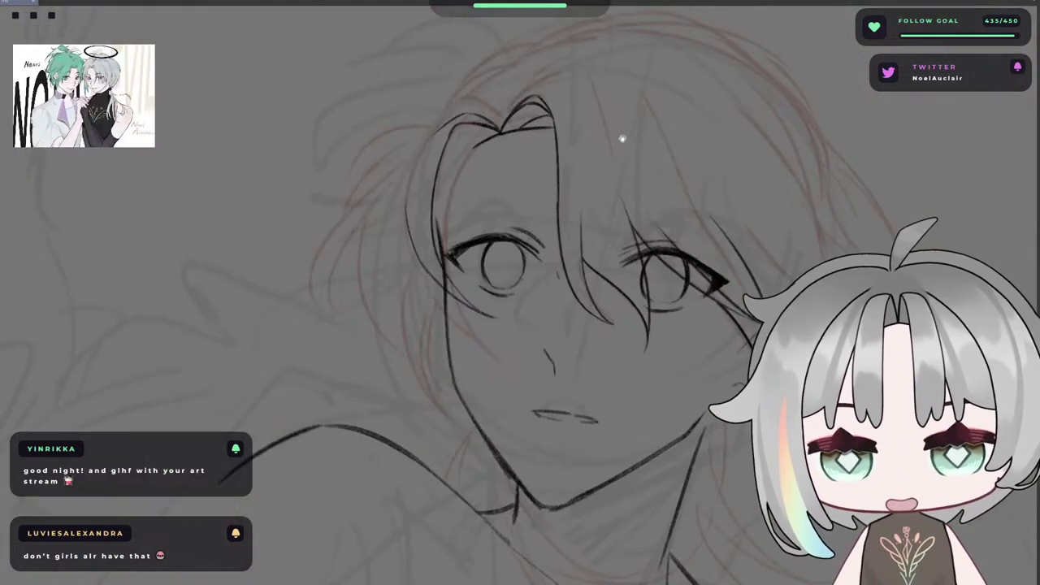
{"action": "left_click_drag", "start_coordinate": [623, 139], "coordinate": [620, 169]}
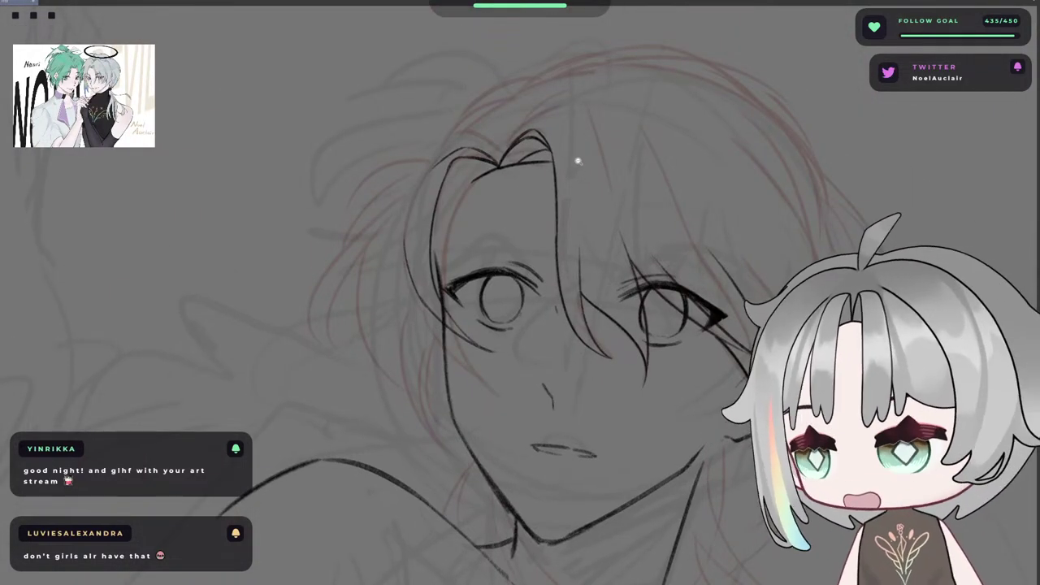
{"action": "scroll", "coordinate": [509, 158], "scroll_direction": "up", "scroll_amount": 2}
{"action": "scroll", "coordinate": [466, 191], "scroll_direction": "up", "scroll_amount": 2}
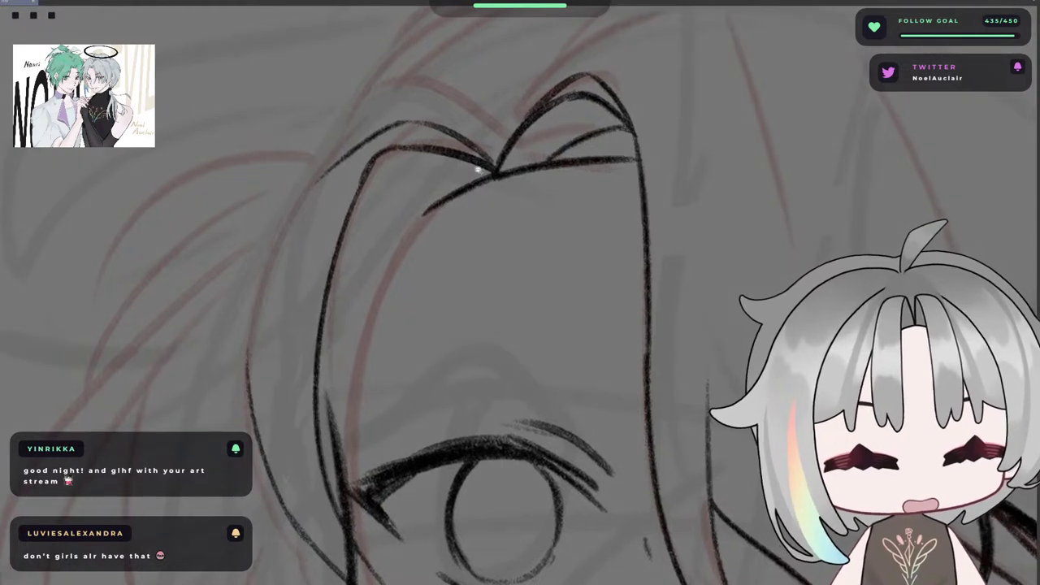
{"action": "left_click_drag", "start_coordinate": [493, 183], "coordinate": [370, 252]}
{"action": "key", "text": "ctrl+z"}
{"action": "left_click_drag", "start_coordinate": [461, 187], "coordinate": [391, 249]}
{"action": "key", "text": "ctrl+z"}
- Retry the hairline extension with several longer curves toward the left temple, and undo each attempt
{"action": "key", "text": "h"}
{"action": "mouse_move", "coordinate": [624, 289]}
{"action": "left_mouse_down"}
{"action": "mouse_move", "coordinate": [613, 262]}
{"action": "mouse_move", "coordinate": [630, 216]}
{"action": "left_mouse_up"}
{"action": "key", "text": "h"}
{"action": "key", "text": "ctrl+z"}
{"action": "mouse_move", "coordinate": [413, 153]}
{"action": "left_mouse_down"}
{"action": "mouse_move", "coordinate": [478, 177]}
{"action": "mouse_move", "coordinate": [406, 238]}
{"action": "left_mouse_up"}
{"action": "key", "text": "ctrl+z"}
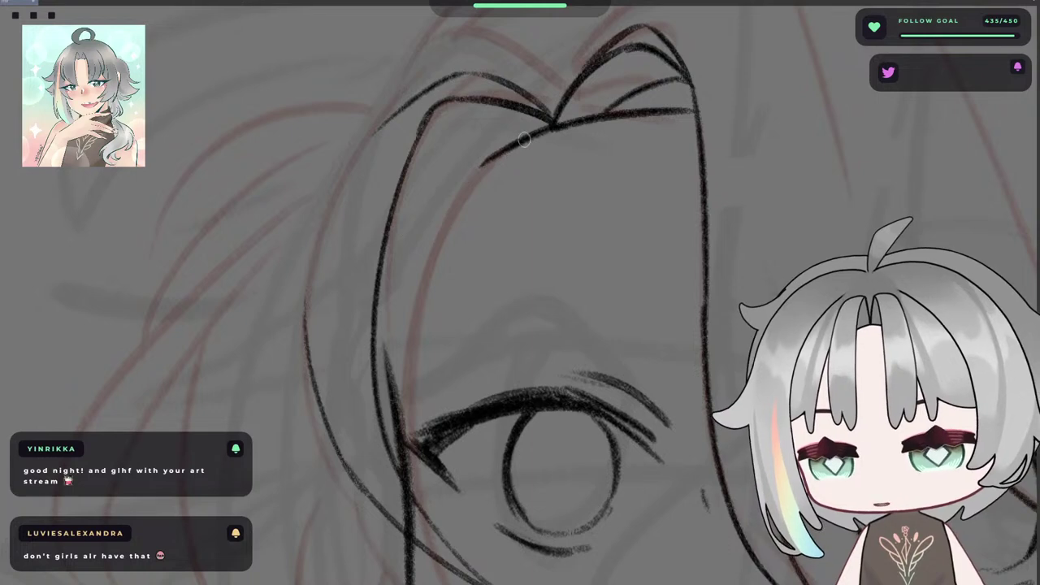
{"action": "key", "text": "ctrl+z"}
{"action": "mouse_move", "coordinate": [505, 154]}
{"action": "left_mouse_down"}
{"action": "mouse_move", "coordinate": [406, 221]}
{"action": "mouse_move", "coordinate": [434, 203]}
{"action": "left_mouse_up"}
{"action": "key", "text": "ctrl+z"}
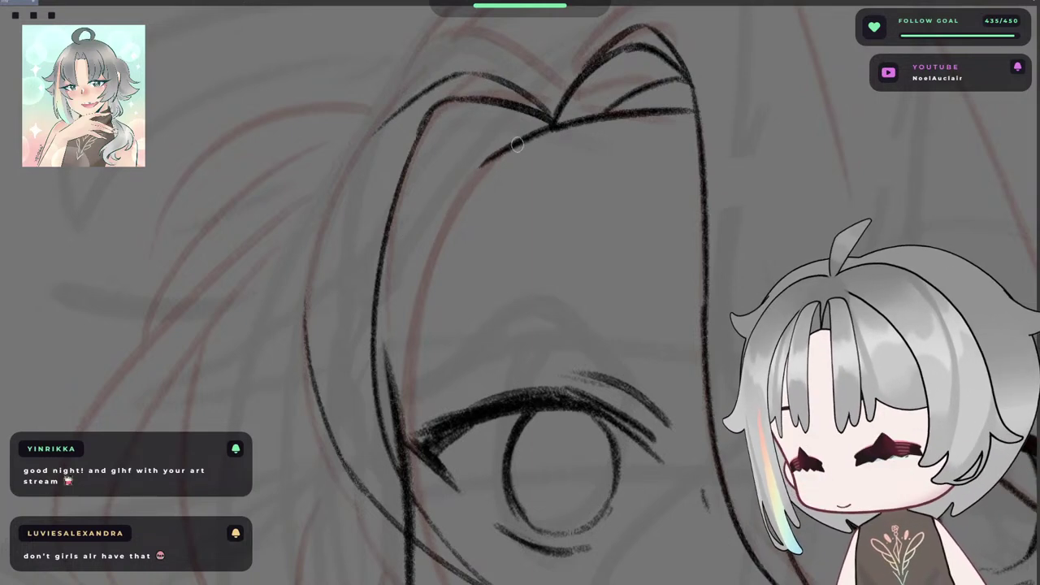
{"action": "key", "text": "ctrl+z"}
{"action": "mouse_move", "coordinate": [508, 151]}
{"action": "left_mouse_down"}
{"action": "mouse_move", "coordinate": [406, 246]}
{"action": "mouse_move", "coordinate": [434, 207]}
{"action": "mouse_move", "coordinate": [424, 221]}
{"action": "left_mouse_up"}
{"action": "key", "text": "ctrl+z"}
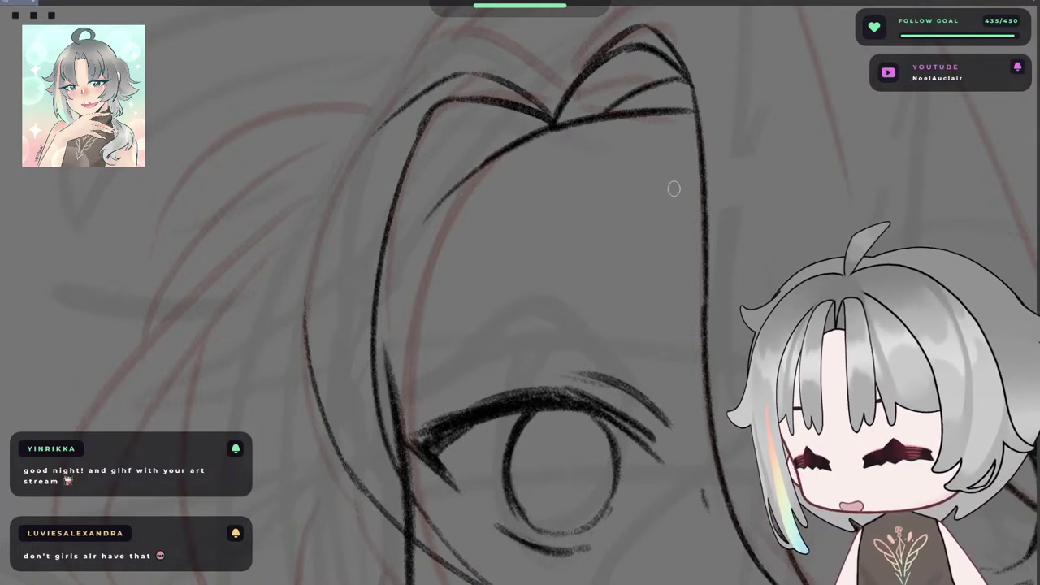
{"action": "key", "text": "ctrl+z"}
- Examine the hairline and face-framing strand in mirrored and normal view, both close up and against the whole face
{"action": "left_click_drag", "start_coordinate": [597, 304], "coordinate": [398, 262]}
{"action": "key", "text": "h"}
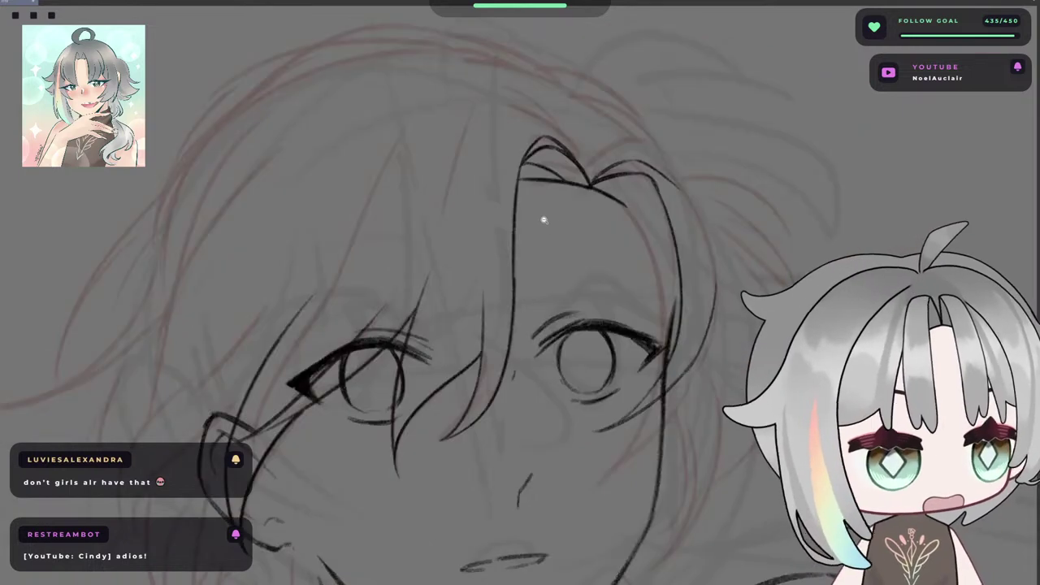
{"action": "key", "text": "h"}
{"action": "scroll", "coordinate": [423, 170], "scroll_direction": "up", "scroll_amount": 3}
{"action": "scroll", "coordinate": [413, 212], "scroll_direction": "up", "scroll_amount": 2}
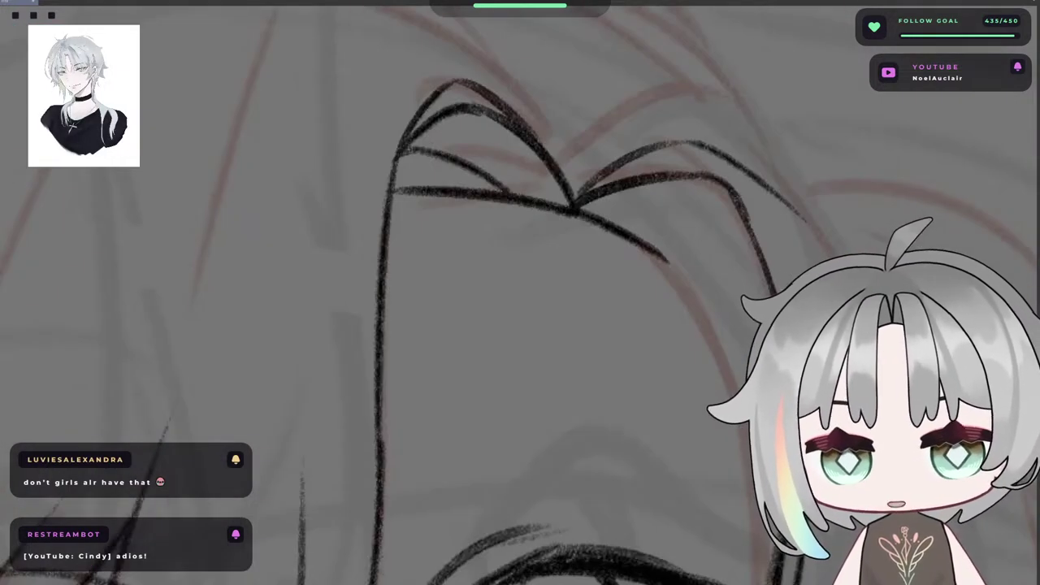
{"action": "scroll", "coordinate": [593, 268], "scroll_direction": "down", "scroll_amount": 2}
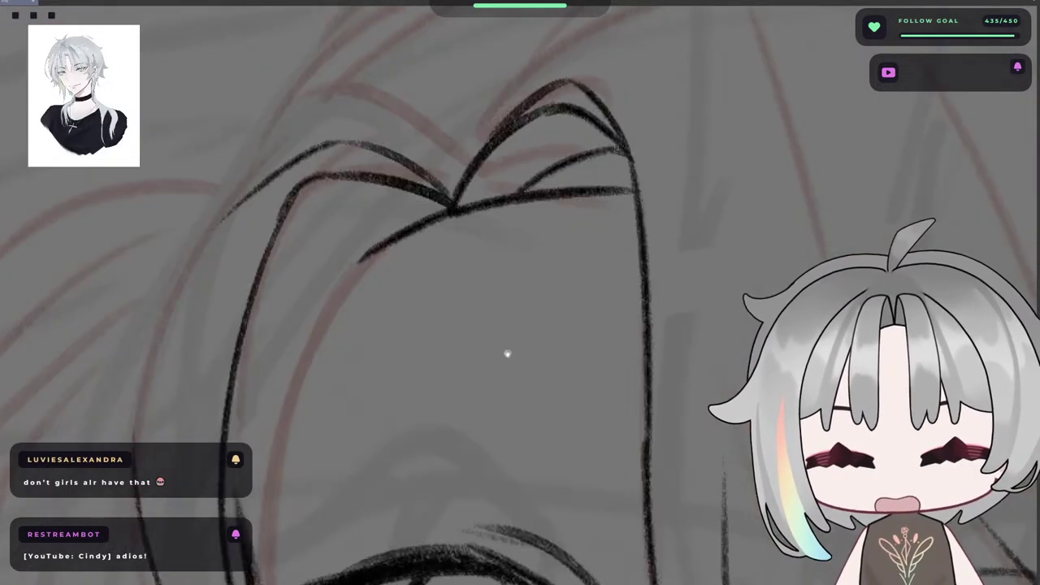
{"action": "scroll", "coordinate": [333, 204], "scroll_direction": "down", "scroll_amount": 4}
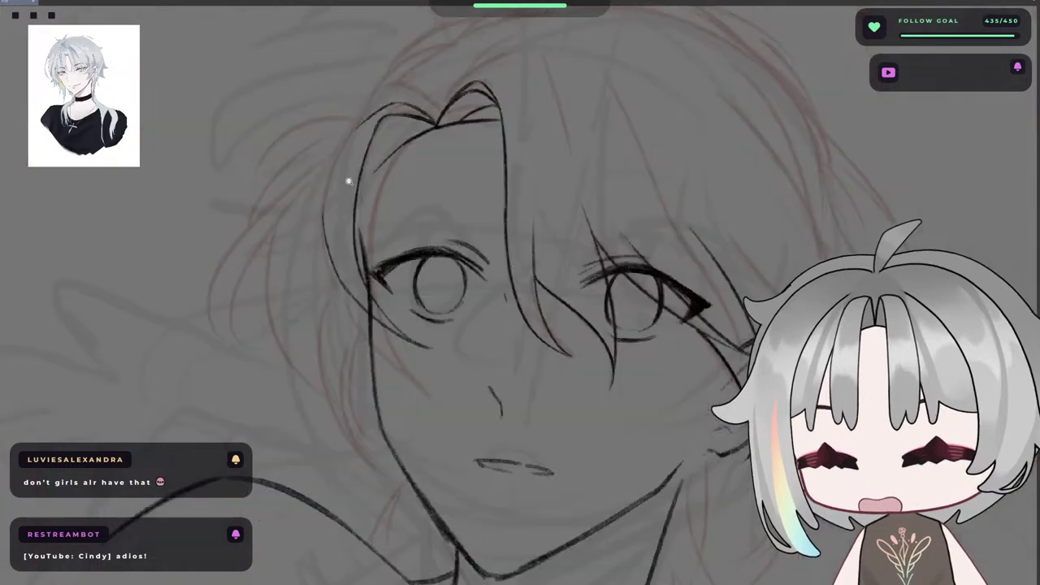
{"action": "scroll", "coordinate": [572, 174], "scroll_direction": "up", "scroll_amount": 4}
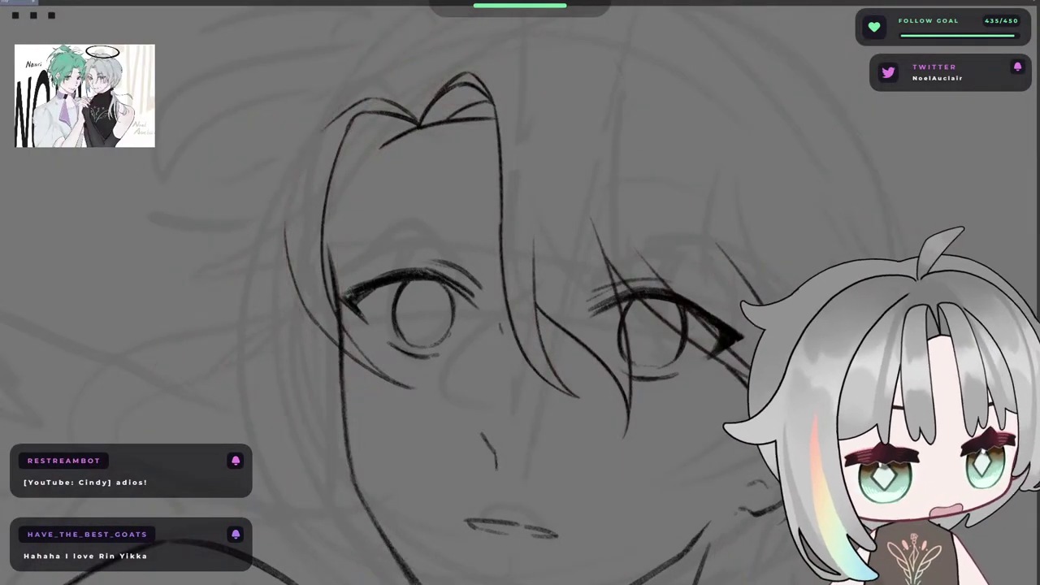
- Clear and restore the red rough hair sketch, and check the drawing mirrored
{"action": "key", "text": "Delete"}
{"action": "key", "text": "ctrl+y"}
{"action": "key", "text": "ctrl+y"}
{"action": "key", "text": "ctrl+y"}
{"action": "key", "text": "ctrl+y"}
{"action": "key", "text": "ctrl+y"}
{"action": "key", "text": "ctrl+y"}
{"action": "key", "text": "ctrl+y"}
{"action": "key", "text": "ctrl+y"}
{"action": "key", "text": "h"}
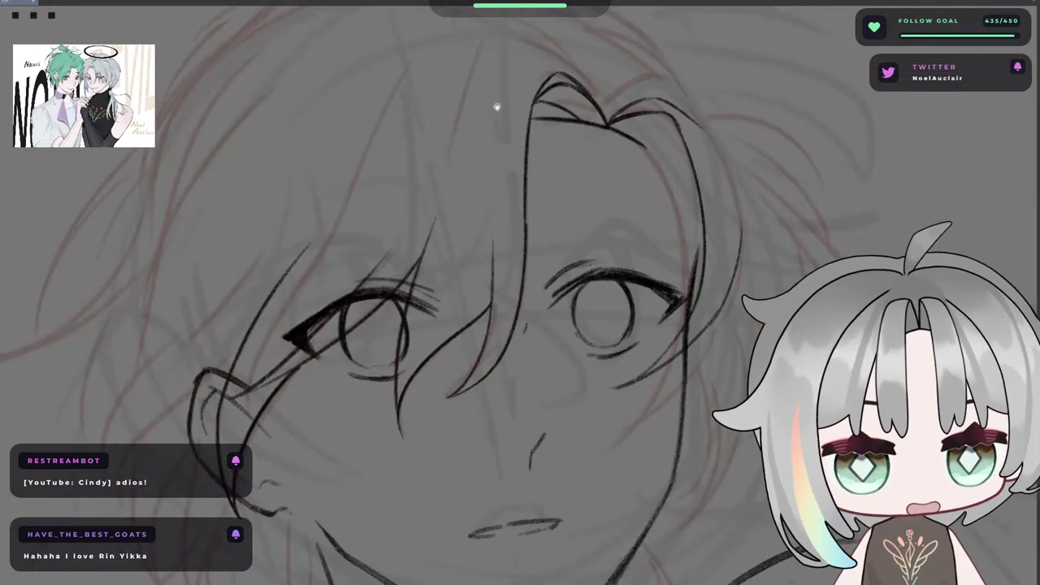
{"action": "key", "text": "h"}
{"action": "left_click_drag", "start_coordinate": [553, 142], "coordinate": [594, 175]}
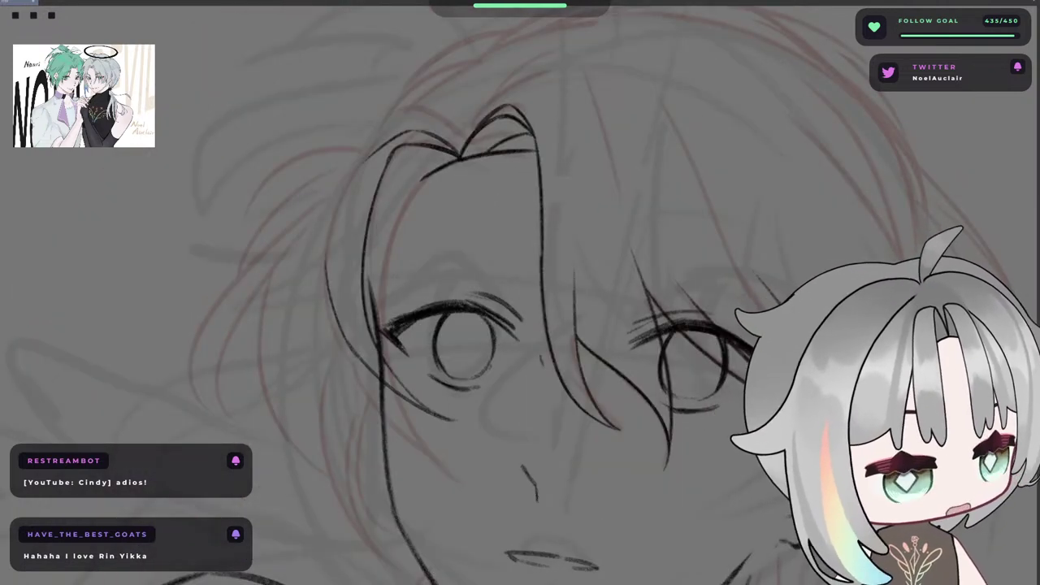
- Compare the face outline with and without its last change, and try to redraw its upper end beside the left eye
{"action": "key", "text": "ctrl+z"}
{"action": "key", "text": "ctrl+y"}
{"action": "key", "text": "ctrl+z"}
{"action": "key", "text": "ctrl+y"}
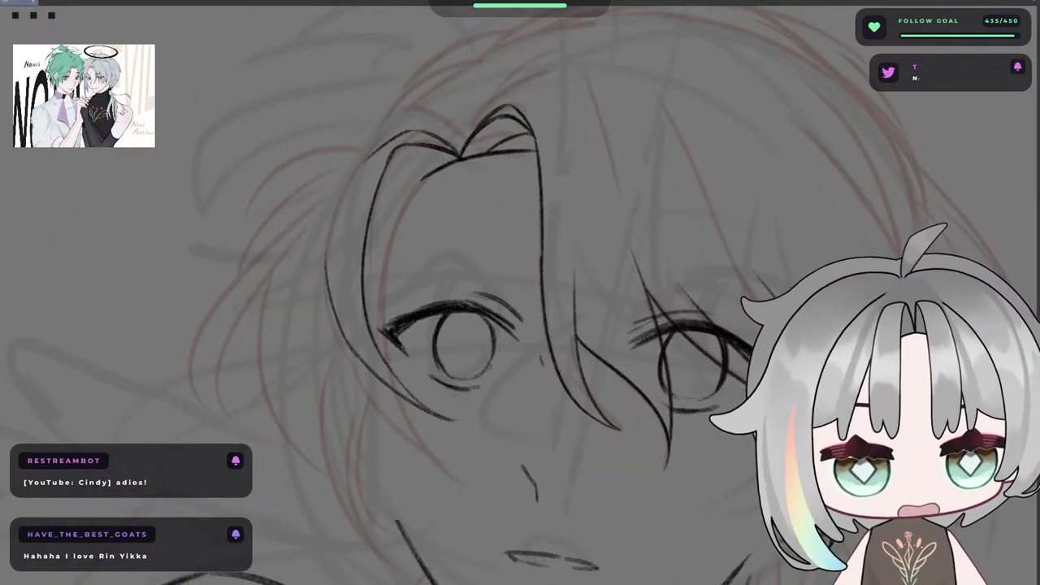
{"action": "key", "text": "ctrl+z"}
{"action": "scroll", "coordinate": [373, 247], "scroll_direction": "up", "scroll_amount": 3}
{"action": "left_click_drag", "start_coordinate": [372, 344], "coordinate": [366, 237]}
{"action": "key", "text": "ctrl+z"}
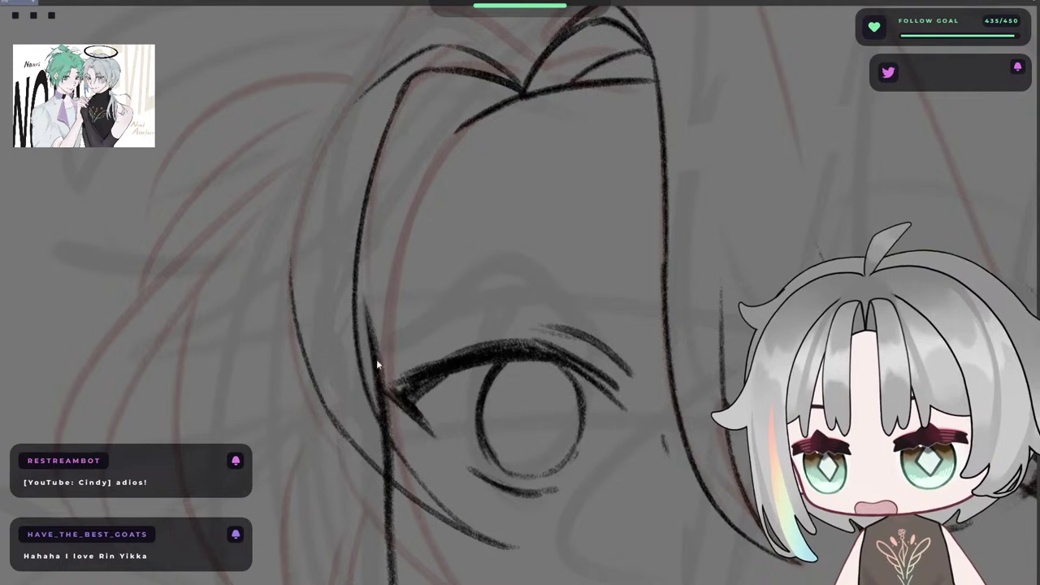
{"action": "left_click_drag", "start_coordinate": [375, 327], "coordinate": [367, 247]}
- Erase the side edges of the left face-framing strand, leaving its arched top at the parting, and return to the pen
{"action": "scroll", "coordinate": [386, 284], "scroll_direction": "down", "scroll_amount": 8}
{"action": "key", "text": "h"}
{"action": "scroll", "coordinate": [402, 272], "scroll_direction": "up", "scroll_amount": 3}
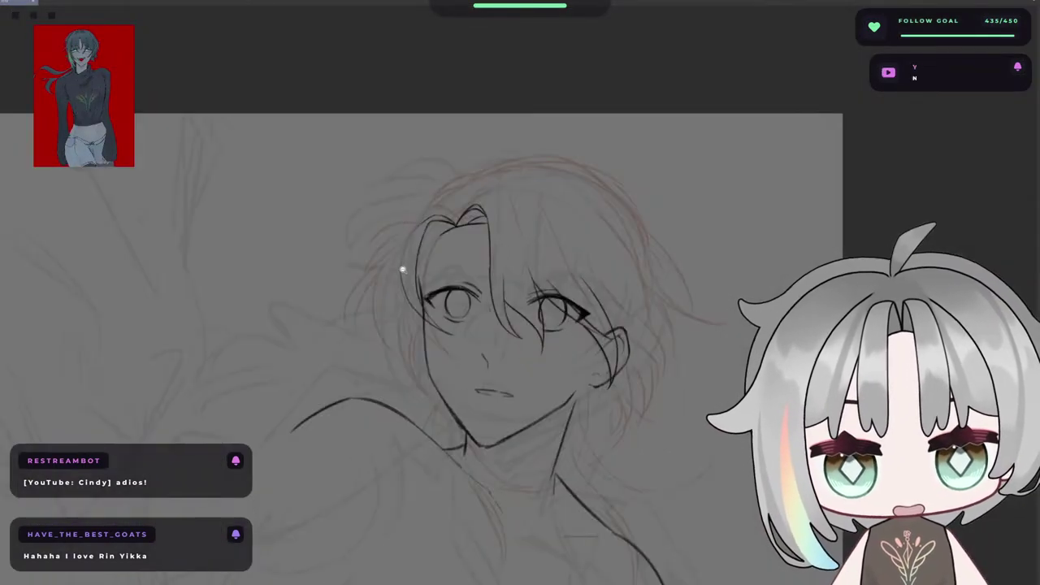
{"action": "scroll", "coordinate": [434, 284], "scroll_direction": "up", "scroll_amount": 2}
{"action": "scroll", "coordinate": [434, 285], "scroll_direction": "up", "scroll_amount": 1}
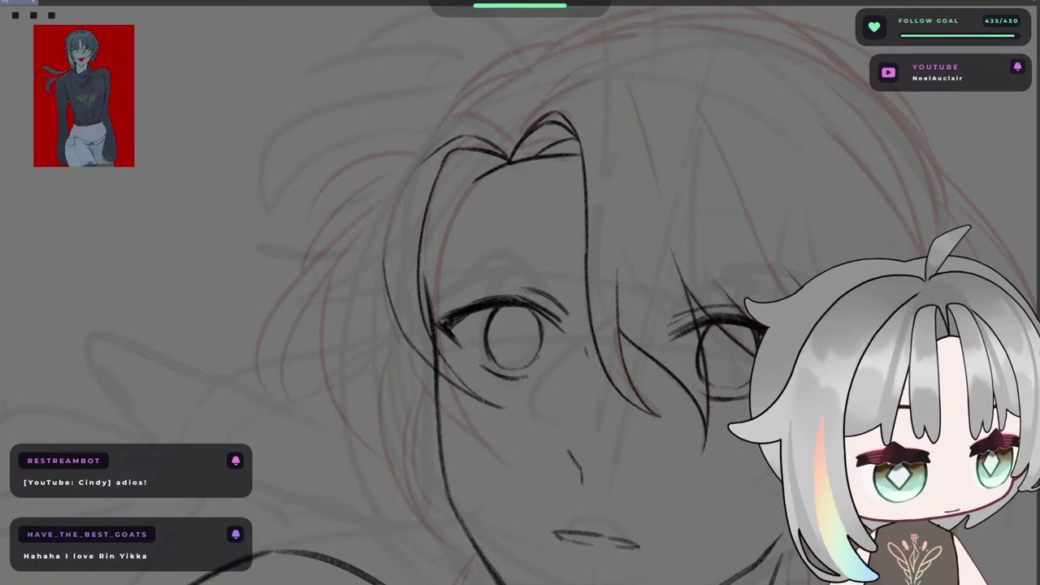
{"action": "key", "text": "ctrl+z"}
{"action": "key", "text": "ctrl+y"}
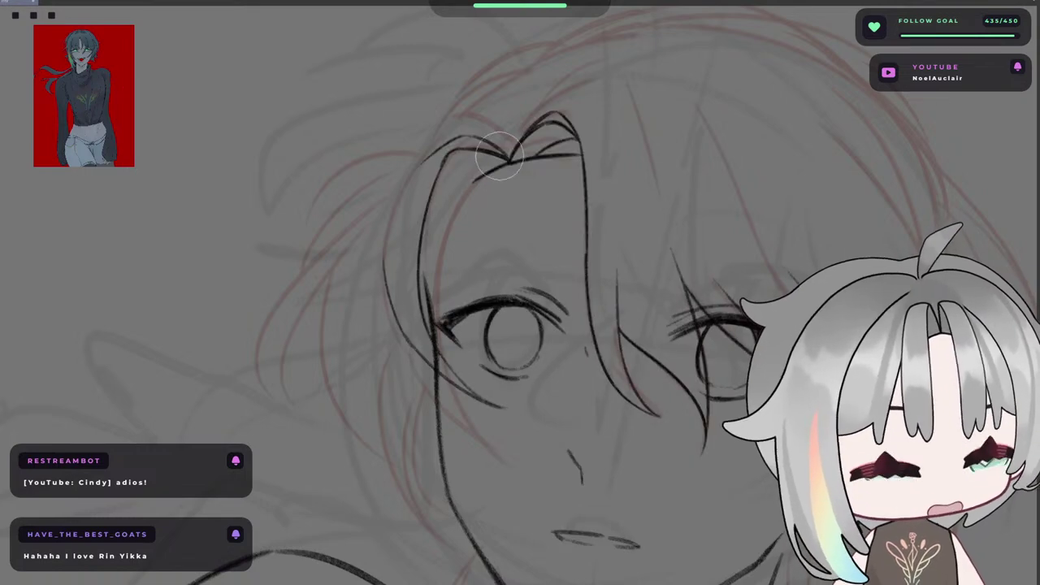
{"action": "mouse_move", "coordinate": [430, 195]}
{"action": "left_mouse_down"}
{"action": "mouse_move", "coordinate": [435, 321]}
{"action": "mouse_move", "coordinate": [355, 237]}
{"action": "left_mouse_up"}
{"action": "key", "text": "p"}
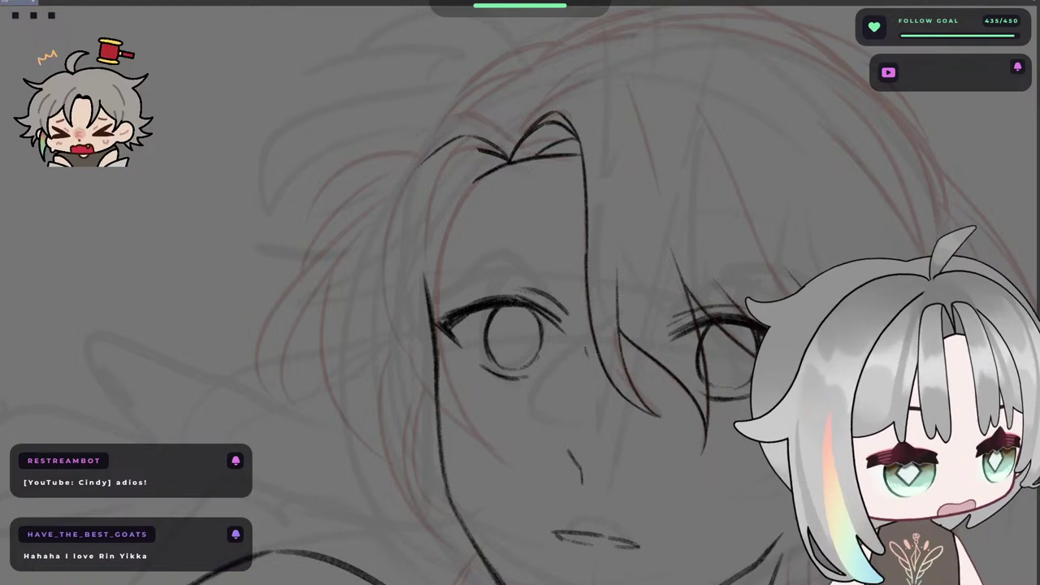
- Try two strokes for the strand's new inner edge from the parting down to the left eye, and undo them
{"action": "left_click_drag", "start_coordinate": [479, 150], "coordinate": [458, 309]}
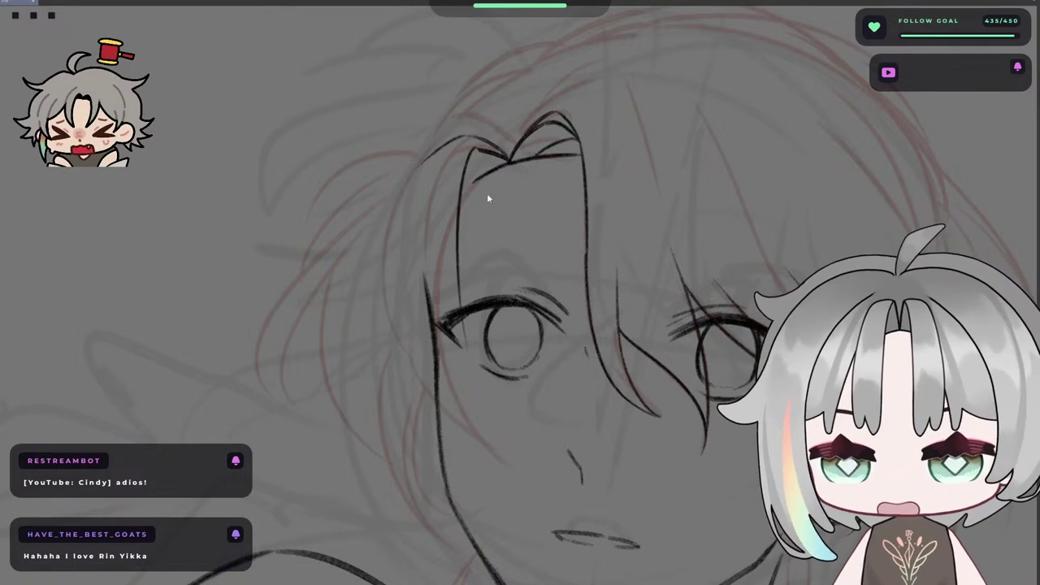
{"action": "key", "text": "ctrl+z"}
{"action": "left_click_drag", "start_coordinate": [476, 148], "coordinate": [449, 314]}
{"action": "key", "text": "ctrl+z"}
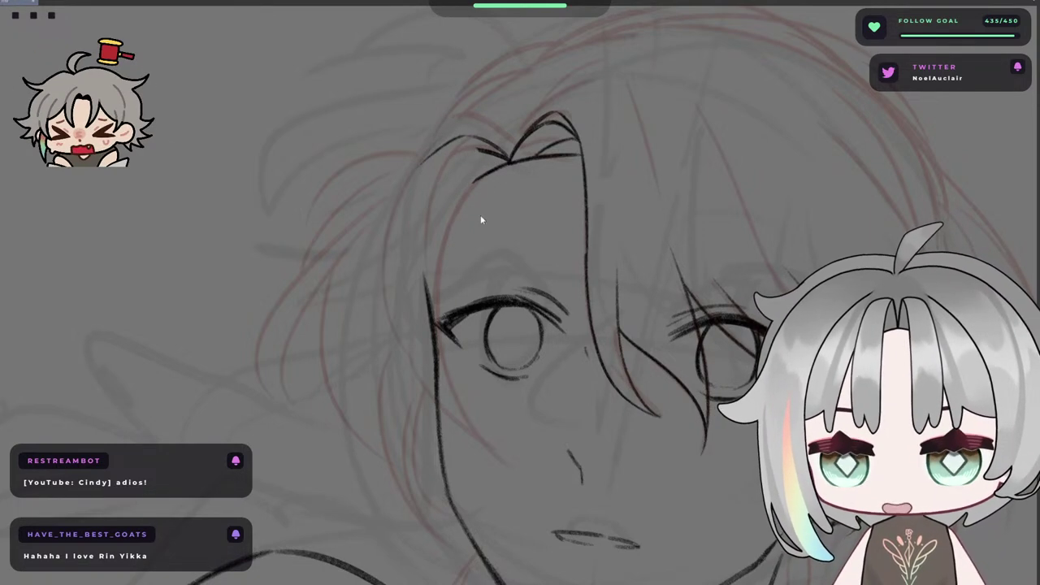
{"action": "key", "text": "ctrl+y"}
{"action": "key", "text": "ctrl+z"}
- Draw the strand's inner edge from the parting across the eye corner to the cheek, and its lower outer edge up to the temple
{"action": "left_click_drag", "start_coordinate": [477, 152], "coordinate": [494, 401]}
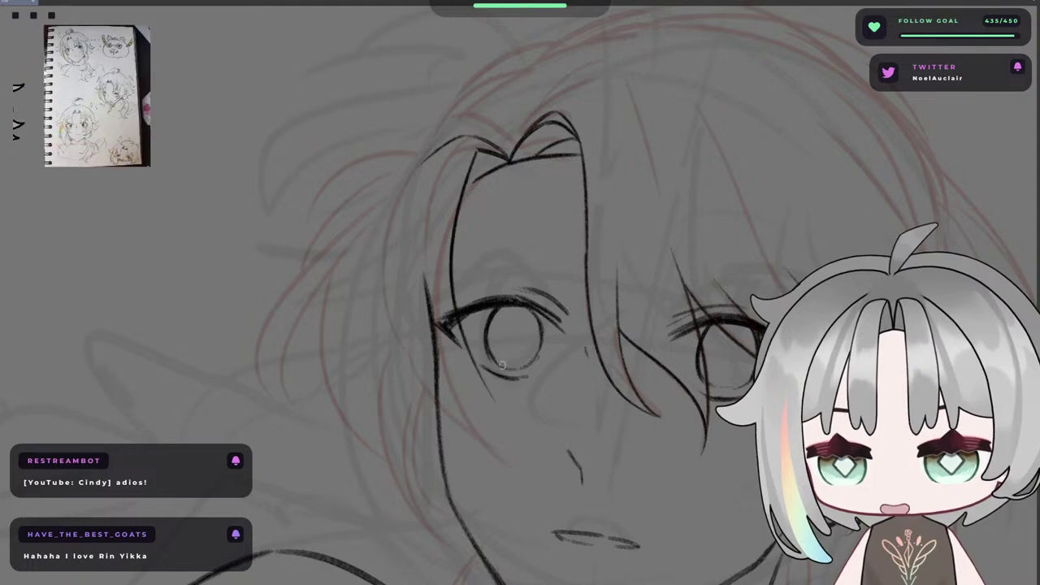
{"action": "left_click_drag", "start_coordinate": [457, 324], "coordinate": [498, 407]}
{"action": "key", "text": "ctrl+z"}
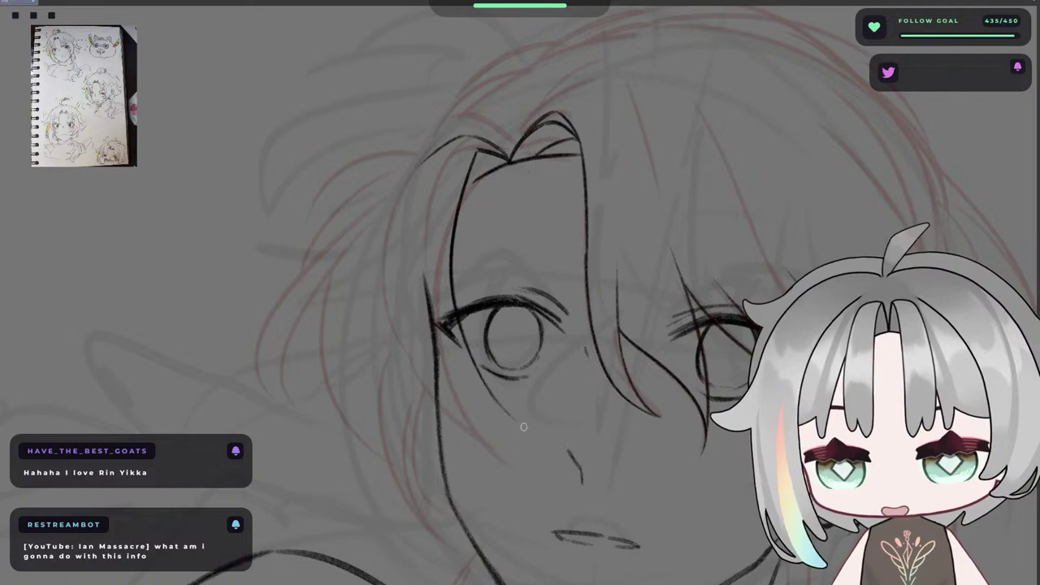
{"action": "left_click_drag", "start_coordinate": [524, 426], "coordinate": [436, 345]}
{"action": "left_click_drag", "start_coordinate": [411, 266], "coordinate": [433, 343]}
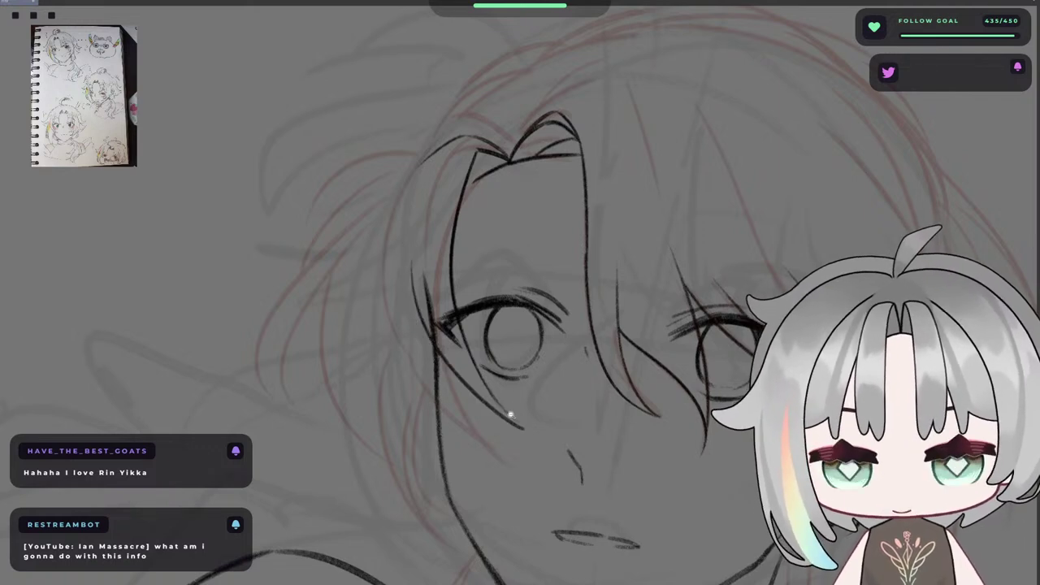
- Refine the lower end of the strand's inner edge so both edges meet in a sharp tip on the cheek
{"action": "scroll", "coordinate": [511, 414], "scroll_direction": "up", "scroll_amount": 3}
{"action": "key", "text": "h"}
{"action": "key", "text": "h"}
{"action": "left_click_drag", "start_coordinate": [466, 365], "coordinate": [519, 427]}
{"action": "key", "text": "ctrl+z"}
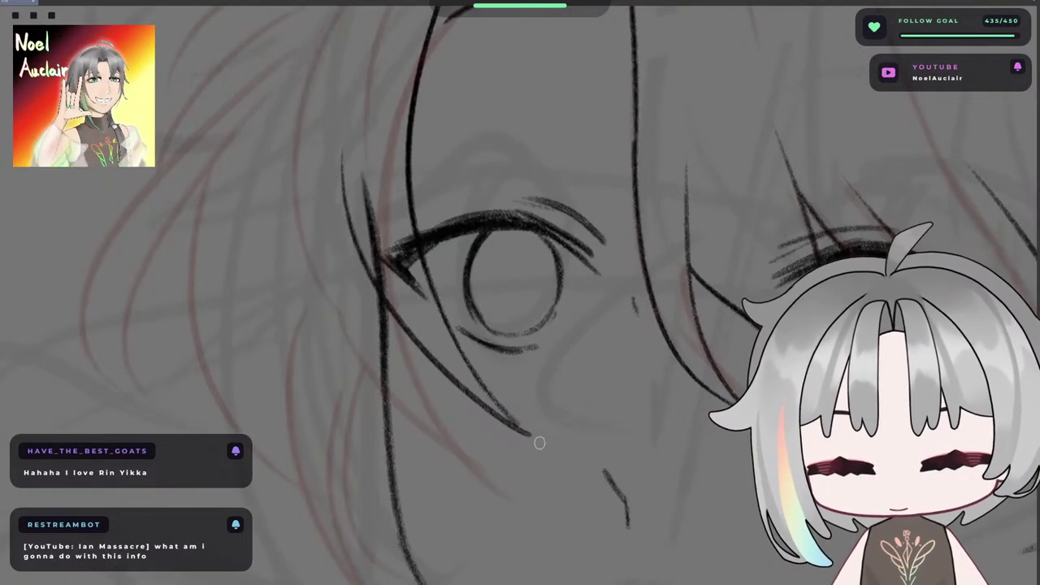
{"action": "key", "text": "ctrl+z"}
{"action": "key", "text": "ctrl+z"}
{"action": "key", "text": "ctrl+y"}
{"action": "left_click_drag", "start_coordinate": [474, 368], "coordinate": [549, 451]}
{"action": "key", "text": "ctrl+z"}
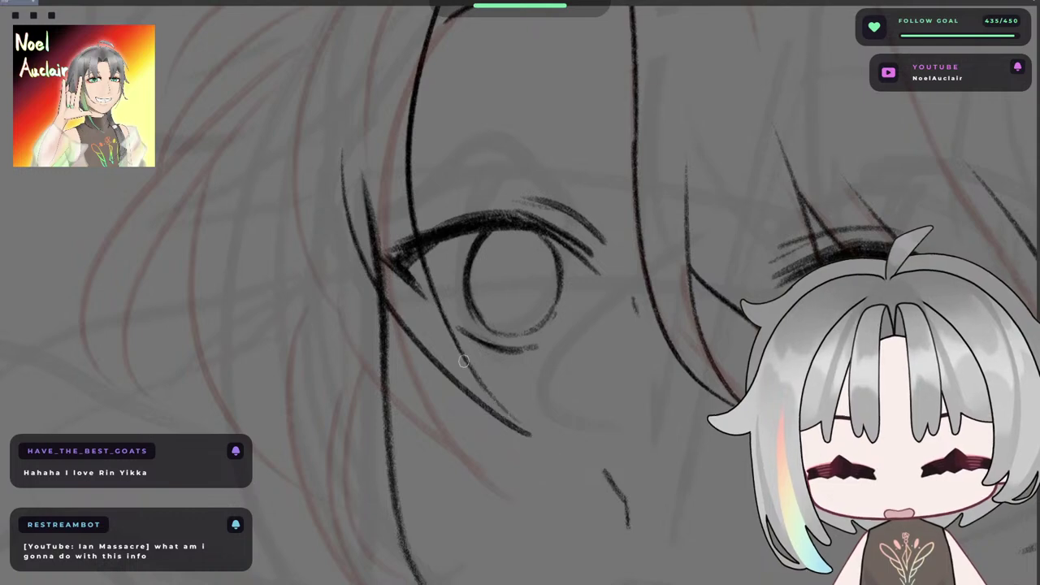
{"action": "left_click_drag", "start_coordinate": [464, 361], "coordinate": [556, 448]}
- Rotate the canvas to draw the strand's outer edge from the temple up to the arched top, and reset the rotation
{"action": "mouse_move", "coordinate": [503, 234]}
{"action": "left_mouse_down"}
{"action": "mouse_move", "coordinate": [576, 367]}
{"action": "mouse_move", "coordinate": [478, 374]}
{"action": "left_mouse_up"}
{"action": "key", "text": "asciicircum"}
{"action": "mouse_move", "coordinate": [466, 118]}
{"action": "left_mouse_down"}
{"action": "mouse_move", "coordinate": [626, 111]}
{"action": "mouse_move", "coordinate": [608, 152]}
{"action": "left_mouse_up"}
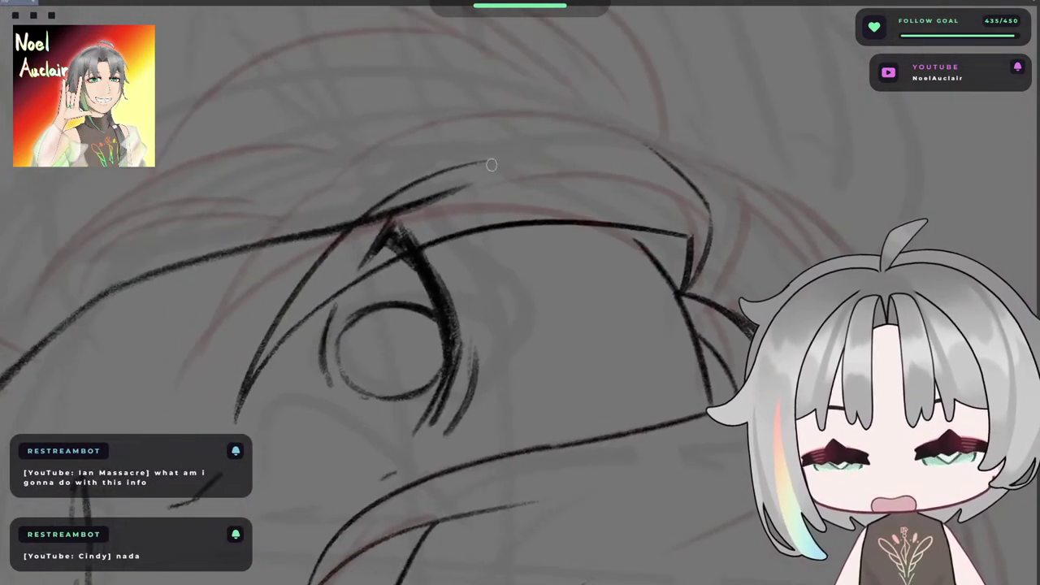
{"action": "left_click_drag", "start_coordinate": [417, 184], "coordinate": [532, 151]}
{"action": "key", "text": "ctrl+z"}
{"action": "left_click_drag", "start_coordinate": [420, 179], "coordinate": [610, 151]}
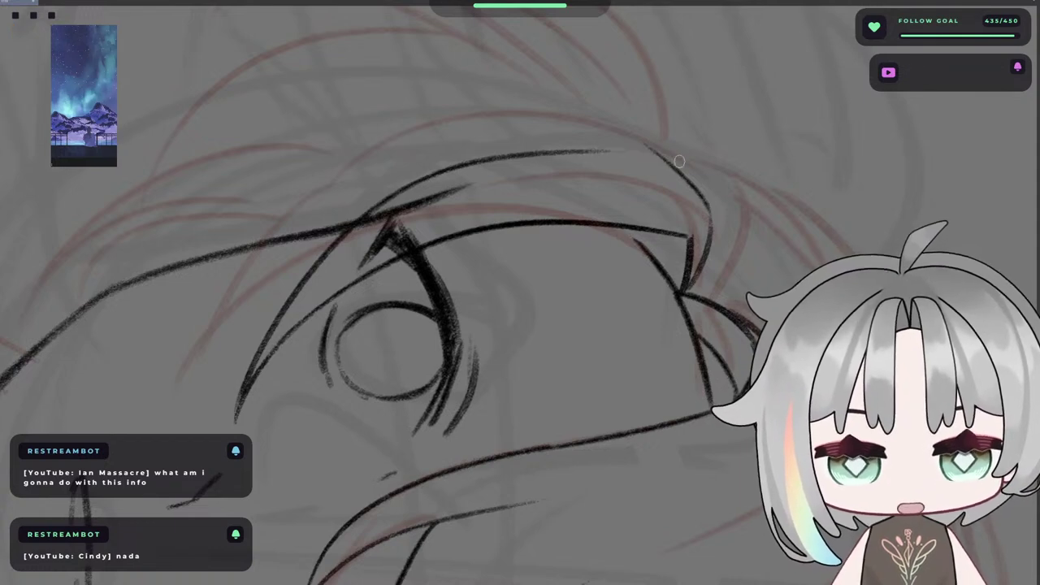
{"action": "left_click_drag", "start_coordinate": [652, 147], "coordinate": [467, 113]}
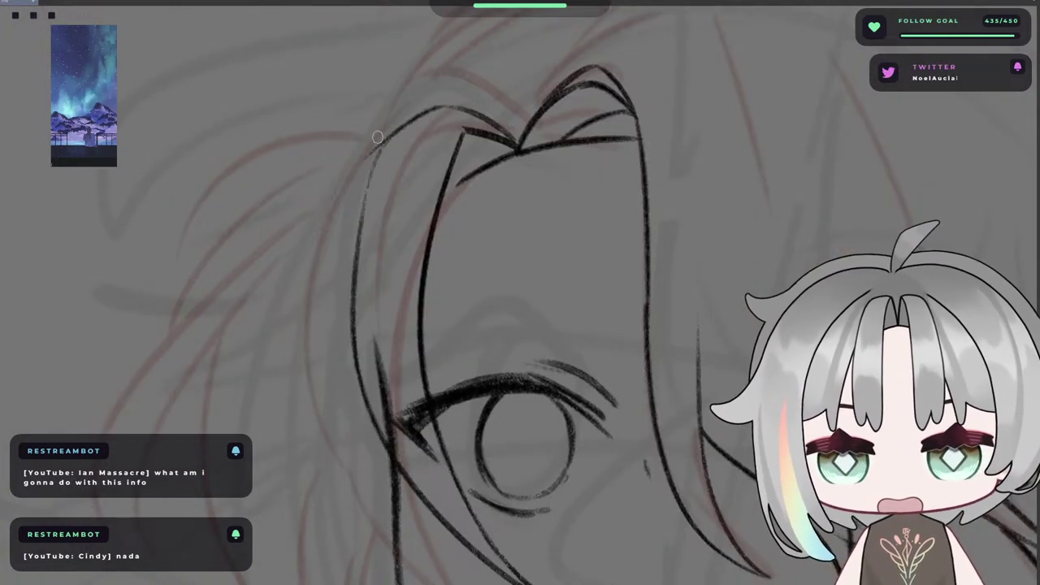
- Clean up the corner where the strand's arched top meets its outer edge, and check it mirrored
{"action": "left_click_drag", "start_coordinate": [390, 132], "coordinate": [363, 158]}
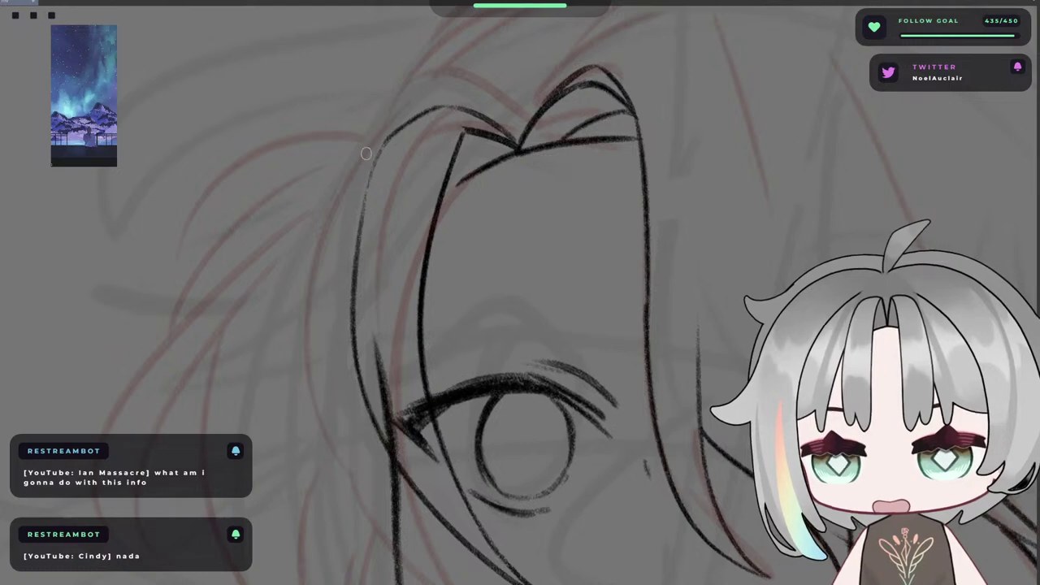
{"action": "left_click_drag", "start_coordinate": [398, 128], "coordinate": [437, 143]}
{"action": "key", "text": "h"}
{"action": "key", "text": "h"}
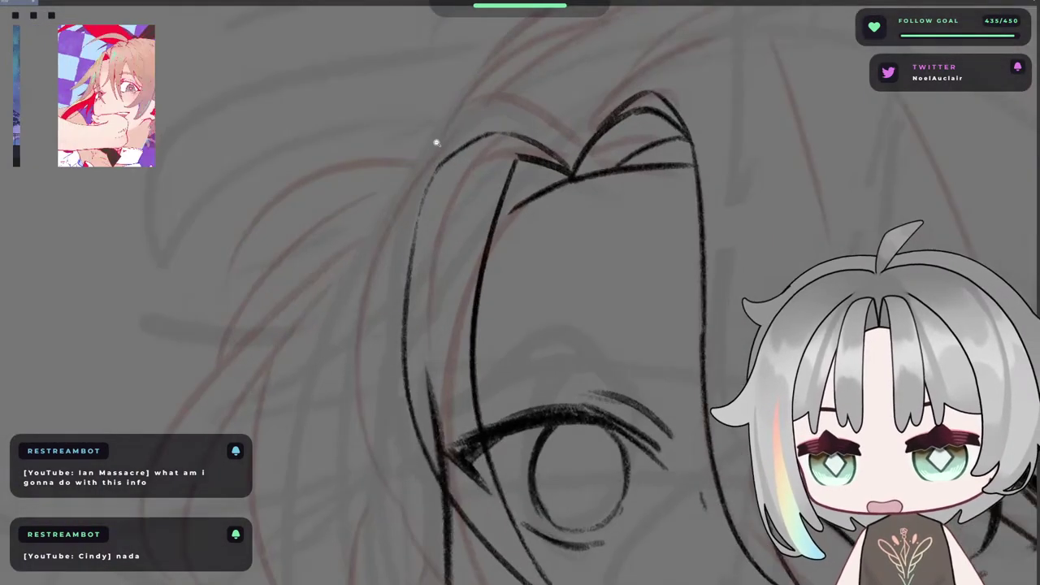
- Examine the redrawn face-framing strand up close and mirrored, comparing its shape with the eye and the rough sketch
{"action": "scroll", "coordinate": [436, 143], "scroll_direction": "up", "scroll_amount": 2}
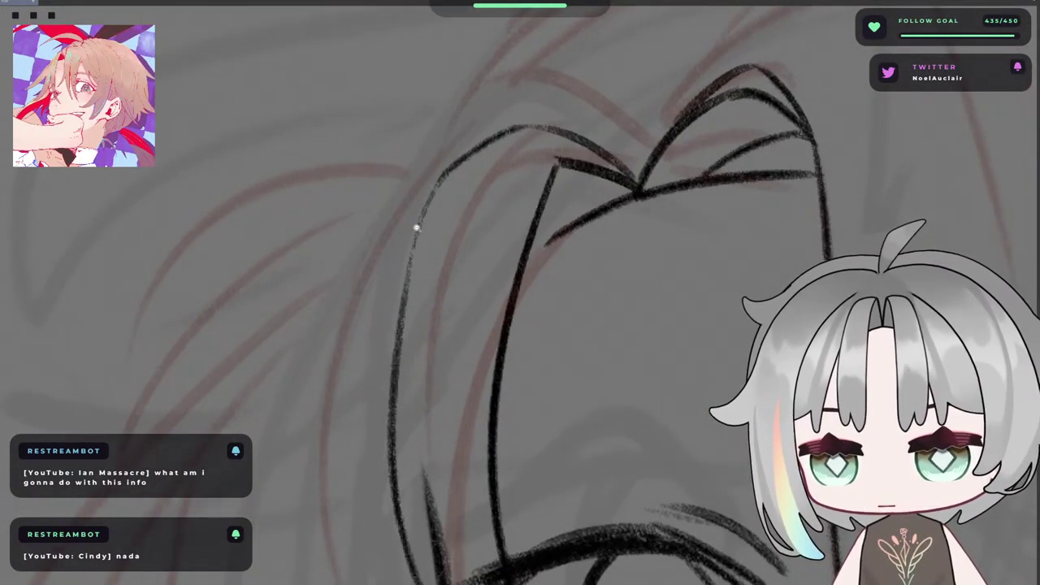
{"action": "left_click_drag", "start_coordinate": [416, 227], "coordinate": [603, 260]}
{"action": "mouse_move", "coordinate": [393, 181]}
{"action": "left_mouse_down"}
{"action": "mouse_move", "coordinate": [415, 193]}
{"action": "mouse_move", "coordinate": [381, 189]}
{"action": "left_mouse_up"}
{"action": "key", "text": "ctrl+z"}
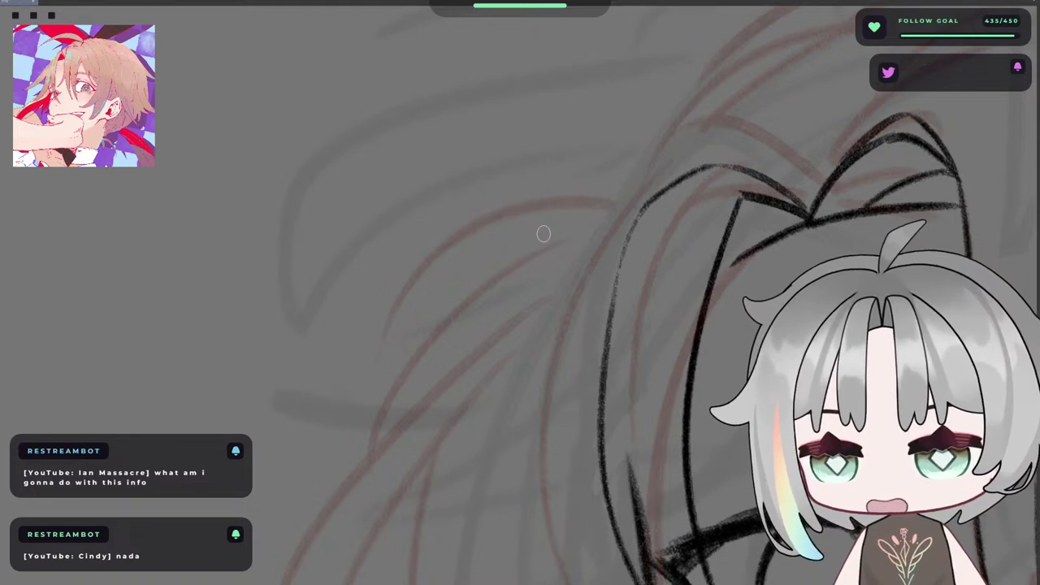
{"action": "scroll", "coordinate": [599, 254], "scroll_direction": "down", "scroll_amount": 4}
{"action": "left_click_drag", "start_coordinate": [578, 274], "coordinate": [418, 238]}
{"action": "key", "text": "h"}
{"action": "key", "text": "h"}
{"action": "scroll", "coordinate": [504, 255], "scroll_direction": "up", "scroll_amount": 4}
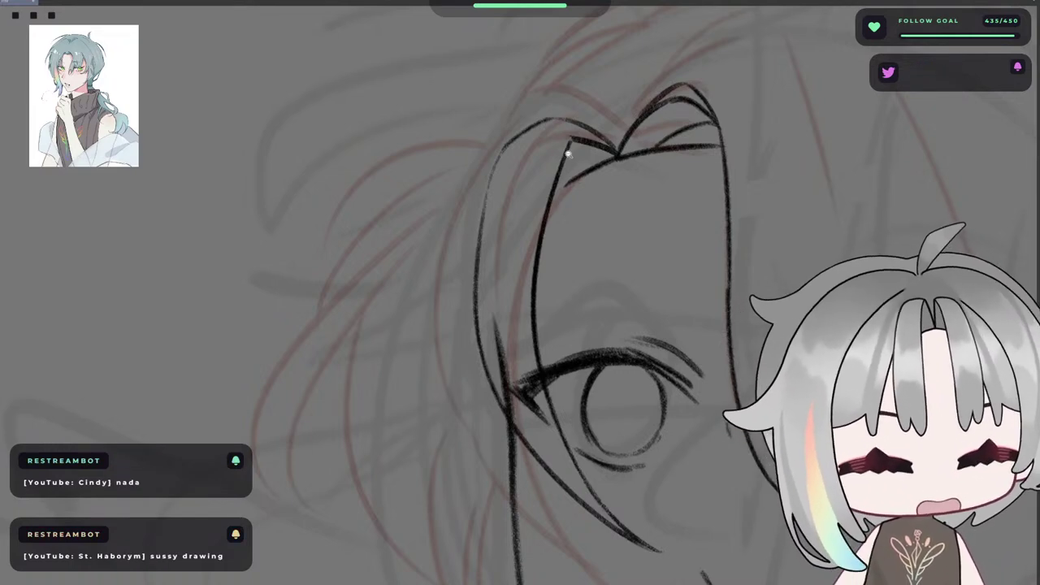
{"action": "scroll", "coordinate": [568, 154], "scroll_direction": "up", "scroll_amount": 3}
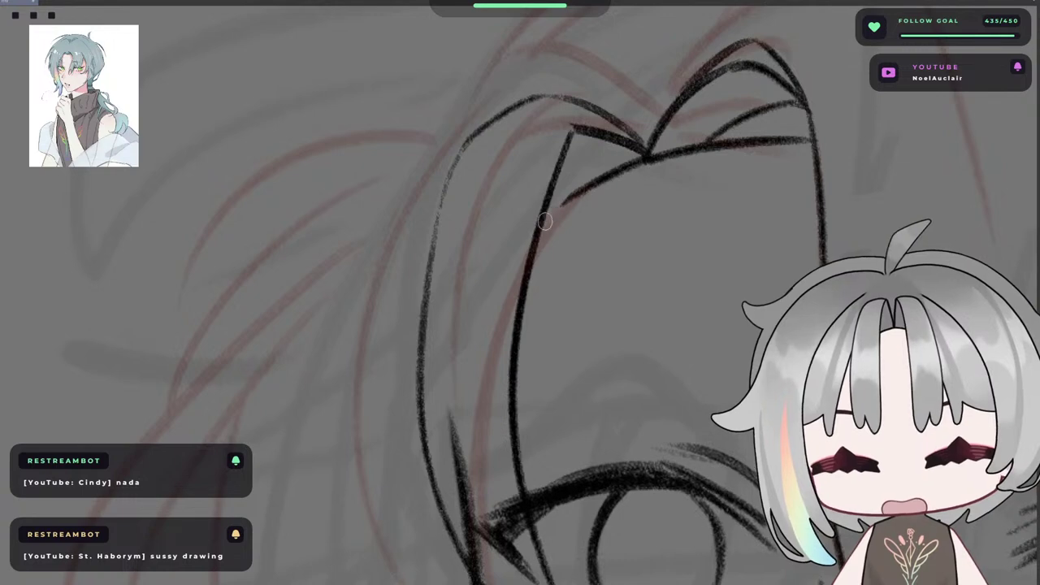
- Examine the face-framing strand and hair parting against the whole head, both up close and mirrored
{"action": "scroll", "coordinate": [584, 218], "scroll_direction": "down", "scroll_amount": 5}
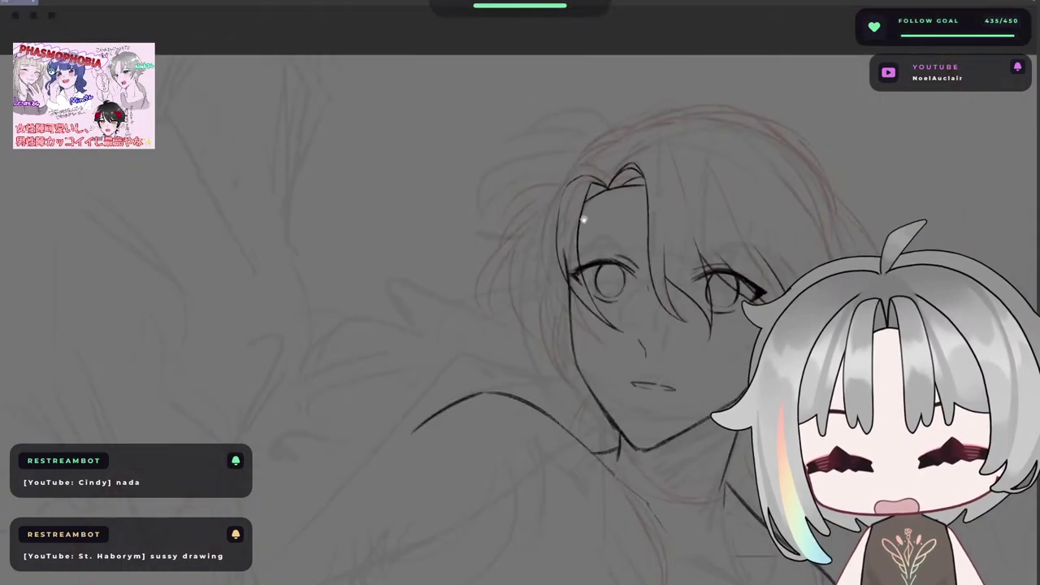
{"action": "scroll", "coordinate": [665, 215], "scroll_direction": "up", "scroll_amount": 6}
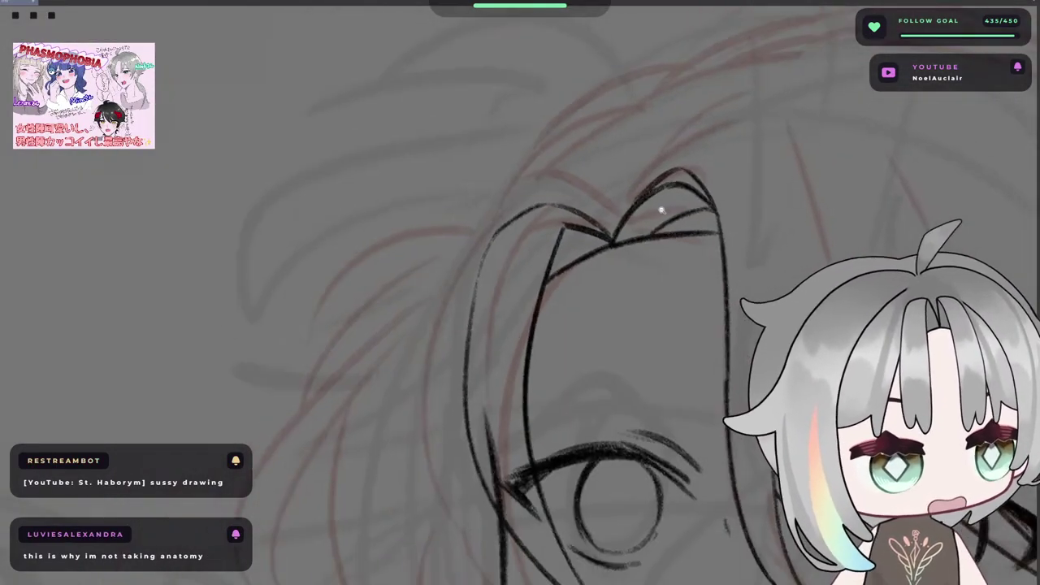
{"action": "left_click_drag", "start_coordinate": [662, 210], "coordinate": [668, 207]}
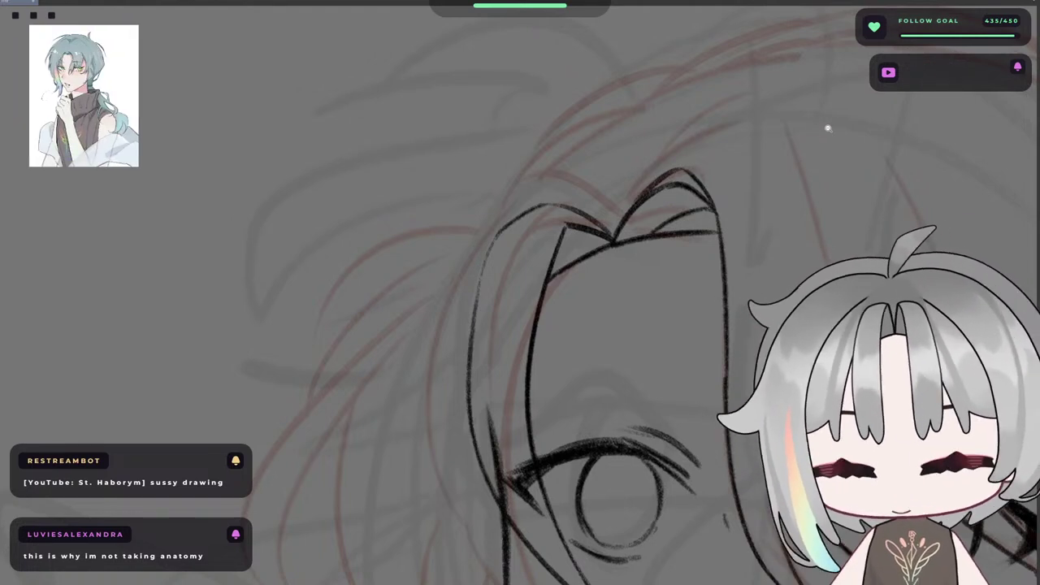
{"action": "left_click_drag", "start_coordinate": [593, 241], "coordinate": [602, 148]}
{"action": "key", "text": "h"}
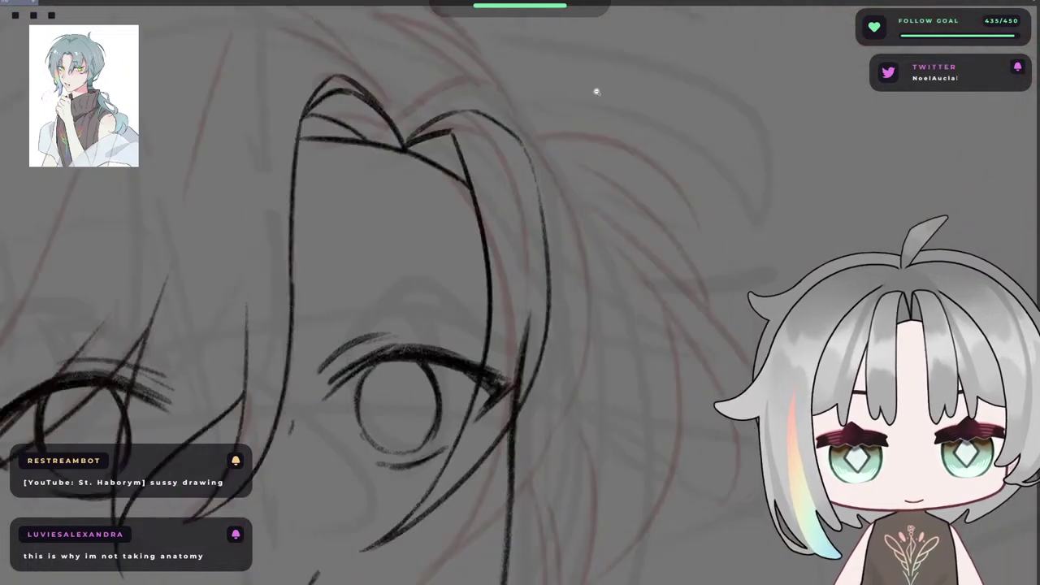
{"action": "key", "text": "h"}
{"action": "scroll", "coordinate": [597, 123], "scroll_direction": "up", "scroll_amount": 3}
{"action": "key", "text": "h"}
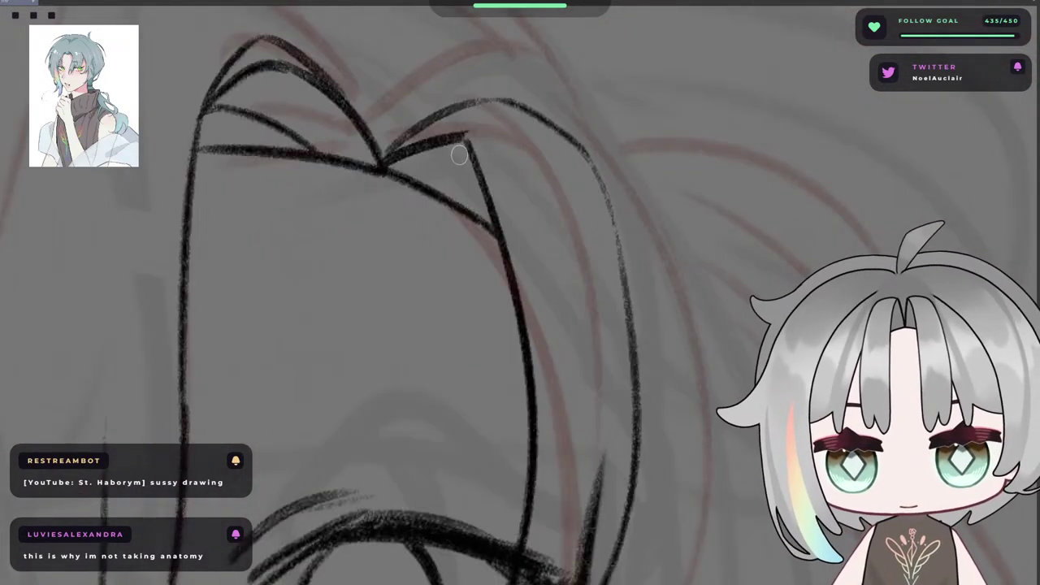
- Redraw the short line from the parting notch to the top of the face-framing strand's inner edge so it is thinner and meets cleanly
{"action": "mouse_move", "coordinate": [459, 155]}
{"action": "left_mouse_down"}
{"action": "mouse_move", "coordinate": [450, 135]}
{"action": "mouse_move", "coordinate": [405, 156]}
{"action": "mouse_move", "coordinate": [454, 110]}
{"action": "mouse_move", "coordinate": [470, 156]}
{"action": "mouse_move", "coordinate": [385, 169]}
{"action": "left_mouse_up"}
{"action": "key", "text": "ctrl+z"}
{"action": "key", "text": "ctrl+z"}
{"action": "key", "text": "ctrl+z"}
{"action": "mouse_move", "coordinate": [460, 128]}
{"action": "left_mouse_down"}
{"action": "mouse_move", "coordinate": [398, 167]}
{"action": "mouse_move", "coordinate": [389, 163]}
{"action": "left_mouse_up"}
{"action": "key", "text": "ctrl+z"}
{"action": "key", "text": "ctrl+z"}
{"action": "mouse_move", "coordinate": [455, 128]}
{"action": "left_mouse_down"}
{"action": "mouse_move", "coordinate": [398, 157]}
{"action": "mouse_move", "coordinate": [457, 126]}
{"action": "left_mouse_up"}
{"action": "key", "text": "ctrl+z"}
{"action": "key", "text": "ctrl+z"}
{"action": "left_click_drag", "start_coordinate": [398, 155], "coordinate": [455, 126]}
{"action": "key", "text": "ctrl+z"}
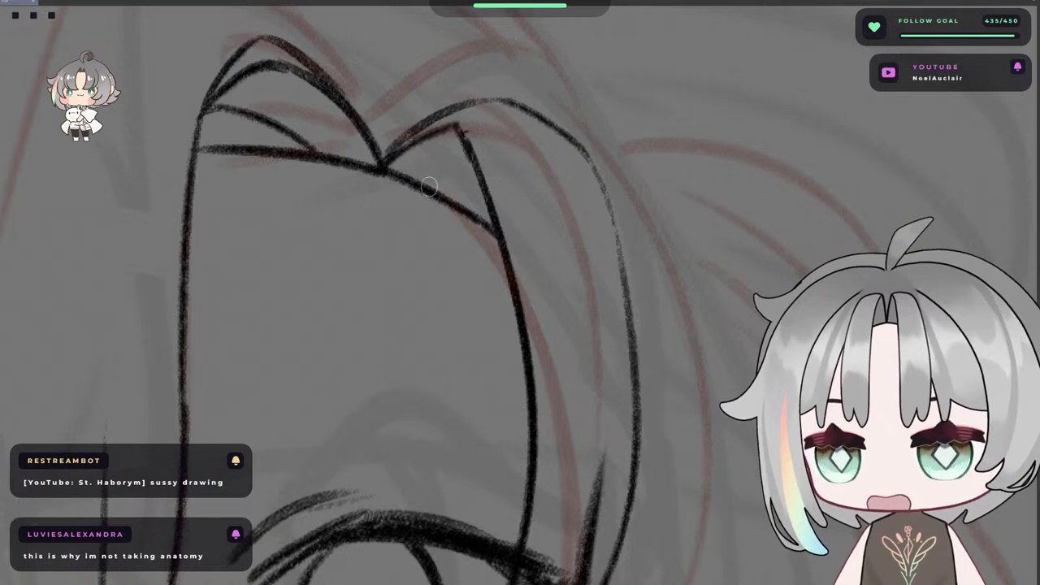
{"action": "left_click_drag", "start_coordinate": [426, 189], "coordinate": [480, 157]}
{"action": "key", "text": "ctrl+z"}
- Try a short lock edge branching off the strand beside the eye across the top of the ear
{"action": "key", "text": "h"}
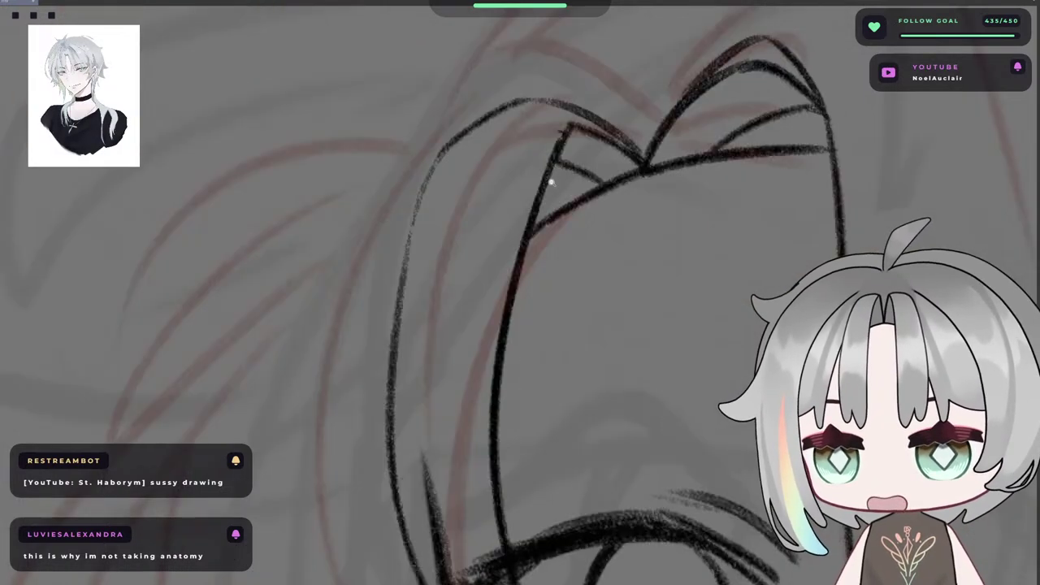
{"action": "scroll", "coordinate": [481, 191], "scroll_direction": "down", "scroll_amount": 5}
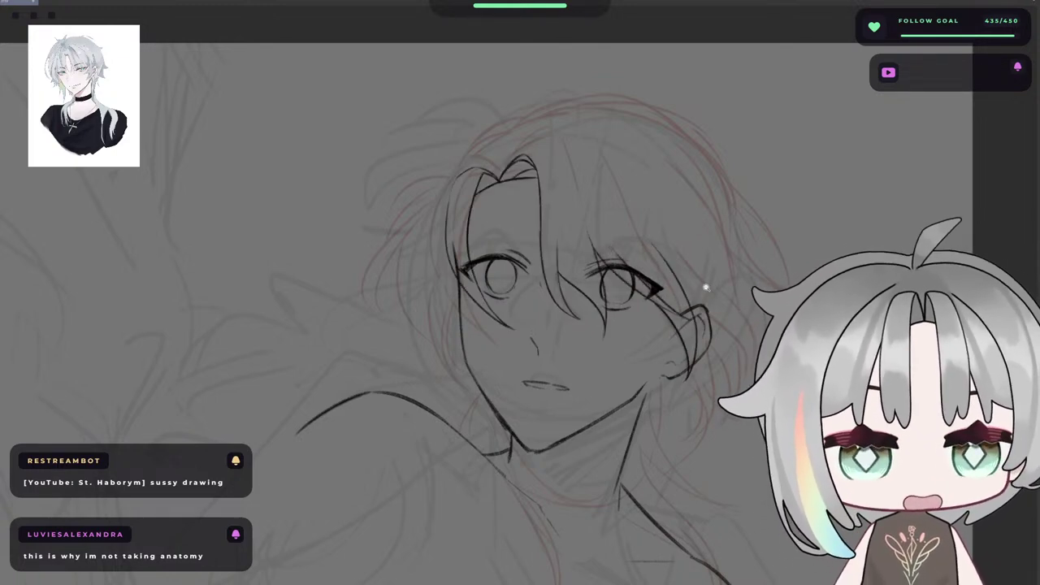
{"action": "scroll", "coordinate": [730, 310], "scroll_direction": "up", "scroll_amount": 3}
{"action": "key", "text": "h"}
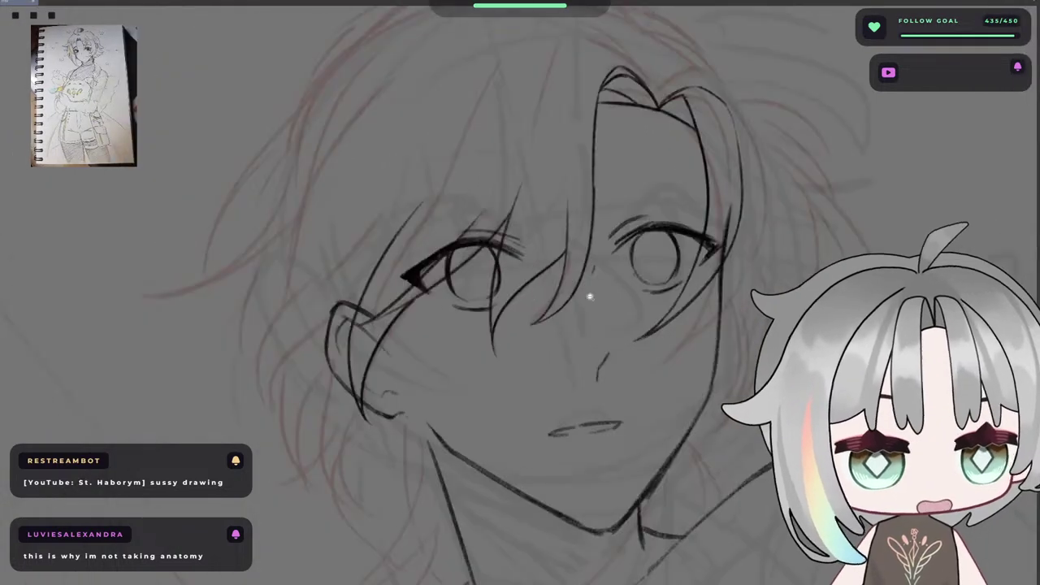
{"action": "left_click_drag", "start_coordinate": [370, 271], "coordinate": [511, 235]}
{"action": "scroll", "coordinate": [477, 264], "scroll_direction": "up", "scroll_amount": 5}
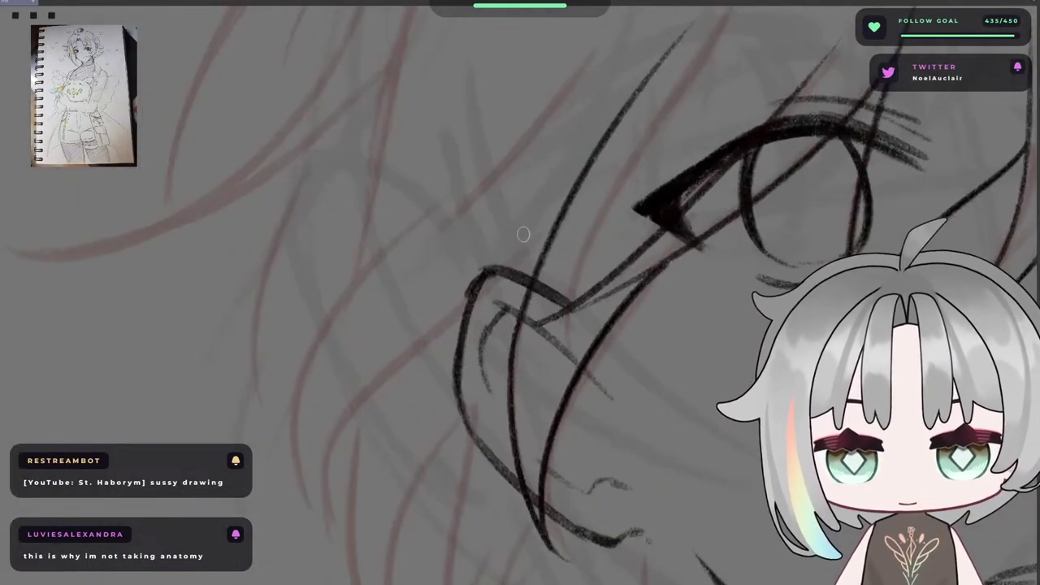
{"action": "key", "text": "ctrl+z"}
{"action": "left_click_drag", "start_coordinate": [608, 177], "coordinate": [478, 237]}
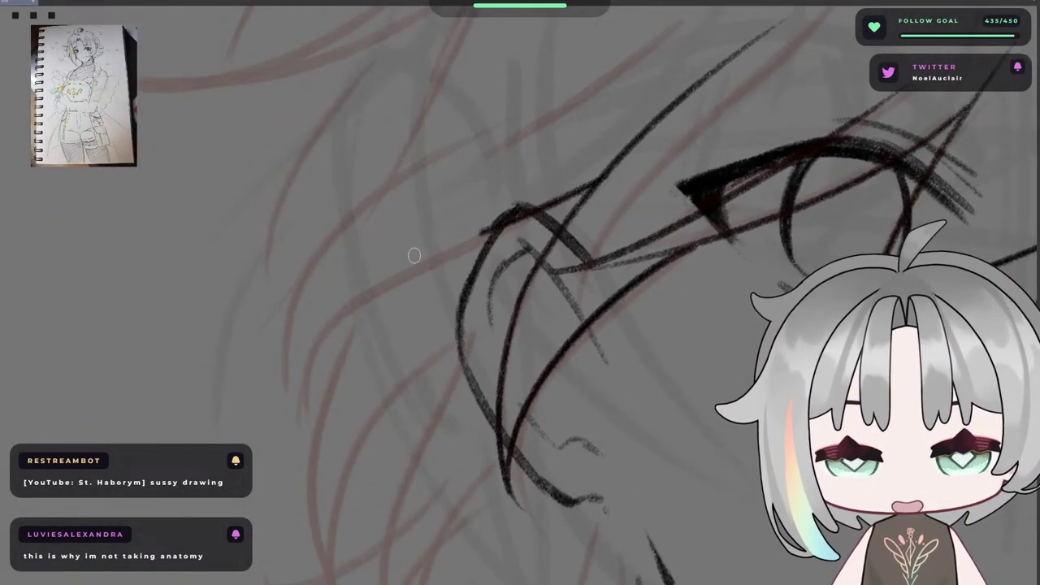
{"action": "key", "text": "ctrl+z"}
{"action": "key", "text": "ctrl+z"}
{"action": "mouse_move", "coordinate": [607, 170]}
{"action": "left_mouse_down"}
{"action": "mouse_move", "coordinate": [399, 265]}
{"action": "mouse_move", "coordinate": [534, 209]}
{"action": "left_mouse_up"}
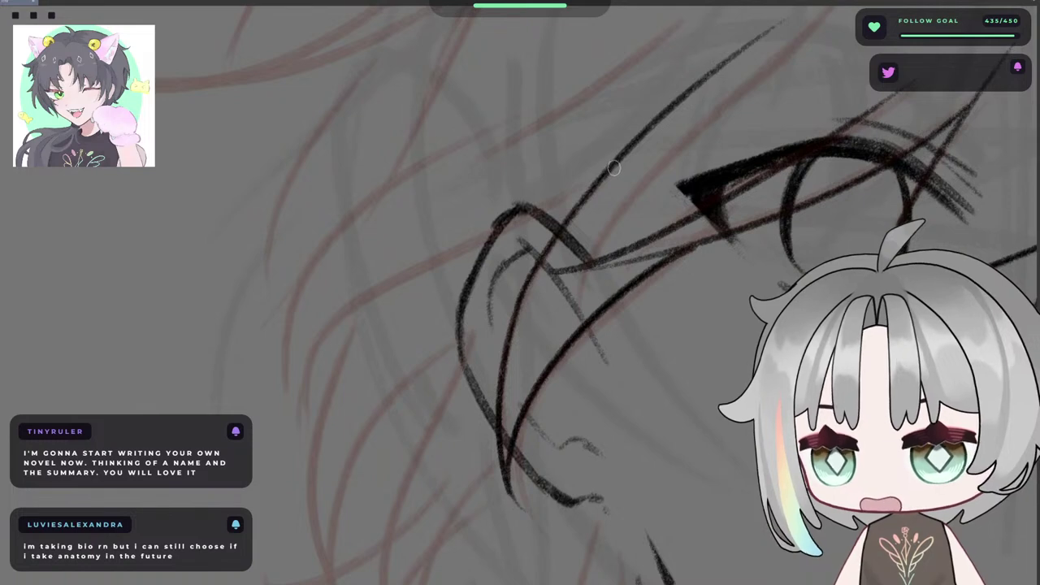
- Draw the long lower edge of a side lock from the strand beside the eye, over the ear, curving down to a tip behind it
{"action": "left_click_drag", "start_coordinate": [614, 165], "coordinate": [279, 364]}
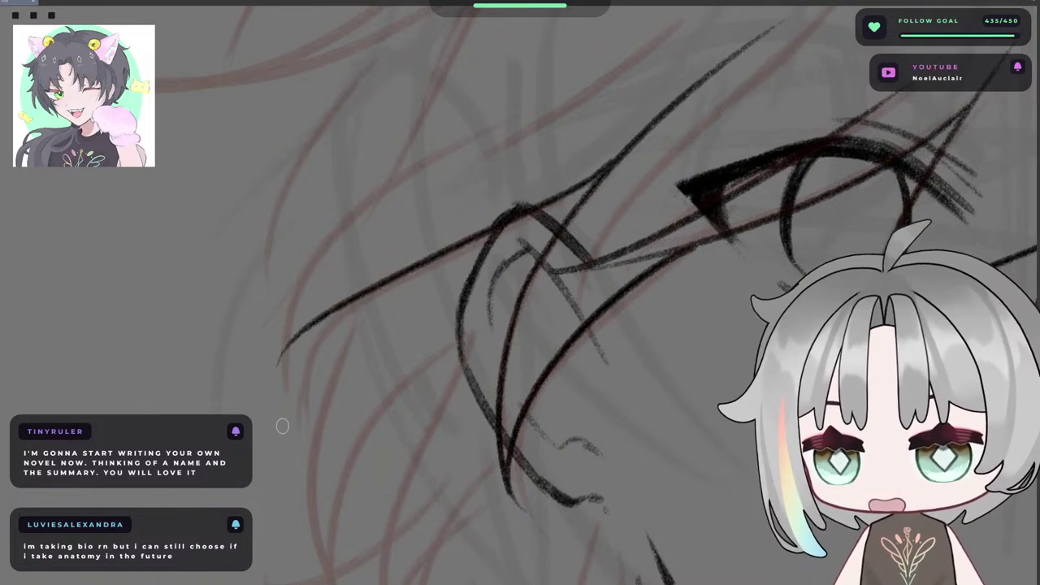
{"action": "key", "text": "ctrl+z"}
{"action": "left_click_drag", "start_coordinate": [618, 158], "coordinate": [321, 353]}
{"action": "key", "text": "ctrl+z"}
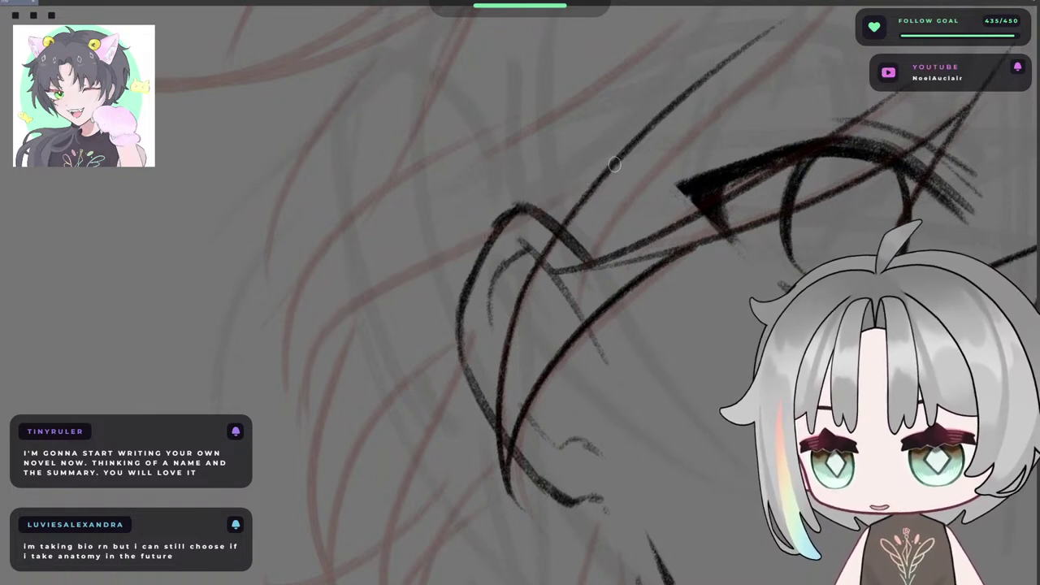
{"action": "left_click_drag", "start_coordinate": [614, 162], "coordinate": [320, 304]}
{"action": "key", "text": "ctrl+z"}
{"action": "left_click_drag", "start_coordinate": [615, 163], "coordinate": [250, 383]}
{"action": "key", "text": "ctrl+z"}
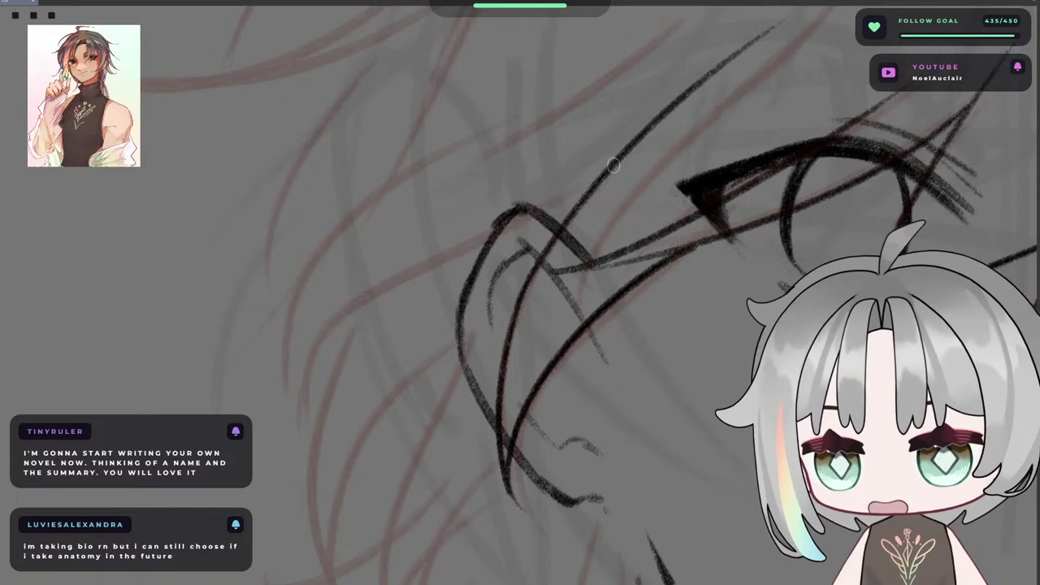
{"action": "left_click_drag", "start_coordinate": [613, 165], "coordinate": [272, 416]}
{"action": "key", "text": "ctrl+z"}
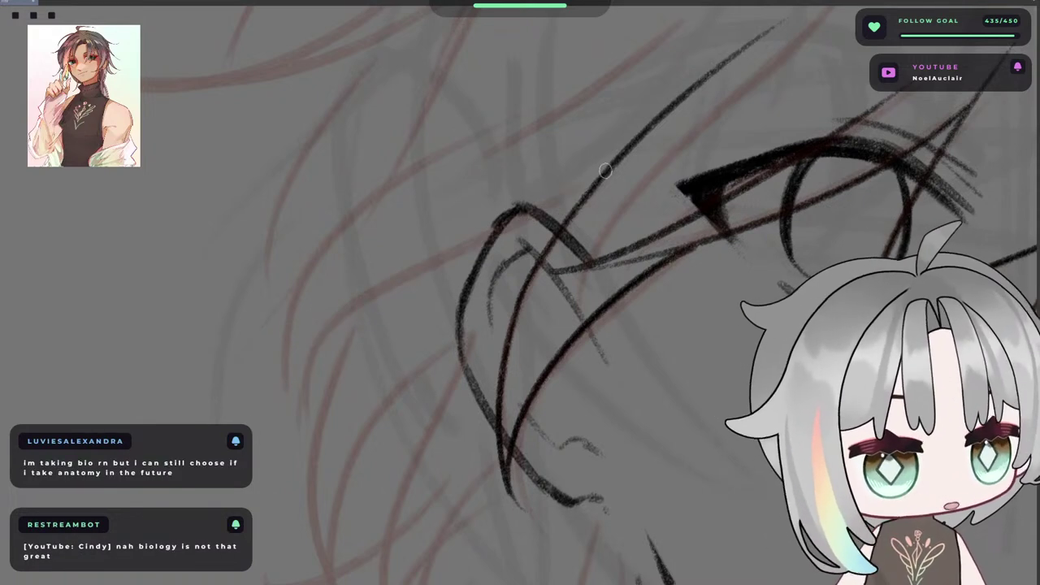
{"action": "left_click_drag", "start_coordinate": [614, 162], "coordinate": [278, 410]}
{"action": "key", "text": "ctrl+z"}
{"action": "left_click_drag", "start_coordinate": [614, 163], "coordinate": [293, 398]}
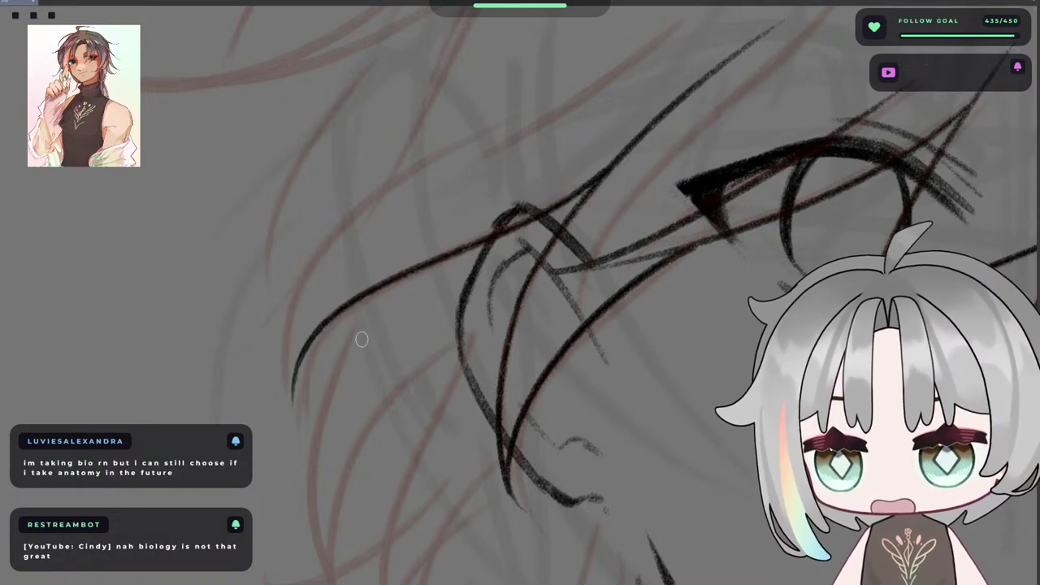
- Rotate the canvas and draw the side lock's upper edge, curving up from its tip behind the ear along the rough sketch
{"action": "left_click_drag", "start_coordinate": [552, 189], "coordinate": [557, 255]}
{"action": "key", "text": "asciicircum"}
{"action": "key", "text": "asciicircum"}
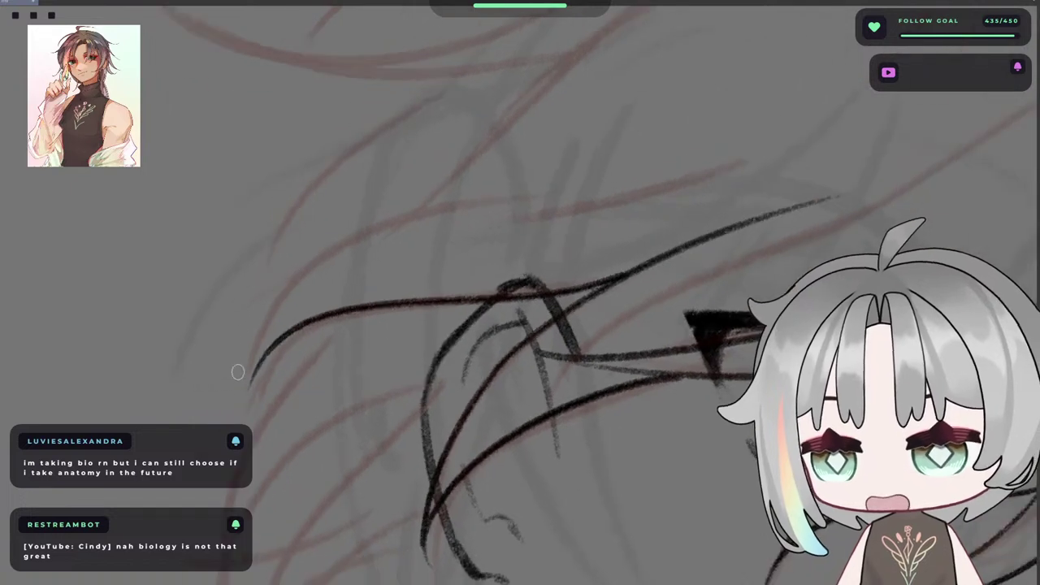
{"action": "left_click_drag", "start_coordinate": [252, 391], "coordinate": [345, 245]}
{"action": "key", "text": "ctrl+z"}
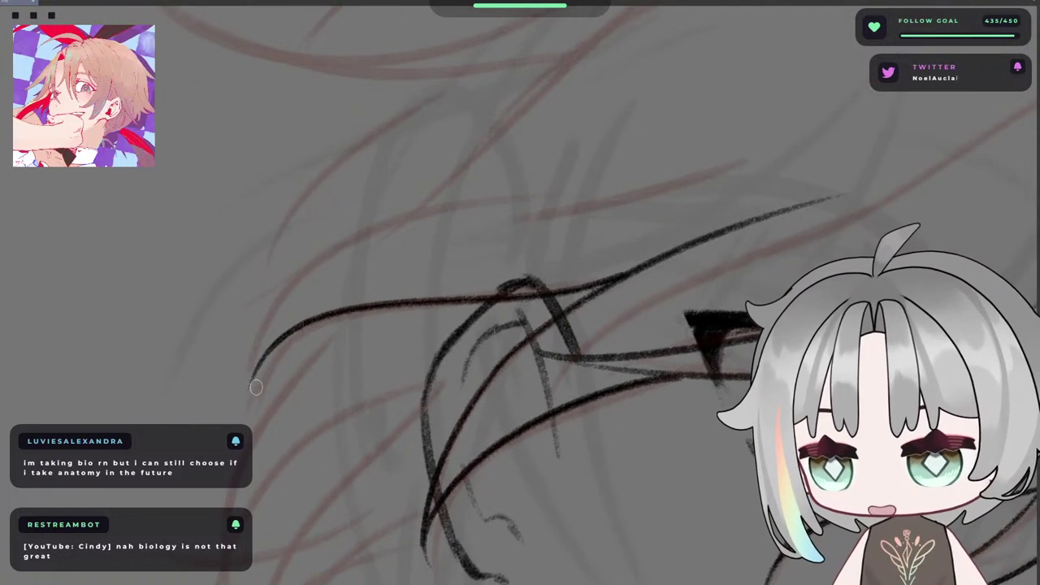
{"action": "left_click_drag", "start_coordinate": [247, 395], "coordinate": [356, 233]}
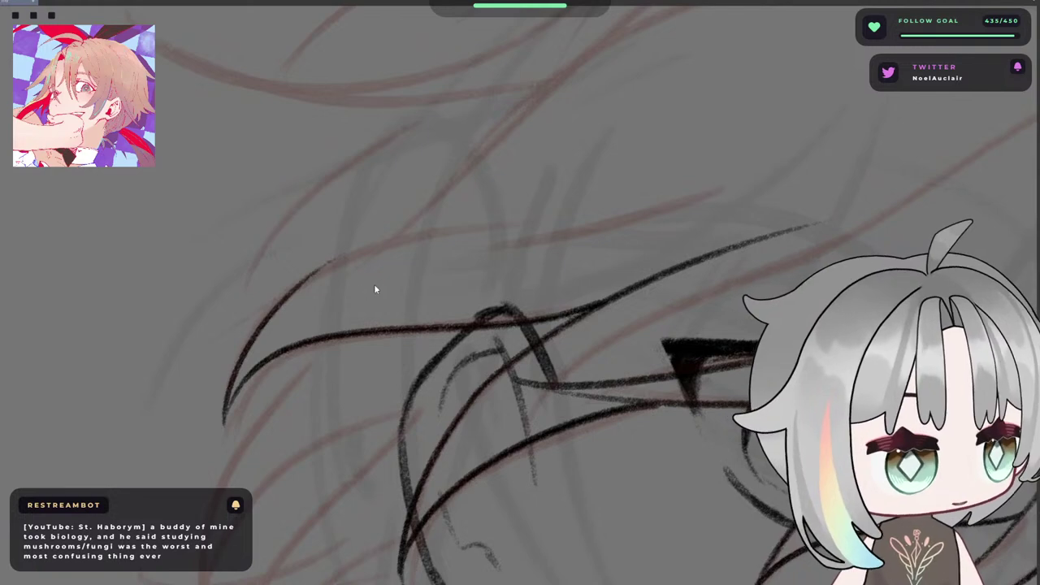
- Try extending the side lock's upper edge toward the fringe, check it mirrored, and undo the extension
{"action": "left_click_drag", "start_coordinate": [305, 327], "coordinate": [316, 267]}
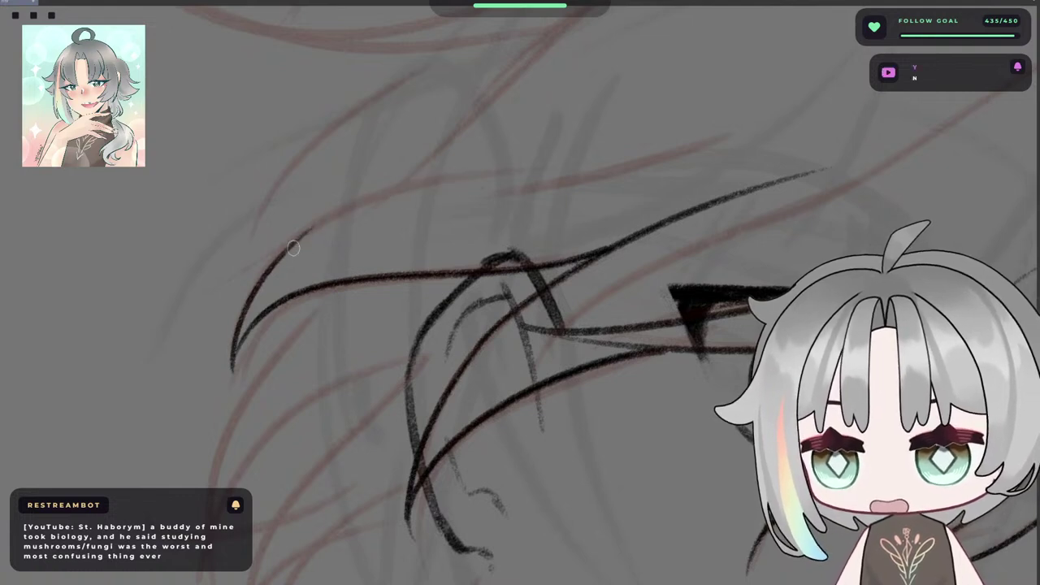
{"action": "mouse_move", "coordinate": [276, 260]}
{"action": "left_mouse_down"}
{"action": "mouse_move", "coordinate": [492, 173]}
{"action": "mouse_move", "coordinate": [416, 255]}
{"action": "left_mouse_up"}
{"action": "left_click_drag", "start_coordinate": [337, 248], "coordinate": [563, 201]}
{"action": "key", "text": "ctrl+z"}
{"action": "key", "text": "ctrl+z"}
{"action": "left_click_drag", "start_coordinate": [308, 251], "coordinate": [569, 189]}
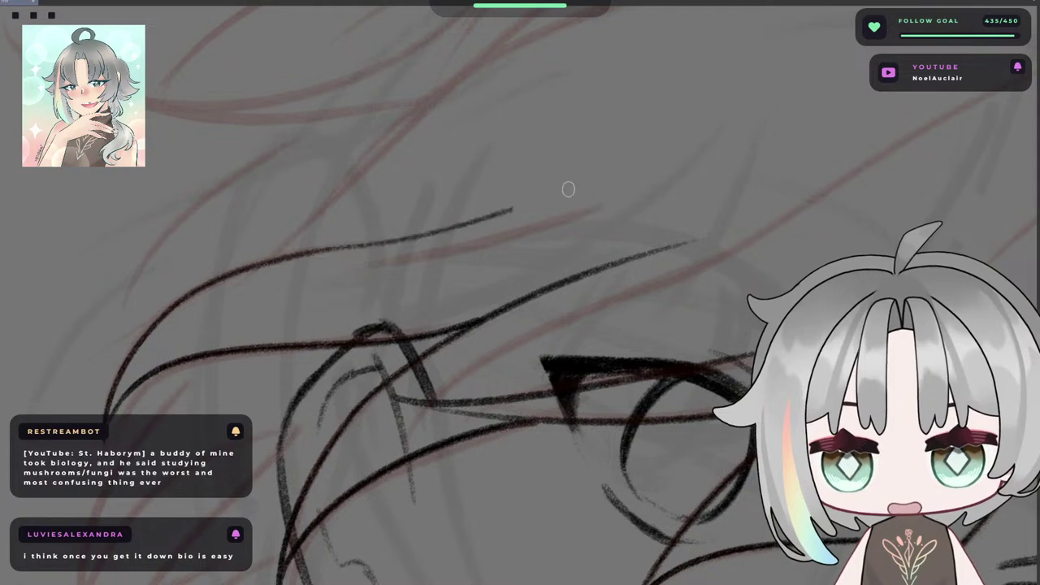
{"action": "key", "text": "minus"}
{"action": "key", "text": "h"}
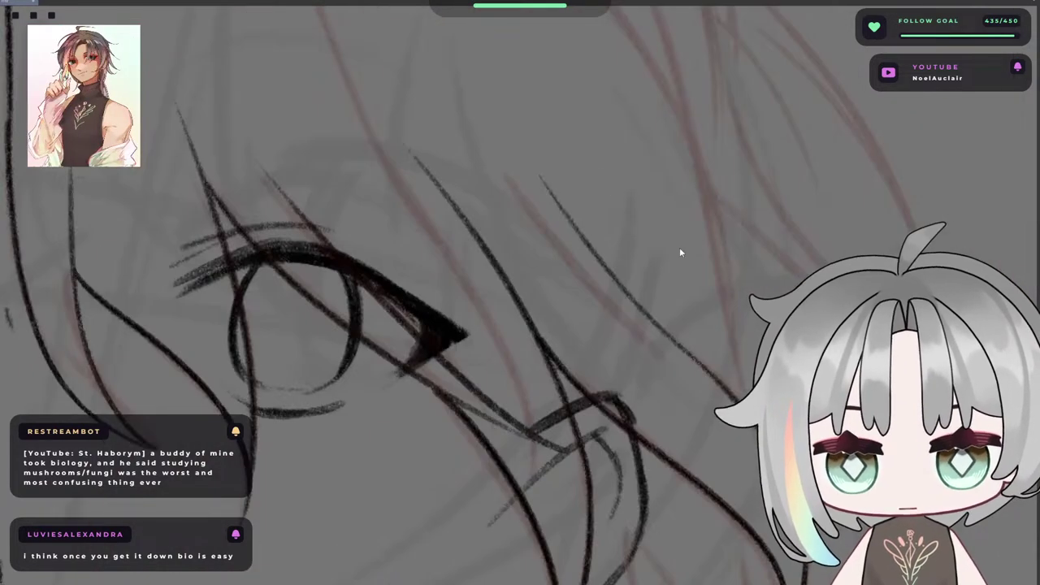
{"action": "key", "text": "ctrl+z"}
- Try a separate curved stroke above the strand beside the eye, leading down toward the side lock's upper edge
{"action": "left_click_drag", "start_coordinate": [545, 136], "coordinate": [684, 343]}
{"action": "key", "text": "ctrl+z"}
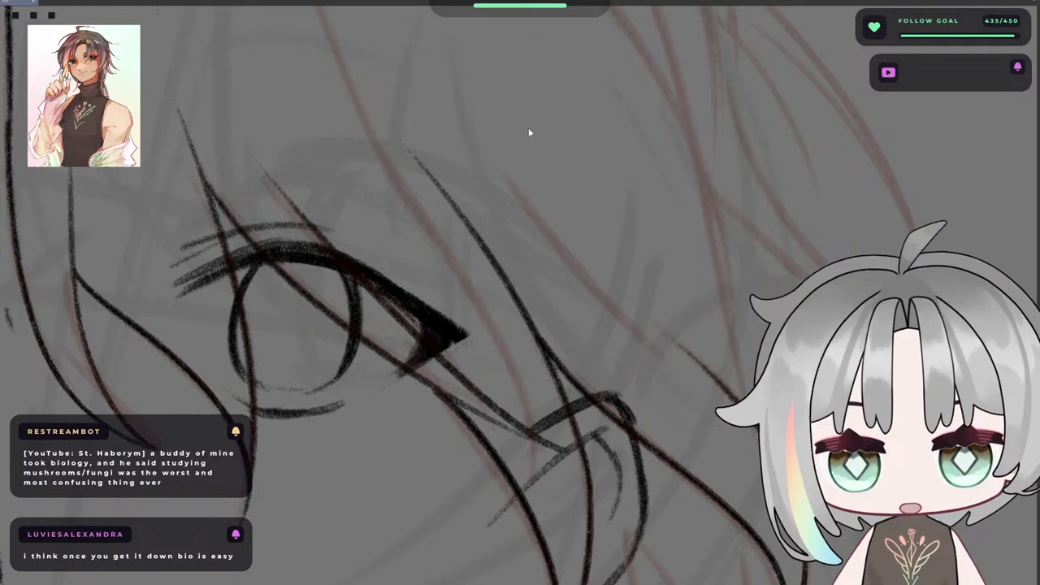
{"action": "left_click_drag", "start_coordinate": [503, 109], "coordinate": [648, 291]}
{"action": "left_click_drag", "start_coordinate": [587, 185], "coordinate": [540, 226]}
{"action": "left_click_drag", "start_coordinate": [606, 169], "coordinate": [715, 228]}
{"action": "key", "text": "h"}
{"action": "key", "text": "h"}
{"action": "scroll", "coordinate": [657, 251], "scroll_direction": "up", "scroll_amount": 5}
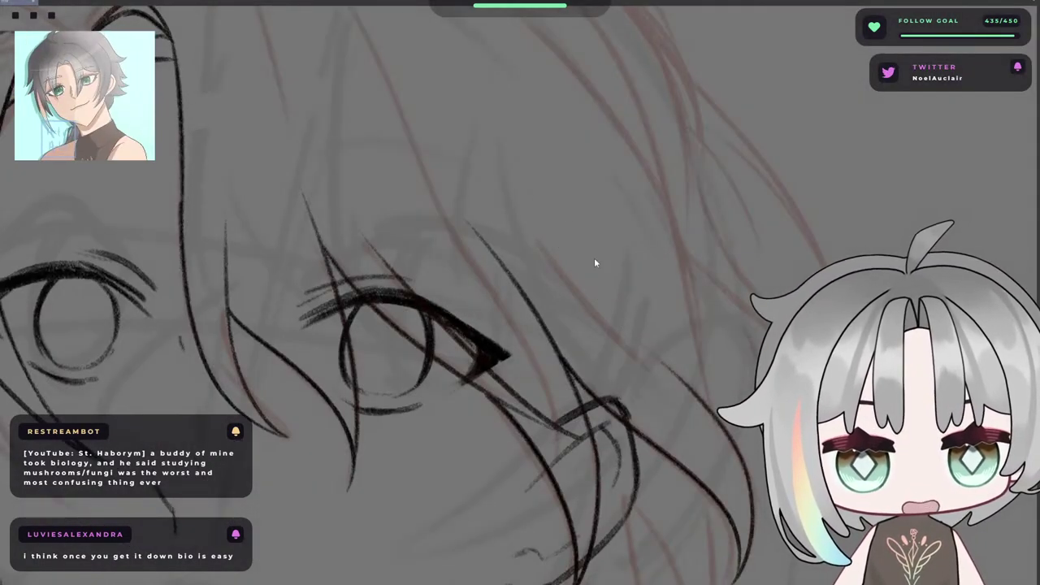
{"action": "key", "text": "ctrl+z"}
{"action": "mouse_move", "coordinate": [535, 176]}
{"action": "left_mouse_down"}
{"action": "mouse_move", "coordinate": [681, 363]}
{"action": "mouse_move", "coordinate": [667, 371]}
{"action": "mouse_move", "coordinate": [646, 343]}
{"action": "left_mouse_up"}
{"action": "key", "text": "ctrl+z"}
{"action": "key", "text": "ctrl+z"}
{"action": "key", "text": "ctrl+z"}
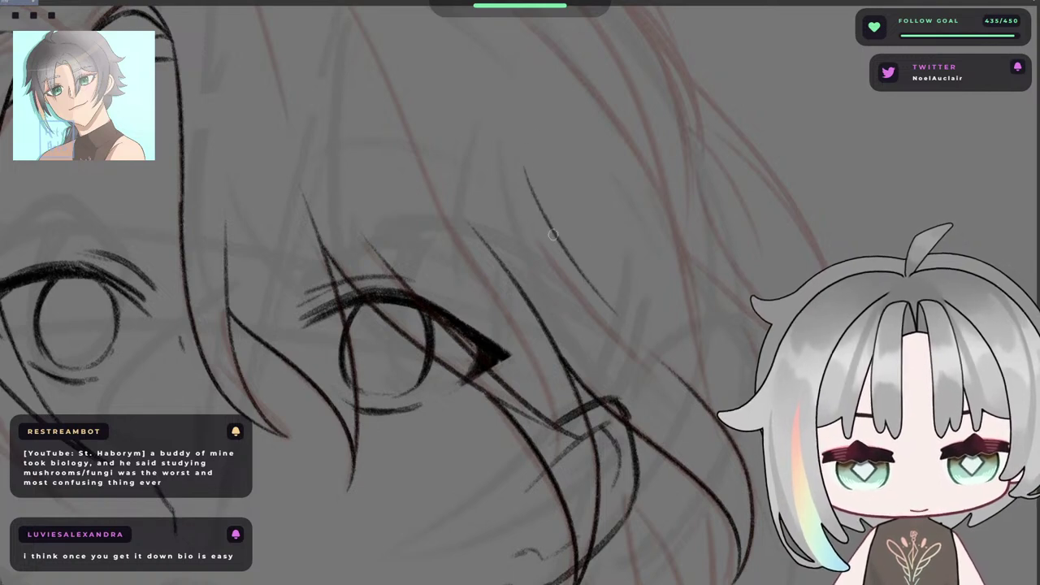
{"action": "key", "text": "ctrl+z"}
{"action": "left_click_drag", "start_coordinate": [525, 170], "coordinate": [644, 352]}
{"action": "key", "text": "ctrl+z"}
{"action": "left_click_drag", "start_coordinate": [514, 159], "coordinate": [621, 325]}
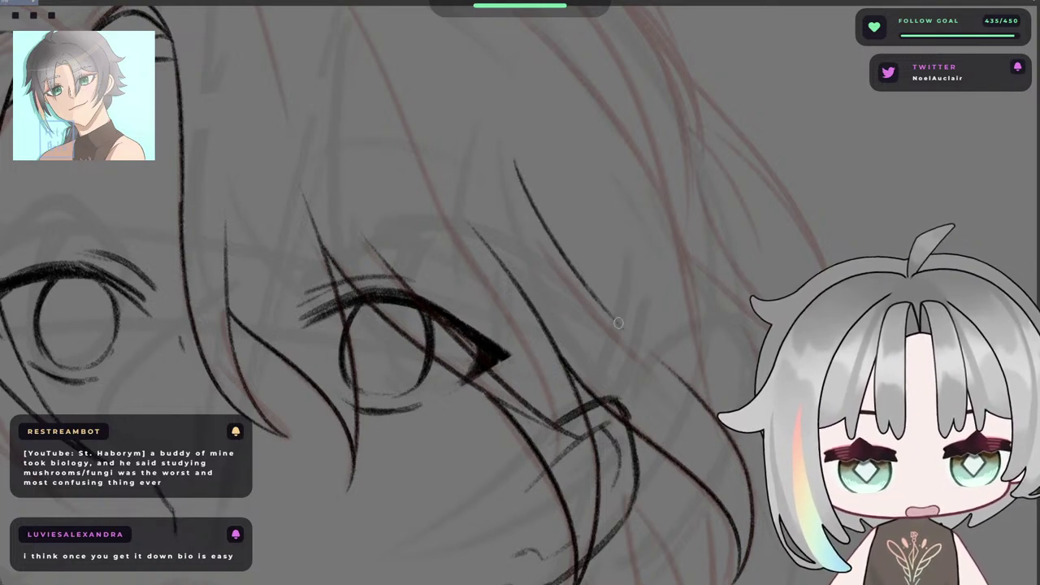
- Compare the separate stroke above the strand beside the eye with the whole head in both orientations, and erase it
{"action": "scroll", "coordinate": [591, 299], "scroll_direction": "down", "scroll_amount": 5}
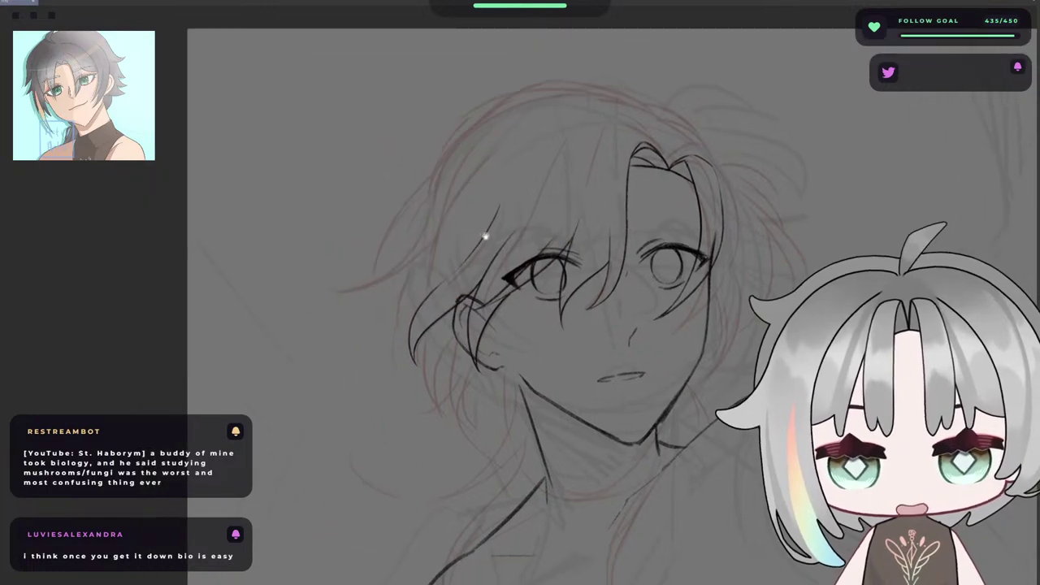
{"action": "scroll", "coordinate": [528, 218], "scroll_direction": "up", "scroll_amount": 2}
{"action": "key", "text": "h"}
{"action": "left_click_drag", "start_coordinate": [601, 318], "coordinate": [699, 288]}
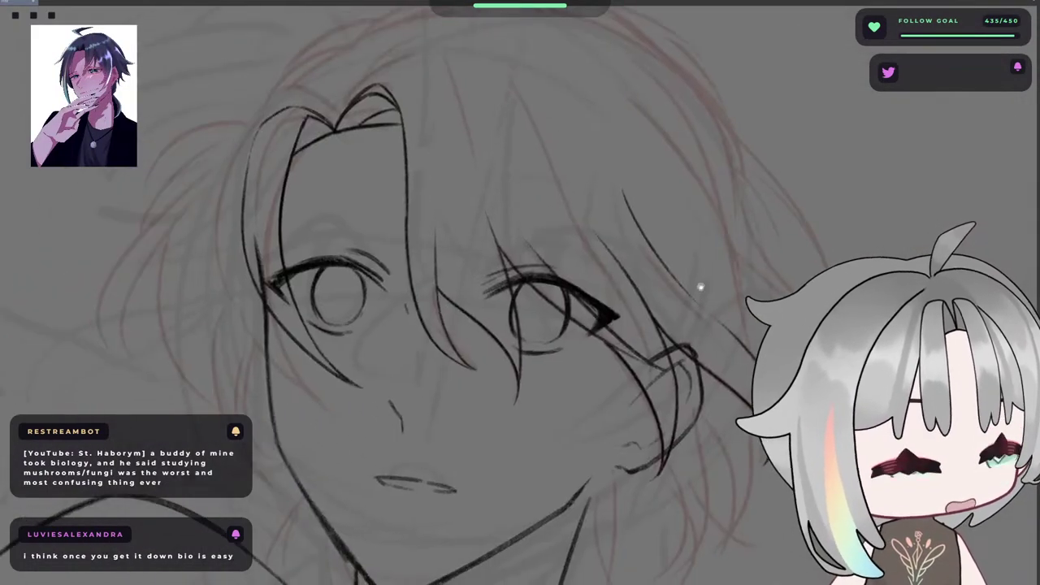
{"action": "key", "text": "h"}
{"action": "key", "text": "e"}
{"action": "left_click_drag", "start_coordinate": [396, 188], "coordinate": [363, 236]}
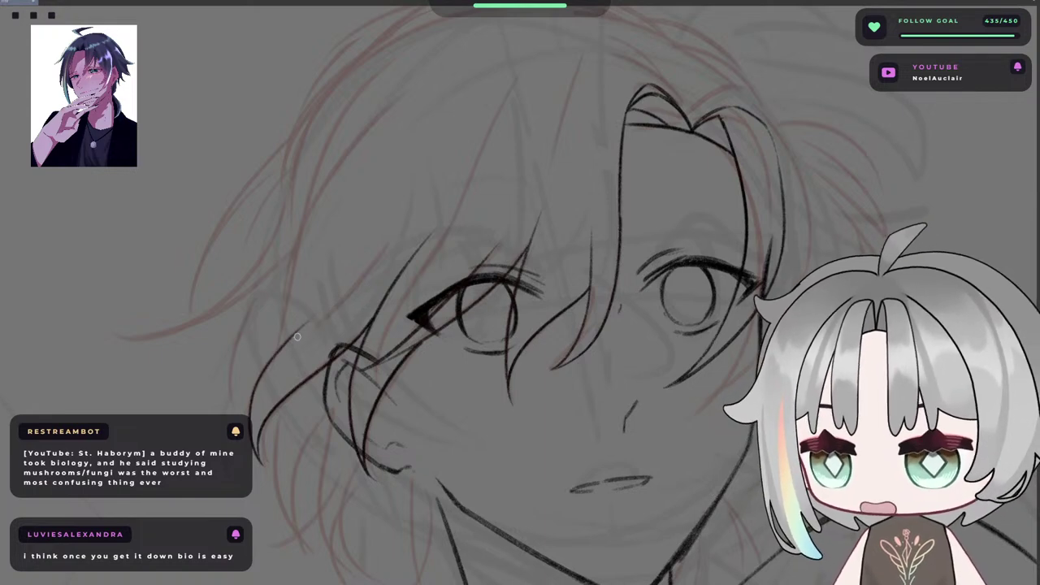
- Examine the fringe, parting and side lock against the rough sketch with the canvas rotated, reset and mirrored
{"action": "left_click_drag", "start_coordinate": [377, 298], "coordinate": [452, 272]}
{"action": "left_click_drag", "start_coordinate": [550, 200], "coordinate": [544, 288]}
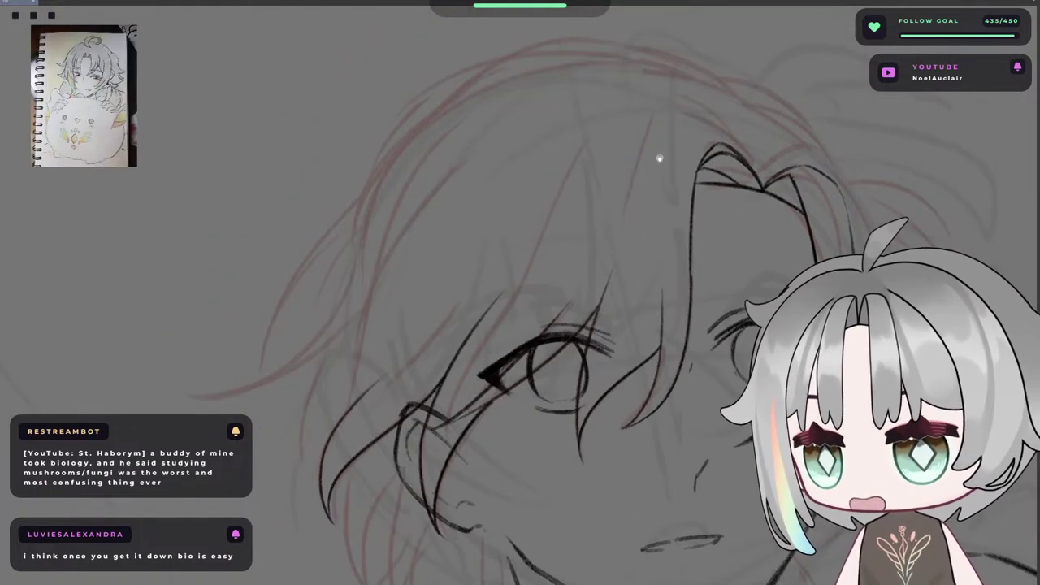
{"action": "left_click_drag", "start_coordinate": [599, 230], "coordinate": [551, 194]}
{"action": "left_click_drag", "start_coordinate": [546, 155], "coordinate": [501, 118]}
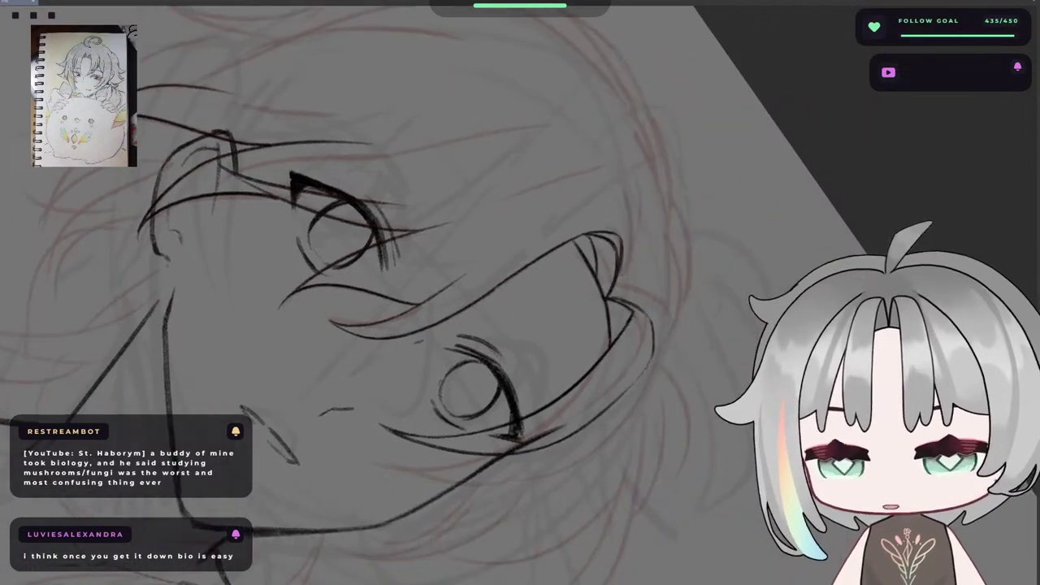
{"action": "key", "text": "Home"}
{"action": "key", "text": "h"}
{"action": "left_click_drag", "start_coordinate": [546, 194], "coordinate": [678, 122]}
{"action": "key", "text": "h"}
{"action": "key", "text": "h"}
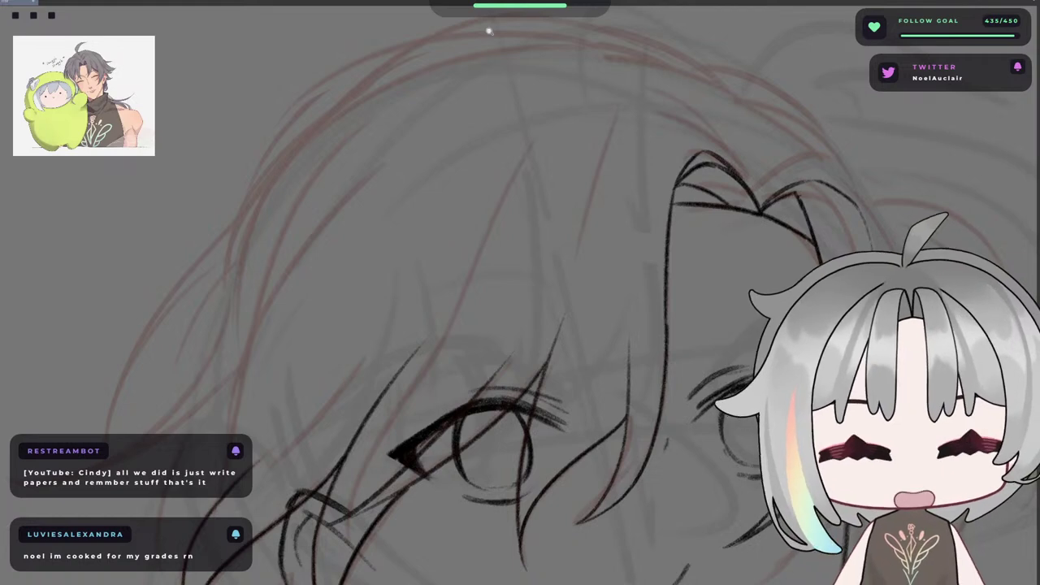
{"action": "key", "text": "h"}
{"action": "left_click_drag", "start_coordinate": [409, 155], "coordinate": [545, 136]}
{"action": "key", "text": "h"}
{"action": "key", "text": "h"}
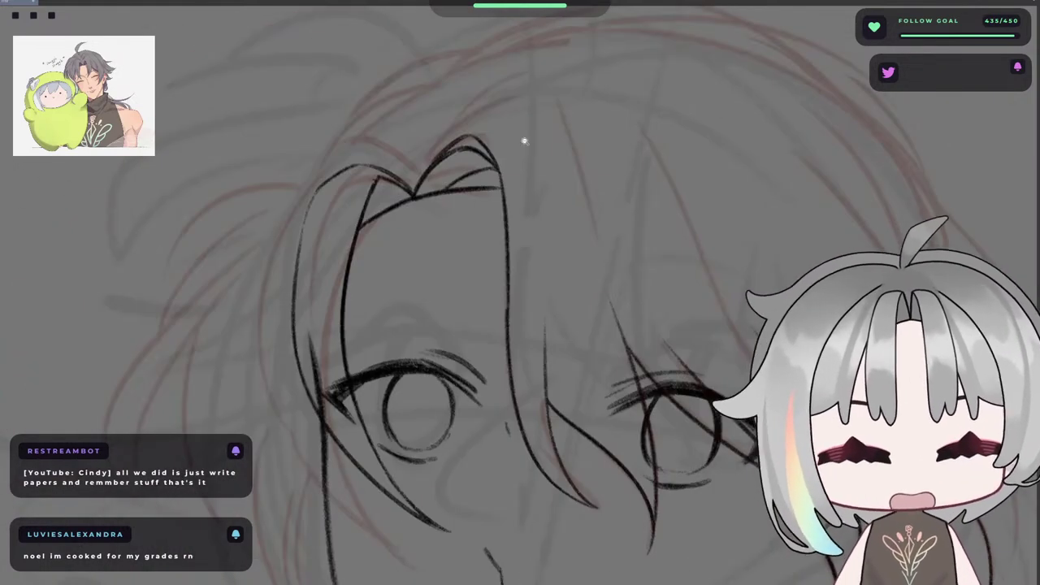
- Retry the short inner line beneath the taller peak of the hair parting, check it mirrored, and remove it
{"action": "left_click", "coordinate": [460, 149]}
{"action": "left_click_drag", "start_coordinate": [474, 142], "coordinate": [413, 195]}
{"action": "key", "text": "ctrl+z"}
{"action": "key", "text": "ctrl+z"}
{"action": "left_click_drag", "start_coordinate": [451, 155], "coordinate": [410, 198]}
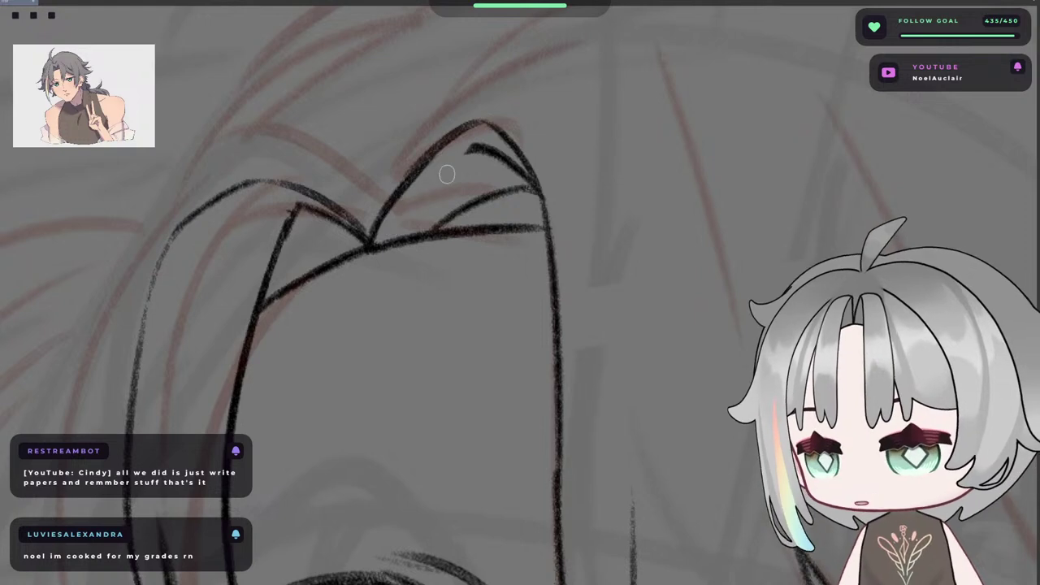
{"action": "key", "text": "h"}
{"action": "mouse_move", "coordinate": [523, 156]}
{"action": "left_mouse_down"}
{"action": "mouse_move", "coordinate": [505, 178]}
{"action": "mouse_move", "coordinate": [542, 150]}
{"action": "left_mouse_up"}
{"action": "key", "text": "ctrl+z"}
{"action": "key", "text": "ctrl+z"}
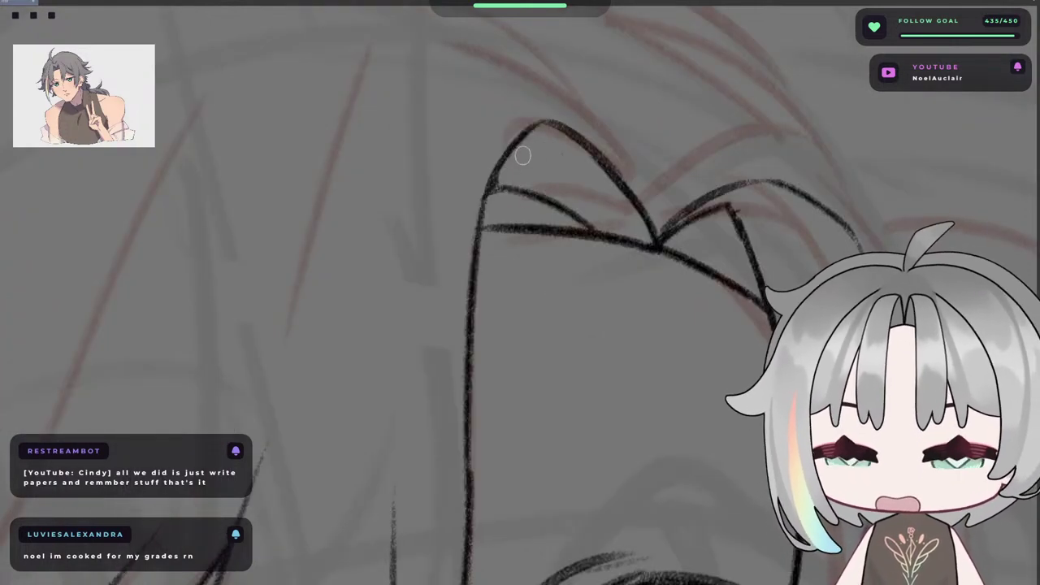
{"action": "key", "text": "h"}
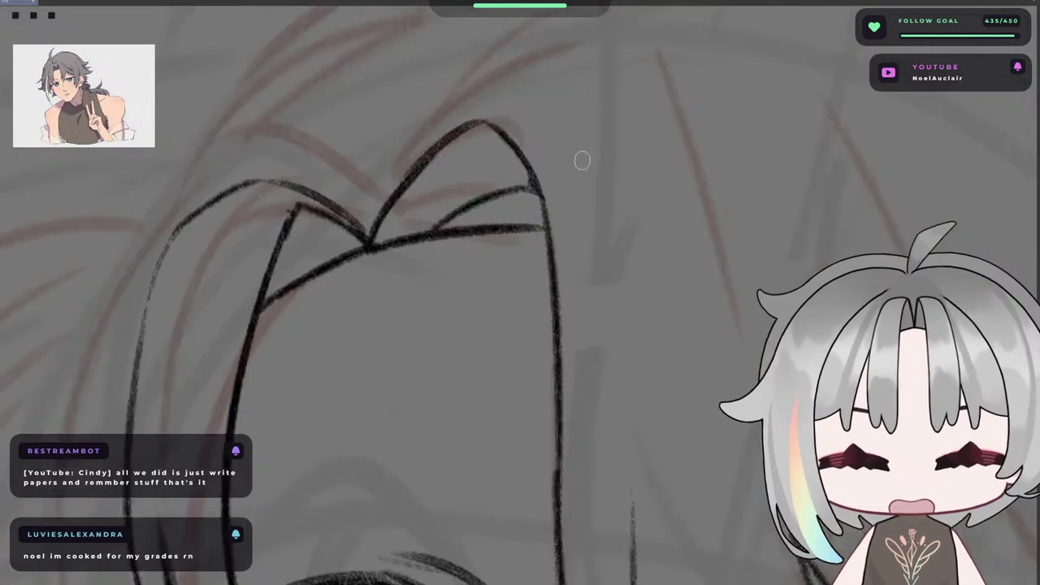
- Try a second line rising from the parting's notch along the taller peak, with the canvas mirrored, and undo it
{"action": "left_click_drag", "start_coordinate": [503, 172], "coordinate": [552, 143]}
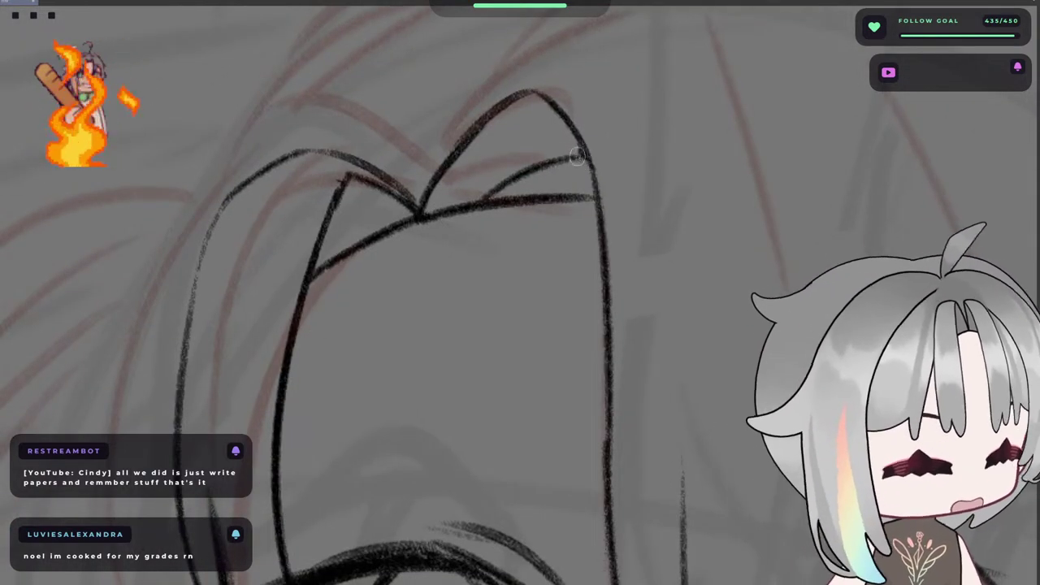
{"action": "mouse_move", "coordinate": [585, 165]}
{"action": "left_mouse_down"}
{"action": "mouse_move", "coordinate": [555, 197]}
{"action": "mouse_move", "coordinate": [643, 232]}
{"action": "mouse_move", "coordinate": [594, 188]}
{"action": "mouse_move", "coordinate": [613, 190]}
{"action": "mouse_move", "coordinate": [671, 83]}
{"action": "left_mouse_up"}
{"action": "key", "text": "h"}
{"action": "key", "text": "h"}
{"action": "mouse_move", "coordinate": [542, 96]}
{"action": "left_mouse_down"}
{"action": "mouse_move", "coordinate": [624, 80]}
{"action": "mouse_move", "coordinate": [788, 103]}
{"action": "left_mouse_up"}
{"action": "key", "text": "h"}
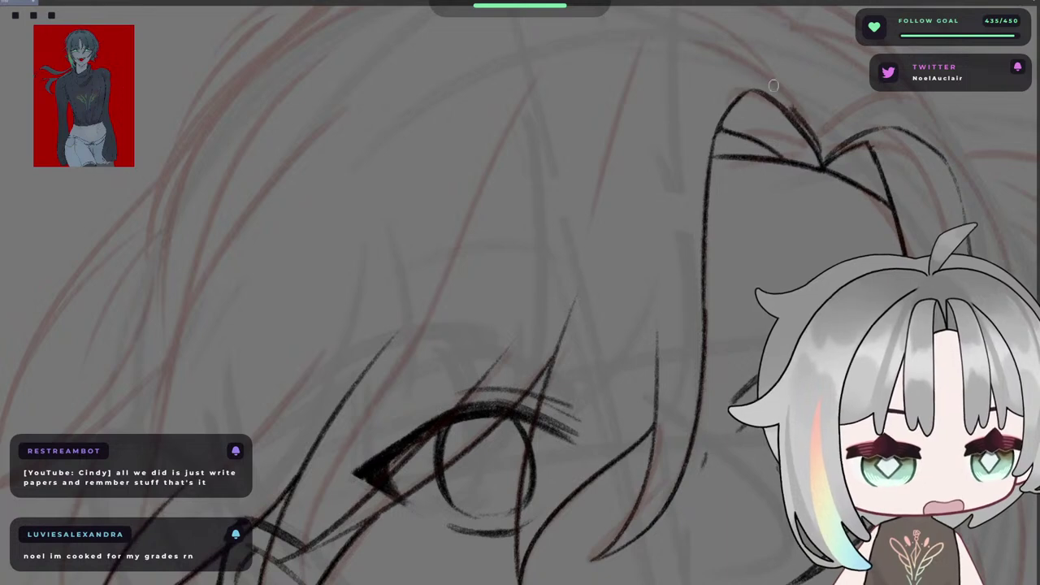
{"action": "key", "text": "ctrl+z"}
{"action": "mouse_move", "coordinate": [805, 141]}
{"action": "left_mouse_down"}
{"action": "mouse_move", "coordinate": [756, 75]}
{"action": "mouse_move", "coordinate": [725, 63]}
{"action": "left_mouse_up"}
{"action": "key", "text": "ctrl+z"}
{"action": "key", "text": "ctrl+z"}
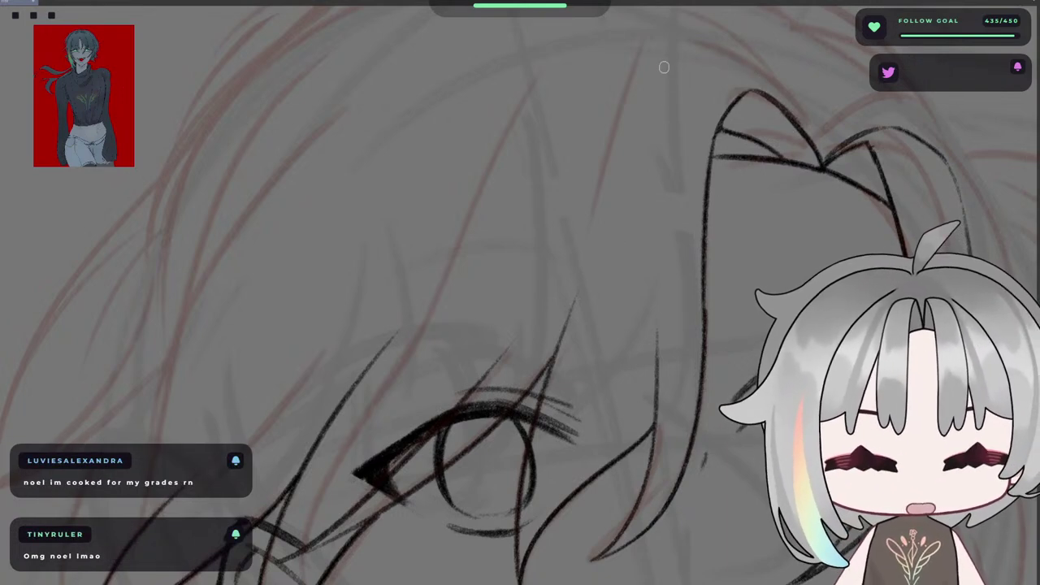
- Try a long strand line on the forehead, following the rough sketch down toward the strands above the eye, and undo it
{"action": "left_click_drag", "start_coordinate": [659, 87], "coordinate": [596, 216]}
{"action": "key", "text": "ctrl+z"}
{"action": "left_click_drag", "start_coordinate": [634, 138], "coordinate": [586, 274]}
{"action": "key", "text": "ctrl+z"}
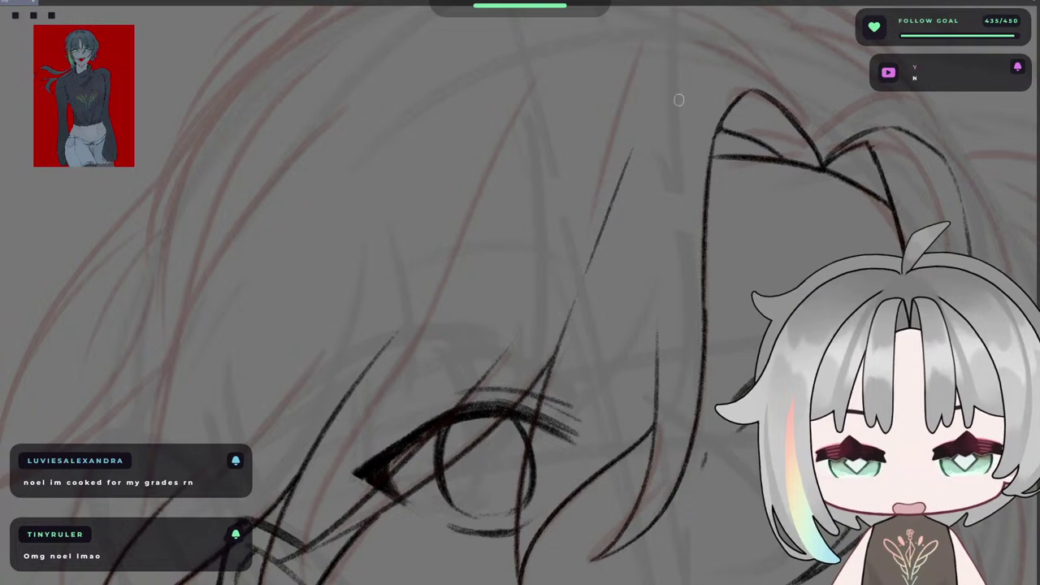
{"action": "key", "text": "ctrl+z"}
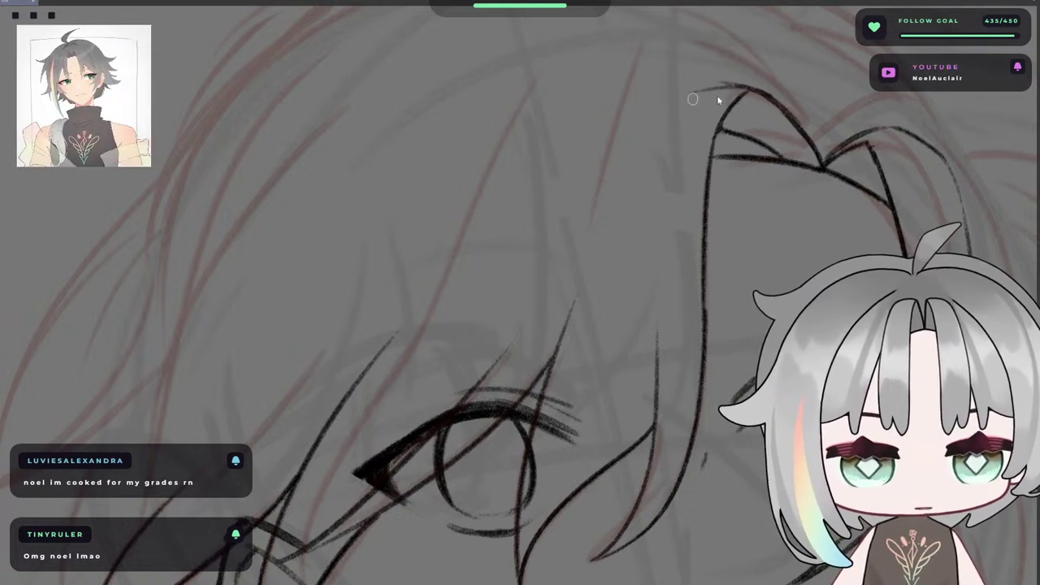
- Draw a second outer line from the parting's notch over the taller peak, curving toward the fringe
{"action": "key", "text": "ctrl+z"}
{"action": "left_click_drag", "start_coordinate": [799, 125], "coordinate": [727, 82]}
{"action": "key", "text": "ctrl+z"}
{"action": "key", "text": "h"}
{"action": "left_click_drag", "start_coordinate": [599, 121], "coordinate": [849, 110]}
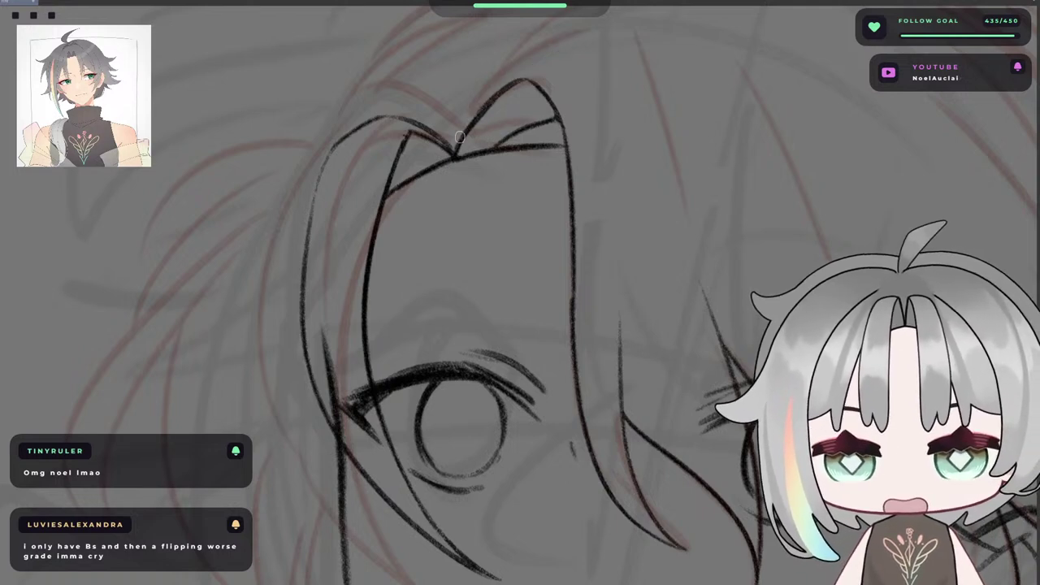
{"action": "left_click_drag", "start_coordinate": [461, 132], "coordinate": [529, 59]}
{"action": "key", "text": "ctrl+z"}
{"action": "mouse_move", "coordinate": [462, 140]}
{"action": "left_mouse_down"}
{"action": "mouse_move", "coordinate": [516, 70]}
{"action": "mouse_move", "coordinate": [548, 66]}
{"action": "left_mouse_up"}
{"action": "key", "text": "h"}
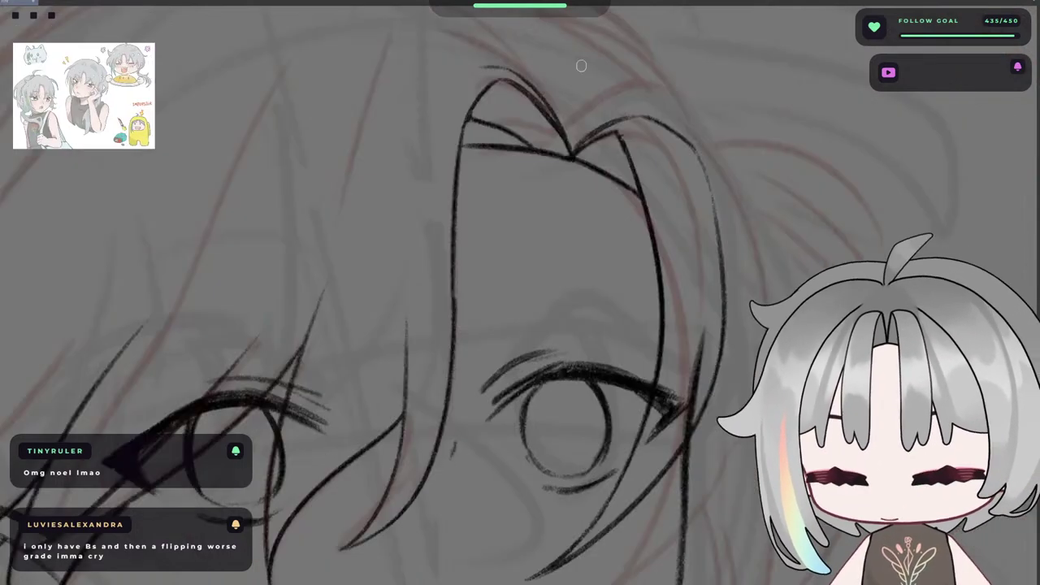
{"action": "left_click_drag", "start_coordinate": [486, 72], "coordinate": [604, 60]}
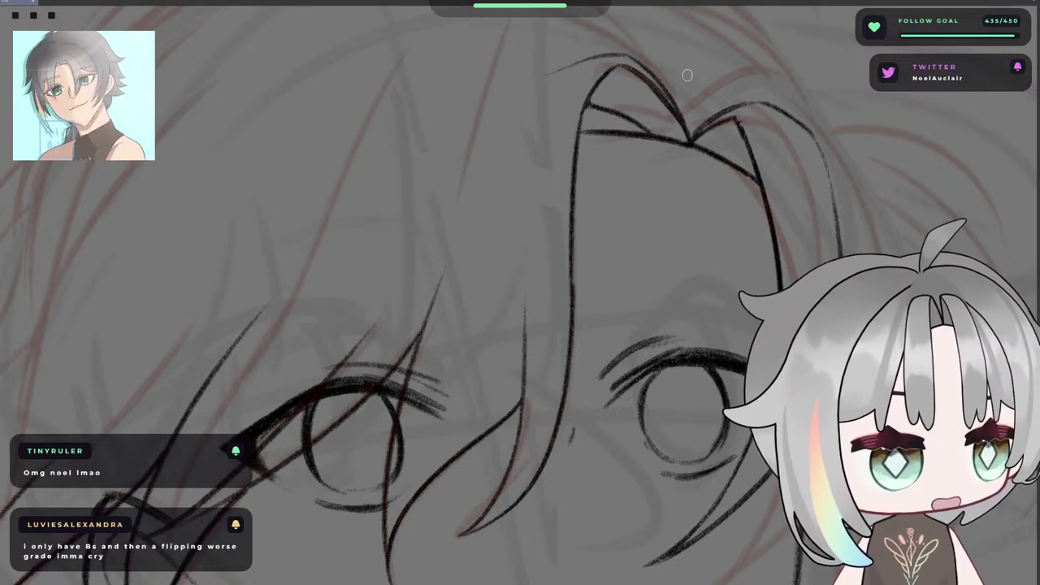
- Redraw the tail of the outer peak line as a short taper ending just past the long face-framing strand
{"action": "key", "text": "h"}
{"action": "left_click_drag", "start_coordinate": [659, 109], "coordinate": [756, 111]}
{"action": "key", "text": "h"}
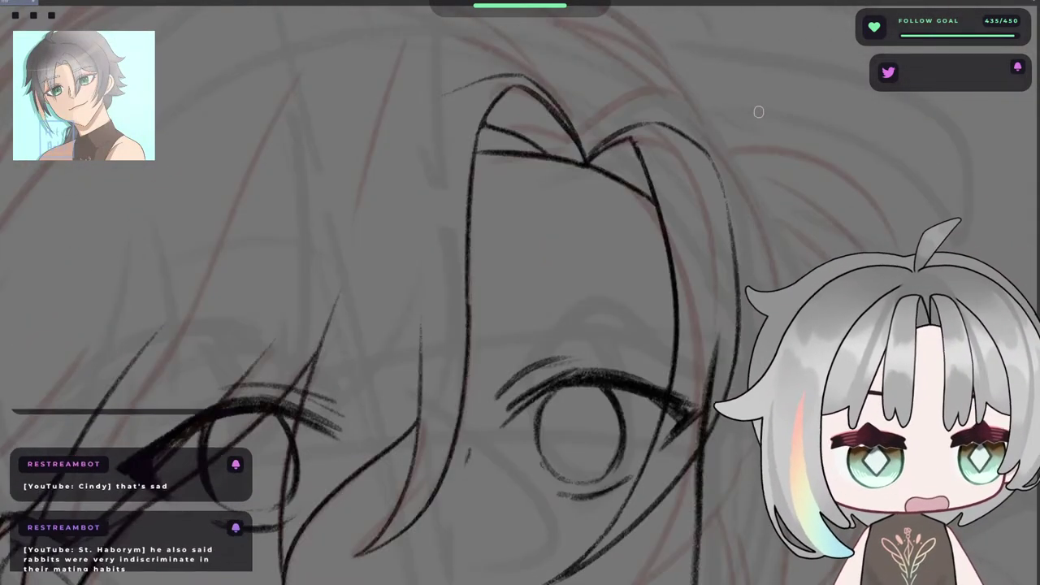
{"action": "left_click_drag", "start_coordinate": [591, 141], "coordinate": [720, 144]}
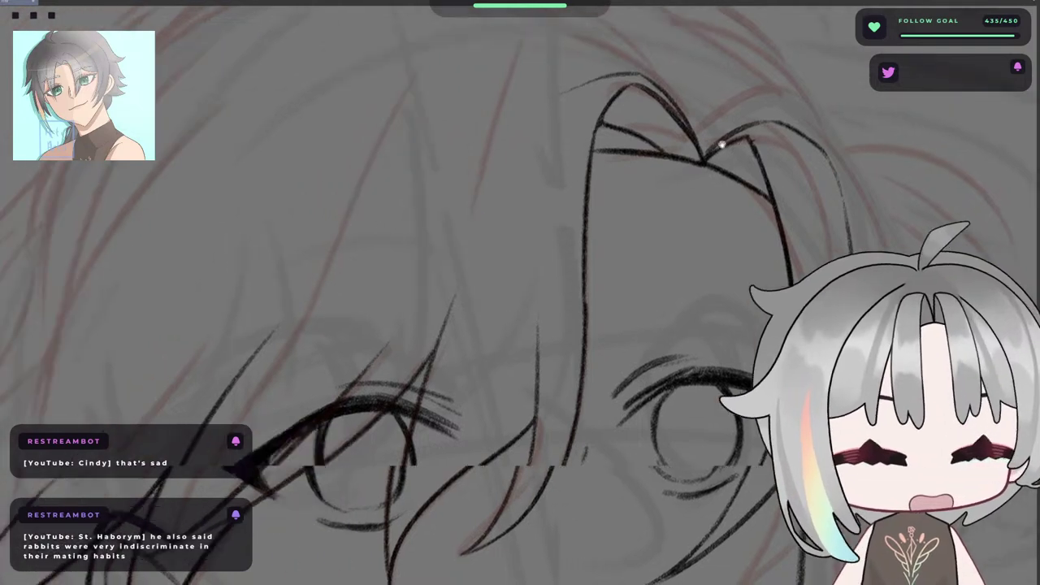
{"action": "key", "text": "h"}
{"action": "left_click_drag", "start_coordinate": [496, 87], "coordinate": [558, 67]}
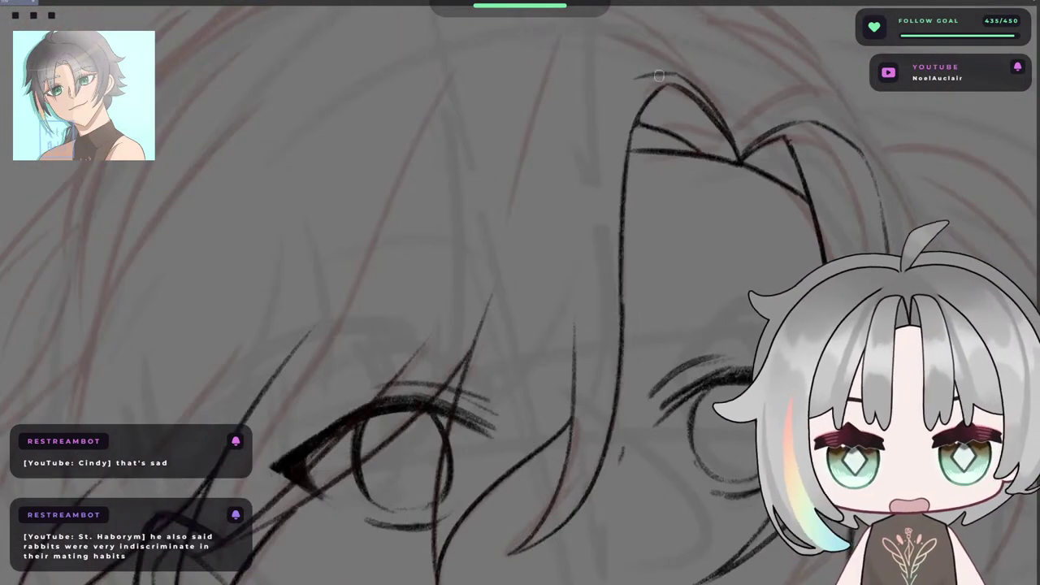
{"action": "key", "text": "ctrl+z"}
{"action": "mouse_move", "coordinate": [660, 76]}
{"action": "left_mouse_down"}
{"action": "mouse_move", "coordinate": [582, 105]}
{"action": "mouse_move", "coordinate": [608, 94]}
{"action": "left_mouse_up"}
{"action": "key", "text": "ctrl+z"}
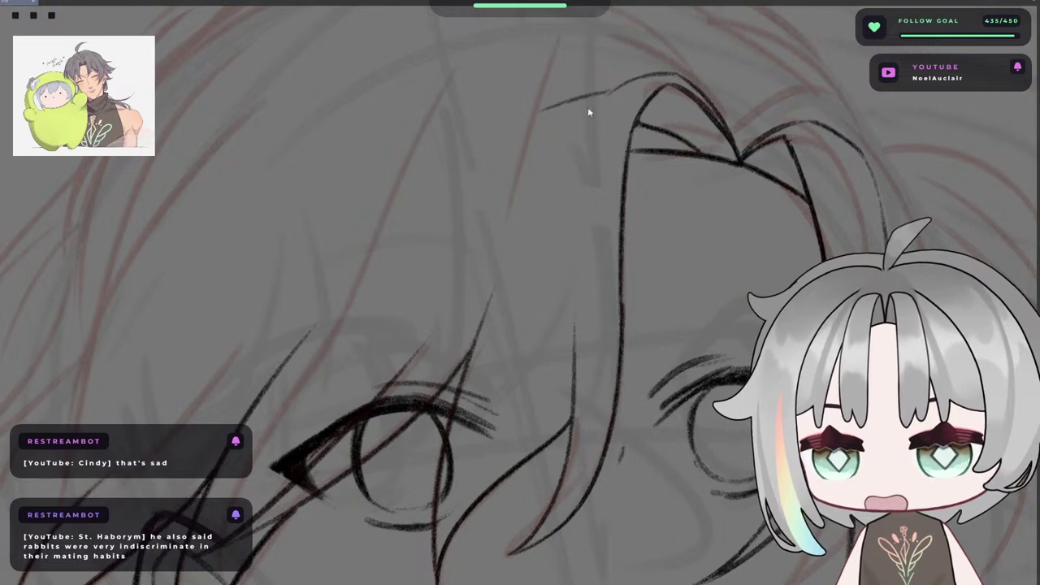
{"action": "key", "text": "ctrl+z"}
- Try extending the outer peak line's tail diagonally down over the fringe, undoing each attempt
{"action": "left_click_drag", "start_coordinate": [622, 85], "coordinate": [531, 133]}
{"action": "key", "text": "ctrl+z"}
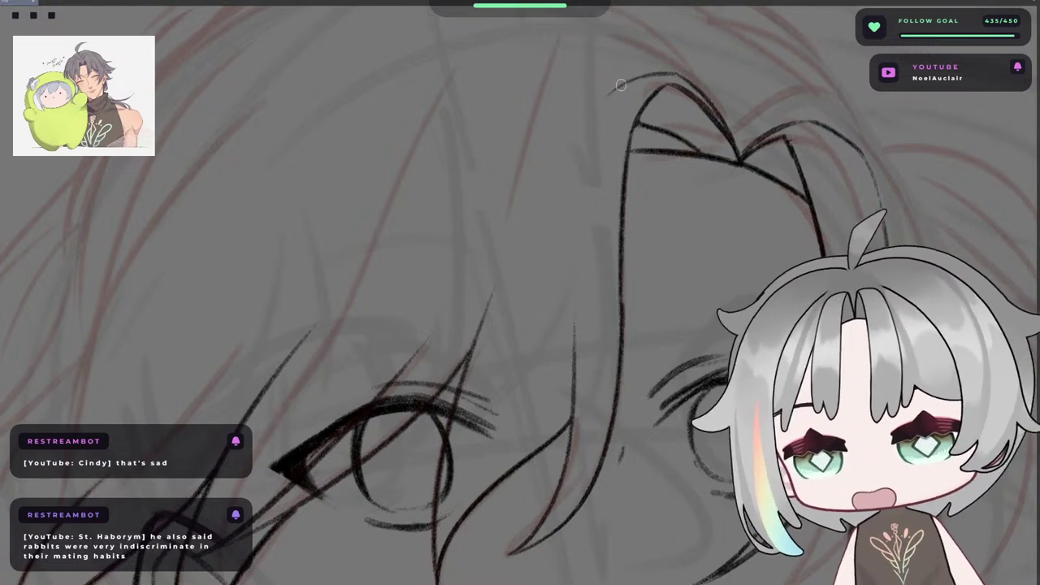
{"action": "mouse_move", "coordinate": [622, 84]}
{"action": "left_mouse_down"}
{"action": "mouse_move", "coordinate": [502, 136]}
{"action": "mouse_move", "coordinate": [523, 118]}
{"action": "mouse_move", "coordinate": [509, 137]}
{"action": "left_mouse_up"}
{"action": "key", "text": "ctrl+z"}
{"action": "key", "text": "ctrl+z"}
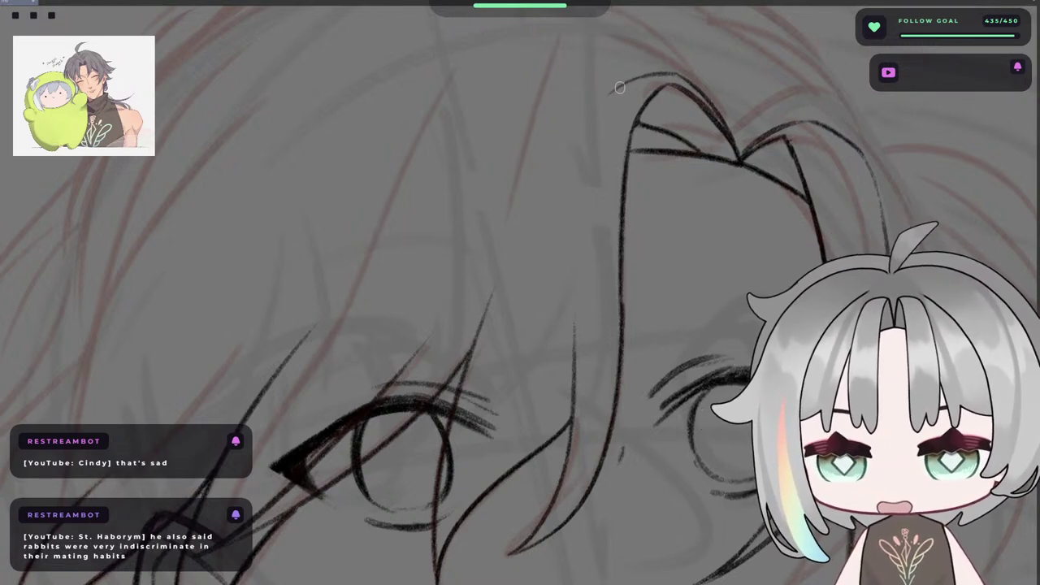
{"action": "left_click_drag", "start_coordinate": [556, 110], "coordinate": [500, 200]}
{"action": "key", "text": "ctrl+z"}
{"action": "key", "text": "ctrl+z"}
{"action": "key", "text": "ctrl+z"}
- Try a longer, more sloping tail on the outer peak line, compare it with the whole head in both orientations, and undo it
{"action": "left_click_drag", "start_coordinate": [621, 84], "coordinate": [522, 146]}
{"action": "key", "text": "ctrl+z"}
{"action": "mouse_move", "coordinate": [621, 85]}
{"action": "left_mouse_down"}
{"action": "mouse_move", "coordinate": [552, 112]}
{"action": "mouse_move", "coordinate": [549, 102]}
{"action": "mouse_move", "coordinate": [506, 180]}
{"action": "left_mouse_up"}
{"action": "key", "text": "ctrl+z"}
{"action": "left_click_drag", "start_coordinate": [615, 130], "coordinate": [664, 116]}
{"action": "key", "text": "h"}
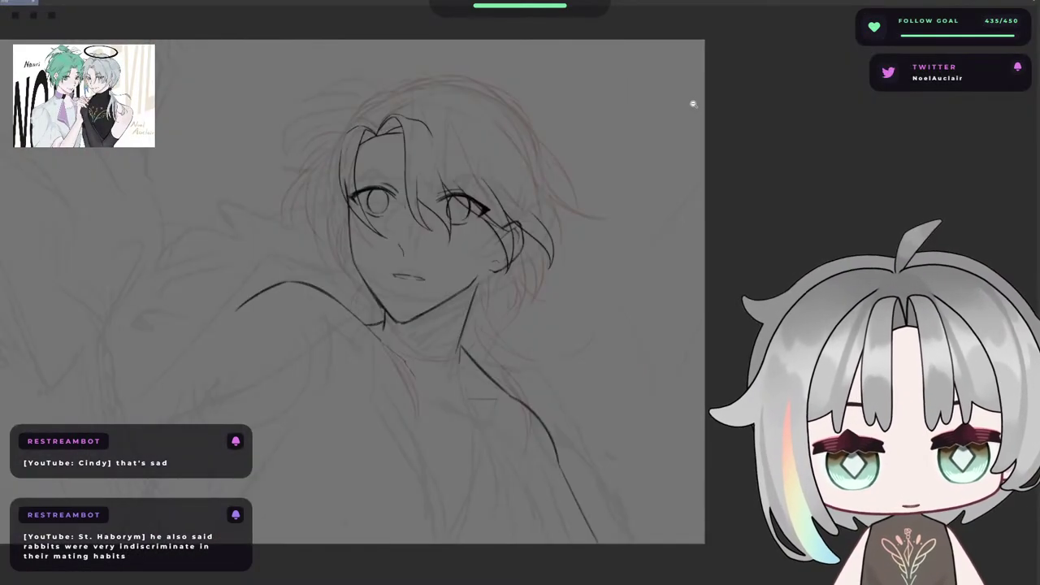
{"action": "key", "text": "h"}
{"action": "left_click_drag", "start_coordinate": [388, 114], "coordinate": [467, 91]}
{"action": "key", "text": "h"}
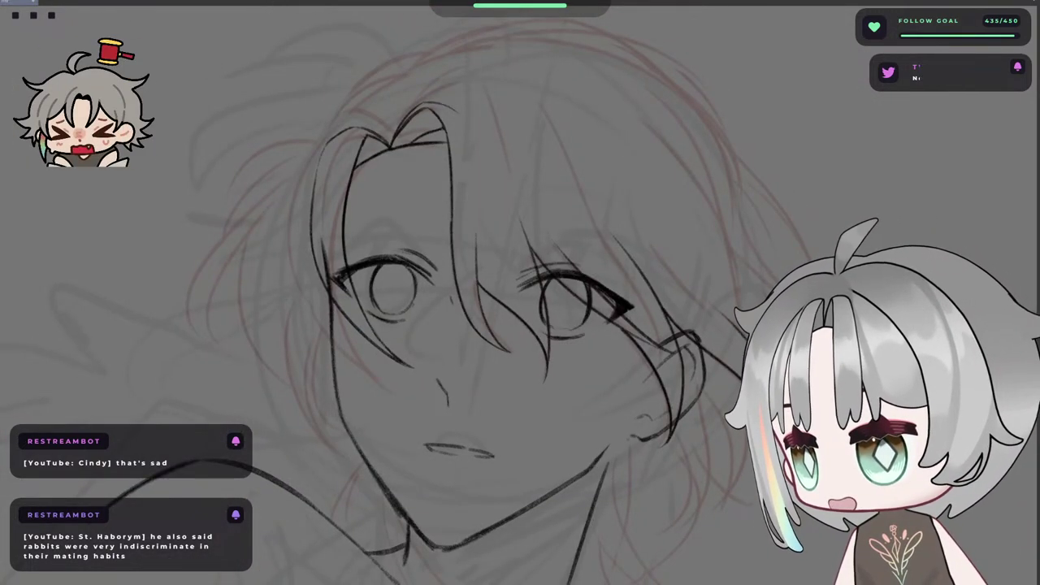
- Open a second view of the drawing side by side with the first and zoom one view out to the whole figure
{"action": "left_click", "coordinate": [350, 21]}
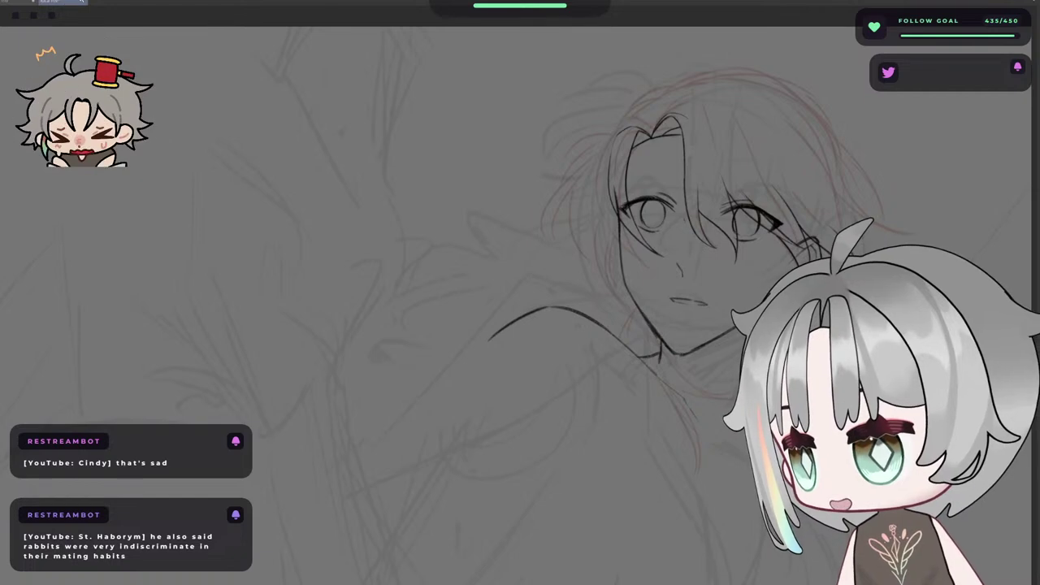
{"action": "left_click_drag", "start_coordinate": [61, 1], "coordinate": [1033, 207]}
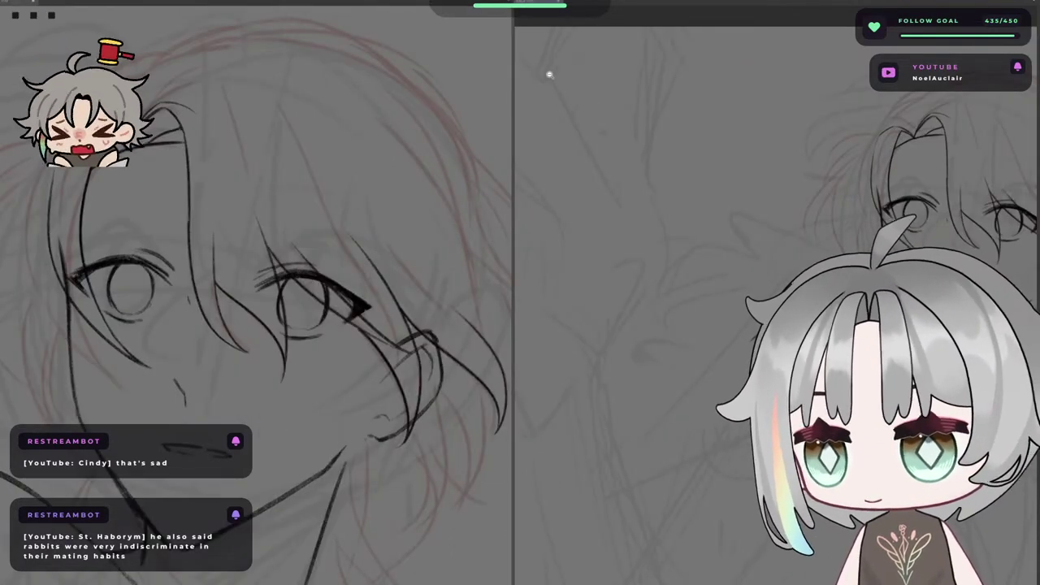
{"action": "left_click", "coordinate": [427, 116]}
{"action": "left_click_drag", "start_coordinate": [417, 127], "coordinate": [371, 141]}
{"action": "left_click_drag", "start_coordinate": [398, 138], "coordinate": [291, 175]}
{"action": "scroll", "coordinate": [289, 175], "scroll_direction": "up", "scroll_amount": 2}
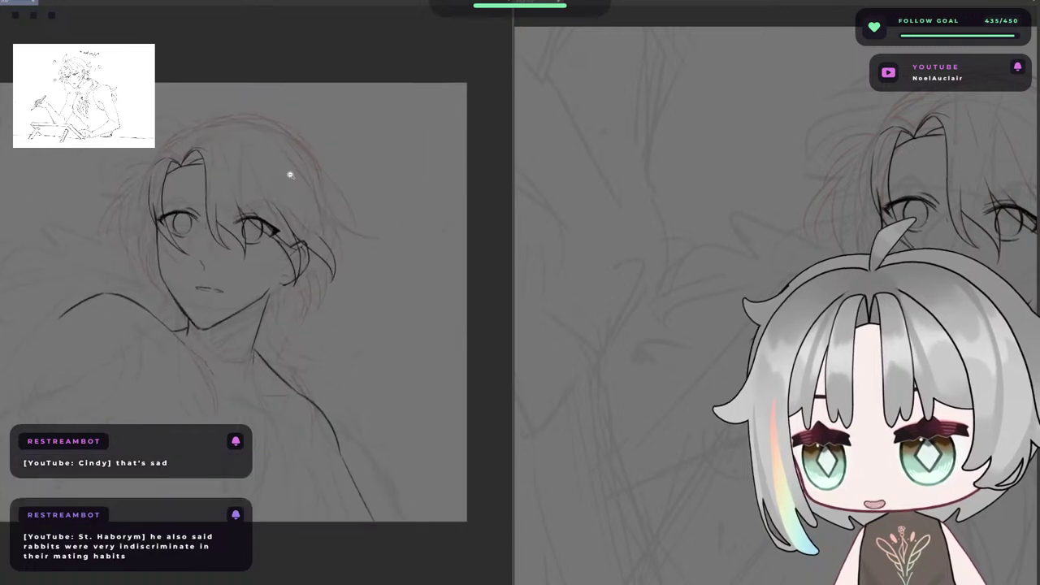
- Narrow the overview pane, frame the head in it, and bring the face up close in the wider working view
{"action": "left_click_drag", "start_coordinate": [513, 190], "coordinate": [280, 206]}
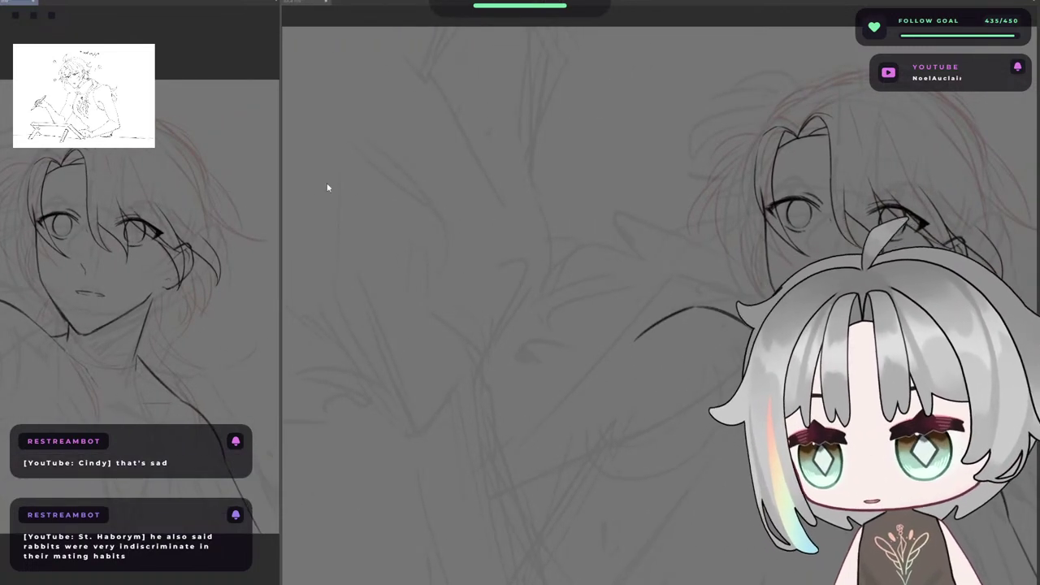
{"action": "left_click_drag", "start_coordinate": [203, 220], "coordinate": [239, 200]}
{"action": "left_click", "coordinate": [874, 199]}
{"action": "scroll", "coordinate": [943, 252], "scroll_direction": "up", "scroll_amount": 3}
{"action": "mouse_move", "coordinate": [943, 253]}
{"action": "left_mouse_down"}
{"action": "mouse_move", "coordinate": [829, 251]}
{"action": "mouse_move", "coordinate": [727, 283]}
{"action": "mouse_move", "coordinate": [678, 250]}
{"action": "mouse_move", "coordinate": [724, 235]}
{"action": "mouse_move", "coordinate": [738, 243]}
{"action": "left_mouse_up"}
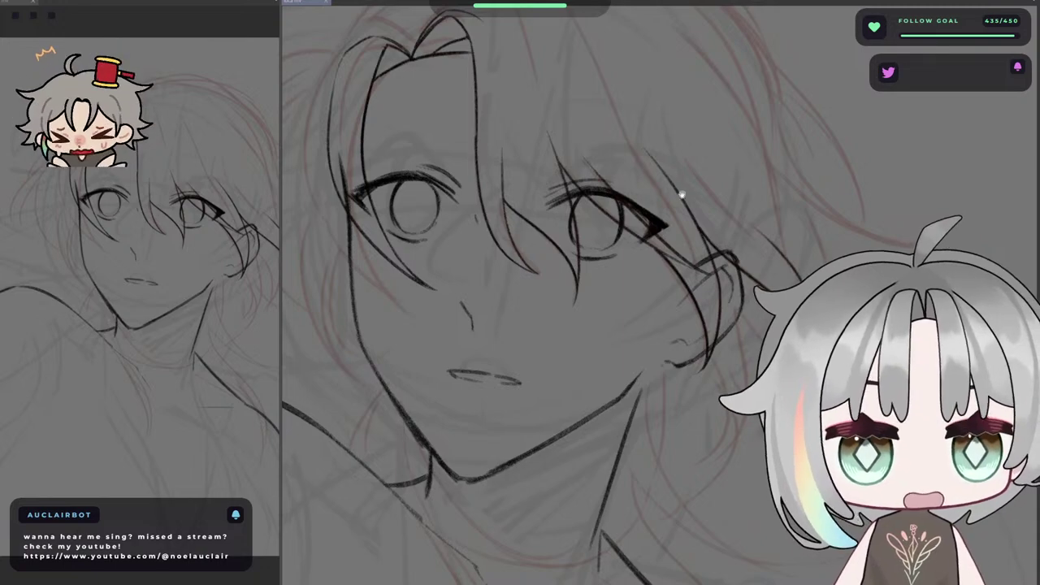
- Try a long strand edge slanting down across the side lock in the mirrored close-up, undoing each stroke
{"action": "left_click_drag", "start_coordinate": [682, 194], "coordinate": [744, 243]}
{"action": "key", "text": "h"}
{"action": "mouse_move", "coordinate": [632, 221]}
{"action": "left_mouse_down"}
{"action": "mouse_move", "coordinate": [686, 193]}
{"action": "mouse_move", "coordinate": [702, 220]}
{"action": "mouse_move", "coordinate": [687, 157]}
{"action": "mouse_move", "coordinate": [738, 135]}
{"action": "mouse_move", "coordinate": [729, 155]}
{"action": "mouse_move", "coordinate": [592, 196]}
{"action": "mouse_move", "coordinate": [651, 269]}
{"action": "mouse_move", "coordinate": [649, 254]}
{"action": "left_mouse_up"}
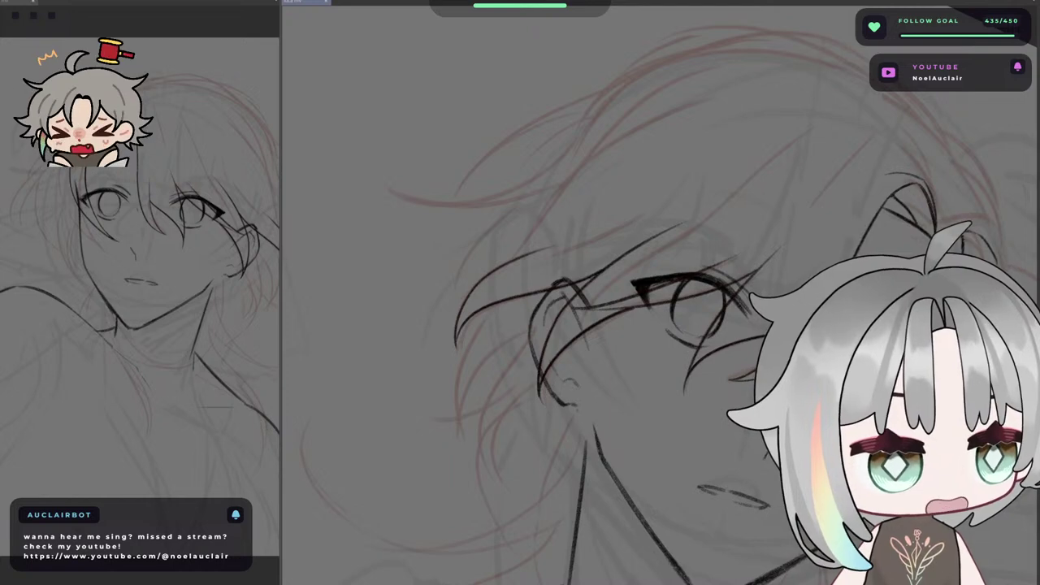
{"action": "mouse_move", "coordinate": [556, 251]}
{"action": "left_mouse_down"}
{"action": "mouse_move", "coordinate": [552, 233]}
{"action": "mouse_move", "coordinate": [634, 167]}
{"action": "mouse_move", "coordinate": [632, 141]}
{"action": "mouse_move", "coordinate": [618, 154]}
{"action": "mouse_move", "coordinate": [630, 194]}
{"action": "left_mouse_up"}
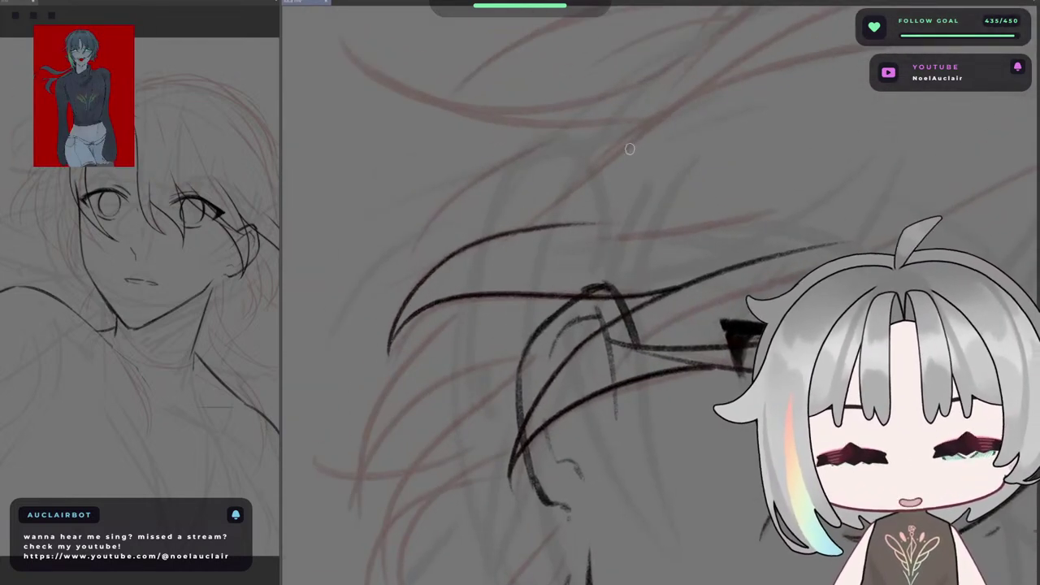
{"action": "left_click_drag", "start_coordinate": [630, 150], "coordinate": [613, 113]}
{"action": "left_click_drag", "start_coordinate": [705, 46], "coordinate": [469, 220]}
{"action": "key", "text": "ctrl+z"}
{"action": "mouse_move", "coordinate": [669, 53]}
{"action": "left_mouse_down"}
{"action": "mouse_move", "coordinate": [473, 205]}
{"action": "mouse_move", "coordinate": [520, 171]}
{"action": "left_mouse_up"}
{"action": "key", "text": "ctrl+z"}
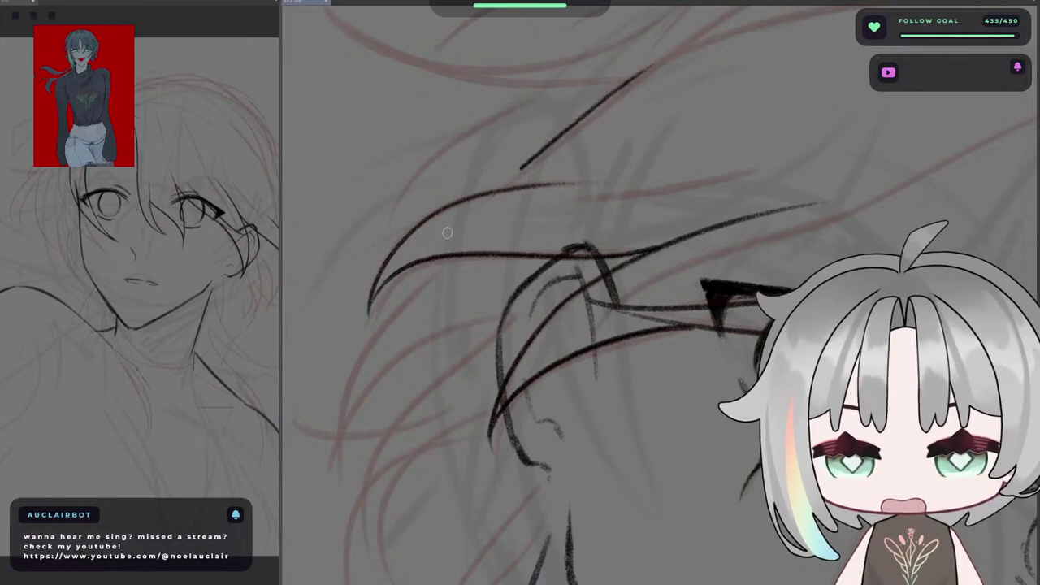
{"action": "key", "text": "ctrl+z"}
{"action": "left_click_drag", "start_coordinate": [704, 43], "coordinate": [431, 265]}
{"action": "key", "text": "ctrl+z"}
{"action": "key", "text": "ctrl+z"}
- Draw a long curved strand edge from above the side lock down across it, ending in a tip below and behind the ear
{"action": "left_click_drag", "start_coordinate": [659, 72], "coordinate": [371, 420]}
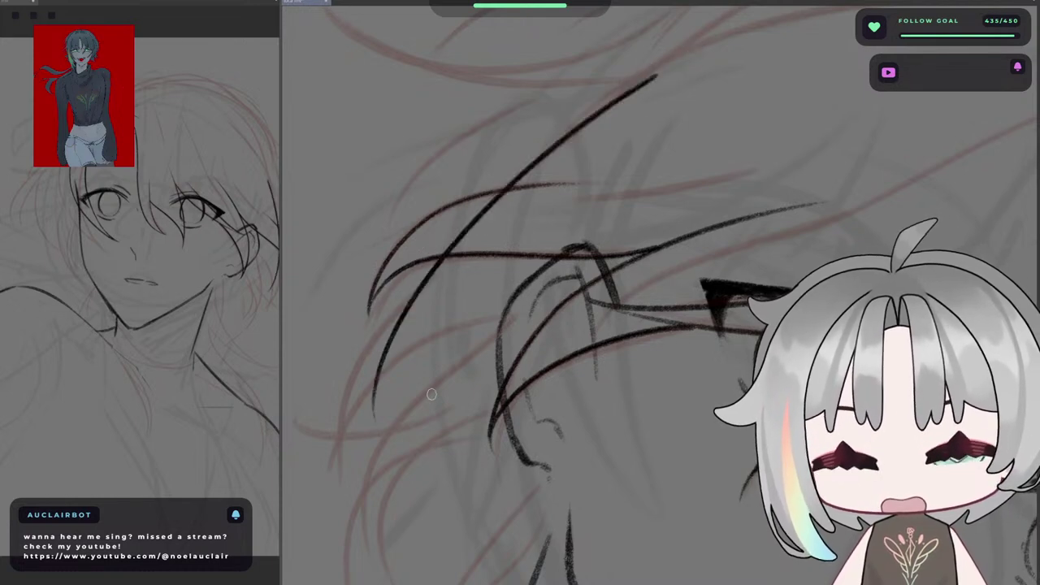
{"action": "key", "text": "ctrl+z"}
{"action": "left_click_drag", "start_coordinate": [624, 89], "coordinate": [437, 256]}
{"action": "key", "text": "ctrl+z"}
{"action": "left_click_drag", "start_coordinate": [662, 65], "coordinate": [355, 459]}
{"action": "key", "text": "ctrl+z"}
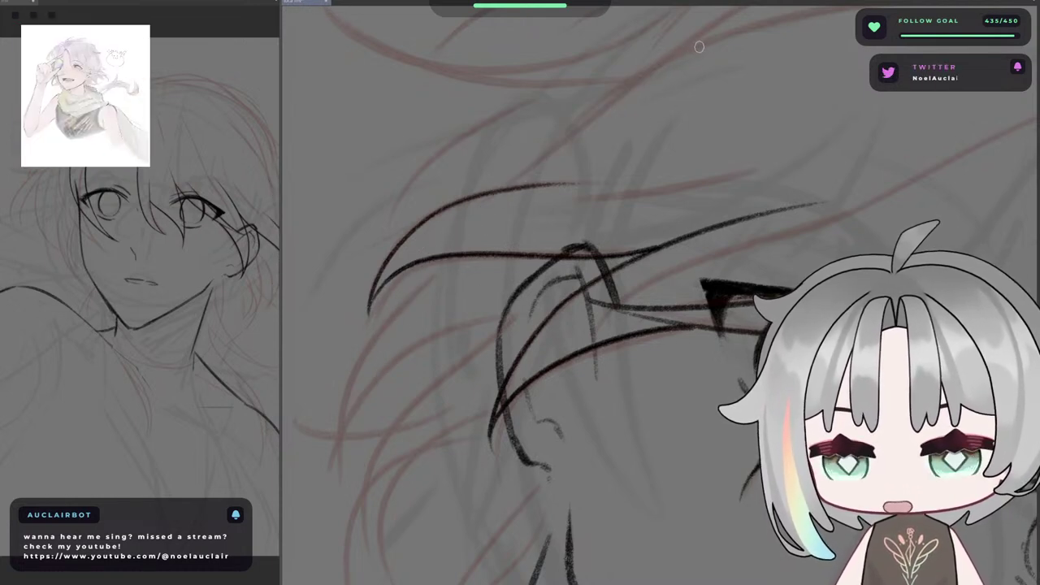
{"action": "left_click_drag", "start_coordinate": [624, 95], "coordinate": [301, 480]}
{"action": "key", "text": "ctrl+z"}
{"action": "mouse_move", "coordinate": [698, 45]}
{"action": "left_mouse_down"}
{"action": "mouse_move", "coordinate": [615, 98]}
{"action": "mouse_move", "coordinate": [351, 438]}
{"action": "left_mouse_up"}
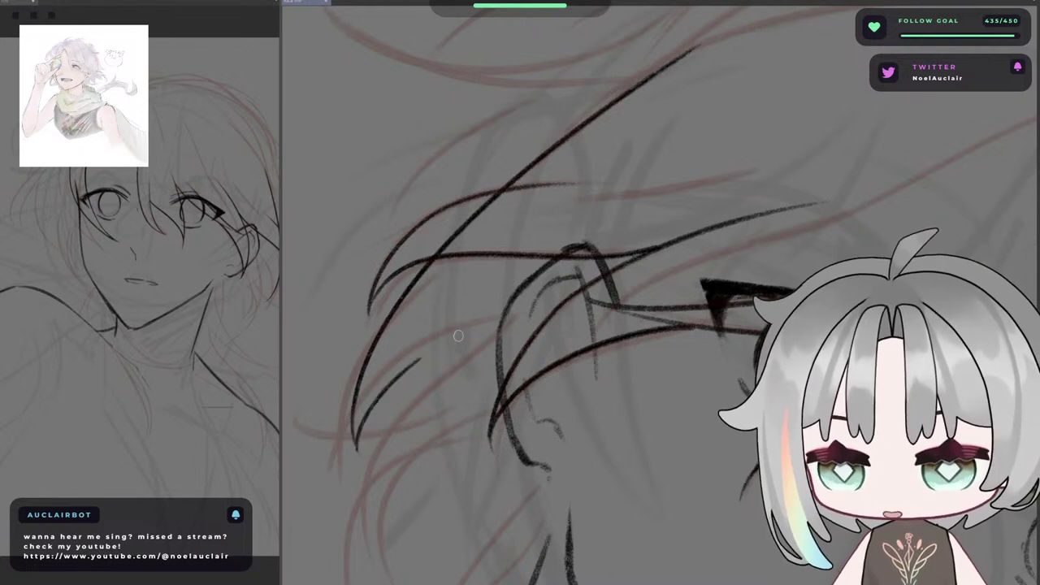
- Try the new strand's lower edge as a curve from its tip back up toward the ear, retrying different lengths
{"action": "left_click_drag", "start_coordinate": [358, 452], "coordinate": [481, 317]}
{"action": "key", "text": "ctrl+z"}
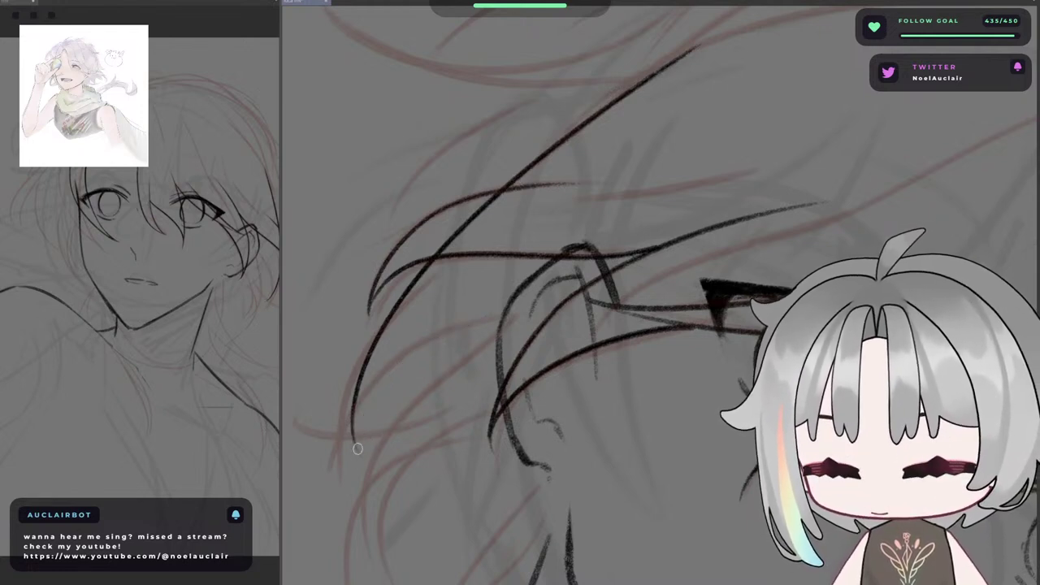
{"action": "key", "text": "ctrl+z"}
{"action": "mouse_move", "coordinate": [357, 449]}
{"action": "left_mouse_down"}
{"action": "mouse_move", "coordinate": [451, 329]}
{"action": "mouse_move", "coordinate": [480, 326]}
{"action": "left_mouse_up"}
{"action": "left_click_drag", "start_coordinate": [357, 447], "coordinate": [480, 319]}
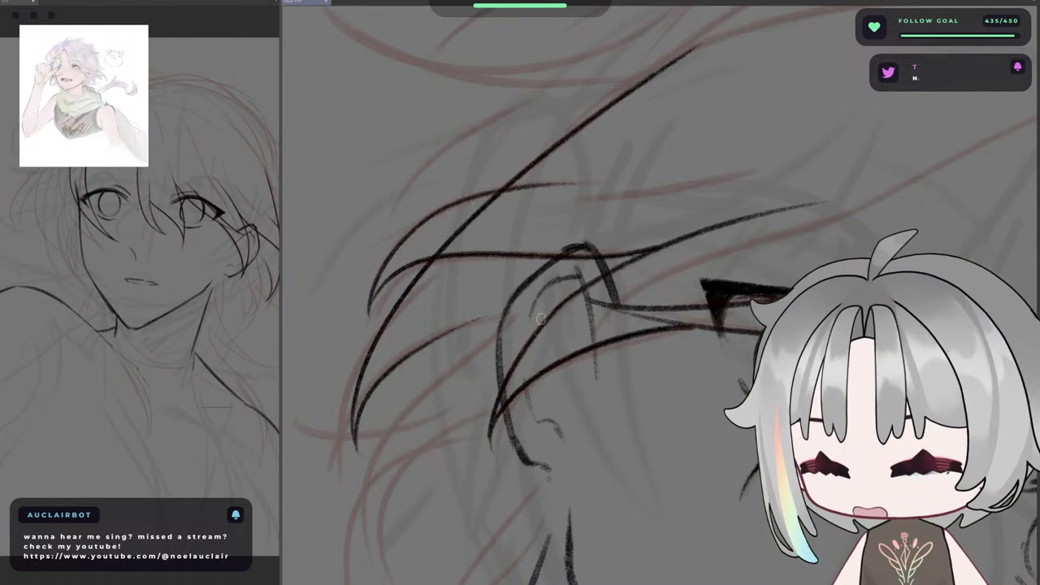
{"action": "key", "text": "ctrl+z"}
{"action": "left_click_drag", "start_coordinate": [356, 439], "coordinate": [559, 302]}
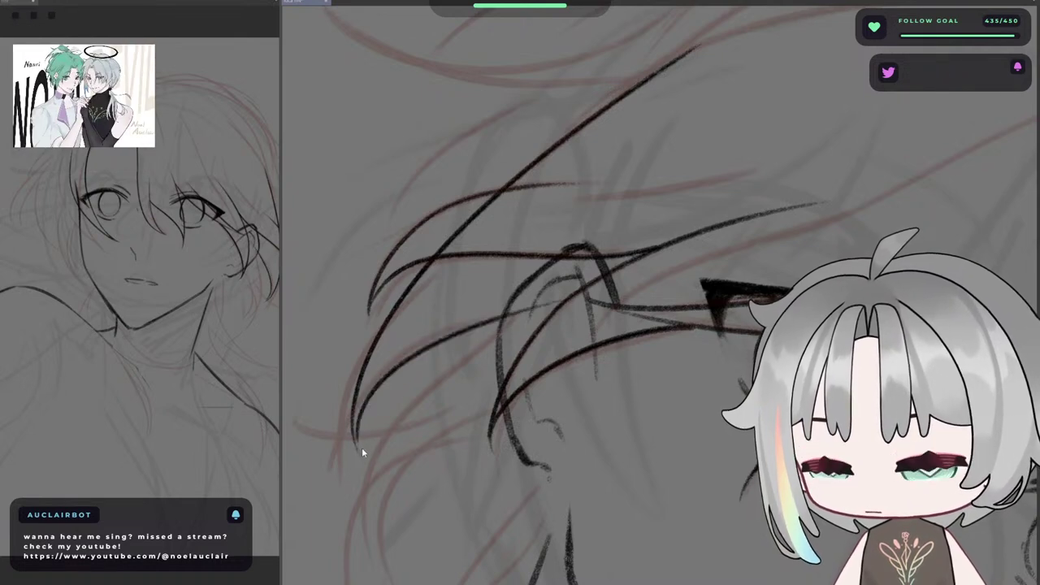
- Retry the strand's lower edge with short and long curves from its tip up toward the ear
{"action": "key", "text": "ctrl+z"}
{"action": "left_click_drag", "start_coordinate": [354, 447], "coordinate": [439, 330]}
{"action": "key", "text": "ctrl+z"}
{"action": "left_click_drag", "start_coordinate": [355, 447], "coordinate": [536, 311]}
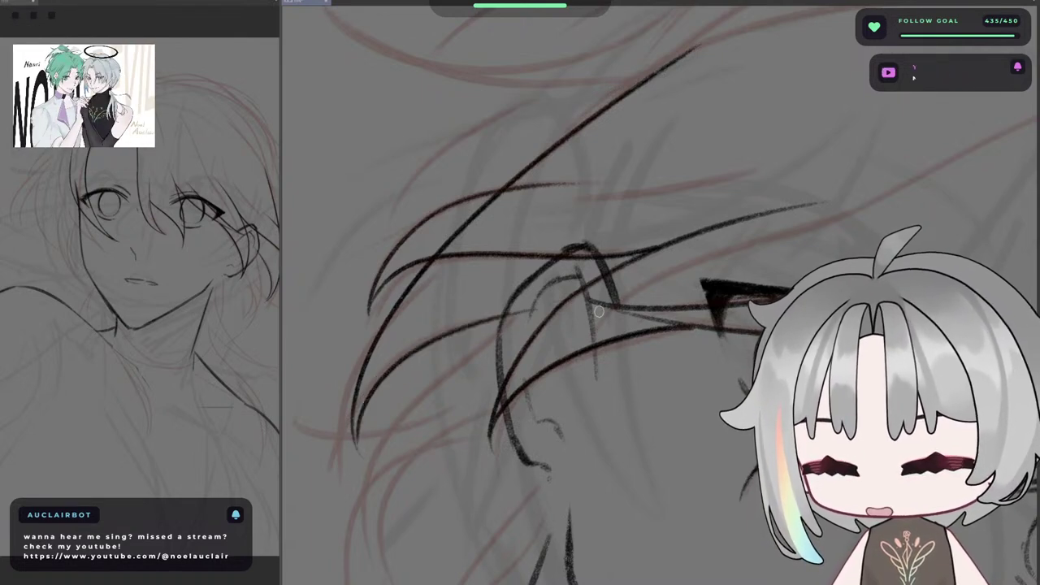
{"action": "key", "text": "ctrl+z"}
{"action": "left_click_drag", "start_coordinate": [351, 449], "coordinate": [501, 312]}
{"action": "key", "text": "ctrl+z"}
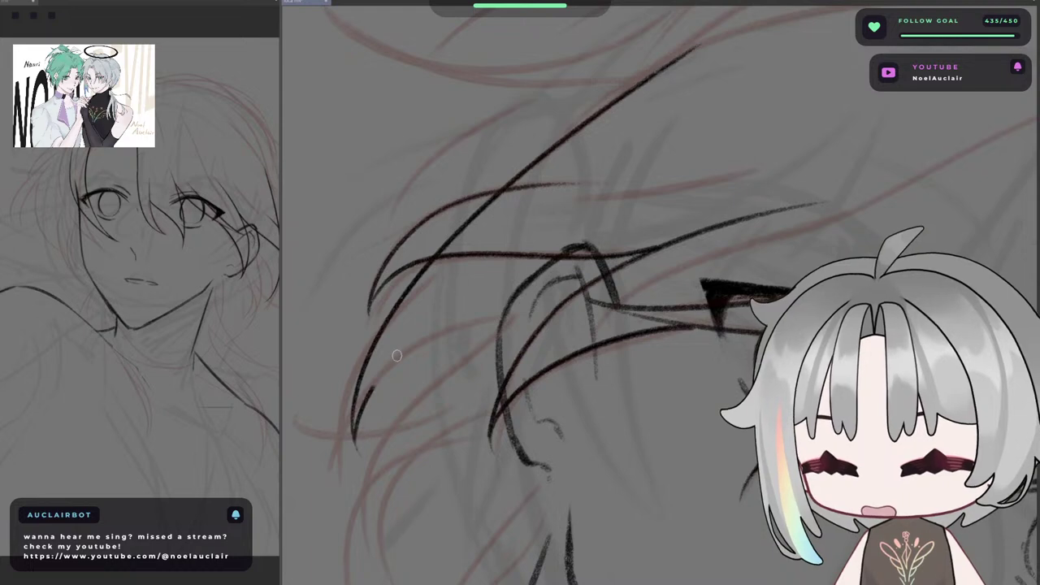
{"action": "left_click_drag", "start_coordinate": [396, 355], "coordinate": [488, 318]}
{"action": "left_click_drag", "start_coordinate": [464, 379], "coordinate": [558, 276]}
{"action": "scroll", "coordinate": [510, 248], "scroll_direction": "up", "scroll_amount": 2}
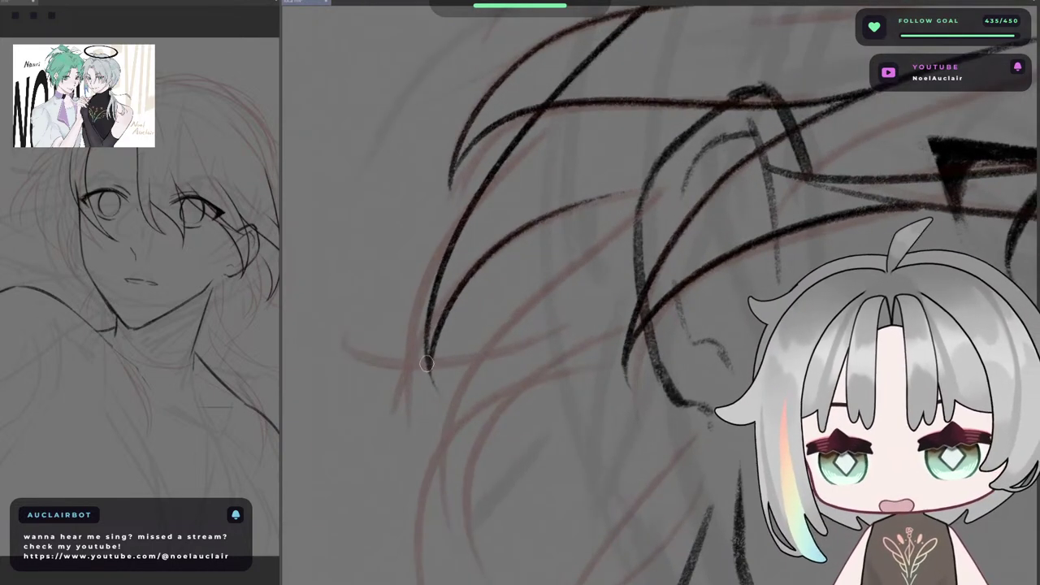
- Draw the strand's lower edge curving from its tip to the ear's outer contour and erase the end overlapping the ear
{"action": "key", "text": "ctrl+z"}
{"action": "mouse_move", "coordinate": [429, 368]}
{"action": "left_mouse_down"}
{"action": "mouse_move", "coordinate": [474, 260]}
{"action": "mouse_move", "coordinate": [667, 187]}
{"action": "left_mouse_up"}
{"action": "key", "text": "ctrl+z"}
{"action": "mouse_move", "coordinate": [430, 370]}
{"action": "left_mouse_down"}
{"action": "mouse_move", "coordinate": [472, 282]}
{"action": "mouse_move", "coordinate": [645, 197]}
{"action": "left_mouse_up"}
{"action": "key", "text": "e"}
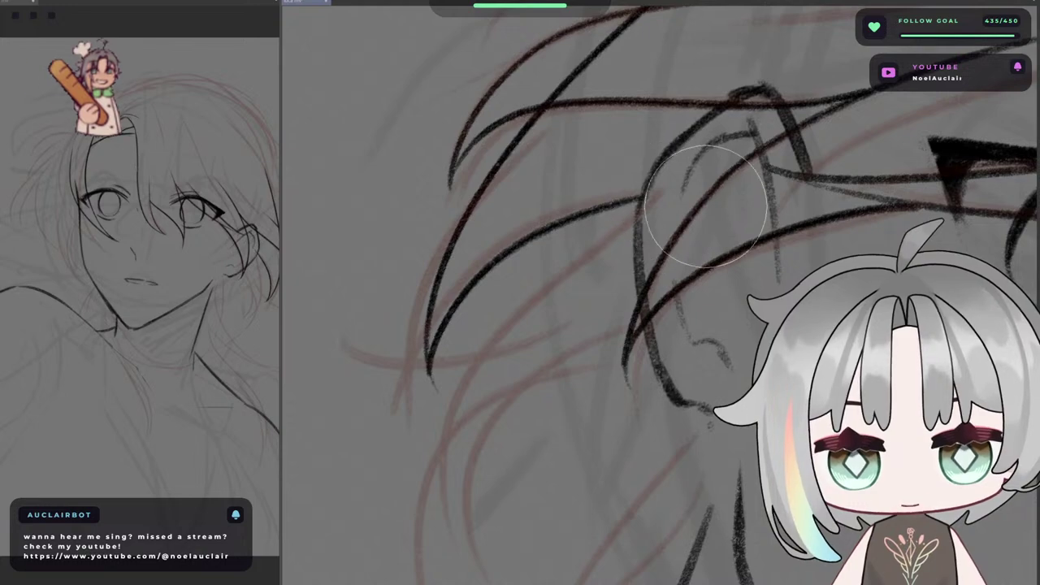
{"action": "key", "text": "minus"}
{"action": "left_click_drag", "start_coordinate": [735, 245], "coordinate": [634, 252]}
{"action": "scroll", "coordinate": [699, 264], "scroll_direction": "down", "scroll_amount": 1}
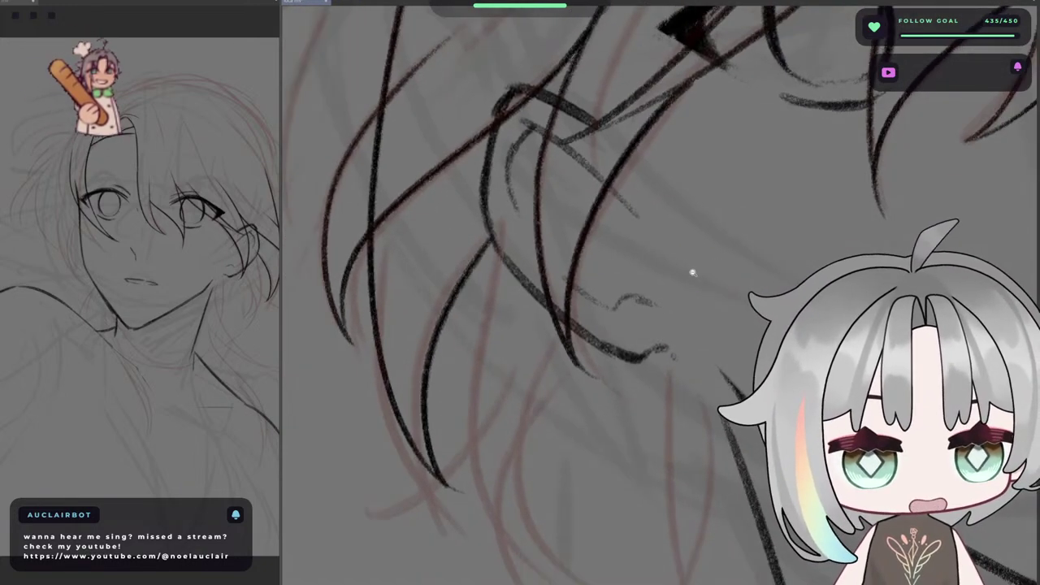
- Examine the side strands and ear in the full head view and in rotated close-ups
{"action": "left_click_drag", "start_coordinate": [717, 288], "coordinate": [688, 293]}
{"action": "key", "text": "h"}
{"action": "left_click_drag", "start_coordinate": [747, 308], "coordinate": [665, 174]}
{"action": "mouse_move", "coordinate": [523, 174]}
{"action": "left_mouse_down"}
{"action": "mouse_move", "coordinate": [690, 221]}
{"action": "mouse_move", "coordinate": [604, 197]}
{"action": "mouse_move", "coordinate": [423, 190]}
{"action": "mouse_move", "coordinate": [561, 161]}
{"action": "mouse_move", "coordinate": [685, 152]}
{"action": "mouse_move", "coordinate": [691, 184]}
{"action": "mouse_move", "coordinate": [596, 155]}
{"action": "mouse_move", "coordinate": [721, 81]}
{"action": "left_mouse_up"}
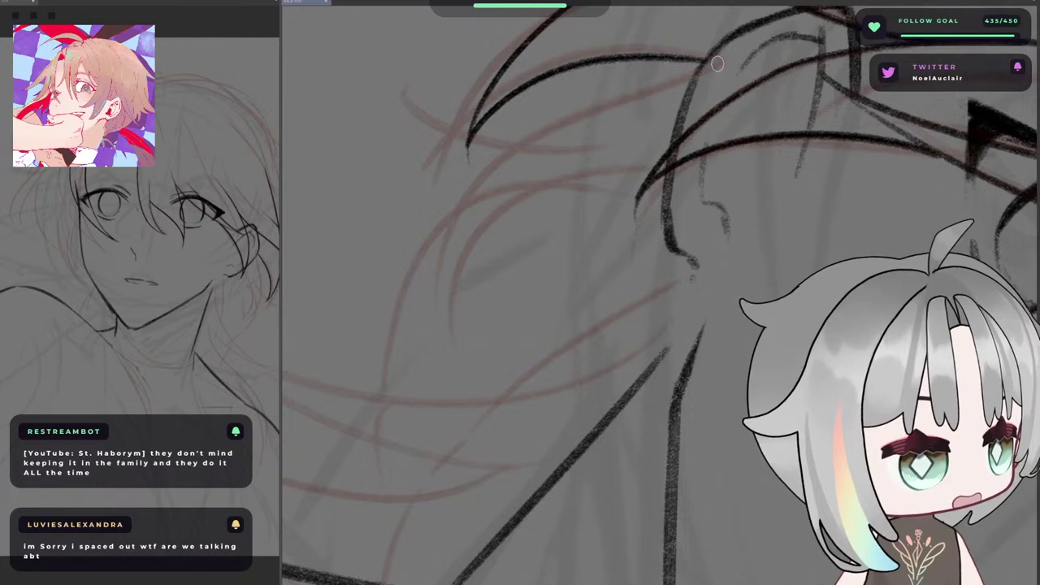
{"action": "key", "text": "ctrl+@"}
{"action": "left_click_drag", "start_coordinate": [650, 185], "coordinate": [568, 326]}
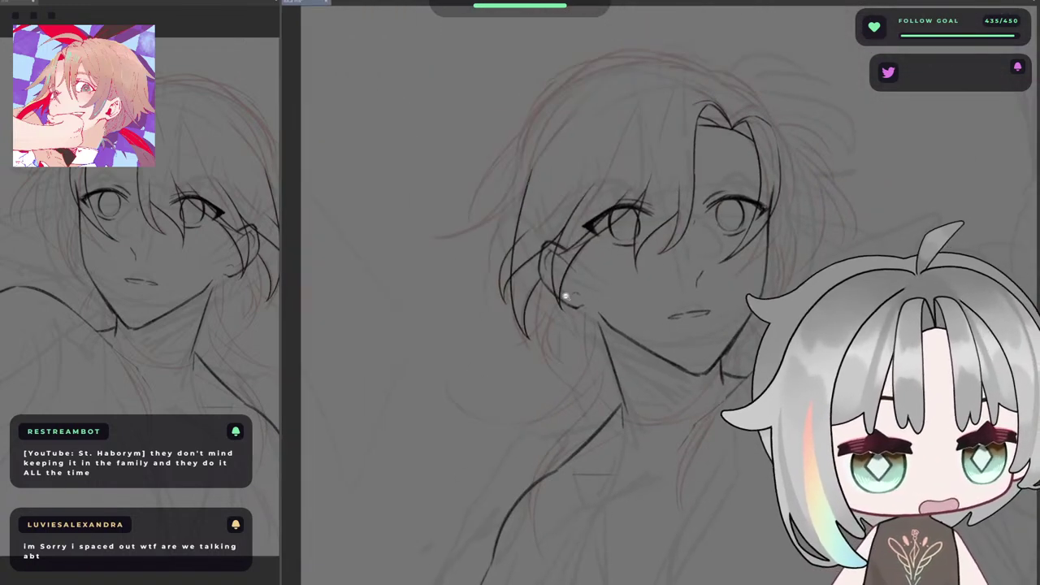
{"action": "scroll", "coordinate": [567, 298], "scroll_direction": "up", "scroll_amount": 7}
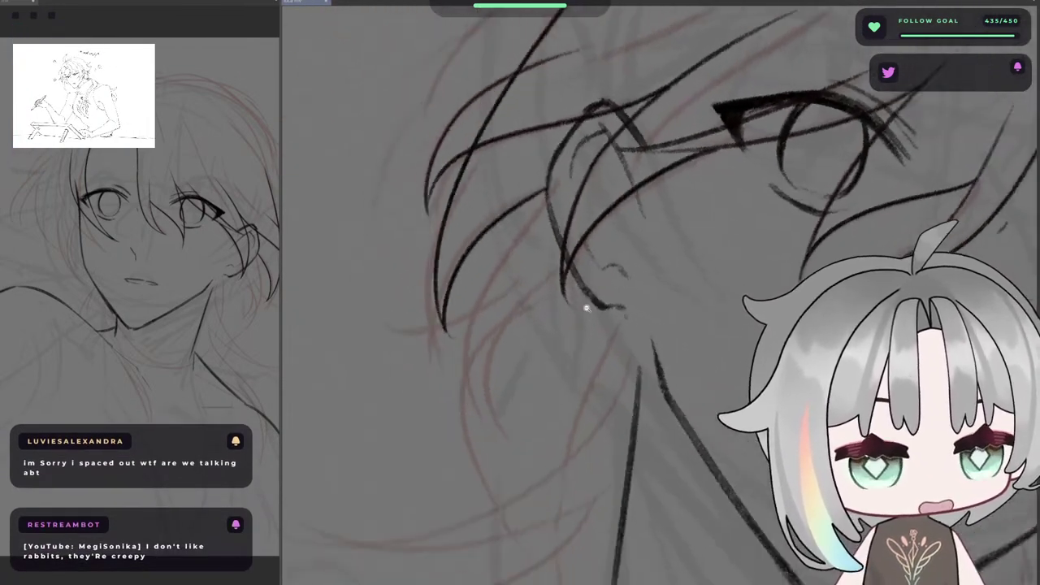
{"action": "key", "text": "^"}
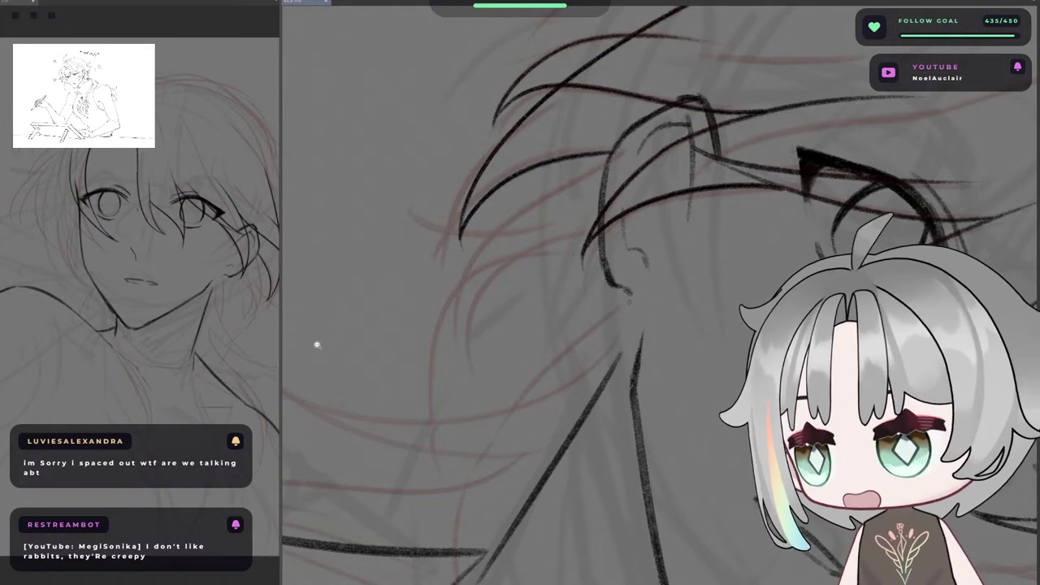
{"action": "key", "text": "^"}
{"action": "key", "text": "^"}
{"action": "key", "text": "^"}
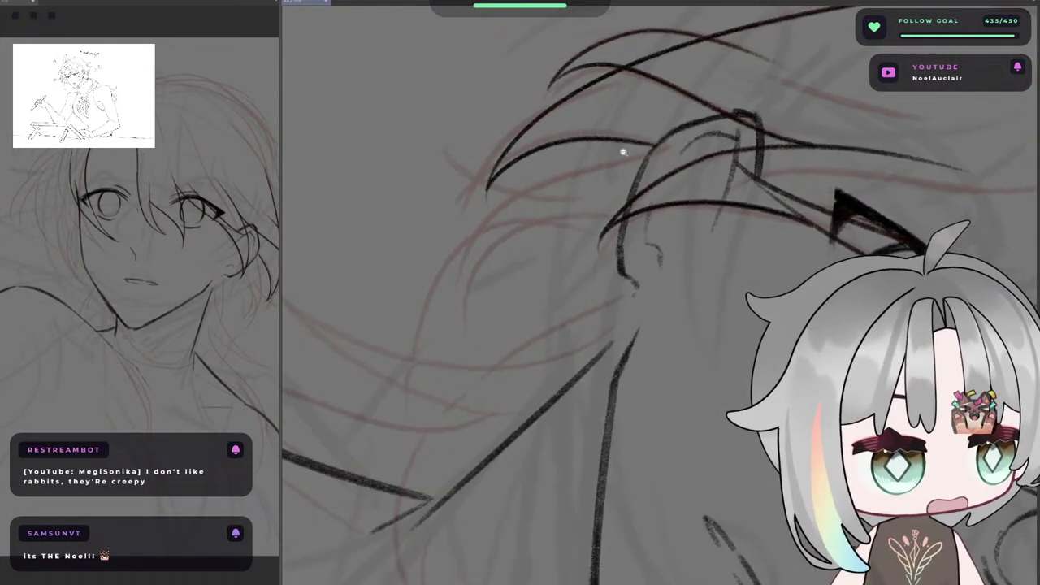
{"action": "left_click", "coordinate": [630, 180]}
{"action": "left_click_drag", "start_coordinate": [636, 179], "coordinate": [723, 170]}
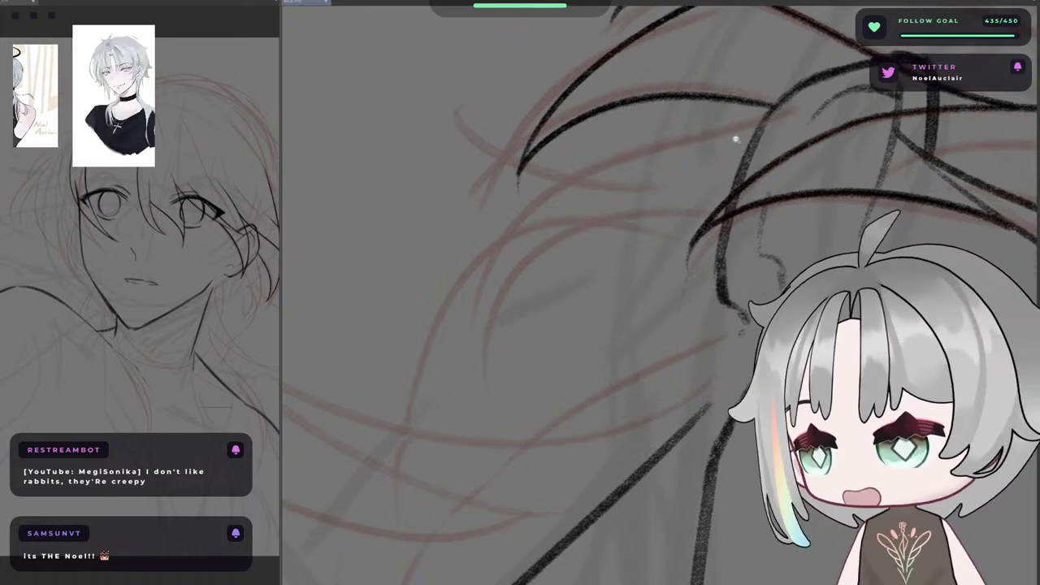
{"action": "mouse_move", "coordinate": [755, 146]}
{"action": "left_mouse_down"}
{"action": "mouse_move", "coordinate": [702, 139]}
{"action": "mouse_move", "coordinate": [752, 149]}
{"action": "left_mouse_up"}
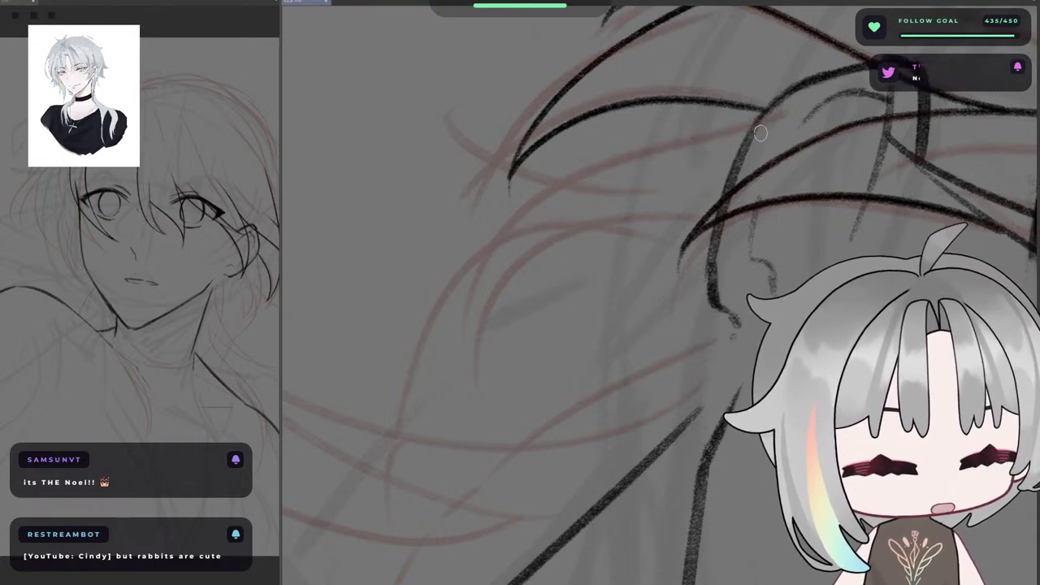
- Try the outer edge of another strand as a curve from the back of the ear down along the red sketch
{"action": "key", "text": "ctrl+z"}
{"action": "left_click_drag", "start_coordinate": [756, 116], "coordinate": [520, 225]}
{"action": "key", "text": "ctrl+z"}
{"action": "left_click_drag", "start_coordinate": [762, 116], "coordinate": [451, 305]}
{"action": "key", "text": "ctrl+z"}
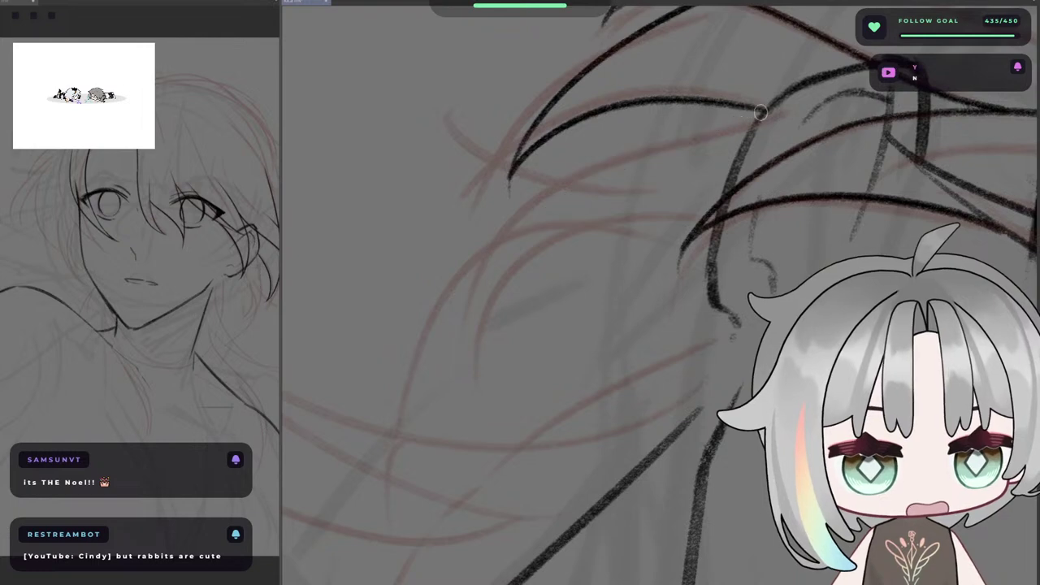
{"action": "left_click_drag", "start_coordinate": [755, 110], "coordinate": [457, 309]}
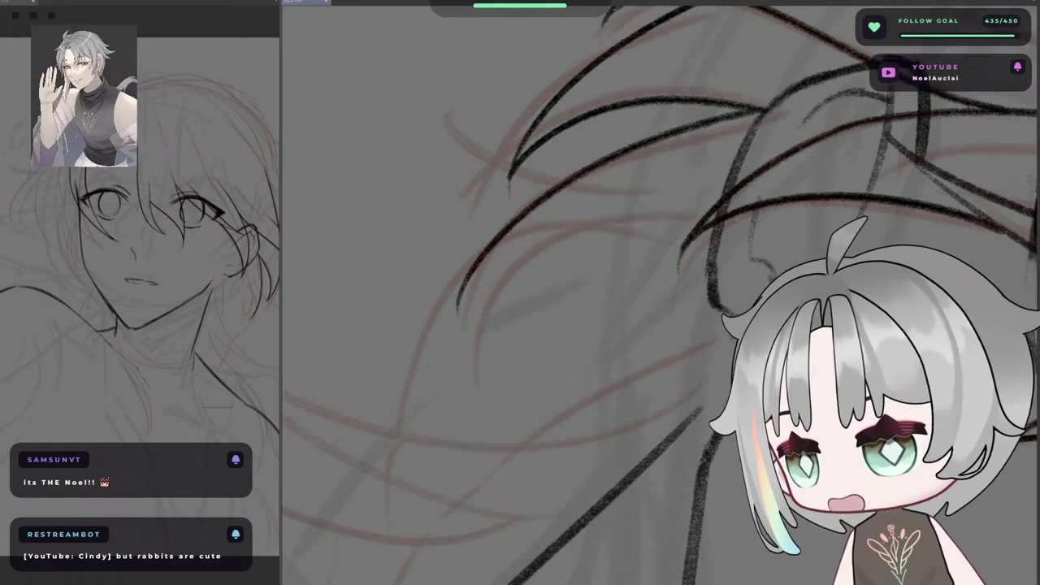
{"action": "left_click_drag", "start_coordinate": [717, 291], "coordinate": [695, 233]}
{"action": "left_click_drag", "start_coordinate": [536, 189], "coordinate": [510, 238]}
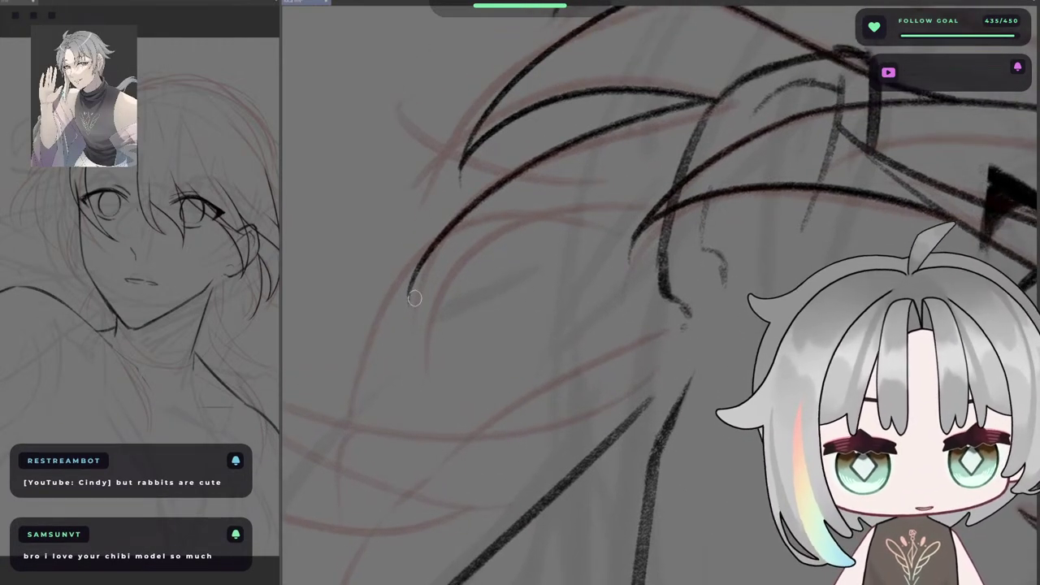
{"action": "key", "text": "ctrl+z"}
- Retry the next strand's outer edge from the back of the ear with varied curvature and a tip bending down
{"action": "left_click_drag", "start_coordinate": [714, 97], "coordinate": [542, 224]}
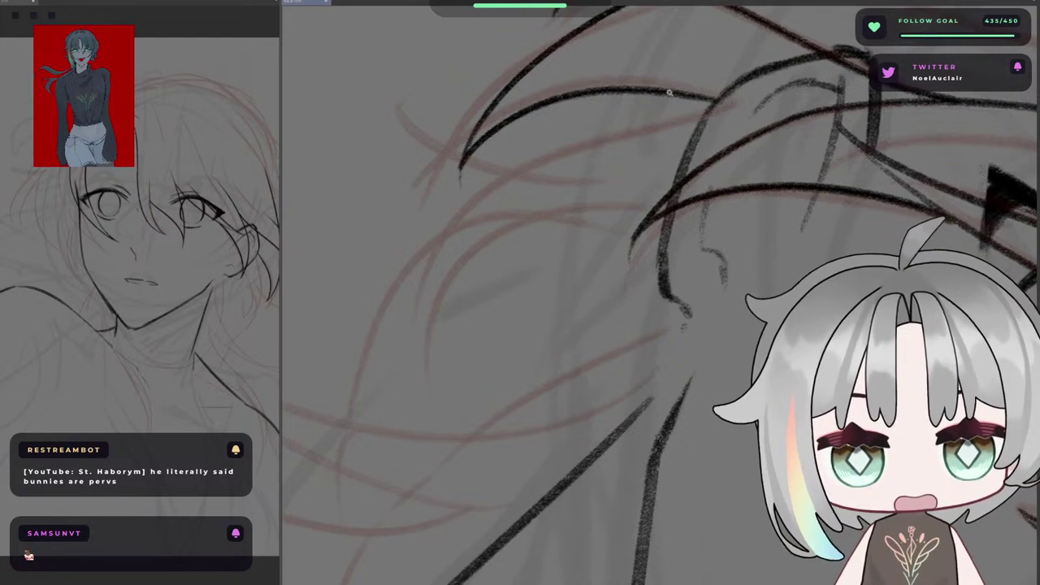
{"action": "left_click_drag", "start_coordinate": [726, 103], "coordinate": [521, 183]}
{"action": "key", "text": "ctrl+z"}
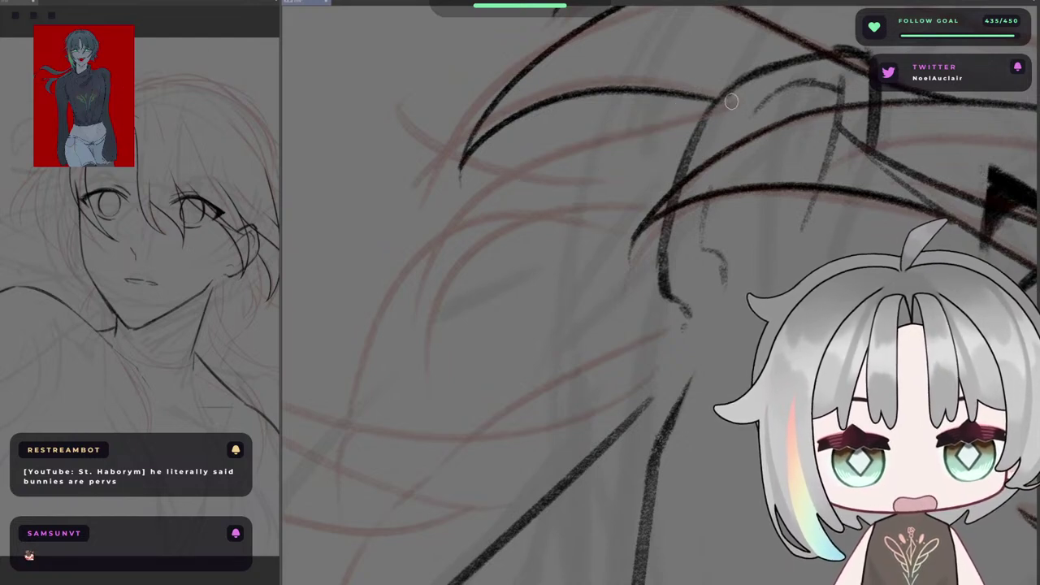
{"action": "key", "text": "ctrl+z"}
{"action": "mouse_move", "coordinate": [729, 100]}
{"action": "left_mouse_down"}
{"action": "mouse_move", "coordinate": [398, 323]}
{"action": "mouse_move", "coordinate": [530, 171]}
{"action": "mouse_move", "coordinate": [426, 304]}
{"action": "mouse_move", "coordinate": [412, 348]}
{"action": "left_mouse_up"}
{"action": "key", "text": "ctrl+z"}
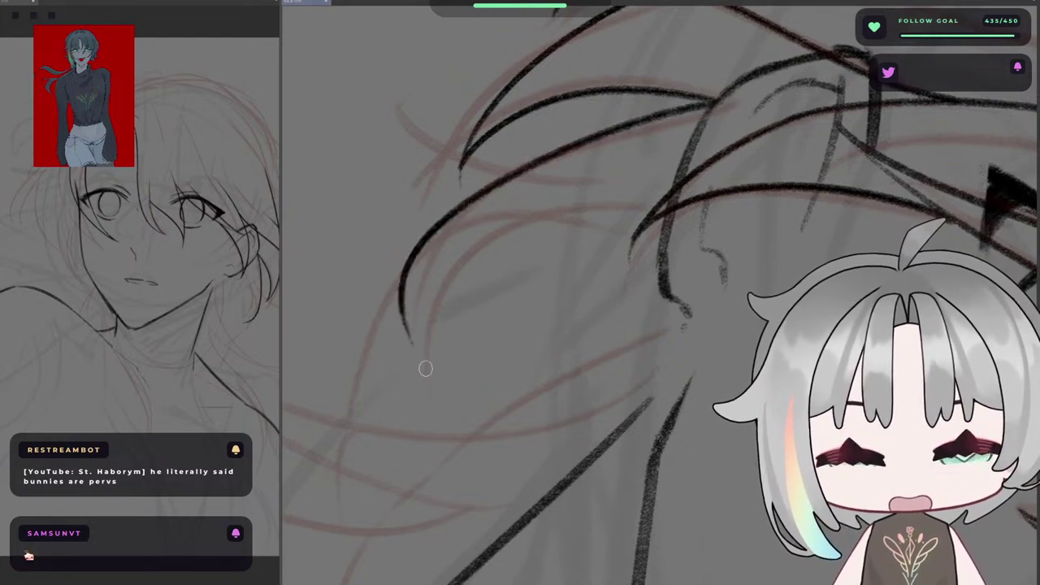
{"action": "key", "text": "ctrl+z"}
{"action": "left_click_drag", "start_coordinate": [717, 104], "coordinate": [398, 308]}
{"action": "key", "text": "ctrl+z"}
{"action": "left_click_drag", "start_coordinate": [723, 111], "coordinate": [418, 327]}
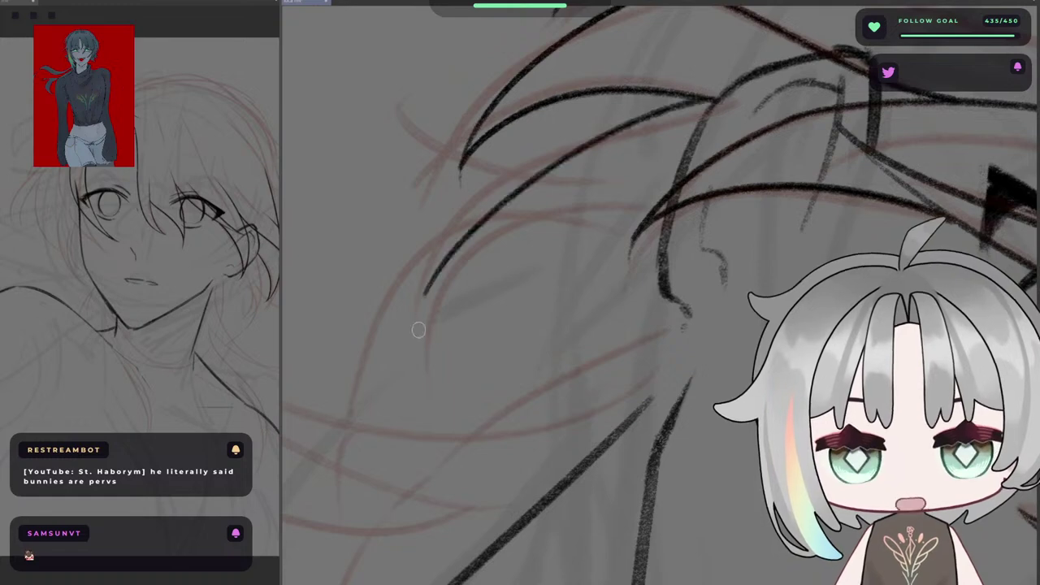
{"action": "key", "text": "ctrl+z"}
{"action": "left_click_drag", "start_coordinate": [719, 101], "coordinate": [406, 318]}
{"action": "key", "text": "ctrl+z"}
{"action": "mouse_move", "coordinate": [712, 116]}
{"action": "left_mouse_down"}
{"action": "mouse_move", "coordinate": [423, 323]}
{"action": "mouse_move", "coordinate": [447, 257]}
{"action": "mouse_move", "coordinate": [424, 245]}
{"action": "mouse_move", "coordinate": [382, 321]}
{"action": "left_mouse_up"}
{"action": "key", "text": "ctrl+z"}
{"action": "key", "text": "ctrl+z"}
{"action": "key", "text": "ctrl+z"}
{"action": "key", "text": "ctrl+z"}
{"action": "left_click_drag", "start_coordinate": [730, 103], "coordinate": [384, 343]}
{"action": "key", "text": "ctrl+z"}
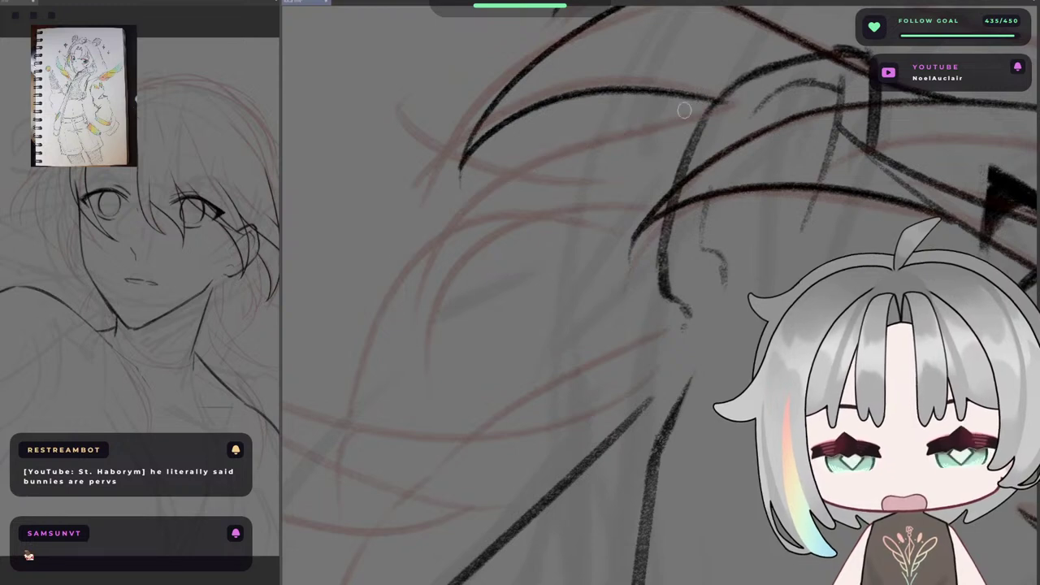
- Try longer versions of the next strand's outer edge, sweeping from behind the ear into an extended downward tip
{"action": "key", "text": "ctrl+z"}
{"action": "mouse_move", "coordinate": [715, 101]}
{"action": "left_mouse_down"}
{"action": "mouse_move", "coordinate": [410, 379]}
{"action": "mouse_move", "coordinate": [426, 387]}
{"action": "left_mouse_up"}
{"action": "key", "text": "ctrl+z"}
{"action": "mouse_move", "coordinate": [721, 102]}
{"action": "left_mouse_down"}
{"action": "mouse_move", "coordinate": [386, 379]}
{"action": "mouse_move", "coordinate": [426, 382]}
{"action": "mouse_move", "coordinate": [390, 299]}
{"action": "left_mouse_up"}
{"action": "key", "text": "ctrl+z"}
{"action": "key", "text": "ctrl+z"}
{"action": "key", "text": "ctrl+z"}
{"action": "left_click_drag", "start_coordinate": [716, 103], "coordinate": [421, 388]}
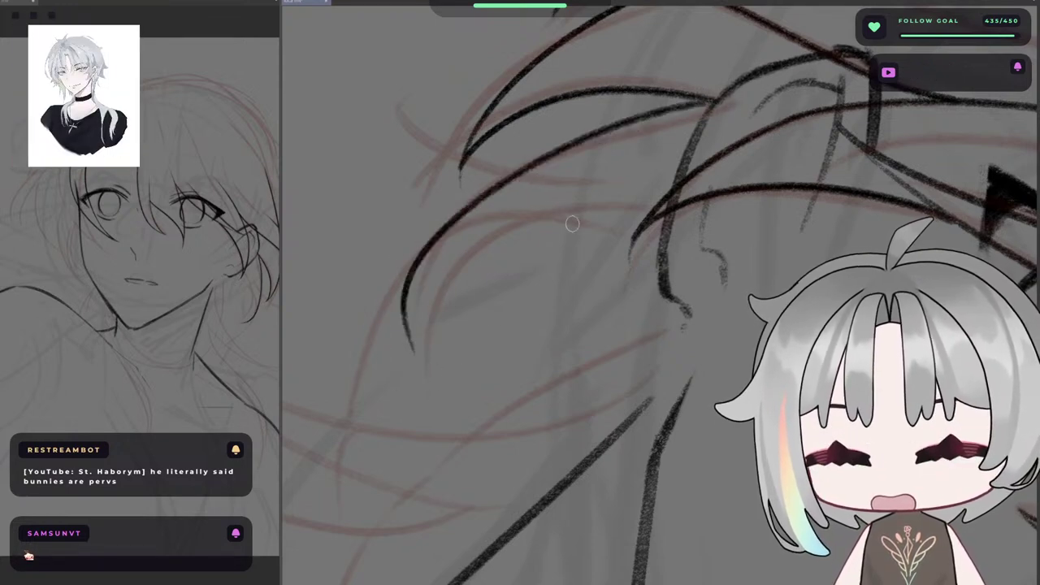
{"action": "key", "text": "ctrl+z"}
{"action": "left_click_drag", "start_coordinate": [723, 101], "coordinate": [441, 418]}
{"action": "key", "text": "ctrl+z"}
{"action": "left_click_drag", "start_coordinate": [720, 97], "coordinate": [437, 404]}
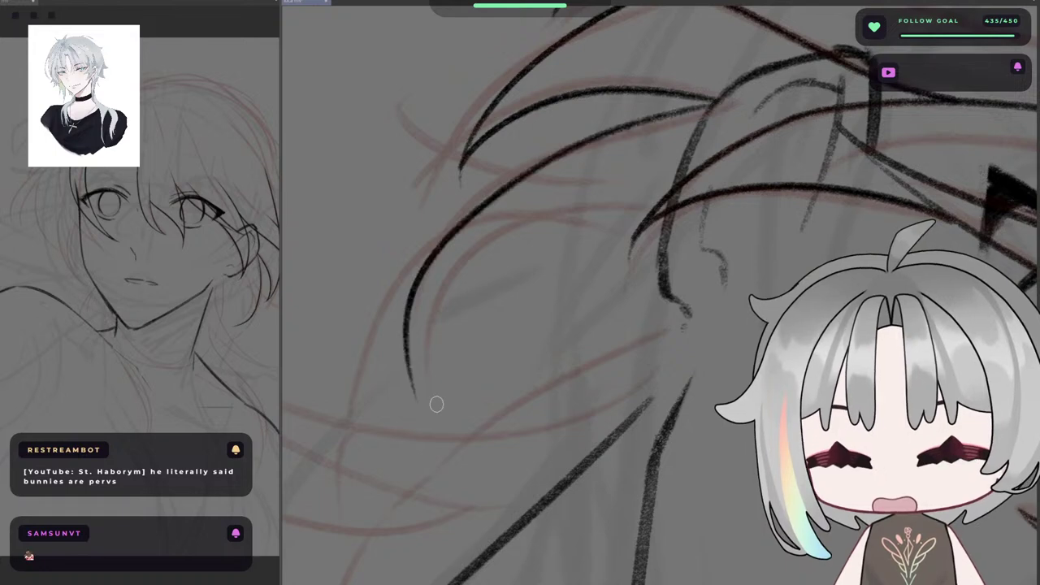
{"action": "key", "text": "ctrl+z"}
- Rotate the canvas and draw the next strand's outer edge from its tip below the ear up to the back of the ear
{"action": "key", "text": "asciicircum"}
{"action": "key", "text": "asciicircum"}
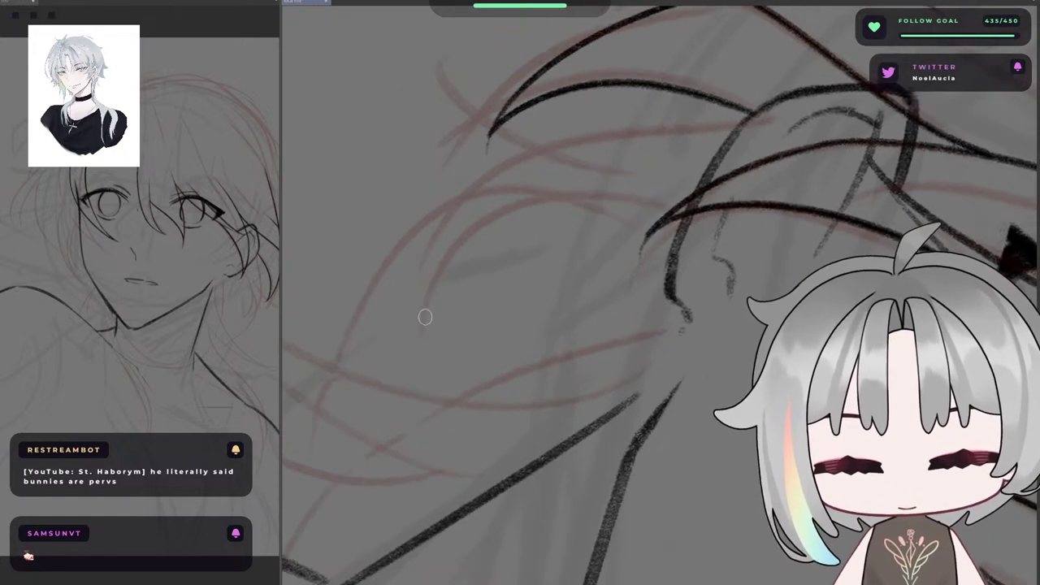
{"action": "key", "text": "ctrl+z"}
{"action": "mouse_move", "coordinate": [420, 319]}
{"action": "left_mouse_down"}
{"action": "mouse_move", "coordinate": [586, 134]}
{"action": "mouse_move", "coordinate": [546, 148]}
{"action": "left_mouse_up"}
{"action": "key", "text": "ctrl+z"}
{"action": "mouse_move", "coordinate": [420, 334]}
{"action": "left_mouse_down"}
{"action": "mouse_move", "coordinate": [621, 133]}
{"action": "mouse_move", "coordinate": [453, 236]}
{"action": "mouse_move", "coordinate": [611, 153]}
{"action": "mouse_move", "coordinate": [792, 124]}
{"action": "left_mouse_up"}
{"action": "key", "text": "ctrl+z"}
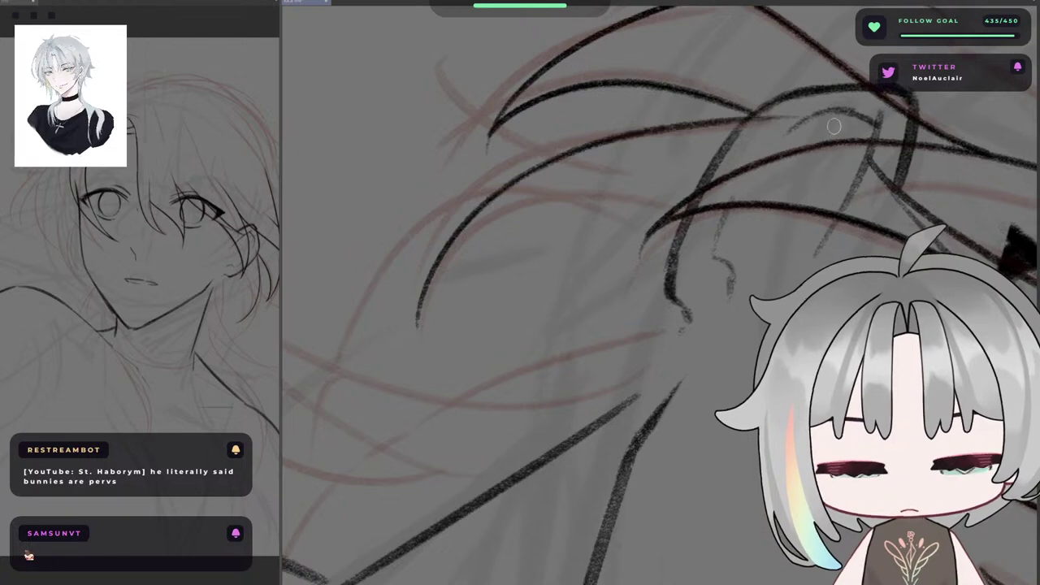
- Draw the strand's inner edge as a curve from its tip back up to the earlobe beside the front side lock
{"action": "key", "text": "ctrl+at"}
{"action": "scroll", "coordinate": [678, 227], "scroll_direction": "down", "scroll_amount": 5}
{"action": "left_click_drag", "start_coordinate": [678, 227], "coordinate": [630, 247]}
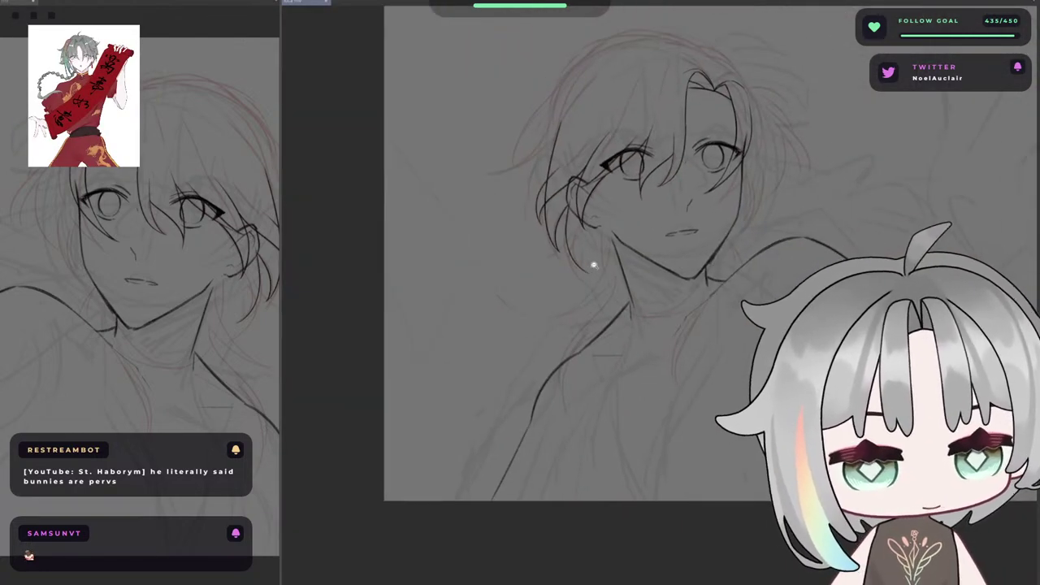
{"action": "scroll", "coordinate": [593, 263], "scroll_direction": "up", "scroll_amount": 5}
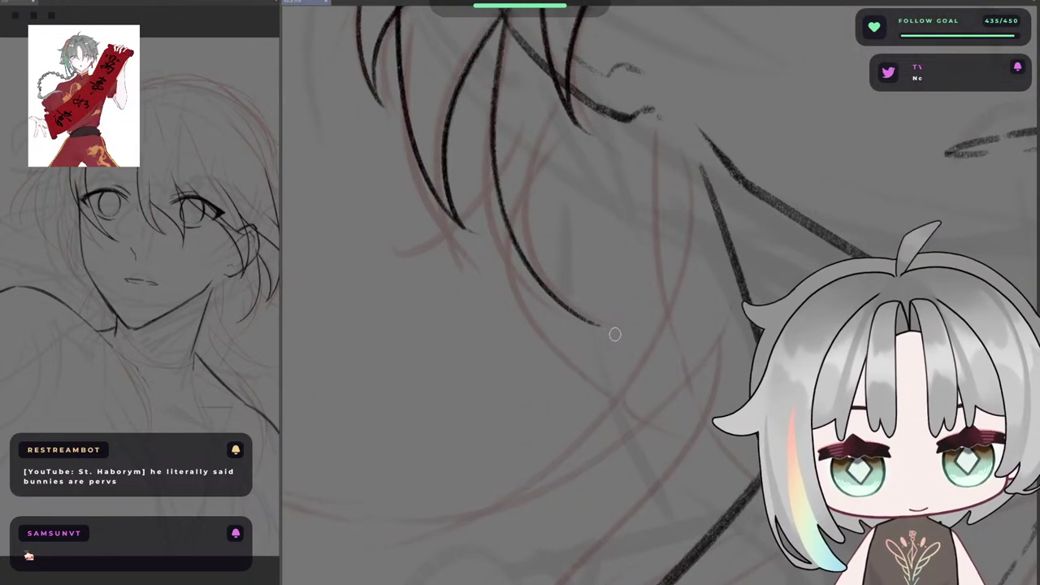
{"action": "left_click_drag", "start_coordinate": [579, 112], "coordinate": [559, 244]}
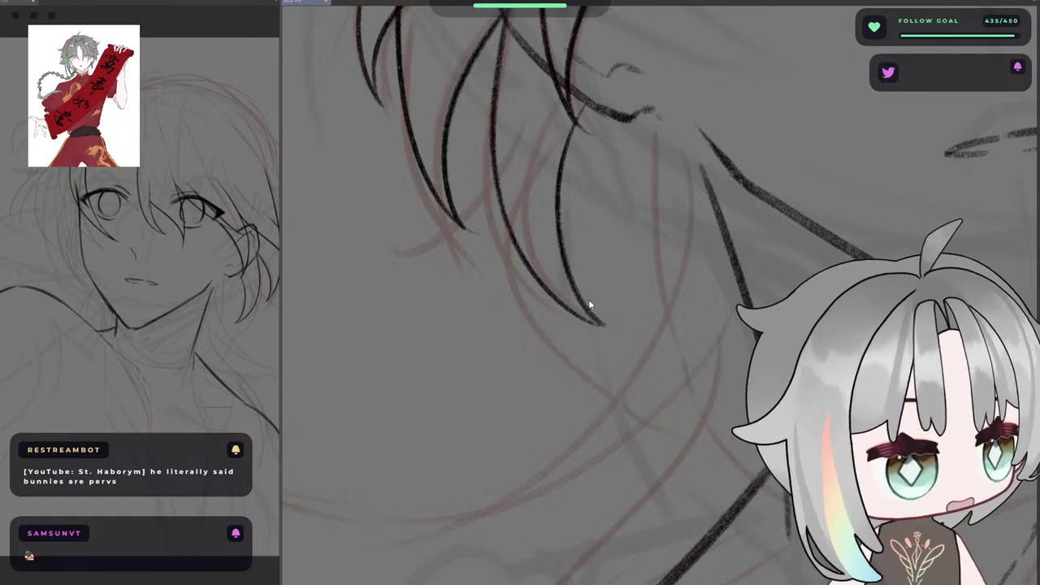
{"action": "key", "text": "ctrl+z"}
{"action": "left_click_drag", "start_coordinate": [603, 327], "coordinate": [572, 140]}
{"action": "key", "text": "ctrl+z"}
{"action": "left_click_drag", "start_coordinate": [603, 329], "coordinate": [578, 121]}
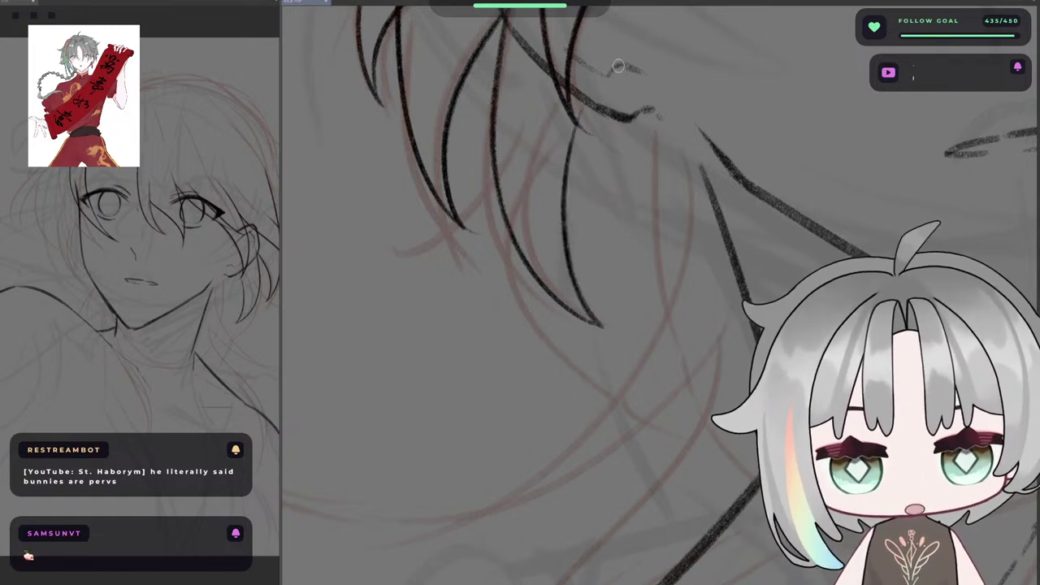
{"action": "key", "text": "ctrl+z"}
{"action": "mouse_move", "coordinate": [606, 328]}
{"action": "left_mouse_down"}
{"action": "mouse_move", "coordinate": [603, 77]}
{"action": "mouse_move", "coordinate": [594, 94]}
{"action": "left_mouse_up"}
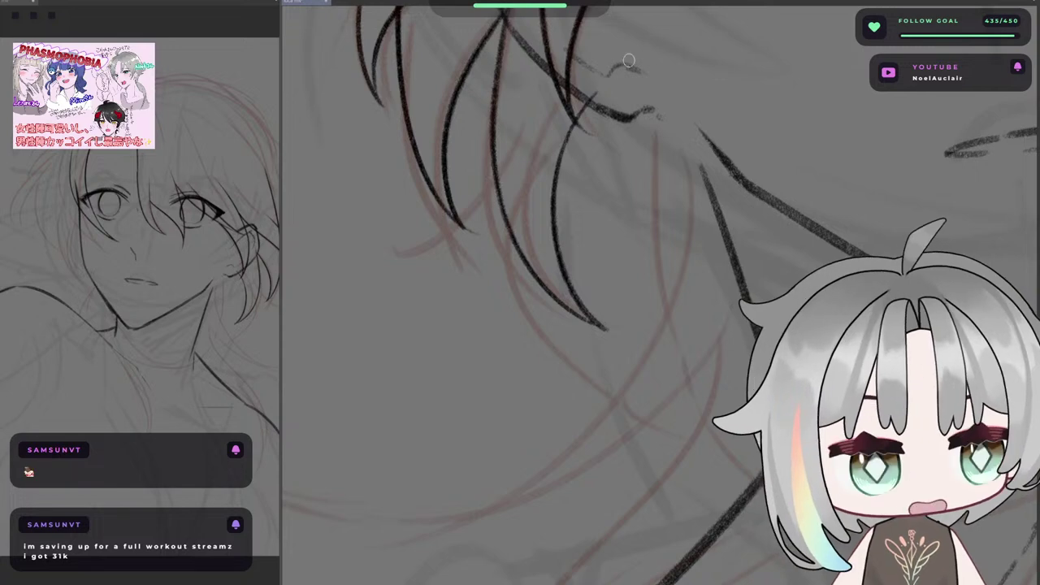
- Erase the ends of the new strand's lines that overshoot into the ear
{"action": "left_click_drag", "start_coordinate": [628, 60], "coordinate": [566, 182]}
{"action": "key", "text": "bracketleft"}
{"action": "key", "text": "bracketleft"}
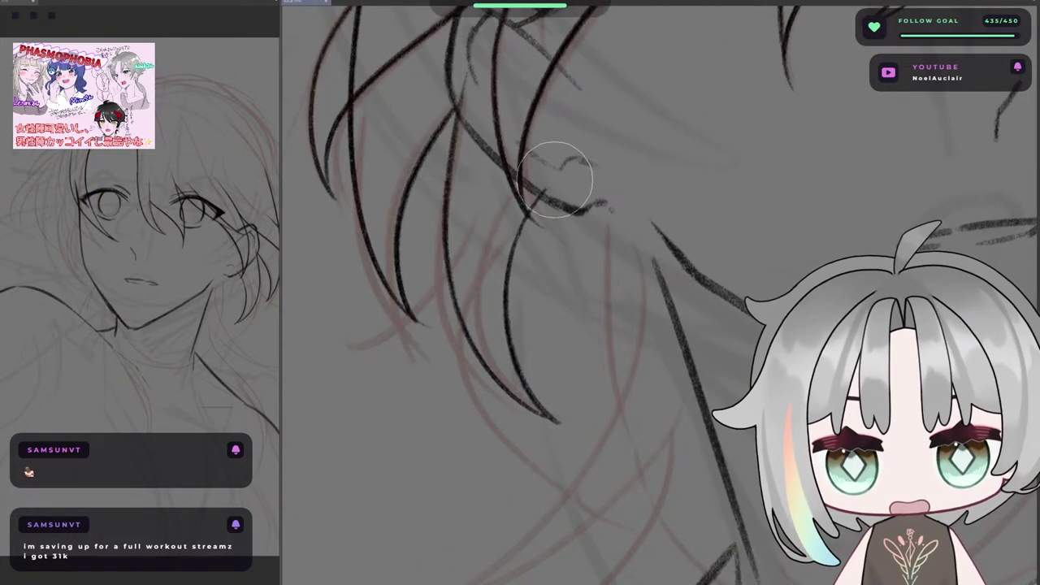
{"action": "left_click_drag", "start_coordinate": [597, 202], "coordinate": [574, 196]}
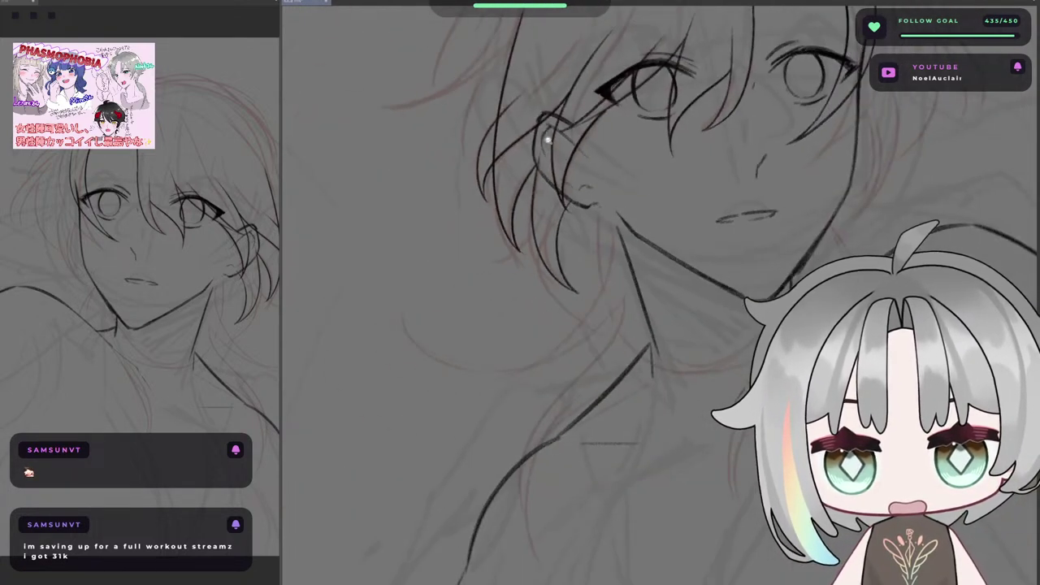
{"action": "left_click_drag", "start_coordinate": [549, 136], "coordinate": [573, 143]}
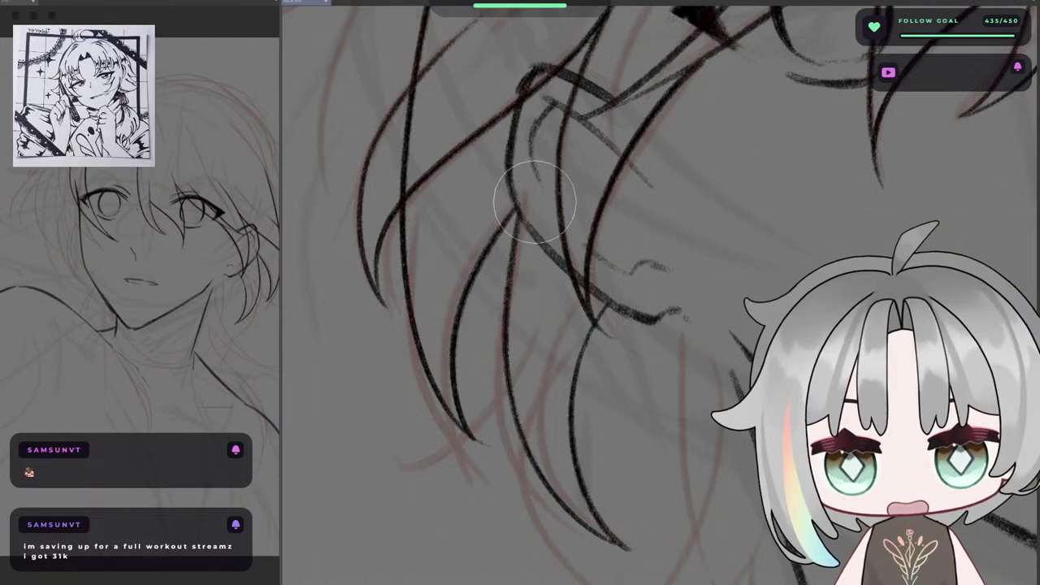
- Examine the jaw, neck and finished side strands in mirrored and unmirrored close-ups
{"action": "scroll", "coordinate": [534, 191], "scroll_direction": "down", "scroll_amount": 3}
{"action": "left_click_drag", "start_coordinate": [639, 275], "coordinate": [574, 170]}
{"action": "left_click_drag", "start_coordinate": [491, 258], "coordinate": [498, 263]}
{"action": "scroll", "coordinate": [576, 271], "scroll_direction": "up", "scroll_amount": 3}
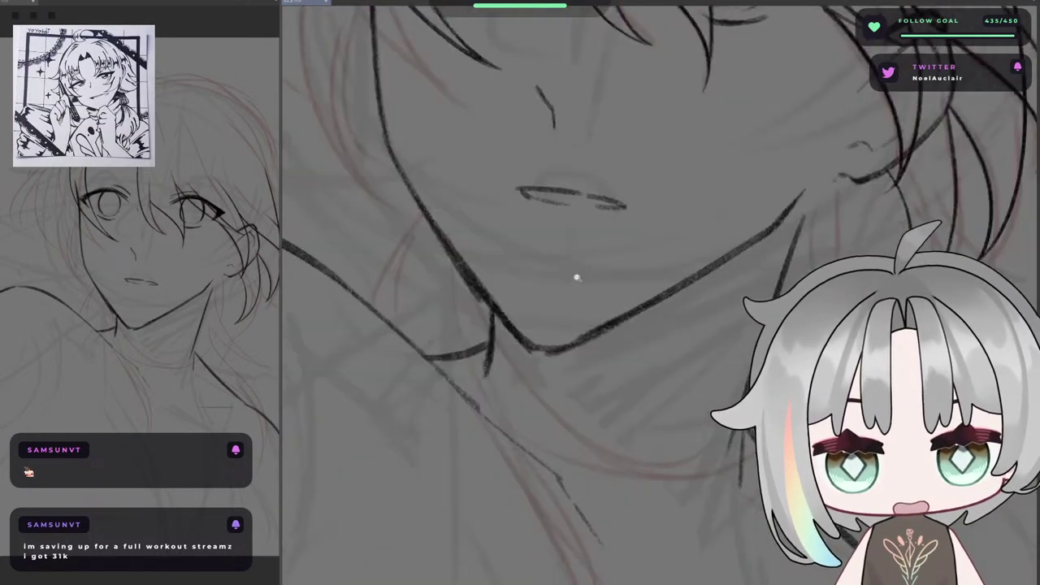
{"action": "scroll", "coordinate": [663, 220], "scroll_direction": "down", "scroll_amount": 2}
{"action": "scroll", "coordinate": [672, 269], "scroll_direction": "up", "scroll_amount": 2}
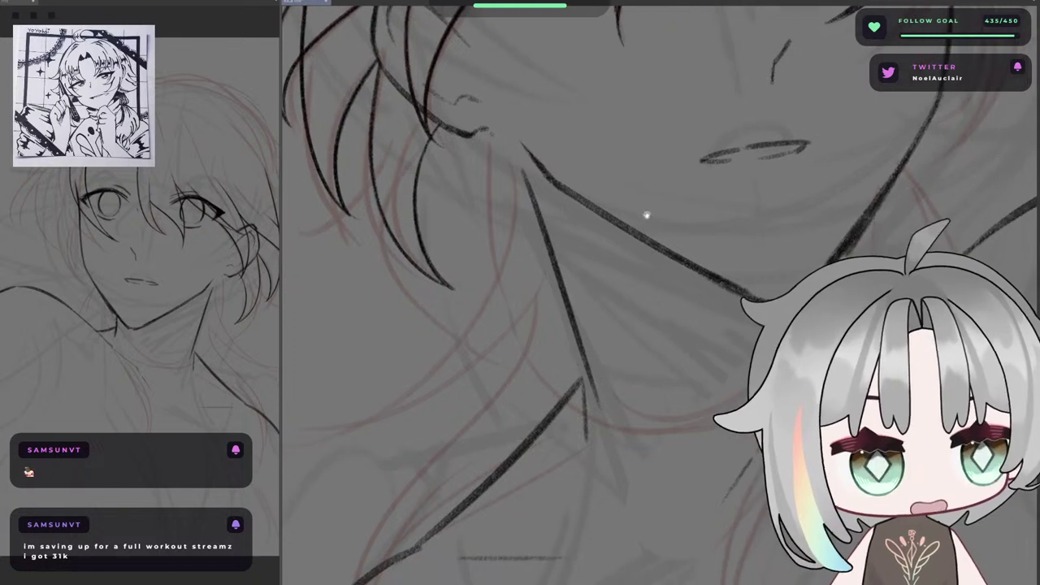
{"action": "key", "text": "h"}
{"action": "left_click_drag", "start_coordinate": [772, 271], "coordinate": [499, 292]}
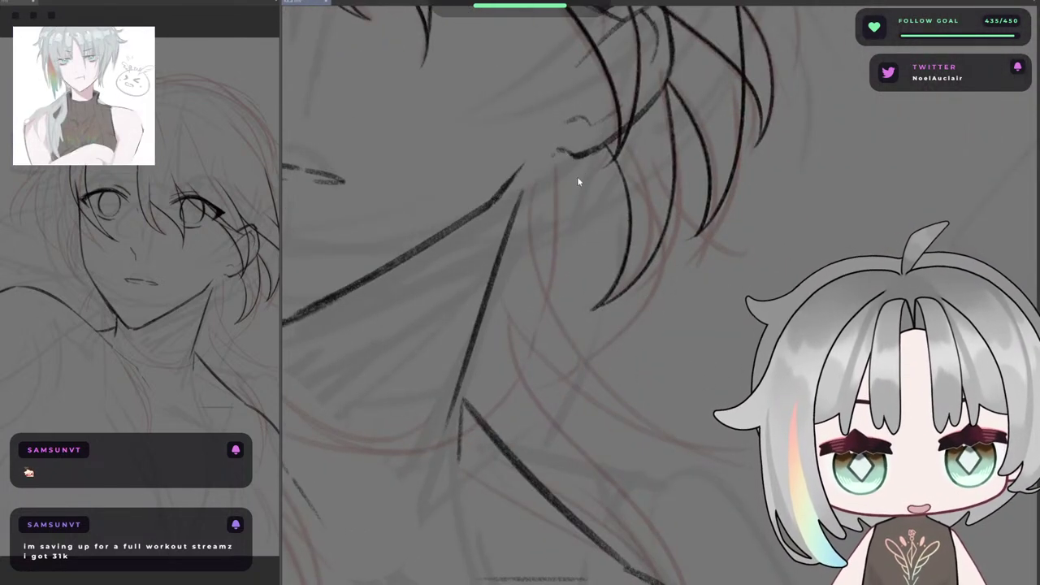
- Rotate the canvas and draw a long strand's outer edge from the jaw corner beneath the ear, curving outward above the shoulder
{"action": "key", "text": "asciicircum"}
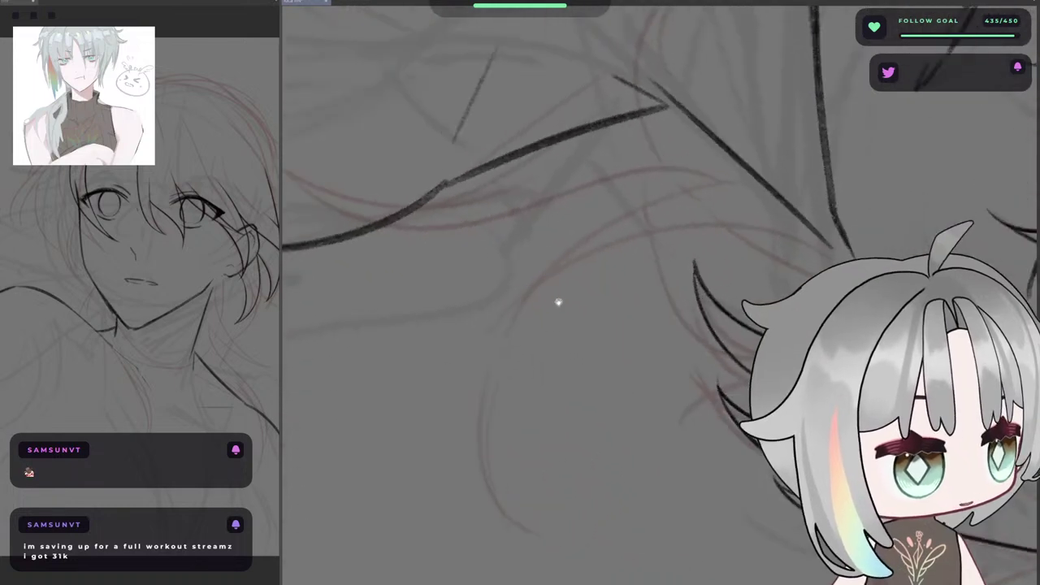
{"action": "left_click_drag", "start_coordinate": [557, 302], "coordinate": [588, 208]}
{"action": "left_click_drag", "start_coordinate": [632, 157], "coordinate": [659, 164]}
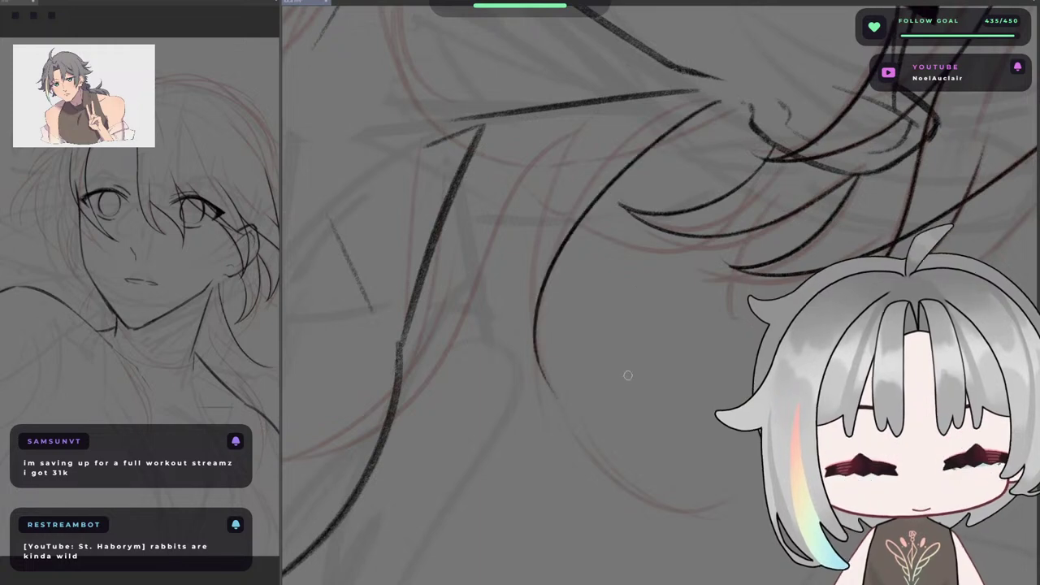
{"action": "left_click_drag", "start_coordinate": [727, 95], "coordinate": [540, 382]}
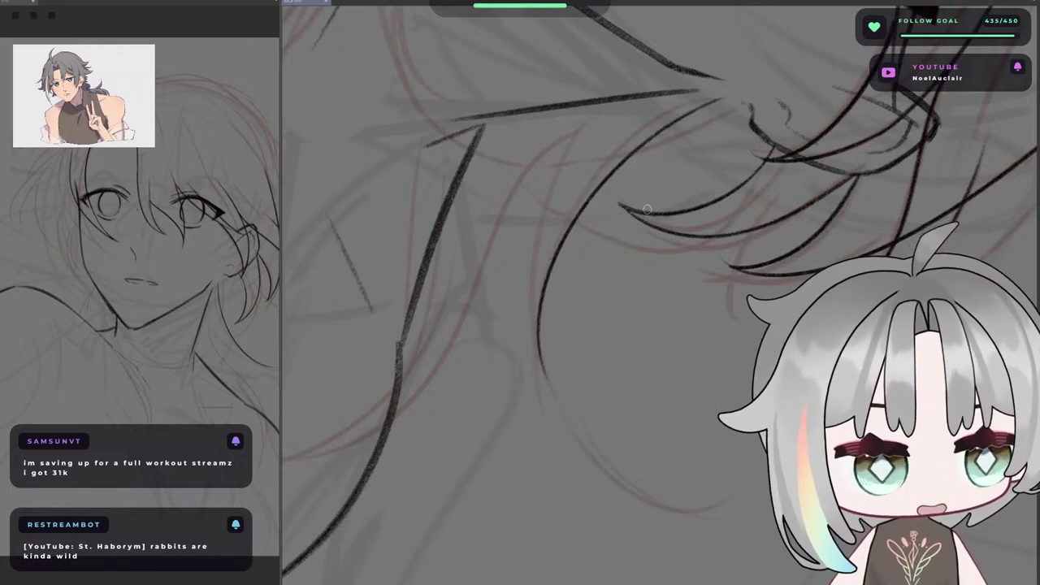
{"action": "key", "text": "ctrl+z"}
{"action": "mouse_move", "coordinate": [726, 93]}
{"action": "left_mouse_down"}
{"action": "mouse_move", "coordinate": [509, 351]}
{"action": "mouse_move", "coordinate": [646, 138]}
{"action": "mouse_move", "coordinate": [535, 351]}
{"action": "mouse_move", "coordinate": [541, 382]}
{"action": "left_mouse_up"}
{"action": "key", "text": "ctrl+z"}
{"action": "key", "text": "ctrl+z"}
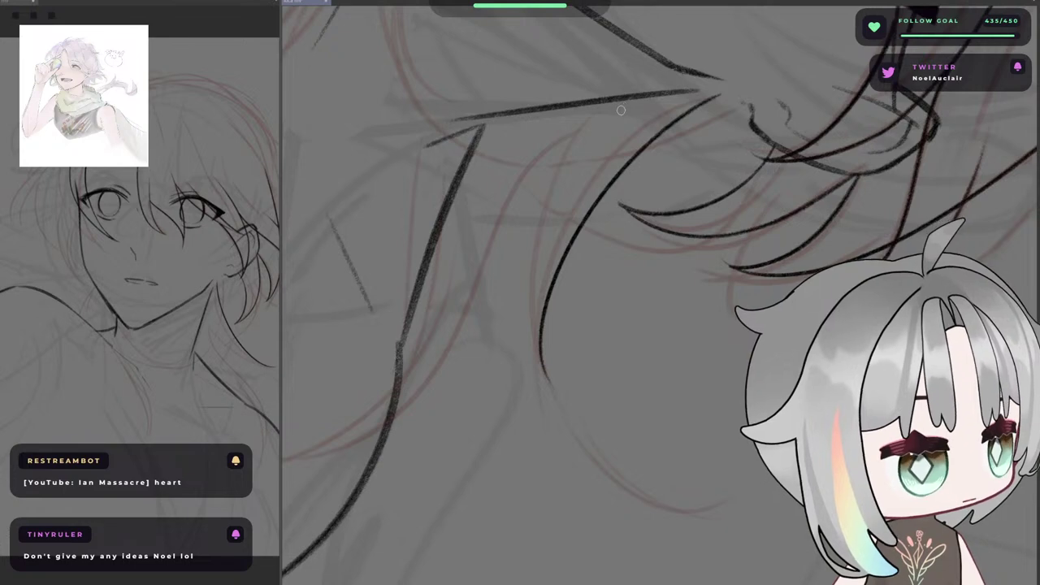
- Draw the long strand's lower edge as a curve from its outer end back up to the side of the neck
{"action": "key", "text": "asciicircum"}
{"action": "key", "text": "asciicircum"}
{"action": "key", "text": "asciicircum"}
{"action": "key", "text": "asciicircum"}
{"action": "key", "text": "asciicircum"}
{"action": "key", "text": "asciicircum"}
{"action": "key", "text": "asciicircum"}
{"action": "key", "text": "asciicircum"}
{"action": "key", "text": "asciicircum"}
{"action": "key", "text": "asciicircum"}
{"action": "key", "text": "asciicircum"}
{"action": "key", "text": "asciicircum"}
{"action": "left_click_drag", "start_coordinate": [553, 263], "coordinate": [694, 164]}
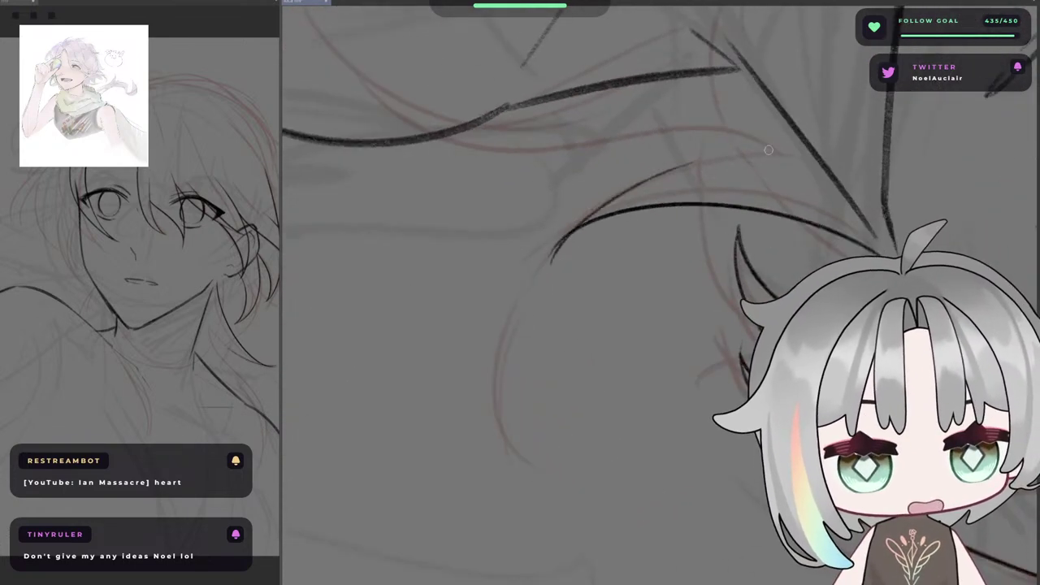
{"action": "key", "text": "ctrl+z"}
{"action": "left_click_drag", "start_coordinate": [562, 243], "coordinate": [818, 167]}
{"action": "key", "text": "ctrl+z"}
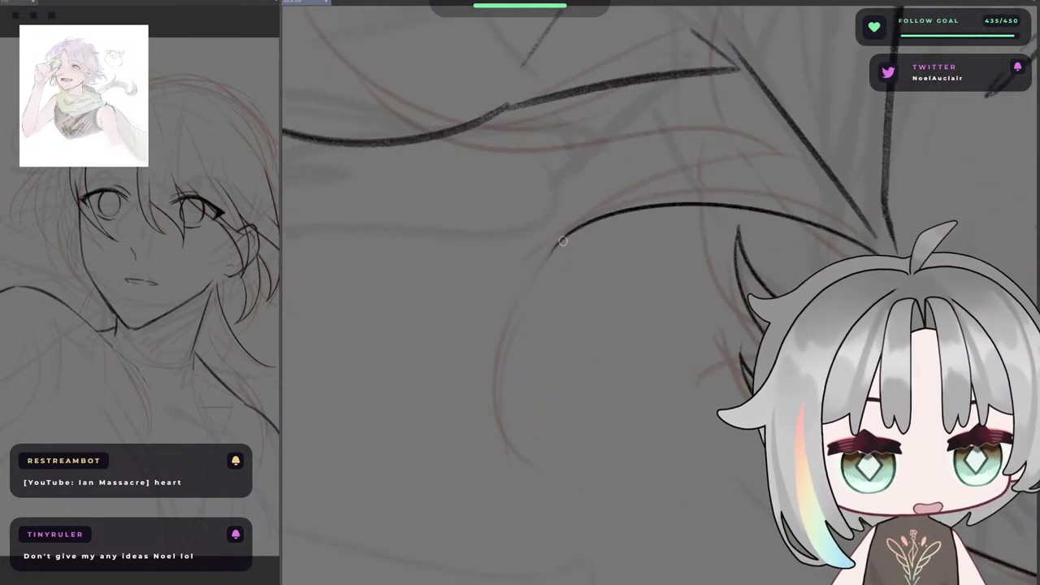
{"action": "left_click_drag", "start_coordinate": [564, 242], "coordinate": [800, 172]}
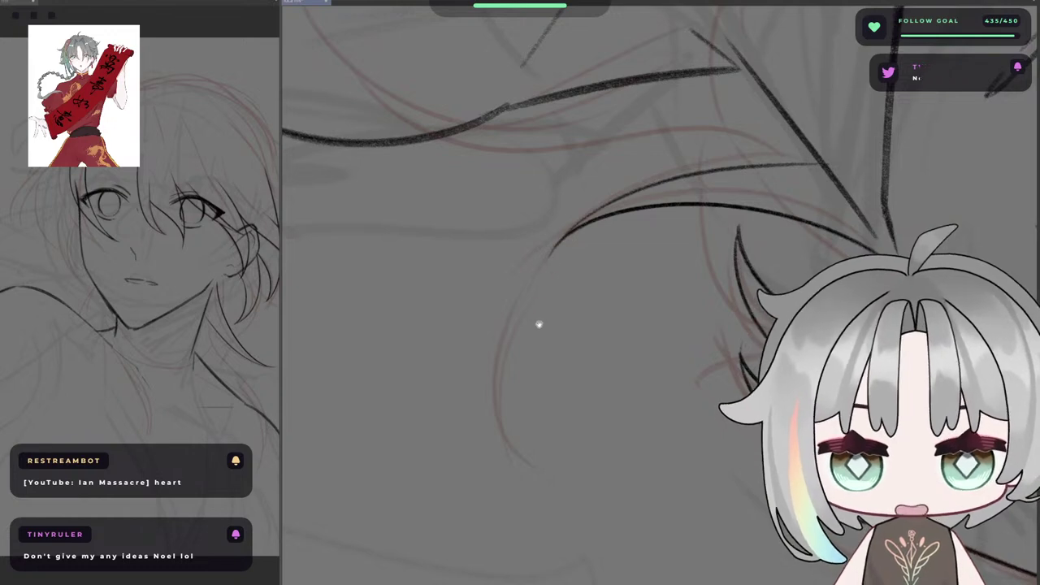
- Try to extend both edges of the long strand into an upturned tip and check it zoomed out and mirrored
{"action": "left_click_drag", "start_coordinate": [539, 324], "coordinate": [551, 232]}
{"action": "left_click_drag", "start_coordinate": [574, 149], "coordinate": [559, 341]}
{"action": "key", "text": "ctrl+z"}
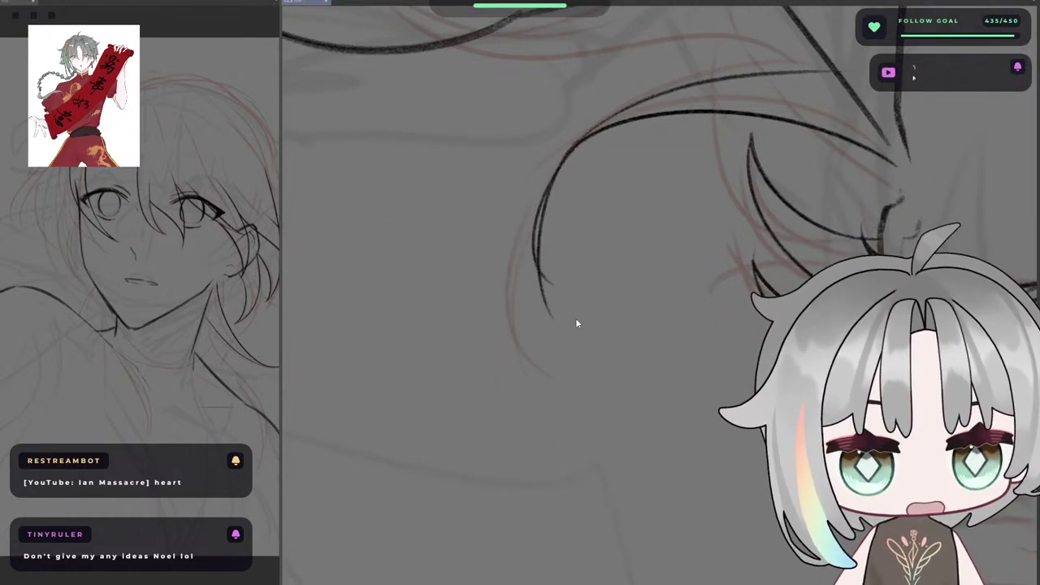
{"action": "key", "text": "ctrl+z"}
{"action": "mouse_move", "coordinate": [586, 140]}
{"action": "left_mouse_down"}
{"action": "mouse_move", "coordinate": [544, 228]}
{"action": "mouse_move", "coordinate": [611, 246]}
{"action": "left_mouse_up"}
{"action": "left_click_drag", "start_coordinate": [703, 273], "coordinate": [683, 264]}
{"action": "left_click_drag", "start_coordinate": [615, 274], "coordinate": [639, 281]}
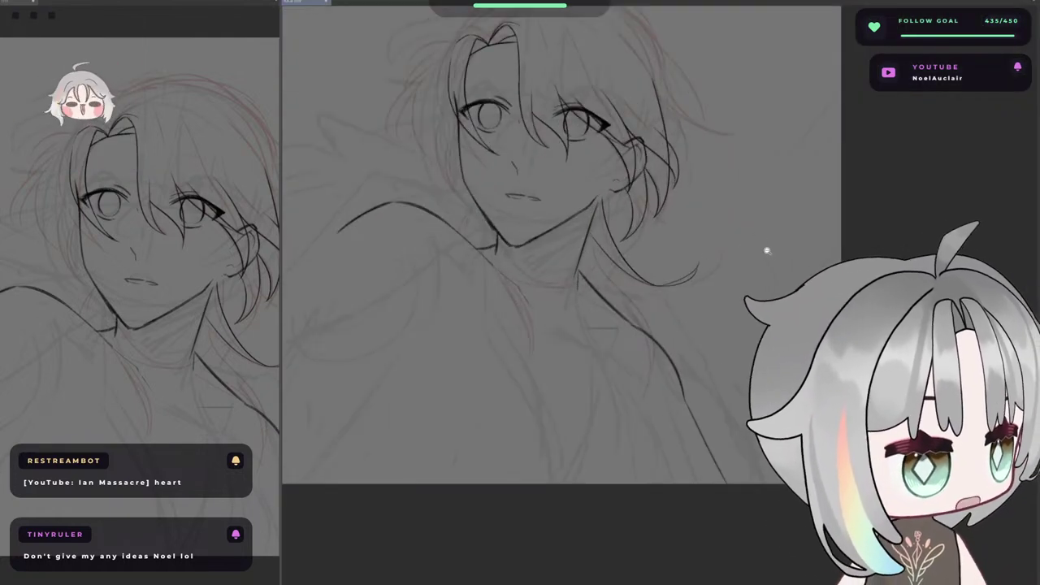
{"action": "scroll", "coordinate": [705, 257], "scroll_direction": "up", "scroll_amount": 4}
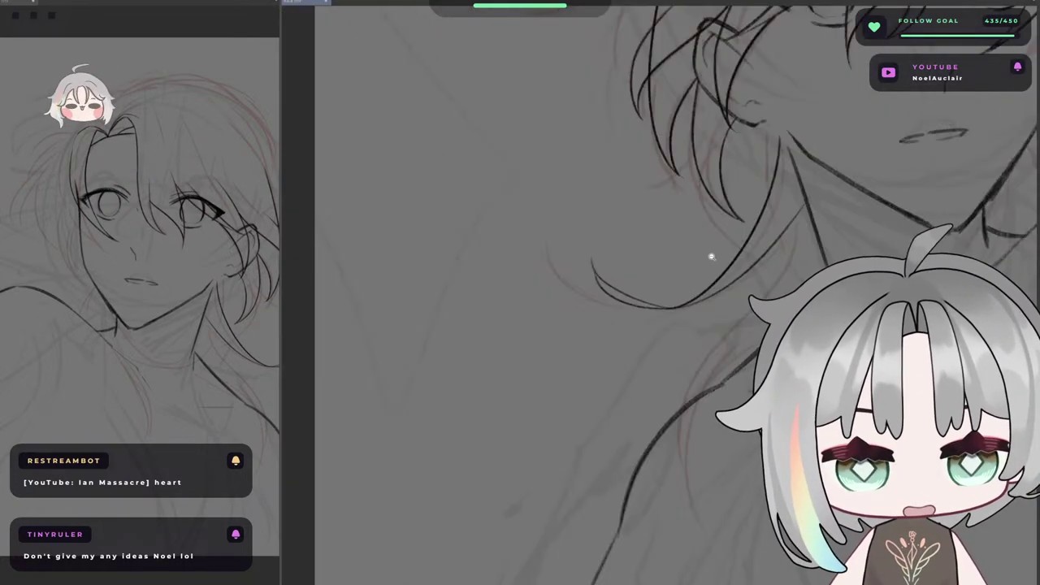
{"action": "scroll", "coordinate": [711, 257], "scroll_direction": "down", "scroll_amount": 3}
{"action": "scroll", "coordinate": [645, 269], "scroll_direction": "up", "scroll_amount": 3}
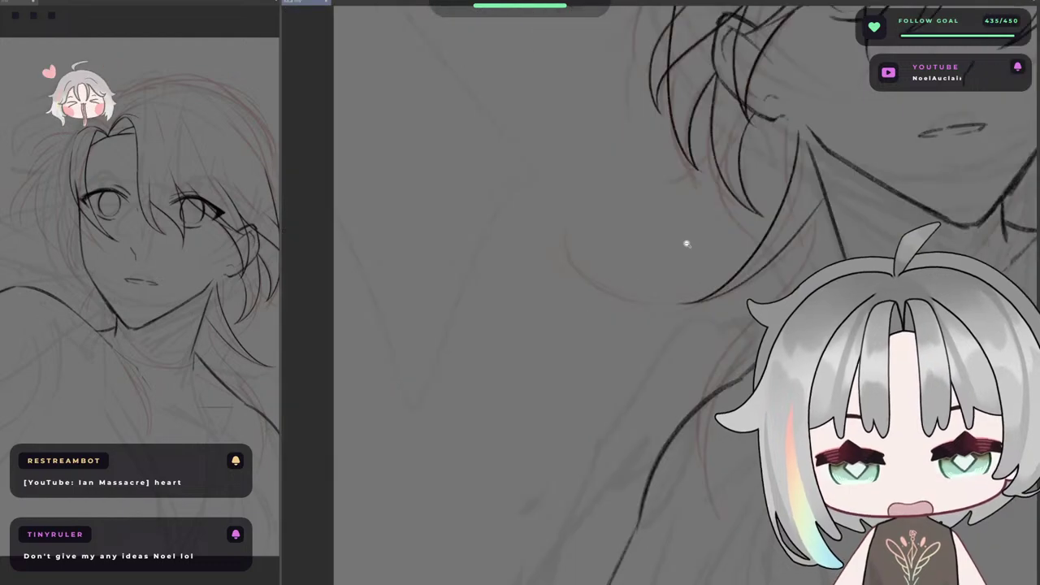
{"action": "scroll", "coordinate": [687, 244], "scroll_direction": "down", "scroll_amount": 2}
{"action": "scroll", "coordinate": [690, 235], "scroll_direction": "up", "scroll_amount": 5}
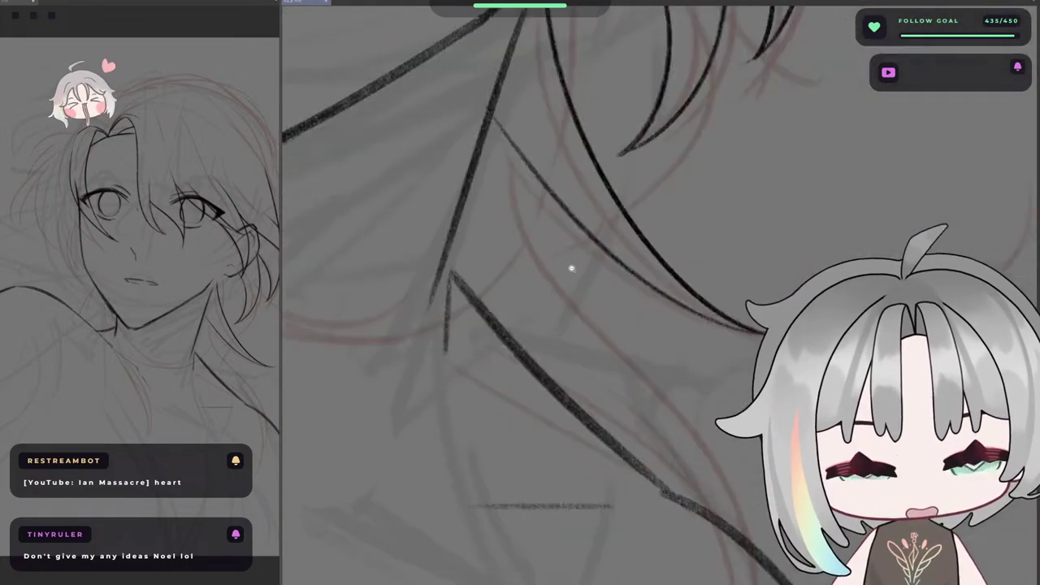
- Draw the long strand's upturned tip with two curved lines that taper to a point, continuing from where its edges meet
{"action": "mouse_move", "coordinate": [572, 268]}
{"action": "left_mouse_down"}
{"action": "mouse_move", "coordinate": [634, 248]}
{"action": "mouse_move", "coordinate": [740, 297]}
{"action": "mouse_move", "coordinate": [675, 425]}
{"action": "mouse_move", "coordinate": [697, 184]}
{"action": "mouse_move", "coordinate": [627, 313]}
{"action": "mouse_move", "coordinate": [654, 374]}
{"action": "left_mouse_up"}
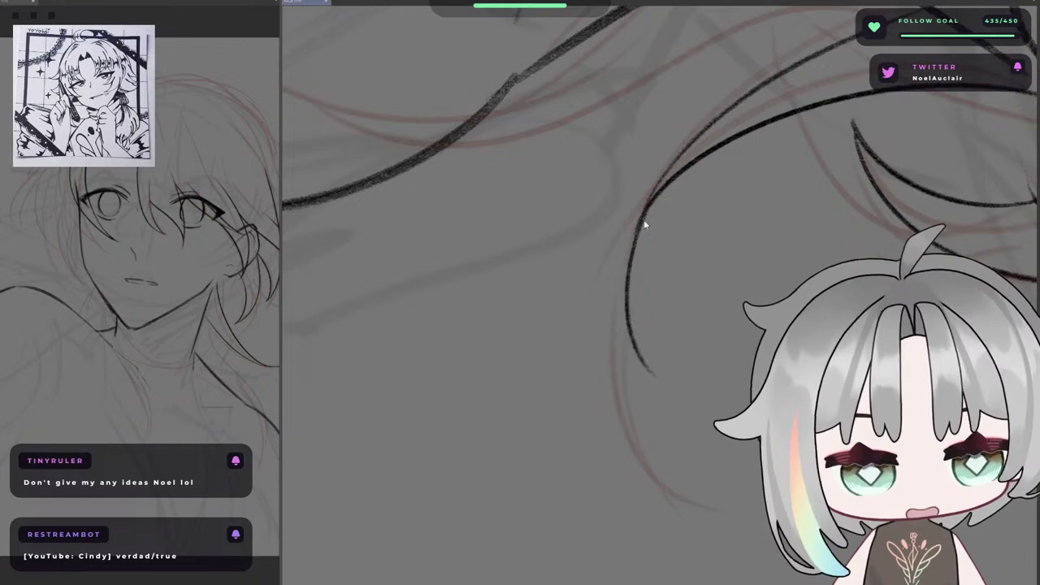
{"action": "left_click_drag", "start_coordinate": [650, 203], "coordinate": [666, 389]}
{"action": "key", "text": "ctrl+z"}
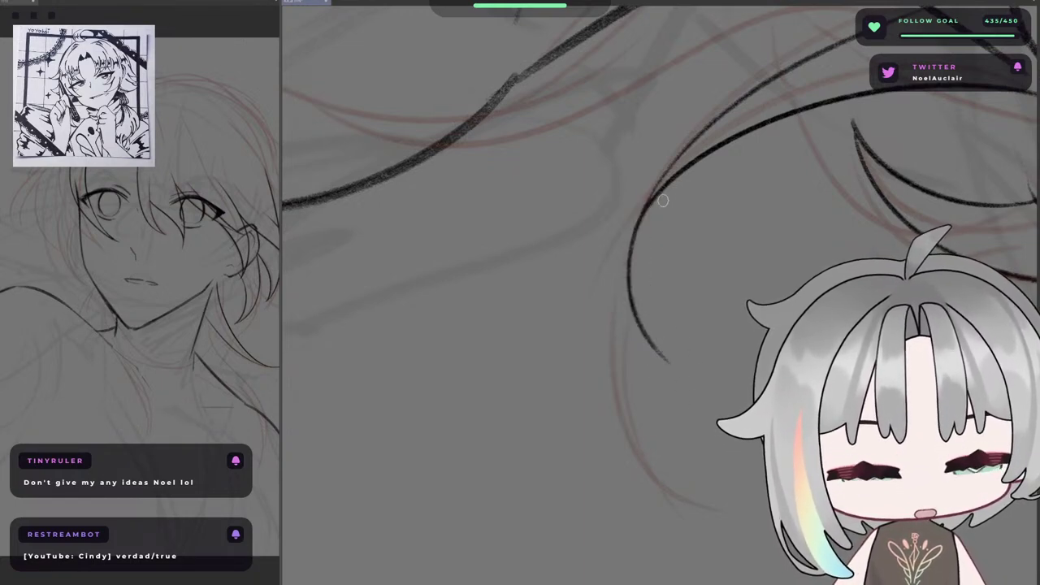
{"action": "left_click_drag", "start_coordinate": [663, 200], "coordinate": [717, 371]}
{"action": "left_click_drag", "start_coordinate": [671, 181], "coordinate": [681, 365]}
{"action": "key", "text": "ctrl+z"}
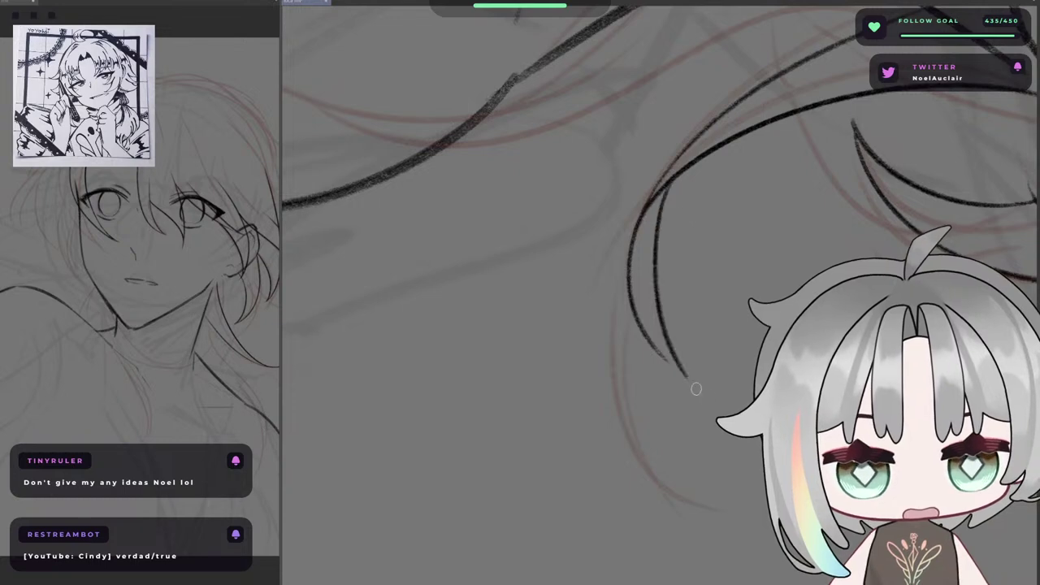
{"action": "key", "text": "ctrl+z"}
{"action": "left_click_drag", "start_coordinate": [667, 189], "coordinate": [678, 362]}
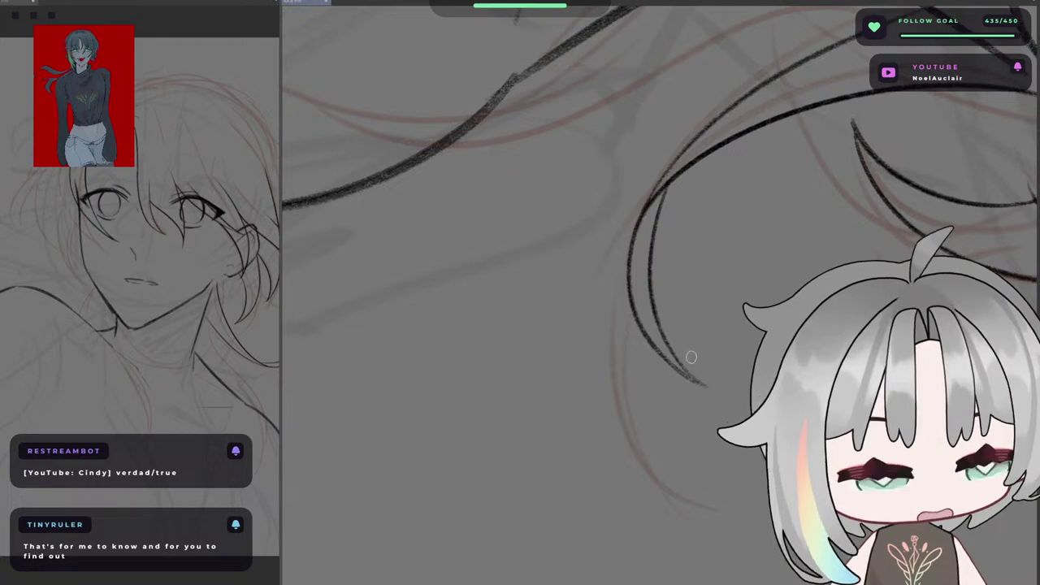
{"action": "key", "text": "ctrl+at"}
- Try to draw a short strand edge from the earlobe down to the long strand, checking it in the mirrored view
{"action": "left_click_drag", "start_coordinate": [734, 337], "coordinate": [755, 350]}
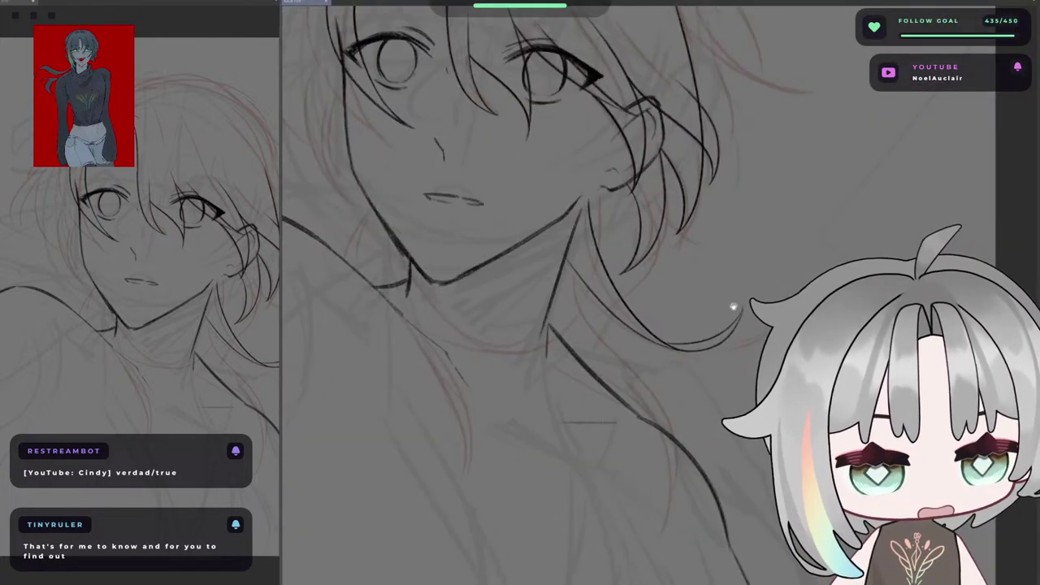
{"action": "scroll", "coordinate": [733, 307], "scroll_direction": "up", "scroll_amount": 5}
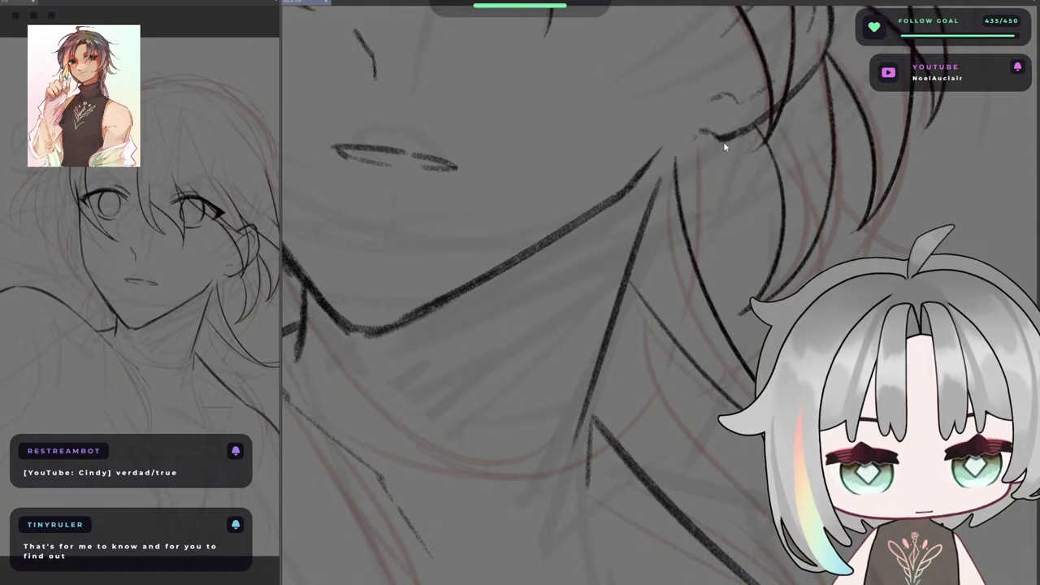
{"action": "left_click_drag", "start_coordinate": [713, 130], "coordinate": [712, 266]}
{"action": "key", "text": "ctrl+z"}
{"action": "left_click_drag", "start_coordinate": [710, 133], "coordinate": [712, 260]}
{"action": "key", "text": "ctrl+z"}
{"action": "key", "text": "h"}
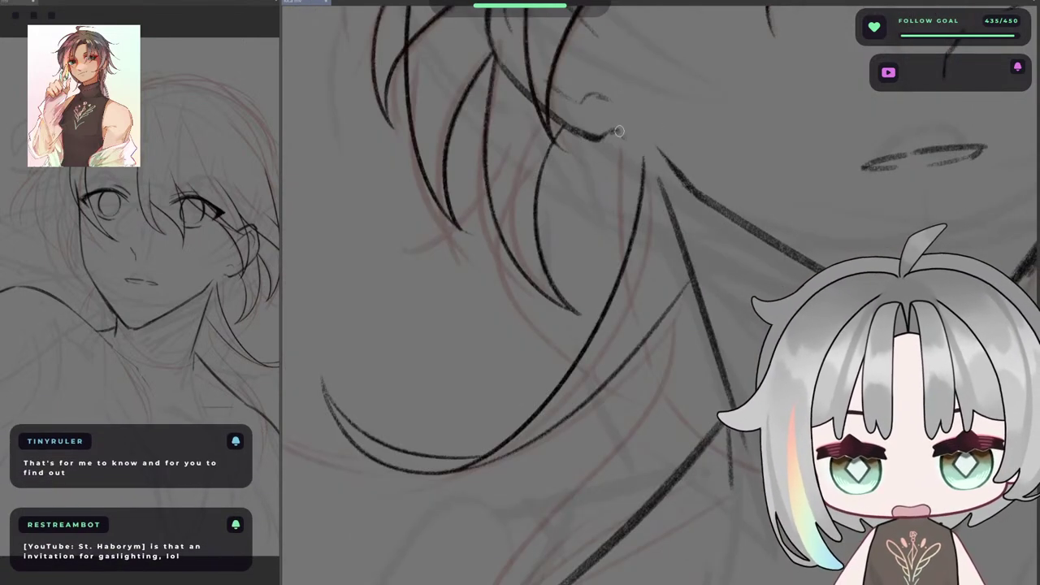
{"action": "left_click_drag", "start_coordinate": [619, 133], "coordinate": [613, 272]}
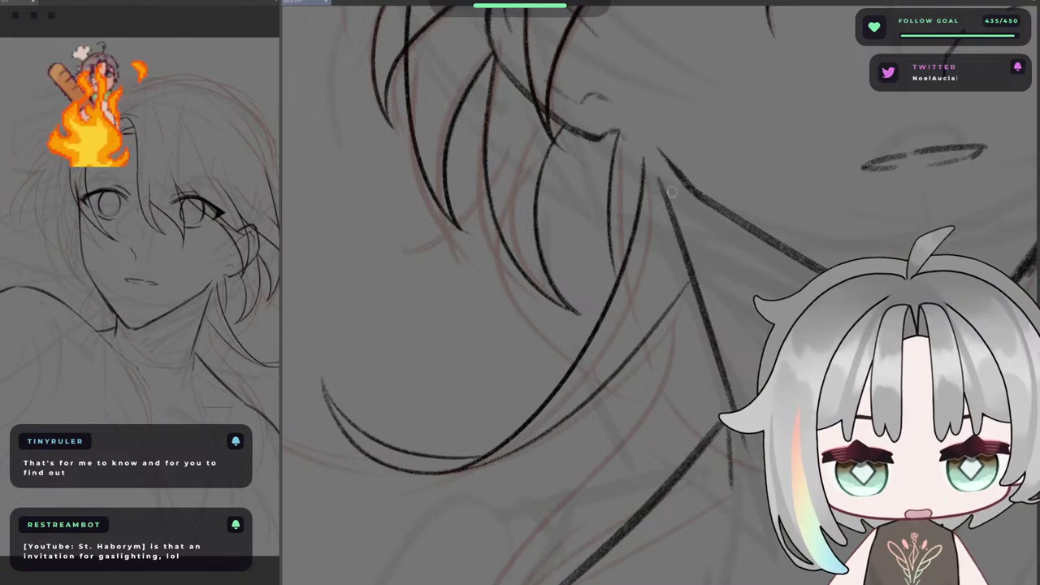
{"action": "key", "text": "h"}
{"action": "left_click_drag", "start_coordinate": [632, 337], "coordinate": [696, 236]}
{"action": "key", "text": "ctrl+z"}
- Rotate the canvas and try to add another strand edge running from the long strand up to the neck line
{"action": "mouse_move", "coordinate": [757, 298]}
{"action": "left_mouse_down"}
{"action": "mouse_move", "coordinate": [692, 284]}
{"action": "mouse_move", "coordinate": [634, 300]}
{"action": "left_mouse_up"}
{"action": "left_click_drag", "start_coordinate": [661, 249], "coordinate": [689, 257]}
{"action": "key", "text": "asciicircum"}
{"action": "key", "text": "asciicircum"}
{"action": "key", "text": "asciicircum"}
{"action": "key", "text": "asciicircum"}
{"action": "key", "text": "asciicircum"}
{"action": "key", "text": "asciicircum"}
{"action": "key", "text": "asciicircum"}
{"action": "key", "text": "asciicircum"}
{"action": "key", "text": "asciicircum"}
{"action": "key", "text": "asciicircum"}
{"action": "key", "text": "asciicircum"}
{"action": "key", "text": "asciicircum"}
{"action": "key", "text": "asciicircum"}
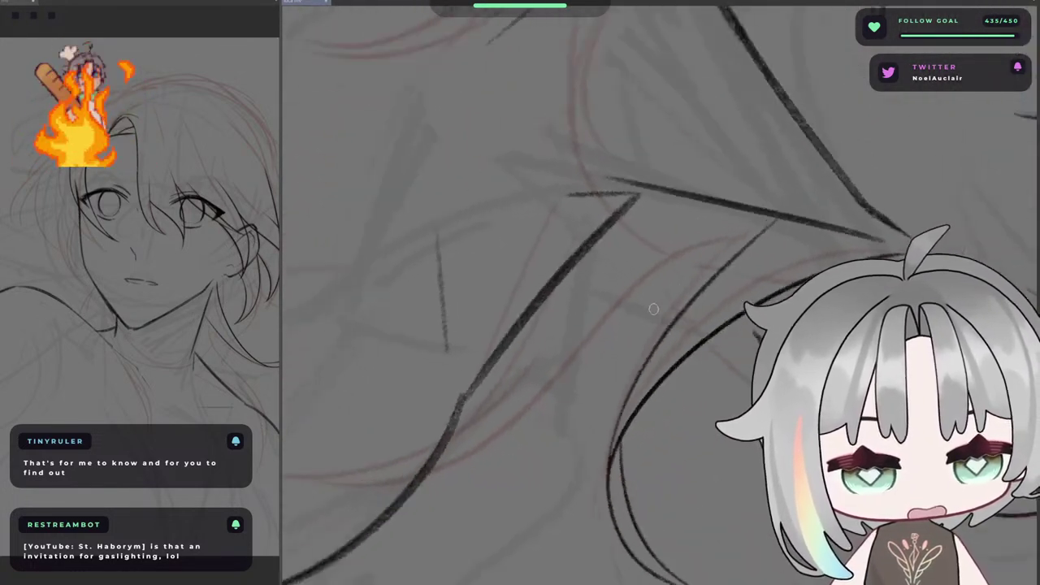
{"action": "left_click_drag", "start_coordinate": [577, 380], "coordinate": [700, 312]}
{"action": "key", "text": "ctrl+z"}
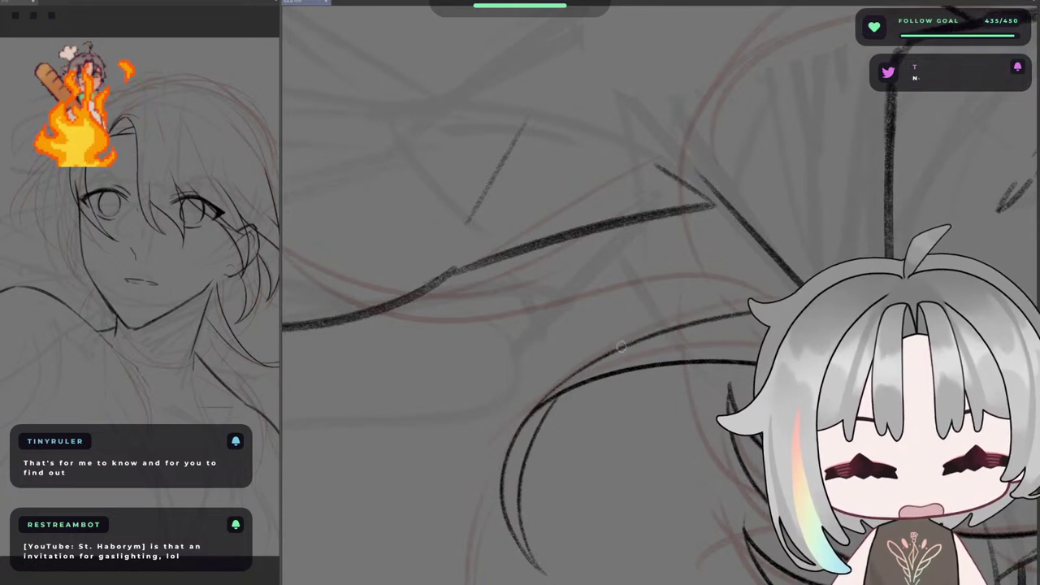
{"action": "key", "text": "ctrl+at"}
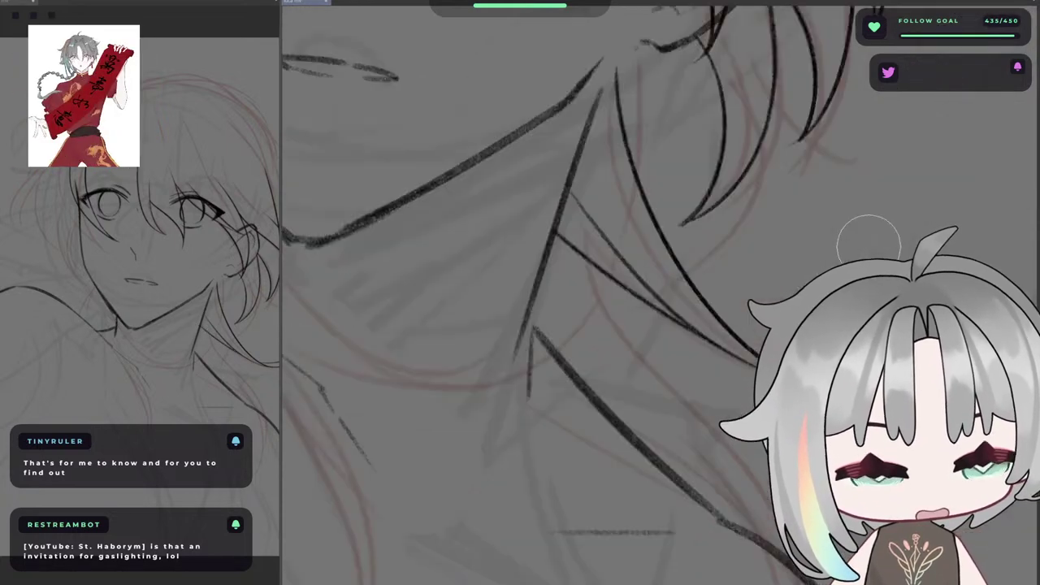
- Check the whole figure zoomed out and mirrored, and undo the extra strand edge beside the neck
{"action": "scroll", "coordinate": [748, 342], "scroll_direction": "down", "scroll_amount": 4}
{"action": "key", "text": "h"}
{"action": "key", "text": "h"}
{"action": "scroll", "coordinate": [752, 396], "scroll_direction": "up", "scroll_amount": 8}
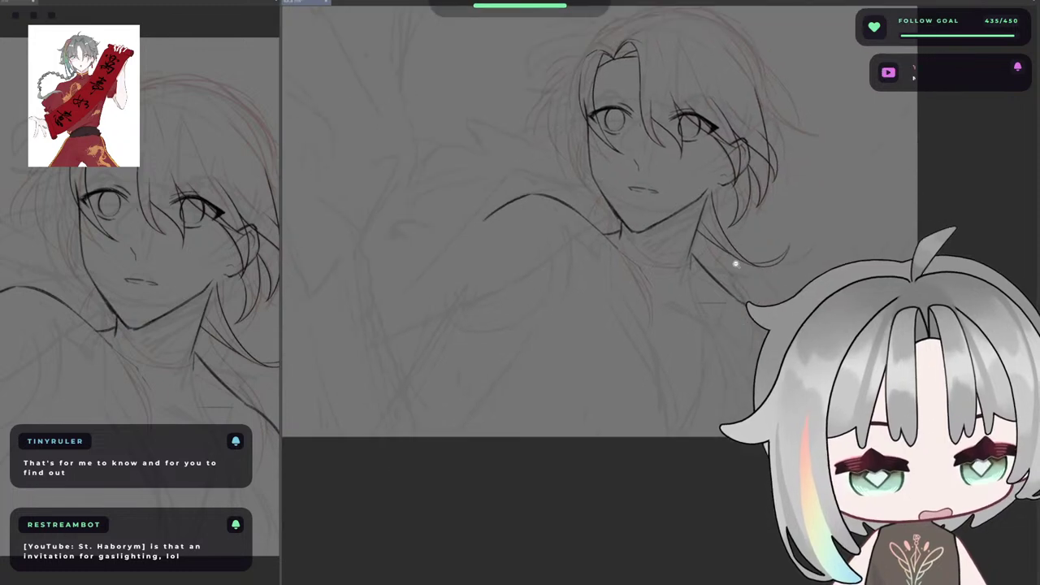
{"action": "key", "text": "h"}
{"action": "key", "text": "ctrl+z"}
{"action": "key", "text": "ctrl+z"}
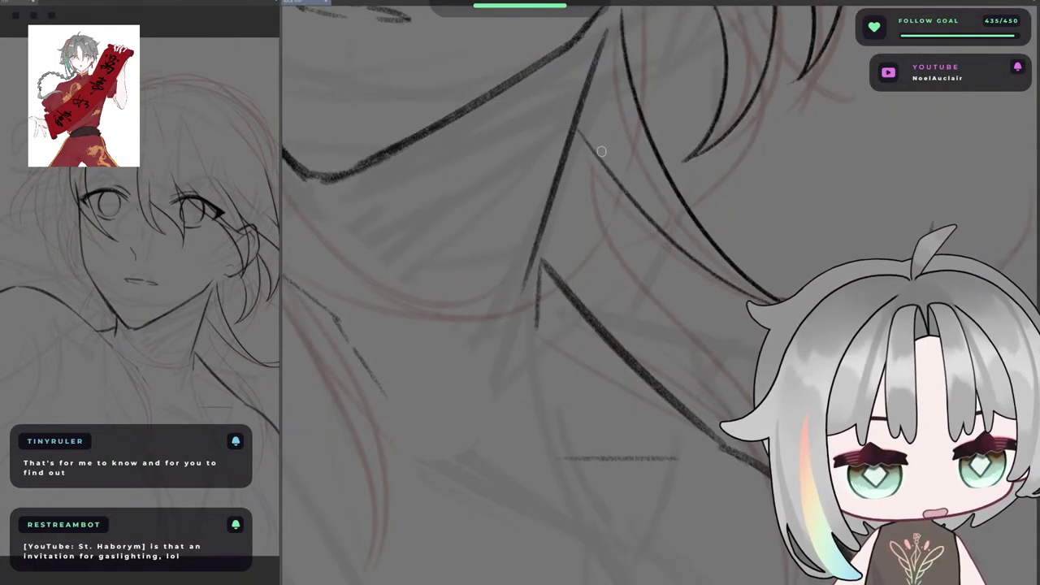
- Try to draw a new strand's edge from the long strand's root at the neck down toward the shoulder in mirrored view
{"action": "left_click_drag", "start_coordinate": [591, 153], "coordinate": [650, 307]}
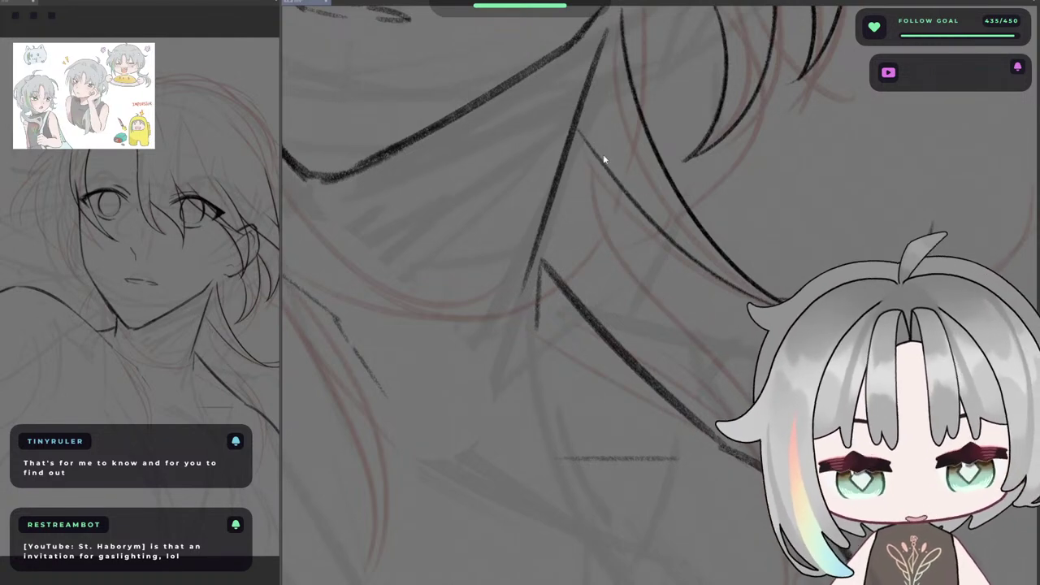
{"action": "key", "text": "ctrl+z"}
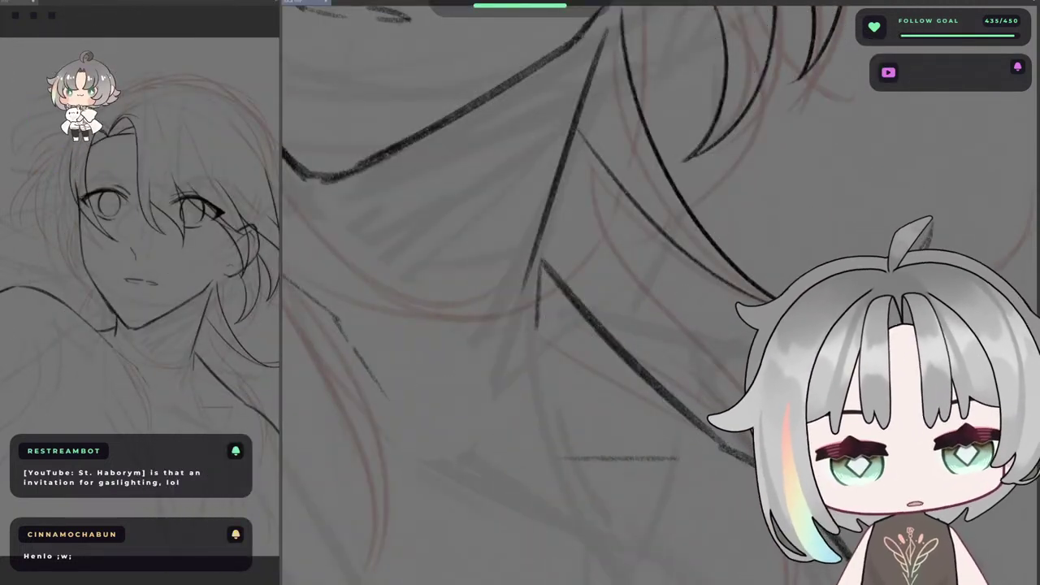
{"action": "left_click_drag", "start_coordinate": [599, 217], "coordinate": [583, 181]}
{"action": "left_click_drag", "start_coordinate": [610, 215], "coordinate": [613, 249]}
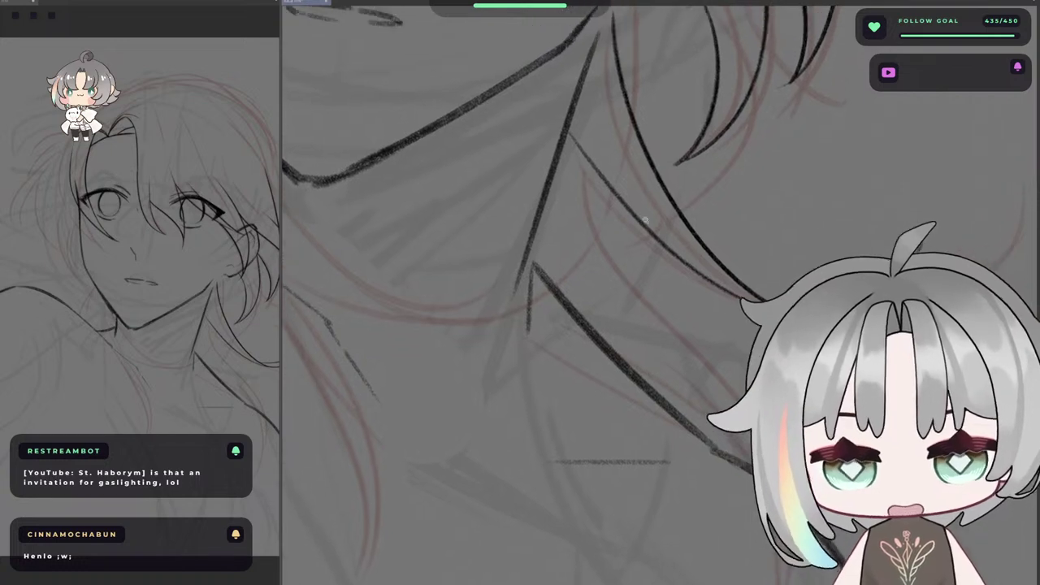
{"action": "key", "text": "h"}
{"action": "left_click_drag", "start_coordinate": [534, 262], "coordinate": [562, 247]}
{"action": "left_click_drag", "start_coordinate": [725, 185], "coordinate": [580, 156]}
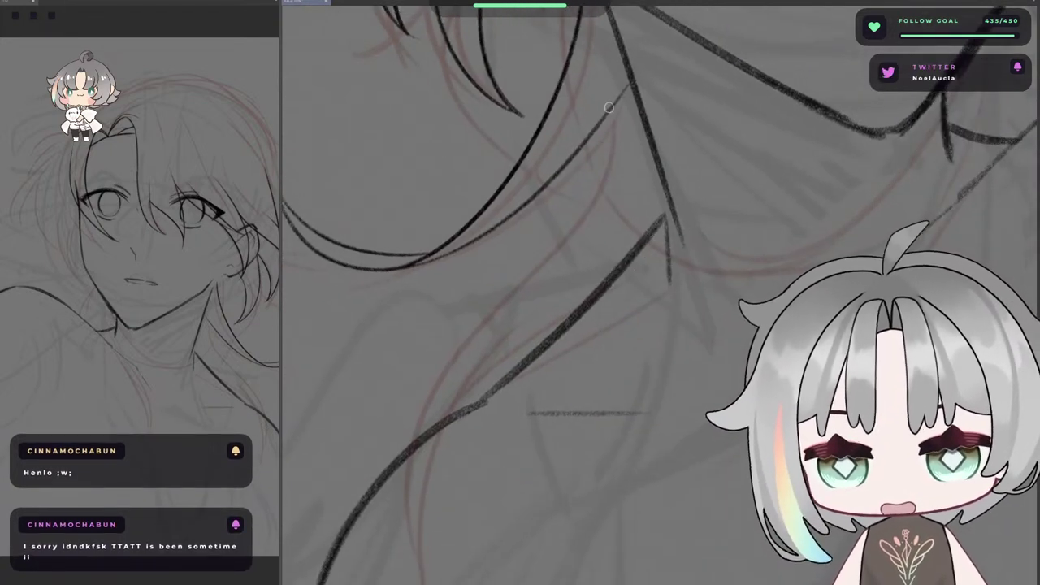
{"action": "key", "text": "ctrl+z"}
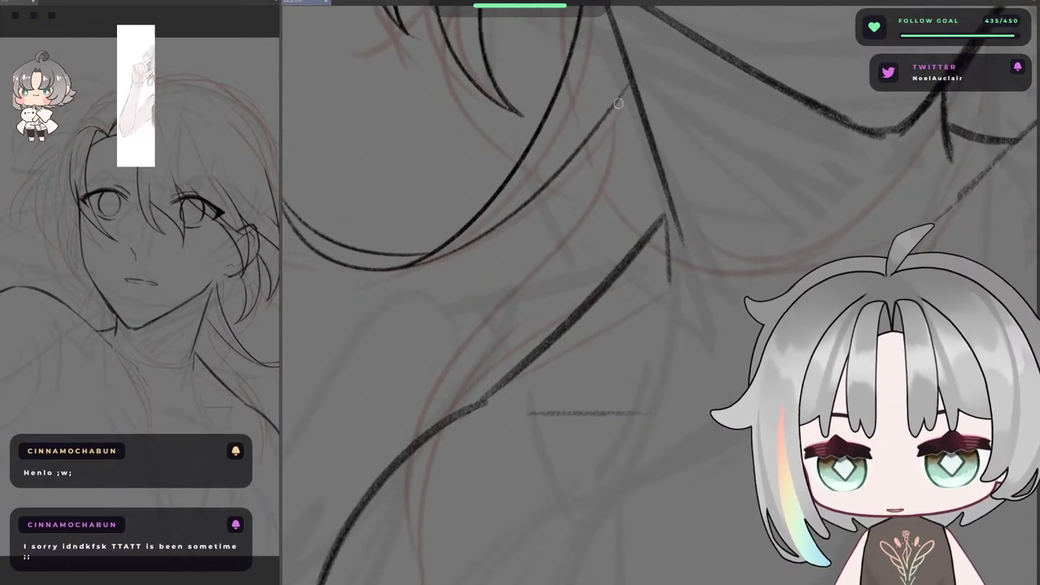
{"action": "left_click_drag", "start_coordinate": [616, 103], "coordinate": [563, 262]}
{"action": "left_click_drag", "start_coordinate": [616, 103], "coordinate": [487, 327]}
{"action": "left_click_drag", "start_coordinate": [587, 214], "coordinate": [562, 130]}
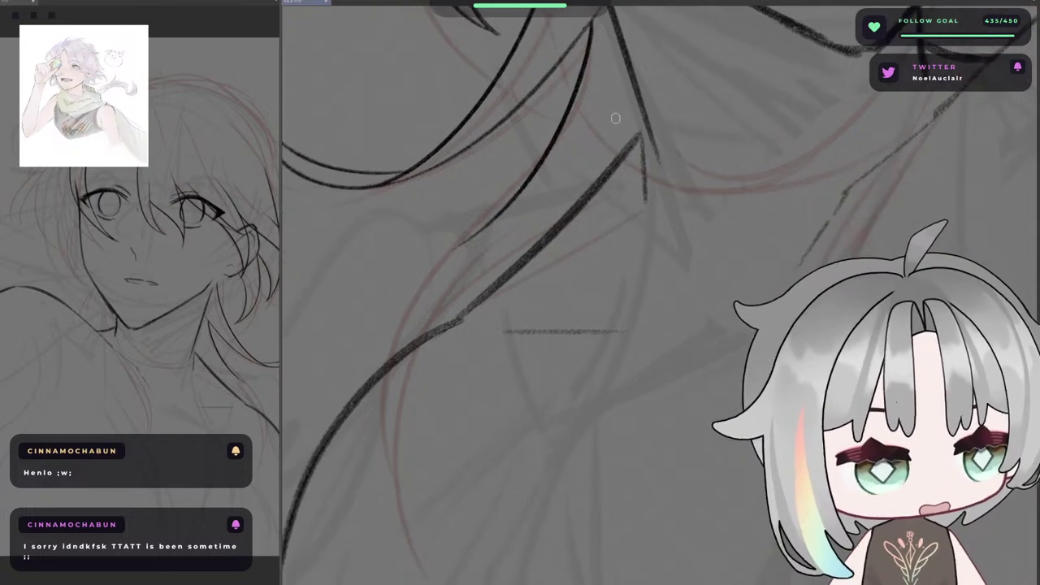
{"action": "key", "text": "ctrl+z"}
- Try to draw the new strand's edge curving from the long strand's root at the neck toward the collar area
{"action": "left_click_drag", "start_coordinate": [599, 177], "coordinate": [607, 226]}
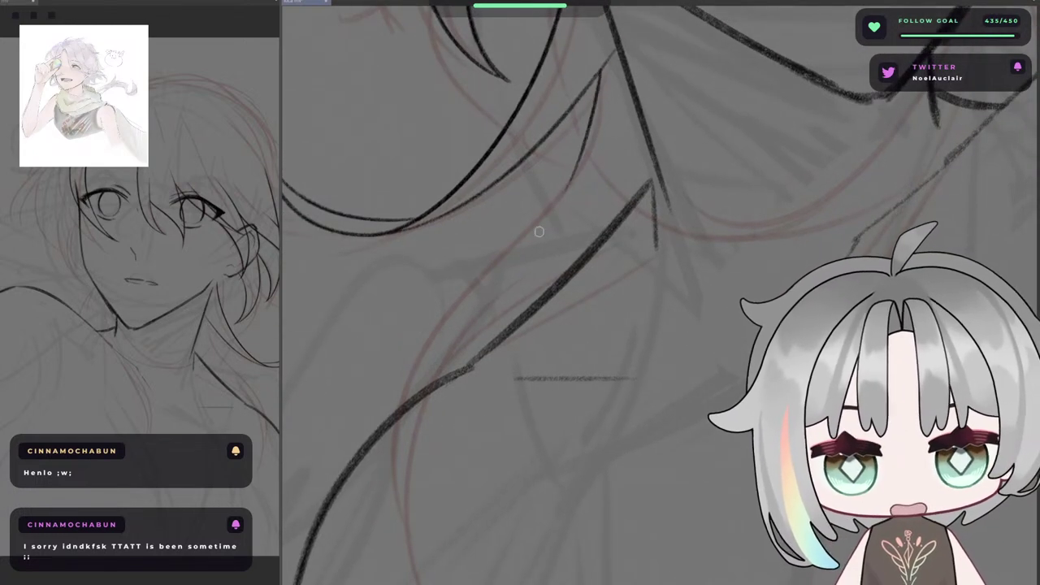
{"action": "left_click_drag", "start_coordinate": [608, 79], "coordinate": [543, 242]}
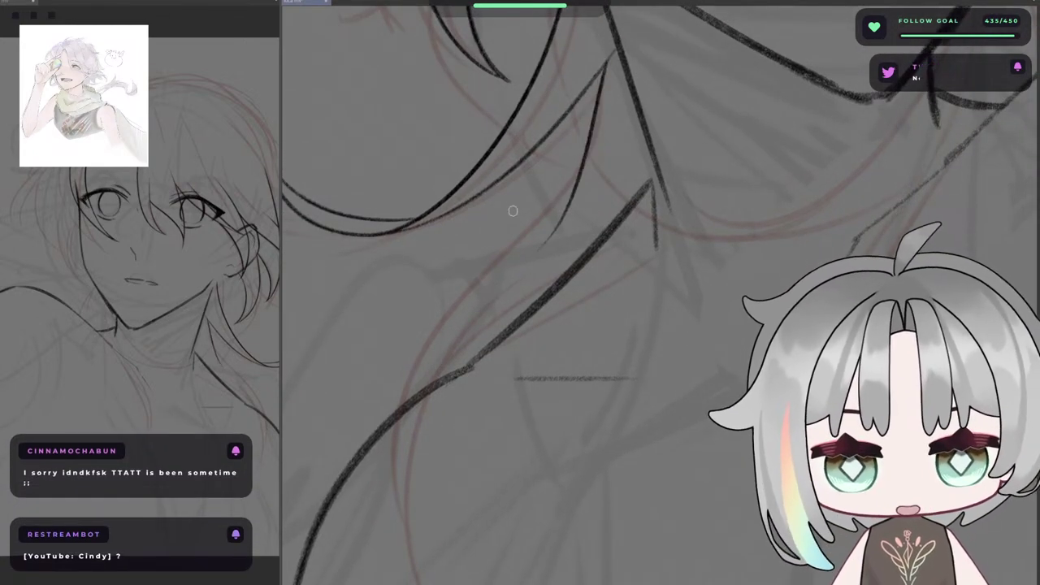
{"action": "left_click_drag", "start_coordinate": [583, 143], "coordinate": [556, 195]}
{"action": "key", "text": "ctrl+z"}
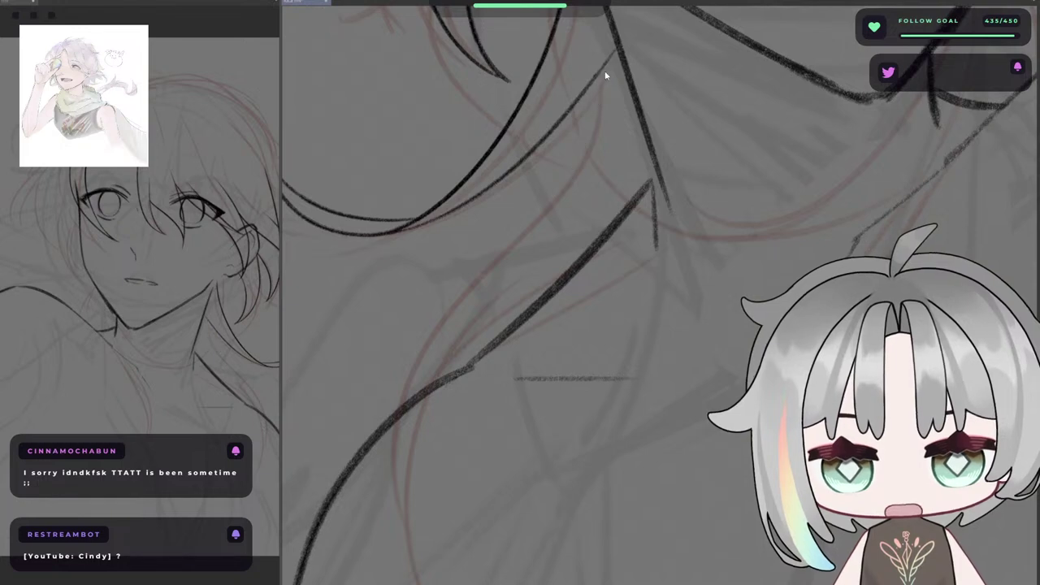
{"action": "left_click_drag", "start_coordinate": [605, 72], "coordinate": [568, 208]}
{"action": "key", "text": "ctrl+z"}
{"action": "key", "text": "ctrl+z"}
{"action": "mouse_move", "coordinate": [608, 64]}
{"action": "left_mouse_down"}
{"action": "mouse_move", "coordinate": [541, 226]}
{"action": "mouse_move", "coordinate": [528, 222]}
{"action": "left_mouse_up"}
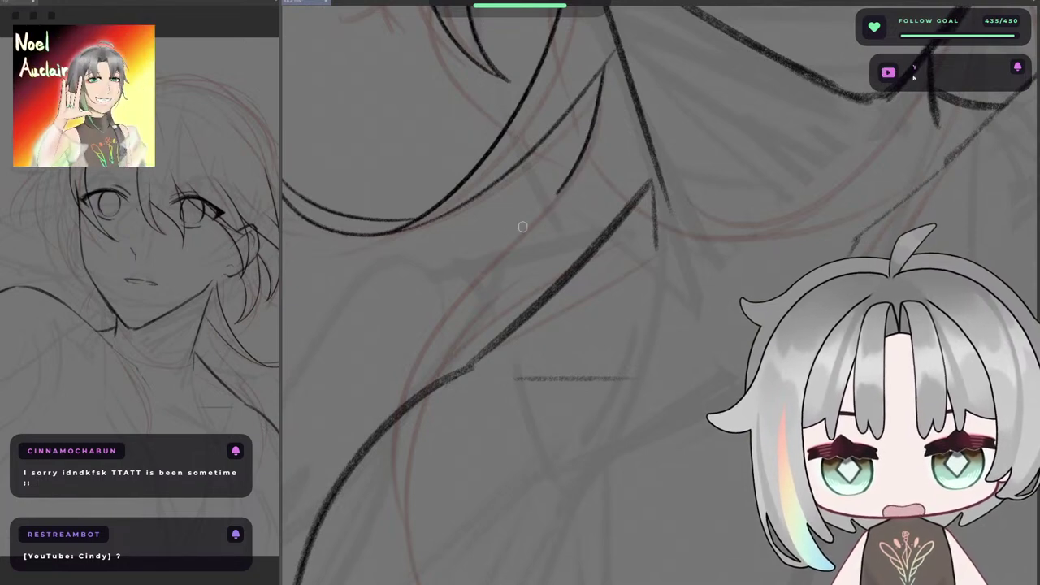
{"action": "key", "text": "ctrl+z"}
{"action": "left_click_drag", "start_coordinate": [608, 57], "coordinate": [503, 256]}
{"action": "key", "text": "ctrl+z"}
{"action": "left_click_drag", "start_coordinate": [602, 73], "coordinate": [545, 217]}
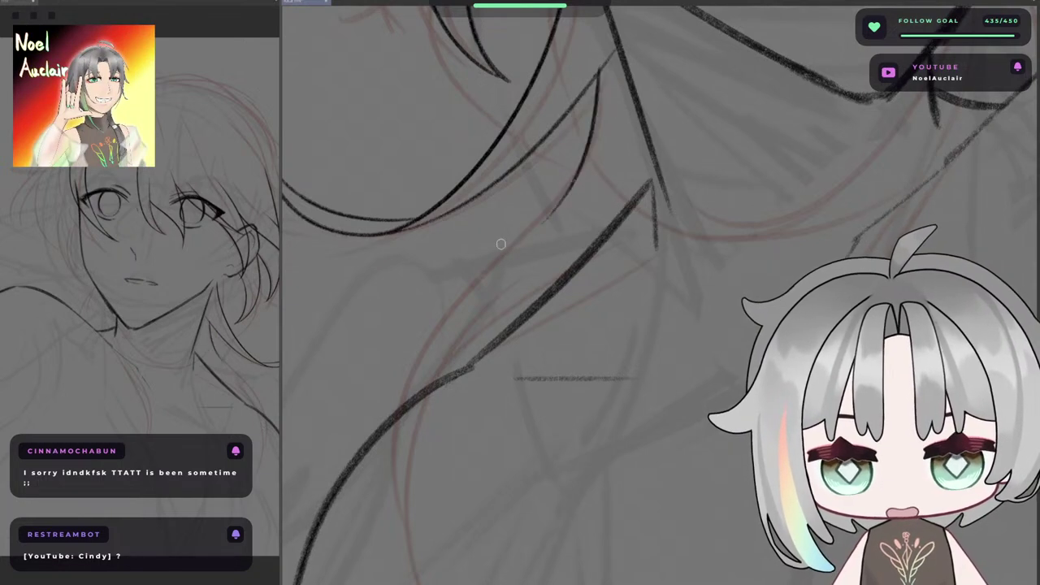
{"action": "key", "text": "ctrl+z"}
{"action": "left_click_drag", "start_coordinate": [602, 69], "coordinate": [519, 241]}
{"action": "key", "text": "ctrl+z"}
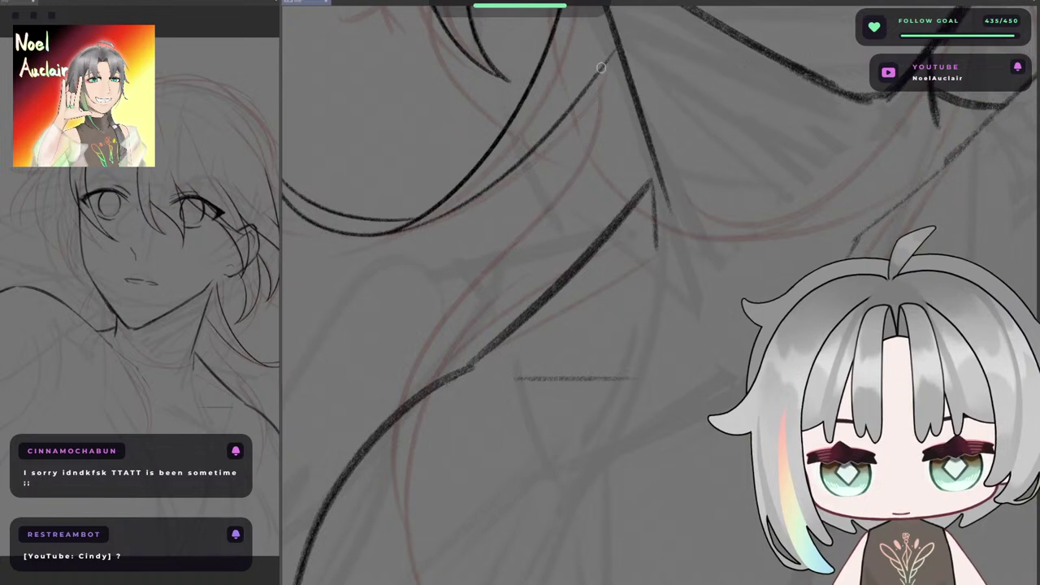
{"action": "key", "text": "ctrl+z"}
- Draw a long S-curved strand edge from the long strand's root at the neck down across the shoulder line
{"action": "mouse_move", "coordinate": [604, 65]}
{"action": "left_mouse_down"}
{"action": "mouse_move", "coordinate": [542, 220]}
{"action": "mouse_move", "coordinate": [601, 148]}
{"action": "left_mouse_up"}
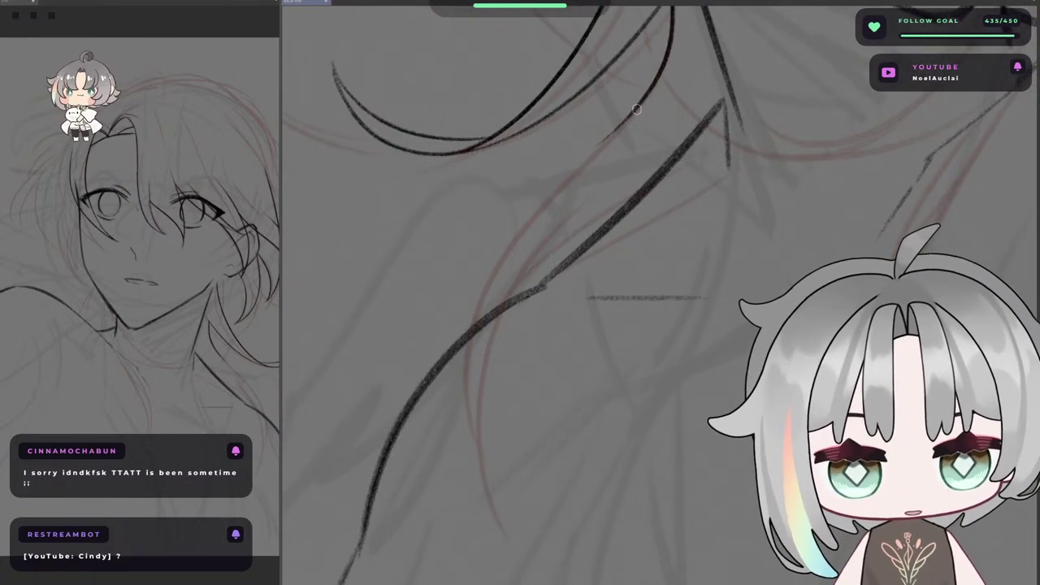
{"action": "key", "text": "ctrl+z"}
{"action": "mouse_move", "coordinate": [629, 117]}
{"action": "left_mouse_down"}
{"action": "mouse_move", "coordinate": [468, 294]}
{"action": "mouse_move", "coordinate": [476, 395]}
{"action": "mouse_move", "coordinate": [454, 418]}
{"action": "mouse_move", "coordinate": [575, 172]}
{"action": "mouse_move", "coordinate": [463, 443]}
{"action": "left_mouse_up"}
{"action": "key", "text": "ctrl+z"}
{"action": "key", "text": "ctrl+z"}
{"action": "mouse_move", "coordinate": [568, 385]}
{"action": "left_mouse_down"}
{"action": "mouse_move", "coordinate": [562, 460]}
{"action": "mouse_move", "coordinate": [672, 342]}
{"action": "mouse_move", "coordinate": [723, 327]}
{"action": "left_mouse_up"}
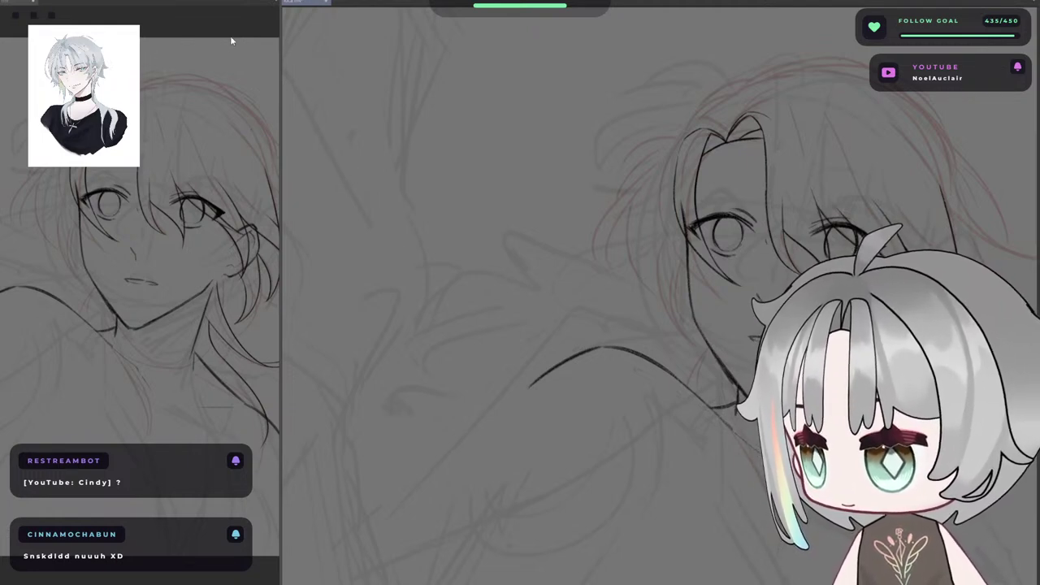
- Open the photo of the sketchbook drawing to view it, and close it again
{"action": "double_click", "coordinate": [180, 39]}
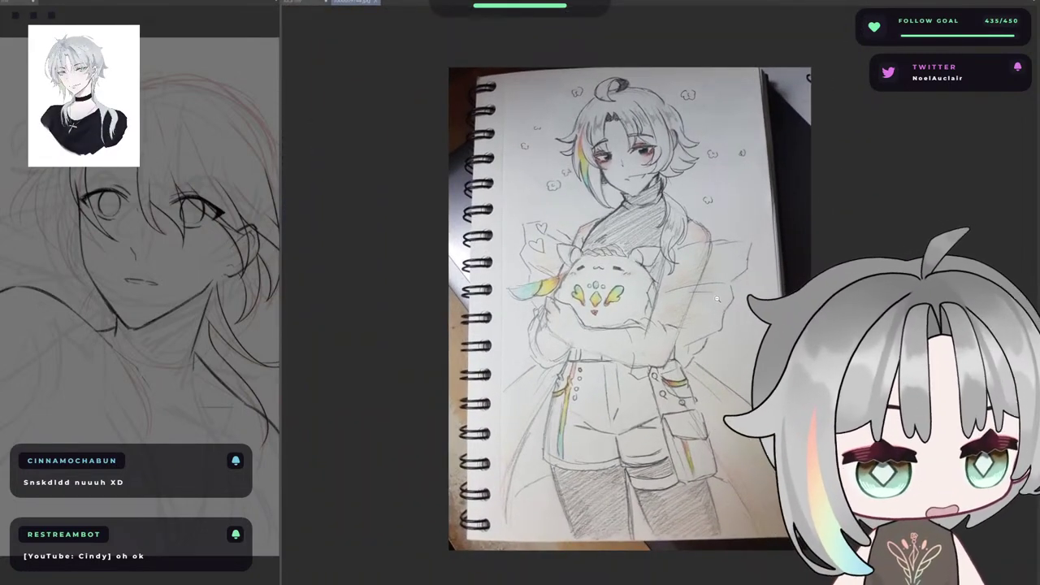
{"action": "key", "text": "ctrl+w"}
- Check the new S-curved strand edge against the face and neck in normal and mirrored views, zoomed in and out
{"action": "left_click_drag", "start_coordinate": [864, 358], "coordinate": [724, 335]}
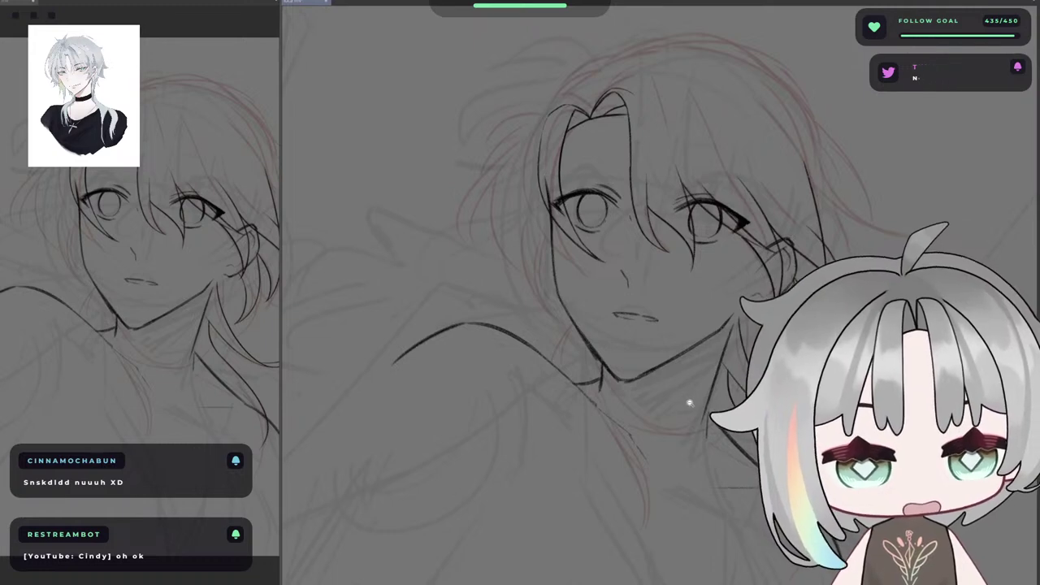
{"action": "scroll", "coordinate": [690, 403], "scroll_direction": "up", "scroll_amount": 3}
{"action": "left_click_drag", "start_coordinate": [690, 403], "coordinate": [620, 222]}
{"action": "key", "text": "h"}
{"action": "key", "text": "h"}
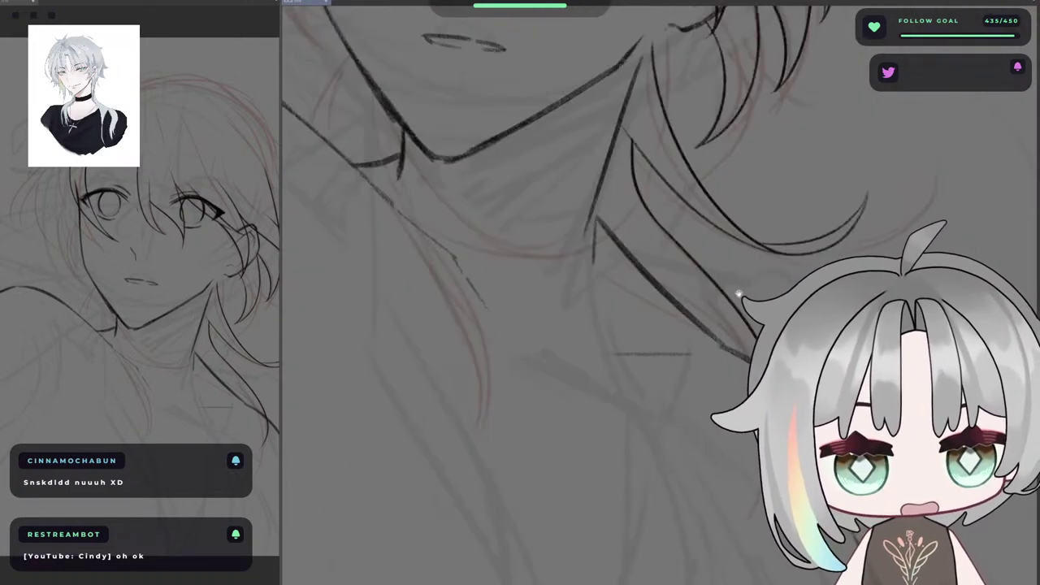
{"action": "key", "text": "h"}
{"action": "left_click_drag", "start_coordinate": [586, 134], "coordinate": [651, 103]}
{"action": "left_click_drag", "start_coordinate": [782, 108], "coordinate": [704, 151]}
{"action": "scroll", "coordinate": [674, 137], "scroll_direction": "up", "scroll_amount": 3}
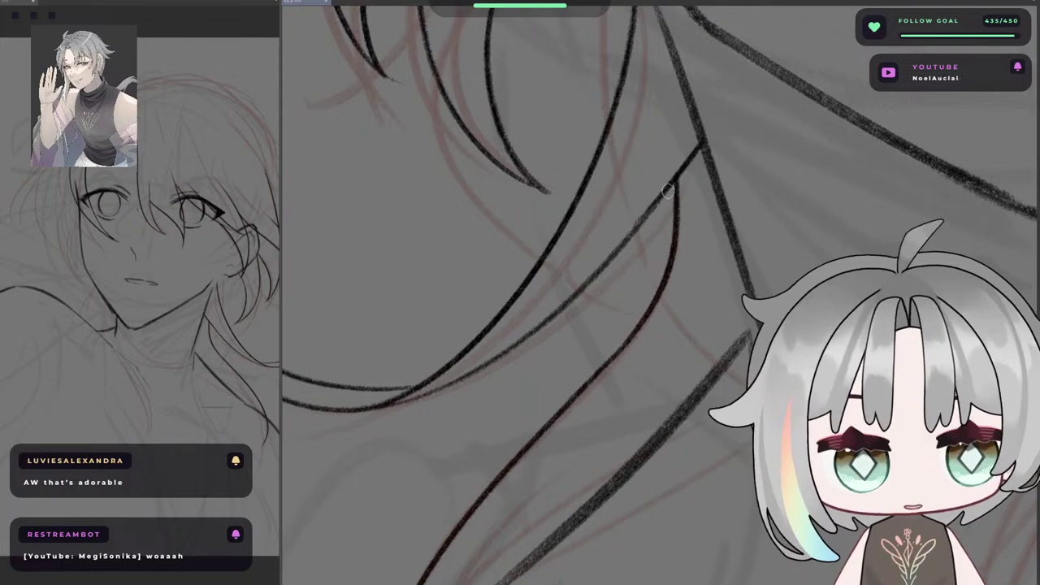
{"action": "left_click_drag", "start_coordinate": [669, 249], "coordinate": [545, 244]}
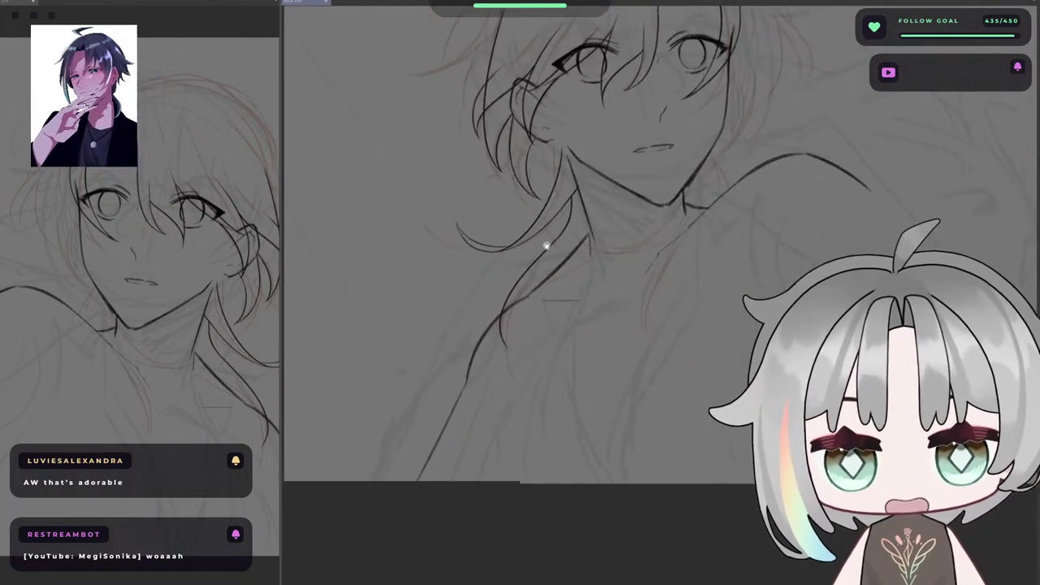
{"action": "key", "text": "h"}
{"action": "left_click_drag", "start_coordinate": [671, 195], "coordinate": [535, 243]}
{"action": "scroll", "coordinate": [700, 219], "scroll_direction": "up", "scroll_amount": 10}
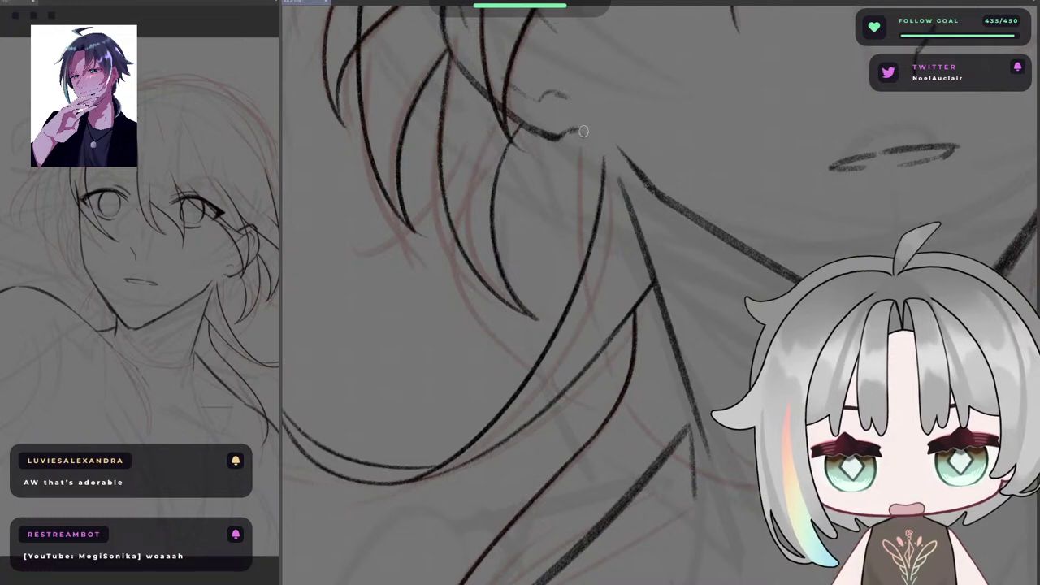
- Try to draw a strand edge from the earlobe down across the long strand toward the neck in a rotated view
{"action": "left_click_drag", "start_coordinate": [579, 132], "coordinate": [581, 262]}
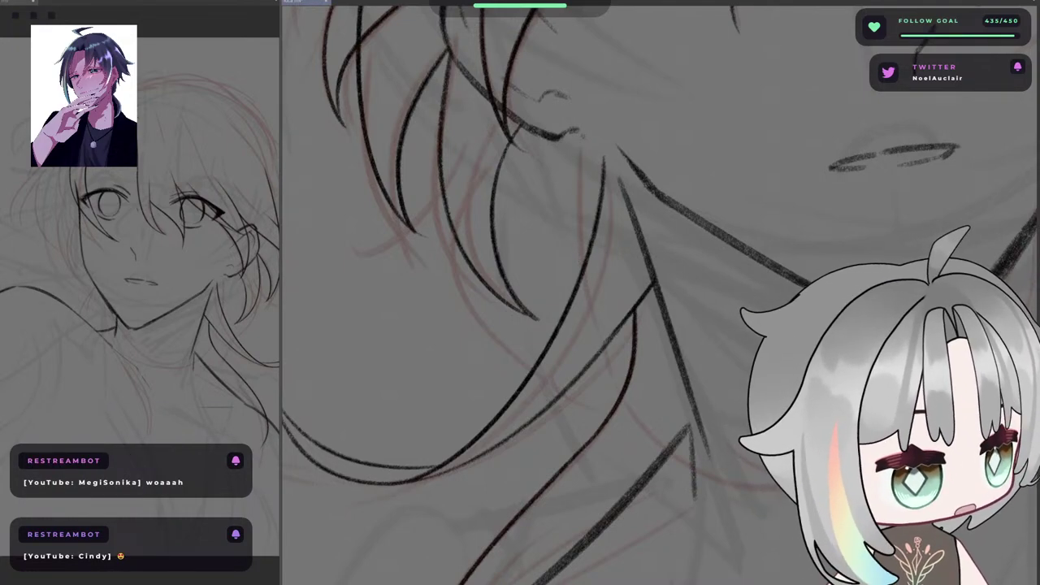
{"action": "mouse_move", "coordinate": [627, 221]}
{"action": "left_mouse_down"}
{"action": "mouse_move", "coordinate": [761, 163]}
{"action": "mouse_move", "coordinate": [545, 338]}
{"action": "left_mouse_up"}
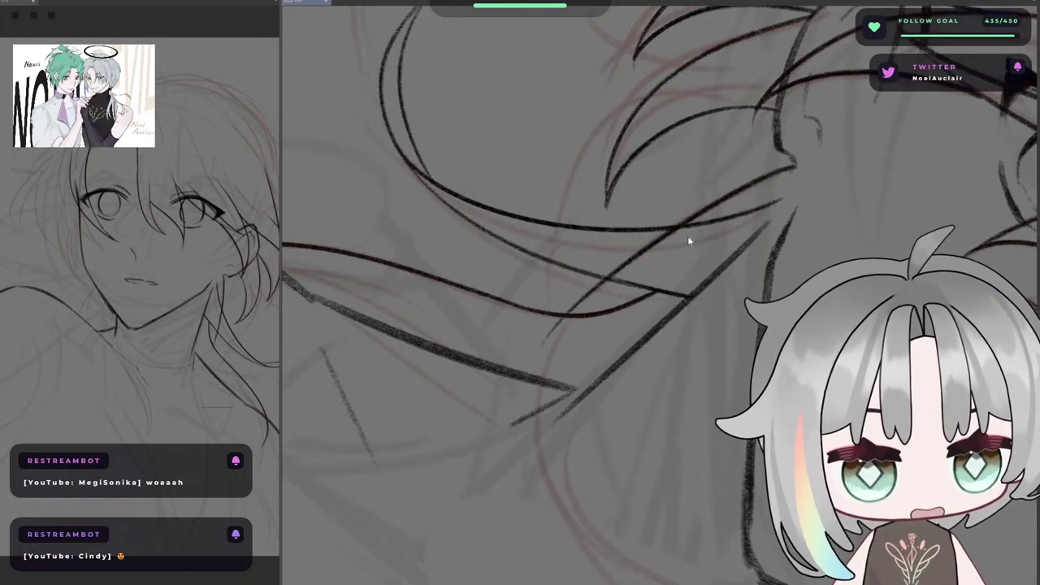
{"action": "key", "text": "ctrl+z"}
{"action": "key", "text": "ctrl+z"}
{"action": "left_click_drag", "start_coordinate": [790, 166], "coordinate": [534, 375]}
{"action": "key", "text": "ctrl+z"}
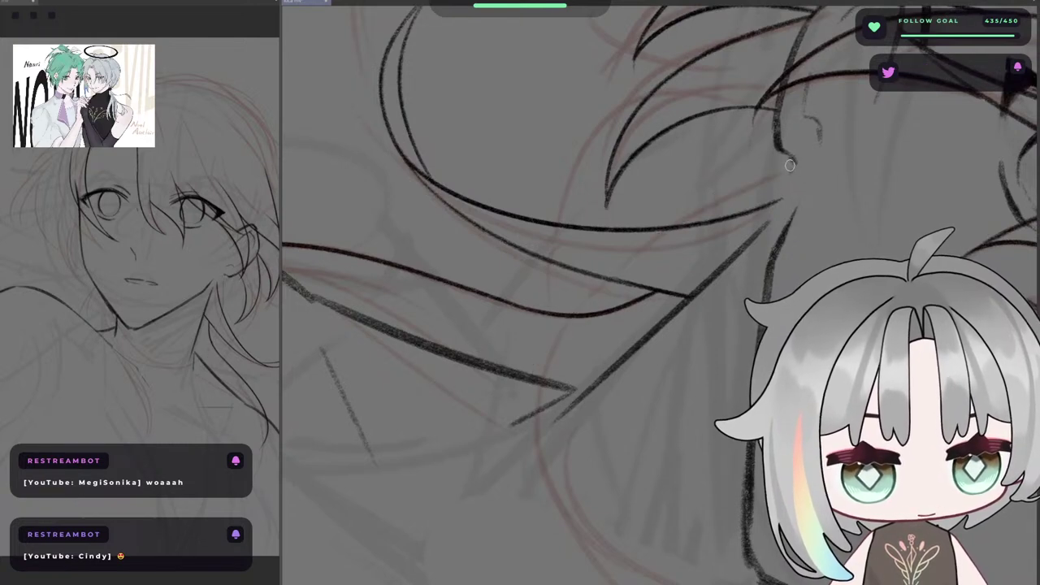
- Draw the strand edge curving from the earlobe, crossing behind the long strands, down to the base of the neck
{"action": "left_click_drag", "start_coordinate": [792, 163], "coordinate": [540, 399]}
{"action": "key", "text": "ctrl+z"}
{"action": "mouse_move", "coordinate": [795, 164]}
{"action": "left_mouse_down"}
{"action": "mouse_move", "coordinate": [544, 383]}
{"action": "mouse_move", "coordinate": [671, 231]}
{"action": "mouse_move", "coordinate": [565, 376]}
{"action": "mouse_move", "coordinate": [560, 308]}
{"action": "mouse_move", "coordinate": [530, 372]}
{"action": "left_mouse_up"}
{"action": "key", "text": "ctrl+z"}
{"action": "key", "text": "ctrl+z"}
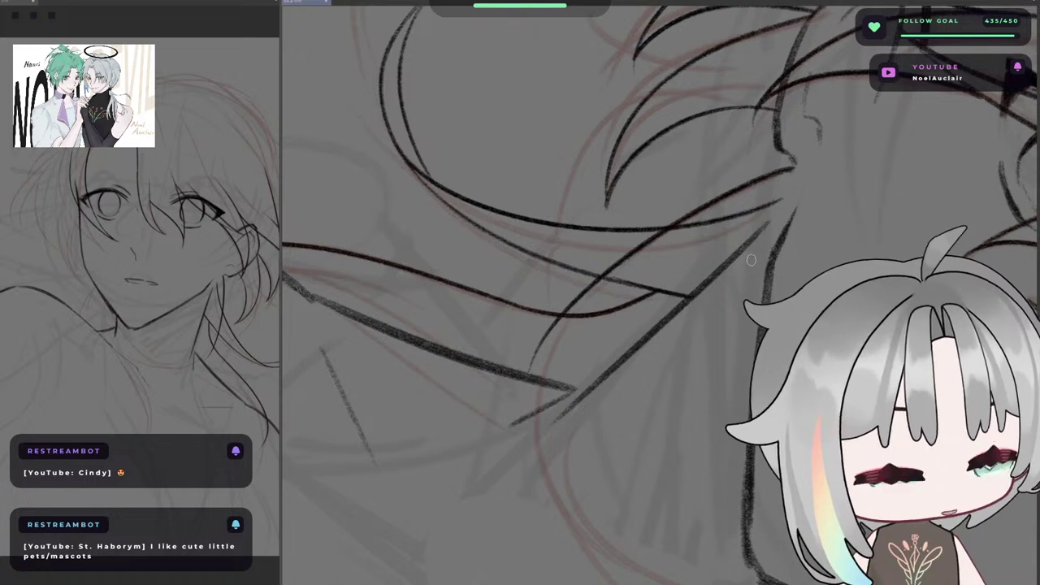
{"action": "key", "text": "ctrl+at"}
{"action": "key", "text": "ctrl+z"}
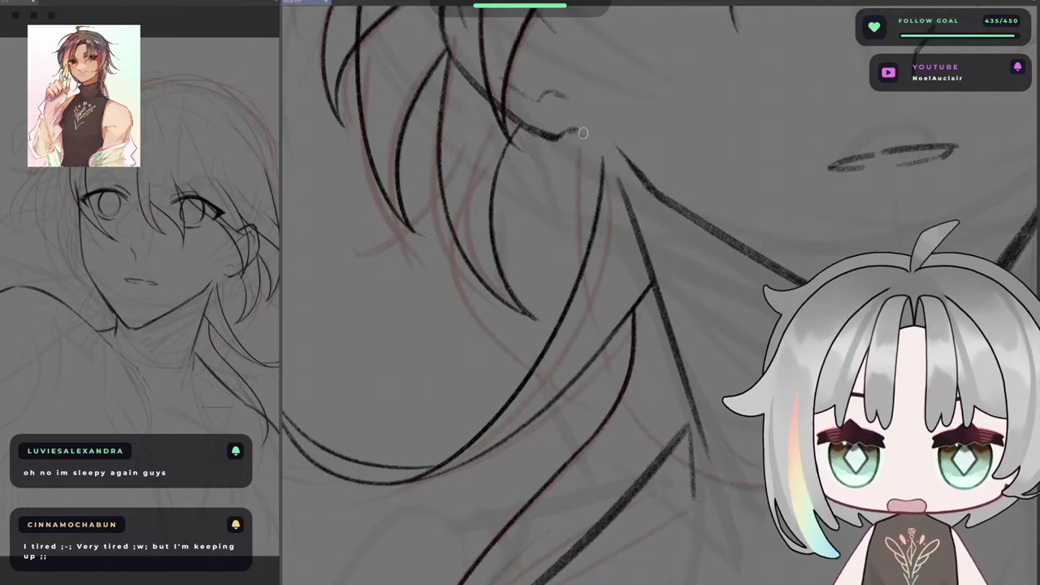
{"action": "left_click_drag", "start_coordinate": [672, 278], "coordinate": [582, 220]}
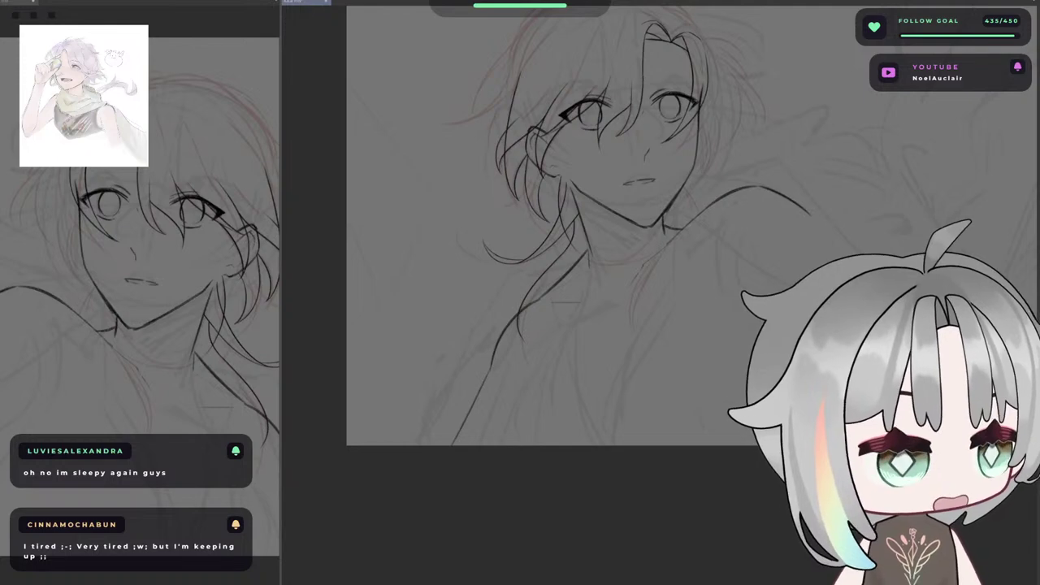
- Check the whole figure's line art zoomed out, comparing the mirrored and normal views
{"action": "left_click_drag", "start_coordinate": [734, 187], "coordinate": [744, 241]}
{"action": "key", "text": "h"}
{"action": "left_click_drag", "start_coordinate": [641, 280], "coordinate": [548, 166]}
{"action": "left_click_drag", "start_coordinate": [651, 205], "coordinate": [650, 263]}
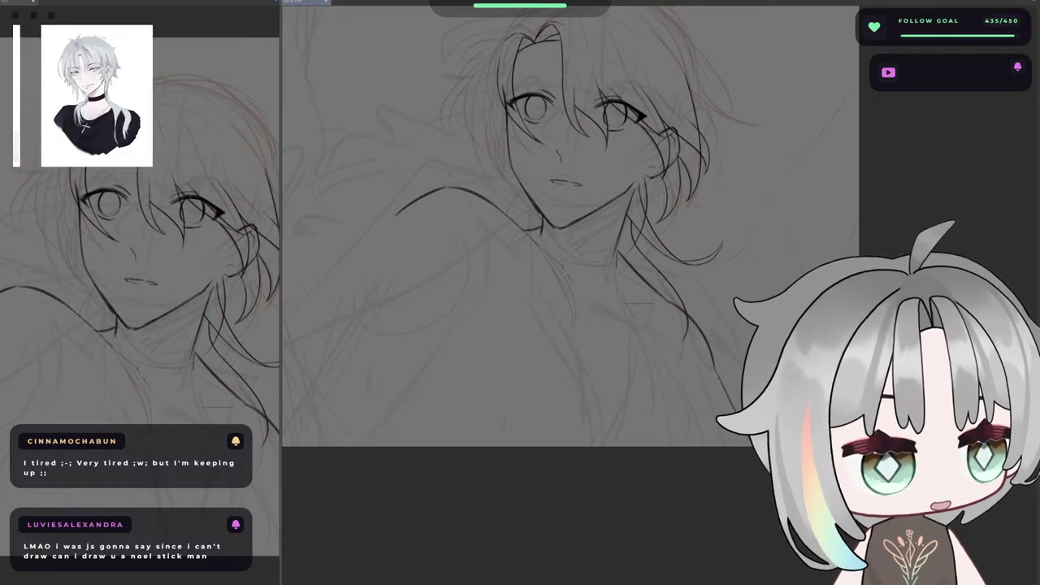
{"action": "left_click_drag", "start_coordinate": [440, 255], "coordinate": [423, 239]}
{"action": "left_click_drag", "start_coordinate": [558, 261], "coordinate": [626, 352]}
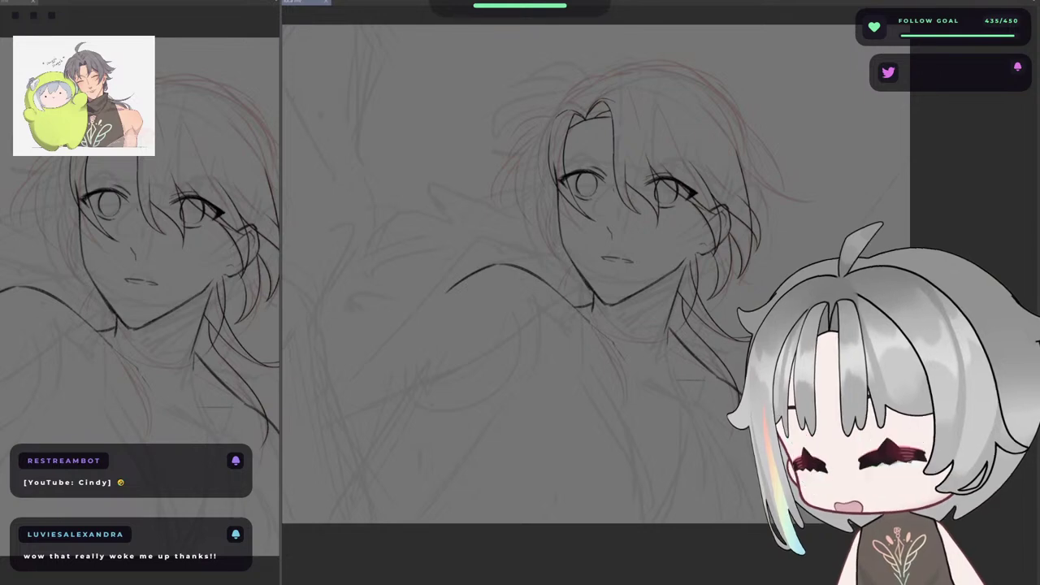
- Open the mascot image, handwrite "eclair" in red across its belly, and close the image
{"action": "double_click", "coordinate": [441, 157]}
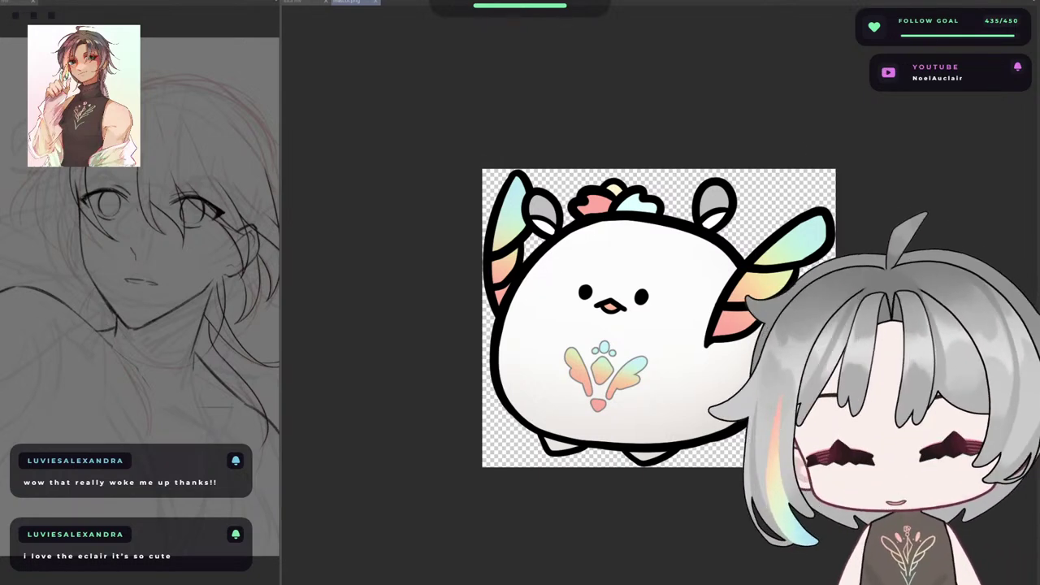
{"action": "mouse_move", "coordinate": [511, 406]}
{"action": "left_mouse_down"}
{"action": "mouse_move", "coordinate": [512, 393]}
{"action": "mouse_move", "coordinate": [546, 420]}
{"action": "left_mouse_up"}
{"action": "mouse_move", "coordinate": [578, 385]}
{"action": "left_mouse_down"}
{"action": "mouse_move", "coordinate": [579, 408]}
{"action": "mouse_move", "coordinate": [583, 392]}
{"action": "left_mouse_up"}
{"action": "left_click_drag", "start_coordinate": [595, 351], "coordinate": [596, 420]}
{"action": "mouse_move", "coordinate": [638, 382]}
{"action": "left_mouse_down"}
{"action": "mouse_move", "coordinate": [649, 421]}
{"action": "mouse_move", "coordinate": [674, 420]}
{"action": "left_mouse_up"}
{"action": "left_click", "coordinate": [668, 379]}
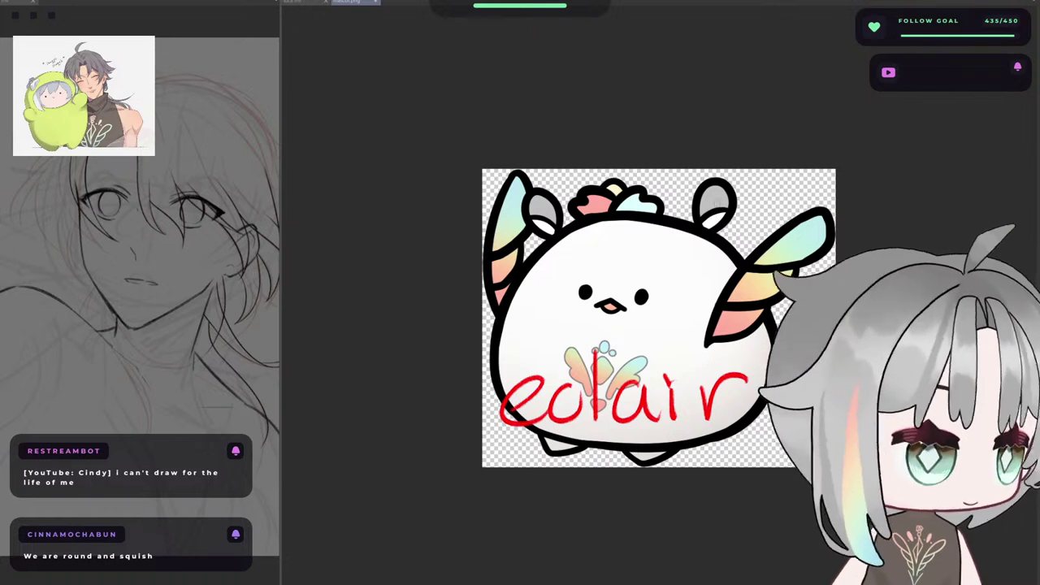
{"action": "left_click", "coordinate": [537, 217]}
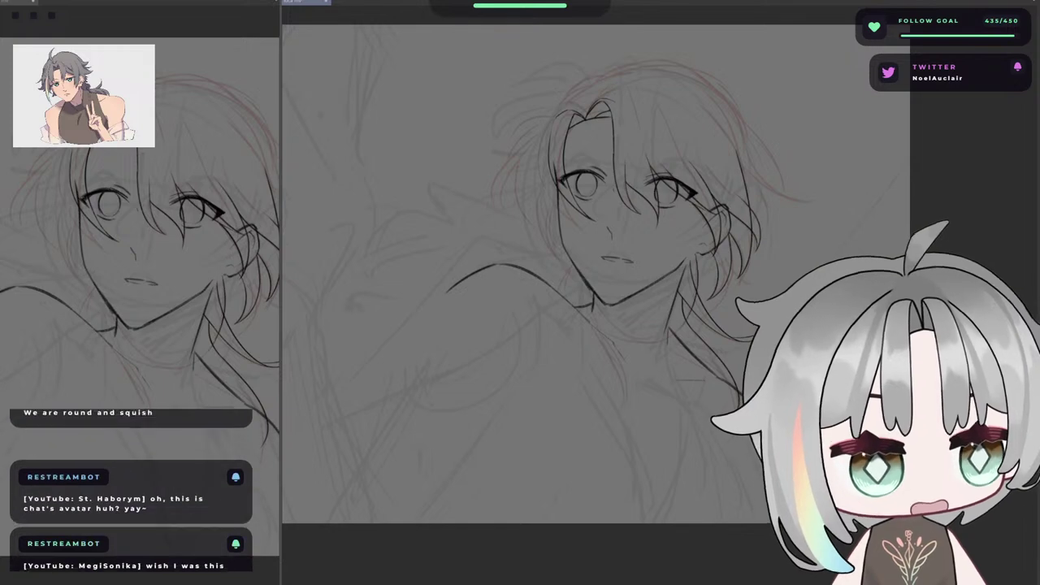
- Erase the parts of the earlobe strand's edge that overlap the long strands, leaving a short segment between them
{"action": "key", "text": "h"}
{"action": "left_click", "coordinate": [679, 299]}
{"action": "left_click", "coordinate": [677, 299]}
{"action": "left_click", "coordinate": [677, 298]}
{"action": "left_click_drag", "start_coordinate": [592, 294], "coordinate": [513, 265]}
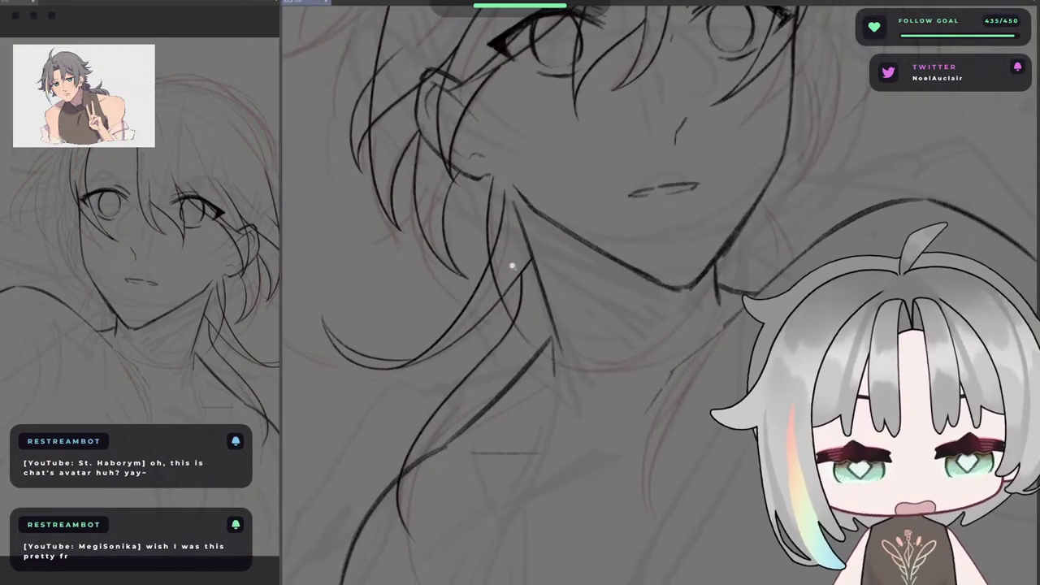
{"action": "left_click", "coordinate": [499, 269]}
{"action": "left_click", "coordinate": [496, 272]}
{"action": "left_click", "coordinate": [497, 268]}
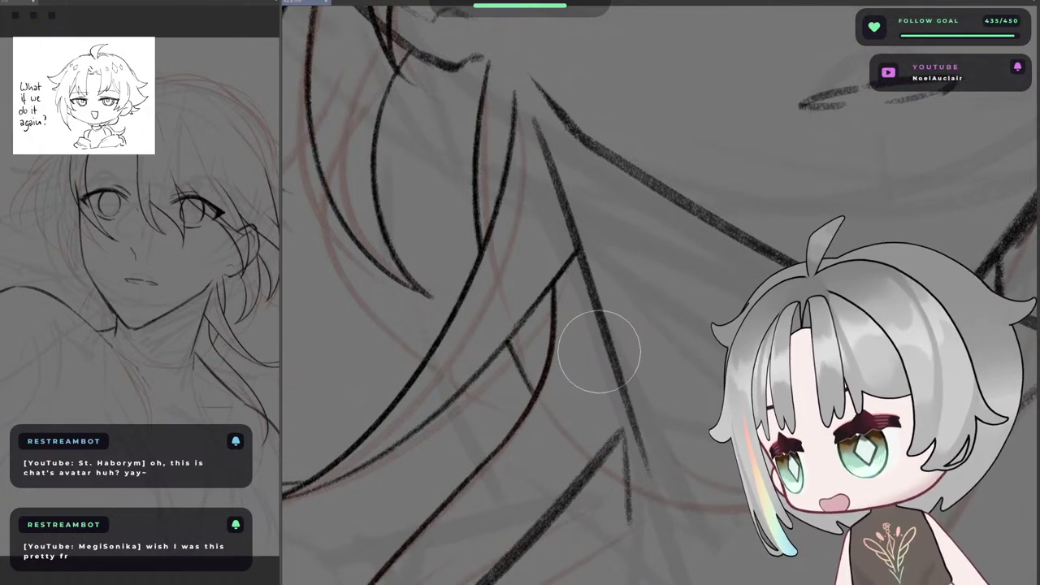
- Check the cleaned-up hair strands, jaw and neck in mirrored and normal views
{"action": "mouse_move", "coordinate": [616, 339]}
{"action": "left_mouse_down"}
{"action": "mouse_move", "coordinate": [585, 348]}
{"action": "mouse_move", "coordinate": [581, 299]}
{"action": "left_mouse_up"}
{"action": "key", "text": "h"}
{"action": "left_click_drag", "start_coordinate": [659, 299], "coordinate": [603, 224]}
{"action": "key", "text": "h"}
{"action": "left_click_drag", "start_coordinate": [480, 154], "coordinate": [572, 135]}
{"action": "key", "text": "h"}
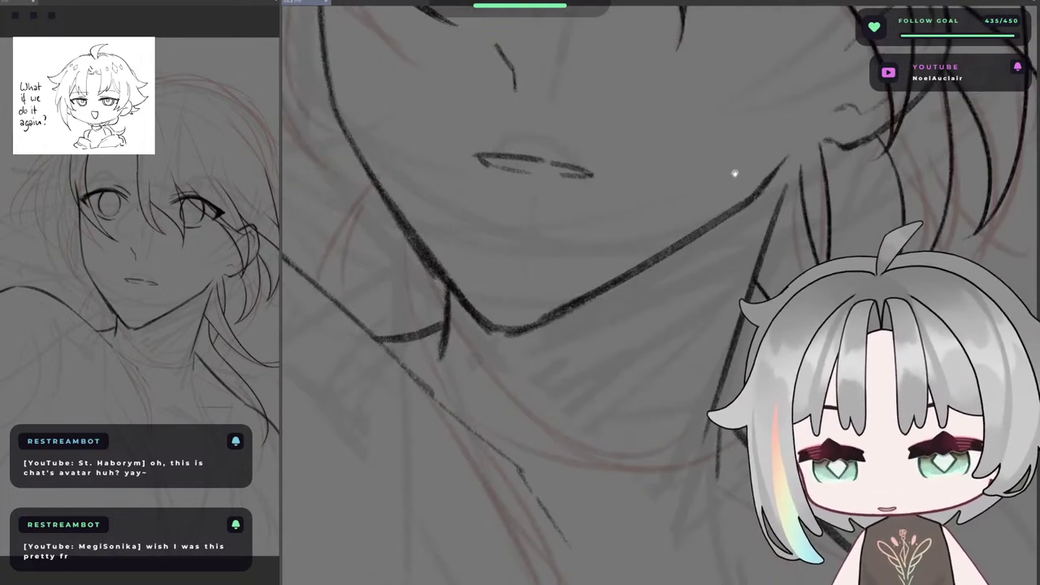
{"action": "left_click_drag", "start_coordinate": [736, 173], "coordinate": [608, 206]}
{"action": "left_click_drag", "start_coordinate": [768, 385], "coordinate": [605, 365]}
{"action": "left_click_drag", "start_coordinate": [606, 366], "coordinate": [707, 242]}
{"action": "left_click_drag", "start_coordinate": [564, 261], "coordinate": [431, 260]}
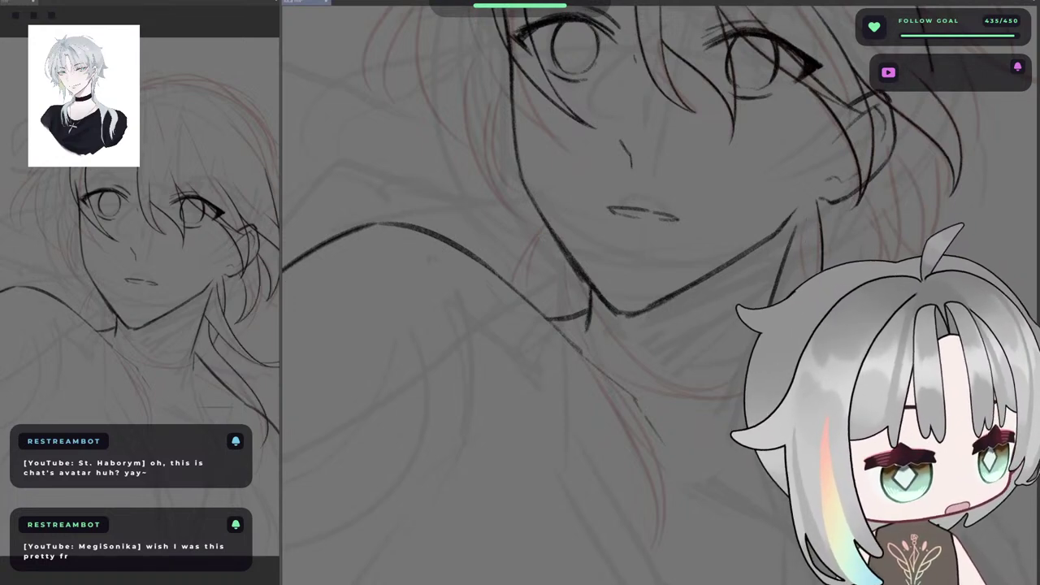
- Try to draw a strand edge from the far side of the jaw down over the neck toward the chest
{"action": "mouse_move", "coordinate": [718, 376]}
{"action": "left_mouse_down"}
{"action": "mouse_move", "coordinate": [564, 219]}
{"action": "mouse_move", "coordinate": [576, 271]}
{"action": "mouse_move", "coordinate": [669, 228]}
{"action": "mouse_move", "coordinate": [688, 200]}
{"action": "mouse_move", "coordinate": [674, 225]}
{"action": "mouse_move", "coordinate": [675, 145]}
{"action": "mouse_move", "coordinate": [677, 234]}
{"action": "left_mouse_up"}
{"action": "key", "text": "ctrl+z"}
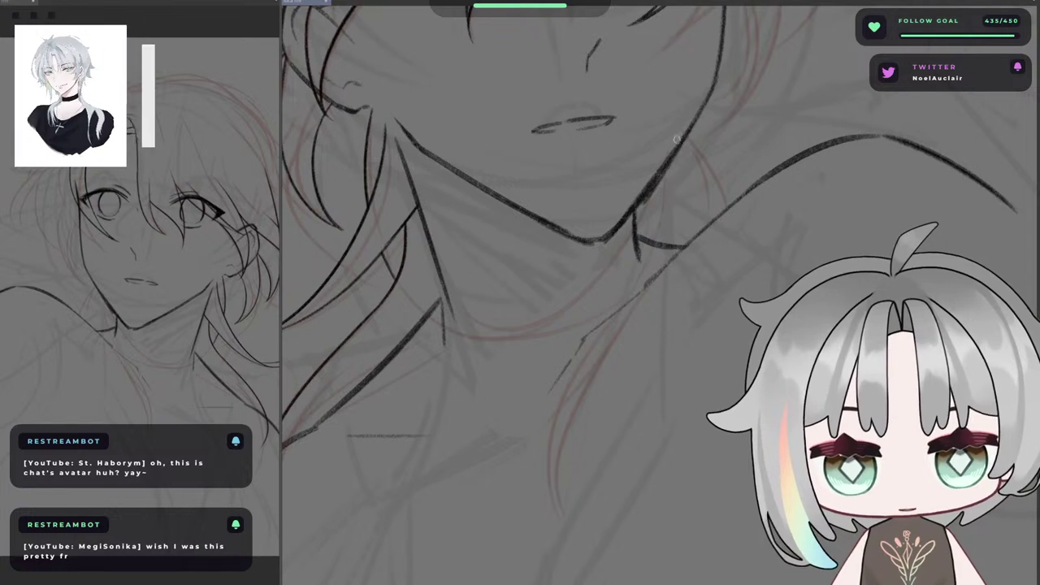
{"action": "key", "text": "ctrl+z"}
{"action": "mouse_move", "coordinate": [685, 141]}
{"action": "left_mouse_down"}
{"action": "mouse_move", "coordinate": [687, 245]}
{"action": "mouse_move", "coordinate": [694, 185]}
{"action": "mouse_move", "coordinate": [677, 232]}
{"action": "left_mouse_up"}
{"action": "key", "text": "ctrl+z"}
{"action": "key", "text": "ctrl+z"}
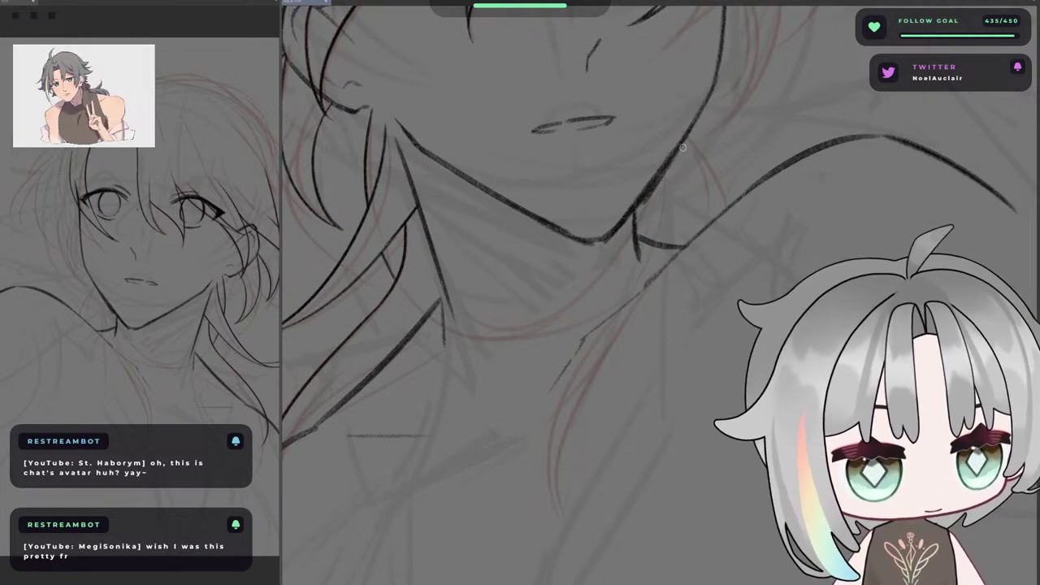
{"action": "mouse_move", "coordinate": [683, 142]}
{"action": "left_mouse_down"}
{"action": "mouse_move", "coordinate": [533, 396]}
{"action": "mouse_move", "coordinate": [532, 454]}
{"action": "mouse_move", "coordinate": [680, 199]}
{"action": "mouse_move", "coordinate": [556, 466]}
{"action": "mouse_move", "coordinate": [534, 416]}
{"action": "mouse_move", "coordinate": [527, 480]}
{"action": "left_mouse_up"}
{"action": "key", "text": "ctrl+z"}
{"action": "key", "text": "ctrl+z"}
{"action": "key", "text": "ctrl+z"}
{"action": "key", "text": "ctrl+z"}
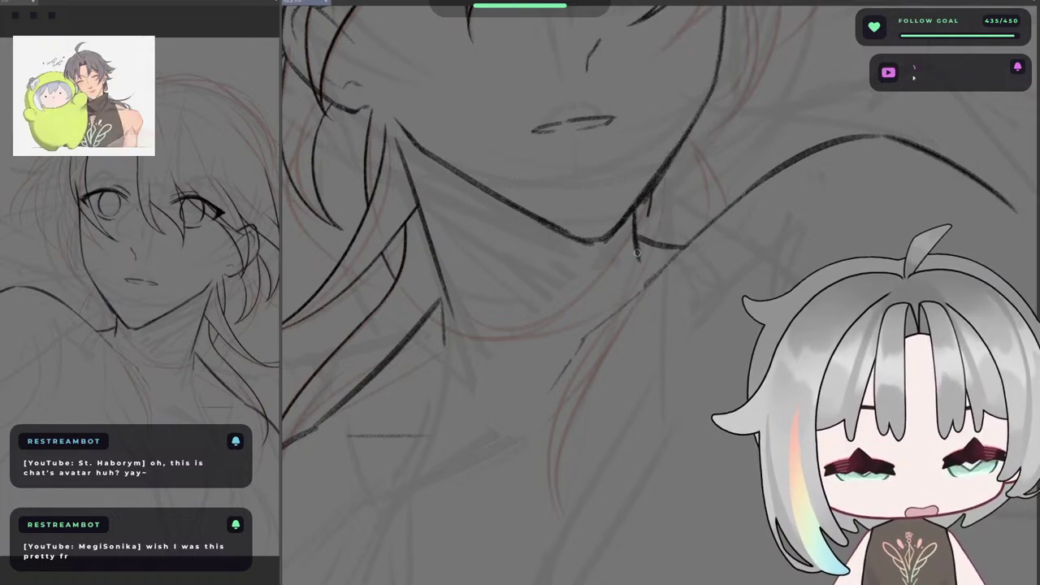
- Rotate the canvas and draw a curved line from beneath the far jaw around the neck base to the opposite neck line
{"action": "key", "text": "m"}
{"action": "left_click_drag", "start_coordinate": [741, 260], "coordinate": [599, 258]}
{"action": "mouse_move", "coordinate": [600, 214]}
{"action": "left_mouse_down"}
{"action": "mouse_move", "coordinate": [606, 225]}
{"action": "mouse_move", "coordinate": [632, 158]}
{"action": "mouse_move", "coordinate": [639, 234]}
{"action": "left_mouse_up"}
{"action": "left_click_drag", "start_coordinate": [583, 191], "coordinate": [598, 190]}
{"action": "key", "text": "ctrl+z"}
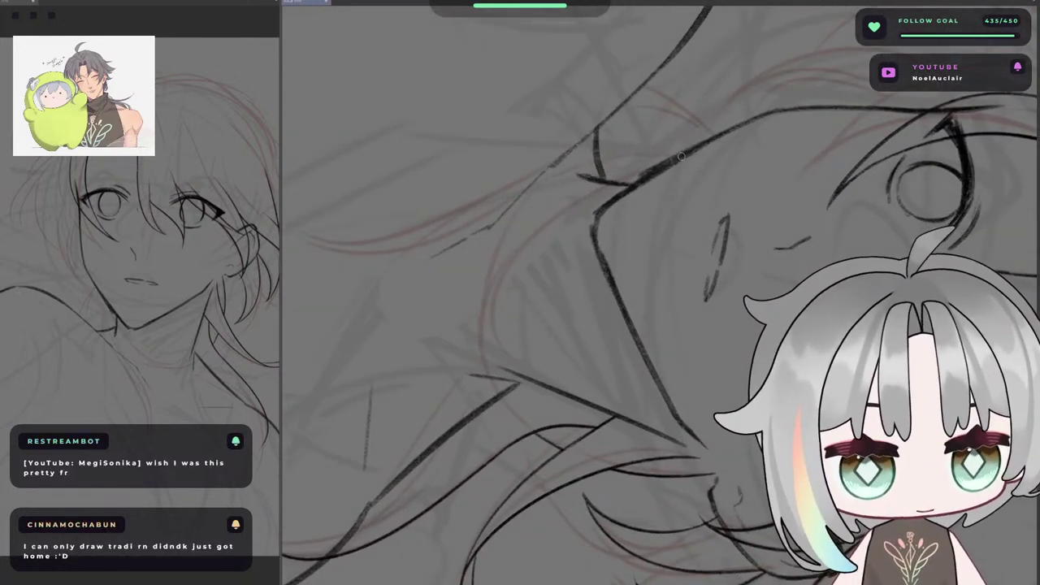
{"action": "left_click_drag", "start_coordinate": [683, 156], "coordinate": [444, 328]}
{"action": "key", "text": "ctrl+z"}
{"action": "left_click_drag", "start_coordinate": [661, 164], "coordinate": [418, 401]}
{"action": "key", "text": "ctrl+z"}
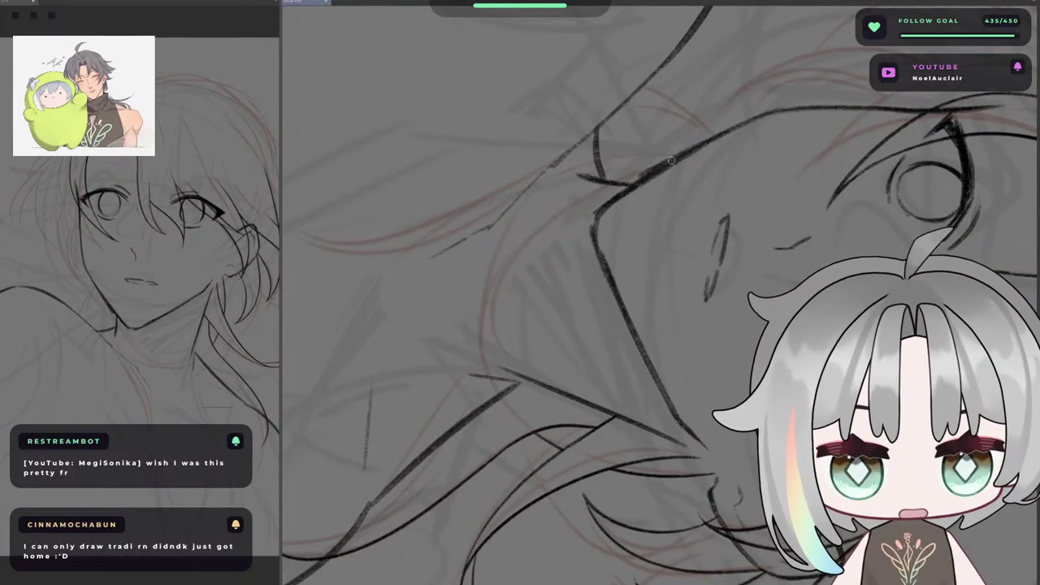
{"action": "key", "text": "ctrl+z"}
{"action": "left_click_drag", "start_coordinate": [668, 163], "coordinate": [458, 372]}
{"action": "key", "text": "ctrl+z"}
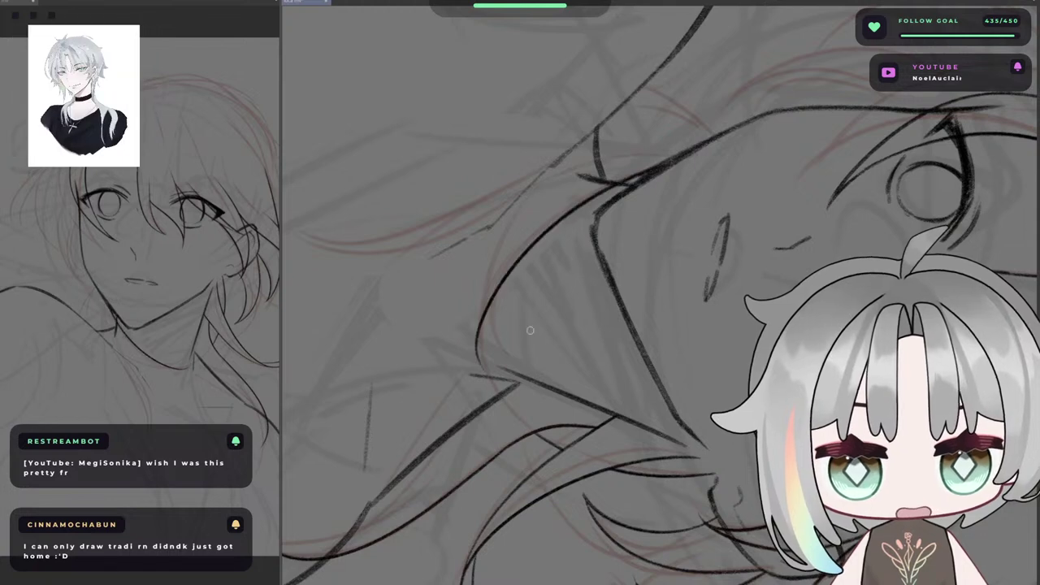
- Redraw the curved strand edge from beneath the far jaw around the neck base to the opposite neck line
{"action": "key", "text": "ctrl+z"}
{"action": "left_click_drag", "start_coordinate": [642, 181], "coordinate": [455, 366]}
{"action": "key", "text": "ctrl+z"}
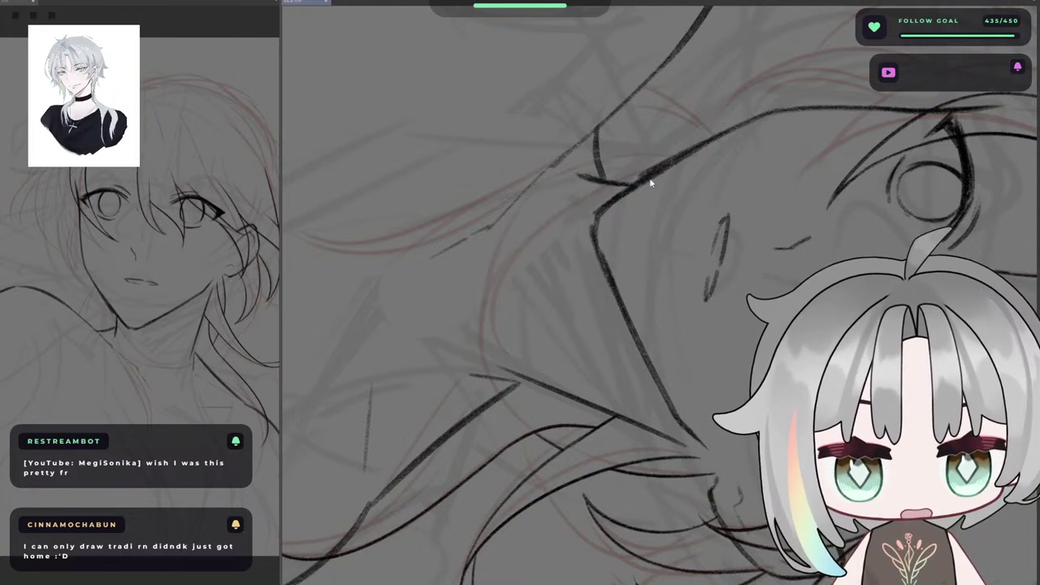
{"action": "mouse_move", "coordinate": [663, 167]}
{"action": "left_mouse_down"}
{"action": "mouse_move", "coordinate": [487, 338]}
{"action": "mouse_move", "coordinate": [493, 267]}
{"action": "left_mouse_up"}
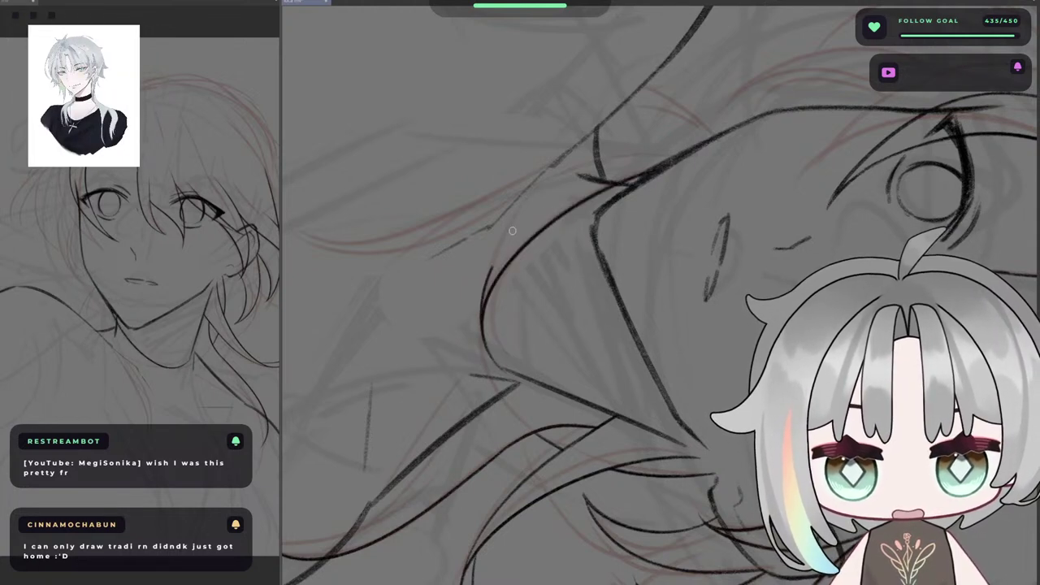
- Draw the lower part of the neck strand's outer edge, curving from the neck base back toward the far jaw
{"action": "key", "text": "ctrl+z"}
{"action": "mouse_move", "coordinate": [487, 342]}
{"action": "left_mouse_down"}
{"action": "mouse_move", "coordinate": [559, 187]}
{"action": "mouse_move", "coordinate": [489, 268]}
{"action": "left_mouse_up"}
{"action": "key", "text": "ctrl+z"}
{"action": "mouse_move", "coordinate": [507, 227]}
{"action": "left_mouse_down"}
{"action": "mouse_move", "coordinate": [559, 176]}
{"action": "mouse_move", "coordinate": [609, 156]}
{"action": "mouse_move", "coordinate": [592, 150]}
{"action": "left_mouse_up"}
{"action": "key", "text": "ctrl+z"}
{"action": "key", "text": "ctrl+z"}
{"action": "mouse_move", "coordinate": [537, 201]}
{"action": "left_mouse_down"}
{"action": "mouse_move", "coordinate": [630, 154]}
{"action": "mouse_move", "coordinate": [755, 139]}
{"action": "left_mouse_up"}
{"action": "key", "text": "ctrl+z"}
{"action": "left_click_drag", "start_coordinate": [525, 213], "coordinate": [718, 152]}
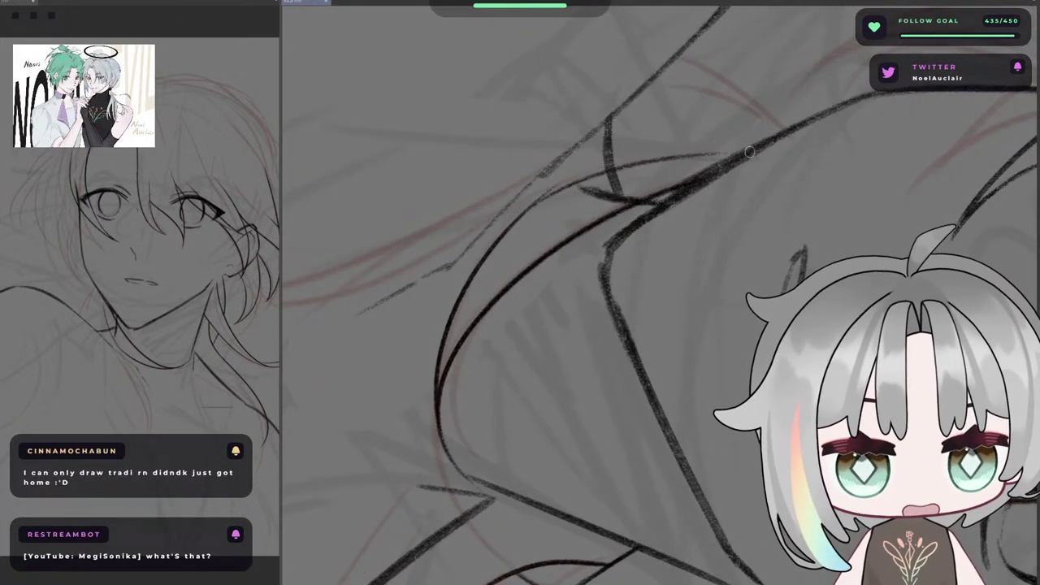
- Redo the upper part of the neck strand's outer edge on a rotated canvas so it meets the far jaw
{"action": "key", "text": "ctrl+z"}
{"action": "key", "text": "ctrl+z"}
{"action": "mouse_move", "coordinate": [520, 218]}
{"action": "left_mouse_down"}
{"action": "mouse_move", "coordinate": [718, 160]}
{"action": "mouse_move", "coordinate": [719, 151]}
{"action": "left_mouse_up"}
{"action": "key", "text": "ctrl+z"}
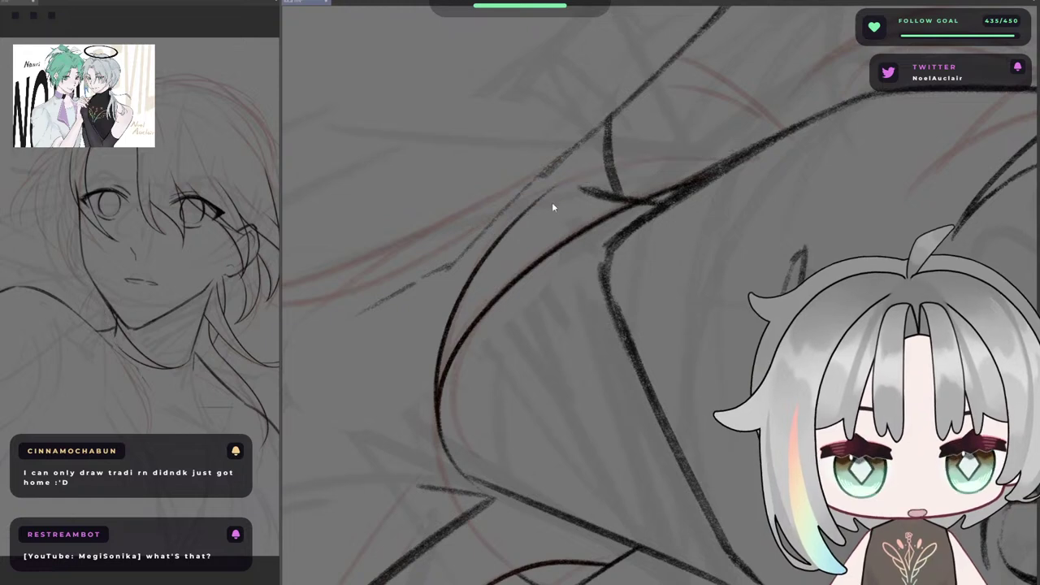
{"action": "left_click_drag", "start_coordinate": [553, 208], "coordinate": [569, 263]}
{"action": "left_click_drag", "start_coordinate": [587, 228], "coordinate": [562, 260]}
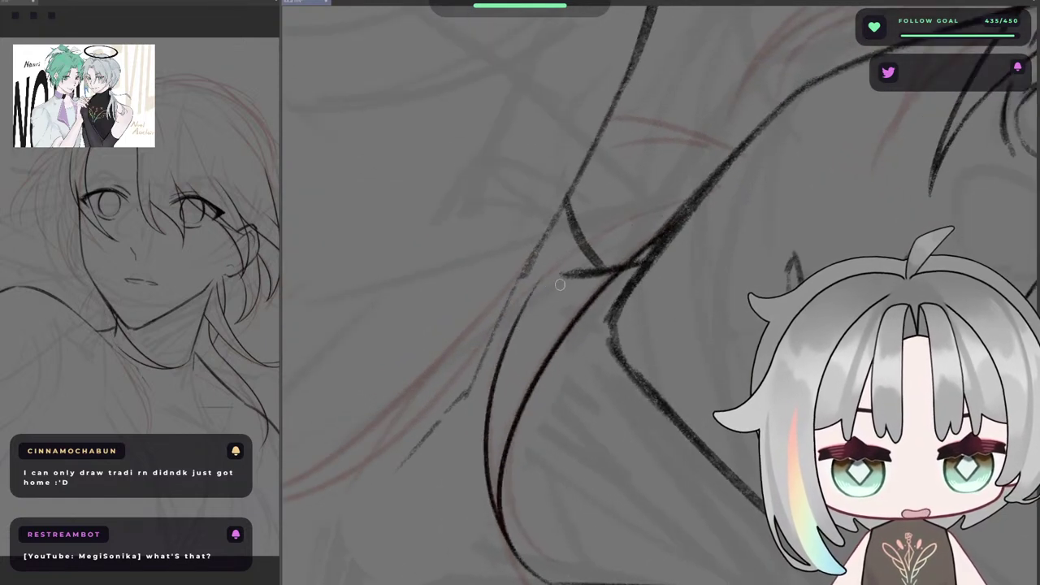
{"action": "key", "text": "ctrl+z"}
{"action": "mouse_move", "coordinate": [524, 312]}
{"action": "left_mouse_down"}
{"action": "mouse_move", "coordinate": [691, 204]}
{"action": "mouse_move", "coordinate": [606, 265]}
{"action": "mouse_move", "coordinate": [617, 275]}
{"action": "left_mouse_up"}
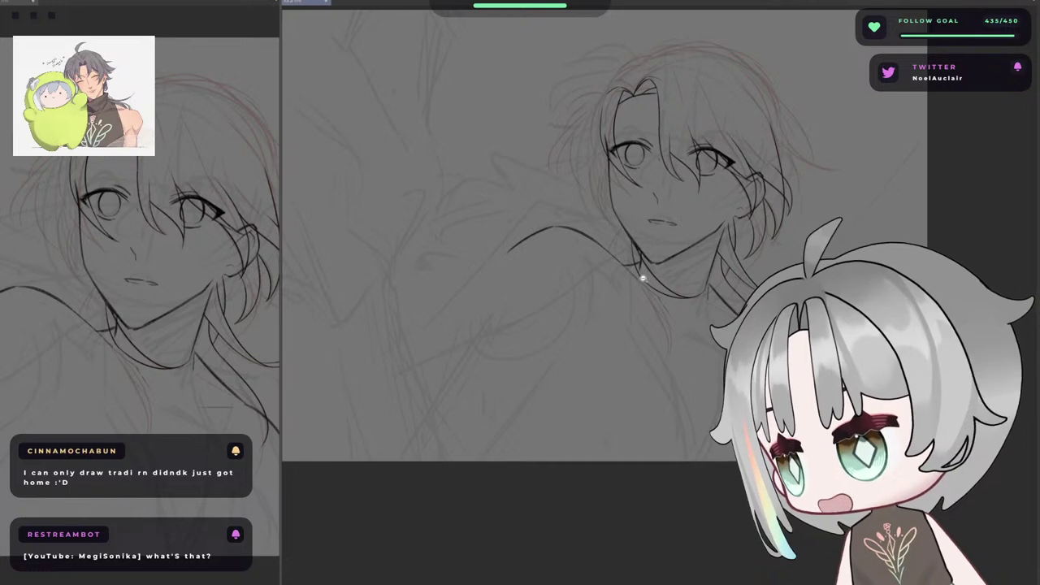
- Check the neck strand against the face and shoulders in mirrored and normal views
{"action": "left_click_drag", "start_coordinate": [784, 265], "coordinate": [732, 286]}
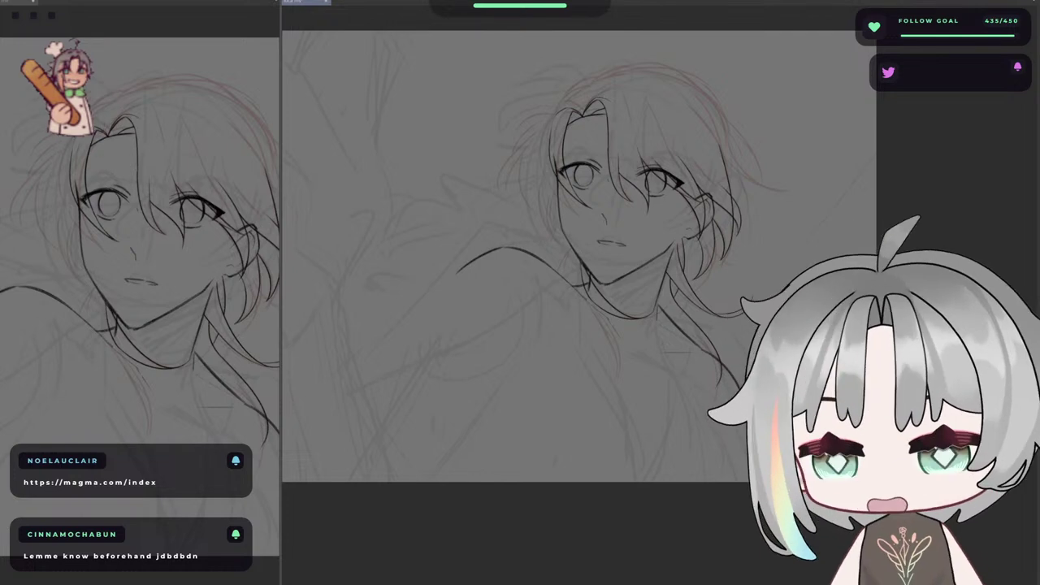
{"action": "left_click_drag", "start_coordinate": [668, 284], "coordinate": [657, 306]}
{"action": "key", "text": "h"}
{"action": "left_click_drag", "start_coordinate": [595, 331], "coordinate": [428, 264]}
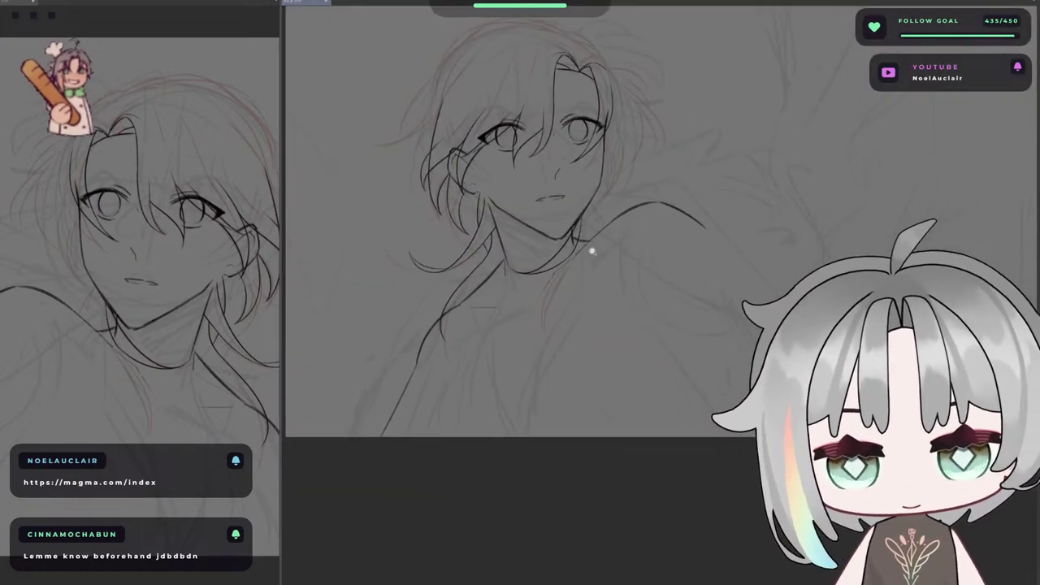
{"action": "left_click_drag", "start_coordinate": [592, 251], "coordinate": [599, 225]}
{"action": "key", "text": "h"}
{"action": "left_click_drag", "start_coordinate": [691, 243], "coordinate": [518, 235]}
{"action": "key", "text": "h"}
{"action": "left_click_drag", "start_coordinate": [658, 243], "coordinate": [497, 260]}
{"action": "key", "text": "h"}
{"action": "left_click_drag", "start_coordinate": [697, 181], "coordinate": [535, 192]}
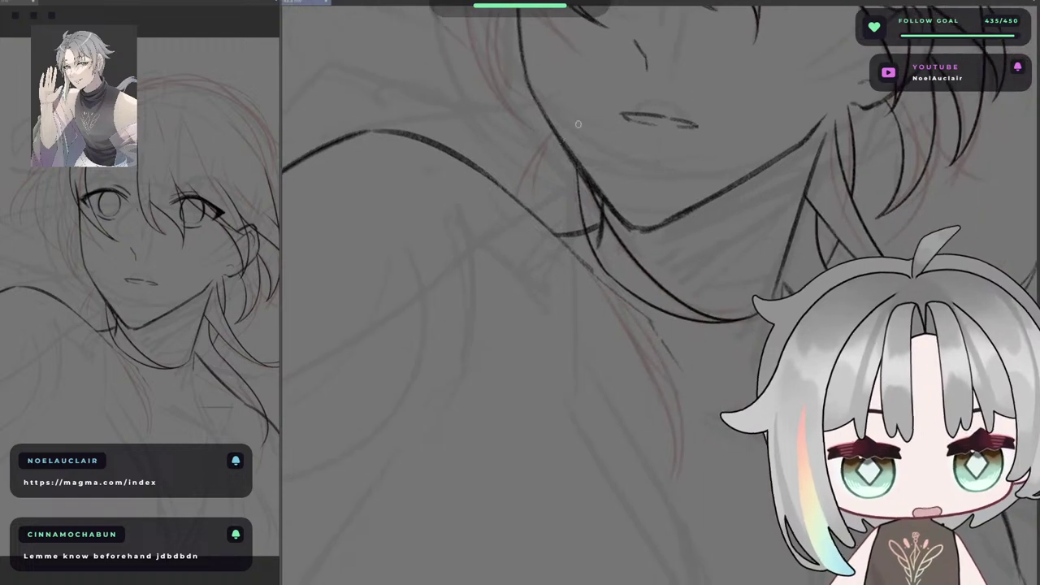
- Draw two short curved strand edges behind the far jaw, running down past the shoulder line
{"action": "key", "text": "ctrl+z"}
{"action": "left_click_drag", "start_coordinate": [579, 123], "coordinate": [509, 262]}
{"action": "key", "text": "ctrl+z"}
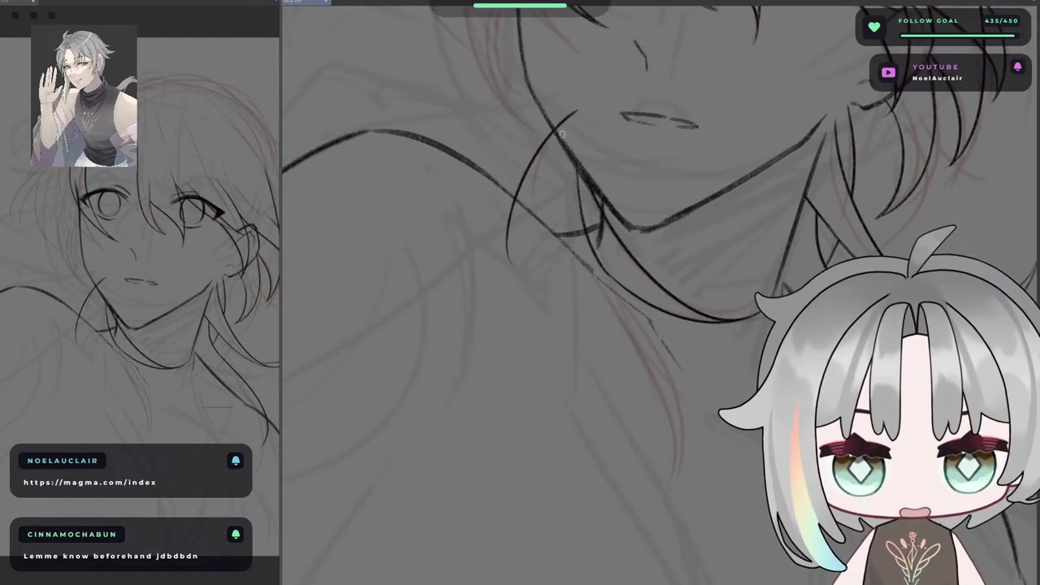
{"action": "left_click_drag", "start_coordinate": [565, 125], "coordinate": [544, 237]}
{"action": "key", "text": "ctrl+z"}
- Erase the ends of the two short strand edges that cross the jaw and extend beyond the shoulder line
{"action": "key", "text": "e"}
{"action": "left_click_drag", "start_coordinate": [558, 118], "coordinate": [575, 107]}
{"action": "left_click_drag", "start_coordinate": [534, 223], "coordinate": [520, 285]}
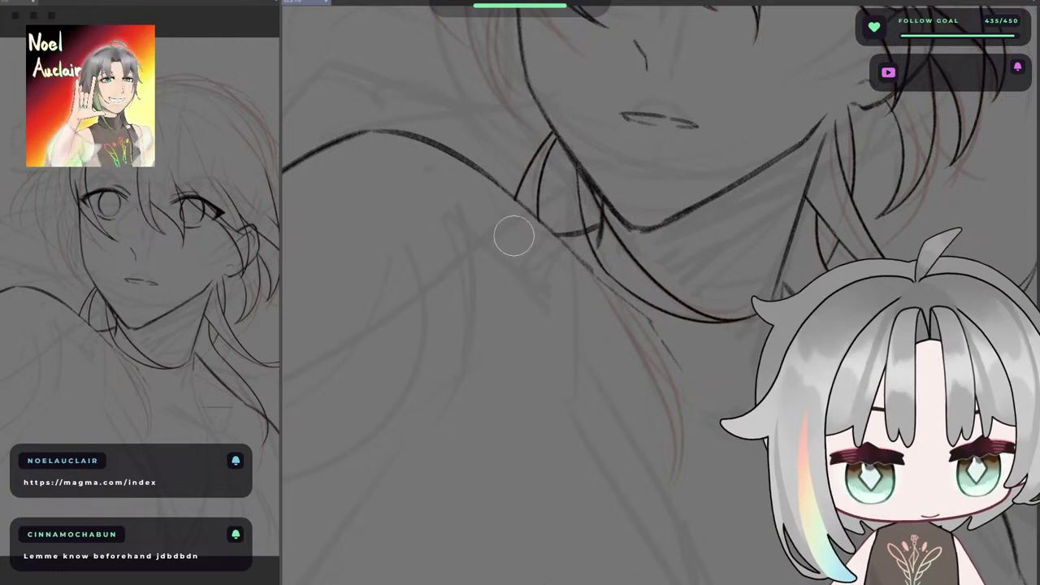
- Examine the jaw, neck and shoulder strands up close in mirrored and normal views
{"action": "key", "text": "h"}
{"action": "left_click_drag", "start_coordinate": [752, 279], "coordinate": [659, 297]}
{"action": "left_click_drag", "start_coordinate": [800, 244], "coordinate": [665, 193]}
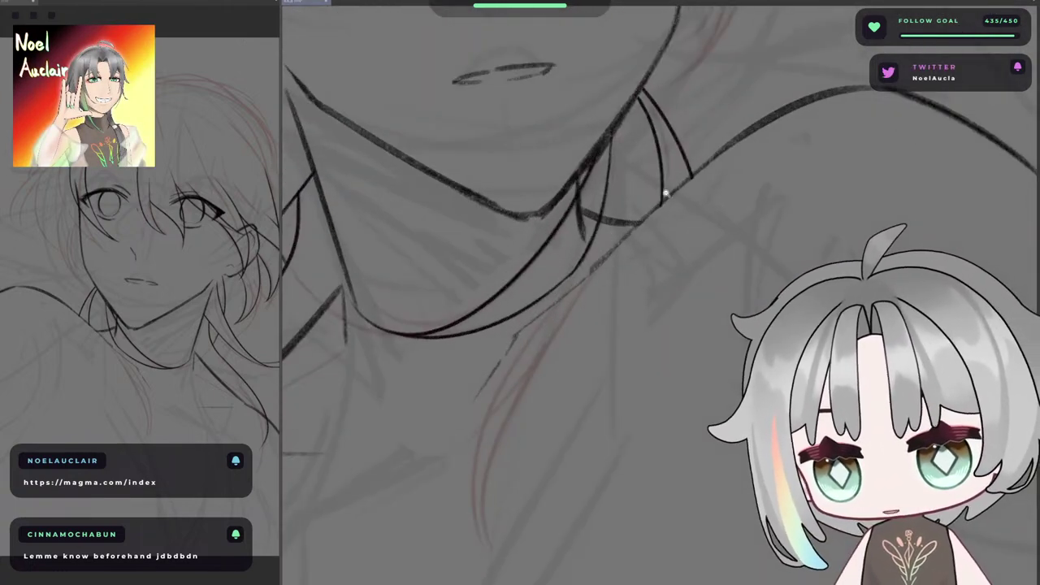
{"action": "key", "text": "h"}
{"action": "left_click_drag", "start_coordinate": [764, 247], "coordinate": [580, 231]}
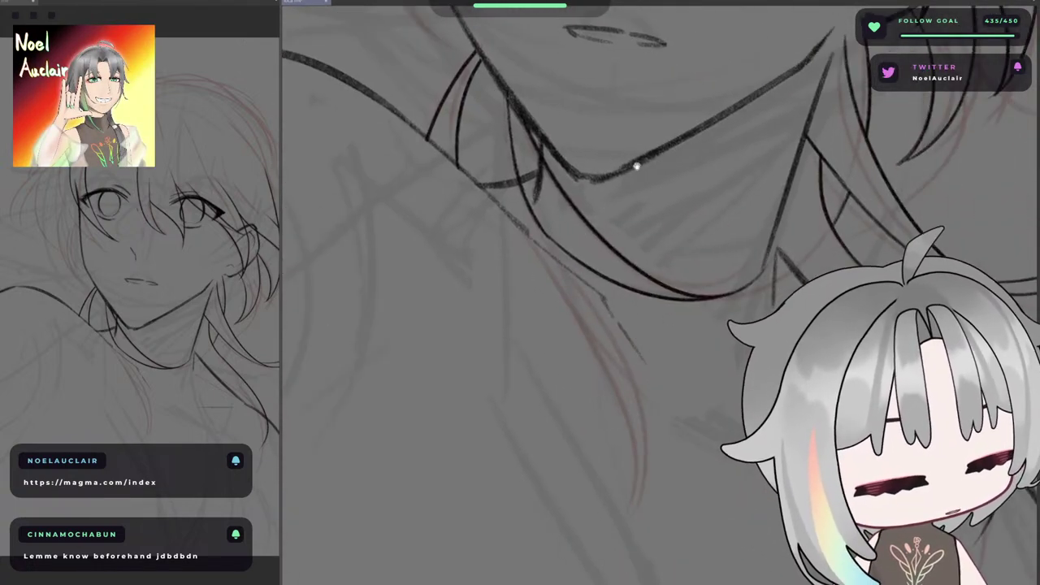
{"action": "left_click_drag", "start_coordinate": [789, 314], "coordinate": [676, 235]}
{"action": "left_click_drag", "start_coordinate": [820, 226], "coordinate": [740, 204]}
{"action": "left_click_drag", "start_coordinate": [755, 264], "coordinate": [673, 229]}
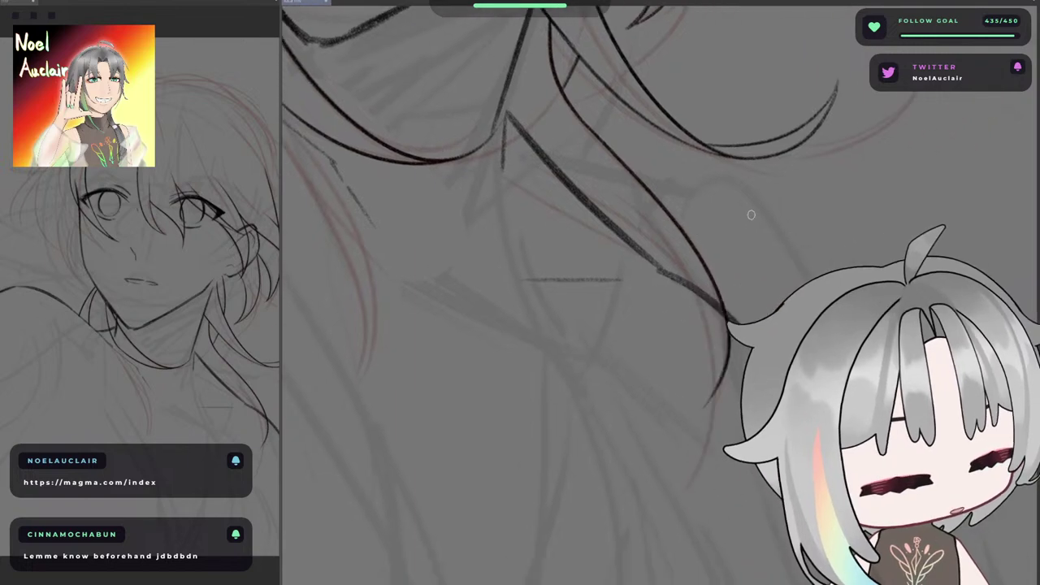
{"action": "left_click_drag", "start_coordinate": [775, 241], "coordinate": [789, 223]}
{"action": "left_click_drag", "start_coordinate": [697, 248], "coordinate": [1013, 174]}
{"action": "key", "text": "h"}
{"action": "left_click_drag", "start_coordinate": [857, 128], "coordinate": [862, 314]}
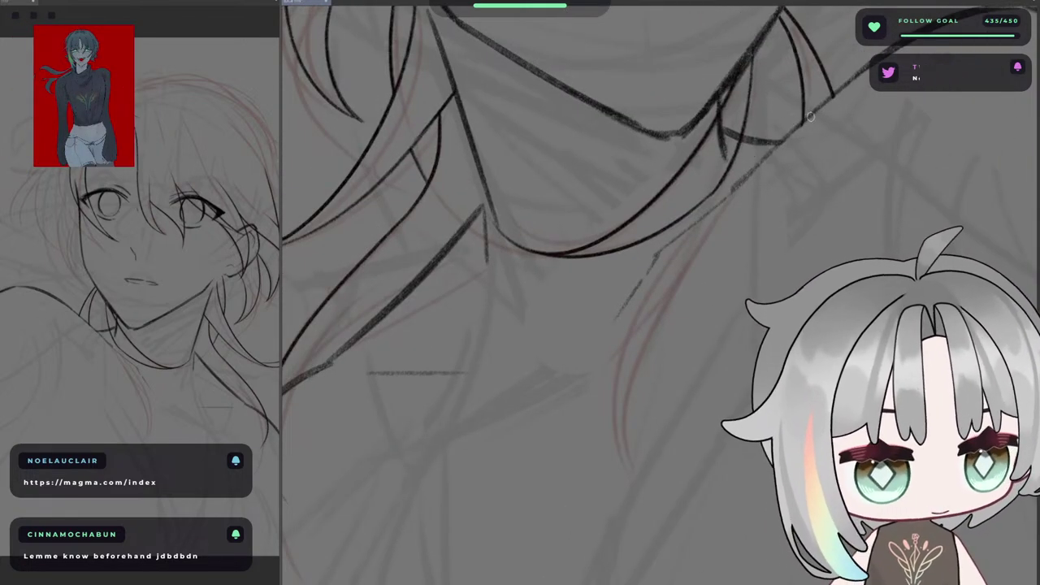
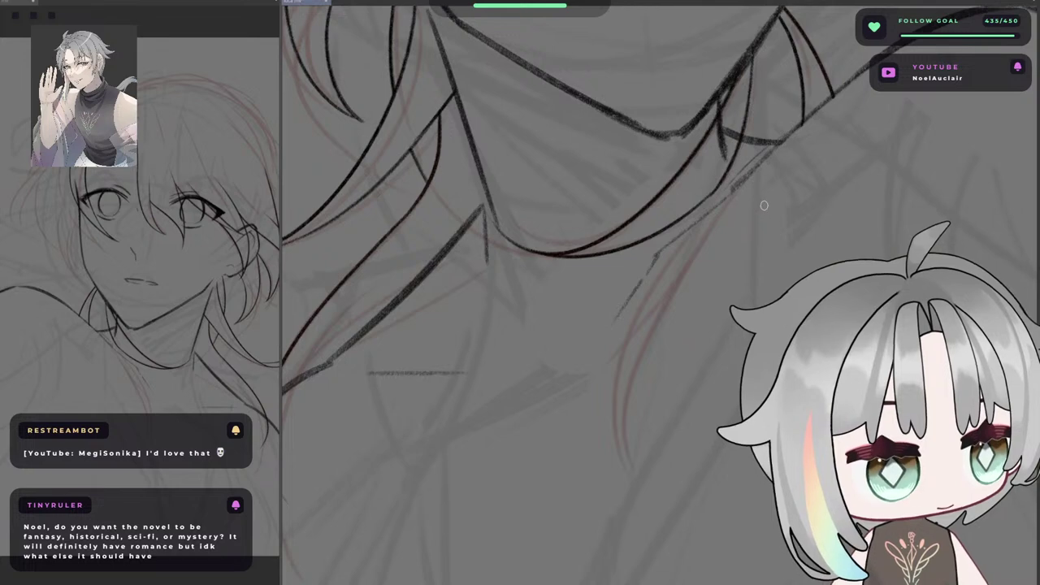
- Examine the neck base and the red chest strand sketch at different canvas rotations
{"action": "key", "text": "asciicircum"}
{"action": "key", "text": "asciicircum"}
{"action": "key", "text": "asciicircum"}
{"action": "key", "text": "asciicircum"}
{"action": "key", "text": "asciicircum"}
{"action": "key", "text": "asciicircum"}
{"action": "key", "text": "asciicircum"}
{"action": "key", "text": "asciicircum"}
{"action": "key", "text": "asciicircum"}
{"action": "key", "text": "asciicircum"}
{"action": "key", "text": "asciicircum"}
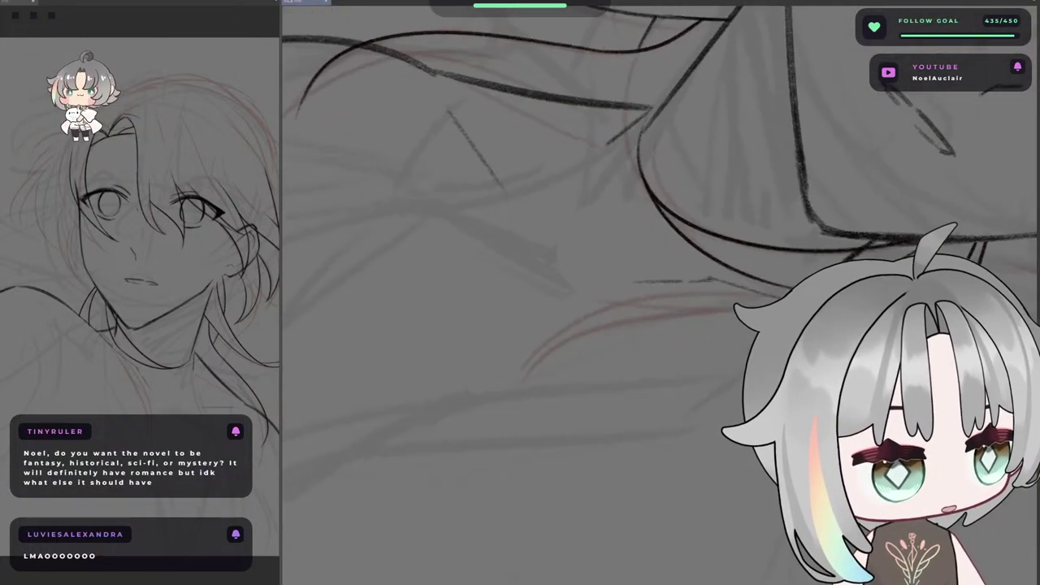
{"action": "mouse_move", "coordinate": [862, 332]}
{"action": "left_mouse_down"}
{"action": "mouse_move", "coordinate": [715, 288]}
{"action": "mouse_move", "coordinate": [810, 307]}
{"action": "left_mouse_up"}
{"action": "key", "text": "minus"}
{"action": "key", "text": "minus"}
{"action": "key", "text": "minus"}
{"action": "key", "text": "minus"}
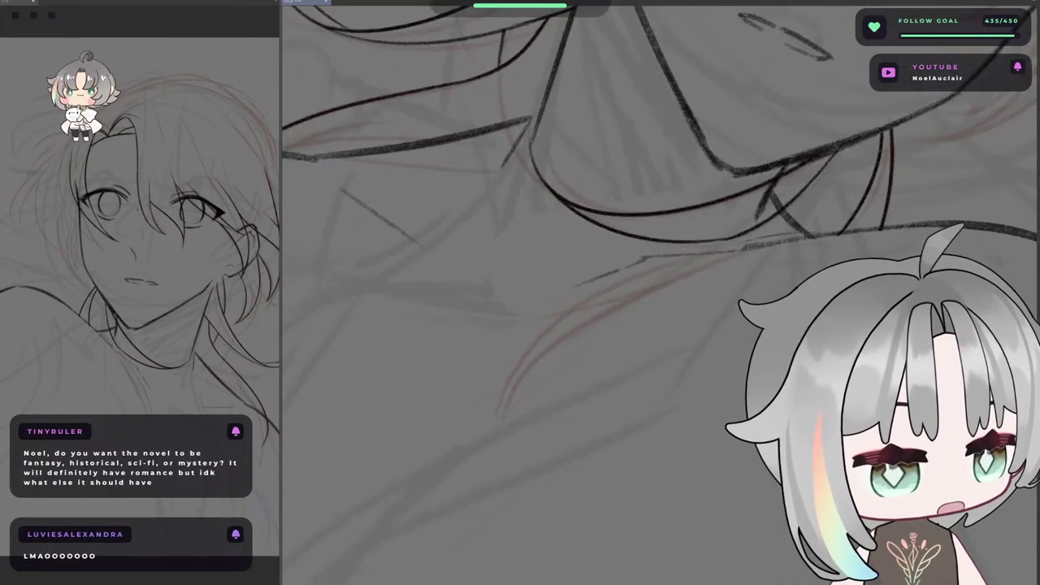
{"action": "key", "text": "minus"}
{"action": "key", "text": "minus"}
{"action": "key", "text": "minus"}
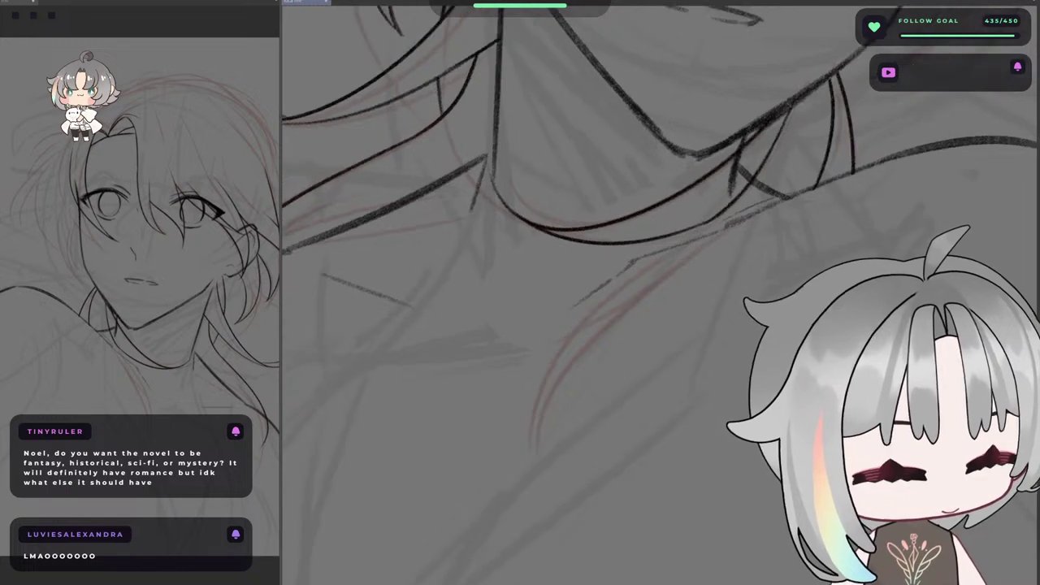
{"action": "mouse_move", "coordinate": [836, 262]}
{"action": "left_mouse_down"}
{"action": "mouse_move", "coordinate": [731, 256]}
{"action": "mouse_move", "coordinate": [780, 267]}
{"action": "mouse_move", "coordinate": [779, 239]}
{"action": "left_mouse_up"}
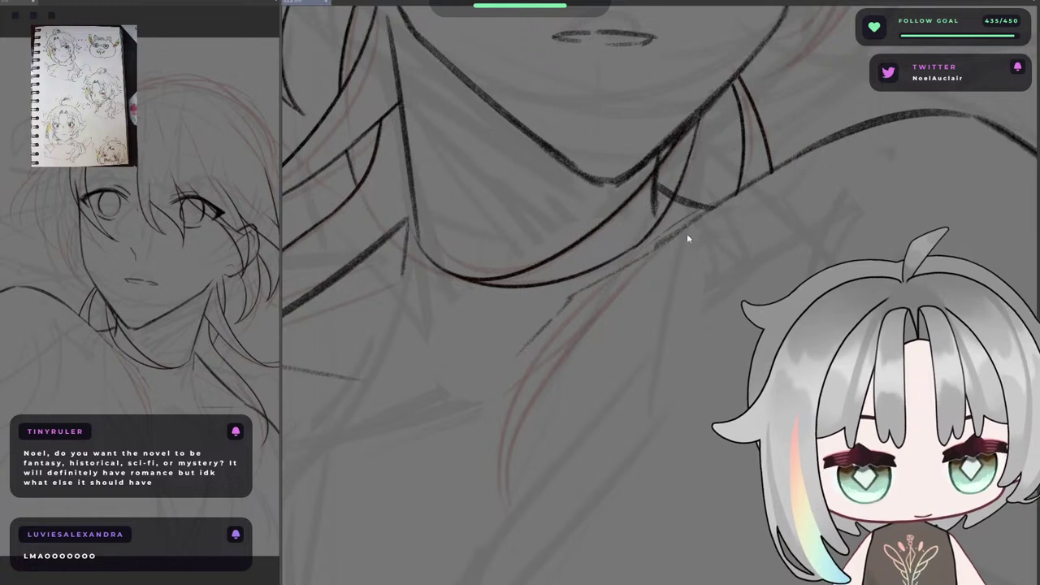
- Try to draw a strand edge from the shoulder line beneath the far jaw down over the collarbone toward the chest
{"action": "mouse_move", "coordinate": [712, 209]}
{"action": "left_mouse_down"}
{"action": "mouse_move", "coordinate": [524, 374]}
{"action": "mouse_move", "coordinate": [607, 255]}
{"action": "left_mouse_up"}
{"action": "key", "text": "ctrl+z"}
{"action": "key", "text": "ctrl+z"}
{"action": "left_click_drag", "start_coordinate": [710, 209], "coordinate": [507, 385]}
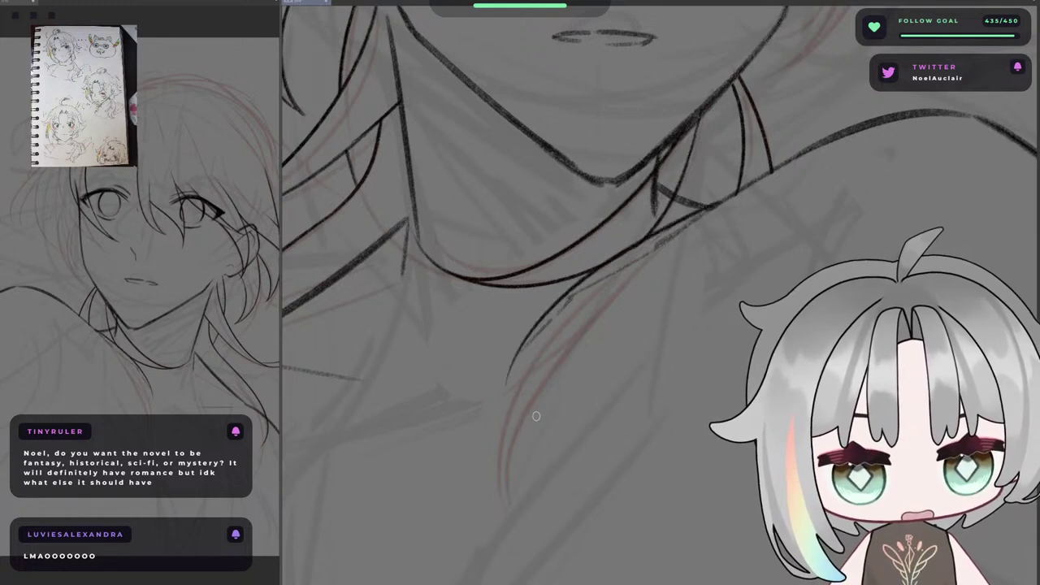
{"action": "key", "text": "ctrl+z"}
{"action": "key", "text": "ctrl+z"}
{"action": "mouse_move", "coordinate": [709, 211]}
{"action": "left_mouse_down"}
{"action": "mouse_move", "coordinate": [485, 432]}
{"action": "mouse_move", "coordinate": [506, 403]}
{"action": "left_mouse_up"}
{"action": "key", "text": "ctrl+z"}
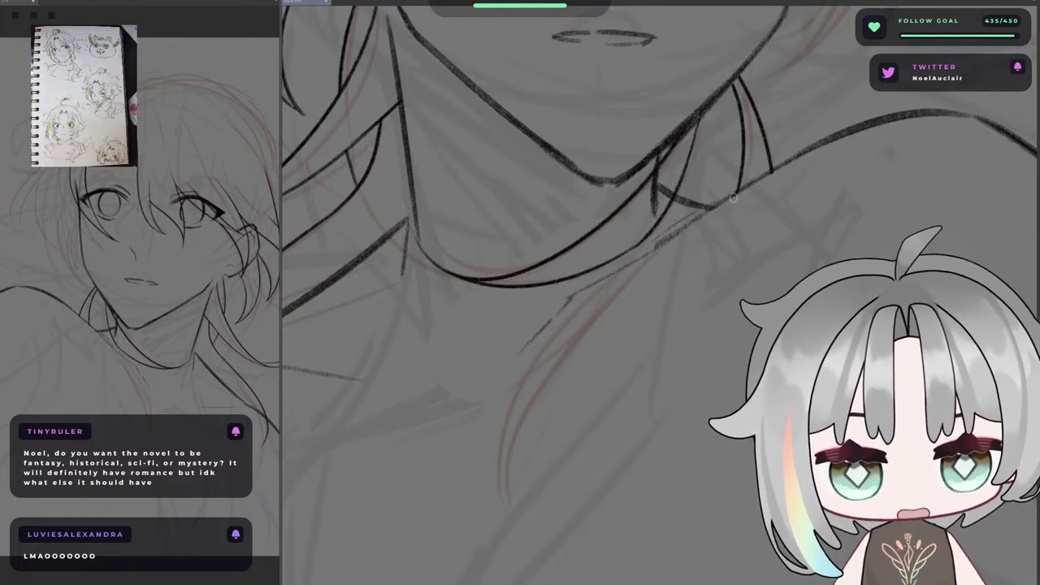
- Retry the chest strand's edge with a tighter bend below the neck base and a tail over the upper chest
{"action": "key", "text": "ctrl+z"}
{"action": "mouse_move", "coordinate": [722, 203]}
{"action": "left_mouse_down"}
{"action": "mouse_move", "coordinate": [515, 341]}
{"action": "mouse_move", "coordinate": [507, 417]}
{"action": "left_mouse_up"}
{"action": "key", "text": "ctrl+z"}
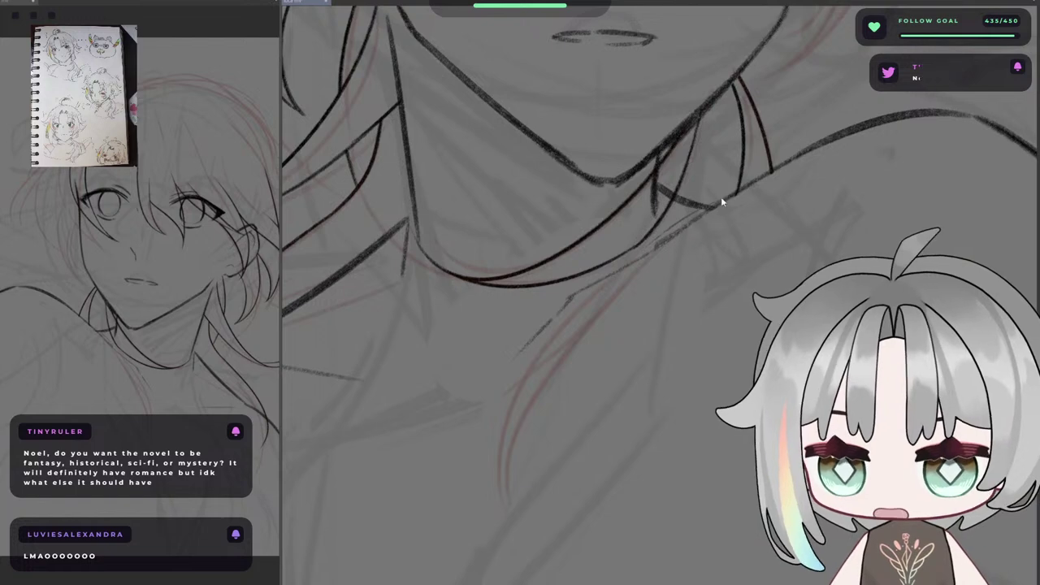
{"action": "left_click_drag", "start_coordinate": [721, 199], "coordinate": [522, 403]}
{"action": "key", "text": "ctrl+z"}
{"action": "left_click_drag", "start_coordinate": [736, 195], "coordinate": [534, 398]}
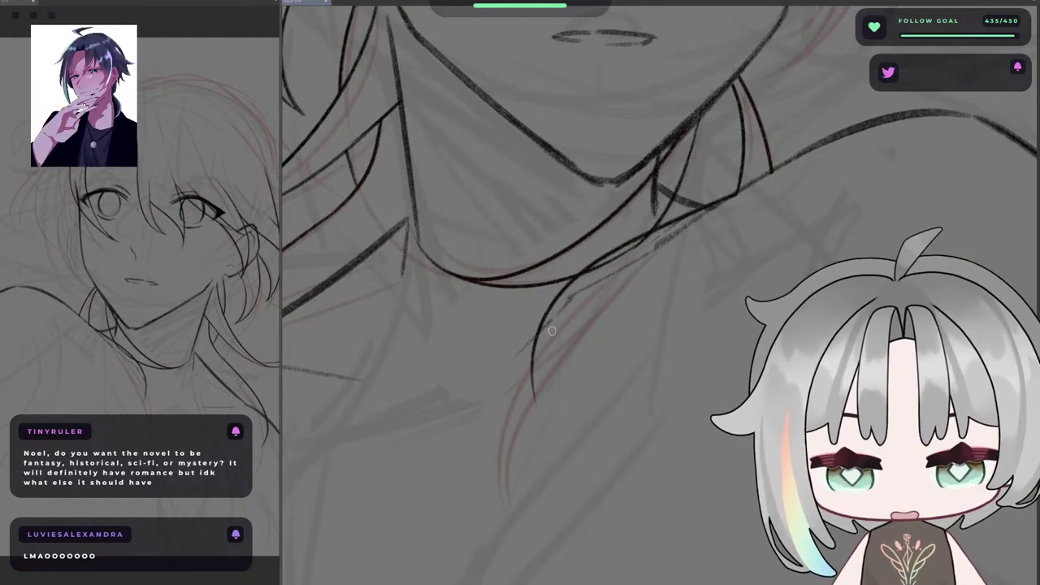
{"action": "key", "text": "minus"}
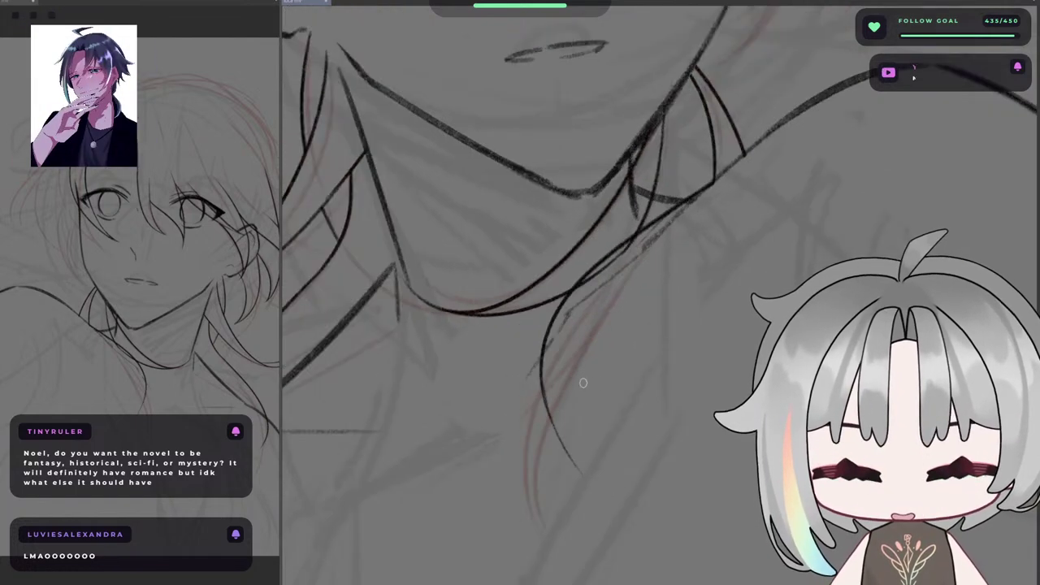
- Compare the chest strand's curve with the face and shoulders in mirrored and normal views
{"action": "left_click", "coordinate": [611, 412], "text": "alt"}
{"action": "key", "text": "h"}
{"action": "left_click", "coordinate": [732, 380], "text": "ctrl"}
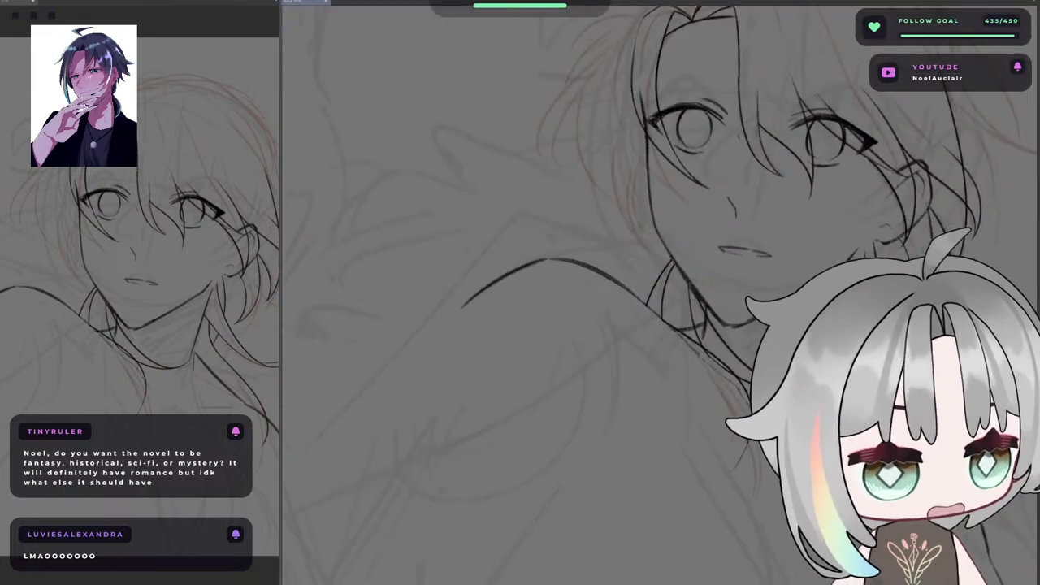
{"action": "left_click_drag", "start_coordinate": [646, 448], "coordinate": [613, 383]}
{"action": "scroll", "coordinate": [682, 329], "scroll_direction": "up", "scroll_amount": 6}
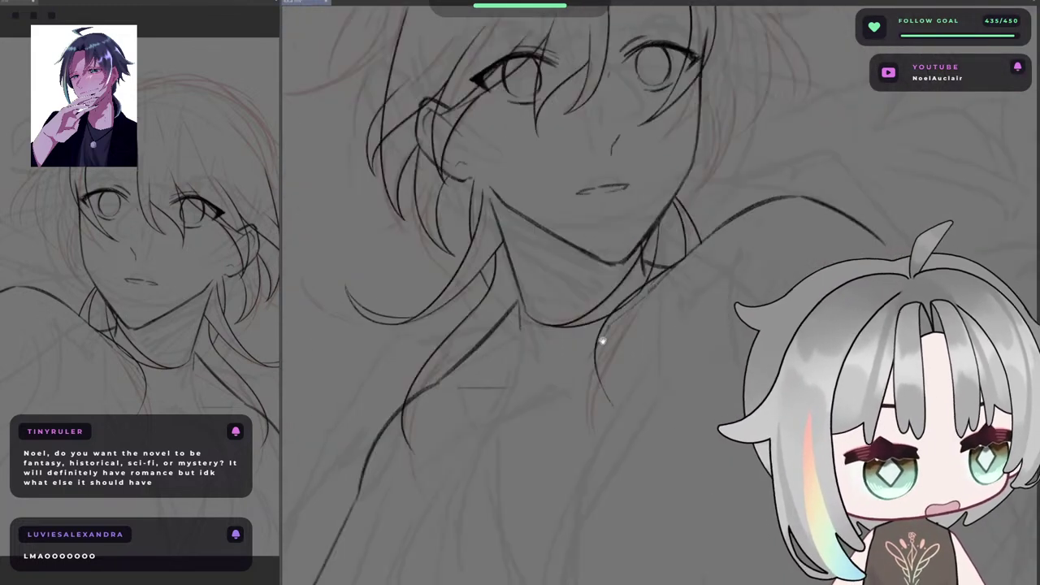
- Undo the bent chest strand edge and try a straighter stroke from the shoulder line past the neck base
{"action": "key", "text": "ctrl+z"}
{"action": "left_click_drag", "start_coordinate": [743, 210], "coordinate": [590, 355]}
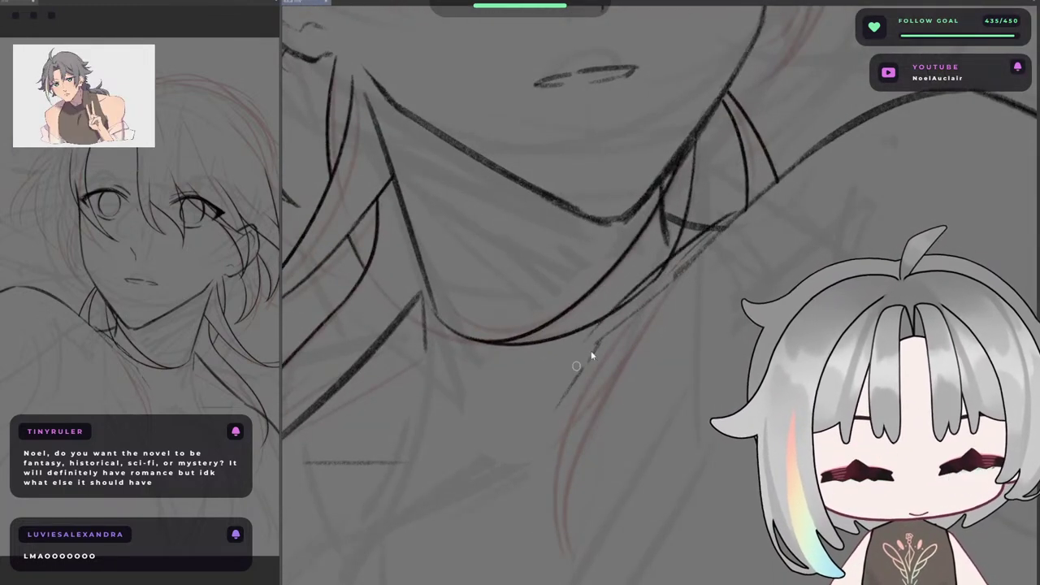
{"action": "key", "text": "ctrl+z"}
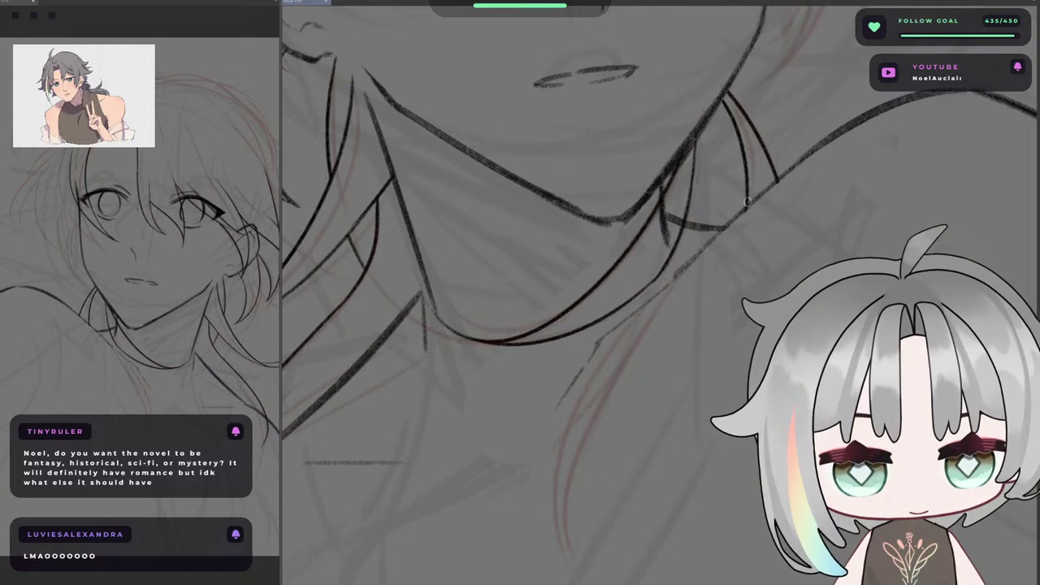
{"action": "key", "text": "h"}
{"action": "key", "text": "h"}
{"action": "left_click_drag", "start_coordinate": [739, 207], "coordinate": [713, 223]}
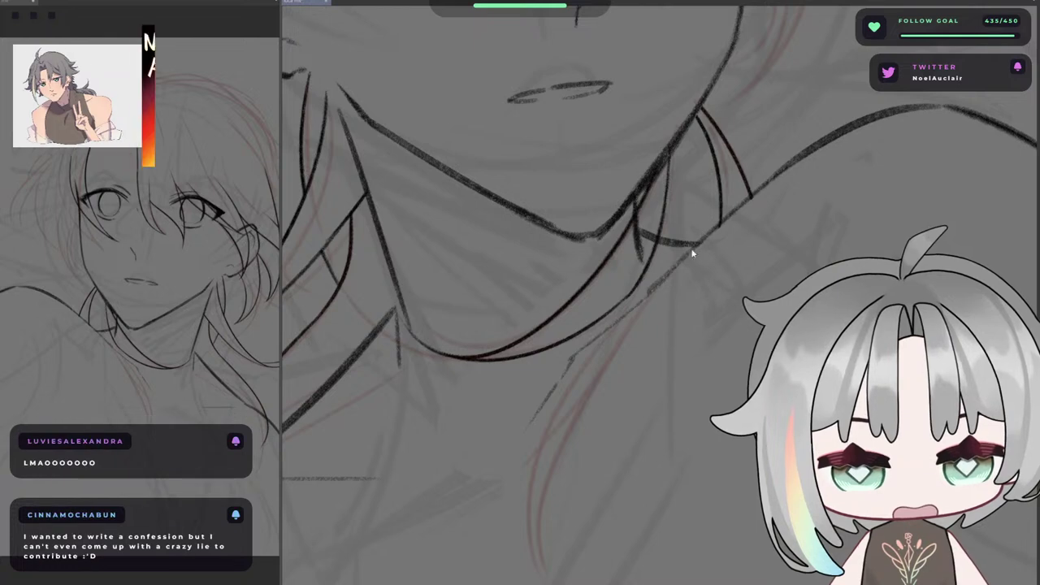
- Try to build the chest strand's edge from a short stroke along the neck base and a second toward the chest
{"action": "key", "text": "ctrl+z"}
{"action": "mouse_move", "coordinate": [712, 232]}
{"action": "left_mouse_down"}
{"action": "mouse_move", "coordinate": [516, 415]}
{"action": "mouse_move", "coordinate": [542, 380]}
{"action": "mouse_move", "coordinate": [539, 392]}
{"action": "mouse_move", "coordinate": [578, 314]}
{"action": "mouse_move", "coordinate": [565, 339]}
{"action": "left_mouse_up"}
{"action": "key", "text": "ctrl+z"}
{"action": "key", "text": "ctrl+z"}
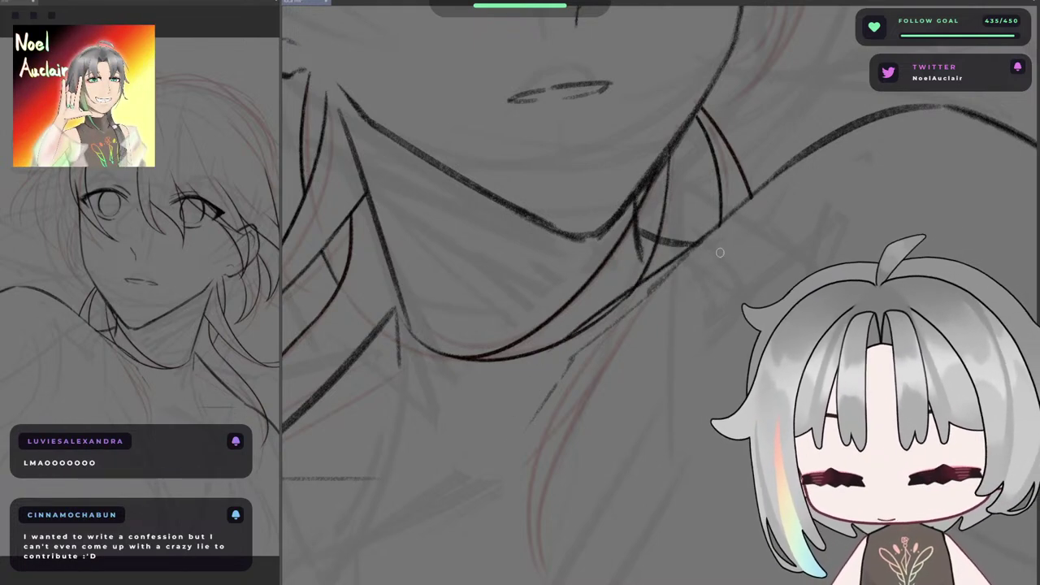
{"action": "key", "text": "ctrl+z"}
{"action": "left_click_drag", "start_coordinate": [713, 226], "coordinate": [612, 295]}
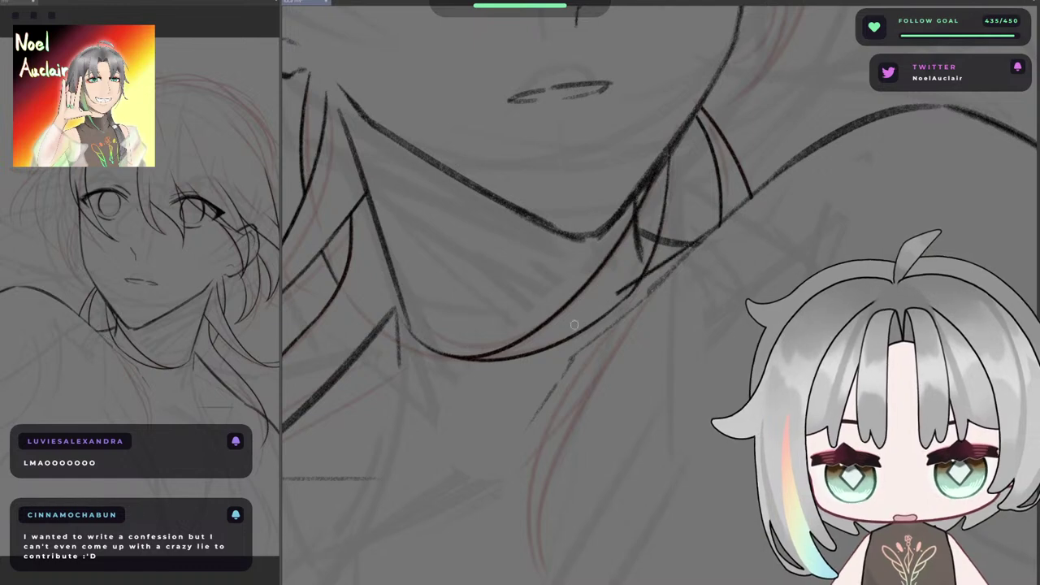
{"action": "left_click_drag", "start_coordinate": [573, 324], "coordinate": [525, 423]}
{"action": "key", "text": "ctrl+z"}
- Try to draw the chest strand's edge as one long stroke from the shoulder line to the upper chest
{"action": "left_click_drag", "start_coordinate": [715, 229], "coordinate": [536, 416]}
{"action": "key", "text": "ctrl+z"}
{"action": "left_click_drag", "start_coordinate": [714, 231], "coordinate": [617, 303]}
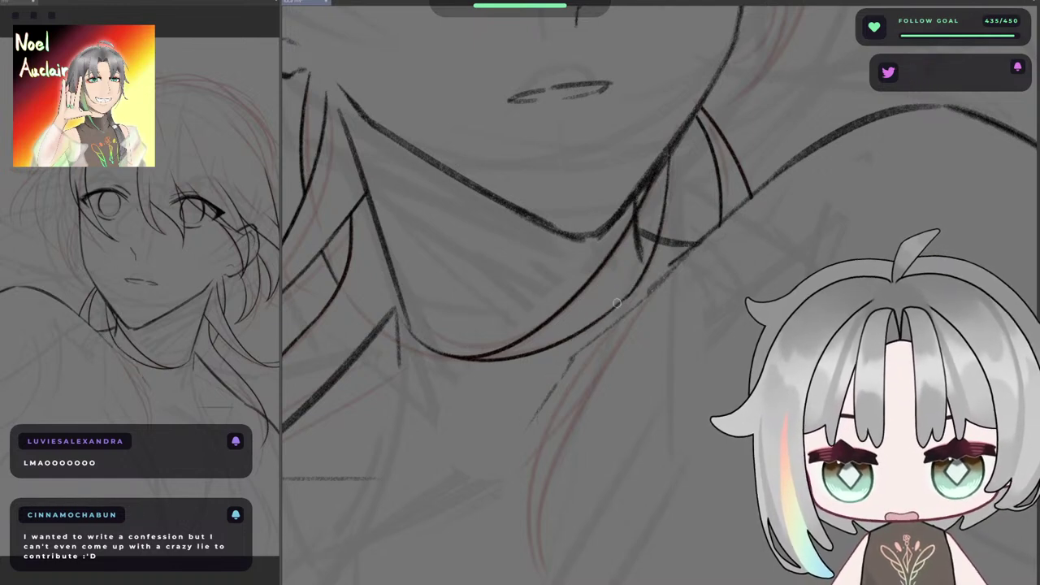
{"action": "mouse_move", "coordinate": [712, 231]}
{"action": "left_mouse_down"}
{"action": "mouse_move", "coordinate": [464, 500]}
{"action": "mouse_move", "coordinate": [611, 309]}
{"action": "mouse_move", "coordinate": [508, 478]}
{"action": "left_mouse_up"}
{"action": "key", "text": "ctrl+z"}
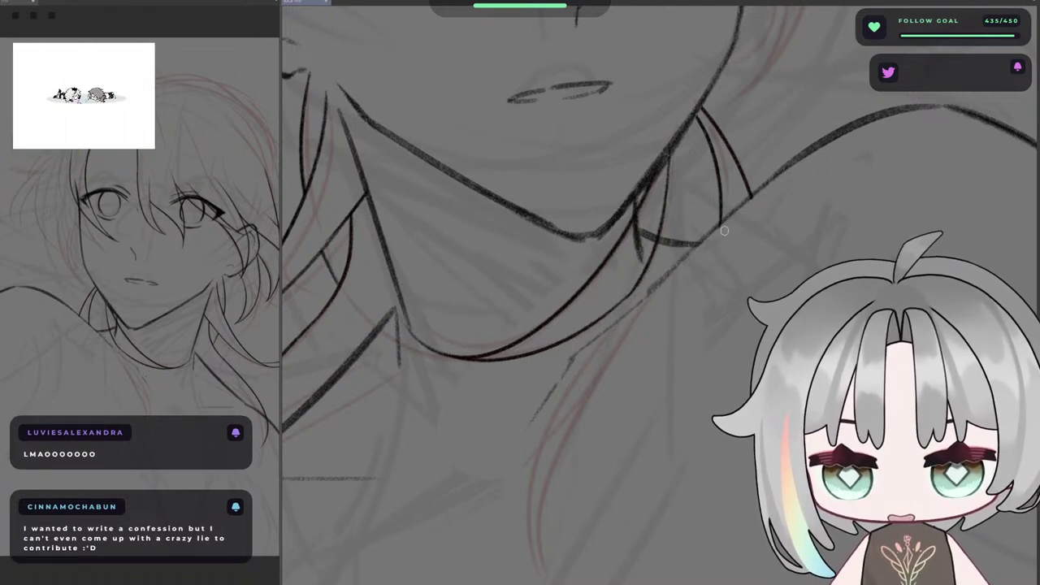
{"action": "key", "text": "ctrl+z"}
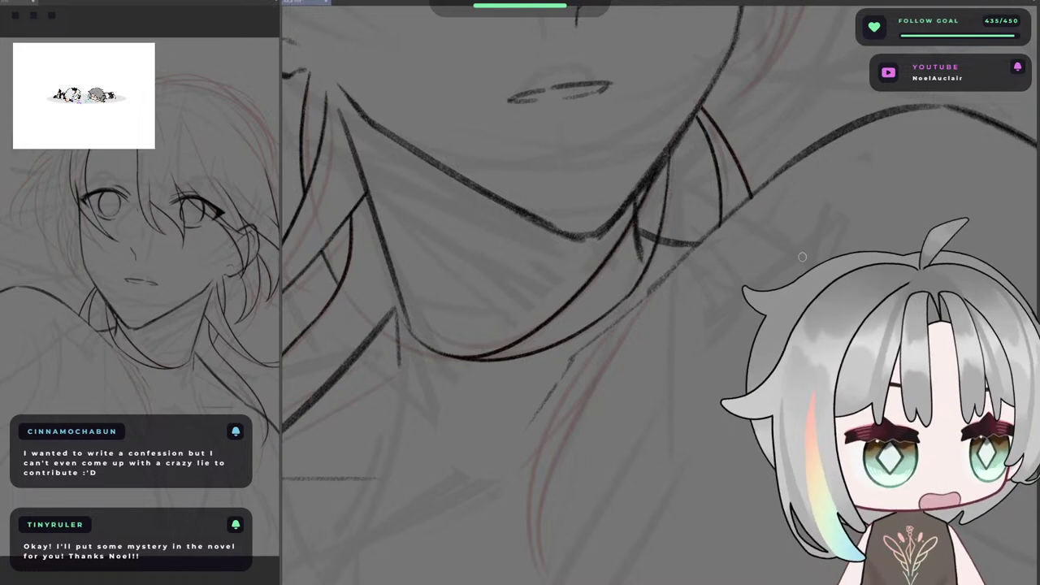
- Try to draw the chest strand's outer edge from the raised shoulder line past the neck base to the upper chest
{"action": "left_click_drag", "start_coordinate": [742, 283], "coordinate": [746, 261]}
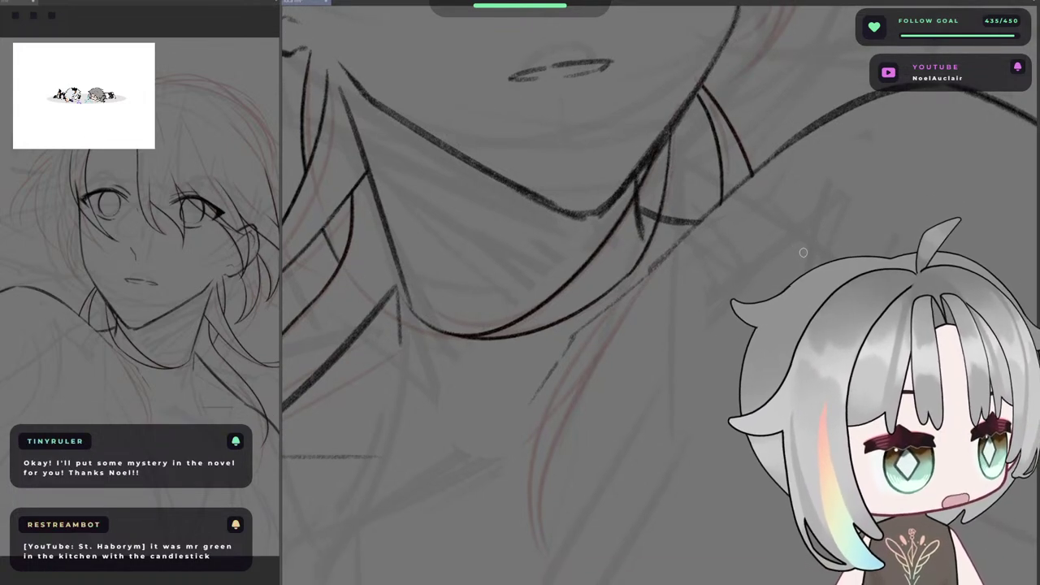
{"action": "mouse_move", "coordinate": [490, 216]}
{"action": "left_mouse_down"}
{"action": "mouse_move", "coordinate": [501, 209]}
{"action": "mouse_move", "coordinate": [655, 256]}
{"action": "mouse_move", "coordinate": [704, 341]}
{"action": "mouse_move", "coordinate": [797, 278]}
{"action": "mouse_move", "coordinate": [708, 249]}
{"action": "mouse_move", "coordinate": [808, 233]}
{"action": "mouse_move", "coordinate": [685, 237]}
{"action": "mouse_move", "coordinate": [741, 213]}
{"action": "left_mouse_up"}
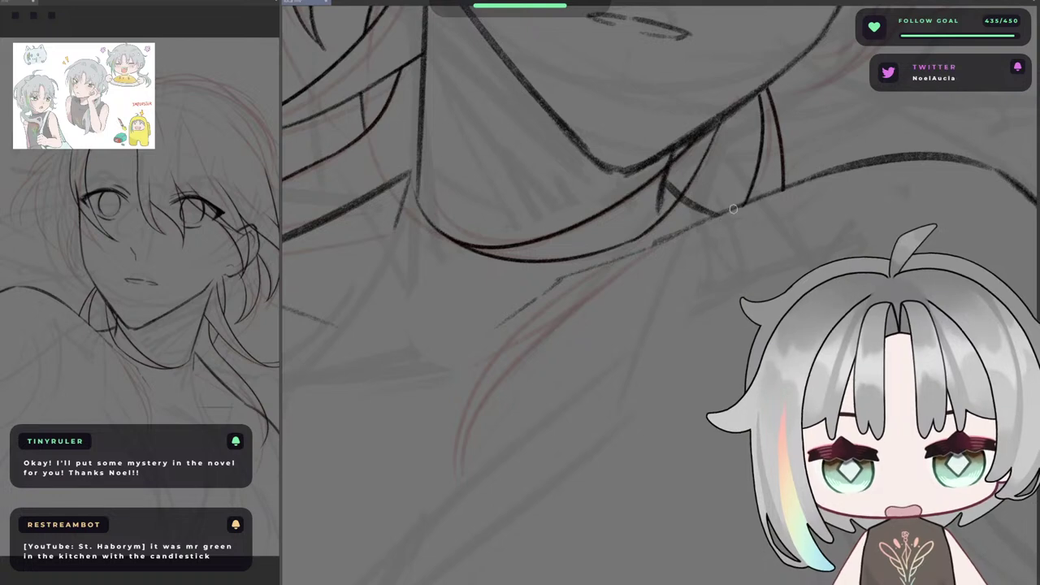
{"action": "left_click_drag", "start_coordinate": [728, 216], "coordinate": [457, 377]}
{"action": "key", "text": "ctrl+z"}
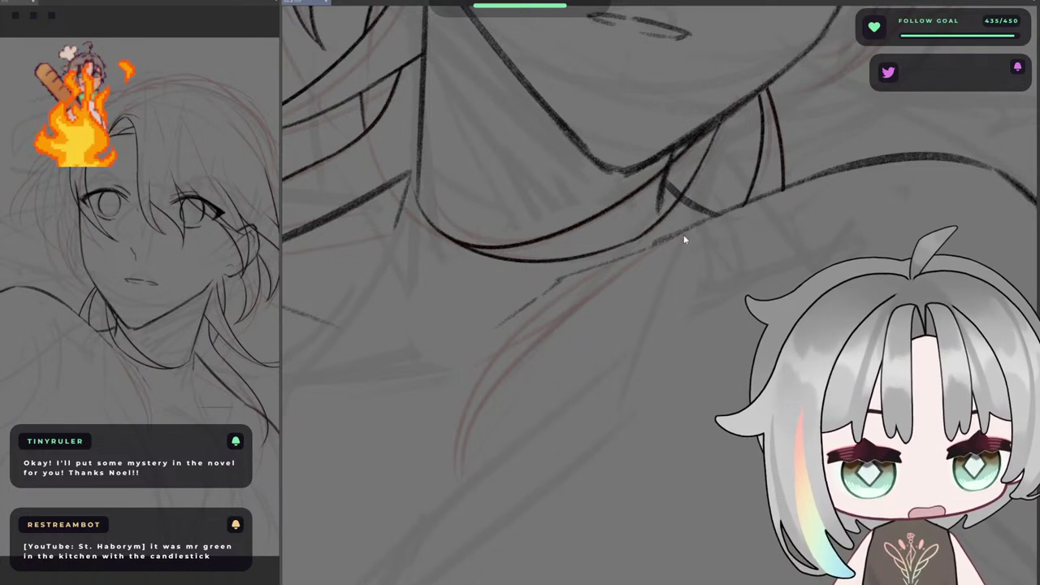
{"action": "left_click_drag", "start_coordinate": [734, 210], "coordinate": [478, 331]}
{"action": "key", "text": "ctrl+z"}
{"action": "mouse_move", "coordinate": [743, 205]}
{"action": "left_mouse_down"}
{"action": "mouse_move", "coordinate": [452, 346]}
{"action": "mouse_move", "coordinate": [693, 227]}
{"action": "mouse_move", "coordinate": [456, 379]}
{"action": "mouse_move", "coordinate": [478, 395]}
{"action": "left_mouse_up"}
{"action": "key", "text": "ctrl+z"}
{"action": "key", "text": "ctrl+z"}
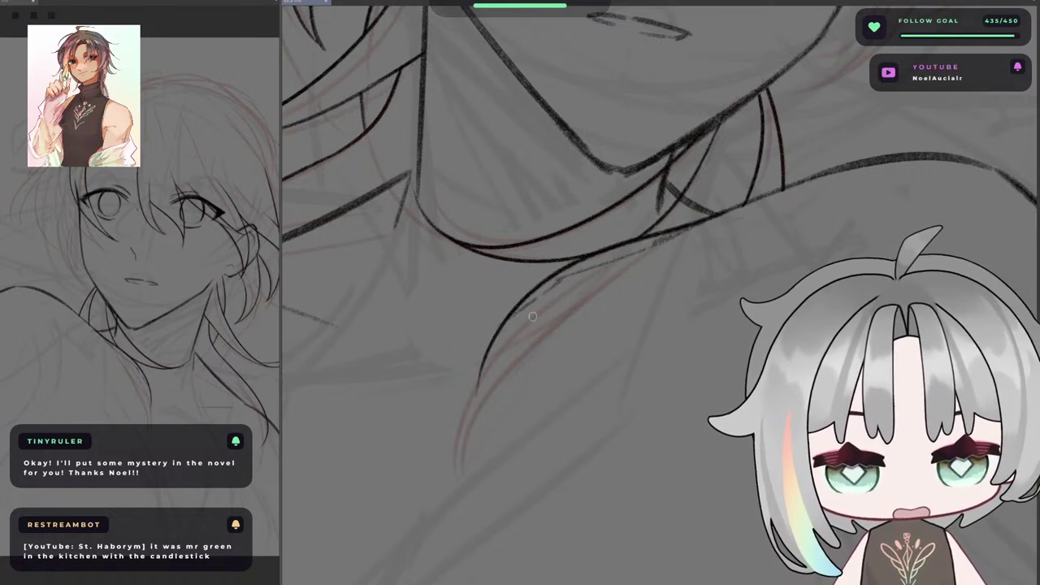
{"action": "key", "text": "ctrl+z"}
- Draw the chest strand's outer edge as a longer, rounder curve from the shoulder line down beyond the sketched strand
{"action": "mouse_move", "coordinate": [723, 211]}
{"action": "left_mouse_down"}
{"action": "mouse_move", "coordinate": [476, 314]}
{"action": "mouse_move", "coordinate": [458, 371]}
{"action": "left_mouse_up"}
{"action": "key", "text": "ctrl+z"}
{"action": "key", "text": "ctrl+z"}
{"action": "key", "text": "ctrl+z"}
{"action": "mouse_move", "coordinate": [728, 208]}
{"action": "left_mouse_down"}
{"action": "mouse_move", "coordinate": [626, 249]}
{"action": "mouse_move", "coordinate": [439, 443]}
{"action": "mouse_move", "coordinate": [543, 309]}
{"action": "left_mouse_up"}
{"action": "key", "text": "ctrl+z"}
{"action": "key", "text": "ctrl+z"}
- Try to draw the chest strand's inner edge from its lower tip back up toward the shoulder line
{"action": "left_click_drag", "start_coordinate": [440, 458], "coordinate": [655, 243]}
{"action": "key", "text": "ctrl+z"}
{"action": "mouse_move", "coordinate": [440, 460]}
{"action": "left_mouse_down"}
{"action": "mouse_move", "coordinate": [523, 331]}
{"action": "mouse_move", "coordinate": [662, 254]}
{"action": "left_mouse_up"}
{"action": "key", "text": "ctrl+z"}
{"action": "left_click_drag", "start_coordinate": [446, 429], "coordinate": [697, 222]}
{"action": "key", "text": "ctrl+z"}
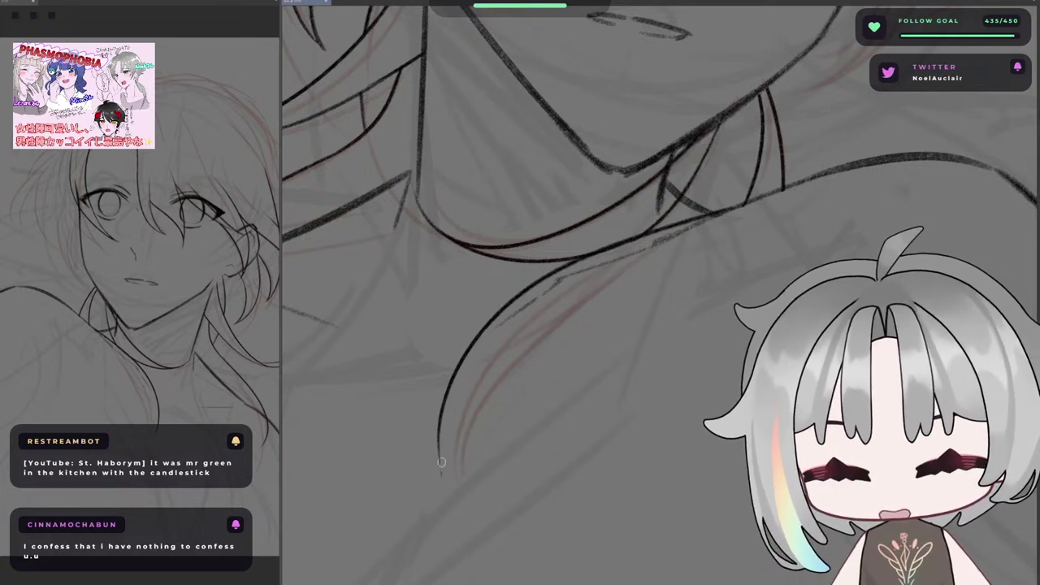
{"action": "left_click_drag", "start_coordinate": [471, 384], "coordinate": [630, 248]}
{"action": "key", "text": "ctrl+z"}
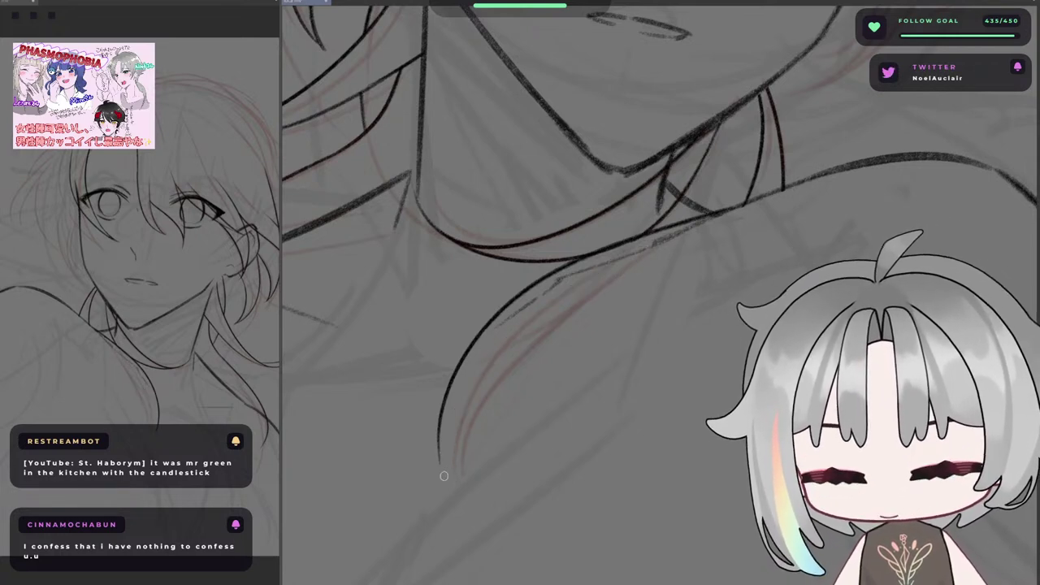
{"action": "left_click_drag", "start_coordinate": [443, 471], "coordinate": [616, 273]}
{"action": "key", "text": "ctrl+z"}
{"action": "left_click_drag", "start_coordinate": [437, 479], "coordinate": [617, 307]}
{"action": "key", "text": "ctrl+z"}
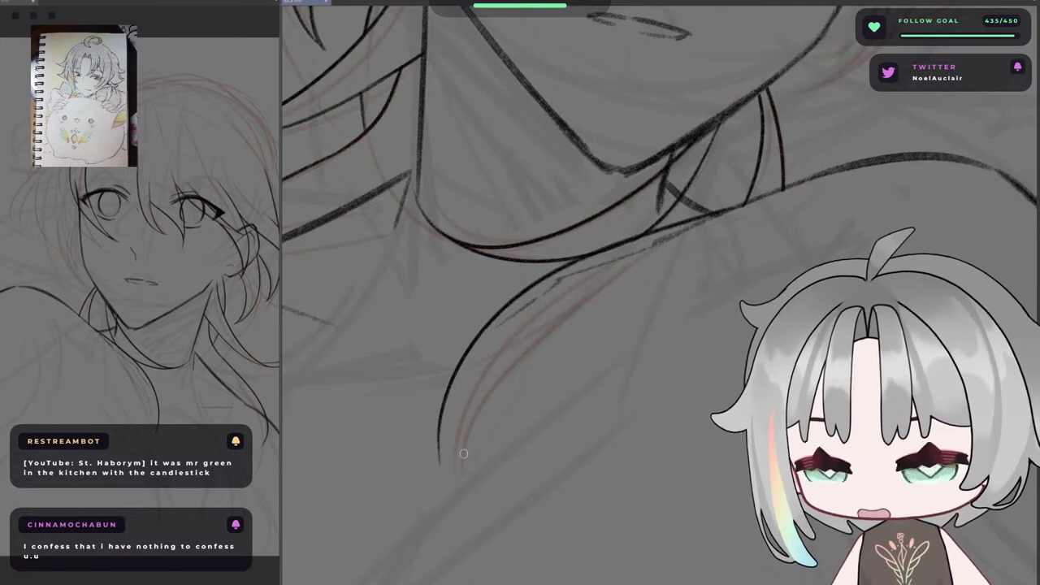
- Draw the chest strand's inner edge from the tip up to the shoulder line, closing it into a tapered lock
{"action": "left_click_drag", "start_coordinate": [442, 467], "coordinate": [585, 287]}
{"action": "left_click_drag", "start_coordinate": [510, 353], "coordinate": [686, 224]}
{"action": "key", "text": "ctrl+z"}
{"action": "key", "text": "ctrl+z"}
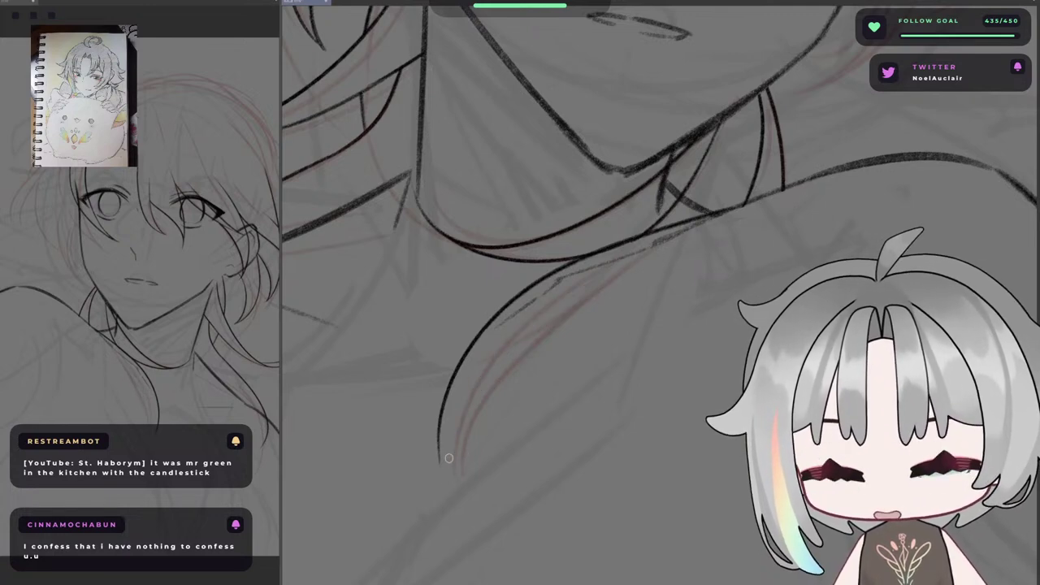
{"action": "mouse_move", "coordinate": [443, 469]}
{"action": "left_mouse_down"}
{"action": "mouse_move", "coordinate": [620, 271]}
{"action": "mouse_move", "coordinate": [694, 235]}
{"action": "left_mouse_up"}
{"action": "key", "text": "ctrl+z"}
{"action": "left_click_drag", "start_coordinate": [445, 436], "coordinate": [636, 274]}
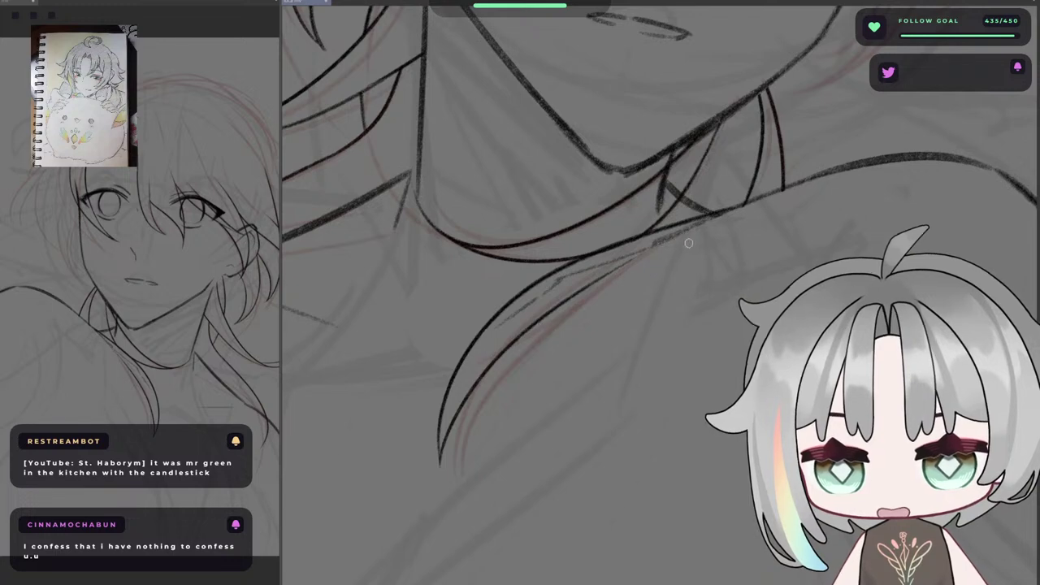
- Compare the chest strand's shape with the face and shoulders in mirrored and normal views
{"action": "scroll", "coordinate": [689, 243], "scroll_direction": "down", "scroll_amount": 5}
{"action": "key", "text": "h"}
{"action": "left_click_drag", "start_coordinate": [618, 223], "coordinate": [553, 248]}
{"action": "scroll", "coordinate": [561, 274], "scroll_direction": "up", "scroll_amount": 3}
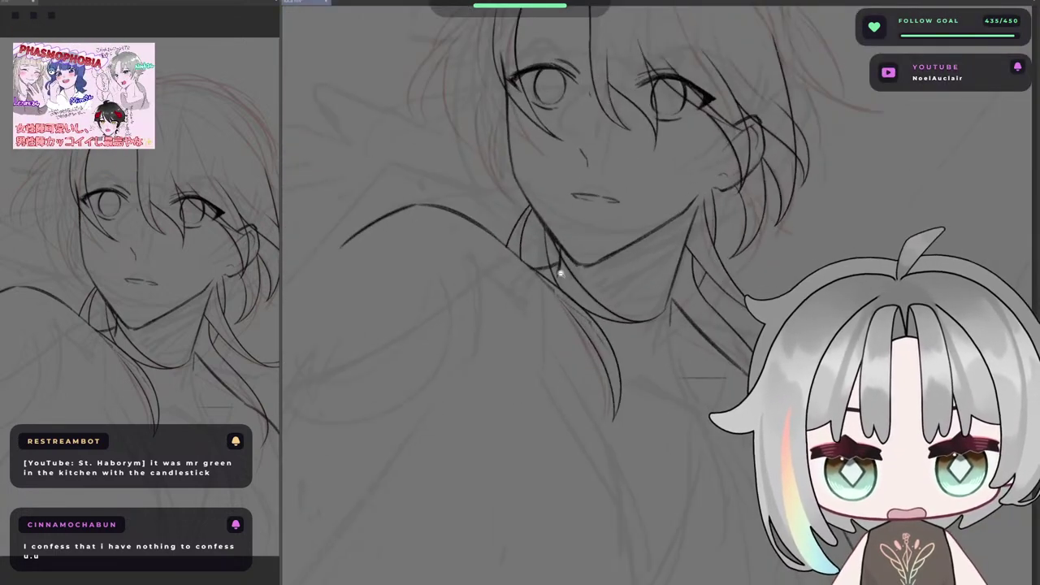
{"action": "scroll", "coordinate": [560, 274], "scroll_direction": "up", "scroll_amount": 2}
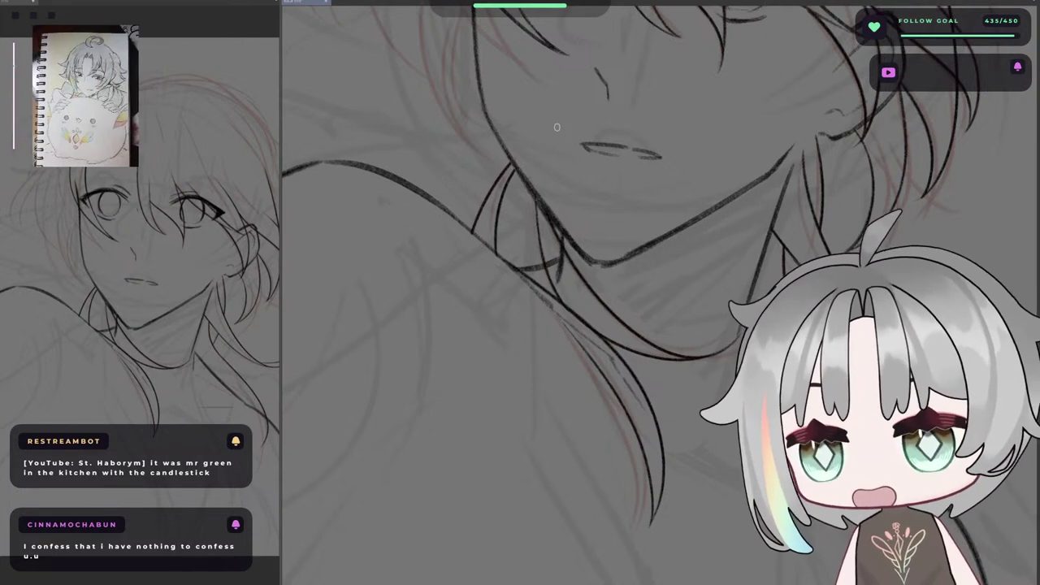
{"action": "left_click_drag", "start_coordinate": [741, 193], "coordinate": [634, 174]}
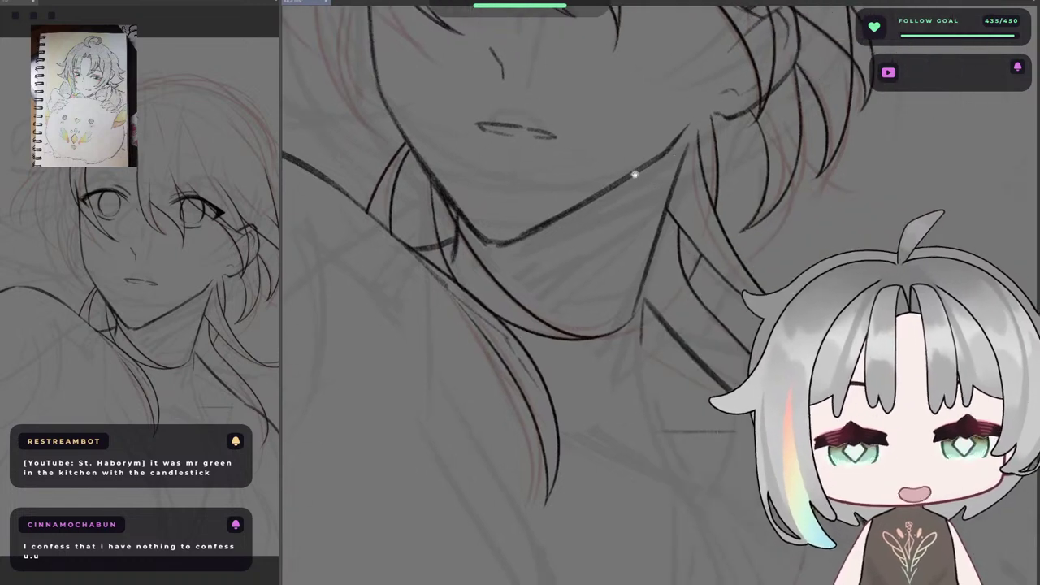
{"action": "key", "text": "h"}
{"action": "left_click_drag", "start_coordinate": [774, 164], "coordinate": [558, 220]}
{"action": "left_click_drag", "start_coordinate": [734, 212], "coordinate": [550, 243]}
{"action": "key", "text": "h"}
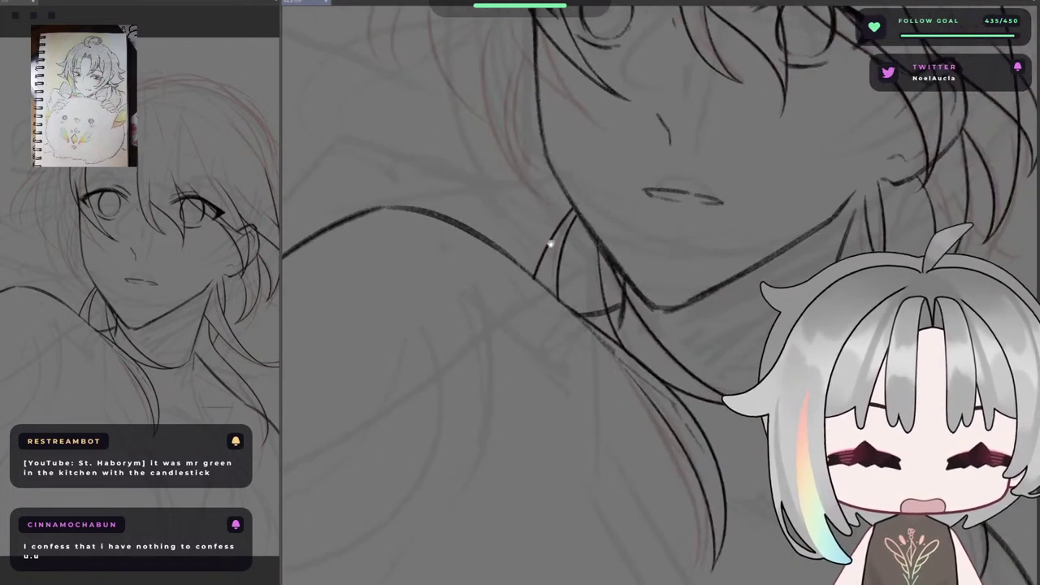
{"action": "scroll", "coordinate": [572, 278], "scroll_direction": "up", "scroll_amount": 2}
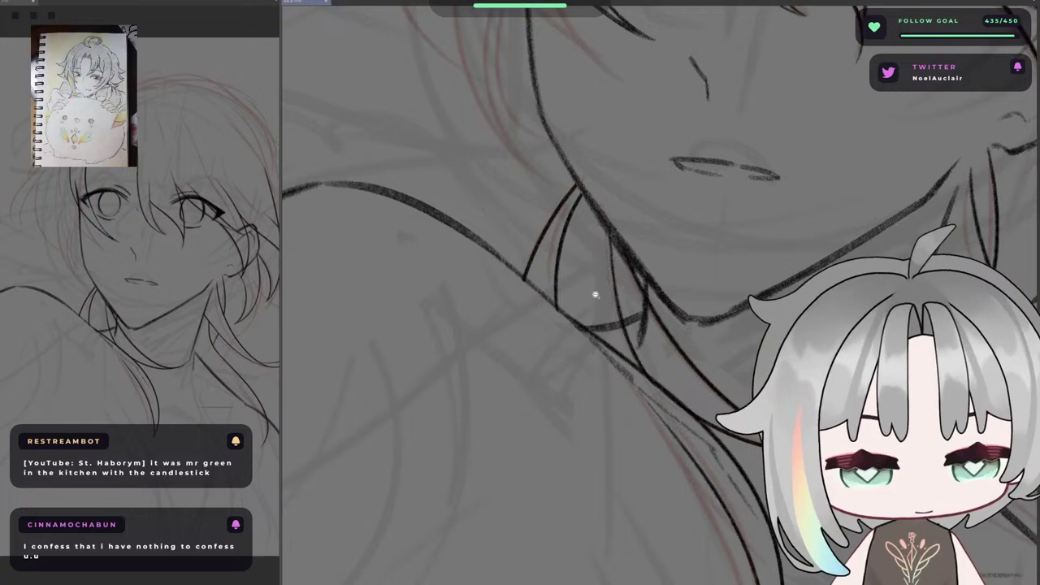
- Check the balance between the jaw and chest strands and the ear-side shoulder strands, flipping and zooming the canvas
{"action": "scroll", "coordinate": [595, 295], "scroll_direction": "down", "scroll_amount": 2}
{"action": "key", "text": "h"}
{"action": "left_click_drag", "start_coordinate": [764, 305], "coordinate": [652, 251]}
{"action": "key", "text": "h"}
{"action": "left_click_drag", "start_coordinate": [767, 272], "coordinate": [626, 249]}
{"action": "scroll", "coordinate": [574, 236], "scroll_direction": "up", "scroll_amount": 2}
{"action": "left_click_drag", "start_coordinate": [565, 286], "coordinate": [452, 302]}
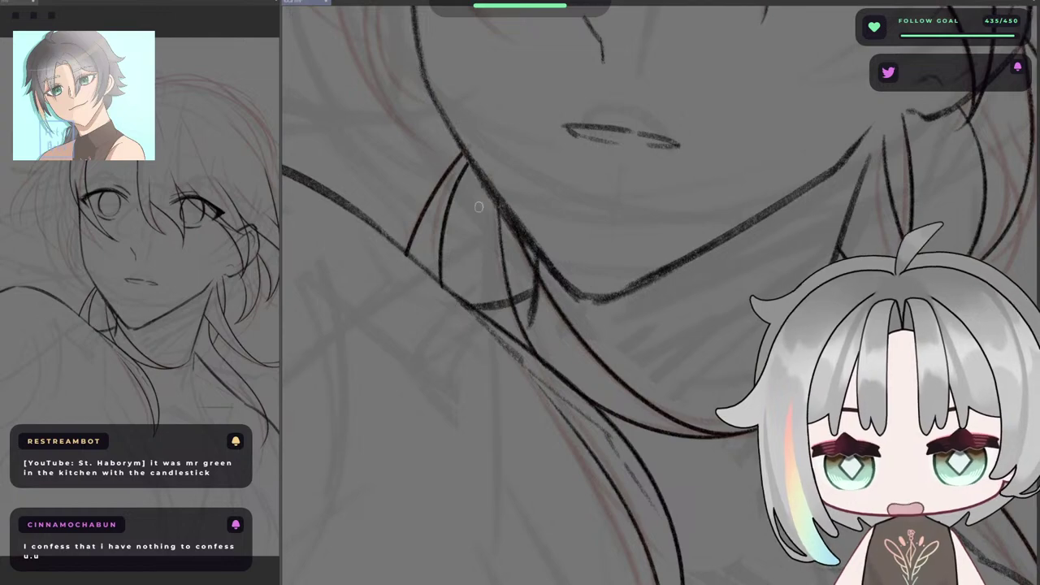
{"action": "scroll", "coordinate": [494, 205], "scroll_direction": "down", "scroll_amount": 3}
{"action": "key", "text": "h"}
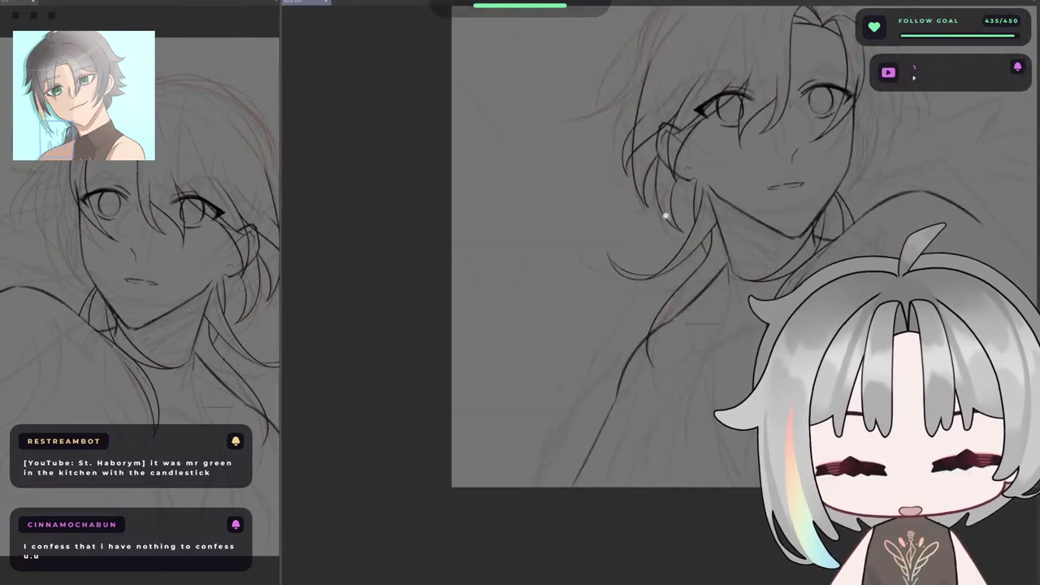
{"action": "key", "text": "h"}
{"action": "left_click_drag", "start_coordinate": [492, 271], "coordinate": [507, 233]}
{"action": "scroll", "coordinate": [531, 164], "scroll_direction": "up", "scroll_amount": 1}
{"action": "left_click_drag", "start_coordinate": [712, 338], "coordinate": [611, 237]}
{"action": "key", "text": "h"}
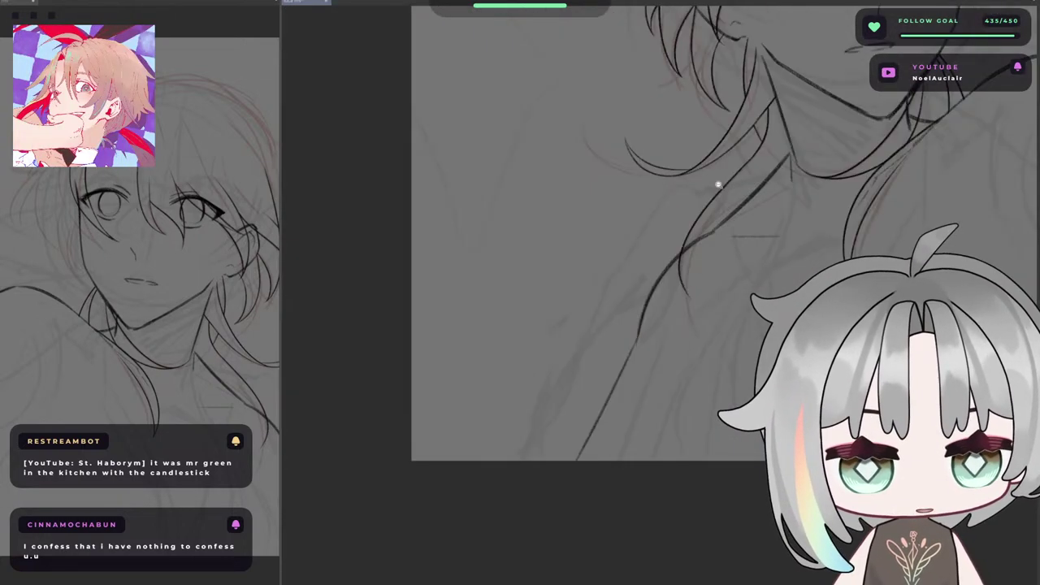
- Rotate the canvas and try to draw the inner edge of the long ear-side strand crossing the shoulder line
{"action": "left_click_drag", "start_coordinate": [797, 236], "coordinate": [576, 285]}
{"action": "key", "text": "asciicircum"}
{"action": "key", "text": "asciicircum"}
{"action": "key", "text": "asciicircum"}
{"action": "key", "text": "asciicircum"}
{"action": "key", "text": "asciicircum"}
{"action": "key", "text": "asciicircum"}
{"action": "key", "text": "asciicircum"}
{"action": "key", "text": "asciicircum"}
{"action": "key", "text": "asciicircum"}
{"action": "scroll", "coordinate": [574, 163], "scroll_direction": "up", "scroll_amount": 1}
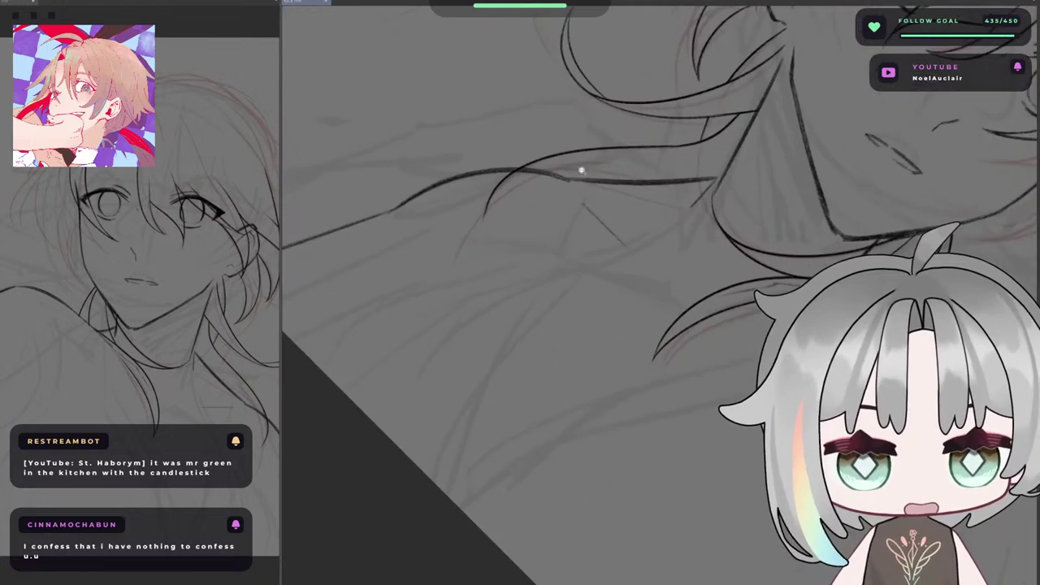
{"action": "left_click_drag", "start_coordinate": [624, 154], "coordinate": [632, 206]}
{"action": "scroll", "coordinate": [571, 242], "scroll_direction": "up", "scroll_amount": 1}
{"action": "scroll", "coordinate": [570, 252], "scroll_direction": "up", "scroll_amount": 1}
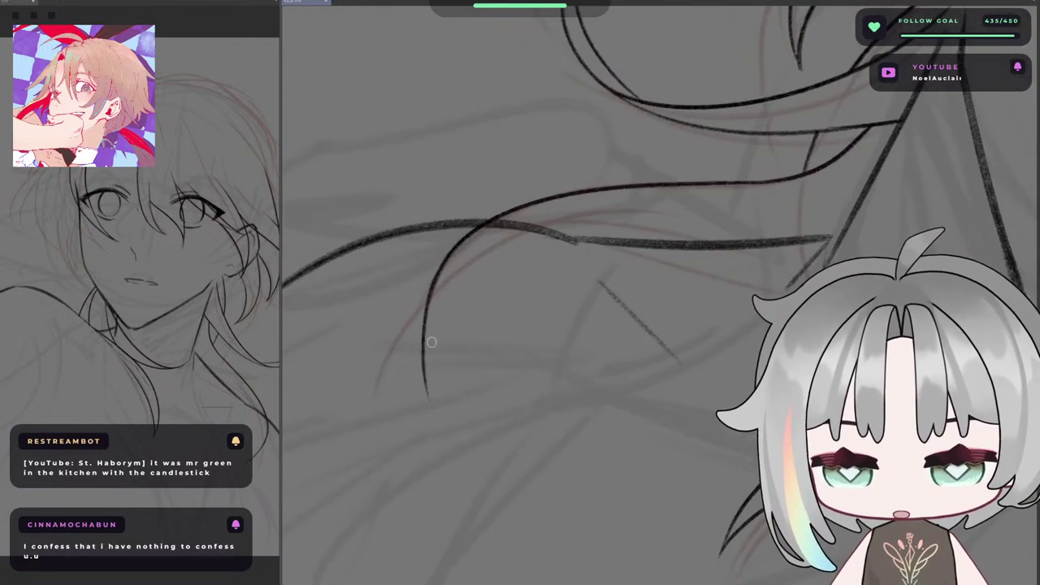
{"action": "left_click_drag", "start_coordinate": [429, 340], "coordinate": [626, 206]}
{"action": "key", "text": "ctrl+z"}
{"action": "key", "text": "ctrl+z"}
{"action": "mouse_move", "coordinate": [428, 329]}
{"action": "left_mouse_down"}
{"action": "mouse_move", "coordinate": [612, 210]}
{"action": "mouse_move", "coordinate": [667, 197]}
{"action": "left_mouse_up"}
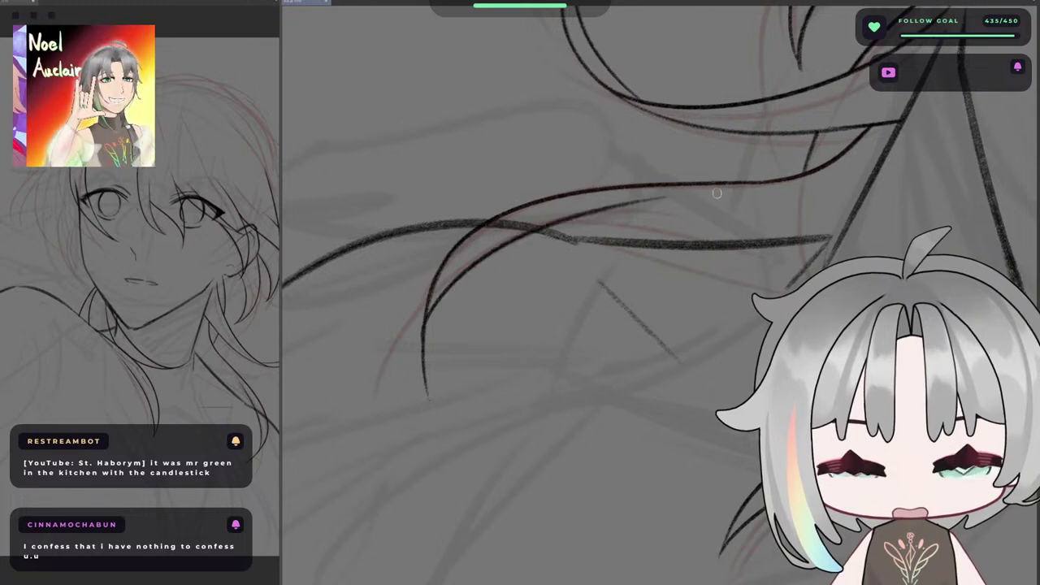
{"action": "key", "text": "ctrl+z"}
{"action": "left_click_drag", "start_coordinate": [423, 335], "coordinate": [690, 199]}
{"action": "key", "text": "ctrl+z"}
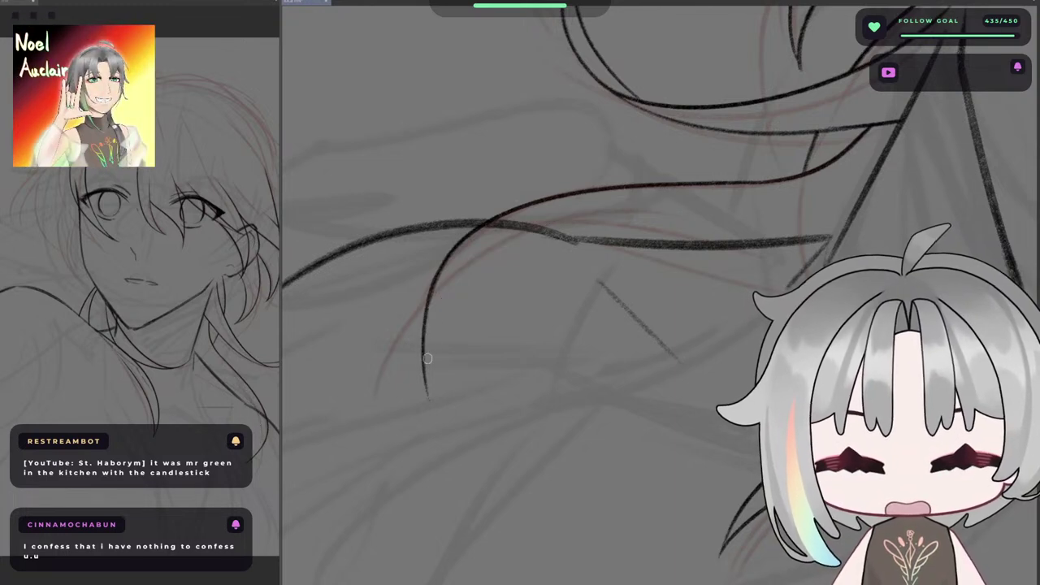
- Draw the ear-side shoulder strand's inner edge as a tapered curve running from near its tip toward the neck
{"action": "left_click_drag", "start_coordinate": [426, 363], "coordinate": [667, 200]}
{"action": "key", "text": "ctrl+z"}
{"action": "left_click_drag", "start_coordinate": [430, 370], "coordinate": [610, 204]}
{"action": "key", "text": "ctrl+z"}
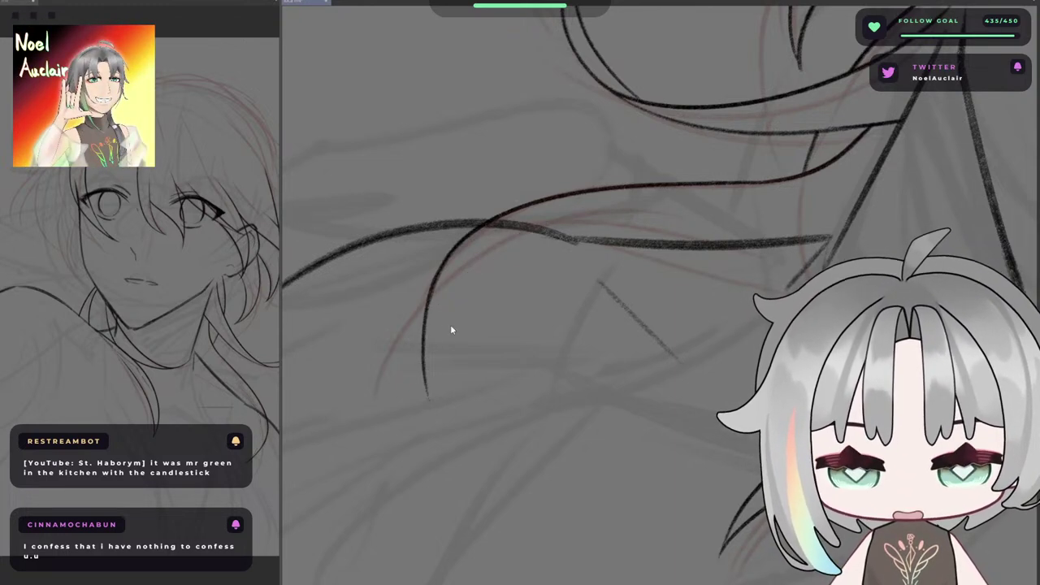
{"action": "mouse_move", "coordinate": [424, 349]}
{"action": "left_mouse_down"}
{"action": "mouse_move", "coordinate": [655, 205]}
{"action": "mouse_move", "coordinate": [719, 205]}
{"action": "left_mouse_up"}
- Reset the canvas rotation and add a curved line from the ear-side strand's inner edge across the shoulder line to the neck base
{"action": "key", "text": "r"}
{"action": "key", "text": "h"}
{"action": "left_click_drag", "start_coordinate": [567, 279], "coordinate": [651, 307]}
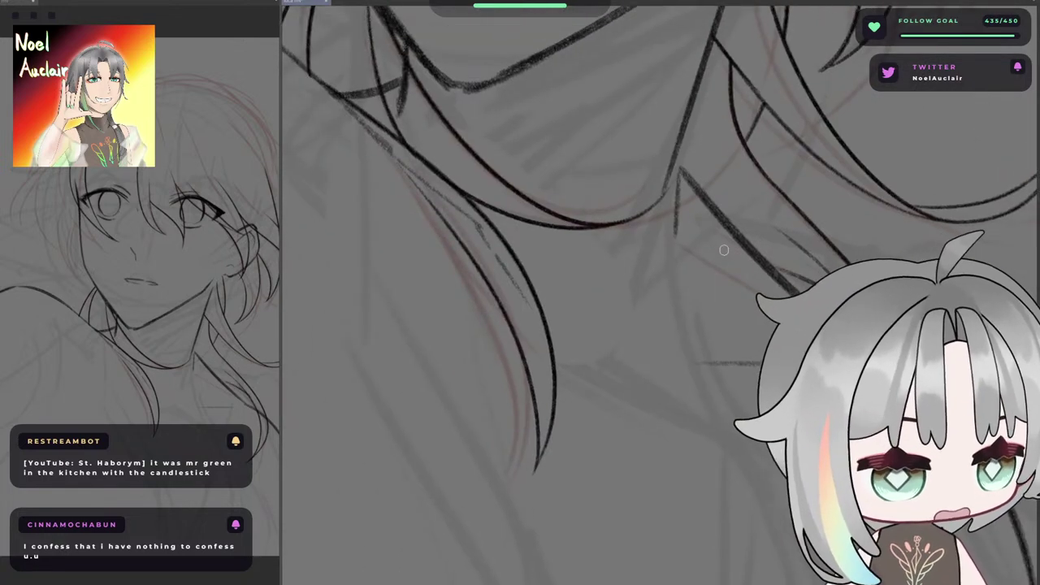
{"action": "key", "text": "h"}
{"action": "mouse_move", "coordinate": [479, 298]}
{"action": "left_mouse_down"}
{"action": "mouse_move", "coordinate": [405, 343]}
{"action": "mouse_move", "coordinate": [600, 242]}
{"action": "left_mouse_up"}
{"action": "key", "text": "ctrl+z"}
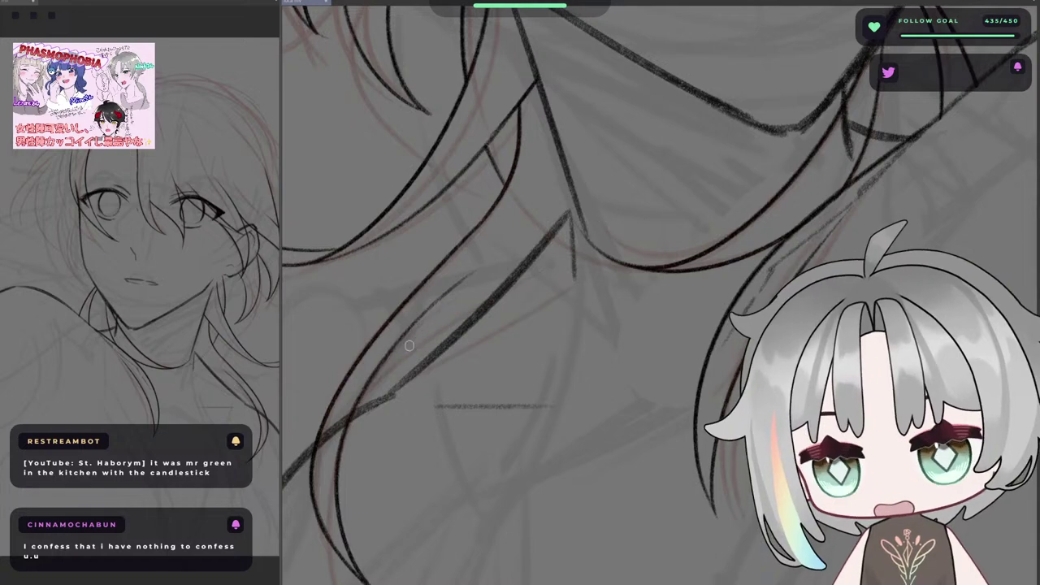
{"action": "left_click_drag", "start_coordinate": [392, 347], "coordinate": [601, 228]}
{"action": "key", "text": "ctrl+z"}
{"action": "left_click_drag", "start_coordinate": [396, 347], "coordinate": [600, 230]}
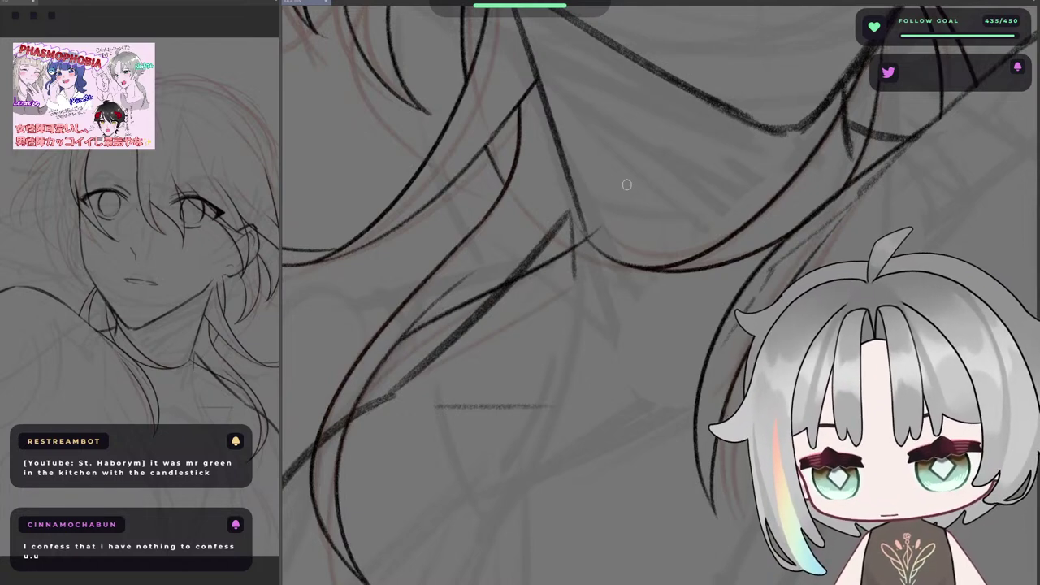
- Try to draw a strand line from beside the neck down toward the ear-side shoulder line
{"action": "key", "text": "h"}
{"action": "mouse_move", "coordinate": [674, 220]}
{"action": "left_mouse_down"}
{"action": "mouse_move", "coordinate": [607, 260]}
{"action": "mouse_move", "coordinate": [711, 247]}
{"action": "left_mouse_up"}
{"action": "key", "text": "h"}
{"action": "key", "text": "h"}
{"action": "scroll", "coordinate": [712, 248], "scroll_direction": "up", "scroll_amount": 5}
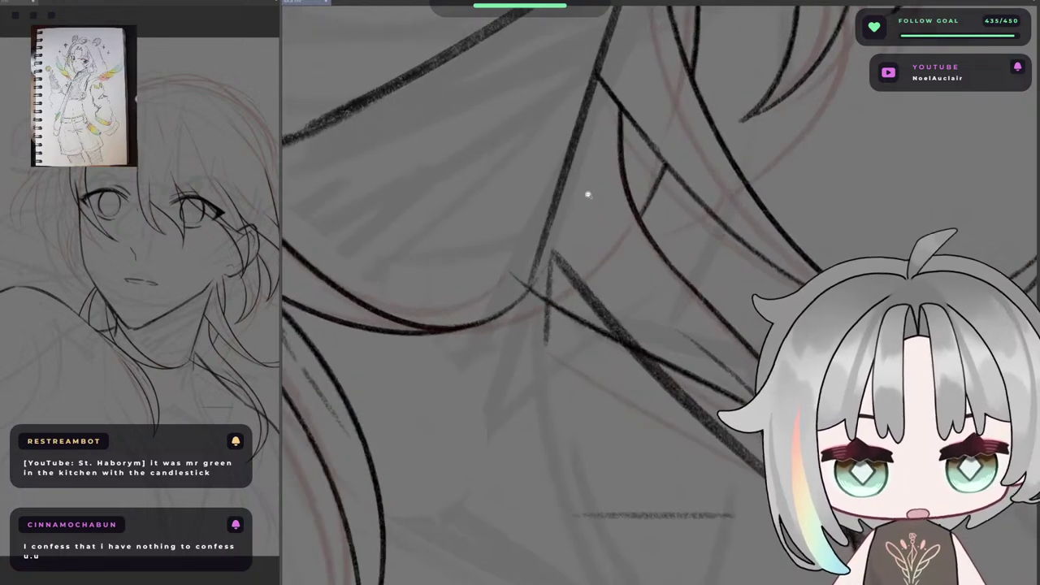
{"action": "left_click_drag", "start_coordinate": [572, 215], "coordinate": [653, 330]}
{"action": "key", "text": "ctrl+z"}
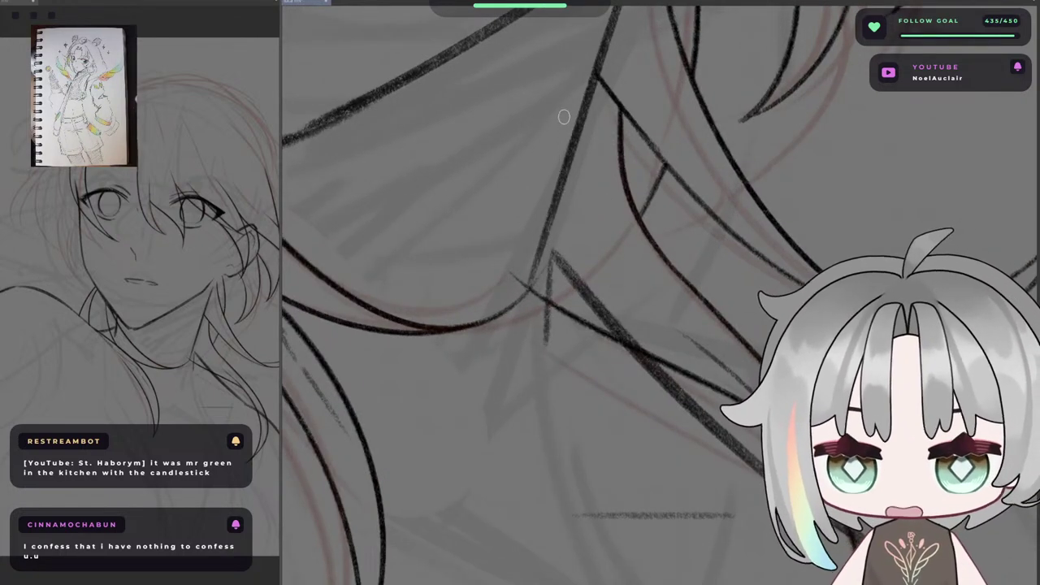
{"action": "left_click_drag", "start_coordinate": [561, 113], "coordinate": [653, 317]}
{"action": "scroll", "coordinate": [603, 231], "scroll_direction": "down", "scroll_amount": 3}
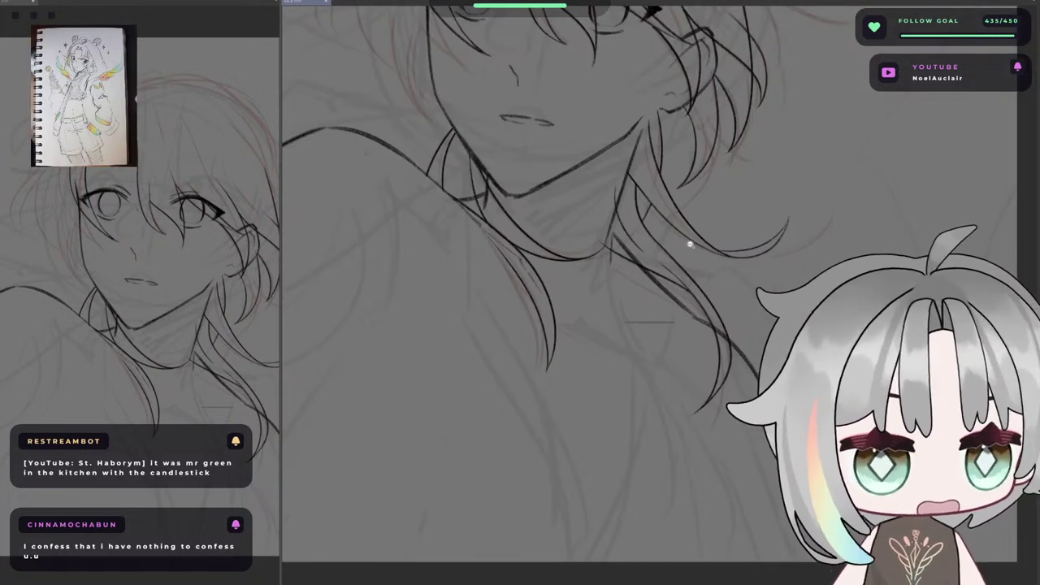
- Erase the chest strand and the thin strands between jaw and raised shoulder, cleaning up along the neck strand's lower edge
{"action": "scroll", "coordinate": [688, 242], "scroll_direction": "down", "scroll_amount": 6}
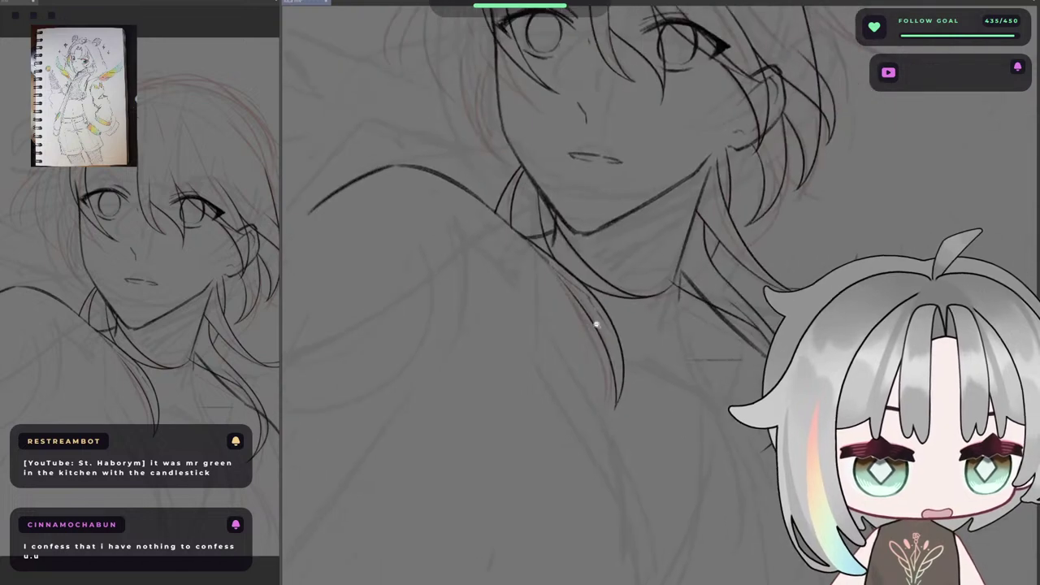
{"action": "scroll", "coordinate": [688, 276], "scroll_direction": "up", "scroll_amount": 6}
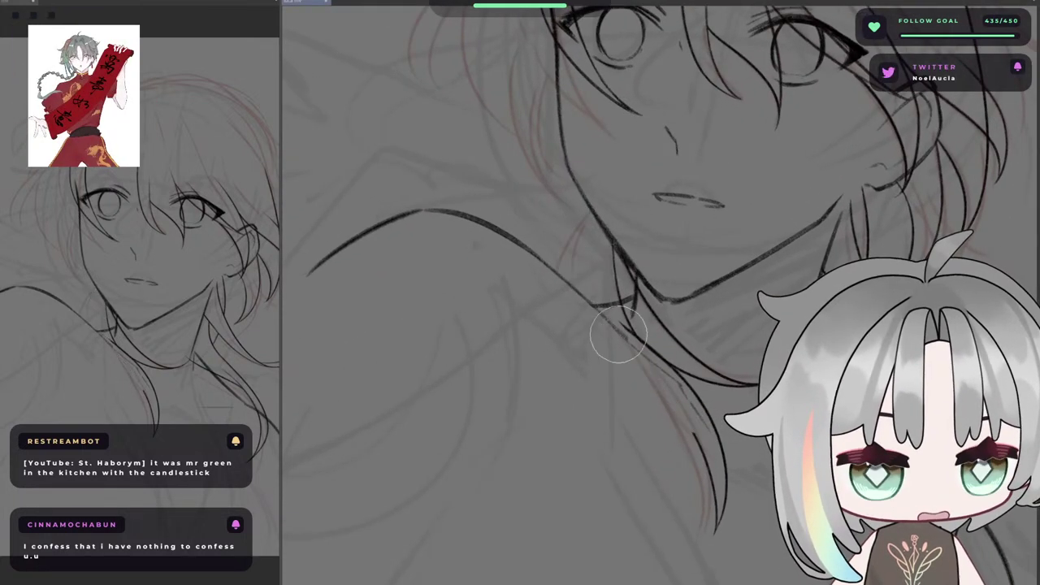
{"action": "left_click_drag", "start_coordinate": [725, 476], "coordinate": [721, 543]}
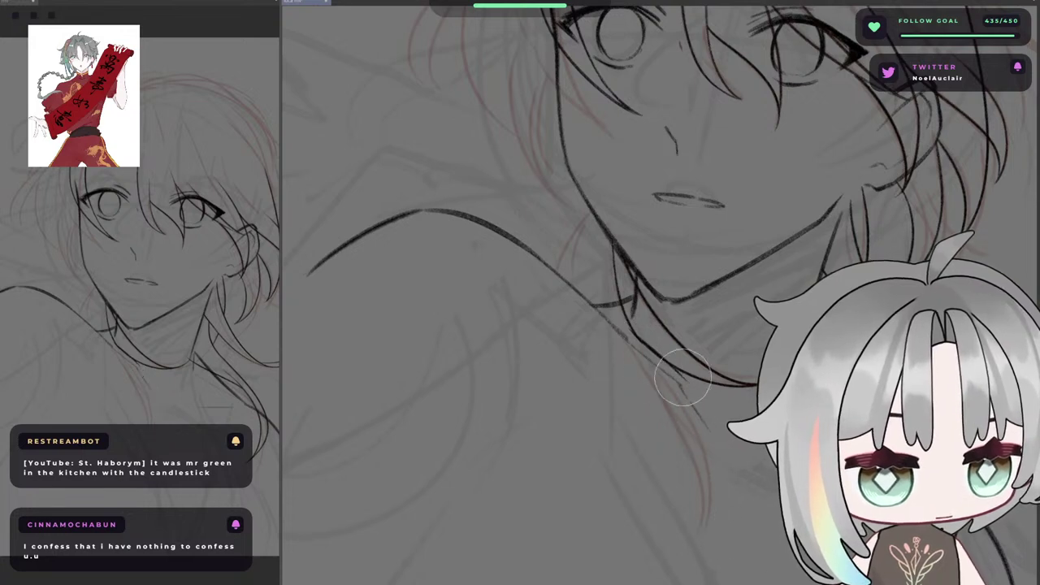
{"action": "mouse_move", "coordinate": [685, 344]}
{"action": "left_mouse_down"}
{"action": "mouse_move", "coordinate": [696, 328]}
{"action": "mouse_move", "coordinate": [691, 262]}
{"action": "left_mouse_up"}
{"action": "left_click_drag", "start_coordinate": [625, 353], "coordinate": [493, 265]}
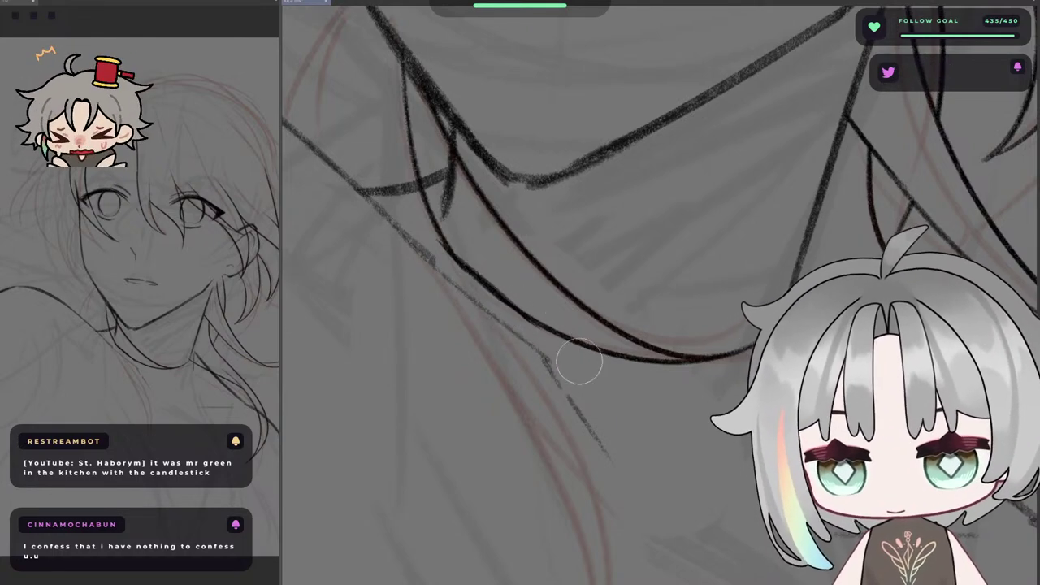
{"action": "left_click_drag", "start_coordinate": [492, 298], "coordinate": [588, 329]}
- Redraw the damaged part of the neck strand's lower edge with short strokes that join its remaining curve
{"action": "mouse_move", "coordinate": [582, 179]}
{"action": "left_mouse_down"}
{"action": "mouse_move", "coordinate": [661, 156]}
{"action": "mouse_move", "coordinate": [747, 203]}
{"action": "mouse_move", "coordinate": [708, 236]}
{"action": "mouse_move", "coordinate": [743, 251]}
{"action": "mouse_move", "coordinate": [647, 285]}
{"action": "left_mouse_up"}
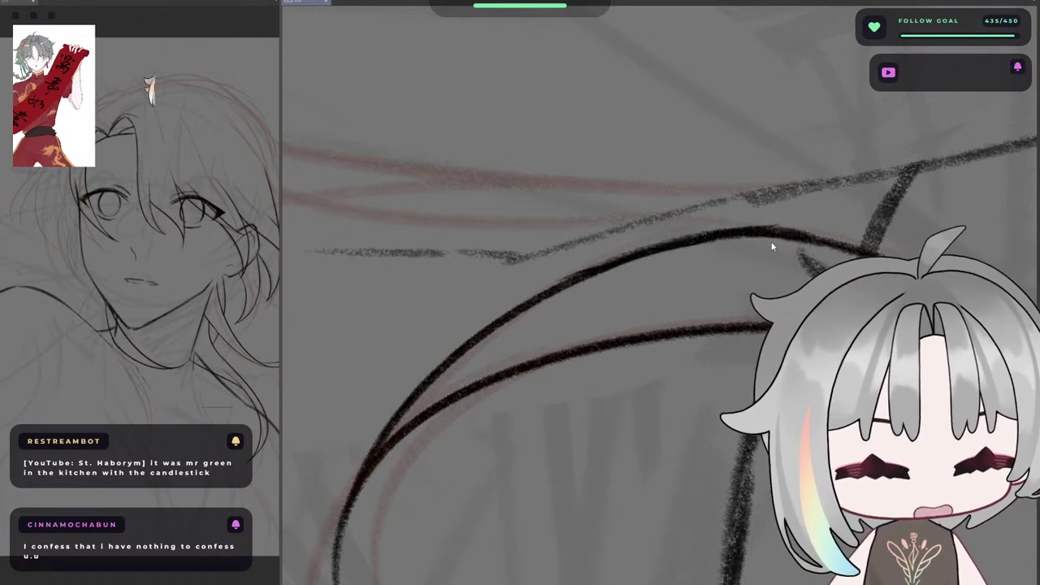
{"action": "key", "text": "ctrl+z"}
{"action": "mouse_move", "coordinate": [554, 291]}
{"action": "left_mouse_down"}
{"action": "mouse_move", "coordinate": [695, 244]}
{"action": "mouse_move", "coordinate": [791, 236]}
{"action": "mouse_move", "coordinate": [776, 240]}
{"action": "left_mouse_up"}
{"action": "key", "text": "ctrl+z"}
{"action": "key", "text": "ctrl+z"}
{"action": "mouse_move", "coordinate": [552, 295]}
{"action": "left_mouse_down"}
{"action": "mouse_move", "coordinate": [774, 237]}
{"action": "mouse_move", "coordinate": [646, 209]}
{"action": "left_mouse_up"}
{"action": "left_click_drag", "start_coordinate": [549, 230], "coordinate": [668, 215]}
{"action": "key", "text": "ctrl+z"}
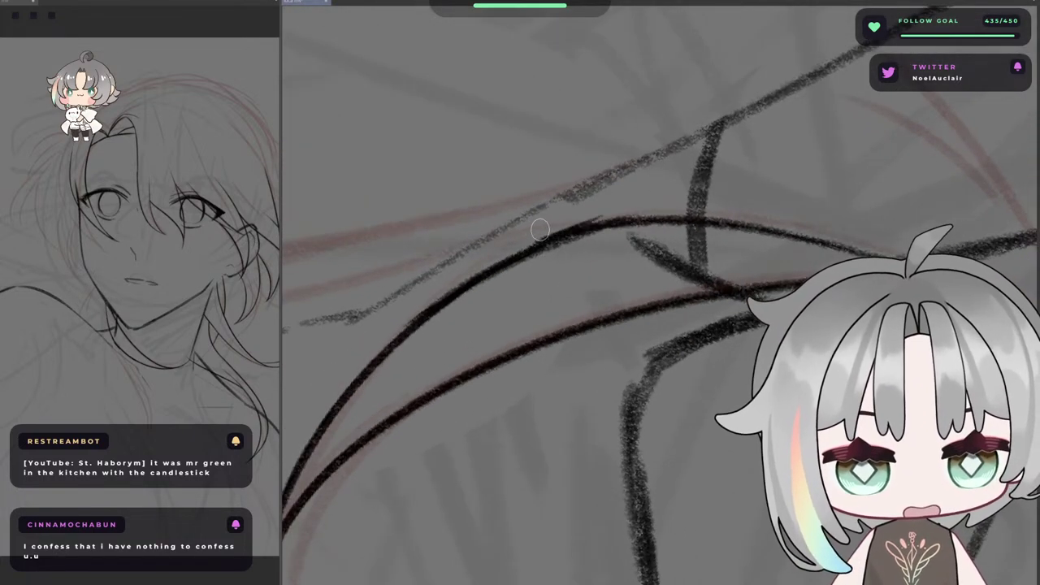
{"action": "key", "text": "r"}
{"action": "scroll", "coordinate": [717, 209], "scroll_direction": "down", "scroll_amount": 7}
{"action": "key", "text": "h"}
{"action": "key", "text": "h"}
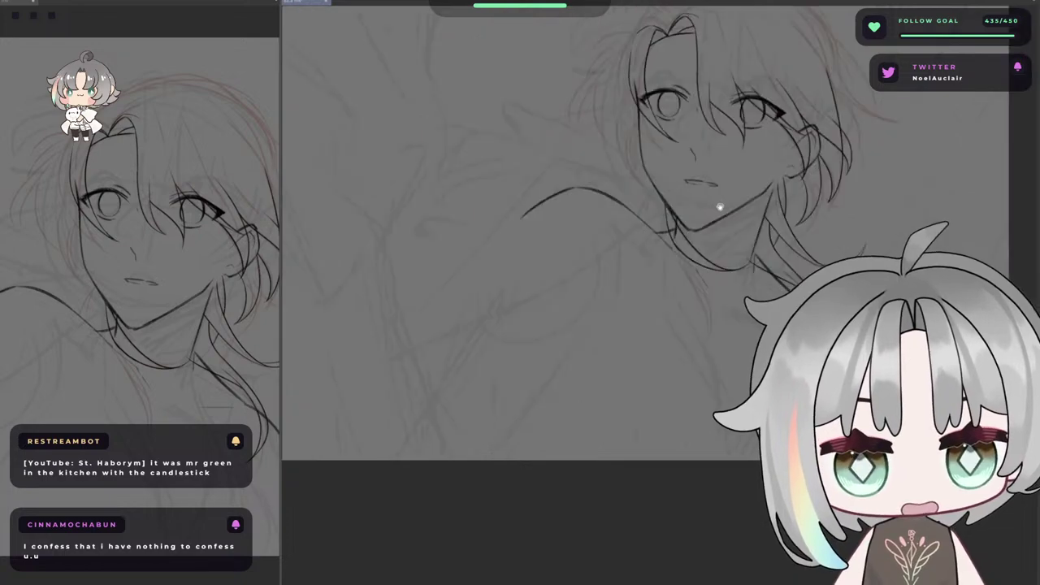
- Draw the upper edge of the outward-flicked strand, curving from the ear side of the head down to the flick's tip along the red sketch
{"action": "left_click_drag", "start_coordinate": [720, 206], "coordinate": [547, 257]}
{"action": "left_click_drag", "start_coordinate": [573, 185], "coordinate": [646, 274]}
{"action": "scroll", "coordinate": [688, 148], "scroll_direction": "up", "scroll_amount": 5}
{"action": "key", "text": "h"}
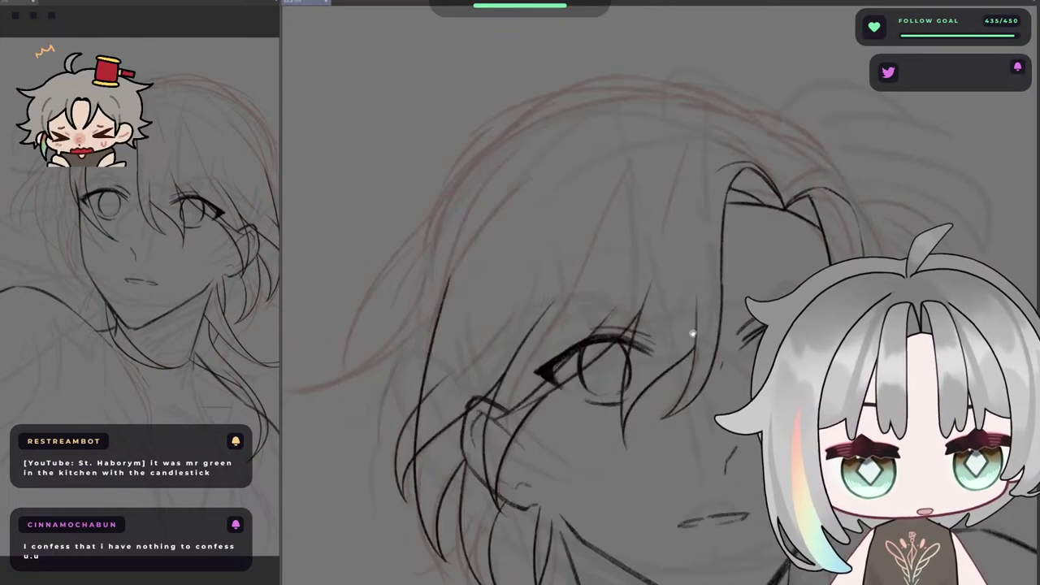
{"action": "left_click_drag", "start_coordinate": [567, 327], "coordinate": [714, 262]}
{"action": "scroll", "coordinate": [616, 167], "scroll_direction": "up", "scroll_amount": 3}
{"action": "mouse_move", "coordinate": [559, 201]}
{"action": "left_mouse_down"}
{"action": "mouse_move", "coordinate": [629, 160]}
{"action": "mouse_move", "coordinate": [488, 269]}
{"action": "mouse_move", "coordinate": [413, 378]}
{"action": "left_mouse_up"}
{"action": "key", "text": "ctrl+z"}
{"action": "mouse_move", "coordinate": [651, 121]}
{"action": "left_mouse_down"}
{"action": "mouse_move", "coordinate": [499, 350]}
{"action": "mouse_move", "coordinate": [615, 235]}
{"action": "left_mouse_up"}
{"action": "key", "text": "ctrl+z"}
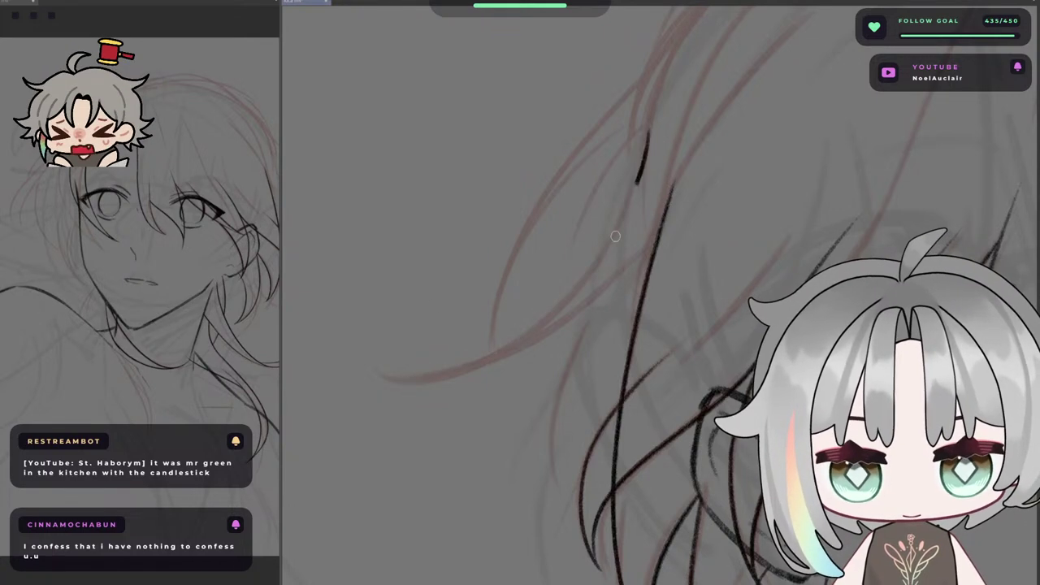
{"action": "key", "text": "ctrl+z"}
{"action": "left_click_drag", "start_coordinate": [647, 135], "coordinate": [460, 364]}
- Rotate the canvas, draw the flicked strand's lower edge from its tip back toward the head, and reset the rotation
{"action": "key", "text": "h"}
{"action": "left_click_drag", "start_coordinate": [802, 227], "coordinate": [641, 162]}
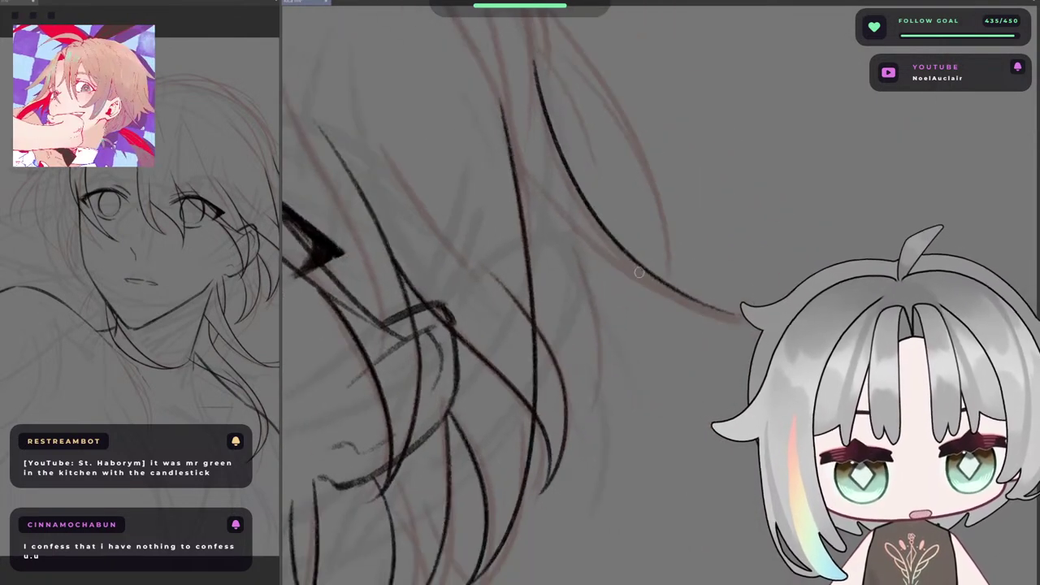
{"action": "key", "text": "asciicircum"}
{"action": "key", "text": "asciicircum"}
{"action": "key", "text": "asciicircum"}
{"action": "key", "text": "asciicircum"}
{"action": "key", "text": "asciicircum"}
{"action": "key", "text": "asciicircum"}
{"action": "key", "text": "asciicircum"}
{"action": "key", "text": "asciicircum"}
{"action": "key", "text": "asciicircum"}
{"action": "key", "text": "asciicircum"}
{"action": "left_click_drag", "start_coordinate": [624, 365], "coordinate": [496, 272]}
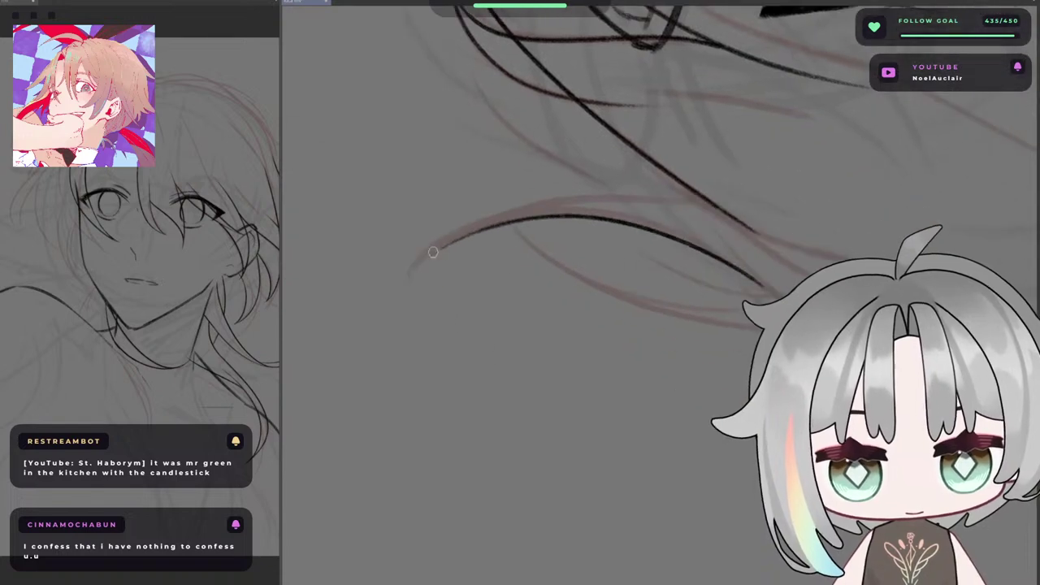
{"action": "left_click_drag", "start_coordinate": [431, 261], "coordinate": [655, 190]}
{"action": "key", "text": "ctrl+z"}
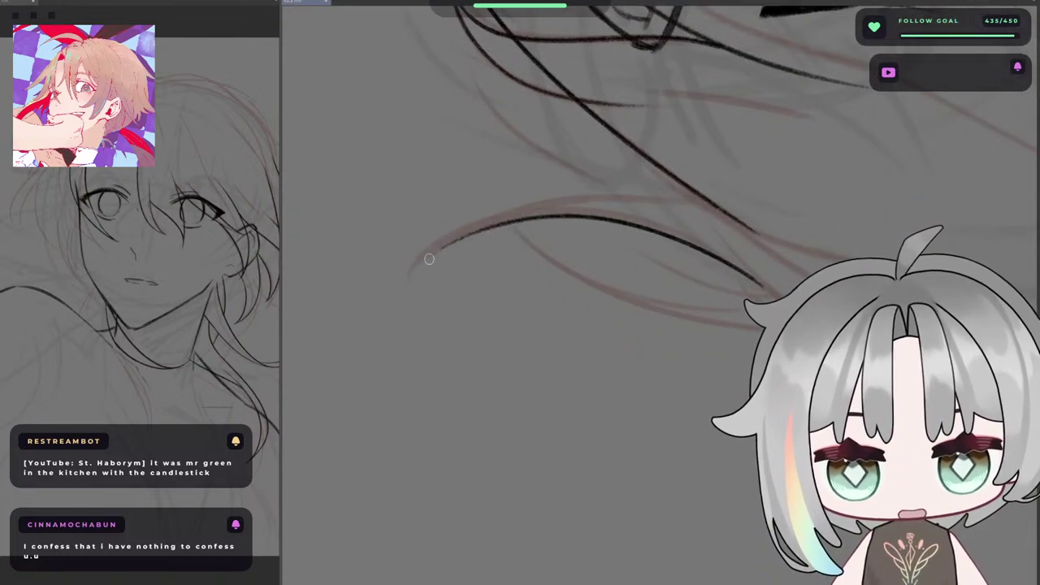
{"action": "left_click_drag", "start_coordinate": [428, 261], "coordinate": [698, 200]}
{"action": "key", "text": "ctrl+z"}
{"action": "left_click_drag", "start_coordinate": [425, 260], "coordinate": [697, 208]}
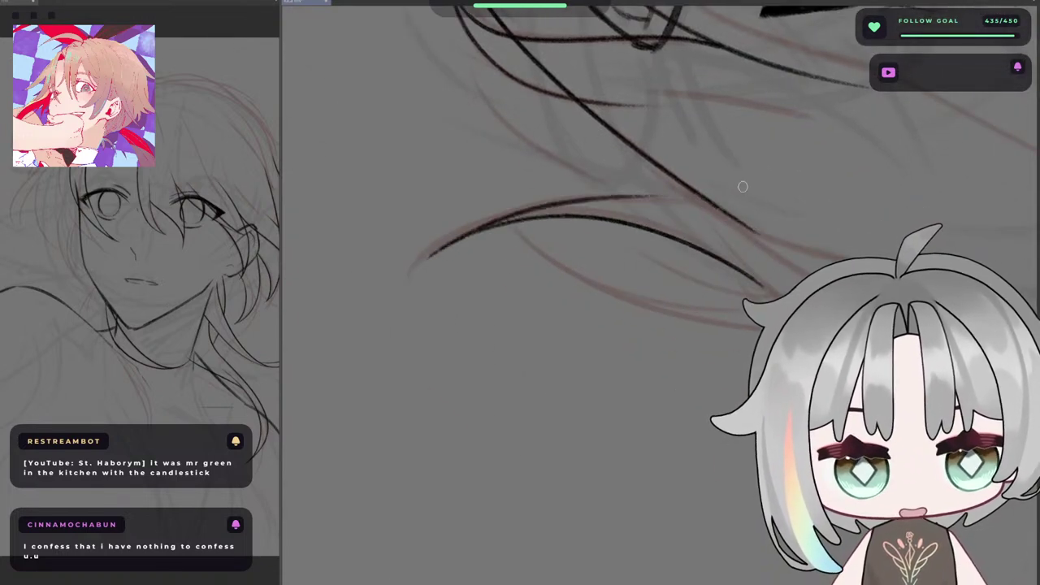
{"action": "key", "text": "ctrl+at"}
- Extend the inner end of the flicked strand's lower edge toward the long ear-side hair line
{"action": "key", "text": "h"}
{"action": "left_click_drag", "start_coordinate": [718, 358], "coordinate": [504, 148]}
{"action": "key", "text": "h"}
{"action": "key", "text": "h"}
{"action": "left_click_drag", "start_coordinate": [614, 321], "coordinate": [699, 200]}
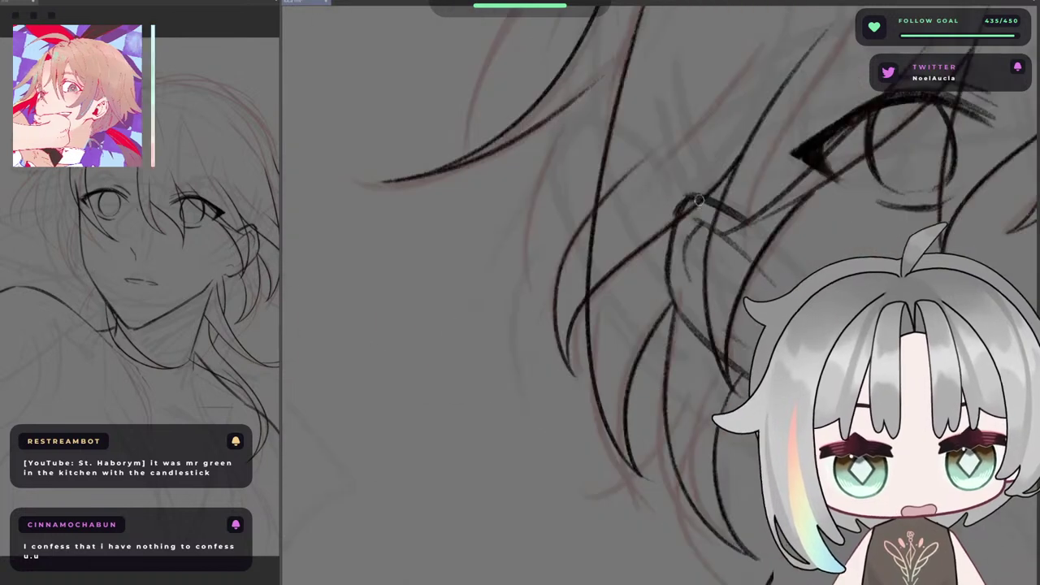
{"action": "left_click_drag", "start_coordinate": [477, 191], "coordinate": [466, 216]}
{"action": "left_click_drag", "start_coordinate": [610, 104], "coordinate": [597, 159]}
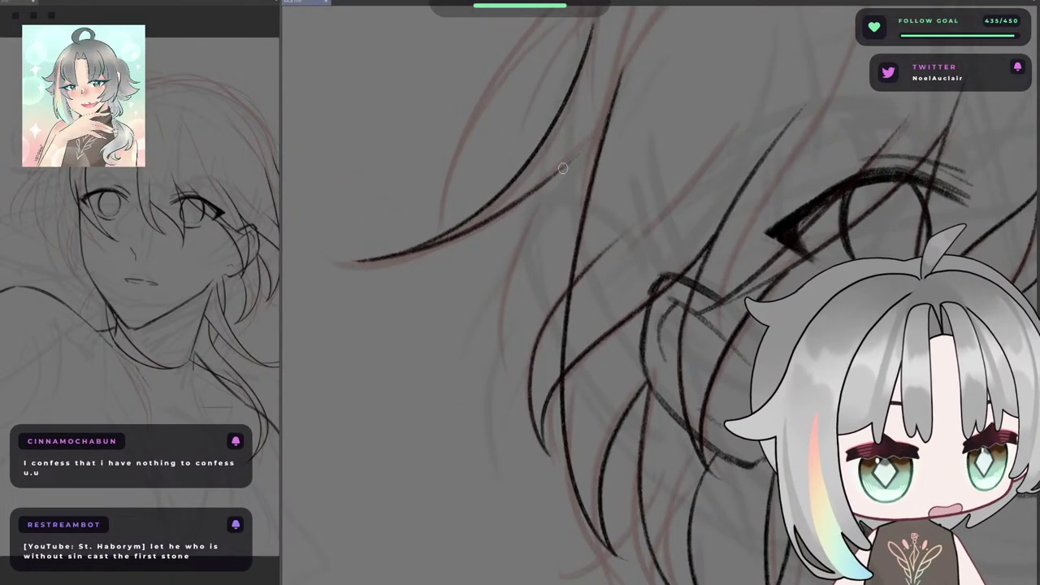
{"action": "left_click_drag", "start_coordinate": [557, 172], "coordinate": [571, 162]}
- Draw a thin strand curving down from the flick's underside beside the ear-side hair, with an inner edge meeting at its tip
{"action": "left_click_drag", "start_coordinate": [544, 187], "coordinate": [530, 346]}
{"action": "key", "text": "ctrl+z"}
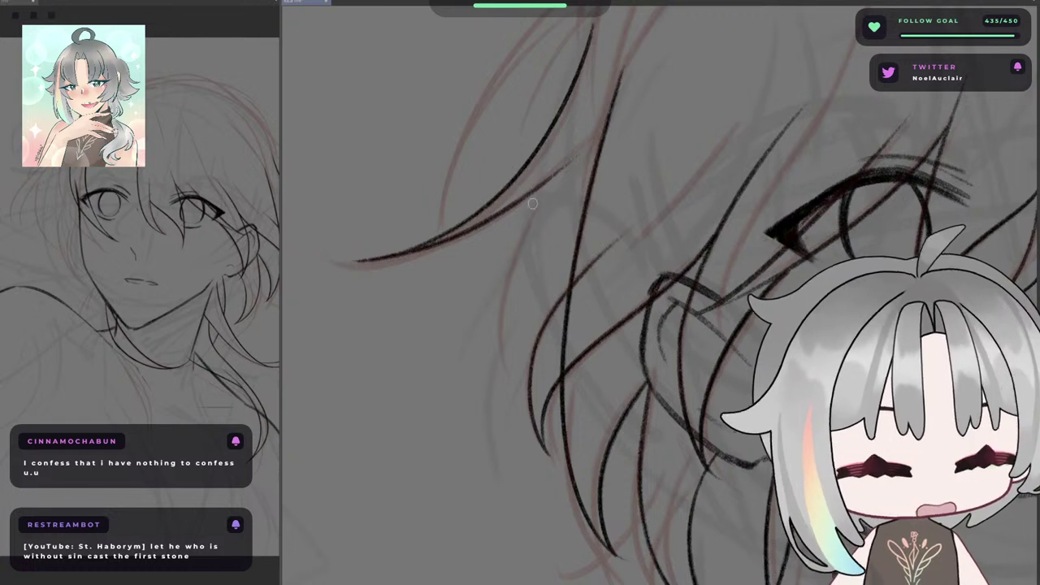
{"action": "left_click_drag", "start_coordinate": [536, 201], "coordinate": [501, 379]}
{"action": "key", "text": "ctrl+z"}
{"action": "left_click_drag", "start_coordinate": [539, 196], "coordinate": [503, 387]}
{"action": "key", "text": "ctrl+z"}
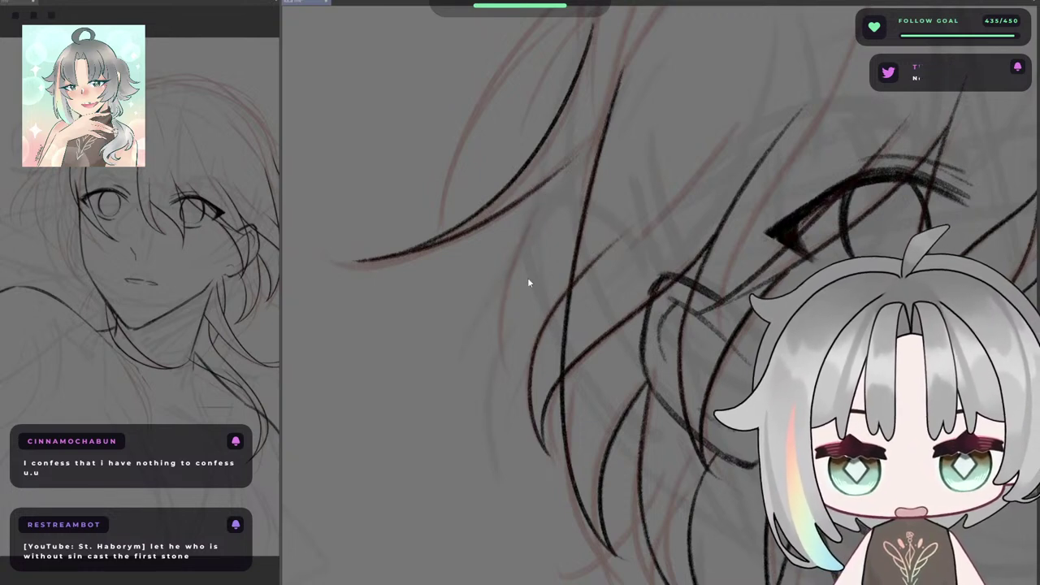
{"action": "mouse_move", "coordinate": [549, 179]}
{"action": "left_mouse_down"}
{"action": "mouse_move", "coordinate": [516, 254]}
{"action": "mouse_move", "coordinate": [511, 393]}
{"action": "mouse_move", "coordinate": [553, 274]}
{"action": "left_mouse_up"}
{"action": "key", "text": "ctrl+z"}
{"action": "left_click_drag", "start_coordinate": [507, 379], "coordinate": [557, 305]}
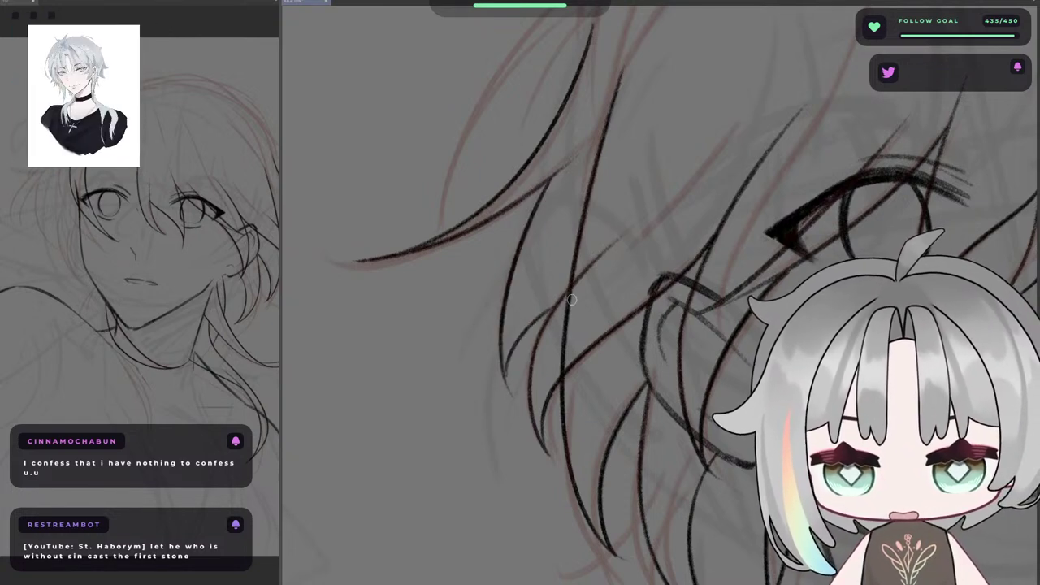
- Rework the tip and inner edge of the thin strand below the flick
{"action": "key", "text": "ctrl+z"}
{"action": "key", "text": "ctrl+z"}
{"action": "left_click_drag", "start_coordinate": [509, 390], "coordinate": [551, 311]}
{"action": "key", "text": "ctrl+z"}
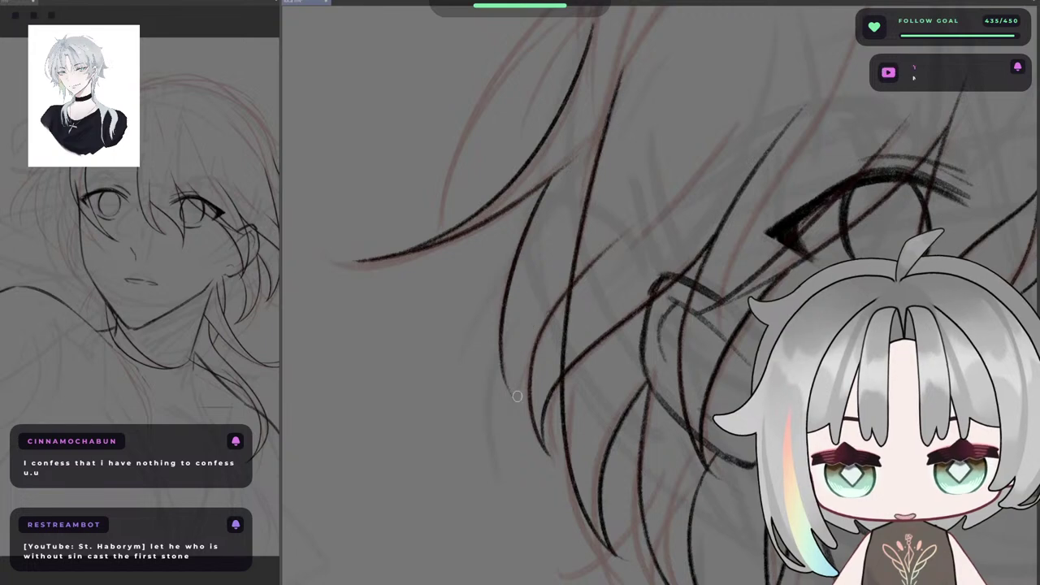
{"action": "key", "text": "ctrl+z"}
{"action": "mouse_move", "coordinate": [515, 398]}
{"action": "left_mouse_down"}
{"action": "mouse_move", "coordinate": [548, 314]}
{"action": "mouse_move", "coordinate": [558, 323]}
{"action": "left_mouse_up"}
{"action": "key", "text": "ctrl+z"}
{"action": "key", "text": "ctrl+z"}
{"action": "mouse_move", "coordinate": [514, 401]}
{"action": "left_mouse_down"}
{"action": "mouse_move", "coordinate": [550, 313]}
{"action": "mouse_move", "coordinate": [508, 405]}
{"action": "left_mouse_up"}
{"action": "key", "text": "ctrl+z"}
{"action": "key", "text": "ctrl+z"}
{"action": "mouse_move", "coordinate": [552, 311]}
{"action": "left_mouse_down"}
{"action": "mouse_move", "coordinate": [509, 384]}
{"action": "mouse_move", "coordinate": [512, 413]}
{"action": "mouse_move", "coordinate": [508, 375]}
{"action": "mouse_move", "coordinate": [439, 371]}
{"action": "left_mouse_up"}
{"action": "key", "text": "ctrl+z"}
{"action": "key", "text": "h"}
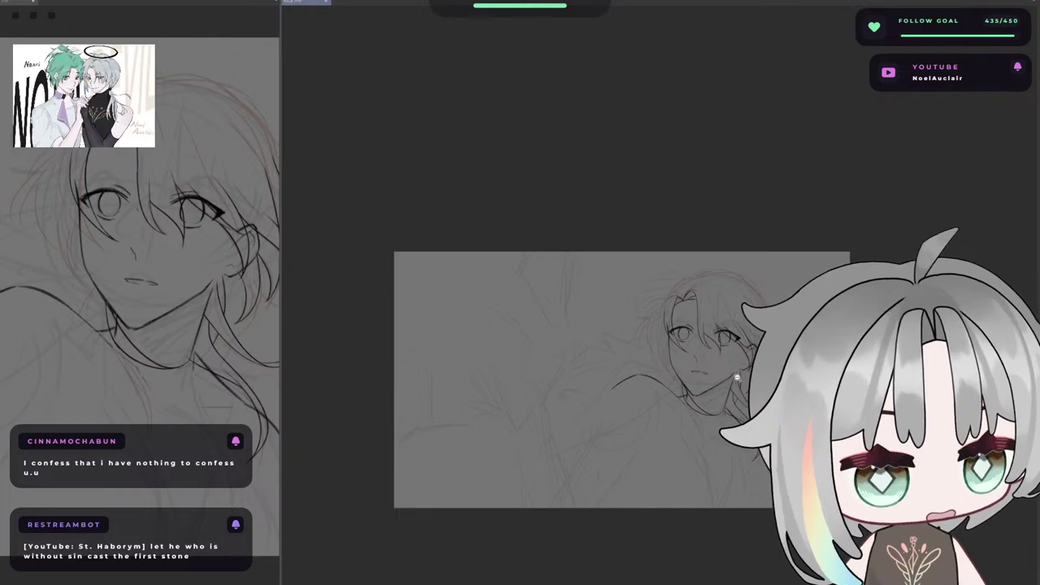
{"action": "key", "text": "h"}
{"action": "left_click_drag", "start_coordinate": [594, 372], "coordinate": [626, 285]}
{"action": "left_click_drag", "start_coordinate": [696, 224], "coordinate": [566, 265]}
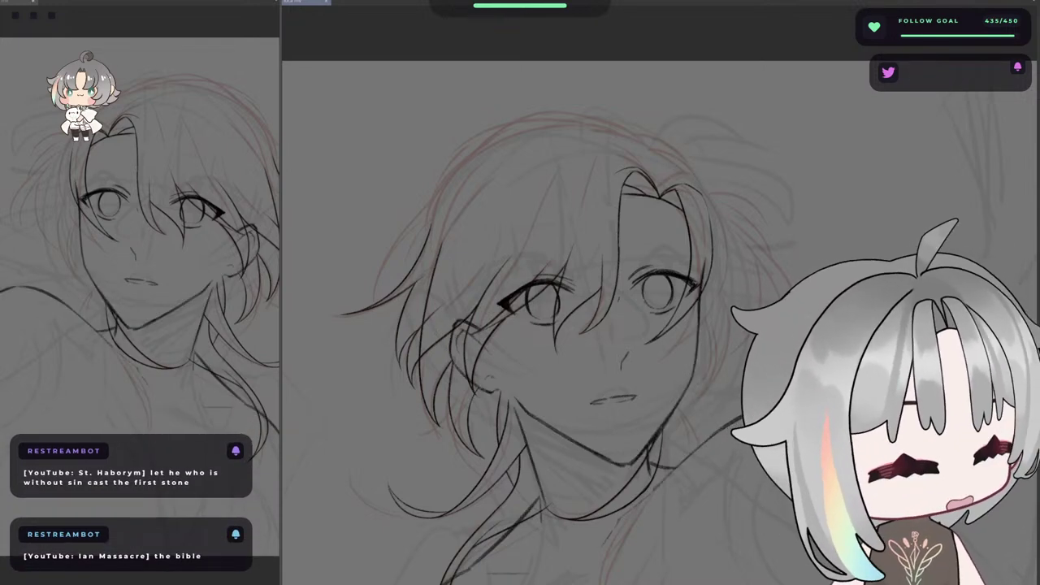
{"action": "key", "text": "ctrl+z"}
{"action": "key", "text": "ctrl+y"}
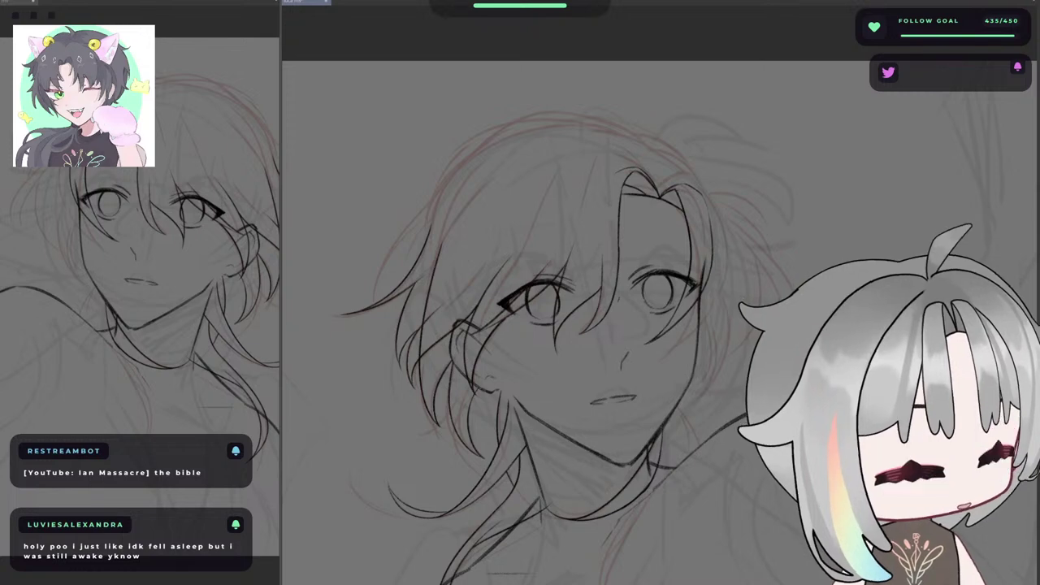
- Draw a thin arched eyebrow line above the uncovered eye, inside the gap of the parted fringe
{"action": "left_click_drag", "start_coordinate": [640, 249], "coordinate": [684, 246]}
{"action": "left_click_drag", "start_coordinate": [747, 214], "coordinate": [793, 146]}
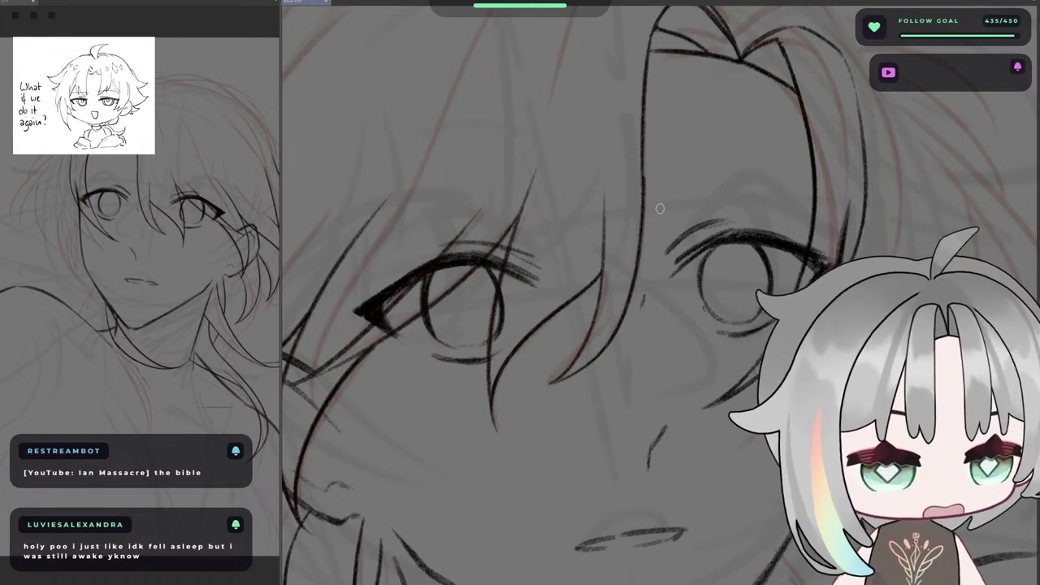
{"action": "left_click_drag", "start_coordinate": [668, 203], "coordinate": [781, 173]}
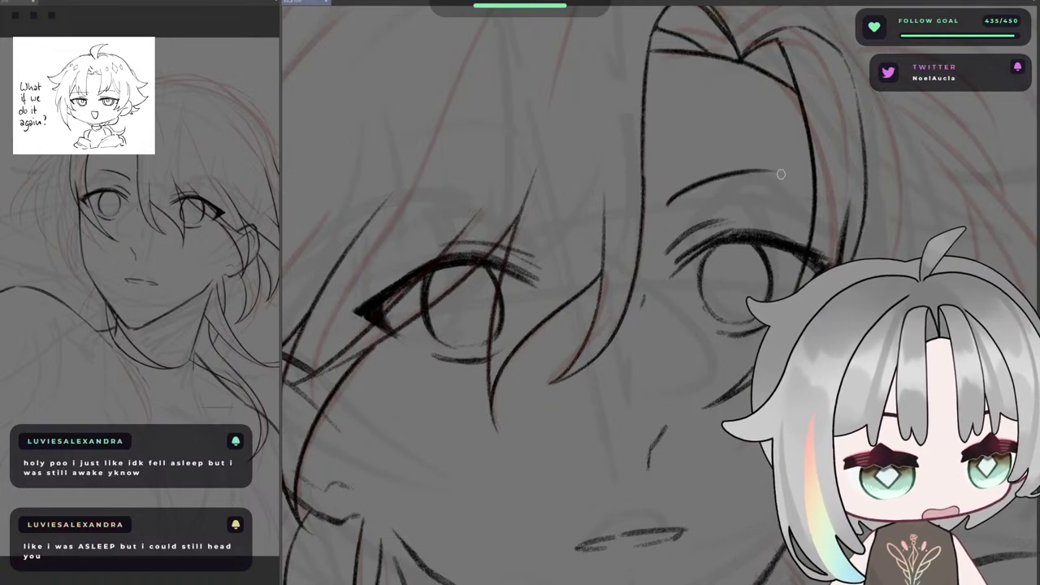
{"action": "key", "text": "ctrl+z"}
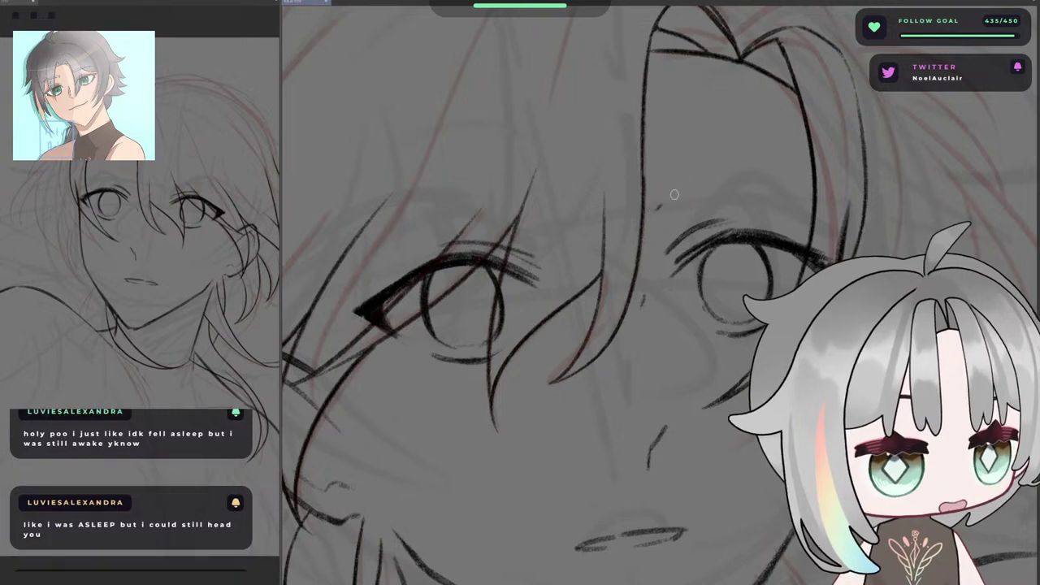
{"action": "left_click_drag", "start_coordinate": [698, 195], "coordinate": [767, 161]}
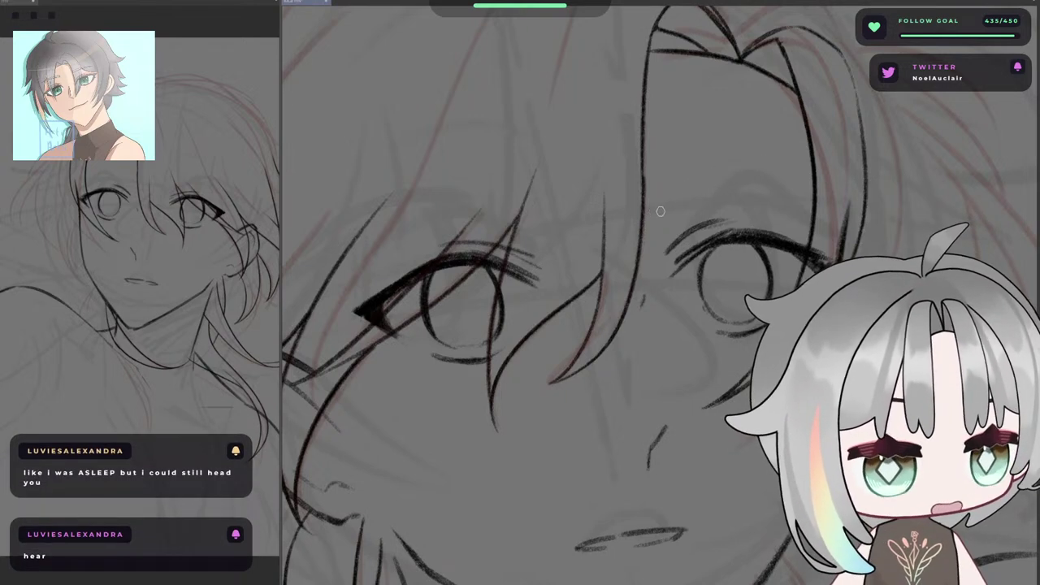
{"action": "key", "text": "ctrl+z"}
{"action": "mouse_move", "coordinate": [662, 200]}
{"action": "left_mouse_down"}
{"action": "mouse_move", "coordinate": [733, 168]}
{"action": "mouse_move", "coordinate": [778, 165]}
{"action": "left_mouse_up"}
{"action": "key", "text": "ctrl+z"}
{"action": "key", "text": "ctrl+z"}
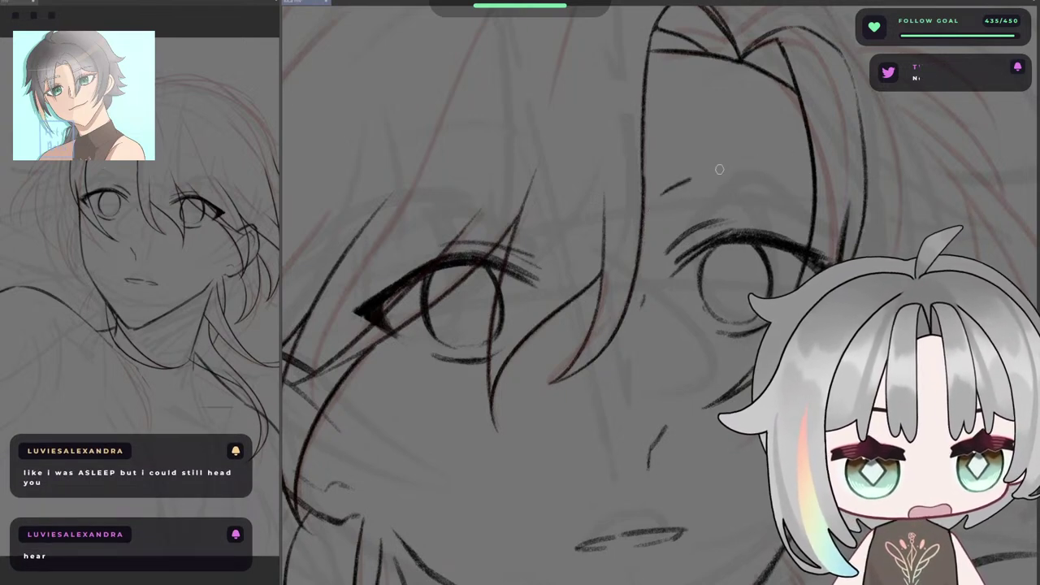
{"action": "key", "text": "ctrl+z"}
{"action": "left_click_drag", "start_coordinate": [658, 201], "coordinate": [764, 167]}
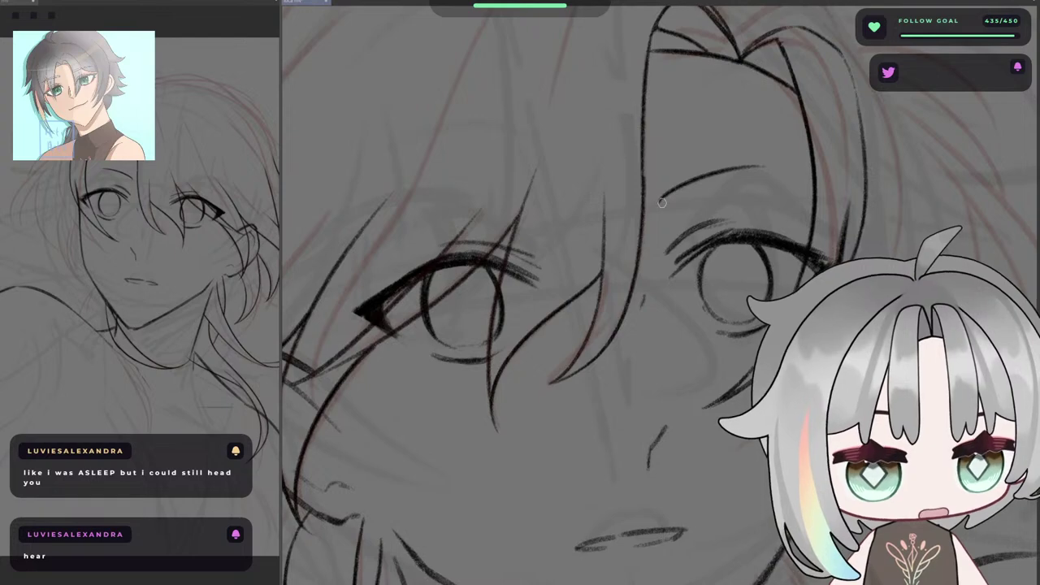
{"action": "key", "text": "h"}
{"action": "key", "text": "h"}
{"action": "key", "text": "ctrl+z"}
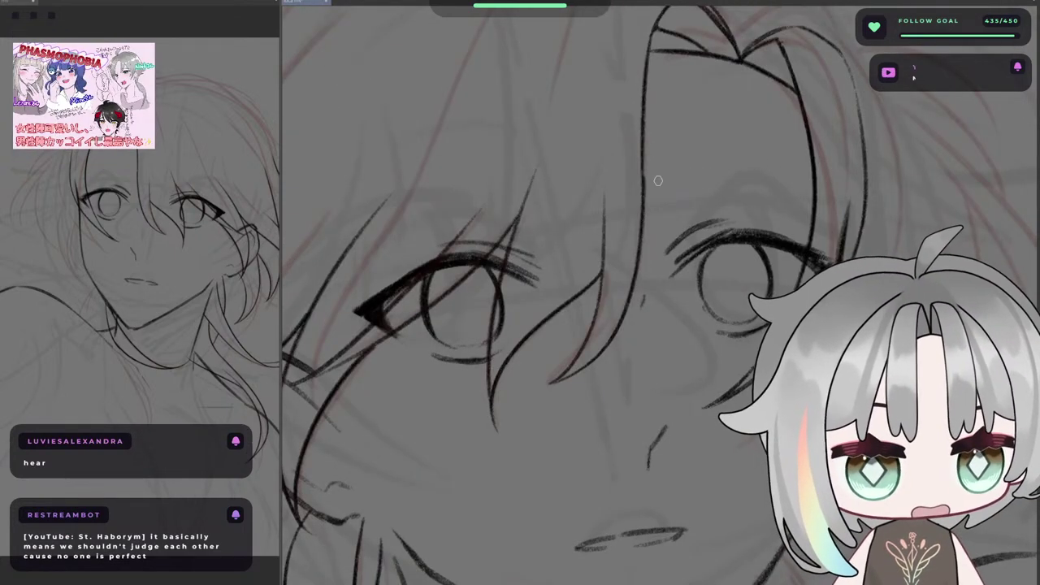
{"action": "left_click_drag", "start_coordinate": [658, 178], "coordinate": [788, 171]}
- Thicken the eyebrow above the uncovered eye with strokes along its arch, keeping the outer end tapered
{"action": "scroll", "coordinate": [741, 170], "scroll_direction": "down", "scroll_amount": 5}
{"action": "key", "text": "h"}
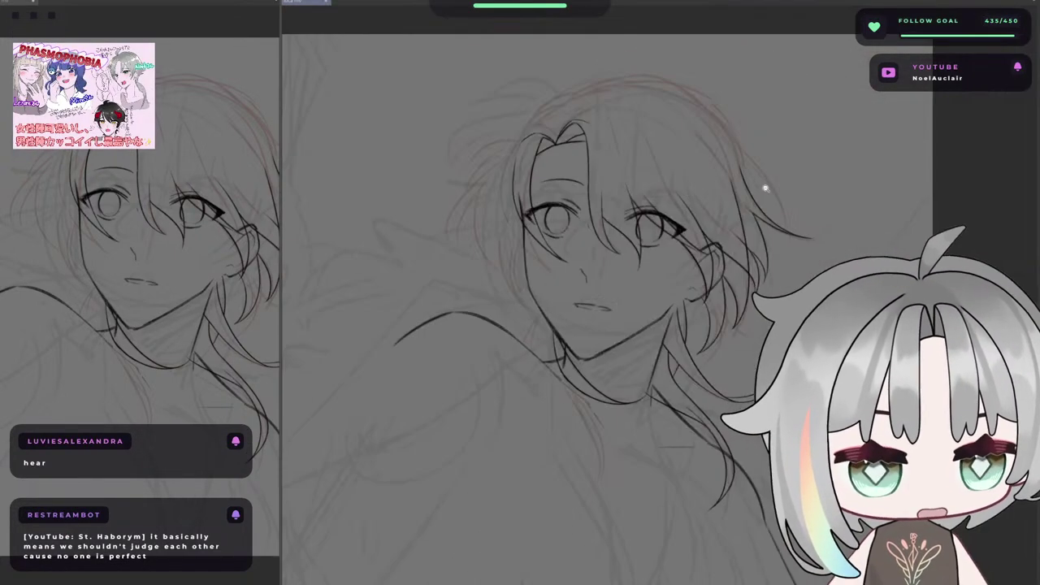
{"action": "left_click_drag", "start_coordinate": [581, 207], "coordinate": [732, 216]}
{"action": "scroll", "coordinate": [717, 200], "scroll_direction": "up", "scroll_amount": 6}
{"action": "key", "text": "h"}
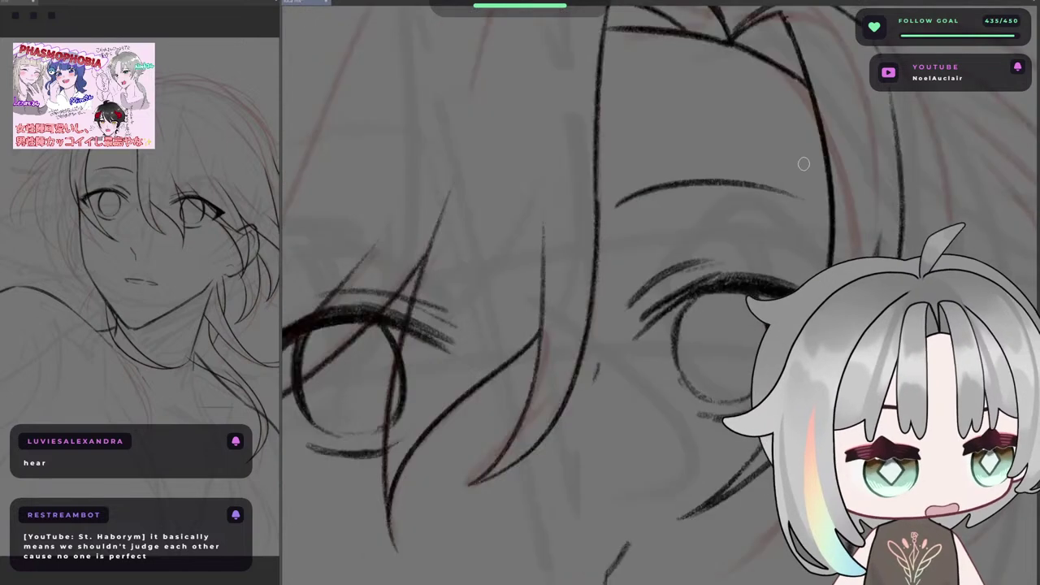
{"action": "left_click_drag", "start_coordinate": [627, 203], "coordinate": [766, 193]}
{"action": "key", "text": "ctrl+z"}
{"action": "left_click_drag", "start_coordinate": [625, 202], "coordinate": [787, 196]}
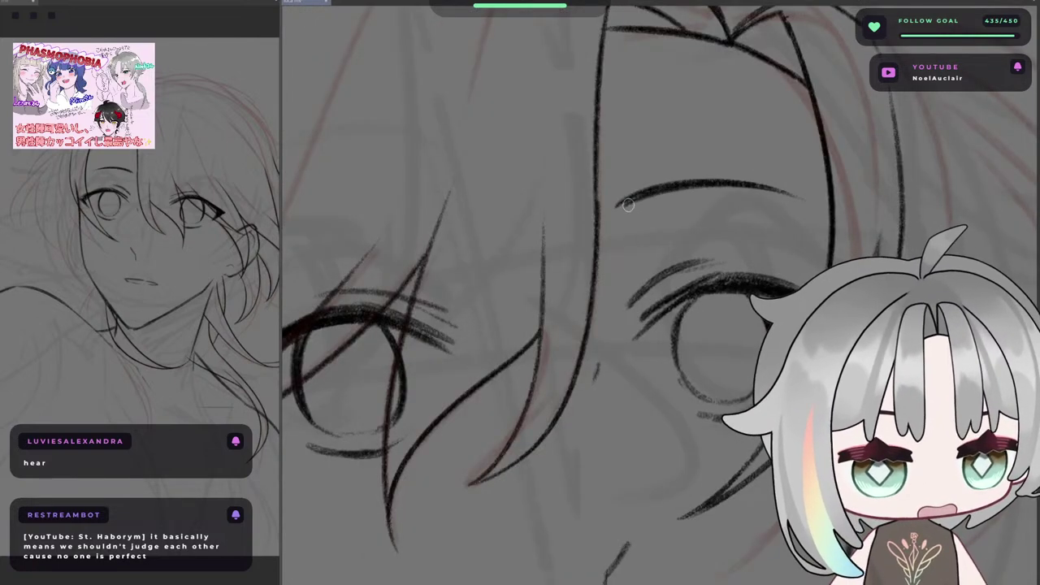
{"action": "left_click_drag", "start_coordinate": [686, 191], "coordinate": [786, 196]}
{"action": "key", "text": "ctrl+z"}
{"action": "key", "text": "h"}
{"action": "left_click_drag", "start_coordinate": [636, 202], "coordinate": [722, 203]}
{"action": "left_click_drag", "start_coordinate": [680, 187], "coordinate": [586, 209]}
{"action": "key", "text": "ctrl+z"}
{"action": "left_click_drag", "start_coordinate": [787, 205], "coordinate": [572, 218]}
- Redraw the short hair line that runs from the fringe's parting peak outward over the crown
{"action": "scroll", "coordinate": [649, 190], "scroll_direction": "down", "scroll_amount": 5}
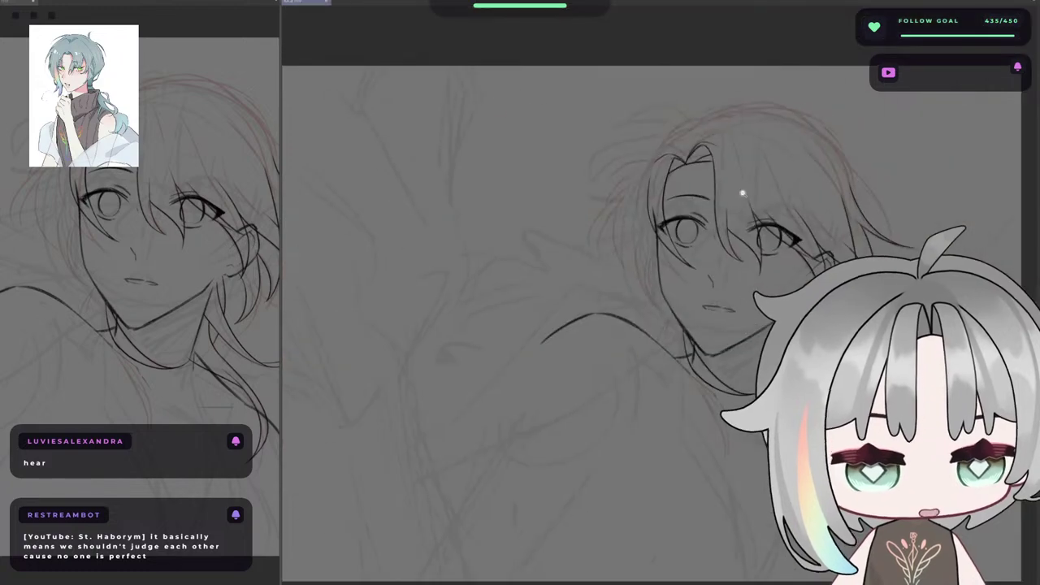
{"action": "scroll", "coordinate": [647, 195], "scroll_direction": "up", "scroll_amount": 3}
{"action": "scroll", "coordinate": [649, 198], "scroll_direction": "down", "scroll_amount": 3}
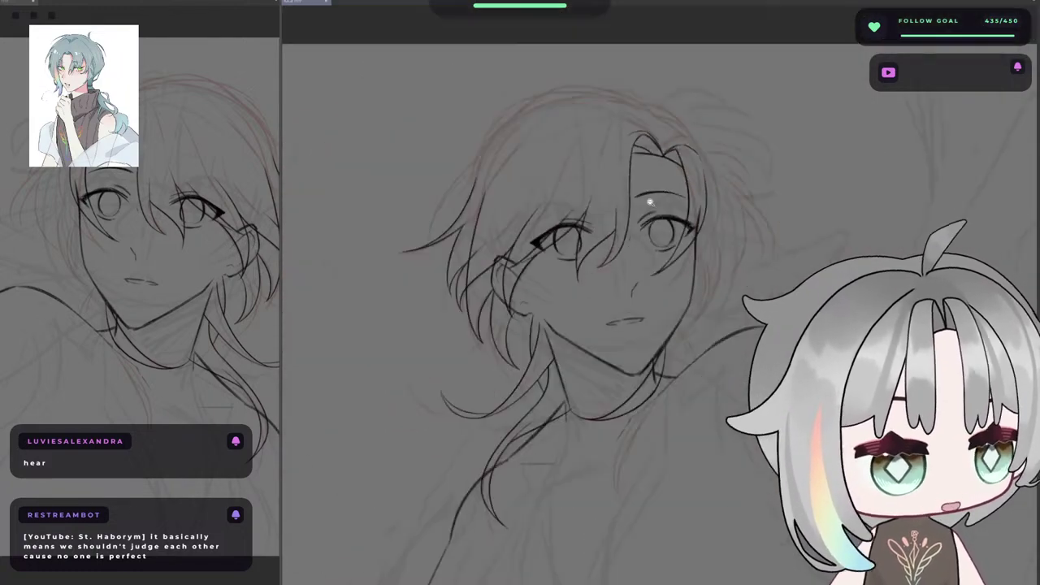
{"action": "key", "text": "h"}
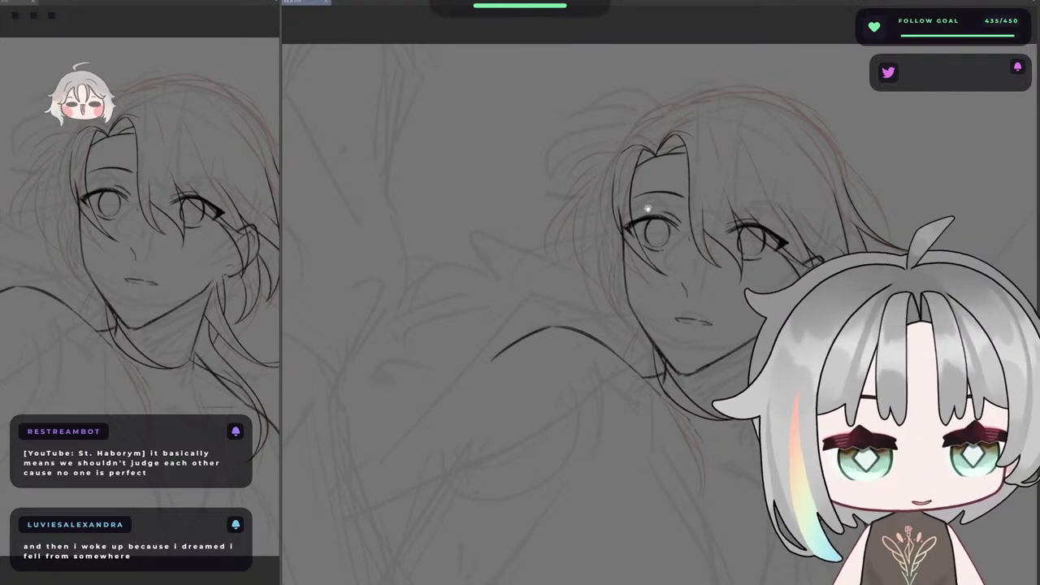
{"action": "scroll", "coordinate": [648, 208], "scroll_direction": "up", "scroll_amount": 5}
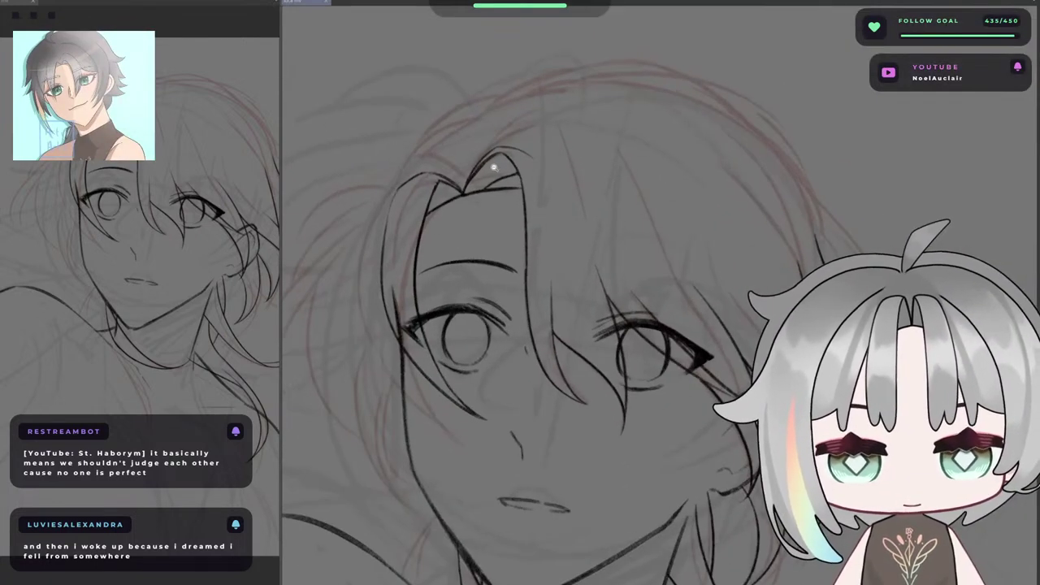
{"action": "scroll", "coordinate": [493, 168], "scroll_direction": "up", "scroll_amount": 4}
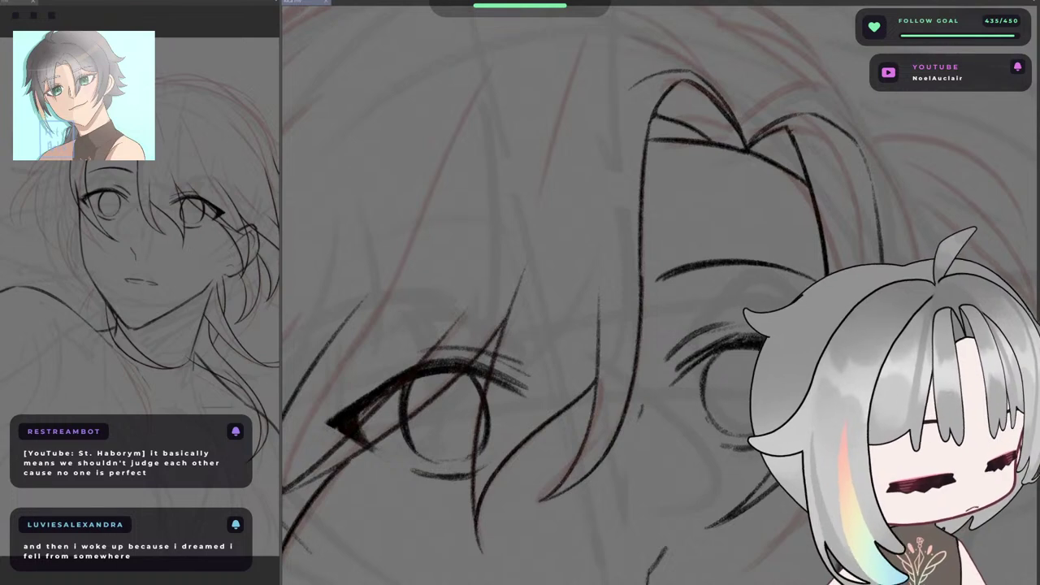
{"action": "left_click_drag", "start_coordinate": [735, 244], "coordinate": [737, 256]}
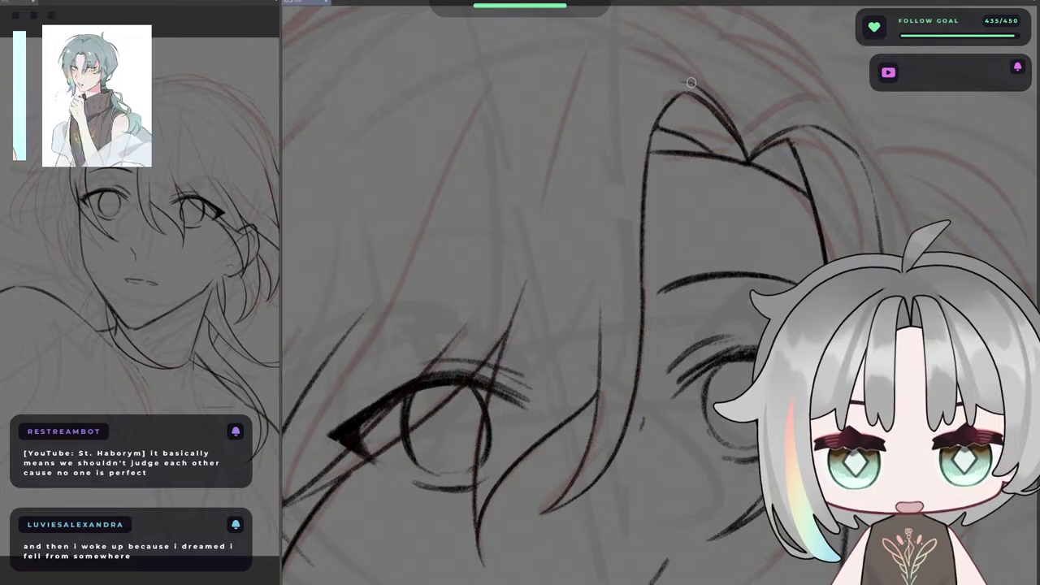
{"action": "left_click_drag", "start_coordinate": [694, 85], "coordinate": [628, 87]}
{"action": "key", "text": "ctrl+z"}
{"action": "key", "text": "ctrl+z"}
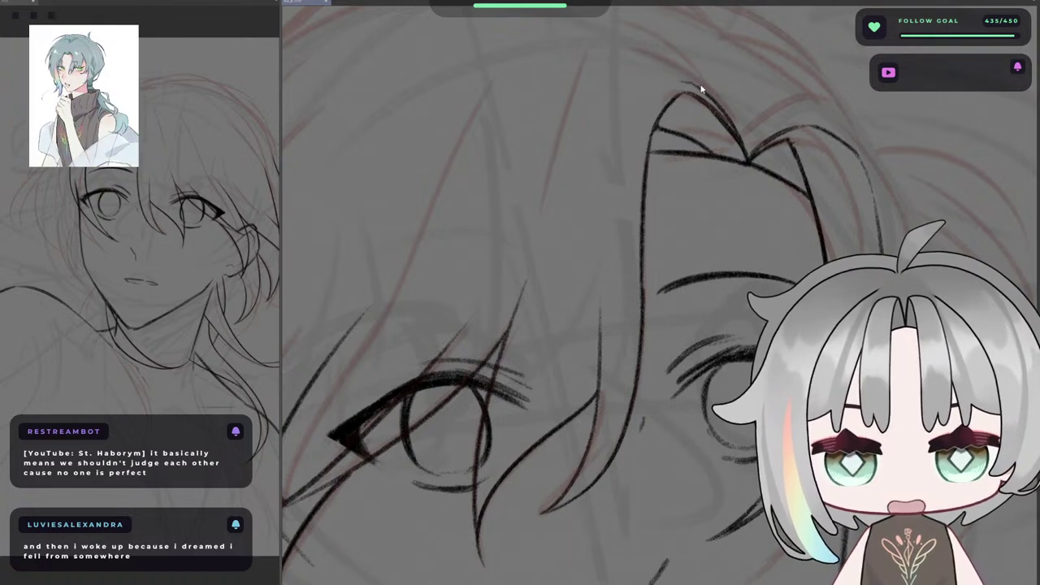
{"action": "left_click_drag", "start_coordinate": [692, 82], "coordinate": [624, 85]}
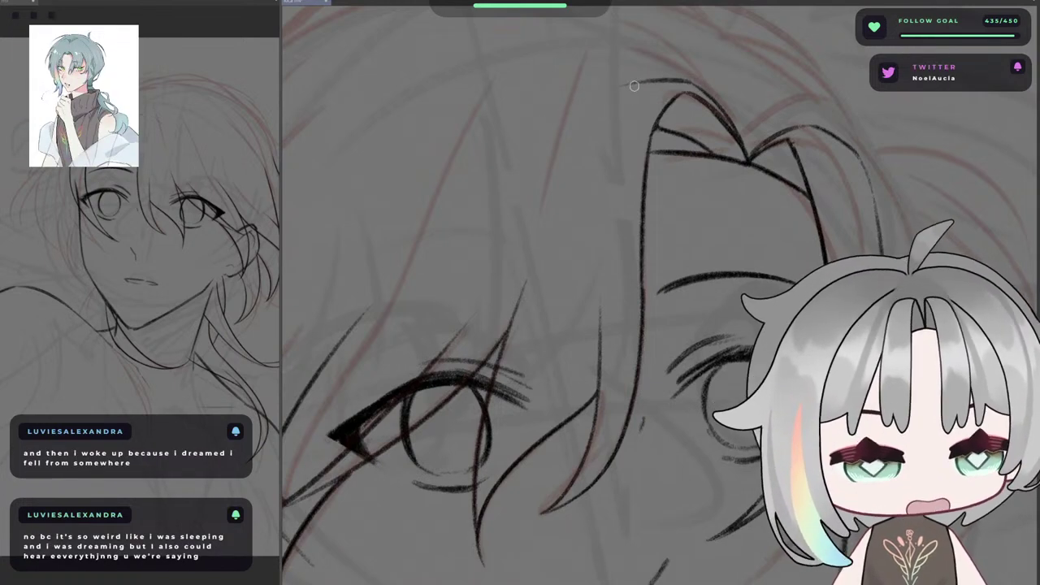
{"action": "left_click_drag", "start_coordinate": [569, 101], "coordinate": [630, 84]}
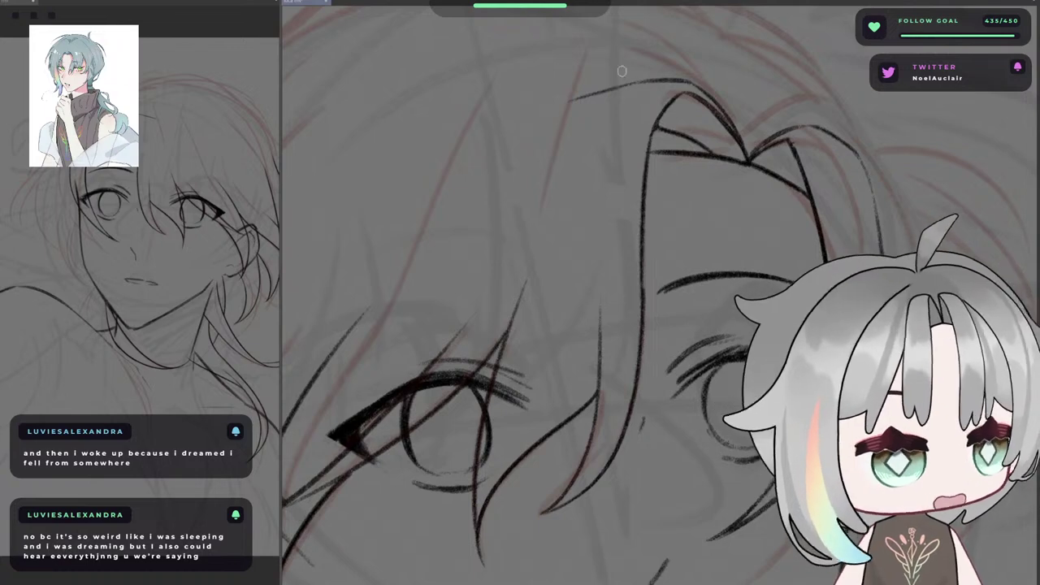
{"action": "key", "text": "ctrl+z"}
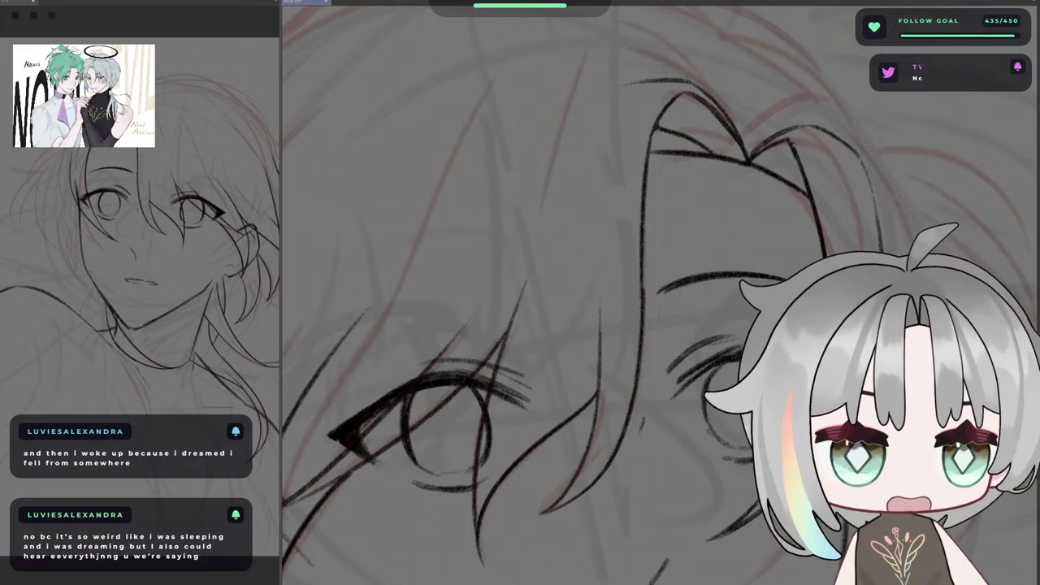
- Try to draw the inner edge of another thin strand, from the face contour beside the uncovered eye down over the cheek
{"action": "scroll", "coordinate": [691, 209], "scroll_direction": "down", "scroll_amount": 5}
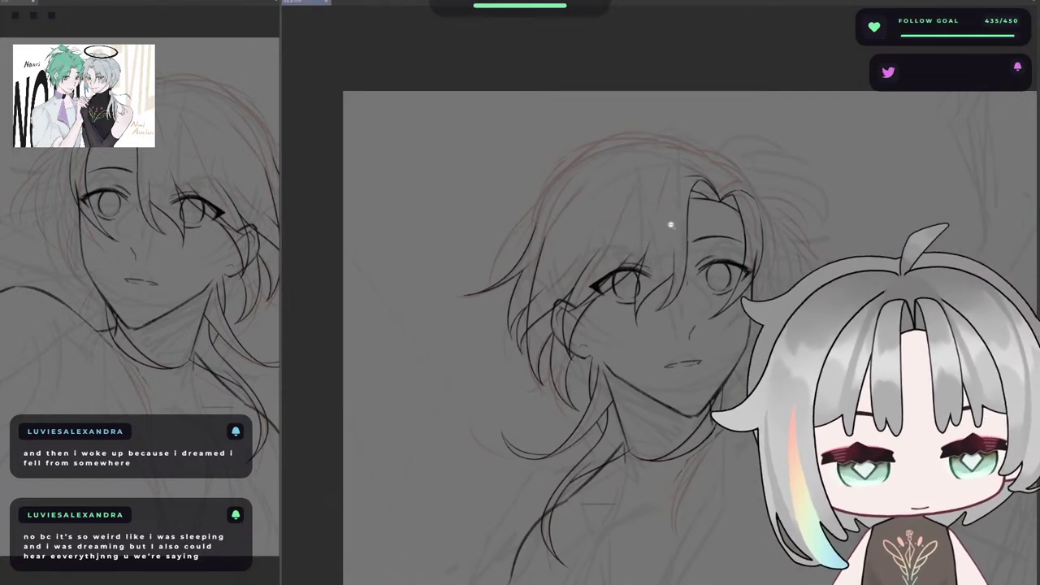
{"action": "left_click_drag", "start_coordinate": [787, 260], "coordinate": [750, 306]}
{"action": "key", "text": "h"}
{"action": "scroll", "coordinate": [592, 278], "scroll_direction": "up", "scroll_amount": 3}
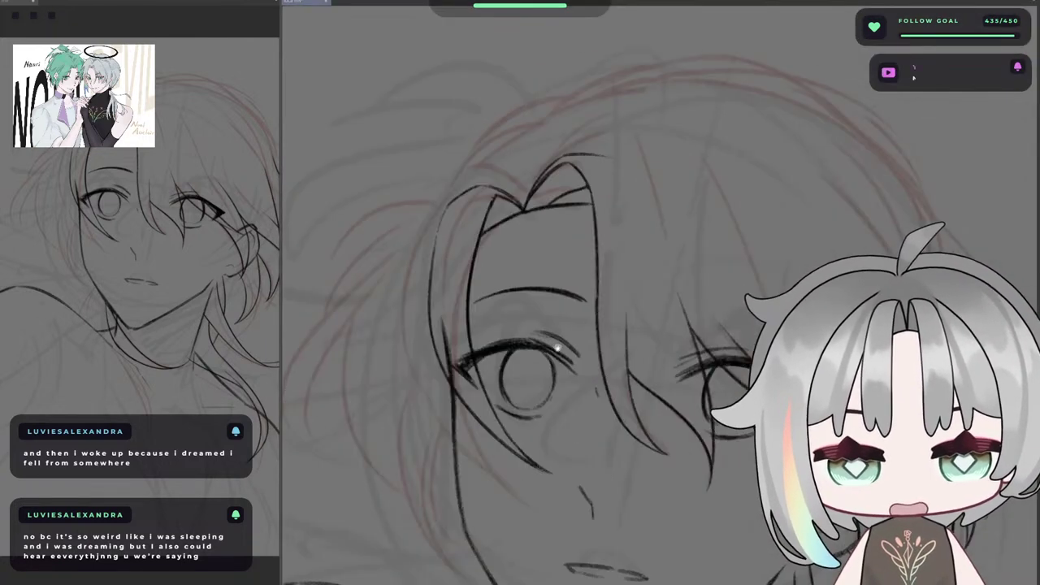
{"action": "mouse_move", "coordinate": [558, 349]}
{"action": "left_mouse_down"}
{"action": "mouse_move", "coordinate": [564, 328]}
{"action": "mouse_move", "coordinate": [548, 327]}
{"action": "mouse_move", "coordinate": [546, 346]}
{"action": "left_mouse_up"}
{"action": "scroll", "coordinate": [546, 347], "scroll_direction": "up", "scroll_amount": 4}
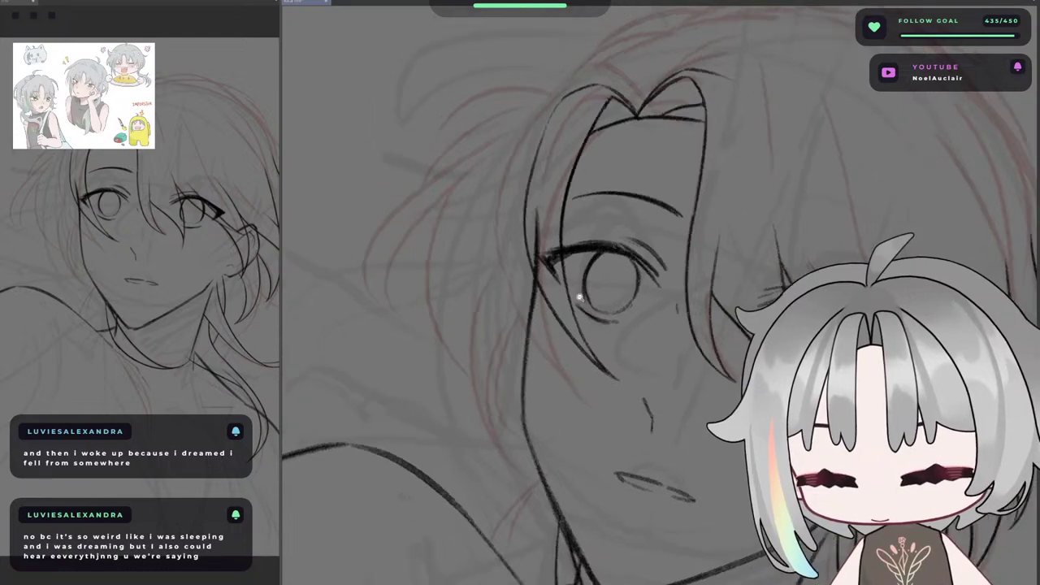
{"action": "key", "text": "asciicircum"}
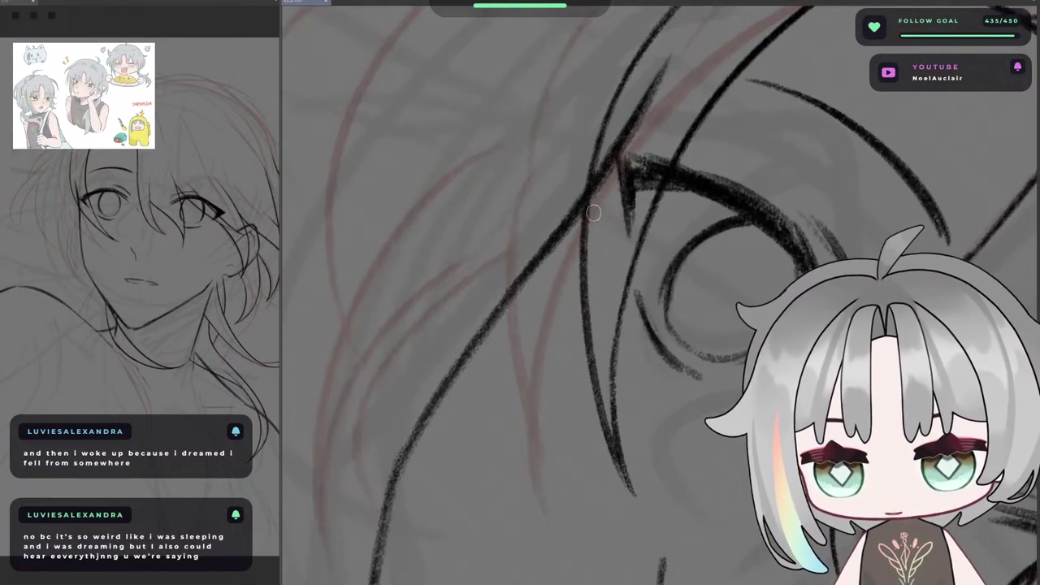
{"action": "key", "text": "asciicircum"}
{"action": "key", "text": "asciicircum"}
{"action": "key", "text": "ctrl+z"}
{"action": "mouse_move", "coordinate": [675, 195]}
{"action": "left_mouse_down"}
{"action": "mouse_move", "coordinate": [439, 358]}
{"action": "mouse_move", "coordinate": [447, 386]}
{"action": "left_mouse_up"}
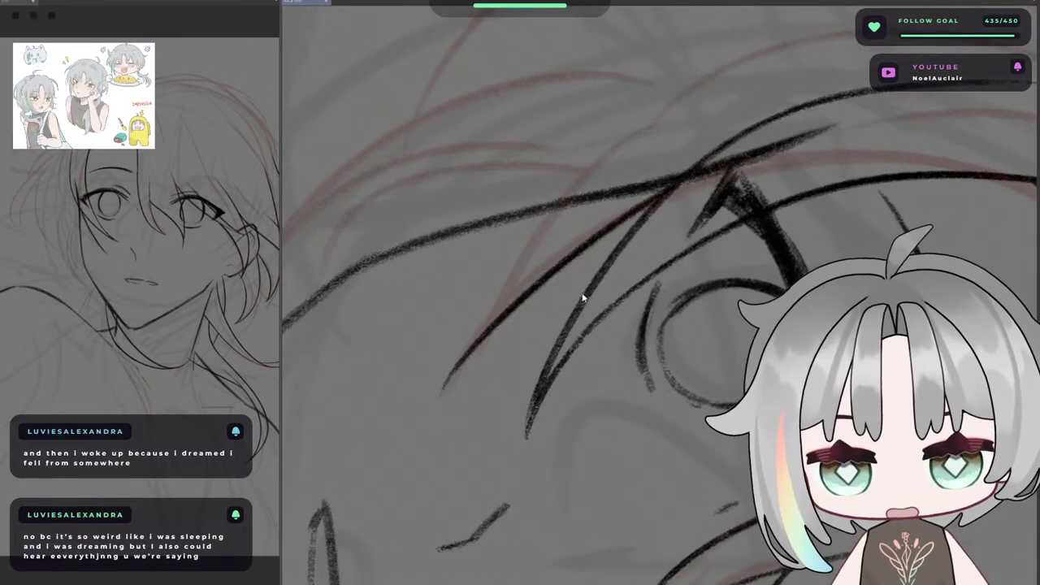
{"action": "key", "text": "ctrl+z"}
{"action": "left_click_drag", "start_coordinate": [673, 188], "coordinate": [461, 385]}
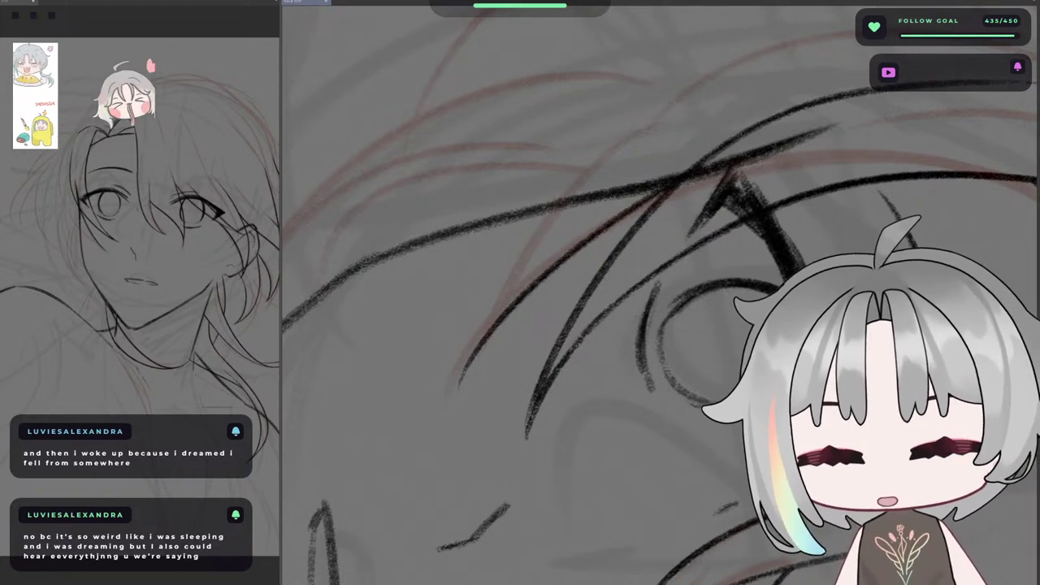
{"action": "left_click_drag", "start_coordinate": [731, 146], "coordinate": [660, 278]}
{"action": "scroll", "coordinate": [668, 275], "scroll_direction": "down", "scroll_amount": 3}
{"action": "key", "text": "minus"}
{"action": "key", "text": "minus"}
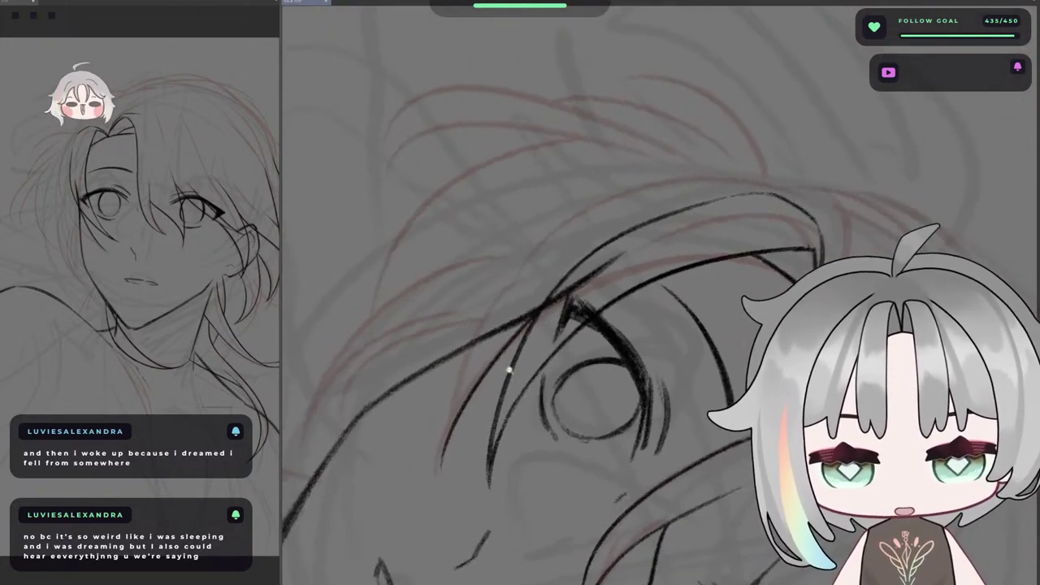
{"action": "scroll", "coordinate": [496, 362], "scroll_direction": "up", "scroll_amount": 2}
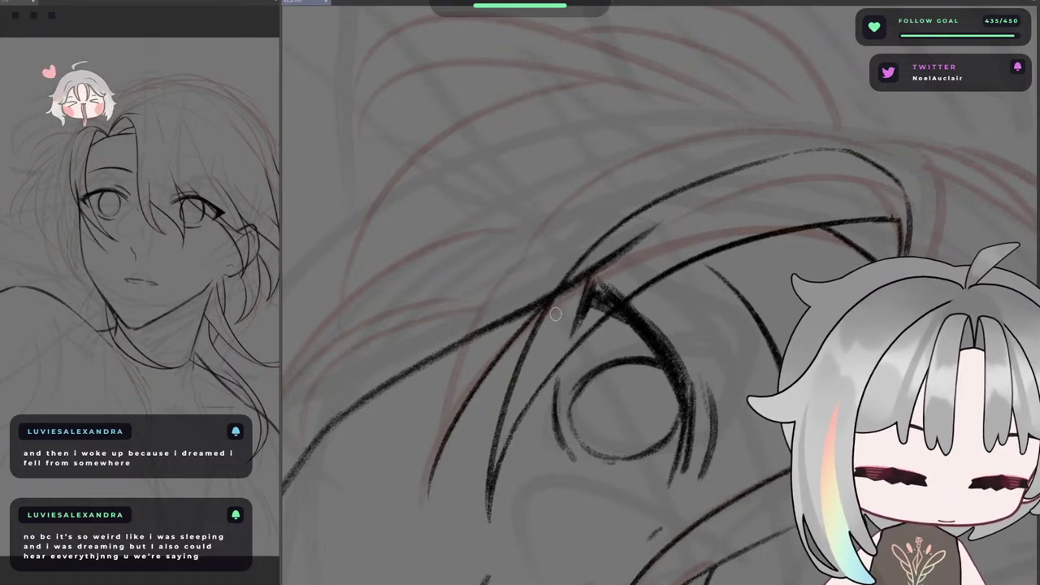
- Redraw the inner edge of the thin cheek strand as a longer curve from the outer eye corner to a pointed tip
{"action": "key", "text": "ctrl+z"}
{"action": "left_click_drag", "start_coordinate": [557, 302], "coordinate": [413, 516]}
{"action": "key", "text": "ctrl+z"}
{"action": "mouse_move", "coordinate": [557, 303]}
{"action": "left_mouse_down"}
{"action": "mouse_move", "coordinate": [457, 417]}
{"action": "mouse_move", "coordinate": [434, 494]}
{"action": "mouse_move", "coordinate": [446, 433]}
{"action": "mouse_move", "coordinate": [434, 483]}
{"action": "left_mouse_up"}
{"action": "key", "text": "ctrl+z"}
{"action": "key", "text": "ctrl+z"}
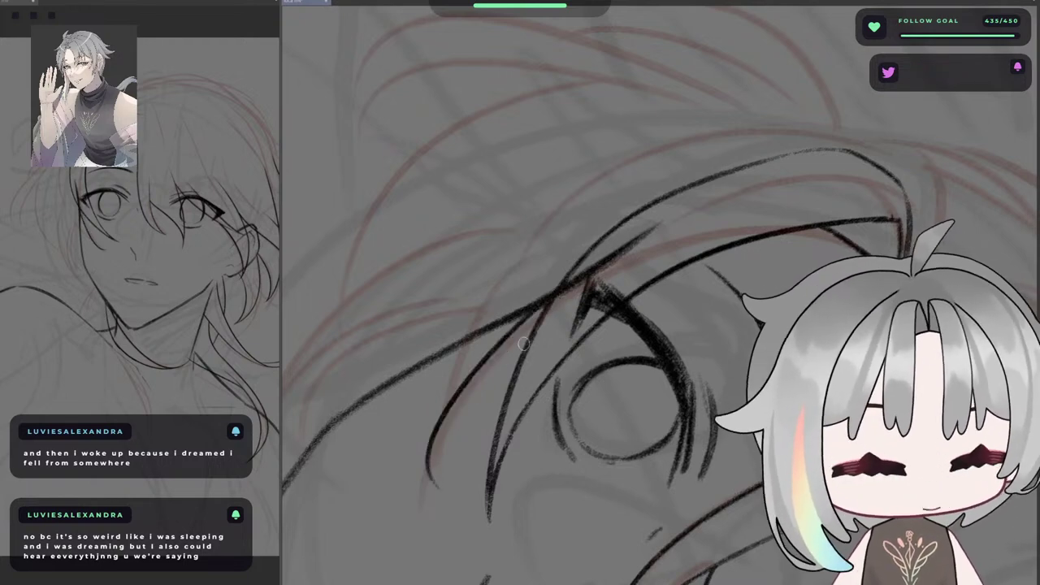
{"action": "key", "text": "ctrl+z"}
{"action": "left_click_drag", "start_coordinate": [553, 306], "coordinate": [419, 493]}
{"action": "key", "text": "ctrl+z"}
{"action": "left_click_drag", "start_coordinate": [562, 293], "coordinate": [434, 484]}
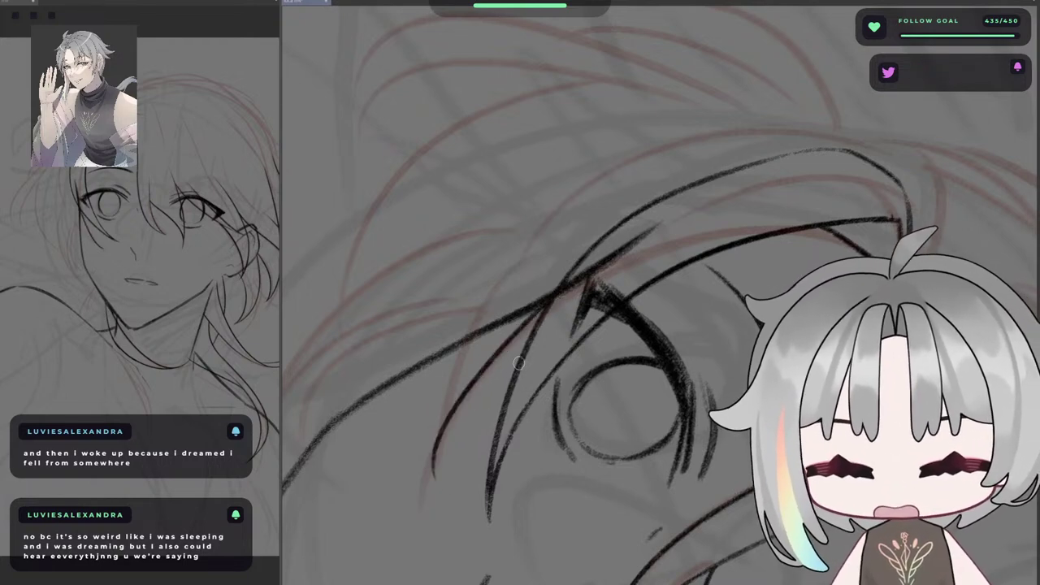
{"action": "key", "text": "ctrl+z"}
{"action": "mouse_move", "coordinate": [549, 300]}
{"action": "left_mouse_down"}
{"action": "mouse_move", "coordinate": [427, 488]}
{"action": "mouse_move", "coordinate": [502, 285]}
{"action": "left_mouse_up"}
{"action": "key", "text": "ctrl+z"}
- Draw the outer edge of the cheek strand from its tip up across the face contour
{"action": "left_click_drag", "start_coordinate": [429, 489], "coordinate": [524, 264]}
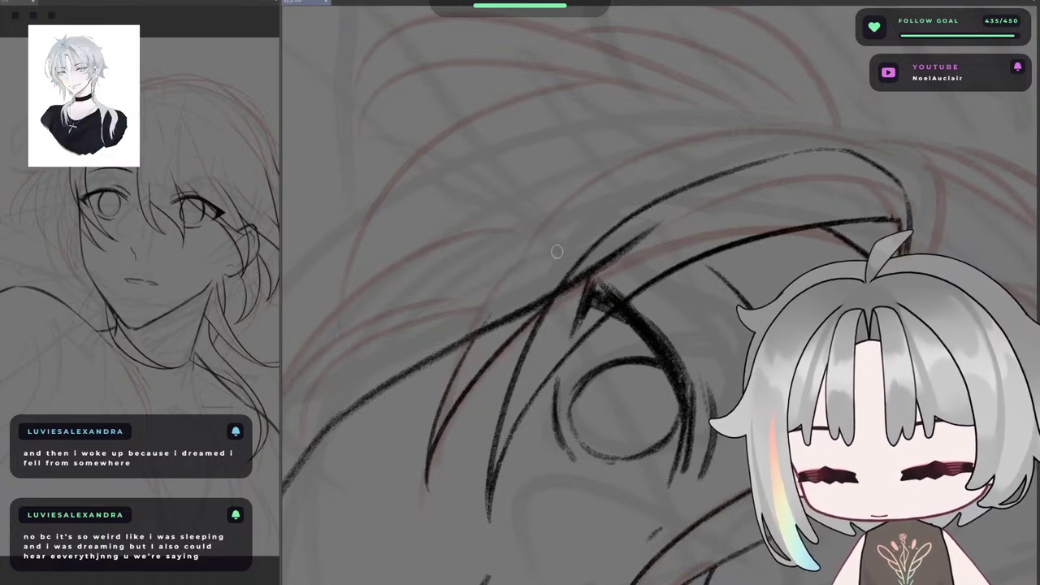
{"action": "key", "text": "ctrl+z"}
{"action": "left_click_drag", "start_coordinate": [426, 472], "coordinate": [528, 252]}
{"action": "key", "text": "ctrl+z"}
{"action": "left_click_drag", "start_coordinate": [428, 488], "coordinate": [555, 248]}
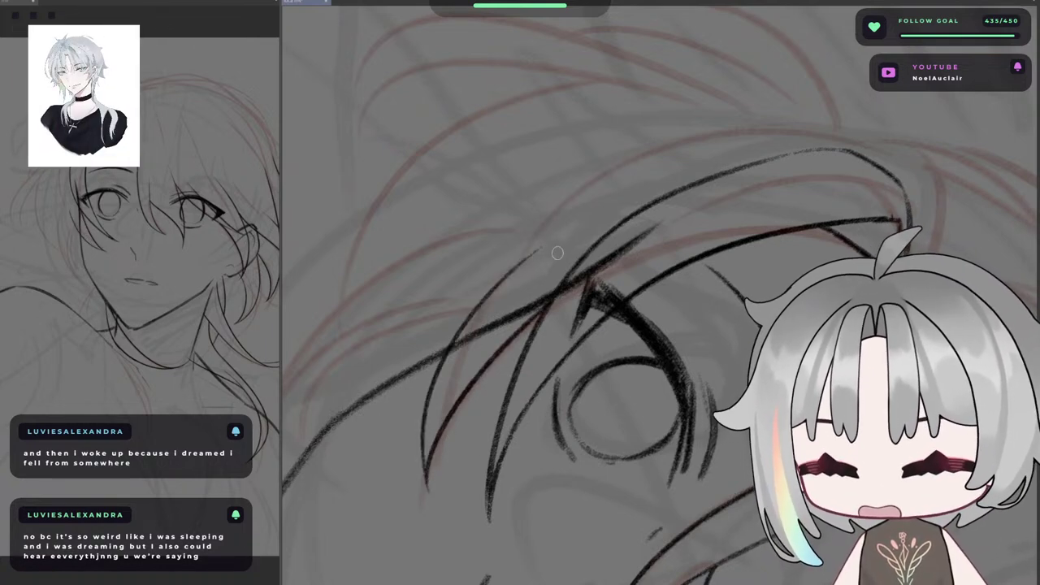
{"action": "key", "text": "ctrl+z"}
{"action": "left_click_drag", "start_coordinate": [428, 489], "coordinate": [561, 231]}
{"action": "key", "text": "ctrl+z"}
{"action": "left_click_drag", "start_coordinate": [431, 491], "coordinate": [543, 254]}
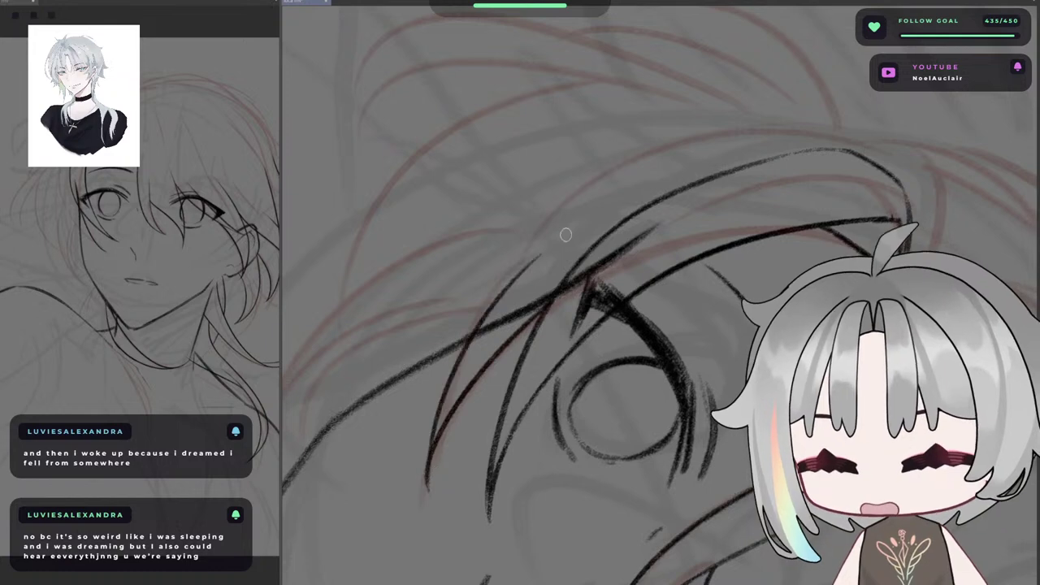
{"action": "key", "text": "ctrl+z"}
{"action": "left_click_drag", "start_coordinate": [427, 488], "coordinate": [512, 252]}
{"action": "key", "text": "ctrl+z"}
{"action": "mouse_move", "coordinate": [429, 491]}
{"action": "left_mouse_down"}
{"action": "mouse_move", "coordinate": [524, 259]}
{"action": "mouse_move", "coordinate": [595, 293]}
{"action": "left_mouse_up"}
{"action": "key", "text": "ctrl+at"}
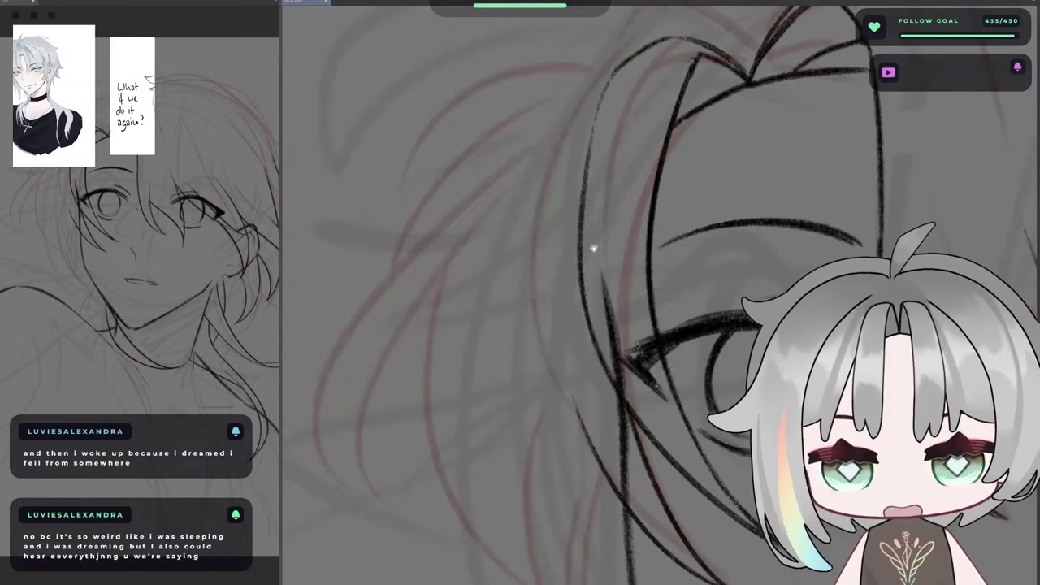
- Draw a bowed outer hair line branching from the upper part of the face-framing lock and curving down beside the uncovered eye
{"action": "left_click_drag", "start_coordinate": [593, 249], "coordinate": [595, 325]}
{"action": "left_click_drag", "start_coordinate": [717, 154], "coordinate": [676, 171]}
{"action": "scroll", "coordinate": [675, 171], "scroll_direction": "up", "scroll_amount": 5}
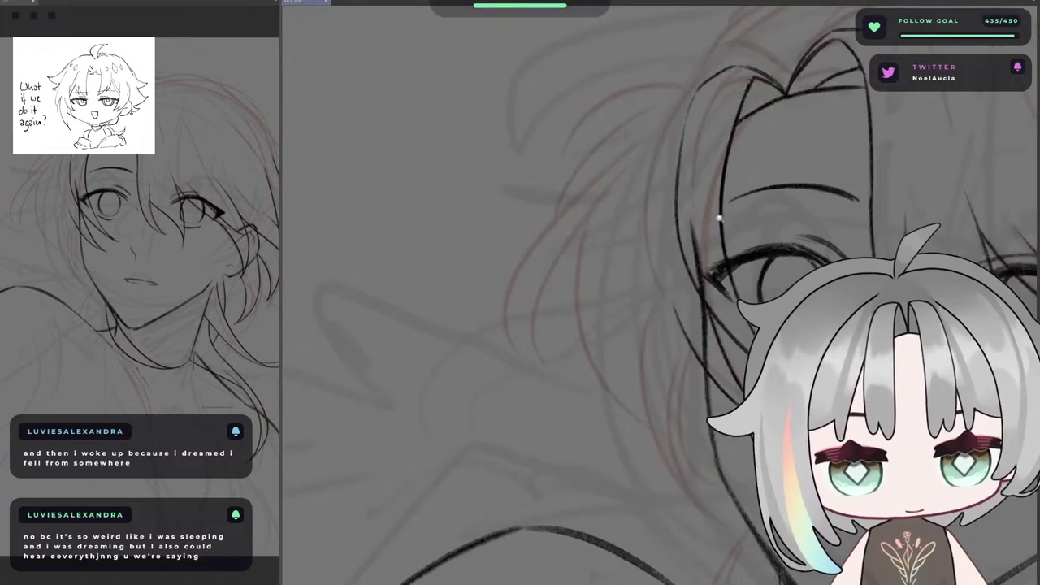
{"action": "scroll", "coordinate": [491, 158], "scroll_direction": "up", "scroll_amount": 2}
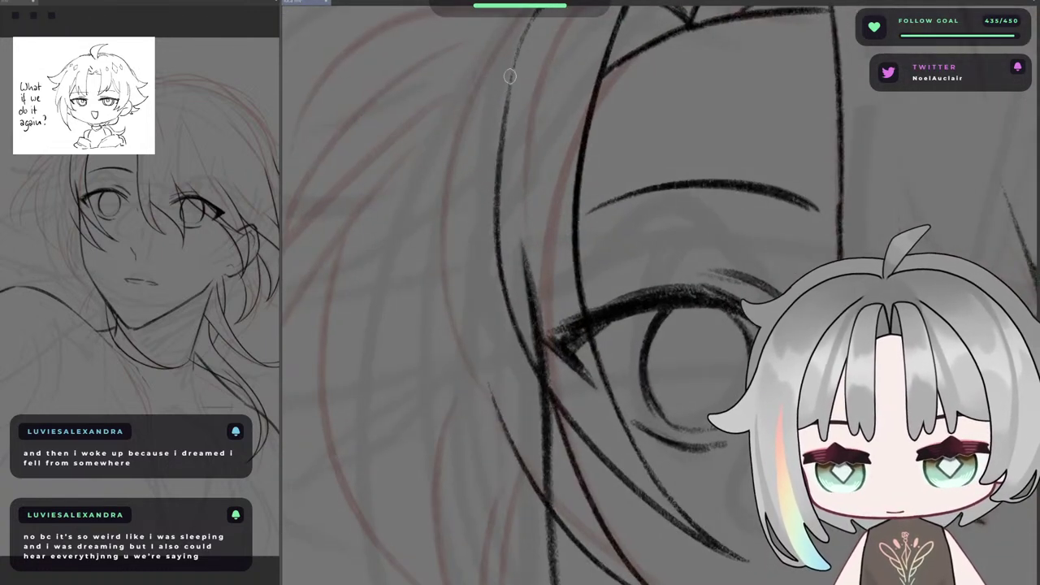
{"action": "left_click_drag", "start_coordinate": [507, 72], "coordinate": [460, 214]}
{"action": "key", "text": "ctrl+z"}
{"action": "left_click_drag", "start_coordinate": [527, 42], "coordinate": [441, 291]}
{"action": "key", "text": "ctrl+z"}
{"action": "left_click_drag", "start_coordinate": [529, 31], "coordinate": [434, 270]}
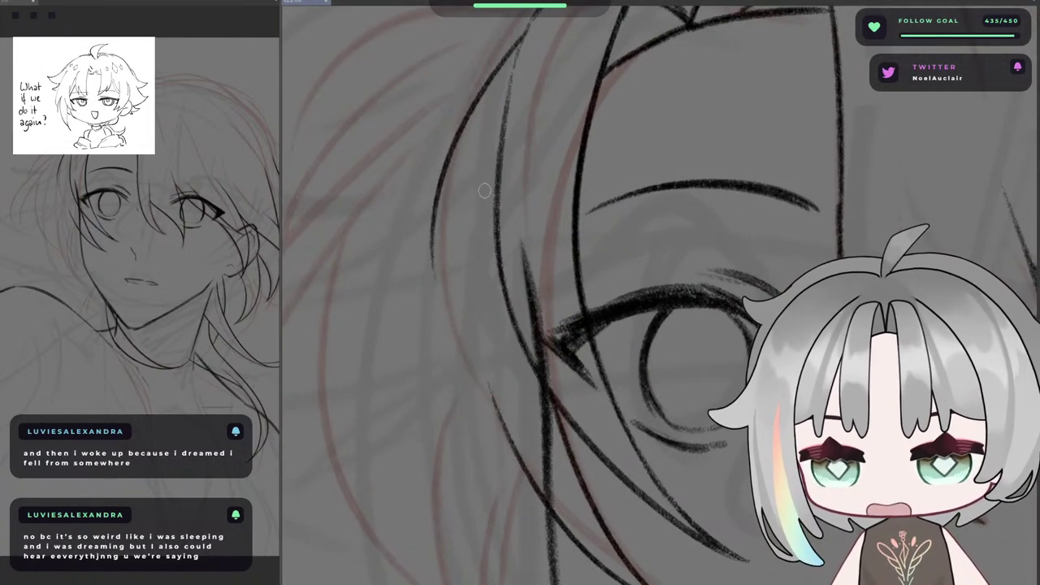
{"action": "key", "text": "ctrl+z"}
{"action": "left_click_drag", "start_coordinate": [523, 41], "coordinate": [448, 272]}
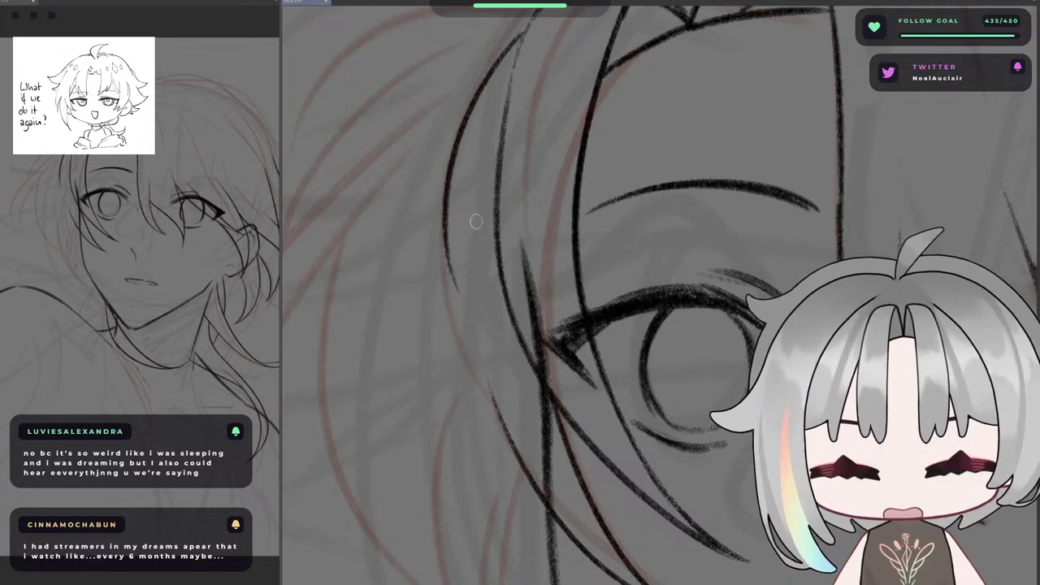
{"action": "key", "text": "ctrl+z"}
{"action": "left_click_drag", "start_coordinate": [529, 30], "coordinate": [459, 298]}
{"action": "key", "text": "ctrl+z"}
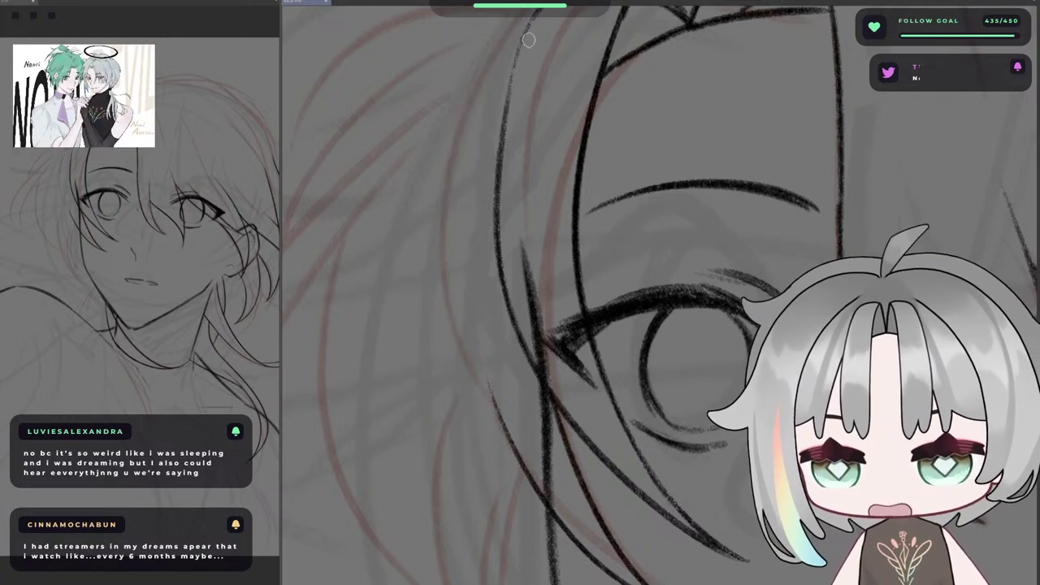
{"action": "mouse_move", "coordinate": [528, 33]}
{"action": "left_mouse_down"}
{"action": "mouse_move", "coordinate": [446, 227]}
{"action": "mouse_move", "coordinate": [449, 256]}
{"action": "left_mouse_up"}
{"action": "key", "text": "ctrl+z"}
{"action": "left_click_drag", "start_coordinate": [448, 187], "coordinate": [499, 440]}
{"action": "key", "text": "ctrl+z"}
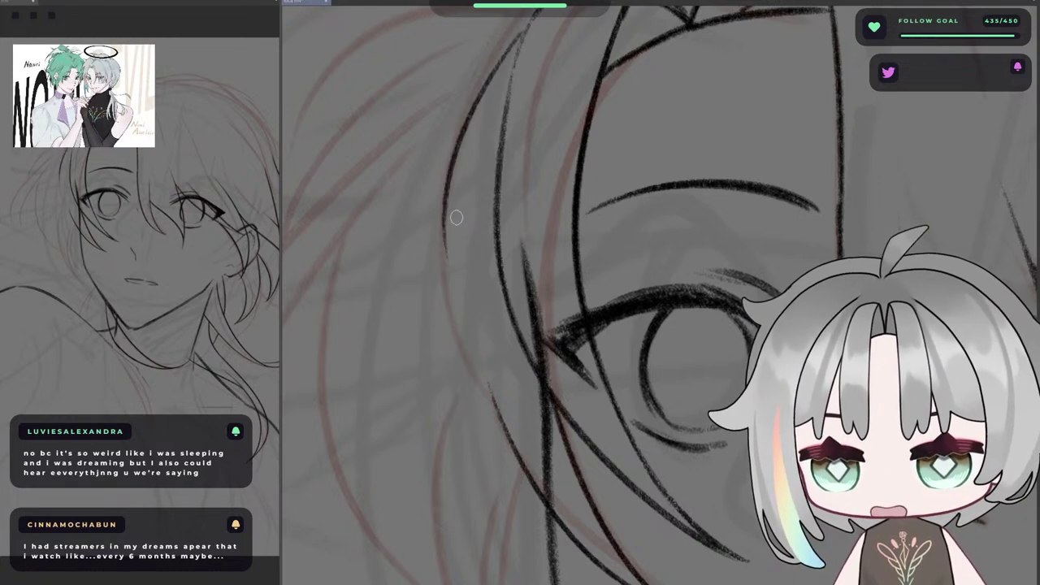
{"action": "key", "text": "ctrl+z"}
{"action": "mouse_move", "coordinate": [527, 27]}
{"action": "left_mouse_down"}
{"action": "mouse_move", "coordinate": [443, 277]}
{"action": "mouse_move", "coordinate": [456, 155]}
{"action": "mouse_move", "coordinate": [447, 294]}
{"action": "left_mouse_up"}
{"action": "key", "text": "ctrl+z"}
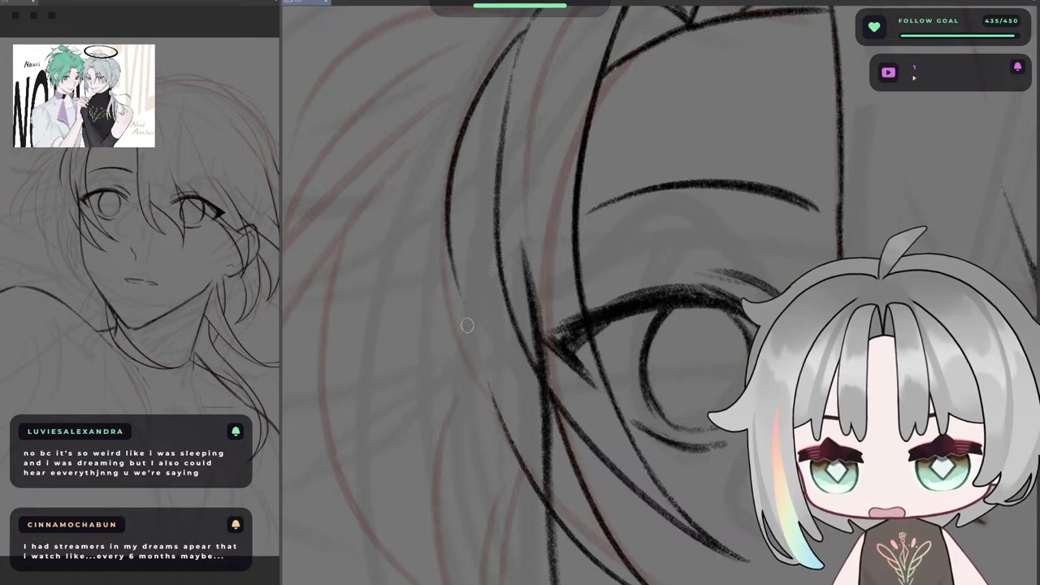
{"action": "key", "text": "ctrl+z"}
{"action": "mouse_move", "coordinate": [529, 27]}
{"action": "left_mouse_down"}
{"action": "mouse_move", "coordinate": [443, 296]}
{"action": "mouse_move", "coordinate": [434, 222]}
{"action": "mouse_move", "coordinate": [443, 280]}
{"action": "mouse_move", "coordinate": [480, 97]}
{"action": "mouse_move", "coordinate": [445, 286]}
{"action": "left_mouse_up"}
{"action": "key", "text": "ctrl+z"}
{"action": "key", "text": "ctrl+z"}
{"action": "key", "text": "ctrl+z"}
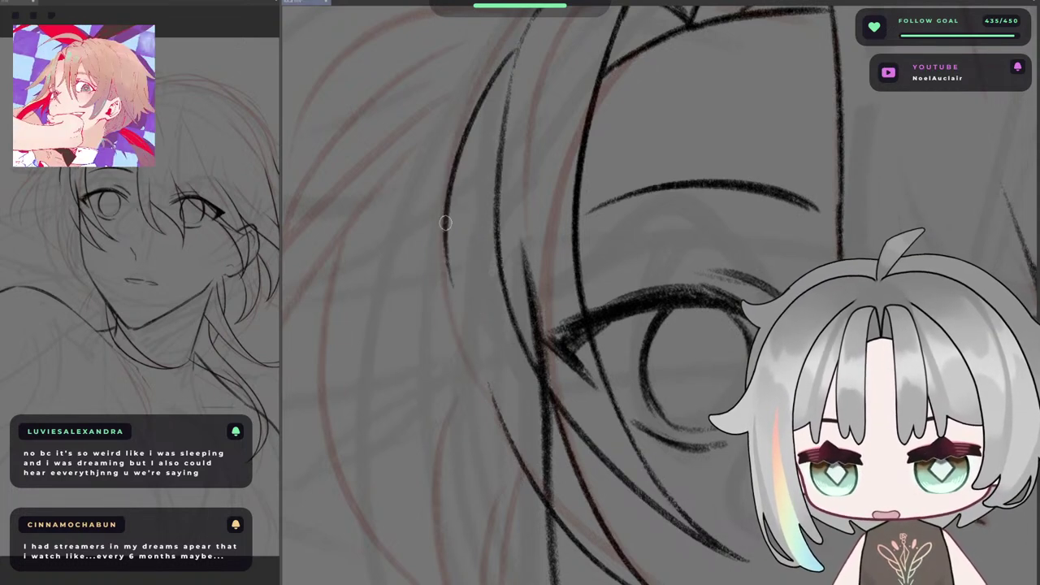
- Try to extend the bowed outer hair line down to the cheek strand's outer edge
{"action": "left_click_drag", "start_coordinate": [445, 227], "coordinate": [518, 472]}
{"action": "key", "text": "ctrl+z"}
{"action": "left_click_drag", "start_coordinate": [452, 233], "coordinate": [525, 469]}
{"action": "key", "text": "ctrl+z"}
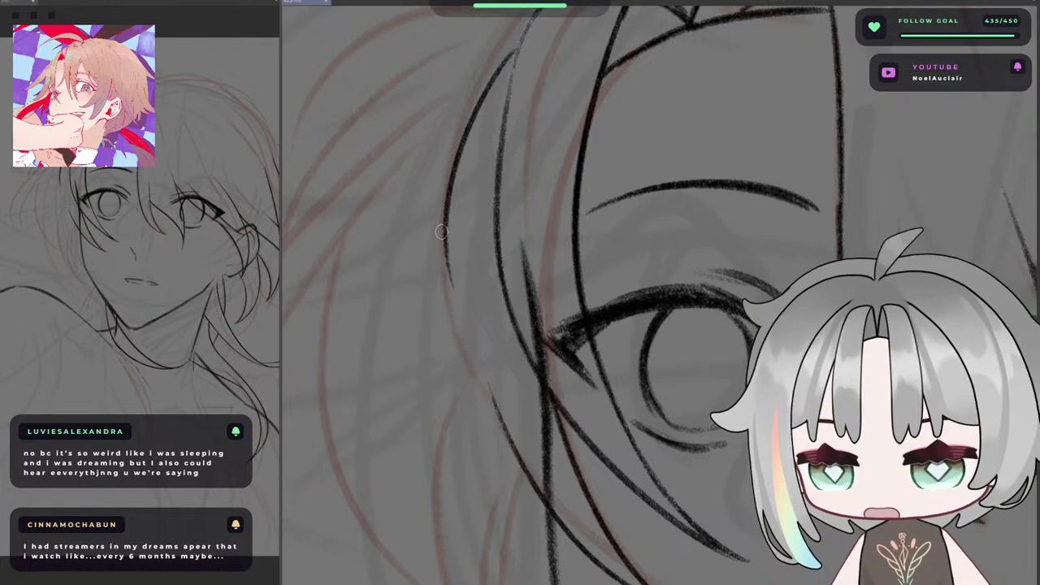
{"action": "left_click_drag", "start_coordinate": [441, 232], "coordinate": [508, 455]}
{"action": "key", "text": "ctrl+z"}
- Turn the canvas and join the bowed outer hair line to the cheek strand's outer edge with one smooth curve
{"action": "key", "text": "asciicircum"}
{"action": "key", "text": "asciicircum"}
{"action": "key", "text": "asciicircum"}
{"action": "key", "text": "asciicircum"}
{"action": "key", "text": "asciicircum"}
{"action": "key", "text": "asciicircum"}
{"action": "key", "text": "asciicircum"}
{"action": "key", "text": "asciicircum"}
{"action": "key", "text": "asciicircum"}
{"action": "key", "text": "asciicircum"}
{"action": "key", "text": "asciicircum"}
{"action": "key", "text": "asciicircum"}
{"action": "key", "text": "asciicircum"}
{"action": "key", "text": "asciicircum"}
{"action": "key", "text": "asciicircum"}
{"action": "key", "text": "asciicircum"}
{"action": "key", "text": "asciicircum"}
{"action": "key", "text": "asciicircum"}
{"action": "key", "text": "asciicircum"}
{"action": "key", "text": "asciicircum"}
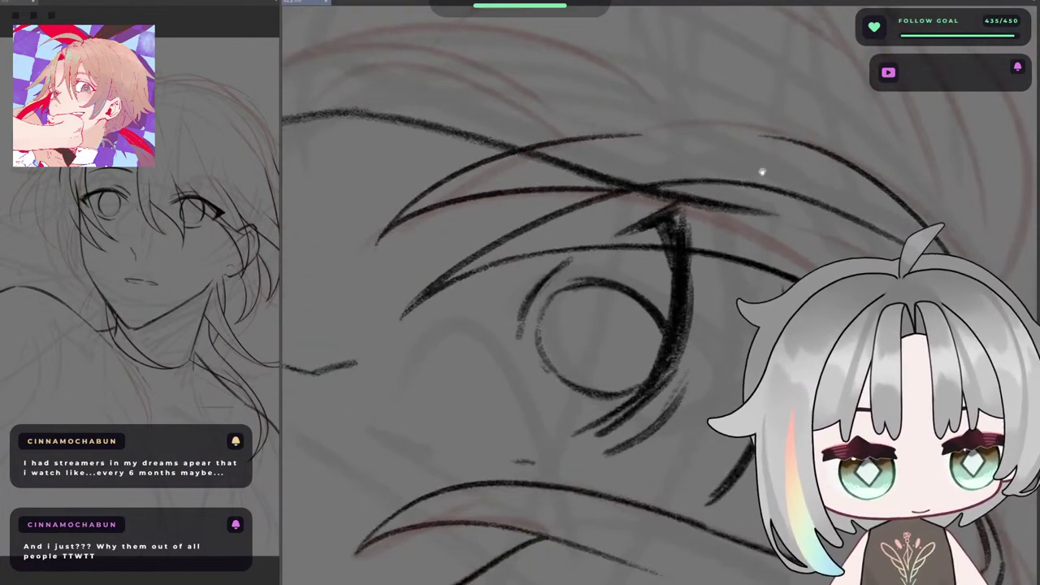
{"action": "mouse_move", "coordinate": [762, 172]}
{"action": "left_mouse_down"}
{"action": "mouse_move", "coordinate": [743, 212]}
{"action": "mouse_move", "coordinate": [648, 206]}
{"action": "mouse_move", "coordinate": [548, 220]}
{"action": "left_mouse_up"}
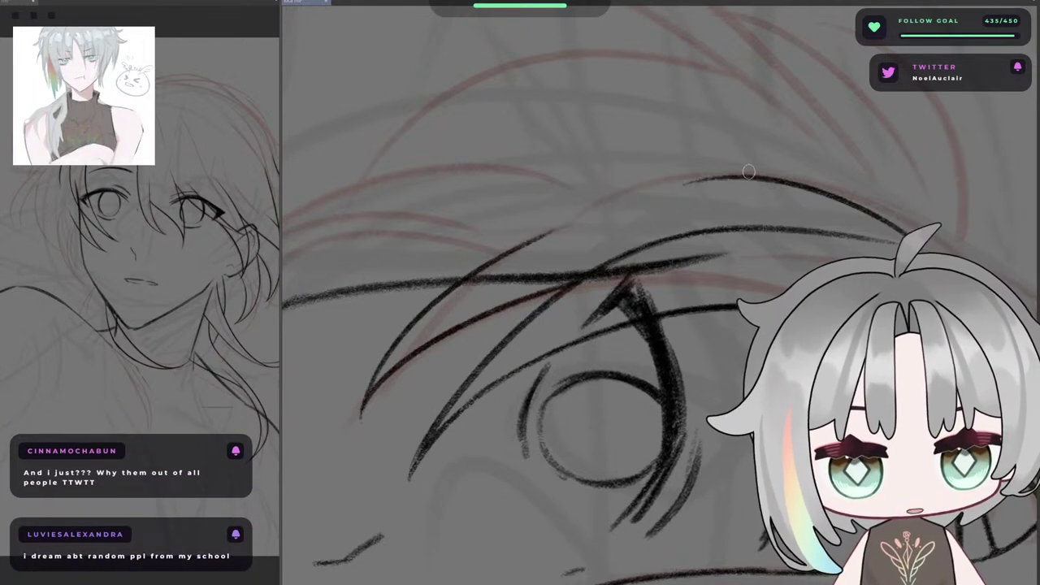
{"action": "mouse_move", "coordinate": [738, 174]}
{"action": "left_mouse_down"}
{"action": "mouse_move", "coordinate": [452, 304]}
{"action": "mouse_move", "coordinate": [512, 253]}
{"action": "left_mouse_up"}
{"action": "key", "text": "ctrl+z"}
{"action": "key", "text": "ctrl+z"}
{"action": "left_click_drag", "start_coordinate": [735, 175], "coordinate": [510, 237]}
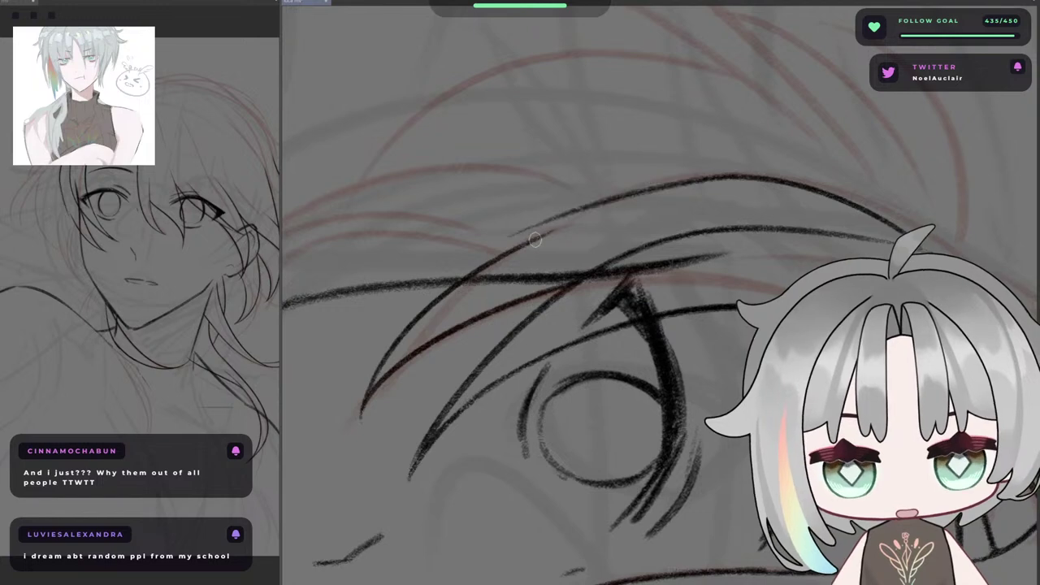
{"action": "key", "text": "ctrl+z"}
{"action": "left_click_drag", "start_coordinate": [711, 176], "coordinate": [498, 269]}
{"action": "key", "text": "ctrl+z"}
{"action": "left_click_drag", "start_coordinate": [762, 178], "coordinate": [547, 233]}
{"action": "key", "text": "minus"}
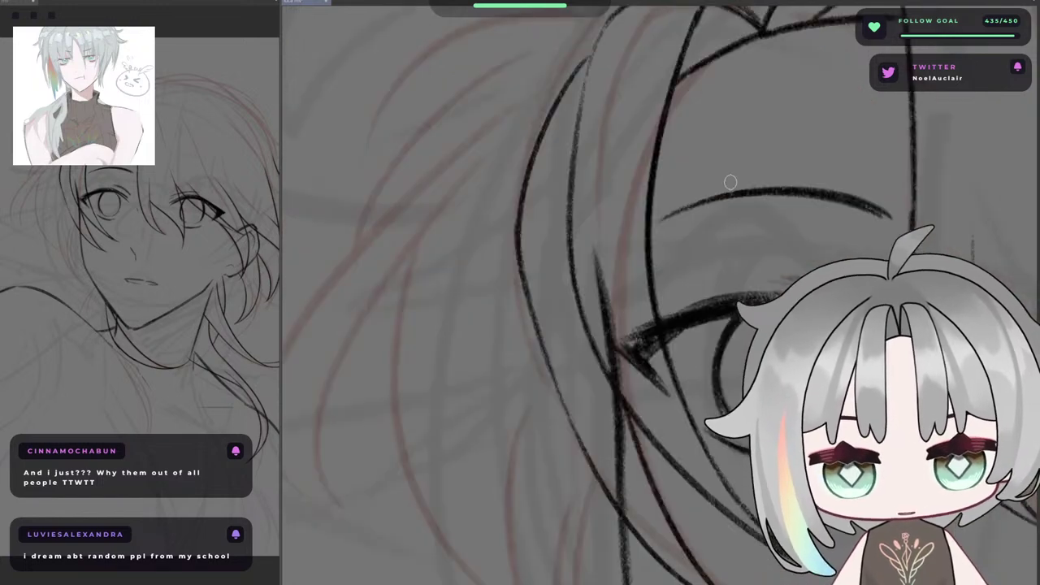
- Try to draw the upper edge of a further strand sweeping outward from the bowed outer hair line beside the cheek
{"action": "scroll", "coordinate": [710, 231], "scroll_direction": "down", "scroll_amount": 8}
{"action": "left_click_drag", "start_coordinate": [821, 240], "coordinate": [724, 258]}
{"action": "key", "text": "h"}
{"action": "key", "text": "h"}
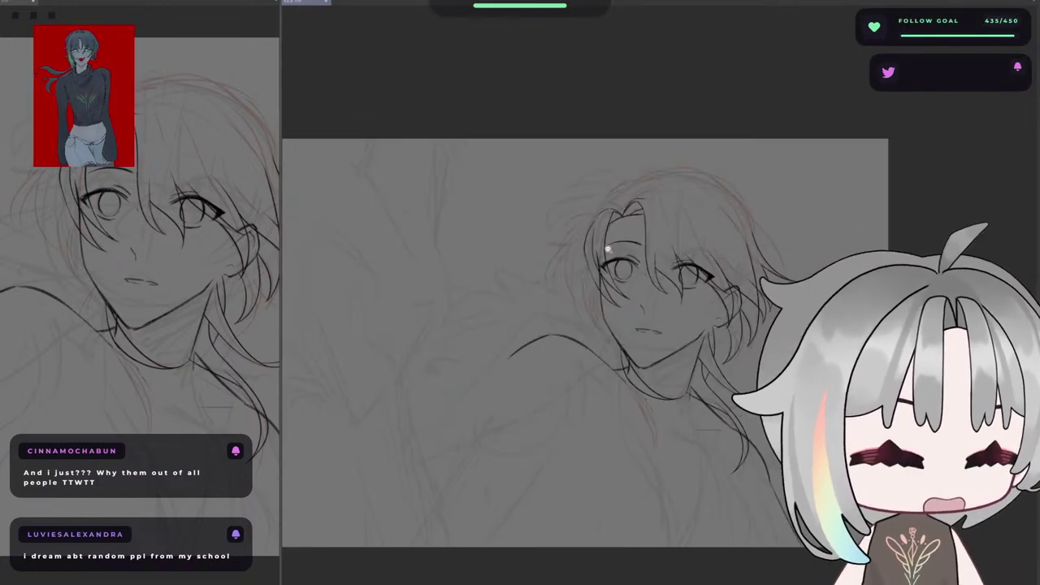
{"action": "scroll", "coordinate": [608, 250], "scroll_direction": "up", "scroll_amount": 2}
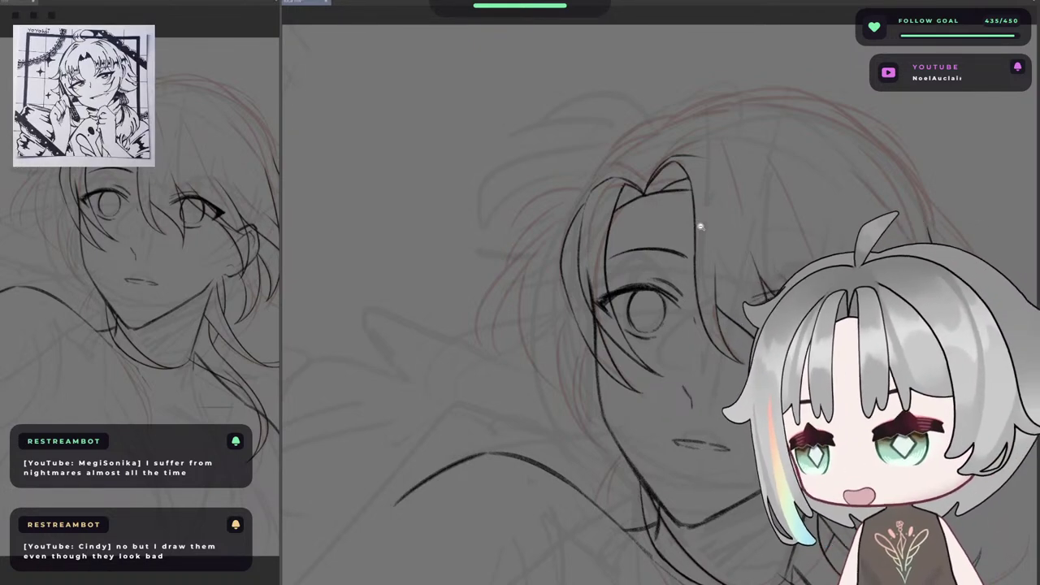
{"action": "mouse_move", "coordinate": [677, 337]}
{"action": "left_mouse_down"}
{"action": "mouse_move", "coordinate": [606, 272]}
{"action": "mouse_move", "coordinate": [616, 207]}
{"action": "left_mouse_up"}
{"action": "left_click_drag", "start_coordinate": [554, 143], "coordinate": [583, 142]}
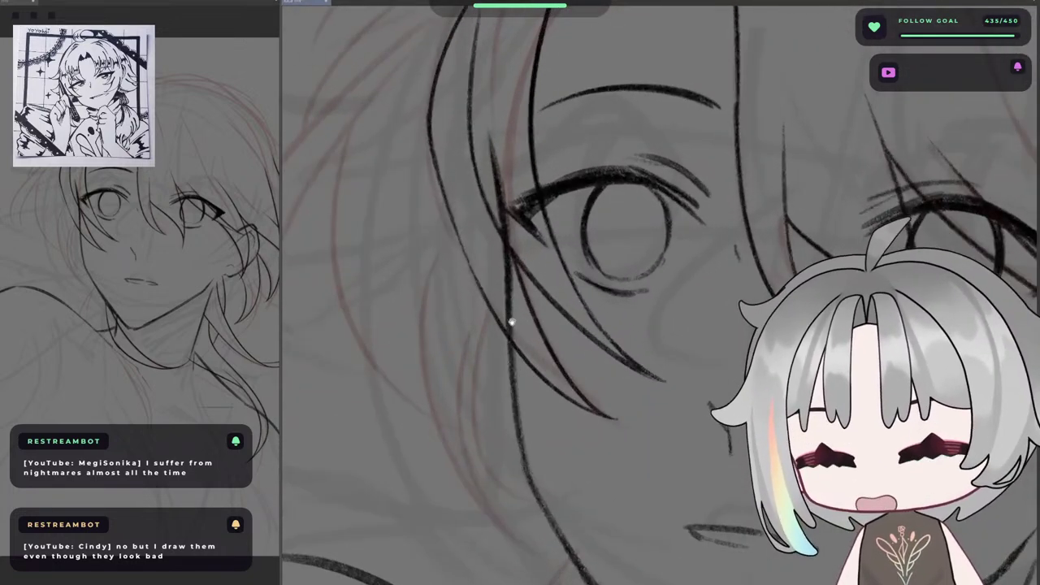
{"action": "left_click_drag", "start_coordinate": [511, 322], "coordinate": [571, 206]}
{"action": "left_click_drag", "start_coordinate": [538, 104], "coordinate": [586, 102]}
{"action": "left_click_drag", "start_coordinate": [600, 137], "coordinate": [743, 139]}
{"action": "mouse_move", "coordinate": [733, 89]}
{"action": "left_mouse_down"}
{"action": "mouse_move", "coordinate": [678, 105]}
{"action": "mouse_move", "coordinate": [674, 89]}
{"action": "mouse_move", "coordinate": [513, 168]}
{"action": "left_mouse_up"}
{"action": "key", "text": "ctrl+z"}
{"action": "mouse_move", "coordinate": [683, 85]}
{"action": "left_mouse_down"}
{"action": "mouse_move", "coordinate": [504, 153]}
{"action": "mouse_move", "coordinate": [449, 215]}
{"action": "mouse_move", "coordinate": [461, 244]}
{"action": "left_mouse_up"}
{"action": "key", "text": "ctrl+z"}
{"action": "key", "text": "ctrl+z"}
{"action": "mouse_move", "coordinate": [685, 85]}
{"action": "left_mouse_down"}
{"action": "mouse_move", "coordinate": [463, 234]}
{"action": "mouse_move", "coordinate": [447, 291]}
{"action": "left_mouse_up"}
{"action": "key", "text": "ctrl+z"}
{"action": "key", "text": "ctrl+z"}
{"action": "key", "text": "ctrl+z"}
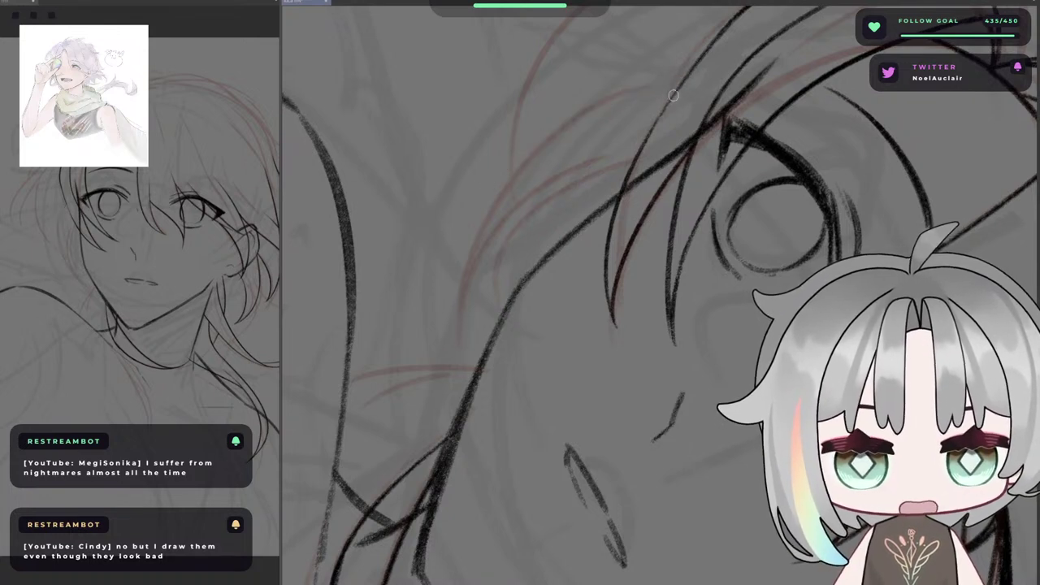
{"action": "left_click_drag", "start_coordinate": [675, 88], "coordinate": [509, 203]}
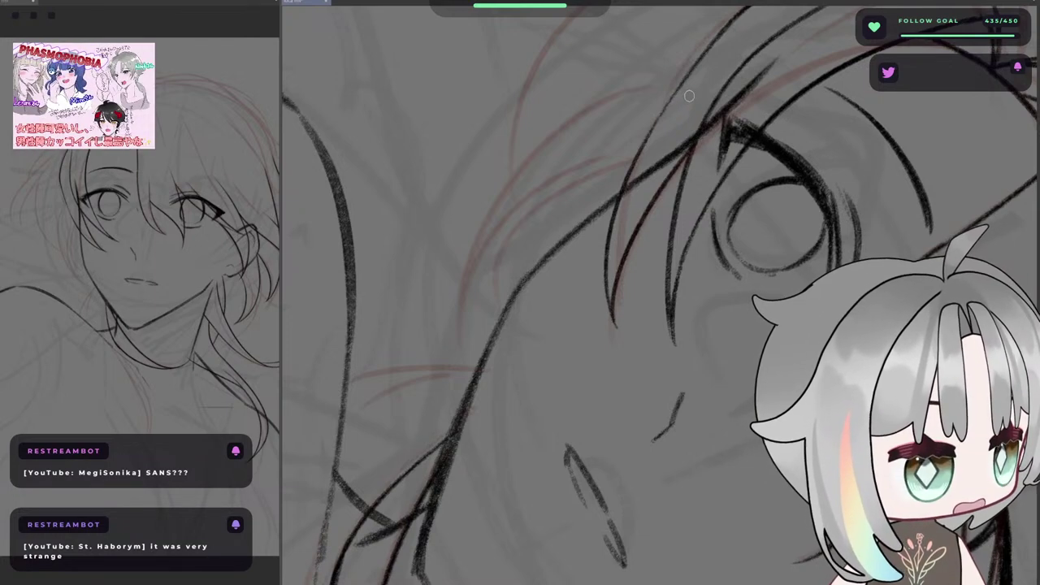
{"action": "mouse_move", "coordinate": [685, 82]}
{"action": "left_mouse_down"}
{"action": "mouse_move", "coordinate": [590, 104]}
{"action": "mouse_move", "coordinate": [453, 234]}
{"action": "mouse_move", "coordinate": [441, 309]}
{"action": "left_mouse_up"}
{"action": "key", "text": "ctrl+z"}
{"action": "key", "text": "ctrl+z"}
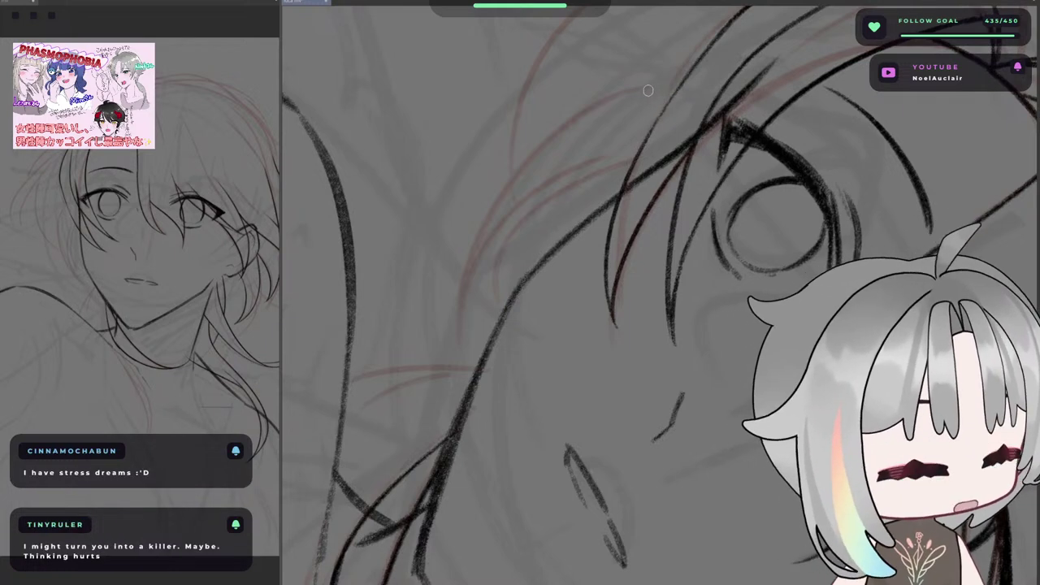
- Draw a pointed strand outside the face contour, with its upper edge curving from the outer hair line and its lower edge rising from the tip
{"action": "left_click_drag", "start_coordinate": [651, 128], "coordinate": [653, 156]}
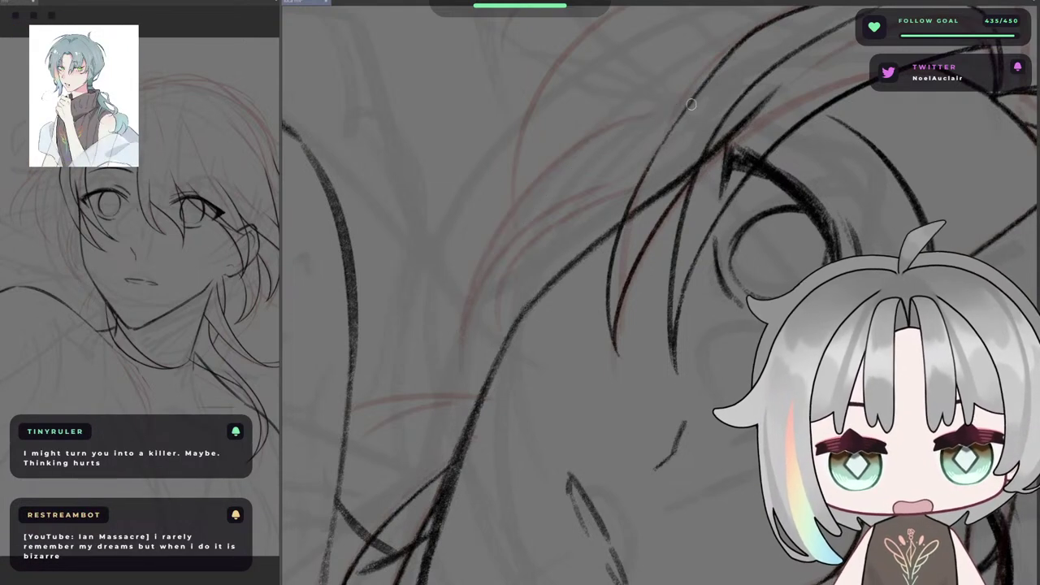
{"action": "mouse_move", "coordinate": [700, 98]}
{"action": "left_mouse_down"}
{"action": "mouse_move", "coordinate": [460, 370]}
{"action": "mouse_move", "coordinate": [624, 191]}
{"action": "left_mouse_up"}
{"action": "key", "text": "ctrl+z"}
{"action": "left_click_drag", "start_coordinate": [460, 348], "coordinate": [618, 201]}
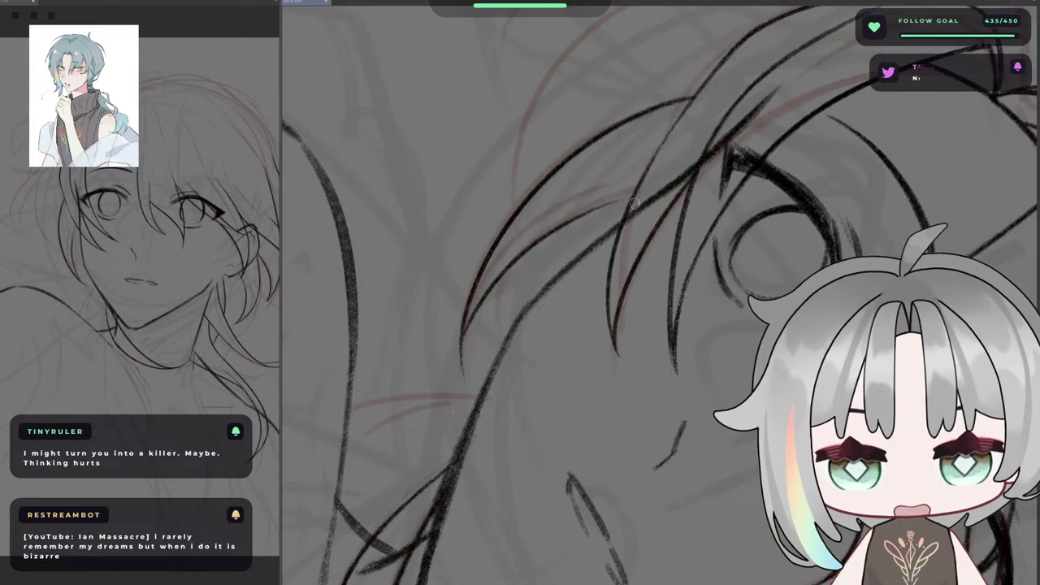
- Try to redraw the pointed outer strand's lower edge, curving from its tip up towards the face contour
{"action": "key", "text": "ctrl+z"}
{"action": "mouse_move", "coordinate": [458, 343]}
{"action": "left_mouse_down"}
{"action": "mouse_move", "coordinate": [581, 209]}
{"action": "mouse_move", "coordinate": [610, 210]}
{"action": "left_mouse_up"}
{"action": "key", "text": "ctrl+z"}
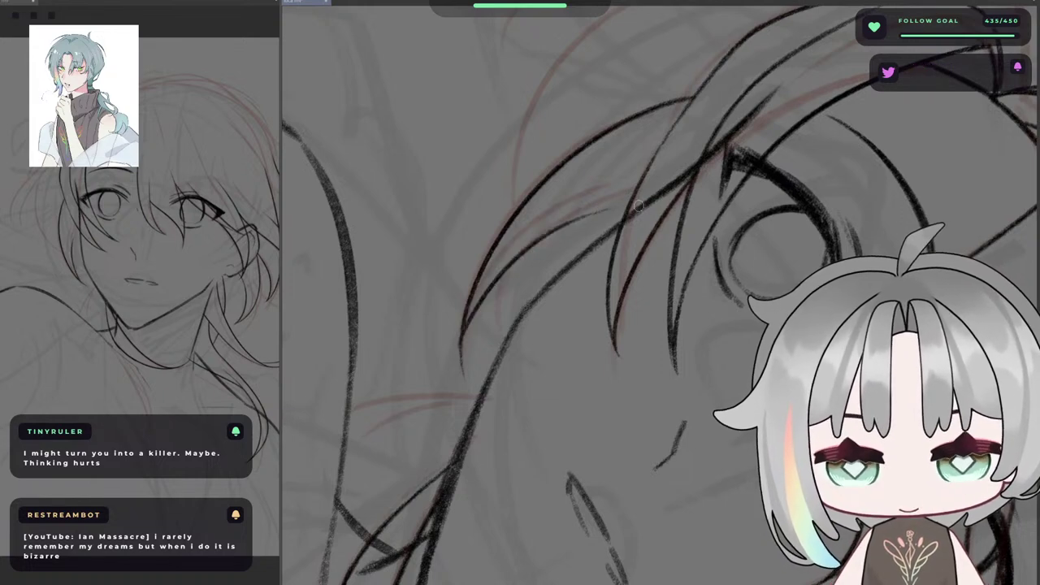
{"action": "key", "text": "ctrl+z"}
{"action": "left_click_drag", "start_coordinate": [463, 346], "coordinate": [508, 245]}
{"action": "key", "text": "ctrl+z"}
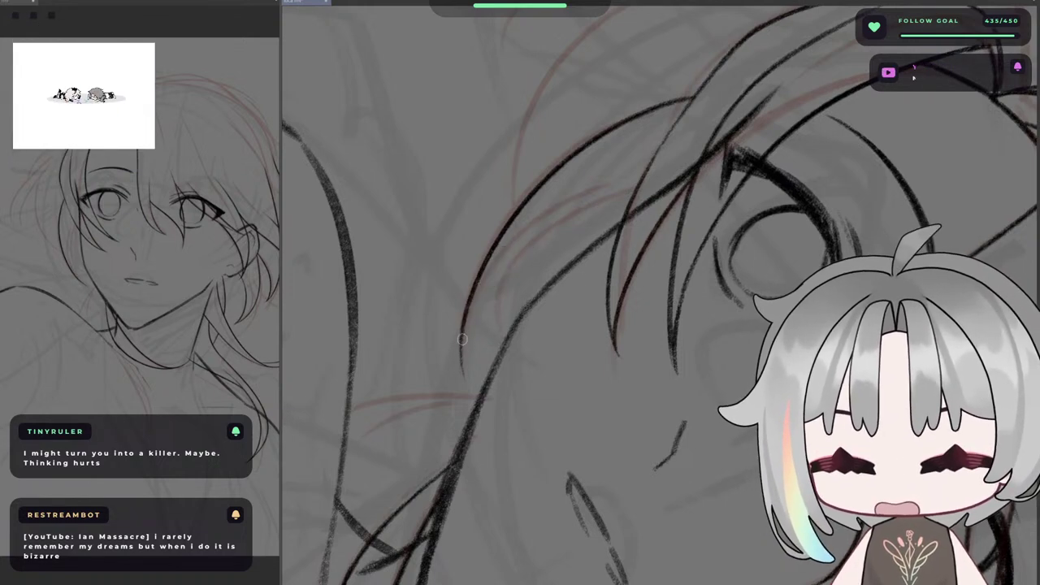
{"action": "left_click_drag", "start_coordinate": [460, 344], "coordinate": [607, 206]}
{"action": "key", "text": "ctrl+z"}
- Try further curves for the pointed strand's lower edge, starting at or just beyond the tip and bowing beneath the upper edge
{"action": "mouse_move", "coordinate": [462, 342]}
{"action": "left_mouse_down"}
{"action": "mouse_move", "coordinate": [621, 213]}
{"action": "mouse_move", "coordinate": [496, 268]}
{"action": "mouse_move", "coordinate": [634, 197]}
{"action": "left_mouse_up"}
{"action": "key", "text": "ctrl+z"}
{"action": "key", "text": "ctrl+z"}
{"action": "key", "text": "ctrl+z"}
{"action": "mouse_move", "coordinate": [463, 327]}
{"action": "left_mouse_down"}
{"action": "mouse_move", "coordinate": [580, 204]}
{"action": "mouse_move", "coordinate": [616, 210]}
{"action": "left_mouse_up"}
{"action": "key", "text": "ctrl+z"}
{"action": "left_click_drag", "start_coordinate": [461, 366], "coordinate": [582, 221]}
{"action": "key", "text": "ctrl+z"}
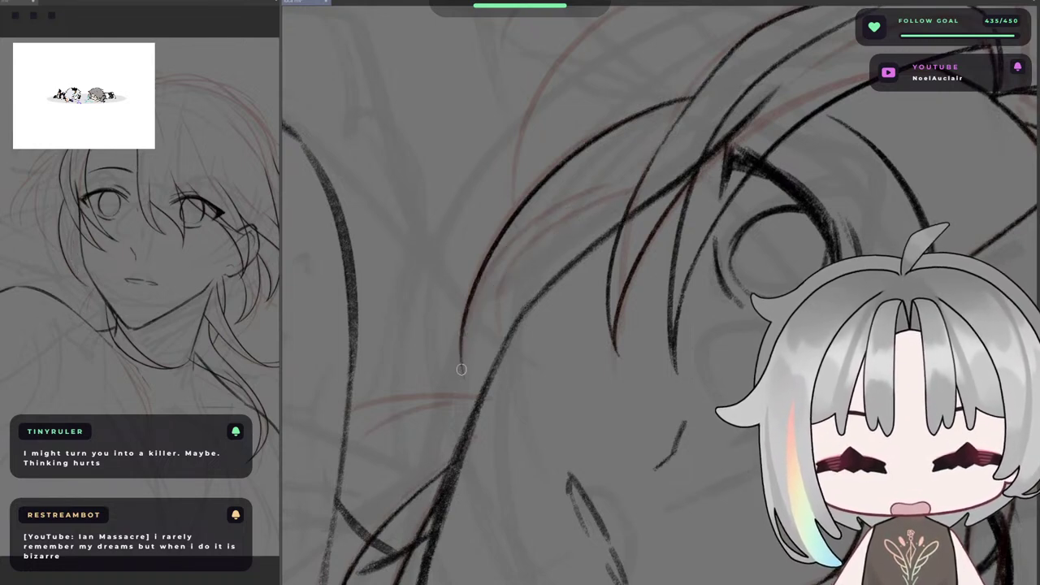
{"action": "left_click_drag", "start_coordinate": [459, 375], "coordinate": [547, 231]}
{"action": "key", "text": "ctrl+z"}
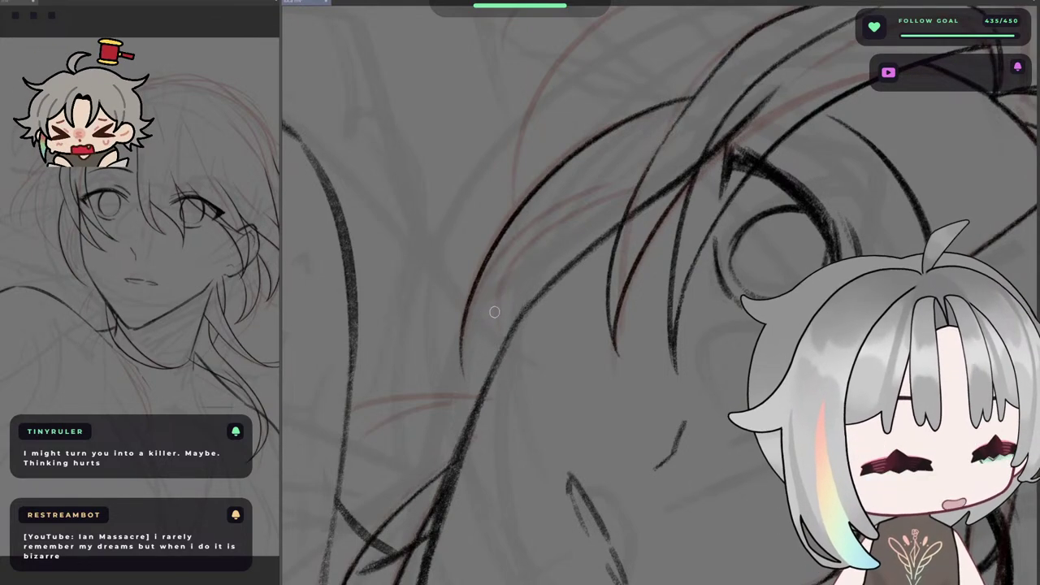
- Reposition the canvas around the pointed strand and try its lower edge again from the tip
{"action": "left_click_drag", "start_coordinate": [533, 308], "coordinate": [580, 292]}
{"action": "left_click_drag", "start_coordinate": [594, 219], "coordinate": [604, 217]}
{"action": "left_click_drag", "start_coordinate": [497, 362], "coordinate": [606, 204]}
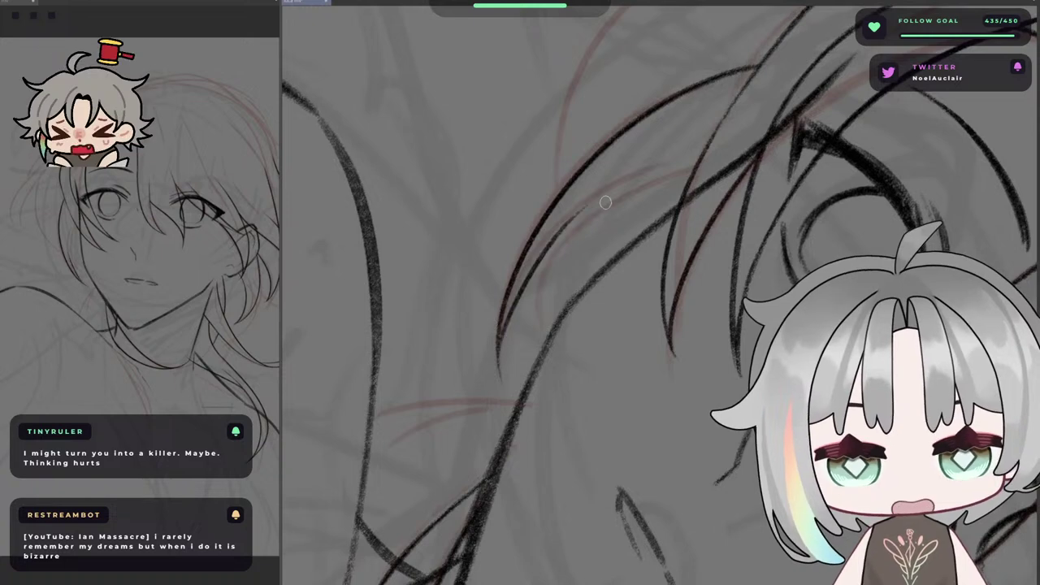
{"action": "key", "text": "ctrl+z"}
{"action": "key", "text": "ctrl+z"}
{"action": "left_click_drag", "start_coordinate": [499, 343], "coordinate": [649, 183]}
{"action": "key", "text": "ctrl+z"}
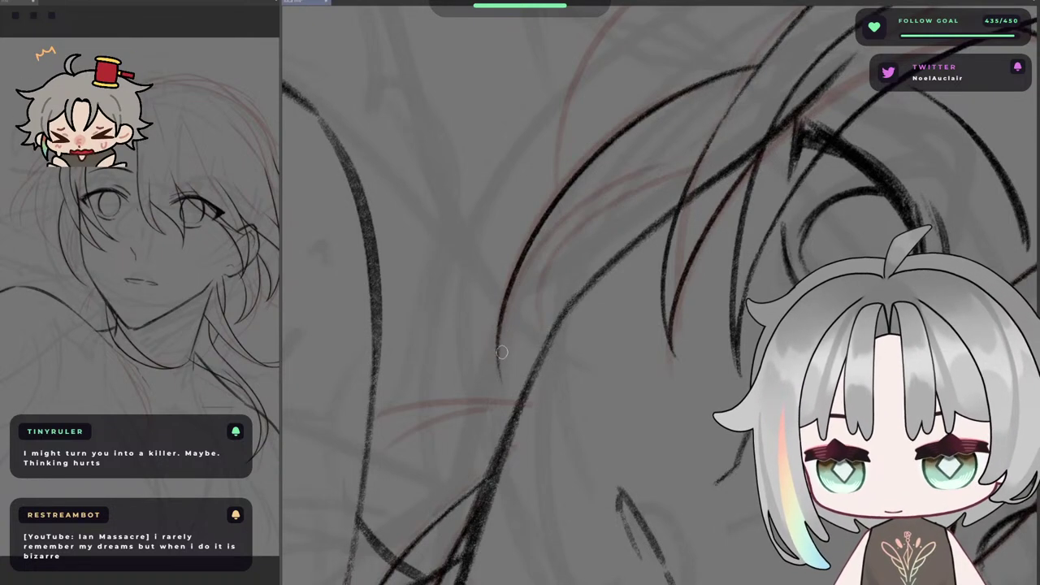
- Draw the pointed strand's lower edge as one smooth curve rising from the tip to just short of the crossing cheek strand
{"action": "left_click_drag", "start_coordinate": [501, 354], "coordinate": [644, 191]}
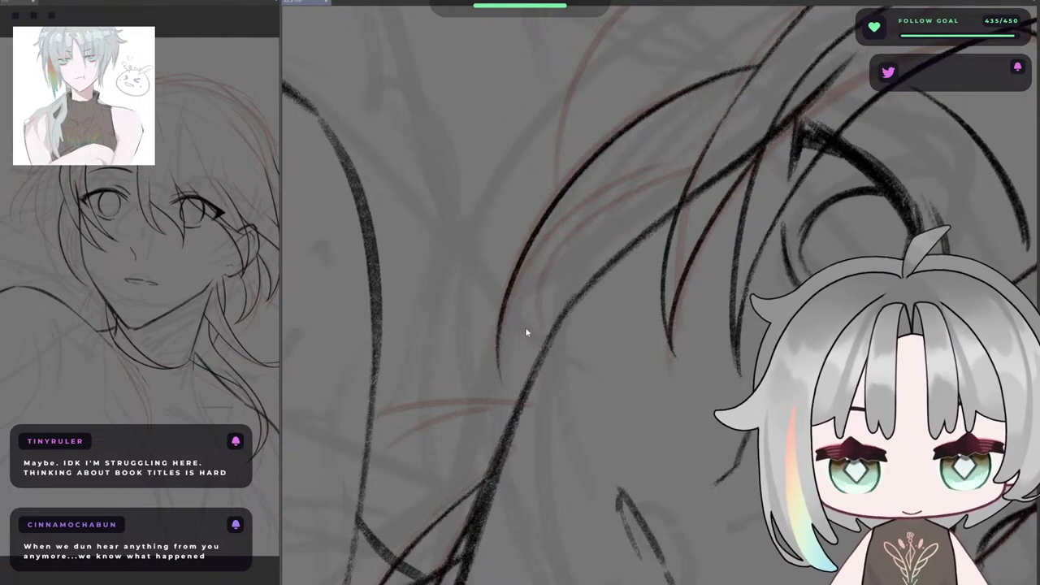
{"action": "key", "text": "ctrl+z"}
{"action": "mouse_move", "coordinate": [502, 356]}
{"action": "left_mouse_down"}
{"action": "mouse_move", "coordinate": [616, 214]}
{"action": "mouse_move", "coordinate": [601, 211]}
{"action": "left_mouse_up"}
{"action": "key", "text": "ctrl+z"}
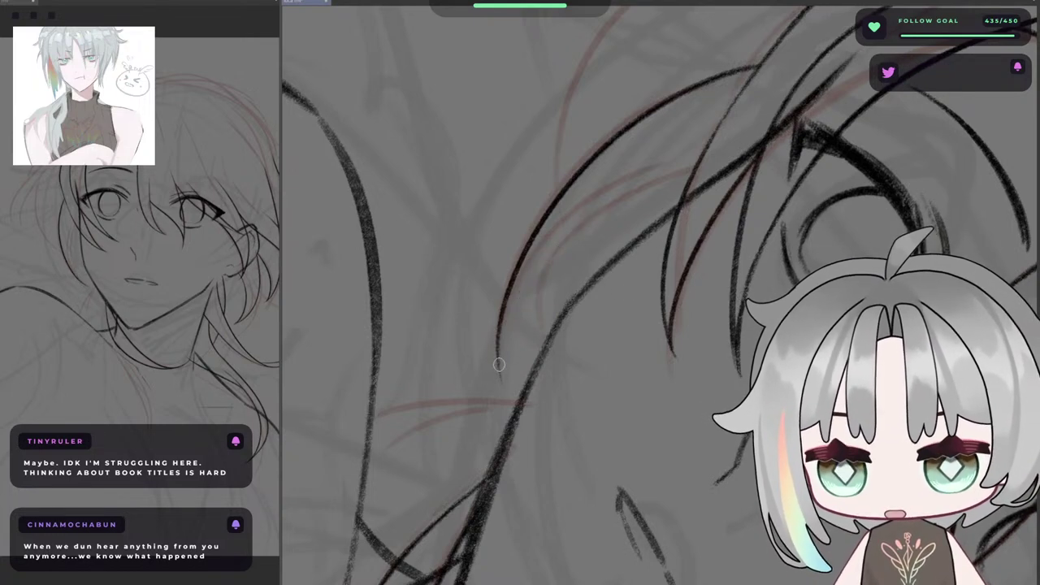
{"action": "left_click_drag", "start_coordinate": [500, 362], "coordinate": [642, 197]}
{"action": "key", "text": "ctrl+z"}
{"action": "mouse_move", "coordinate": [498, 368]}
{"action": "left_mouse_down"}
{"action": "mouse_move", "coordinate": [675, 189]}
{"action": "mouse_move", "coordinate": [572, 227]}
{"action": "left_mouse_up"}
{"action": "key", "text": "ctrl+z"}
- Try to connect the pointed strand's lower edge to the crossing cheek strand with a stroke drawn back towards the tip
{"action": "left_click_drag", "start_coordinate": [696, 185], "coordinate": [543, 272]}
{"action": "key", "text": "ctrl+z"}
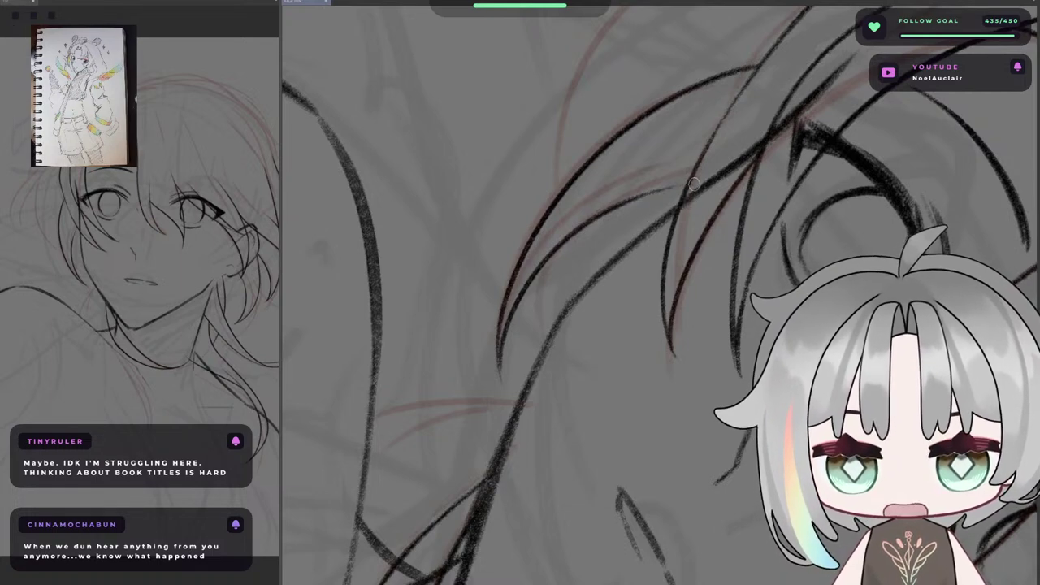
{"action": "left_click_drag", "start_coordinate": [693, 185], "coordinate": [533, 279]}
{"action": "key", "text": "ctrl+z"}
{"action": "left_click_drag", "start_coordinate": [691, 185], "coordinate": [549, 247]}
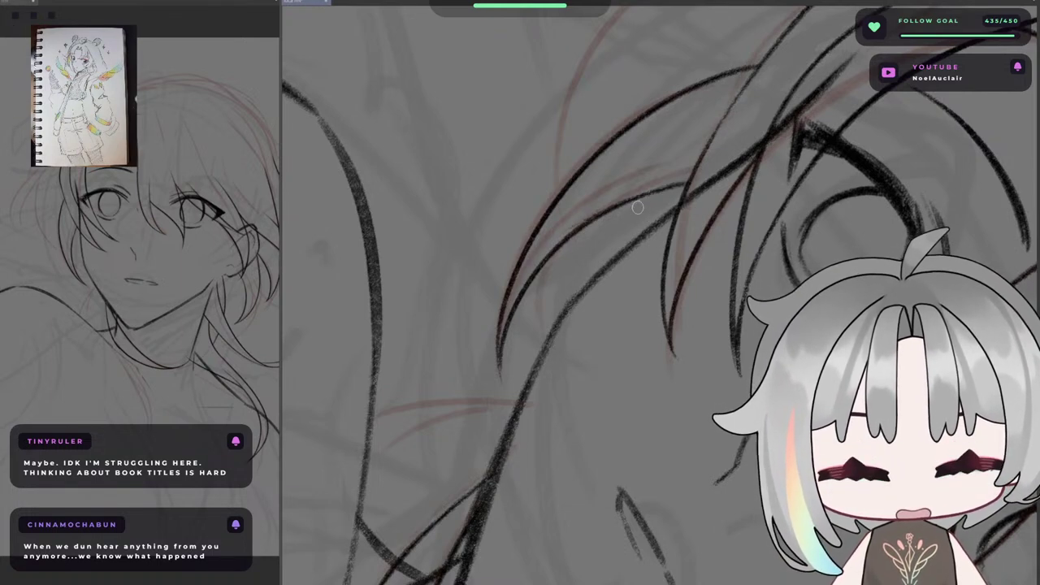
{"action": "key", "text": "ctrl+z"}
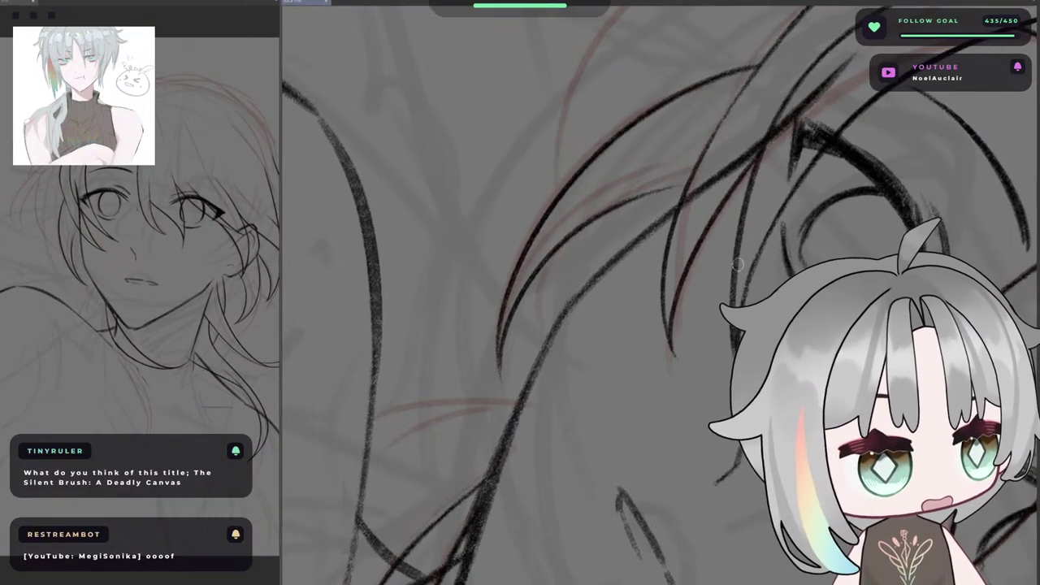
- Extend the upper end of the pointed strand's lower edge until it meets the crossing strand at the face contour
{"action": "scroll", "coordinate": [720, 290], "scroll_direction": "down", "scroll_amount": 4}
{"action": "left_click_drag", "start_coordinate": [720, 290], "coordinate": [581, 306]}
{"action": "scroll", "coordinate": [663, 284], "scroll_direction": "up", "scroll_amount": 2}
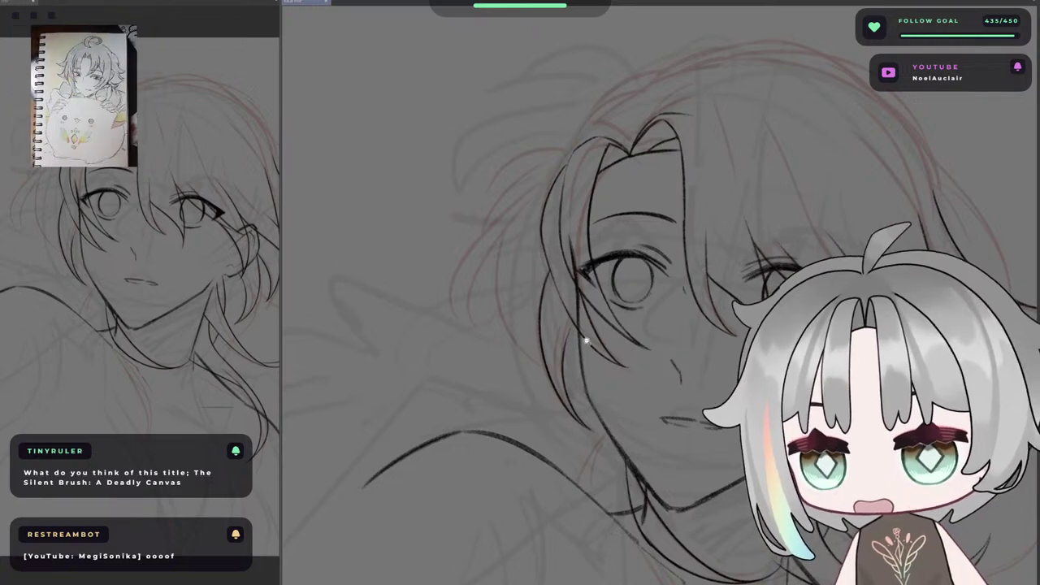
{"action": "scroll", "coordinate": [580, 324], "scroll_direction": "up", "scroll_amount": 4}
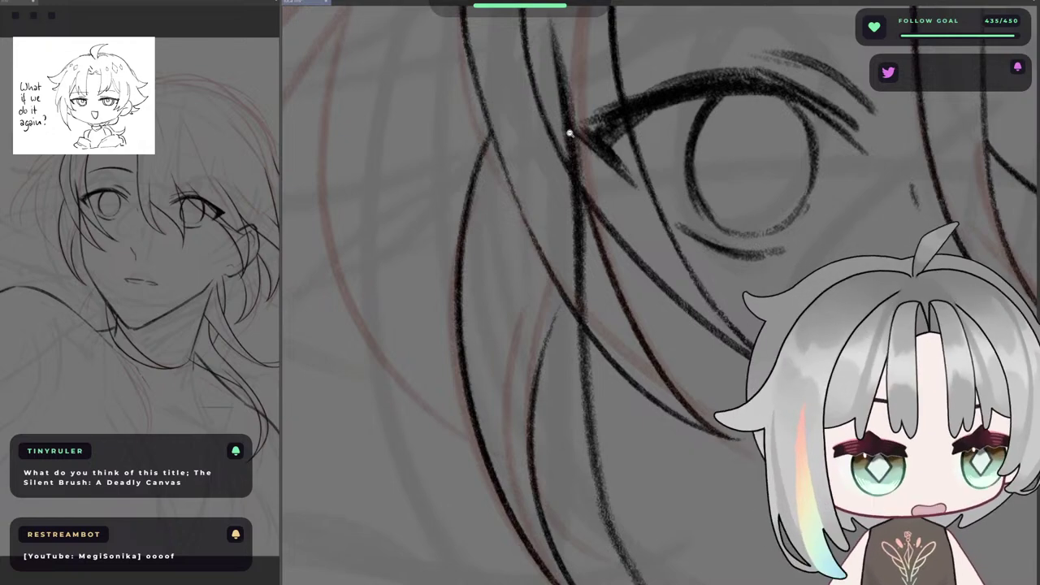
{"action": "left_click_drag", "start_coordinate": [654, 218], "coordinate": [581, 167]}
{"action": "mouse_move", "coordinate": [603, 124]}
{"action": "left_mouse_down"}
{"action": "mouse_move", "coordinate": [532, 180]}
{"action": "mouse_move", "coordinate": [582, 221]}
{"action": "mouse_move", "coordinate": [602, 181]}
{"action": "mouse_move", "coordinate": [640, 170]}
{"action": "left_mouse_up"}
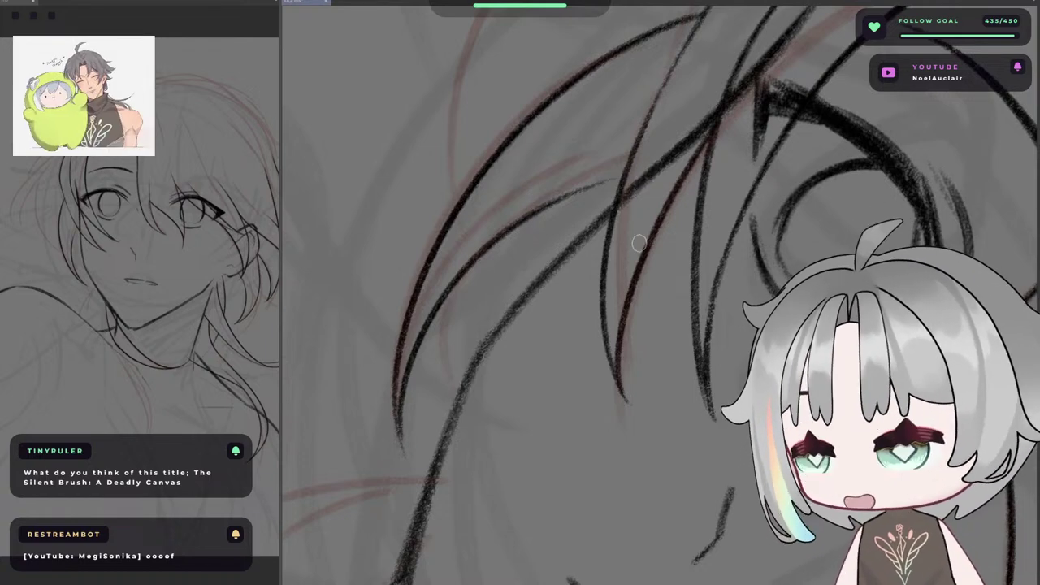
{"action": "mouse_move", "coordinate": [639, 242]}
{"action": "left_mouse_down"}
{"action": "mouse_move", "coordinate": [620, 153]}
{"action": "mouse_move", "coordinate": [595, 198]}
{"action": "left_mouse_up"}
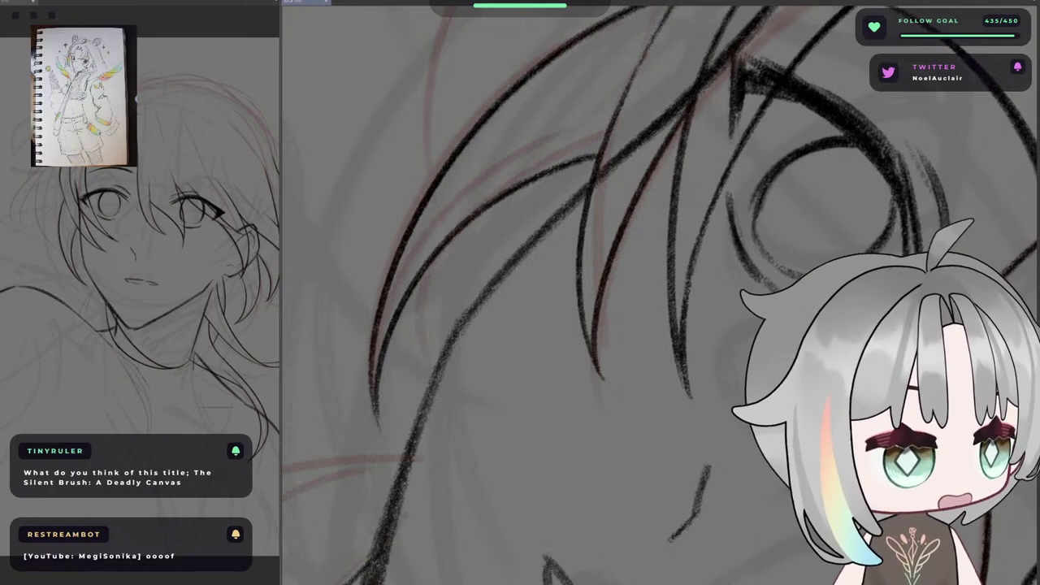
- Return the canvas to upright and examine the side strands against the whole face
{"action": "left_click_drag", "start_coordinate": [706, 222], "coordinate": [577, 236]}
{"action": "key", "text": "r"}
{"action": "key", "text": "h"}
{"action": "key", "text": "h"}
{"action": "left_click_drag", "start_coordinate": [629, 211], "coordinate": [603, 168]}
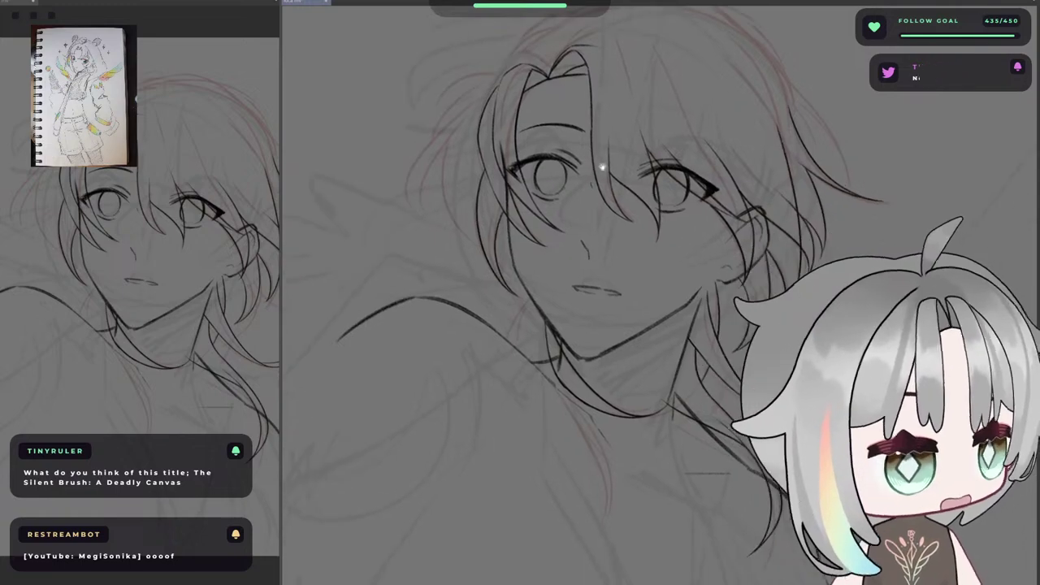
{"action": "scroll", "coordinate": [516, 146], "scroll_direction": "up", "scroll_amount": 1}
{"action": "scroll", "coordinate": [487, 242], "scroll_direction": "up", "scroll_amount": 1}
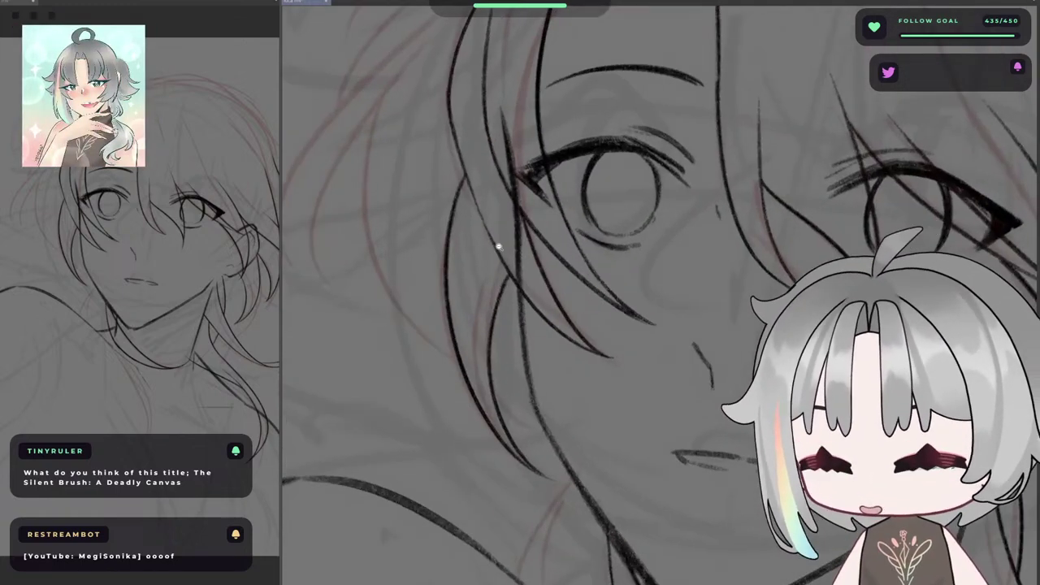
- Erase the upper end of the outer hair strand beside the forehead, above the eye
{"action": "scroll", "coordinate": [572, 167], "scroll_direction": "down", "scroll_amount": 3}
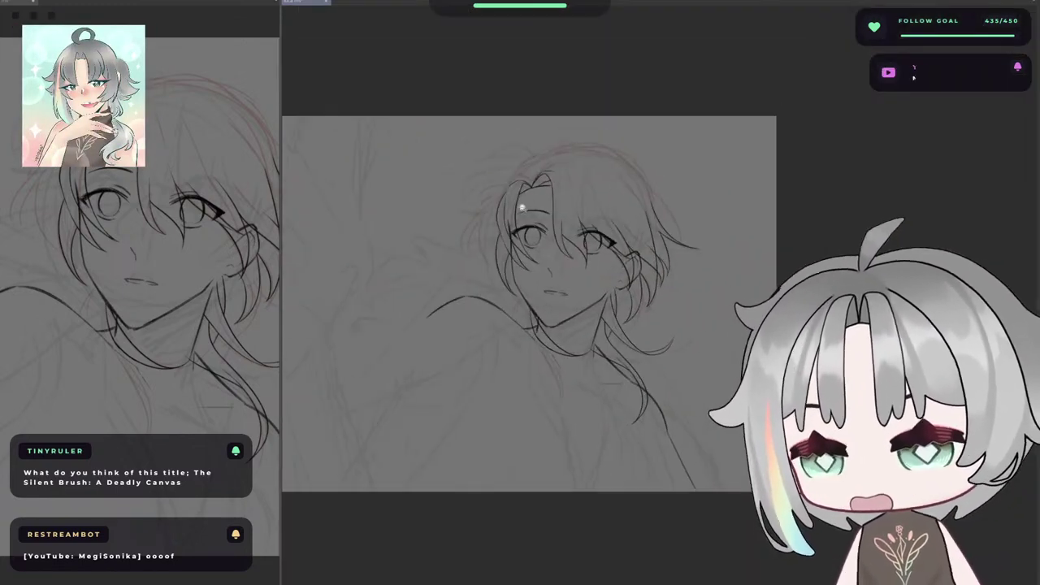
{"action": "scroll", "coordinate": [479, 195], "scroll_direction": "up", "scroll_amount": 2}
{"action": "scroll", "coordinate": [534, 204], "scroll_direction": "up", "scroll_amount": 3}
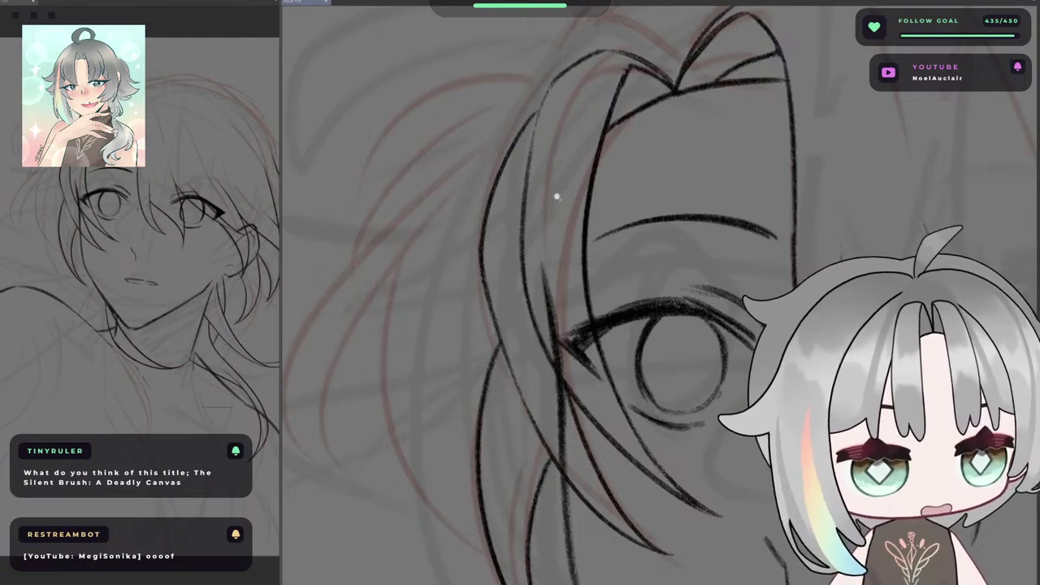
{"action": "scroll", "coordinate": [556, 195], "scroll_direction": "down", "scroll_amount": 3}
{"action": "scroll", "coordinate": [554, 198], "scroll_direction": "up", "scroll_amount": 4}
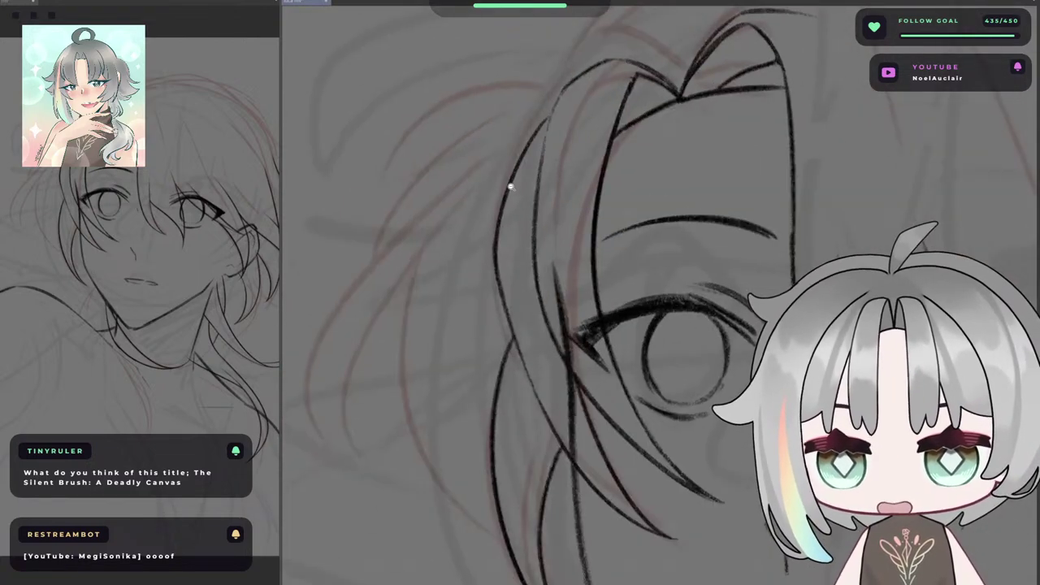
{"action": "key", "text": "e"}
{"action": "left_click_drag", "start_coordinate": [556, 94], "coordinate": [520, 161]}
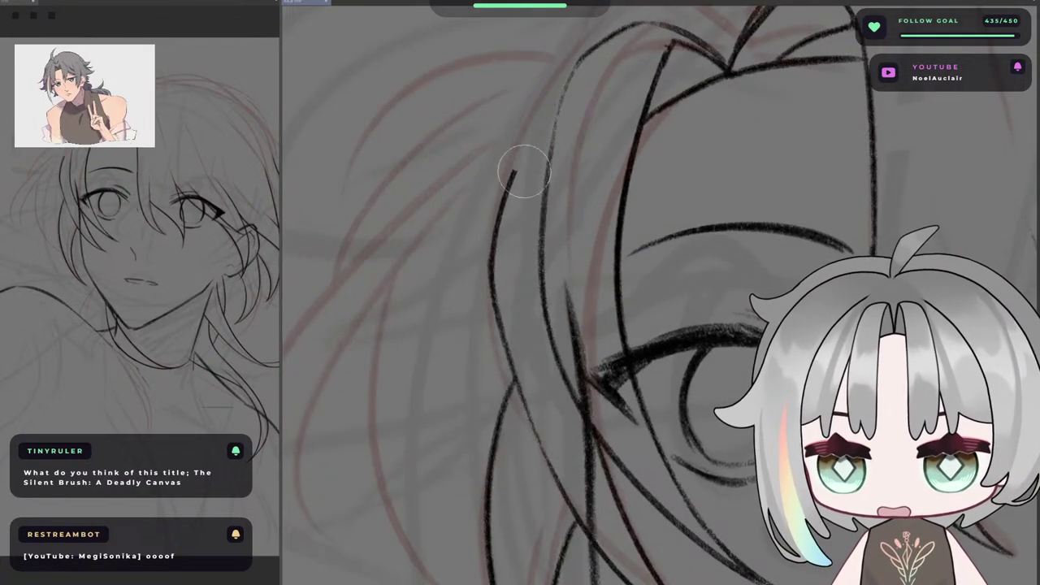
- Redraw the outer side strand as one curve running up beside the forehead, undoing unsatisfactory strokes
{"action": "mouse_move", "coordinate": [557, 74]}
{"action": "left_mouse_down"}
{"action": "mouse_move", "coordinate": [494, 235]}
{"action": "mouse_move", "coordinate": [504, 288]}
{"action": "mouse_move", "coordinate": [496, 321]}
{"action": "left_mouse_up"}
{"action": "key", "text": "p"}
{"action": "key", "text": "ctrl+z"}
{"action": "mouse_move", "coordinate": [534, 416]}
{"action": "left_mouse_down"}
{"action": "mouse_move", "coordinate": [508, 204]}
{"action": "mouse_move", "coordinate": [568, 89]}
{"action": "mouse_move", "coordinate": [494, 271]}
{"action": "mouse_move", "coordinate": [560, 103]}
{"action": "mouse_move", "coordinate": [538, 156]}
{"action": "left_mouse_up"}
{"action": "key", "text": "ctrl+z"}
{"action": "key", "text": "ctrl+z"}
{"action": "key", "text": "ctrl+z"}
{"action": "left_click_drag", "start_coordinate": [565, 94], "coordinate": [511, 200]}
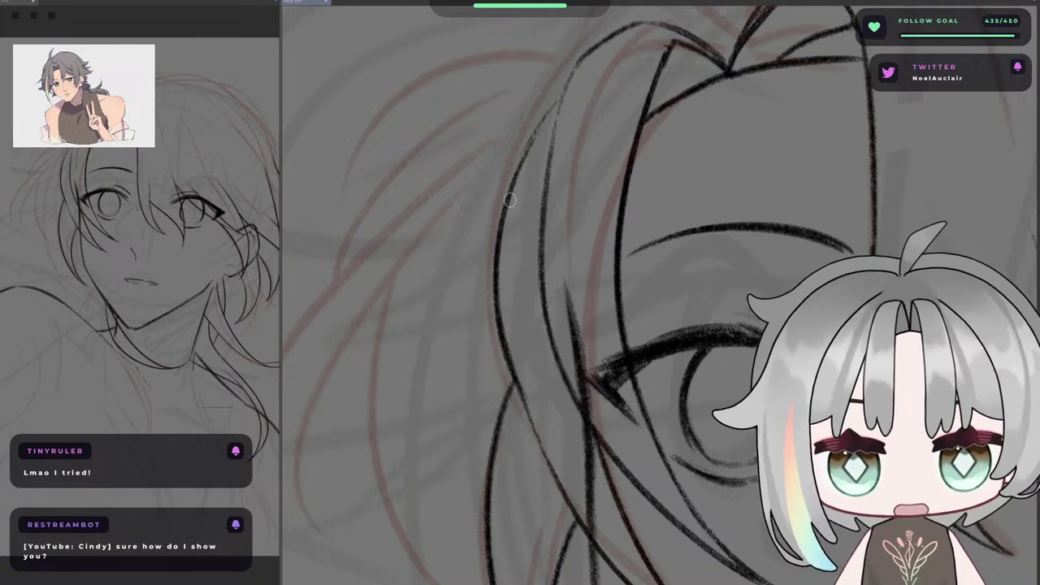
{"action": "key", "text": "ctrl+z"}
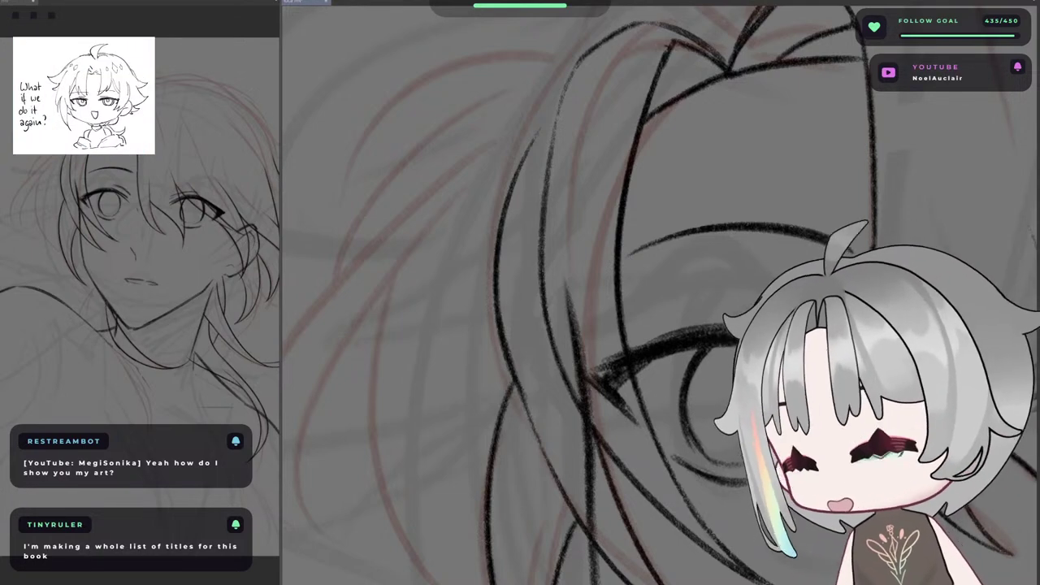
- Extend the upper end of the outer side strand in a tapering line that meets the inner strand near the parting
{"action": "mouse_move", "coordinate": [641, 190]}
{"action": "left_mouse_down"}
{"action": "mouse_move", "coordinate": [623, 162]}
{"action": "mouse_move", "coordinate": [628, 182]}
{"action": "mouse_move", "coordinate": [690, 128]}
{"action": "mouse_move", "coordinate": [596, 172]}
{"action": "left_mouse_up"}
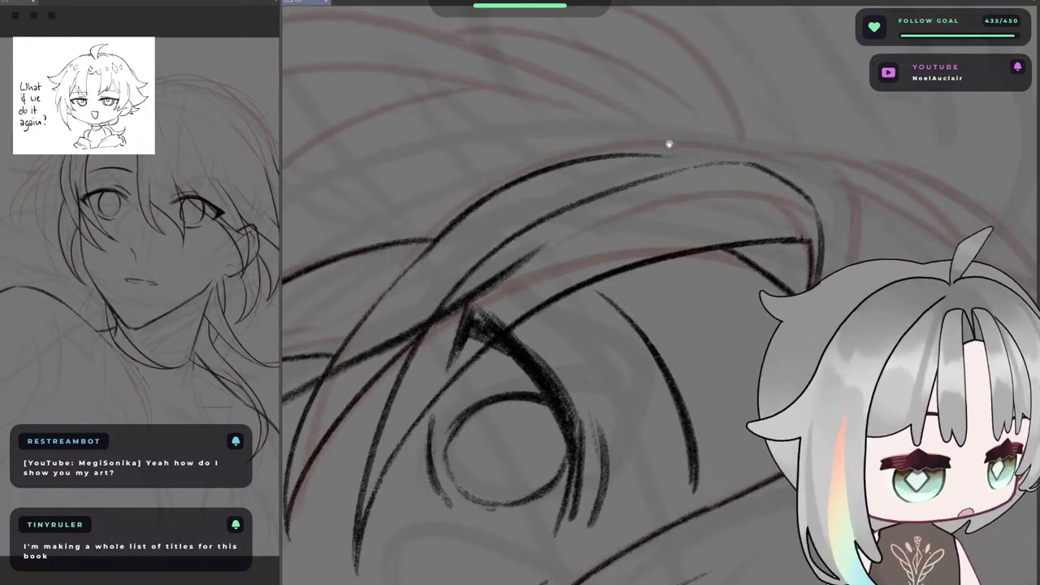
{"action": "mouse_move", "coordinate": [663, 169]}
{"action": "left_mouse_down"}
{"action": "mouse_move", "coordinate": [674, 168]}
{"action": "mouse_move", "coordinate": [623, 178]}
{"action": "left_mouse_up"}
{"action": "scroll", "coordinate": [593, 168], "scroll_direction": "up", "scroll_amount": 2}
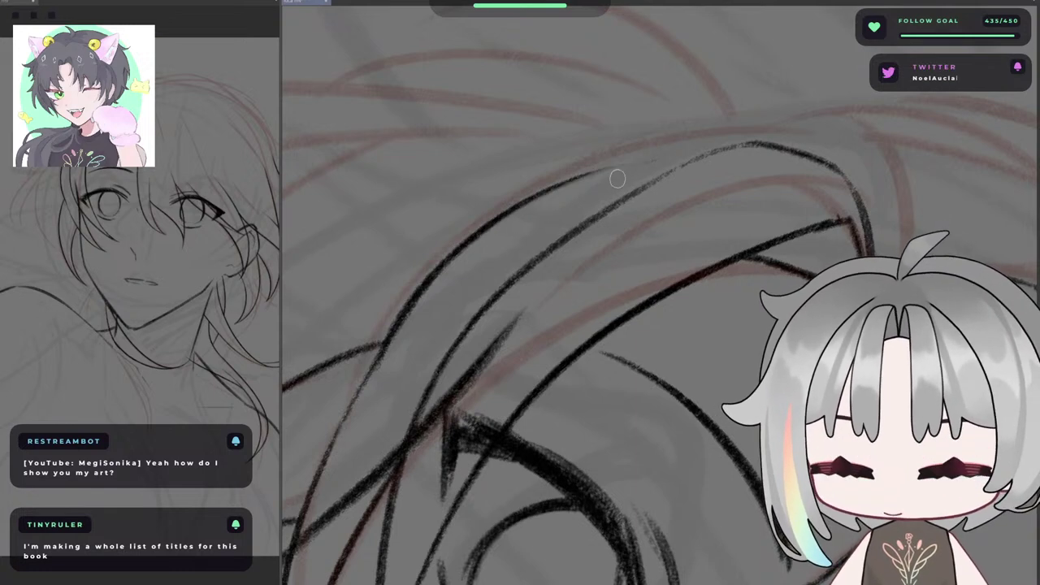
{"action": "left_click_drag", "start_coordinate": [690, 153], "coordinate": [581, 139]}
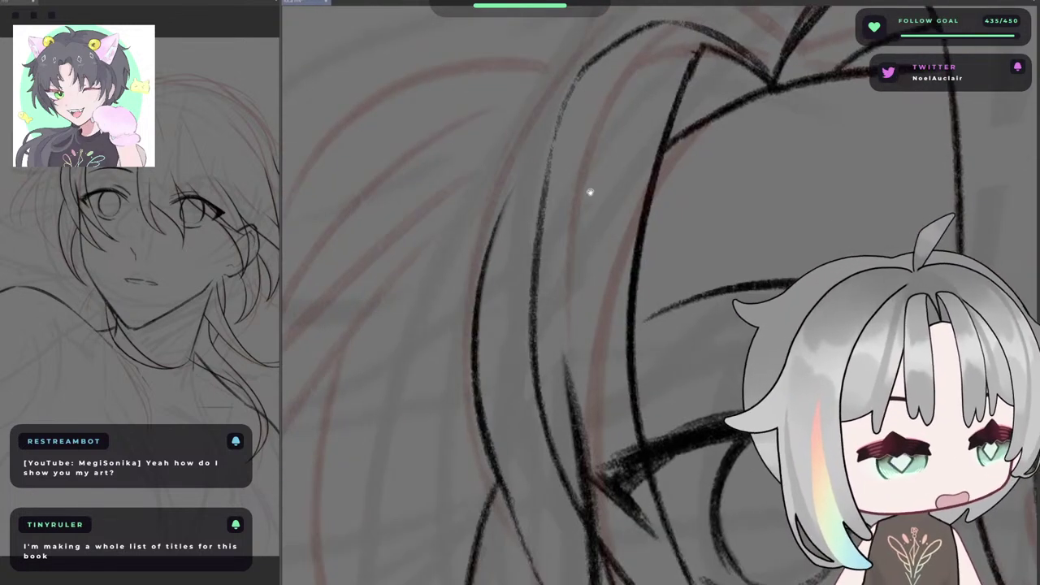
{"action": "left_click_drag", "start_coordinate": [591, 193], "coordinate": [585, 138]}
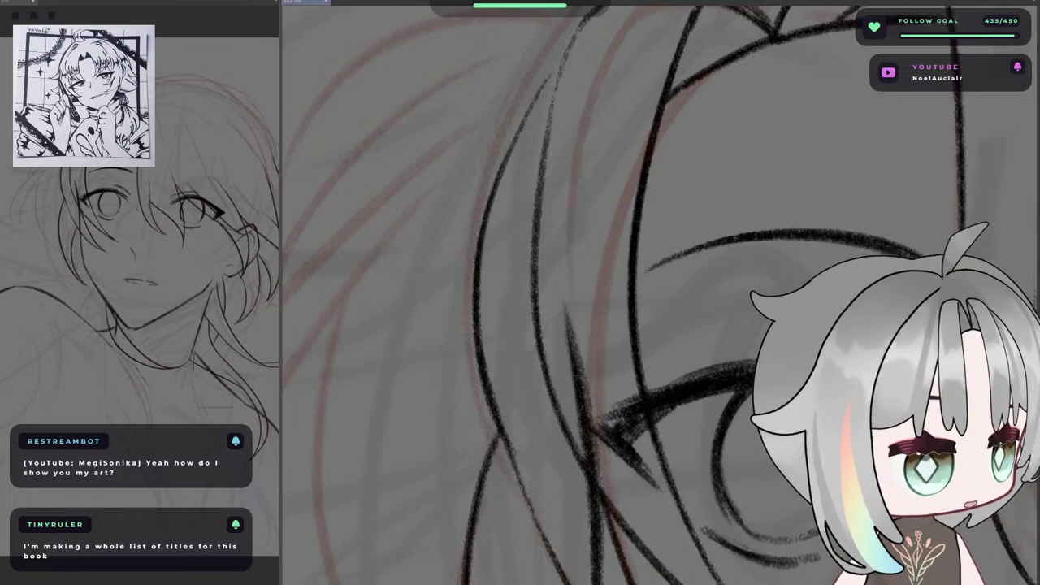
{"action": "left_click_drag", "start_coordinate": [630, 130], "coordinate": [512, 200]}
{"action": "left_click_drag", "start_coordinate": [695, 234], "coordinate": [667, 174]}
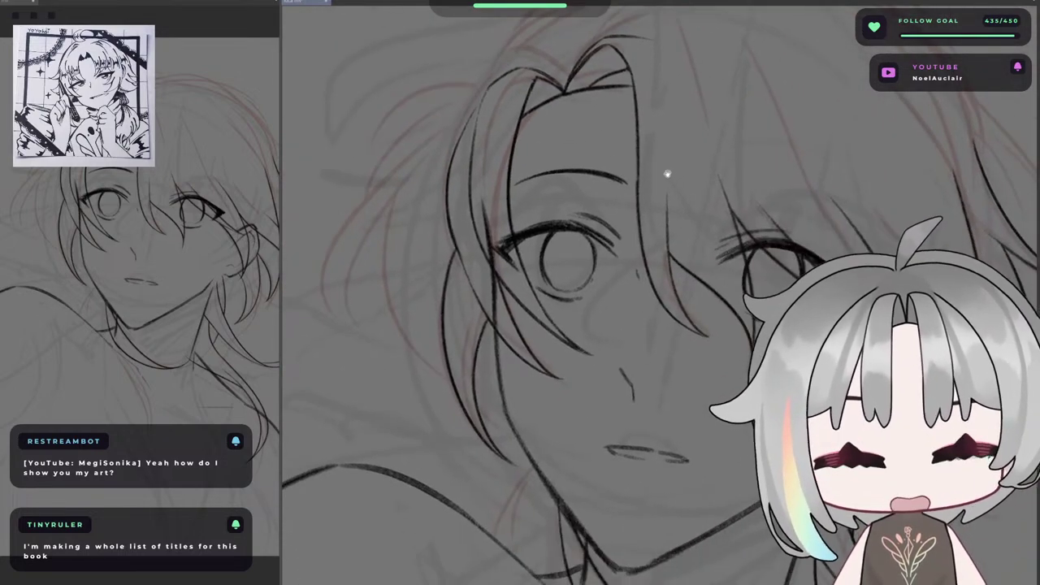
- Erase the thin line rising above the pointed bang tip between the eyes
{"action": "scroll", "coordinate": [613, 141], "scroll_direction": "up", "scroll_amount": 5}
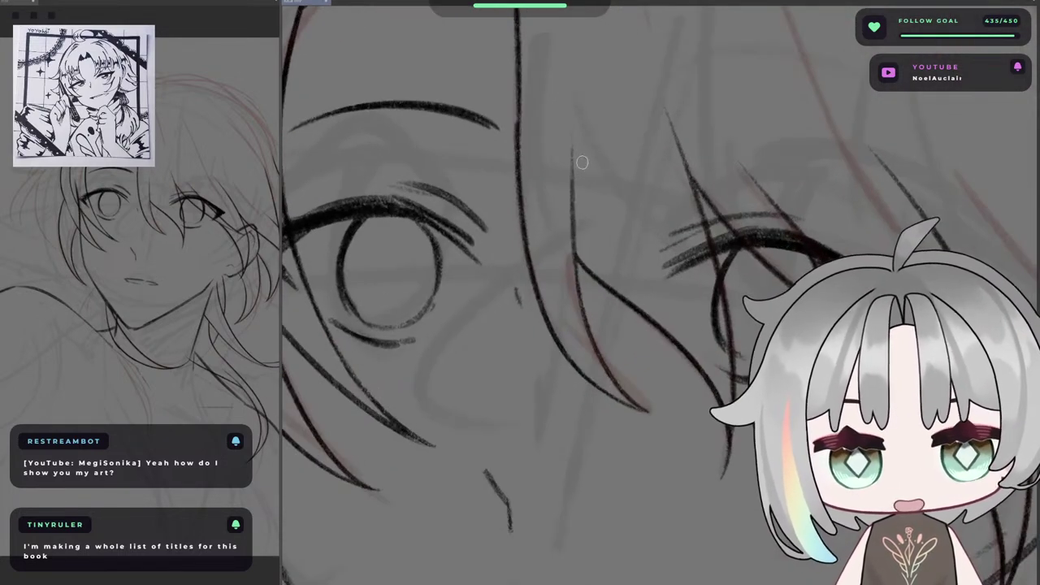
{"action": "mouse_move", "coordinate": [575, 152]}
{"action": "left_mouse_down"}
{"action": "mouse_move", "coordinate": [590, 242]}
{"action": "mouse_move", "coordinate": [575, 211]}
{"action": "mouse_move", "coordinate": [569, 223]}
{"action": "mouse_move", "coordinate": [600, 264]}
{"action": "left_mouse_up"}
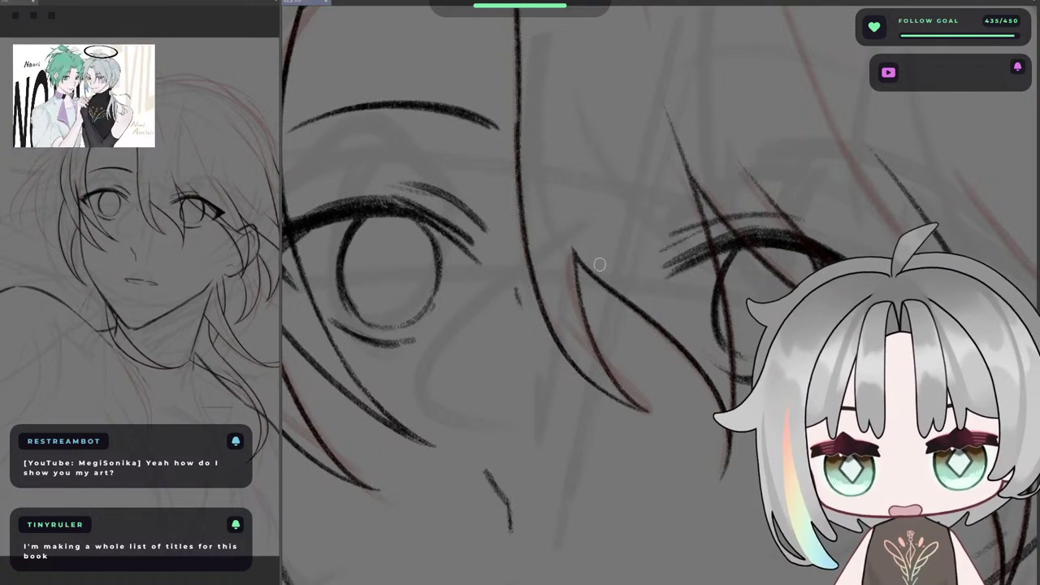
{"action": "scroll", "coordinate": [605, 244], "scroll_direction": "down", "scroll_amount": 3}
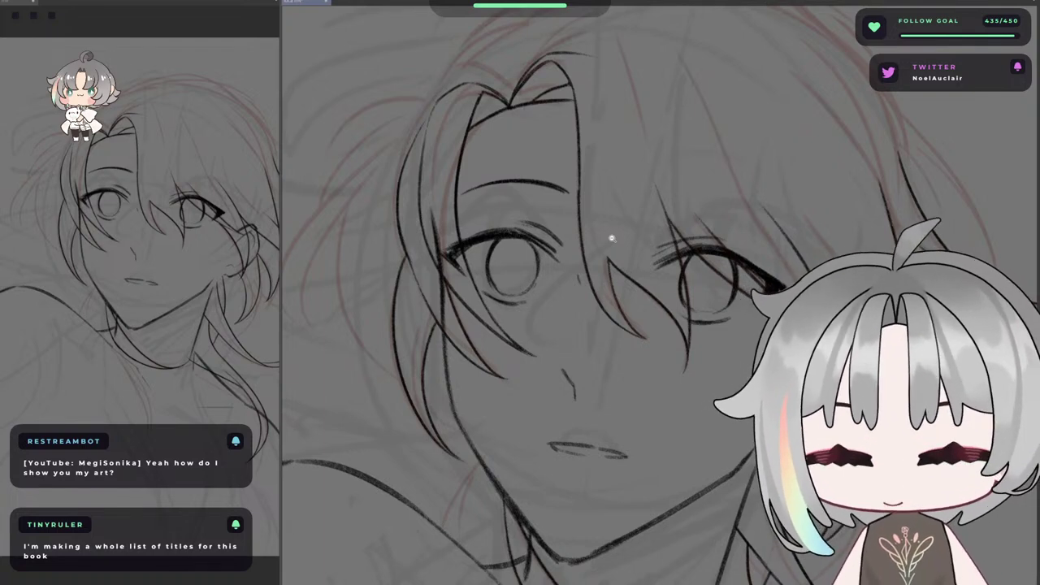
- Flip the canvas horizontally and trim the loose end of the thin line arching over the hair parting
{"action": "key", "text": "h"}
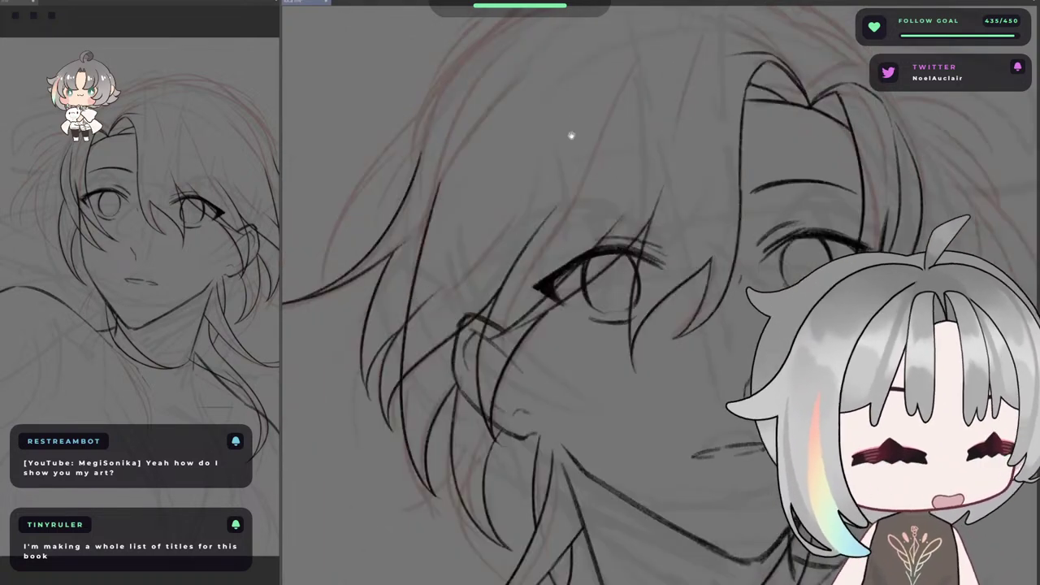
{"action": "left_click_drag", "start_coordinate": [729, 114], "coordinate": [721, 139]}
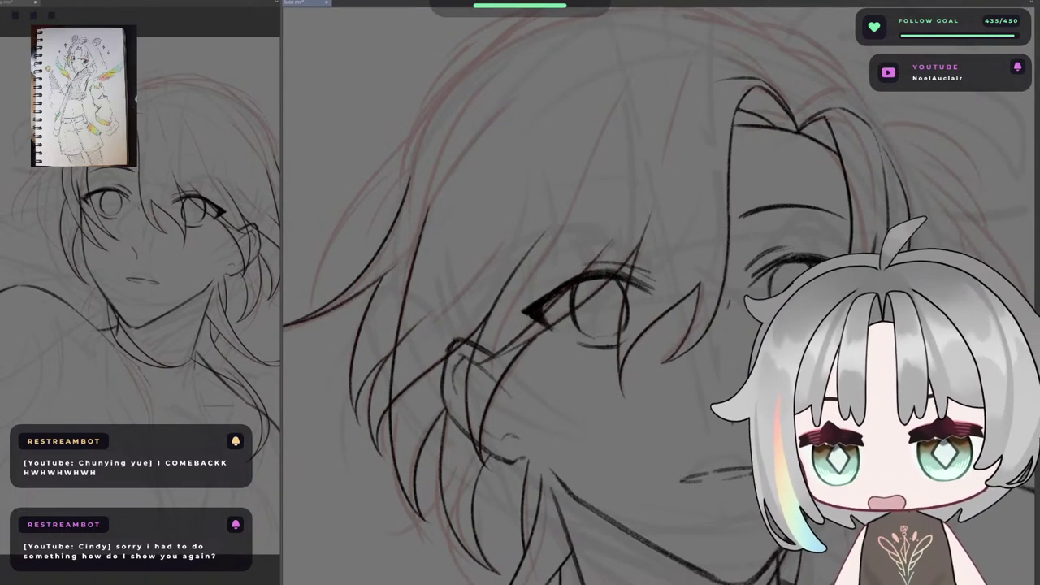
{"action": "scroll", "coordinate": [746, 82], "scroll_direction": "up", "scroll_amount": 3}
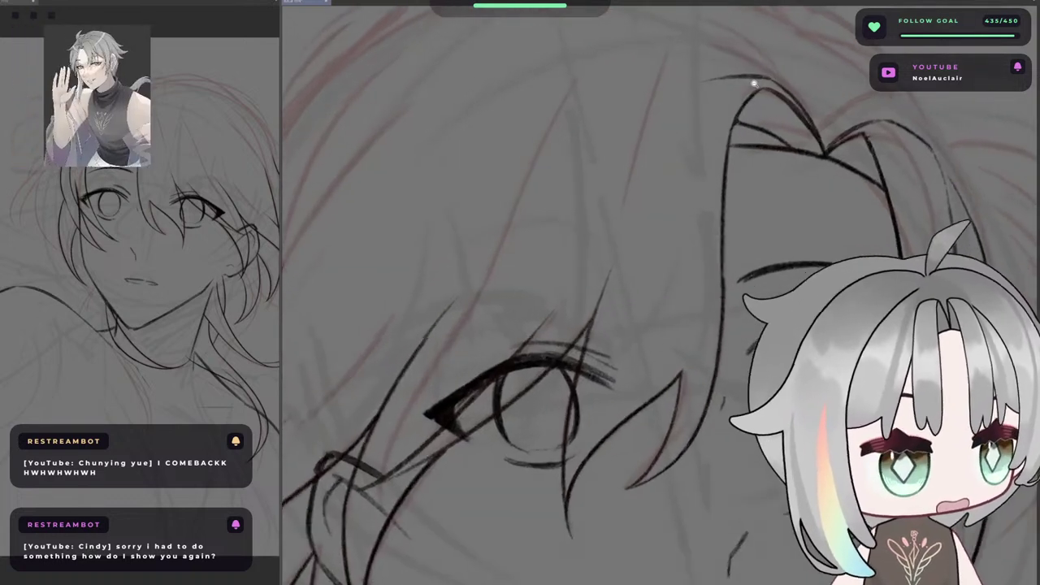
{"action": "left_click_drag", "start_coordinate": [735, 102], "coordinate": [750, 114]}
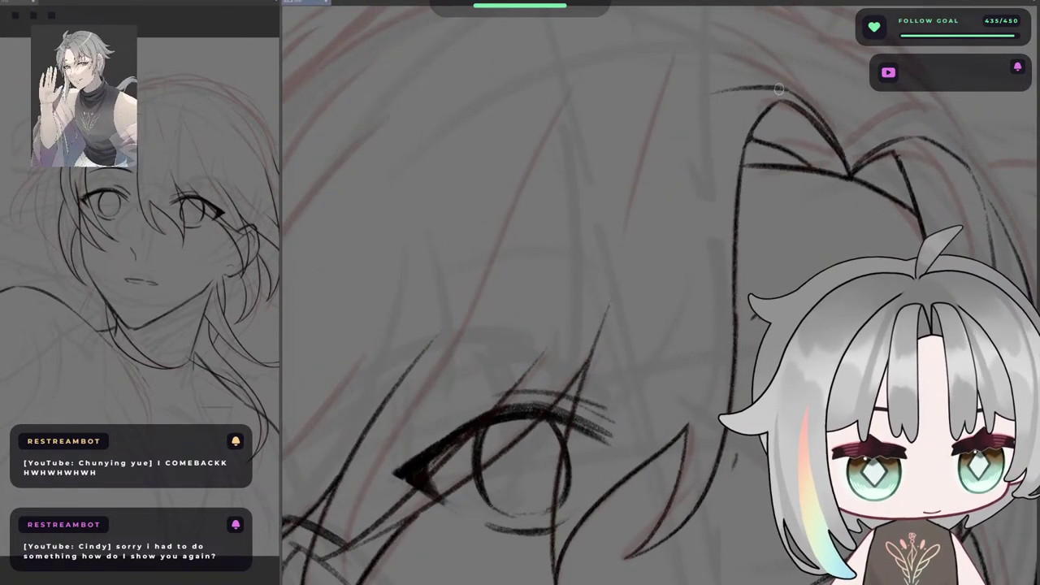
{"action": "key", "text": "ctrl+z"}
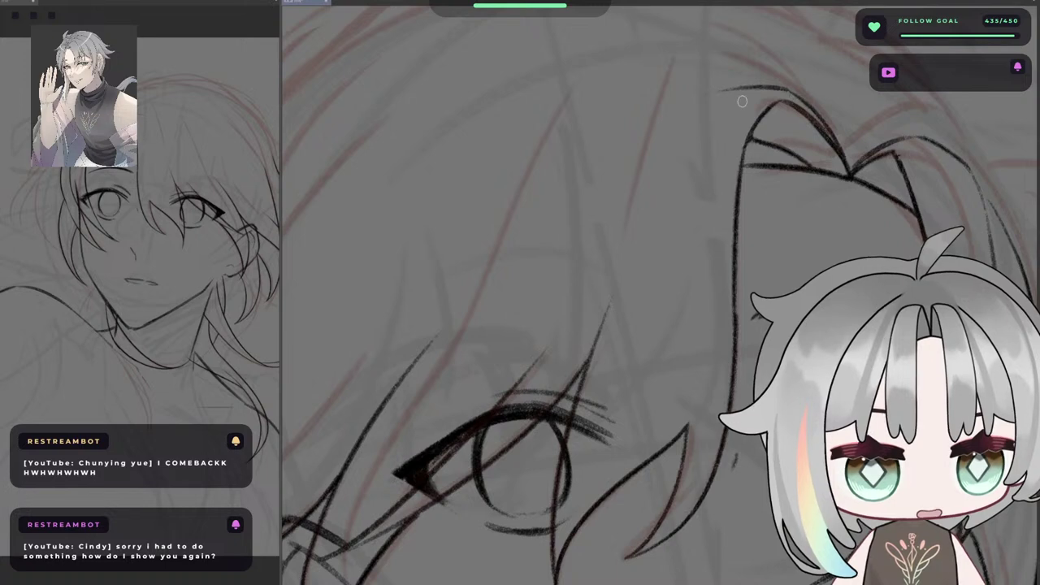
{"action": "key", "text": "ctrl+z"}
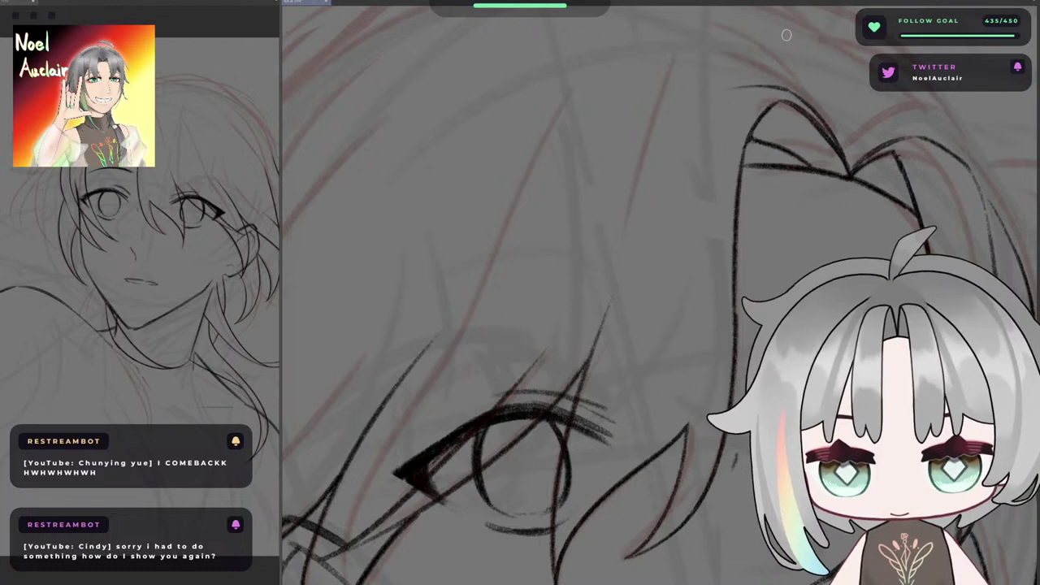
- Extend the line arching over the parting outward across the top of the bangs, retrying the stroke as needed
{"action": "scroll", "coordinate": [748, 168], "scroll_direction": "down", "scroll_amount": 4}
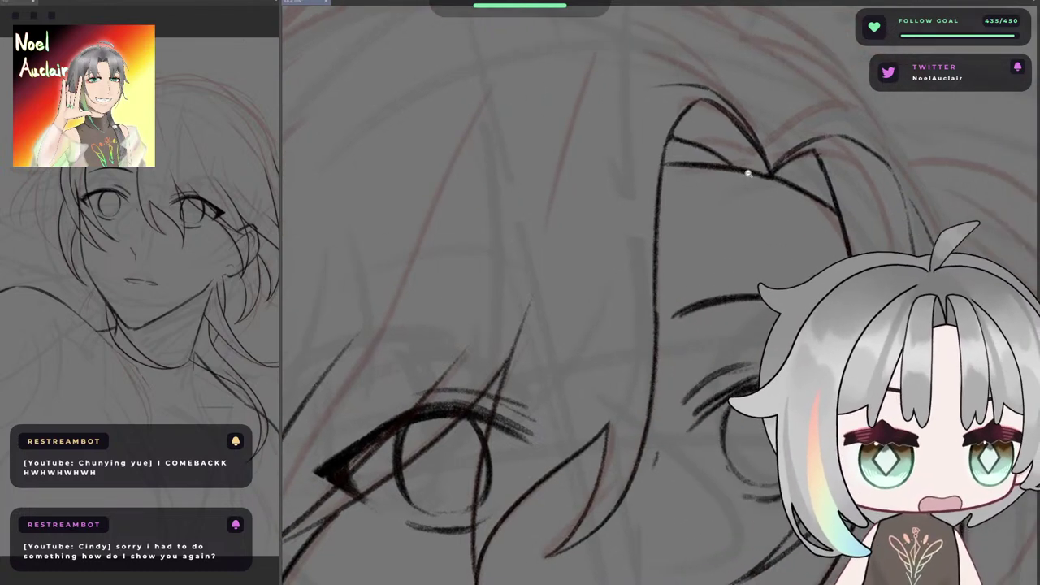
{"action": "left_click_drag", "start_coordinate": [760, 92], "coordinate": [639, 261]}
{"action": "scroll", "coordinate": [640, 261], "scroll_direction": "up", "scroll_amount": 2}
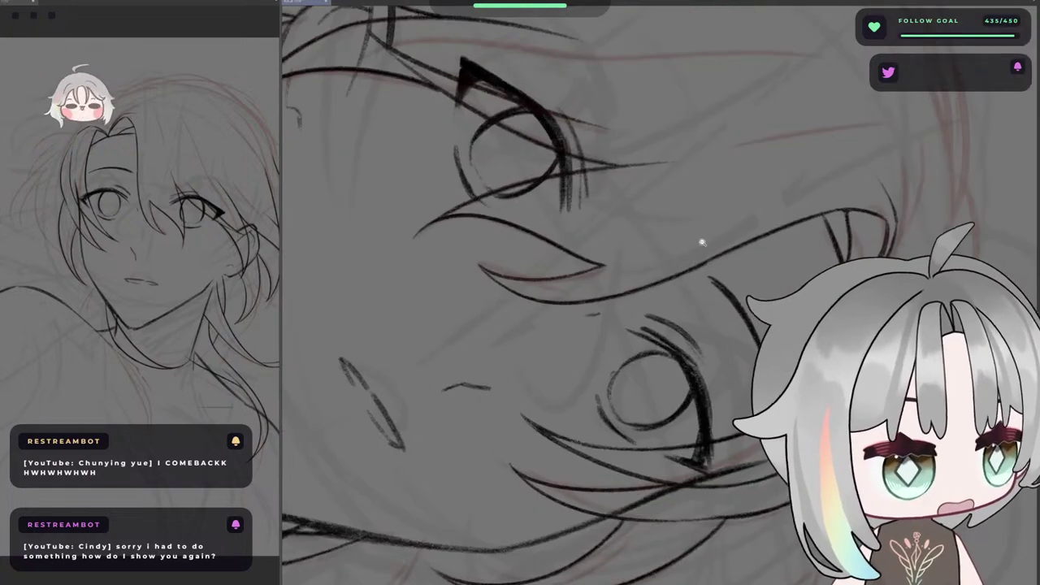
{"action": "scroll", "coordinate": [716, 183], "scroll_direction": "up", "scroll_amount": 2}
{"action": "mouse_move", "coordinate": [721, 200]}
{"action": "left_mouse_down"}
{"action": "mouse_move", "coordinate": [745, 242]}
{"action": "mouse_move", "coordinate": [724, 217]}
{"action": "mouse_move", "coordinate": [784, 88]}
{"action": "mouse_move", "coordinate": [783, 162]}
{"action": "left_mouse_up"}
{"action": "key", "text": "ctrl+@"}
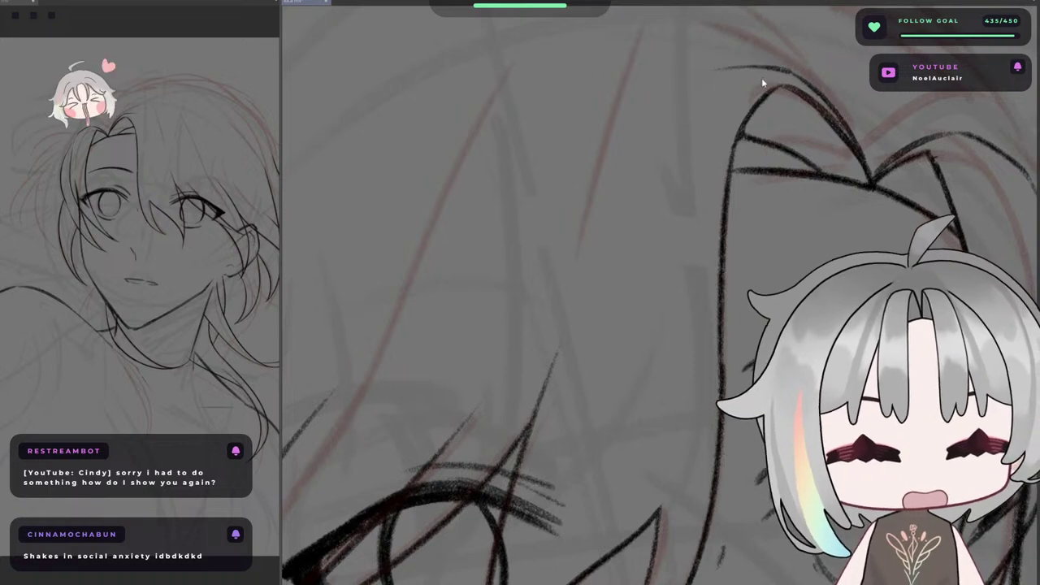
{"action": "key", "text": "ctrl+z"}
{"action": "mouse_move", "coordinate": [767, 67]}
{"action": "left_mouse_down"}
{"action": "mouse_move", "coordinate": [618, 99]}
{"action": "mouse_move", "coordinate": [645, 99]}
{"action": "left_mouse_up"}
{"action": "key", "text": "ctrl+z"}
{"action": "left_click_drag", "start_coordinate": [773, 68], "coordinate": [618, 99]}
{"action": "key", "text": "ctrl+z"}
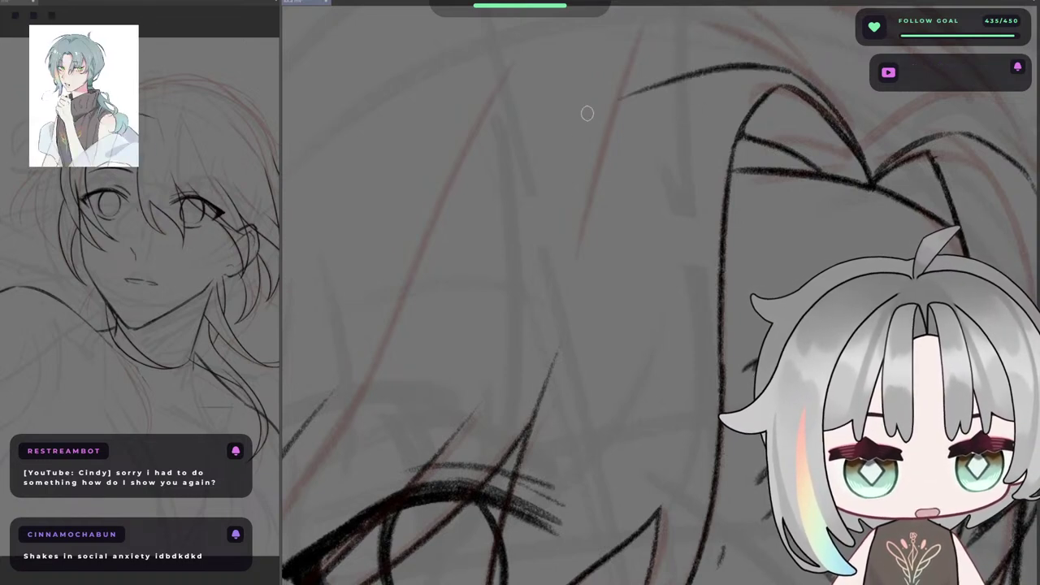
{"action": "key", "text": "ctrl+z"}
{"action": "mouse_move", "coordinate": [773, 68]}
{"action": "left_mouse_down"}
{"action": "mouse_move", "coordinate": [637, 86]}
{"action": "mouse_move", "coordinate": [593, 136]}
{"action": "left_mouse_up"}
{"action": "key", "text": "ctrl+z"}
{"action": "key", "text": "ctrl+z"}
- Add a short stroke curving downward at the outer end of the line over the parting
{"action": "mouse_move", "coordinate": [685, 77]}
{"action": "left_mouse_down"}
{"action": "mouse_move", "coordinate": [603, 124]}
{"action": "mouse_move", "coordinate": [622, 112]}
{"action": "left_mouse_up"}
{"action": "key", "text": "ctrl+z"}
{"action": "key", "text": "ctrl+z"}
{"action": "key", "text": "ctrl+z"}
{"action": "key", "text": "ctrl+z"}
{"action": "left_click_drag", "start_coordinate": [679, 78], "coordinate": [636, 104]}
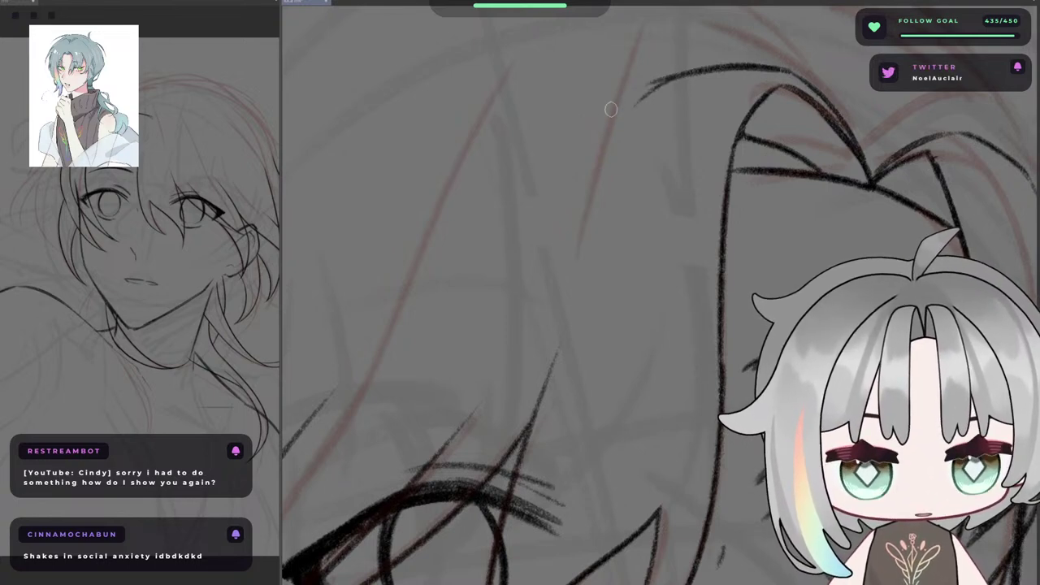
{"action": "left_click_drag", "start_coordinate": [712, 81], "coordinate": [743, 86]}
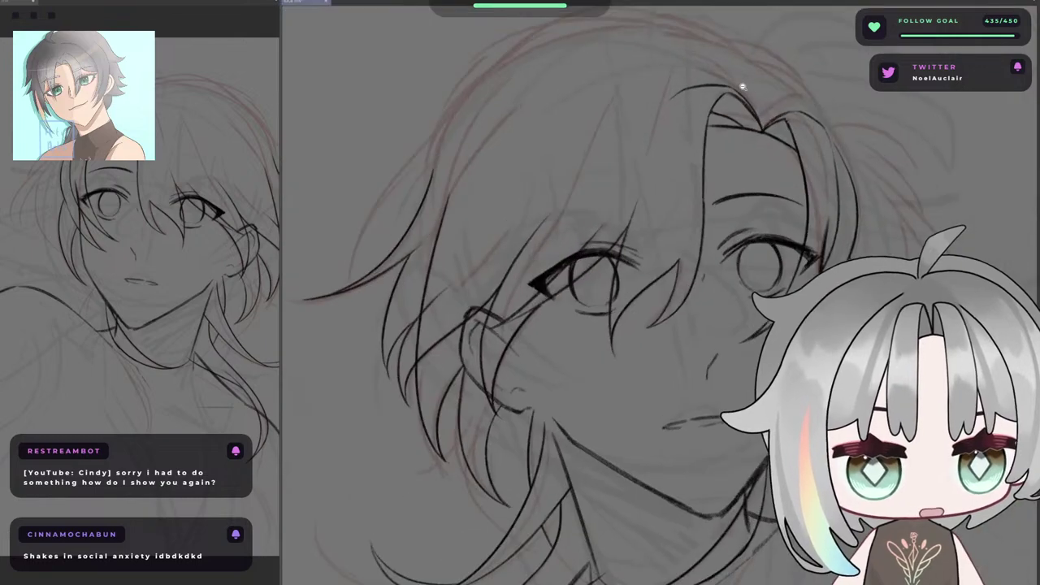
- Check the bangs at different canvas rotations and compare the head with the front hair lines undone and restored
{"action": "scroll", "coordinate": [742, 87], "scroll_direction": "up", "scroll_amount": 4}
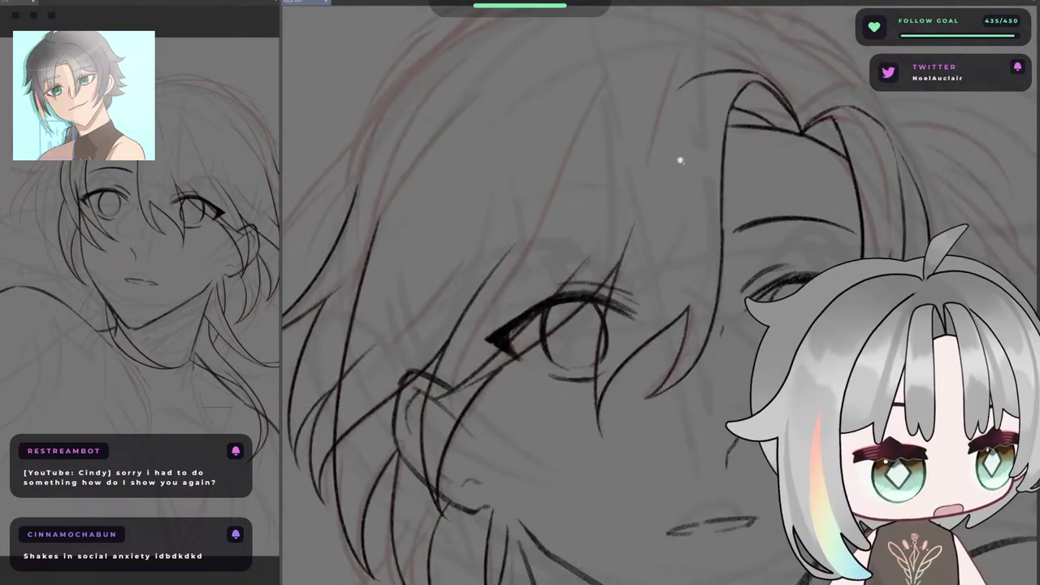
{"action": "left_click_drag", "start_coordinate": [681, 161], "coordinate": [670, 165]}
{"action": "mouse_move", "coordinate": [603, 184]}
{"action": "left_mouse_down"}
{"action": "mouse_move", "coordinate": [567, 223]}
{"action": "mouse_move", "coordinate": [653, 277]}
{"action": "left_mouse_up"}
{"action": "left_click_drag", "start_coordinate": [615, 217], "coordinate": [596, 245]}
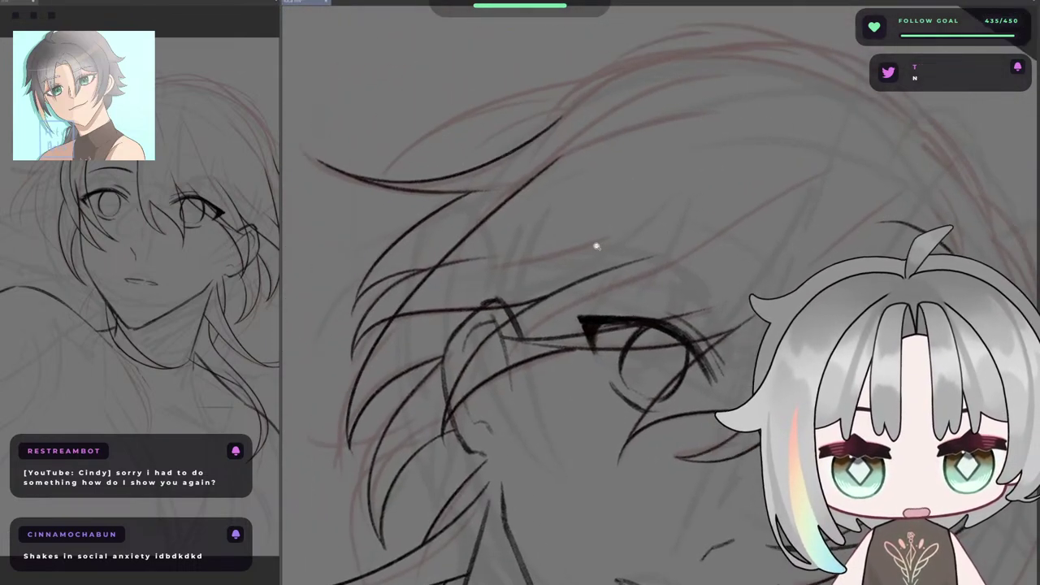
{"action": "key", "text": "asciicircum"}
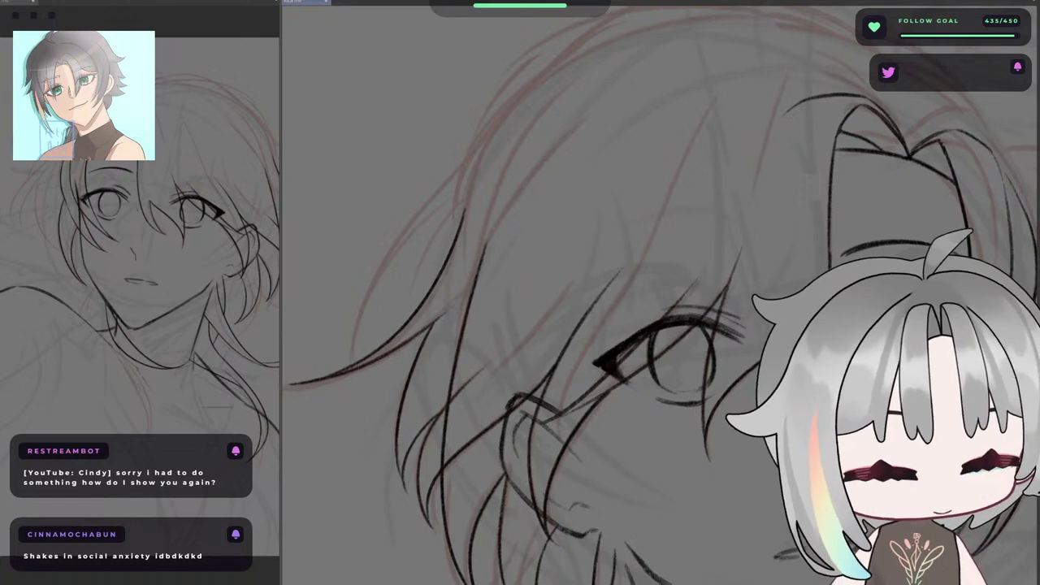
{"action": "key", "text": "asciicircum"}
{"action": "key", "text": "asciicircum"}
{"action": "key", "text": "ctrl+z"}
{"action": "key", "text": "ctrl+z"}
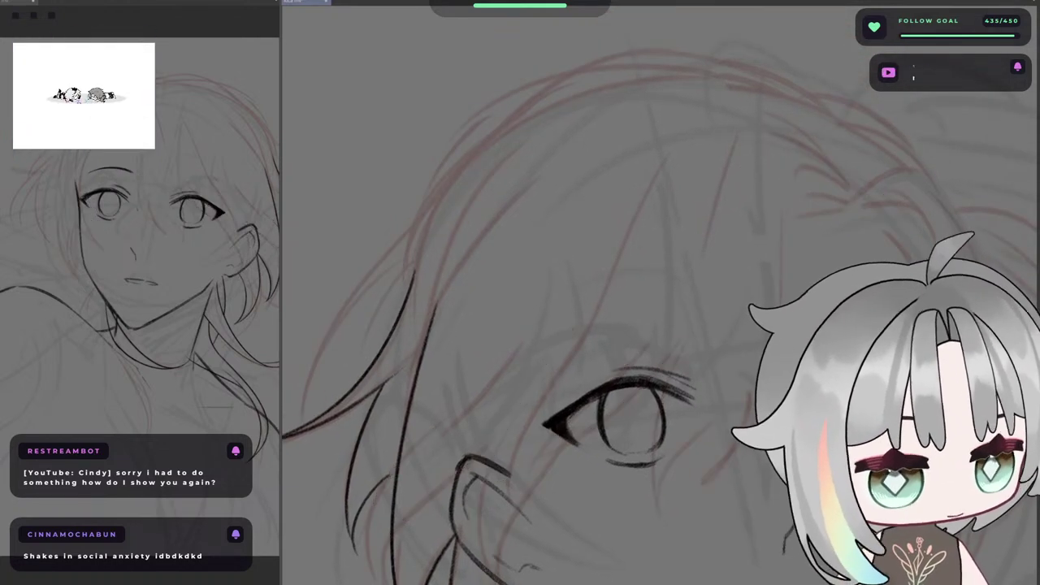
{"action": "key", "text": "ctrl+y"}
{"action": "key", "text": "ctrl+y"}
{"action": "key", "text": "asciicircum"}
{"action": "key", "text": "minus"}
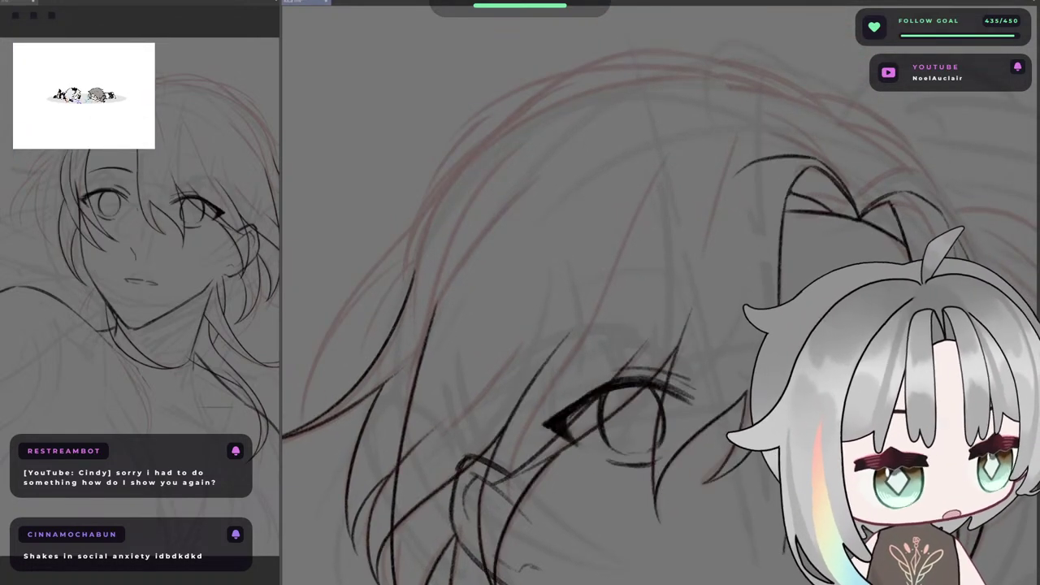
- Try to ink the outermost back hair strand from the side of the crown downward along the red sketch
{"action": "left_click_drag", "start_coordinate": [499, 335], "coordinate": [536, 342]}
{"action": "key", "text": "h"}
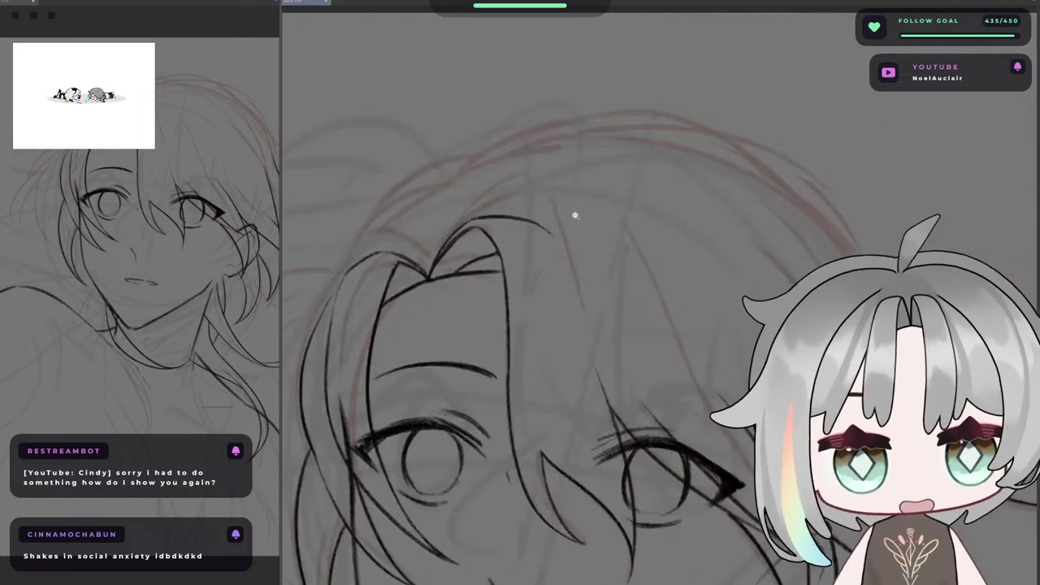
{"action": "key", "text": "h"}
{"action": "left_click_drag", "start_coordinate": [575, 216], "coordinate": [753, 165]}
{"action": "left_click_drag", "start_coordinate": [745, 201], "coordinate": [604, 253]}
{"action": "left_click_drag", "start_coordinate": [605, 210], "coordinate": [533, 278]}
{"action": "scroll", "coordinate": [415, 288], "scroll_direction": "up", "scroll_amount": 1}
{"action": "key", "text": "asciicircum"}
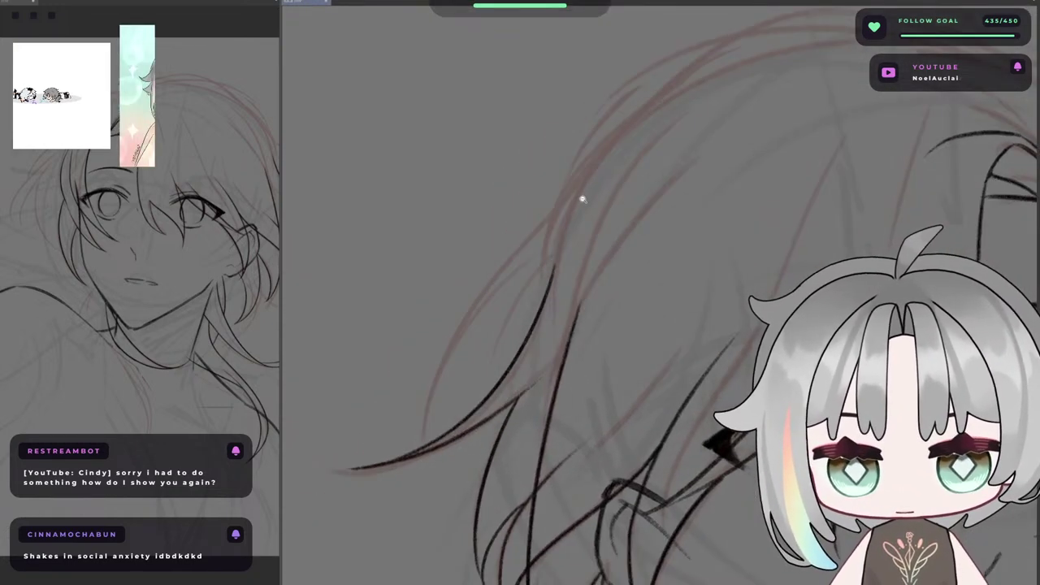
{"action": "key", "text": "asciicircum"}
{"action": "key", "text": "ctrl+z"}
{"action": "mouse_move", "coordinate": [623, 107]}
{"action": "left_mouse_down"}
{"action": "mouse_move", "coordinate": [425, 365]}
{"action": "mouse_move", "coordinate": [415, 421]}
{"action": "mouse_move", "coordinate": [417, 396]}
{"action": "mouse_move", "coordinate": [440, 376]}
{"action": "left_mouse_up"}
{"action": "key", "text": "ctrl+z"}
{"action": "key", "text": "ctrl+z"}
{"action": "key", "text": "ctrl+z"}
{"action": "key", "text": "ctrl+z"}
{"action": "mouse_move", "coordinate": [632, 114]}
{"action": "left_mouse_down"}
{"action": "mouse_move", "coordinate": [439, 341]}
{"action": "mouse_move", "coordinate": [419, 423]}
{"action": "left_mouse_up"}
{"action": "key", "text": "ctrl+z"}
{"action": "key", "text": "ctrl+z"}
{"action": "left_click_drag", "start_coordinate": [634, 120], "coordinate": [456, 365]}
{"action": "key", "text": "ctrl+z"}
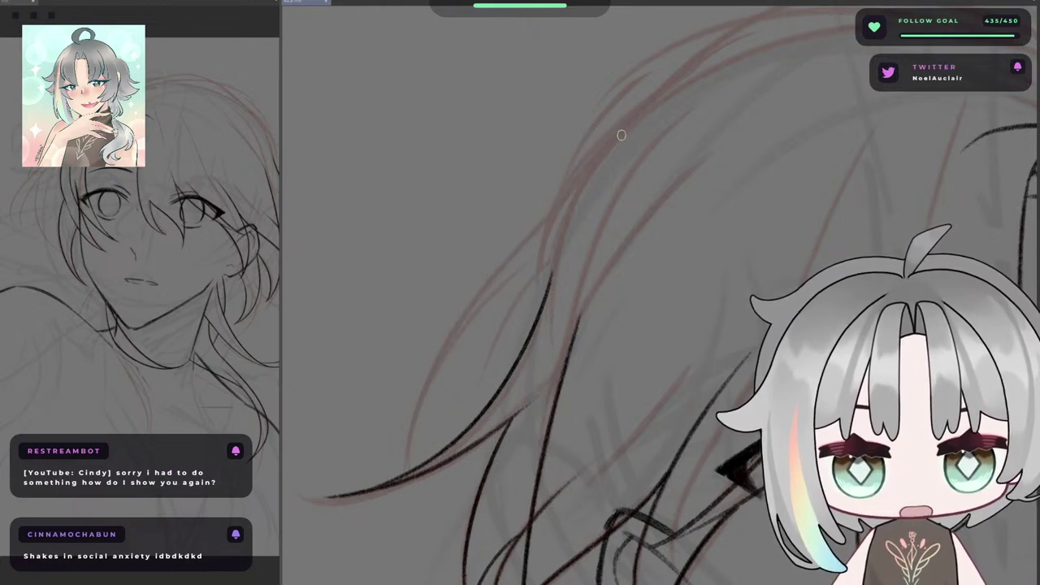
- Ink the outermost back hair strand from the side of the crown down to its tip, retrying the stroke as needed
{"action": "left_click_drag", "start_coordinate": [605, 153], "coordinate": [429, 434]}
{"action": "key", "text": "ctrl+z"}
{"action": "left_click_drag", "start_coordinate": [607, 160], "coordinate": [444, 421]}
{"action": "key", "text": "ctrl+z"}
{"action": "mouse_move", "coordinate": [615, 134]}
{"action": "left_mouse_down"}
{"action": "mouse_move", "coordinate": [418, 428]}
{"action": "mouse_move", "coordinate": [459, 340]}
{"action": "left_mouse_up"}
{"action": "key", "text": "ctrl+z"}
{"action": "key", "text": "ctrl+z"}
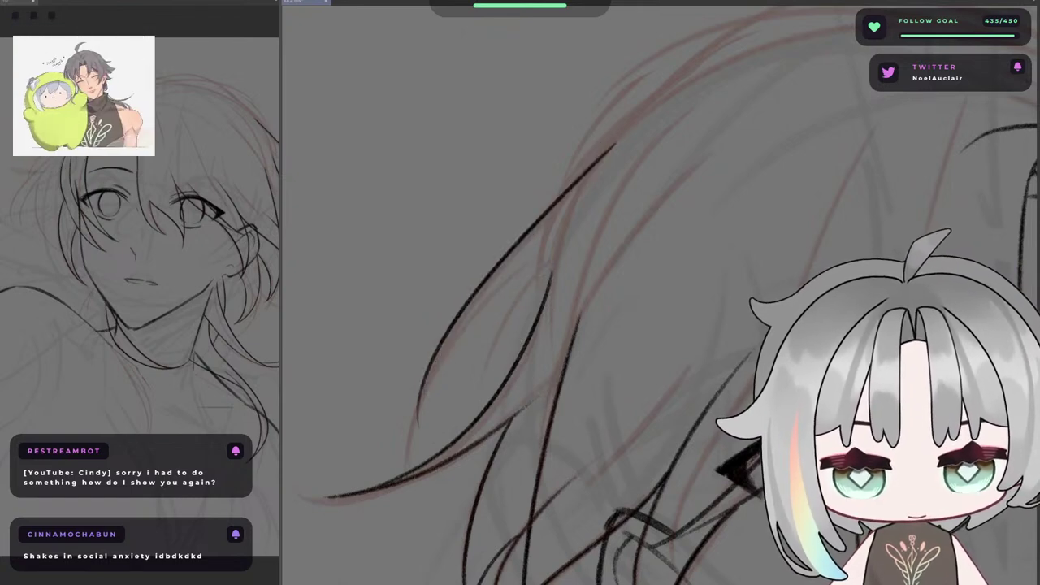
- Ink the strand's inner curve from its tip up to the neighbouring back hair line
{"action": "left_click_drag", "start_coordinate": [421, 401], "coordinate": [527, 292]}
{"action": "key", "text": "ctrl+z"}
{"action": "mouse_move", "coordinate": [421, 400]}
{"action": "left_mouse_down"}
{"action": "mouse_move", "coordinate": [531, 285]}
{"action": "mouse_move", "coordinate": [419, 402]}
{"action": "mouse_move", "coordinate": [520, 304]}
{"action": "left_mouse_up"}
{"action": "key", "text": "ctrl+z"}
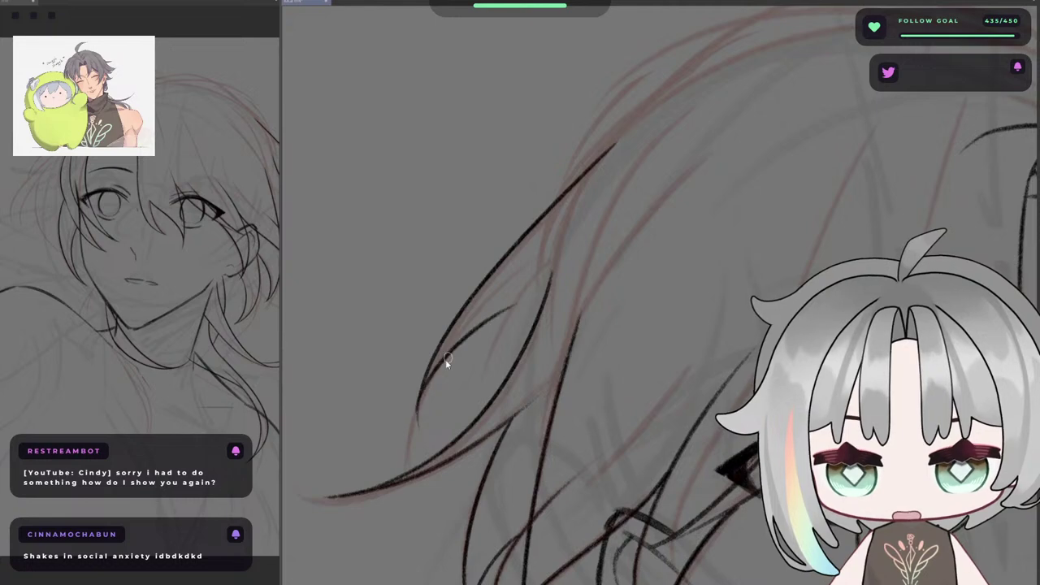
{"action": "left_click_drag", "start_coordinate": [419, 413], "coordinate": [542, 294]}
{"action": "left_click_drag", "start_coordinate": [634, 243], "coordinate": [513, 306]}
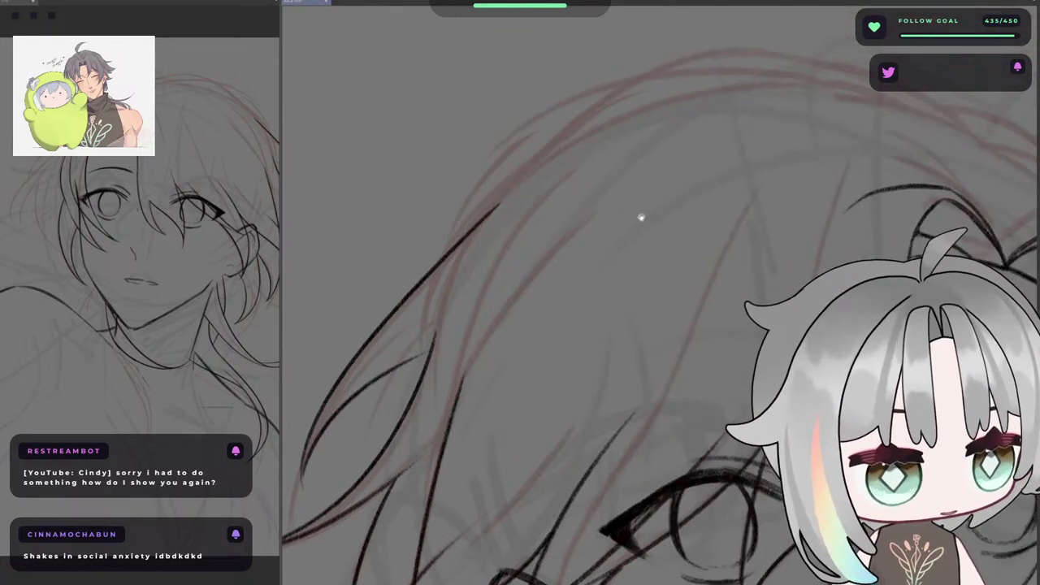
- Examine the back hair strands and the whole head in mirrored and normal view at different zoom levels
{"action": "left_click_drag", "start_coordinate": [665, 165], "coordinate": [528, 154]}
{"action": "key", "text": "h"}
{"action": "scroll", "coordinate": [680, 153], "scroll_direction": "up", "scroll_amount": 3}
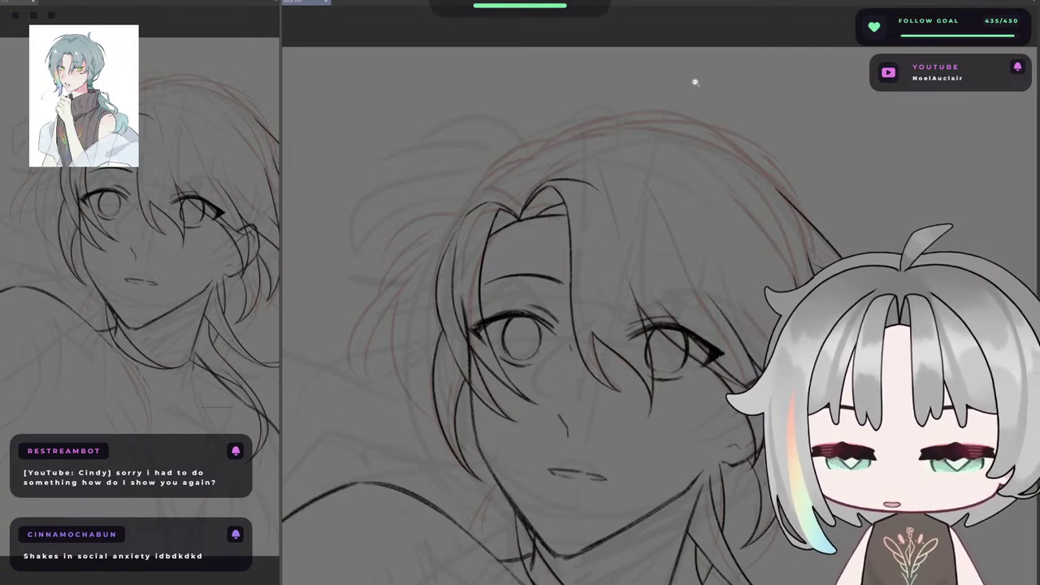
{"action": "scroll", "coordinate": [694, 81], "scroll_direction": "up", "scroll_amount": 6}
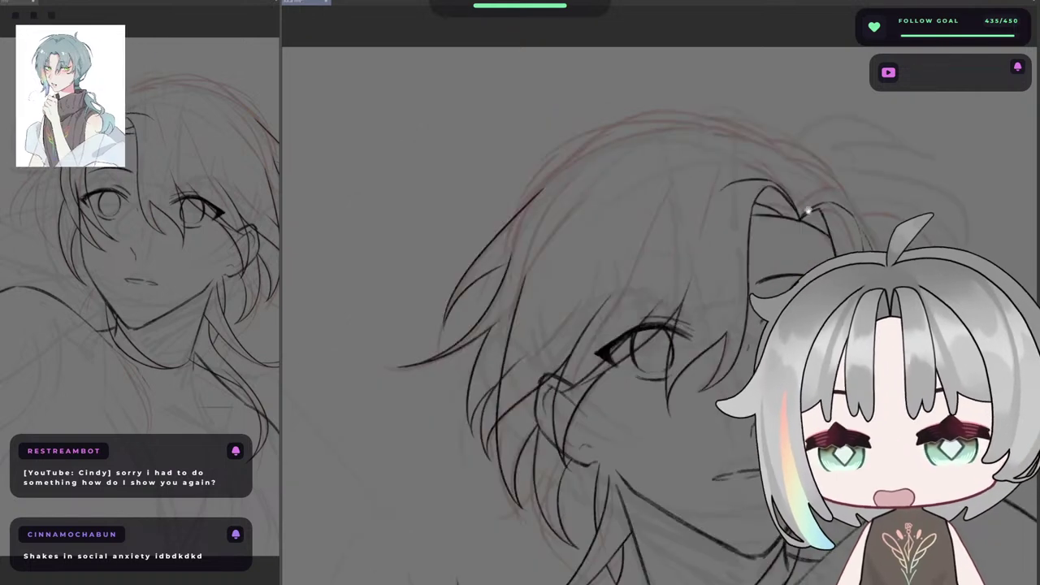
{"action": "scroll", "coordinate": [515, 244], "scroll_direction": "up", "scroll_amount": 2}
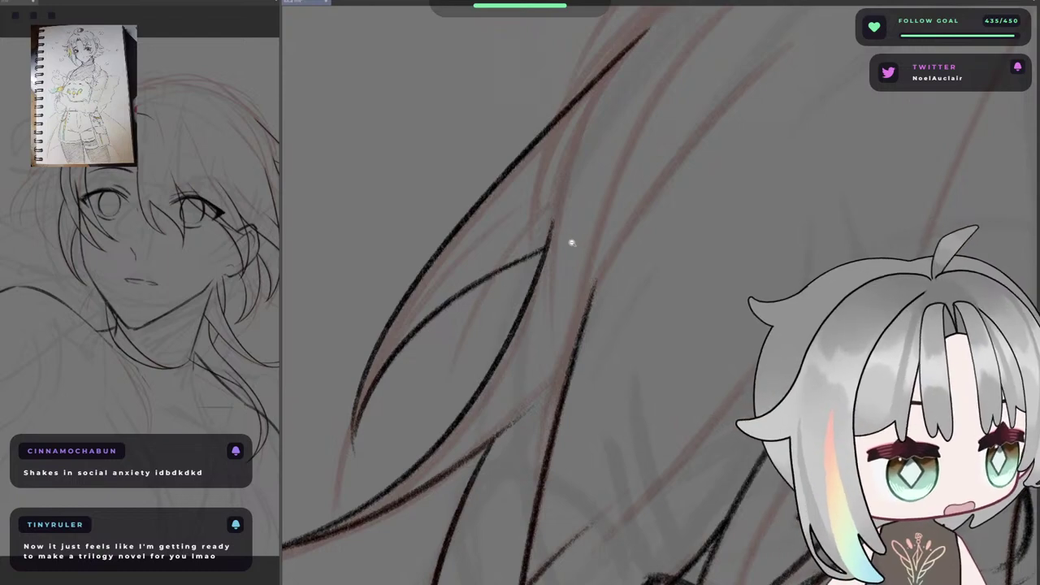
{"action": "scroll", "coordinate": [571, 239], "scroll_direction": "down", "scroll_amount": 5}
{"action": "scroll", "coordinate": [567, 174], "scroll_direction": "up", "scroll_amount": 4}
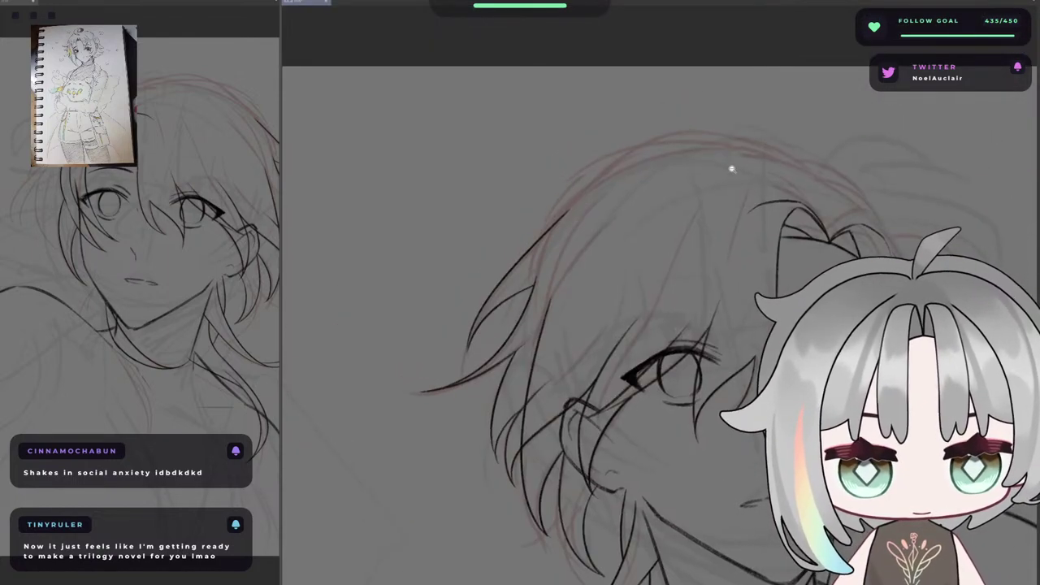
{"action": "scroll", "coordinate": [743, 186], "scroll_direction": "up", "scroll_amount": 3}
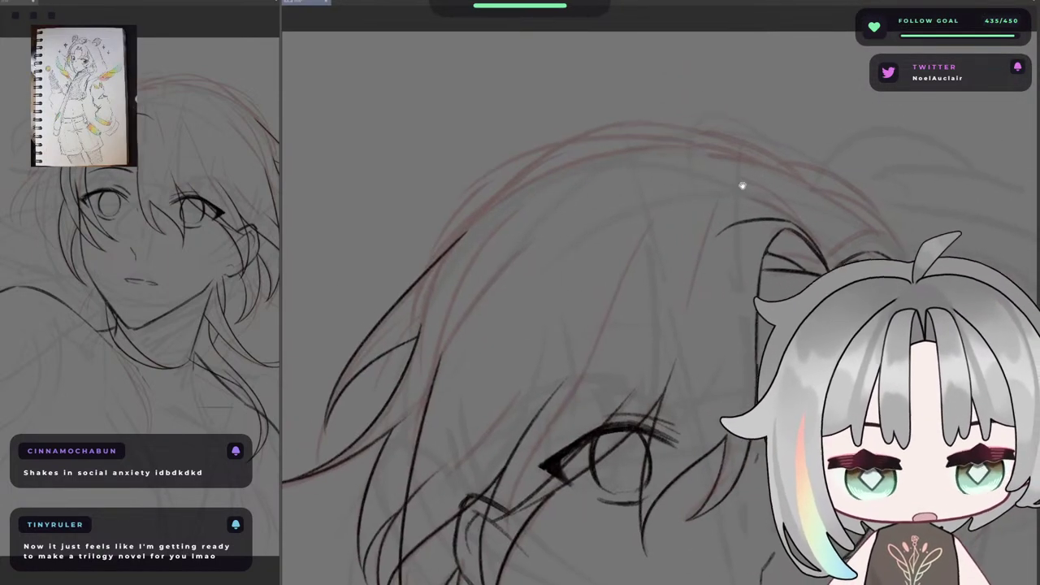
{"action": "scroll", "coordinate": [759, 160], "scroll_direction": "down", "scroll_amount": 2}
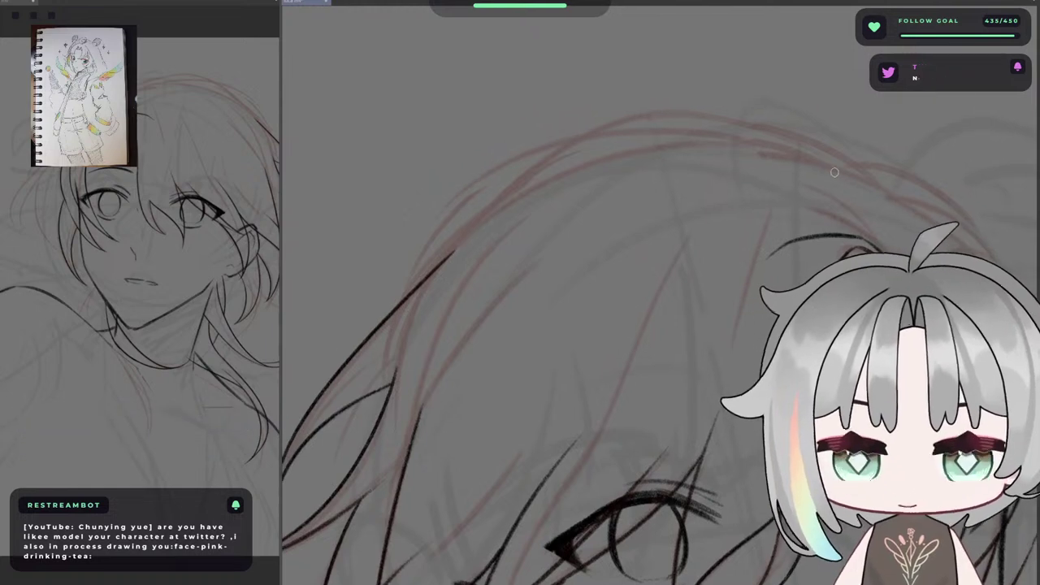
- Try to ink the crown outline in one sweep over the top of the head toward the outermost back strand
{"action": "mouse_move", "coordinate": [840, 172]}
{"action": "left_mouse_down"}
{"action": "mouse_move", "coordinate": [468, 170]}
{"action": "mouse_move", "coordinate": [817, 162]}
{"action": "mouse_move", "coordinate": [562, 161]}
{"action": "mouse_move", "coordinate": [479, 200]}
{"action": "left_mouse_up"}
{"action": "key", "text": "ctrl+z"}
{"action": "key", "text": "ctrl+z"}
{"action": "key", "text": "ctrl+z"}
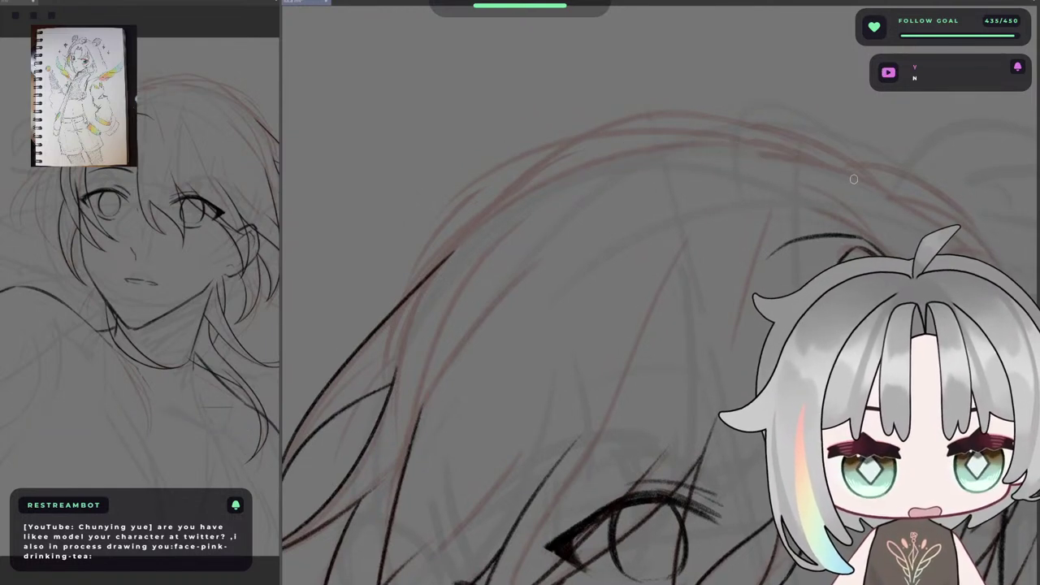
{"action": "left_click_drag", "start_coordinate": [857, 184], "coordinate": [535, 162]}
{"action": "key", "text": "ctrl+z"}
{"action": "mouse_move", "coordinate": [827, 178]}
{"action": "left_mouse_down"}
{"action": "mouse_move", "coordinate": [548, 156]}
{"action": "mouse_move", "coordinate": [443, 203]}
{"action": "left_mouse_up"}
{"action": "key", "text": "ctrl+z"}
{"action": "key", "text": "ctrl+z"}
{"action": "left_click_drag", "start_coordinate": [860, 189], "coordinate": [617, 172]}
{"action": "key", "text": "ctrl+z"}
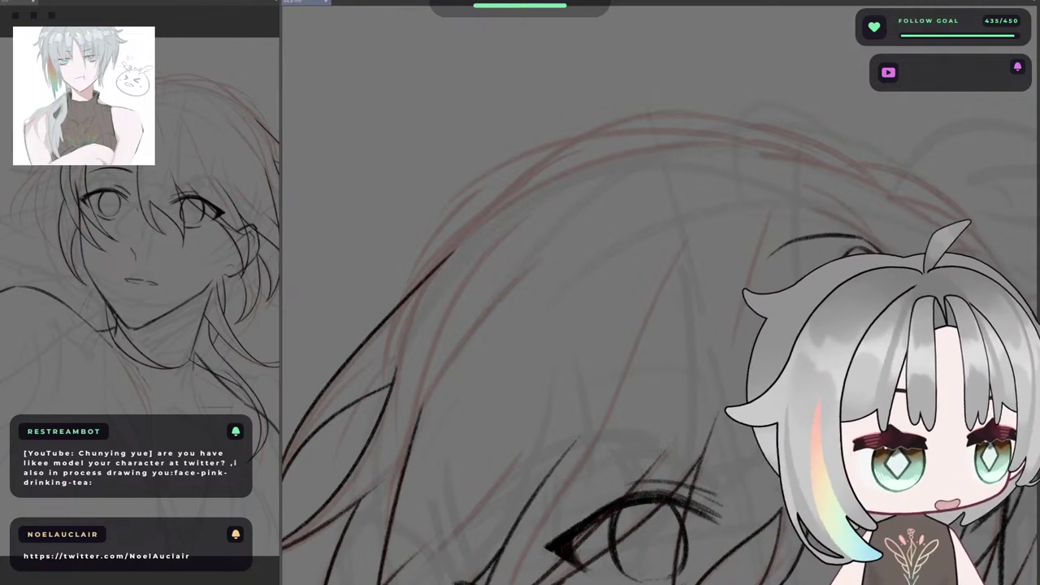
- Rotate the canvas and ink the upper crown outline from above the parting toward the side of the head
{"action": "left_click_drag", "start_coordinate": [741, 91], "coordinate": [590, 52]}
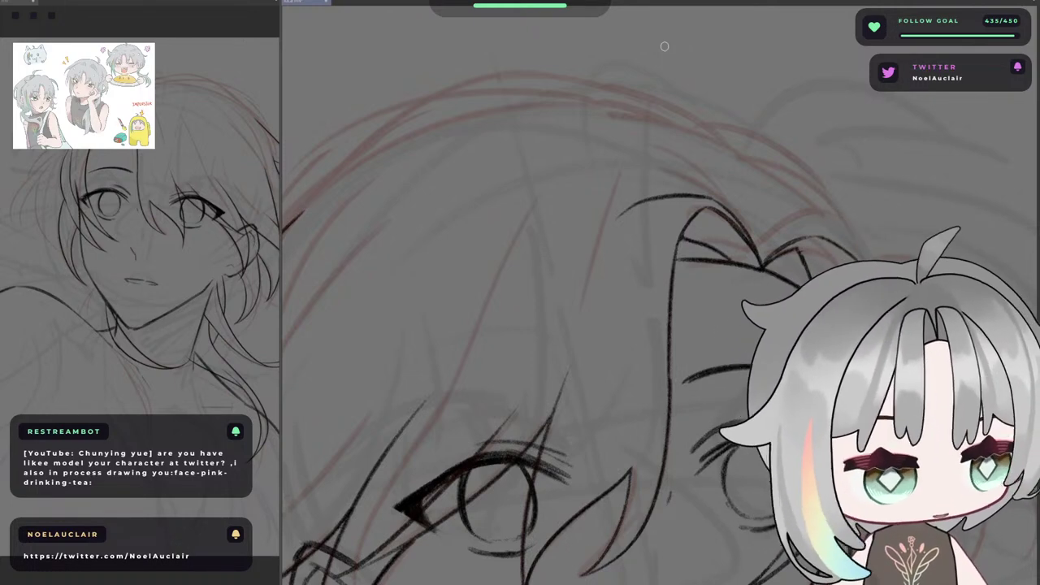
{"action": "mouse_move", "coordinate": [565, 128]}
{"action": "left_mouse_down"}
{"action": "mouse_move", "coordinate": [745, 177]}
{"action": "mouse_move", "coordinate": [836, 180]}
{"action": "mouse_move", "coordinate": [716, 109]}
{"action": "mouse_move", "coordinate": [731, 136]}
{"action": "left_mouse_up"}
{"action": "key", "text": "minus"}
{"action": "key", "text": "minus"}
{"action": "key", "text": "minus"}
{"action": "key", "text": "minus"}
{"action": "key", "text": "minus"}
{"action": "key", "text": "minus"}
{"action": "key", "text": "minus"}
{"action": "left_click_drag", "start_coordinate": [743, 91], "coordinate": [712, 109]}
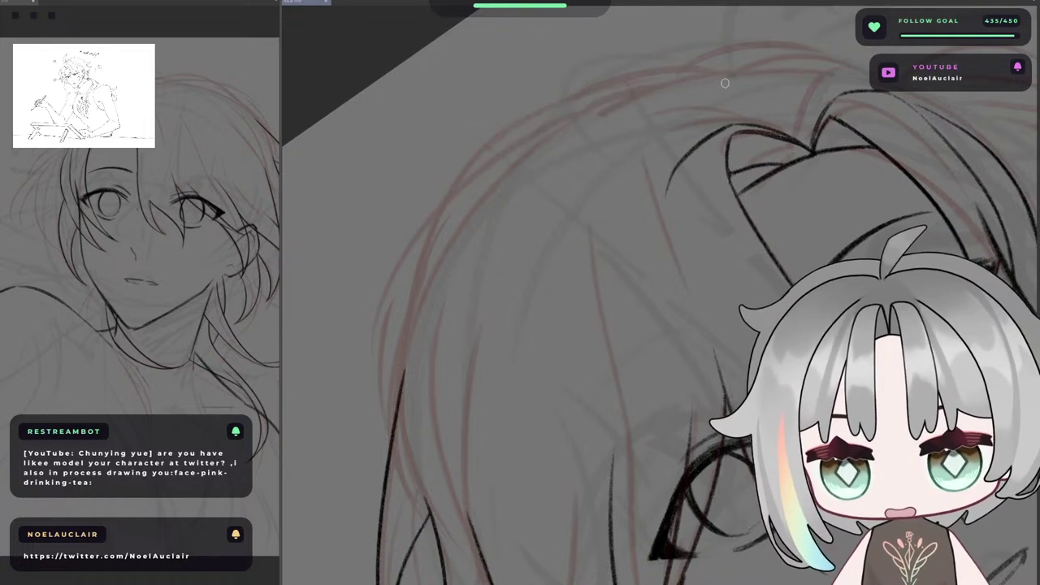
{"action": "left_click_drag", "start_coordinate": [698, 91], "coordinate": [453, 215]}
- Extend the crown outline down the side of the head toward the outermost back strand, retrying the stroke
{"action": "left_click_drag", "start_coordinate": [450, 272], "coordinate": [496, 168]}
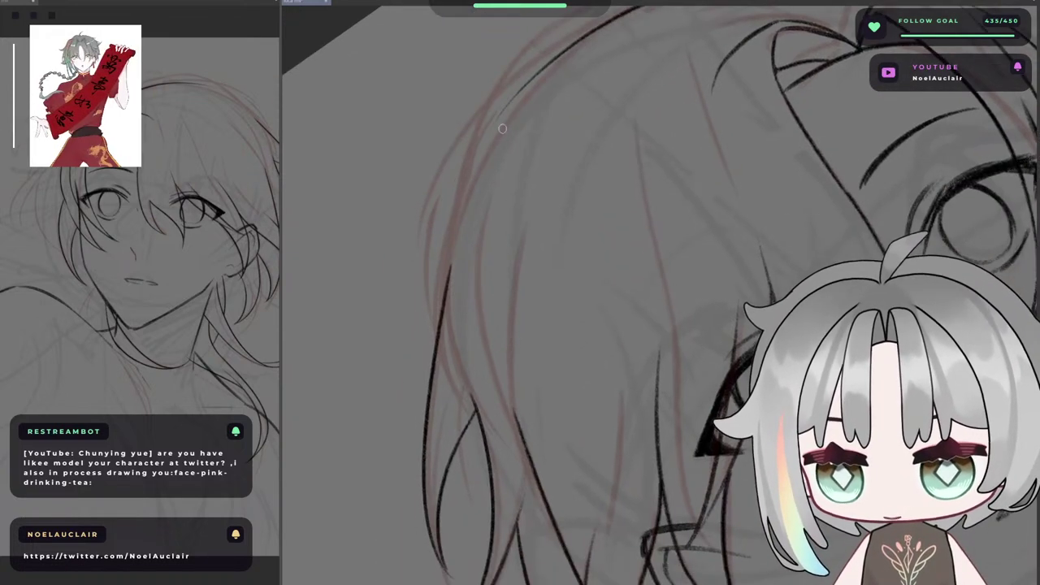
{"action": "left_click_drag", "start_coordinate": [571, 55], "coordinate": [440, 283]}
{"action": "key", "text": "ctrl+z"}
{"action": "key", "text": "ctrl+z"}
{"action": "left_click_drag", "start_coordinate": [566, 53], "coordinate": [451, 234]}
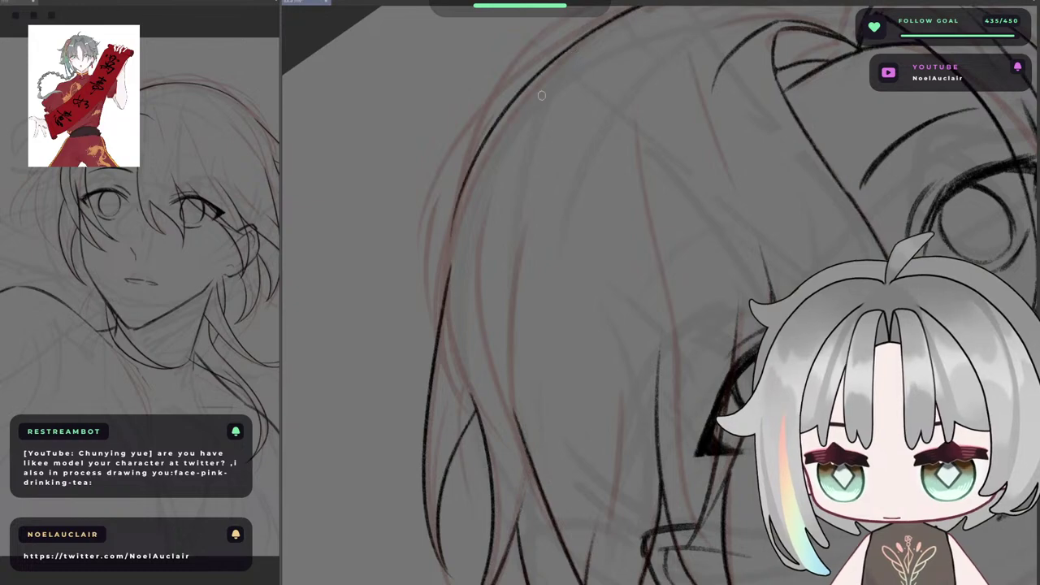
- Join the lower end of the crown outline to the start of the outermost back strand with short overlapping strokes
{"action": "left_click_drag", "start_coordinate": [486, 142], "coordinate": [448, 253]}
{"action": "key", "text": "ctrl+z"}
{"action": "left_click_drag", "start_coordinate": [474, 165], "coordinate": [439, 298]}
{"action": "key", "text": "ctrl+z"}
{"action": "left_click_drag", "start_coordinate": [460, 200], "coordinate": [443, 282]}
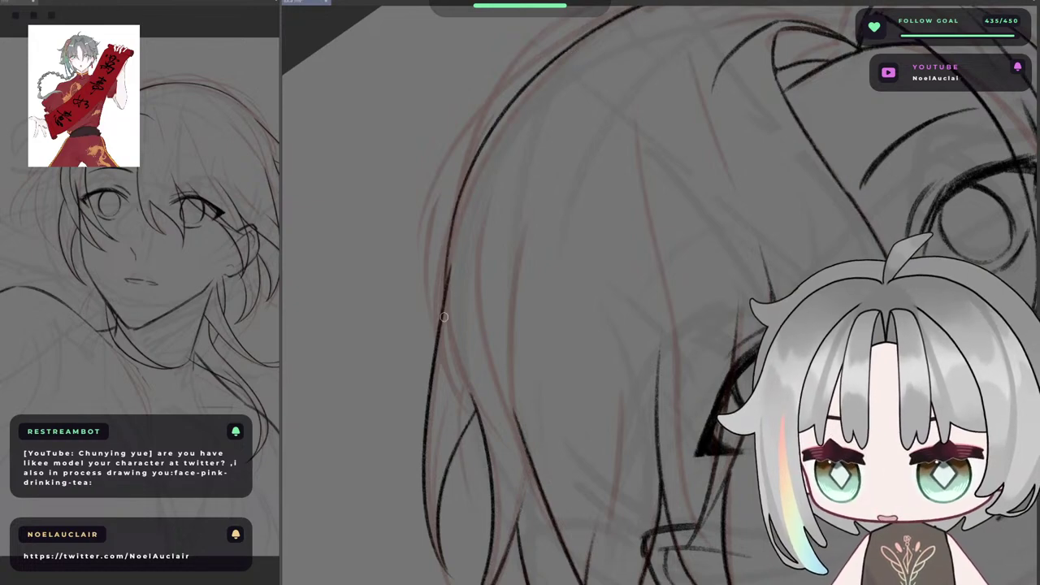
{"action": "left_click_drag", "start_coordinate": [460, 198], "coordinate": [448, 254]}
- Reset the canvas rotation, mirror the view and inspect the crown outline's open end above the parting
{"action": "key", "text": "ctrl+at"}
{"action": "left_click_drag", "start_coordinate": [715, 193], "coordinate": [626, 225]}
{"action": "key", "text": "h"}
{"action": "left_click_drag", "start_coordinate": [491, 214], "coordinate": [628, 189]}
{"action": "left_click_drag", "start_coordinate": [671, 142], "coordinate": [705, 131]}
{"action": "scroll", "coordinate": [706, 130], "scroll_direction": "up", "scroll_amount": 5}
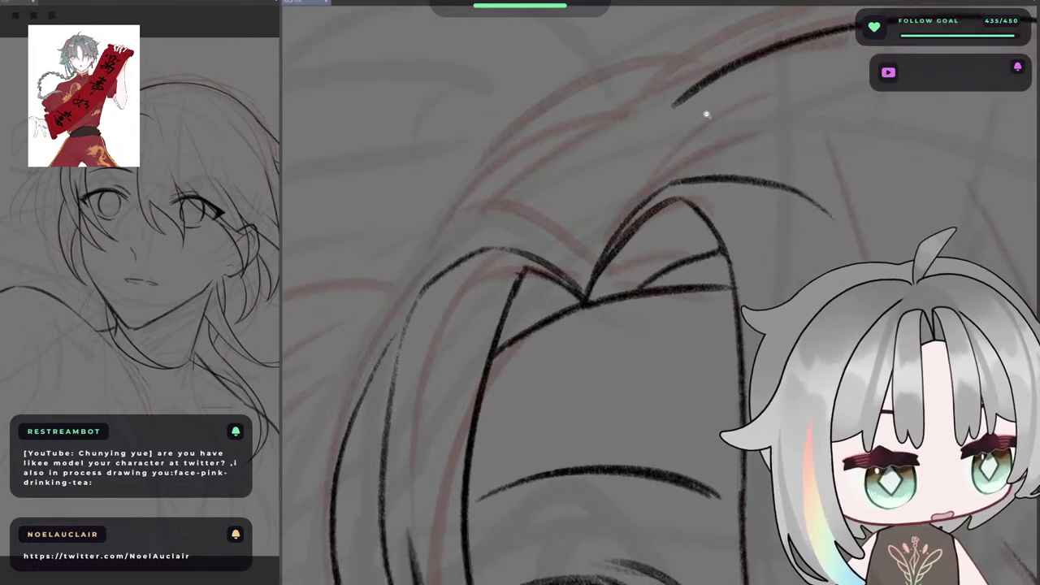
{"action": "scroll", "coordinate": [707, 111], "scroll_direction": "down", "scroll_amount": 4}
{"action": "scroll", "coordinate": [715, 124], "scroll_direction": "up", "scroll_amount": 4}
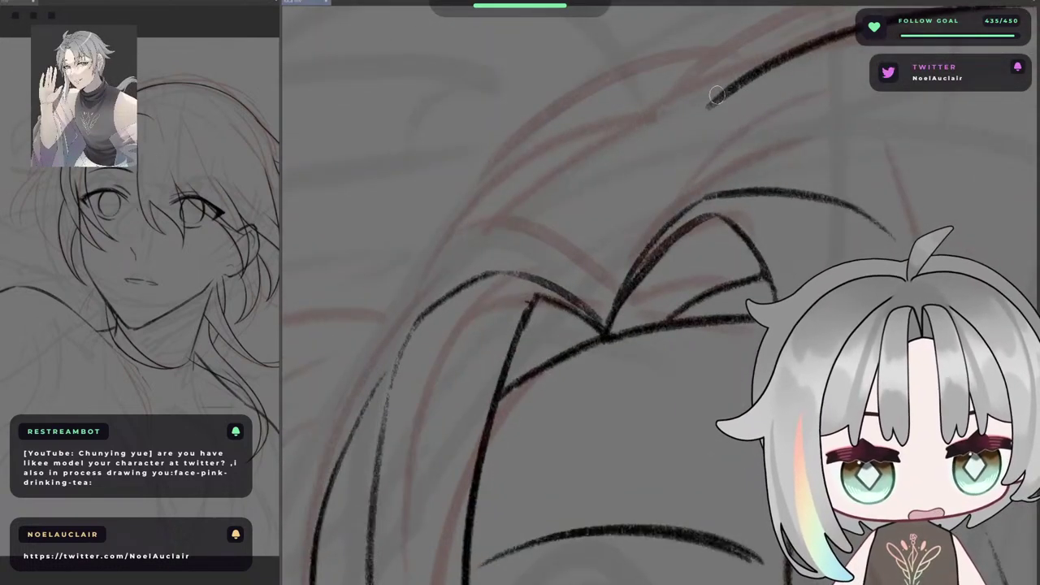
- Try to continue the outline from the crown line's open end over the parting to the far side of the head
{"action": "mouse_move", "coordinate": [735, 88]}
{"action": "left_mouse_down"}
{"action": "mouse_move", "coordinate": [480, 209]}
{"action": "mouse_move", "coordinate": [524, 141]}
{"action": "mouse_move", "coordinate": [604, 119]}
{"action": "mouse_move", "coordinate": [439, 236]}
{"action": "mouse_move", "coordinate": [540, 206]}
{"action": "left_mouse_up"}
{"action": "key", "text": "ctrl+z"}
{"action": "key", "text": "ctrl+z"}
{"action": "key", "text": "ctrl+z"}
{"action": "key", "text": "ctrl+z"}
{"action": "key", "text": "ctrl+z"}
{"action": "mouse_move", "coordinate": [730, 79]}
{"action": "left_mouse_down"}
{"action": "mouse_move", "coordinate": [458, 235]}
{"action": "mouse_move", "coordinate": [456, 268]}
{"action": "left_mouse_up"}
{"action": "scroll", "coordinate": [678, 140], "scroll_direction": "down", "scroll_amount": 4}
{"action": "scroll", "coordinate": [789, 112], "scroll_direction": "up", "scroll_amount": 4}
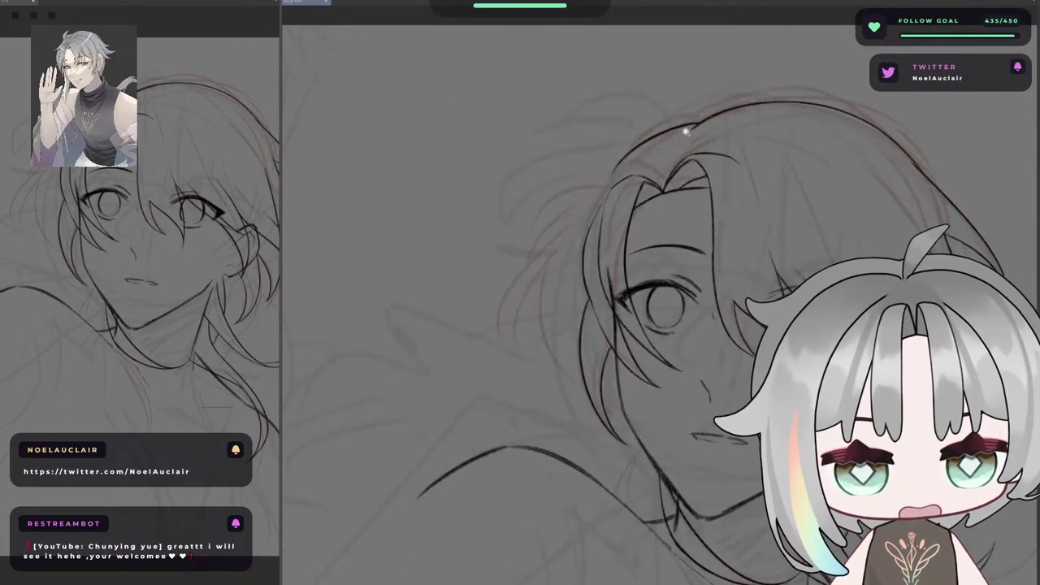
{"action": "mouse_move", "coordinate": [683, 151]}
{"action": "left_mouse_down"}
{"action": "mouse_move", "coordinate": [613, 169]}
{"action": "mouse_move", "coordinate": [542, 142]}
{"action": "left_mouse_up"}
{"action": "key", "text": "ctrl+z"}
- Erase the blunt end of the crown outline above the parting into a thin taper
{"action": "scroll", "coordinate": [527, 146], "scroll_direction": "down", "scroll_amount": 3}
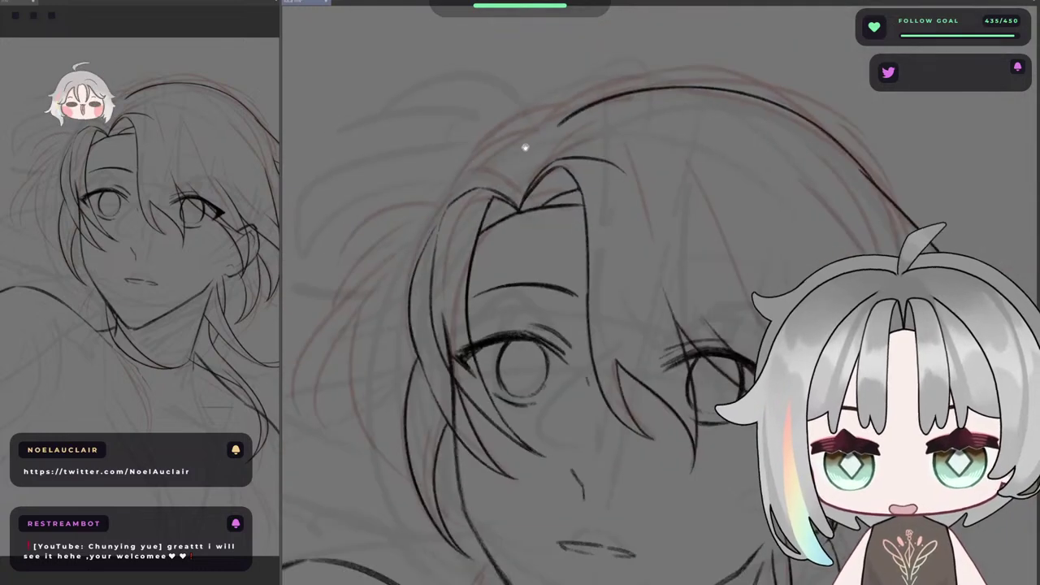
{"action": "scroll", "coordinate": [681, 133], "scroll_direction": "up", "scroll_amount": 3}
{"action": "scroll", "coordinate": [721, 133], "scroll_direction": "down", "scroll_amount": 3}
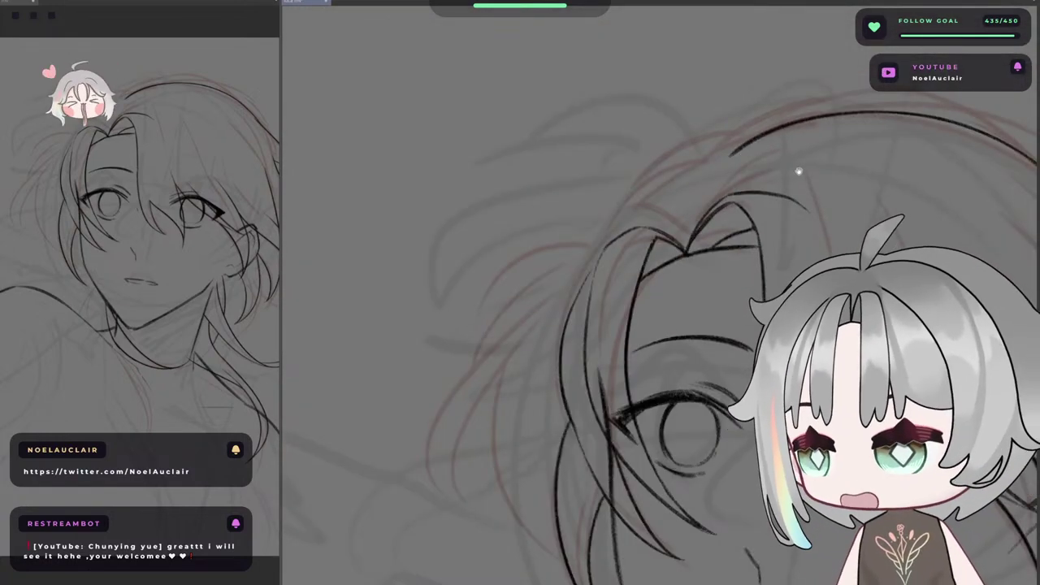
{"action": "left_click_drag", "start_coordinate": [738, 157], "coordinate": [643, 176]}
{"action": "scroll", "coordinate": [638, 178], "scroll_direction": "up", "scroll_amount": 1}
{"action": "scroll", "coordinate": [674, 159], "scroll_direction": "up", "scroll_amount": 3}
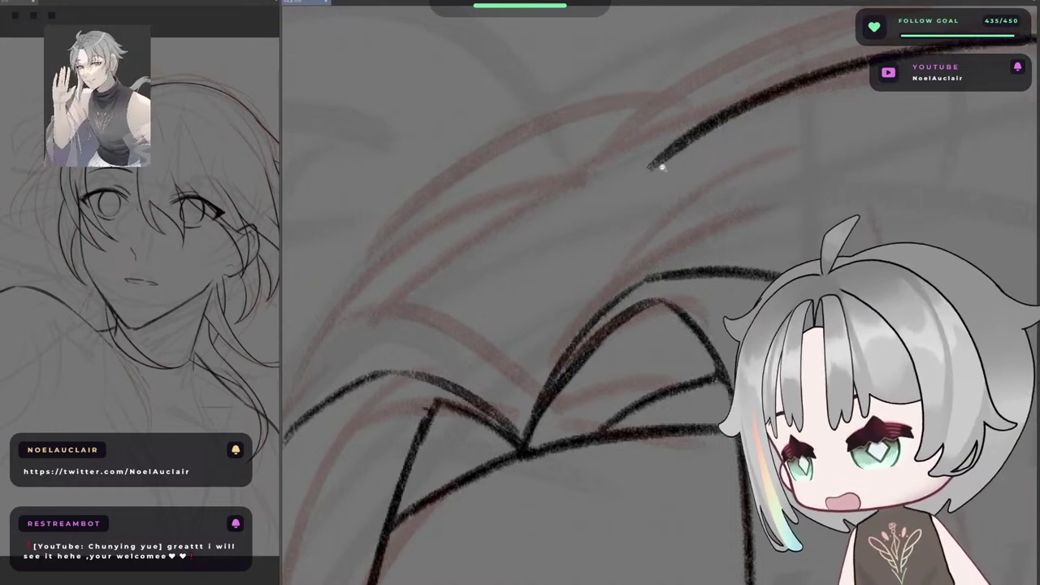
{"action": "left_click_drag", "start_coordinate": [629, 192], "coordinate": [775, 117]}
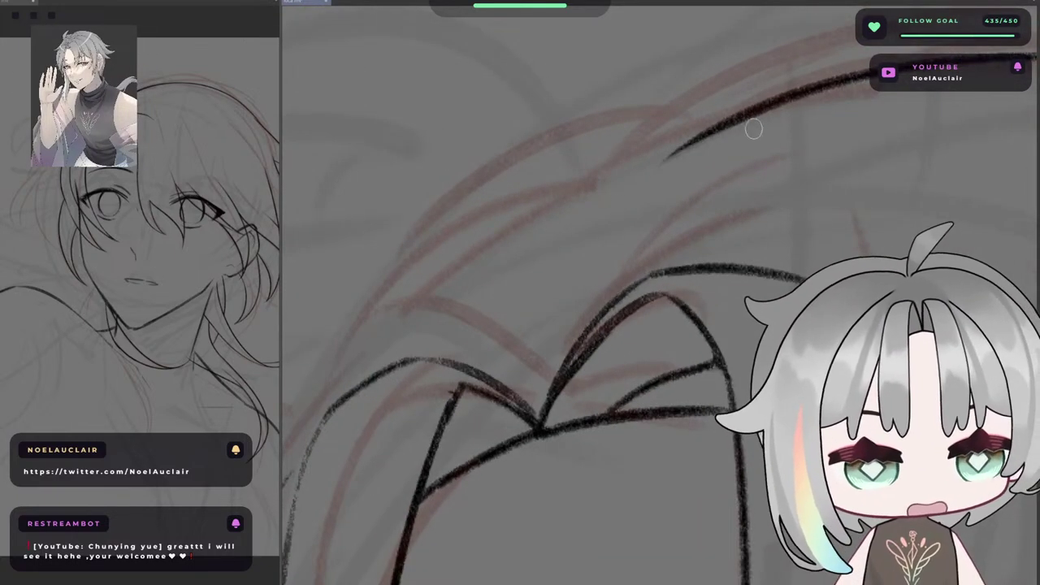
{"action": "left_click_drag", "start_coordinate": [674, 174], "coordinate": [786, 117]}
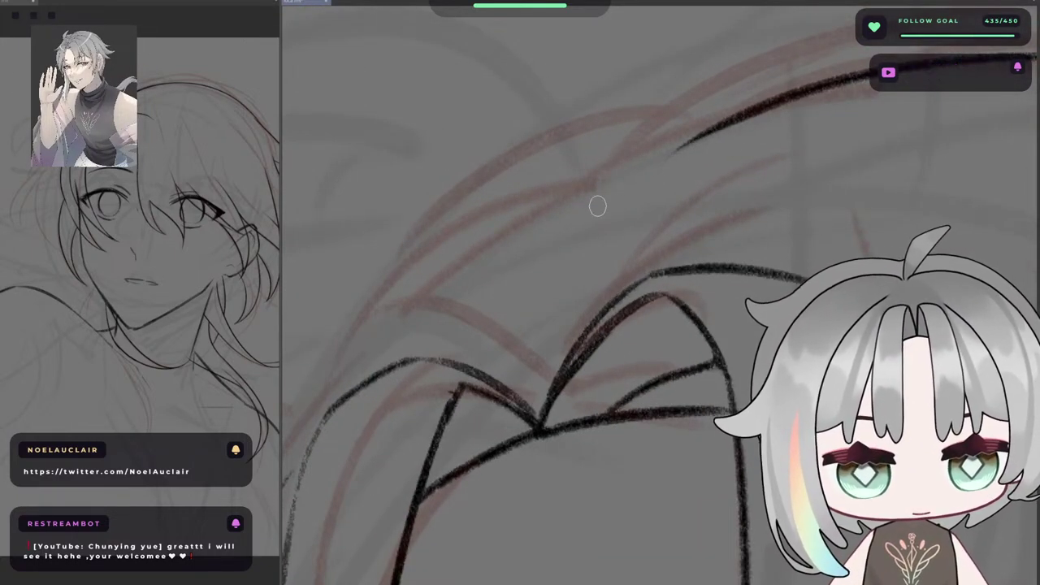
- Extend the crown outline's tapered end with a thin stroke curving down toward the parting, retrying as needed
{"action": "scroll", "coordinate": [643, 186], "scroll_direction": "down", "scroll_amount": 5}
{"action": "scroll", "coordinate": [604, 179], "scroll_direction": "up", "scroll_amount": 3}
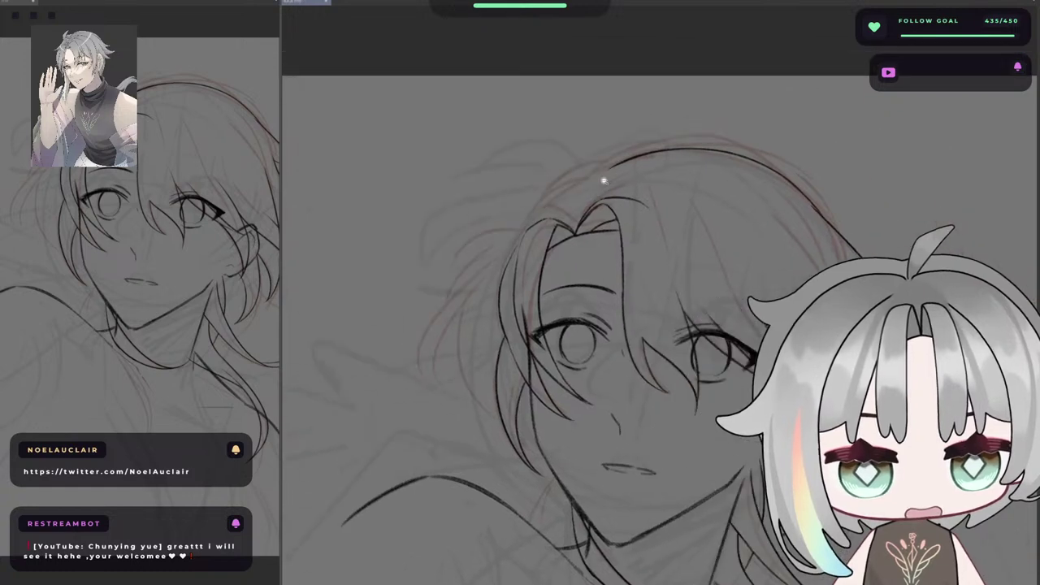
{"action": "scroll", "coordinate": [608, 170], "scroll_direction": "up", "scroll_amount": 3}
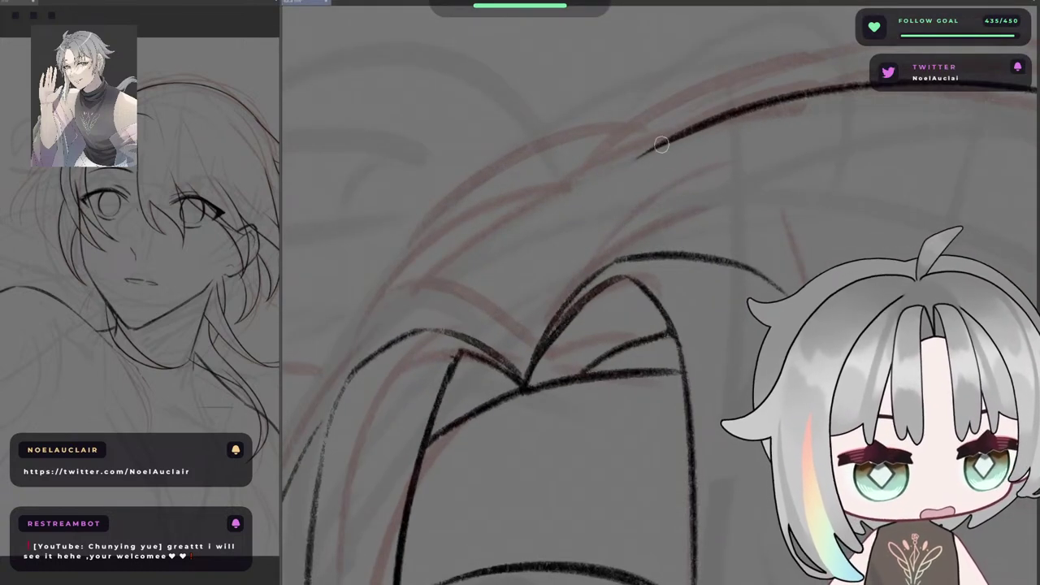
{"action": "mouse_move", "coordinate": [697, 130]}
{"action": "left_mouse_down"}
{"action": "mouse_move", "coordinate": [576, 205]}
{"action": "mouse_move", "coordinate": [602, 186]}
{"action": "left_mouse_up"}
{"action": "key", "text": "ctrl+z"}
{"action": "key", "text": "ctrl+z"}
{"action": "left_click_drag", "start_coordinate": [698, 125], "coordinate": [574, 206]}
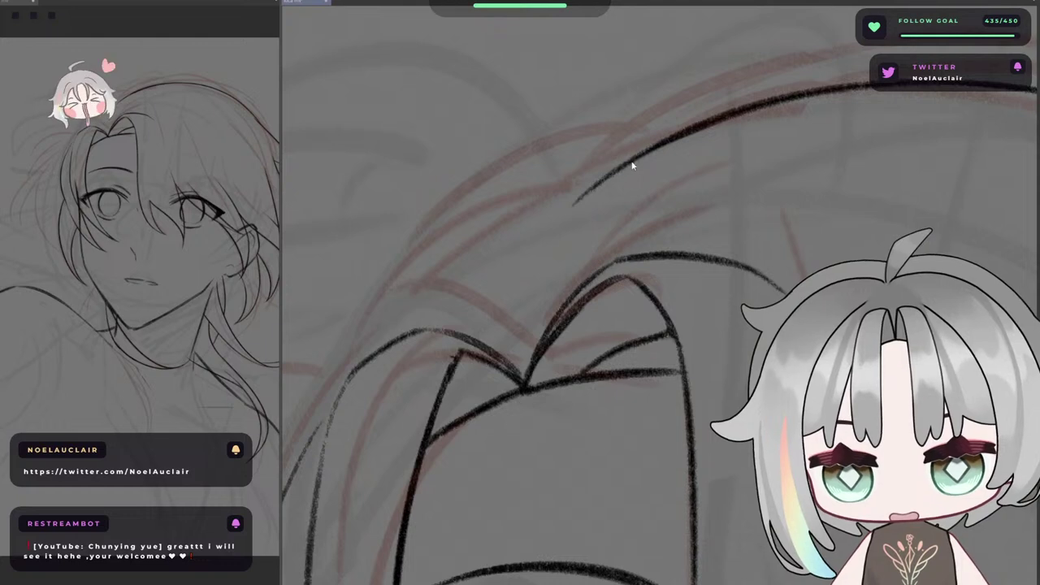
- Try to ink the far-side head outline as overlapping strokes down to the front lock and compare it zoomed out
{"action": "left_click_drag", "start_coordinate": [633, 159], "coordinate": [421, 271]}
{"action": "left_click_drag", "start_coordinate": [615, 172], "coordinate": [398, 301]}
{"action": "key", "text": "ctrl+z"}
{"action": "left_click_drag", "start_coordinate": [506, 215], "coordinate": [370, 352]}
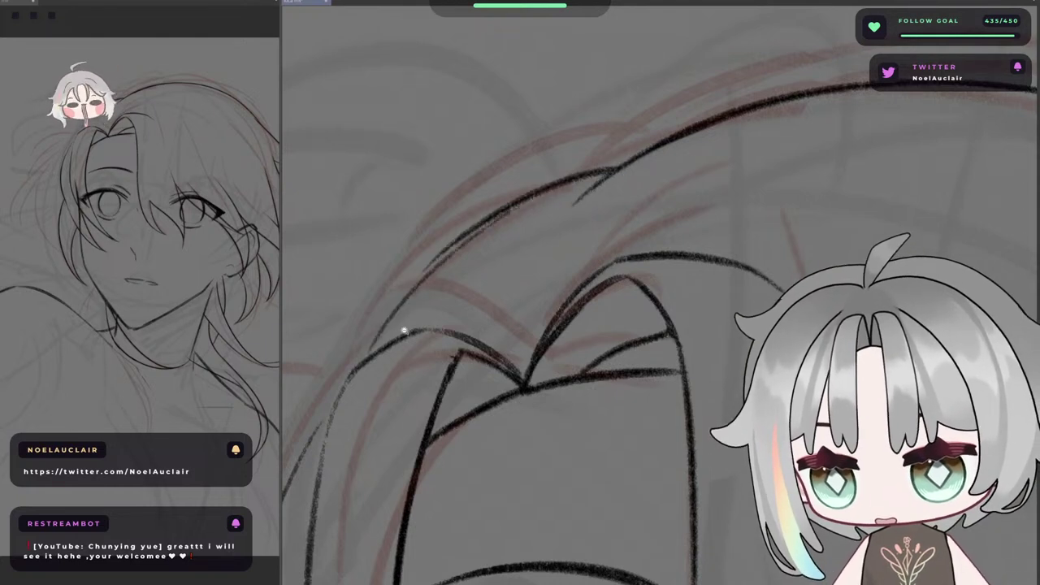
{"action": "key", "text": "ctrl+minus"}
{"action": "key", "text": "ctrl+minus"}
{"action": "key", "text": "ctrl+minus"}
{"action": "key", "text": "ctrl+minus"}
{"action": "mouse_move", "coordinate": [504, 300]}
{"action": "left_mouse_down"}
{"action": "mouse_move", "coordinate": [613, 300]}
{"action": "mouse_move", "coordinate": [603, 155]}
{"action": "mouse_move", "coordinate": [418, 142]}
{"action": "left_mouse_up"}
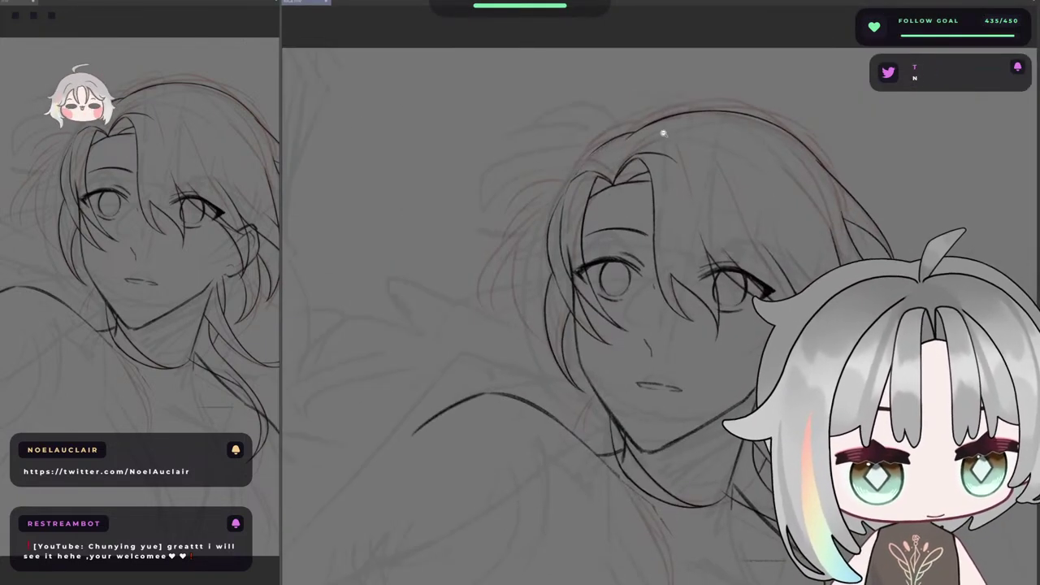
{"action": "scroll", "coordinate": [630, 132], "scroll_direction": "up", "scroll_amount": 3}
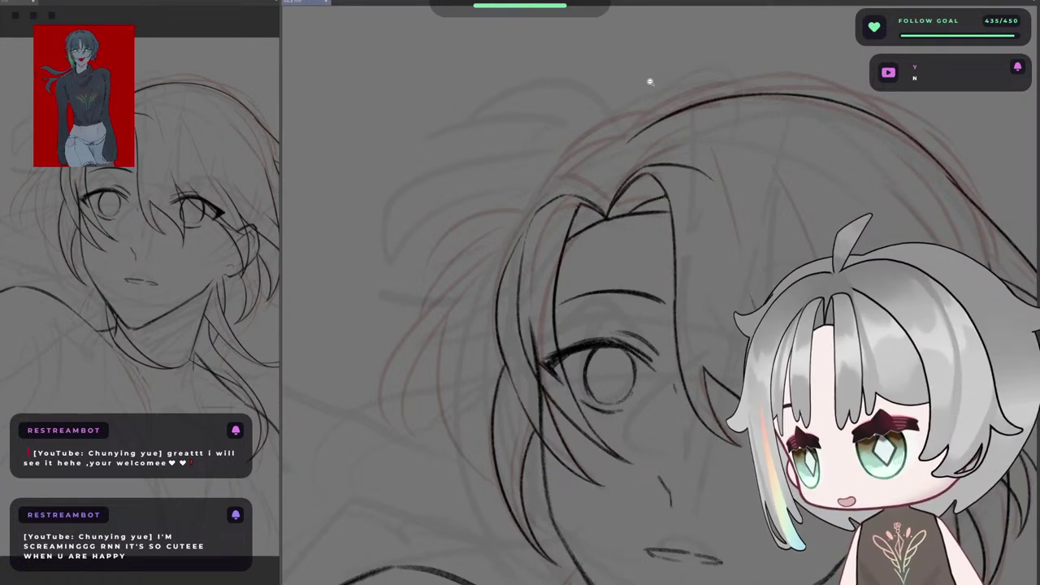
{"action": "left_click_drag", "start_coordinate": [580, 186], "coordinate": [553, 187]}
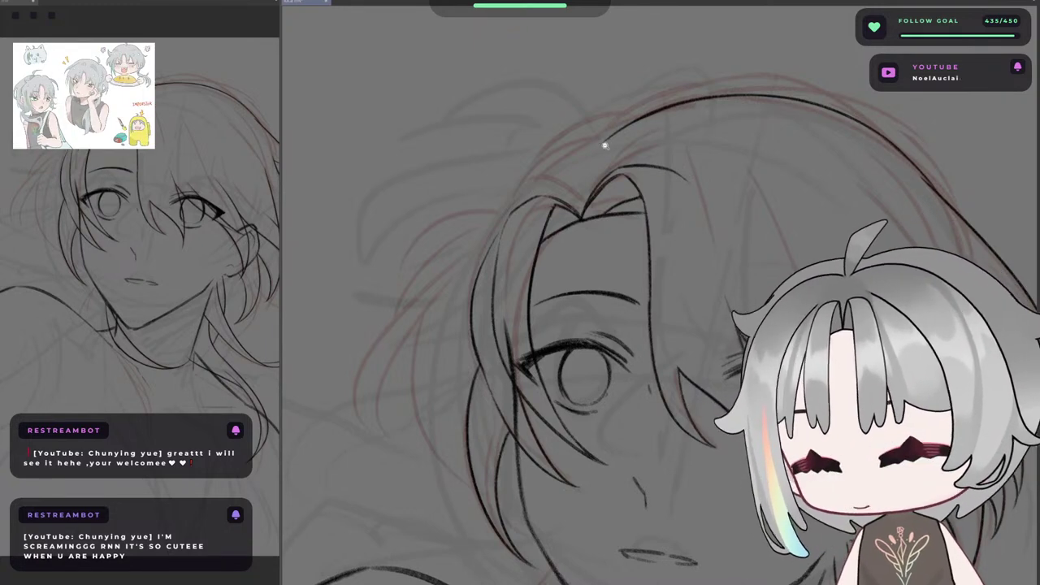
- Ink the far-side head outline from the crown line down toward the front lock and erase the crown line's overlapping tip
{"action": "scroll", "coordinate": [605, 146], "scroll_direction": "up", "scroll_amount": 4}
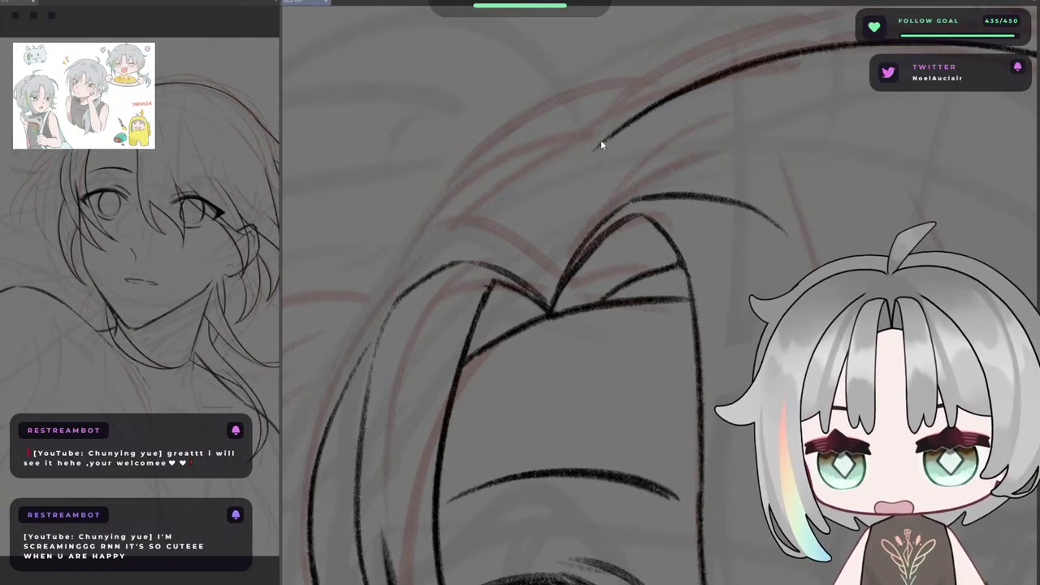
{"action": "left_click_drag", "start_coordinate": [622, 124], "coordinate": [443, 213]}
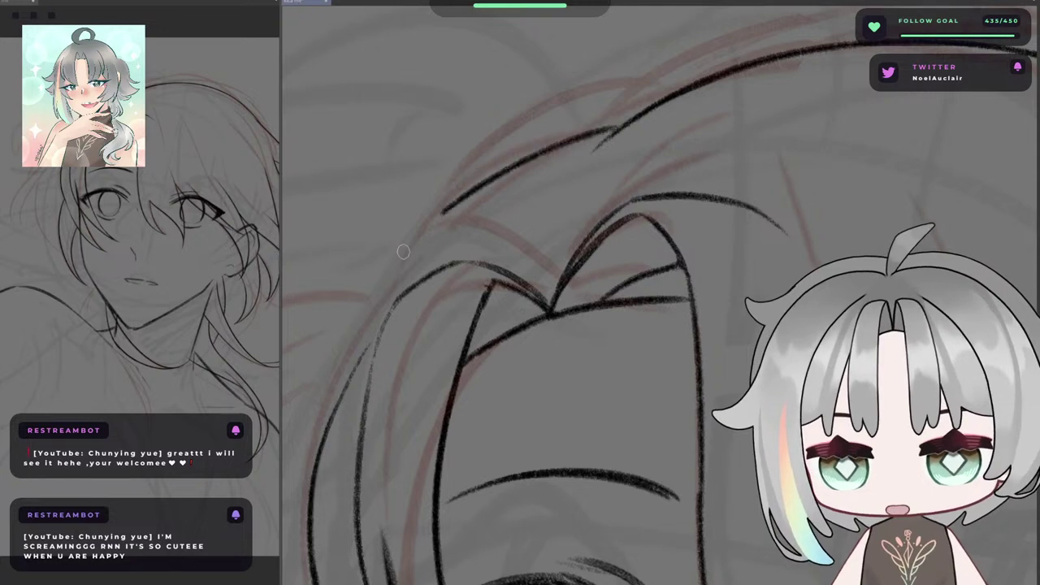
{"action": "key", "text": "ctrl+z"}
{"action": "left_click_drag", "start_coordinate": [623, 124], "coordinate": [428, 248]}
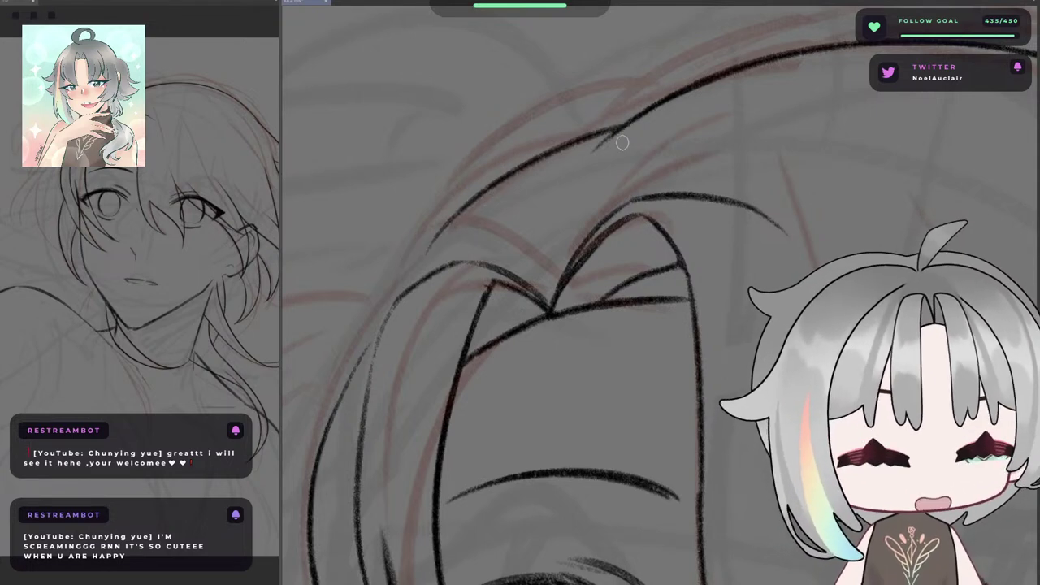
{"action": "left_click_drag", "start_coordinate": [597, 148], "coordinate": [625, 139]}
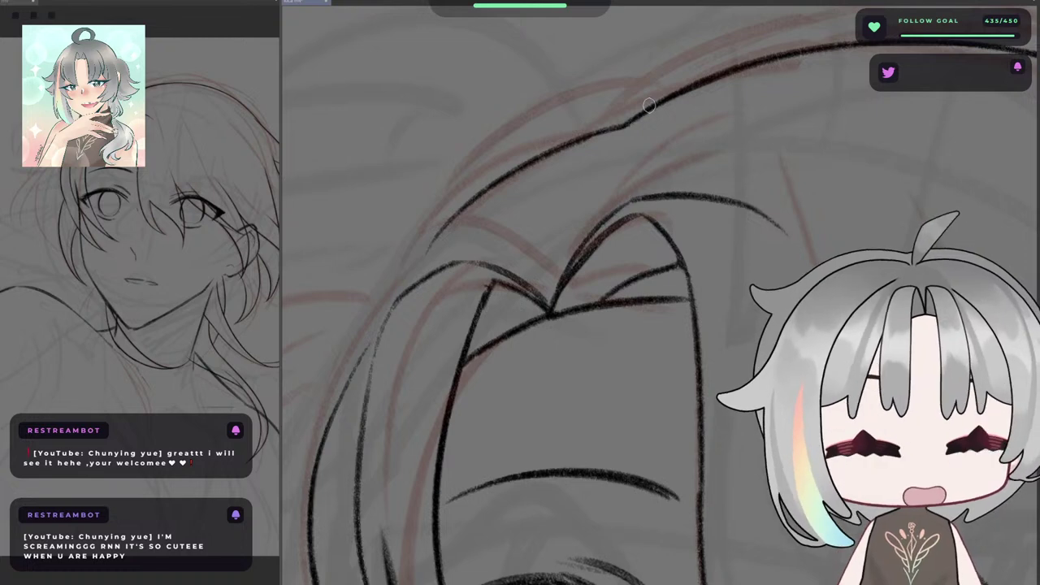
- Try an extra stroke at the far-side head outline's lower end and undo it together with the outline's tip
{"action": "left_click_drag", "start_coordinate": [517, 158], "coordinate": [512, 117]}
{"action": "left_click_drag", "start_coordinate": [631, 90], "coordinate": [590, 92]}
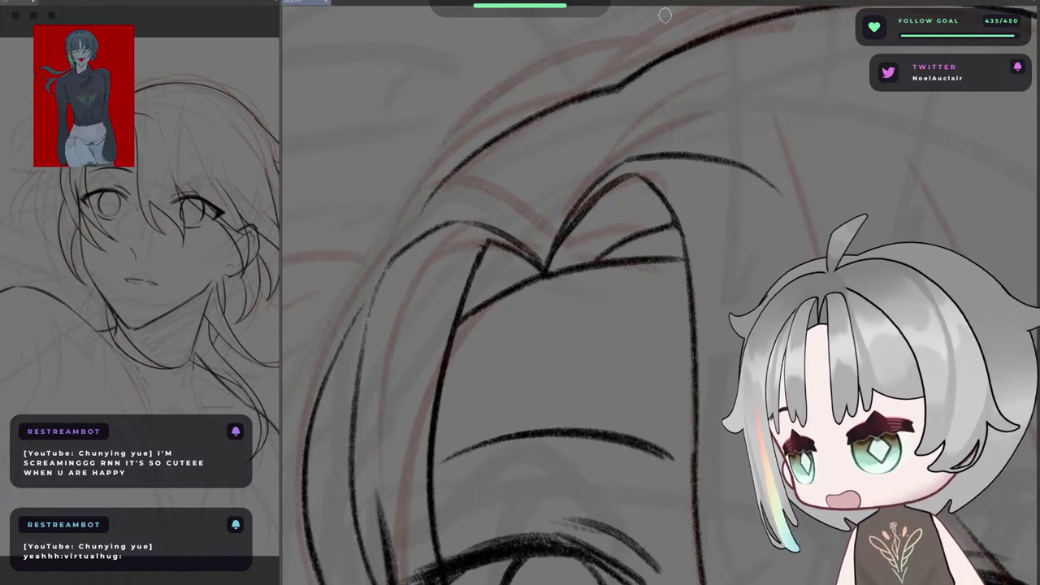
{"action": "left_click_drag", "start_coordinate": [525, 156], "coordinate": [514, 163]}
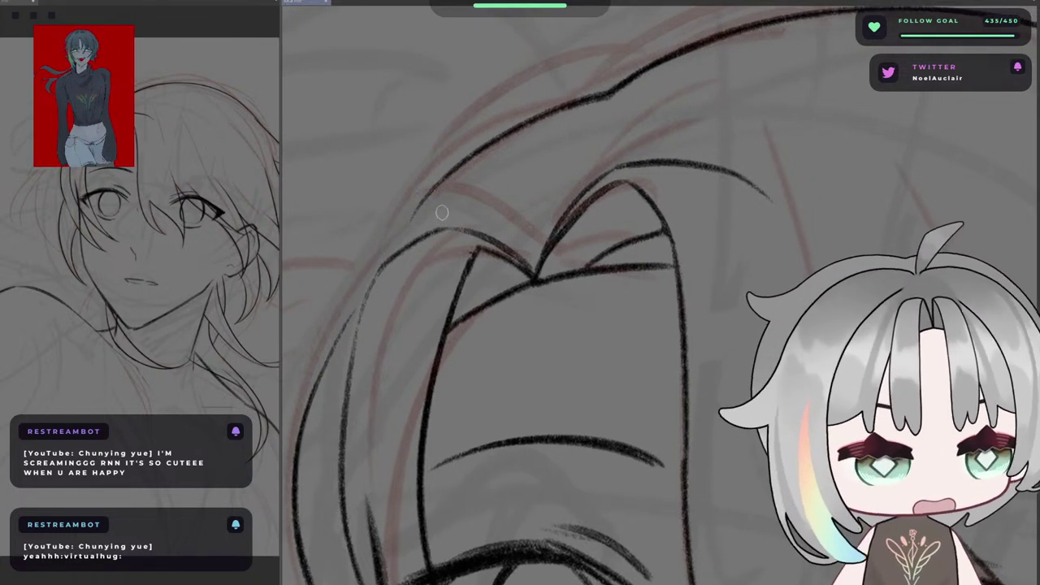
{"action": "left_click_drag", "start_coordinate": [455, 182], "coordinate": [418, 211]}
{"action": "key", "text": "ctrl+z"}
{"action": "key", "text": "ctrl+z"}
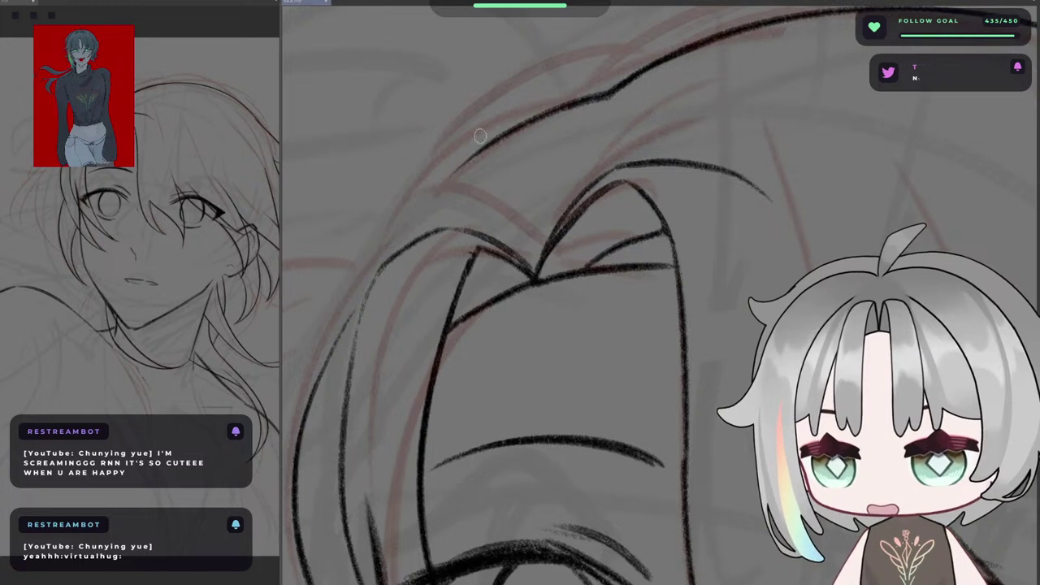
- Try to extend the shortened far-side head outline down to the front lock, retrying the curved stroke repeatedly
{"action": "left_click_drag", "start_coordinate": [508, 138], "coordinate": [404, 231]}
{"action": "key", "text": "ctrl+z"}
{"action": "key", "text": "ctrl+z"}
{"action": "left_click_drag", "start_coordinate": [491, 145], "coordinate": [401, 249]}
{"action": "key", "text": "ctrl+z"}
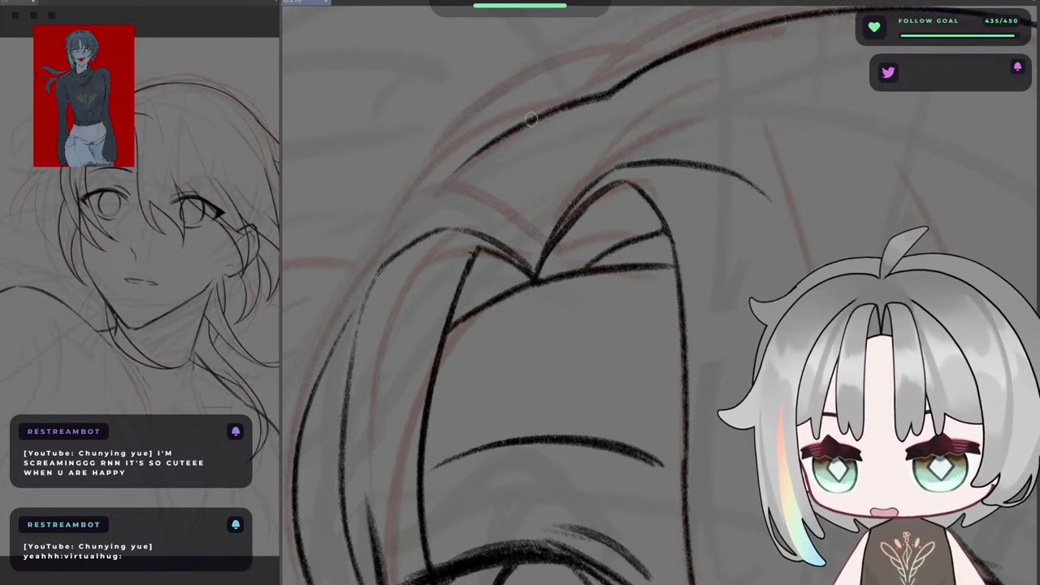
{"action": "key", "text": "ctrl+z"}
{"action": "left_click_drag", "start_coordinate": [533, 117], "coordinate": [399, 249]}
{"action": "key", "text": "ctrl+z"}
{"action": "left_click_drag", "start_coordinate": [511, 136], "coordinate": [397, 245]}
{"action": "key", "text": "ctrl+z"}
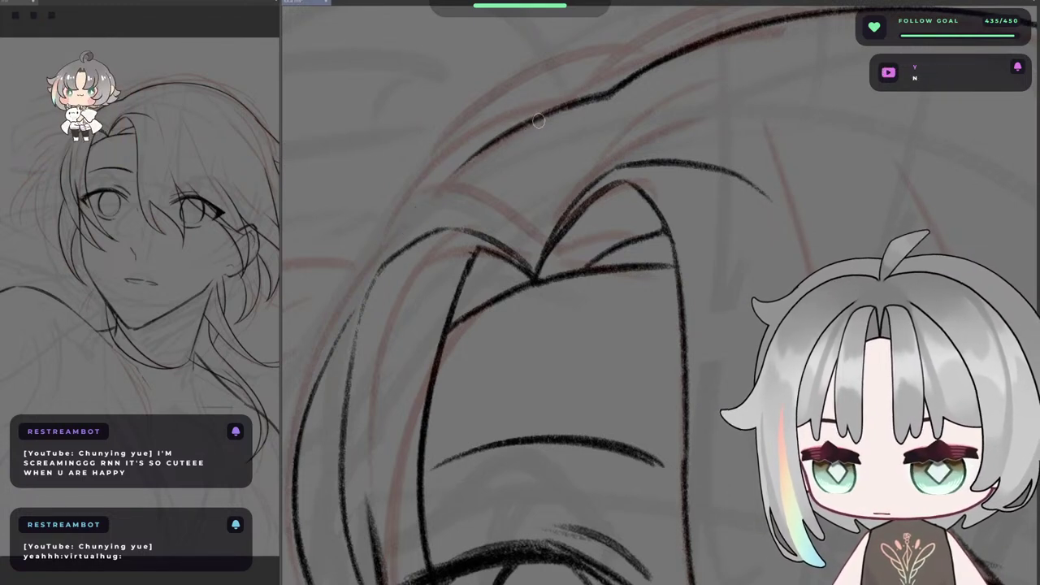
{"action": "left_click_drag", "start_coordinate": [539, 119], "coordinate": [415, 231]}
{"action": "key", "text": "ctrl+z"}
{"action": "left_click_drag", "start_coordinate": [535, 119], "coordinate": [412, 238]}
{"action": "key", "text": "ctrl+z"}
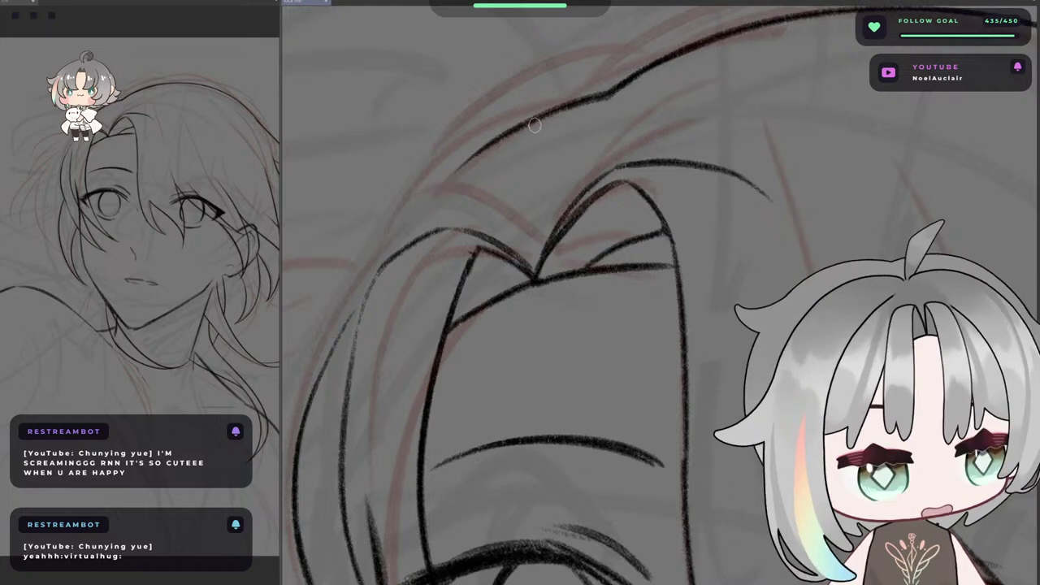
{"action": "left_click_drag", "start_coordinate": [535, 125], "coordinate": [408, 240]}
{"action": "key", "text": "ctrl+z"}
{"action": "left_click_drag", "start_coordinate": [505, 139], "coordinate": [410, 232]}
{"action": "key", "text": "ctrl+z"}
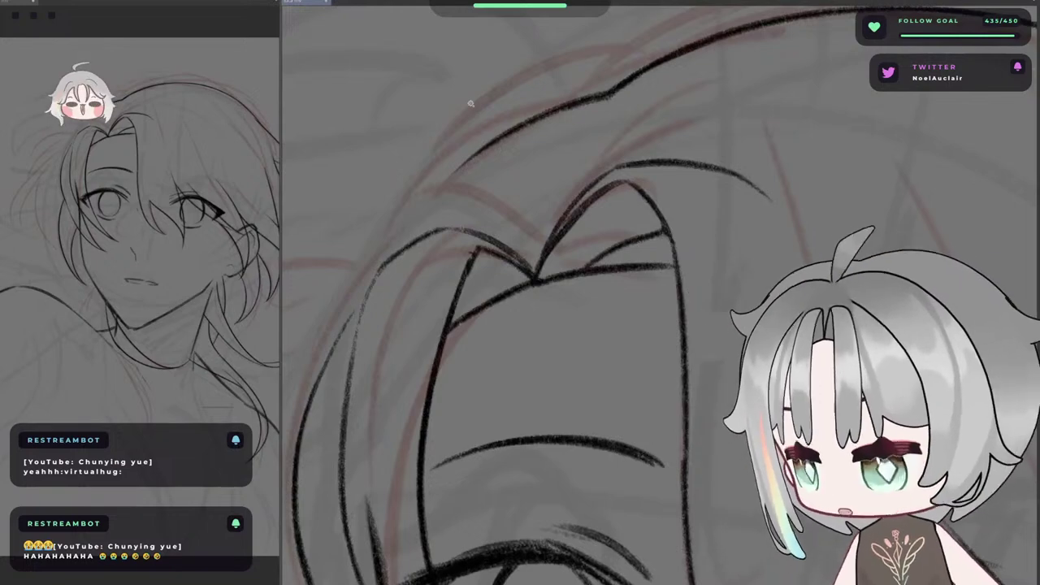
- Try a smoother extension of the far-side head outline meeting the front lock and compare it zoomed out and mirrored
{"action": "left_click_drag", "start_coordinate": [705, 131], "coordinate": [585, 148]}
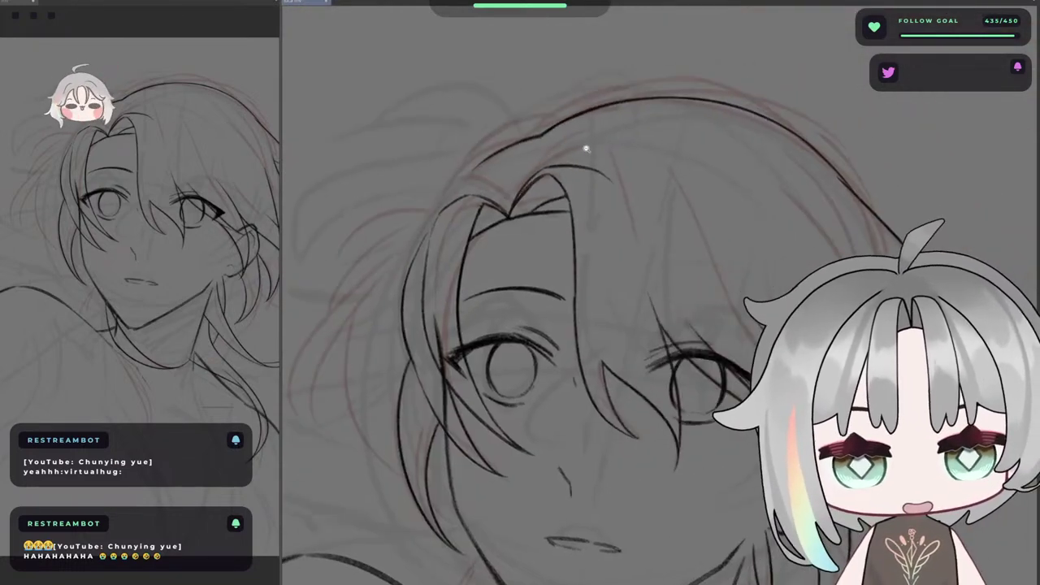
{"action": "scroll", "coordinate": [599, 116], "scroll_direction": "up", "scroll_amount": 4}
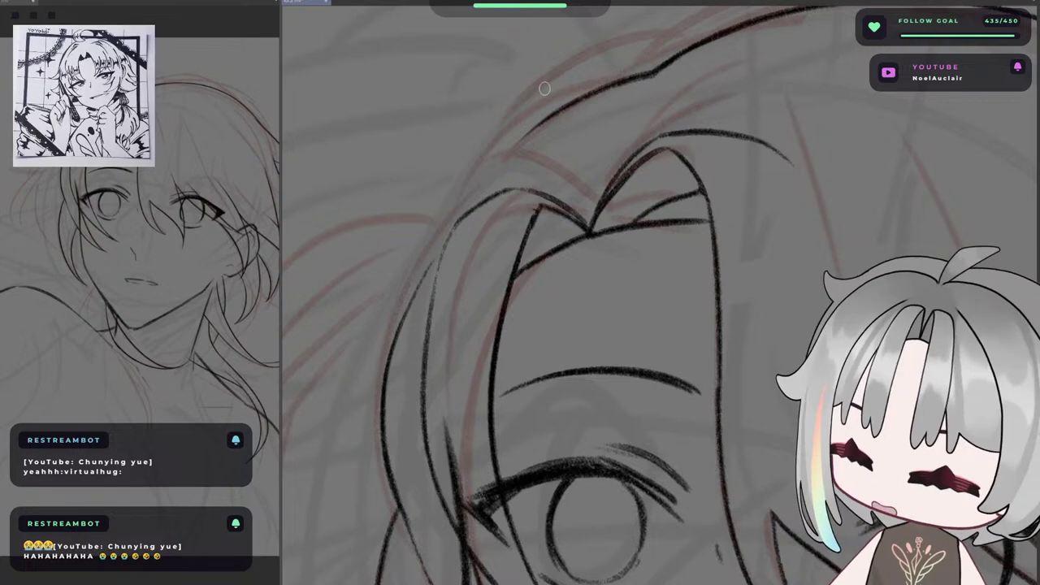
{"action": "key", "text": "ctrl+z"}
{"action": "mouse_move", "coordinate": [577, 104]}
{"action": "left_mouse_down"}
{"action": "mouse_move", "coordinate": [485, 191]}
{"action": "mouse_move", "coordinate": [488, 181]}
{"action": "mouse_move", "coordinate": [510, 159]}
{"action": "mouse_move", "coordinate": [459, 228]}
{"action": "left_mouse_up"}
{"action": "key", "text": "ctrl+z"}
{"action": "key", "text": "ctrl+z"}
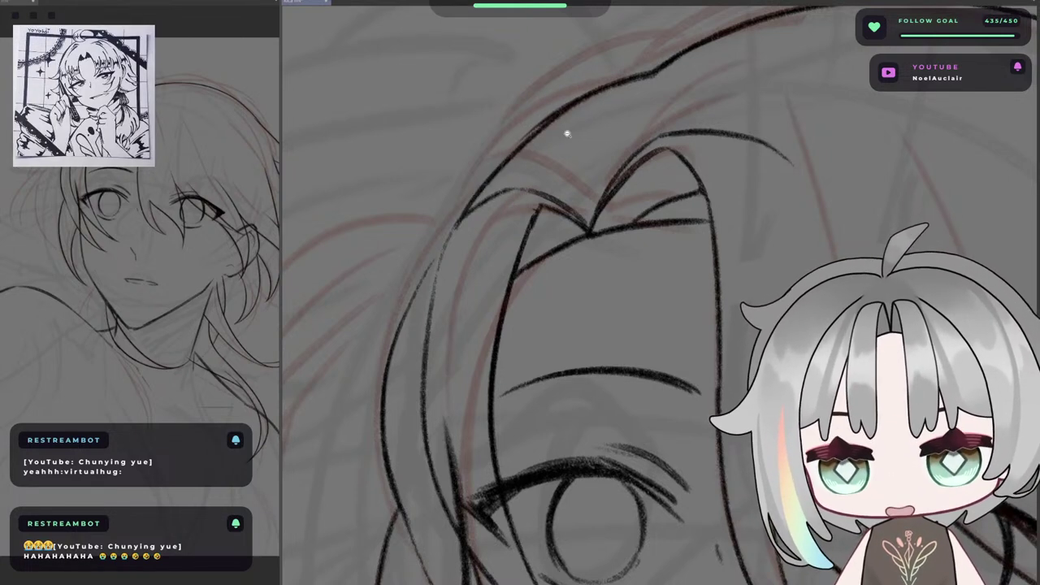
{"action": "scroll", "coordinate": [568, 136], "scroll_direction": "down", "scroll_amount": 4}
{"action": "key", "text": "h"}
{"action": "left_click_drag", "start_coordinate": [741, 175], "coordinate": [657, 174]}
{"action": "key", "text": "h"}
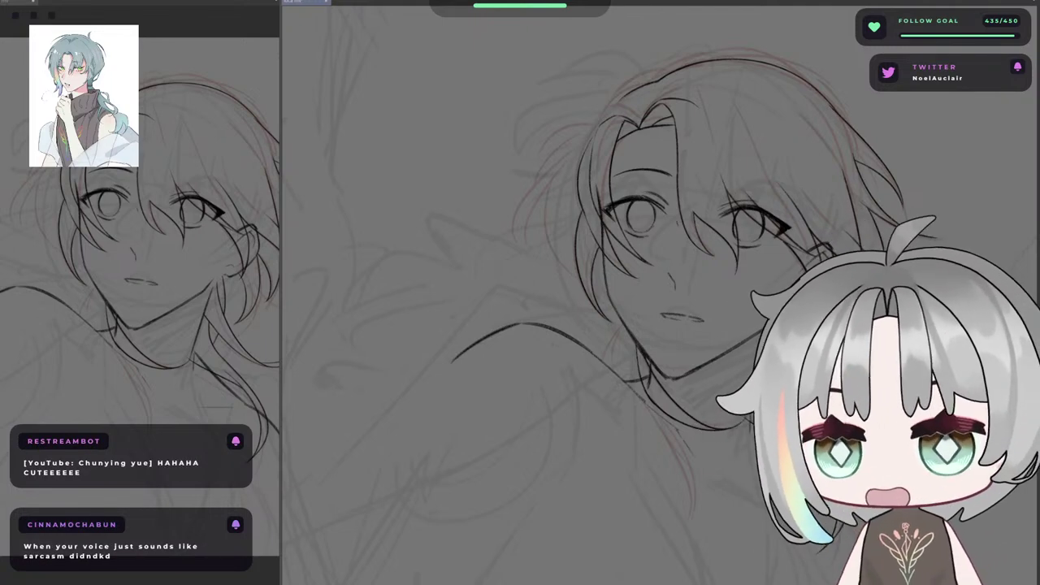
{"action": "left_click_drag", "start_coordinate": [678, 159], "coordinate": [719, 173]}
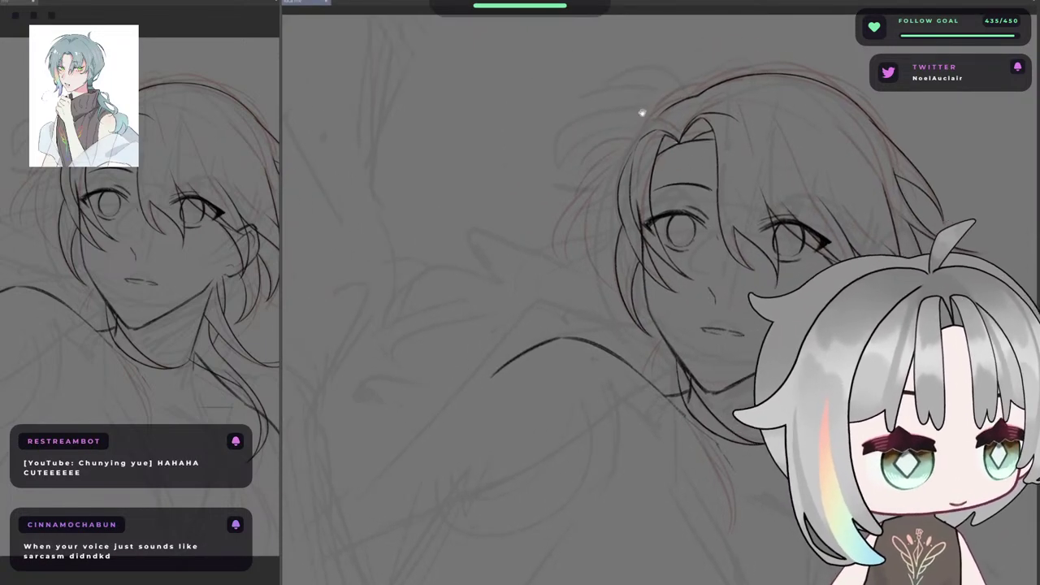
{"action": "left_click_drag", "start_coordinate": [658, 132], "coordinate": [648, 125]}
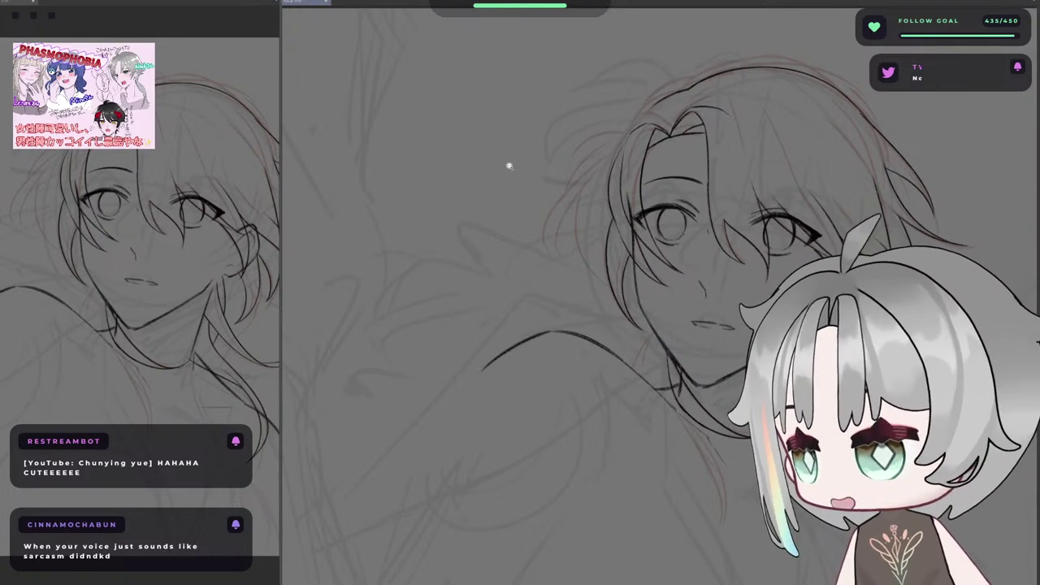
- Replace the far-side head outline with one smooth stroke from the crown line down to the front lock, retrying as needed
{"action": "scroll", "coordinate": [650, 147], "scroll_direction": "up", "scroll_amount": 3}
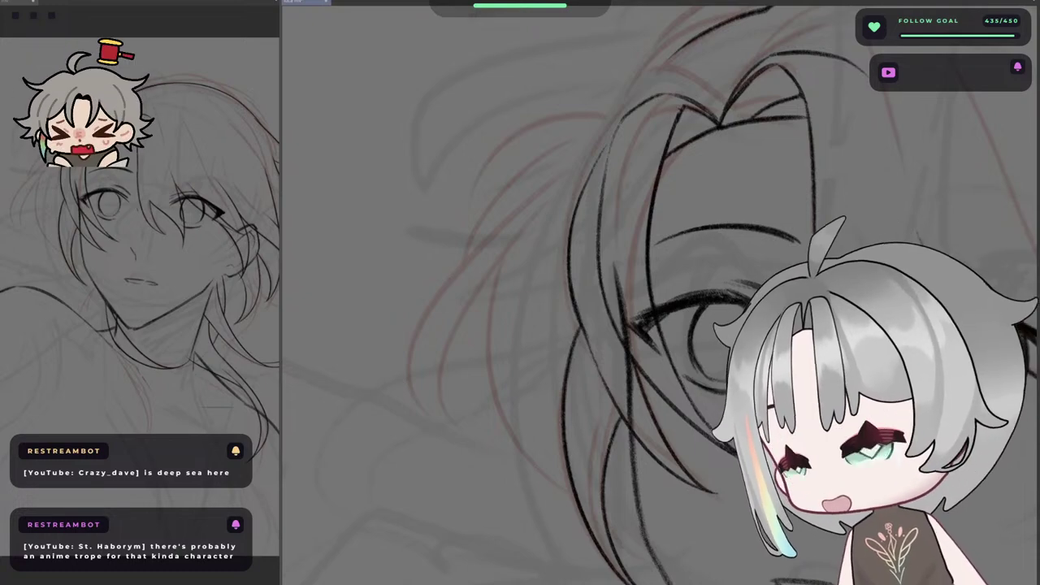
{"action": "mouse_move", "coordinate": [773, 71]}
{"action": "left_mouse_down"}
{"action": "mouse_move", "coordinate": [646, 164]}
{"action": "mouse_move", "coordinate": [640, 92]}
{"action": "left_mouse_up"}
{"action": "scroll", "coordinate": [605, 91], "scroll_direction": "up", "scroll_amount": 3}
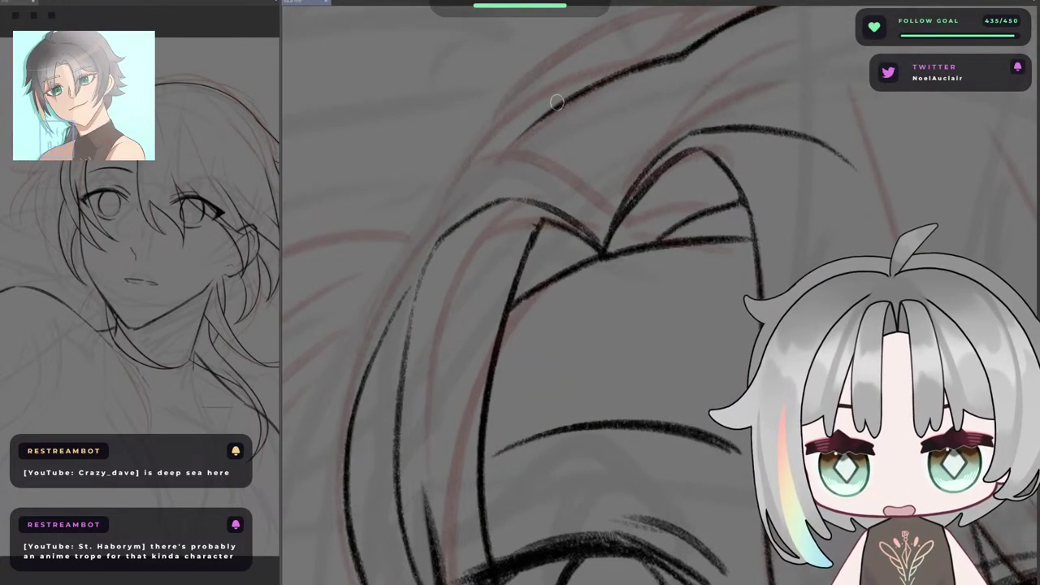
{"action": "scroll", "coordinate": [650, 130], "scroll_direction": "down", "scroll_amount": 4}
{"action": "scroll", "coordinate": [668, 170], "scroll_direction": "up", "scroll_amount": 4}
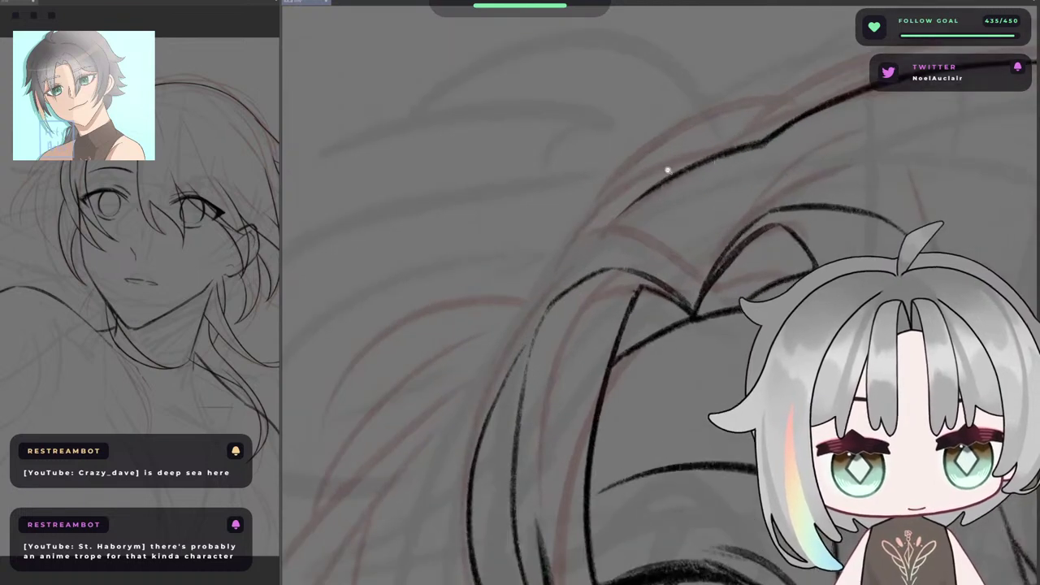
{"action": "scroll", "coordinate": [721, 174], "scroll_direction": "down", "scroll_amount": 3}
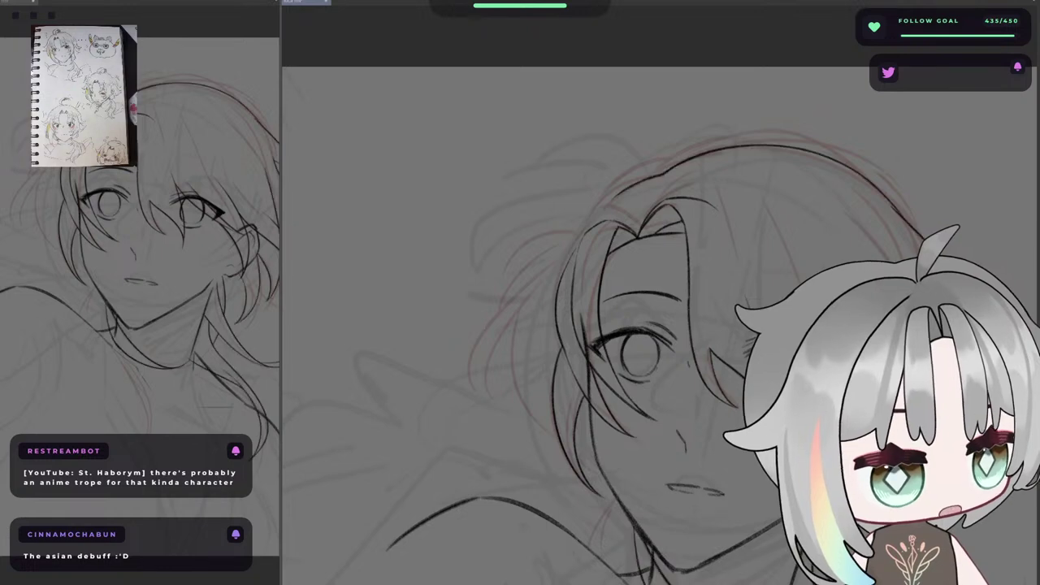
{"action": "scroll", "coordinate": [602, 164], "scroll_direction": "up", "scroll_amount": 3}
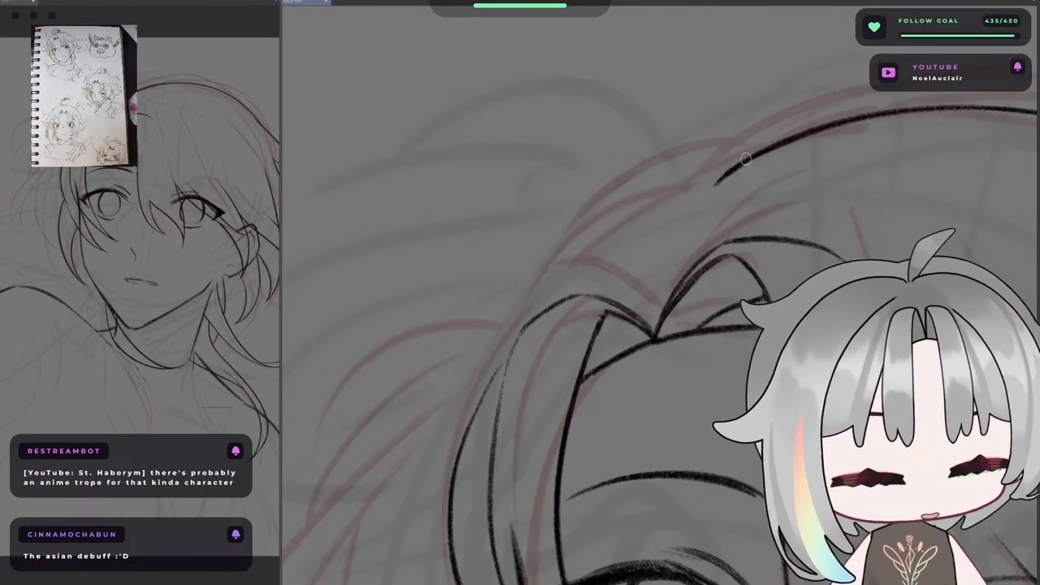
{"action": "left_click_drag", "start_coordinate": [743, 161], "coordinate": [540, 341]}
{"action": "key", "text": "ctrl+z"}
{"action": "left_click_drag", "start_coordinate": [741, 161], "coordinate": [548, 371]}
{"action": "key", "text": "ctrl+z"}
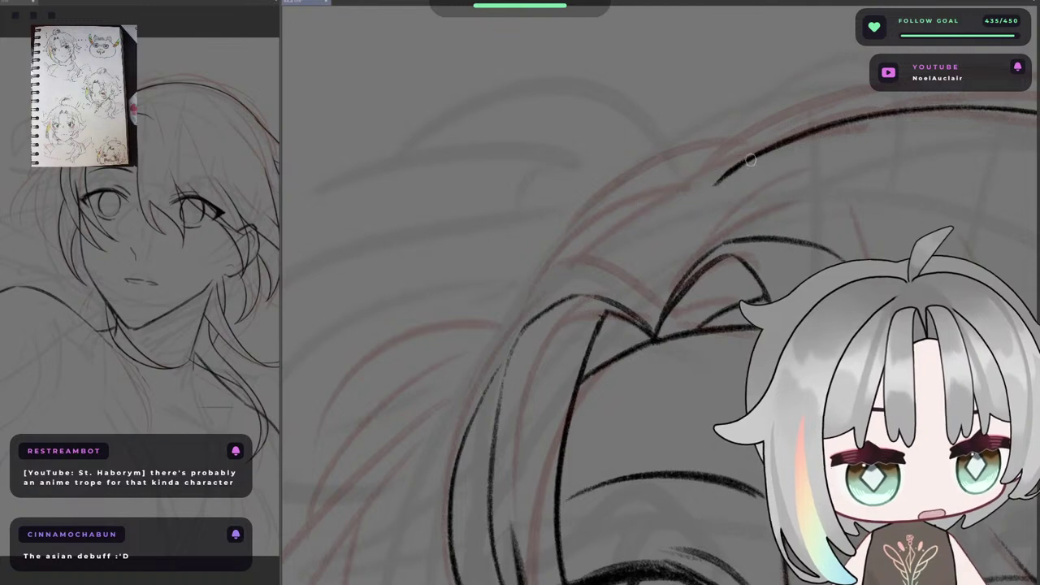
{"action": "mouse_move", "coordinate": [747, 166]}
{"action": "left_mouse_down"}
{"action": "mouse_move", "coordinate": [531, 365]}
{"action": "mouse_move", "coordinate": [524, 349]}
{"action": "mouse_move", "coordinate": [715, 160]}
{"action": "mouse_move", "coordinate": [538, 342]}
{"action": "mouse_move", "coordinate": [555, 324]}
{"action": "left_mouse_up"}
{"action": "key", "text": "ctrl+z"}
{"action": "key", "text": "ctrl+z"}
{"action": "key", "text": "ctrl+z"}
{"action": "key", "text": "ctrl+z"}
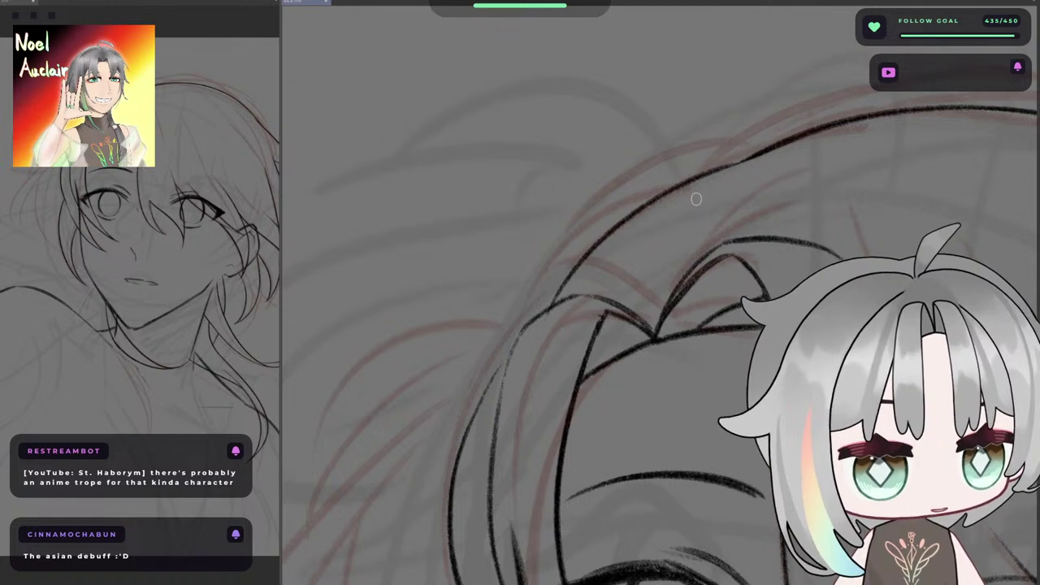
- Examine the head outline and hair silhouette zoomed out, in both mirrored and normal view
{"action": "key", "text": "ctrl+0"}
{"action": "left_click_drag", "start_coordinate": [759, 235], "coordinate": [637, 241]}
{"action": "left_click_drag", "start_coordinate": [638, 241], "coordinate": [644, 183]}
{"action": "key", "text": "h"}
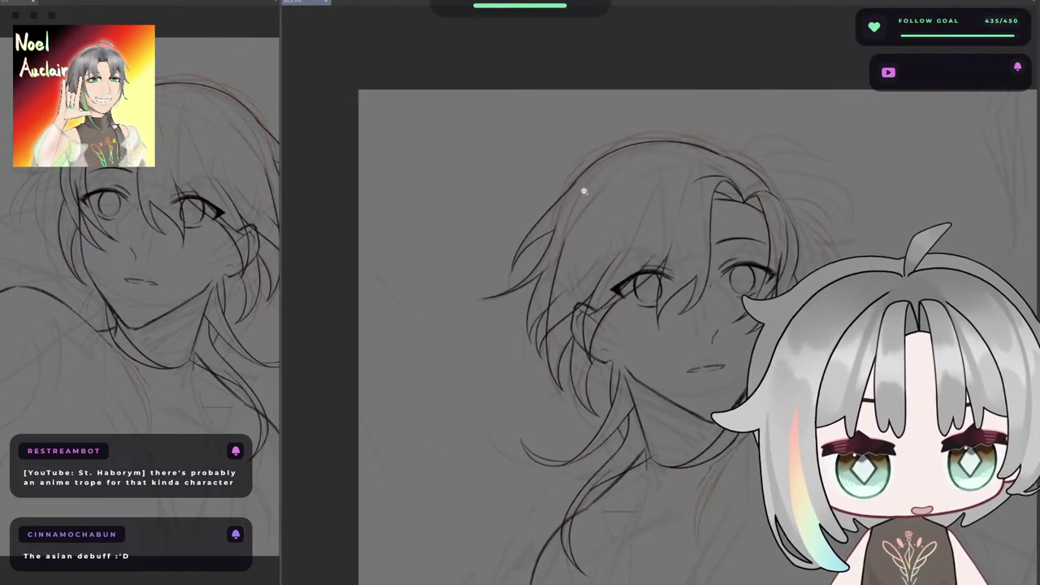
{"action": "left_click_drag", "start_coordinate": [583, 190], "coordinate": [580, 173]}
{"action": "scroll", "coordinate": [632, 173], "scroll_direction": "up", "scroll_amount": 2}
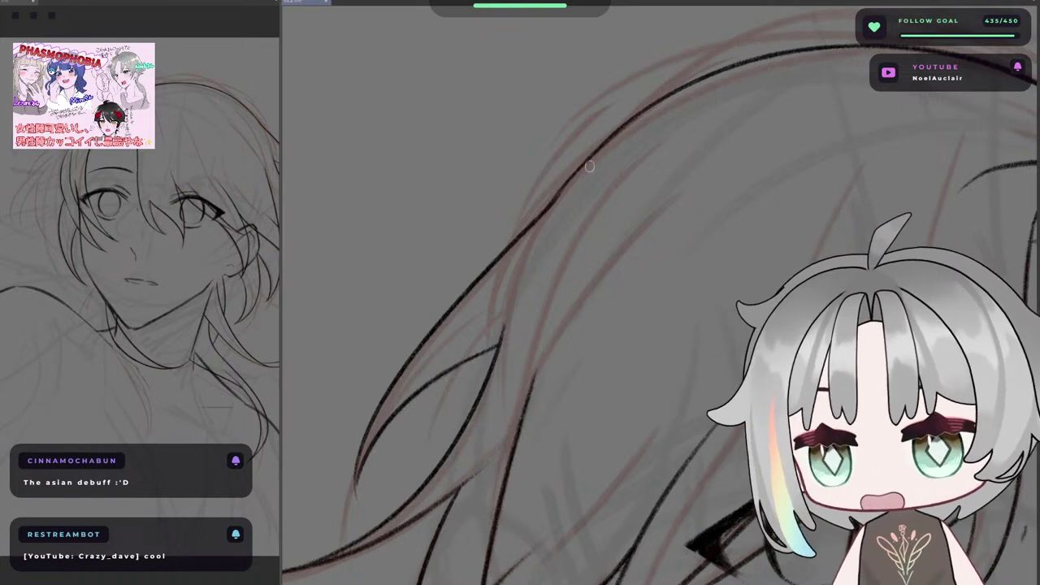
{"action": "scroll", "coordinate": [569, 213], "scroll_direction": "down", "scroll_amount": 2}
{"action": "key", "text": "h"}
{"action": "left_click_drag", "start_coordinate": [600, 223], "coordinate": [623, 160]}
{"action": "mouse_move", "coordinate": [549, 210]}
{"action": "left_mouse_down"}
{"action": "mouse_move", "coordinate": [799, 184]}
{"action": "mouse_move", "coordinate": [906, 200]}
{"action": "mouse_move", "coordinate": [860, 225]}
{"action": "left_mouse_up"}
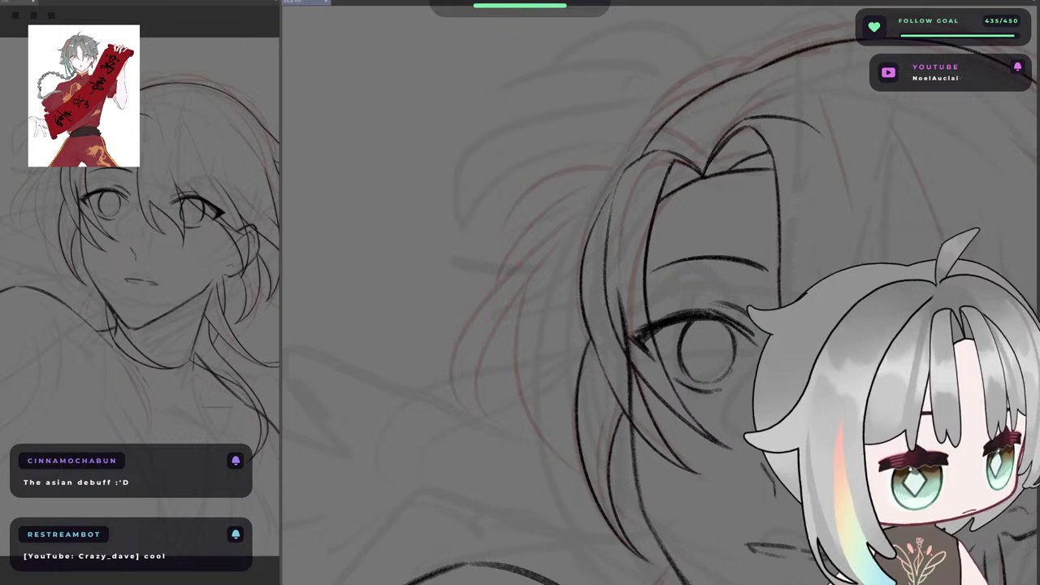
{"action": "scroll", "coordinate": [780, 390], "scroll_direction": "down", "scroll_amount": 4}
{"action": "left_click_drag", "start_coordinate": [780, 390], "coordinate": [606, 335]}
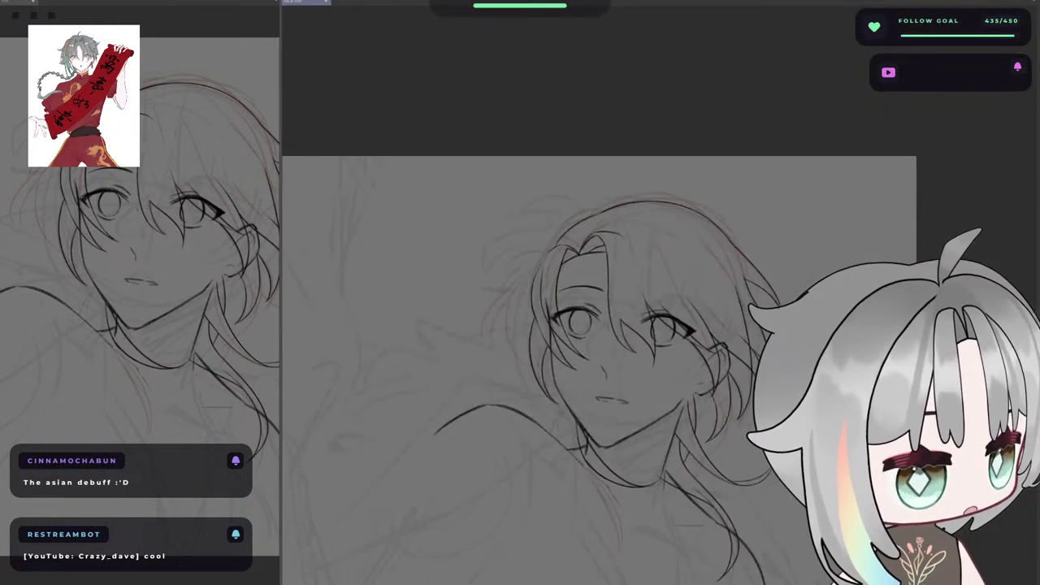
- Ink the upper arc of the loose far-side strand sweeping outward from the front lock, retrying until it follows the sketch
{"action": "scroll", "coordinate": [713, 269], "scroll_direction": "up", "scroll_amount": 5}
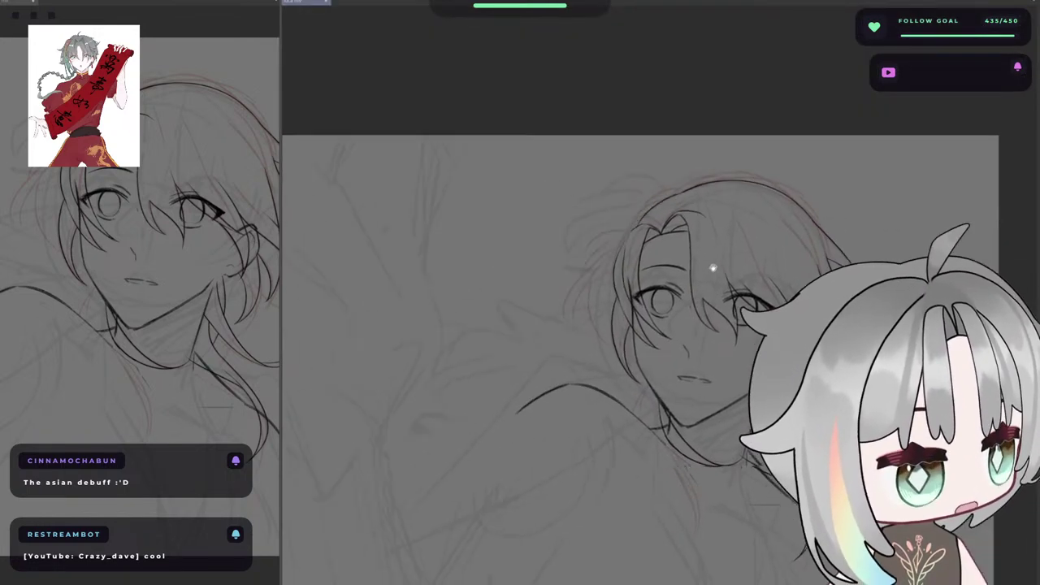
{"action": "left_click_drag", "start_coordinate": [642, 223], "coordinate": [706, 121]}
{"action": "scroll", "coordinate": [539, 176], "scroll_direction": "up", "scroll_amount": 2}
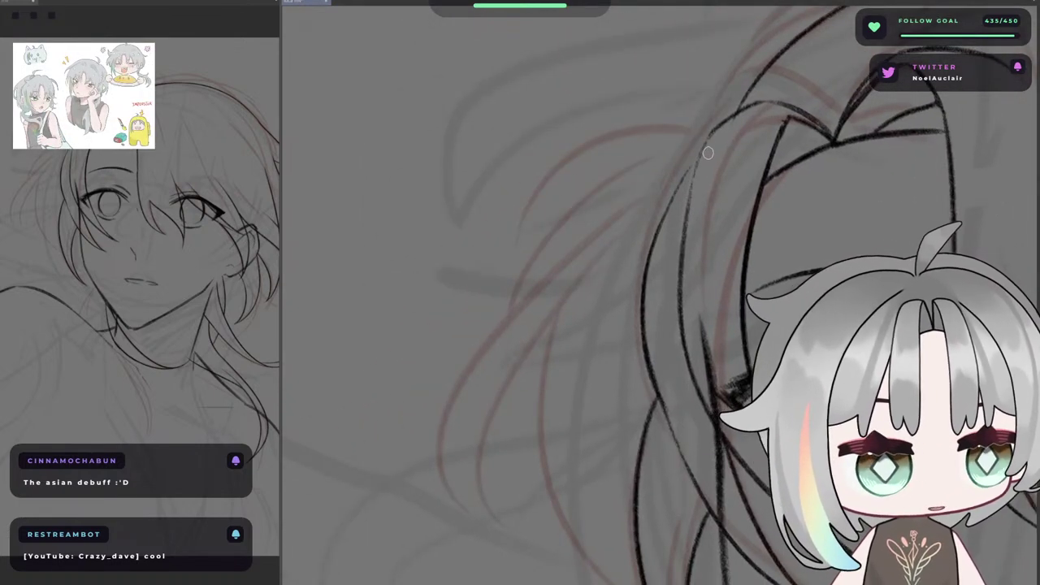
{"action": "left_click_drag", "start_coordinate": [700, 149], "coordinate": [533, 218]}
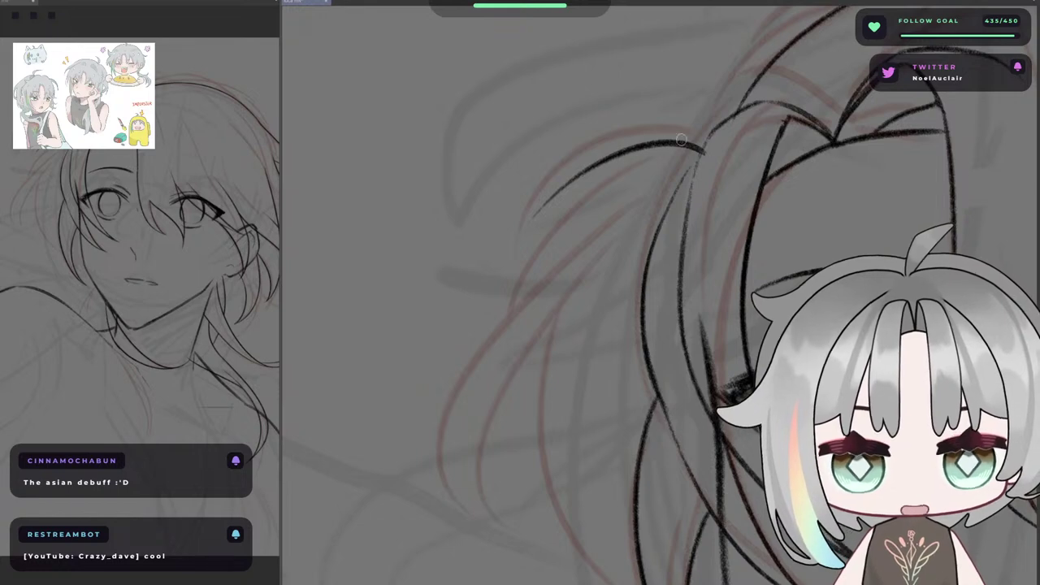
{"action": "key", "text": "ctrl+z"}
{"action": "mouse_move", "coordinate": [703, 150]}
{"action": "left_mouse_down"}
{"action": "mouse_move", "coordinate": [579, 156]}
{"action": "mouse_move", "coordinate": [501, 215]}
{"action": "left_mouse_up"}
{"action": "key", "text": "ctrl+z"}
{"action": "key", "text": "ctrl+z"}
{"action": "mouse_move", "coordinate": [717, 148]}
{"action": "left_mouse_down"}
{"action": "mouse_move", "coordinate": [521, 219]}
{"action": "mouse_move", "coordinate": [528, 251]}
{"action": "left_mouse_up"}
{"action": "key", "text": "ctrl+z"}
{"action": "key", "text": "ctrl+z"}
{"action": "left_click_drag", "start_coordinate": [714, 146], "coordinate": [508, 260]}
- Extend the loose far-side strand's arc downward into a thin tapered tip, redoing the stroke once
{"action": "left_click_drag", "start_coordinate": [542, 195], "coordinate": [493, 317]}
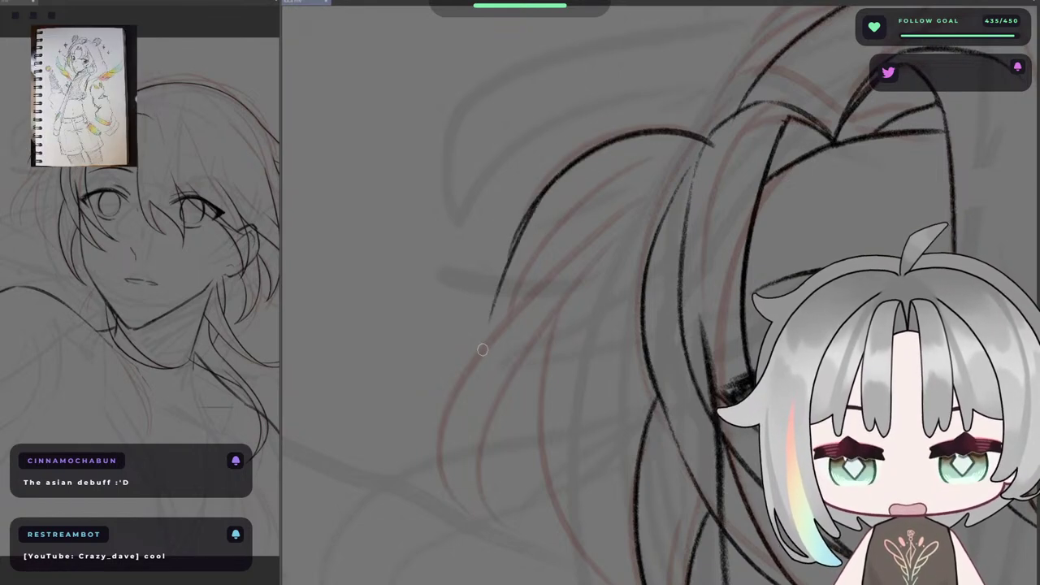
{"action": "key", "text": "ctrl+z"}
{"action": "left_click_drag", "start_coordinate": [533, 203], "coordinate": [500, 309]}
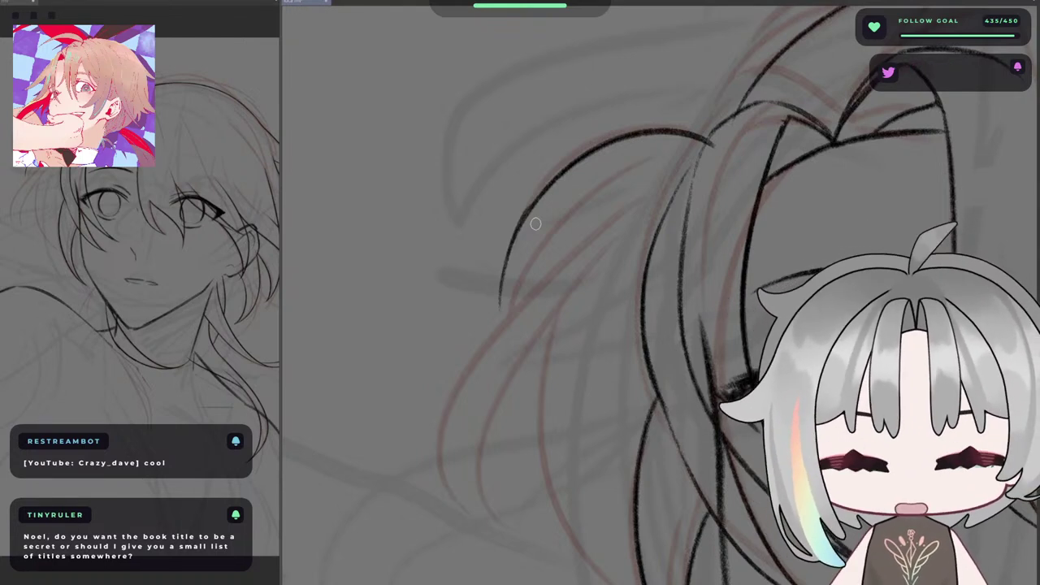
- Try to ink the loose far-side strand's inner edge with the canvas rotated
{"action": "key", "text": "^"}
{"action": "key", "text": "^"}
{"action": "key", "text": "^"}
{"action": "key", "text": "^"}
{"action": "key", "text": "^"}
{"action": "key", "text": "^"}
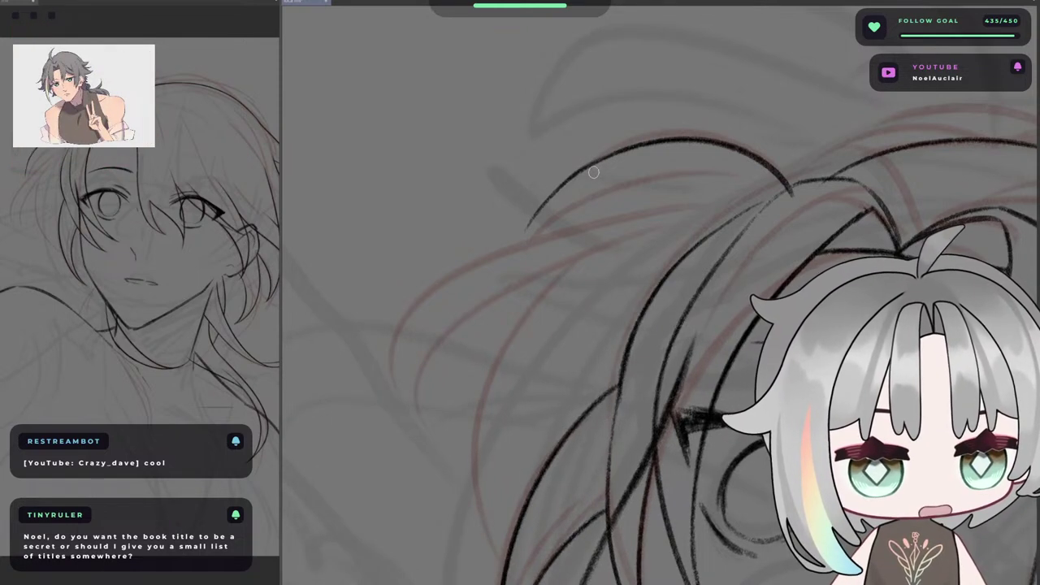
{"action": "left_click_drag", "start_coordinate": [647, 161], "coordinate": [584, 168]}
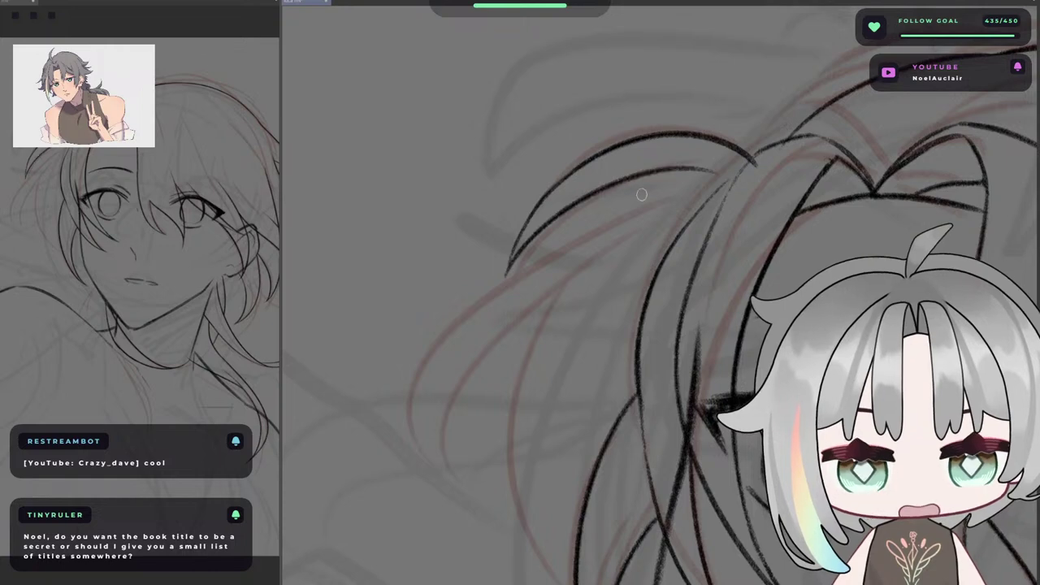
- Check the hair mirrored, and ink the loose far-side strand's inner edge from its tip back up toward the front lock
{"action": "key", "text": "minus"}
{"action": "key", "text": "h"}
{"action": "left_click_drag", "start_coordinate": [741, 229], "coordinate": [791, 223]}
{"action": "key", "text": "h"}
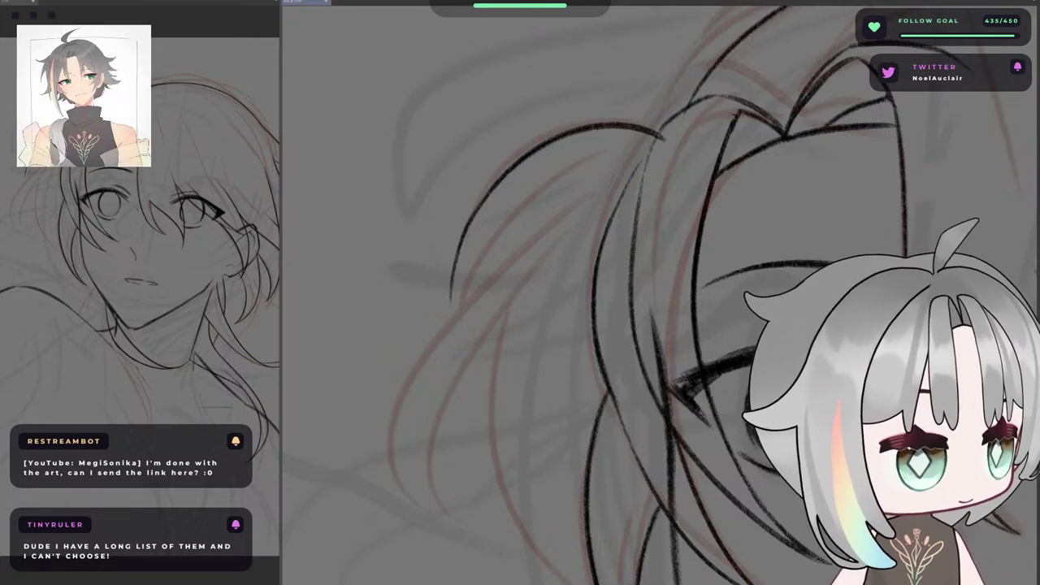
{"action": "scroll", "coordinate": [690, 190], "scroll_direction": "down", "scroll_amount": 3}
{"action": "key", "text": "h"}
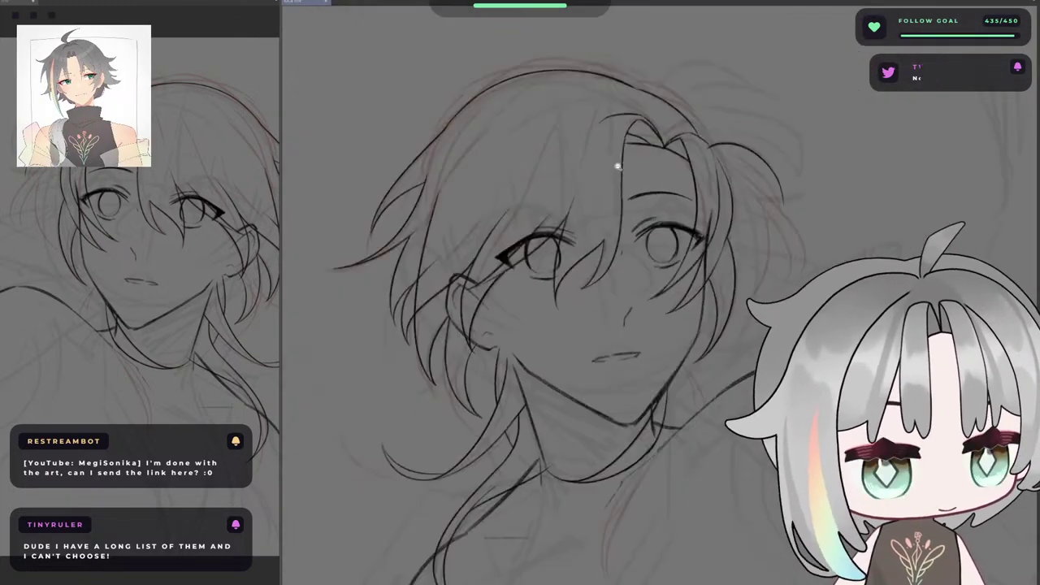
{"action": "key", "text": "h"}
{"action": "scroll", "coordinate": [604, 161], "scroll_direction": "up", "scroll_amount": 2}
{"action": "scroll", "coordinate": [564, 171], "scroll_direction": "up", "scroll_amount": 3}
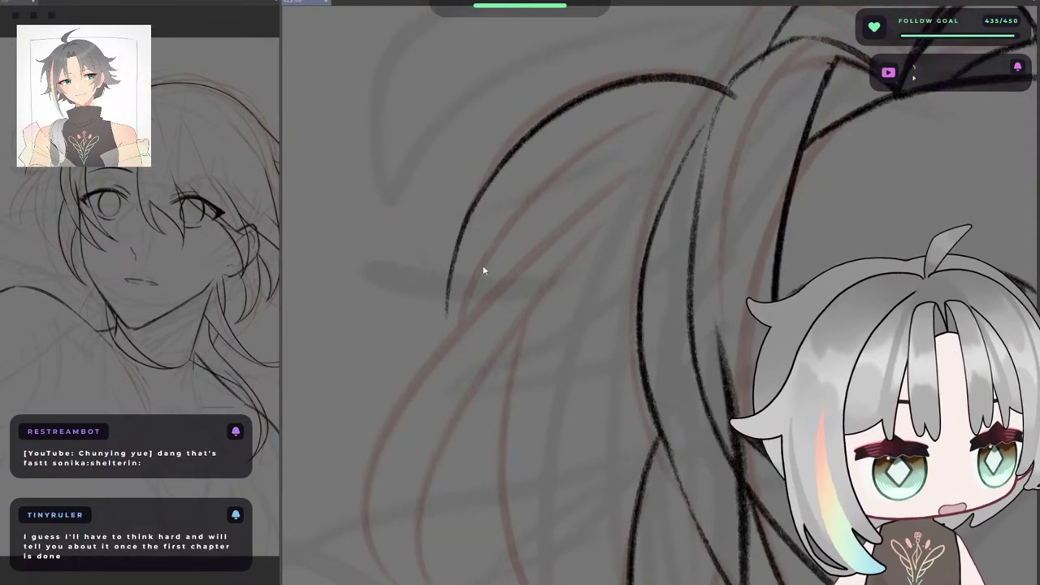
{"action": "left_click_drag", "start_coordinate": [455, 310], "coordinate": [688, 110]}
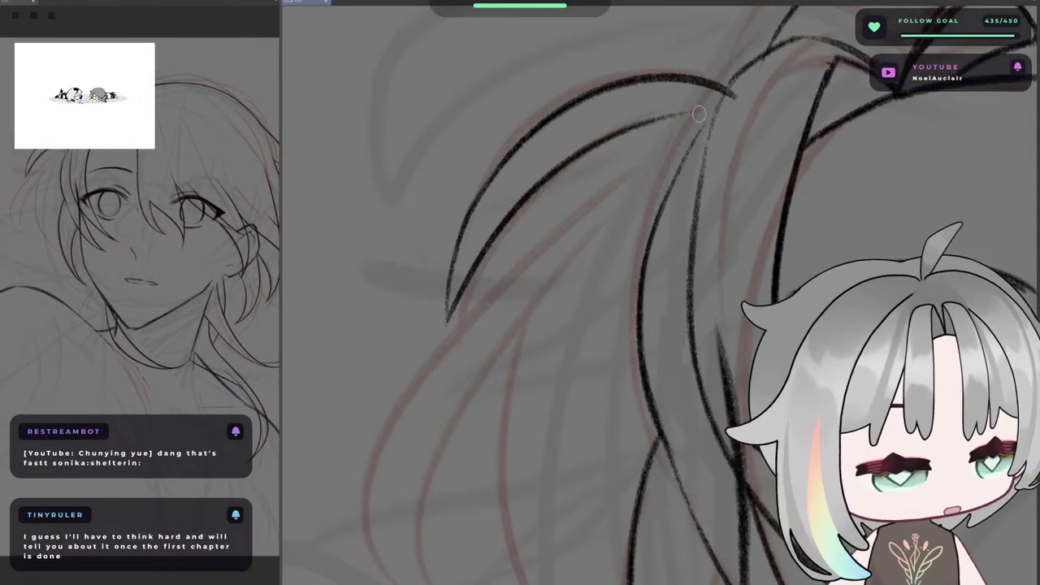
- Extend the first loose far-side strand's inner edge up to the front lock, and check the hair mirrored and at full view
{"action": "left_click_drag", "start_coordinate": [631, 129], "coordinate": [735, 108]}
{"action": "key", "text": "ctrl+z"}
{"action": "key", "text": "ctrl+z"}
{"action": "key", "text": "h"}
{"action": "left_click_drag", "start_coordinate": [713, 147], "coordinate": [747, 157]}
{"action": "key", "text": "h"}
{"action": "left_click_drag", "start_coordinate": [727, 102], "coordinate": [694, 128]}
{"action": "scroll", "coordinate": [693, 128], "scroll_direction": "up", "scroll_amount": 3}
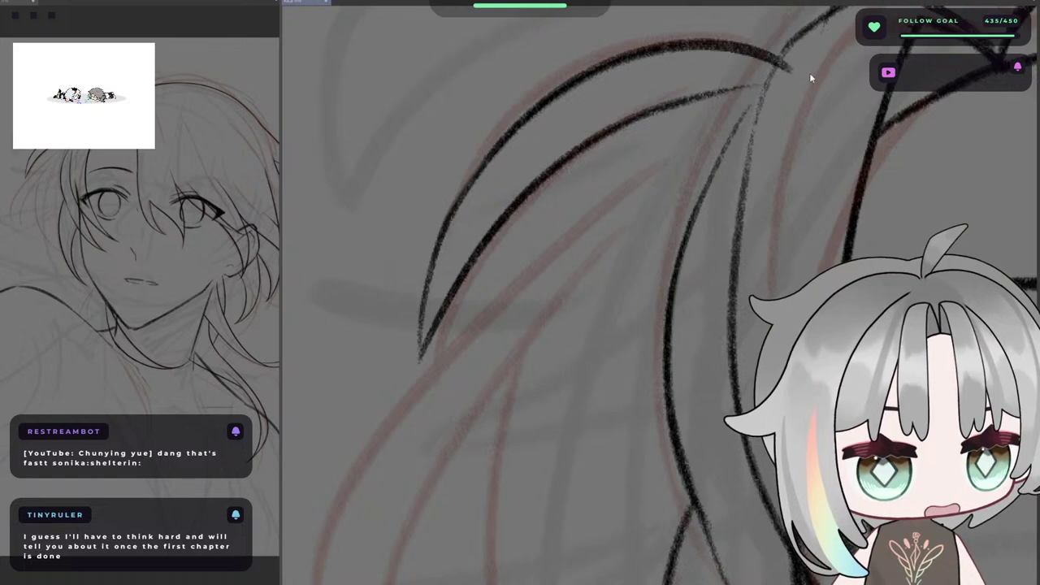
{"action": "scroll", "coordinate": [780, 77], "scroll_direction": "down", "scroll_amount": 3}
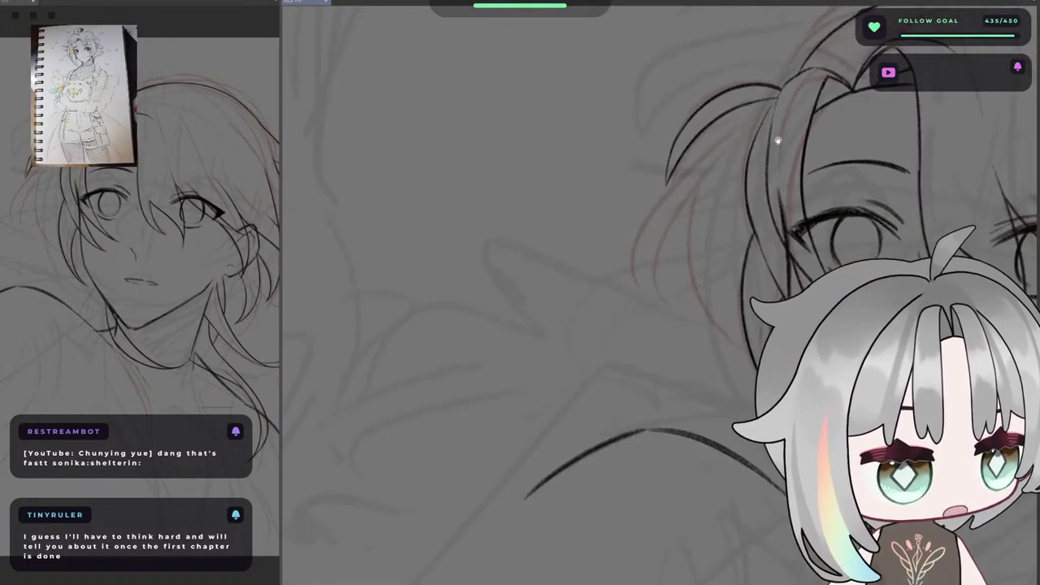
{"action": "scroll", "coordinate": [672, 109], "scroll_direction": "up", "scroll_amount": 4}
{"action": "scroll", "coordinate": [613, 108], "scroll_direction": "down", "scroll_amount": 3}
{"action": "scroll", "coordinate": [506, 174], "scroll_direction": "up", "scroll_amount": 4}
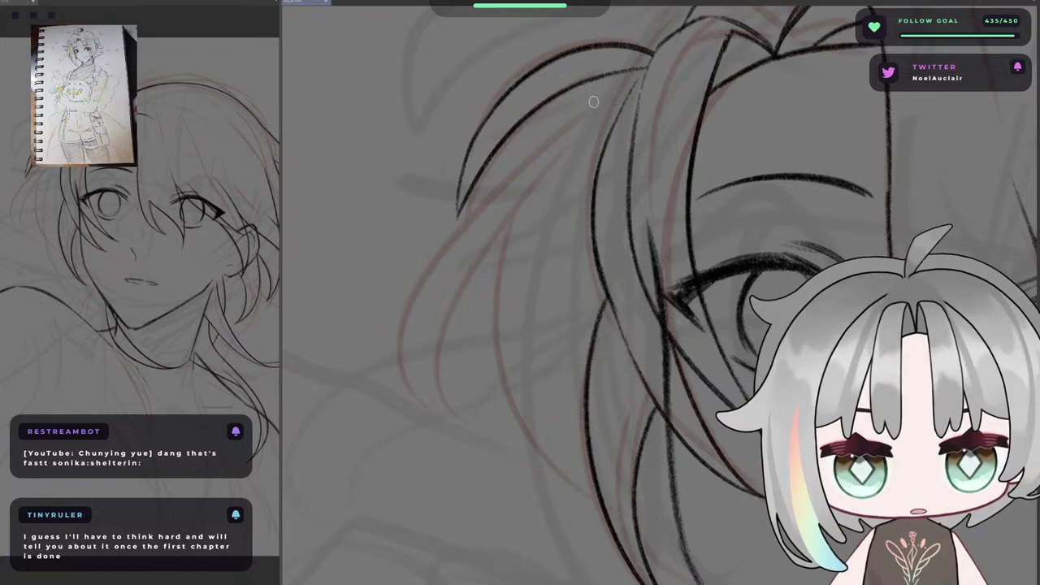
- Try to ink the second loose far-side strand's outer edge in one long sweep from the front lock, tilting the canvas slightly
{"action": "mouse_move", "coordinate": [643, 77]}
{"action": "left_mouse_down"}
{"action": "mouse_move", "coordinate": [492, 233]}
{"action": "mouse_move", "coordinate": [383, 439]}
{"action": "left_mouse_up"}
{"action": "key", "text": "ctrl+z"}
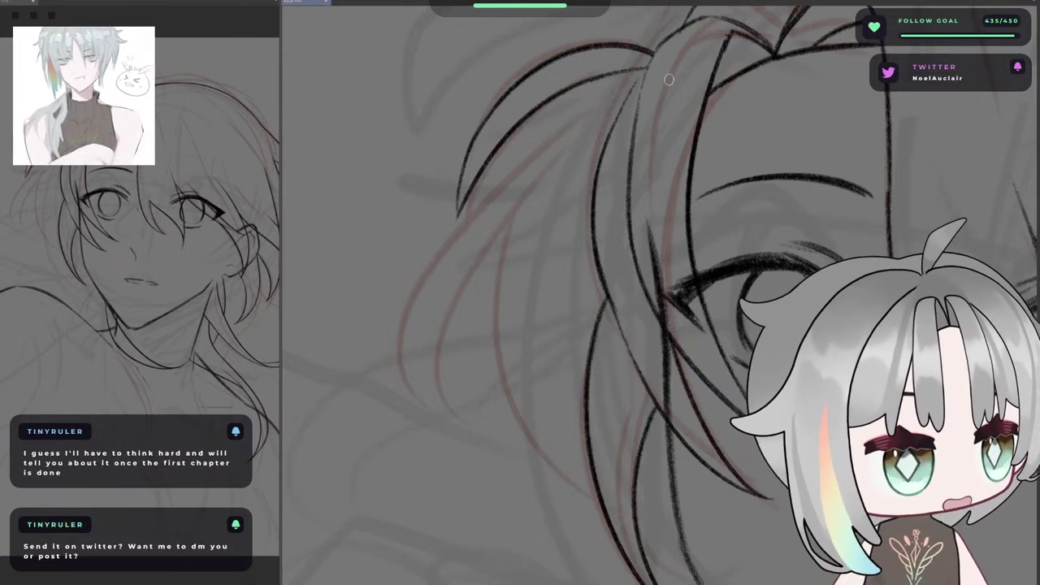
{"action": "left_click_drag", "start_coordinate": [616, 85], "coordinate": [685, 46]}
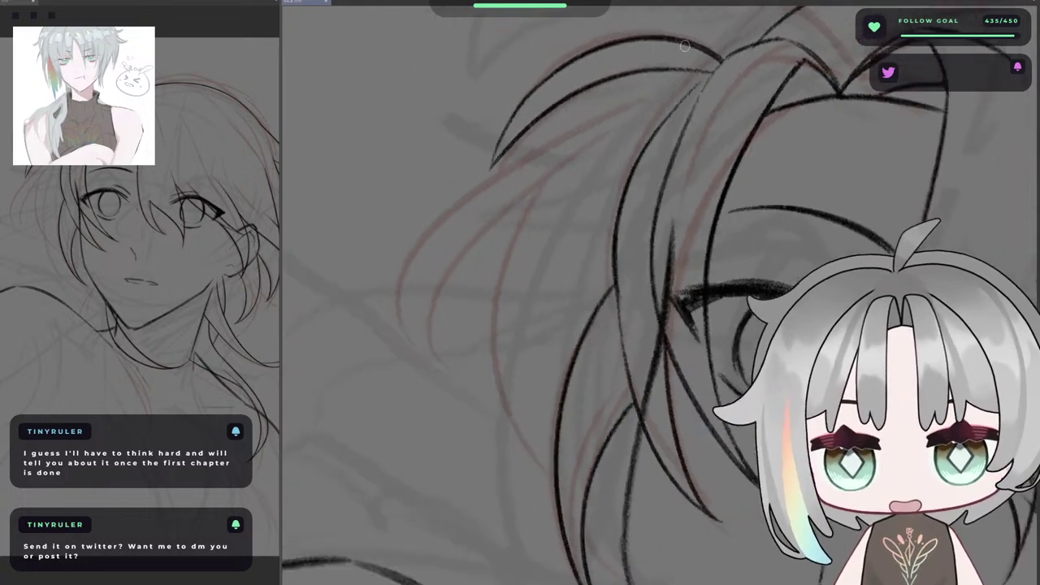
{"action": "left_click_drag", "start_coordinate": [735, 84], "coordinate": [608, 123]}
{"action": "key", "text": "ctrl+z"}
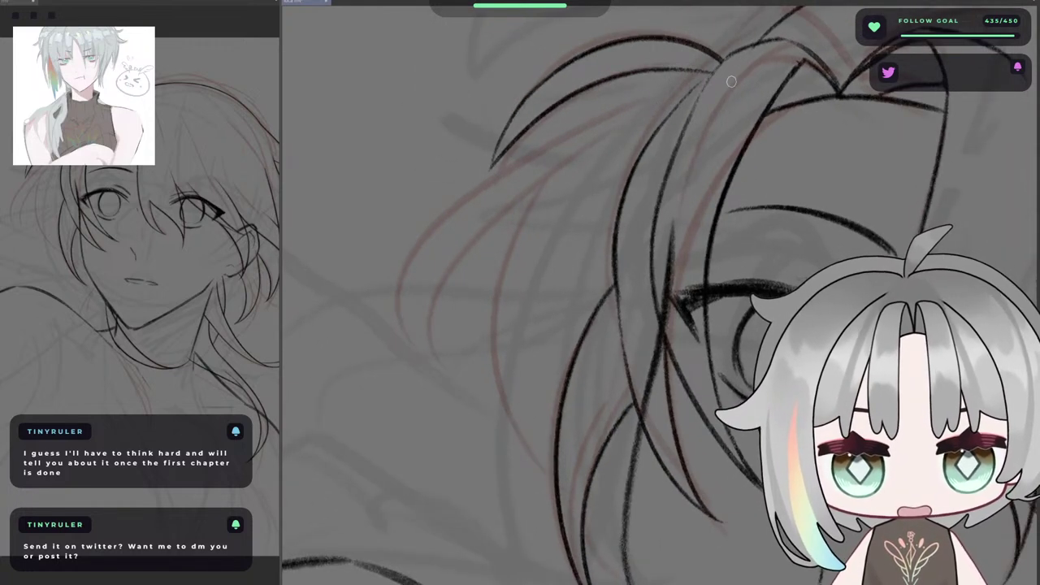
{"action": "key", "text": "ctrl+z"}
{"action": "mouse_move", "coordinate": [724, 74]}
{"action": "left_mouse_down"}
{"action": "mouse_move", "coordinate": [482, 233]}
{"action": "mouse_move", "coordinate": [571, 138]}
{"action": "mouse_move", "coordinate": [389, 277]}
{"action": "left_mouse_up"}
{"action": "key", "text": "ctrl+z"}
{"action": "key", "text": "ctrl+z"}
{"action": "key", "text": "ctrl+z"}
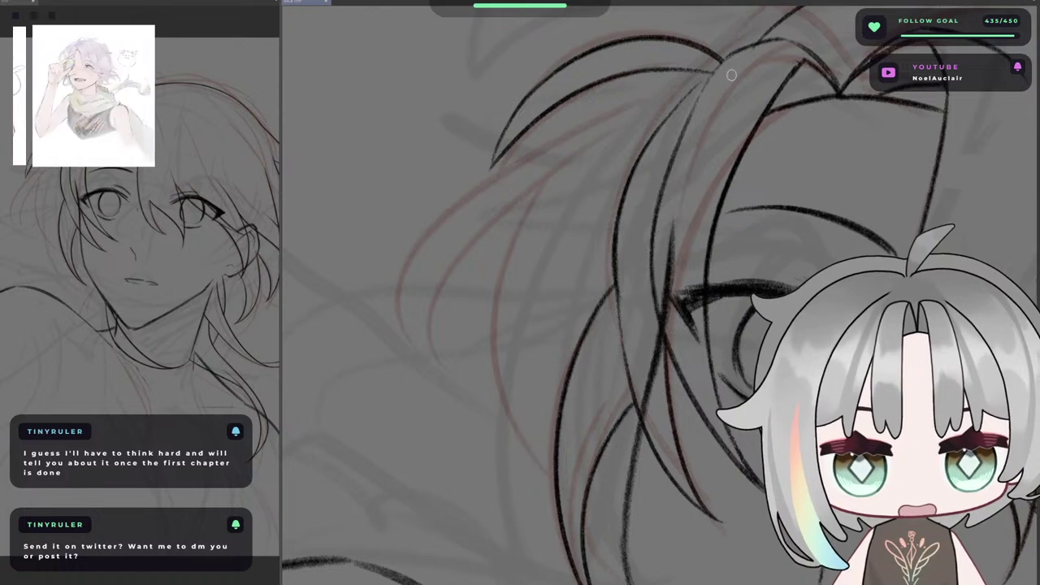
- Ink the second loose strand's outer edge from the front lock outward and down along the red sketch, retrying until it follows
{"action": "left_click_drag", "start_coordinate": [731, 71], "coordinate": [447, 318]}
{"action": "key", "text": "ctrl+z"}
{"action": "mouse_move", "coordinate": [720, 75]}
{"action": "left_mouse_down"}
{"action": "mouse_move", "coordinate": [499, 171]}
{"action": "mouse_move", "coordinate": [364, 351]}
{"action": "left_mouse_up"}
{"action": "key", "text": "ctrl+z"}
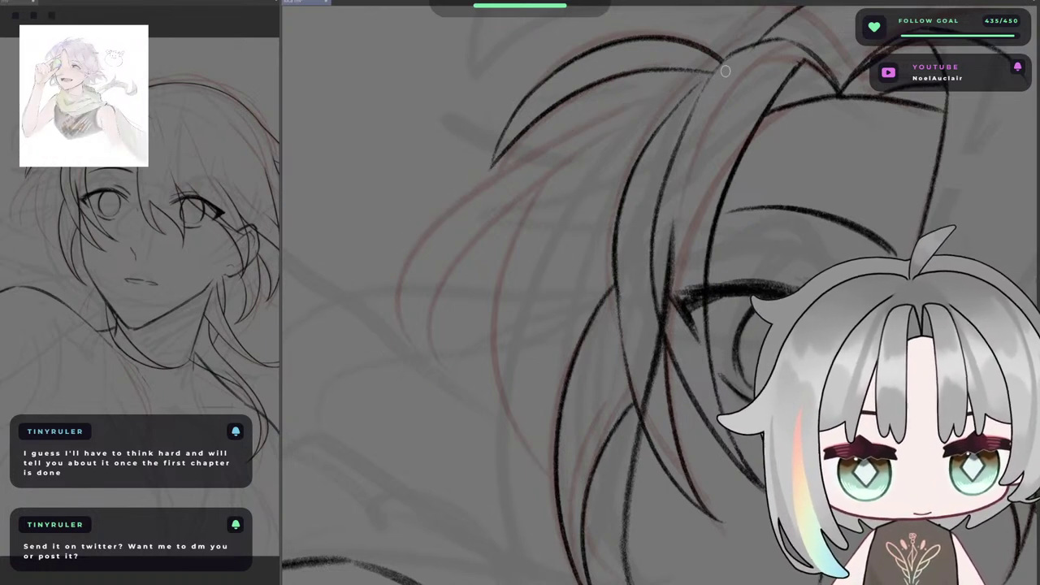
{"action": "key", "text": "ctrl+z"}
{"action": "mouse_move", "coordinate": [716, 75]}
{"action": "left_mouse_down"}
{"action": "mouse_move", "coordinate": [360, 301]}
{"action": "mouse_move", "coordinate": [378, 313]}
{"action": "mouse_move", "coordinate": [402, 380]}
{"action": "mouse_move", "coordinate": [413, 330]}
{"action": "mouse_move", "coordinate": [428, 351]}
{"action": "mouse_move", "coordinate": [473, 223]}
{"action": "left_mouse_up"}
{"action": "key", "text": "ctrl+z"}
{"action": "key", "text": "ctrl+z"}
{"action": "key", "text": "ctrl+z"}
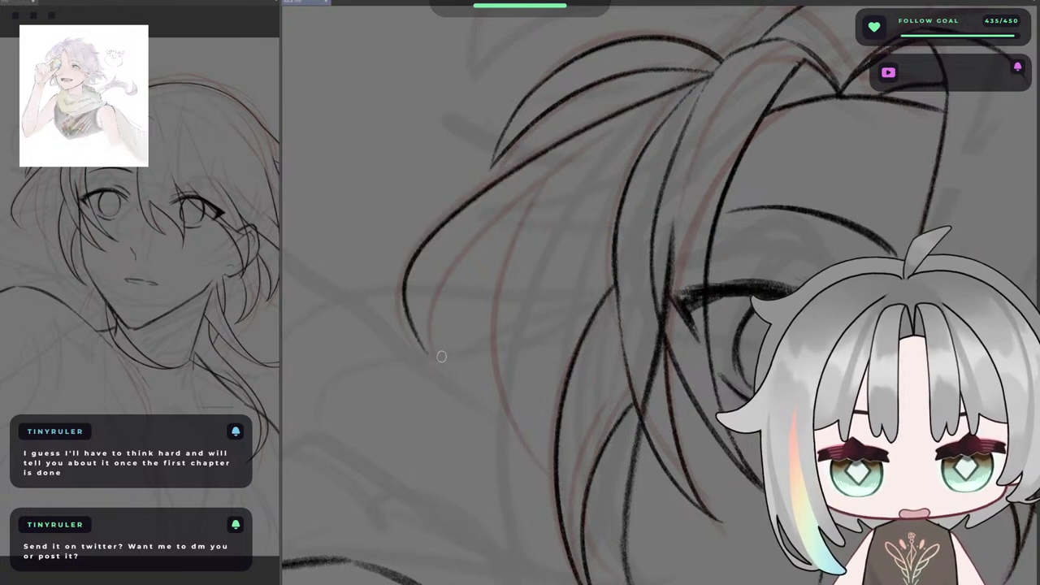
- Lengthen the second loose strand's outer edge into a thin tapered tip, and try out its inner edge
{"action": "left_click_drag", "start_coordinate": [428, 359], "coordinate": [559, 167]}
{"action": "key", "text": "ctrl+z"}
{"action": "mouse_move", "coordinate": [415, 335]}
{"action": "left_mouse_down"}
{"action": "mouse_move", "coordinate": [462, 386]}
{"action": "mouse_move", "coordinate": [472, 230]}
{"action": "left_mouse_up"}
{"action": "key", "text": "ctrl+z"}
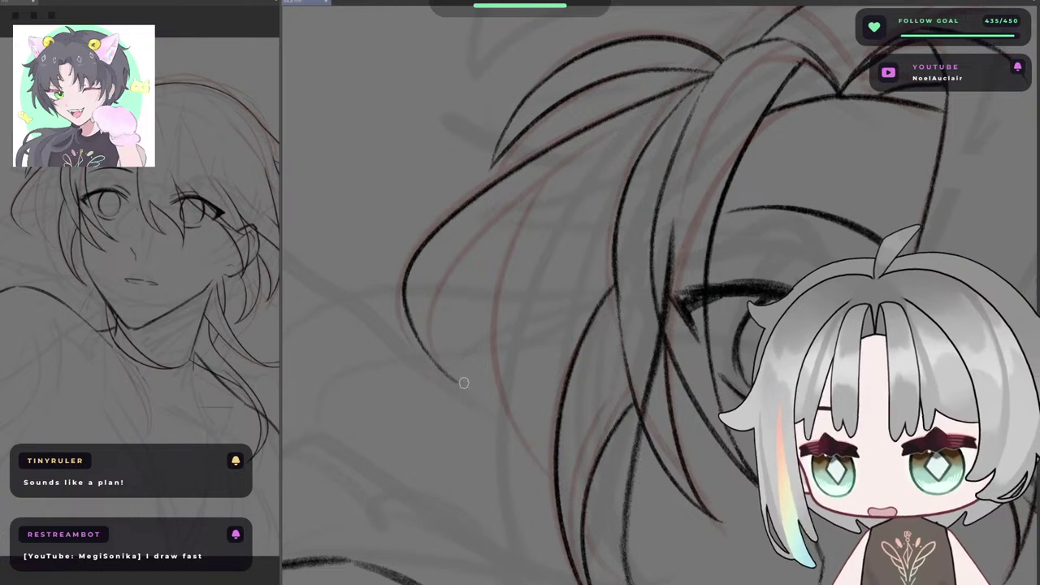
- Try to ink the second loose strand's inner edge from the extended tip upward
{"action": "left_click_drag", "start_coordinate": [461, 384], "coordinate": [473, 229]}
{"action": "key", "text": "ctrl+z"}
{"action": "mouse_move", "coordinate": [457, 382]}
{"action": "left_mouse_down"}
{"action": "mouse_move", "coordinate": [478, 231]}
{"action": "mouse_move", "coordinate": [436, 259]}
{"action": "mouse_move", "coordinate": [483, 207]}
{"action": "left_mouse_up"}
{"action": "key", "text": "ctrl+z"}
{"action": "key", "text": "ctrl+z"}
{"action": "key", "text": "ctrl+z"}
{"action": "left_click_drag", "start_coordinate": [448, 378], "coordinate": [513, 213]}
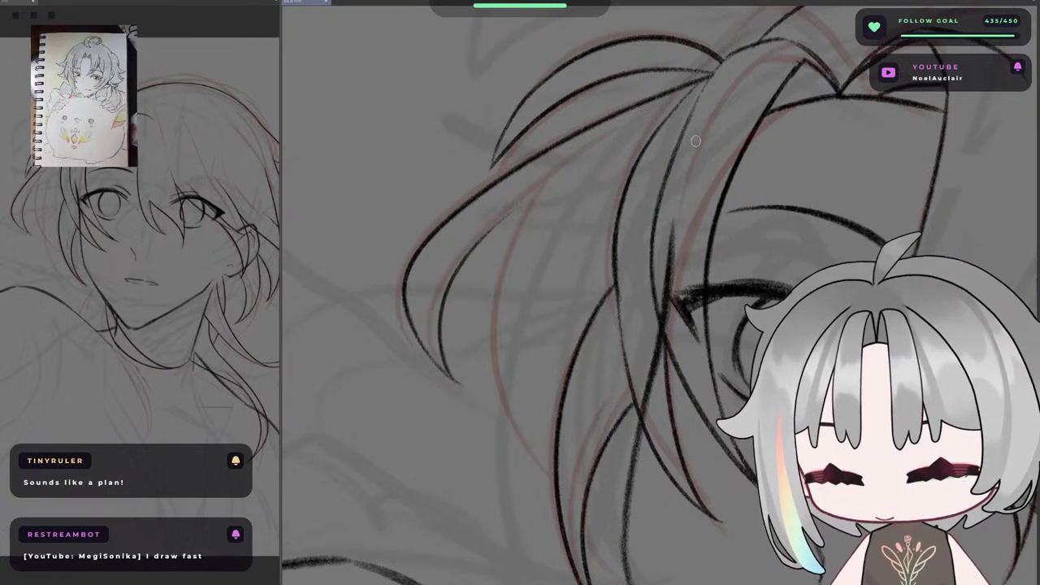
{"action": "key", "text": "ctrl+z"}
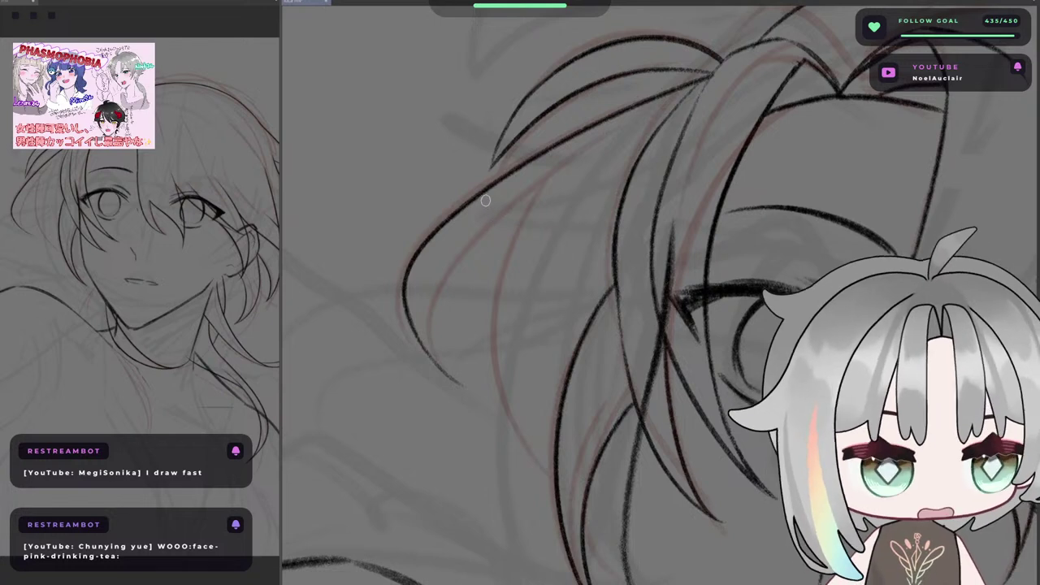
- With the canvas rotated clockwise, ink the lower curve of the second loose strand's inner edge from its tip, retrying until it follows the sketch
{"action": "key", "text": "asciicircum"}
{"action": "key", "text": "asciicircum"}
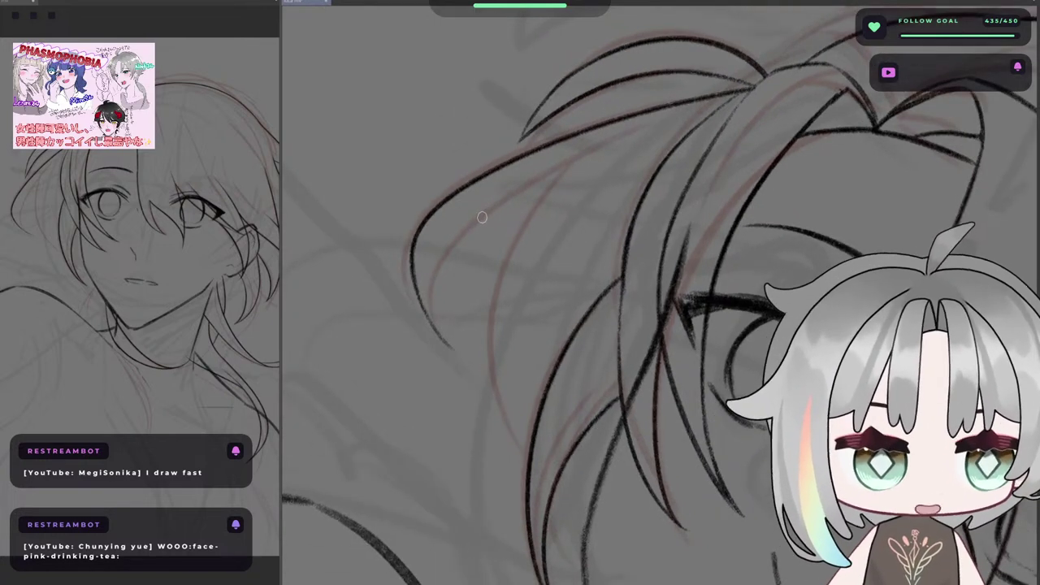
{"action": "key", "text": "asciicircum"}
{"action": "key", "text": "asciicircum"}
{"action": "key", "text": "asciicircum"}
{"action": "scroll", "coordinate": [506, 166], "scroll_direction": "up", "scroll_amount": 1}
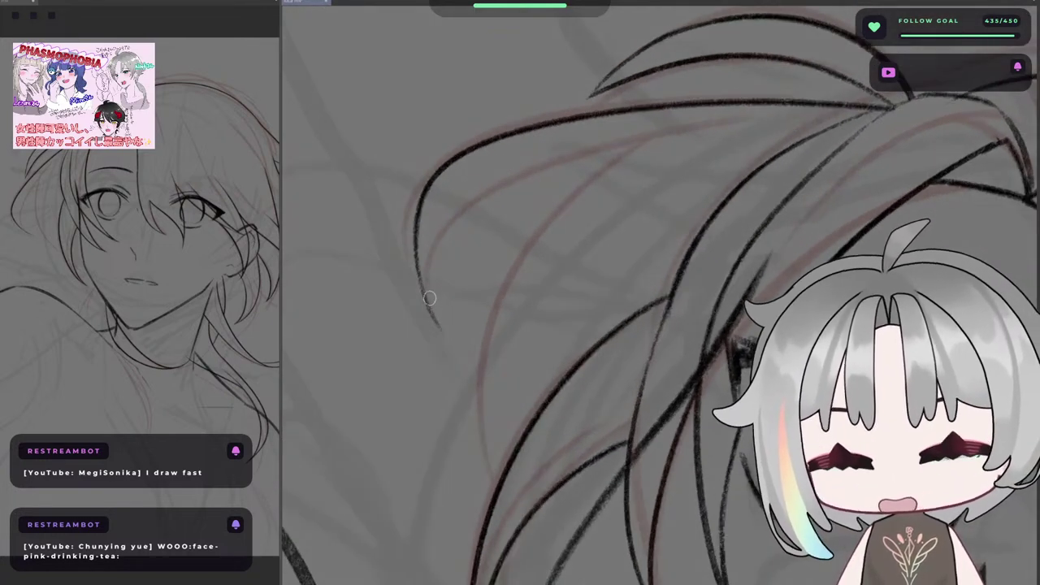
{"action": "left_click_drag", "start_coordinate": [431, 312], "coordinate": [513, 163]}
{"action": "key", "text": "ctrl+z"}
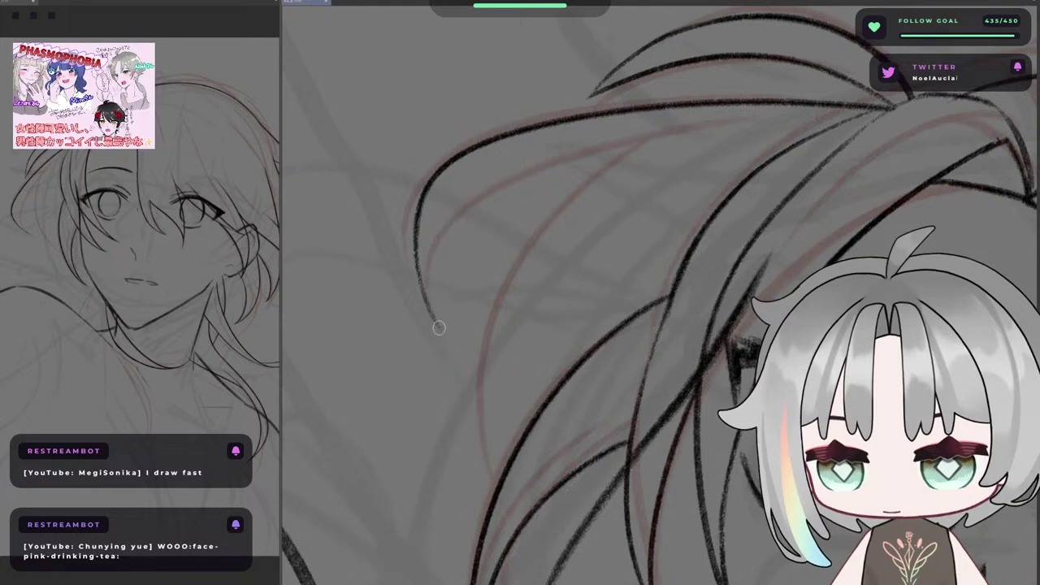
{"action": "key", "text": "ctrl+z"}
{"action": "mouse_move", "coordinate": [435, 326]}
{"action": "left_mouse_down"}
{"action": "mouse_move", "coordinate": [552, 164]}
{"action": "mouse_move", "coordinate": [482, 183]}
{"action": "mouse_move", "coordinate": [561, 152]}
{"action": "left_mouse_up"}
{"action": "key", "text": "ctrl+z"}
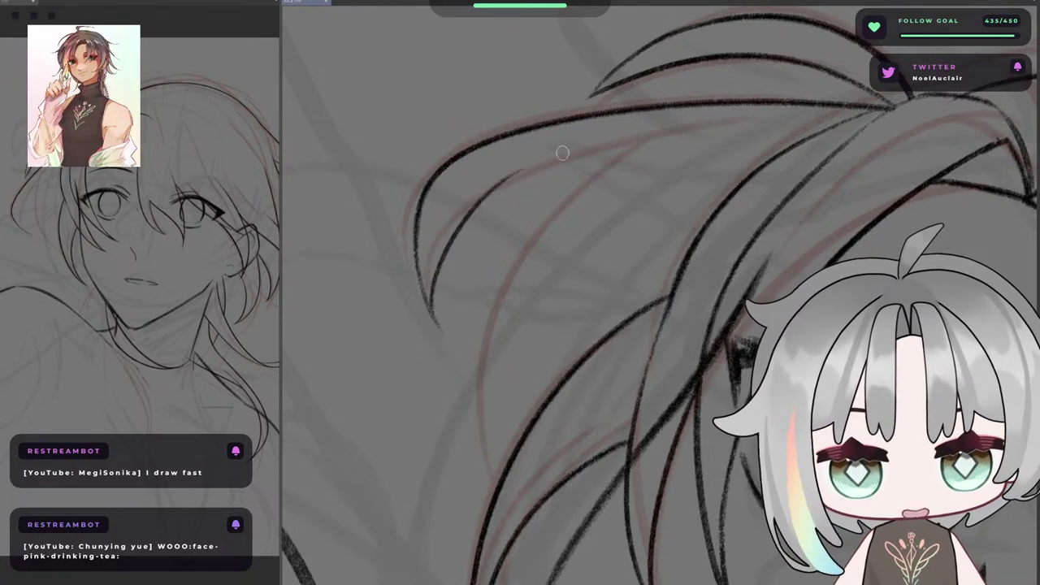
{"action": "key", "text": "ctrl+z"}
{"action": "left_click_drag", "start_coordinate": [437, 325], "coordinate": [557, 163]}
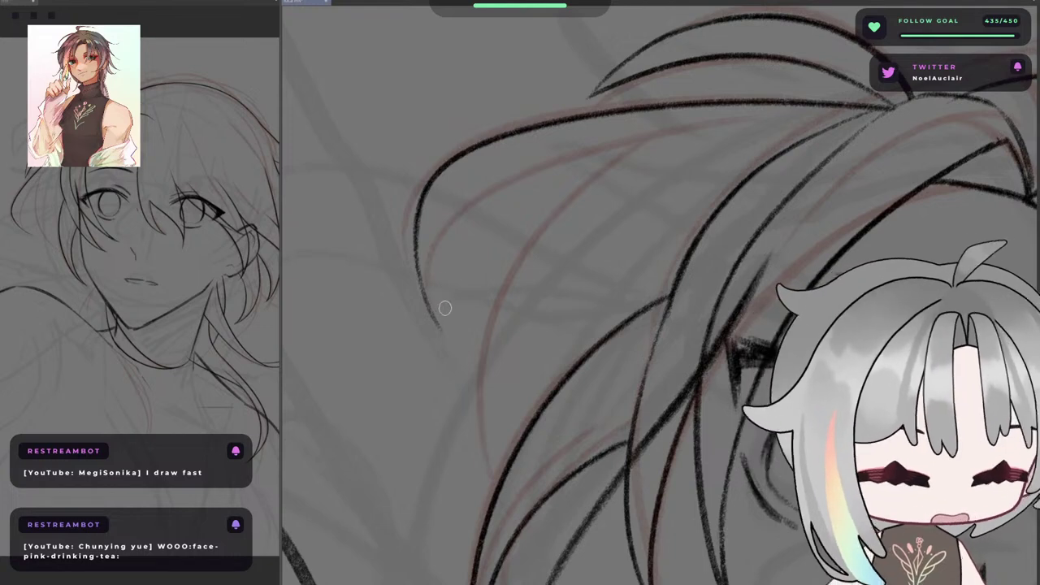
{"action": "mouse_move", "coordinate": [431, 316]}
{"action": "left_mouse_down"}
{"action": "mouse_move", "coordinate": [471, 197]}
{"action": "mouse_move", "coordinate": [442, 220]}
{"action": "mouse_move", "coordinate": [491, 179]}
{"action": "mouse_move", "coordinate": [480, 197]}
{"action": "mouse_move", "coordinate": [711, 121]}
{"action": "left_mouse_up"}
{"action": "key", "text": "ctrl+z"}
{"action": "key", "text": "ctrl+z"}
{"action": "key", "text": "ctrl+z"}
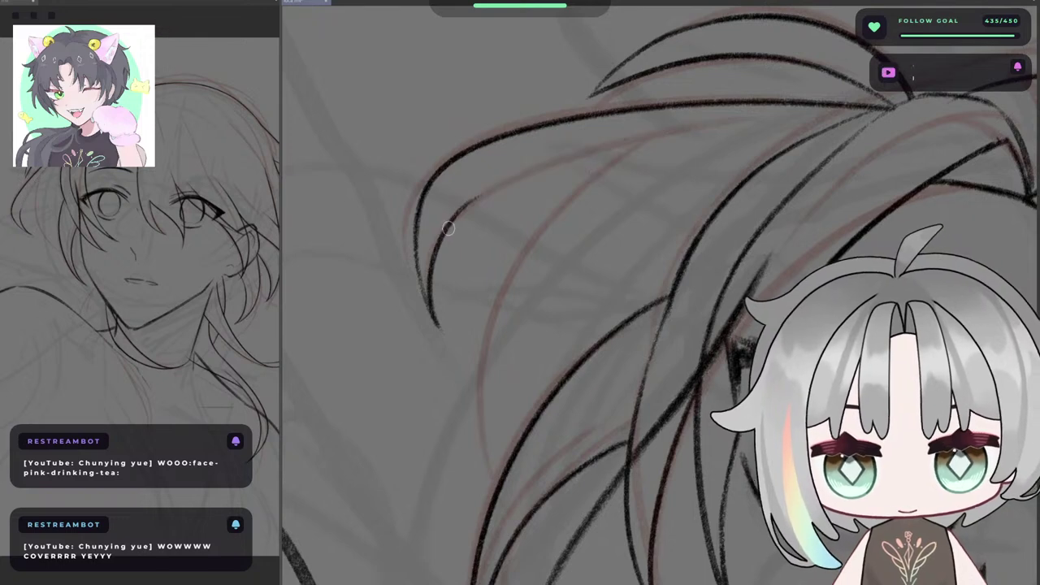
- Continue the second loose strand's inner edge in a long tapering stroke toward the front lock, redoing it until the curve is smooth
{"action": "left_click_drag", "start_coordinate": [452, 225], "coordinate": [787, 132]}
{"action": "key", "text": "ctrl+z"}
{"action": "key", "text": "ctrl+z"}
{"action": "mouse_move", "coordinate": [453, 229]}
{"action": "left_mouse_down"}
{"action": "mouse_move", "coordinate": [759, 119]}
{"action": "mouse_move", "coordinate": [615, 135]}
{"action": "mouse_move", "coordinate": [733, 125]}
{"action": "left_mouse_up"}
{"action": "key", "text": "ctrl+z"}
{"action": "key", "text": "ctrl+z"}
{"action": "left_click_drag", "start_coordinate": [465, 220], "coordinate": [768, 122]}
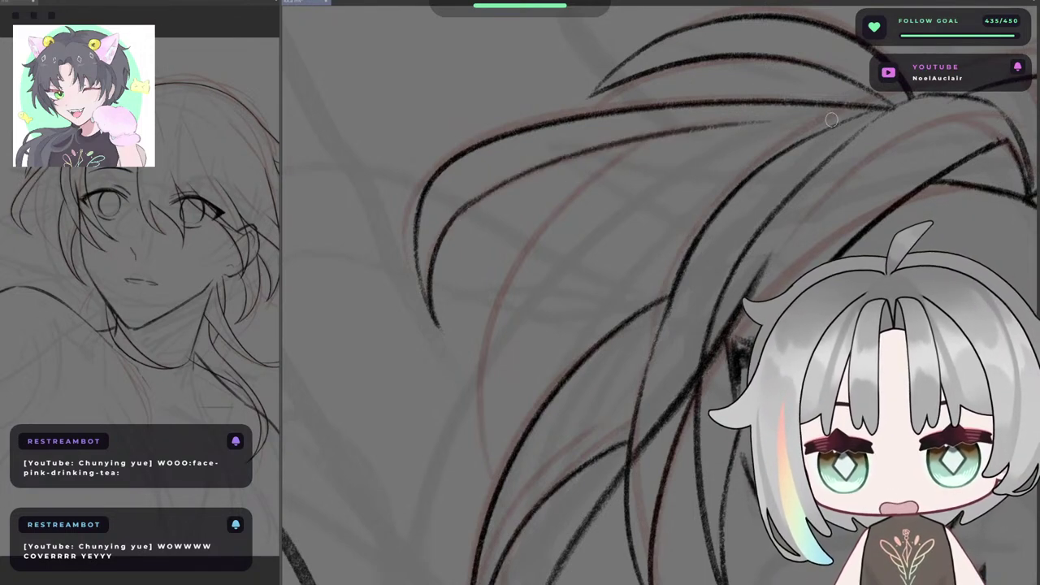
{"action": "key", "text": "ctrl+z"}
{"action": "left_click_drag", "start_coordinate": [452, 225], "coordinate": [767, 118]}
{"action": "key", "text": "ctrl+z"}
{"action": "left_click_drag", "start_coordinate": [462, 216], "coordinate": [735, 122]}
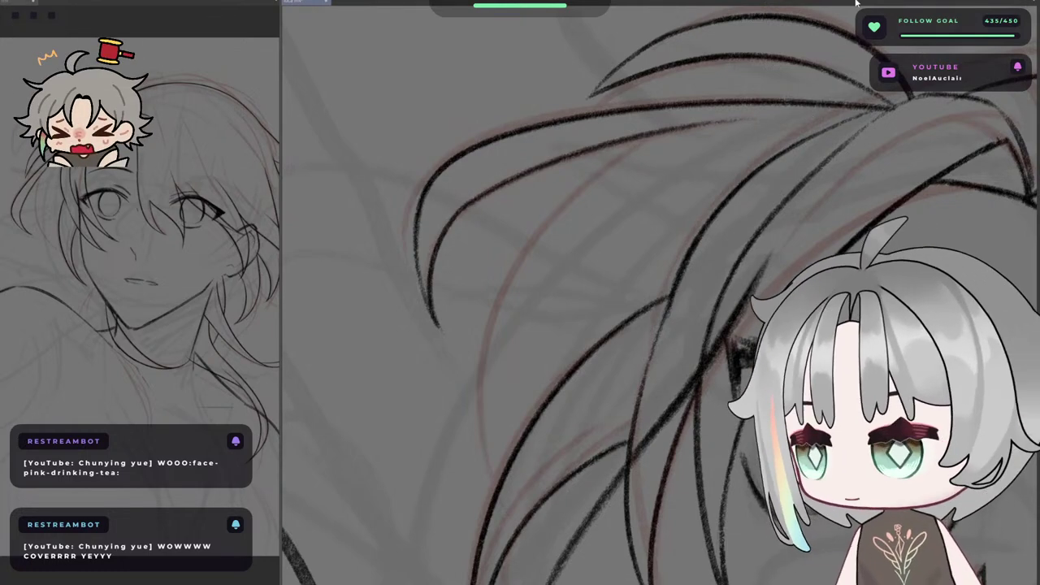
- Ink the third loose strand's outer edge, branching from the second strand's inner edge and curving down along the sketch, redoing it as needed
{"action": "mouse_move", "coordinate": [666, 207]}
{"action": "left_mouse_down"}
{"action": "mouse_move", "coordinate": [659, 181]}
{"action": "mouse_move", "coordinate": [599, 209]}
{"action": "left_mouse_up"}
{"action": "key", "text": "asciicircum"}
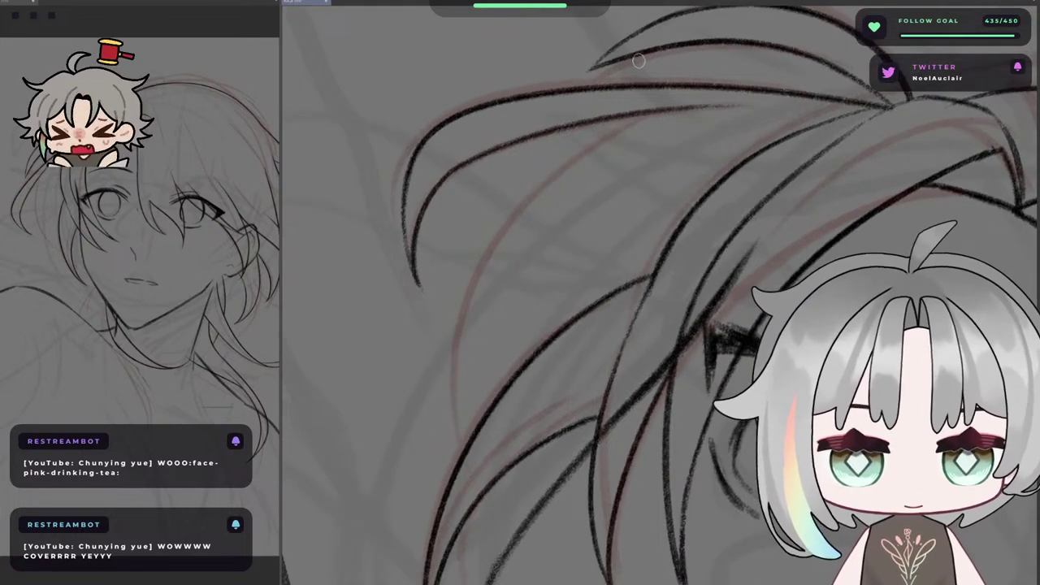
{"action": "left_click_drag", "start_coordinate": [649, 75], "coordinate": [610, 98]}
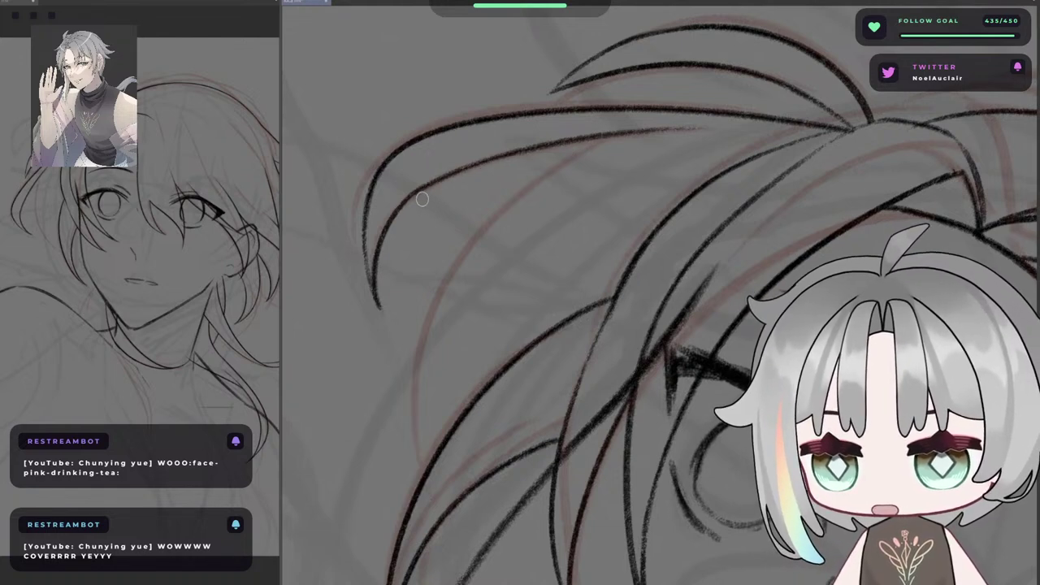
{"action": "left_click_drag", "start_coordinate": [639, 132], "coordinate": [435, 265]}
{"action": "key", "text": "ctrl+z"}
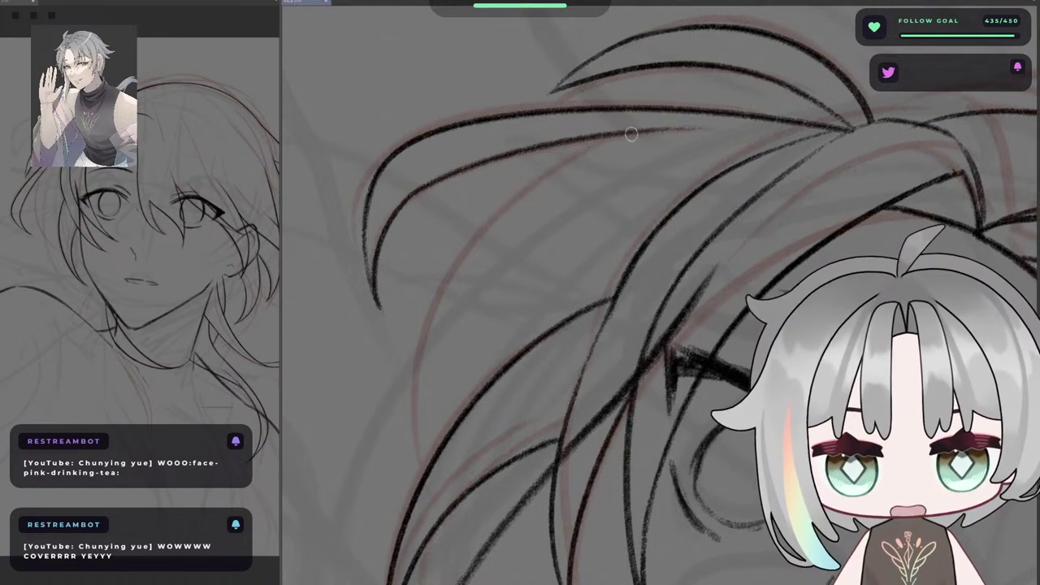
{"action": "key", "text": "ctrl+z"}
{"action": "mouse_move", "coordinate": [629, 133]}
{"action": "left_mouse_down"}
{"action": "mouse_move", "coordinate": [363, 370]}
{"action": "mouse_move", "coordinate": [551, 165]}
{"action": "mouse_move", "coordinate": [382, 375]}
{"action": "mouse_move", "coordinate": [416, 331]}
{"action": "left_mouse_up"}
{"action": "key", "text": "ctrl+z"}
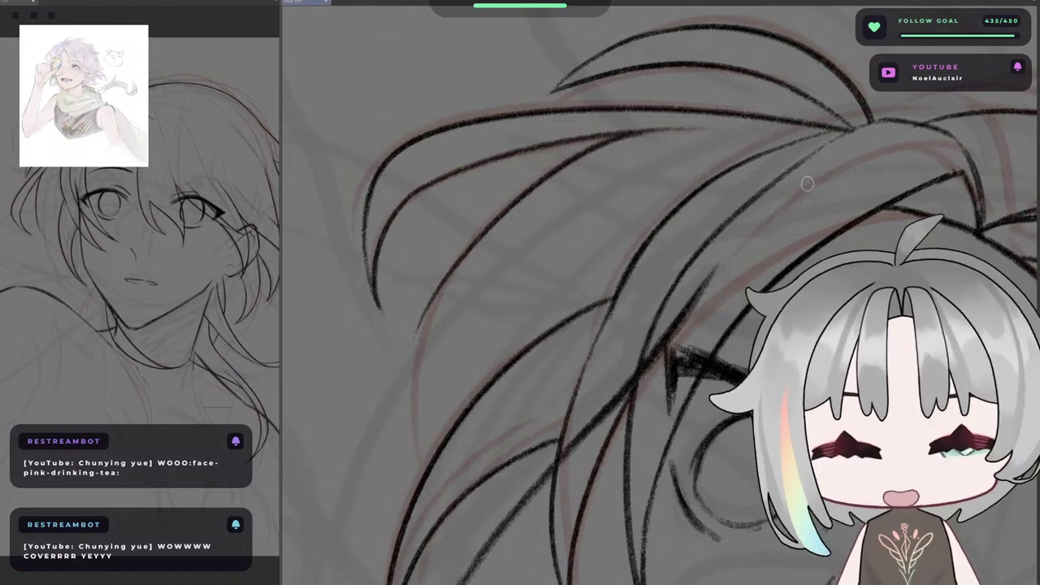
{"action": "key", "text": "ctrl+z"}
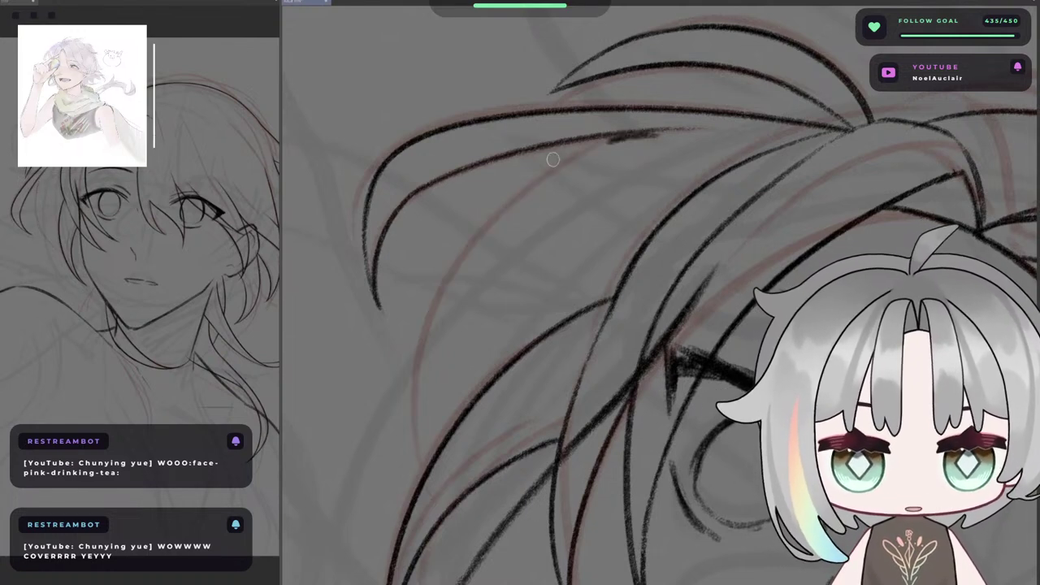
{"action": "left_click_drag", "start_coordinate": [649, 130], "coordinate": [365, 378]}
{"action": "key", "text": "ctrl+z"}
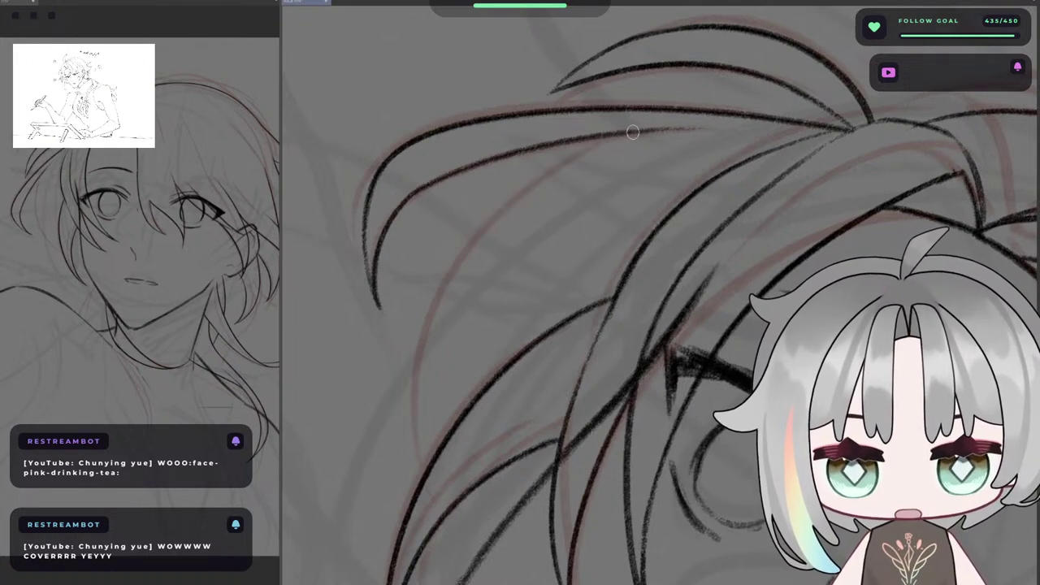
{"action": "mouse_move", "coordinate": [637, 130]}
{"action": "left_mouse_down"}
{"action": "mouse_move", "coordinate": [393, 388]}
{"action": "mouse_move", "coordinate": [578, 151]}
{"action": "mouse_move", "coordinate": [391, 409]}
{"action": "mouse_move", "coordinate": [418, 365]}
{"action": "mouse_move", "coordinate": [416, 412]}
{"action": "mouse_move", "coordinate": [471, 296]}
{"action": "left_mouse_up"}
{"action": "key", "text": "ctrl+z"}
{"action": "key", "text": "ctrl+z"}
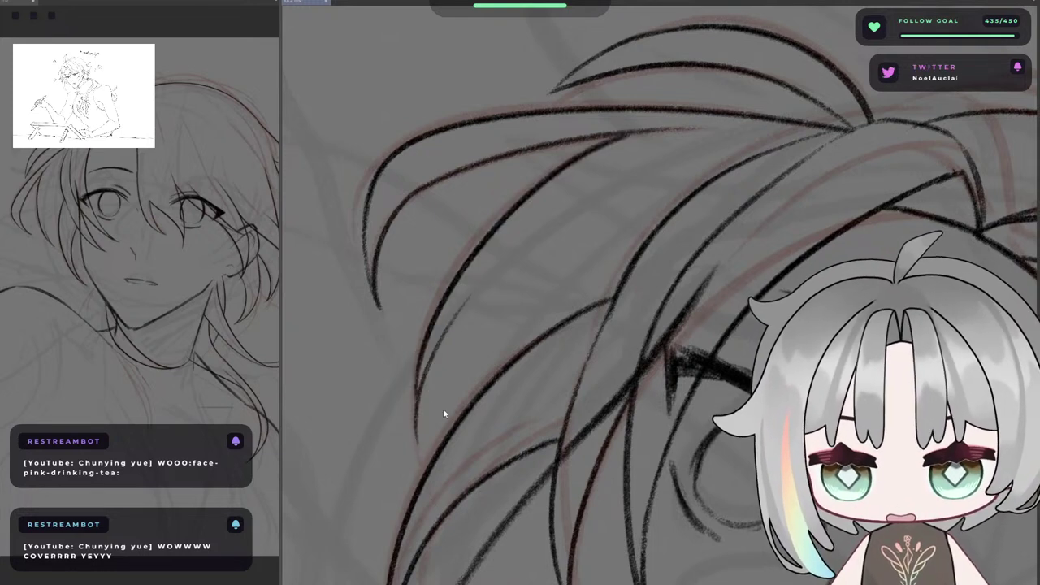
- Try to ink the third loose strand's inner edge from its tip upward with the canvas rotated
{"action": "key", "text": "ctrl+z"}
{"action": "left_click_drag", "start_coordinate": [419, 390], "coordinate": [524, 256]}
{"action": "key", "text": "ctrl+z"}
{"action": "left_click_drag", "start_coordinate": [419, 377], "coordinate": [505, 242]}
{"action": "key", "text": "ctrl+z"}
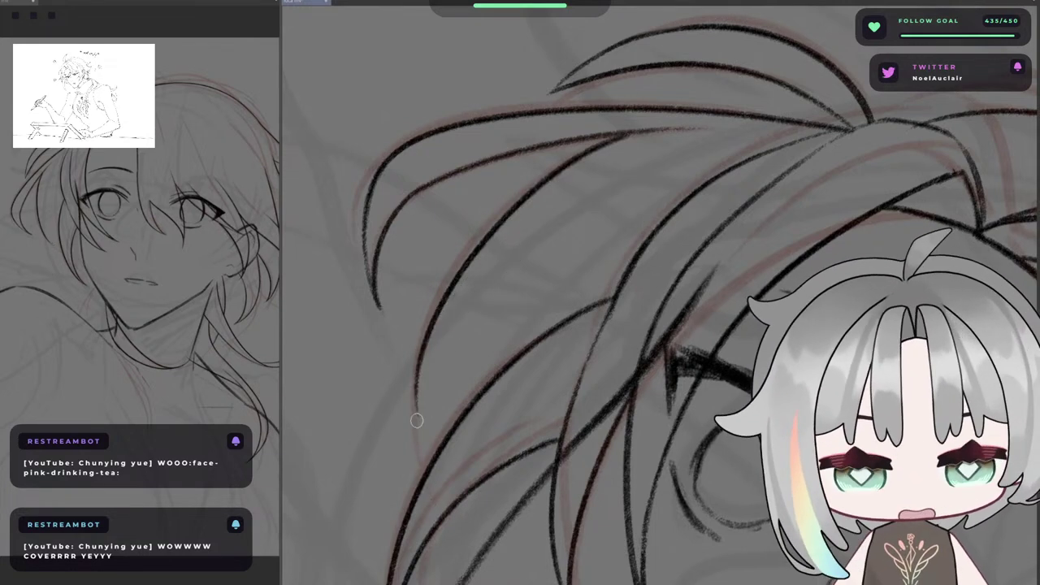
{"action": "key", "text": "ctrl+z"}
{"action": "mouse_move", "coordinate": [419, 393]}
{"action": "left_mouse_down"}
{"action": "mouse_move", "coordinate": [554, 220]}
{"action": "mouse_move", "coordinate": [504, 270]}
{"action": "mouse_move", "coordinate": [569, 217]}
{"action": "left_mouse_up"}
{"action": "key", "text": "ctrl+z"}
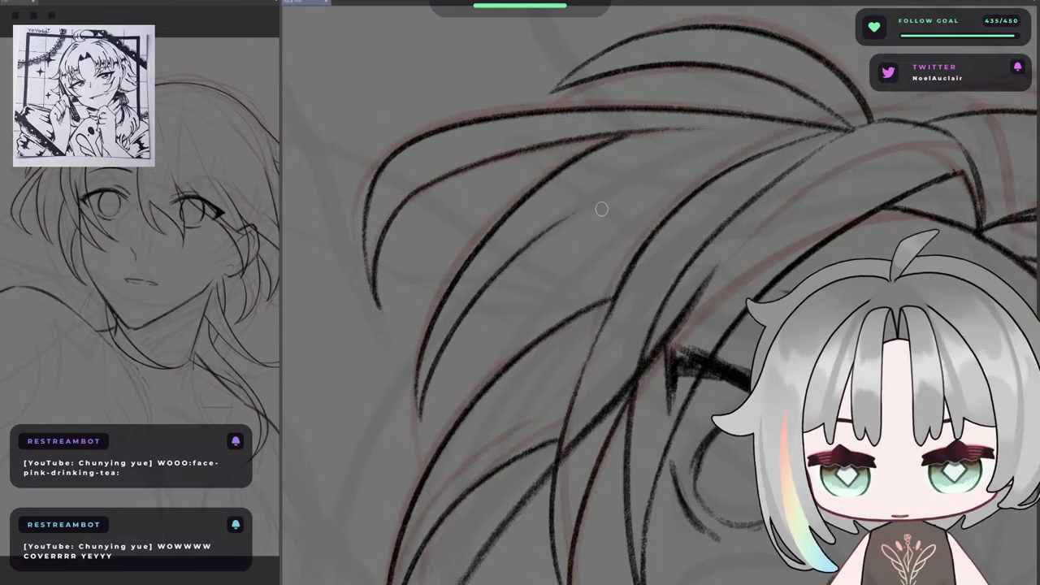
- Reset the canvas rotation and redraw the third loose strand's inner edge with a fuller curve, comparing the hair with and without the stroke
{"action": "key", "text": "r"}
{"action": "scroll", "coordinate": [588, 287], "scroll_direction": "down", "scroll_amount": 4}
{"action": "key", "text": "h"}
{"action": "scroll", "coordinate": [637, 297], "scroll_direction": "up", "scroll_amount": 6}
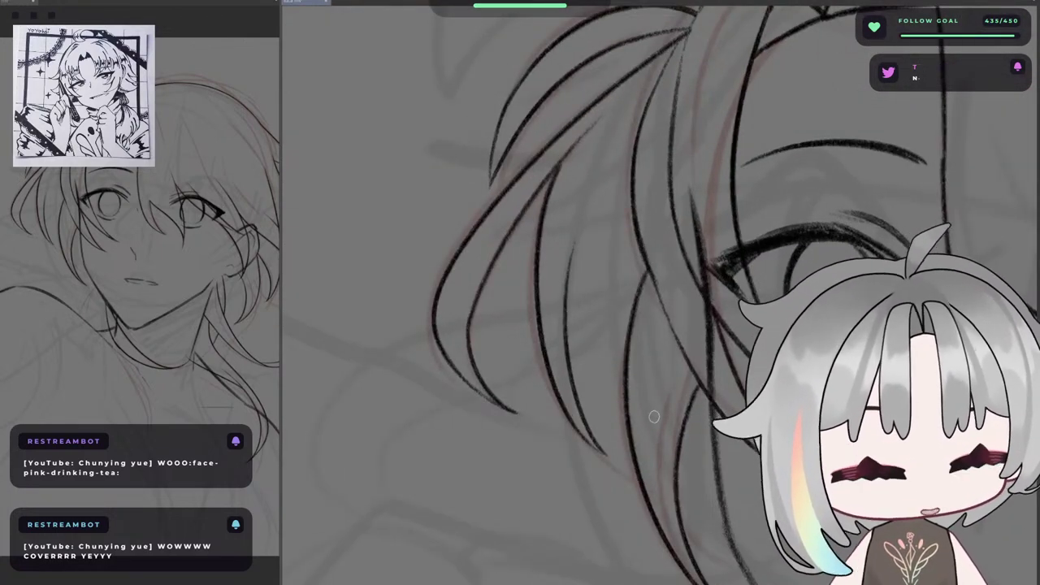
{"action": "key", "text": "ctrl+z"}
{"action": "left_click_drag", "start_coordinate": [612, 465], "coordinate": [574, 320]}
{"action": "key", "text": "ctrl+z"}
{"action": "key", "text": "ctrl+y"}
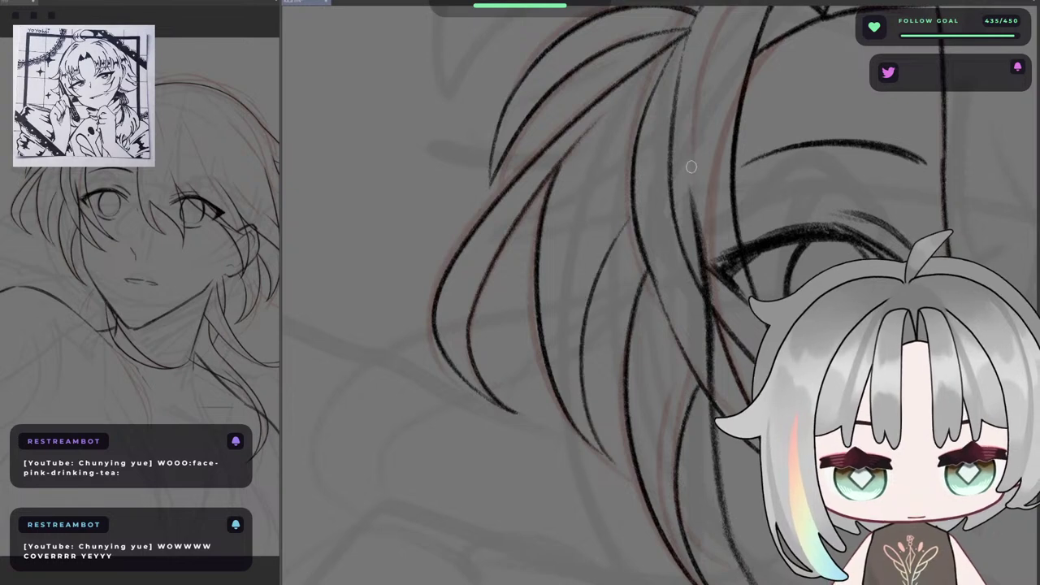
{"action": "key", "text": "ctrl+z"}
{"action": "key", "text": "ctrl+y"}
{"action": "key", "text": "ctrl+z"}
{"action": "key", "text": "ctrl+y"}
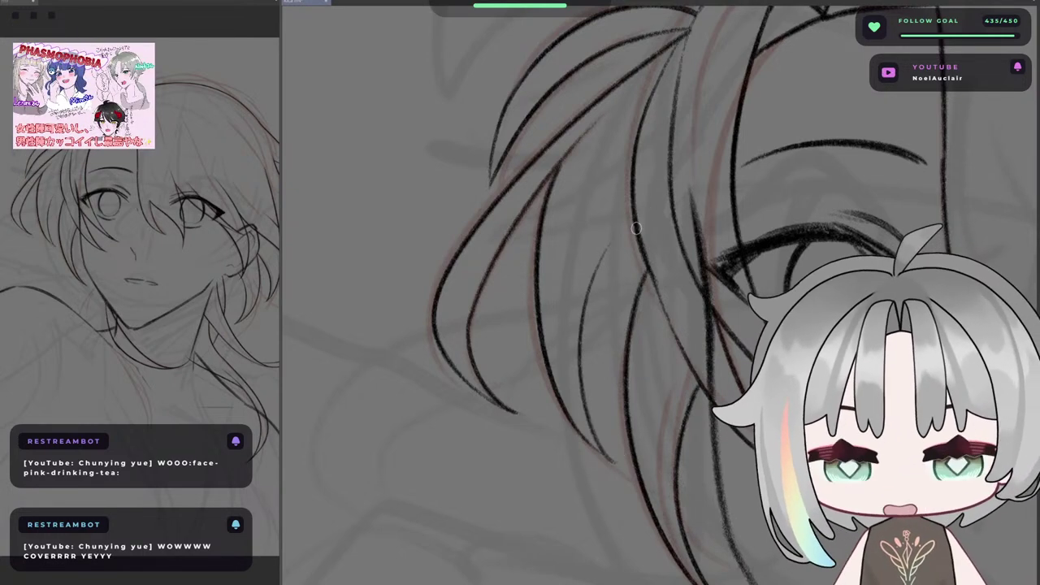
- Add a short curved stroke linking the third loose strand's inner edge to the neighbouring side lock, and check the whole head mirrored
{"action": "left_click_drag", "start_coordinate": [687, 332], "coordinate": [692, 239]}
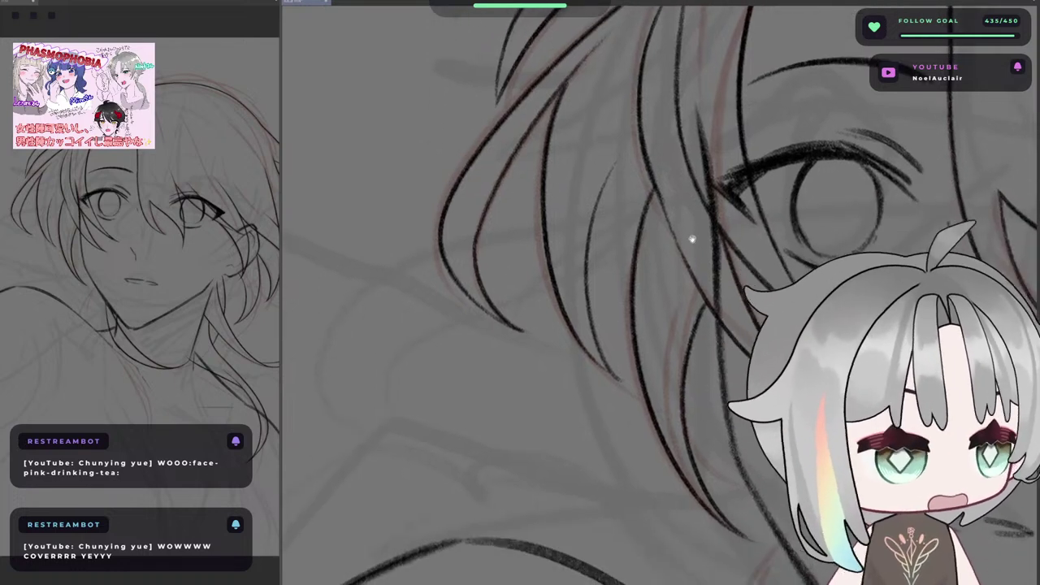
{"action": "key", "text": "h"}
{"action": "key", "text": "h"}
{"action": "left_click_drag", "start_coordinate": [633, 254], "coordinate": [602, 267]}
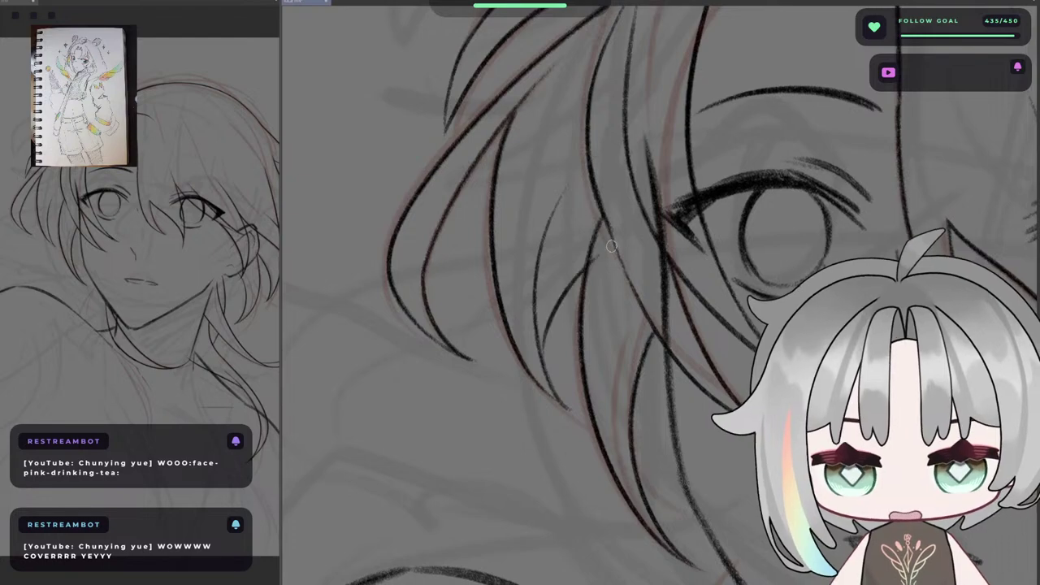
{"action": "scroll", "coordinate": [584, 288], "scroll_direction": "down", "scroll_amount": 3}
{"action": "key", "text": "h"}
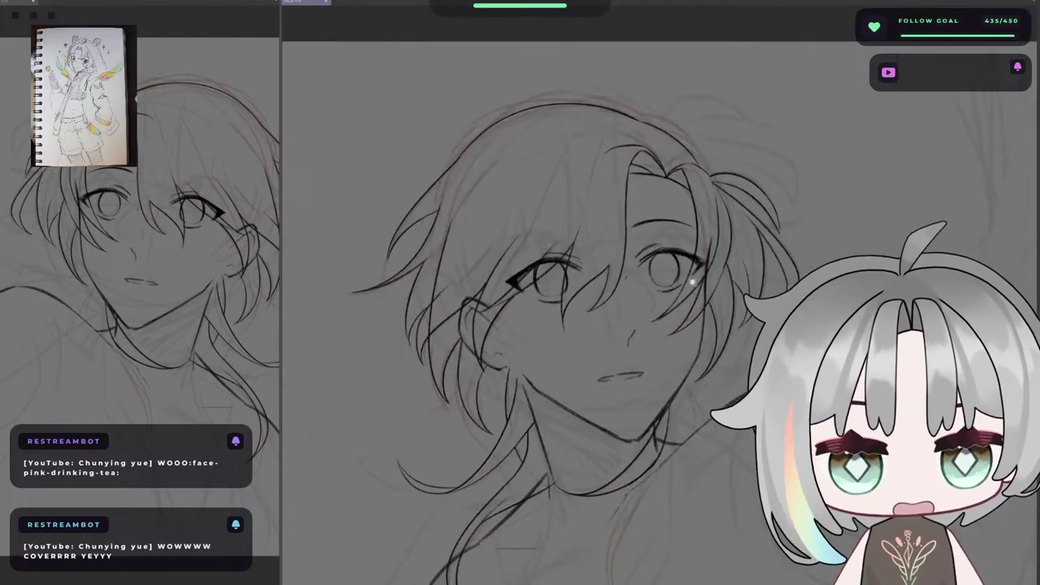
- Erase the upper end of the third loose strand's outer edge where it meets the hair root
{"action": "key", "text": "h"}
{"action": "scroll", "coordinate": [645, 174], "scroll_direction": "up", "scroll_amount": 2}
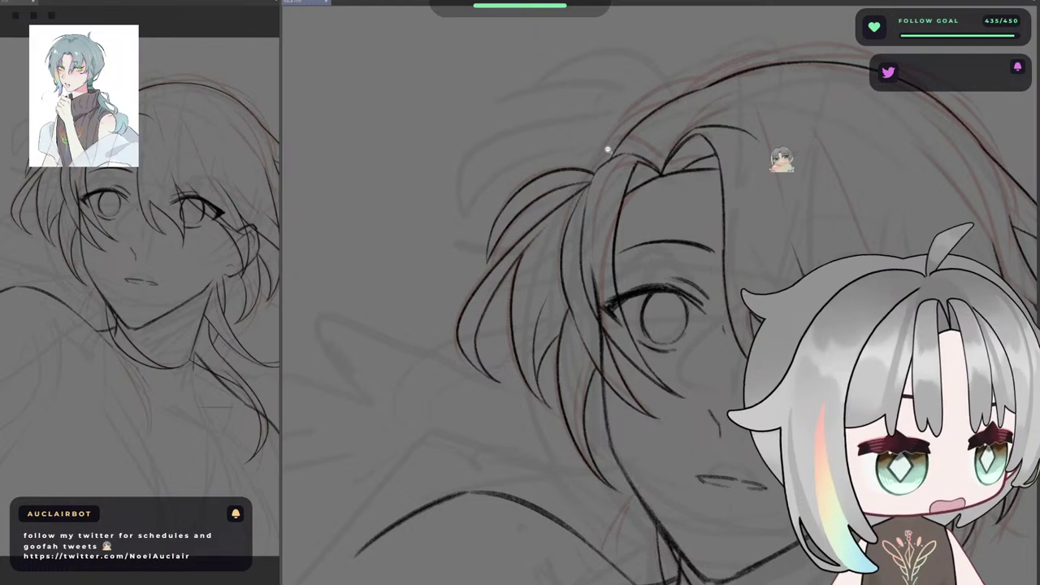
{"action": "mouse_move", "coordinate": [571, 216]}
{"action": "left_mouse_down"}
{"action": "mouse_move", "coordinate": [602, 210]}
{"action": "mouse_move", "coordinate": [655, 144]}
{"action": "left_mouse_up"}
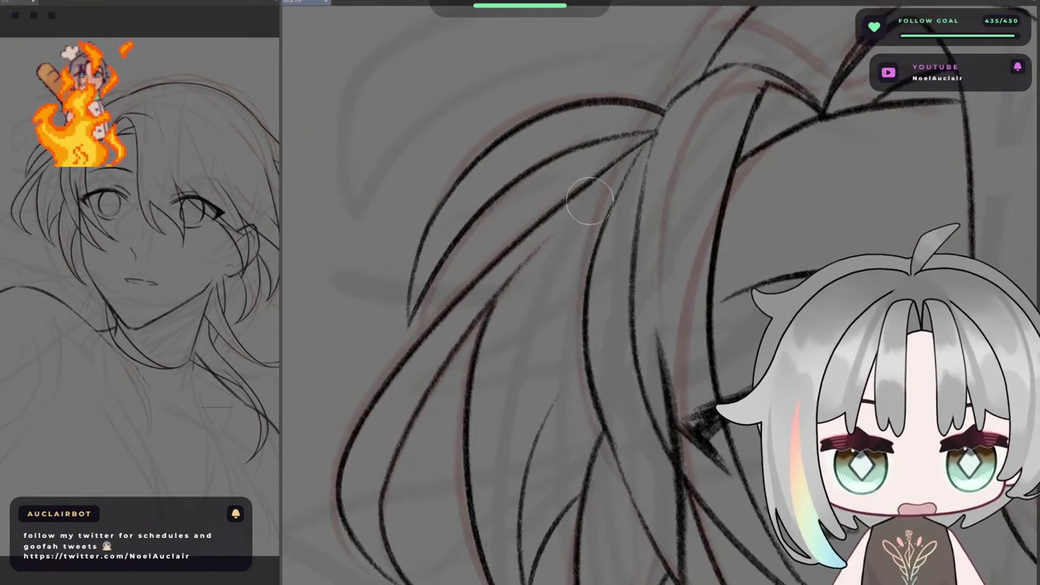
{"action": "left_click_drag", "start_coordinate": [687, 134], "coordinate": [554, 235]}
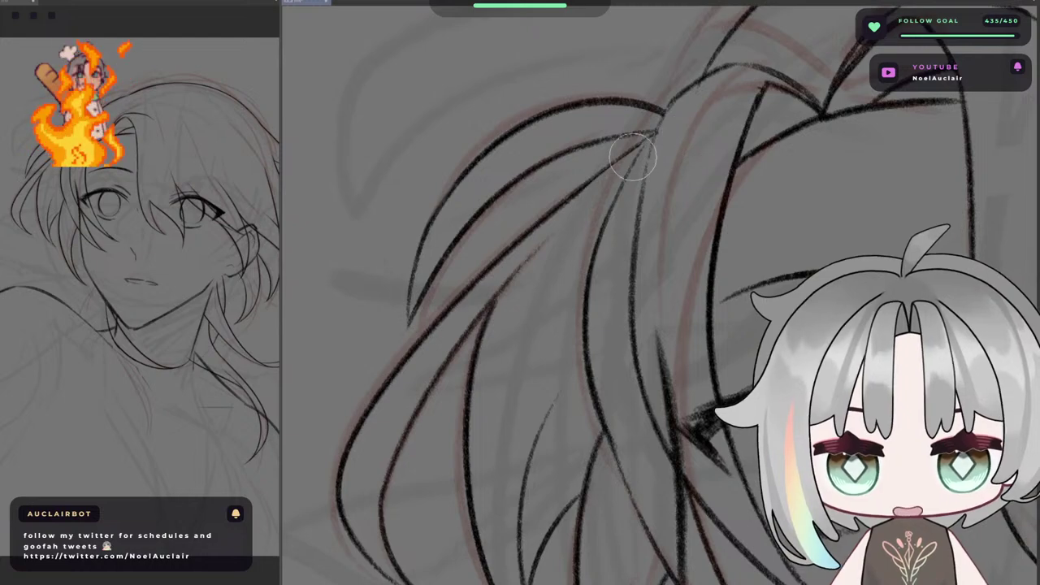
{"action": "left_click_drag", "start_coordinate": [633, 158], "coordinate": [586, 191]}
{"action": "mouse_move", "coordinate": [675, 132]}
{"action": "left_mouse_down"}
{"action": "mouse_move", "coordinate": [569, 220]}
{"action": "mouse_move", "coordinate": [631, 163]}
{"action": "left_mouse_up"}
{"action": "key", "text": "p"}
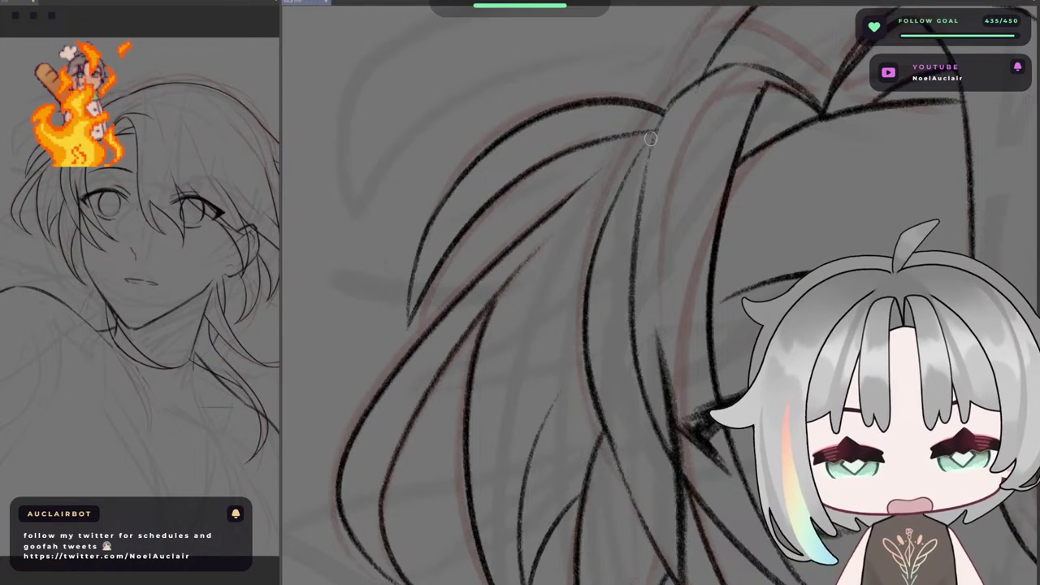
{"action": "key", "text": "bracketright"}
{"action": "key", "text": "bracketright"}
{"action": "key", "text": "bracketright"}
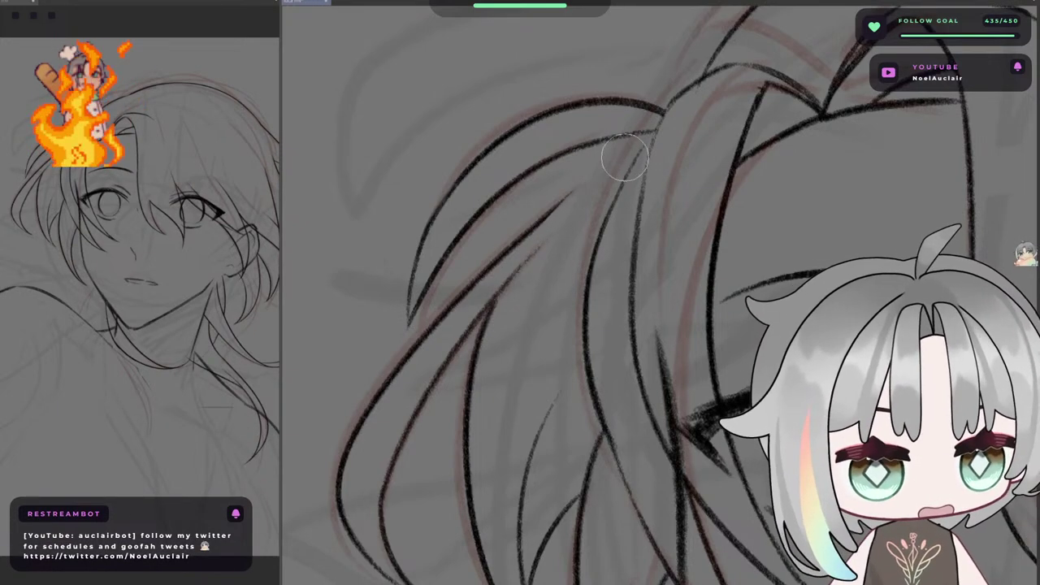
- Try to redraw the erased upper end as a curve into the hair root with a smaller brush, checking it mirrored
{"action": "key", "text": "bracketleft"}
{"action": "key", "text": "bracketleft"}
{"action": "key", "text": "bracketleft"}
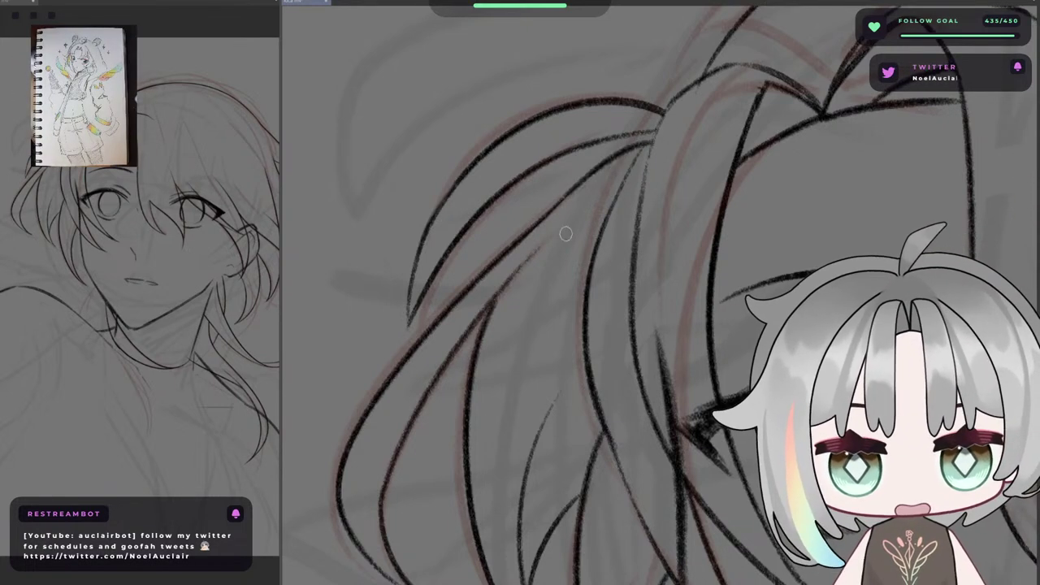
{"action": "left_click_drag", "start_coordinate": [651, 145], "coordinate": [683, 149]}
{"action": "key", "text": "h"}
{"action": "key", "text": "h"}
{"action": "scroll", "coordinate": [672, 151], "scroll_direction": "up", "scroll_amount": 1}
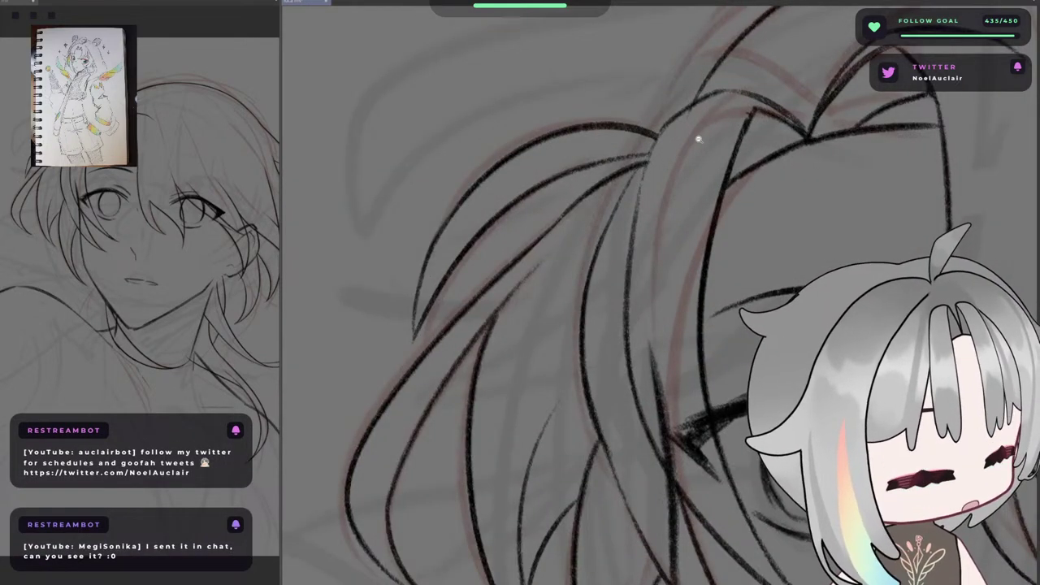
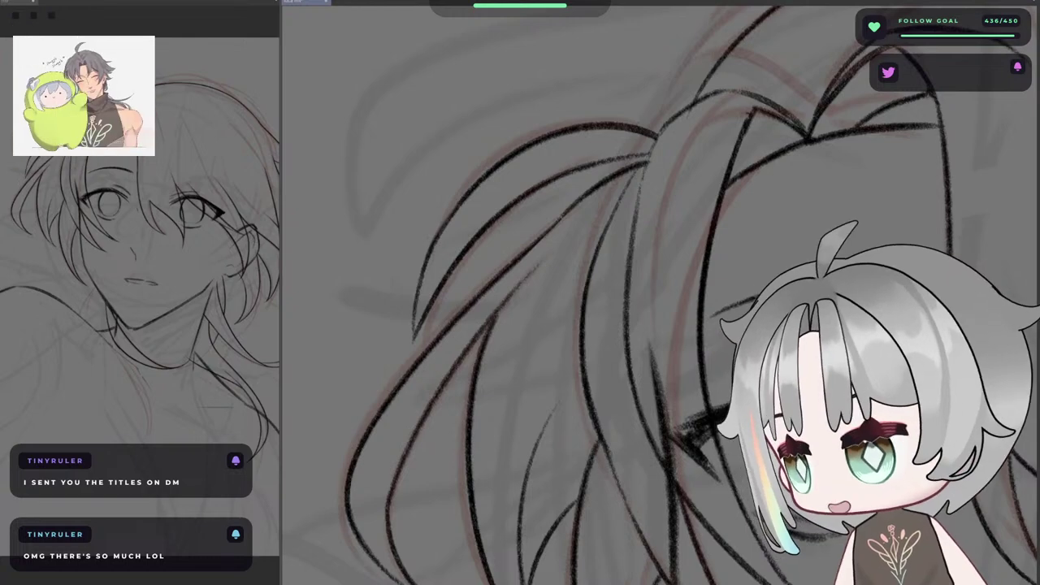
- Try a short straight stroke for the third strand's outer edge, branching from the middle of the second strand's inner edge
{"action": "mouse_move", "coordinate": [603, 325]}
{"action": "left_mouse_down"}
{"action": "mouse_move", "coordinate": [646, 248]}
{"action": "mouse_move", "coordinate": [624, 129]}
{"action": "mouse_move", "coordinate": [621, 186]}
{"action": "left_mouse_up"}
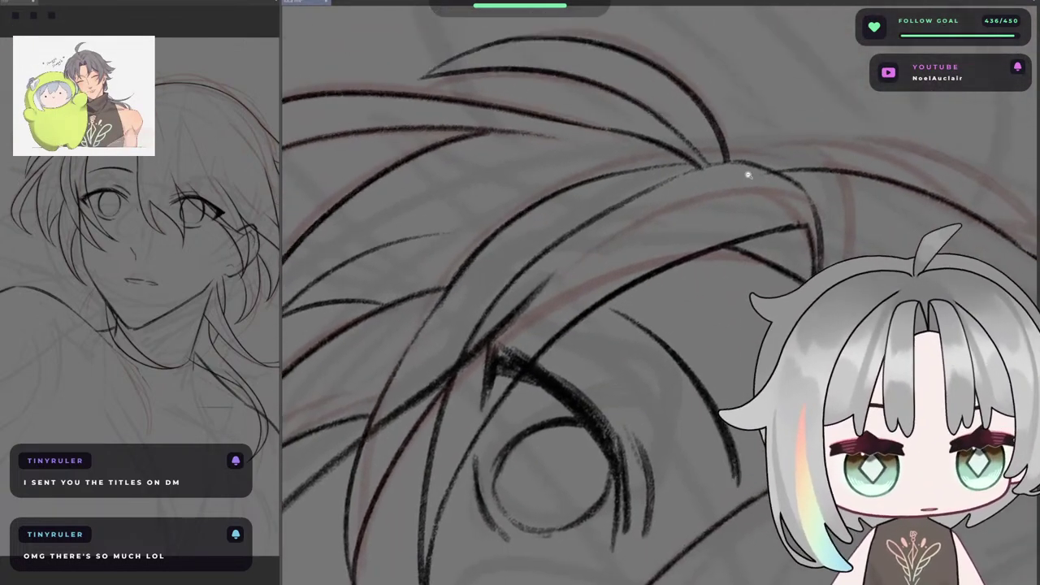
{"action": "left_click_drag", "start_coordinate": [829, 239], "coordinate": [729, 200]}
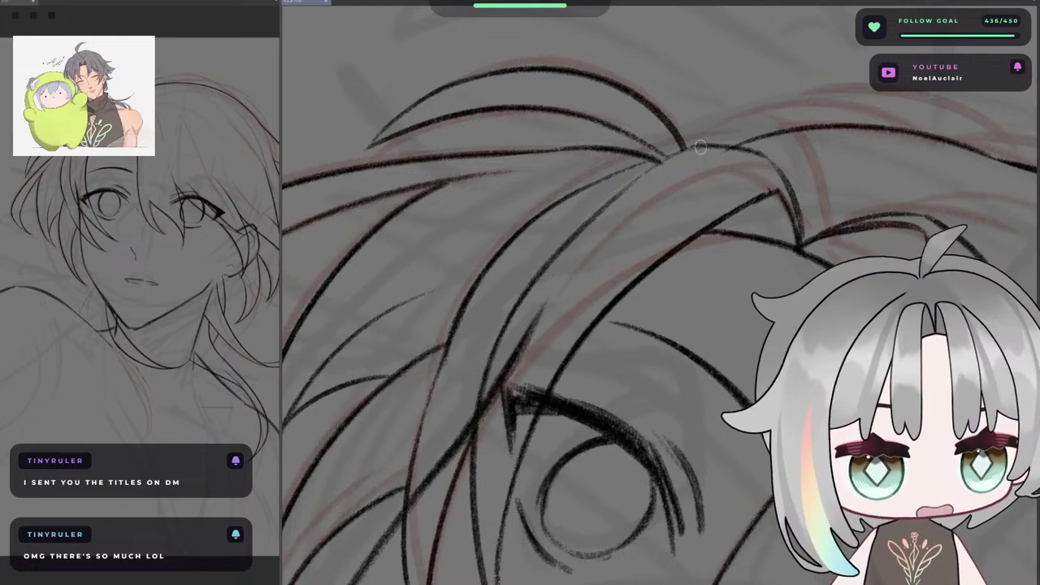
{"action": "left_click_drag", "start_coordinate": [817, 251], "coordinate": [778, 271]}
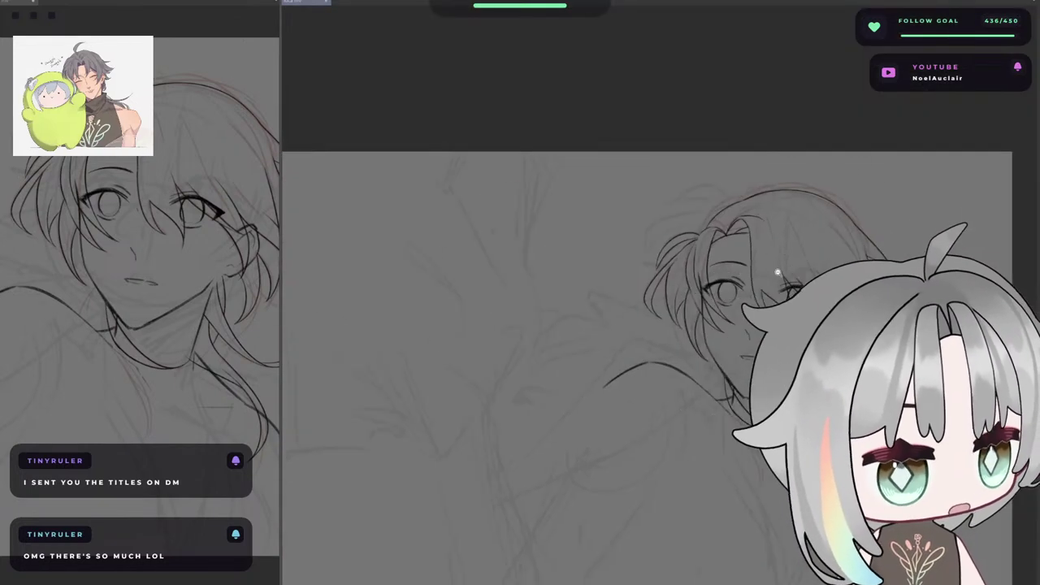
{"action": "left_click_drag", "start_coordinate": [672, 253], "coordinate": [700, 241]}
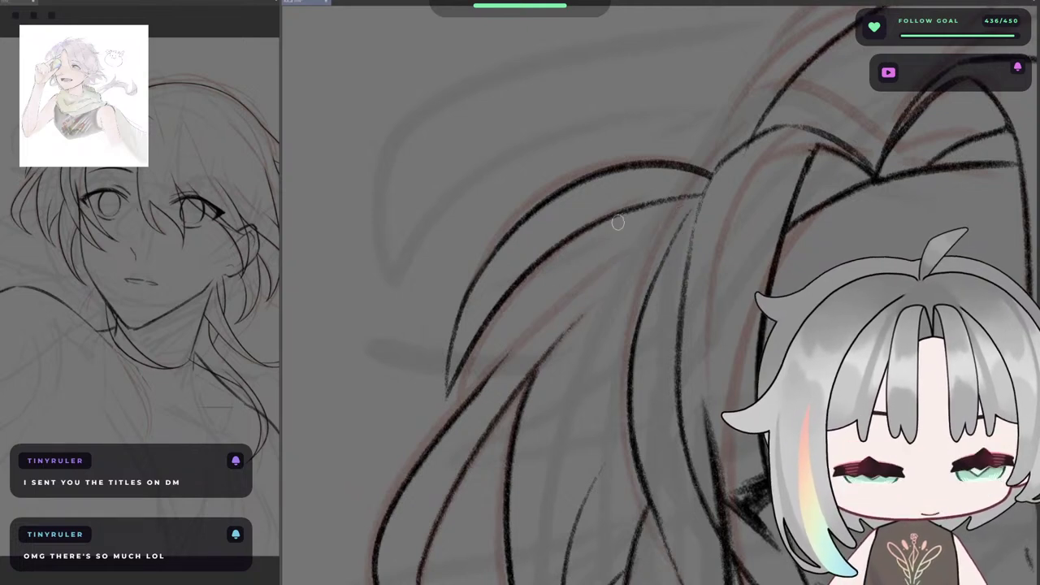
{"action": "left_click_drag", "start_coordinate": [618, 214], "coordinate": [517, 333]}
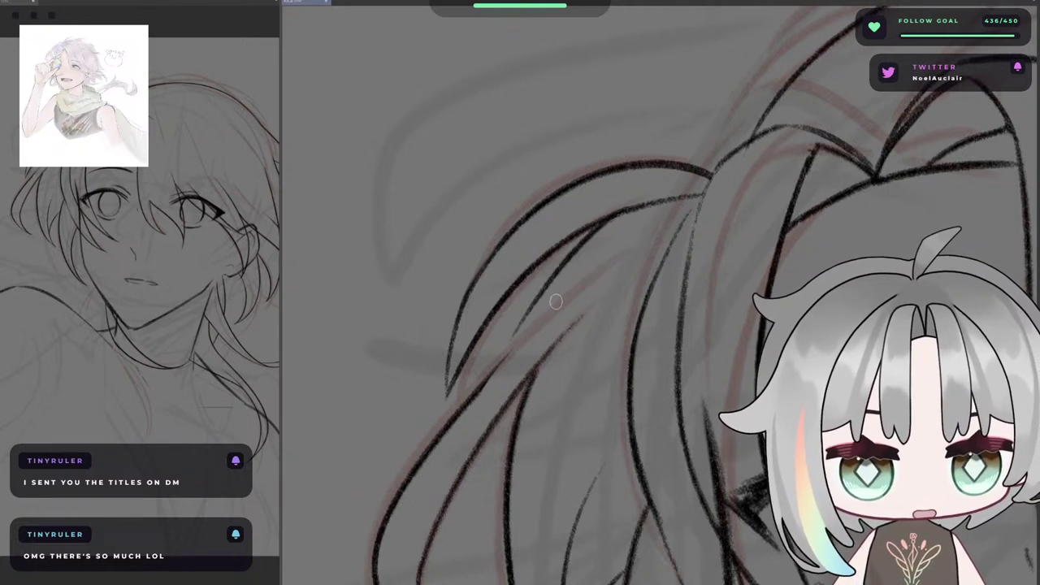
{"action": "key", "text": "h"}
{"action": "left_click_drag", "start_coordinate": [784, 257], "coordinate": [734, 169]}
{"action": "key", "text": "ctrl+z"}
{"action": "left_click_drag", "start_coordinate": [647, 126], "coordinate": [754, 248]}
{"action": "key", "text": "ctrl+z"}
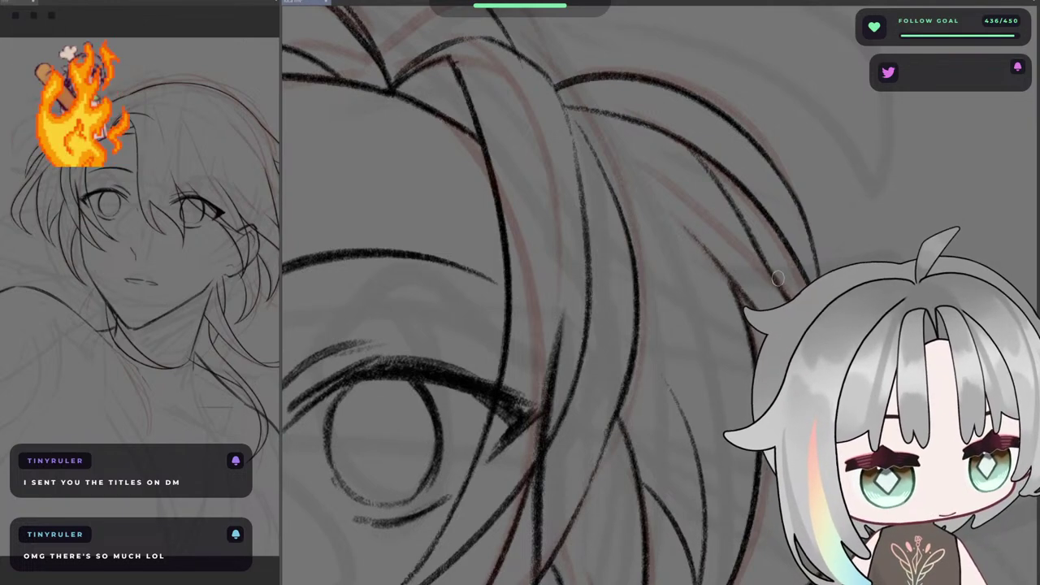
- Erase the remaining outer and inner edges of the third loose strand down to its tip and check the head mirrored
{"action": "key", "text": "h"}
{"action": "left_click_drag", "start_coordinate": [621, 261], "coordinate": [604, 148]}
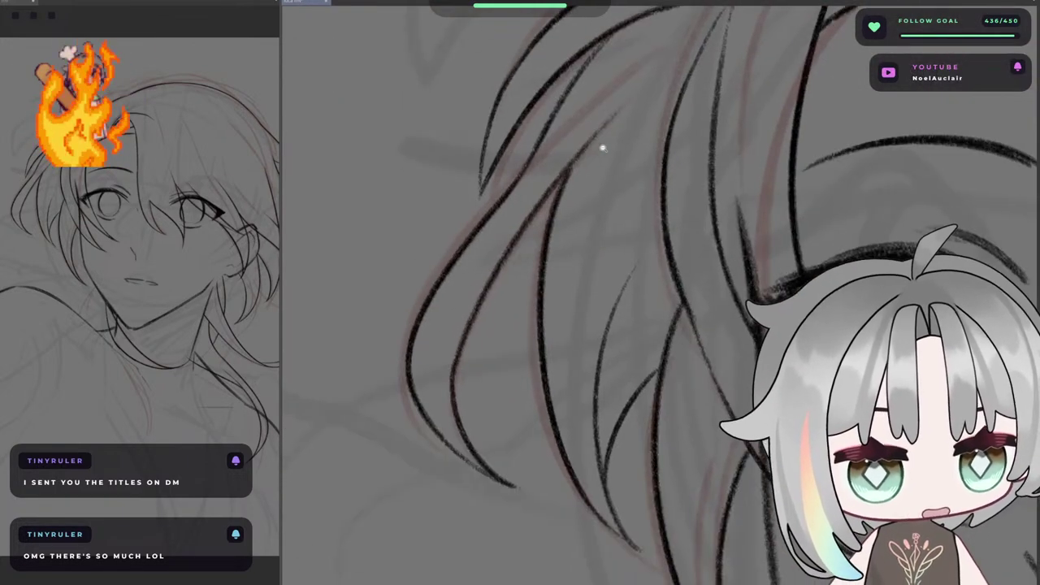
{"action": "key", "text": "e"}
{"action": "left_click_drag", "start_coordinate": [521, 180], "coordinate": [414, 432]}
{"action": "mouse_move", "coordinate": [475, 516]}
{"action": "left_mouse_down"}
{"action": "mouse_move", "coordinate": [458, 395]}
{"action": "mouse_move", "coordinate": [511, 200]}
{"action": "mouse_move", "coordinate": [585, 121]}
{"action": "mouse_move", "coordinate": [593, 149]}
{"action": "mouse_move", "coordinate": [520, 158]}
{"action": "left_mouse_up"}
{"action": "key", "text": "h"}
{"action": "key", "text": "h"}
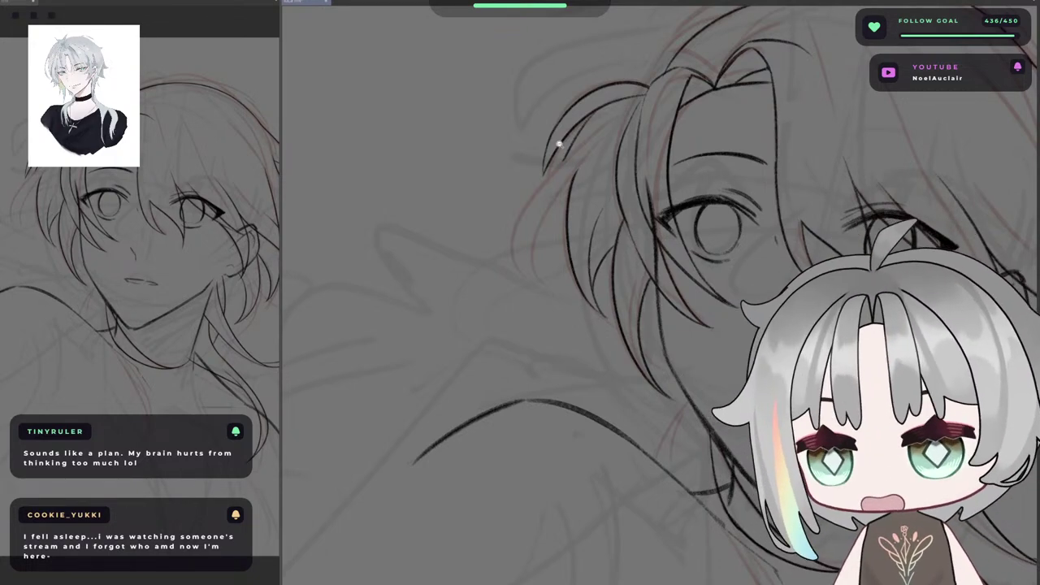
- Try to rework the branching stroke beneath the second strand at different canvas rotations and check the whole drawing mirrored
{"action": "scroll", "coordinate": [595, 140], "scroll_direction": "up", "scroll_amount": 2}
{"action": "scroll", "coordinate": [597, 167], "scroll_direction": "up", "scroll_amount": 3}
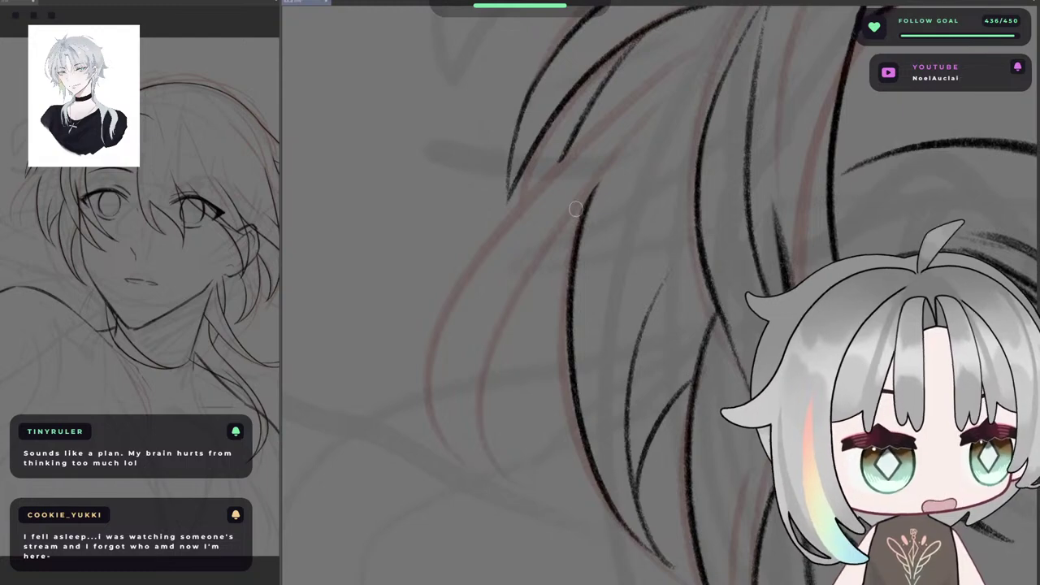
{"action": "key", "text": "asciicircum"}
{"action": "key", "text": "asciicircum"}
{"action": "key", "text": "asciicircum"}
{"action": "key", "text": "asciicircum"}
{"action": "key", "text": "asciicircum"}
{"action": "key", "text": "asciicircum"}
{"action": "key", "text": "asciicircum"}
{"action": "key", "text": "asciicircum"}
{"action": "key", "text": "minus"}
{"action": "key", "text": "minus"}
{"action": "key", "text": "minus"}
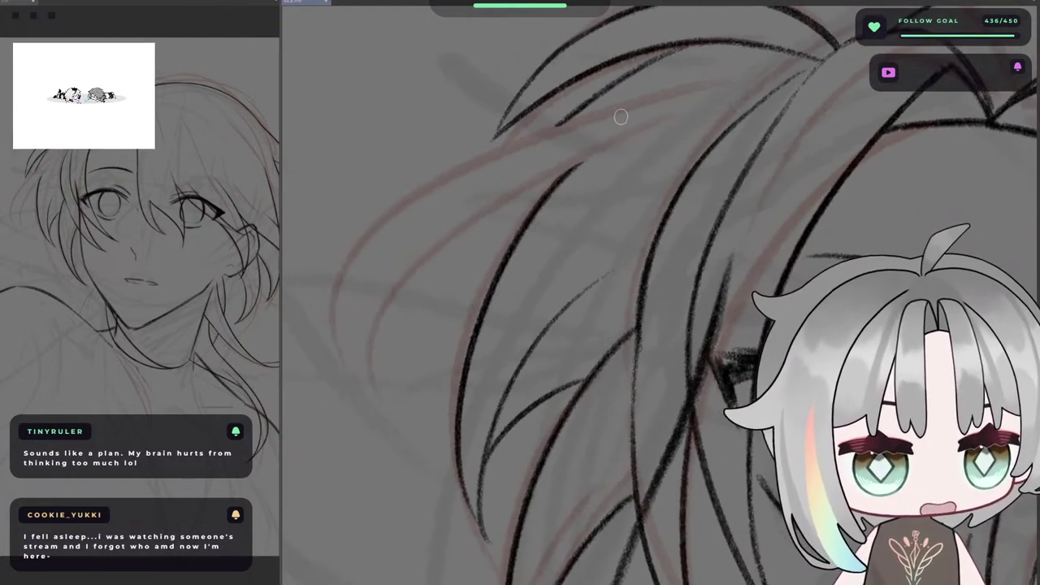
{"action": "mouse_move", "coordinate": [621, 117]}
{"action": "left_mouse_down"}
{"action": "mouse_move", "coordinate": [564, 173]}
{"action": "mouse_move", "coordinate": [696, 79]}
{"action": "mouse_move", "coordinate": [688, 104]}
{"action": "mouse_move", "coordinate": [705, 98]}
{"action": "left_mouse_up"}
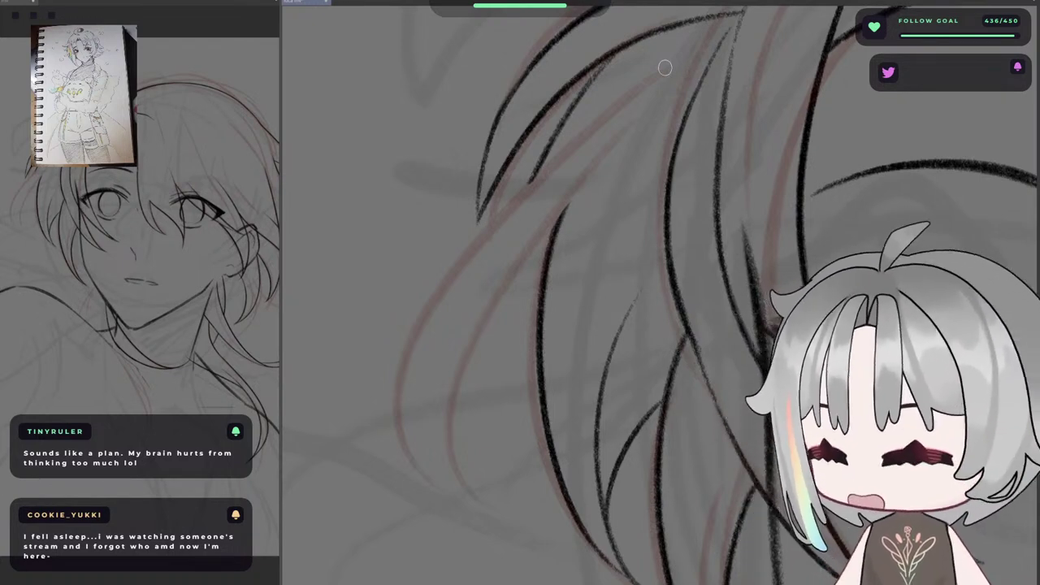
{"action": "key", "text": "asciicircum"}
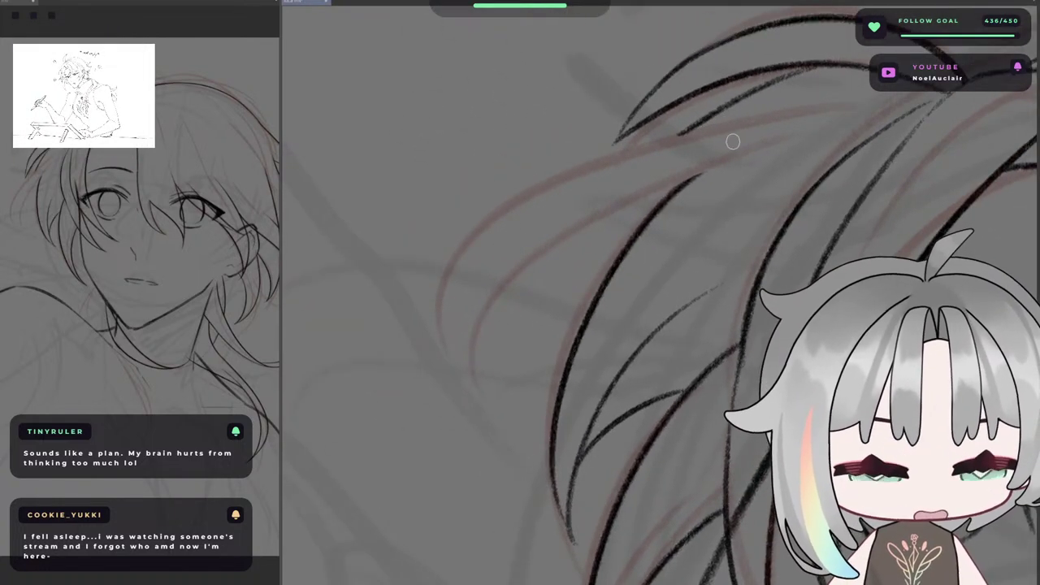
{"action": "key", "text": "minus"}
{"action": "key", "text": "minus"}
{"action": "left_click_drag", "start_coordinate": [596, 120], "coordinate": [527, 226]}
{"action": "key", "text": "ctrl+z"}
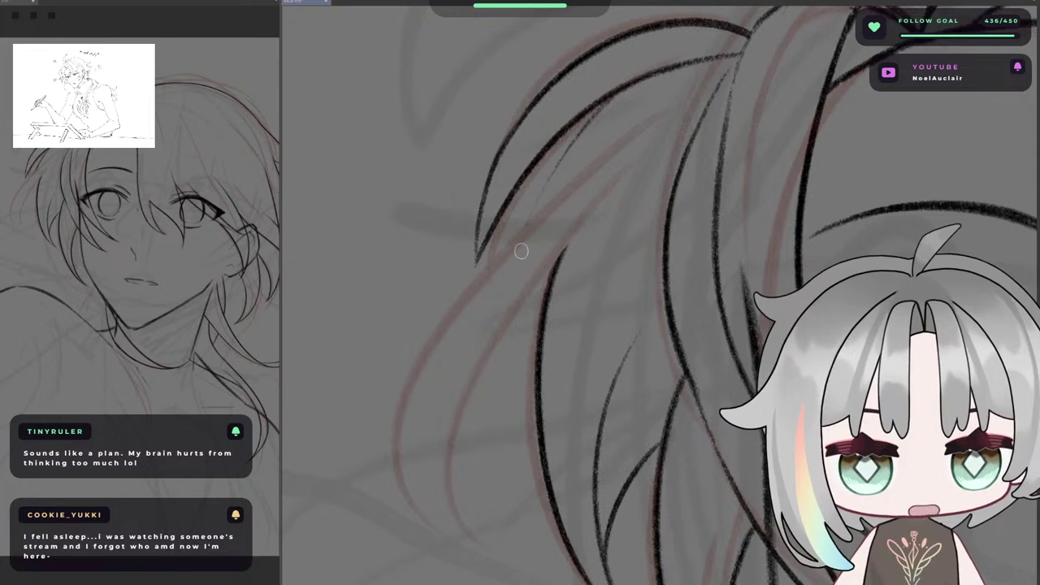
{"action": "scroll", "coordinate": [588, 148], "scroll_direction": "down", "scroll_amount": 5}
{"action": "key", "text": "h"}
{"action": "key", "text": "h"}
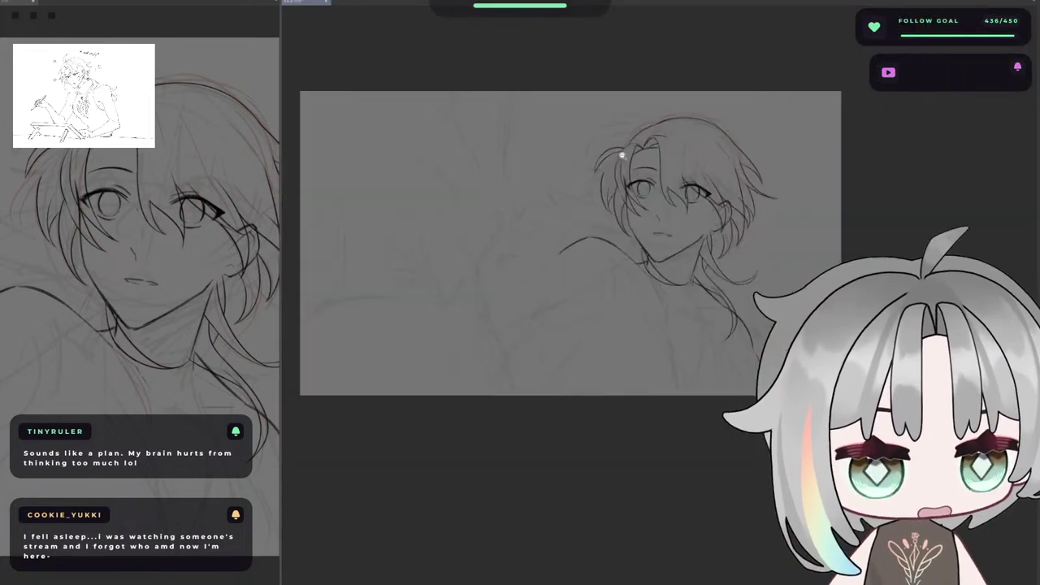
- Ink a longer curved stroke branching from the second strand's inner edge down to the side lock, redoing it until the curve fits
{"action": "scroll", "coordinate": [610, 165], "scroll_direction": "up", "scroll_amount": 2}
{"action": "scroll", "coordinate": [623, 165], "scroll_direction": "up", "scroll_amount": 2}
{"action": "scroll", "coordinate": [612, 163], "scroll_direction": "up", "scroll_amount": 1}
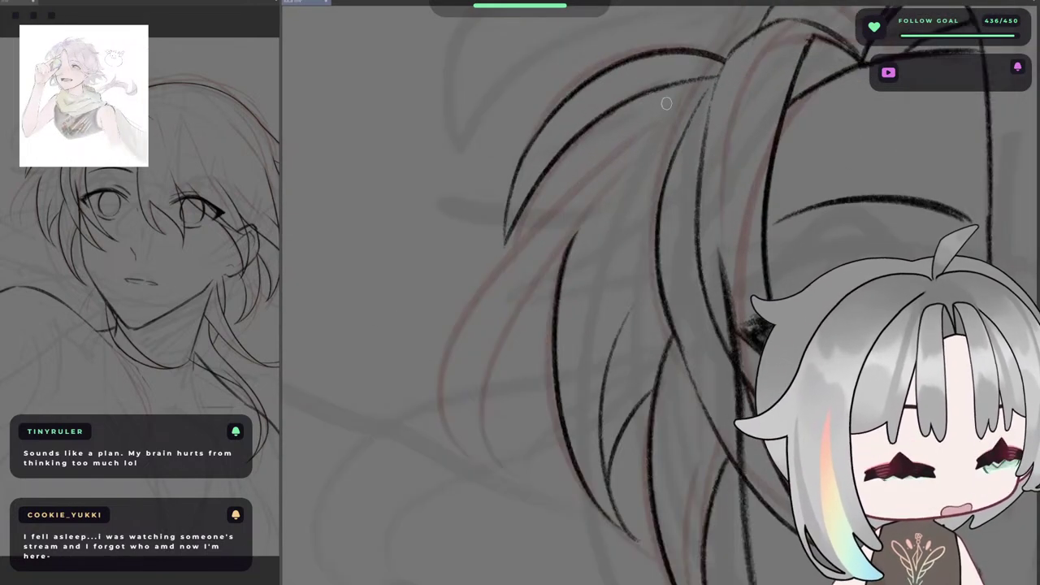
{"action": "left_click_drag", "start_coordinate": [699, 83], "coordinate": [545, 249]}
{"action": "key", "text": "ctrl+z"}
{"action": "left_click_drag", "start_coordinate": [682, 83], "coordinate": [537, 255]}
{"action": "key", "text": "ctrl+z"}
{"action": "mouse_move", "coordinate": [659, 97]}
{"action": "left_mouse_down"}
{"action": "mouse_move", "coordinate": [545, 286]}
{"action": "mouse_move", "coordinate": [562, 209]}
{"action": "mouse_move", "coordinate": [546, 282]}
{"action": "left_mouse_up"}
{"action": "key", "text": "ctrl+z"}
{"action": "key", "text": "ctrl+z"}
{"action": "key", "text": "h"}
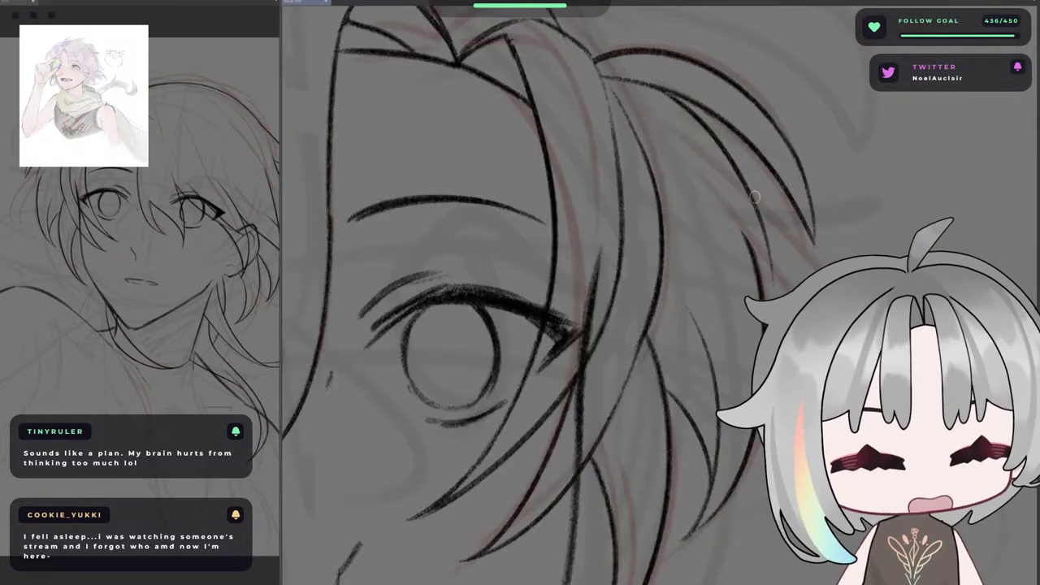
{"action": "key", "text": "h"}
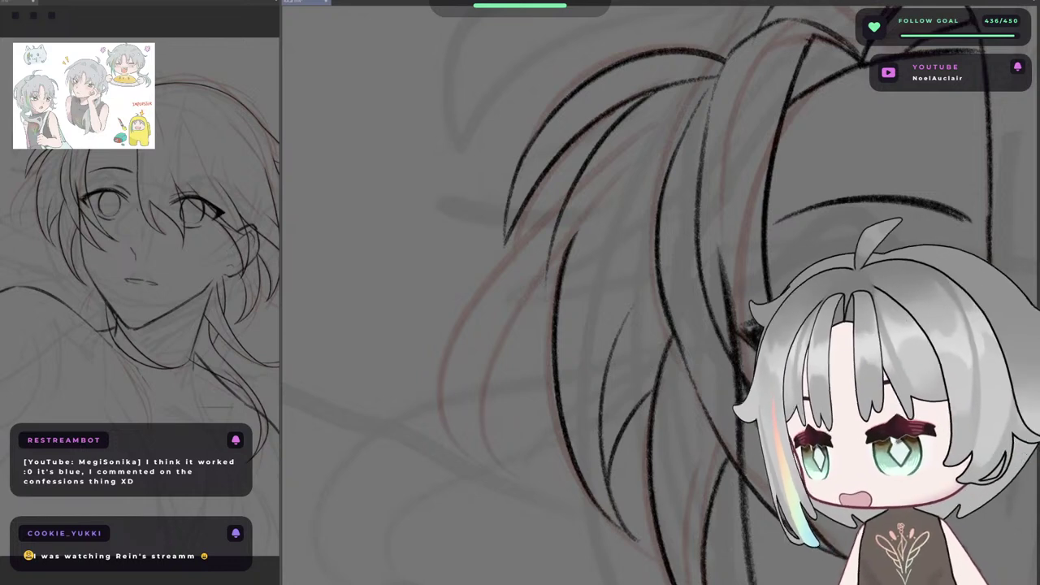
- Switch to the finished purple-haired character illustration and examine its neon jellyfish background, face and pose up close
{"action": "key", "text": "ctrl+Tab"}
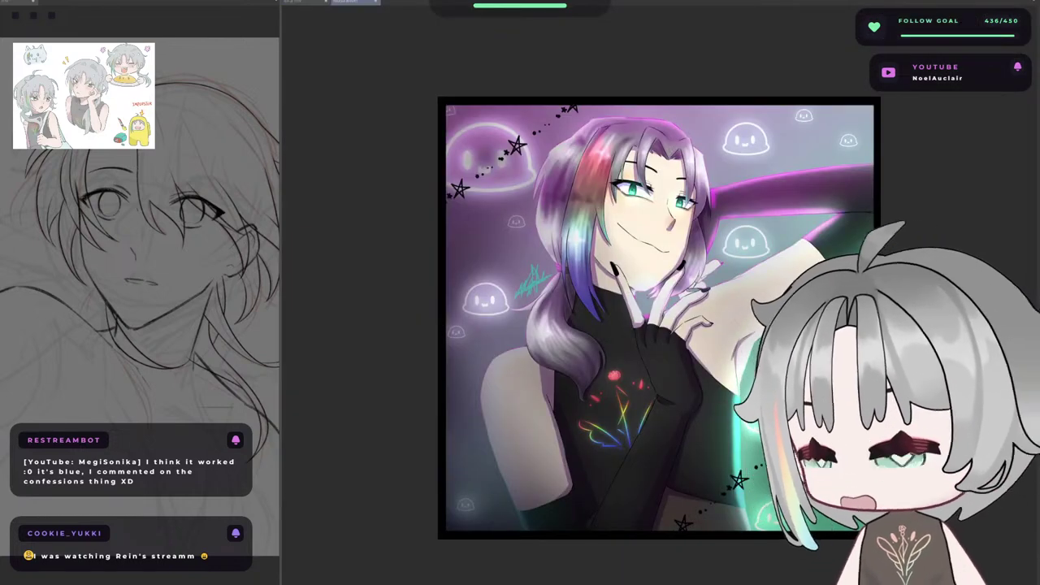
{"action": "left_click_drag", "start_coordinate": [650, 325], "coordinate": [524, 330]}
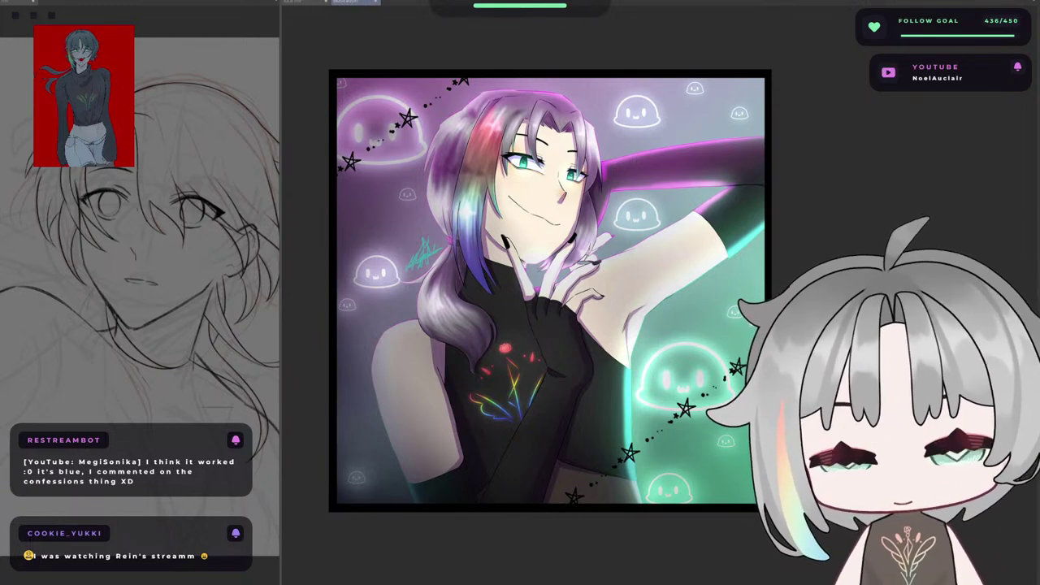
{"action": "left_click_drag", "start_coordinate": [717, 371], "coordinate": [710, 327]}
{"action": "scroll", "coordinate": [710, 328], "scroll_direction": "up", "scroll_amount": 5}
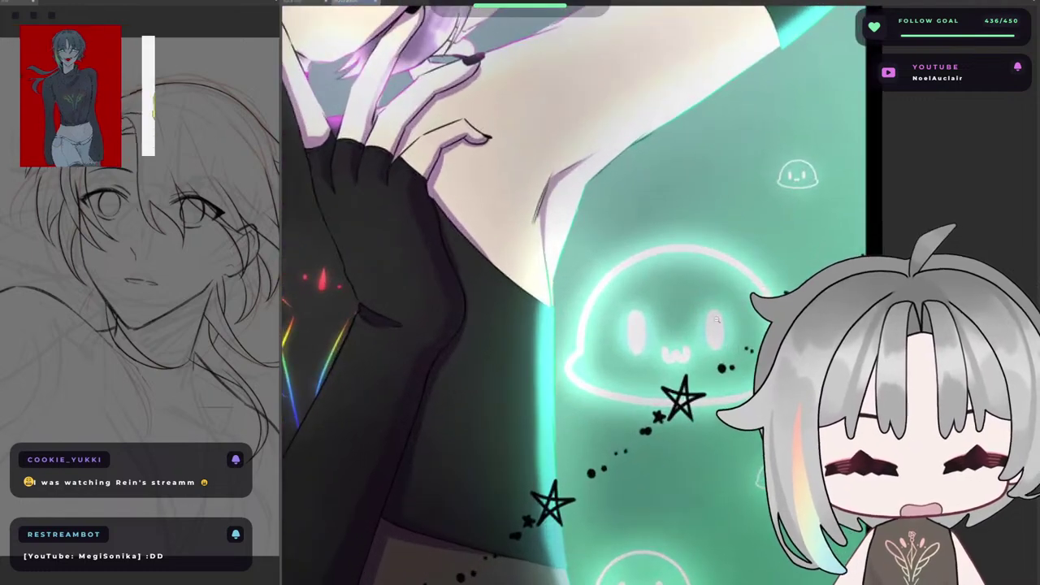
{"action": "mouse_move", "coordinate": [733, 234]}
{"action": "left_mouse_down"}
{"action": "mouse_move", "coordinate": [674, 217]}
{"action": "mouse_move", "coordinate": [559, 419]}
{"action": "left_mouse_up"}
{"action": "key", "text": "ctrl+z"}
{"action": "scroll", "coordinate": [717, 315], "scroll_direction": "down", "scroll_amount": 7}
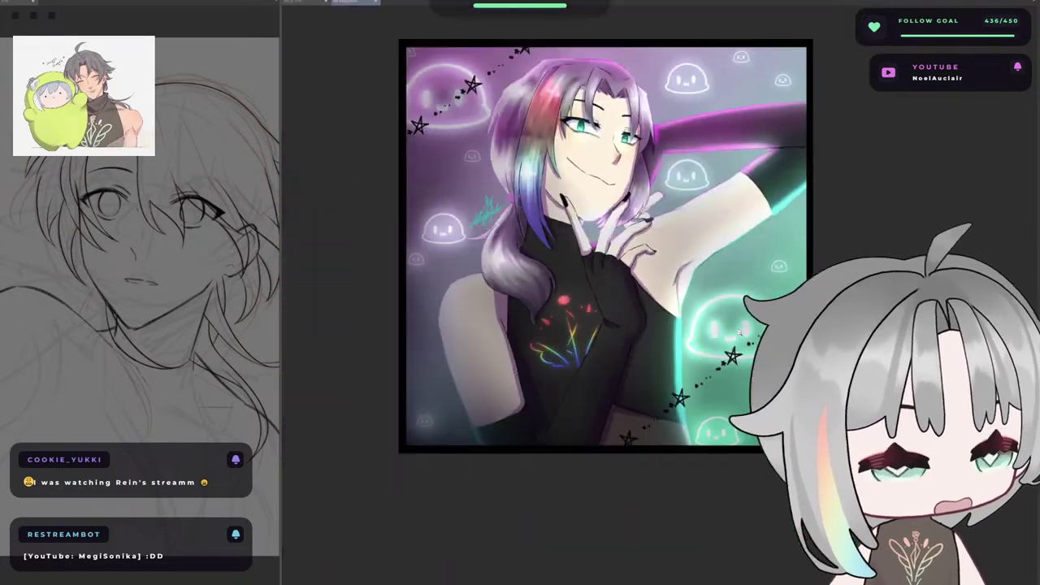
{"action": "left_click_drag", "start_coordinate": [715, 321], "coordinate": [721, 361]}
{"action": "scroll", "coordinate": [630, 214], "scroll_direction": "up", "scroll_amount": 4}
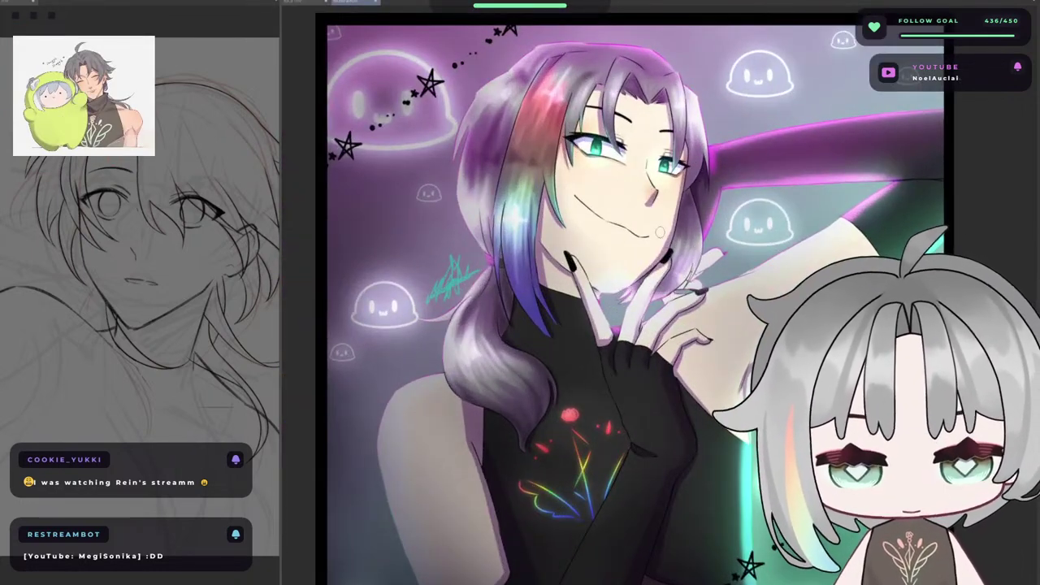
- Trace the glove edge and raised fingers in red over the illustration to highlight the hand pose, and undo the markings
{"action": "left_click_drag", "start_coordinate": [630, 443], "coordinate": [583, 268]}
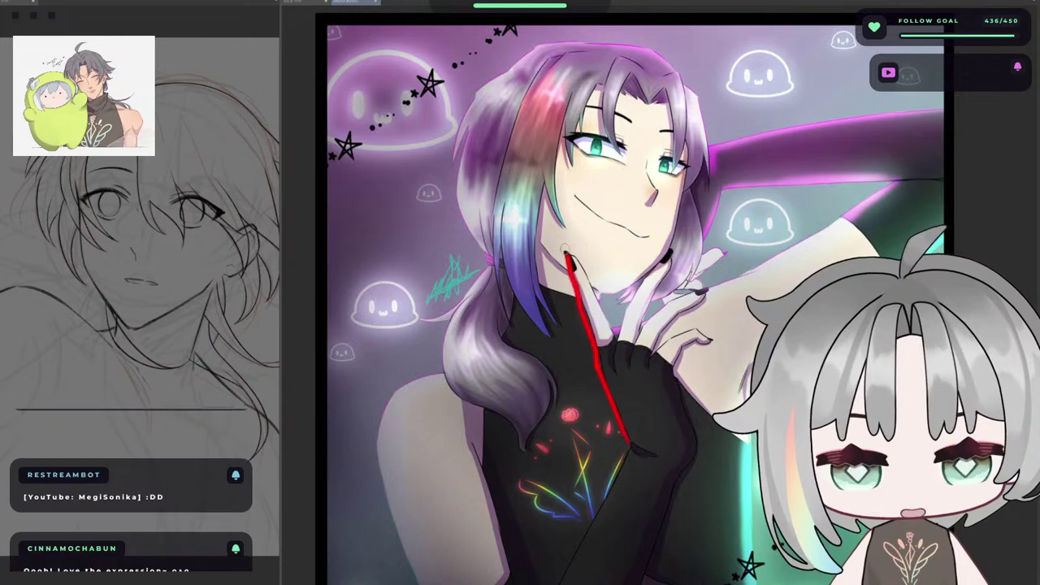
{"action": "key", "text": "ctrl+z"}
{"action": "mouse_move", "coordinate": [632, 445]}
{"action": "left_mouse_down"}
{"action": "mouse_move", "coordinate": [575, 296]}
{"action": "mouse_move", "coordinate": [621, 350]}
{"action": "mouse_move", "coordinate": [646, 280]}
{"action": "mouse_move", "coordinate": [670, 253]}
{"action": "left_mouse_up"}
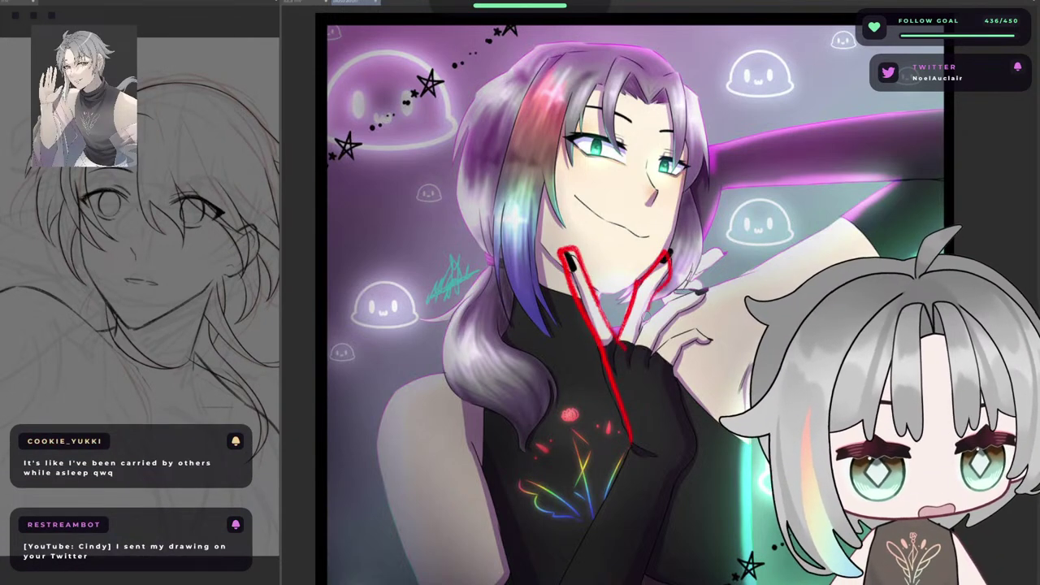
{"action": "key", "text": "ctrl+z"}
{"action": "key", "text": "ctrl+z"}
{"action": "key", "text": "ctrl+z"}
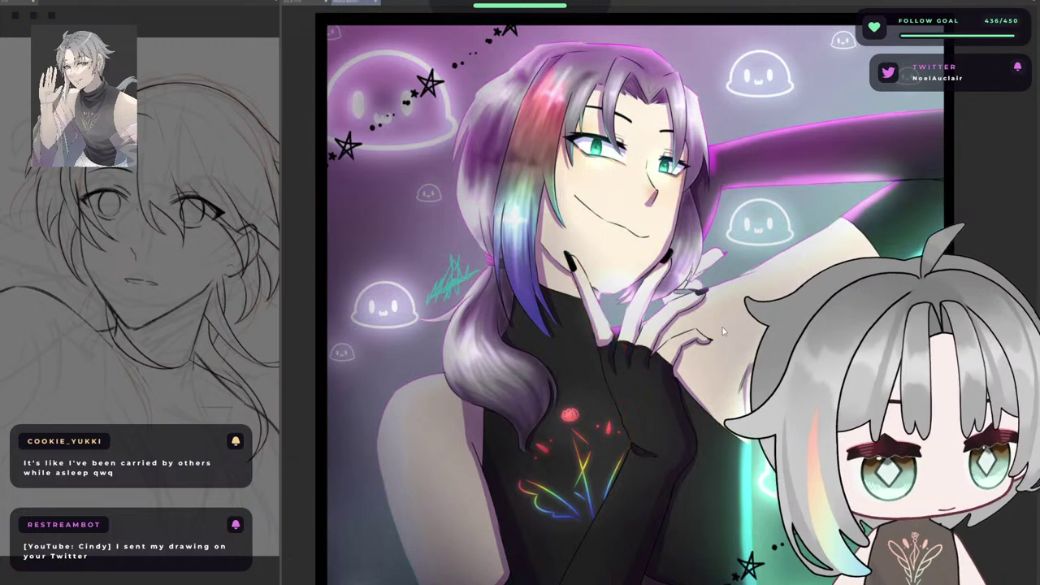
{"action": "left_click", "coordinate": [724, 326], "text": "alt"}
{"action": "left_click_drag", "start_coordinate": [724, 326], "coordinate": [683, 298]}
{"action": "key", "text": "h"}
{"action": "key", "text": "h"}
{"action": "left_click", "coordinate": [625, 215], "text": "ctrl"}
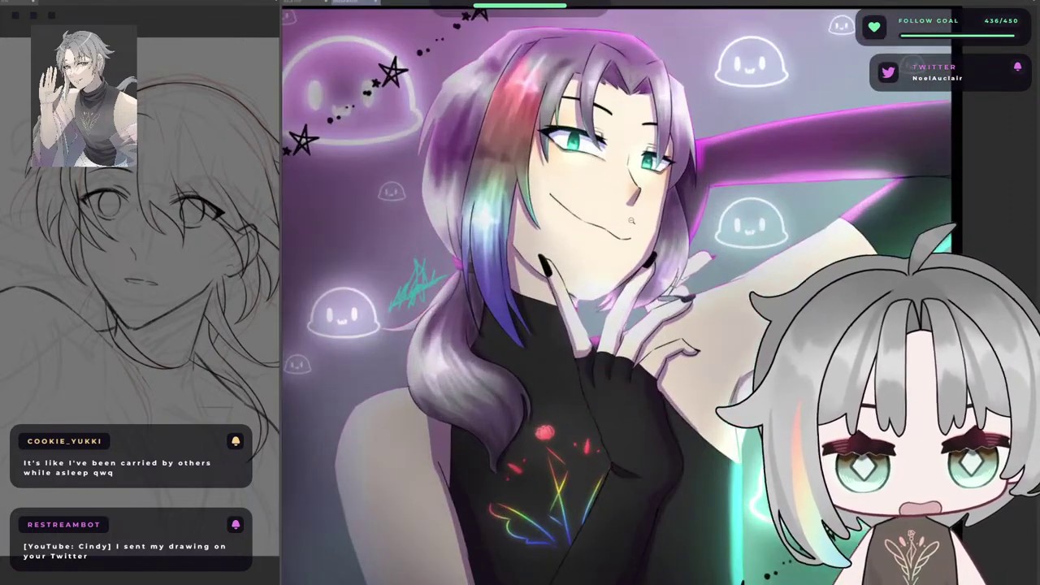
{"action": "scroll", "coordinate": [650, 223], "scroll_direction": "down", "scroll_amount": 1}
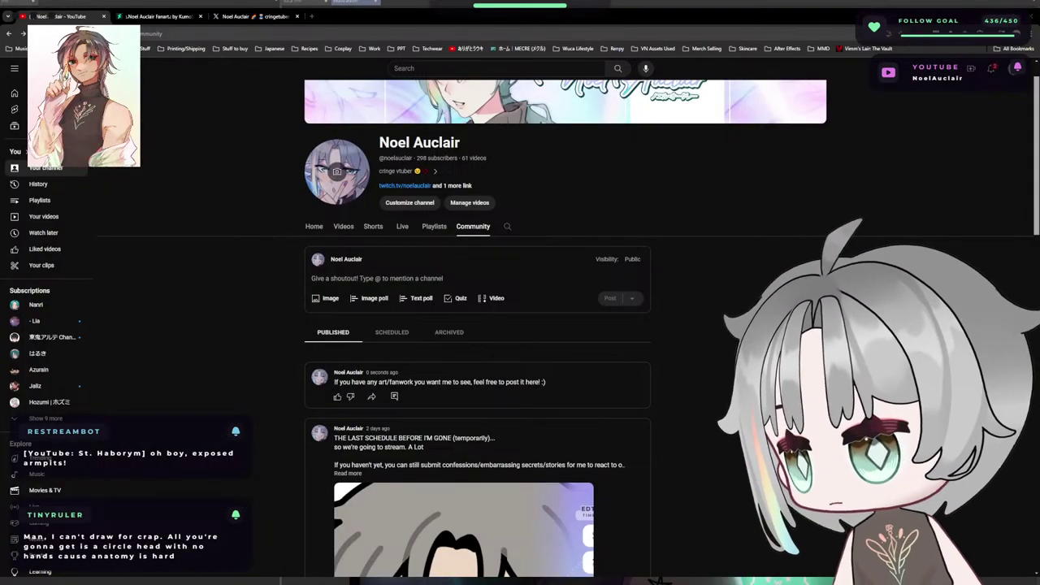
- Switch between the channel's Home and Community pages, enlarge the Community page and highlight the post inviting art and fanwork
{"action": "scroll", "coordinate": [488, 325], "scroll_direction": "up", "scroll_amount": 1}
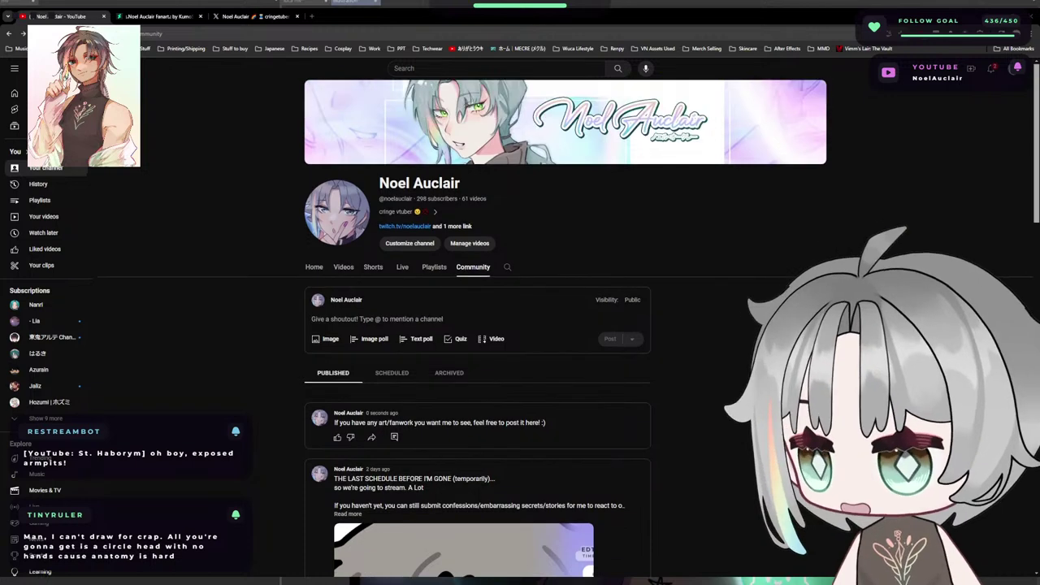
{"action": "left_click", "coordinate": [314, 267]}
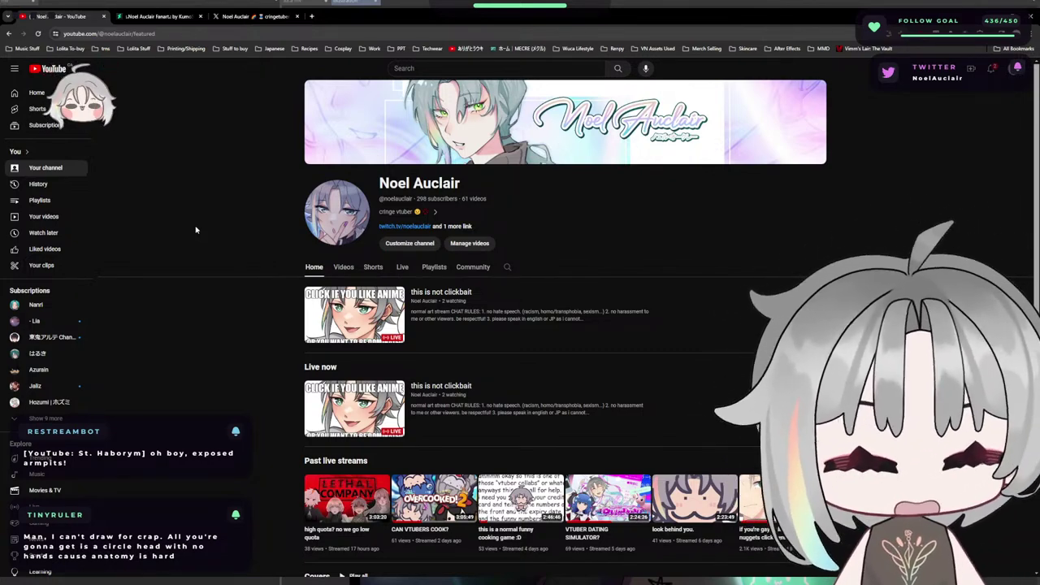
{"action": "left_click", "coordinate": [473, 267]}
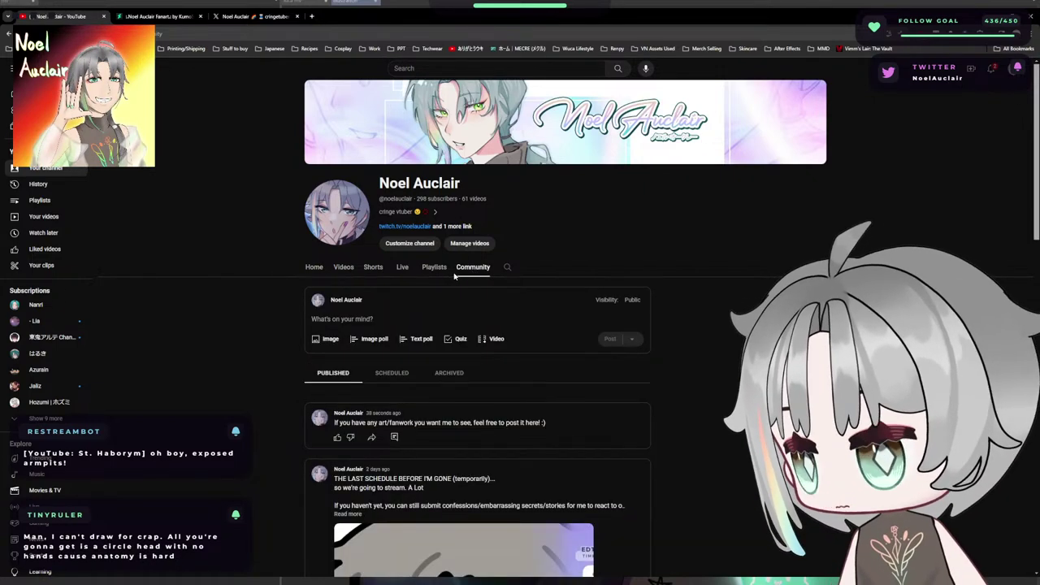
{"action": "scroll", "coordinate": [455, 277], "scroll_direction": "up", "scroll_amount": 4}
{"action": "scroll", "coordinate": [455, 278], "scroll_direction": "down", "scroll_amount": 3}
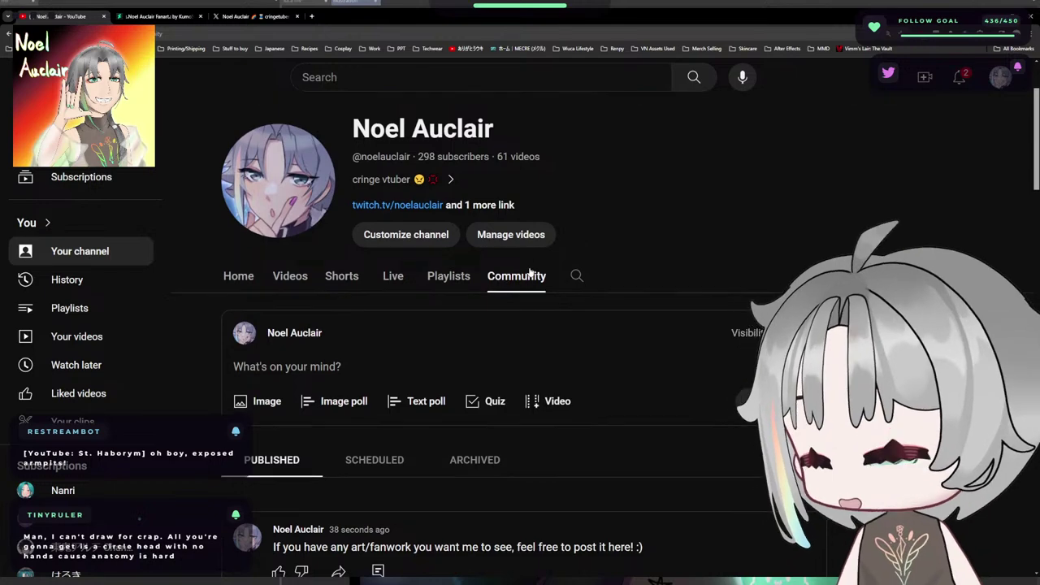
{"action": "scroll", "coordinate": [532, 273], "scroll_direction": "down", "scroll_amount": 3}
{"action": "scroll", "coordinate": [407, 315], "scroll_direction": "down", "scroll_amount": 1}
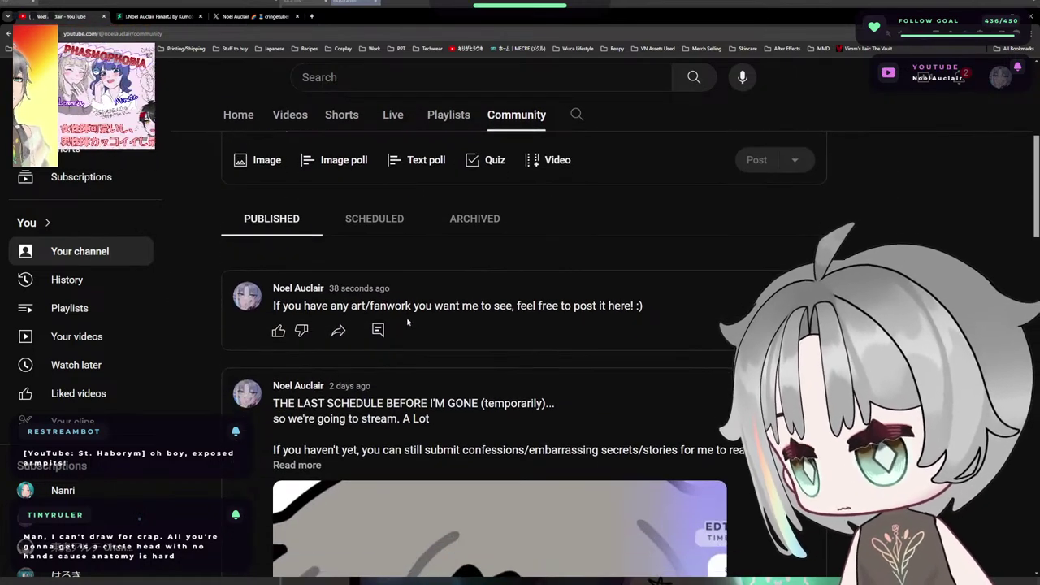
{"action": "left_click_drag", "start_coordinate": [351, 306], "coordinate": [655, 308]}
{"action": "left_click", "coordinate": [655, 307]}
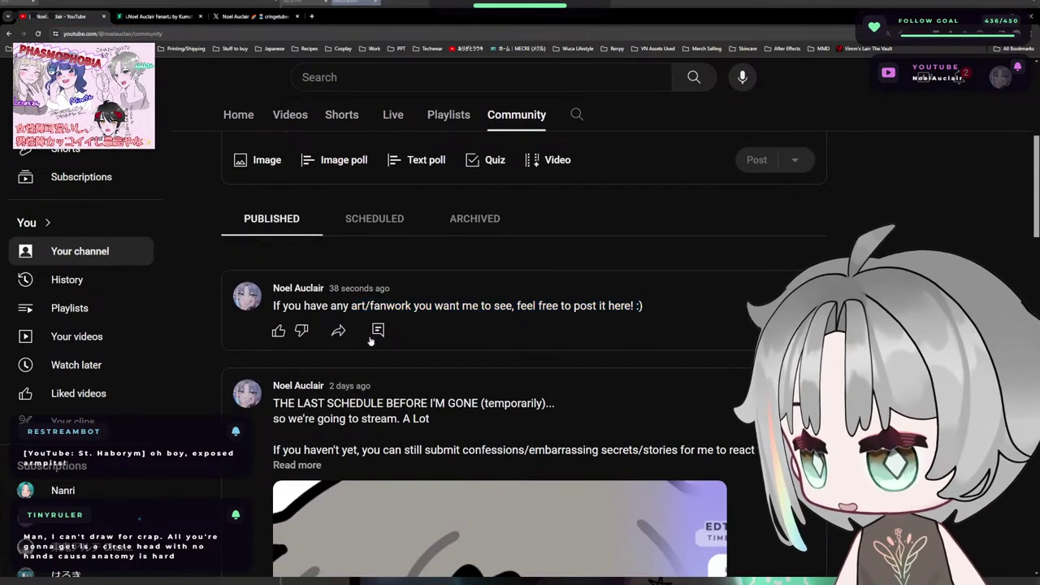
- Open the art/fanwork post's comments, show where a comment is entered without writing one, and return the page to its smaller zoom
{"action": "left_click", "coordinate": [378, 329]}
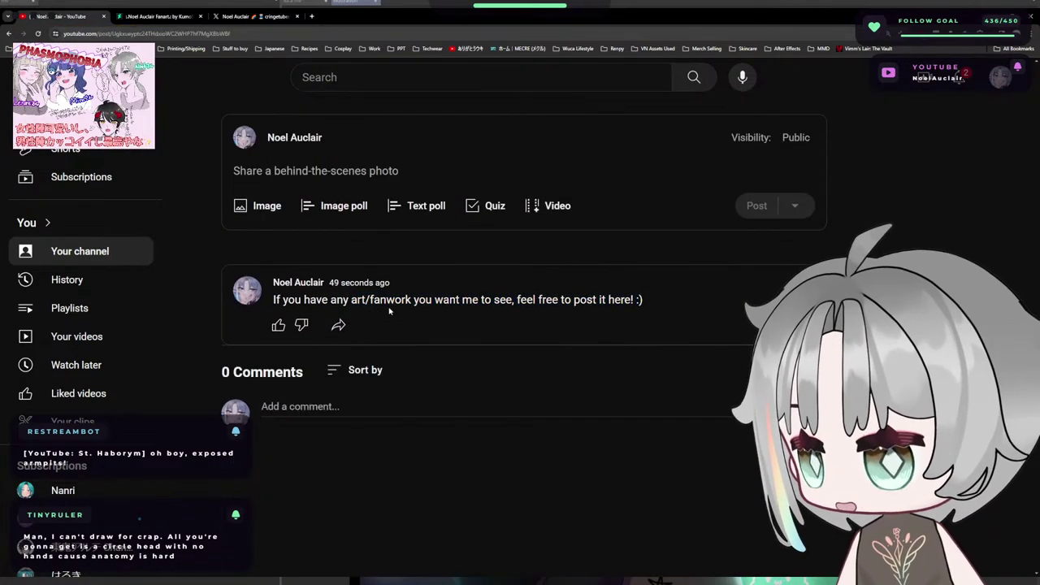
{"action": "left_click", "coordinate": [345, 406]}
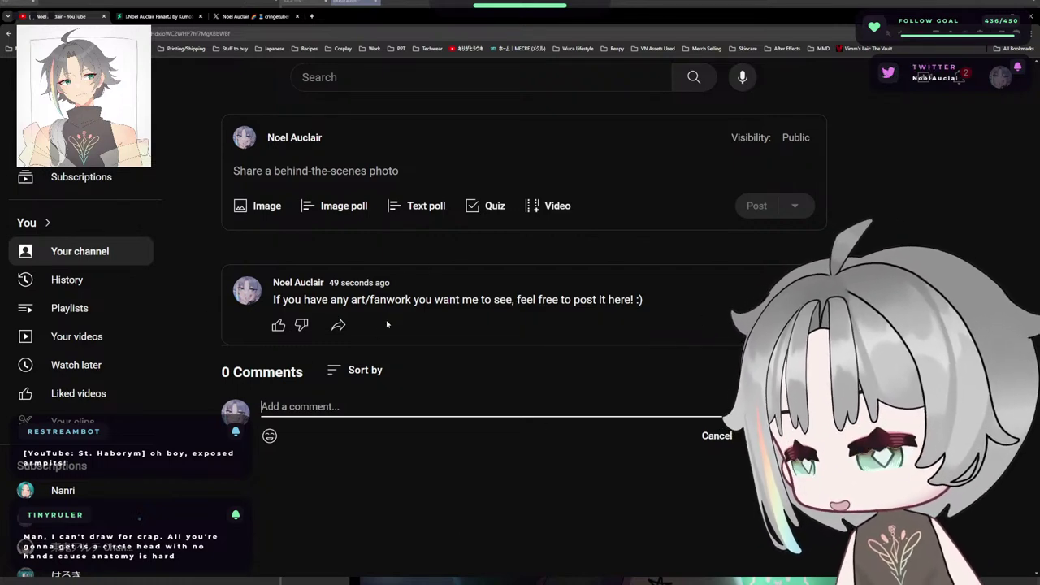
{"action": "key", "text": "ctrl+minus"}
{"action": "key", "text": "ctrl+minus"}
{"action": "key", "text": "ctrl+minus"}
{"action": "key", "text": "ctrl+minus"}
{"action": "key", "text": "ctrl+minus"}
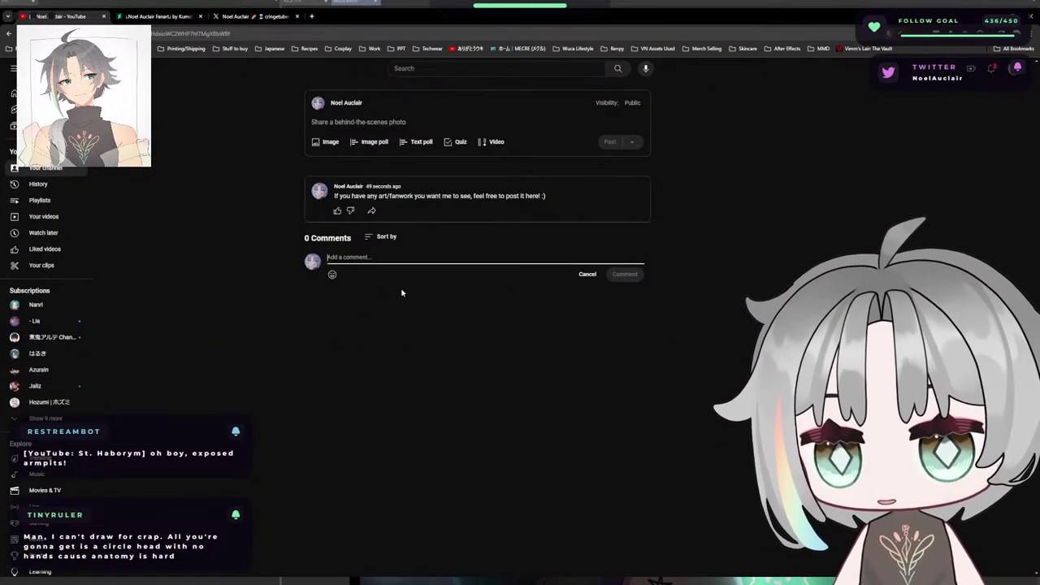
{"action": "left_click", "coordinate": [422, 281]}
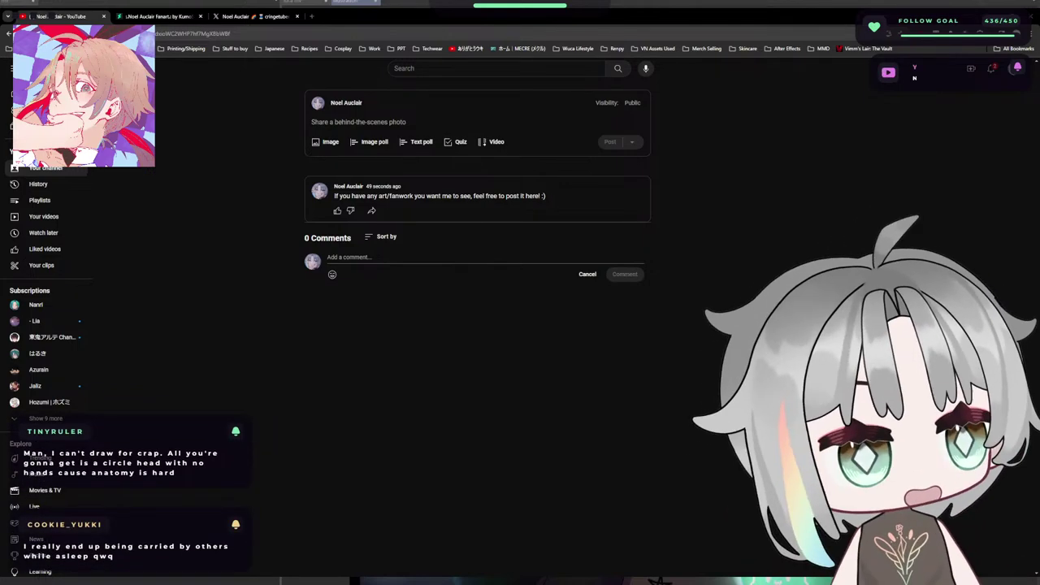
- Switch back to the line art and redraw the upper end of the long outer stroke below the second strand
{"action": "key", "text": "alt+Tab"}
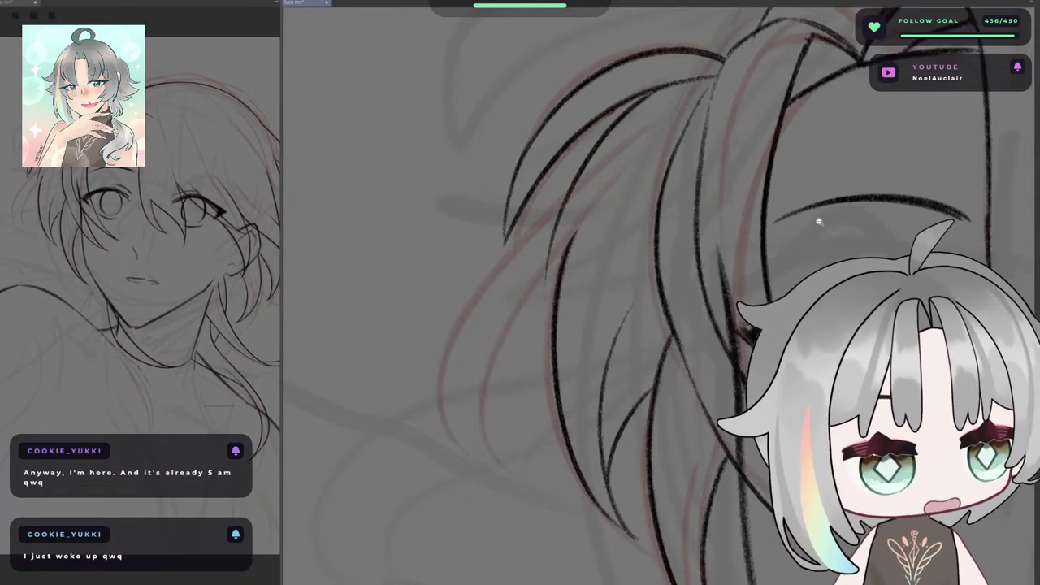
{"action": "mouse_move", "coordinate": [790, 253]}
{"action": "left_mouse_down"}
{"action": "mouse_move", "coordinate": [773, 276]}
{"action": "mouse_move", "coordinate": [688, 328]}
{"action": "left_mouse_up"}
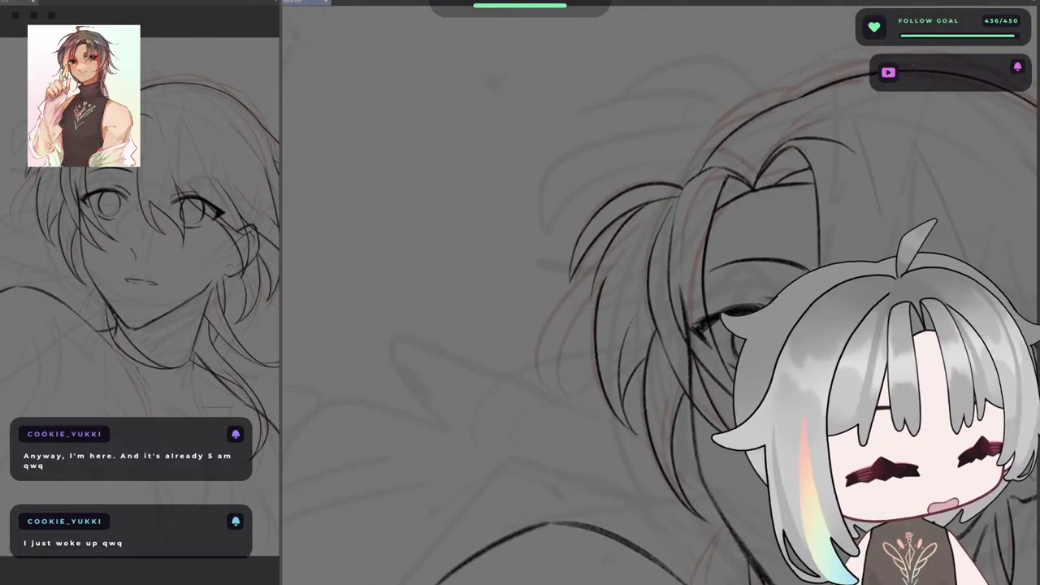
{"action": "mouse_move", "coordinate": [821, 205]}
{"action": "left_mouse_down"}
{"action": "mouse_move", "coordinate": [850, 216]}
{"action": "mouse_move", "coordinate": [959, 132]}
{"action": "mouse_move", "coordinate": [813, 247]}
{"action": "mouse_move", "coordinate": [807, 234]}
{"action": "left_mouse_up"}
{"action": "key", "text": "ctrl+z"}
{"action": "key", "text": "ctrl+z"}
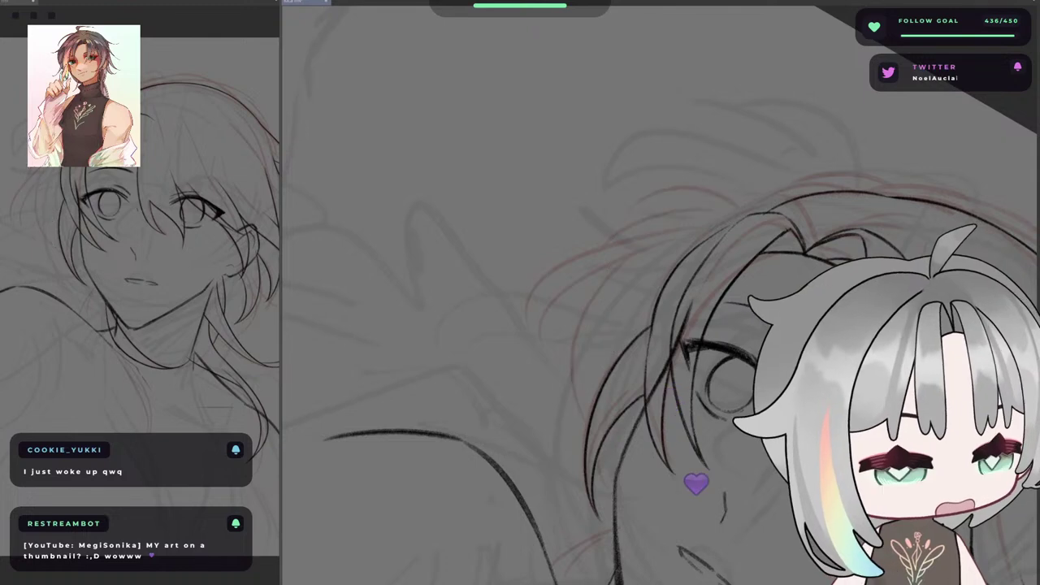
{"action": "key", "text": "ctrl+y"}
{"action": "key", "text": "ctrl+y"}
{"action": "left_click_drag", "start_coordinate": [659, 253], "coordinate": [680, 259]}
{"action": "scroll", "coordinate": [682, 259], "scroll_direction": "up", "scroll_amount": 3}
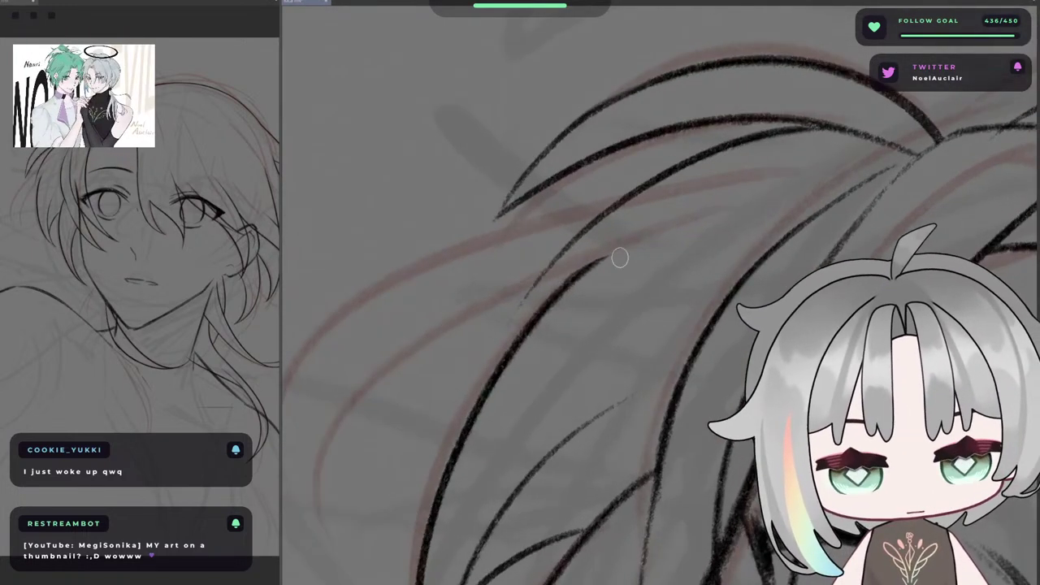
{"action": "key", "text": "ctrl+z"}
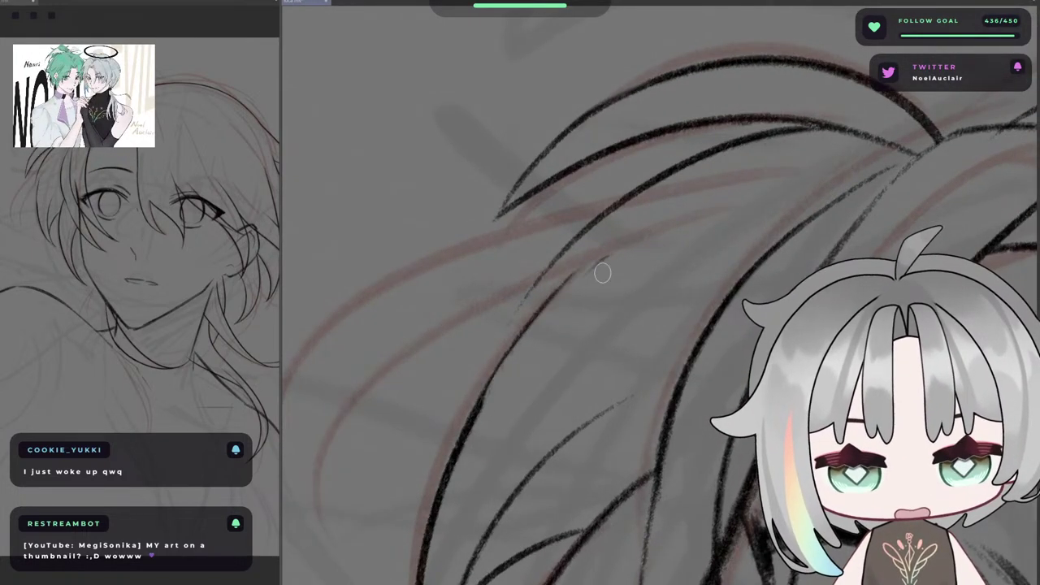
{"action": "left_click_drag", "start_coordinate": [478, 409], "coordinate": [611, 259]}
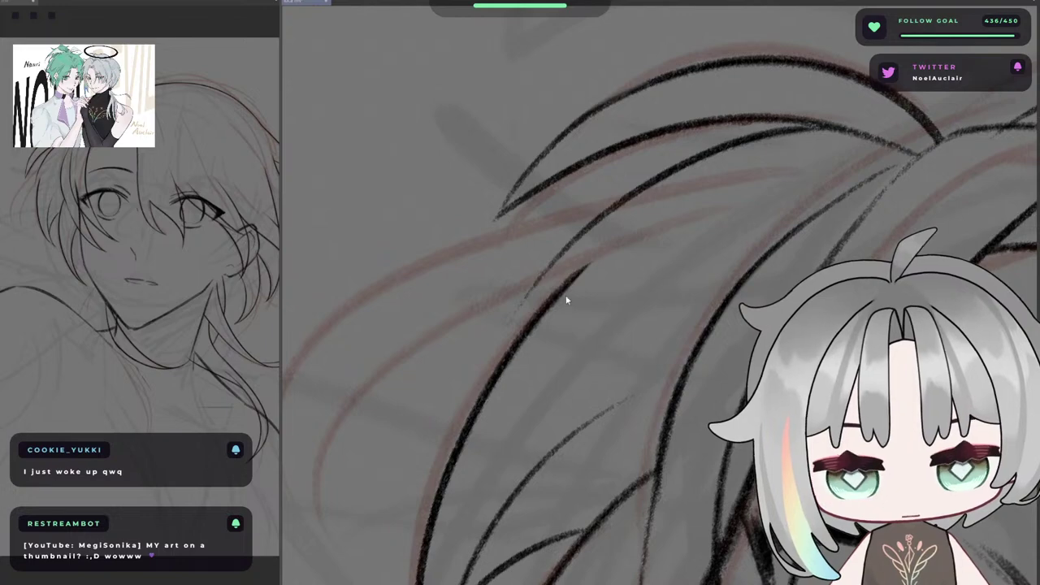
{"action": "key", "text": "ctrl+@"}
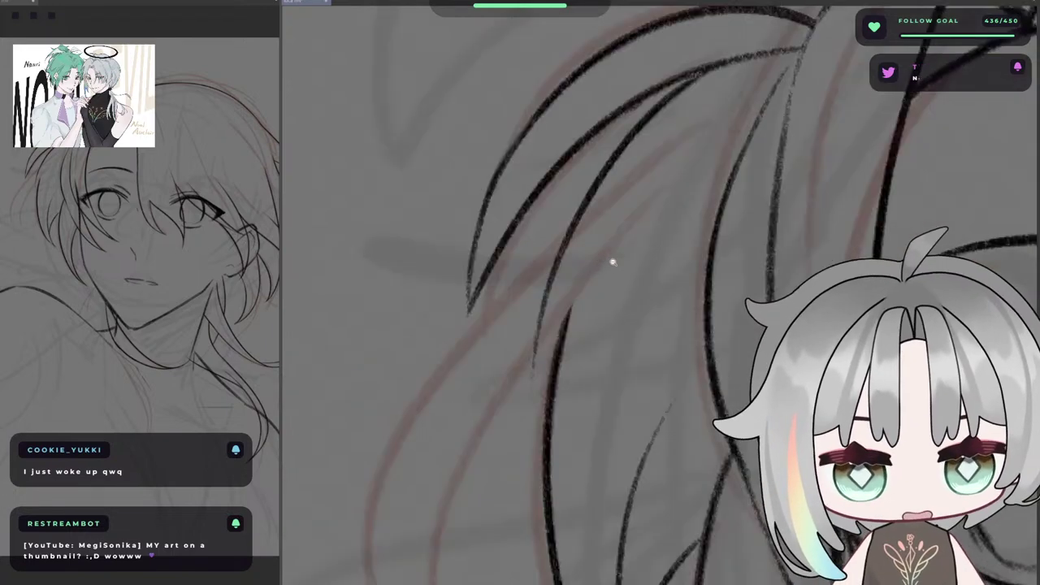
- Try to extend the second strand's line downward so it merges with the long outer stroke beneath it
{"action": "scroll", "coordinate": [613, 285], "scroll_direction": "down", "scroll_amount": 5}
{"action": "key", "text": "h"}
{"action": "key", "text": "h"}
{"action": "scroll", "coordinate": [607, 298], "scroll_direction": "up", "scroll_amount": 4}
{"action": "scroll", "coordinate": [605, 301], "scroll_direction": "up", "scroll_amount": 2}
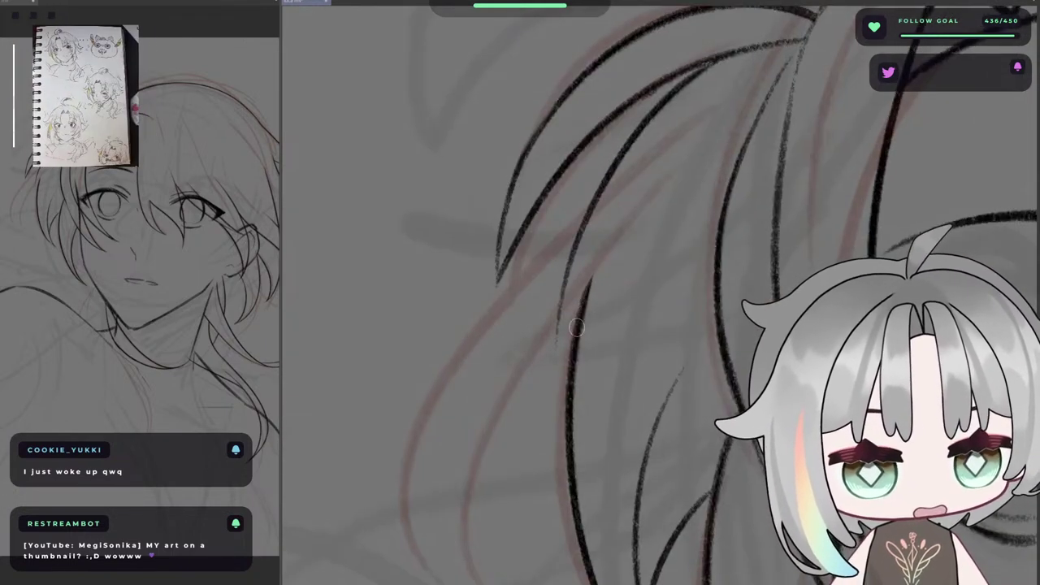
{"action": "left_click_drag", "start_coordinate": [590, 216], "coordinate": [564, 463]}
{"action": "key", "text": "ctrl+z"}
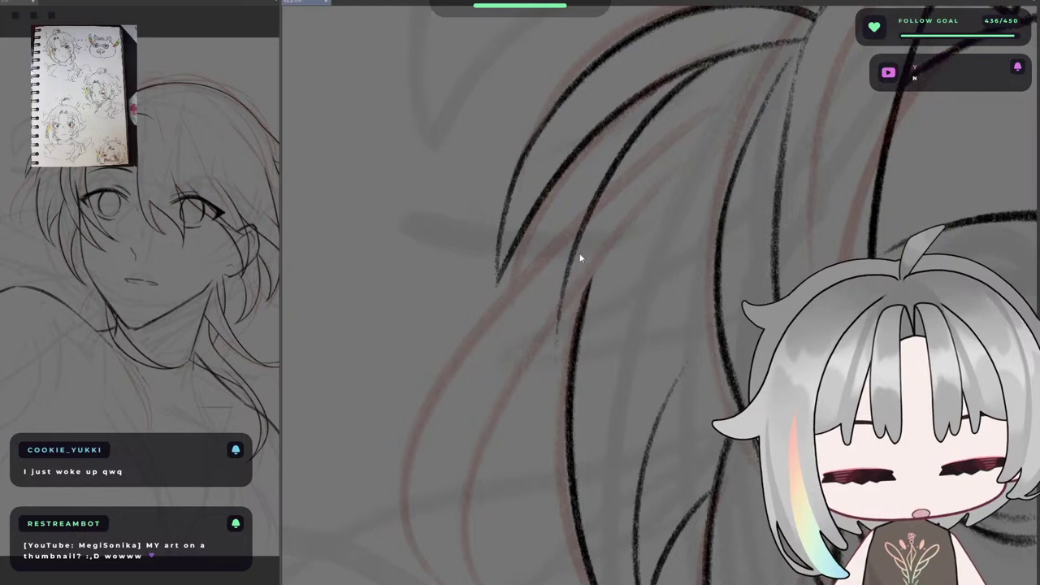
{"action": "left_click_drag", "start_coordinate": [579, 242], "coordinate": [567, 448]}
{"action": "left_click_drag", "start_coordinate": [575, 275], "coordinate": [577, 498]}
{"action": "key", "text": "ctrl+z"}
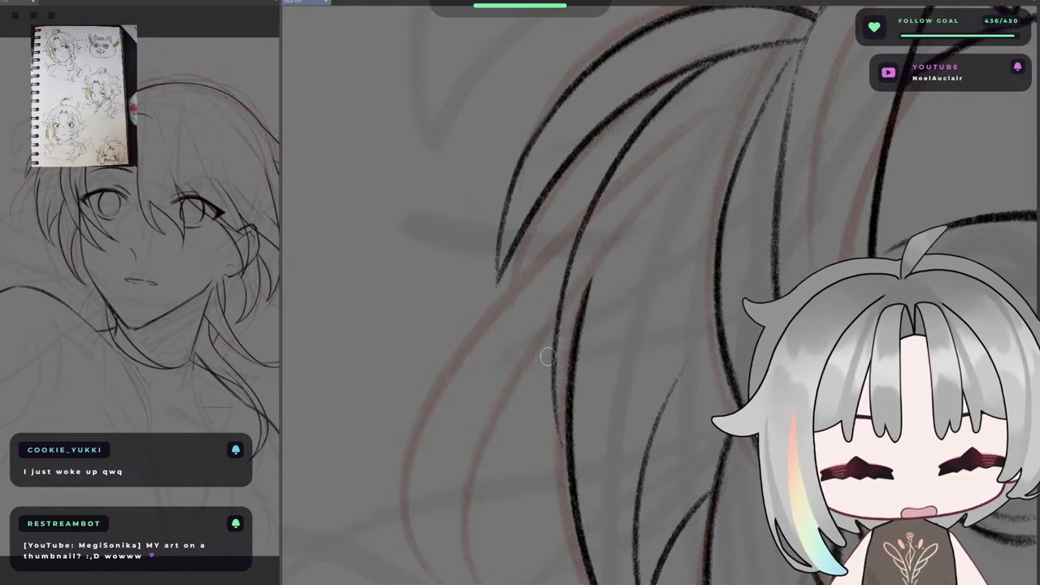
{"action": "key", "text": "ctrl+z"}
{"action": "mouse_move", "coordinate": [554, 363]}
{"action": "left_mouse_down"}
{"action": "mouse_move", "coordinate": [572, 490]}
{"action": "mouse_move", "coordinate": [563, 448]}
{"action": "left_mouse_up"}
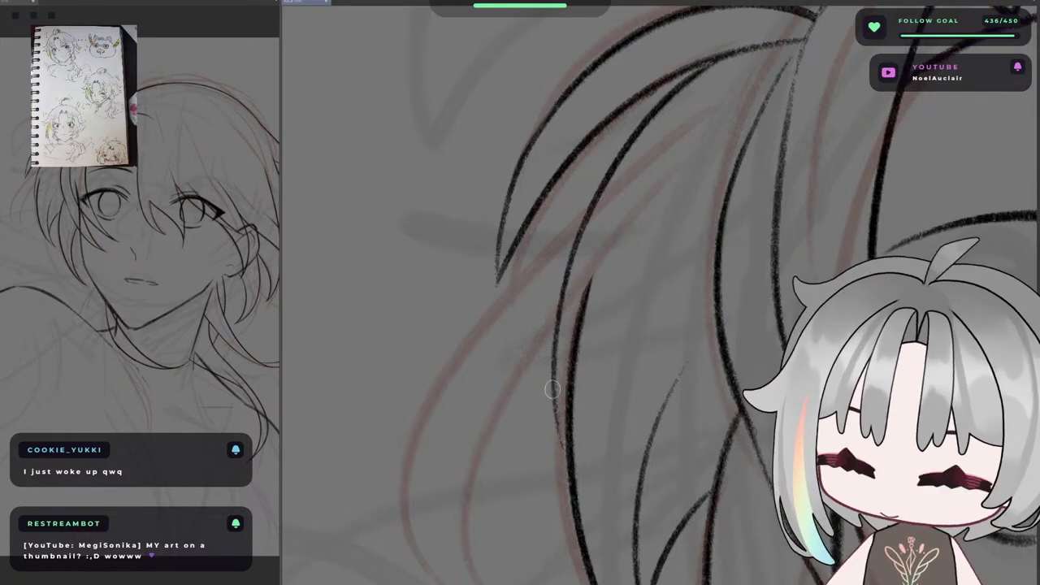
- Check the side hair mirrored and try to ink an inner curve from the gathered roots down toward the second strand
{"action": "scroll", "coordinate": [626, 425], "scroll_direction": "down", "scroll_amount": 5}
{"action": "scroll", "coordinate": [625, 425], "scroll_direction": "up", "scroll_amount": 8}
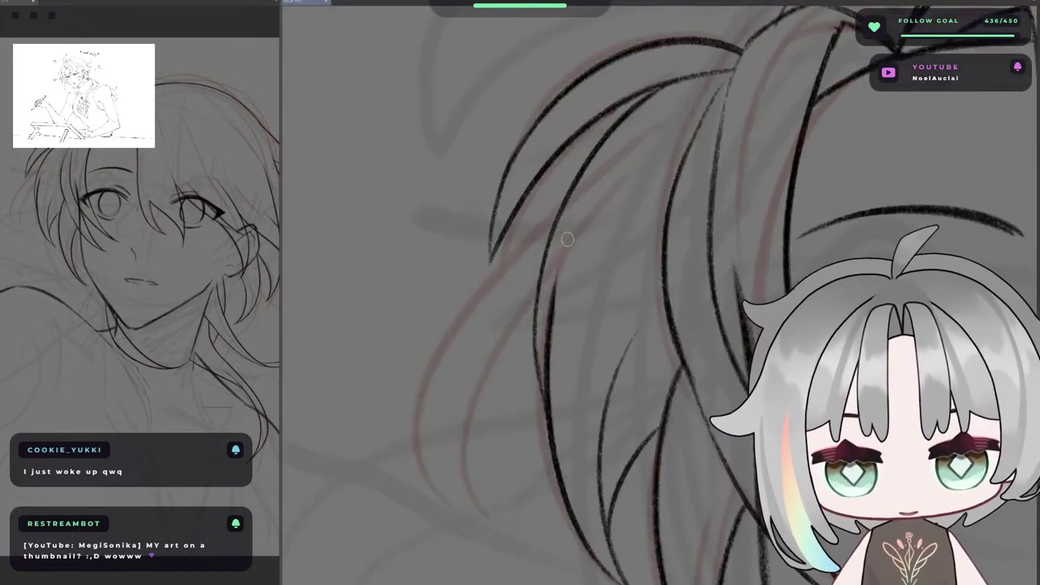
{"action": "scroll", "coordinate": [589, 367], "scroll_direction": "down", "scroll_amount": 2}
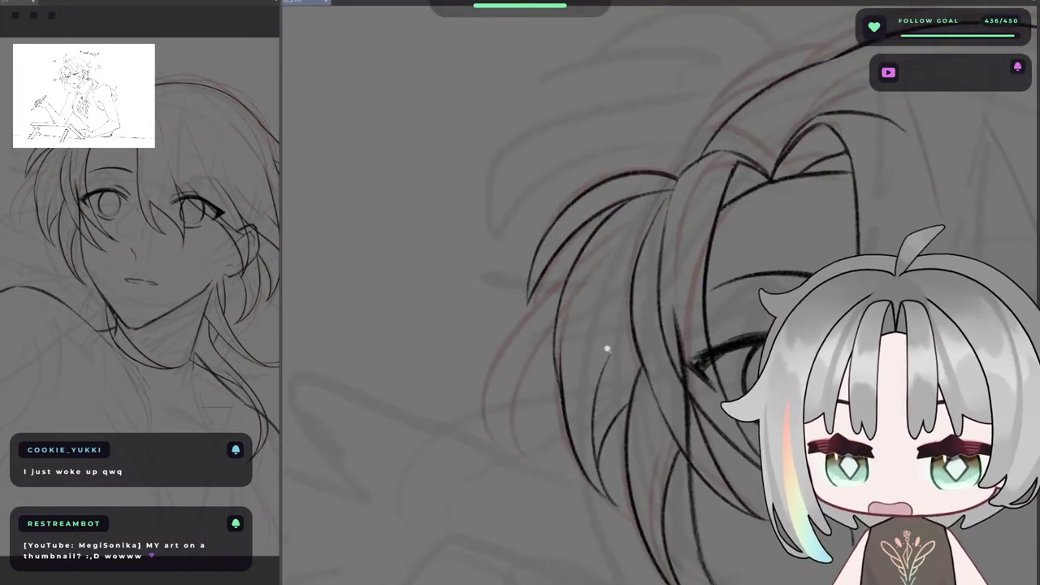
{"action": "scroll", "coordinate": [623, 254], "scroll_direction": "up", "scroll_amount": 1}
{"action": "key", "text": "h"}
{"action": "key", "text": "h"}
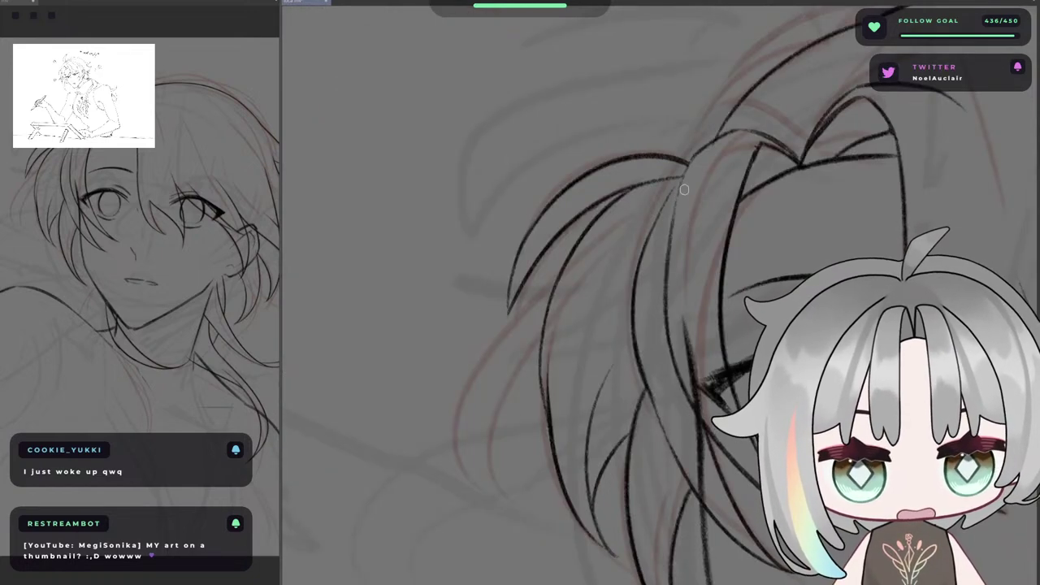
{"action": "mouse_move", "coordinate": [682, 184]}
{"action": "left_mouse_down"}
{"action": "mouse_move", "coordinate": [596, 254]}
{"action": "mouse_move", "coordinate": [578, 285]}
{"action": "left_mouse_up"}
{"action": "key", "text": "ctrl+z"}
{"action": "key", "text": "ctrl+z"}
{"action": "left_click_drag", "start_coordinate": [674, 189], "coordinate": [592, 269]}
{"action": "key", "text": "ctrl+z"}
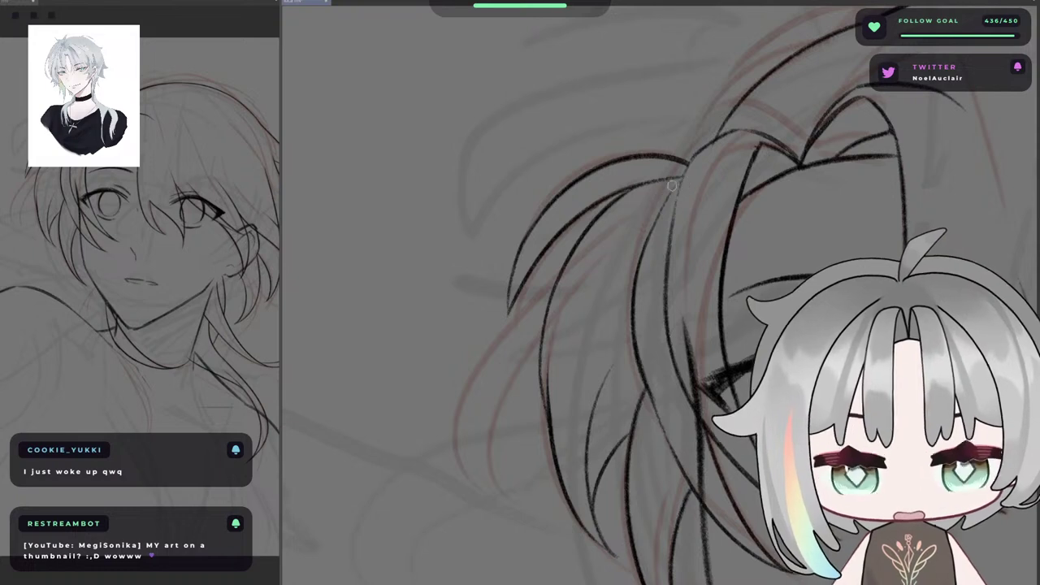
{"action": "key", "text": "ctrl+z"}
{"action": "mouse_move", "coordinate": [680, 183]}
{"action": "left_mouse_down"}
{"action": "mouse_move", "coordinate": [626, 230]}
{"action": "mouse_move", "coordinate": [575, 300]}
{"action": "mouse_move", "coordinate": [576, 279]}
{"action": "left_mouse_up"}
{"action": "key", "text": "ctrl+z"}
{"action": "key", "text": "ctrl+z"}
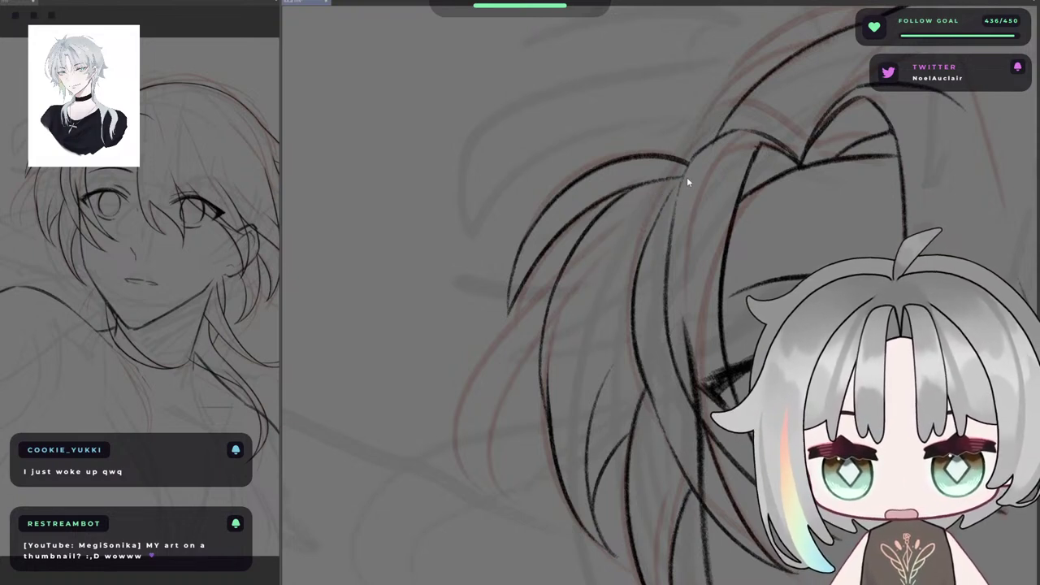
{"action": "left_click_drag", "start_coordinate": [688, 178], "coordinate": [575, 322]}
{"action": "key", "text": "ctrl+z"}
{"action": "left_click_drag", "start_coordinate": [688, 179], "coordinate": [590, 263]}
{"action": "key", "text": "ctrl+z"}
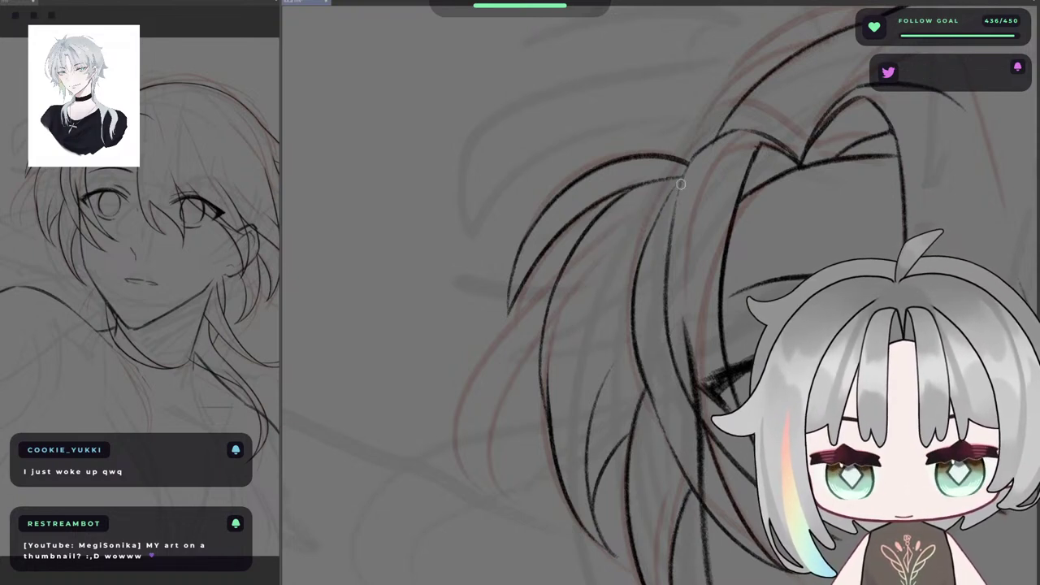
{"action": "key", "text": "ctrl+z"}
{"action": "mouse_move", "coordinate": [683, 181]}
{"action": "left_mouse_down"}
{"action": "mouse_move", "coordinate": [578, 268]}
{"action": "mouse_move", "coordinate": [606, 242]}
{"action": "left_mouse_up"}
{"action": "key", "text": "ctrl+z"}
{"action": "left_click_drag", "start_coordinate": [682, 184], "coordinate": [616, 223]}
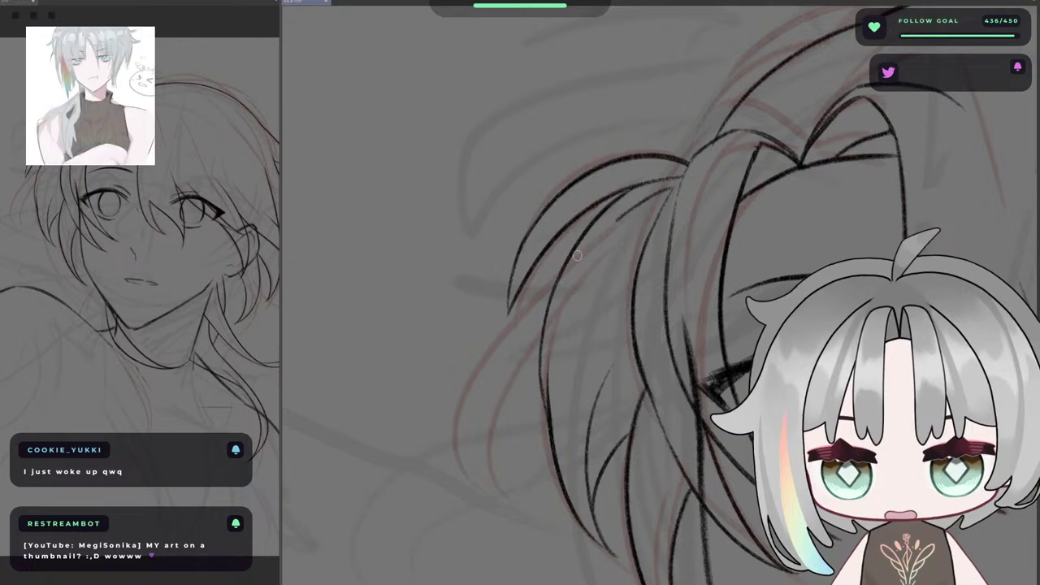
{"action": "key", "text": "ctrl+z"}
{"action": "left_click_drag", "start_coordinate": [686, 177], "coordinate": [579, 268]}
{"action": "key", "text": "ctrl+z"}
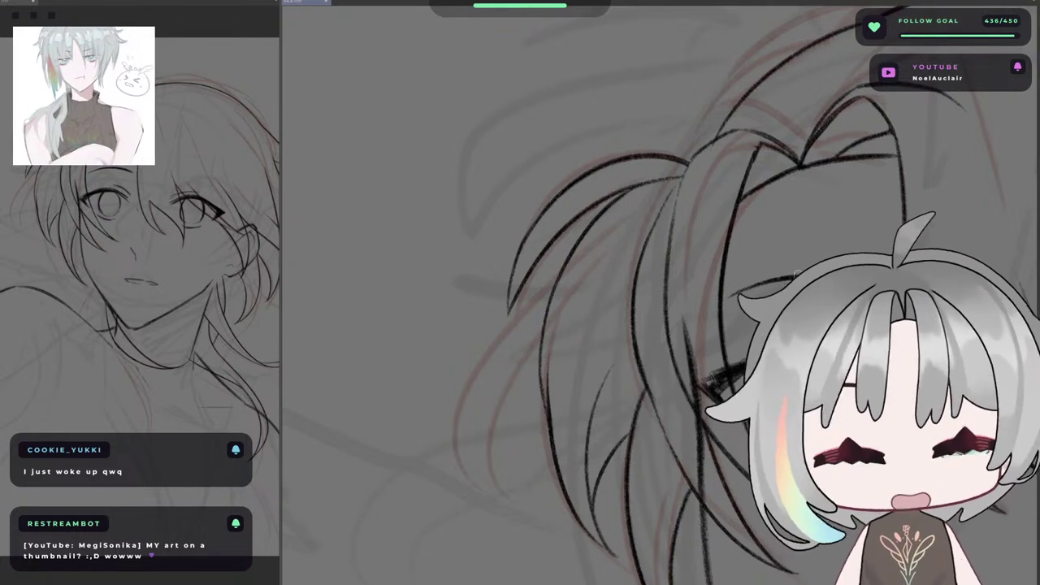
- Check the portrait mirrored and erase the section joining the second strand to the long stroke beneath it
{"action": "key", "text": "h"}
{"action": "left_click_drag", "start_coordinate": [752, 318], "coordinate": [724, 295]}
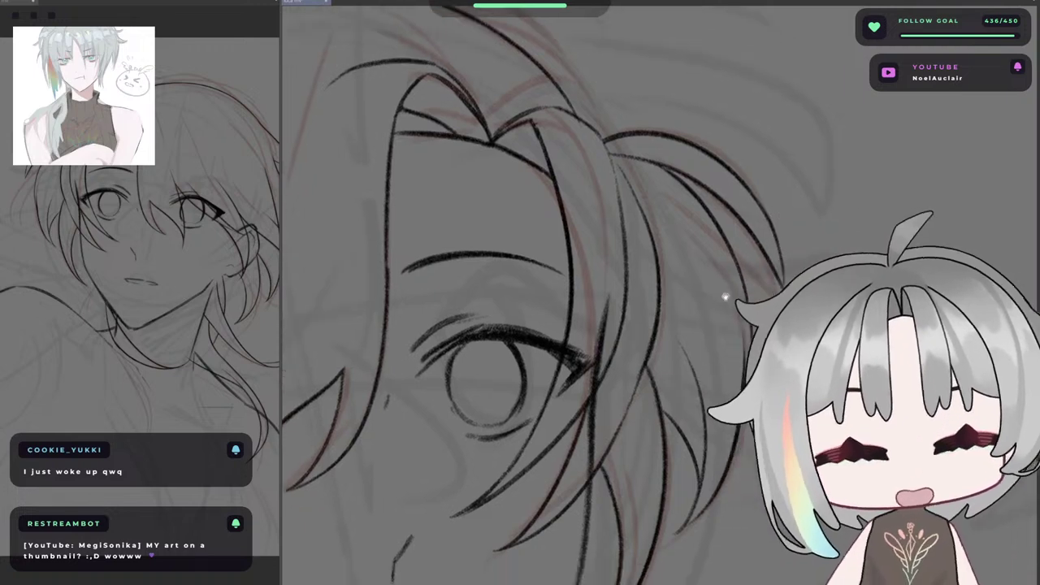
{"action": "key", "text": "h"}
{"action": "left_click_drag", "start_coordinate": [643, 292], "coordinate": [588, 292]}
{"action": "scroll", "coordinate": [581, 261], "scroll_direction": "up", "scroll_amount": 1}
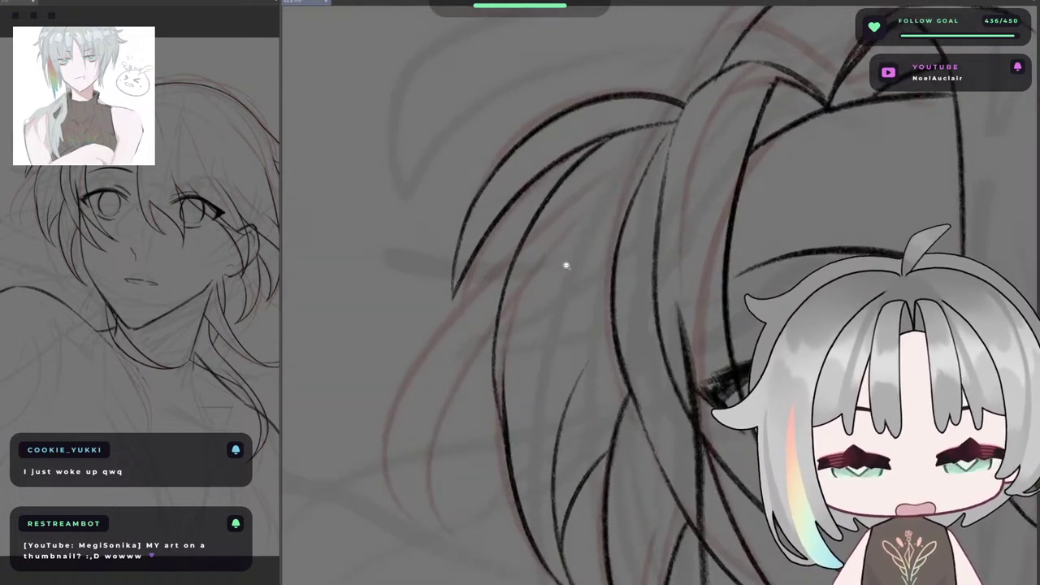
{"action": "left_click_drag", "start_coordinate": [550, 350], "coordinate": [559, 300]}
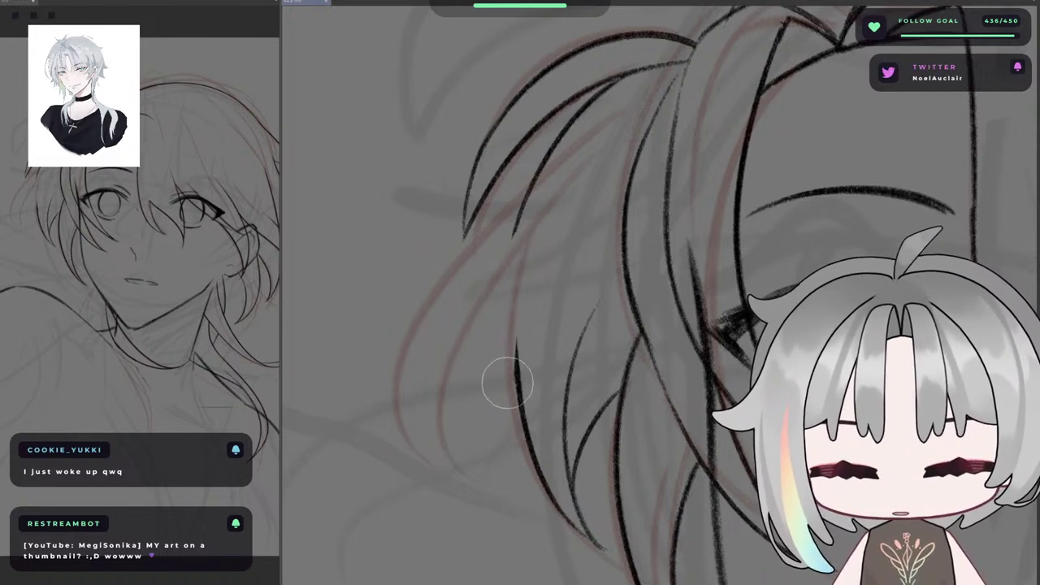
- Ink the second strand's outer edge down to a lower pointed tip and draw its inner edge curving back up, redoing the inner stroke
{"action": "key", "text": "p"}
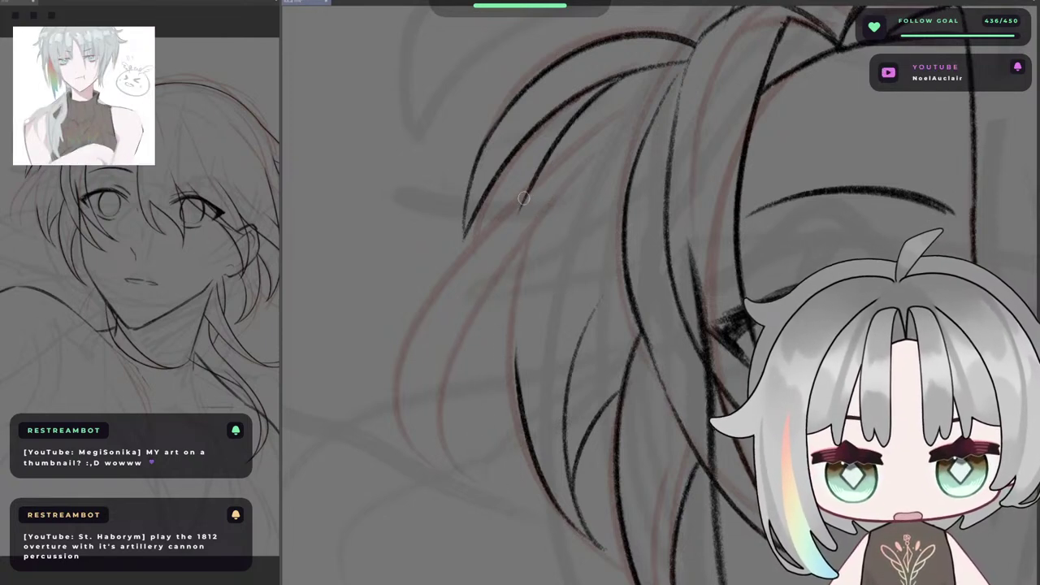
{"action": "mouse_move", "coordinate": [523, 199]}
{"action": "left_mouse_down"}
{"action": "mouse_move", "coordinate": [492, 457]}
{"action": "mouse_move", "coordinate": [533, 271]}
{"action": "left_mouse_up"}
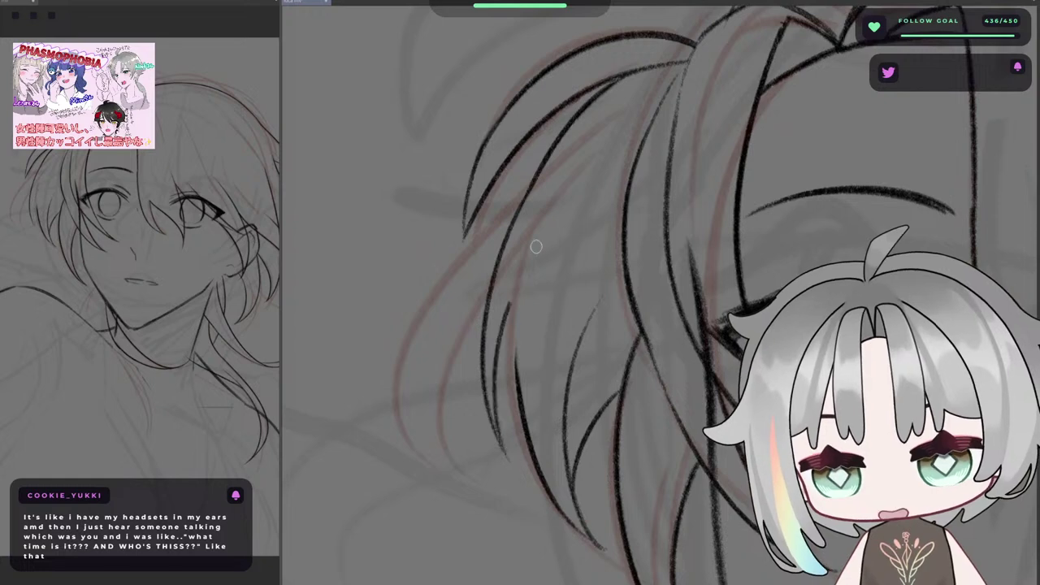
{"action": "key", "text": "ctrl+z"}
{"action": "mouse_move", "coordinate": [510, 464]}
{"action": "left_mouse_down"}
{"action": "mouse_move", "coordinate": [499, 404]}
{"action": "mouse_move", "coordinate": [534, 270]}
{"action": "left_mouse_up"}
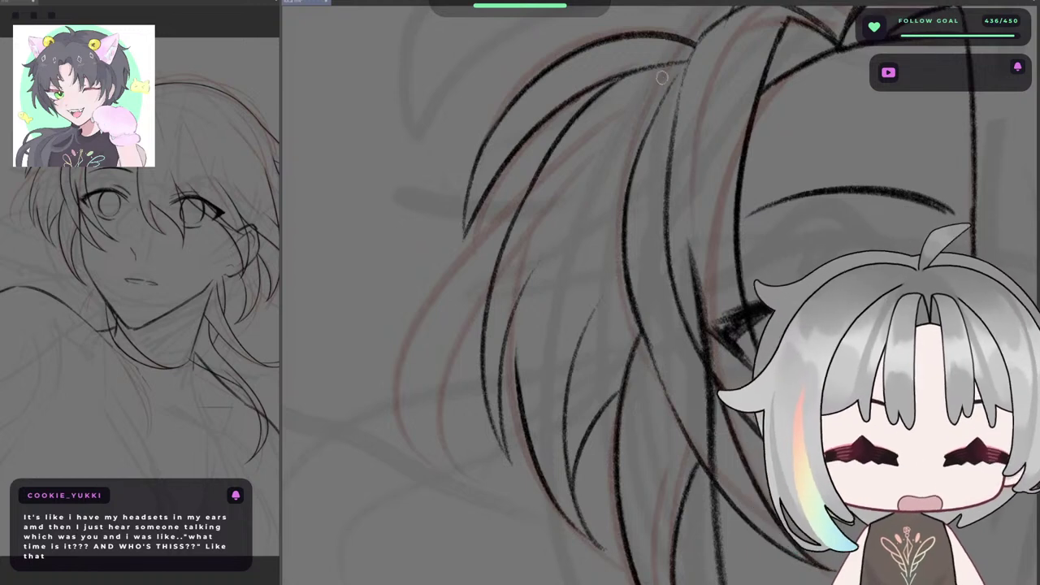
- Touch up the second strand's inked line where it runs into the gathered roots
{"action": "left_click_drag", "start_coordinate": [616, 88], "coordinate": [687, 53]}
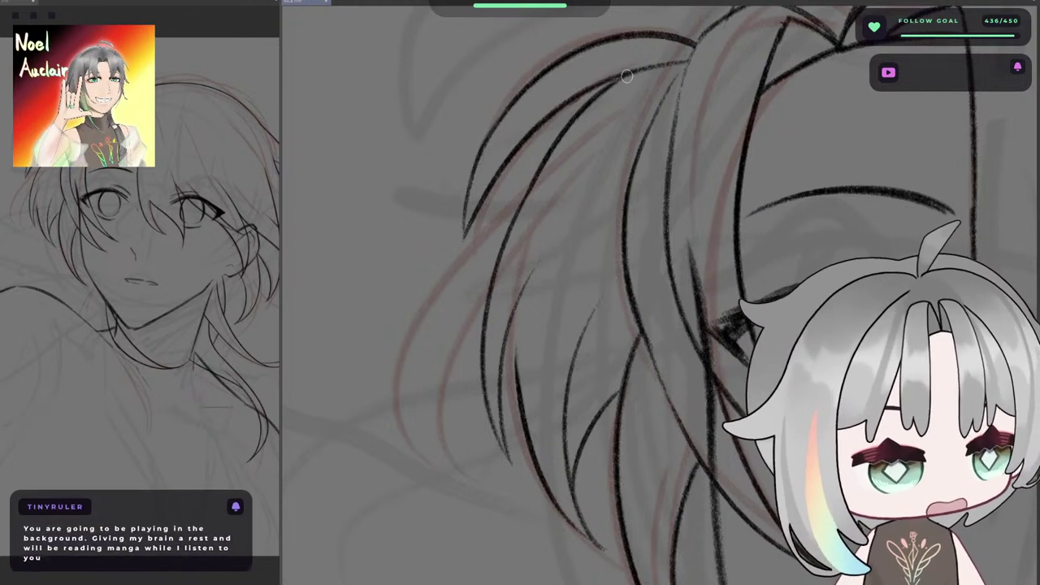
{"action": "left_click_drag", "start_coordinate": [626, 105], "coordinate": [602, 137]}
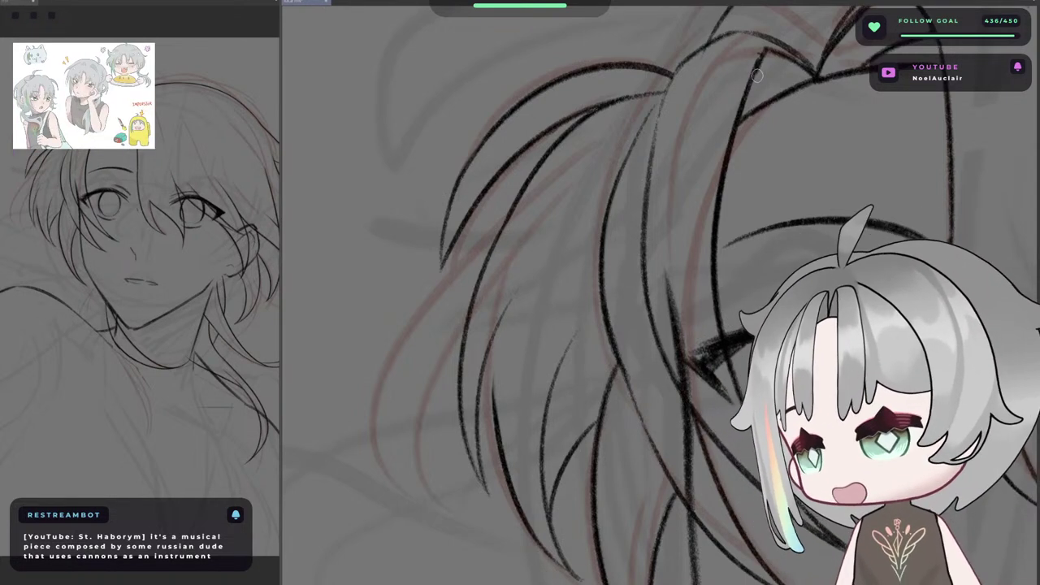
{"action": "scroll", "coordinate": [757, 75], "scroll_direction": "up", "scroll_amount": 8}
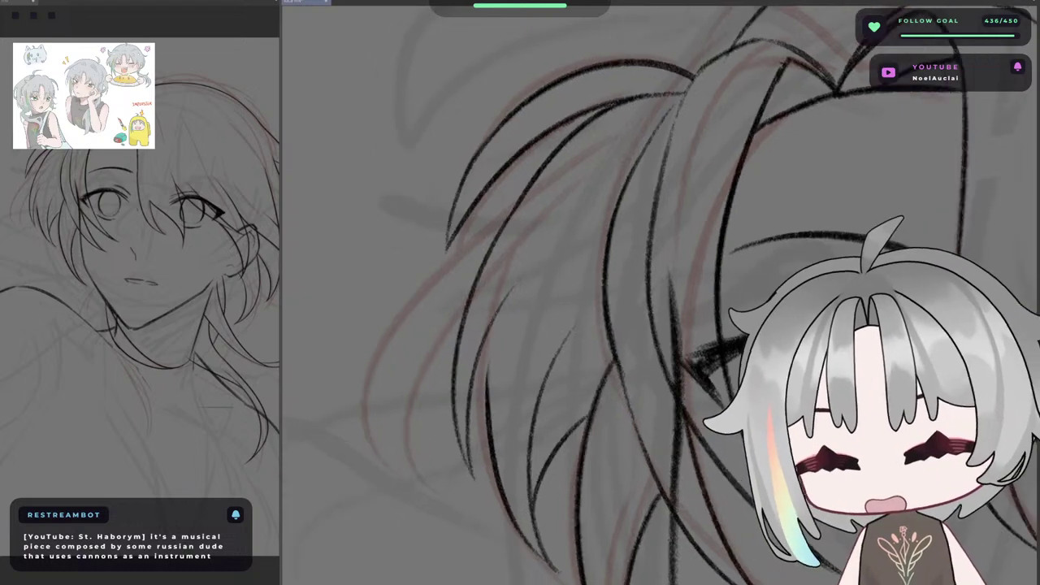
- Extend the thick stroke beneath the second strand upward to join the strand's inner edge, redoing the connection until it forms one smooth curve
{"action": "left_click_drag", "start_coordinate": [500, 213], "coordinate": [764, 158]}
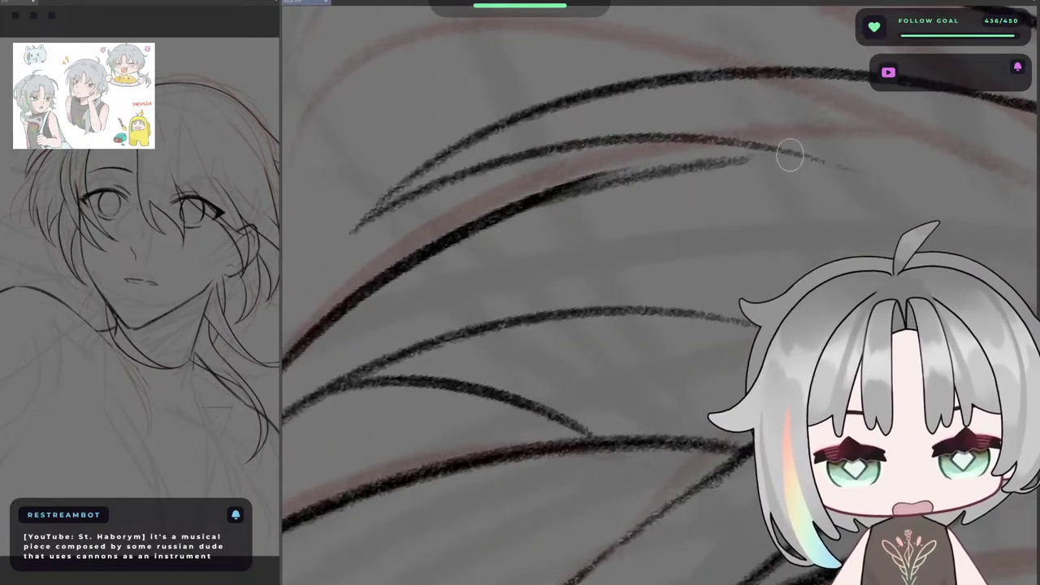
{"action": "key", "text": "ctrl+z"}
{"action": "key", "text": "ctrl+z"}
{"action": "left_click_drag", "start_coordinate": [481, 222], "coordinate": [813, 157]}
{"action": "key", "text": "ctrl+z"}
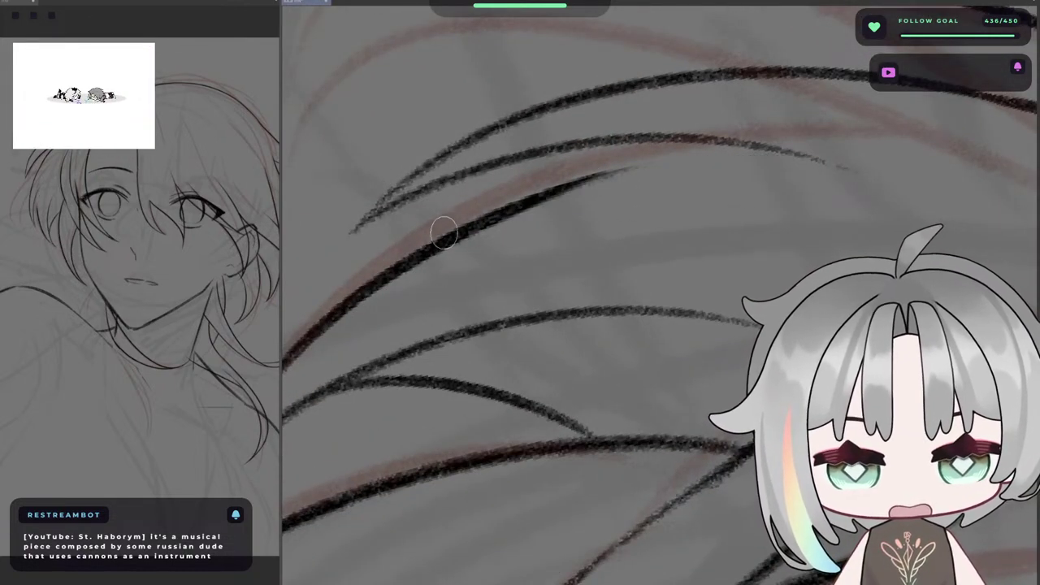
{"action": "mouse_move", "coordinate": [441, 230]}
{"action": "left_mouse_down"}
{"action": "mouse_move", "coordinate": [772, 159]}
{"action": "mouse_move", "coordinate": [661, 167]}
{"action": "mouse_move", "coordinate": [839, 157]}
{"action": "mouse_move", "coordinate": [527, 205]}
{"action": "left_mouse_up"}
{"action": "key", "text": "ctrl+z"}
{"action": "key", "text": "ctrl+z"}
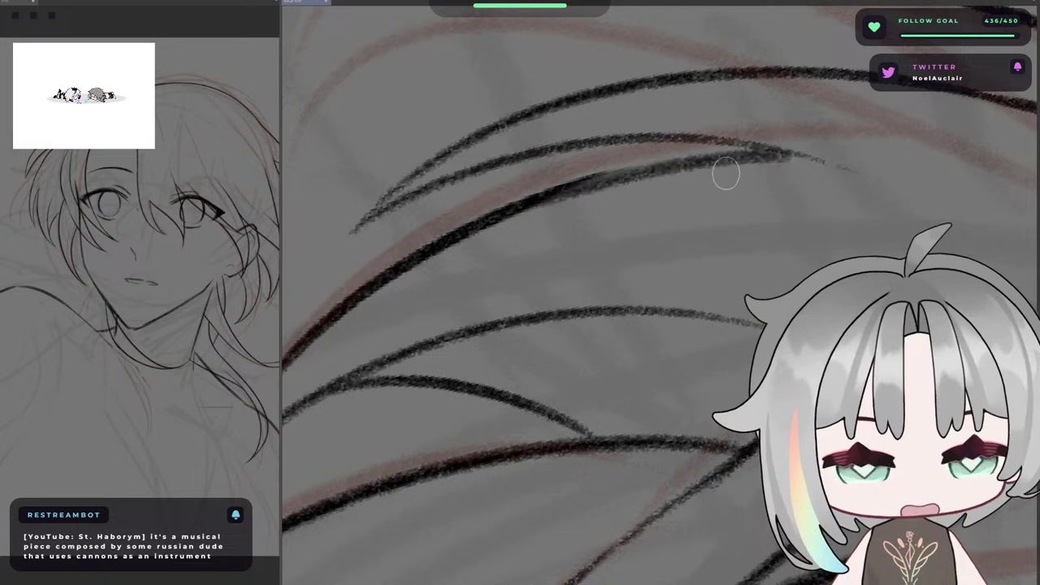
{"action": "key", "text": "ctrl+z"}
{"action": "left_click_drag", "start_coordinate": [789, 152], "coordinate": [411, 258]}
{"action": "key", "text": "ctrl+z"}
{"action": "left_click_drag", "start_coordinate": [785, 152], "coordinate": [557, 193]}
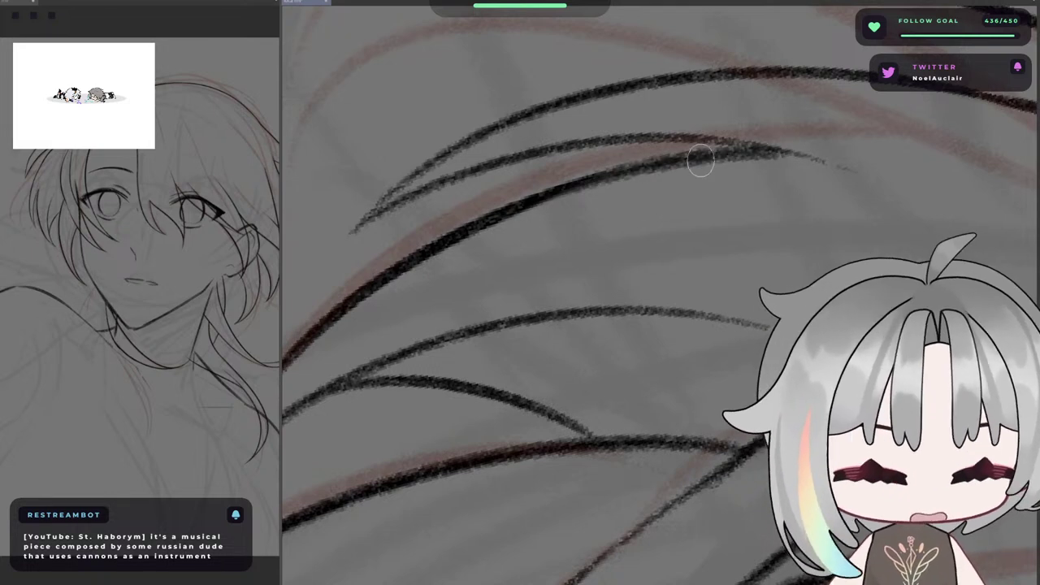
- Examine the whole portrait in normal and mirrored view, comparing the side hair with the head outline
{"action": "key", "text": "ctrl+at"}
{"action": "mouse_move", "coordinate": [684, 210]}
{"action": "left_mouse_down"}
{"action": "mouse_move", "coordinate": [709, 201]}
{"action": "mouse_move", "coordinate": [675, 202]}
{"action": "mouse_move", "coordinate": [641, 230]}
{"action": "mouse_move", "coordinate": [672, 209]}
{"action": "left_mouse_up"}
{"action": "key", "text": "h"}
{"action": "key", "text": "h"}
{"action": "key", "text": "plus"}
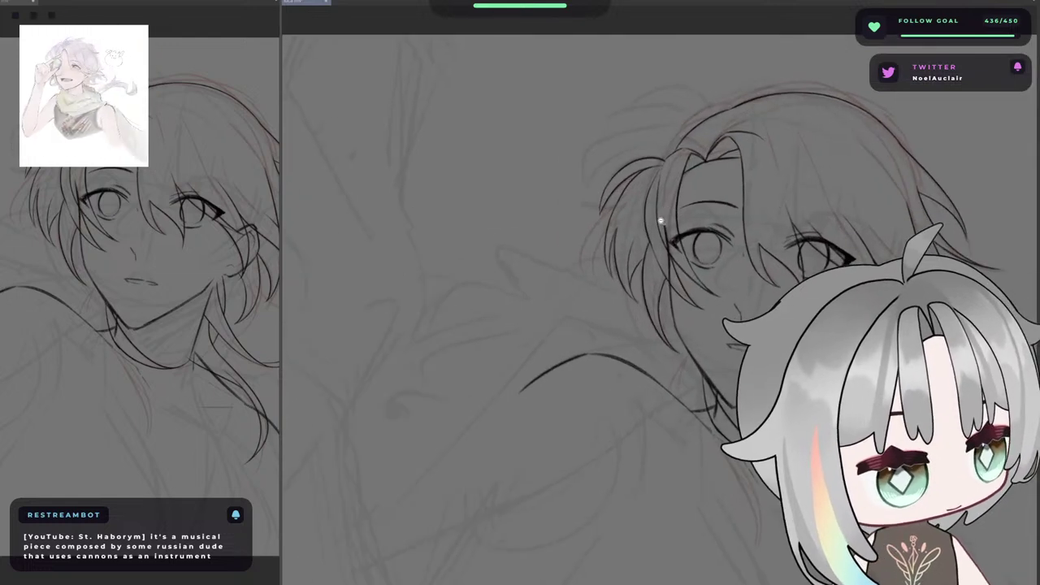
{"action": "key", "text": "plus"}
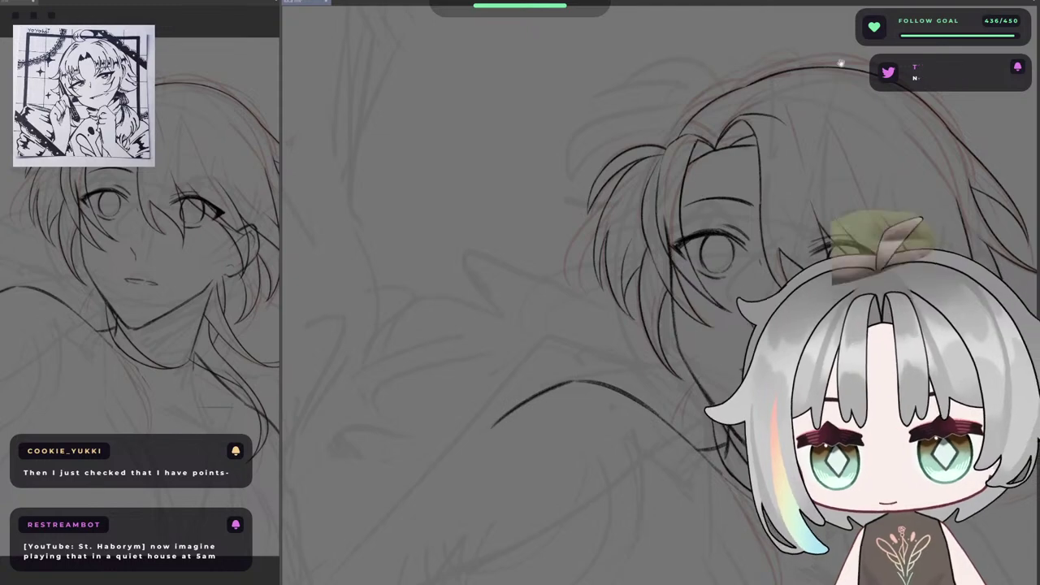
{"action": "left_click_drag", "start_coordinate": [841, 63], "coordinate": [648, 56]}
{"action": "left_click_drag", "start_coordinate": [658, 133], "coordinate": [699, 163]}
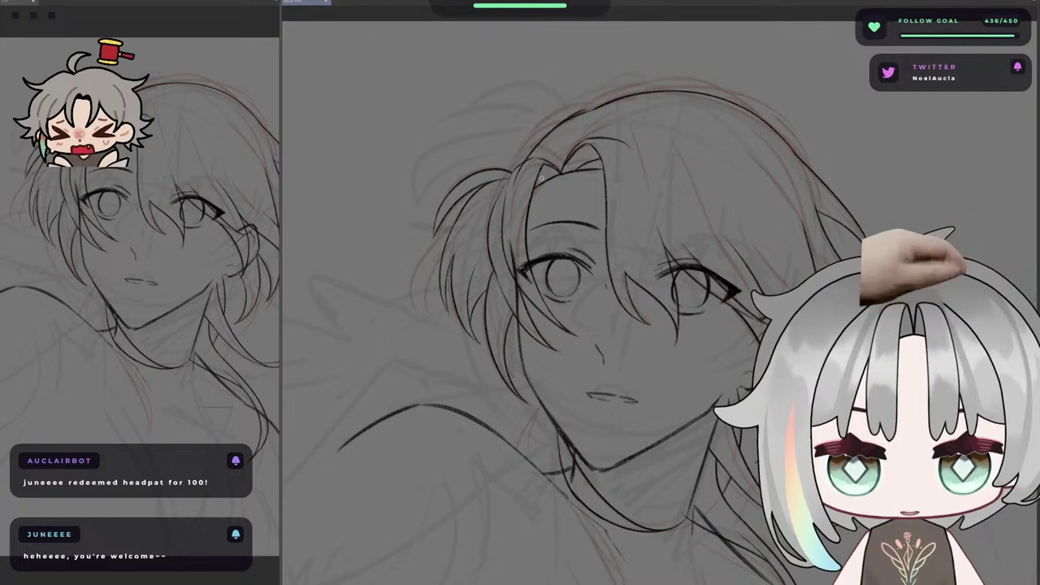
{"action": "left_click_drag", "start_coordinate": [590, 112], "coordinate": [513, 192]}
{"action": "key", "text": "h"}
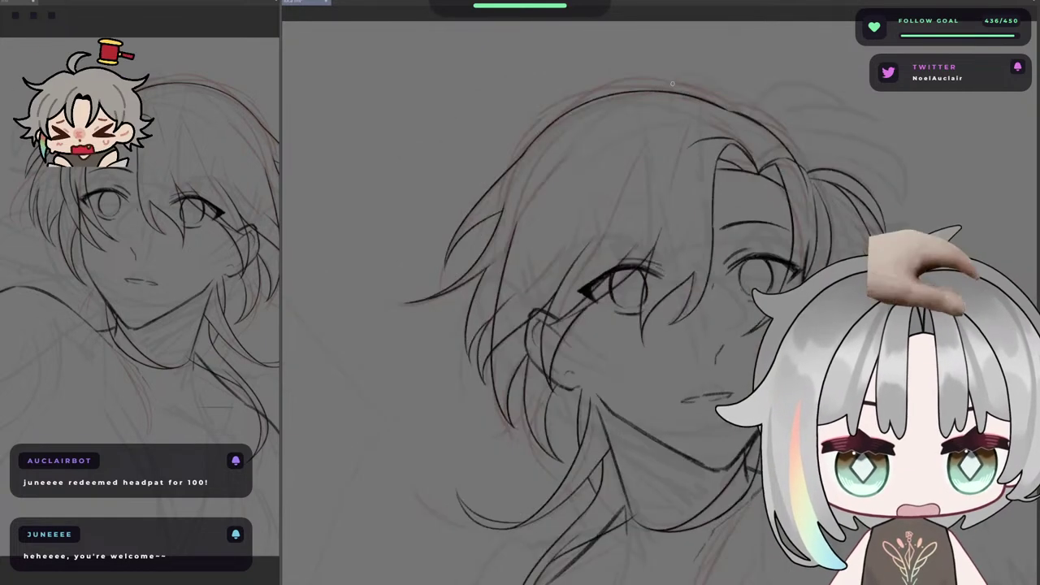
{"action": "key", "text": "h"}
- Erase the section of the head outline between the crown and the gathered side hair
{"action": "left_click_drag", "start_coordinate": [574, 239], "coordinate": [588, 208]}
{"action": "key", "text": "e"}
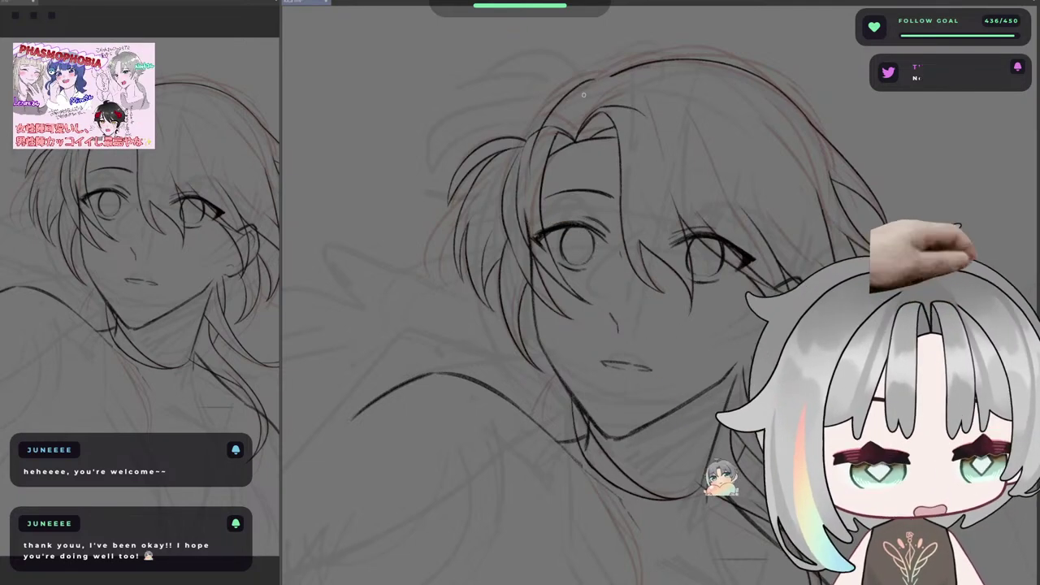
{"action": "scroll", "coordinate": [544, 86], "scroll_direction": "up", "scroll_amount": 2}
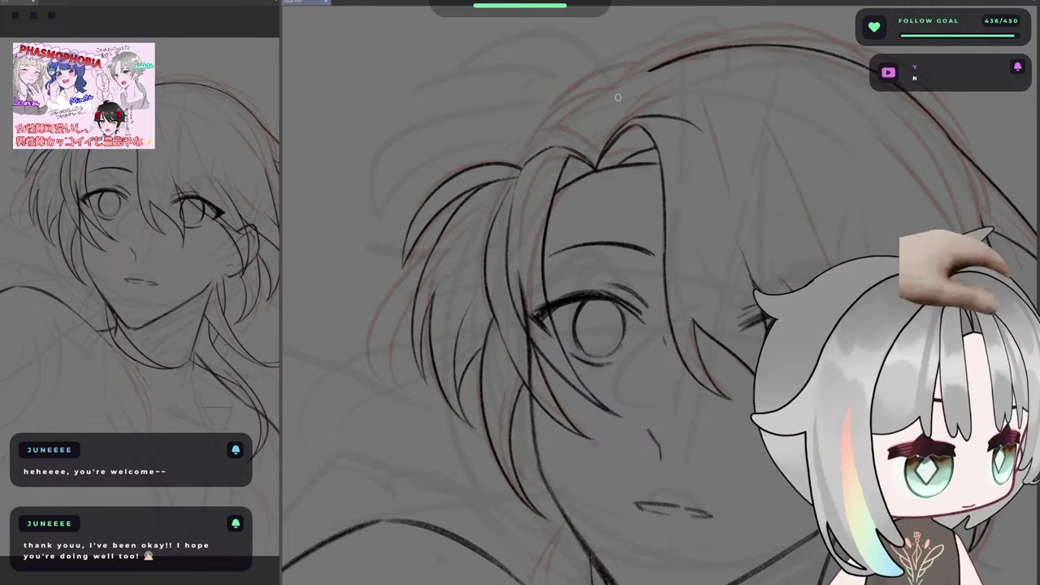
{"action": "key", "text": "ctrl+z"}
- Ink a new outline curve from just below the crown down to the gathered hair roots, redoing the stroke, and check it mirrored
{"action": "mouse_move", "coordinate": [614, 87]}
{"action": "left_mouse_down"}
{"action": "mouse_move", "coordinate": [528, 172]}
{"action": "mouse_move", "coordinate": [542, 154]}
{"action": "mouse_move", "coordinate": [525, 191]}
{"action": "mouse_move", "coordinate": [533, 176]}
{"action": "left_mouse_up"}
{"action": "key", "text": "ctrl+z"}
{"action": "key", "text": "ctrl+z"}
{"action": "key", "text": "ctrl+z"}
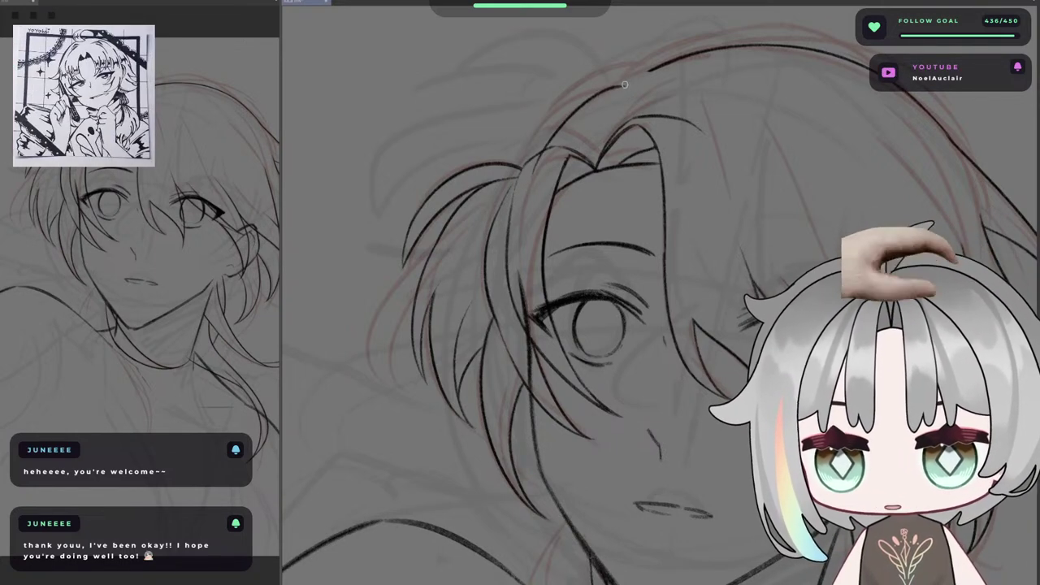
{"action": "key", "text": "ctrl+z"}
{"action": "left_click_drag", "start_coordinate": [625, 85], "coordinate": [537, 166]}
{"action": "key", "text": "ctrl+z"}
{"action": "key", "text": "ctrl+z"}
{"action": "left_click_drag", "start_coordinate": [633, 85], "coordinate": [516, 185]}
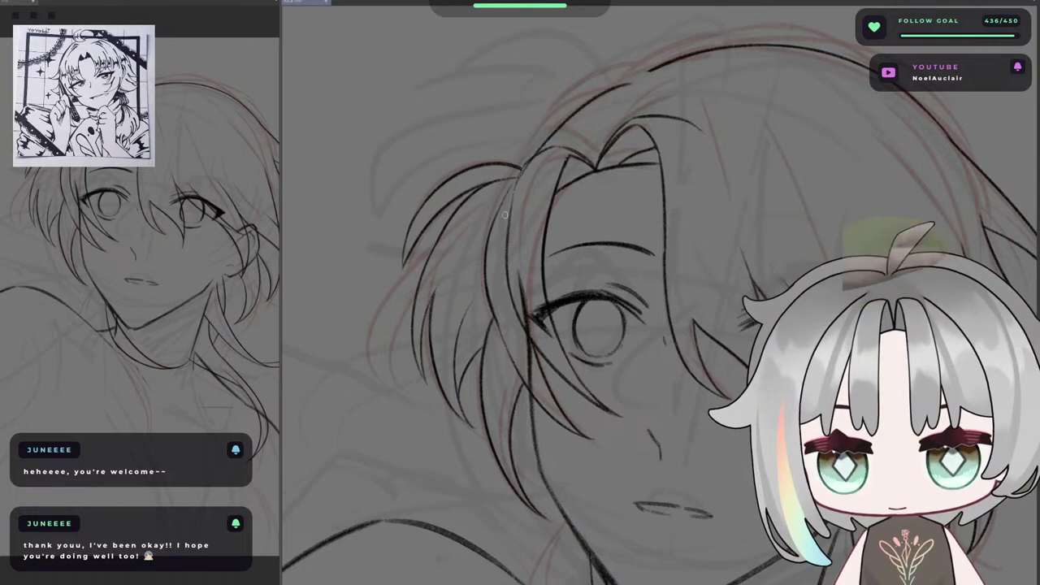
{"action": "key", "text": "ctrl+z"}
{"action": "mouse_move", "coordinate": [632, 88]}
{"action": "left_mouse_down"}
{"action": "mouse_move", "coordinate": [523, 167]}
{"action": "mouse_move", "coordinate": [551, 179]}
{"action": "mouse_move", "coordinate": [637, 83]}
{"action": "mouse_move", "coordinate": [604, 128]}
{"action": "left_mouse_up"}
{"action": "key", "text": "ctrl+z"}
{"action": "key", "text": "ctrl+z"}
{"action": "scroll", "coordinate": [690, 66], "scroll_direction": "down", "scroll_amount": 4}
{"action": "key", "text": "h"}
{"action": "key", "text": "h"}
- Extend the long crown outline down toward the new side curve, redoing the stroke until its end nearly meets that curve
{"action": "scroll", "coordinate": [625, 127], "scroll_direction": "up", "scroll_amount": 3}
{"action": "scroll", "coordinate": [625, 126], "scroll_direction": "up", "scroll_amount": 4}
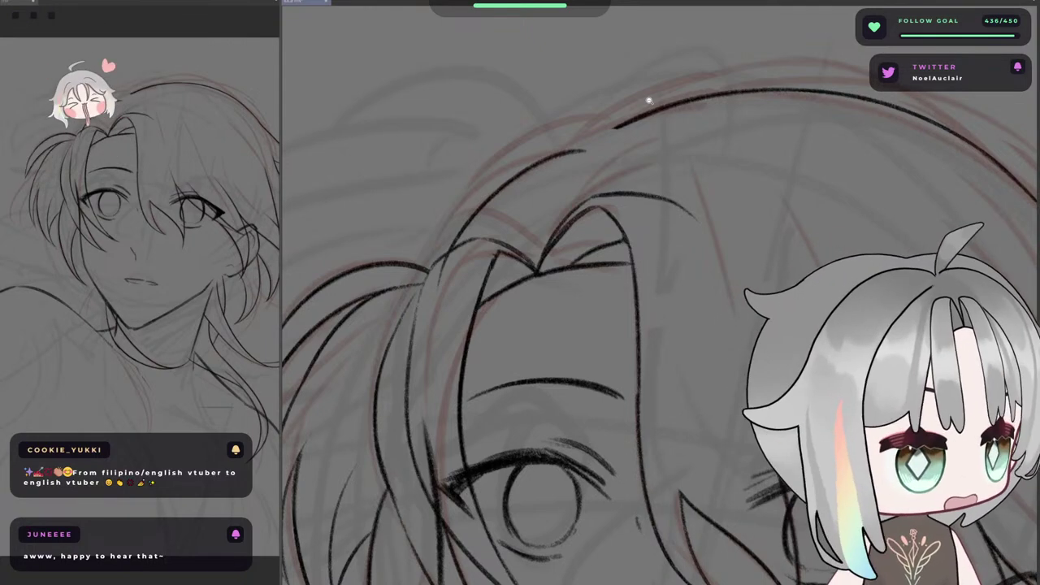
{"action": "scroll", "coordinate": [620, 174], "scroll_direction": "up", "scroll_amount": 5}
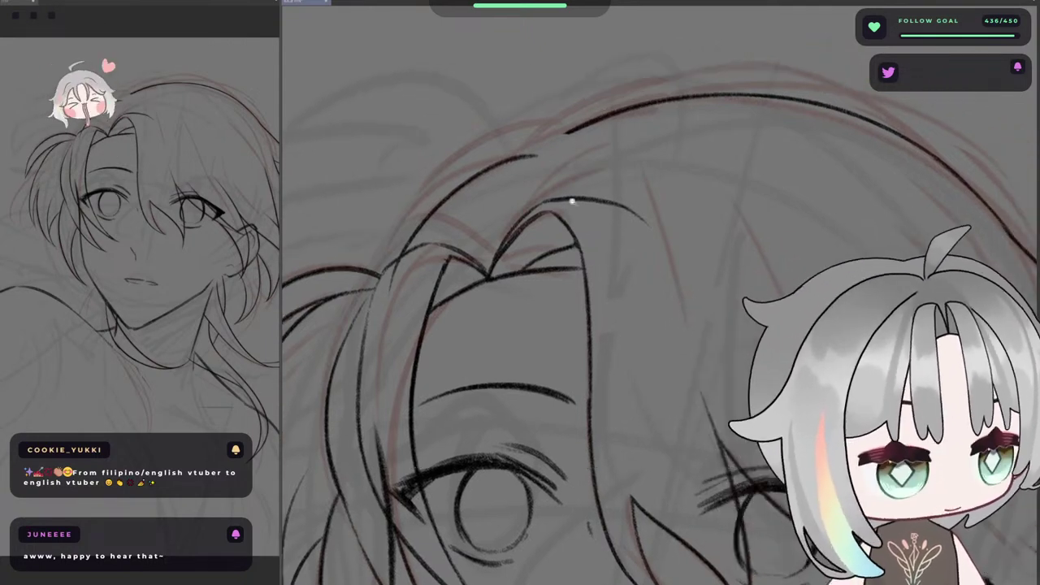
{"action": "key", "text": "ctrl+z"}
{"action": "left_click_drag", "start_coordinate": [531, 182], "coordinate": [654, 116]}
{"action": "key", "text": "ctrl+z"}
{"action": "key", "text": "ctrl+z"}
{"action": "left_click_drag", "start_coordinate": [529, 182], "coordinate": [646, 115]}
{"action": "key", "text": "ctrl+z"}
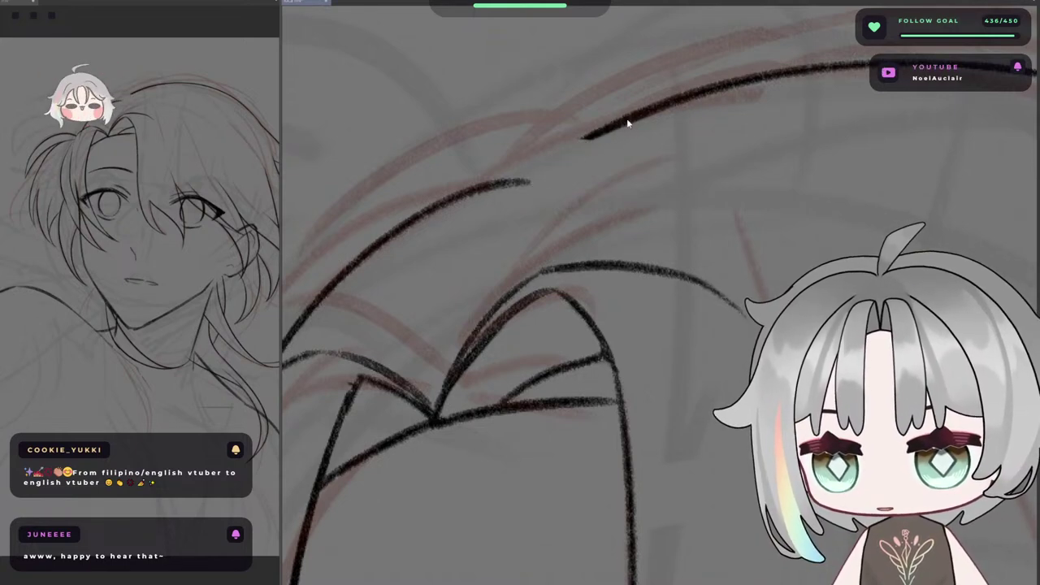
{"action": "mouse_move", "coordinate": [531, 182]}
{"action": "left_mouse_down"}
{"action": "mouse_move", "coordinate": [622, 125]}
{"action": "mouse_move", "coordinate": [652, 122]}
{"action": "mouse_move", "coordinate": [641, 111]}
{"action": "left_mouse_up"}
{"action": "key", "text": "ctrl+z"}
{"action": "key", "text": "ctrl+z"}
{"action": "key", "text": "ctrl+z"}
{"action": "key", "text": "ctrl+z"}
{"action": "key", "text": "ctrl+z"}
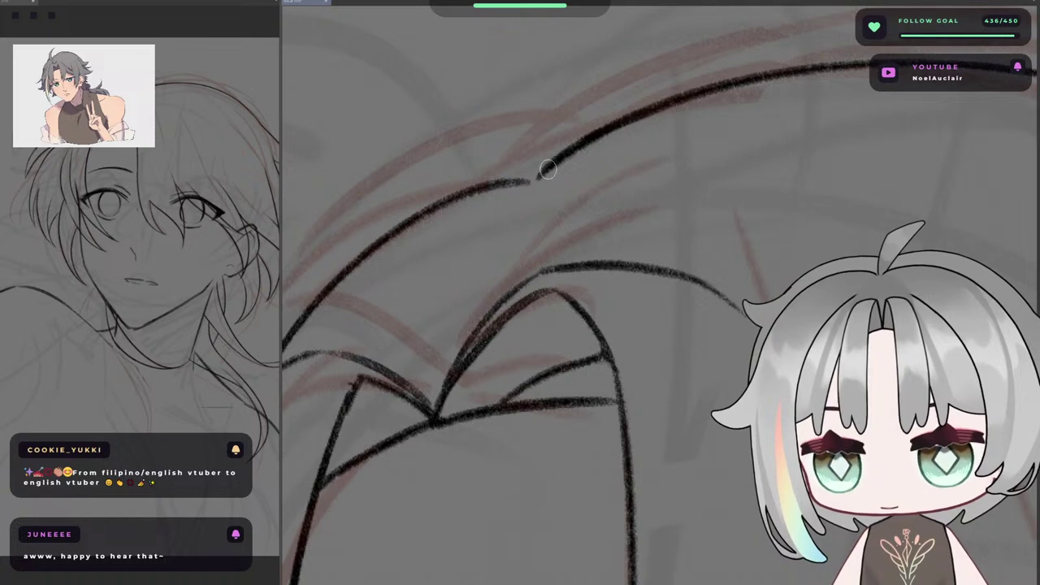
- Close the gap between the crown line and the side curve with a small notch, and check the head mirrored
{"action": "key", "text": "ctrl+z"}
{"action": "mouse_move", "coordinate": [547, 170]}
{"action": "left_mouse_down"}
{"action": "mouse_move", "coordinate": [503, 187]}
{"action": "mouse_move", "coordinate": [533, 180]}
{"action": "mouse_move", "coordinate": [489, 181]}
{"action": "left_mouse_up"}
{"action": "key", "text": "ctrl+z"}
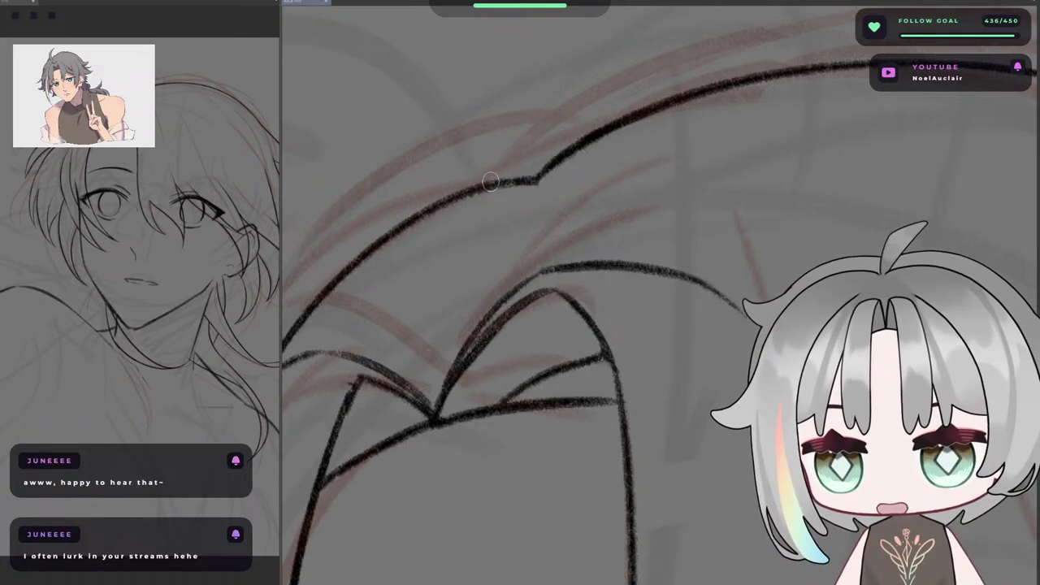
{"action": "key", "text": "ctrl+z"}
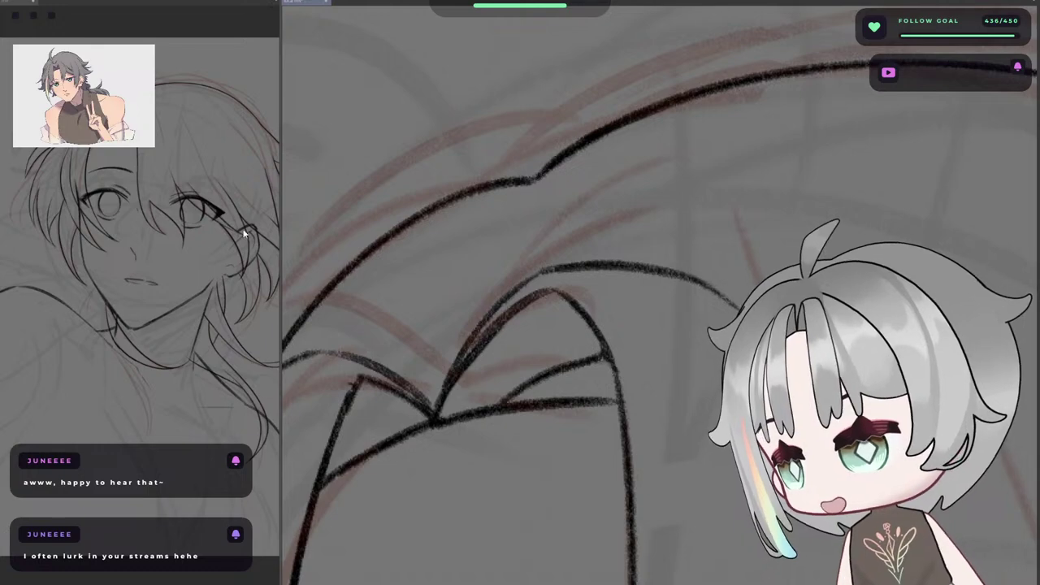
{"action": "scroll", "coordinate": [334, 269], "scroll_direction": "down", "scroll_amount": 5}
{"action": "mouse_move", "coordinate": [472, 313]}
{"action": "left_mouse_down"}
{"action": "mouse_move", "coordinate": [704, 255]}
{"action": "mouse_move", "coordinate": [642, 192]}
{"action": "left_mouse_up"}
{"action": "key", "text": "h"}
{"action": "key", "text": "h"}
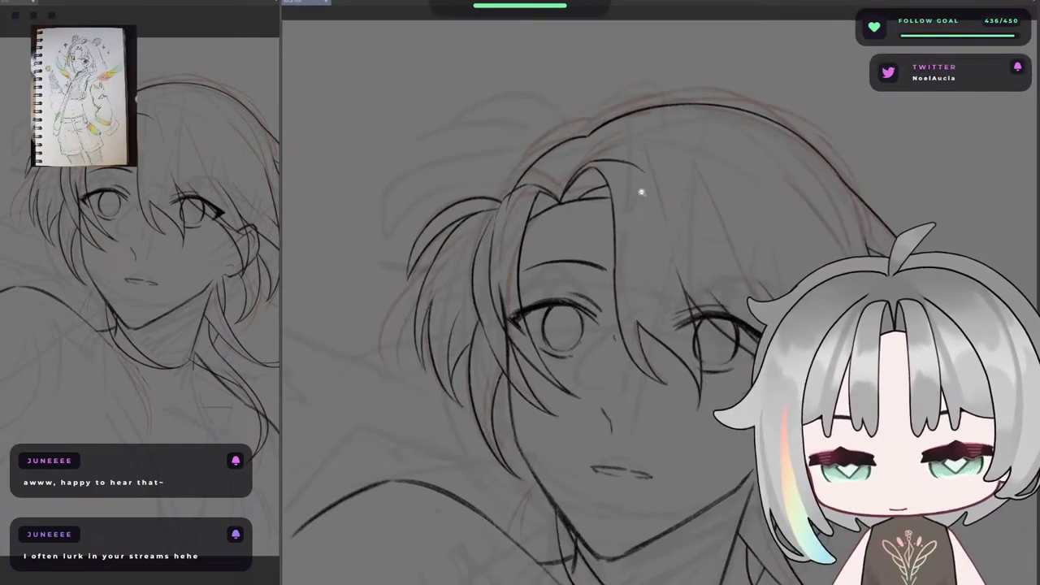
- Erase the side curve's overshoot below the upper edge of the front hair lock
{"action": "scroll", "coordinate": [573, 144], "scroll_direction": "up", "scroll_amount": 5}
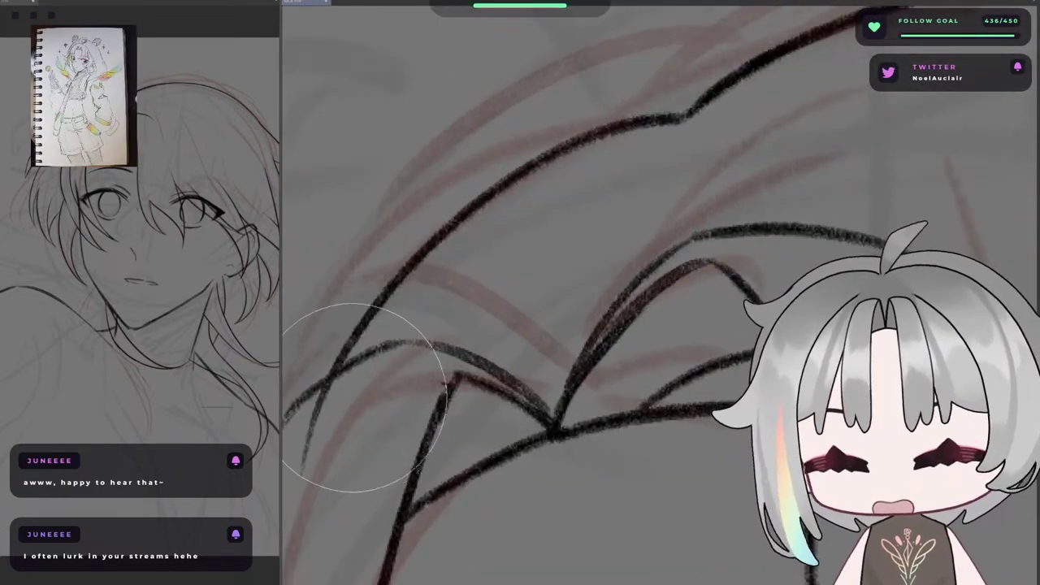
{"action": "mouse_move", "coordinate": [727, 275]}
{"action": "left_mouse_down"}
{"action": "mouse_move", "coordinate": [656, 236]}
{"action": "mouse_move", "coordinate": [651, 220]}
{"action": "left_mouse_up"}
{"action": "left_click_drag", "start_coordinate": [605, 270], "coordinate": [582, 277]}
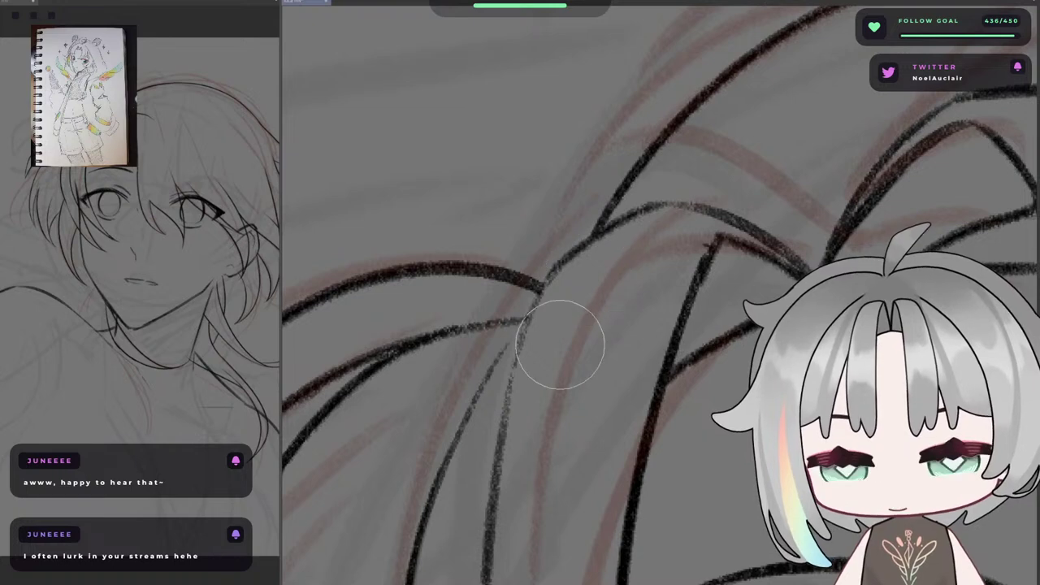
{"action": "left_click_drag", "start_coordinate": [675, 240], "coordinate": [380, 418]}
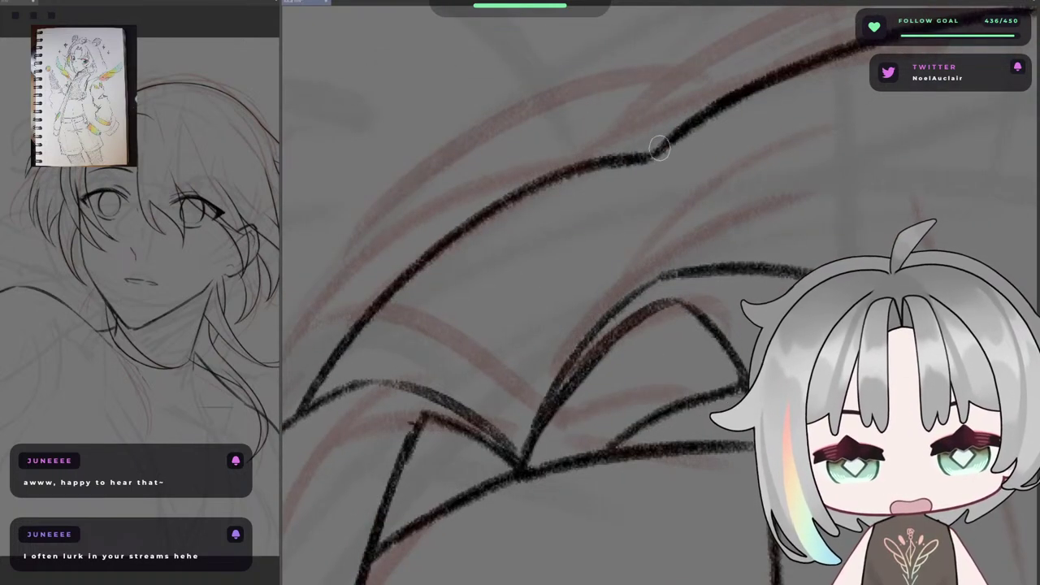
{"action": "left_click_drag", "start_coordinate": [709, 162], "coordinate": [650, 190]}
{"action": "left_click_drag", "start_coordinate": [725, 184], "coordinate": [667, 165]}
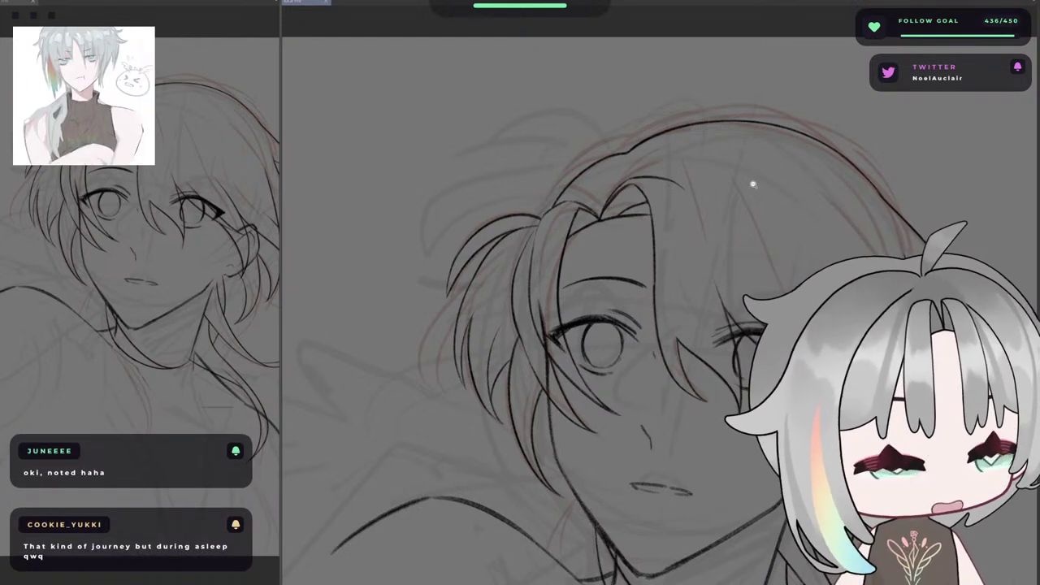
- Examine the full portrait in normal and mirrored view, and compare it with and without the last edit
{"action": "left_click_drag", "start_coordinate": [679, 144], "coordinate": [629, 153]}
{"action": "key", "text": "h"}
{"action": "key", "text": "h"}
{"action": "mouse_move", "coordinate": [760, 218]}
{"action": "left_mouse_down"}
{"action": "mouse_move", "coordinate": [707, 171]}
{"action": "mouse_move", "coordinate": [664, 153]}
{"action": "mouse_move", "coordinate": [664, 139]}
{"action": "left_mouse_up"}
{"action": "key", "text": "h"}
{"action": "left_click_drag", "start_coordinate": [671, 253], "coordinate": [652, 231]}
{"action": "left_click_drag", "start_coordinate": [651, 232], "coordinate": [643, 202]}
{"action": "key", "text": "h"}
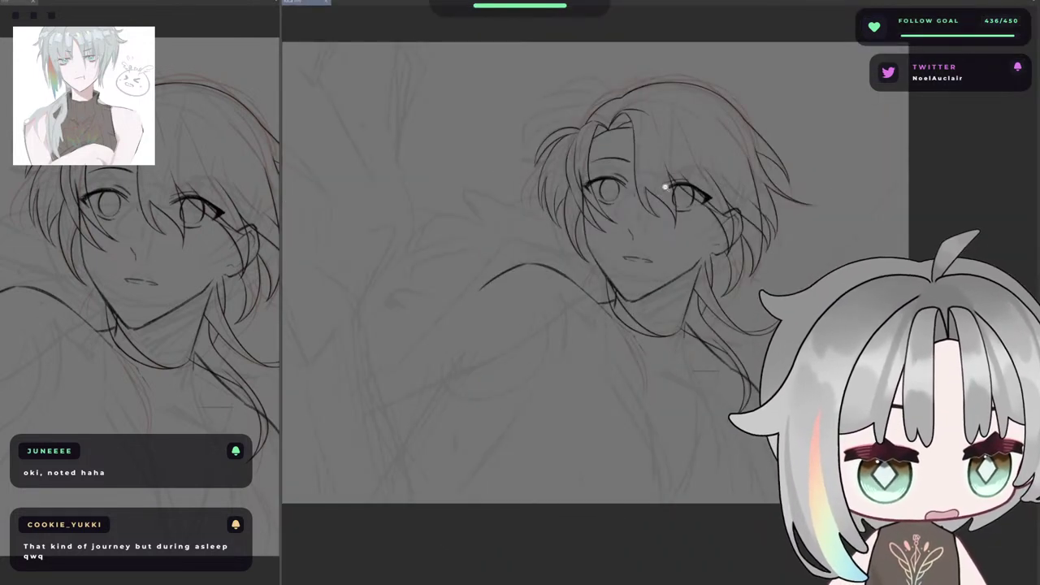
{"action": "left_click_drag", "start_coordinate": [686, 336], "coordinate": [683, 368]}
{"action": "key", "text": "h"}
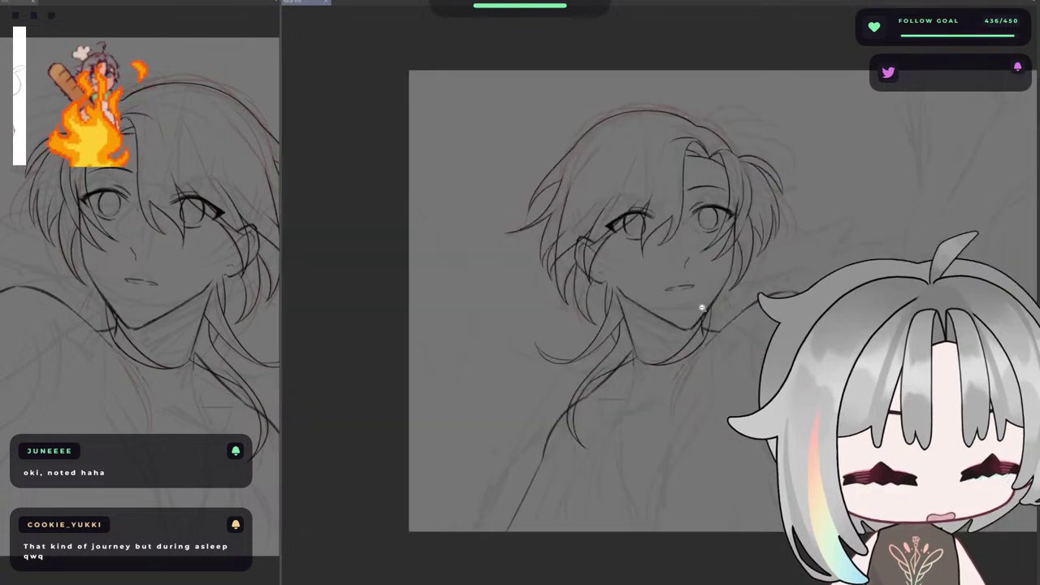
{"action": "key", "text": "h"}
{"action": "key", "text": "h"}
{"action": "key", "text": "h"}
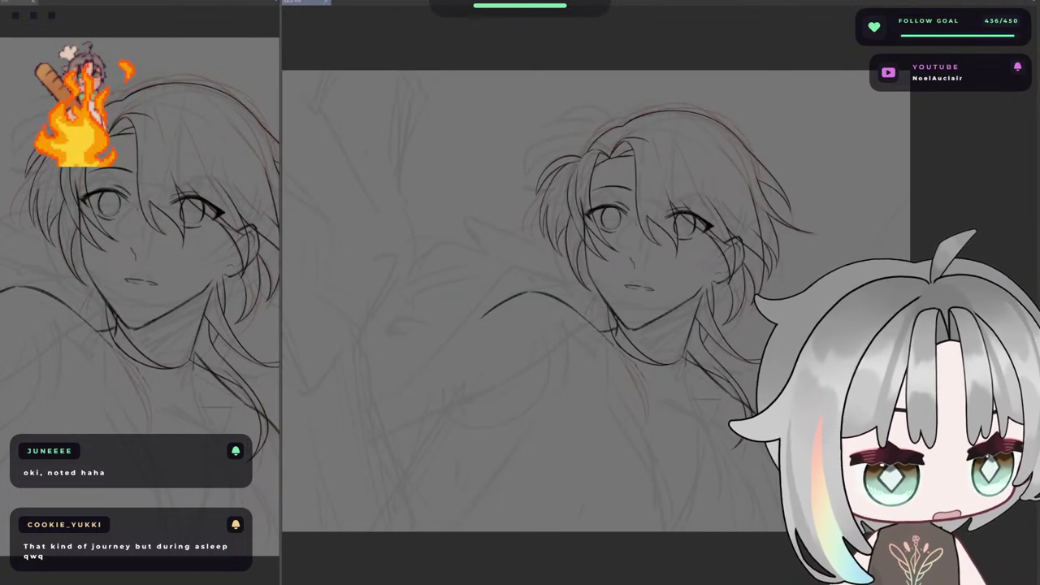
{"action": "key", "text": "ctrl+z"}
{"action": "key", "text": "ctrl+y"}
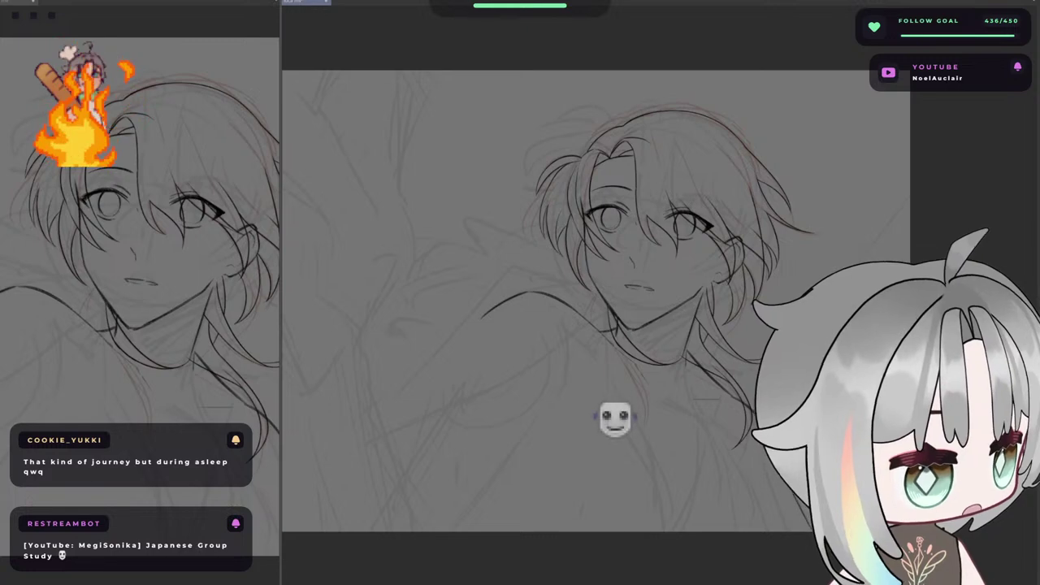
- Redraw the short stroke joining the crown outline to the top of the side hair curve at the gathered roots
{"action": "scroll", "coordinate": [620, 155], "scroll_direction": "up", "scroll_amount": 2}
{"action": "scroll", "coordinate": [532, 165], "scroll_direction": "up", "scroll_amount": 4}
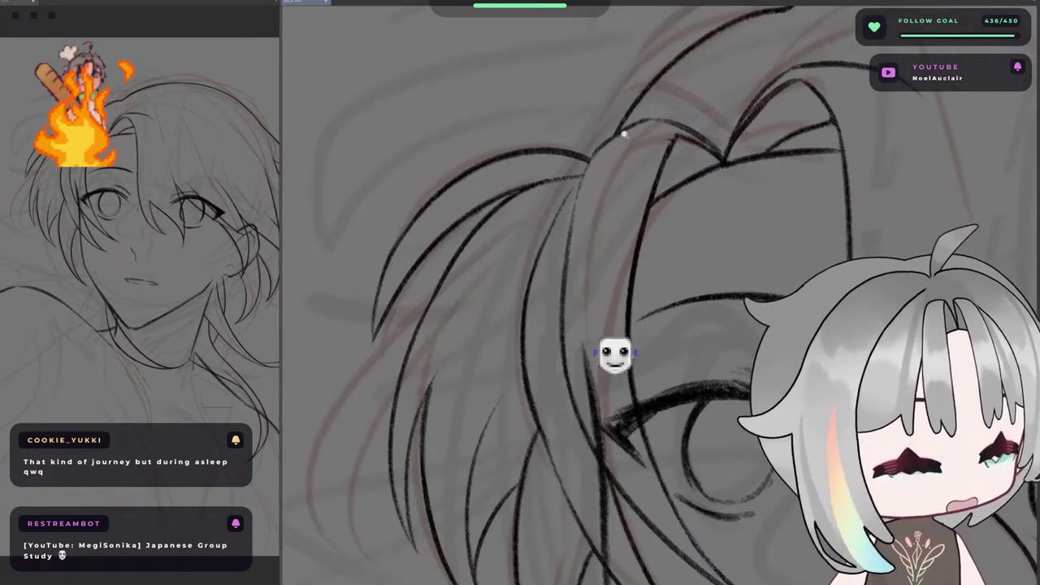
{"action": "scroll", "coordinate": [611, 138], "scroll_direction": "up", "scroll_amount": 1}
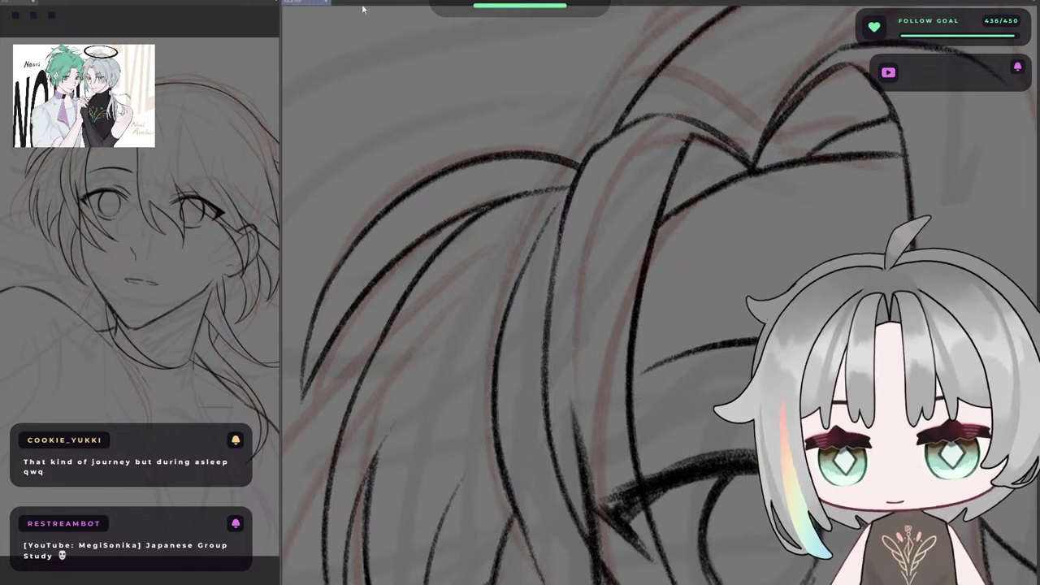
{"action": "key", "text": "ctrl+z"}
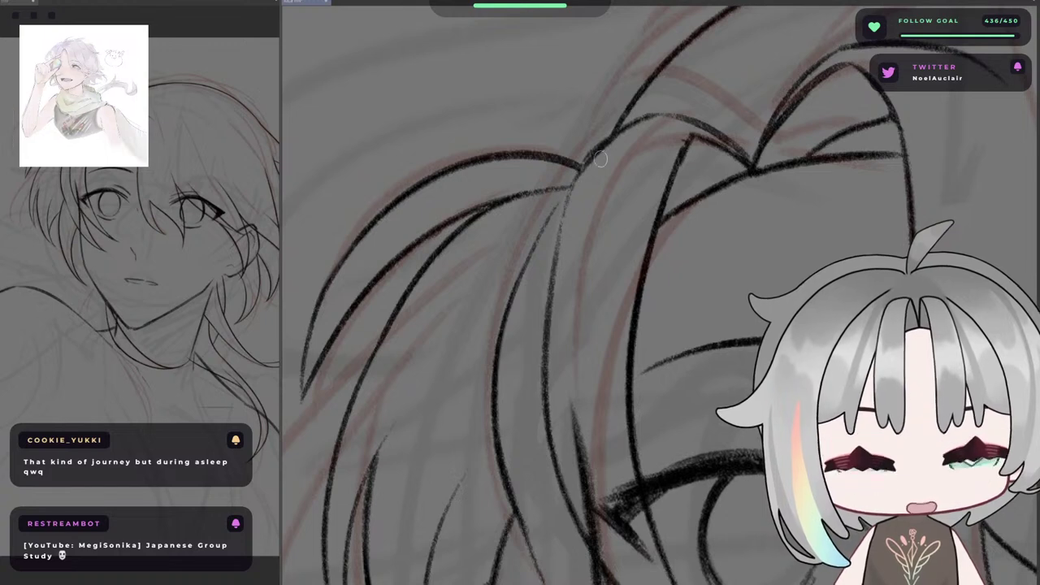
{"action": "key", "text": "ctrl+z"}
{"action": "left_click_drag", "start_coordinate": [596, 154], "coordinate": [556, 264]}
{"action": "key", "text": "ctrl+z"}
{"action": "key", "text": "ctrl+z"}
{"action": "left_click_drag", "start_coordinate": [591, 157], "coordinate": [557, 252]}
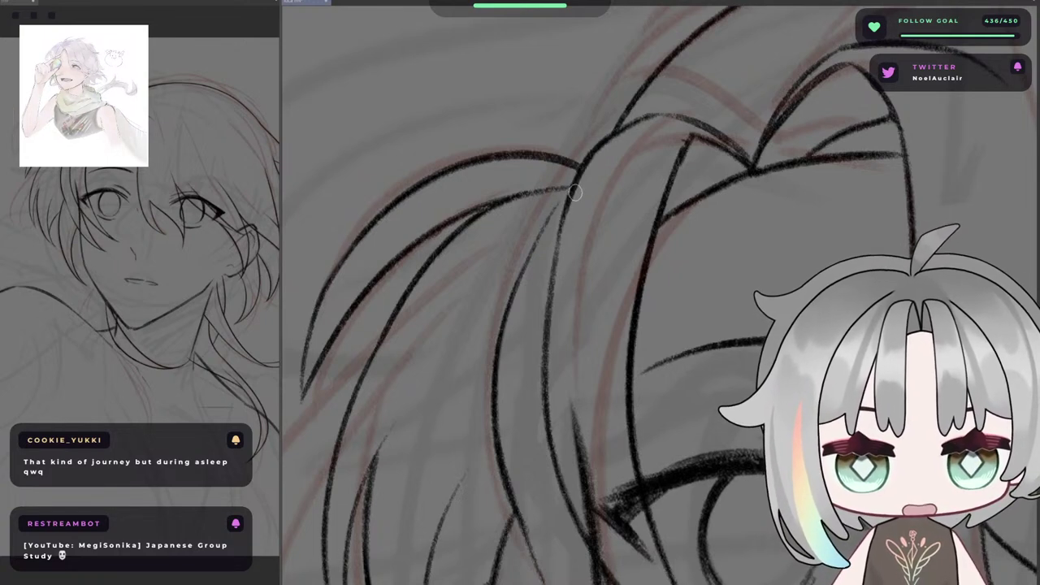
- Replace that joining stroke with one that extends the neighbouring outer strand up to the gathered roots
{"action": "key", "text": "ctrl+z"}
{"action": "mouse_move", "coordinate": [575, 192]}
{"action": "left_mouse_down"}
{"action": "mouse_move", "coordinate": [514, 269]}
{"action": "mouse_move", "coordinate": [497, 320]}
{"action": "mouse_move", "coordinate": [510, 288]}
{"action": "left_mouse_up"}
{"action": "key", "text": "ctrl+z"}
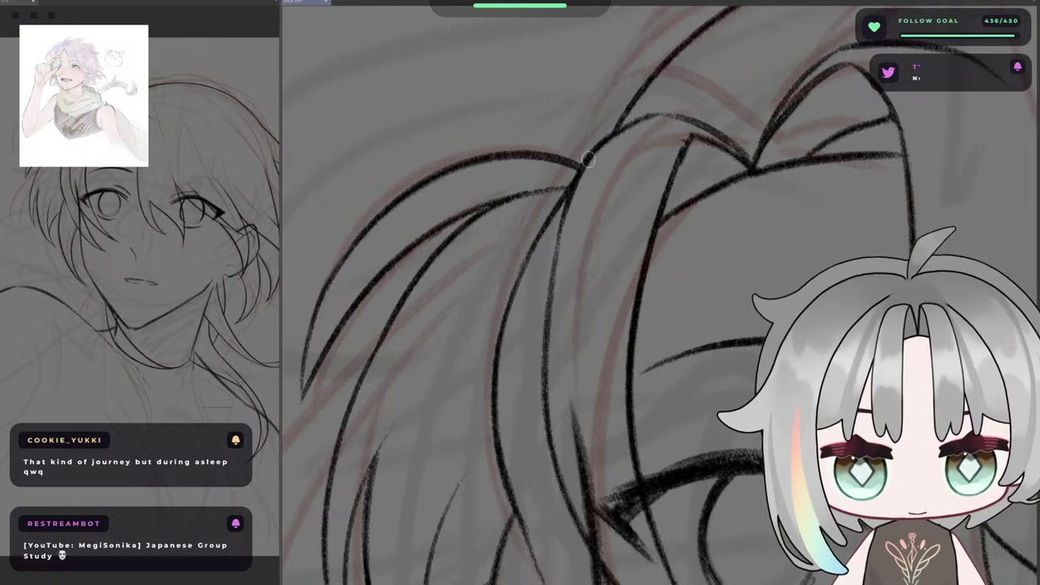
- Examine the hair line art in normal and mirrored view, both close up and across the whole portrait
{"action": "key", "text": "h"}
{"action": "key", "text": "h"}
{"action": "mouse_move", "coordinate": [615, 132]}
{"action": "left_mouse_down"}
{"action": "mouse_move", "coordinate": [700, 117]}
{"action": "mouse_move", "coordinate": [681, 116]}
{"action": "mouse_move", "coordinate": [721, 138]}
{"action": "left_mouse_up"}
{"action": "left_click_drag", "start_coordinate": [703, 185], "coordinate": [505, 241]}
{"action": "key", "text": "ctrl+Tab"}
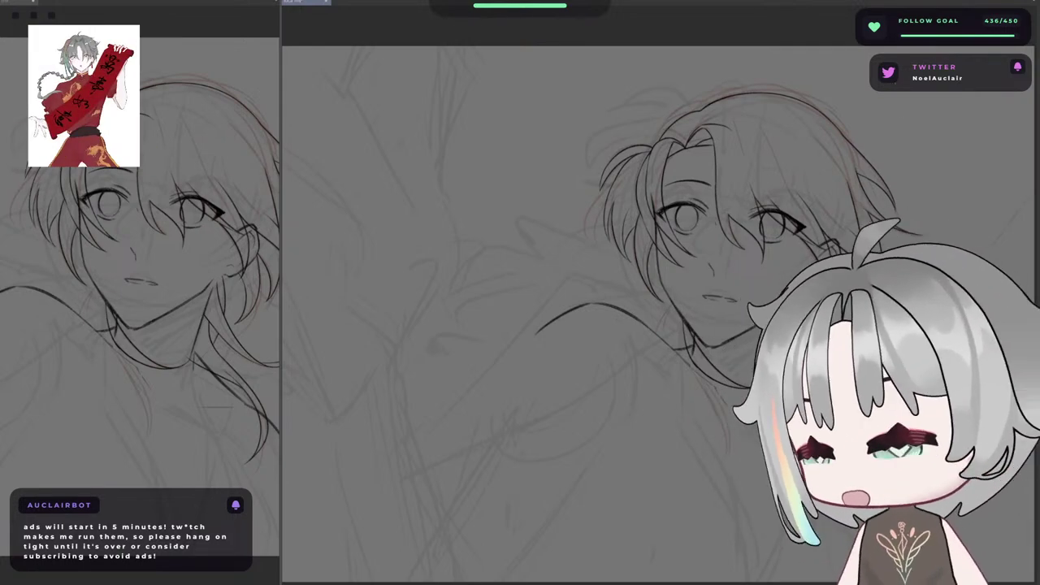
{"action": "left_click_drag", "start_coordinate": [672, 131], "coordinate": [675, 153]}
{"action": "key", "text": "h"}
{"action": "key", "text": "h"}
{"action": "left_click_drag", "start_coordinate": [788, 159], "coordinate": [646, 133]}
{"action": "key", "text": "h"}
{"action": "scroll", "coordinate": [678, 179], "scroll_direction": "up", "scroll_amount": 2}
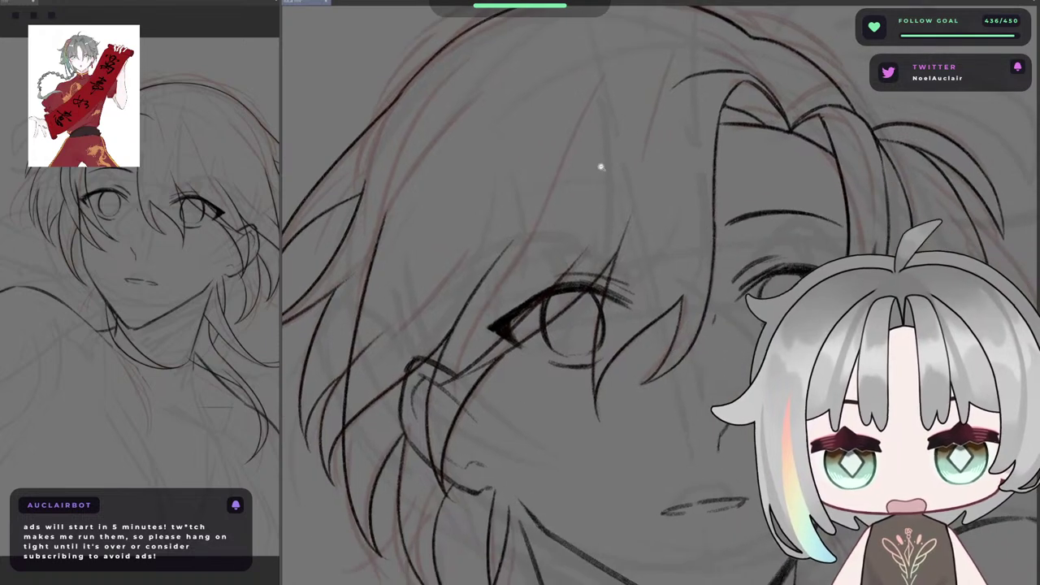
{"action": "scroll", "coordinate": [614, 191], "scroll_direction": "down", "scroll_amount": 5}
{"action": "key", "text": "h"}
{"action": "left_click_drag", "start_coordinate": [622, 265], "coordinate": [600, 172]}
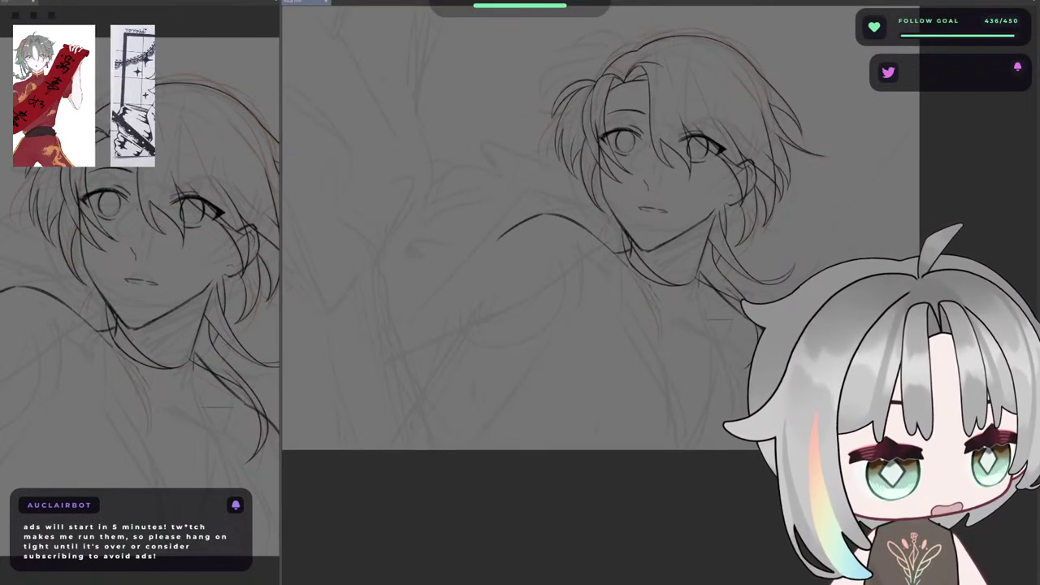
{"action": "key", "text": "h"}
{"action": "scroll", "coordinate": [609, 252], "scroll_direction": "up", "scroll_amount": 2}
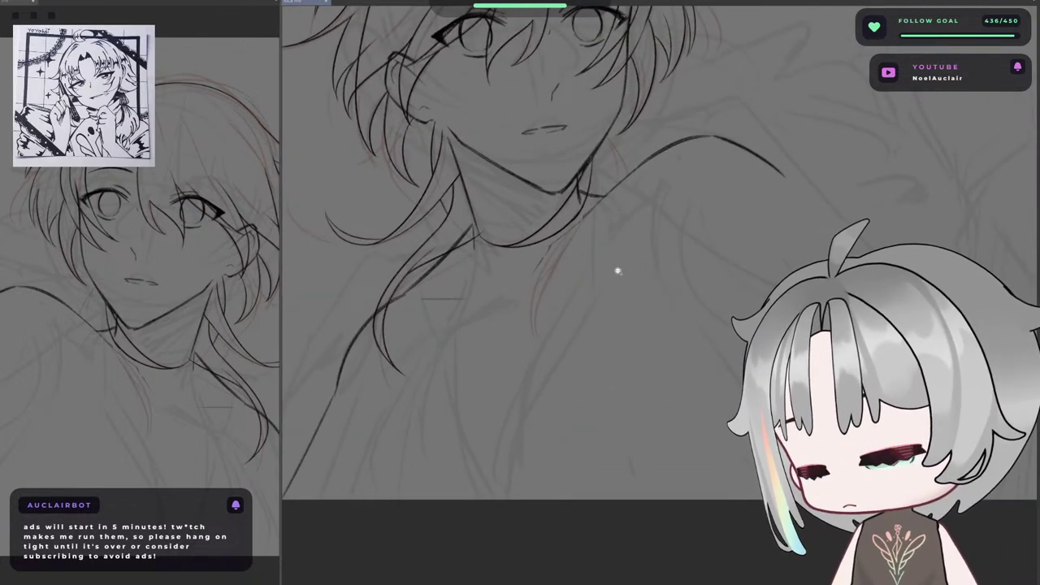
- Try a long line from the neck end of the raised shoulder down the torso to the canvas's lower edge, checking it mirrored
{"action": "scroll", "coordinate": [618, 264], "scroll_direction": "up", "scroll_amount": 2}
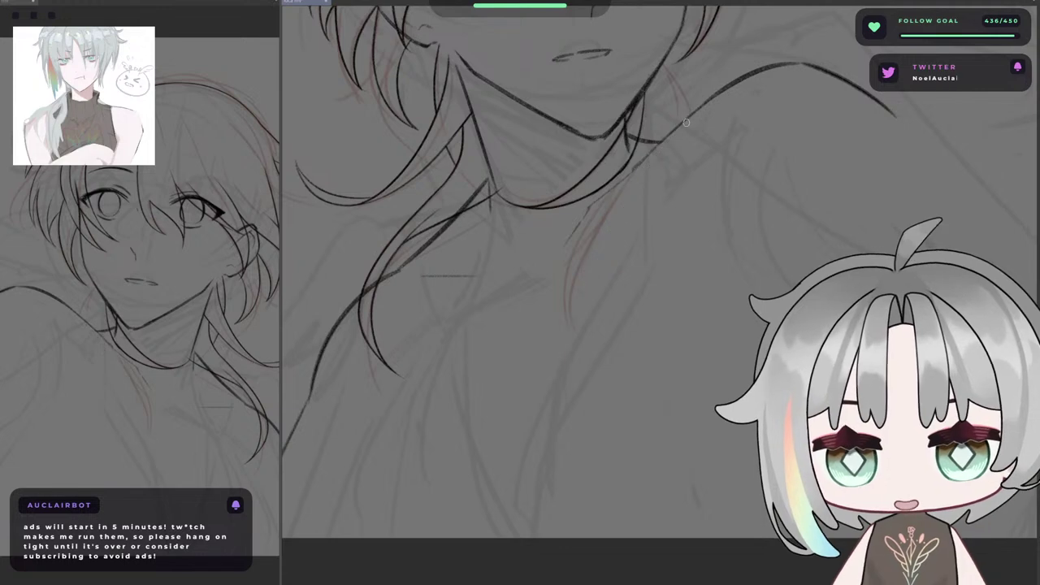
{"action": "left_click_drag", "start_coordinate": [671, 139], "coordinate": [529, 403]}
{"action": "key", "text": "ctrl+z"}
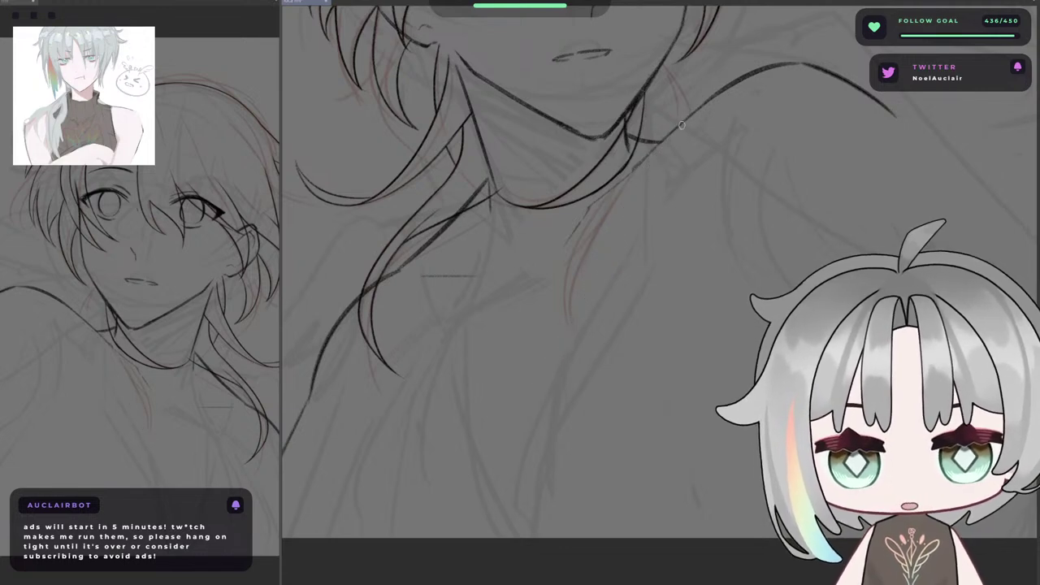
{"action": "left_click_drag", "start_coordinate": [673, 137], "coordinate": [528, 403]}
{"action": "left_click_drag", "start_coordinate": [549, 363], "coordinate": [500, 537]}
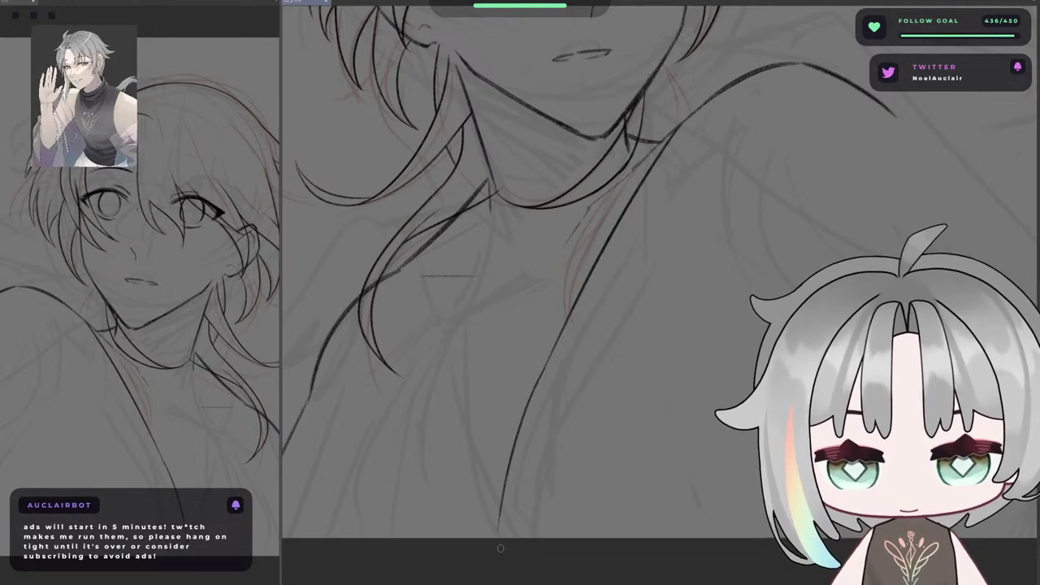
{"action": "key", "text": "h"}
{"action": "mouse_move", "coordinate": [642, 471]}
{"action": "left_mouse_down"}
{"action": "mouse_move", "coordinate": [550, 399]}
{"action": "mouse_move", "coordinate": [621, 373]}
{"action": "left_mouse_up"}
{"action": "key", "text": "ctrl+z"}
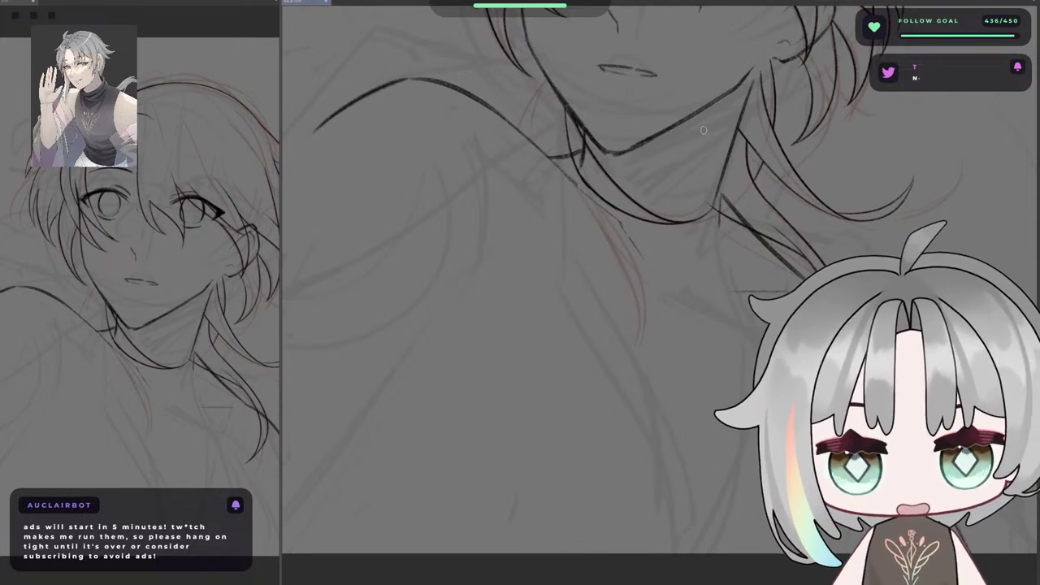
- Try a short slanting strand beside the neck, within the long hair locks below the ear
{"action": "key", "text": "h"}
{"action": "key", "text": "h"}
{"action": "mouse_move", "coordinate": [713, 155]}
{"action": "left_mouse_down"}
{"action": "mouse_move", "coordinate": [661, 180]}
{"action": "mouse_move", "coordinate": [725, 214]}
{"action": "left_mouse_up"}
{"action": "key", "text": "ctrl+z"}
{"action": "left_click_drag", "start_coordinate": [689, 152], "coordinate": [740, 259]}
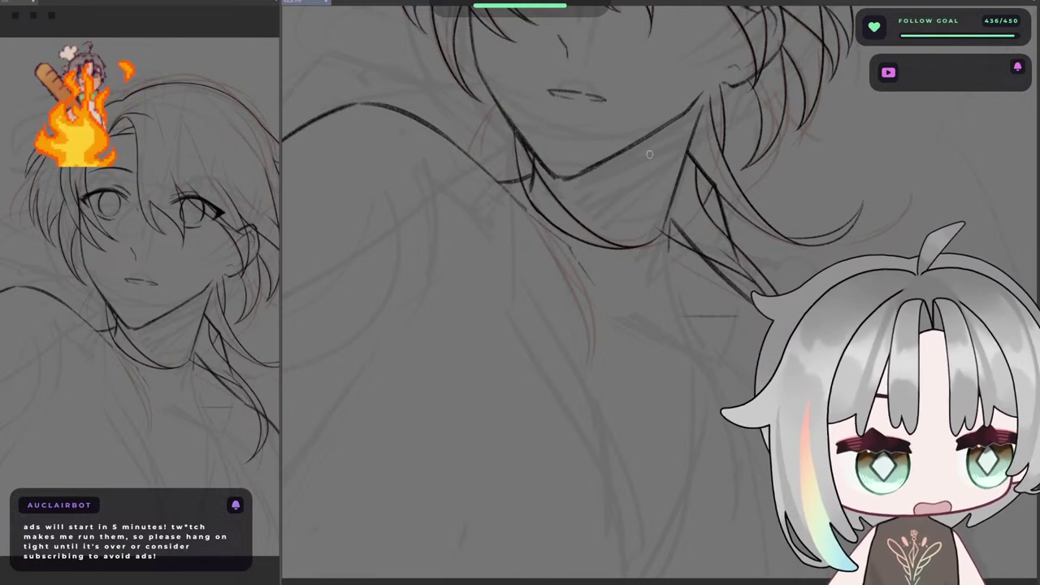
{"action": "key", "text": "h"}
{"action": "key", "text": "ctrl+z"}
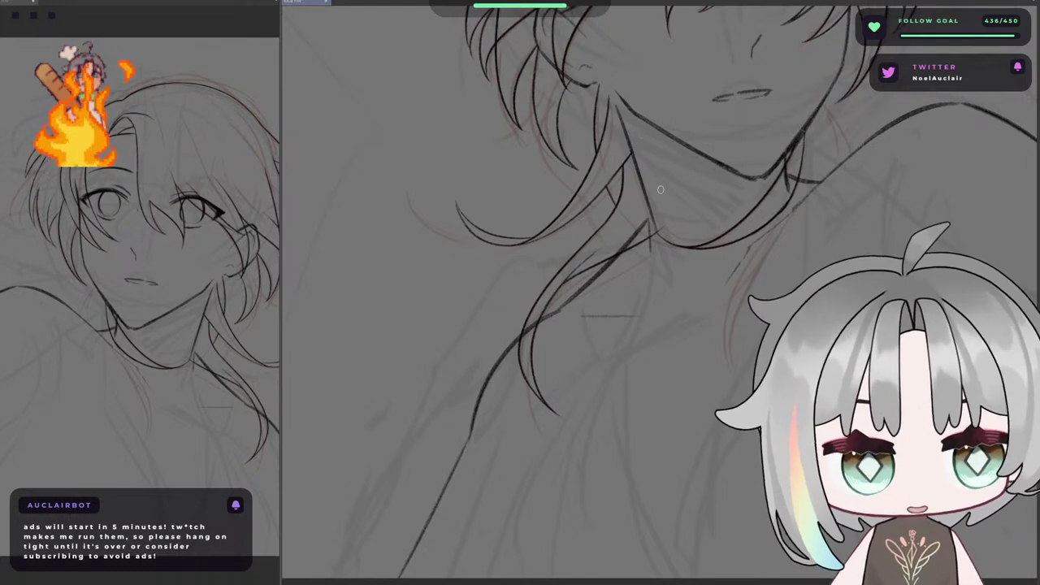
- Try several slanting strokes from below the neckline down the chest, along the red strand sketch, and check the longest one mirrored
{"action": "key", "text": "h"}
{"action": "left_click_drag", "start_coordinate": [566, 214], "coordinate": [634, 214]}
{"action": "left_click_drag", "start_coordinate": [628, 176], "coordinate": [681, 166]}
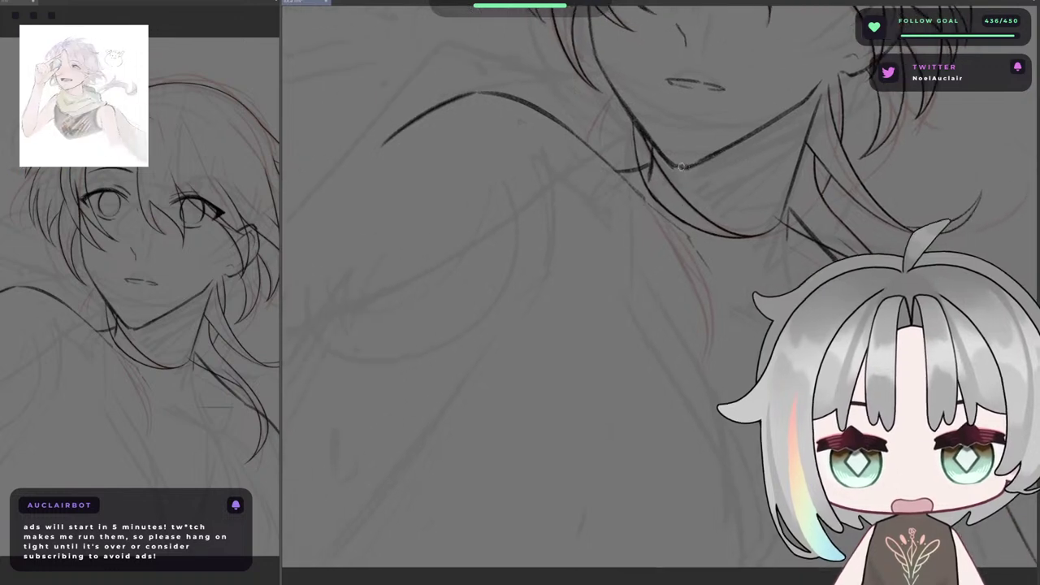
{"action": "key", "text": "h"}
{"action": "left_click_drag", "start_coordinate": [567, 181], "coordinate": [607, 177]}
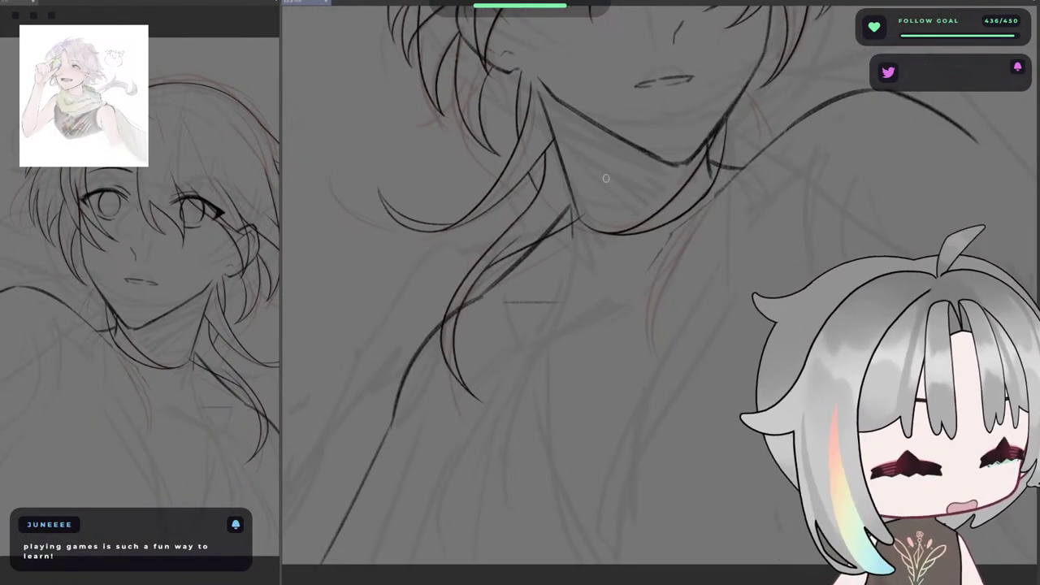
{"action": "left_click_drag", "start_coordinate": [660, 238], "coordinate": [615, 266]}
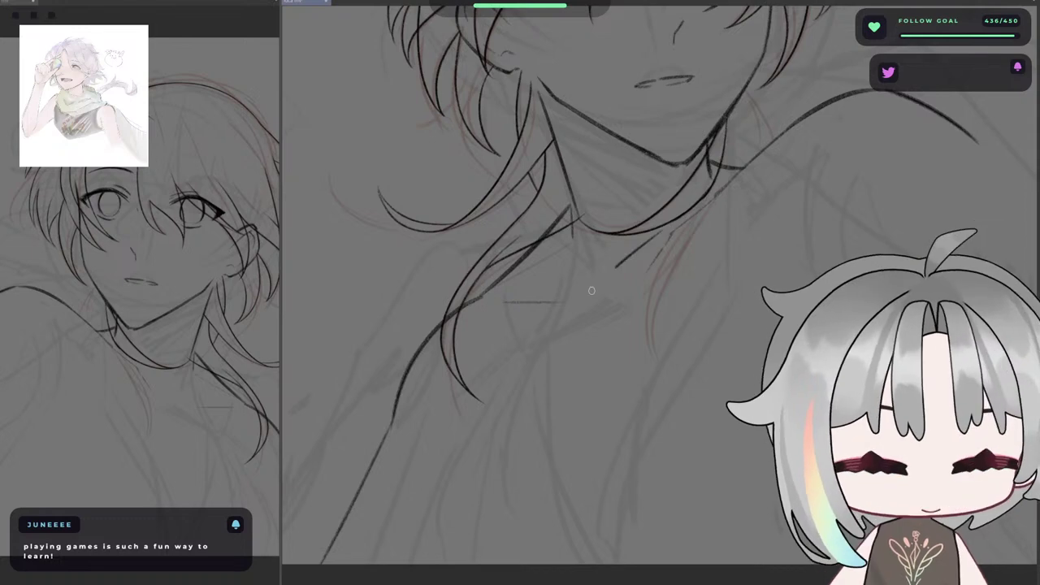
{"action": "key", "text": "ctrl+z"}
{"action": "left_click_drag", "start_coordinate": [654, 237], "coordinate": [606, 340]}
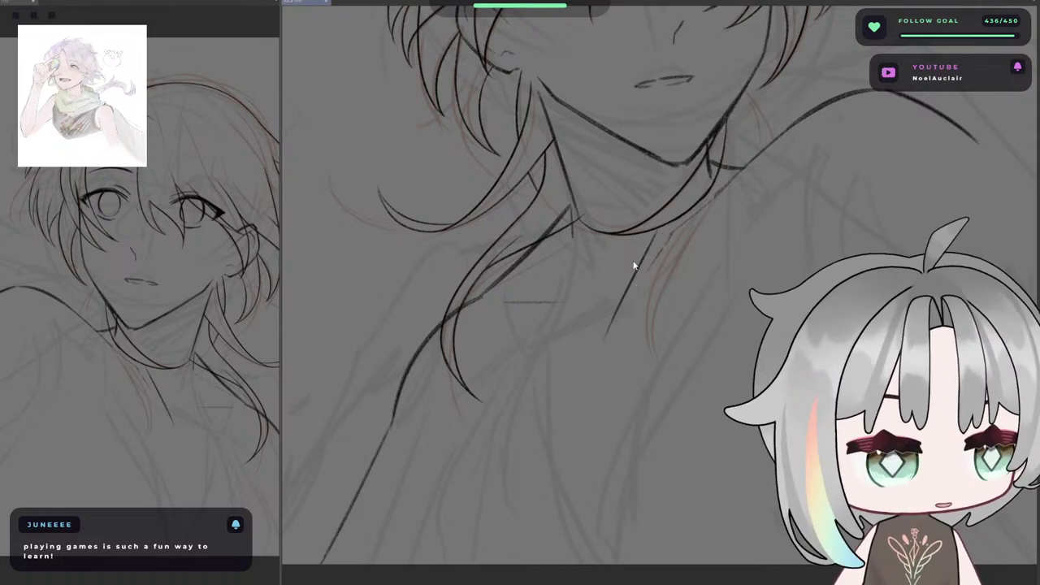
{"action": "key", "text": "ctrl+z"}
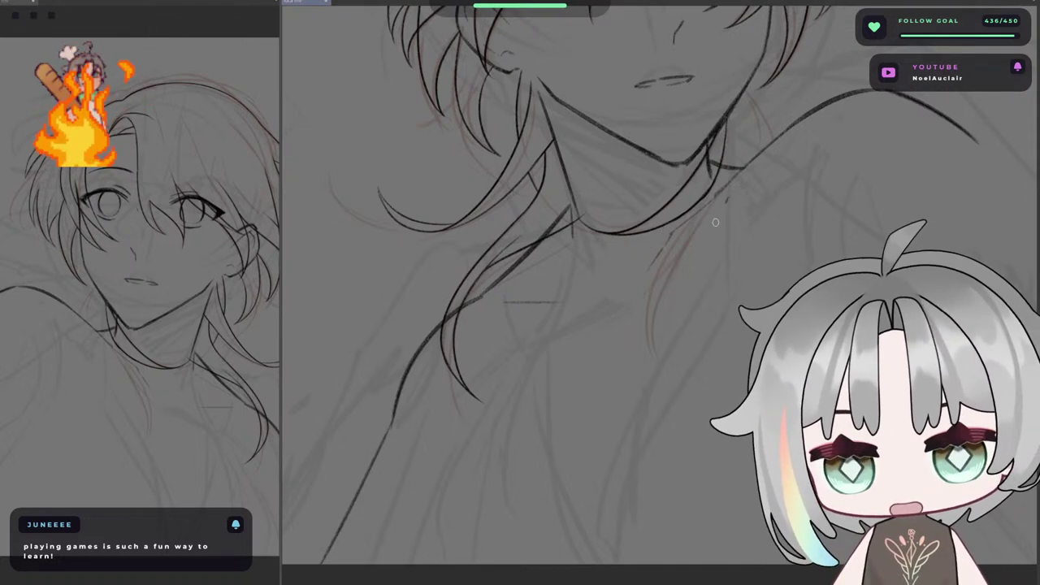
{"action": "left_click_drag", "start_coordinate": [687, 226], "coordinate": [632, 424]}
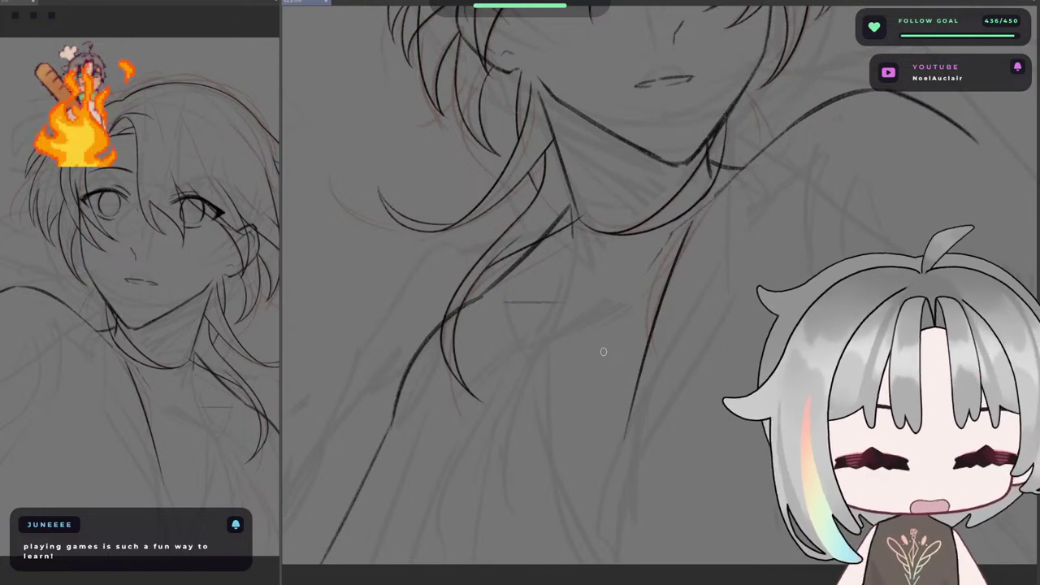
{"action": "key", "text": "h"}
{"action": "key", "text": "ctrl+z"}
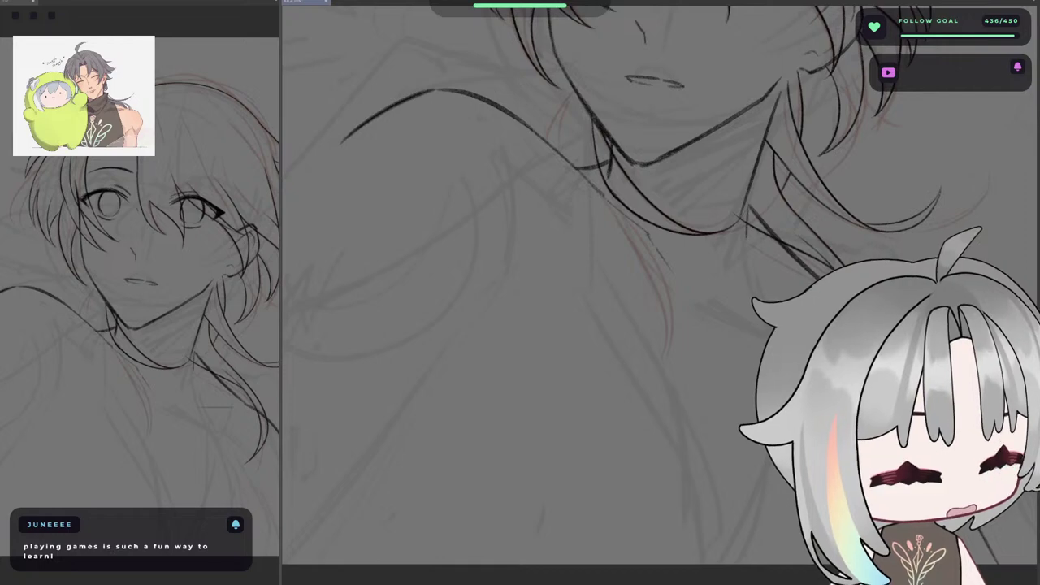
{"action": "key", "text": "h"}
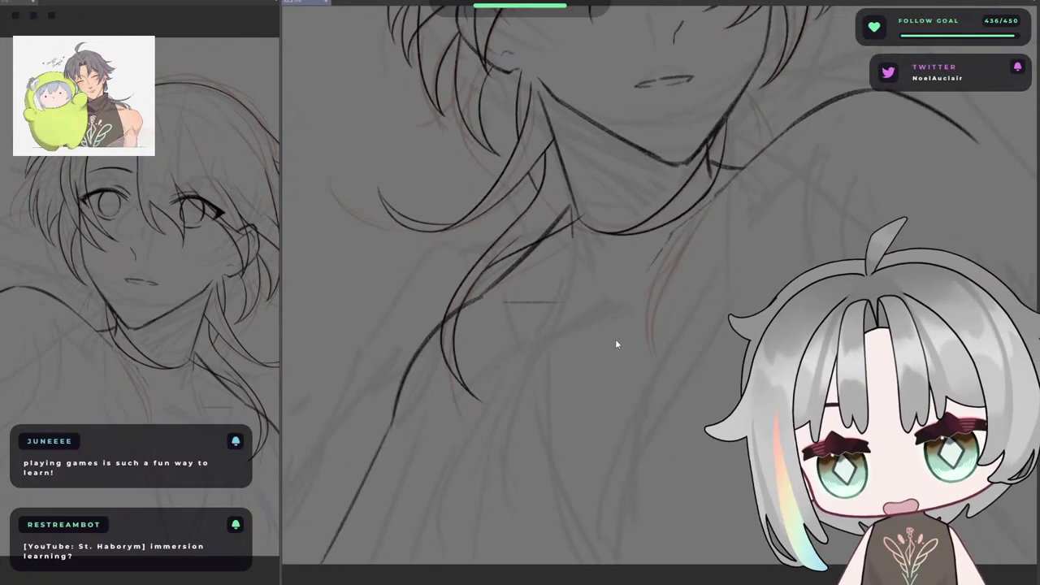
- Draw a long, gently curved vertical line down the middle of the chest, redoing the first short stroke
{"action": "left_click_drag", "start_coordinate": [598, 345], "coordinate": [591, 415]}
{"action": "key", "text": "ctrl+z"}
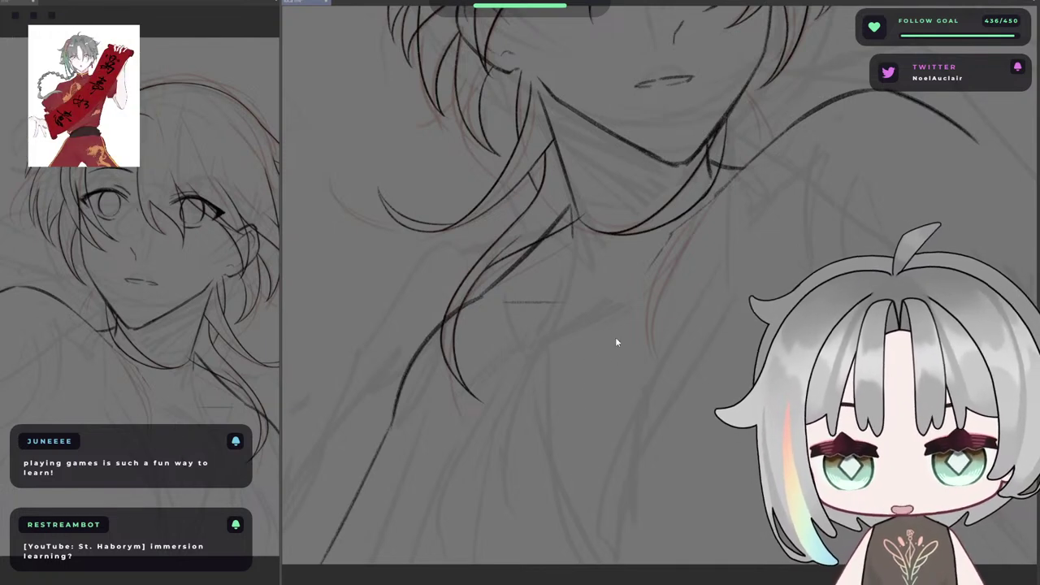
{"action": "left_click_drag", "start_coordinate": [617, 319], "coordinate": [600, 504]}
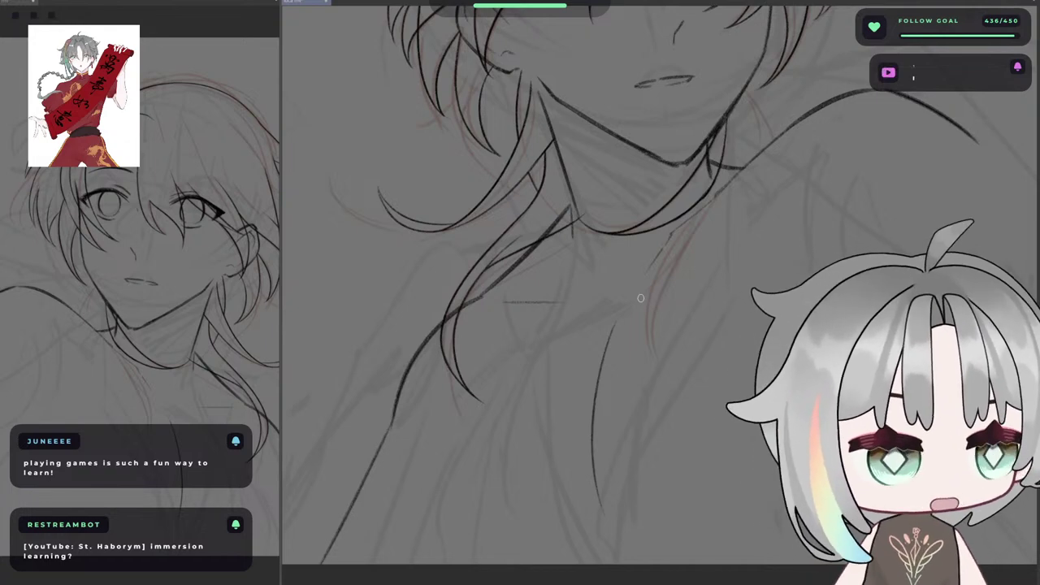
{"action": "left_click_drag", "start_coordinate": [661, 367], "coordinate": [660, 332]}
{"action": "key", "text": "h"}
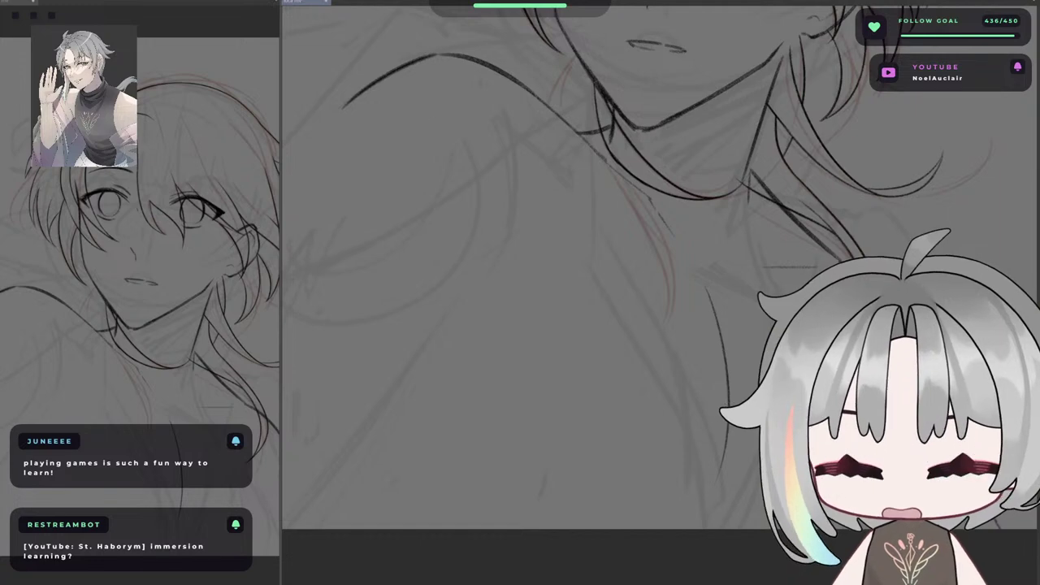
- Lasso the curved chest line, move it slightly away from the raised shoulder, and clear the selection
{"action": "mouse_move", "coordinate": [693, 264]}
{"action": "left_mouse_down"}
{"action": "mouse_move", "coordinate": [673, 292]}
{"action": "mouse_move", "coordinate": [756, 325]}
{"action": "left_mouse_up"}
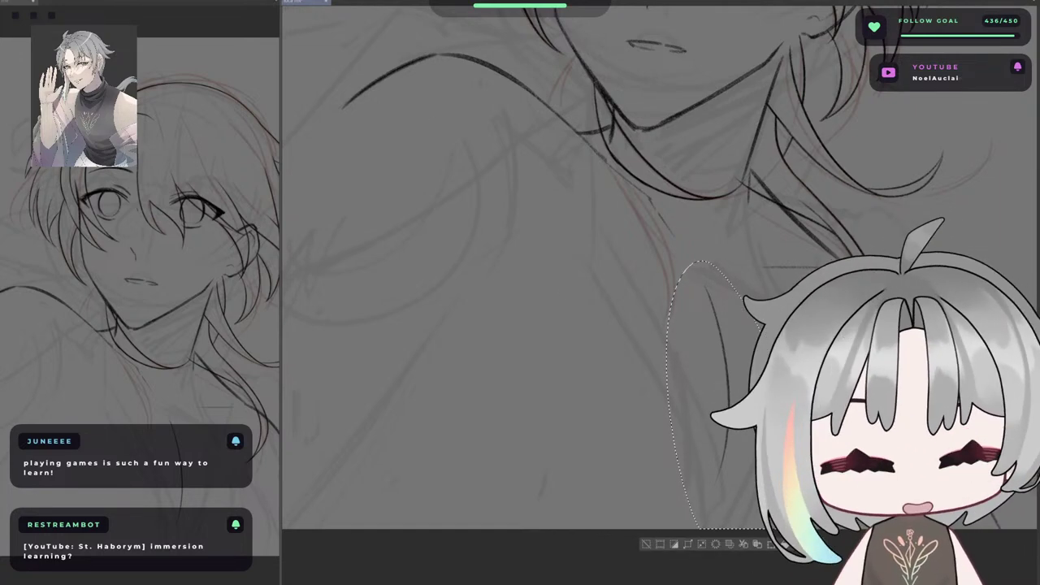
{"action": "left_click_drag", "start_coordinate": [715, 366], "coordinate": [732, 370]}
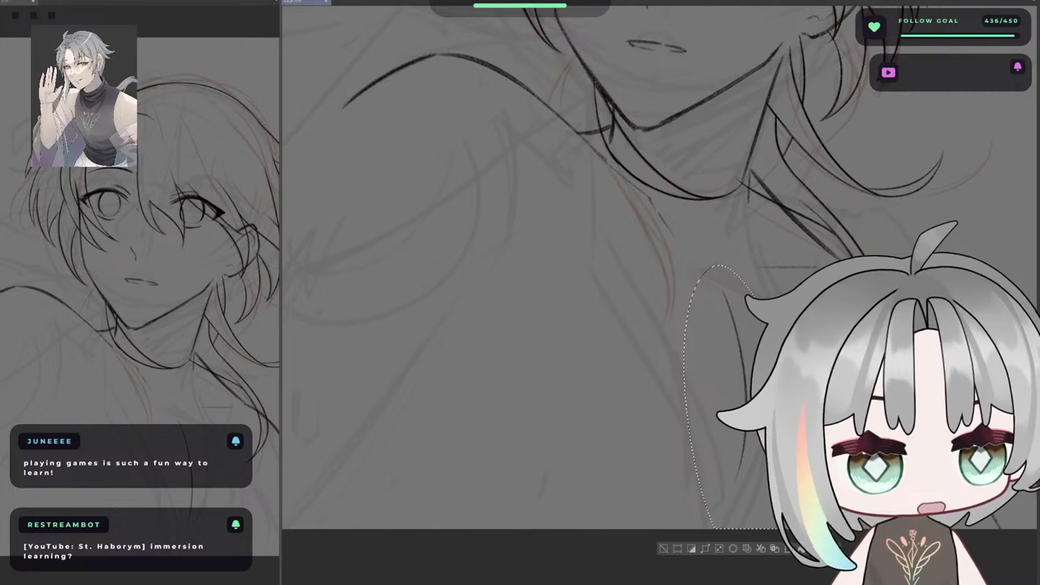
{"action": "key", "text": "ctrl+d"}
{"action": "key", "text": "h"}
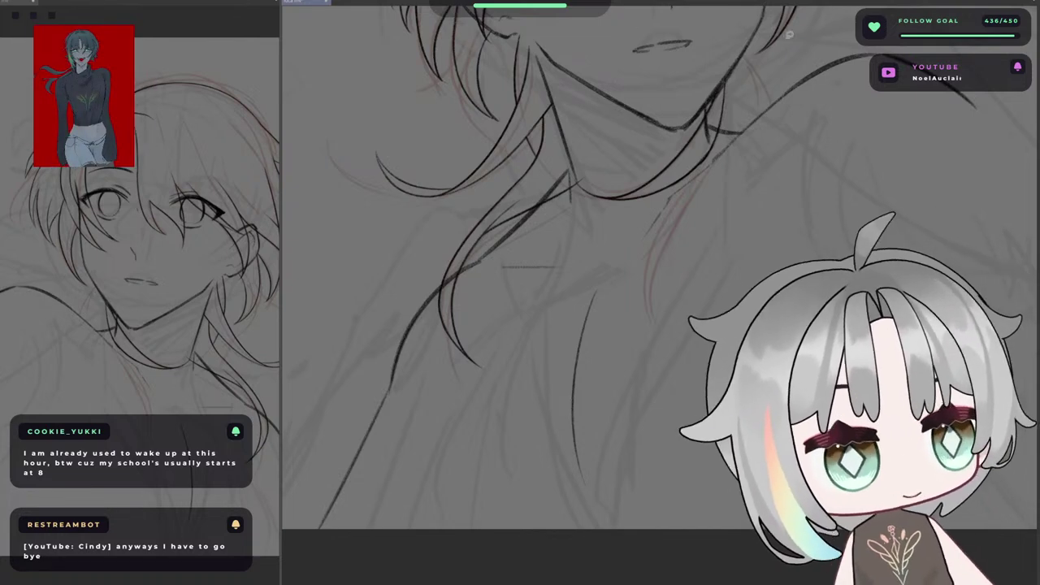
- Rotate the canvas and draw a tapering diagonal line from below the neckline toward the chest curve, redoing the first stroke
{"action": "left_click_drag", "start_coordinate": [569, 326], "coordinate": [544, 280]}
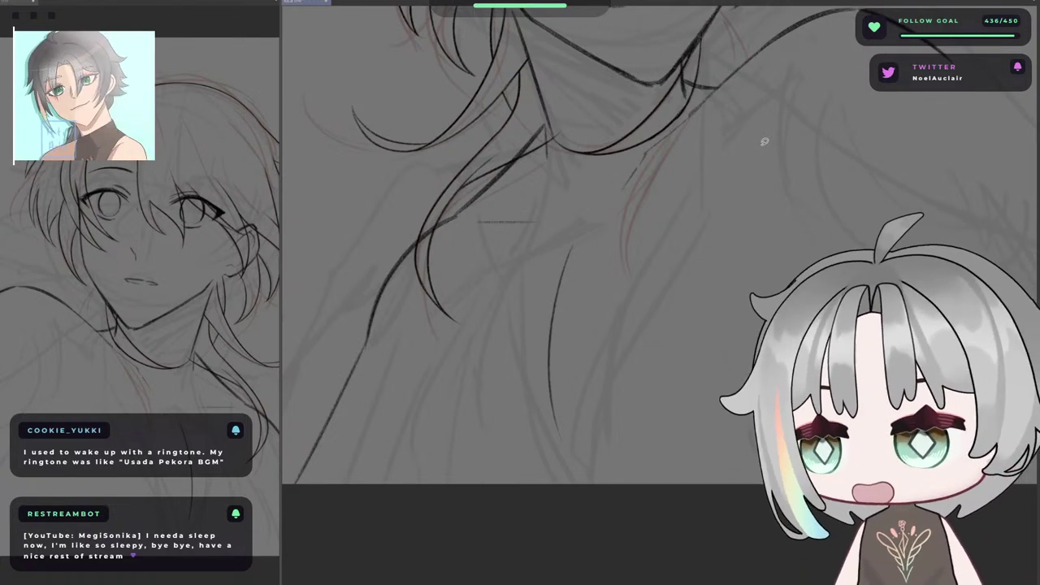
{"action": "left_click_drag", "start_coordinate": [870, 179], "coordinate": [891, 219]}
{"action": "key", "text": "^"}
{"action": "key", "text": "^"}
{"action": "key", "text": "^"}
{"action": "key", "text": "^"}
{"action": "left_click_drag", "start_coordinate": [842, 267], "coordinate": [720, 197]}
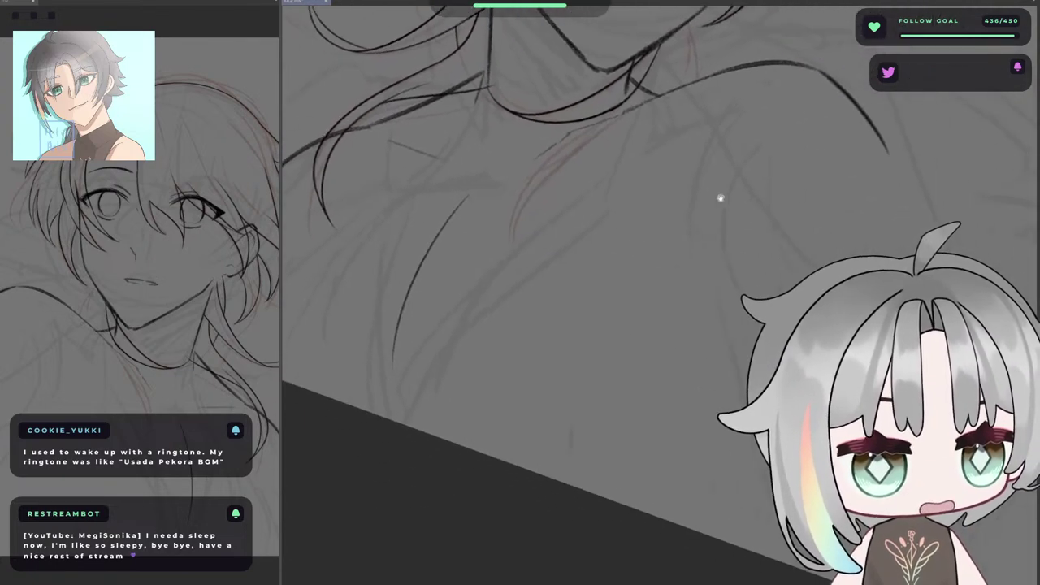
{"action": "left_click_drag", "start_coordinate": [655, 174], "coordinate": [735, 183]}
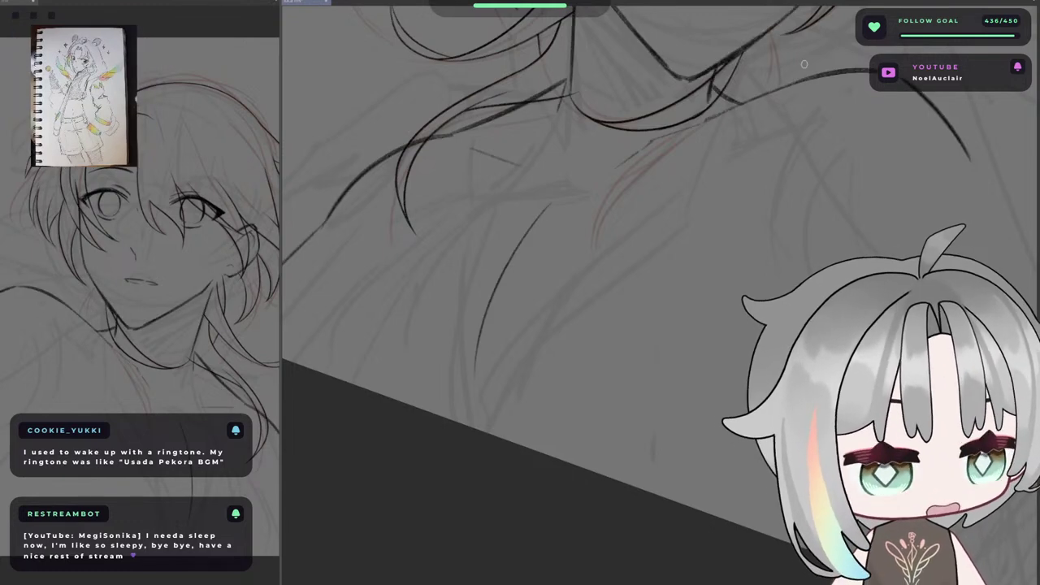
{"action": "left_click_drag", "start_coordinate": [722, 116], "coordinate": [532, 301]}
{"action": "key", "text": "ctrl+z"}
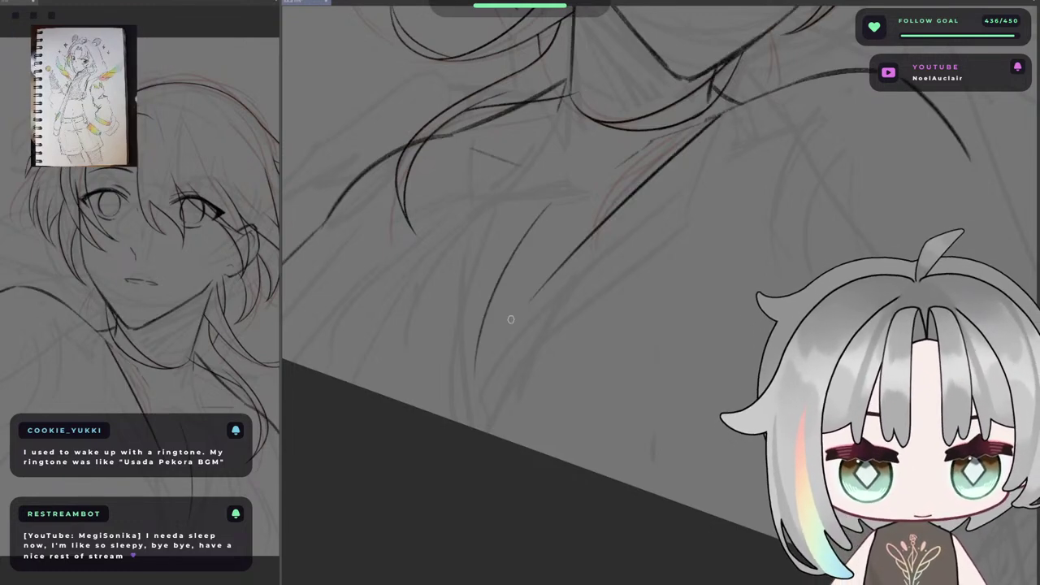
{"action": "key", "text": "ctrl+z"}
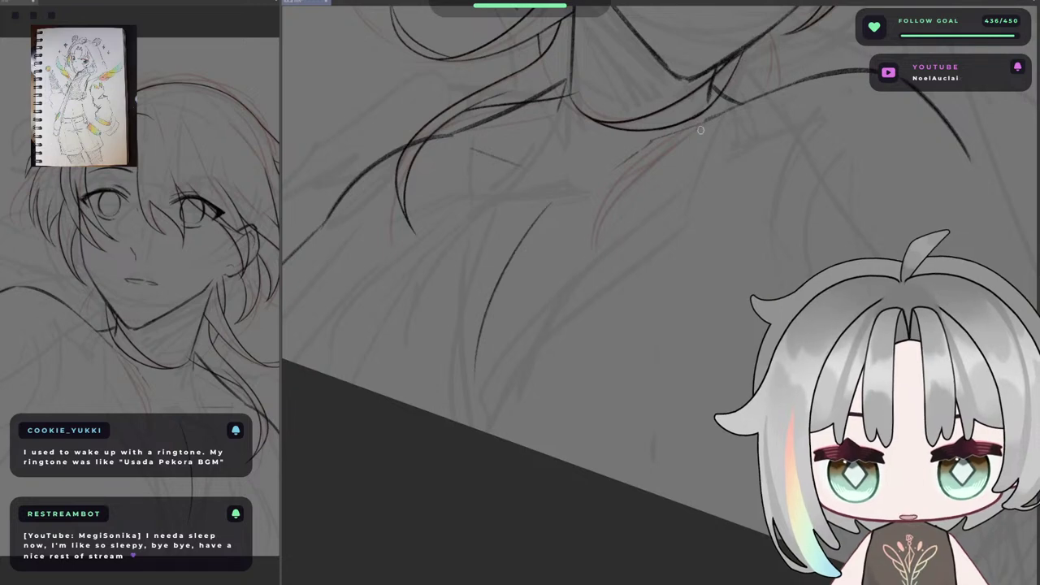
{"action": "left_click_drag", "start_coordinate": [704, 126], "coordinate": [522, 309]}
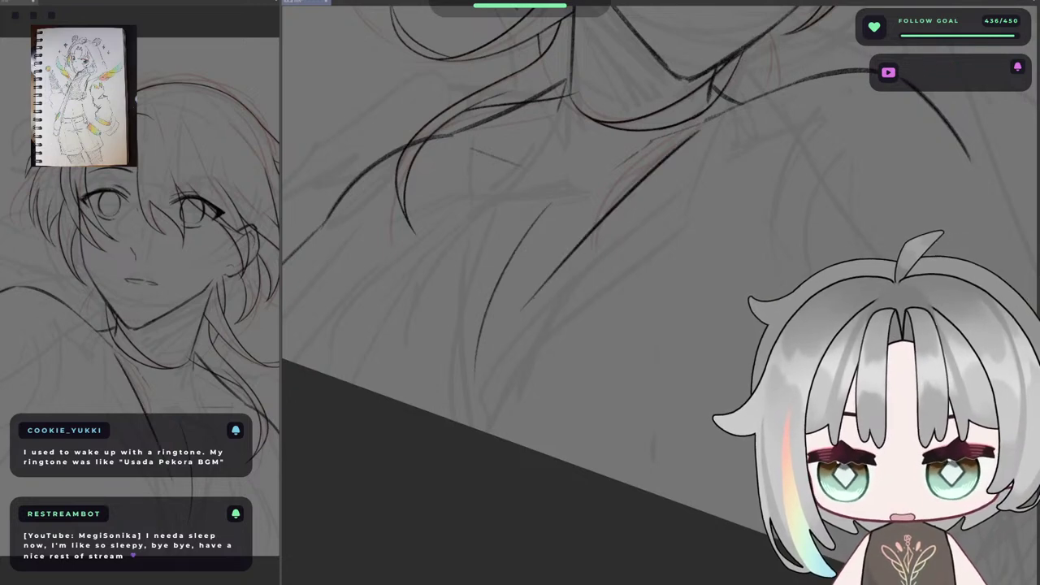
- Try several tapering diagonal strokes from below the neckline toward the chest curve, checking them on the upright, mirrored canvas
{"action": "key", "text": "ctrl+z"}
{"action": "left_click_drag", "start_coordinate": [715, 125], "coordinate": [575, 251]}
{"action": "key", "text": "ctrl+z"}
{"action": "left_click_drag", "start_coordinate": [709, 123], "coordinate": [570, 269]}
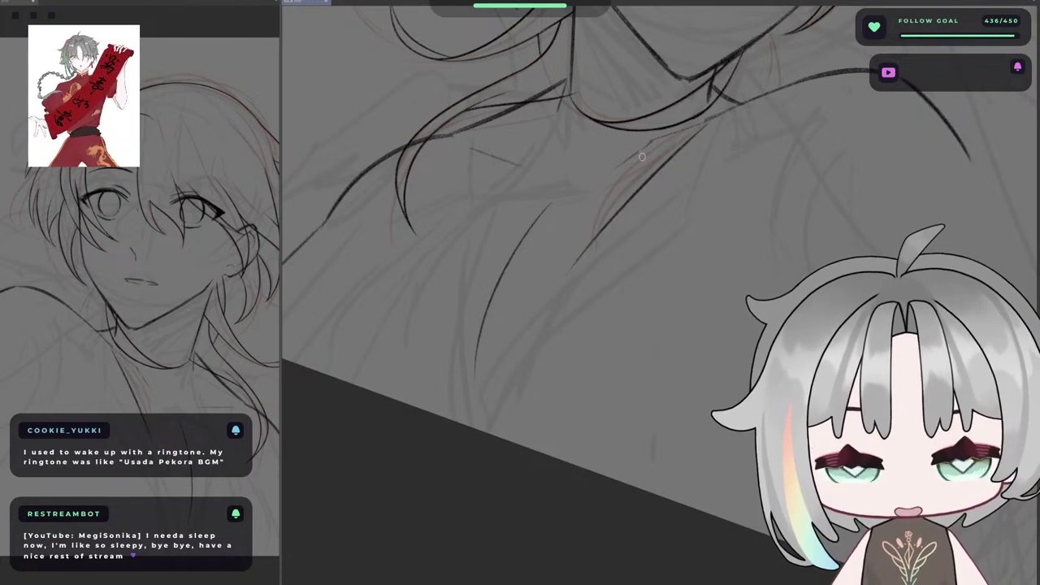
{"action": "key", "text": "Home"}
{"action": "key", "text": "h"}
{"action": "left_click_drag", "start_coordinate": [738, 286], "coordinate": [607, 301]}
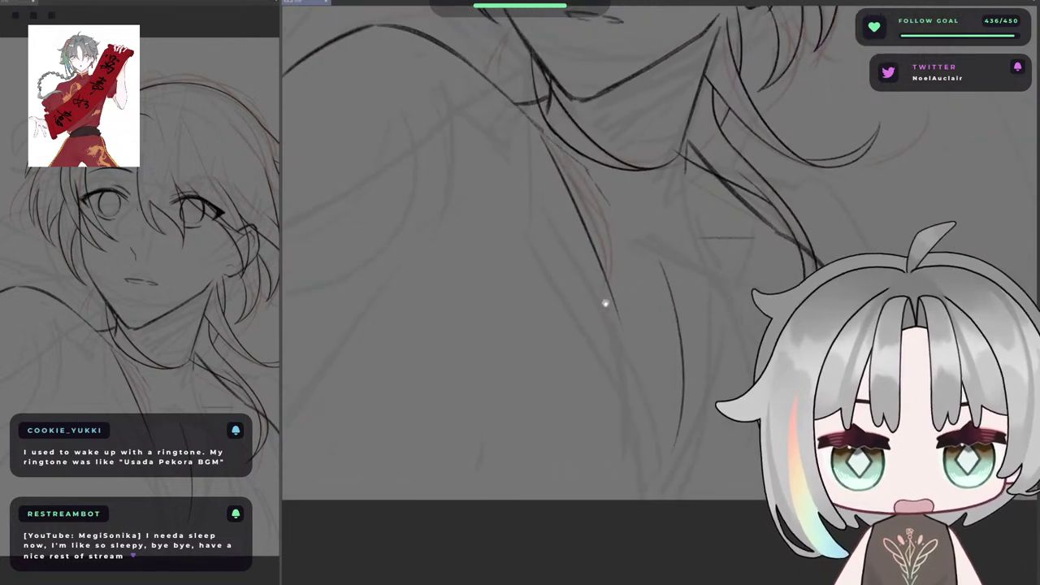
{"action": "key", "text": "ctrl+z"}
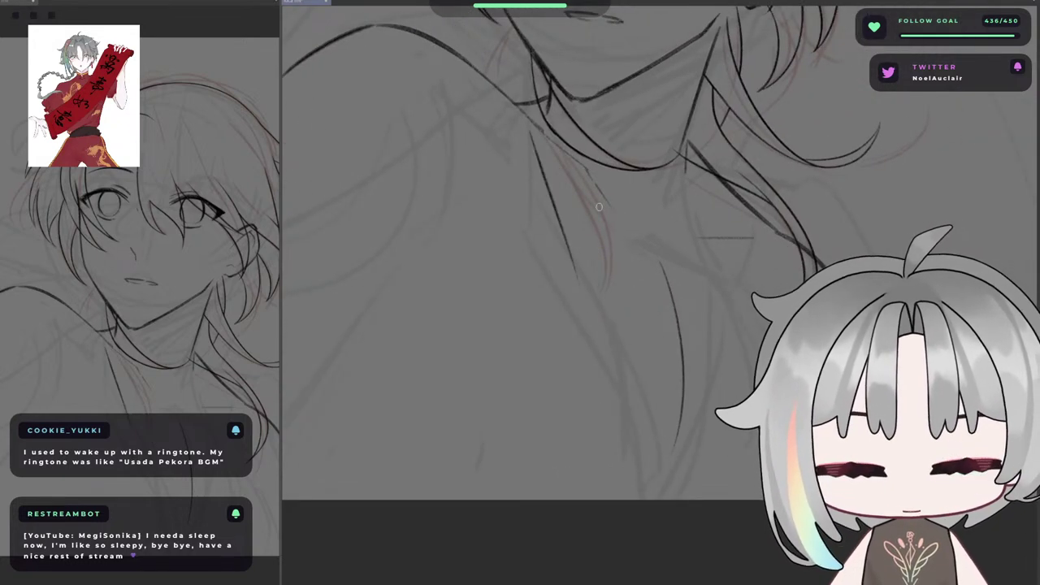
{"action": "mouse_move", "coordinate": [543, 141]}
{"action": "left_mouse_down"}
{"action": "mouse_move", "coordinate": [581, 323]}
{"action": "mouse_move", "coordinate": [553, 175]}
{"action": "mouse_move", "coordinate": [603, 346]}
{"action": "left_mouse_up"}
{"action": "key", "text": "ctrl+z"}
{"action": "key", "text": "ctrl+z"}
- Draw a long diagonal line from the shoulder end of the neckline down the chest, continue it with a steeper lower segment, and check it mirrored
{"action": "left_click_drag", "start_coordinate": [548, 138], "coordinate": [641, 393]}
{"action": "key", "text": "ctrl+z"}
{"action": "mouse_move", "coordinate": [607, 291]}
{"action": "left_mouse_down"}
{"action": "mouse_move", "coordinate": [638, 411]}
{"action": "mouse_move", "coordinate": [637, 360]}
{"action": "mouse_move", "coordinate": [650, 489]}
{"action": "left_mouse_up"}
{"action": "key", "text": "ctrl+z"}
{"action": "key", "text": "ctrl+z"}
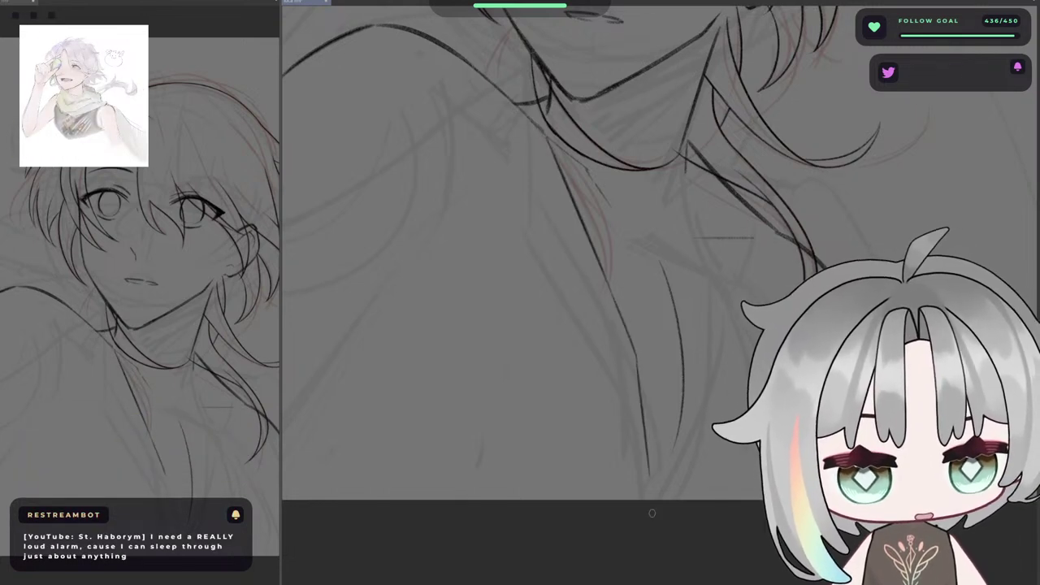
{"action": "key", "text": "h"}
{"action": "left_click_drag", "start_coordinate": [728, 436], "coordinate": [613, 438]}
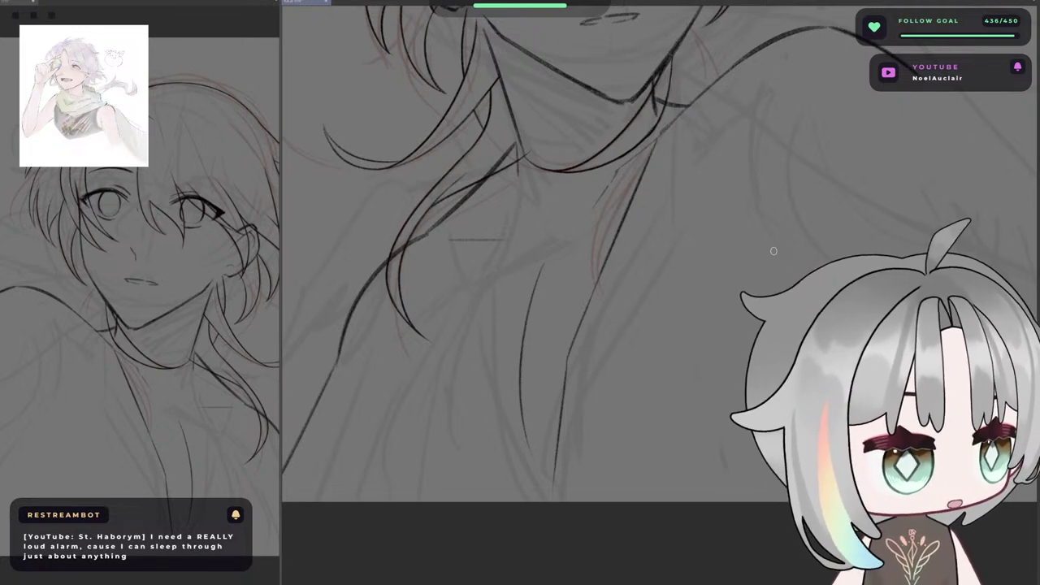
- Replace the lower segment of the diagonal chest line with a shorter slanting stroke that converges on the tip of the middle chest curve
{"action": "key", "text": "ctrl+z"}
{"action": "key", "text": "h"}
{"action": "mouse_move", "coordinate": [760, 339]}
{"action": "left_mouse_down"}
{"action": "mouse_move", "coordinate": [673, 332]}
{"action": "mouse_move", "coordinate": [592, 292]}
{"action": "mouse_move", "coordinate": [615, 395]}
{"action": "left_mouse_up"}
{"action": "left_click_drag", "start_coordinate": [598, 358], "coordinate": [618, 425]}
{"action": "key", "text": "ctrl+z"}
{"action": "left_click_drag", "start_coordinate": [584, 322], "coordinate": [610, 414]}
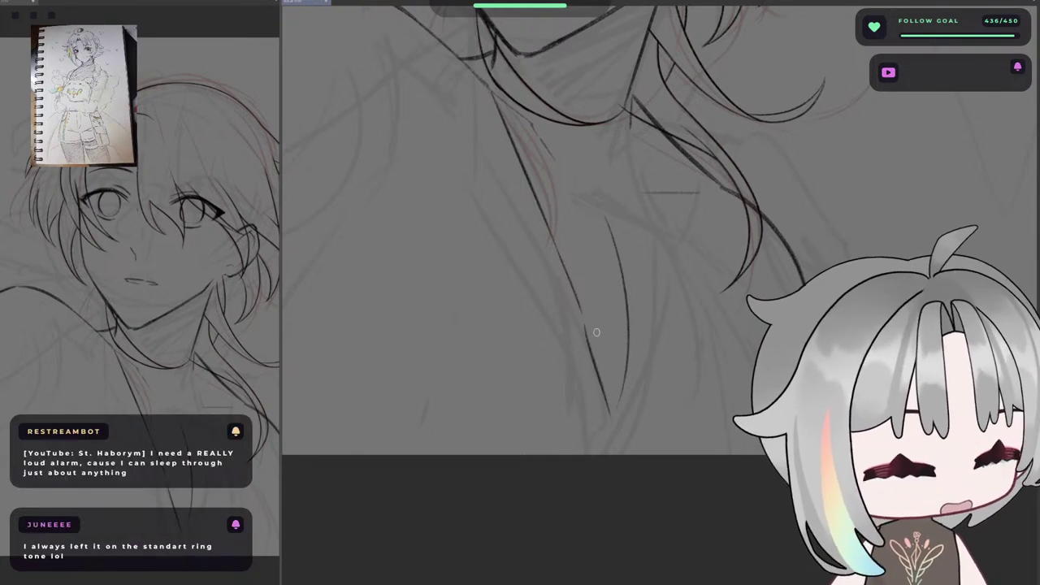
{"action": "key", "text": "h"}
{"action": "left_click_drag", "start_coordinate": [786, 207], "coordinate": [692, 228]}
- Erase the upper part of the diagonal chest line just below the neckline and compare the result in both mirrored views
{"action": "key", "text": "e"}
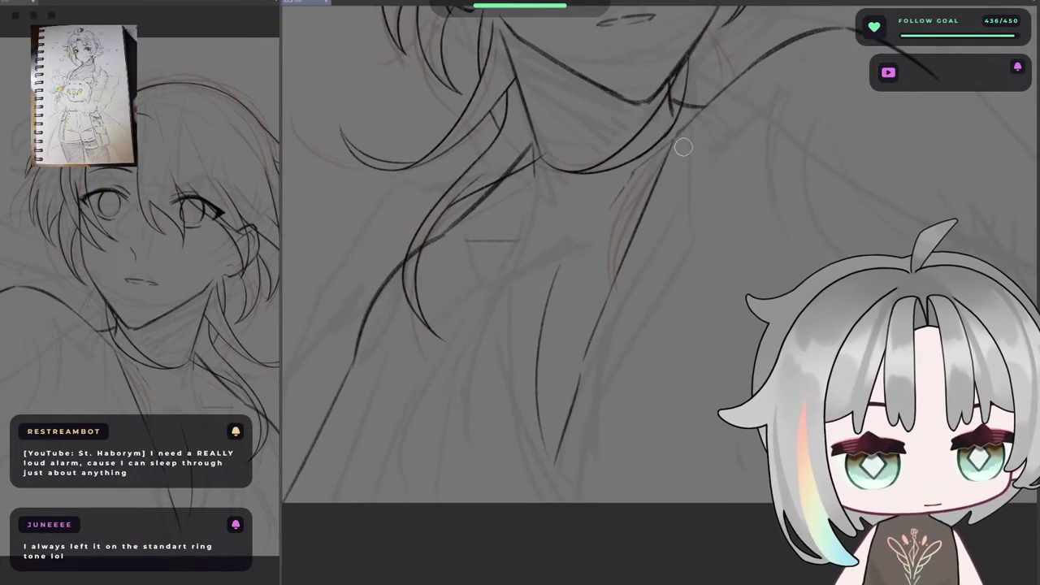
{"action": "left_click_drag", "start_coordinate": [667, 169], "coordinate": [634, 253]}
{"action": "left_click_drag", "start_coordinate": [680, 128], "coordinate": [648, 211]}
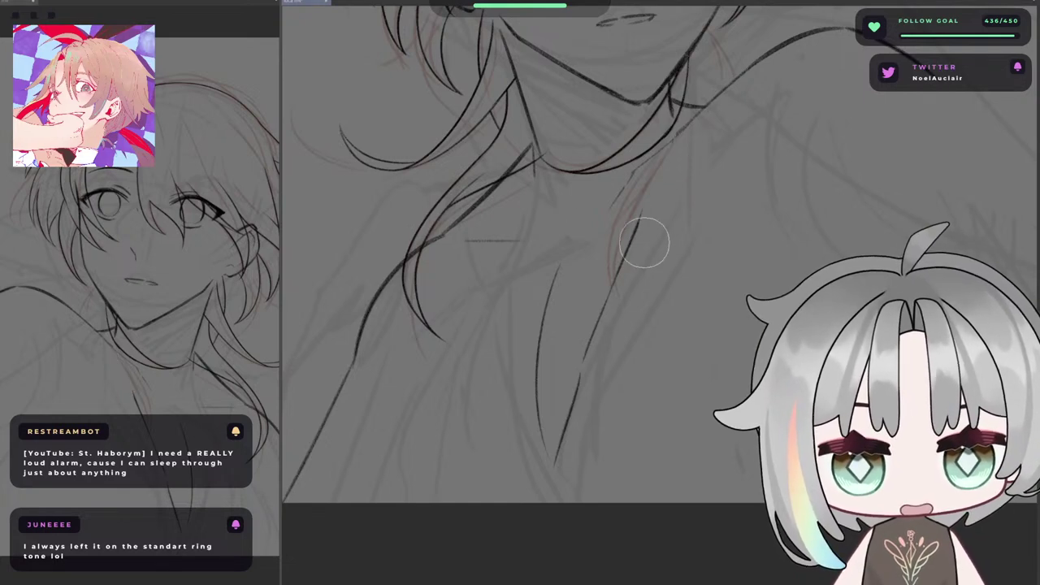
{"action": "left_click_drag", "start_coordinate": [680, 135], "coordinate": [571, 213]}
{"action": "key", "text": "h"}
{"action": "scroll", "coordinate": [601, 194], "scroll_direction": "up", "scroll_amount": 1}
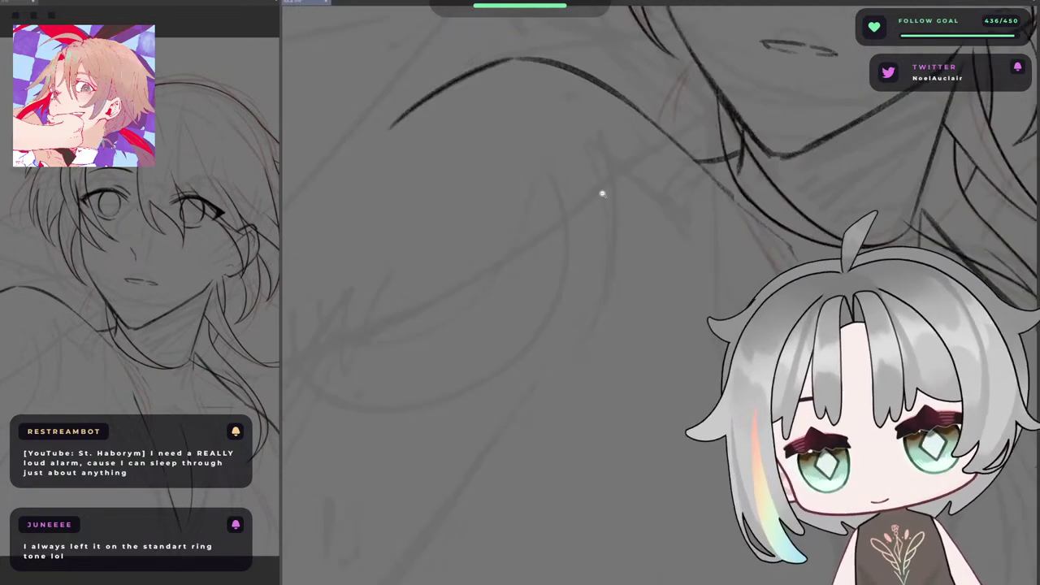
{"action": "left_click_drag", "start_coordinate": [636, 172], "coordinate": [490, 211]}
{"action": "left_click_drag", "start_coordinate": [581, 240], "coordinate": [468, 225]}
{"action": "key", "text": "h"}
{"action": "left_click_drag", "start_coordinate": [731, 267], "coordinate": [541, 261]}
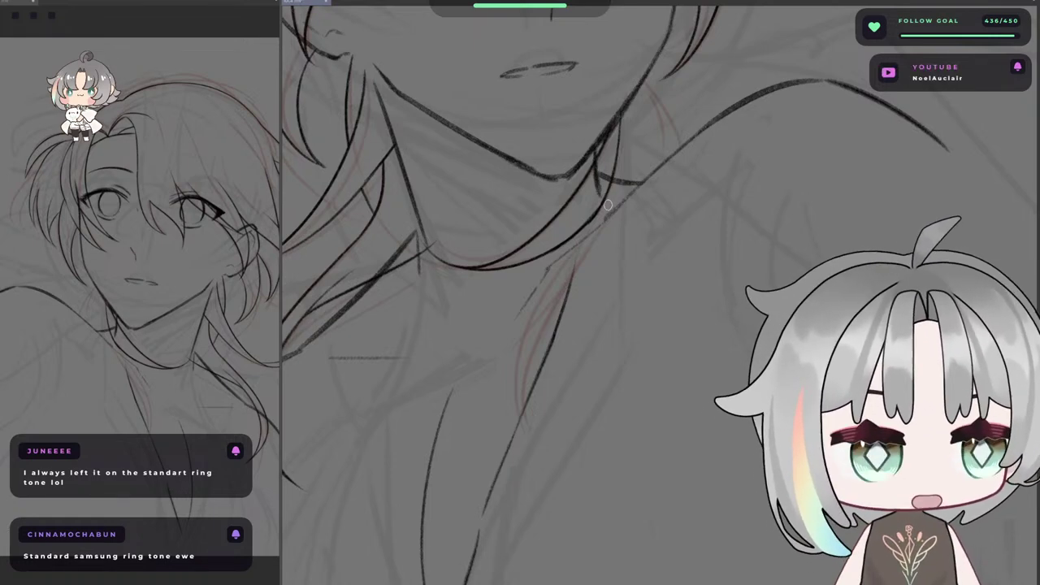
{"action": "key", "text": "h"}
{"action": "key", "text": "h"}
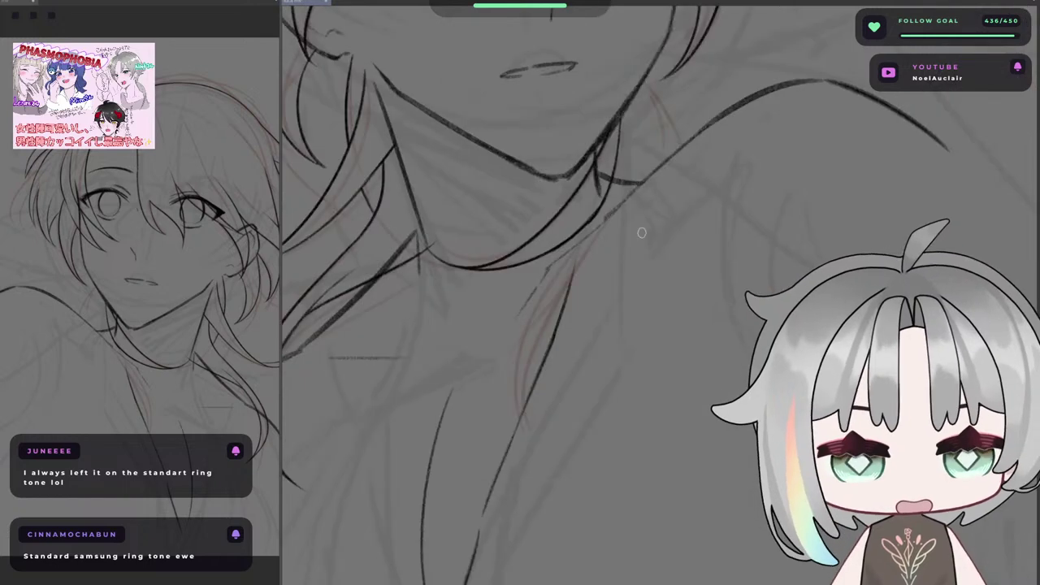
- Rotate the canvas and redraw the upper end of the diagonal chest line, bending it up toward the neckline beside the raised shoulder
{"action": "key", "text": "asciicircum"}
{"action": "key", "text": "asciicircum"}
{"action": "key", "text": "asciicircum"}
{"action": "key", "text": "asciicircum"}
{"action": "key", "text": "asciicircum"}
{"action": "key", "text": "asciicircum"}
{"action": "key", "text": "asciicircum"}
{"action": "key", "text": "asciicircum"}
{"action": "key", "text": "asciicircum"}
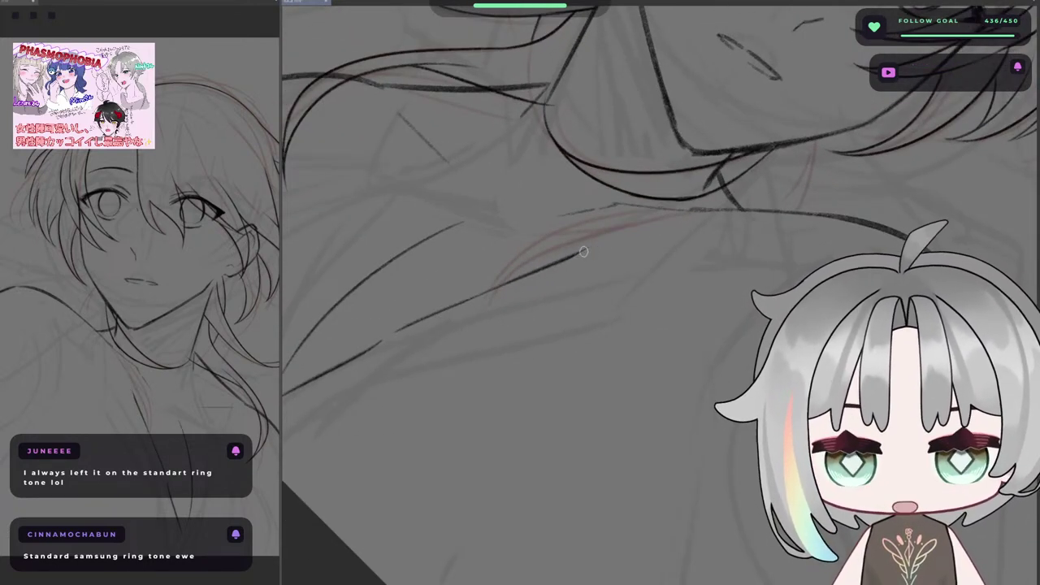
{"action": "left_click_drag", "start_coordinate": [587, 250], "coordinate": [667, 201]}
{"action": "left_click_drag", "start_coordinate": [613, 232], "coordinate": [705, 173]}
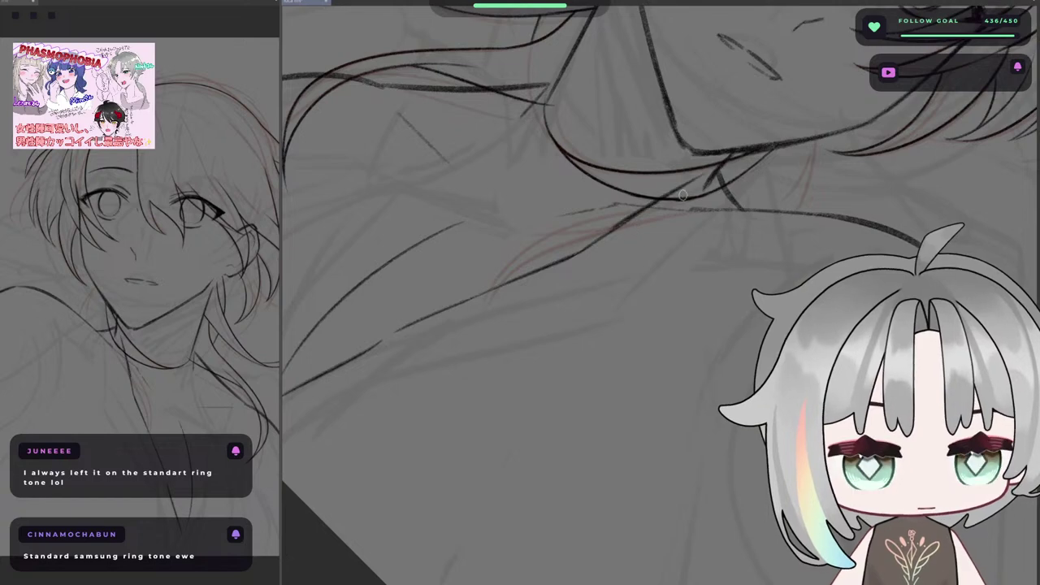
{"action": "key", "text": "ctrl+z"}
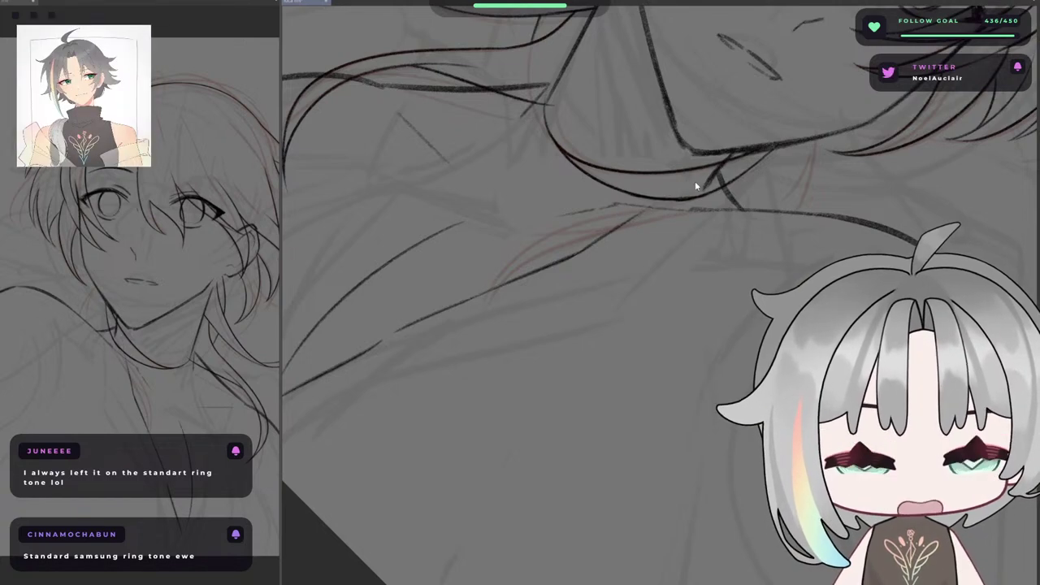
- Reset the canvas rotation and draw a short diagonal stroke from the top of the chest line outward below the raised shoulder, redoing it once
{"action": "key", "text": "ctrl+at"}
{"action": "key", "text": "h"}
{"action": "mouse_move", "coordinate": [703, 201]}
{"action": "left_mouse_down"}
{"action": "mouse_move", "coordinate": [582, 203]}
{"action": "mouse_move", "coordinate": [556, 257]}
{"action": "left_mouse_up"}
{"action": "key", "text": "h"}
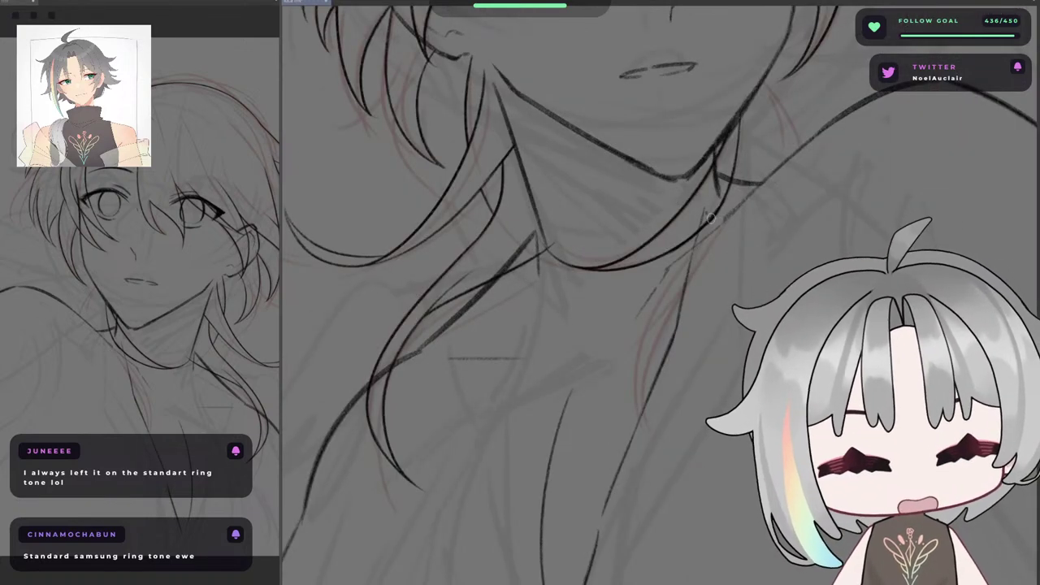
{"action": "mouse_move", "coordinate": [709, 218]}
{"action": "left_mouse_down"}
{"action": "mouse_move", "coordinate": [772, 280]}
{"action": "mouse_move", "coordinate": [766, 186]}
{"action": "mouse_move", "coordinate": [651, 187]}
{"action": "left_mouse_up"}
{"action": "key", "text": "ctrl+z"}
{"action": "key", "text": "h"}
{"action": "left_click", "coordinate": [636, 210], "text": "alt"}
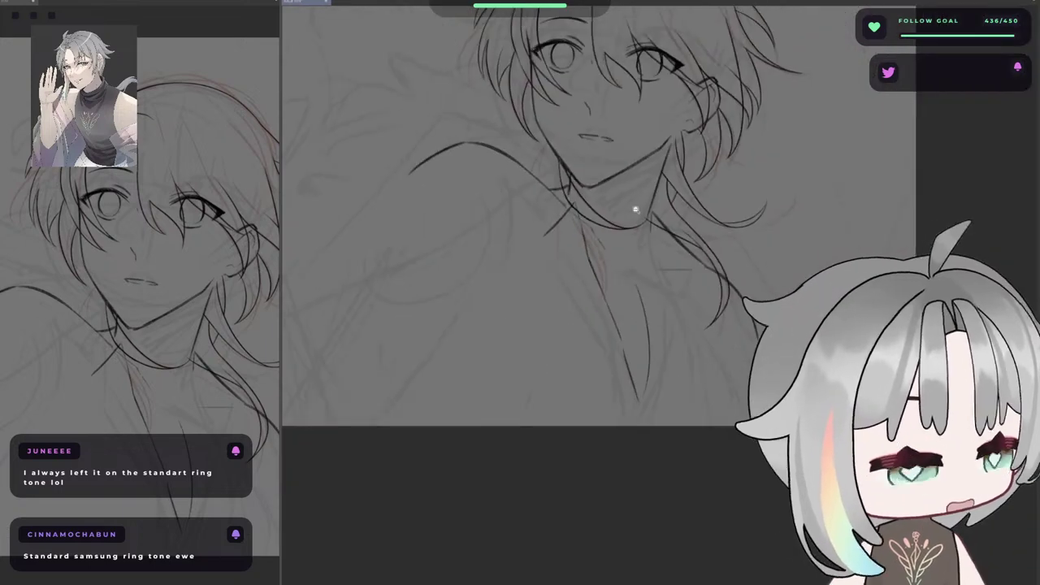
{"action": "key", "text": "plus"}
{"action": "key", "text": "plus"}
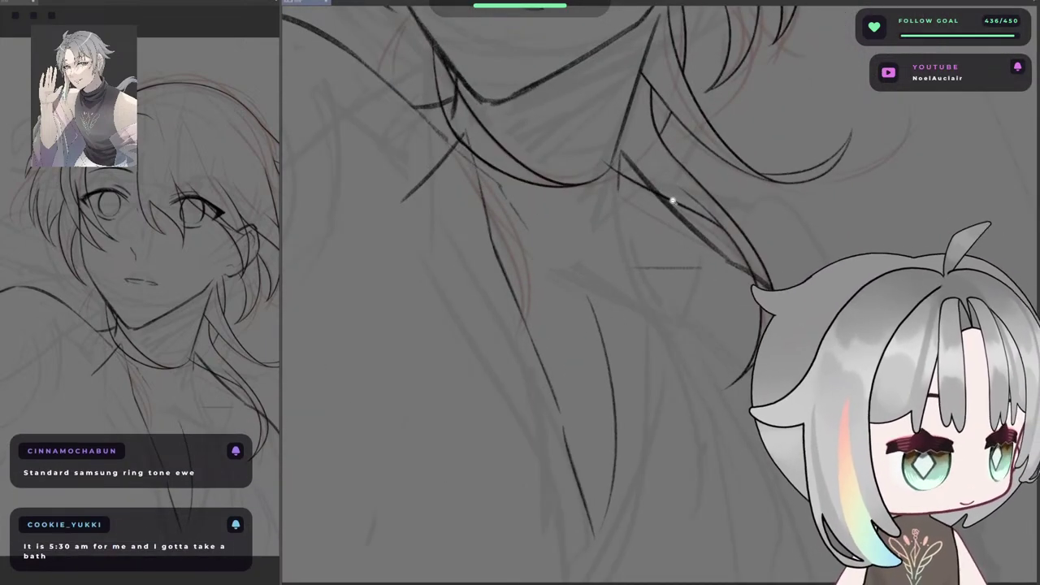
- Thicken the lower segment of the diagonal chest line down to its pointed tip
{"action": "left_click_drag", "start_coordinate": [742, 314], "coordinate": [729, 243]}
{"action": "key", "text": "h"}
{"action": "left_click_drag", "start_coordinate": [713, 480], "coordinate": [766, 366]}
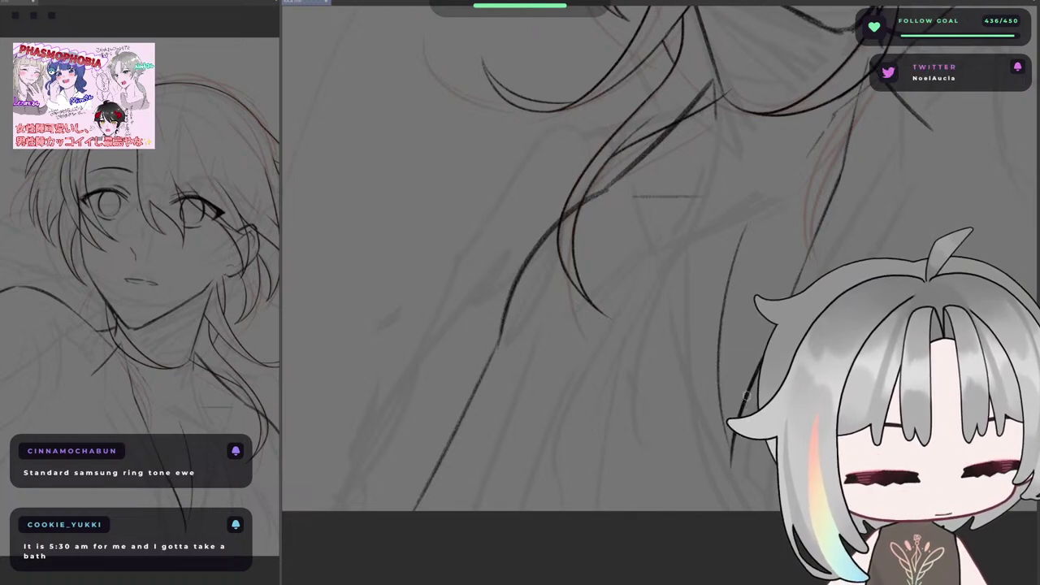
{"action": "key", "text": "h"}
{"action": "left_click_drag", "start_coordinate": [606, 366], "coordinate": [594, 353]}
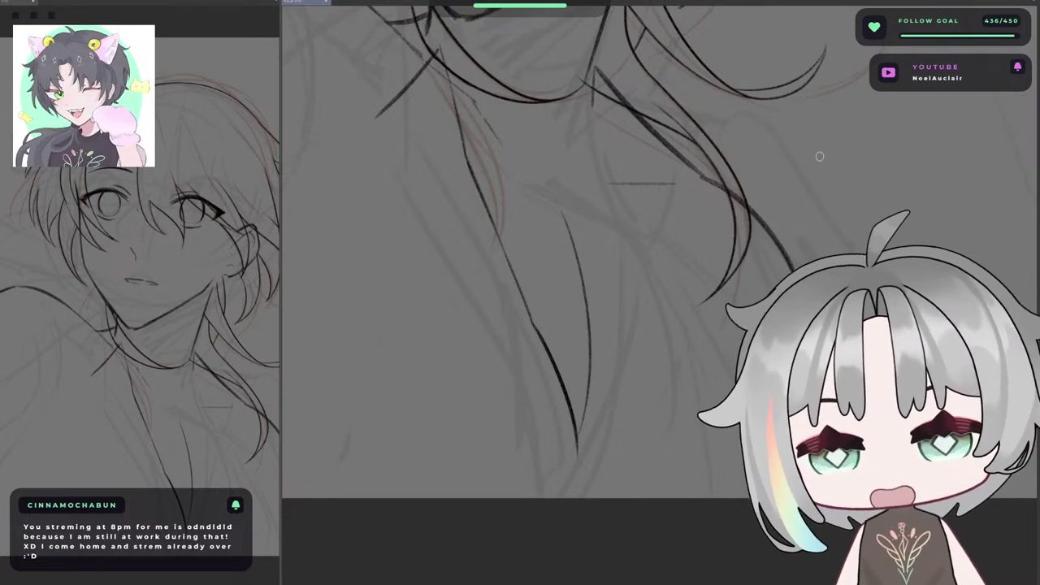
- Try slanting collar strokes on the lowered-shoulder side, from the hanging hair strand down along the middle chest curve
{"action": "key", "text": "h"}
{"action": "left_click_drag", "start_coordinate": [743, 142], "coordinate": [640, 193]}
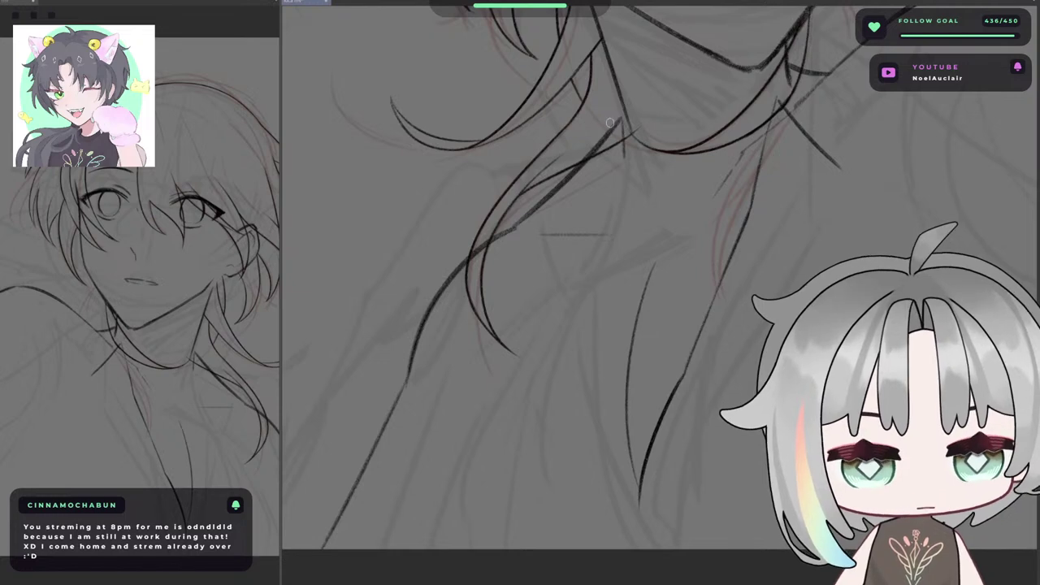
{"action": "left_click_drag", "start_coordinate": [620, 112], "coordinate": [522, 235]}
{"action": "key", "text": "ctrl+z"}
{"action": "key", "text": "ctrl+z"}
{"action": "left_click_drag", "start_coordinate": [584, 152], "coordinate": [625, 269]}
{"action": "key", "text": "ctrl+z"}
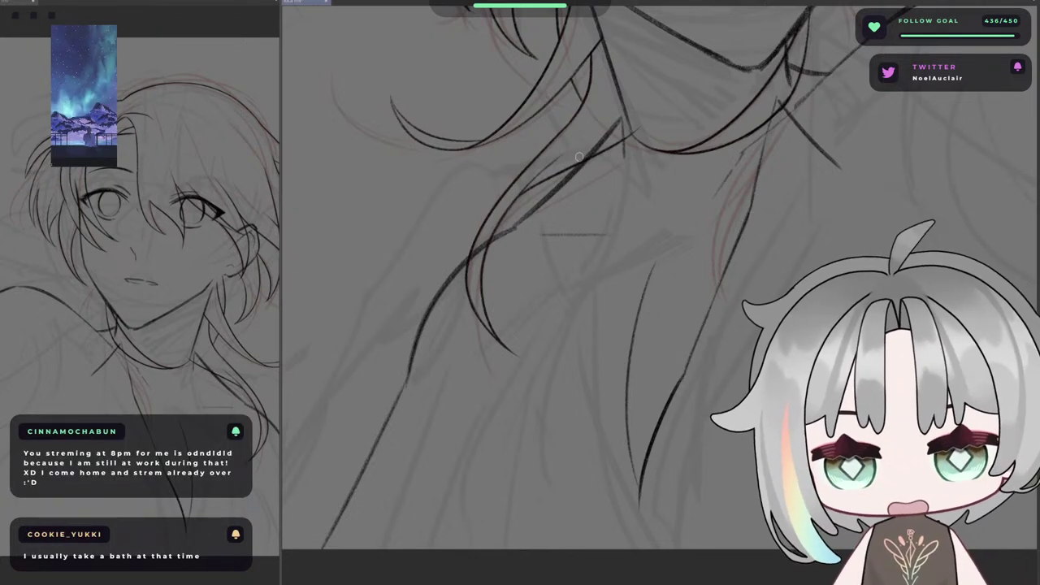
{"action": "left_click_drag", "start_coordinate": [575, 152], "coordinate": [613, 239]}
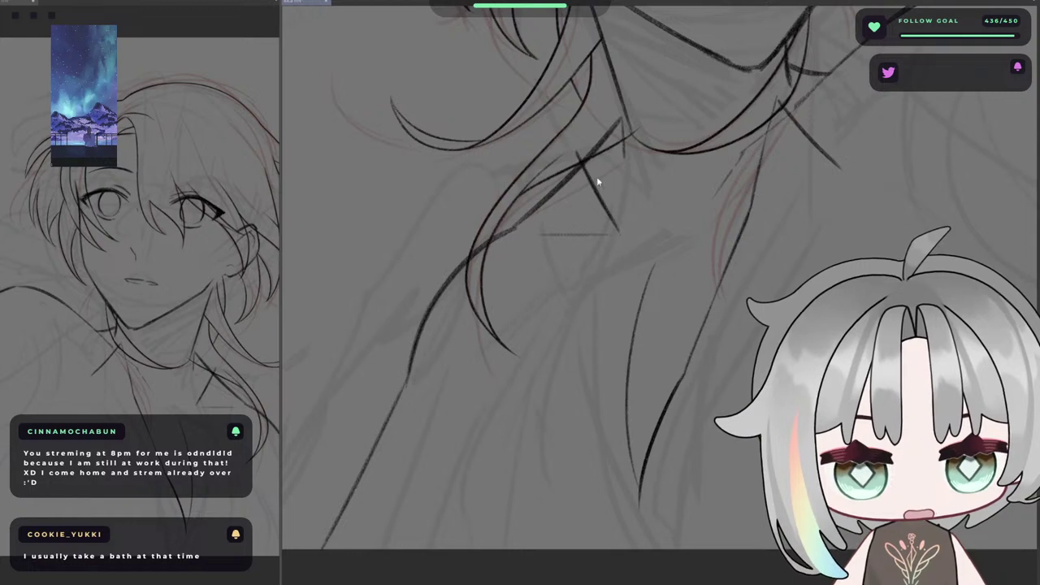
{"action": "left_click_drag", "start_coordinate": [580, 161], "coordinate": [610, 239]}
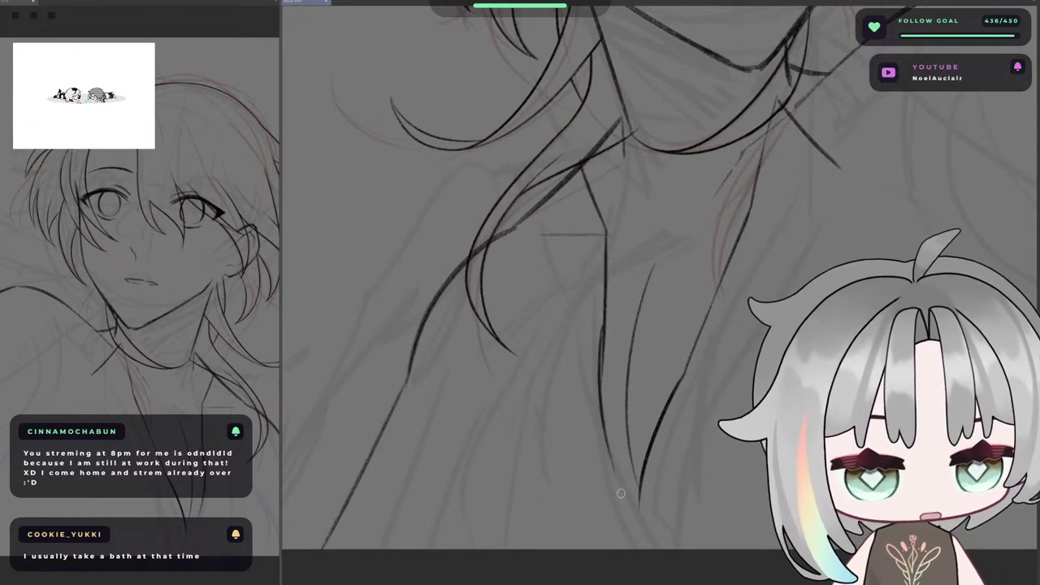
{"action": "key", "text": "ctrl+z"}
- Draw the opposite edge of the chest opening as a steep line that bends inward to meet the diagonal line's tip, and check it mirrored
{"action": "left_click_drag", "start_coordinate": [592, 187], "coordinate": [580, 380]}
{"action": "key", "text": "ctrl+z"}
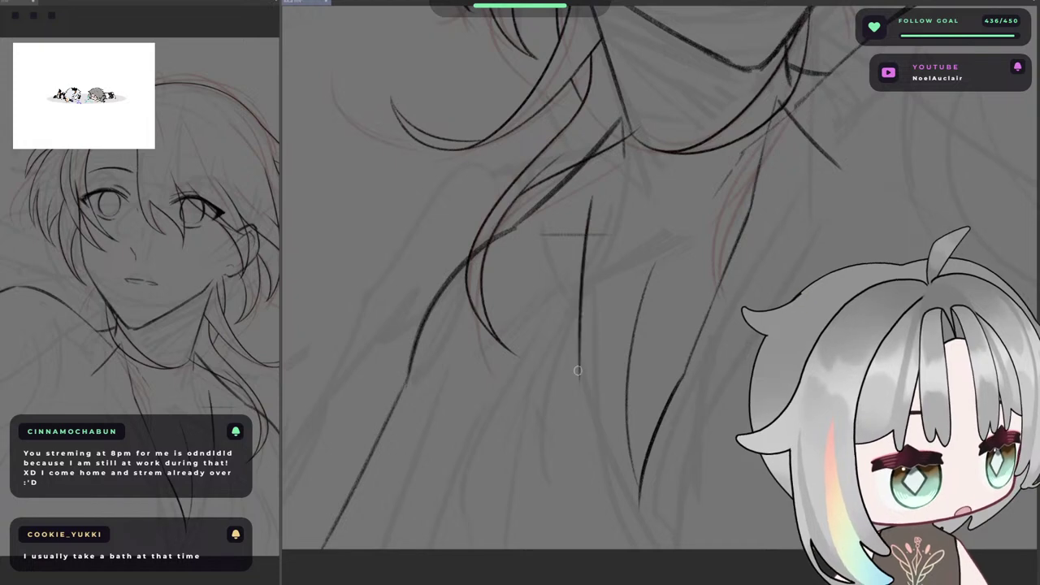
{"action": "key", "text": "ctrl+z"}
{"action": "mouse_move", "coordinate": [596, 212]}
{"action": "left_mouse_down"}
{"action": "mouse_move", "coordinate": [580, 366]}
{"action": "mouse_move", "coordinate": [575, 338]}
{"action": "mouse_move", "coordinate": [575, 356]}
{"action": "mouse_move", "coordinate": [635, 481]}
{"action": "left_mouse_up"}
{"action": "key", "text": "ctrl+z"}
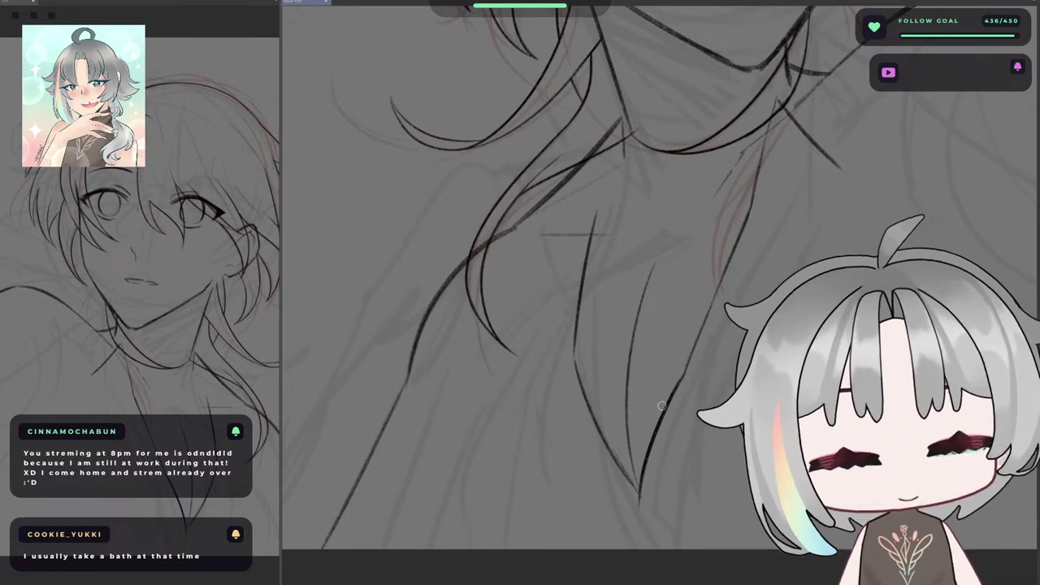
{"action": "key", "text": "h"}
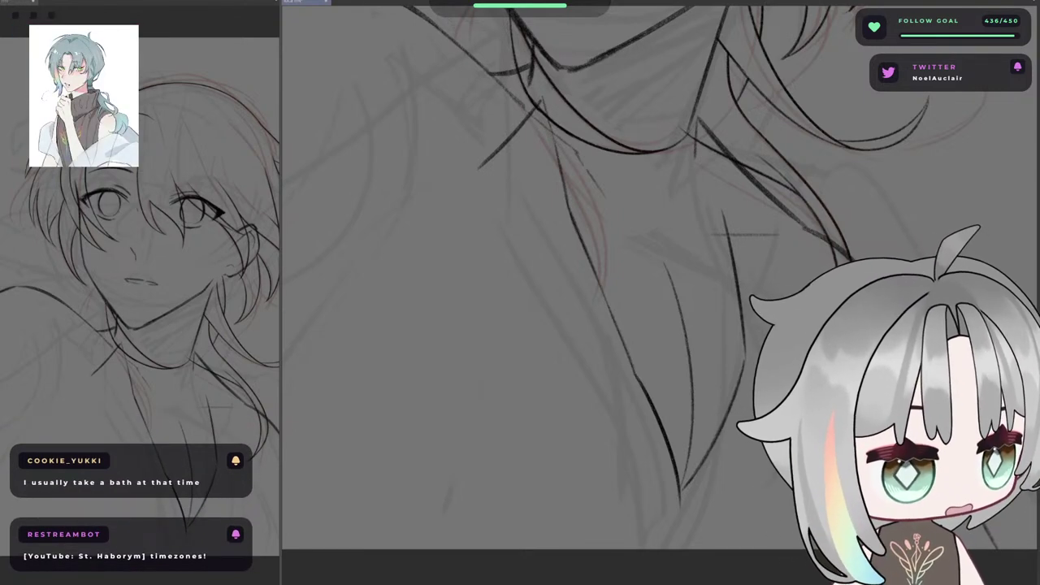
{"action": "key", "text": "h"}
{"action": "left_click_drag", "start_coordinate": [697, 291], "coordinate": [643, 352]}
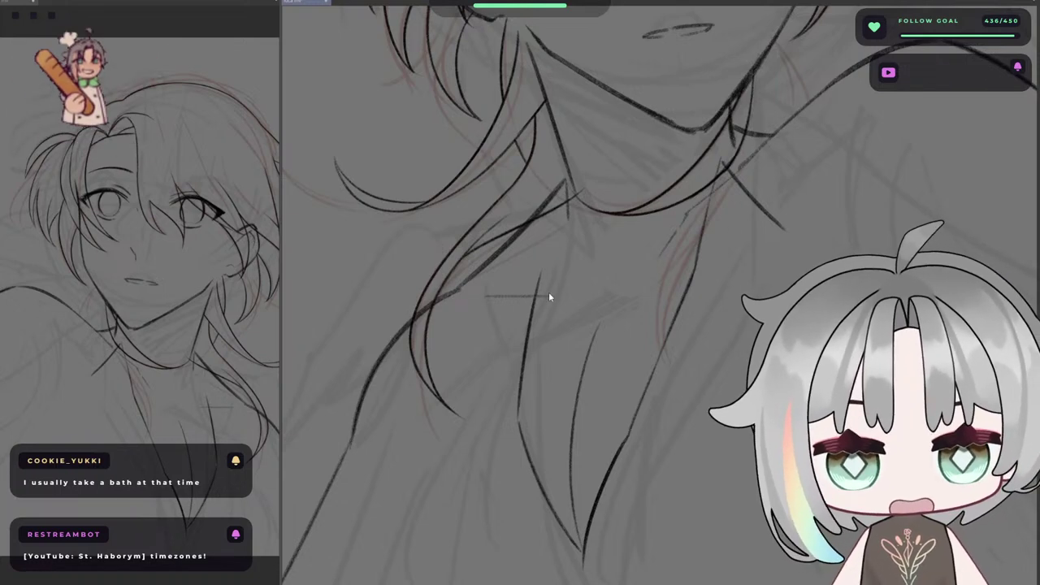
- Try extending the steep edge of the chest opening upward to the neckline beside the hanging hair strand
{"action": "left_click_drag", "start_coordinate": [541, 288], "coordinate": [542, 218]}
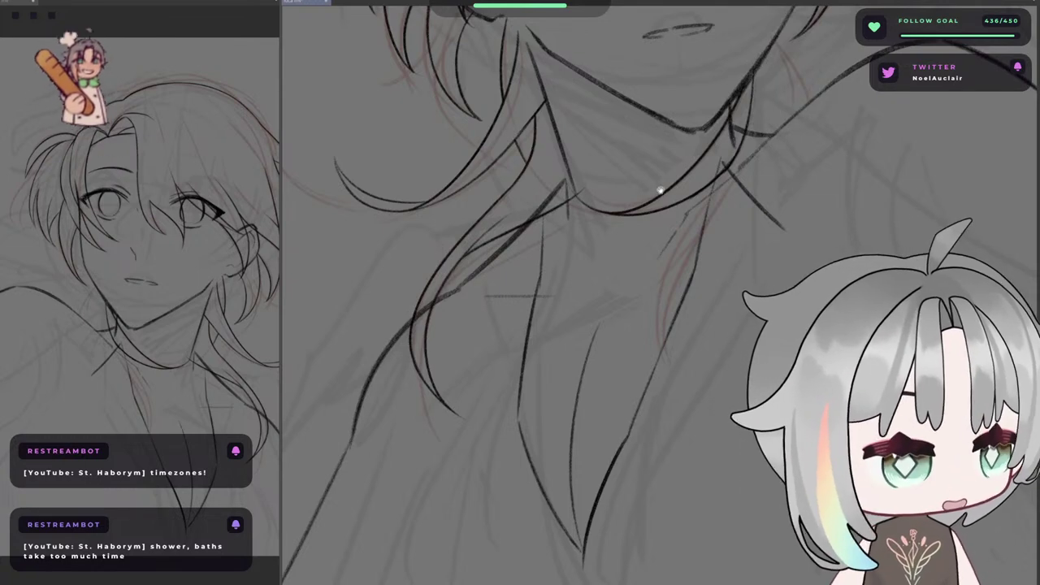
{"action": "mouse_move", "coordinate": [556, 156]}
{"action": "left_mouse_down"}
{"action": "mouse_move", "coordinate": [550, 115]}
{"action": "mouse_move", "coordinate": [598, 130]}
{"action": "left_mouse_up"}
{"action": "left_click_drag", "start_coordinate": [585, 192], "coordinate": [581, 245]}
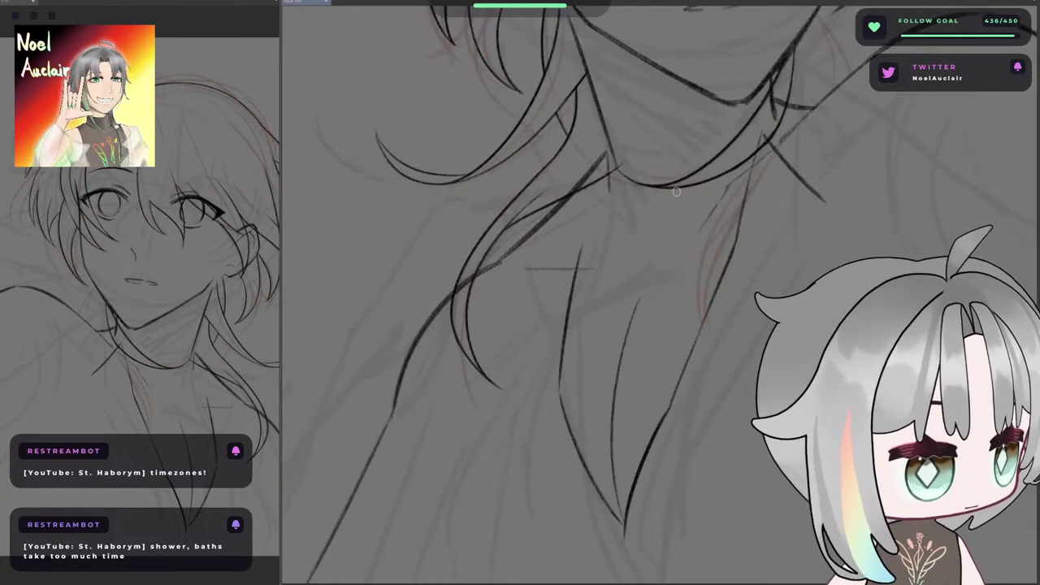
{"action": "left_click_drag", "start_coordinate": [608, 192], "coordinate": [611, 221]}
{"action": "key", "text": "h"}
{"action": "mouse_move", "coordinate": [764, 268]}
{"action": "left_mouse_down"}
{"action": "mouse_move", "coordinate": [760, 250]}
{"action": "mouse_move", "coordinate": [782, 288]}
{"action": "left_mouse_up"}
{"action": "key", "text": "h"}
{"action": "scroll", "coordinate": [567, 232], "scroll_direction": "up", "scroll_amount": 1}
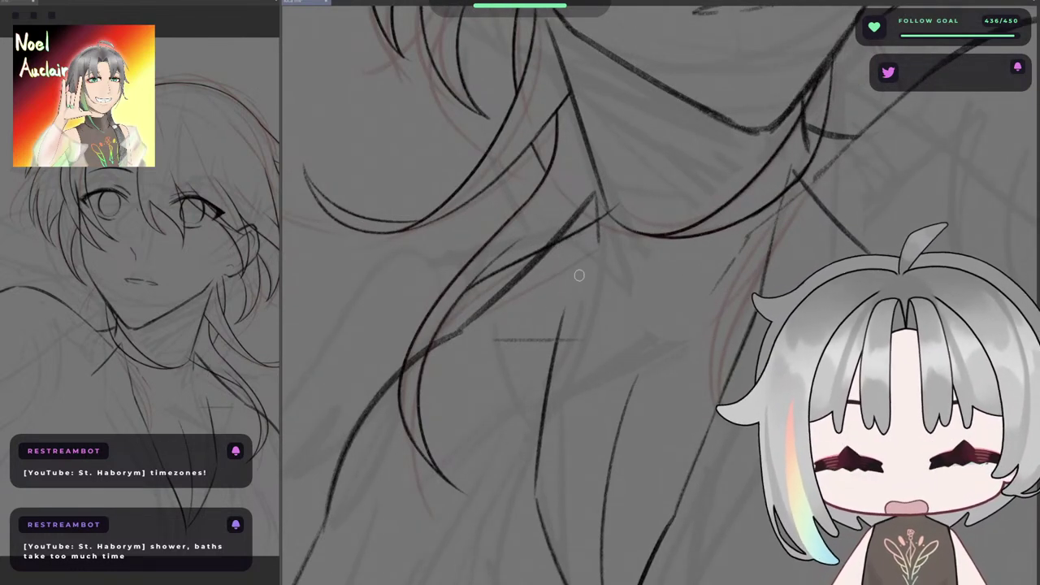
- Erase the steep upper segment of the opening's edge with a resized eraser, keeping only the lower line that runs to the tip
{"action": "key", "text": "h"}
{"action": "left_click_drag", "start_coordinate": [635, 318], "coordinate": [555, 211]}
{"action": "key", "text": "e"}
{"action": "key", "text": "["}
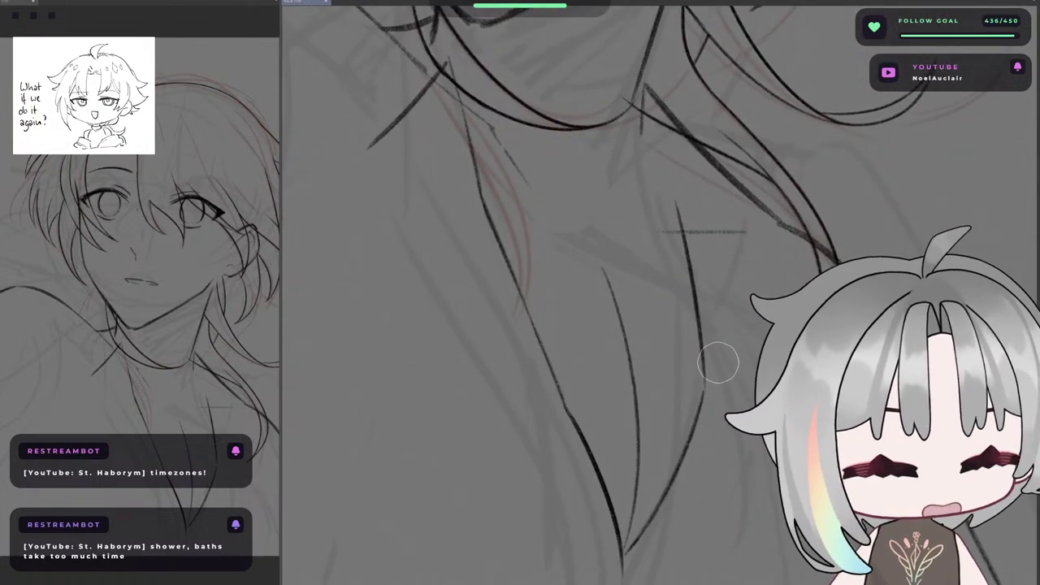
{"action": "mouse_move", "coordinate": [699, 376]}
{"action": "left_mouse_down"}
{"action": "mouse_move", "coordinate": [690, 202]}
{"action": "mouse_move", "coordinate": [681, 290]}
{"action": "left_mouse_up"}
{"action": "key", "text": "h"}
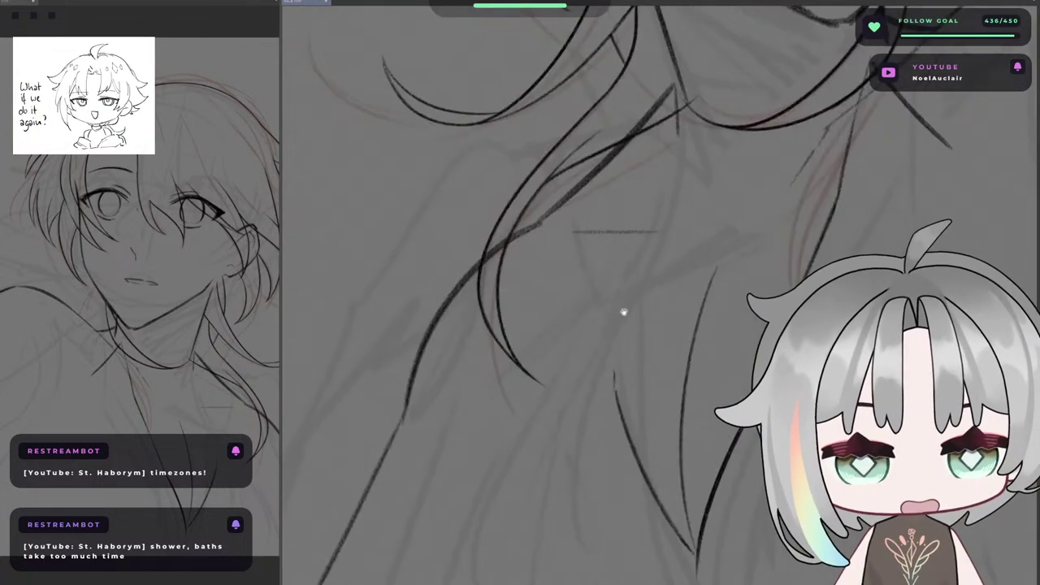
{"action": "left_click_drag", "start_coordinate": [623, 311], "coordinate": [539, 280]}
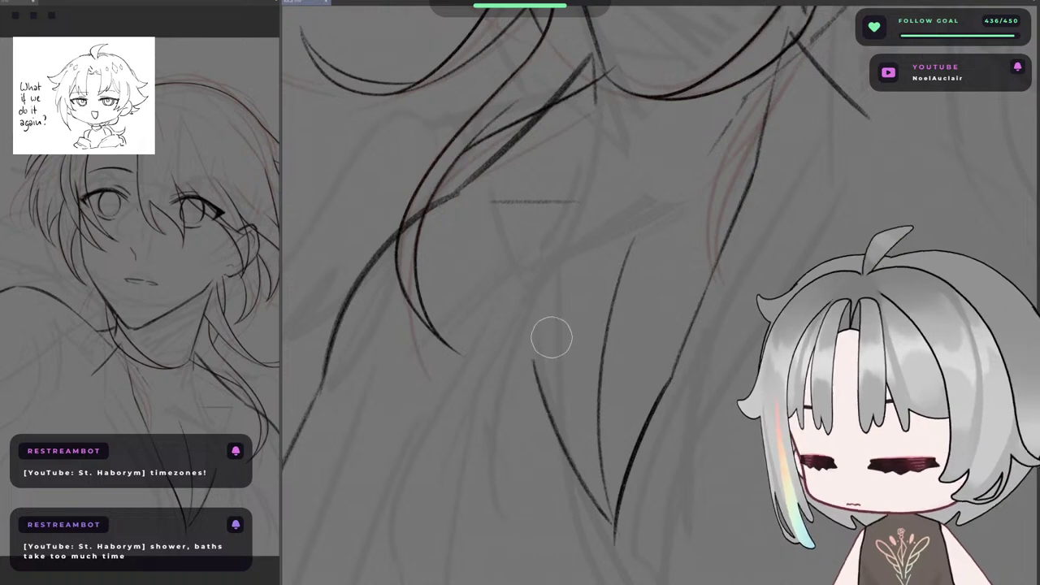
{"action": "key", "text": "b"}
{"action": "key", "text": "e"}
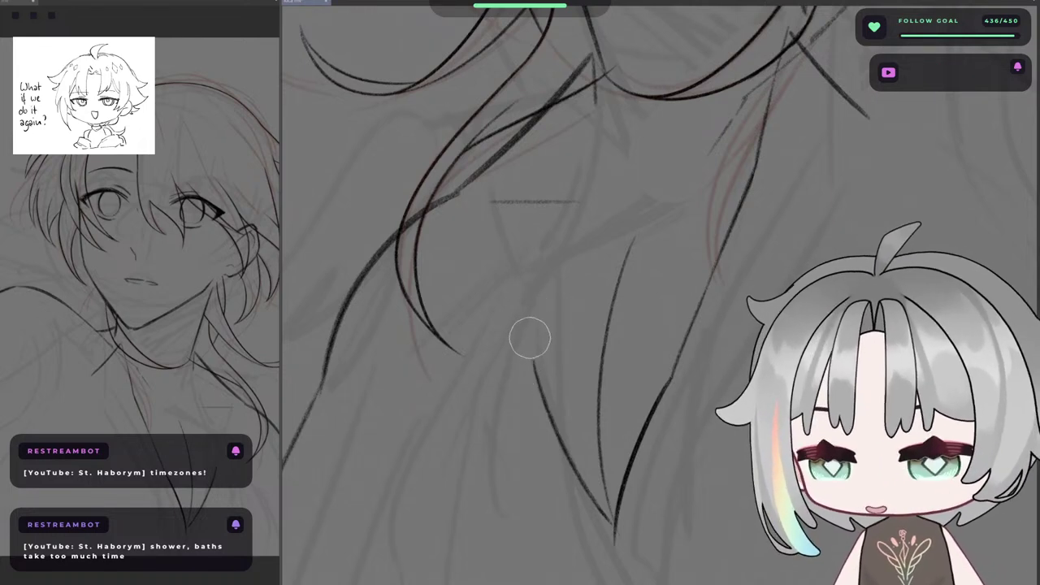
{"action": "key", "text": "b"}
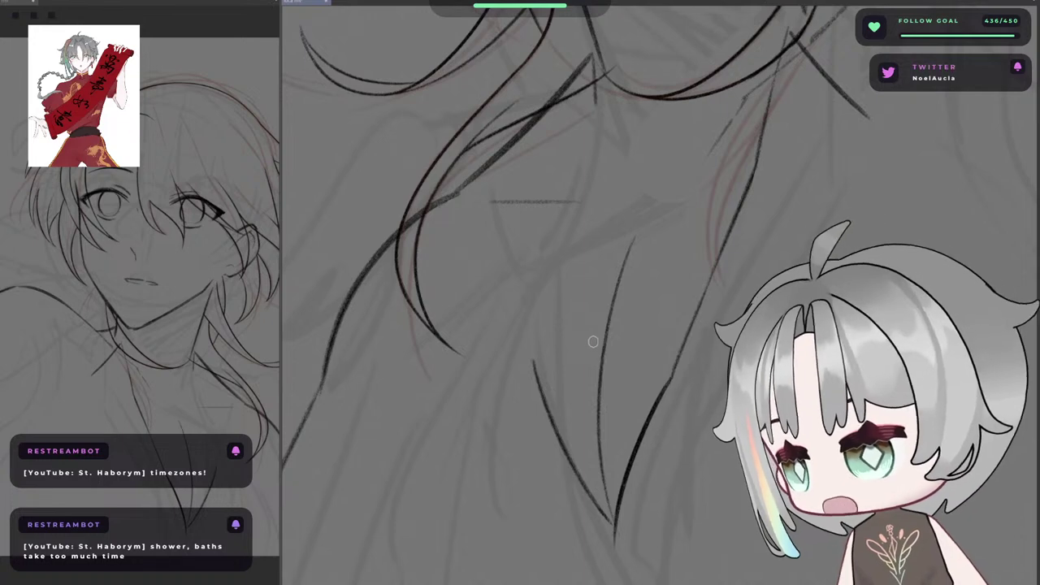
- Examine the chest opening's lines in mirrored and normal view
{"action": "key", "text": "h"}
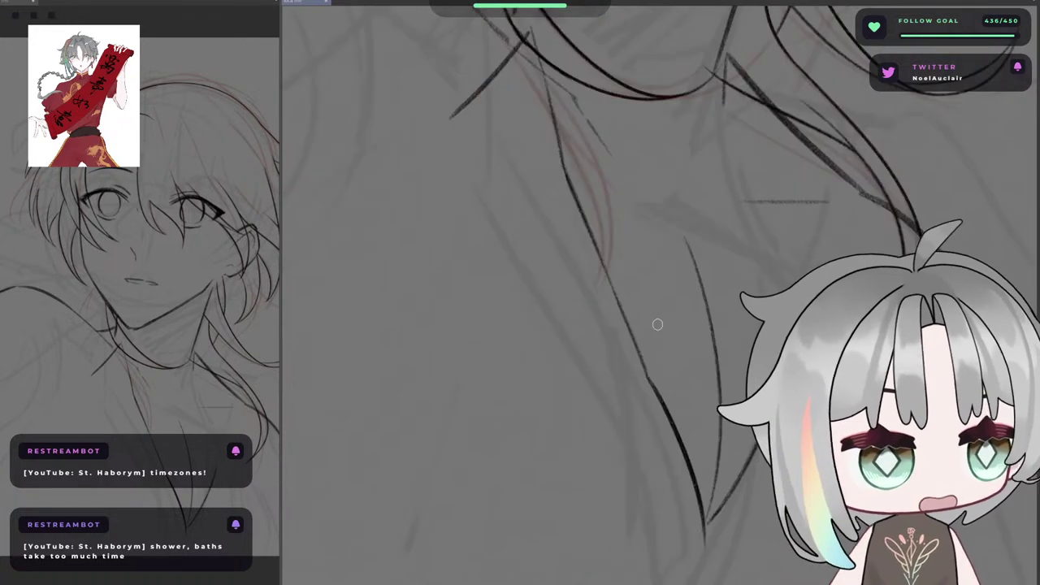
{"action": "left_click_drag", "start_coordinate": [648, 302], "coordinate": [651, 327]}
{"action": "key", "text": "h"}
{"action": "mouse_move", "coordinate": [600, 274]}
{"action": "left_mouse_down"}
{"action": "mouse_move", "coordinate": [623, 313]}
{"action": "mouse_move", "coordinate": [601, 288]}
{"action": "left_mouse_up"}
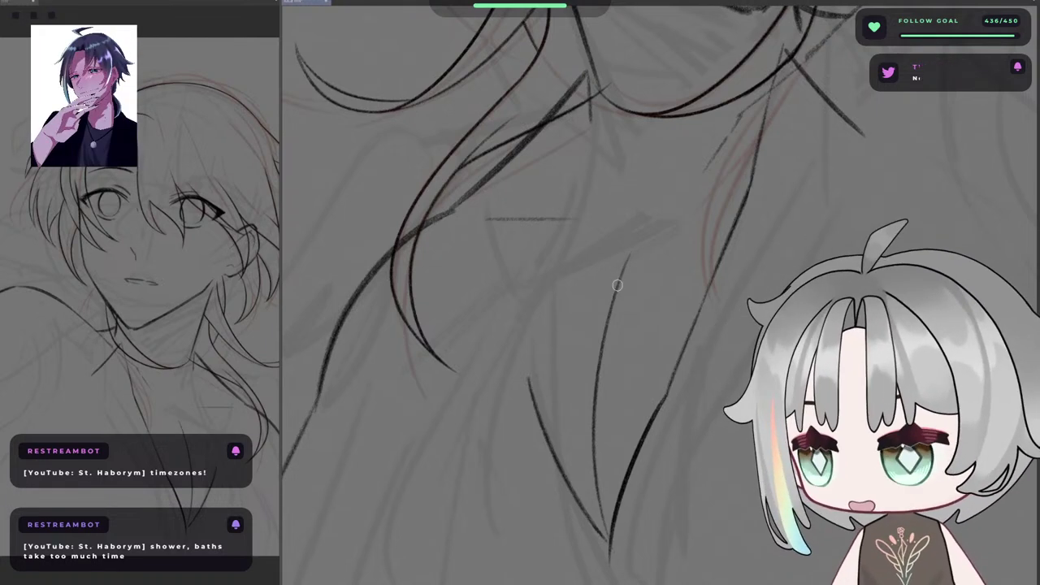
{"action": "key", "text": "m"}
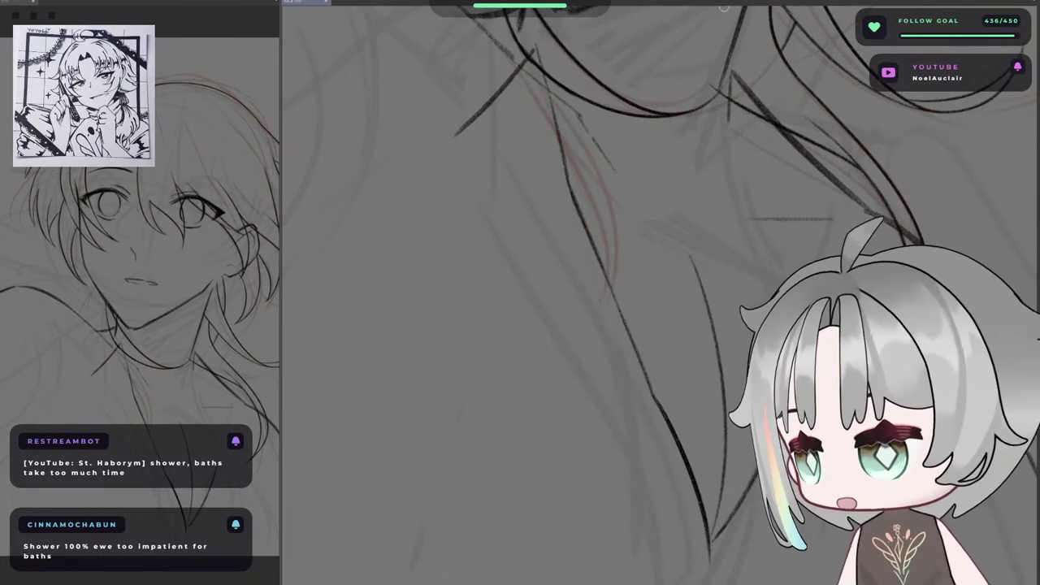
{"action": "key", "text": "m"}
{"action": "mouse_move", "coordinate": [600, 221]}
{"action": "left_mouse_down"}
{"action": "mouse_move", "coordinate": [580, 243]}
{"action": "mouse_move", "coordinate": [455, 220]}
{"action": "left_mouse_up"}
{"action": "key", "text": "m"}
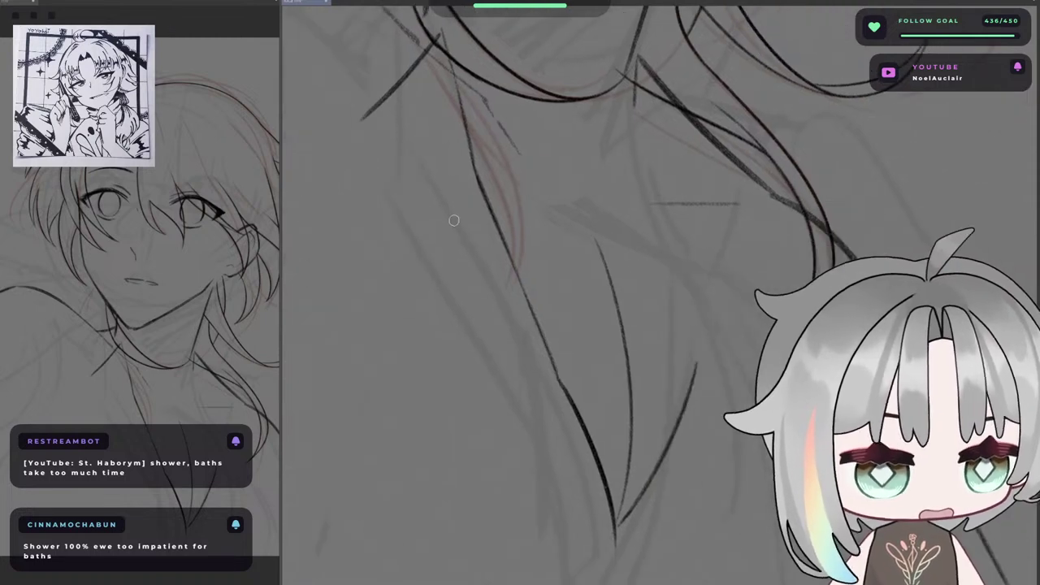
- Try extending the shorter edge of the chest opening upward toward the horizontal guide mark
{"action": "scroll", "coordinate": [455, 221], "scroll_direction": "right", "scroll_amount": 4}
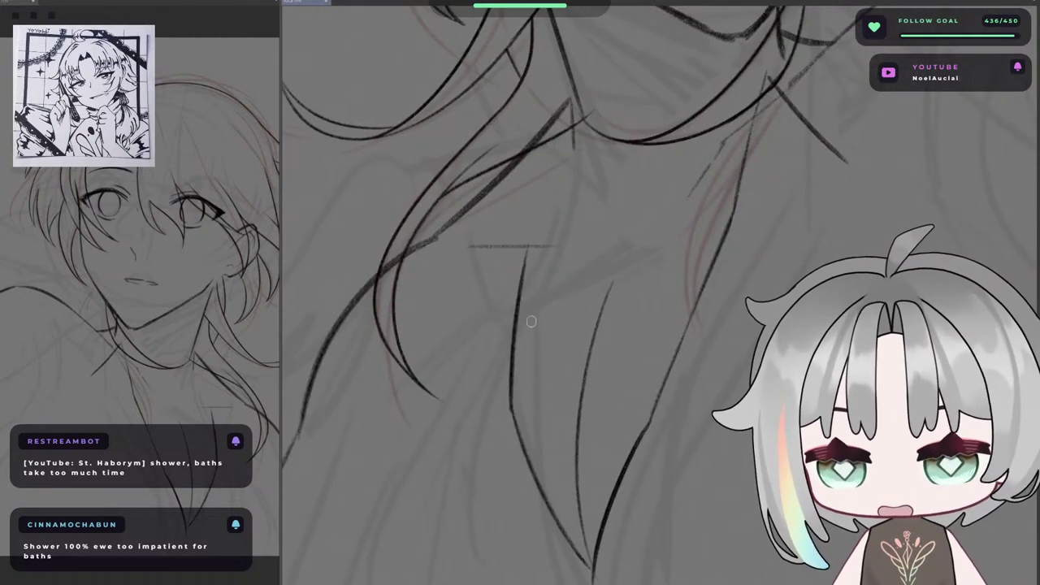
{"action": "left_click_drag", "start_coordinate": [509, 401], "coordinate": [534, 246]}
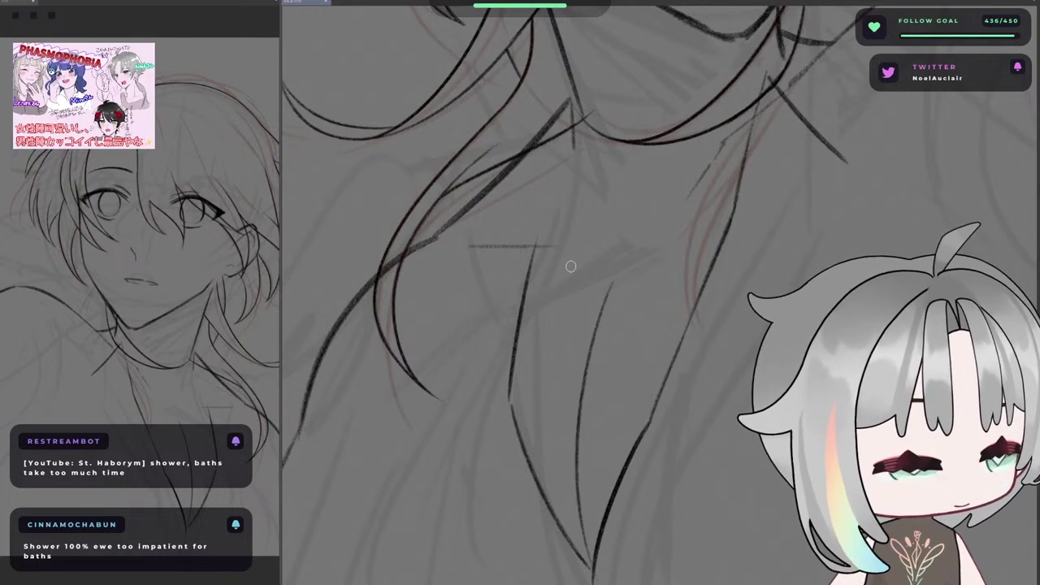
{"action": "key", "text": "h"}
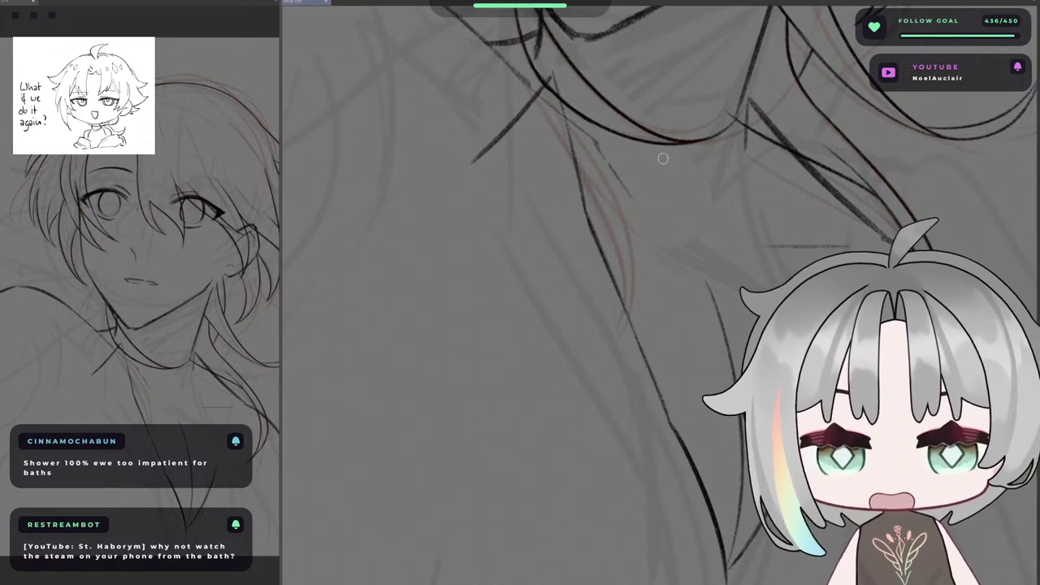
{"action": "key", "text": "h"}
{"action": "left_click_drag", "start_coordinate": [573, 391], "coordinate": [599, 386]}
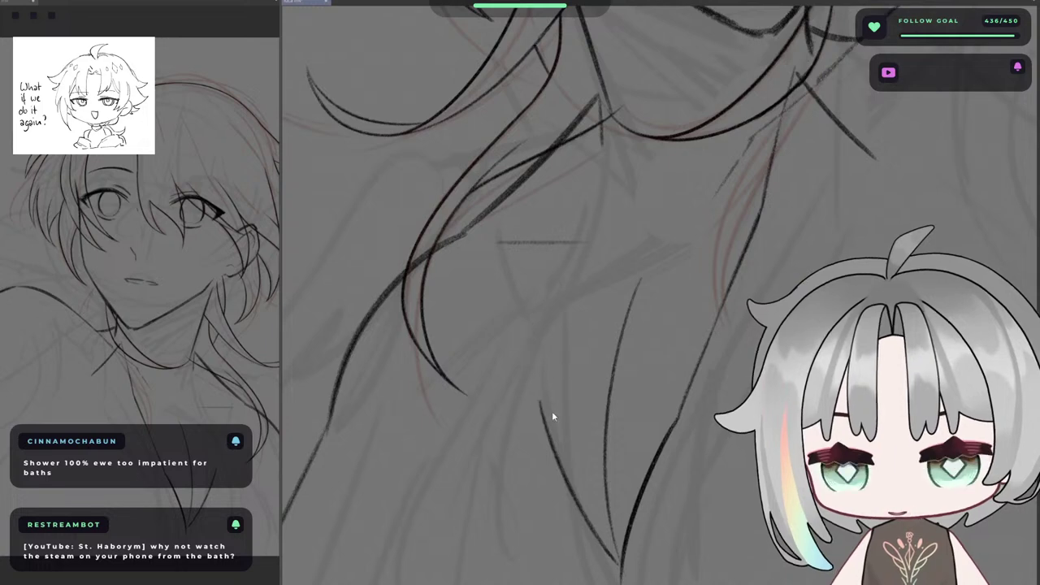
{"action": "key", "text": "h"}
{"action": "key", "text": "h"}
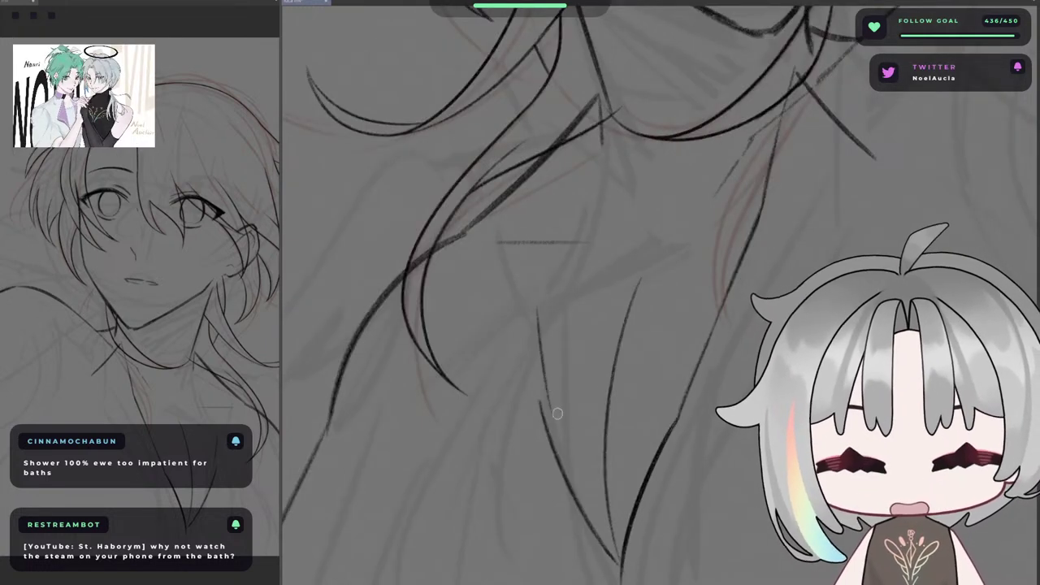
{"action": "key", "text": "ctrl+z"}
{"action": "left_click_drag", "start_coordinate": [540, 403], "coordinate": [544, 289]}
{"action": "key", "text": "ctrl+z"}
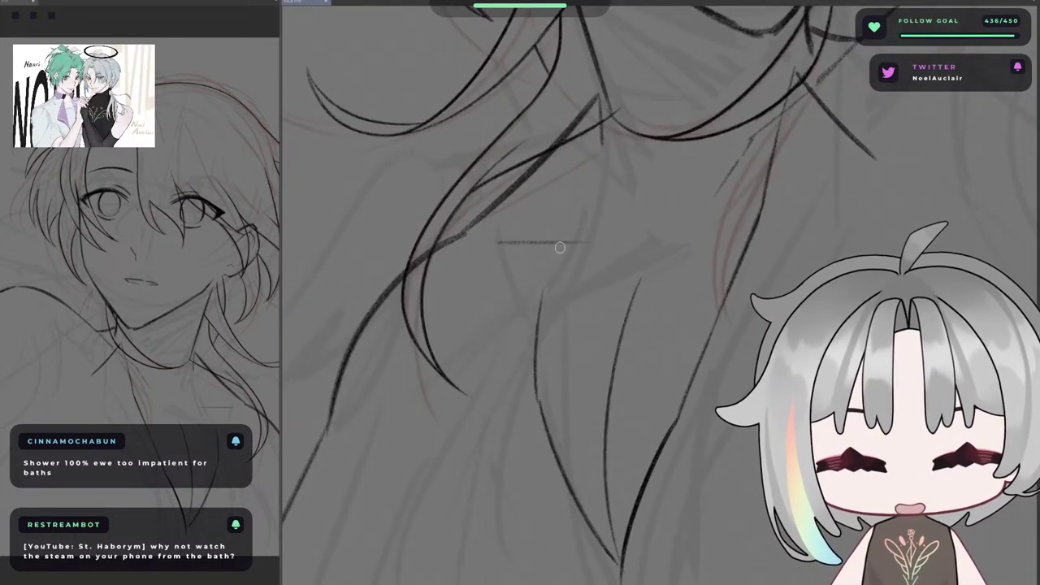
{"action": "key", "text": "h"}
{"action": "key", "text": "h"}
{"action": "left_click_drag", "start_coordinate": [469, 246], "coordinate": [558, 278]}
{"action": "key", "text": "ctrl+z"}
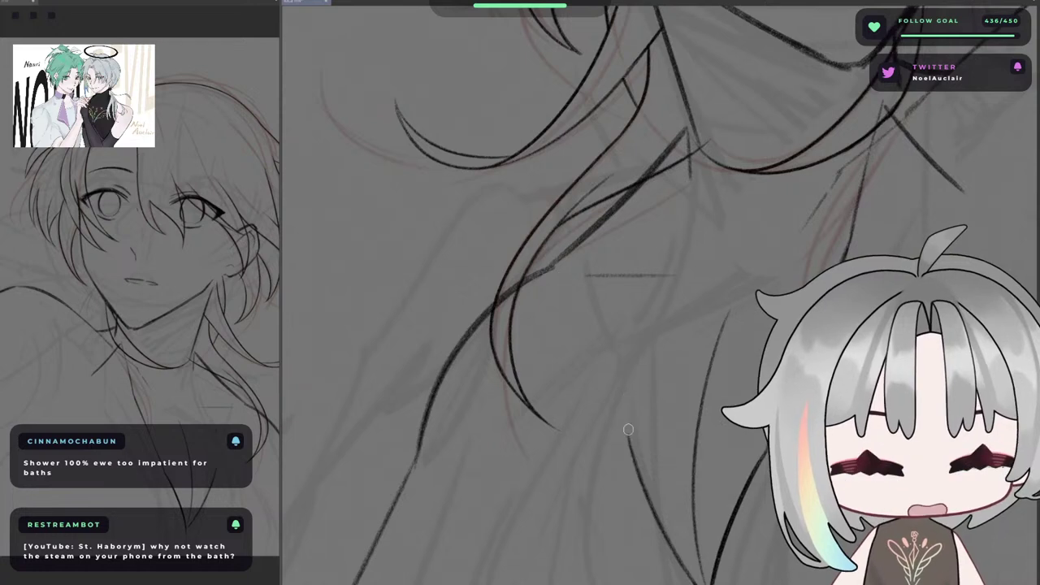
- Extend the chest opening's shorter edge upward as a near-vertical line that crosses the horizontal guide mark
{"action": "left_click_drag", "start_coordinate": [629, 437], "coordinate": [634, 314]}
{"action": "key", "text": "h"}
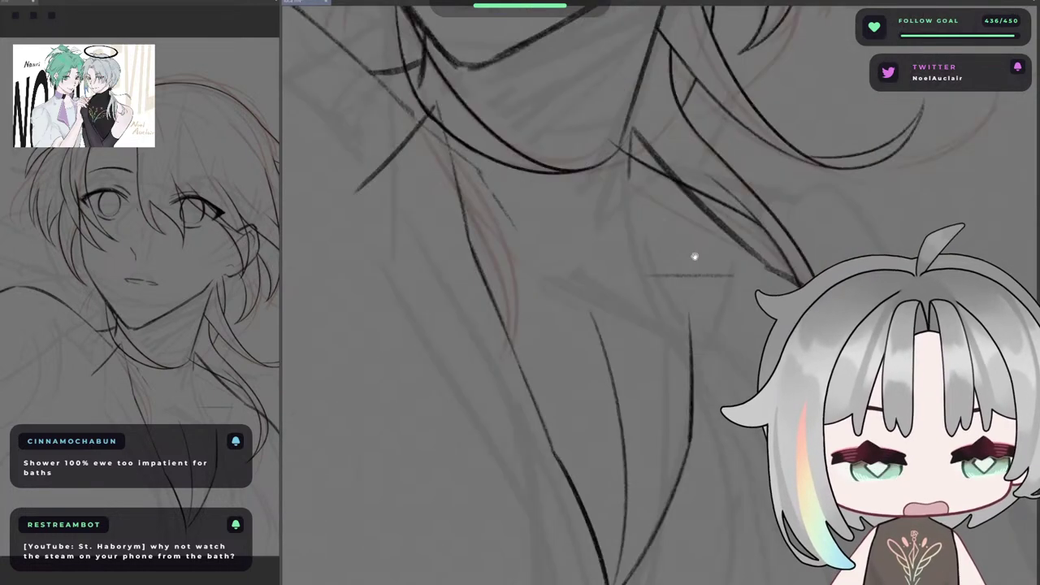
{"action": "left_click_drag", "start_coordinate": [695, 257], "coordinate": [636, 350]}
{"action": "left_click_drag", "start_coordinate": [632, 397], "coordinate": [635, 233]}
{"action": "key", "text": "ctrl+z"}
{"action": "left_click_drag", "start_coordinate": [633, 270], "coordinate": [630, 310]}
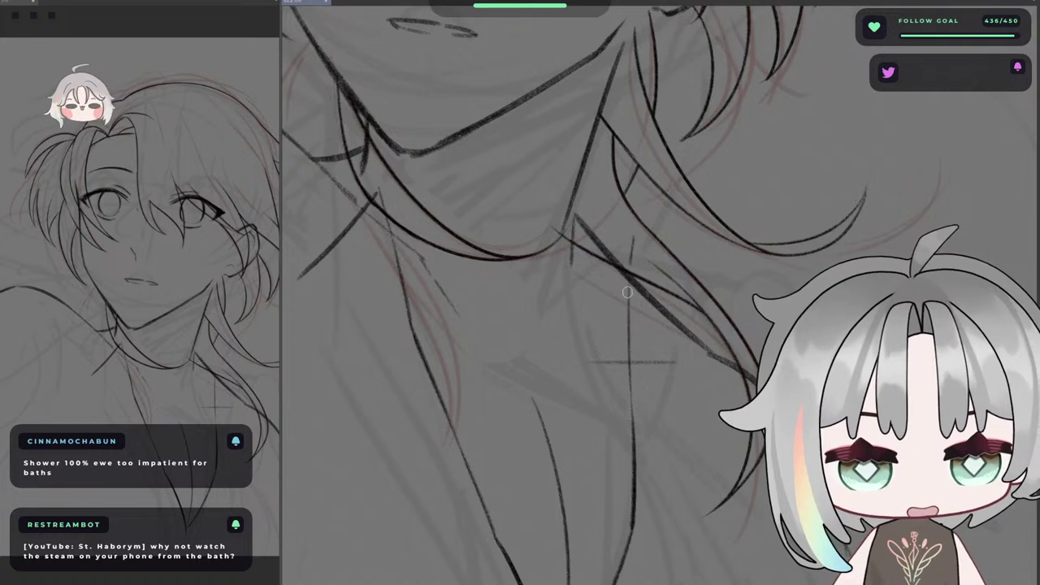
{"action": "key", "text": "ctrl+z"}
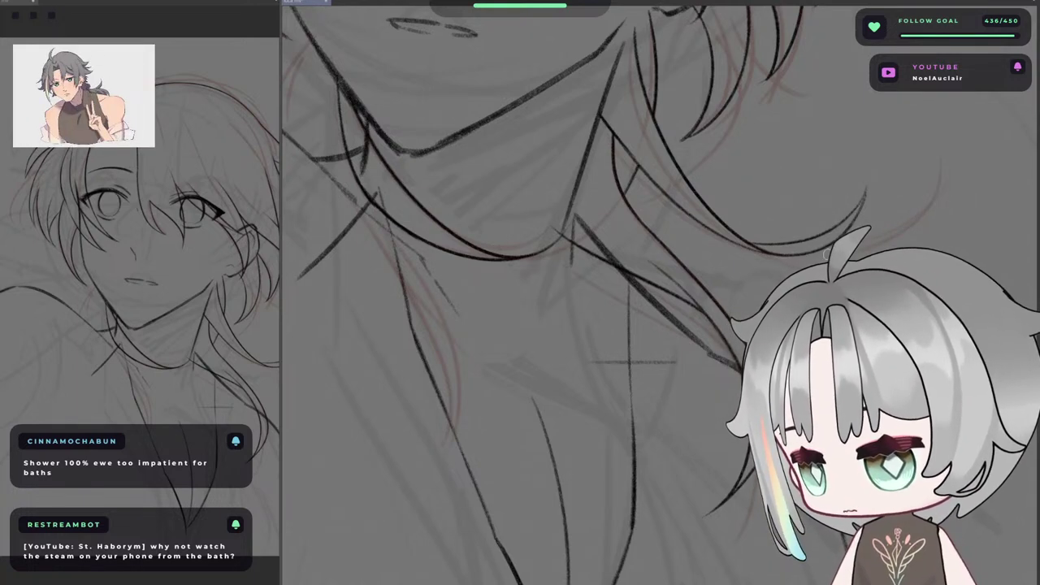
- Try bending the top of the near-vertical opening edge outward toward the hanging hair strand
{"action": "key", "text": "h"}
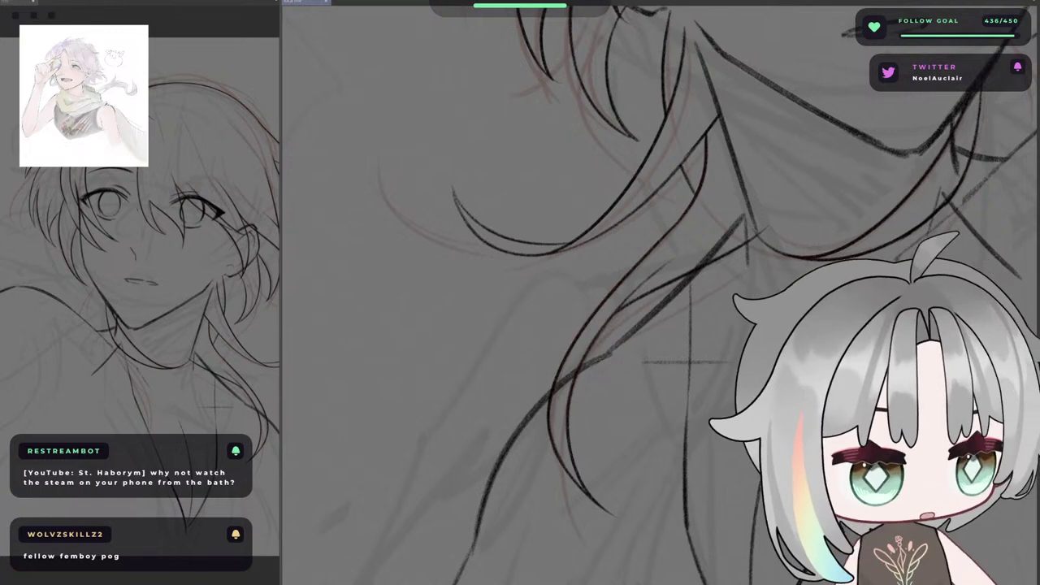
{"action": "key", "text": "h"}
{"action": "left_click_drag", "start_coordinate": [569, 163], "coordinate": [721, 209]}
{"action": "key", "text": "h"}
{"action": "left_click_drag", "start_coordinate": [615, 269], "coordinate": [597, 219]}
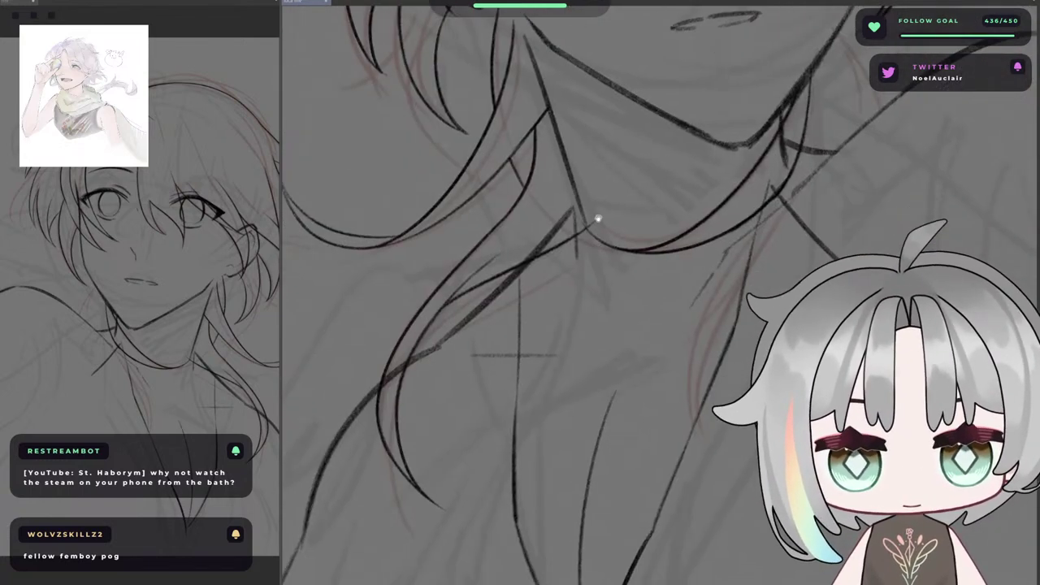
{"action": "left_click_drag", "start_coordinate": [547, 162], "coordinate": [599, 228]}
{"action": "scroll", "coordinate": [576, 356], "scroll_direction": "down", "scroll_amount": 3}
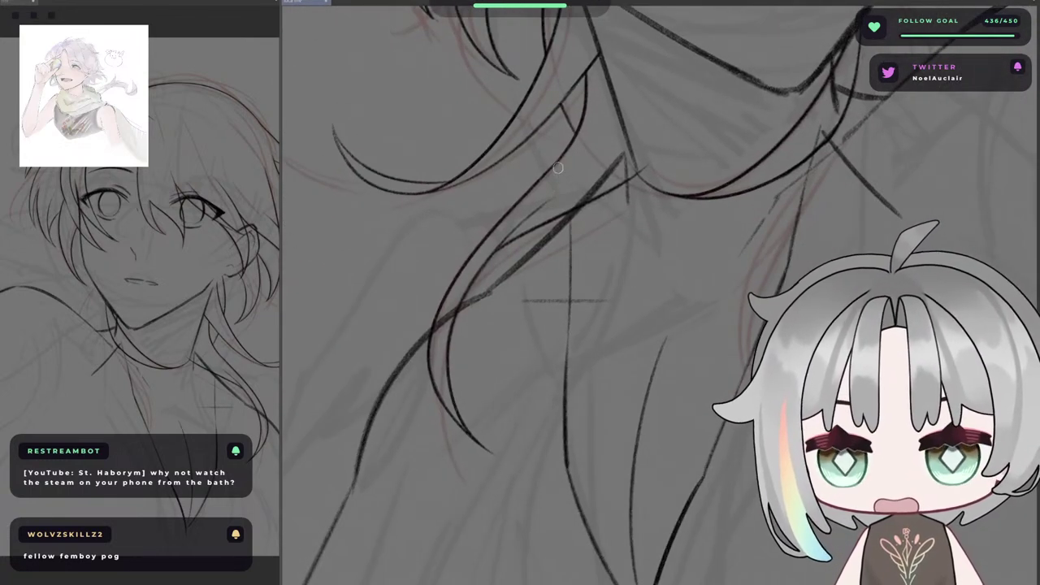
{"action": "key", "text": "ctrl+z"}
{"action": "left_click_drag", "start_coordinate": [556, 177], "coordinate": [573, 261]}
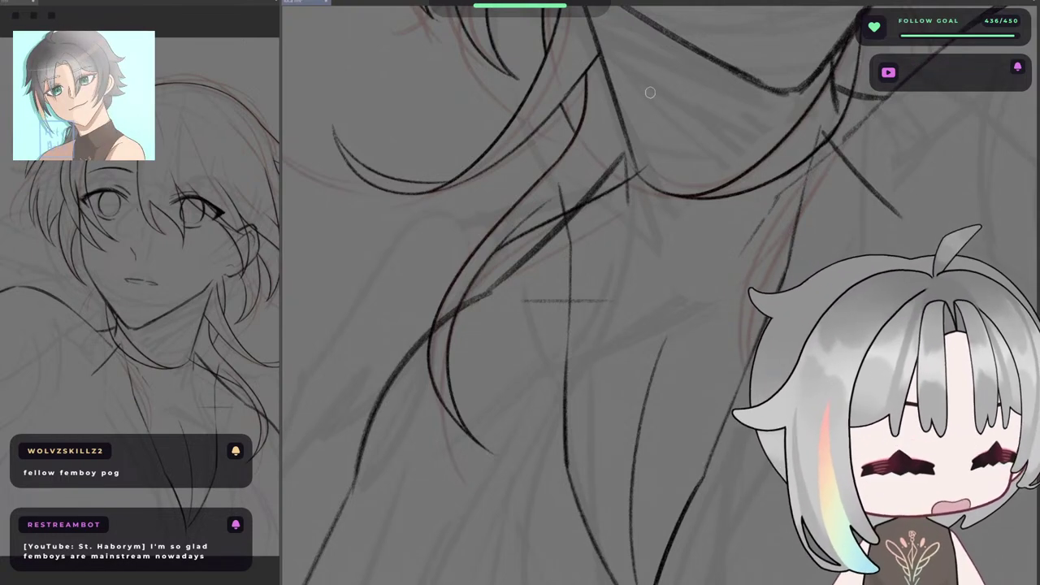
{"action": "left_click_drag", "start_coordinate": [578, 164], "coordinate": [524, 207]}
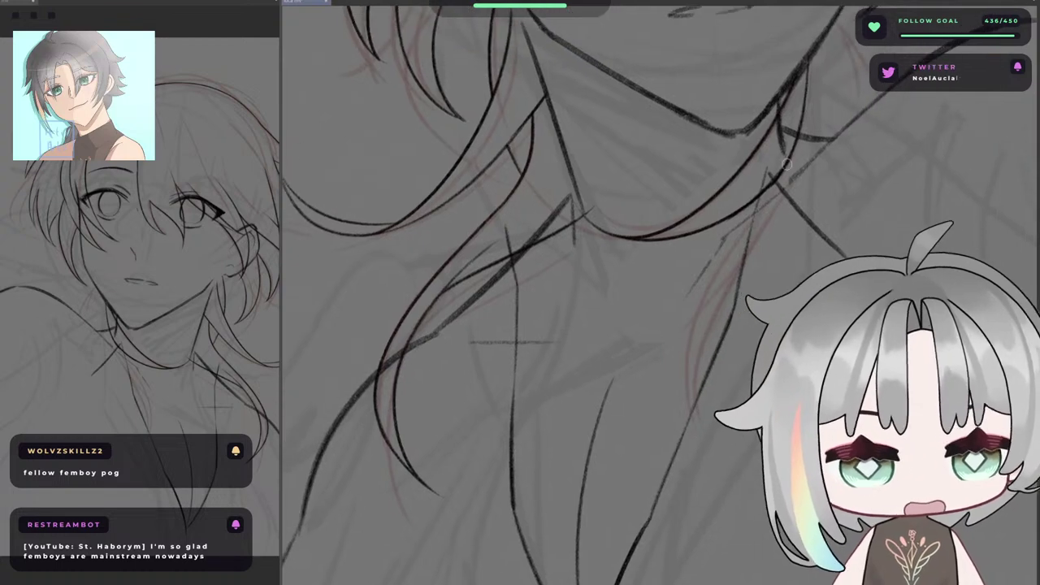
{"action": "scroll", "coordinate": [738, 157], "scroll_direction": "up", "scroll_amount": 1}
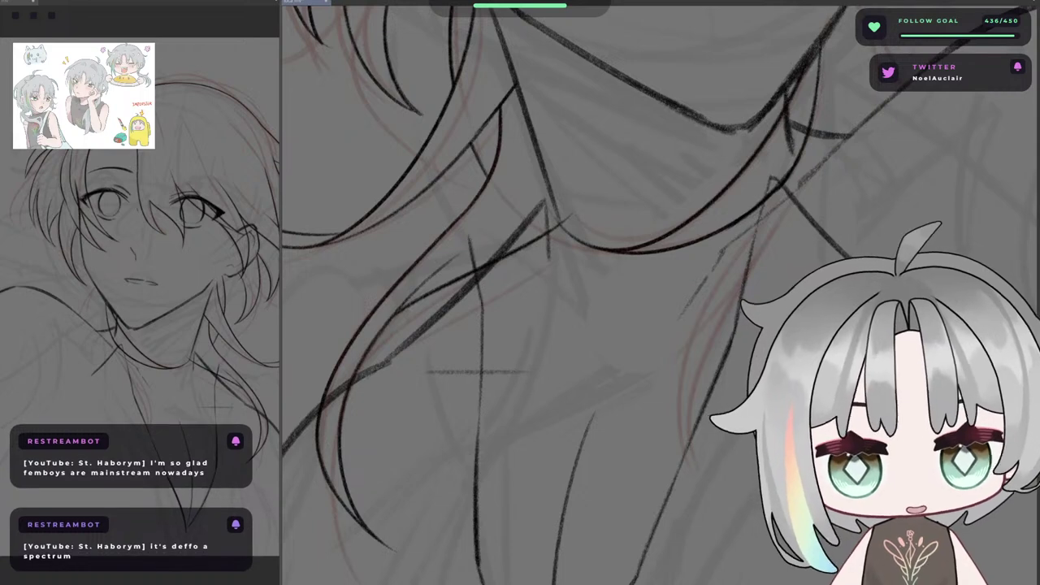
- Try short collar fold strokes starting from the bent top of the opening's edge
{"action": "key", "text": "ctrl+z"}
{"action": "left_click_drag", "start_coordinate": [465, 233], "coordinate": [409, 328]}
{"action": "key", "text": "ctrl+z"}
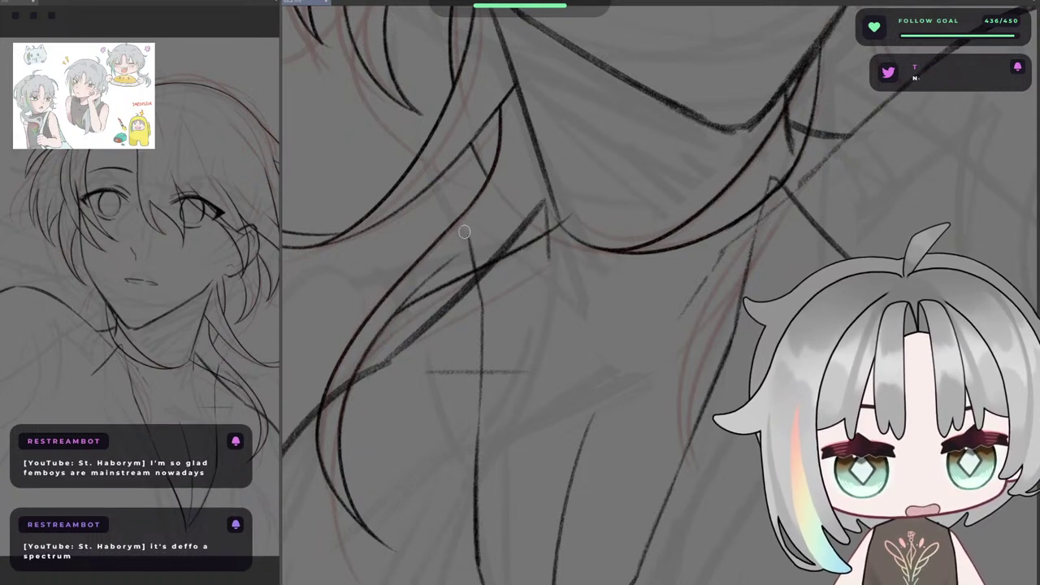
{"action": "mouse_move", "coordinate": [463, 231]}
{"action": "left_mouse_down"}
{"action": "mouse_move", "coordinate": [410, 343]}
{"action": "mouse_move", "coordinate": [466, 319]}
{"action": "left_mouse_up"}
{"action": "key", "text": "ctrl+z"}
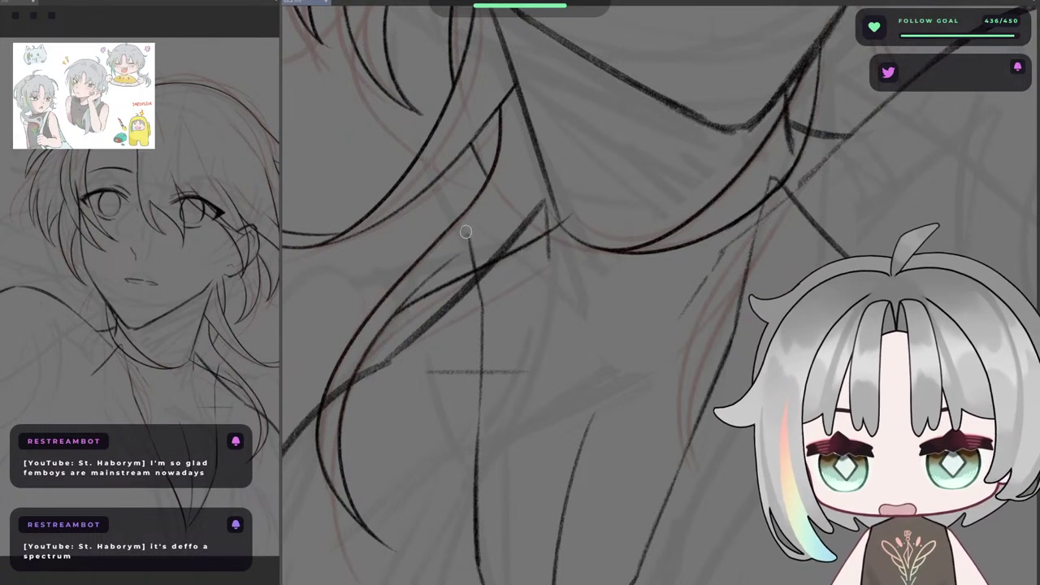
{"action": "mouse_move", "coordinate": [465, 233]}
{"action": "left_mouse_down"}
{"action": "mouse_move", "coordinate": [404, 372]}
{"action": "mouse_move", "coordinate": [475, 329]}
{"action": "left_mouse_up"}
{"action": "key", "text": "h"}
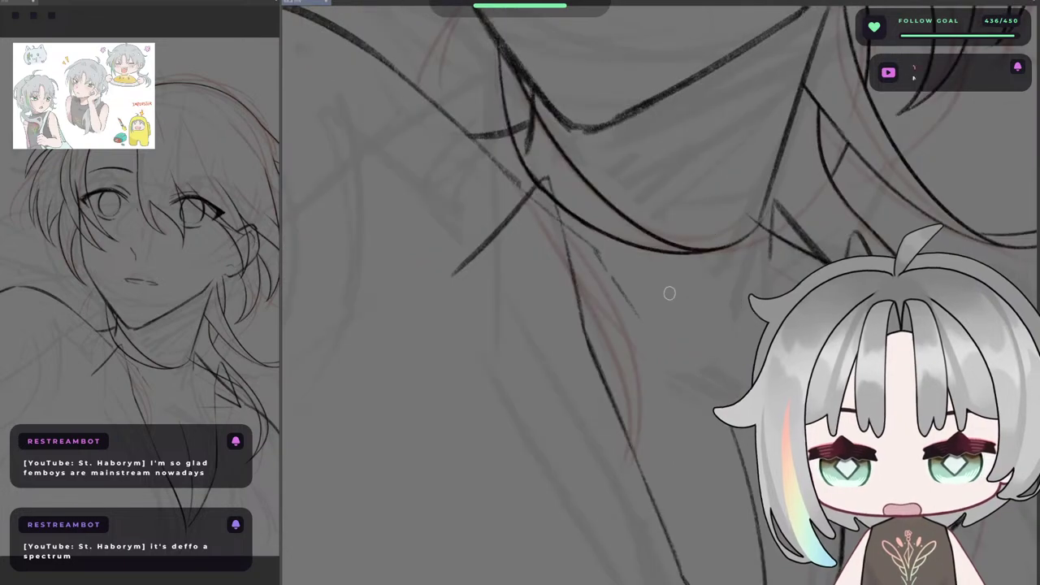
{"action": "mouse_move", "coordinate": [670, 293]}
{"action": "left_mouse_down"}
{"action": "mouse_move", "coordinate": [624, 295]}
{"action": "mouse_move", "coordinate": [669, 235]}
{"action": "mouse_move", "coordinate": [615, 275]}
{"action": "left_mouse_up"}
{"action": "key", "text": "h"}
{"action": "key", "text": "ctrl+z"}
{"action": "key", "text": "ctrl+z"}
- Try a large pointed collar flap that runs from the side of the neck outward past the hanging hair strand
{"action": "left_click_drag", "start_coordinate": [675, 219], "coordinate": [571, 301]}
{"action": "key", "text": "ctrl+z"}
{"action": "mouse_move", "coordinate": [674, 219]}
{"action": "left_mouse_down"}
{"action": "mouse_move", "coordinate": [579, 286]}
{"action": "mouse_move", "coordinate": [557, 327]}
{"action": "left_mouse_up"}
{"action": "key", "text": "ctrl+z"}
{"action": "key", "text": "ctrl+z"}
{"action": "mouse_move", "coordinate": [581, 283]}
{"action": "left_mouse_down"}
{"action": "mouse_move", "coordinate": [498, 365]}
{"action": "mouse_move", "coordinate": [499, 377]}
{"action": "mouse_move", "coordinate": [574, 388]}
{"action": "left_mouse_up"}
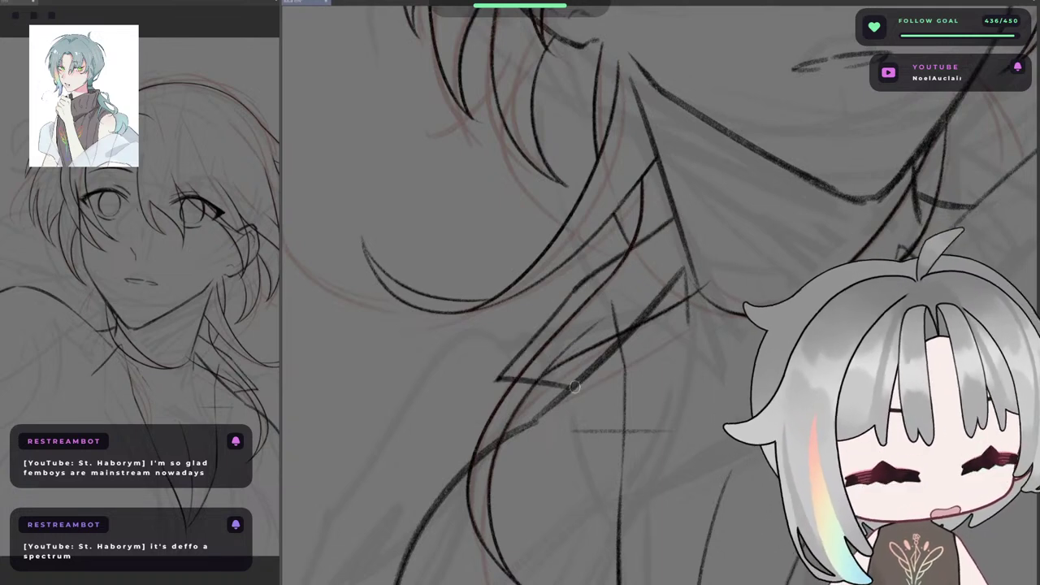
{"action": "key", "text": "ctrl+z"}
{"action": "key", "text": "ctrl+z"}
- Draw the collar's corner with a short slanted edge from the neck and a steep edge running down across the hair strand
{"action": "left_click_drag", "start_coordinate": [579, 287], "coordinate": [545, 346]}
{"action": "key", "text": "ctrl+z"}
{"action": "left_click_drag", "start_coordinate": [577, 287], "coordinate": [532, 418]}
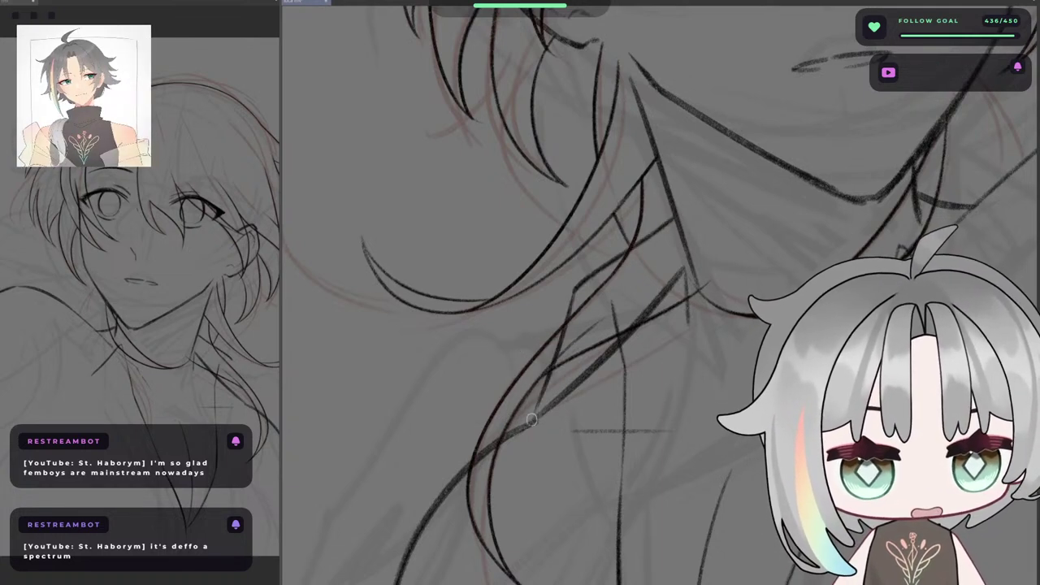
{"action": "key", "text": "ctrl+z"}
{"action": "mouse_move", "coordinate": [576, 287]}
{"action": "left_mouse_down"}
{"action": "mouse_move", "coordinate": [546, 402]}
{"action": "mouse_move", "coordinate": [573, 307]}
{"action": "left_mouse_up"}
{"action": "key", "text": "ctrl+z"}
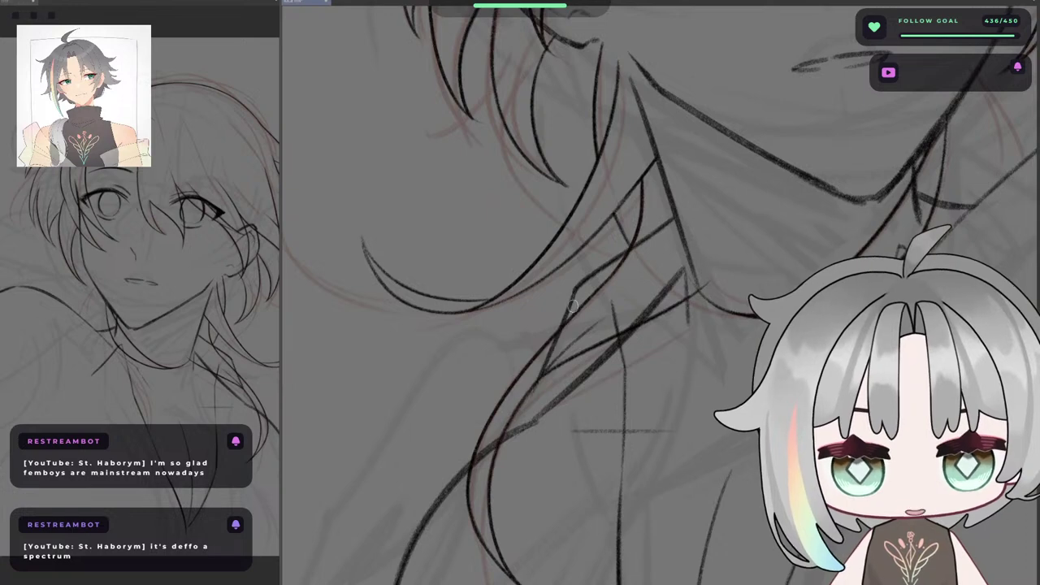
{"action": "key", "text": "ctrl+z"}
- Connect the collar's corner to the top of the near-vertical opening edge with a diagonal line
{"action": "key", "text": "h"}
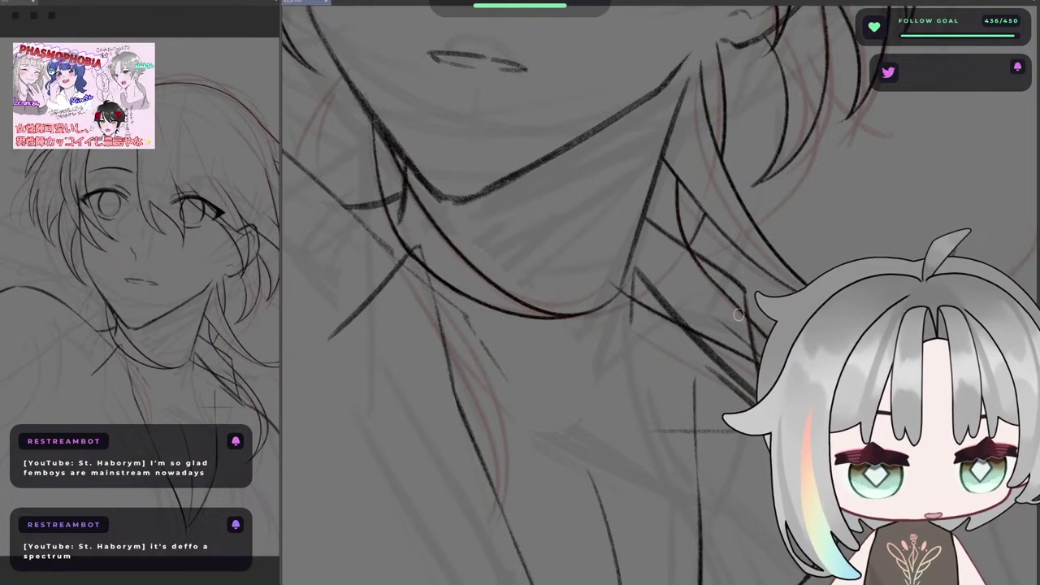
{"action": "left_click_drag", "start_coordinate": [743, 295], "coordinate": [692, 373]}
{"action": "key", "text": "ctrl+z"}
{"action": "left_click_drag", "start_coordinate": [739, 303], "coordinate": [702, 373]}
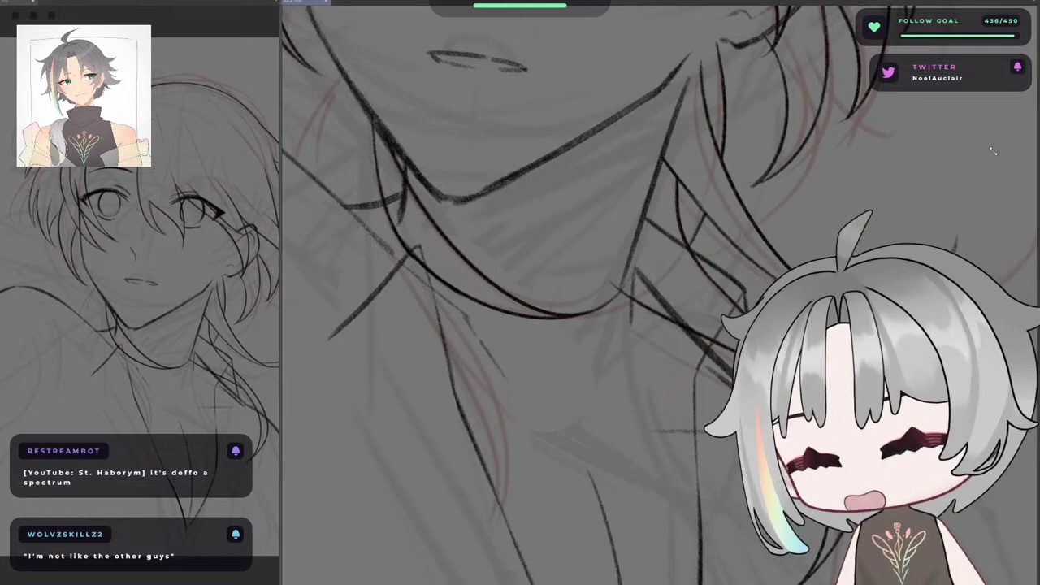
{"action": "left_click_drag", "start_coordinate": [691, 281], "coordinate": [683, 221]}
{"action": "key", "text": "h"}
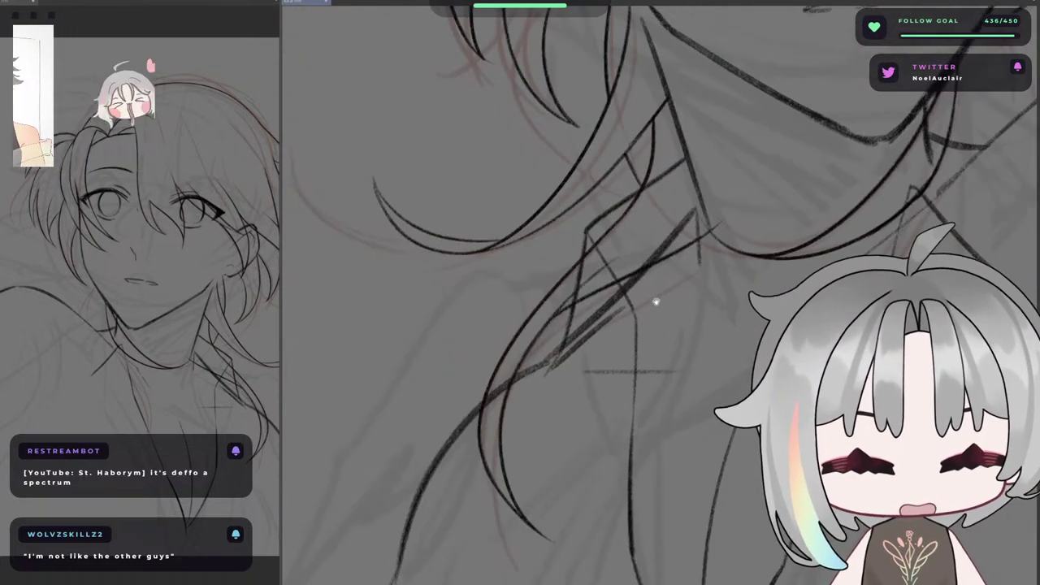
- Extend the collar's steep edge down to a pointed tip and close the flap with a slanted line back to the opening's edge
{"action": "left_click_drag", "start_coordinate": [655, 301], "coordinate": [647, 261]}
{"action": "scroll", "coordinate": [529, 342], "scroll_direction": "up", "scroll_amount": 2}
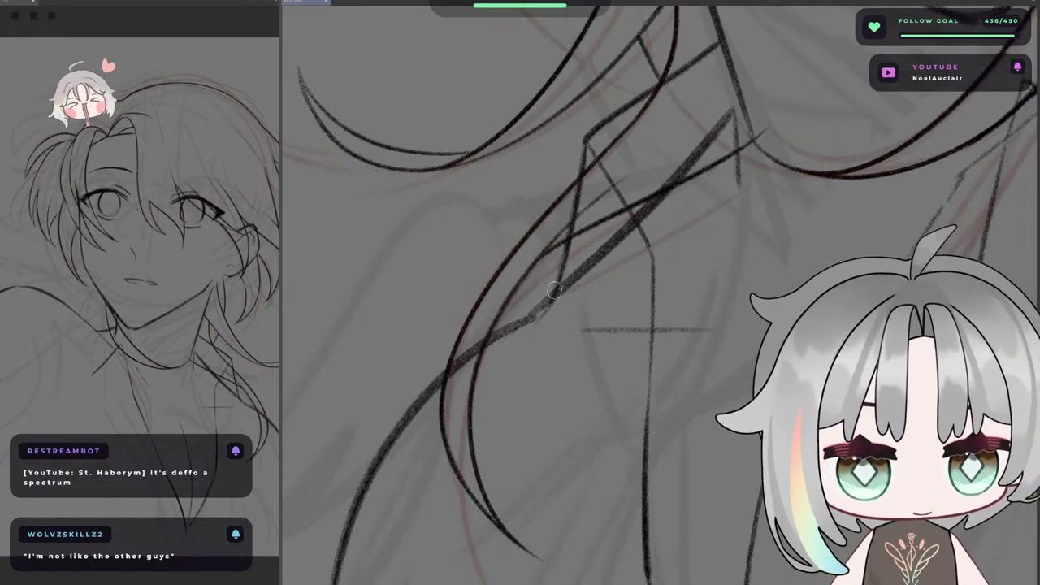
{"action": "mouse_move", "coordinate": [561, 283]}
{"action": "left_mouse_down"}
{"action": "mouse_move", "coordinate": [606, 322]}
{"action": "mouse_move", "coordinate": [634, 295]}
{"action": "left_mouse_up"}
{"action": "left_click_drag", "start_coordinate": [578, 327], "coordinate": [651, 284]}
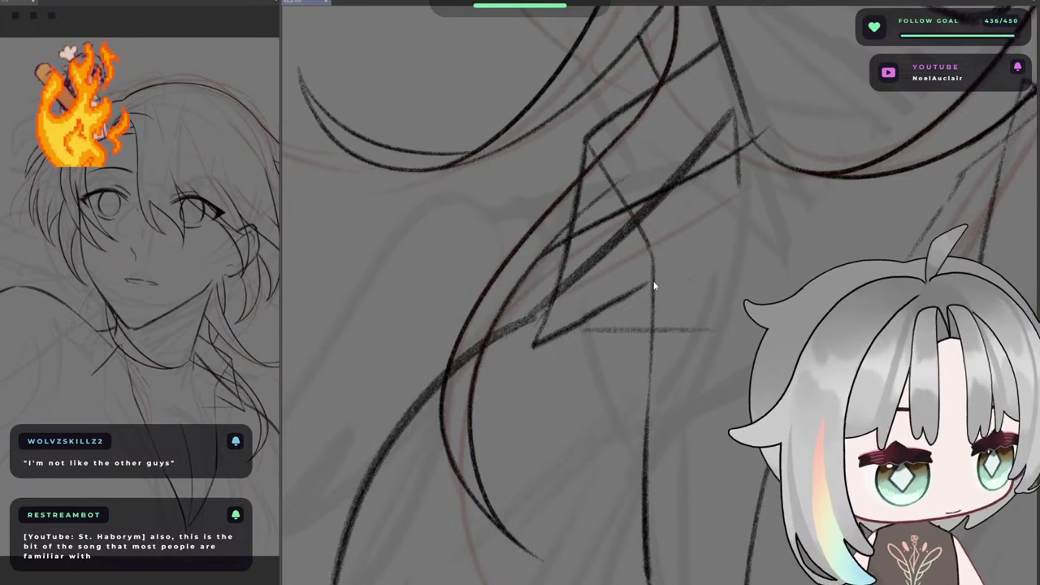
{"action": "left_click_drag", "start_coordinate": [574, 337], "coordinate": [612, 309]}
{"action": "key", "text": "ctrl+z"}
{"action": "left_click_drag", "start_coordinate": [653, 281], "coordinate": [557, 341]}
{"action": "key", "text": "ctrl+z"}
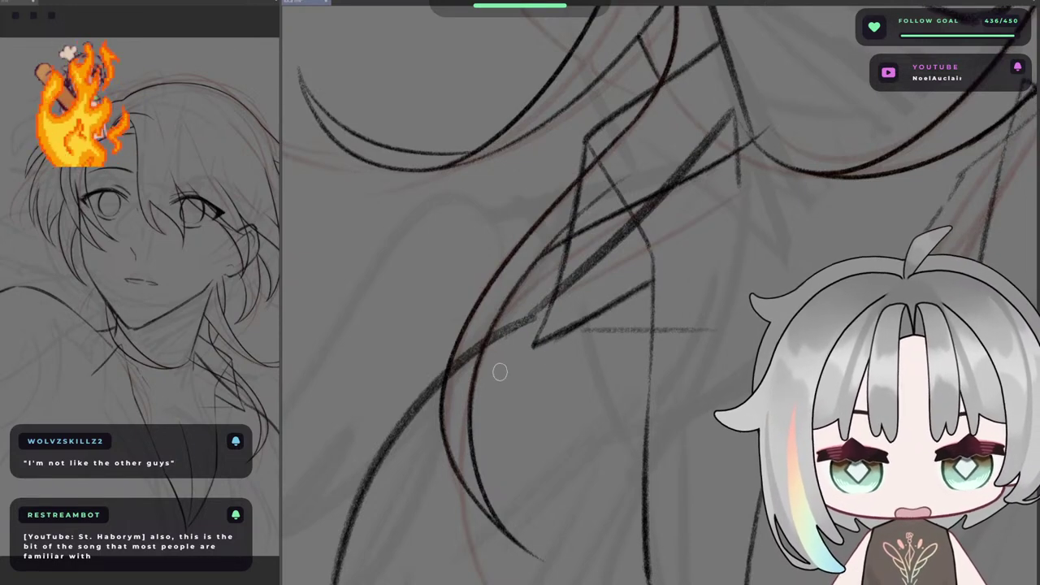
- Examine the collar flap and chest opening in mirrored and normal view, from the neck down to the opening's tip
{"action": "key", "text": "h"}
{"action": "scroll", "coordinate": [585, 353], "scroll_direction": "down", "scroll_amount": 3}
{"action": "left_click_drag", "start_coordinate": [687, 357], "coordinate": [713, 355]}
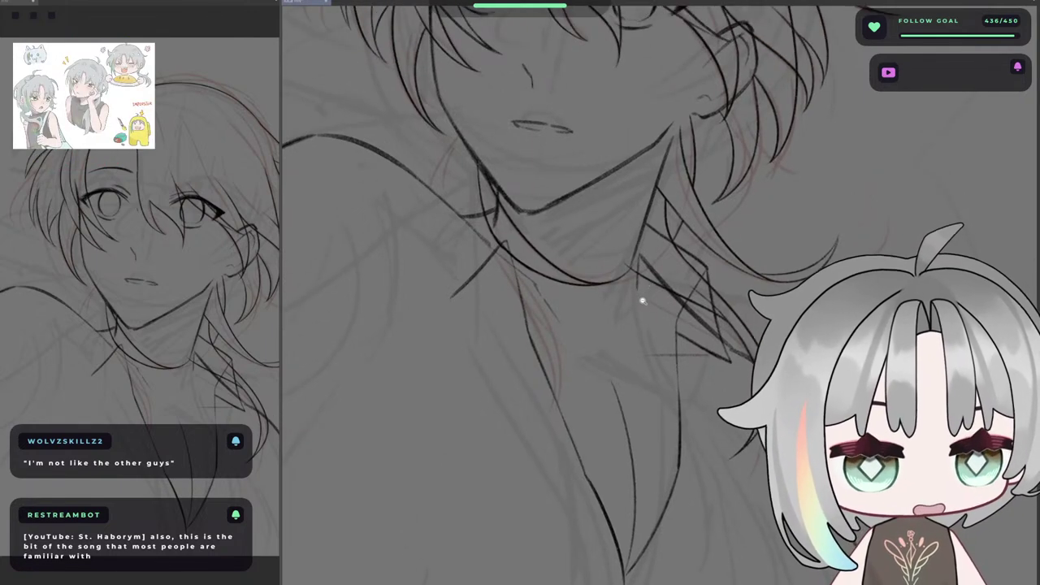
{"action": "left_click_drag", "start_coordinate": [670, 289], "coordinate": [812, 194]}
{"action": "key", "text": "h"}
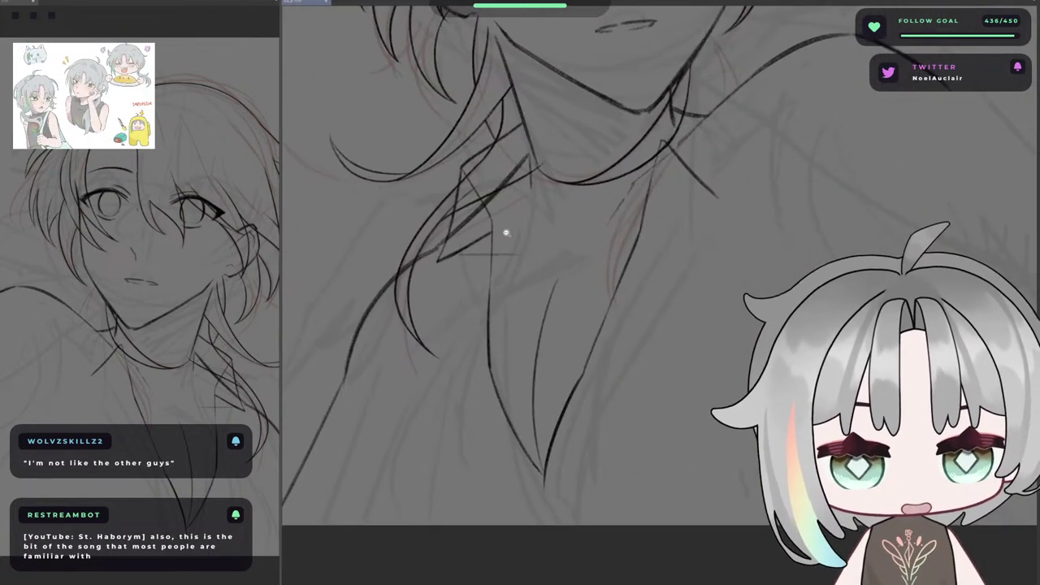
{"action": "scroll", "coordinate": [522, 267], "scroll_direction": "up", "scroll_amount": 1}
{"action": "scroll", "coordinate": [522, 268], "scroll_direction": "up", "scroll_amount": 1}
{"action": "key", "text": "h"}
{"action": "key", "text": "h"}
{"action": "left_click_drag", "start_coordinate": [588, 351], "coordinate": [564, 307]}
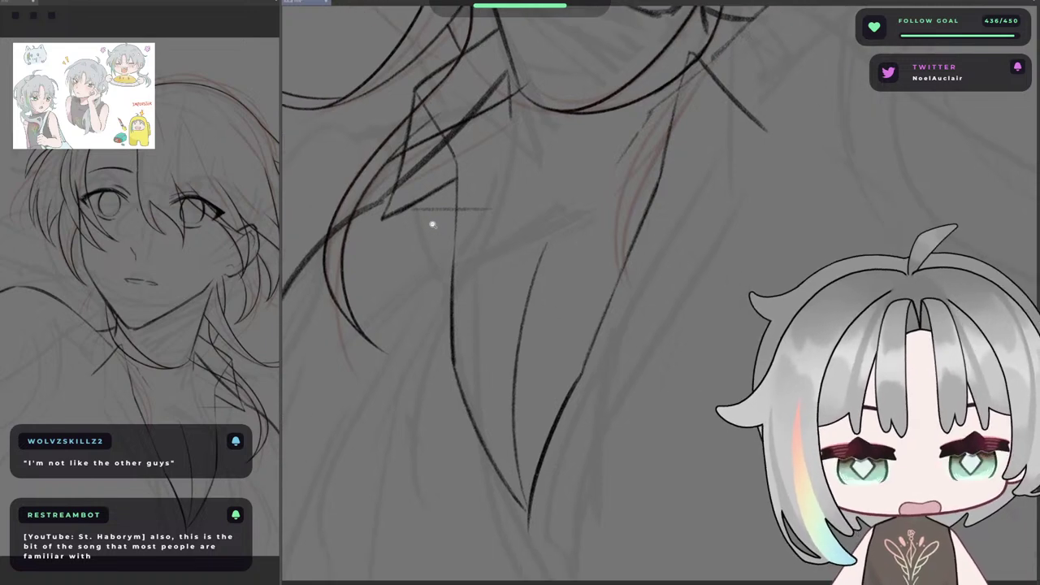
- Try a short slanted line running down from the inner corner of the collar flap beside the opening's near-vertical edge
{"action": "scroll", "coordinate": [432, 224], "scroll_direction": "up", "scroll_amount": 1}
{"action": "left_click_drag", "start_coordinate": [468, 282], "coordinate": [532, 213]}
{"action": "left_click_drag", "start_coordinate": [529, 99], "coordinate": [483, 212]}
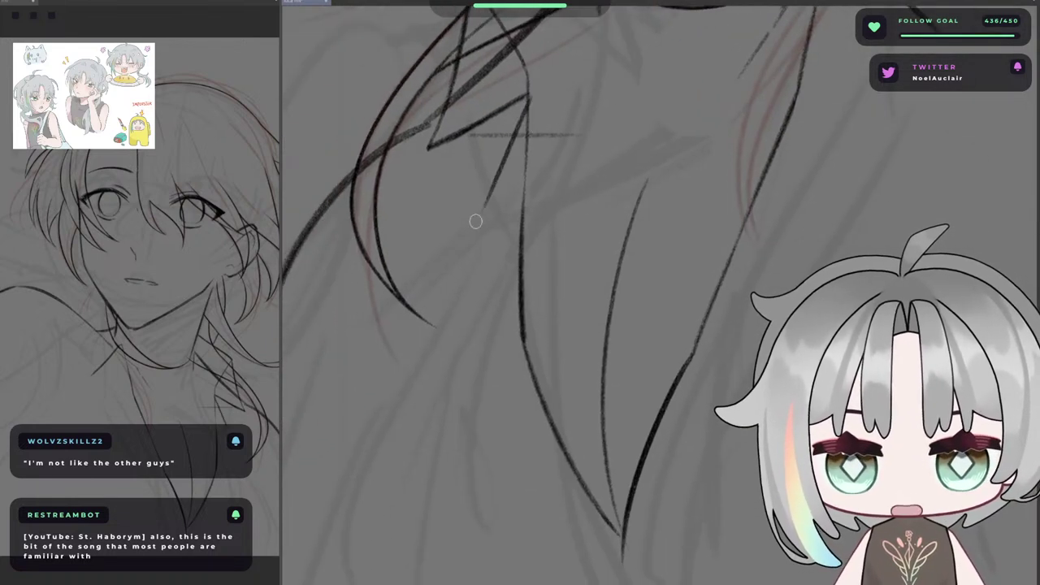
{"action": "key", "text": "ctrl+z"}
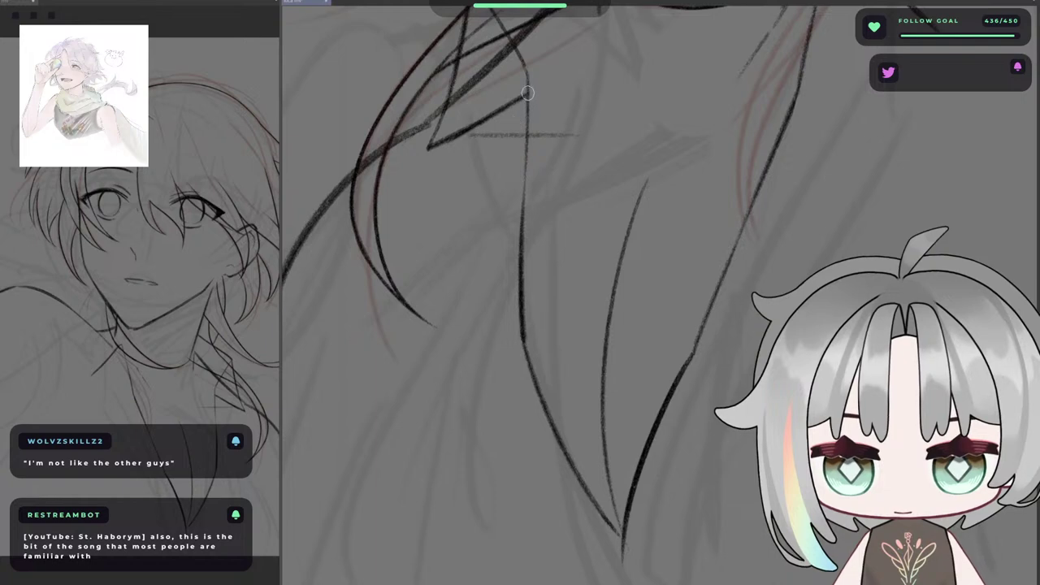
- Extend the outer end of the short diagonal collar line below the shoulder with a light stroke
{"action": "scroll", "coordinate": [556, 112], "scroll_direction": "down", "scroll_amount": 6}
{"action": "left_click_drag", "start_coordinate": [617, 157], "coordinate": [617, 299]}
{"action": "scroll", "coordinate": [623, 227], "scroll_direction": "up", "scroll_amount": 3}
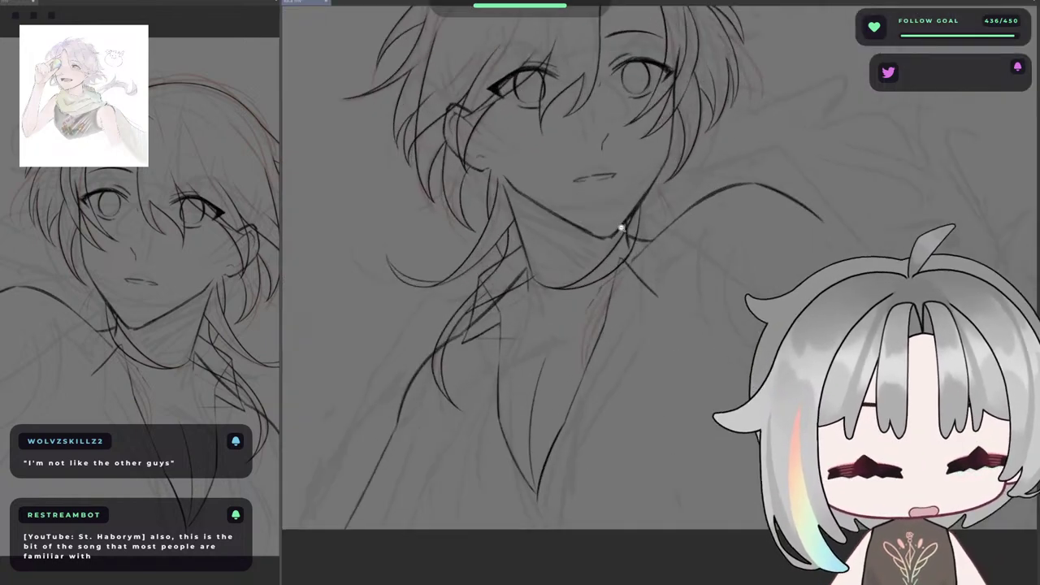
{"action": "left_click_drag", "start_coordinate": [622, 227], "coordinate": [614, 257]}
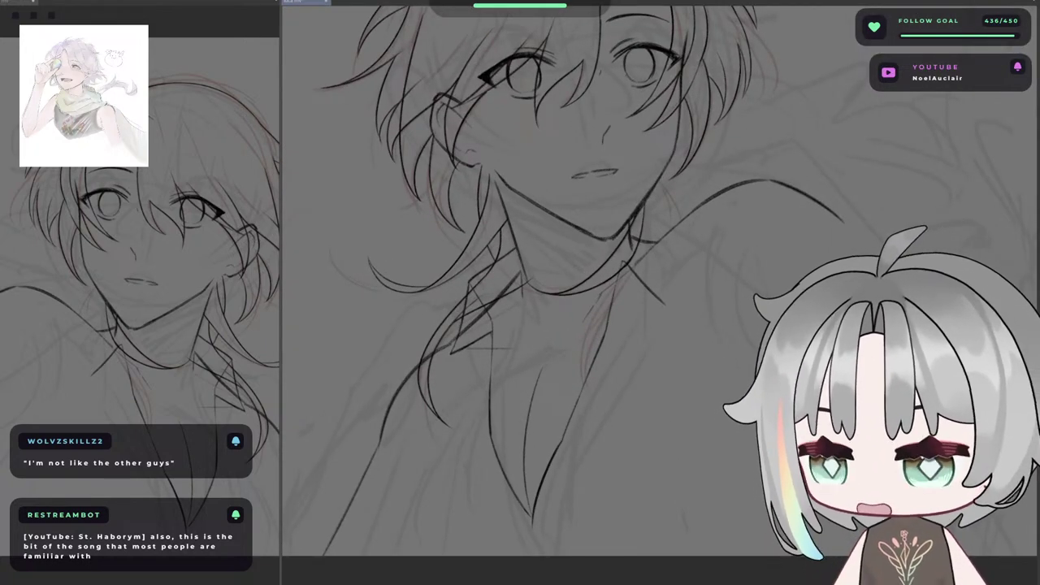
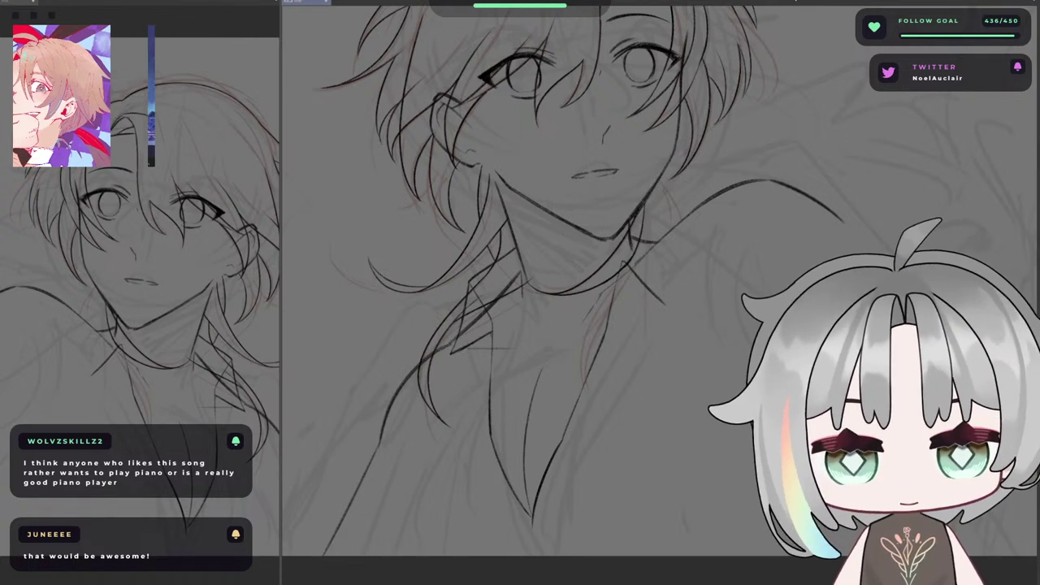
{"action": "left_click_drag", "start_coordinate": [699, 282], "coordinate": [640, 220]}
{"action": "key", "text": "h"}
{"action": "scroll", "coordinate": [600, 116], "scroll_direction": "up", "scroll_amount": 1}
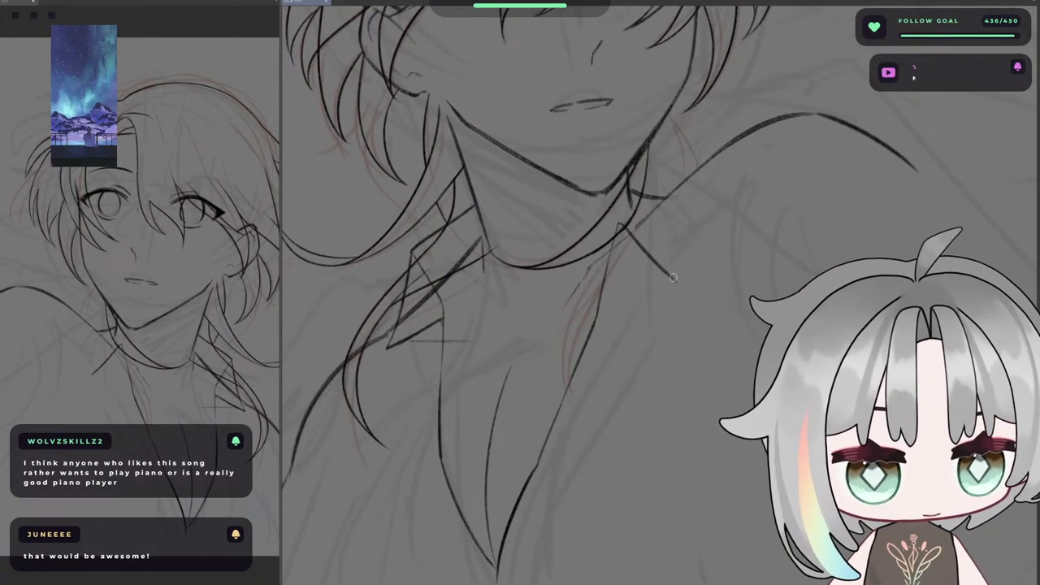
{"action": "left_click_drag", "start_coordinate": [672, 277], "coordinate": [695, 293]}
{"action": "key", "text": "h"}
- Try a steep line from the outer end of the shoulder-side collar diagonal up to the shoulder line
{"action": "left_click_drag", "start_coordinate": [589, 248], "coordinate": [558, 229]}
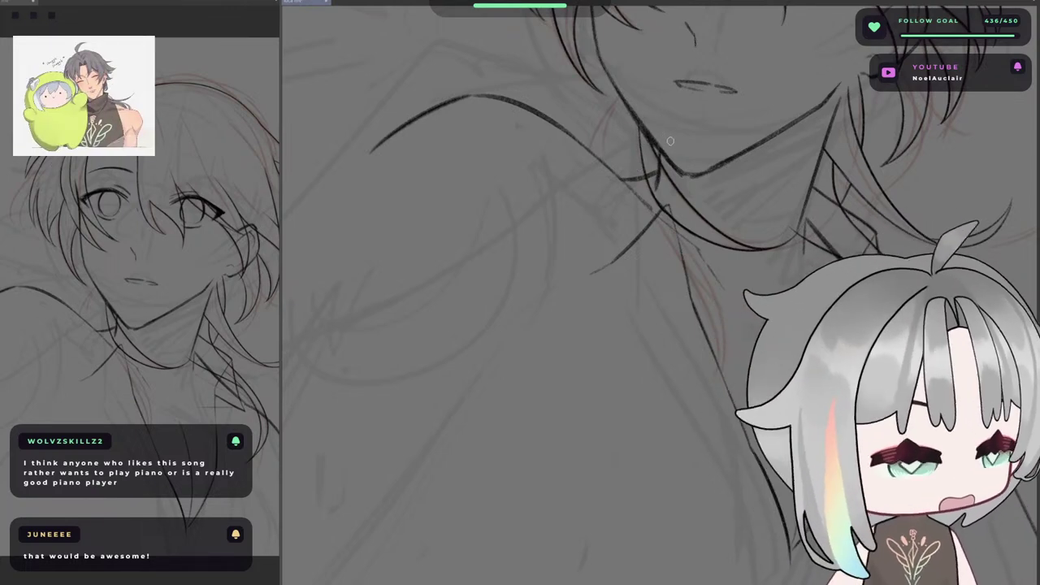
{"action": "left_click_drag", "start_coordinate": [714, 177], "coordinate": [652, 182]}
{"action": "key", "text": "h"}
{"action": "left_click_drag", "start_coordinate": [795, 194], "coordinate": [662, 186]}
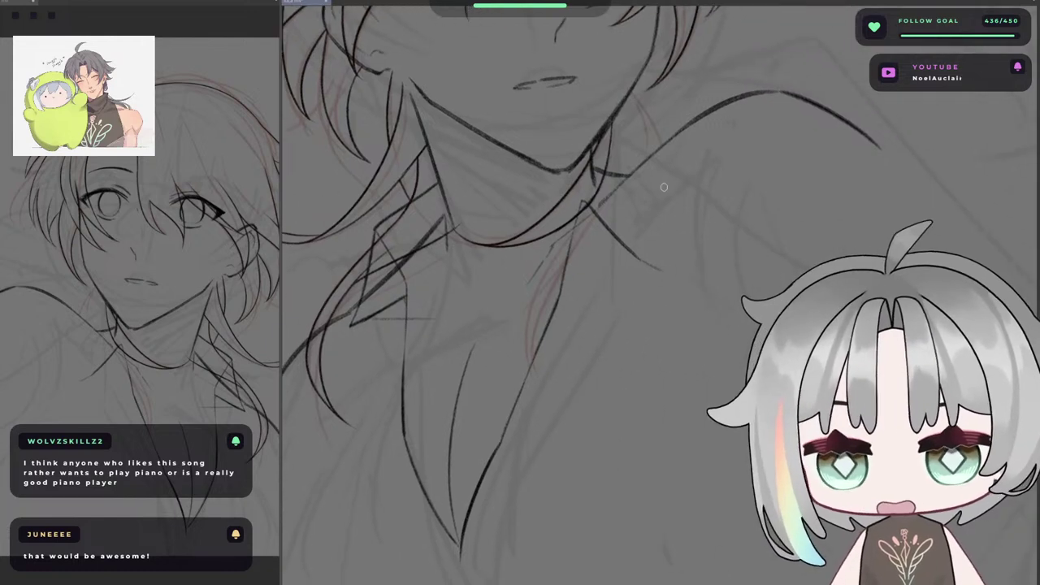
{"action": "mouse_move", "coordinate": [674, 280]}
{"action": "left_mouse_down"}
{"action": "mouse_move", "coordinate": [641, 183]}
{"action": "mouse_move", "coordinate": [660, 180]}
{"action": "mouse_move", "coordinate": [624, 172]}
{"action": "left_mouse_up"}
{"action": "key", "text": "ctrl+z"}
{"action": "key", "text": "ctrl+z"}
{"action": "key", "text": "h"}
{"action": "key", "text": "ctrl+z"}
{"action": "left_click_drag", "start_coordinate": [685, 162], "coordinate": [531, 177]}
{"action": "key", "text": "h"}
{"action": "left_click_drag", "start_coordinate": [671, 182], "coordinate": [513, 174]}
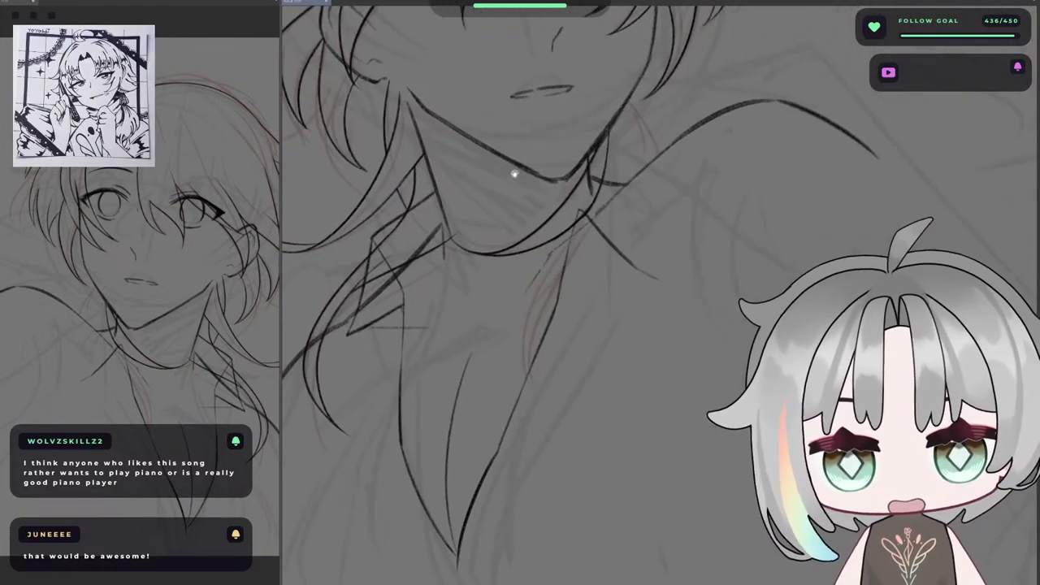
- Try several steep collar edges between the diagonal's upper corner and the hair strand beside the jaw
{"action": "scroll", "coordinate": [607, 174], "scroll_direction": "up", "scroll_amount": 2}
{"action": "mouse_move", "coordinate": [615, 179]}
{"action": "left_mouse_down"}
{"action": "mouse_move", "coordinate": [648, 119]}
{"action": "mouse_move", "coordinate": [621, 138]}
{"action": "mouse_move", "coordinate": [652, 91]}
{"action": "left_mouse_up"}
{"action": "key", "text": "ctrl+z"}
{"action": "key", "text": "ctrl+z"}
{"action": "mouse_move", "coordinate": [607, 161]}
{"action": "left_mouse_down"}
{"action": "mouse_move", "coordinate": [649, 98]}
{"action": "mouse_move", "coordinate": [604, 156]}
{"action": "left_mouse_up"}
{"action": "key", "text": "ctrl+z"}
{"action": "key", "text": "ctrl+z"}
{"action": "left_click_drag", "start_coordinate": [642, 99], "coordinate": [598, 165]}
{"action": "key", "text": "ctrl+z"}
{"action": "key", "text": "ctrl+z"}
{"action": "mouse_move", "coordinate": [644, 88]}
{"action": "left_mouse_down"}
{"action": "mouse_move", "coordinate": [606, 162]}
{"action": "mouse_move", "coordinate": [639, 112]}
{"action": "left_mouse_up"}
{"action": "key", "text": "ctrl+z"}
{"action": "key", "text": "ctrl+z"}
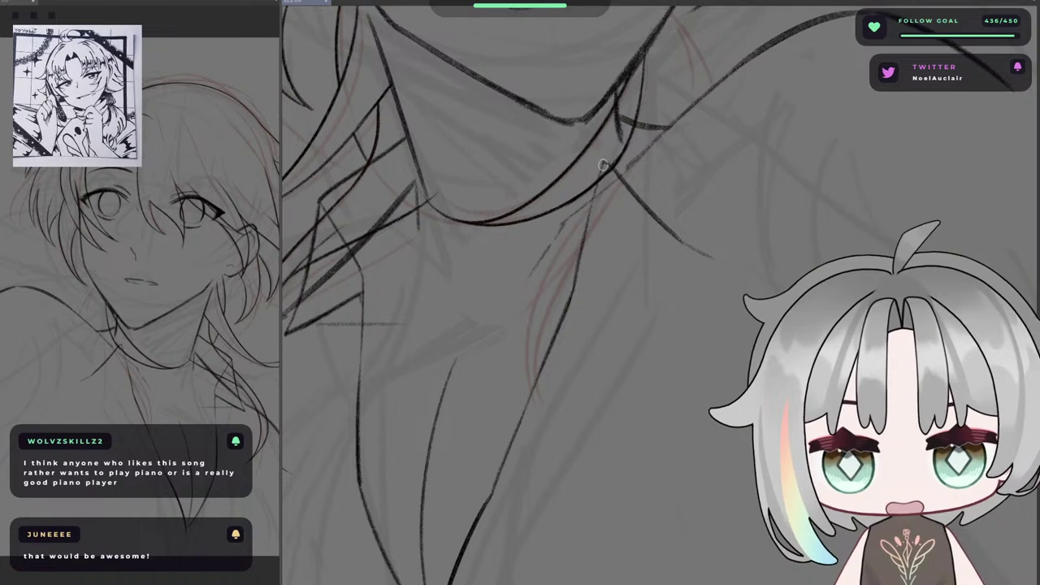
- Try a short slanted edge from the collar diagonal's upper corner toward the line joining neck and shoulder
{"action": "left_click_drag", "start_coordinate": [603, 166], "coordinate": [634, 120]}
{"action": "key", "text": "ctrl+z"}
{"action": "left_click_drag", "start_coordinate": [605, 163], "coordinate": [633, 122]}
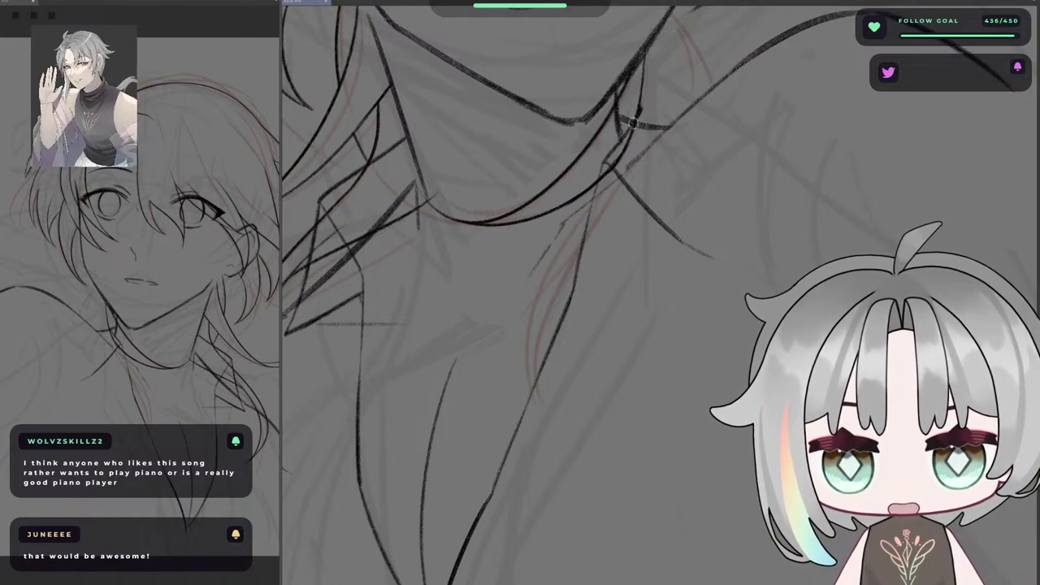
{"action": "key", "text": "h"}
{"action": "key", "text": "ctrl+z"}
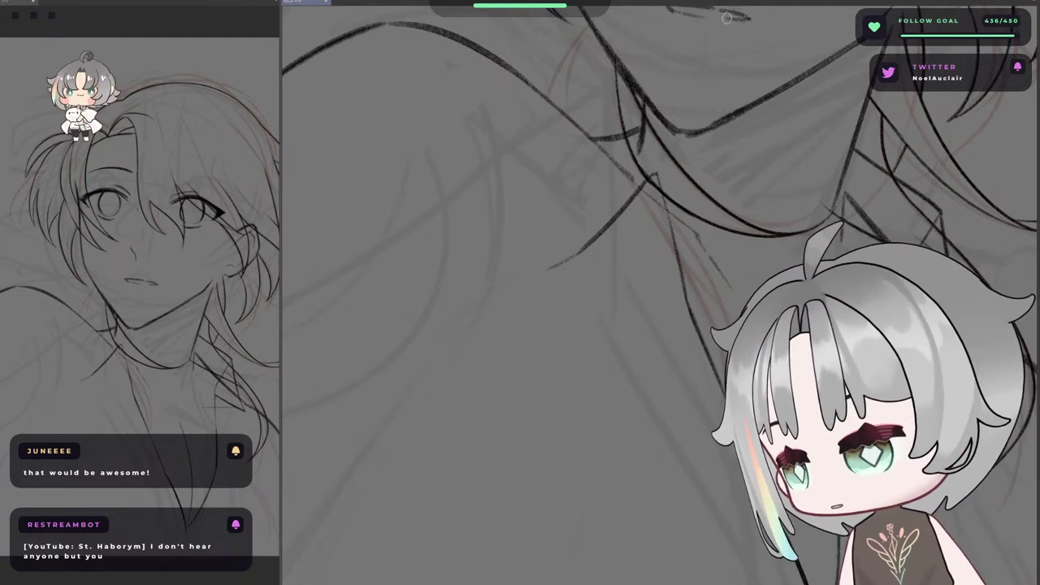
- Try a short steep line upward from the outer tip of the shoulder-side collar diagonal
{"action": "left_click_drag", "start_coordinate": [652, 175], "coordinate": [618, 214]}
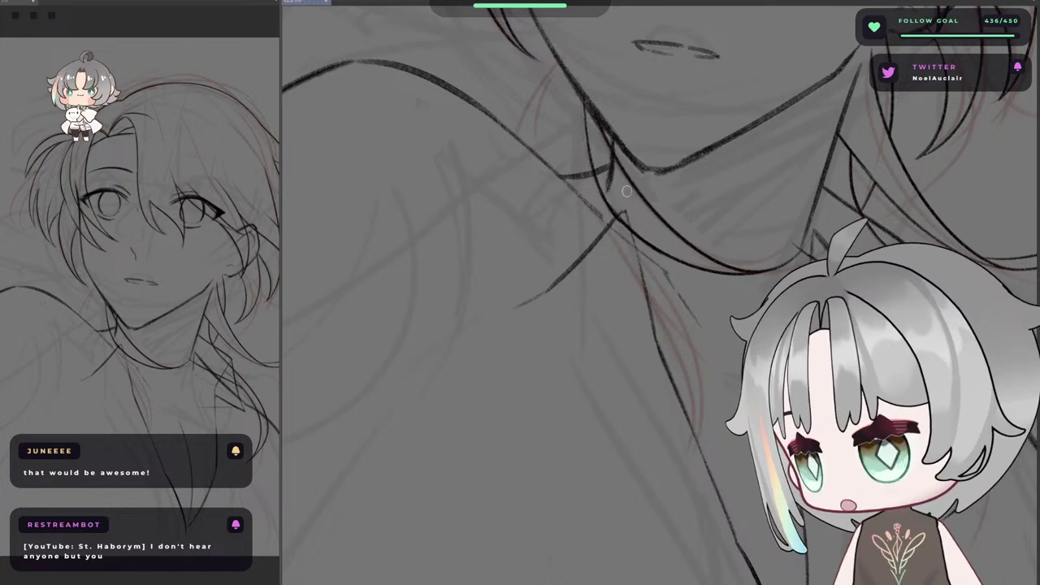
{"action": "key", "text": "h"}
{"action": "left_click_drag", "start_coordinate": [827, 176], "coordinate": [682, 241]}
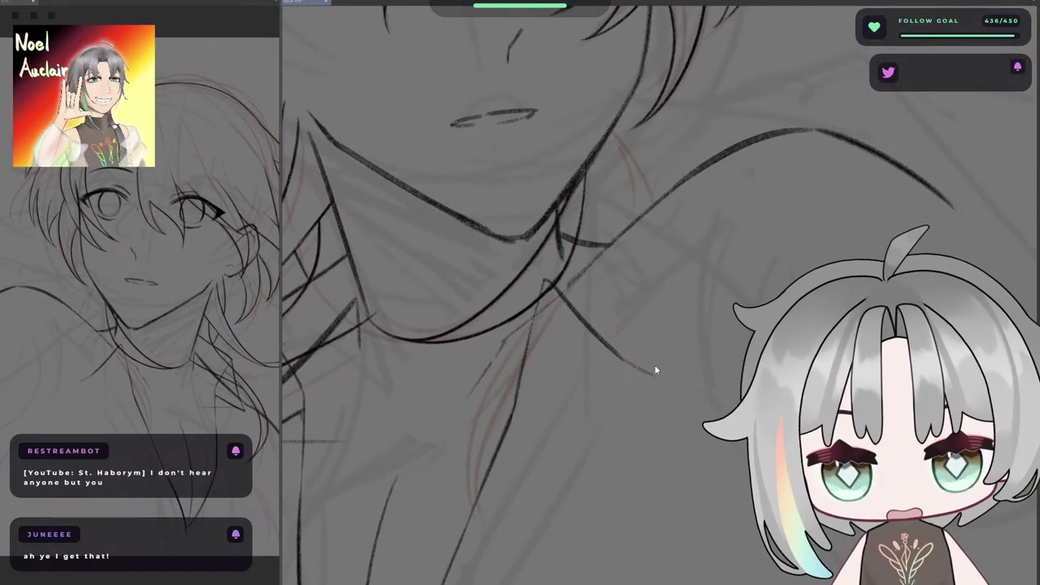
{"action": "mouse_move", "coordinate": [653, 370]}
{"action": "left_mouse_down"}
{"action": "mouse_move", "coordinate": [653, 250]}
{"action": "mouse_move", "coordinate": [718, 285]}
{"action": "mouse_move", "coordinate": [640, 307]}
{"action": "left_mouse_up"}
{"action": "key", "text": "ctrl+z"}
{"action": "key", "text": "h"}
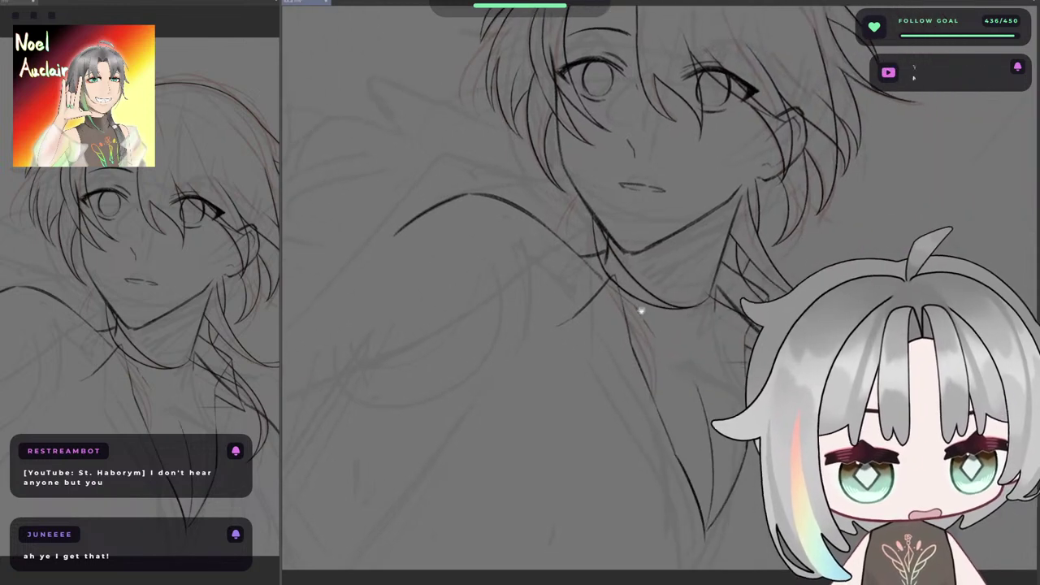
- Erase the diagonal collar line below the shoulder, from the opening's upper corner to its outer tip
{"action": "key", "text": "h"}
{"action": "key", "text": "h"}
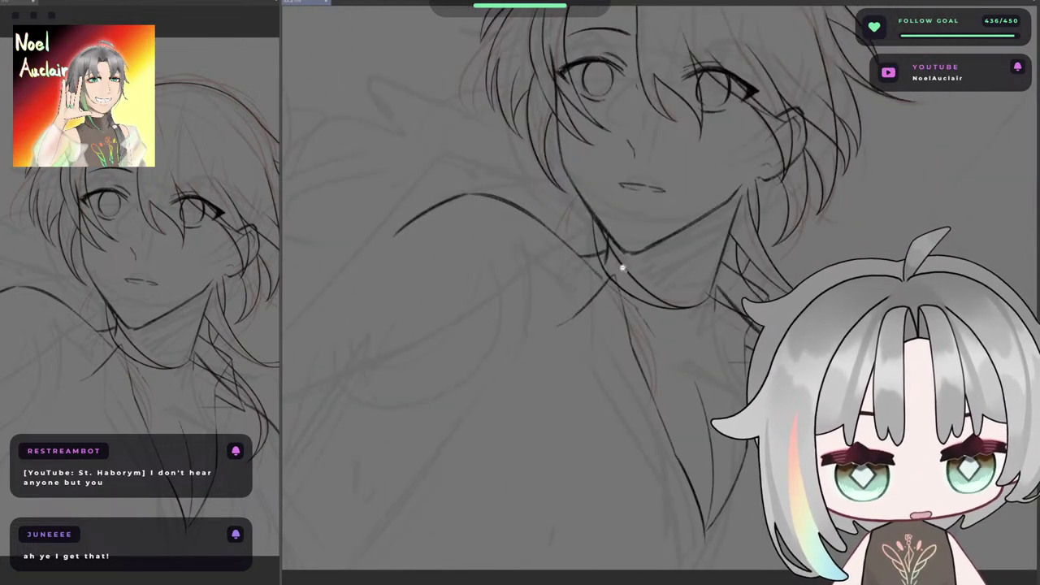
{"action": "scroll", "coordinate": [558, 246], "scroll_direction": "up", "scroll_amount": 3}
{"action": "left_click_drag", "start_coordinate": [678, 296], "coordinate": [733, 358]}
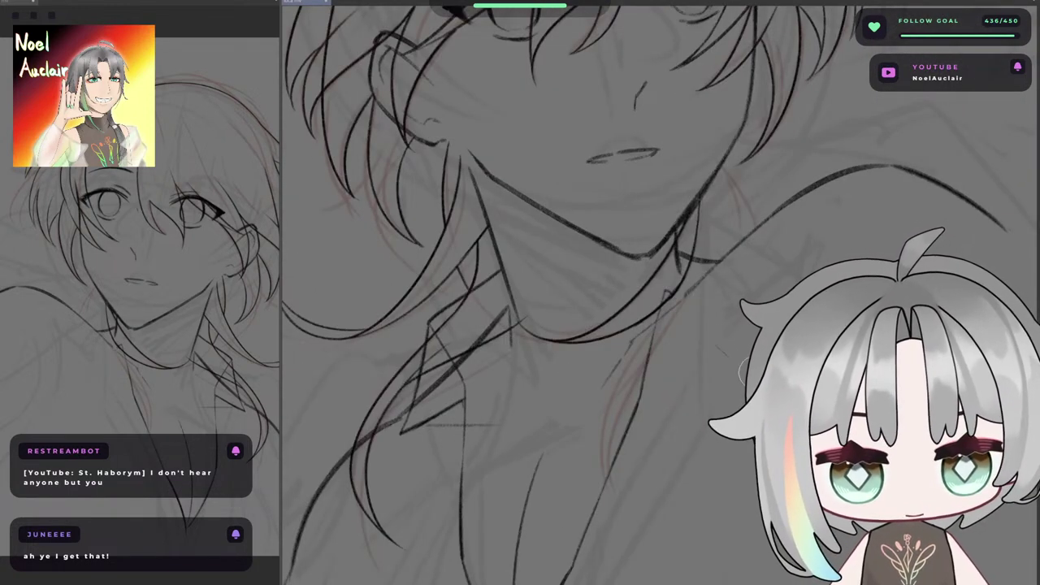
{"action": "key", "text": "h"}
- Draw a shorter, flatter collar line outward from the top of the opening's slanted edge, below the shoulder line
{"action": "key", "text": "p"}
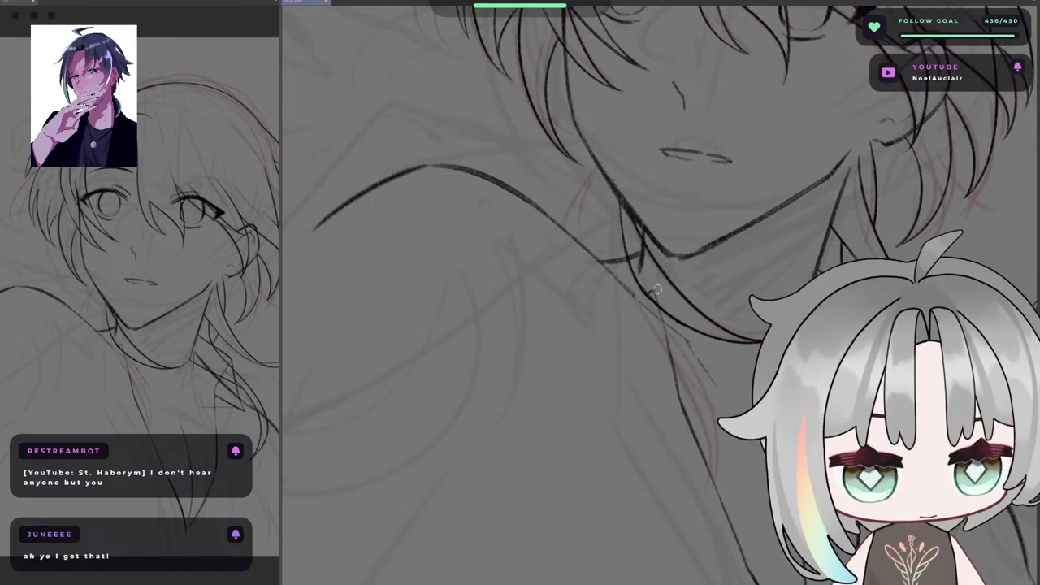
{"action": "key", "text": "ctrl+z"}
{"action": "mouse_move", "coordinate": [655, 290]}
{"action": "left_mouse_down"}
{"action": "mouse_move", "coordinate": [588, 320]}
{"action": "mouse_move", "coordinate": [538, 327]}
{"action": "left_mouse_up"}
{"action": "key", "text": "m"}
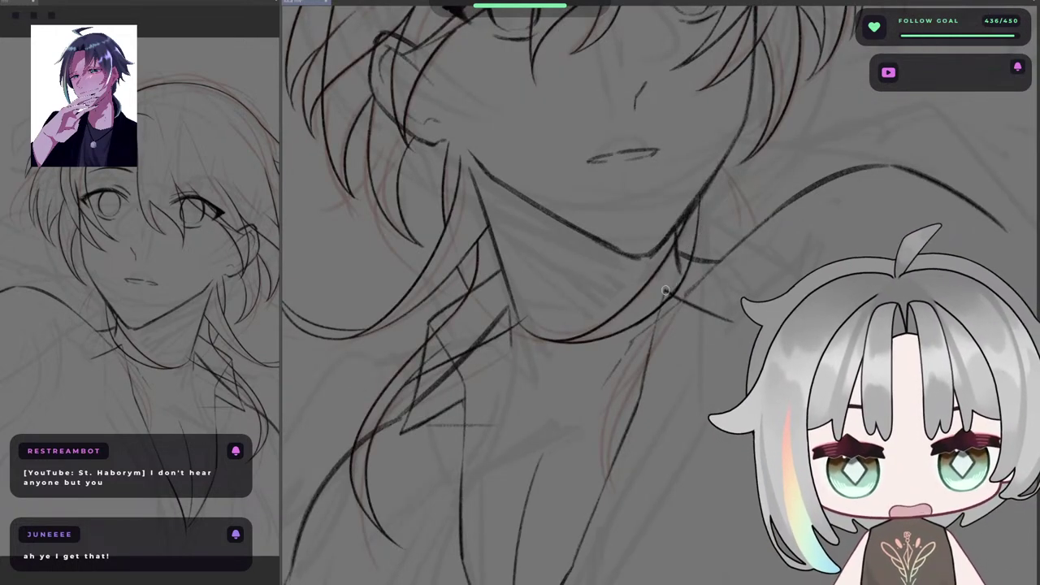
- Try an angular collar edge from beside the jaw down to the inner end of the flat collar line
{"action": "left_click_drag", "start_coordinate": [703, 234], "coordinate": [665, 274]}
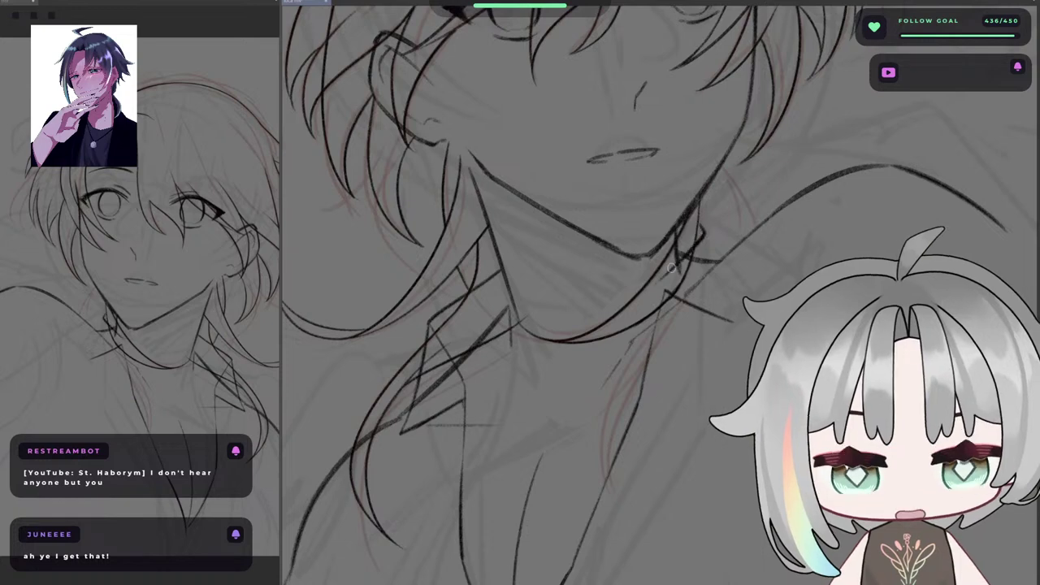
{"action": "key", "text": "ctrl+z"}
{"action": "mouse_move", "coordinate": [703, 234]}
{"action": "left_mouse_down"}
{"action": "mouse_move", "coordinate": [659, 299]}
{"action": "mouse_move", "coordinate": [706, 244]}
{"action": "left_mouse_up"}
{"action": "key", "text": "ctrl+z"}
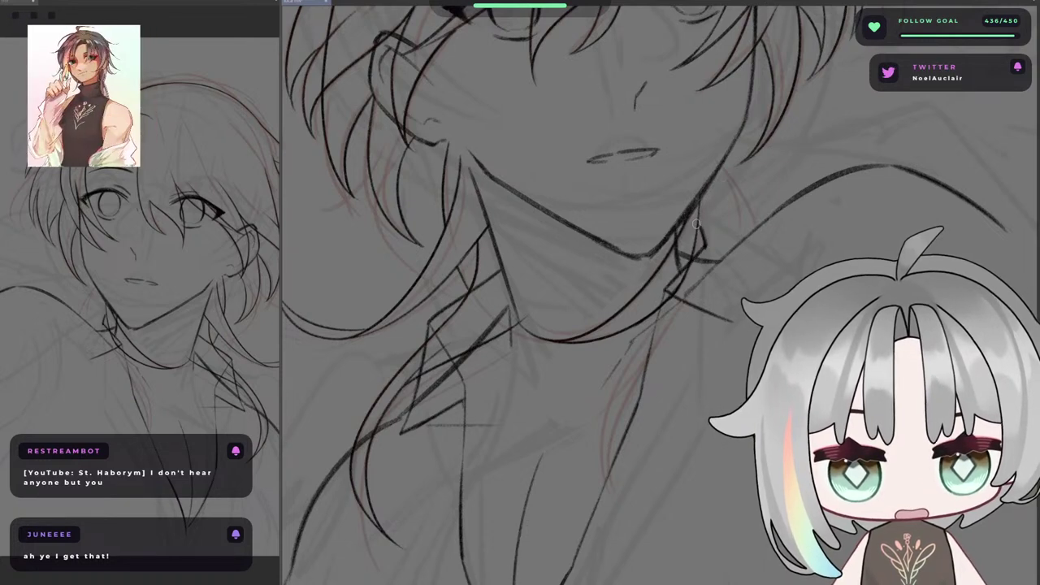
{"action": "key", "text": "m"}
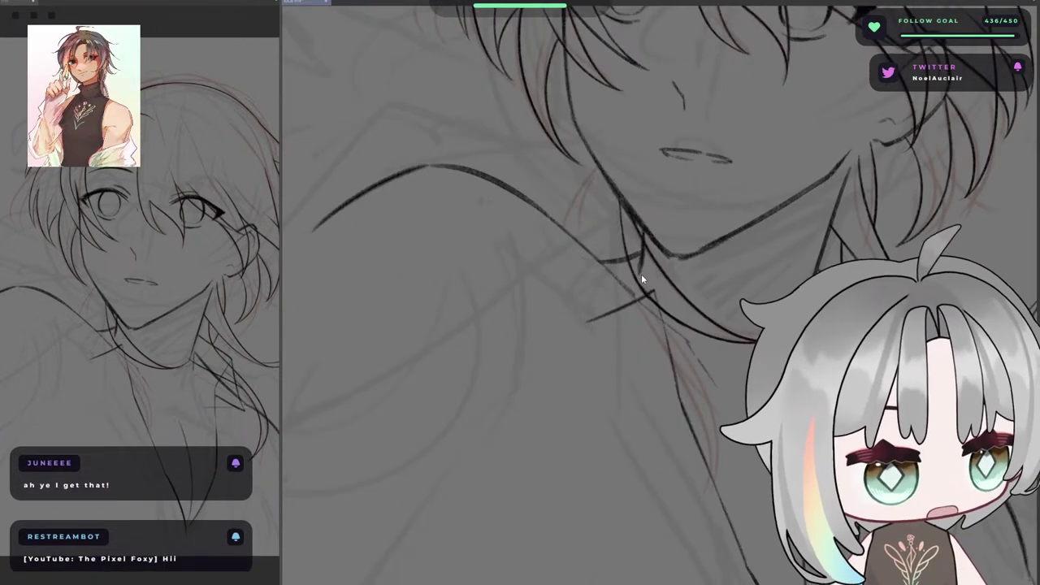
- Redraw the top of the opening's long slanted edge with a short steep stroke ending at the hair strand
{"action": "scroll", "coordinate": [624, 317], "scroll_direction": "down", "scroll_amount": 5}
{"action": "key", "text": "h"}
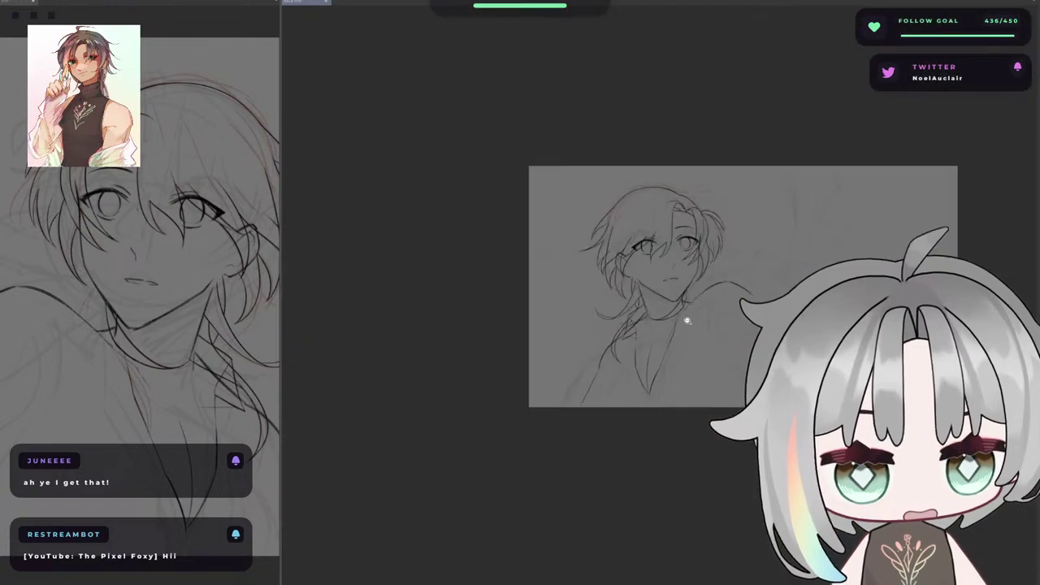
{"action": "left_click_drag", "start_coordinate": [694, 324], "coordinate": [641, 314]}
{"action": "scroll", "coordinate": [631, 302], "scroll_direction": "up", "scroll_amount": 5}
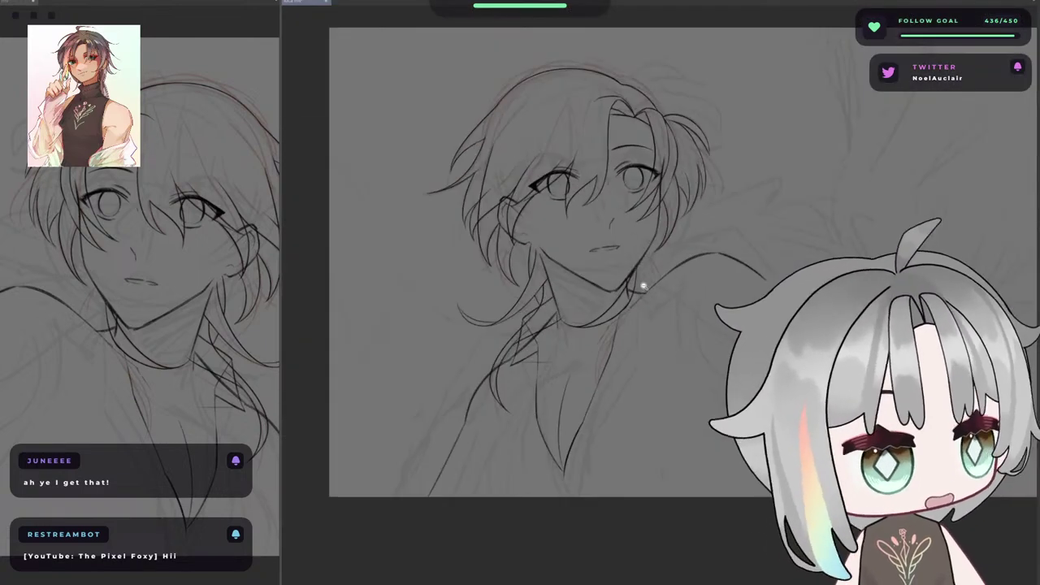
{"action": "left_click_drag", "start_coordinate": [632, 314], "coordinate": [616, 377]}
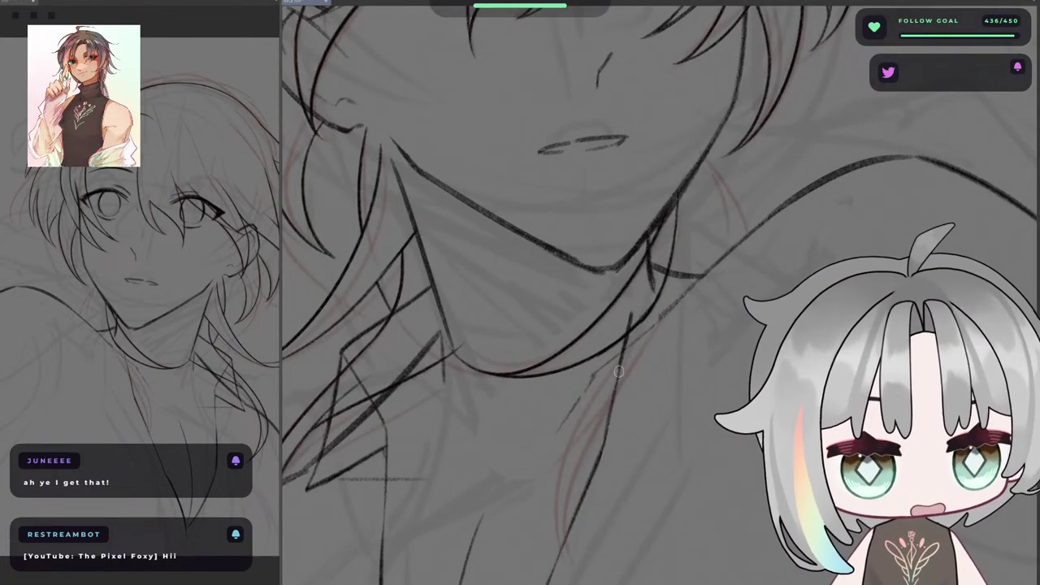
- Connect the top of the opening's slanted edge to the shoulder line with a short slanted collar line
{"action": "mouse_move", "coordinate": [633, 313]}
{"action": "left_mouse_down"}
{"action": "mouse_move", "coordinate": [704, 277]}
{"action": "mouse_move", "coordinate": [737, 234]}
{"action": "mouse_move", "coordinate": [742, 242]}
{"action": "left_mouse_up"}
{"action": "key", "text": "ctrl+z"}
{"action": "scroll", "coordinate": [755, 255], "scroll_direction": "down", "scroll_amount": 5}
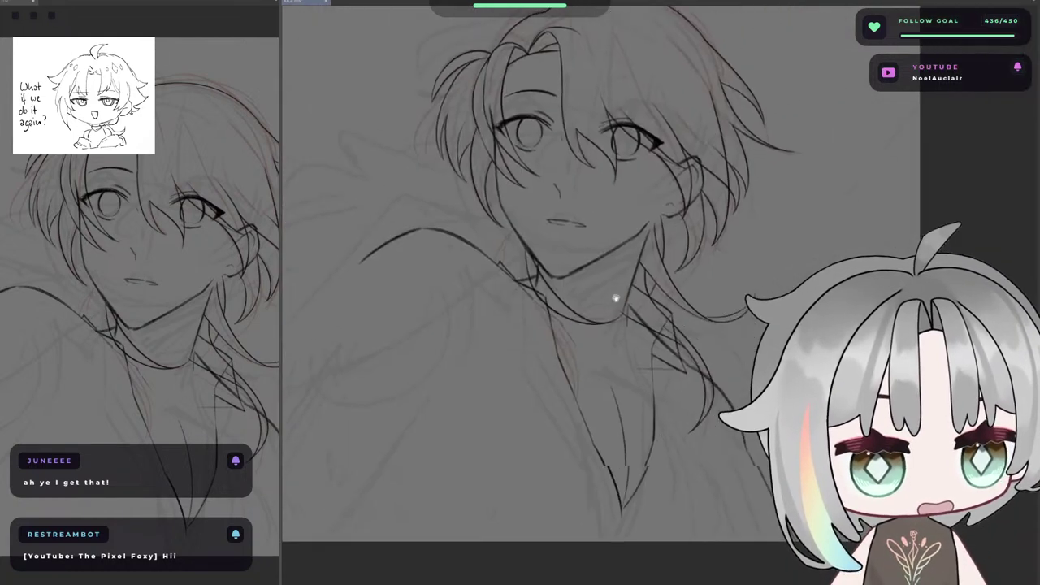
{"action": "scroll", "coordinate": [536, 276], "scroll_direction": "up", "scroll_amount": 4}
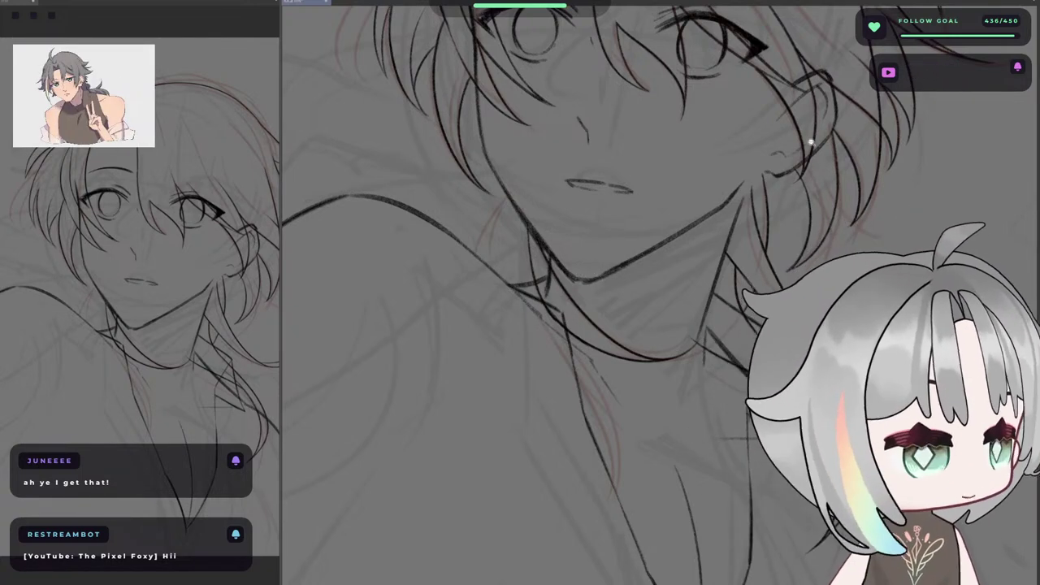
{"action": "mouse_move", "coordinate": [745, 259]}
{"action": "left_mouse_down"}
{"action": "mouse_move", "coordinate": [664, 138]}
{"action": "mouse_move", "coordinate": [643, 160]}
{"action": "mouse_move", "coordinate": [811, 195]}
{"action": "left_mouse_up"}
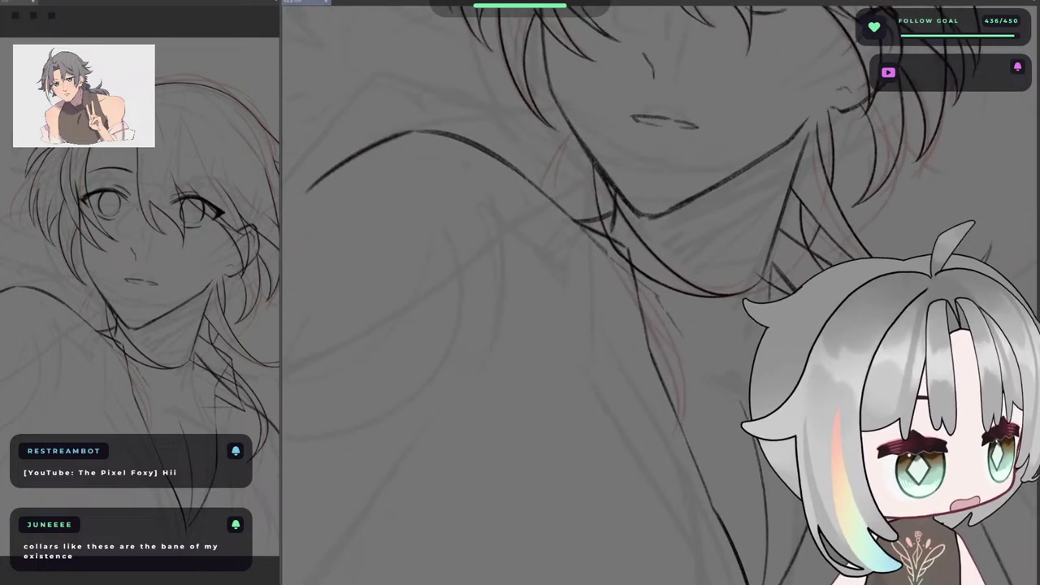
{"action": "left_click_drag", "start_coordinate": [855, 266], "coordinate": [810, 224]}
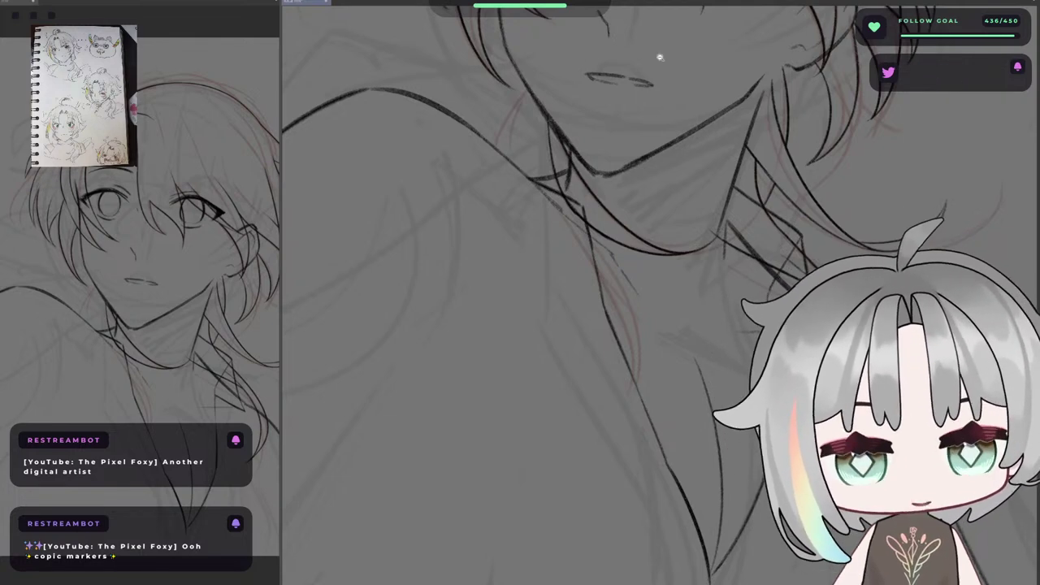
- Erase the short slanted line between the opening's top and the shoulder line
{"action": "left_click_drag", "start_coordinate": [733, 215], "coordinate": [669, 248]}
{"action": "key", "text": "h"}
{"action": "left_click_drag", "start_coordinate": [793, 248], "coordinate": [638, 244]}
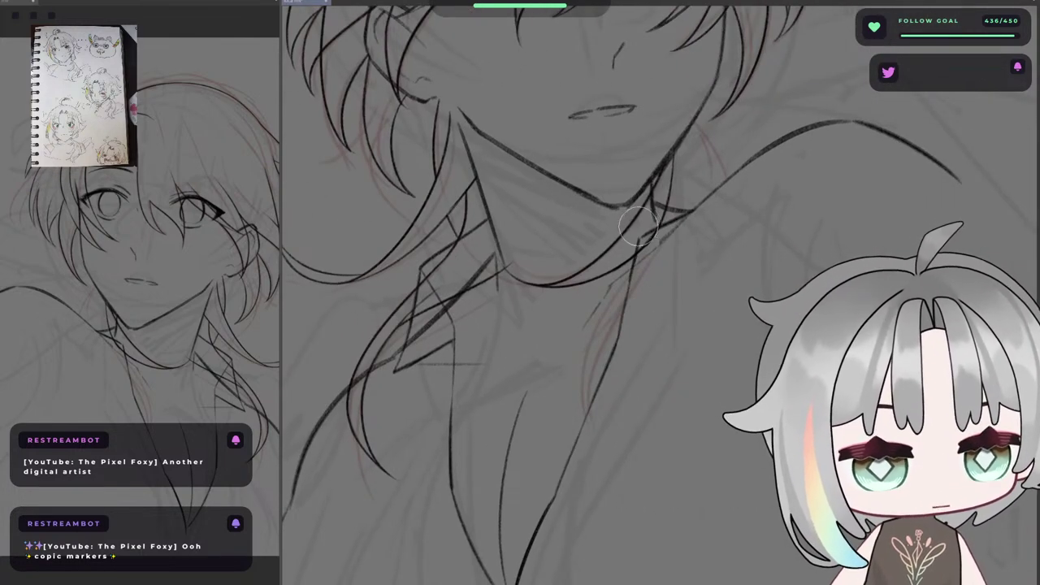
{"action": "scroll", "coordinate": [685, 214], "scroll_direction": "up", "scroll_amount": 2}
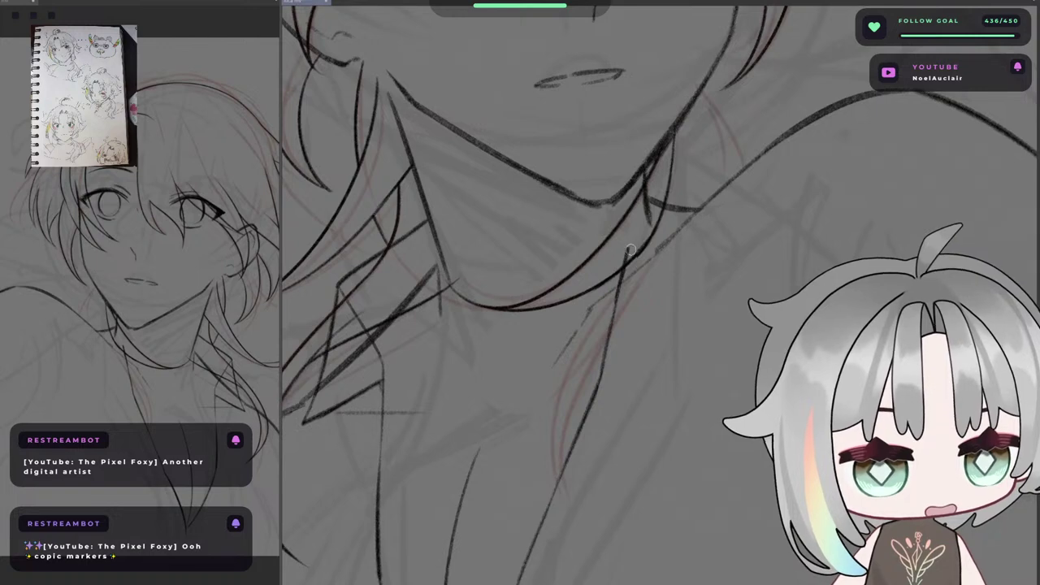
- Try a new collar line from the top of the opening's slanted edge outward across the shoulder
{"action": "mouse_move", "coordinate": [639, 255]}
{"action": "left_mouse_down"}
{"action": "mouse_move", "coordinate": [691, 277]}
{"action": "mouse_move", "coordinate": [629, 258]}
{"action": "mouse_move", "coordinate": [637, 276]}
{"action": "mouse_move", "coordinate": [712, 247]}
{"action": "mouse_move", "coordinate": [888, 215]}
{"action": "left_mouse_up"}
{"action": "key", "text": "ctrl+z"}
{"action": "key", "text": "h"}
- Examine the neck, collar opening and shoulder in mirrored and normal view to judge where the second collar side belongs
{"action": "scroll", "coordinate": [657, 242], "scroll_direction": "down", "scroll_amount": 4}
{"action": "key", "text": "h"}
{"action": "key", "text": "h"}
{"action": "key", "text": "h"}
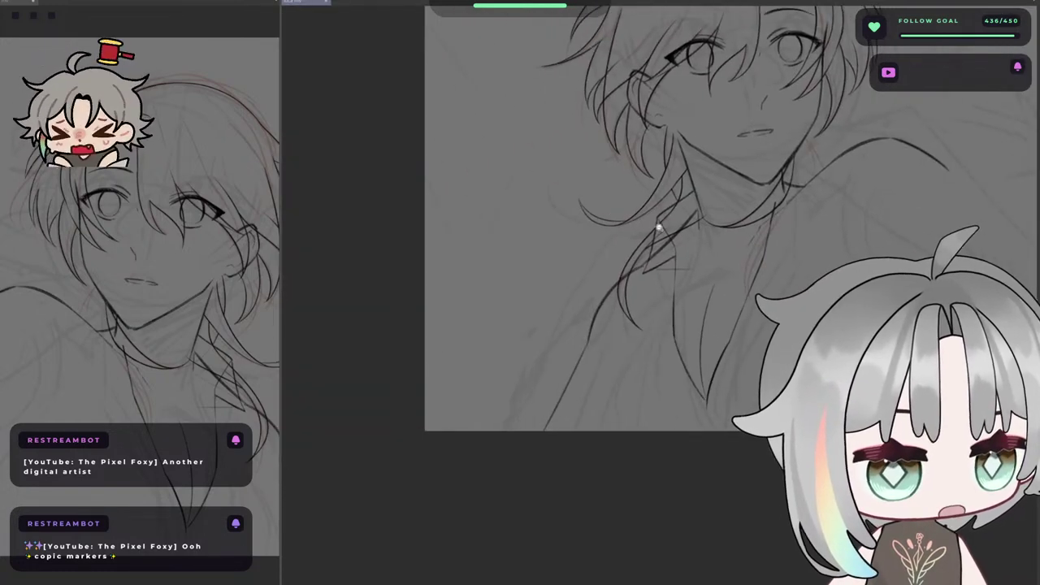
{"action": "key", "text": "h"}
{"action": "scroll", "coordinate": [661, 231], "scroll_direction": "up", "scroll_amount": 1}
{"action": "left_click_drag", "start_coordinate": [678, 254], "coordinate": [944, 296]}
{"action": "key", "text": "h"}
{"action": "key", "text": "h"}
{"action": "left_click_drag", "start_coordinate": [623, 272], "coordinate": [633, 266]}
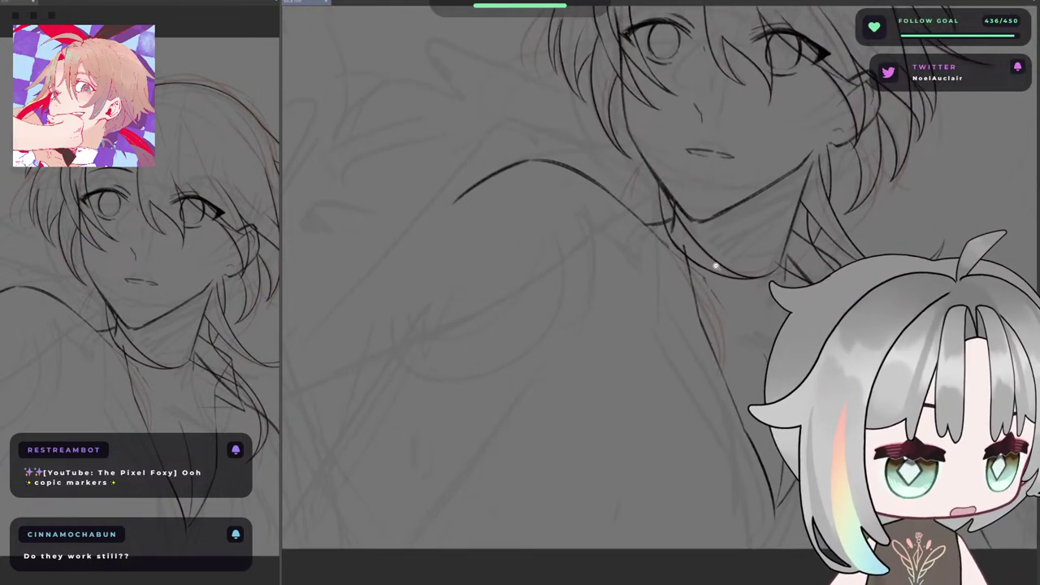
{"action": "left_click_drag", "start_coordinate": [717, 266], "coordinate": [1021, 293]}
{"action": "scroll", "coordinate": [853, 294], "scroll_direction": "down", "scroll_amount": 2}
{"action": "left_click_drag", "start_coordinate": [853, 294], "coordinate": [670, 298]}
{"action": "left_click_drag", "start_coordinate": [894, 249], "coordinate": [783, 281]}
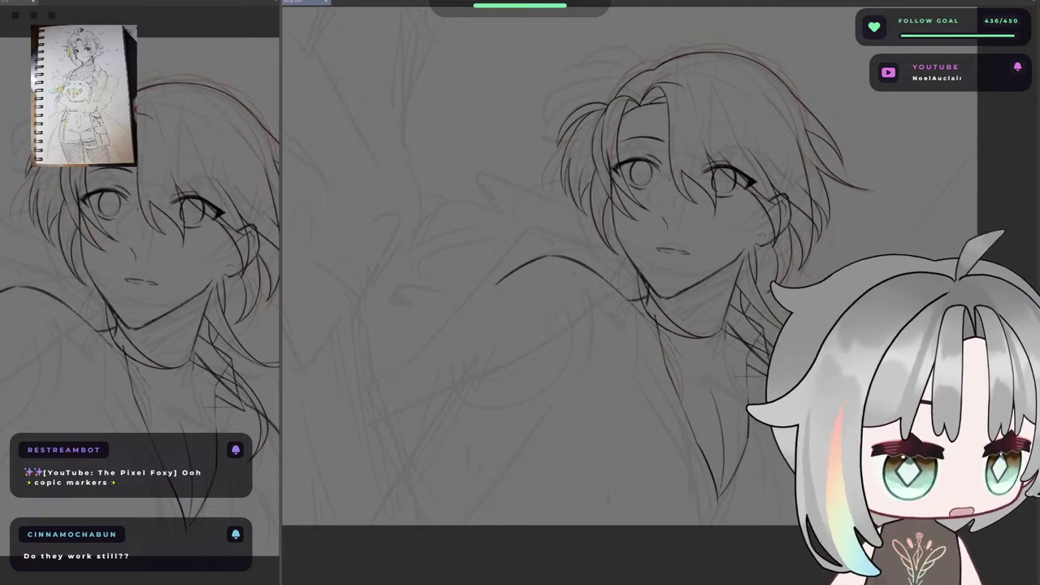
{"action": "key", "text": "h"}
{"action": "left_click_drag", "start_coordinate": [650, 325], "coordinate": [611, 249]}
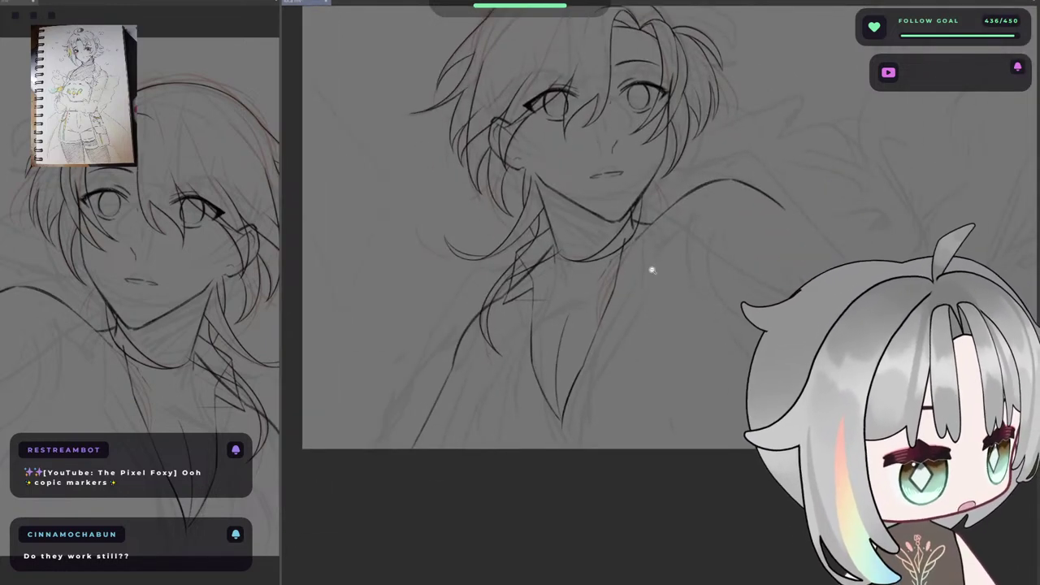
- Draw two short lines descending below the shoulder's peak on the chest side
{"action": "scroll", "coordinate": [653, 269], "scroll_direction": "up", "scroll_amount": 2}
{"action": "left_click_drag", "start_coordinate": [726, 166], "coordinate": [707, 216]}
{"action": "left_click_drag", "start_coordinate": [698, 258], "coordinate": [692, 321]}
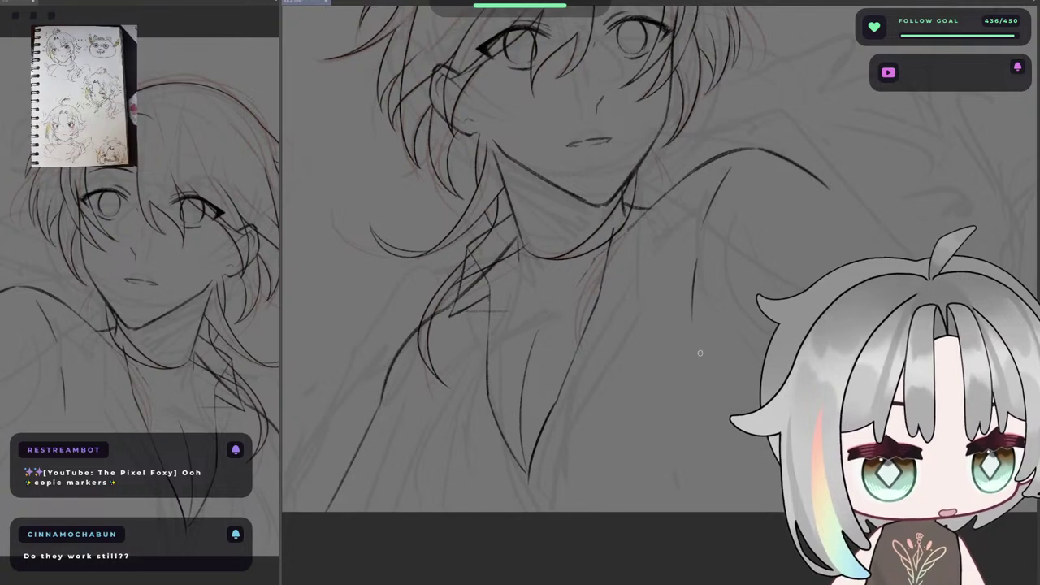
{"action": "left_click_drag", "start_coordinate": [407, 346], "coordinate": [413, 413]}
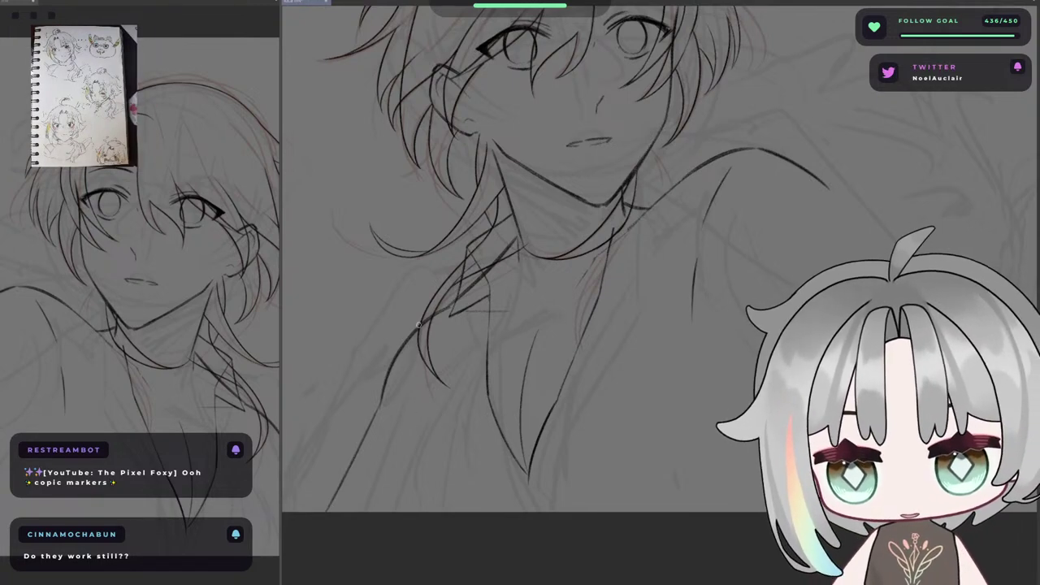
- Draw a curved line just inside the outer shoulder and a long, nearly vertical line below it to the canvas edge, in mirrored view
{"action": "key", "text": "h"}
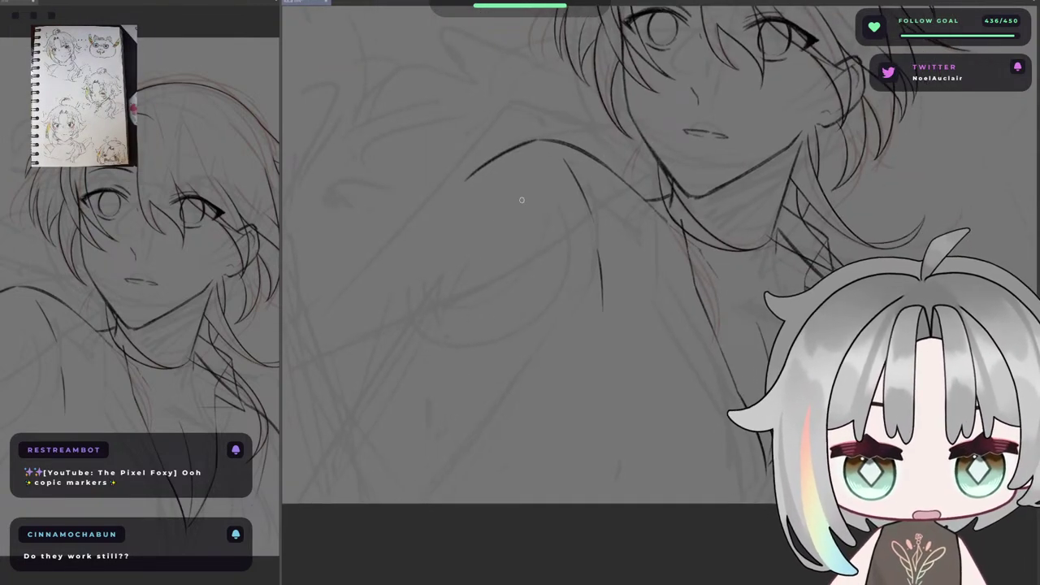
{"action": "left_click_drag", "start_coordinate": [524, 151], "coordinate": [464, 235]}
{"action": "left_click_drag", "start_coordinate": [456, 357], "coordinate": [447, 502]}
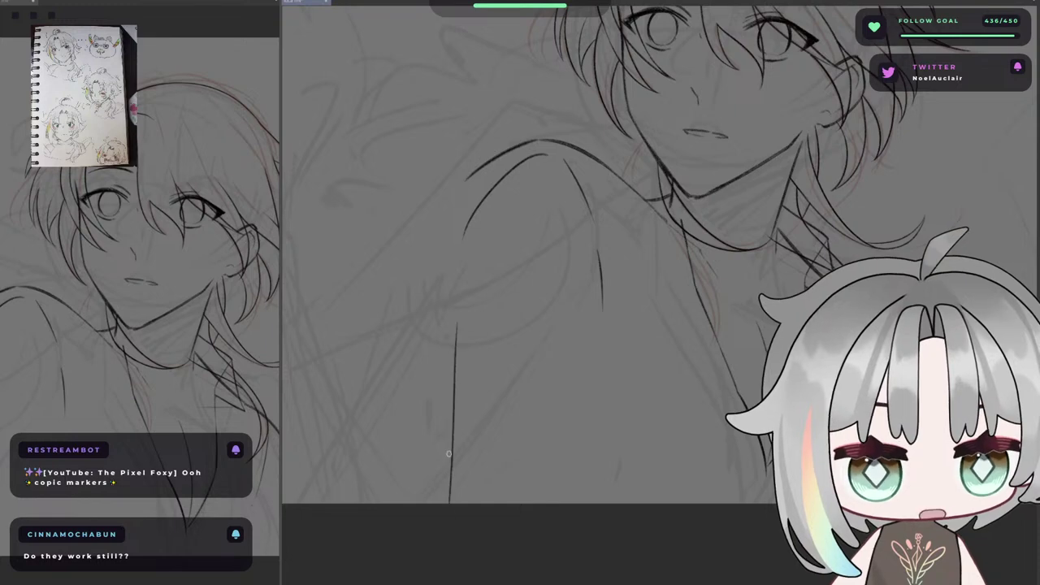
{"action": "key", "text": "ctrl+z"}
{"action": "left_click_drag", "start_coordinate": [459, 365], "coordinate": [447, 492]}
- Extend the outer shoulder line with a long diagonal stroke down the outside of the arm, comparing mirrored and normal views
{"action": "scroll", "coordinate": [455, 483], "scroll_direction": "down", "scroll_amount": 3}
{"action": "key", "text": "h"}
{"action": "left_click_drag", "start_coordinate": [644, 453], "coordinate": [543, 422]}
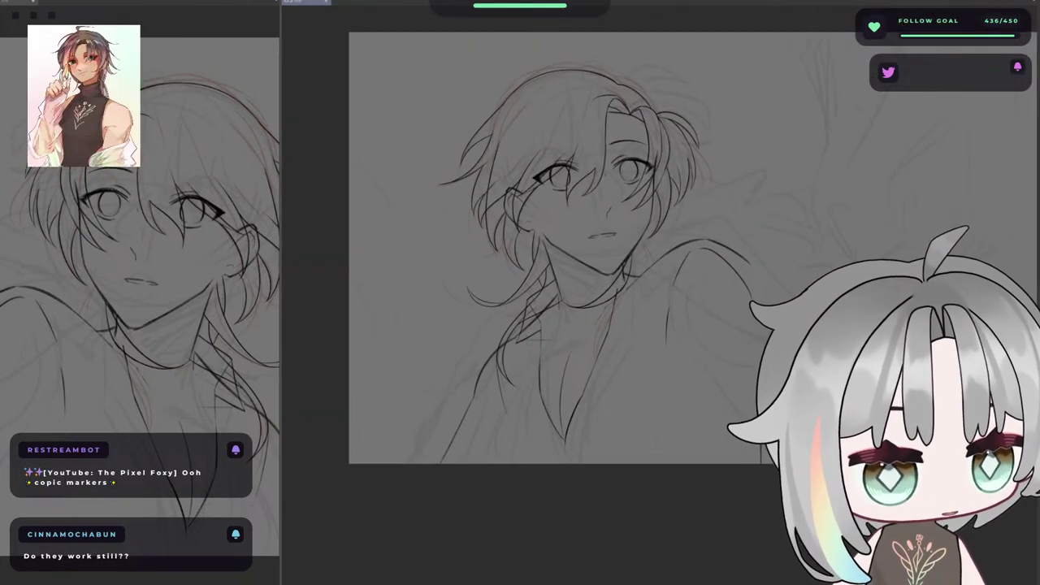
{"action": "key", "text": "h"}
{"action": "left_click_drag", "start_coordinate": [538, 260], "coordinate": [519, 237]}
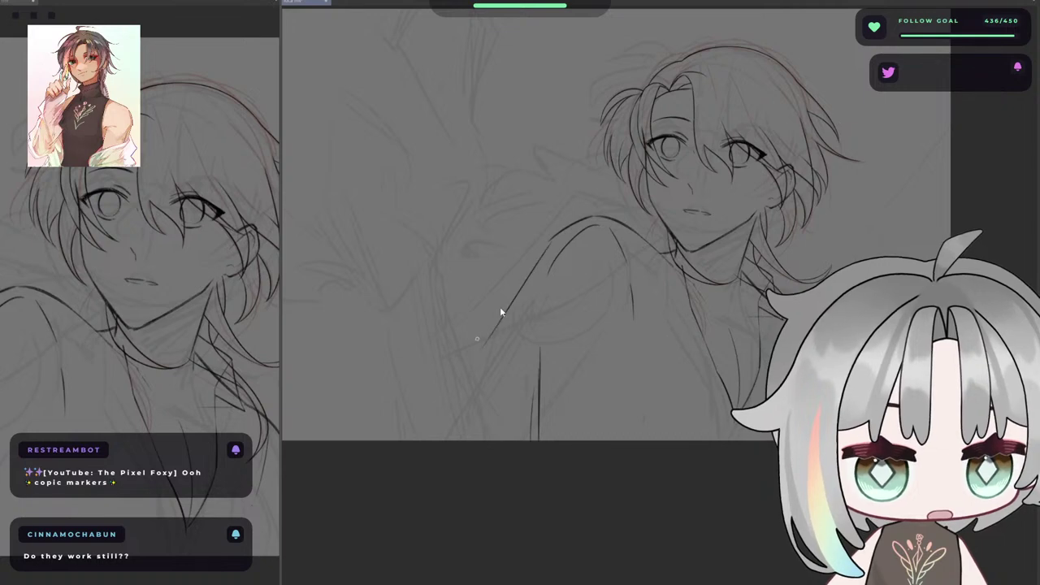
{"action": "key", "text": "h"}
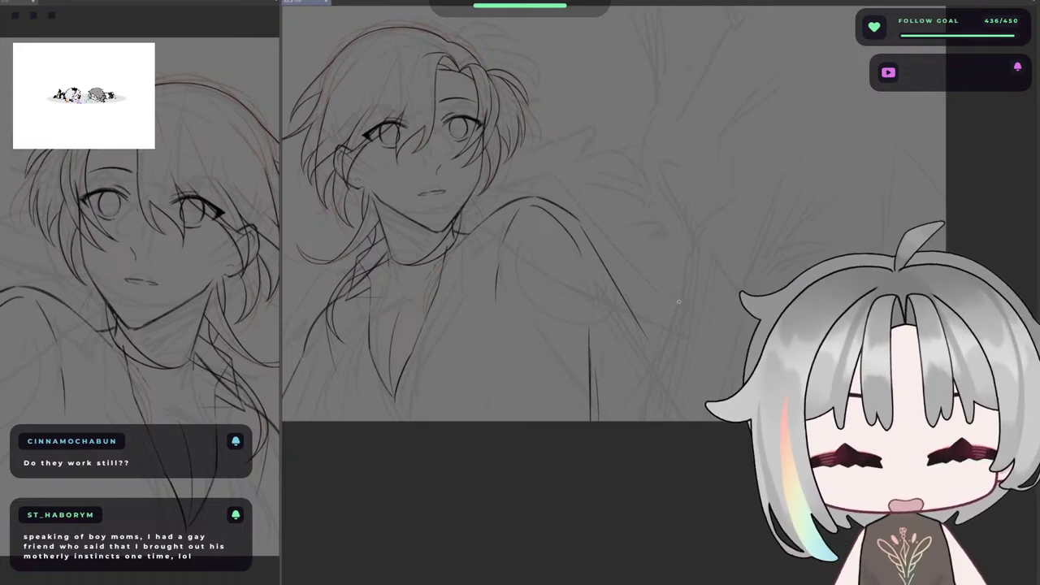
- Erase the curved line just inside the outer shoulder
{"action": "key", "text": "h"}
{"action": "left_click_drag", "start_coordinate": [742, 236], "coordinate": [625, 219]}
{"action": "scroll", "coordinate": [642, 217], "scroll_direction": "up", "scroll_amount": 3}
{"action": "key", "text": "e"}
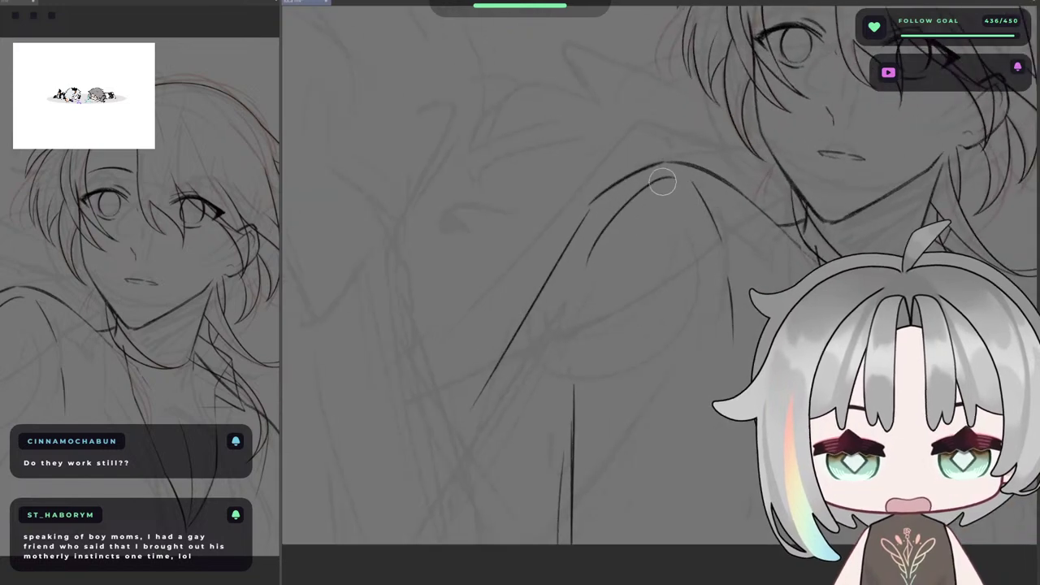
{"action": "mouse_move", "coordinate": [677, 177]}
{"action": "left_mouse_down"}
{"action": "mouse_move", "coordinate": [654, 186]}
{"action": "mouse_move", "coordinate": [576, 277]}
{"action": "mouse_move", "coordinate": [749, 246]}
{"action": "left_mouse_up"}
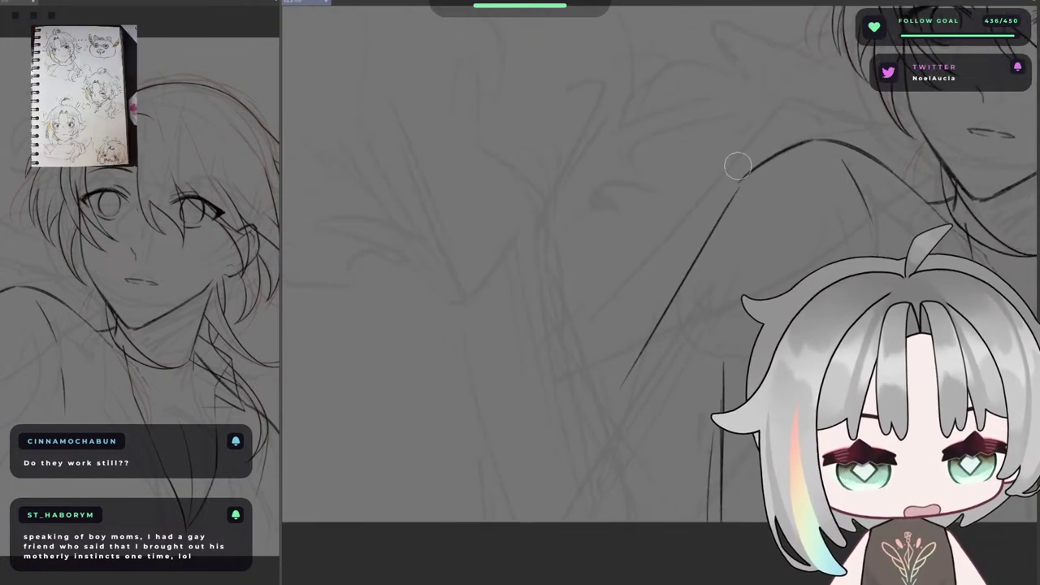
- Enlarge the eraser and remove the long diagonal line along the outside of the arm
{"action": "left_click_drag", "start_coordinate": [897, 200], "coordinate": [792, 147]}
{"action": "key", "text": "]"}
{"action": "key", "text": "]"}
{"action": "key", "text": "]"}
{"action": "key", "text": "]"}
{"action": "left_click_drag", "start_coordinate": [616, 167], "coordinate": [516, 346]}
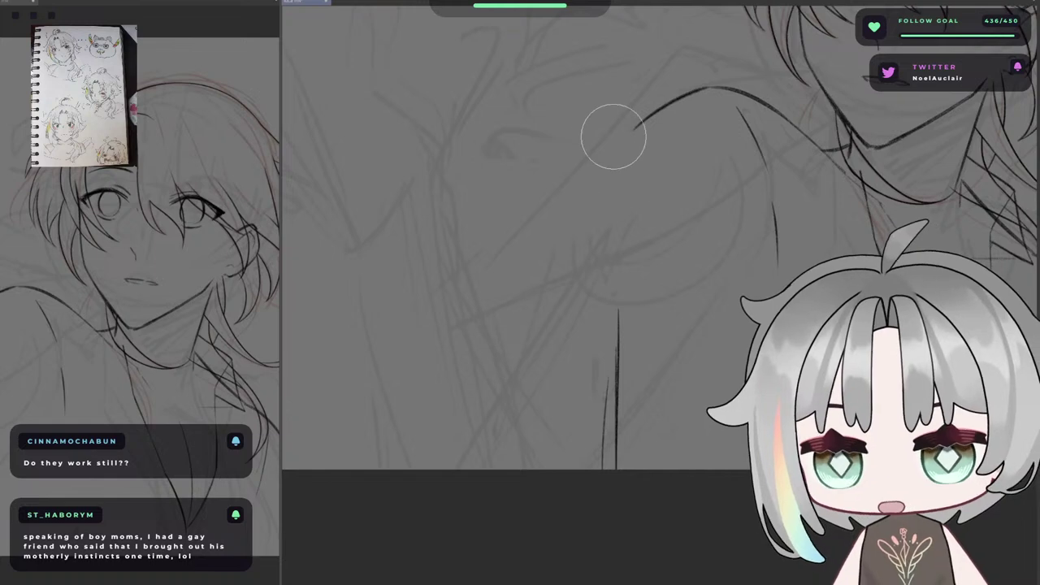
- Try several outer arm strokes sloping down from the end of the shoulder line, undoing each one
{"action": "key", "text": "p"}
{"action": "scroll", "coordinate": [579, 145], "scroll_direction": "up", "scroll_amount": 1}
{"action": "left_click_drag", "start_coordinate": [645, 121], "coordinate": [522, 285]}
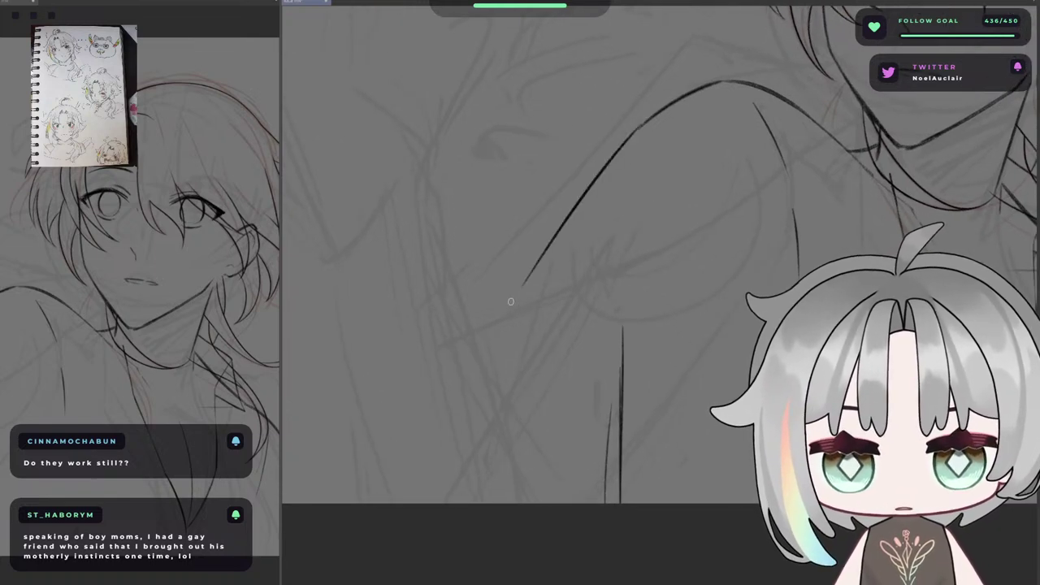
{"action": "key", "text": "ctrl+z"}
{"action": "key", "text": "ctrl+z"}
{"action": "left_click_drag", "start_coordinate": [651, 120], "coordinate": [554, 249]}
{"action": "key", "text": "ctrl+z"}
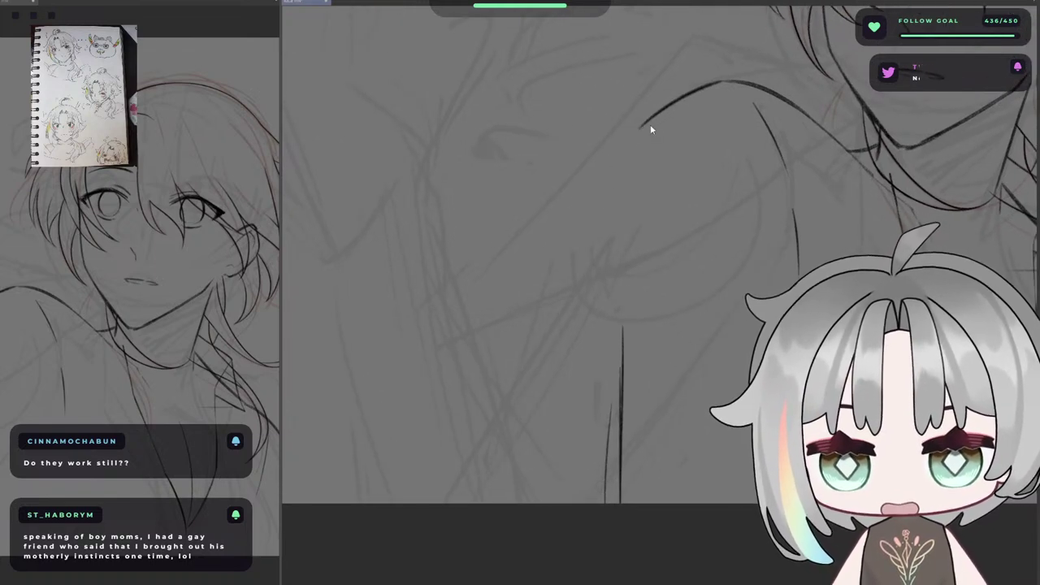
{"action": "left_click_drag", "start_coordinate": [651, 124], "coordinate": [559, 284]}
{"action": "key", "text": "ctrl+z"}
{"action": "left_click_drag", "start_coordinate": [647, 122], "coordinate": [544, 313]}
{"action": "key", "text": "ctrl+z"}
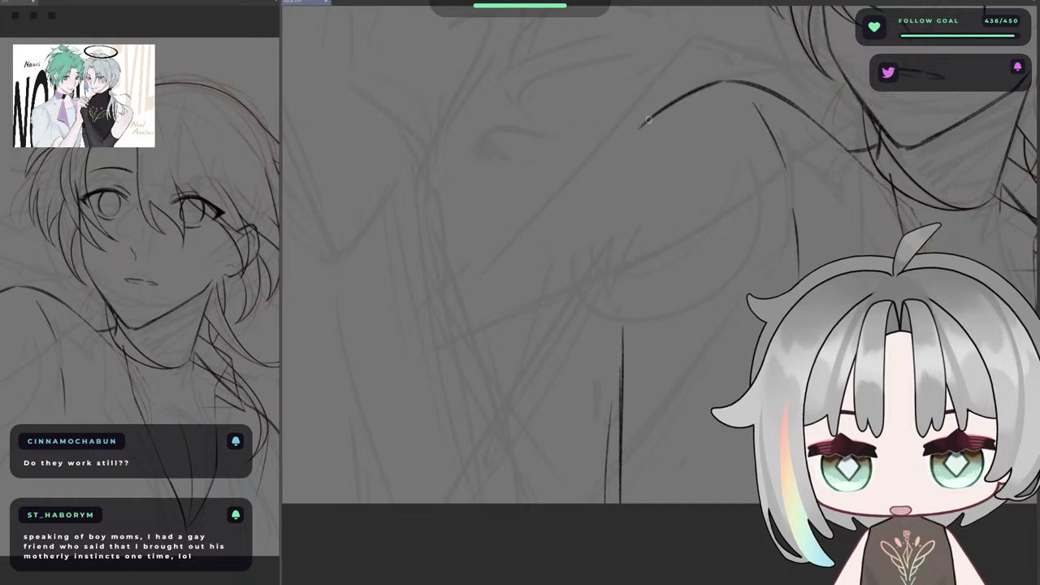
- Draw the upper arm's outer edge down from the shoulder and its underside edge down to the canvas border over the rough sketch
{"action": "left_click_drag", "start_coordinate": [647, 120], "coordinate": [525, 304]}
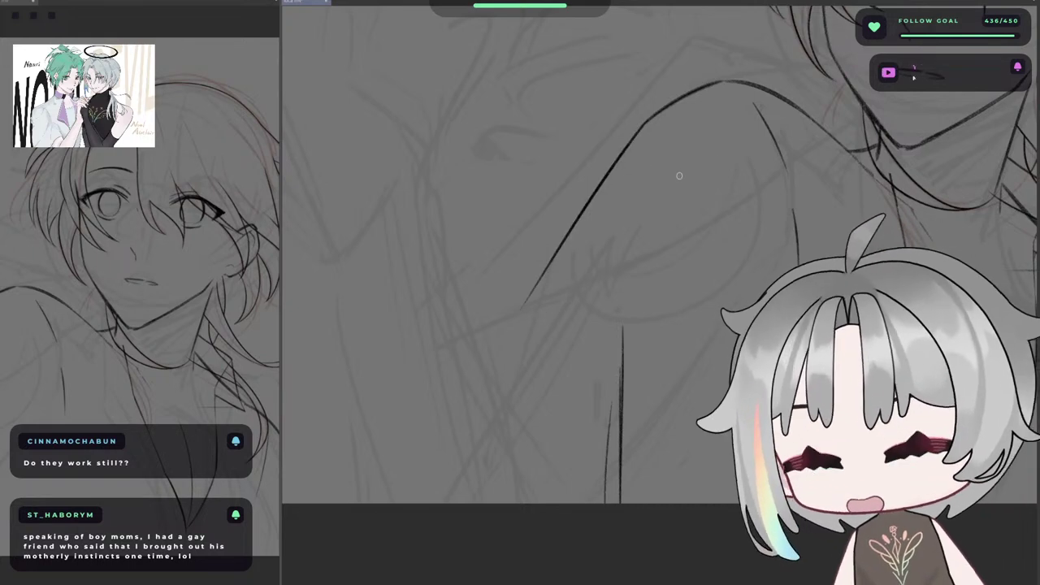
{"action": "key", "text": "h"}
{"action": "left_click_drag", "start_coordinate": [716, 346], "coordinate": [692, 320]}
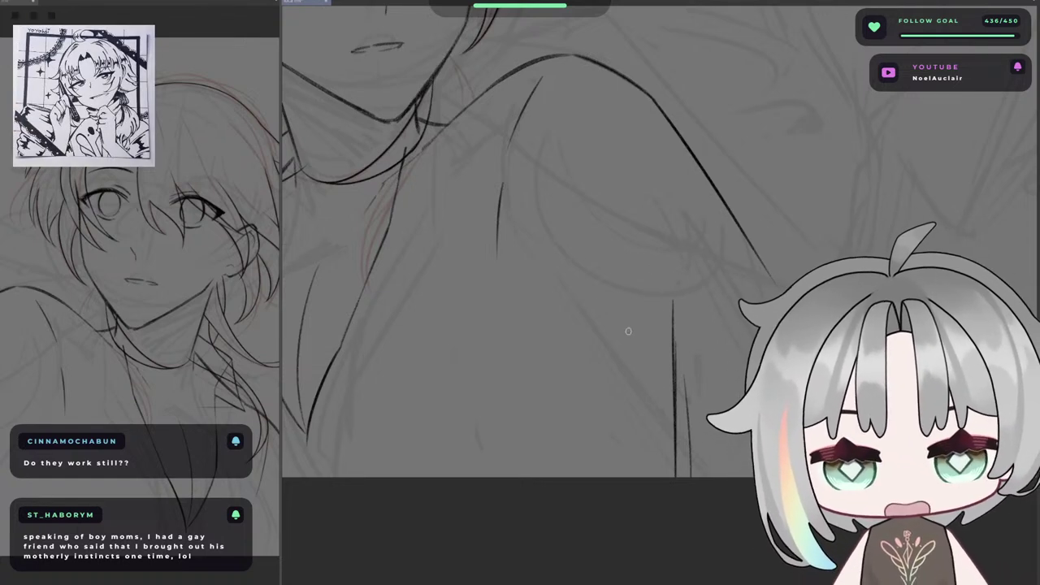
{"action": "mouse_move", "coordinate": [538, 273]}
{"action": "left_mouse_down"}
{"action": "mouse_move", "coordinate": [708, 470]}
{"action": "mouse_move", "coordinate": [668, 432]}
{"action": "left_mouse_up"}
{"action": "key", "text": "ctrl+z"}
{"action": "left_click_drag", "start_coordinate": [576, 292], "coordinate": [674, 429]}
{"action": "key", "text": "ctrl+z"}
{"action": "left_click_drag", "start_coordinate": [636, 395], "coordinate": [670, 435]}
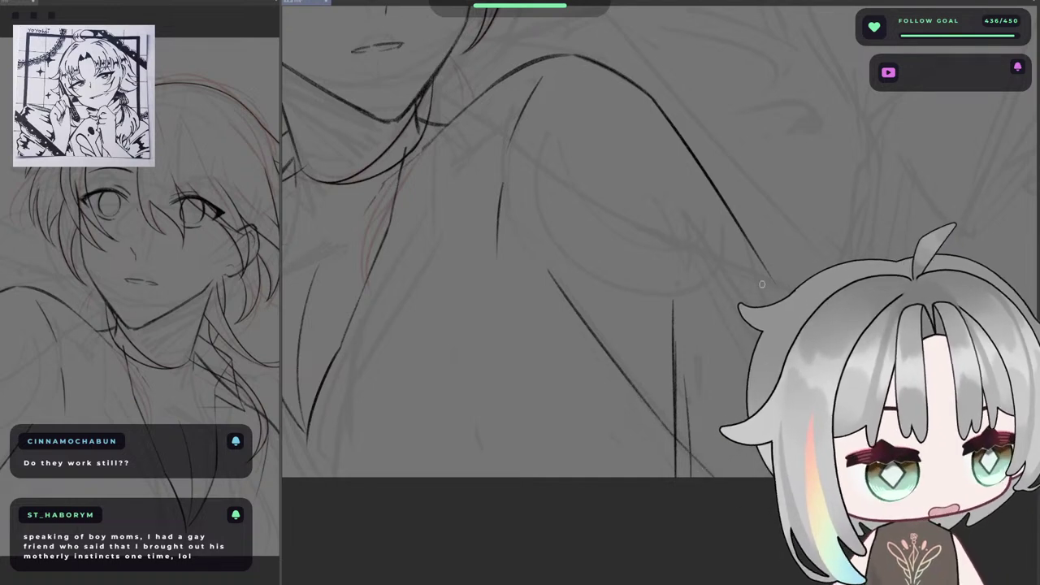
{"action": "left_click_drag", "start_coordinate": [721, 370], "coordinate": [860, 448]}
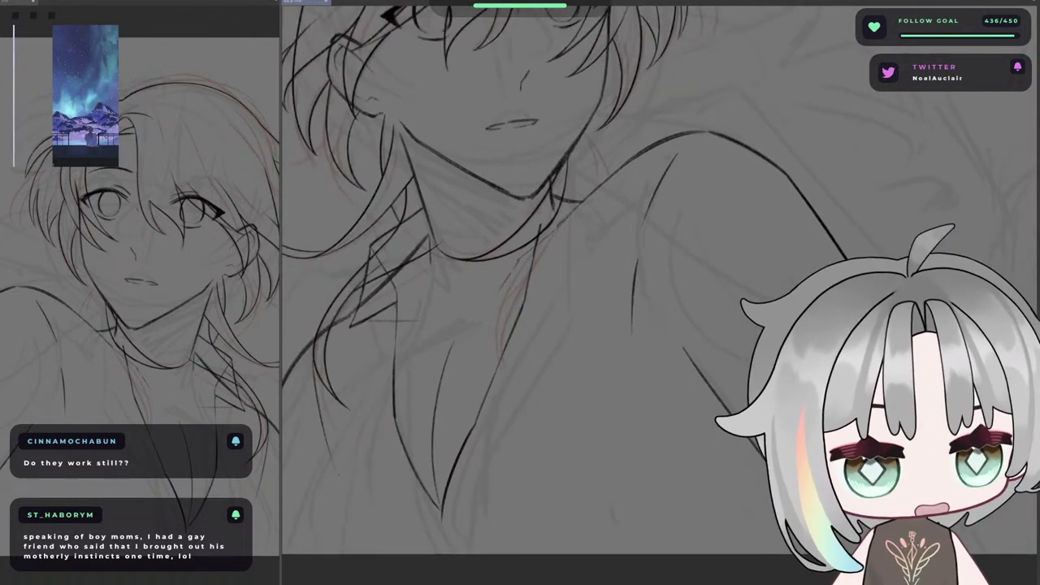
{"action": "key", "text": "h"}
{"action": "left_click_drag", "start_coordinate": [576, 371], "coordinate": [861, 368]}
{"action": "left_click_drag", "start_coordinate": [691, 309], "coordinate": [703, 342]}
{"action": "scroll", "coordinate": [628, 285], "scroll_direction": "down", "scroll_amount": 2}
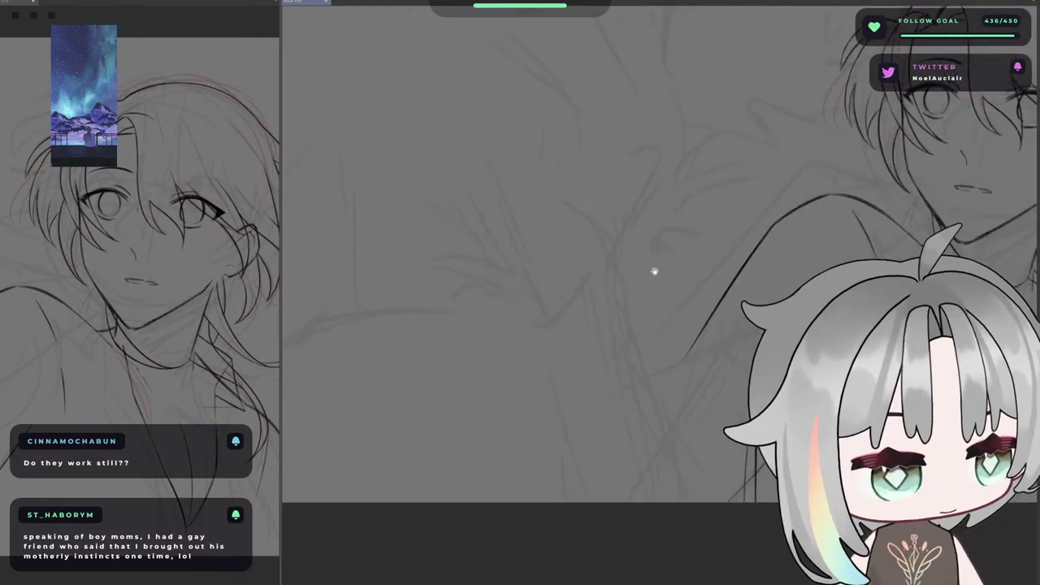
{"action": "mouse_move", "coordinate": [653, 273]}
{"action": "left_mouse_down"}
{"action": "mouse_move", "coordinate": [662, 311]}
{"action": "mouse_move", "coordinate": [703, 296]}
{"action": "left_mouse_up"}
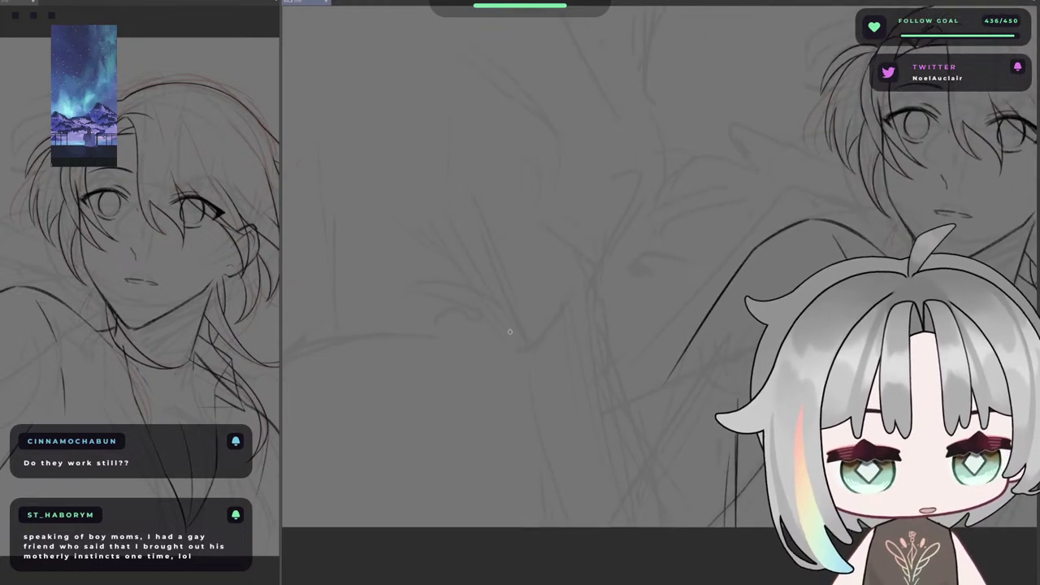
{"action": "mouse_move", "coordinate": [543, 348]}
{"action": "left_mouse_down"}
{"action": "mouse_move", "coordinate": [578, 505]}
{"action": "mouse_move", "coordinate": [560, 485]}
{"action": "mouse_move", "coordinate": [572, 528]}
{"action": "mouse_move", "coordinate": [568, 448]}
{"action": "left_mouse_up"}
{"action": "key", "text": "ctrl+z"}
{"action": "key", "text": "ctrl+z"}
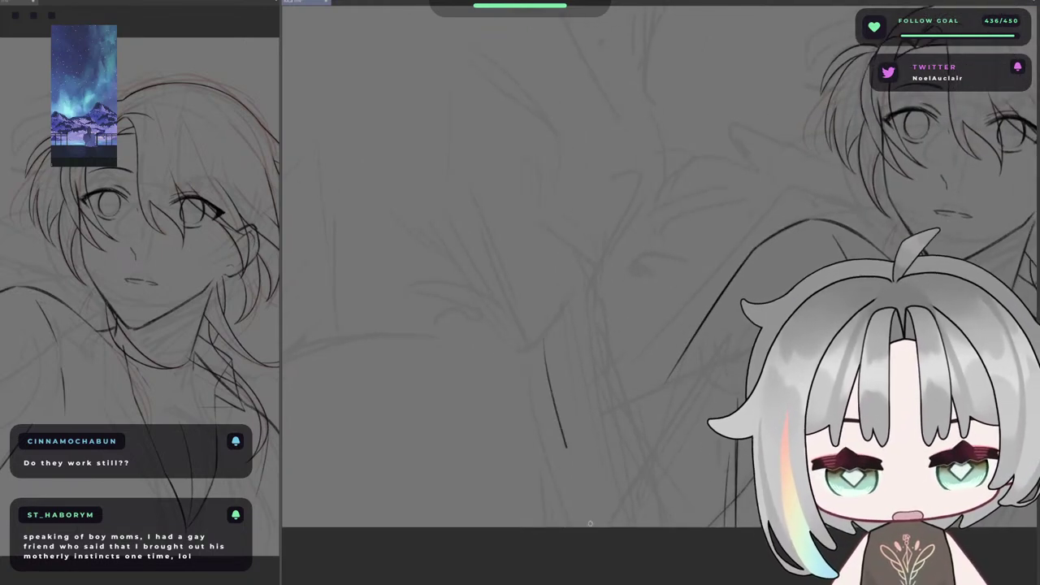
{"action": "key", "text": "ctrl+z"}
{"action": "left_click_drag", "start_coordinate": [525, 330], "coordinate": [561, 452]}
{"action": "key", "text": "ctrl+z"}
{"action": "left_click_drag", "start_coordinate": [536, 333], "coordinate": [580, 526]}
{"action": "key", "text": "ctrl+z"}
{"action": "key", "text": "ctrl+z"}
{"action": "key", "text": "ctrl+z"}
{"action": "mouse_move", "coordinate": [585, 309]}
{"action": "left_mouse_down"}
{"action": "mouse_move", "coordinate": [653, 516]}
{"action": "mouse_move", "coordinate": [647, 483]}
{"action": "left_mouse_up"}
{"action": "key", "text": "ctrl+z"}
{"action": "key", "text": "ctrl+z"}
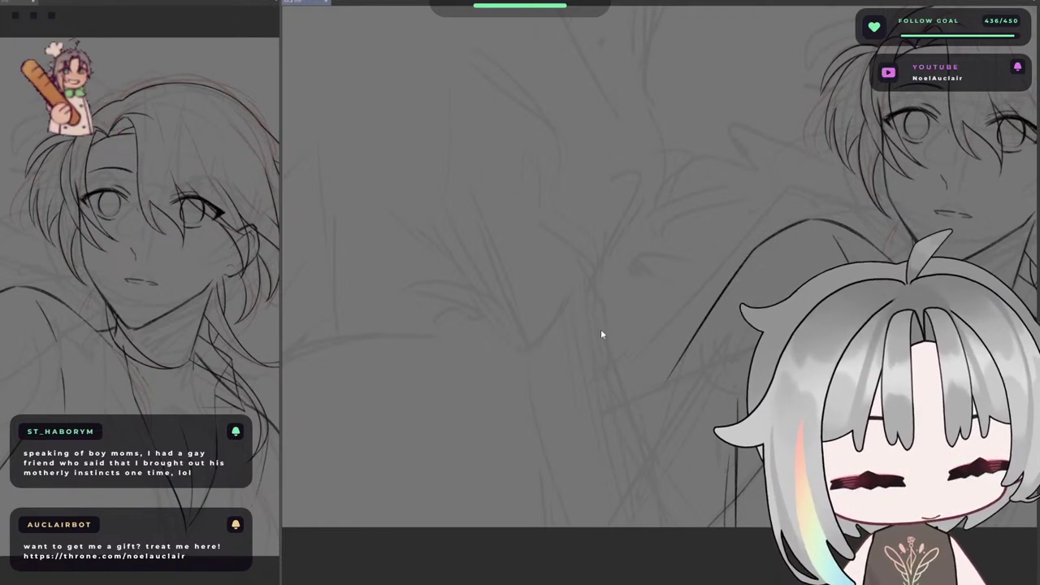
{"action": "left_click_drag", "start_coordinate": [585, 296], "coordinate": [662, 483]}
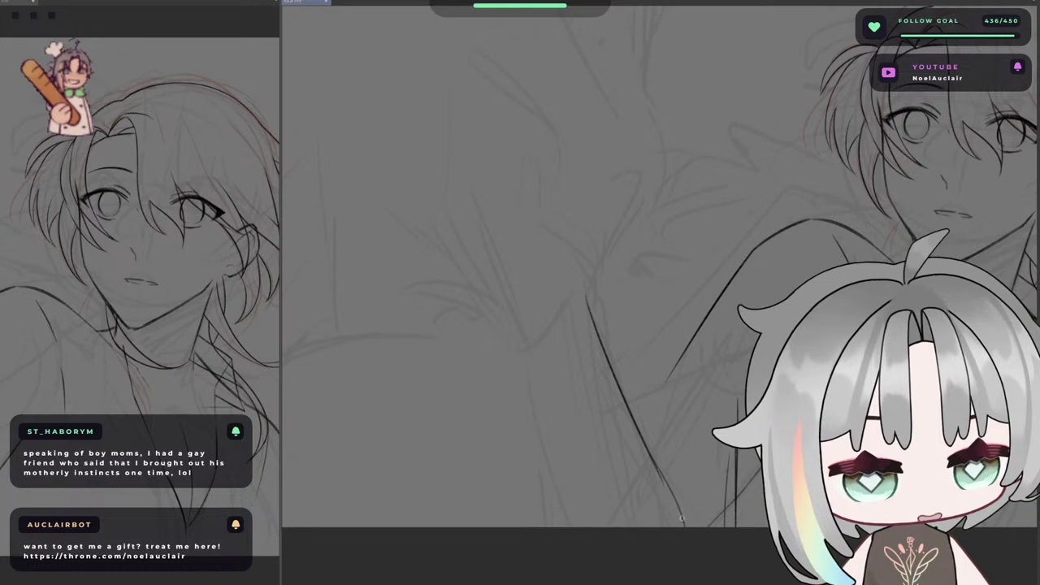
{"action": "key", "text": "ctrl+z"}
{"action": "mouse_move", "coordinate": [587, 315]}
{"action": "left_mouse_down"}
{"action": "mouse_move", "coordinate": [650, 471]}
{"action": "mouse_move", "coordinate": [633, 448]}
{"action": "mouse_move", "coordinate": [662, 496]}
{"action": "mouse_move", "coordinate": [606, 383]}
{"action": "mouse_move", "coordinate": [640, 464]}
{"action": "left_mouse_up"}
{"action": "key", "text": "ctrl+z"}
{"action": "key", "text": "ctrl+z"}
{"action": "key", "text": "ctrl+z"}
{"action": "key", "text": "ctrl+z"}
{"action": "key", "text": "ctrl+z"}
{"action": "left_click_drag", "start_coordinate": [584, 302], "coordinate": [643, 468]}
{"action": "left_click_drag", "start_coordinate": [618, 405], "coordinate": [665, 493]}
{"action": "key", "text": "ctrl+z"}
{"action": "left_click_drag", "start_coordinate": [633, 444], "coordinate": [676, 516]}
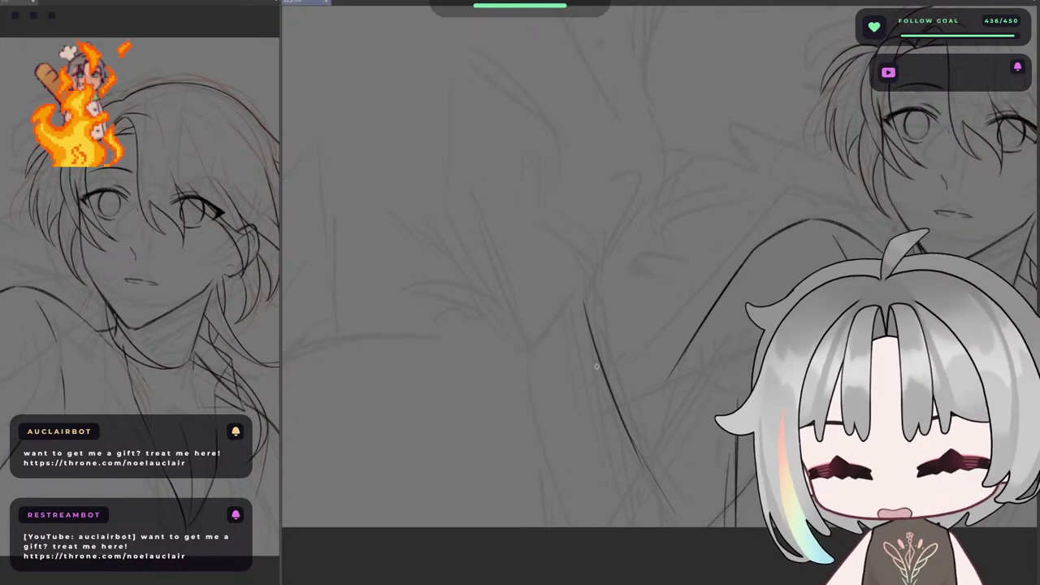
{"action": "key", "text": "h"}
{"action": "left_click_drag", "start_coordinate": [695, 316], "coordinate": [638, 229]}
{"action": "key", "text": "ctrl+z"}
{"action": "key", "text": "ctrl+z"}
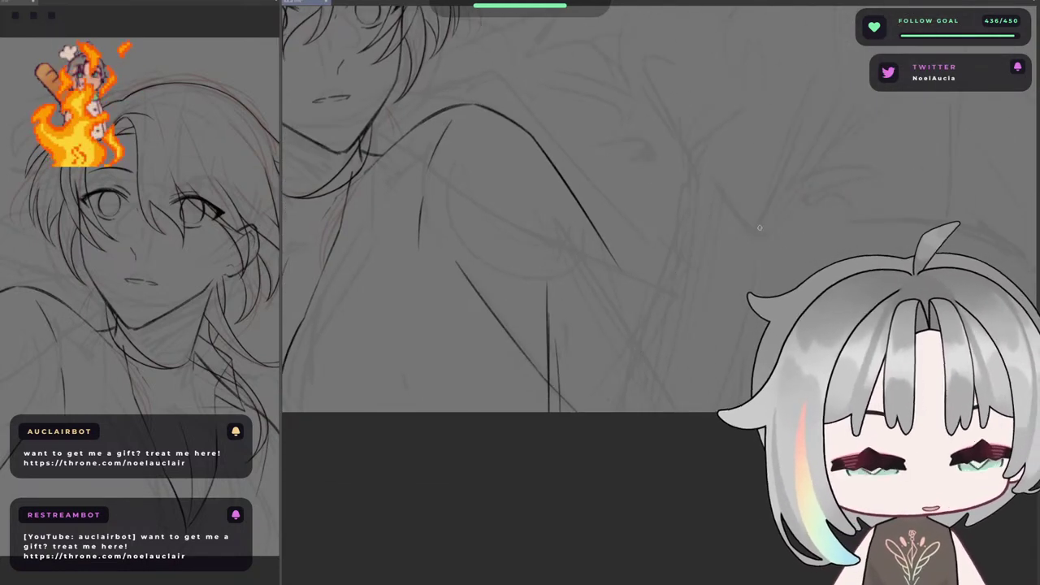
- Draw the inner and outer edges of the raised forearm from the wrist down toward the canvas border
{"action": "left_click_drag", "start_coordinate": [769, 169], "coordinate": [734, 278]}
{"action": "key", "text": "ctrl+z"}
{"action": "left_click_drag", "start_coordinate": [753, 218], "coordinate": [692, 410]}
{"action": "key", "text": "h"}
{"action": "mouse_move", "coordinate": [563, 265]}
{"action": "left_mouse_down"}
{"action": "mouse_move", "coordinate": [623, 359]}
{"action": "mouse_move", "coordinate": [411, 318]}
{"action": "left_mouse_up"}
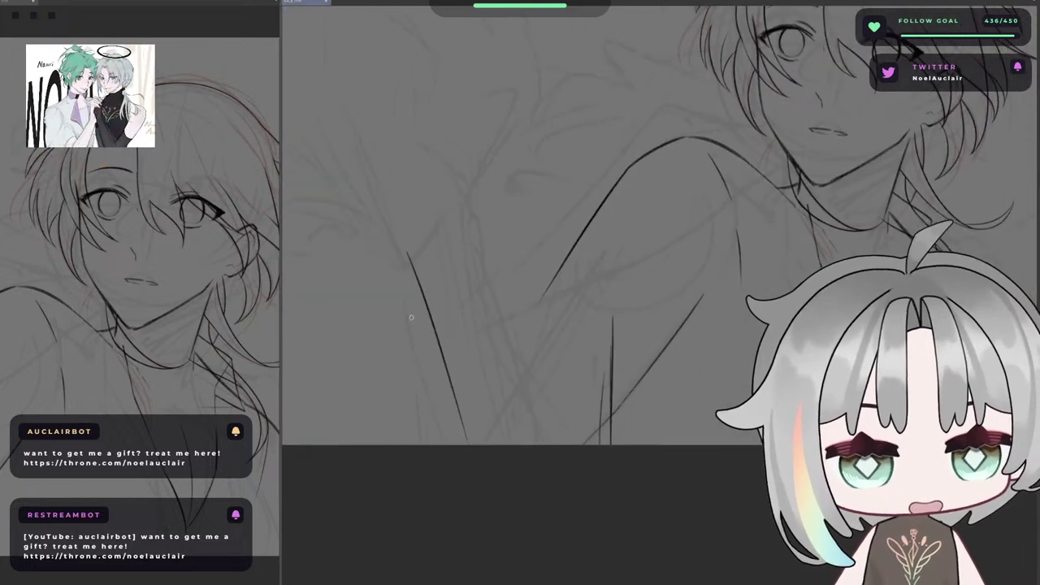
{"action": "left_click_drag", "start_coordinate": [500, 340], "coordinate": [525, 412]}
{"action": "key", "text": "ctrl+z"}
{"action": "left_click_drag", "start_coordinate": [448, 343], "coordinate": [530, 520]}
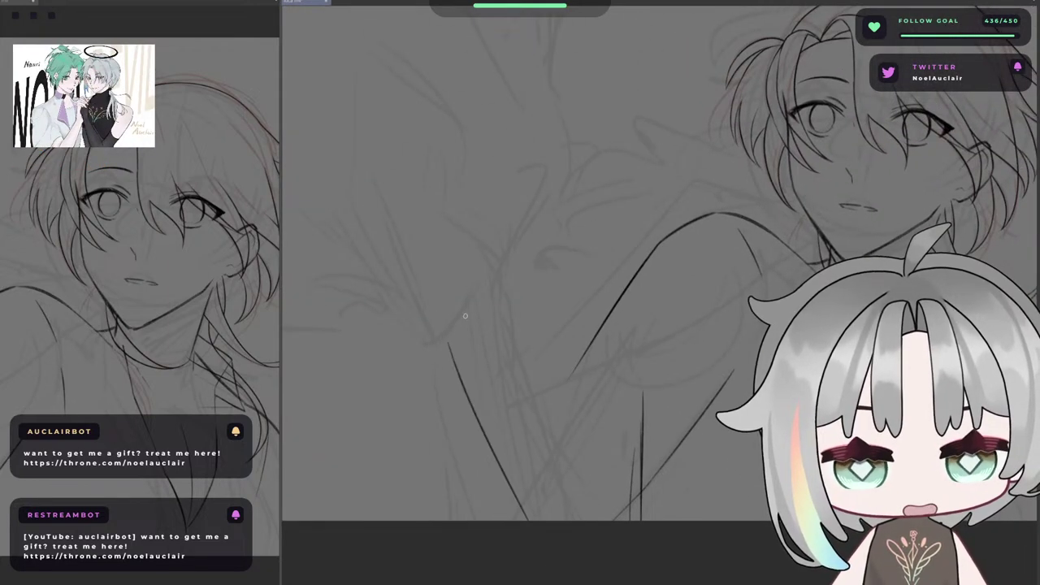
{"action": "left_click_drag", "start_coordinate": [491, 315], "coordinate": [530, 393]}
{"action": "key", "text": "ctrl+z"}
{"action": "key", "text": "ctrl+z"}
{"action": "left_click_drag", "start_coordinate": [508, 324], "coordinate": [586, 504]}
{"action": "left_click_drag", "start_coordinate": [455, 341], "coordinate": [511, 503]}
{"action": "key", "text": "ctrl+z"}
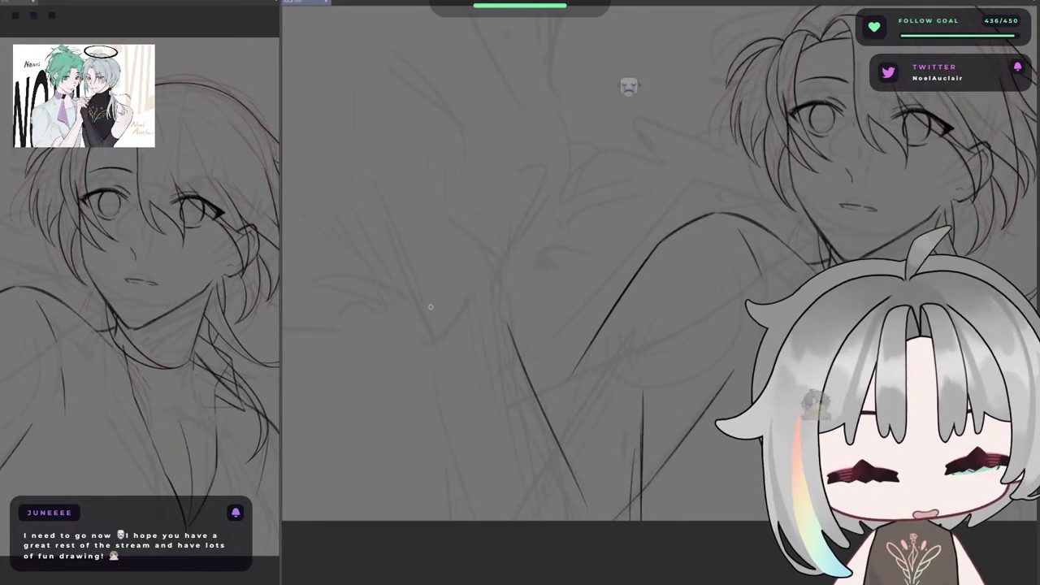
{"action": "left_click_drag", "start_coordinate": [430, 325], "coordinate": [486, 505]}
{"action": "key", "text": "ctrl+z"}
{"action": "left_click_drag", "start_coordinate": [431, 325], "coordinate": [492, 520]}
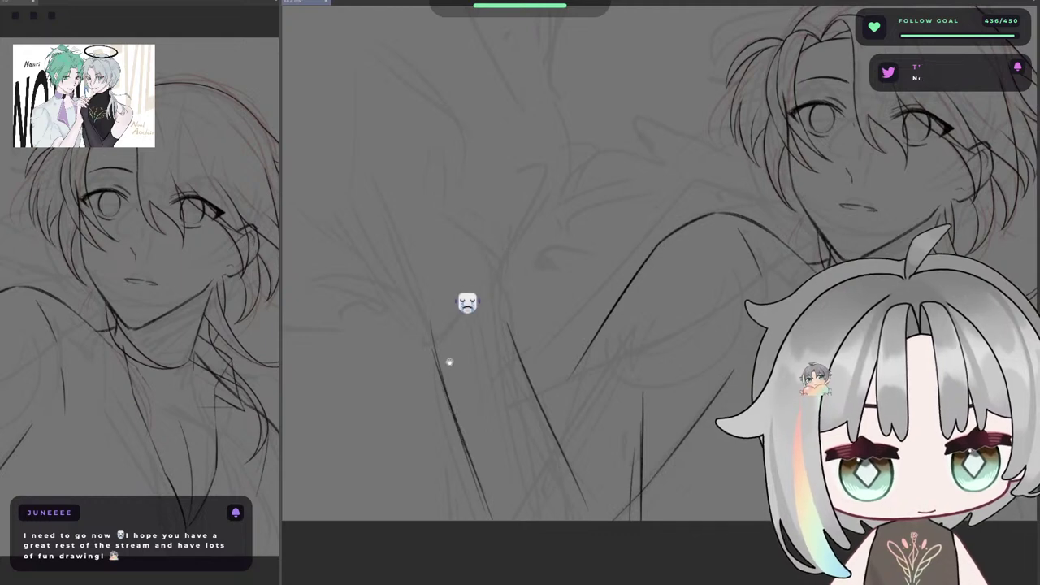
- Draw a short, shallow curved line across the wrist between the two forearm edges
{"action": "mouse_move", "coordinate": [448, 360]}
{"action": "left_mouse_down"}
{"action": "mouse_move", "coordinate": [532, 421]}
{"action": "mouse_move", "coordinate": [593, 385]}
{"action": "left_mouse_up"}
{"action": "left_click_drag", "start_coordinate": [520, 396], "coordinate": [561, 419]}
{"action": "left_click_drag", "start_coordinate": [468, 300], "coordinate": [534, 405]}
{"action": "key", "text": "ctrl+z"}
{"action": "left_click_drag", "start_coordinate": [457, 301], "coordinate": [466, 315]}
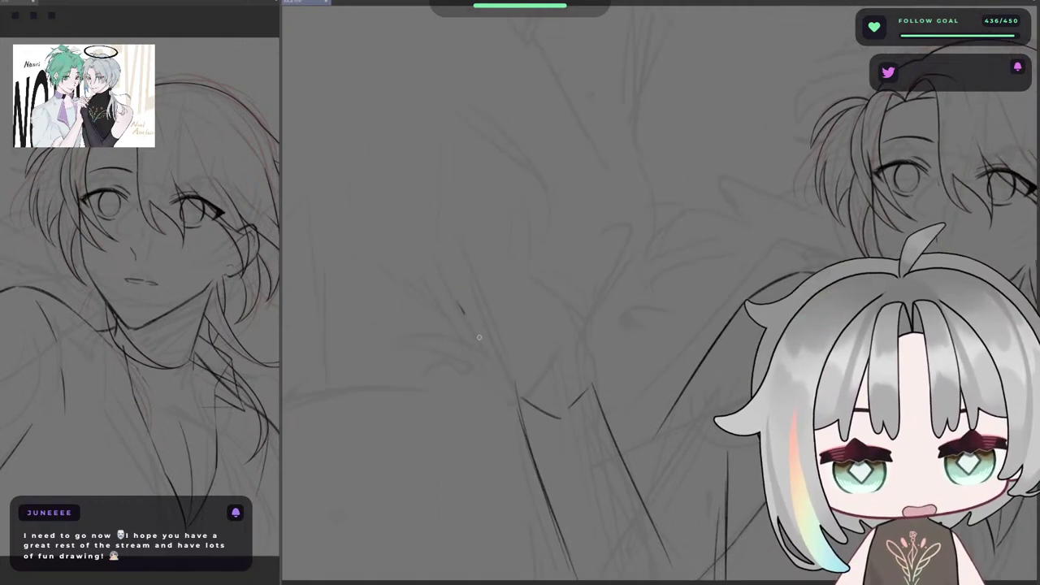
{"action": "key", "text": "ctrl+z"}
- Check the arm in the mirrored view and erase the upper part of the inner forearm line near the wrist
{"action": "key", "text": "ctrl+minus"}
{"action": "left_click_drag", "start_coordinate": [575, 353], "coordinate": [518, 349]}
{"action": "key", "text": "h"}
{"action": "left_click_drag", "start_coordinate": [656, 307], "coordinate": [618, 306]}
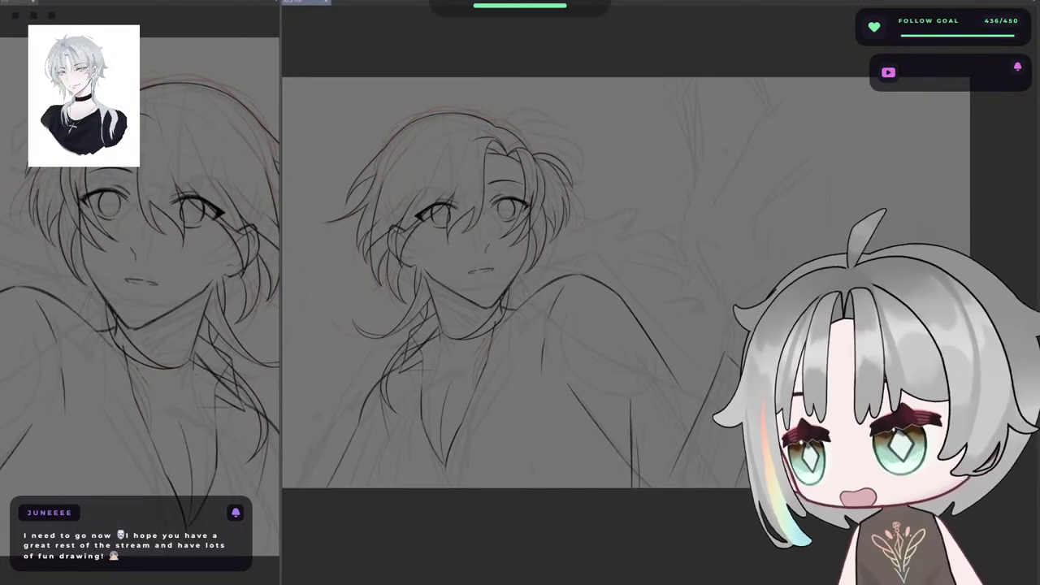
{"action": "left_click_drag", "start_coordinate": [759, 311], "coordinate": [710, 281]}
{"action": "key", "text": "h"}
{"action": "left_click_drag", "start_coordinate": [604, 284], "coordinate": [471, 276]}
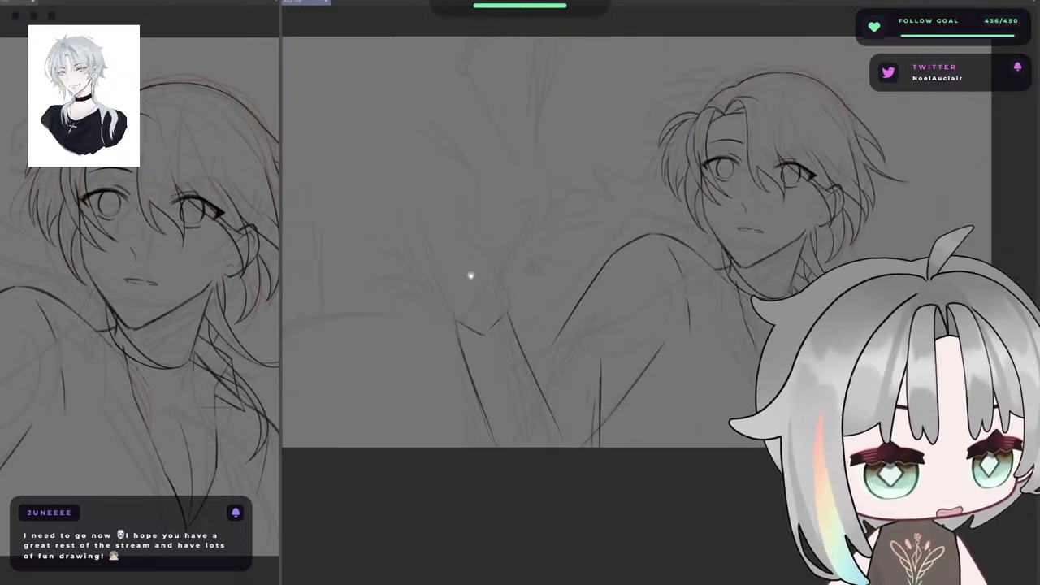
{"action": "left_click", "coordinate": [470, 337]}
{"action": "key", "text": "e"}
{"action": "left_click_drag", "start_coordinate": [525, 307], "coordinate": [550, 363]}
- Add a deeper curve at the wrist and redraw the inner forearm edge bowing outward toward the canvas border
{"action": "key", "text": "p"}
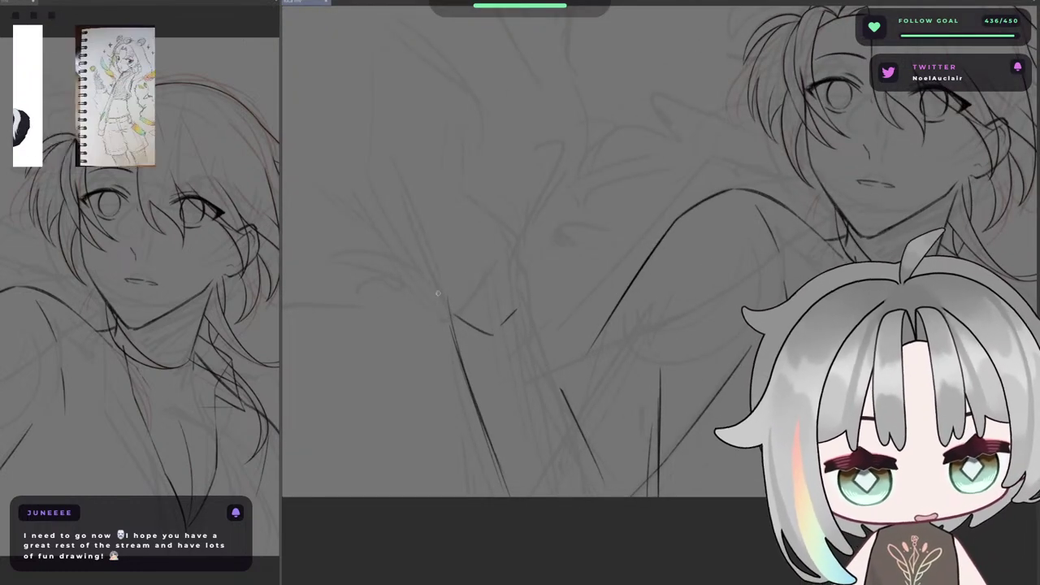
{"action": "mouse_move", "coordinate": [451, 312]}
{"action": "left_mouse_down"}
{"action": "mouse_move", "coordinate": [477, 328]}
{"action": "mouse_move", "coordinate": [518, 286]}
{"action": "mouse_move", "coordinate": [599, 423]}
{"action": "left_mouse_up"}
{"action": "key", "text": "ctrl+z"}
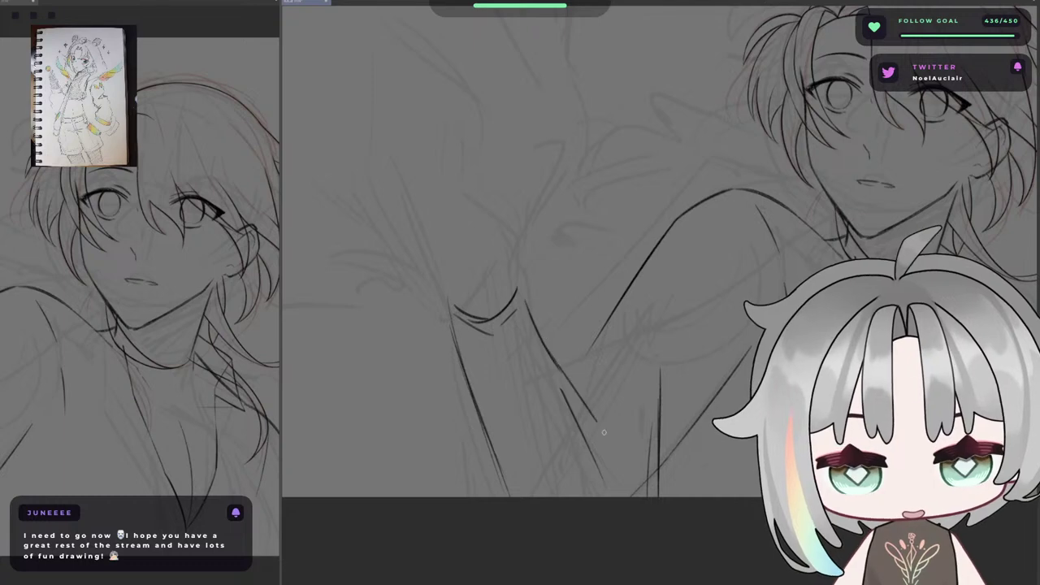
{"action": "key", "text": "ctrl+z"}
{"action": "left_click_drag", "start_coordinate": [520, 288], "coordinate": [597, 440]}
{"action": "key", "text": "ctrl+z"}
{"action": "left_click_drag", "start_coordinate": [554, 371], "coordinate": [615, 460]}
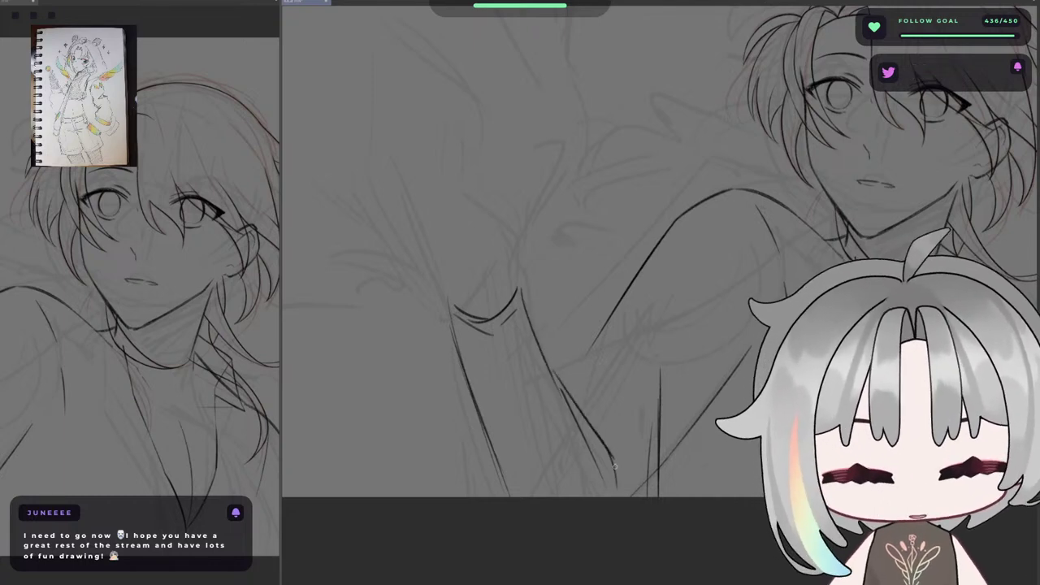
{"action": "key", "text": "h"}
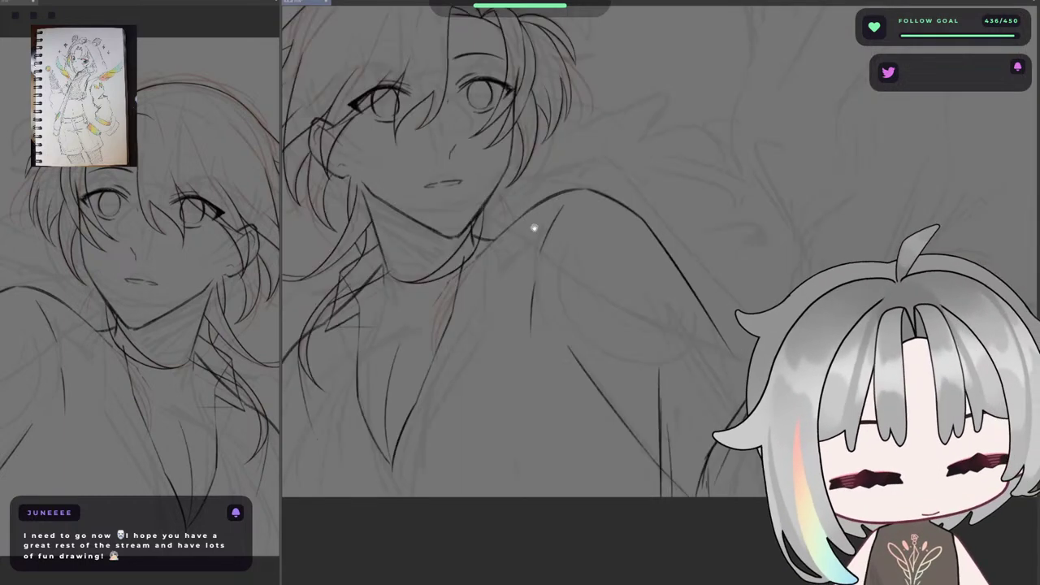
{"action": "key", "text": "h"}
{"action": "left_click_drag", "start_coordinate": [534, 227], "coordinate": [589, 245]}
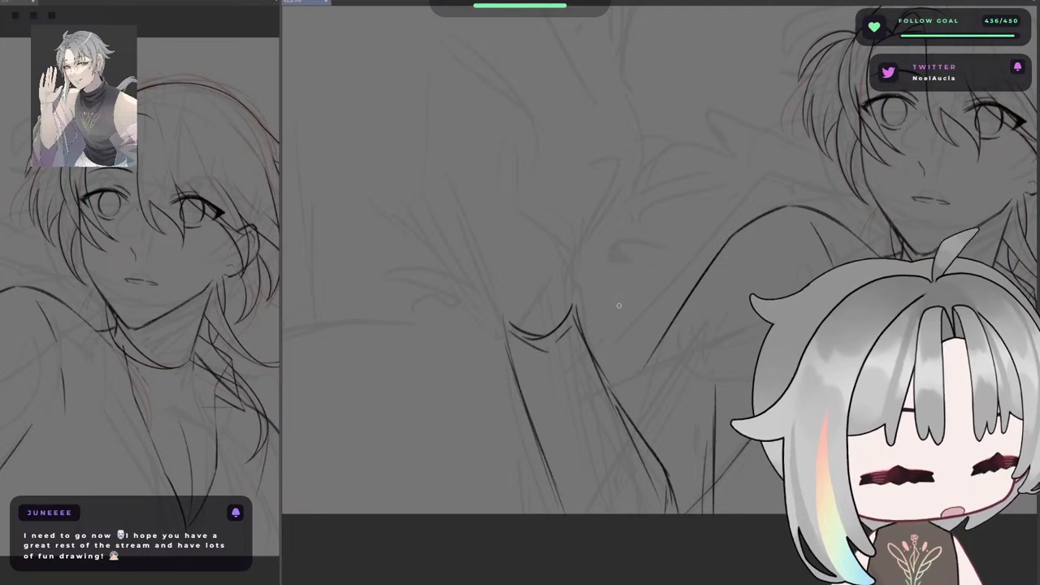
{"action": "left_click_drag", "start_coordinate": [474, 236], "coordinate": [508, 330]}
{"action": "key", "text": "ctrl+z"}
{"action": "mouse_move", "coordinate": [445, 216]}
{"action": "left_mouse_down"}
{"action": "mouse_move", "coordinate": [508, 327]}
{"action": "mouse_move", "coordinate": [515, 368]}
{"action": "mouse_move", "coordinate": [501, 316]}
{"action": "left_mouse_up"}
{"action": "key", "text": "ctrl+z"}
{"action": "key", "text": "ctrl+z"}
{"action": "key", "text": "ctrl+z"}
{"action": "left_click_drag", "start_coordinate": [468, 249], "coordinate": [524, 387]}
{"action": "key", "text": "ctrl+z"}
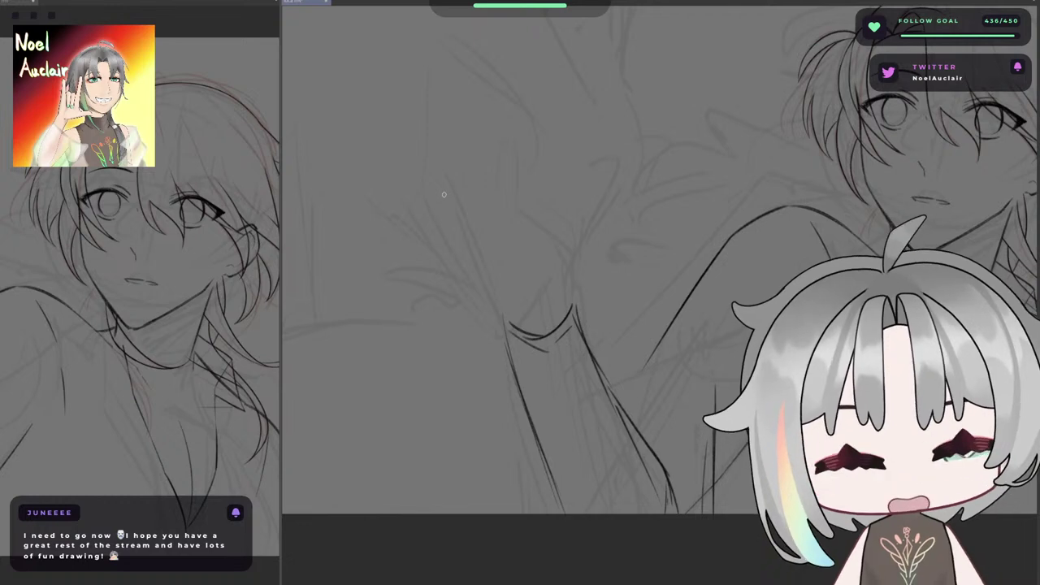
- Draw the palm's outer edge in the mirrored view, joining its upper corner to the wrist in a diagonal line
{"action": "key", "text": "h"}
{"action": "mouse_move", "coordinate": [715, 252]}
{"action": "left_mouse_down"}
{"action": "mouse_move", "coordinate": [480, 319]}
{"action": "mouse_move", "coordinate": [630, 442]}
{"action": "left_mouse_up"}
{"action": "key", "text": "ctrl+z"}
{"action": "left_click_drag", "start_coordinate": [707, 271], "coordinate": [626, 422]}
{"action": "key", "text": "ctrl+z"}
{"action": "mouse_move", "coordinate": [701, 298]}
{"action": "left_mouse_down"}
{"action": "mouse_move", "coordinate": [635, 440]}
{"action": "mouse_move", "coordinate": [642, 408]}
{"action": "mouse_move", "coordinate": [640, 427]}
{"action": "left_mouse_up"}
{"action": "key", "text": "ctrl+z"}
{"action": "key", "text": "ctrl+z"}
{"action": "left_click_drag", "start_coordinate": [690, 316], "coordinate": [632, 436]}
{"action": "left_click_drag", "start_coordinate": [709, 285], "coordinate": [634, 414]}
- Draw a near-vertical line rising from the upper end of the palm's outer edge
{"action": "key", "text": "h"}
{"action": "left_click_drag", "start_coordinate": [550, 241], "coordinate": [392, 233]}
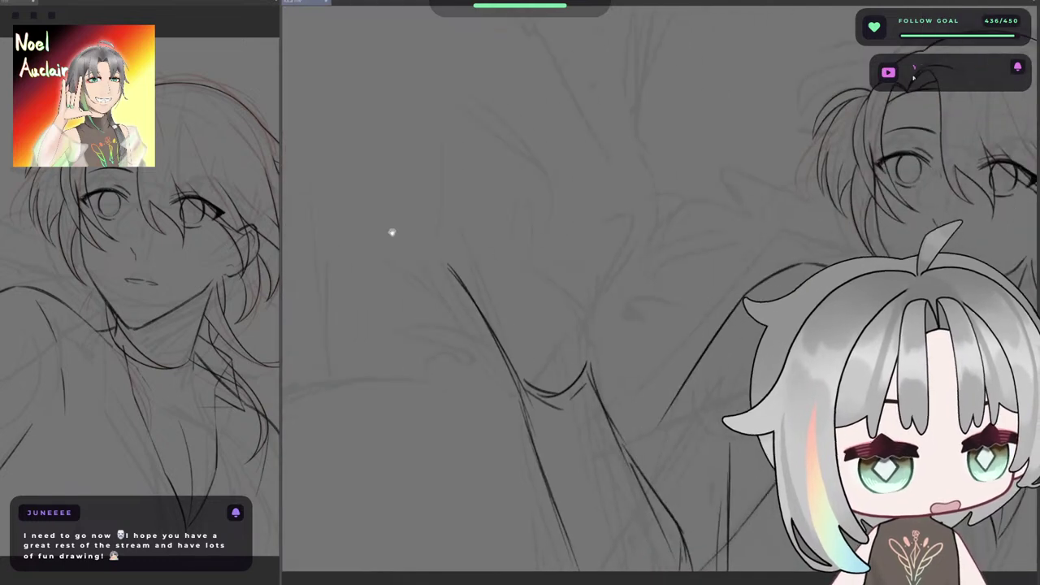
{"action": "left_click_drag", "start_coordinate": [474, 267], "coordinate": [452, 295]}
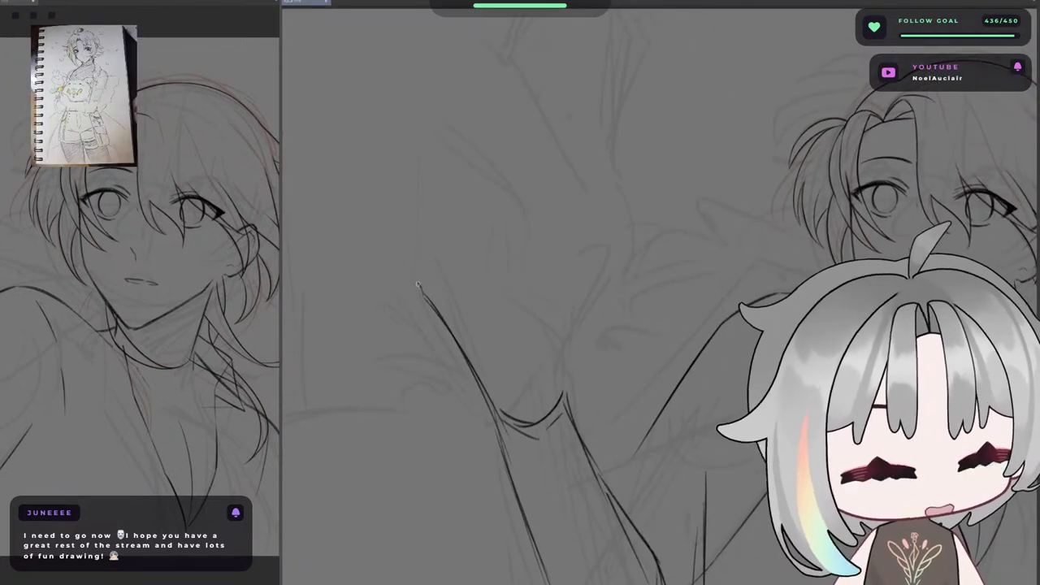
{"action": "left_click_drag", "start_coordinate": [421, 286], "coordinate": [430, 142]}
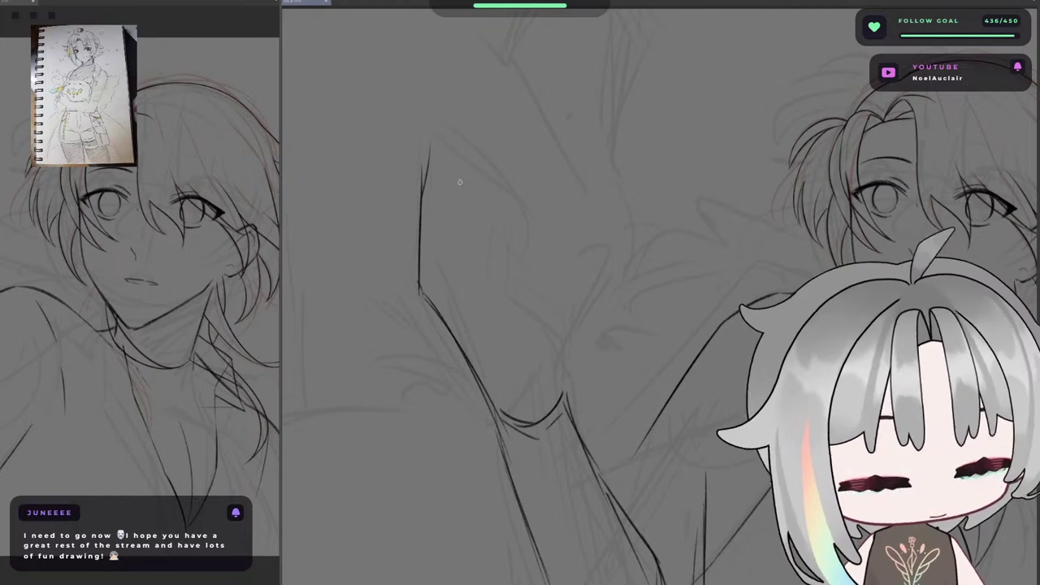
{"action": "key", "text": "ctrl+z"}
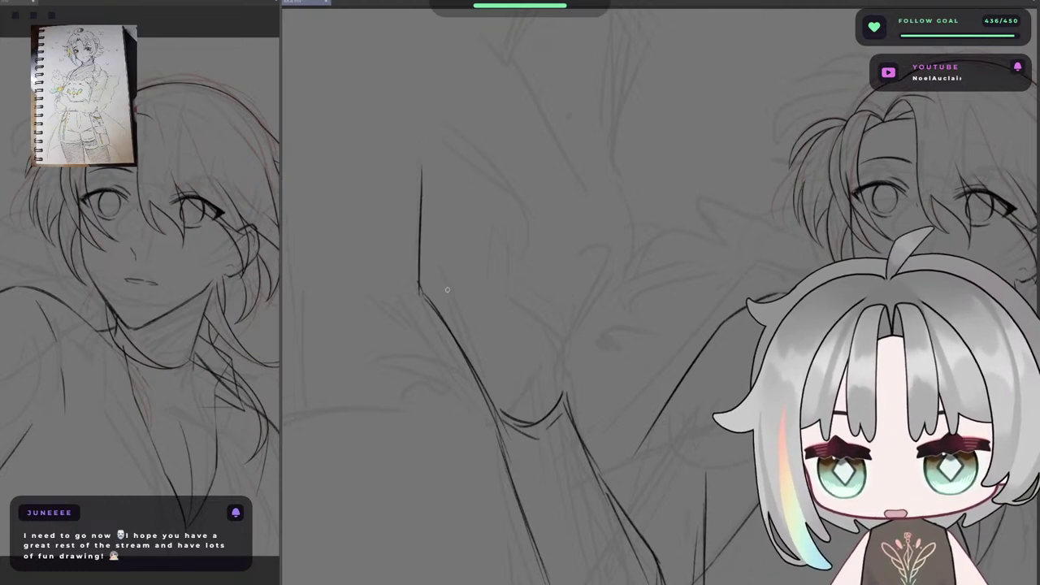
- Draw a straight line across the top of the palm and an angled thumb-side edge down to the wrist
{"action": "mouse_move", "coordinate": [409, 283]}
{"action": "left_mouse_down"}
{"action": "mouse_move", "coordinate": [511, 287]}
{"action": "mouse_move", "coordinate": [553, 348]}
{"action": "left_mouse_up"}
{"action": "key", "text": "ctrl+z"}
{"action": "mouse_move", "coordinate": [523, 284]}
{"action": "left_mouse_down"}
{"action": "mouse_move", "coordinate": [542, 352]}
{"action": "mouse_move", "coordinate": [565, 371]}
{"action": "mouse_move", "coordinate": [571, 424]}
{"action": "left_mouse_up"}
{"action": "mouse_move", "coordinate": [589, 373]}
{"action": "left_mouse_down"}
{"action": "mouse_move", "coordinate": [41, 374]}
{"action": "mouse_move", "coordinate": [555, 354]}
{"action": "left_mouse_up"}
{"action": "left_click_drag", "start_coordinate": [532, 372], "coordinate": [533, 418]}
{"action": "key", "text": "ctrl+z"}
{"action": "left_click_drag", "start_coordinate": [530, 351], "coordinate": [535, 399]}
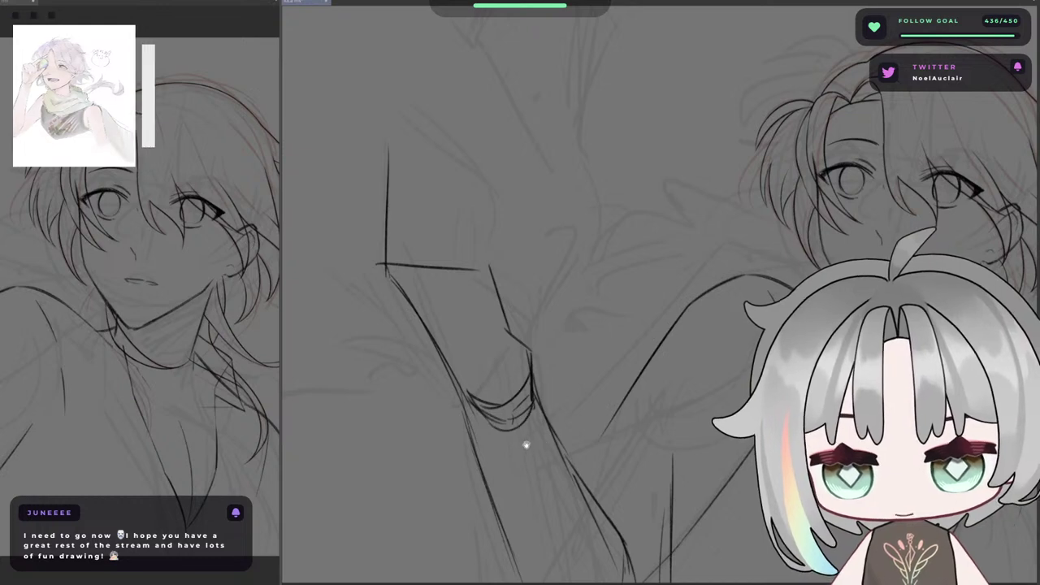
- Rework the outer forearm edge just below the wrist into a single clean line
{"action": "left_click_drag", "start_coordinate": [525, 444], "coordinate": [516, 264]}
{"action": "left_click_drag", "start_coordinate": [495, 335], "coordinate": [520, 403]}
{"action": "key", "text": "ctrl+z"}
{"action": "left_click_drag", "start_coordinate": [466, 248], "coordinate": [513, 385]}
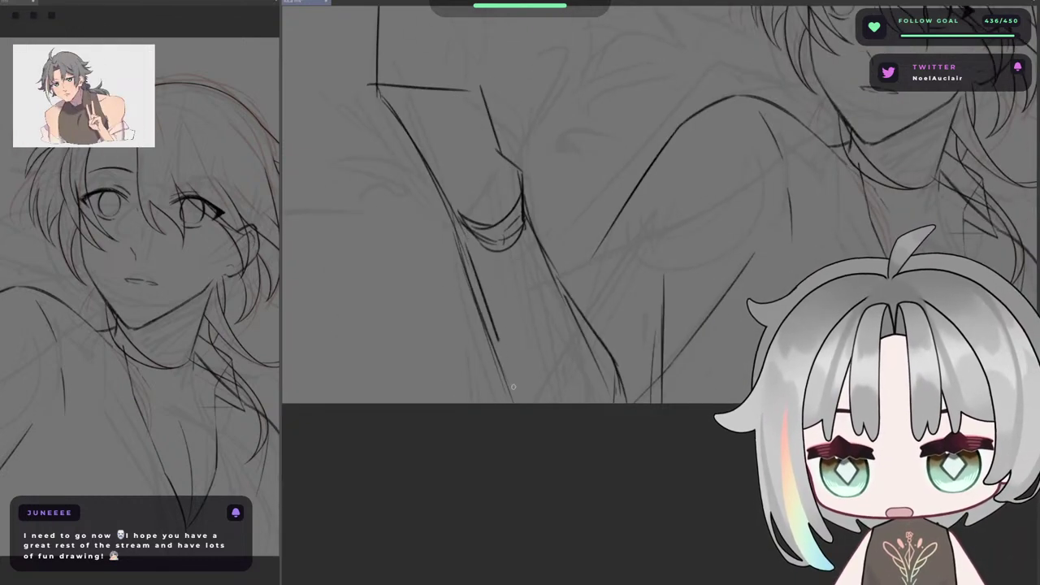
{"action": "key", "text": "e"}
{"action": "key", "text": "p"}
{"action": "mouse_move", "coordinate": [448, 233]}
{"action": "left_mouse_down"}
{"action": "mouse_move", "coordinate": [484, 357]}
{"action": "mouse_move", "coordinate": [503, 353]}
{"action": "left_mouse_up"}
{"action": "key", "text": "ctrl+z"}
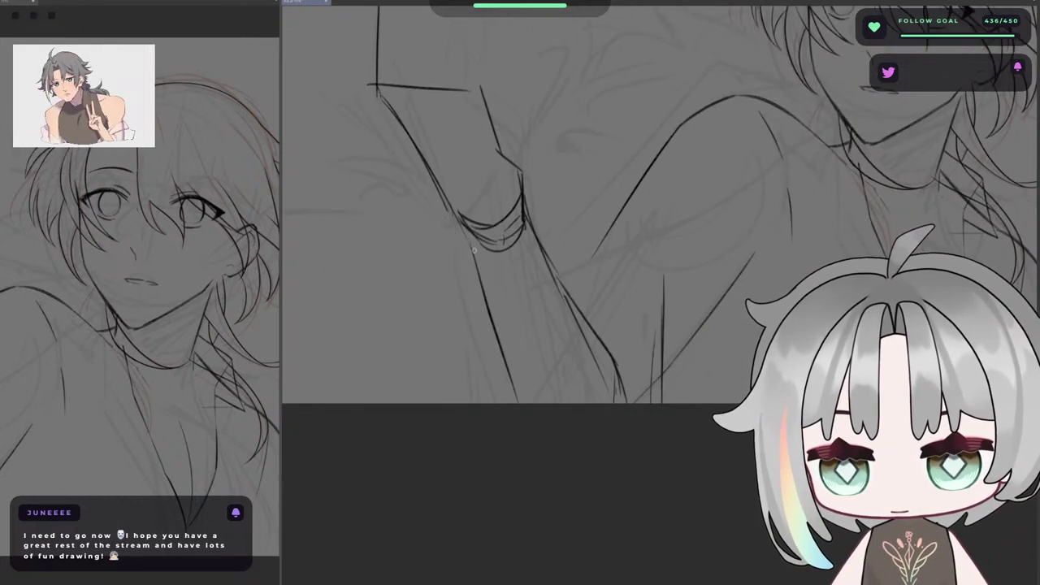
{"action": "left_click_drag", "start_coordinate": [471, 244], "coordinate": [494, 318]}
{"action": "left_click_drag", "start_coordinate": [520, 320], "coordinate": [537, 437]}
- Add a curved stroke with a rounded tip outside the palm's outer edge above the wrist
{"action": "key", "text": "h"}
{"action": "key", "text": "h"}
{"action": "mouse_move", "coordinate": [755, 278]}
{"action": "left_mouse_down"}
{"action": "mouse_move", "coordinate": [662, 361]}
{"action": "mouse_move", "coordinate": [645, 285]}
{"action": "mouse_move", "coordinate": [648, 300]}
{"action": "left_mouse_up"}
{"action": "left_click_drag", "start_coordinate": [574, 196], "coordinate": [515, 203]}
{"action": "left_click_drag", "start_coordinate": [674, 242], "coordinate": [621, 245]}
{"action": "key", "text": "h"}
{"action": "left_click_drag", "start_coordinate": [764, 254], "coordinate": [614, 255]}
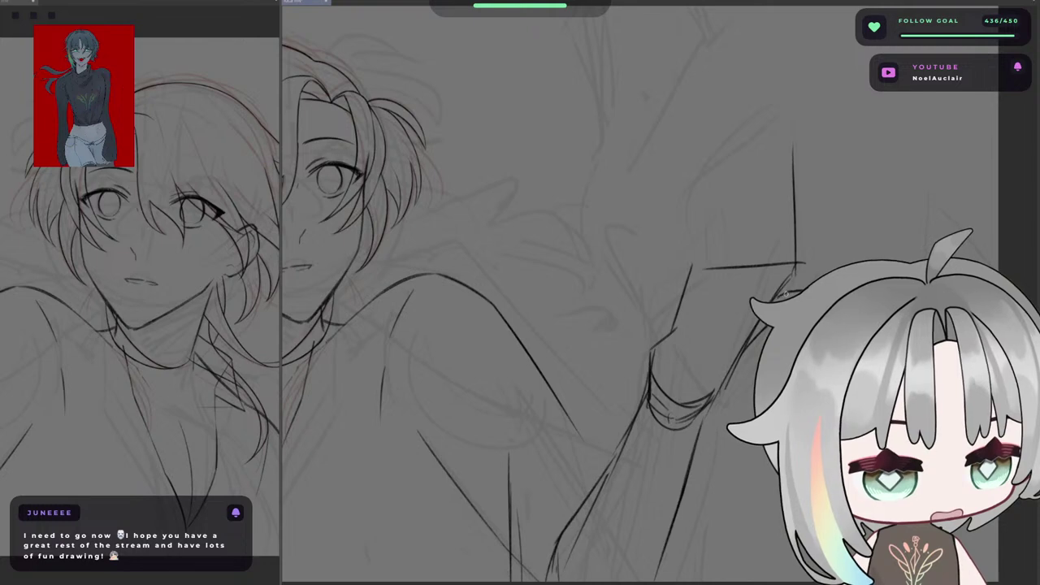
- Draw an outward-tilting line up from the palm's outer corner and erase the vertical line beside it
{"action": "key", "text": "h"}
{"action": "mouse_move", "coordinate": [563, 191]}
{"action": "left_mouse_down"}
{"action": "mouse_move", "coordinate": [471, 184]}
{"action": "mouse_move", "coordinate": [467, 242]}
{"action": "left_mouse_up"}
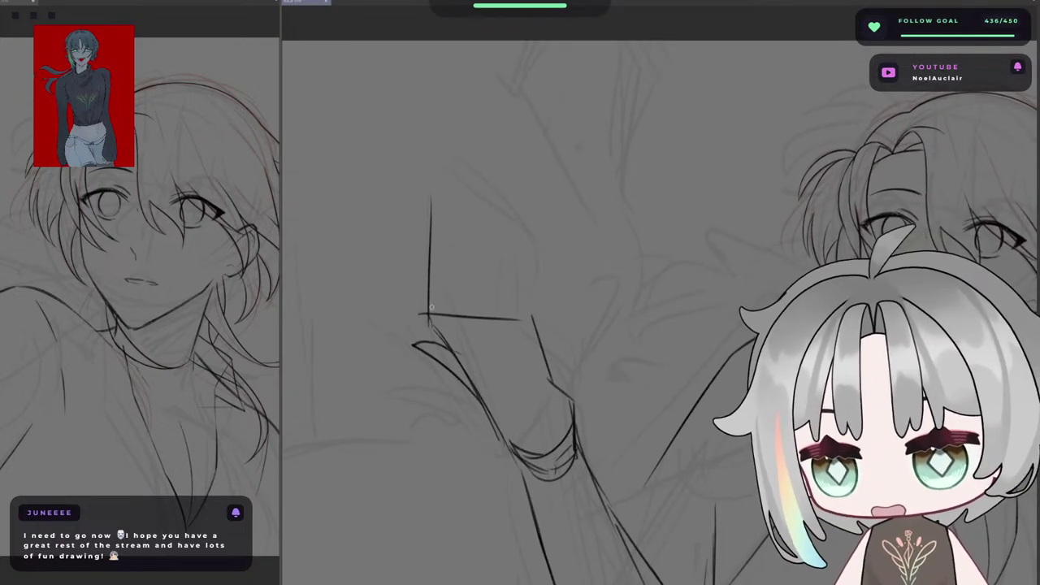
{"action": "left_click_drag", "start_coordinate": [429, 315], "coordinate": [413, 239]}
{"action": "key", "text": "e"}
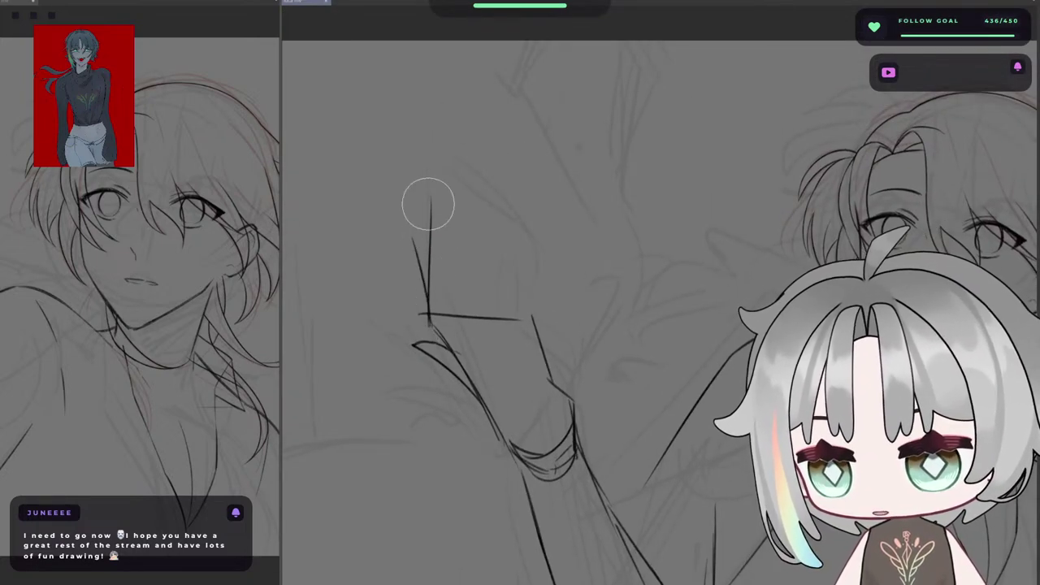
{"action": "left_click_drag", "start_coordinate": [428, 204], "coordinate": [430, 260]}
{"action": "key", "text": "p"}
{"action": "left_click_drag", "start_coordinate": [432, 317], "coordinate": [416, 255]}
{"action": "key", "text": "ctrl+z"}
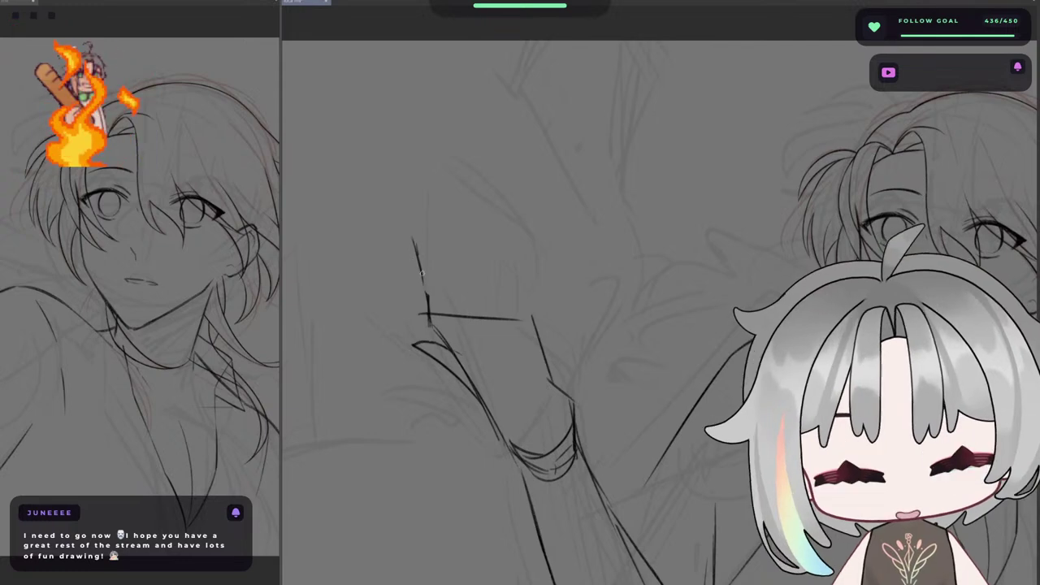
- Extend the palm's outward-tilting outer line with a short, nearly vertical stroke at its upper end
{"action": "left_click_drag", "start_coordinate": [433, 325], "coordinate": [406, 203]}
{"action": "key", "text": "ctrl+z"}
{"action": "left_click_drag", "start_coordinate": [417, 251], "coordinate": [421, 198]}
{"action": "key", "text": "ctrl+z"}
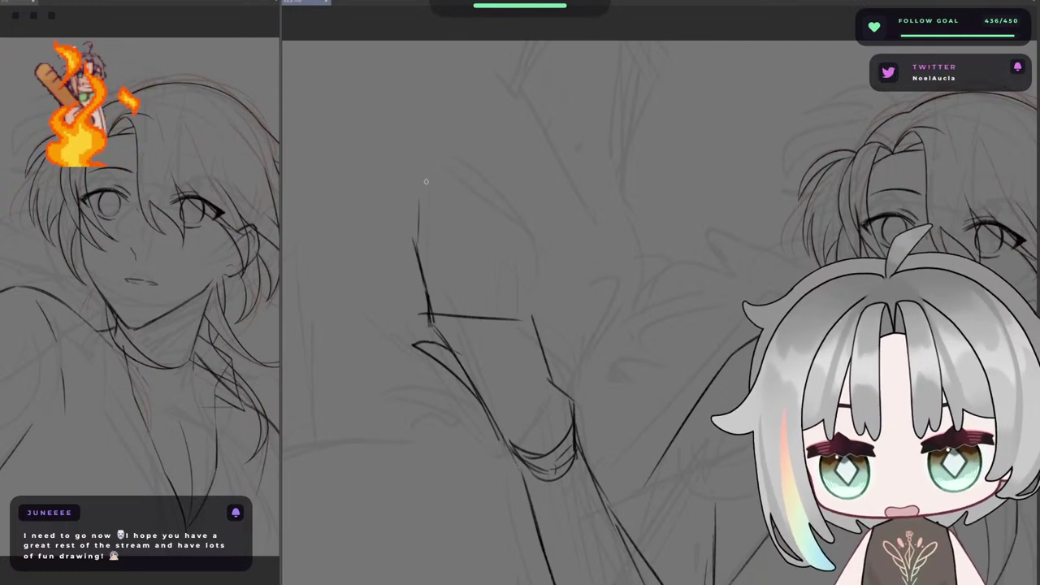
{"action": "mouse_move", "coordinate": [449, 259]}
{"action": "left_mouse_down"}
{"action": "mouse_move", "coordinate": [440, 328]}
{"action": "mouse_move", "coordinate": [527, 327]}
{"action": "left_mouse_up"}
{"action": "key", "text": "ctrl+z"}
{"action": "key", "text": "ctrl+z"}
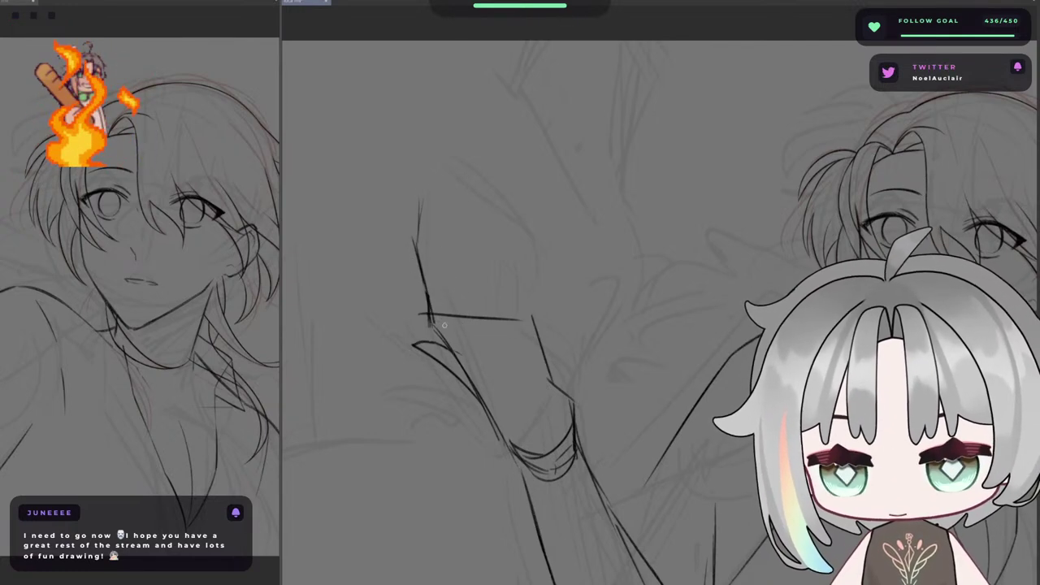
- Draw a second straight line across the top of the palm and block in a wide, bent middle-finger shape above it
{"action": "mouse_move", "coordinate": [434, 324]}
{"action": "left_mouse_down"}
{"action": "mouse_move", "coordinate": [555, 337]}
{"action": "mouse_move", "coordinate": [555, 380]}
{"action": "left_mouse_up"}
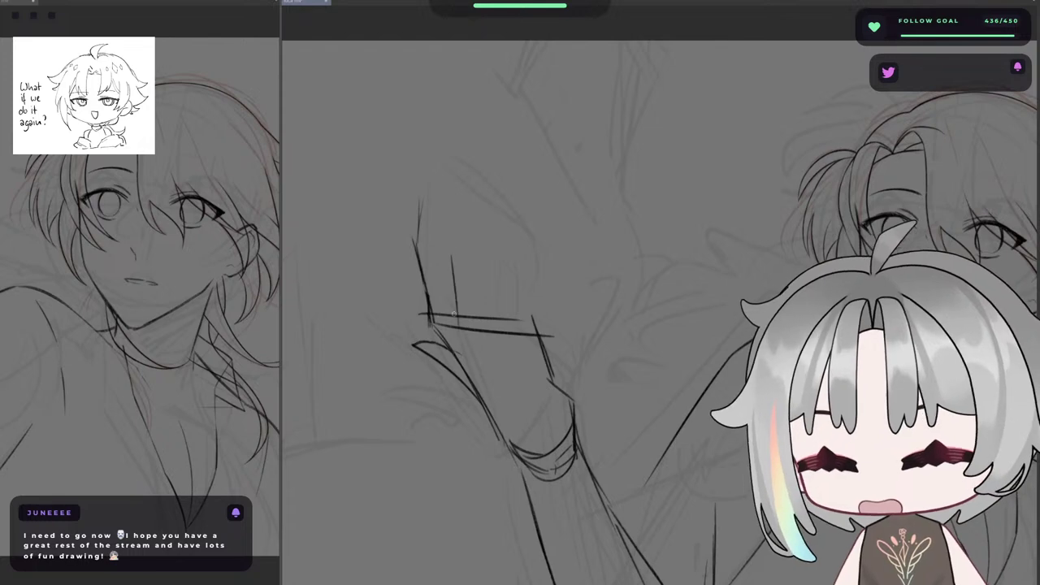
{"action": "key", "text": "ctrl+z"}
{"action": "mouse_move", "coordinate": [452, 259]}
{"action": "left_mouse_down"}
{"action": "mouse_move", "coordinate": [467, 225]}
{"action": "mouse_move", "coordinate": [507, 203]}
{"action": "left_mouse_up"}
{"action": "mouse_move", "coordinate": [507, 204]}
{"action": "left_mouse_down"}
{"action": "mouse_move", "coordinate": [502, 293]}
{"action": "mouse_move", "coordinate": [494, 261]}
{"action": "left_mouse_up"}
{"action": "key", "text": "ctrl+z"}
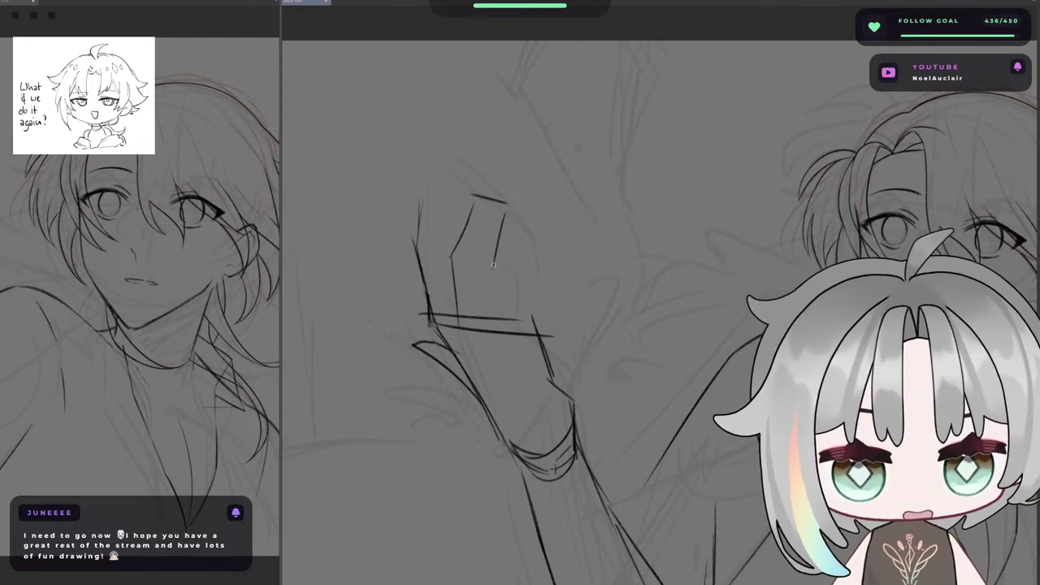
- Connect the wide finger block's inner edge to the palm and outline the thumb-side finger beside it with straight lines
{"action": "left_click_drag", "start_coordinate": [508, 328], "coordinate": [523, 254]}
{"action": "key", "text": "ctrl+z"}
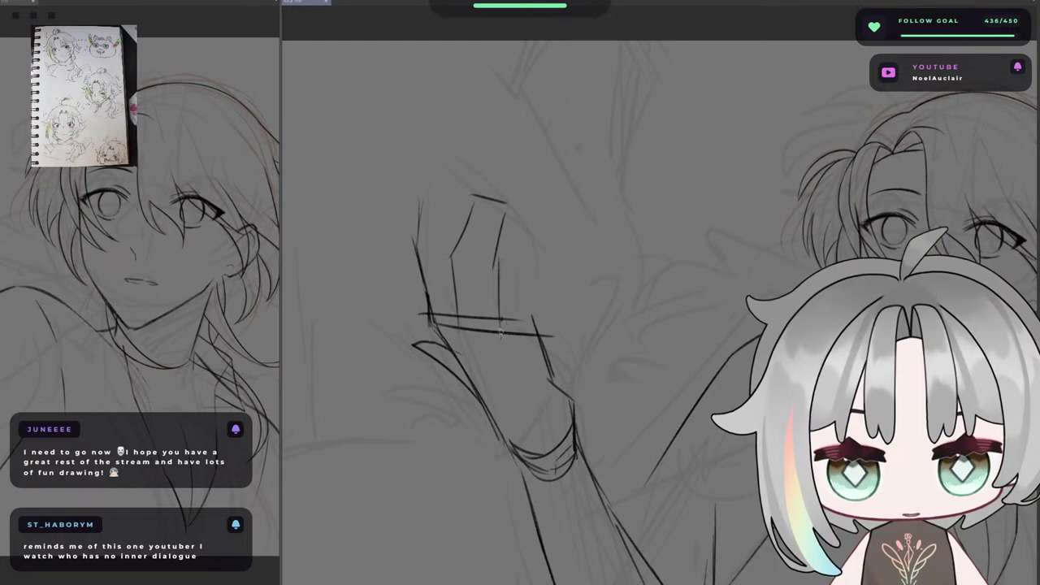
{"action": "left_click_drag", "start_coordinate": [499, 337], "coordinate": [524, 237]}
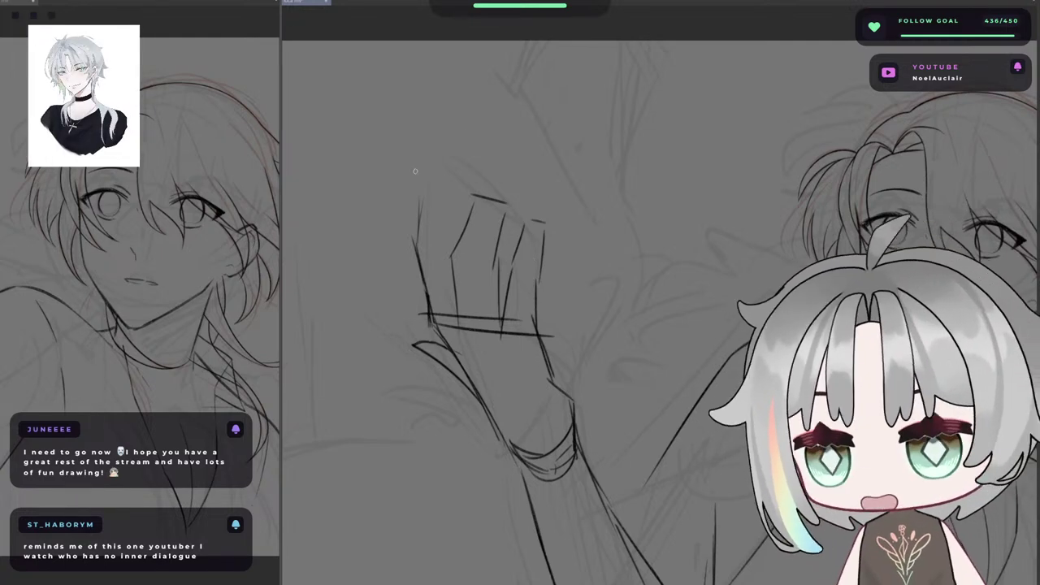
- Rework the thumb-side finger's flat tip and outer edge with straight strokes, checking the hand in mirrored view
{"action": "key", "text": "h"}
{"action": "key", "text": "h"}
{"action": "mouse_move", "coordinate": [467, 176]}
{"action": "left_mouse_down"}
{"action": "mouse_move", "coordinate": [632, 184]}
{"action": "mouse_move", "coordinate": [539, 206]}
{"action": "left_mouse_up"}
{"action": "scroll", "coordinate": [546, 224], "scroll_direction": "up", "scroll_amount": 2}
{"action": "mouse_move", "coordinate": [669, 208]}
{"action": "left_mouse_down"}
{"action": "mouse_move", "coordinate": [705, 211]}
{"action": "mouse_move", "coordinate": [701, 198]}
{"action": "left_mouse_up"}
{"action": "mouse_move", "coordinate": [702, 200]}
{"action": "left_mouse_down"}
{"action": "mouse_move", "coordinate": [687, 363]}
{"action": "mouse_move", "coordinate": [678, 318]}
{"action": "left_mouse_up"}
{"action": "key", "text": "ctrl+z"}
{"action": "key", "text": "ctrl+z"}
{"action": "key", "text": "ctrl+z"}
{"action": "key", "text": "ctrl+z"}
{"action": "key", "text": "ctrl+z"}
{"action": "key", "text": "ctrl+z"}
{"action": "key", "text": "ctrl+z"}
{"action": "left_click_drag", "start_coordinate": [700, 199], "coordinate": [681, 365]}
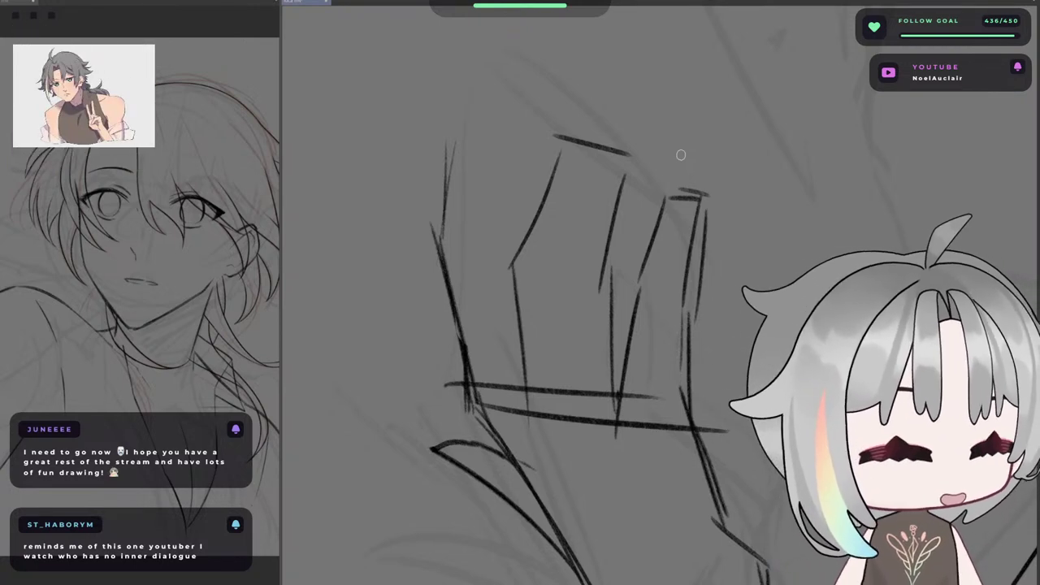
- Erase the slanted tip line above the wide middle-finger block
{"action": "key", "text": "h"}
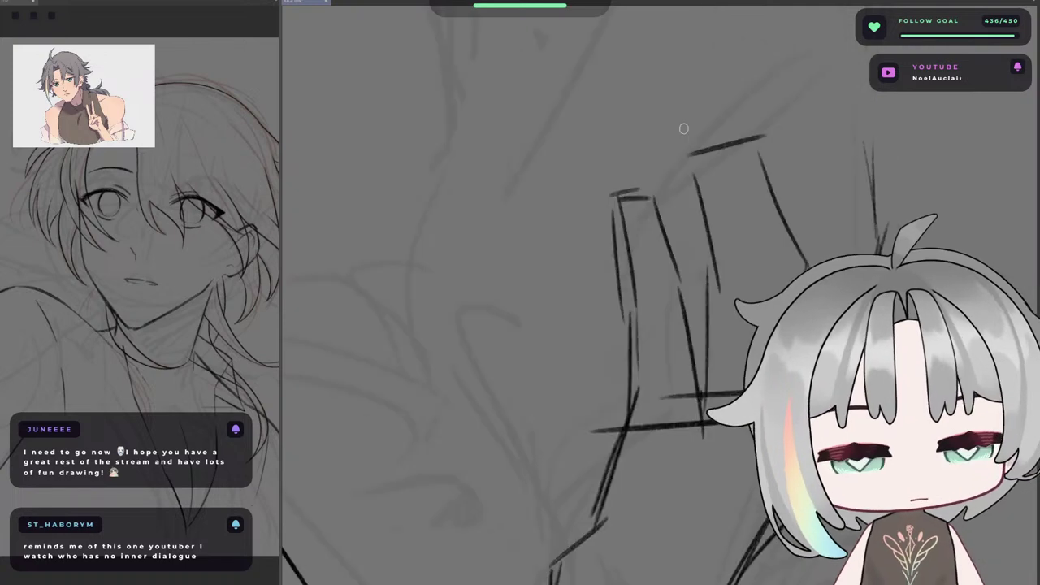
{"action": "left_click_drag", "start_coordinate": [717, 186], "coordinate": [614, 156]}
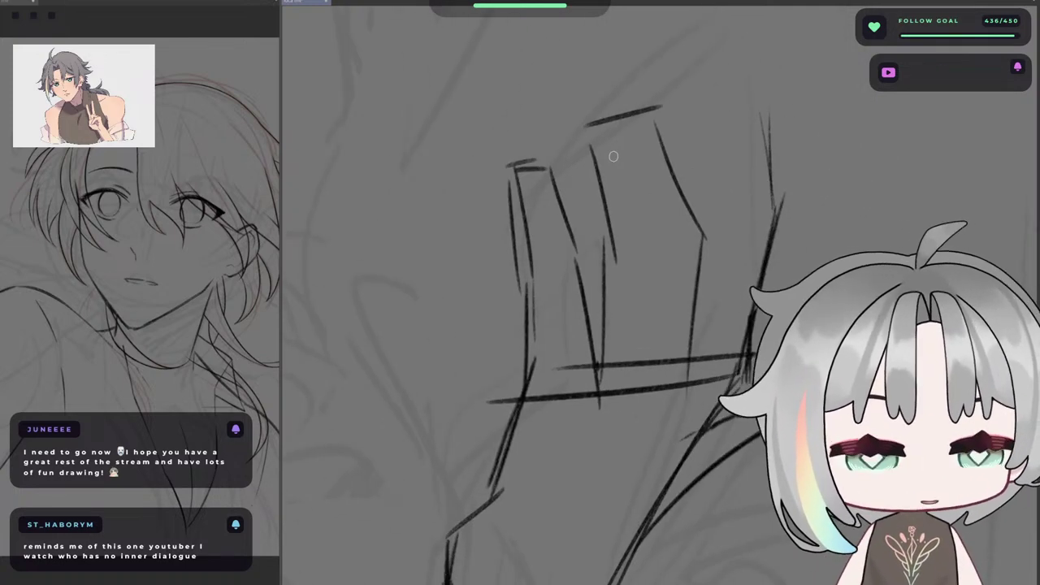
{"action": "key", "text": "h"}
{"action": "left_click_drag", "start_coordinate": [692, 218], "coordinate": [612, 262]}
{"action": "key", "text": "e"}
{"action": "left_click_drag", "start_coordinate": [607, 146], "coordinate": [669, 158]}
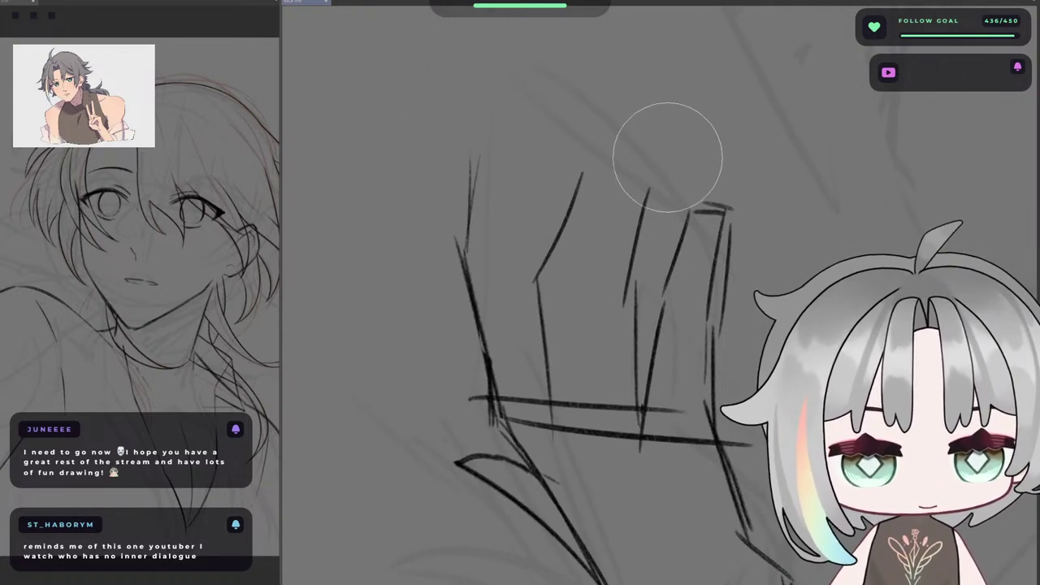
- Redraw the slanted tip line above the wide middle-finger block and try a dividing line inside the block
{"action": "key", "text": "p"}
{"action": "mouse_move", "coordinate": [577, 170]}
{"action": "left_mouse_down"}
{"action": "mouse_move", "coordinate": [650, 173]}
{"action": "mouse_move", "coordinate": [574, 301]}
{"action": "left_mouse_up"}
{"action": "key", "text": "ctrl+z"}
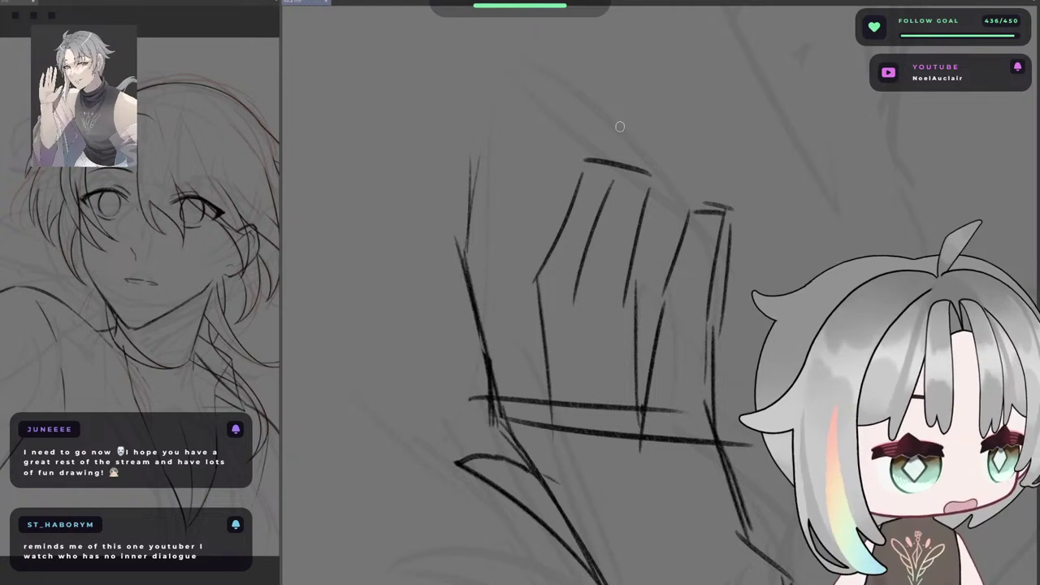
{"action": "left_click_drag", "start_coordinate": [821, 235], "coordinate": [857, 237]}
{"action": "key", "text": "ctrl+z"}
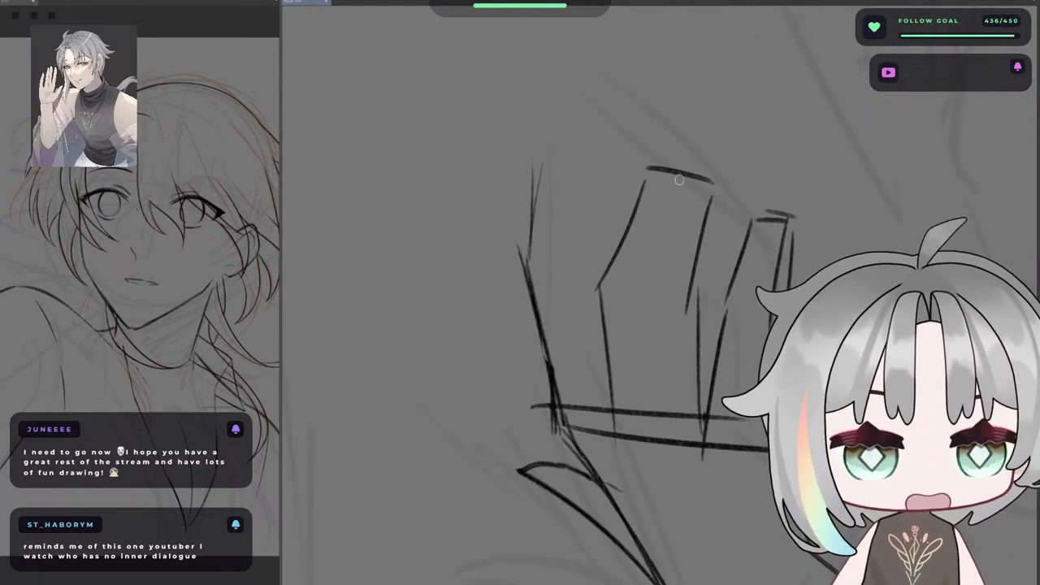
{"action": "left_click_drag", "start_coordinate": [678, 180], "coordinate": [637, 318]}
{"action": "key", "text": "ctrl+z"}
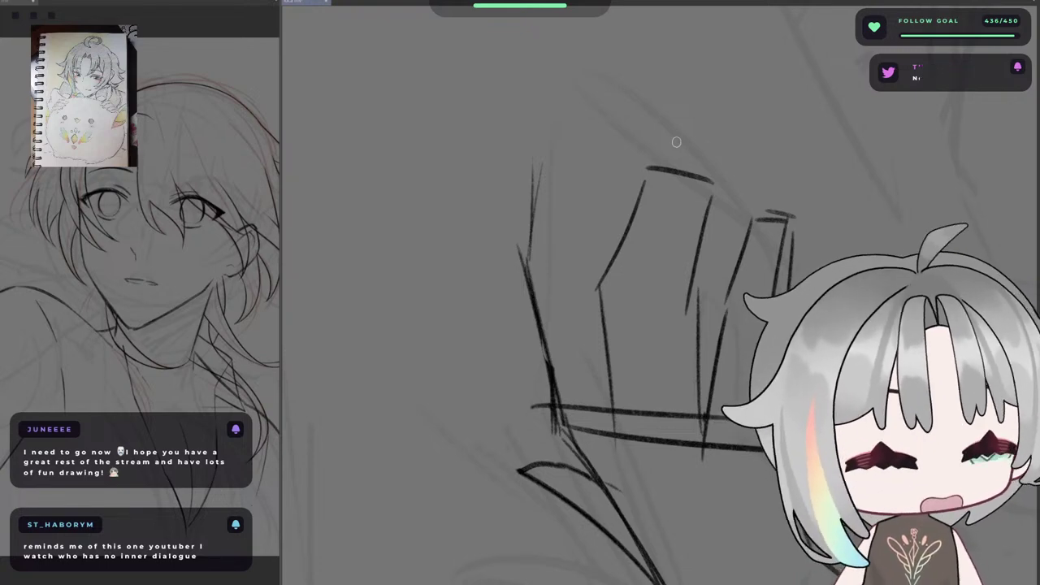
- Draw the outermost finger's slanted inner edge up from the palm and close its lower segment with a joint line
{"action": "key", "text": "h"}
{"action": "left_click_drag", "start_coordinate": [645, 188], "coordinate": [580, 158]}
{"action": "left_click_drag", "start_coordinate": [669, 219], "coordinate": [653, 311]}
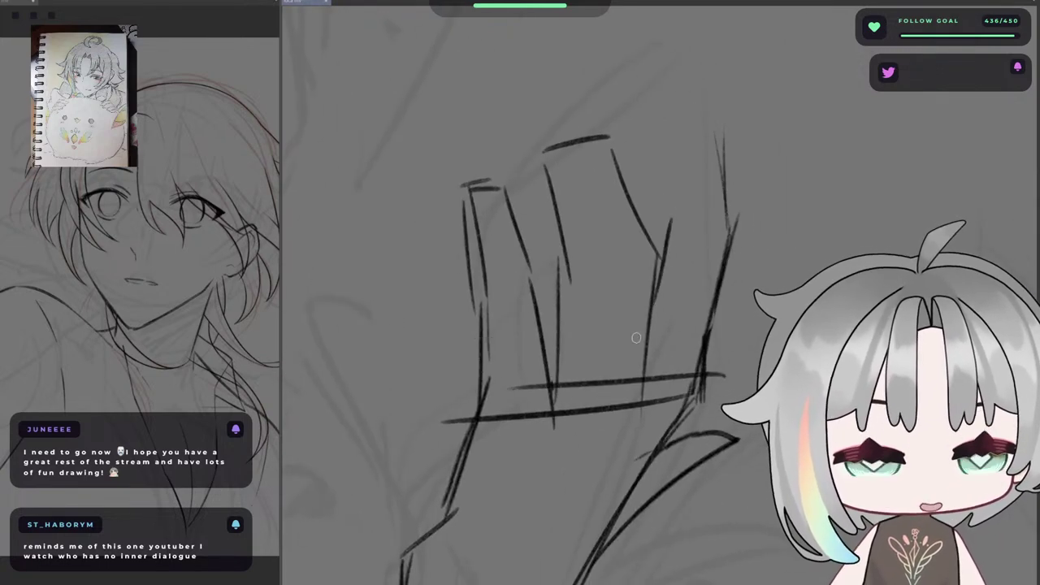
{"action": "key", "text": "ctrl+z"}
{"action": "left_click_drag", "start_coordinate": [689, 237], "coordinate": [651, 368]}
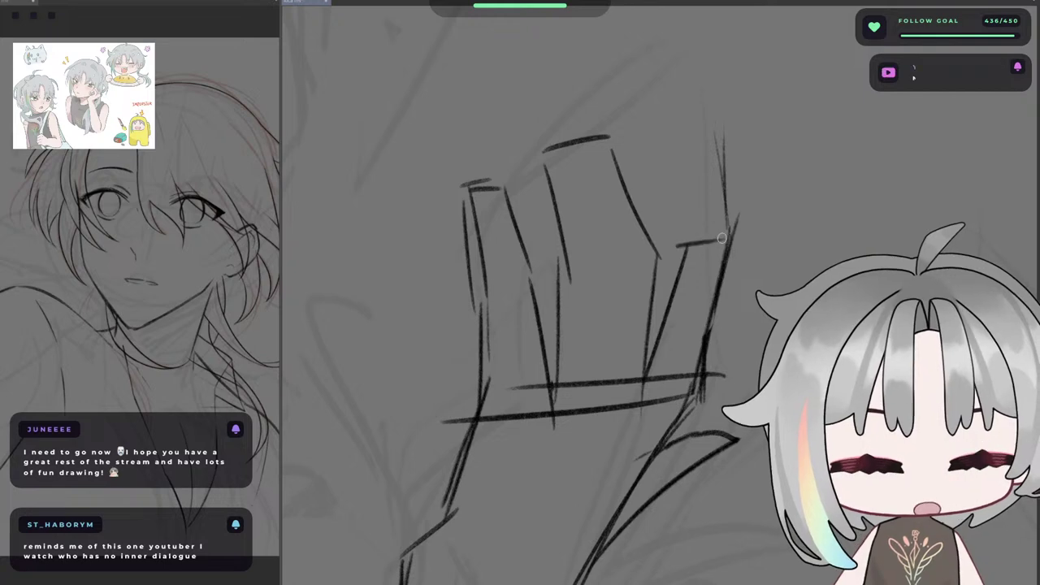
{"action": "key", "text": "h"}
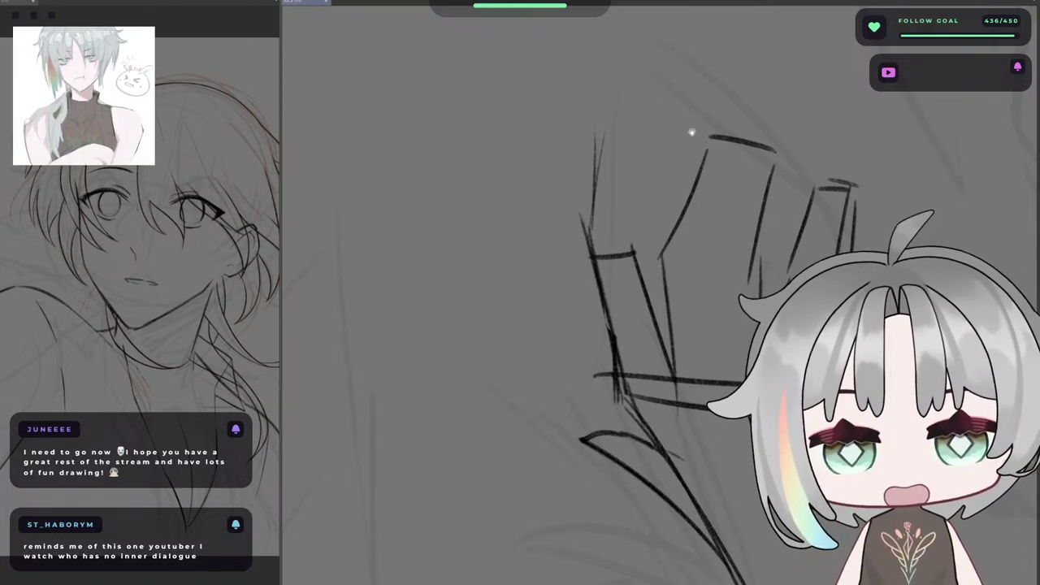
- Erase the old stroke above the outermost finger's joint and redraw the upper segment with two sides and a flat tip
{"action": "left_click_drag", "start_coordinate": [691, 131], "coordinate": [667, 149]}
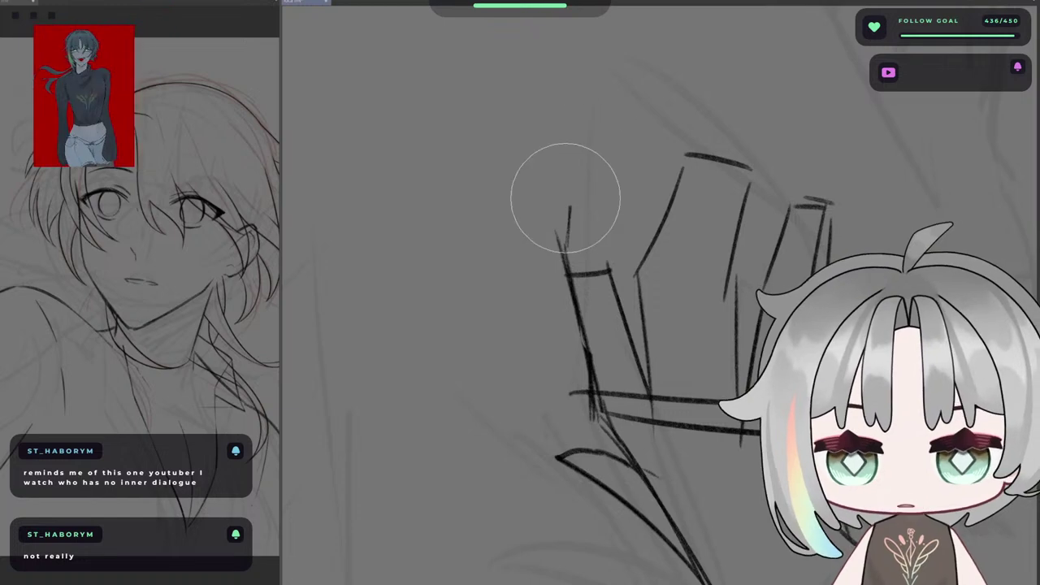
{"action": "left_click_drag", "start_coordinate": [566, 199], "coordinate": [565, 250]}
{"action": "key", "text": "p"}
{"action": "left_click_drag", "start_coordinate": [584, 154], "coordinate": [574, 256]}
{"action": "key", "text": "ctrl+z"}
{"action": "mouse_move", "coordinate": [586, 155]}
{"action": "left_mouse_down"}
{"action": "mouse_move", "coordinate": [562, 272]}
{"action": "mouse_move", "coordinate": [624, 146]}
{"action": "mouse_move", "coordinate": [634, 148]}
{"action": "mouse_move", "coordinate": [608, 278]}
{"action": "left_mouse_up"}
{"action": "key", "text": "ctrl+z"}
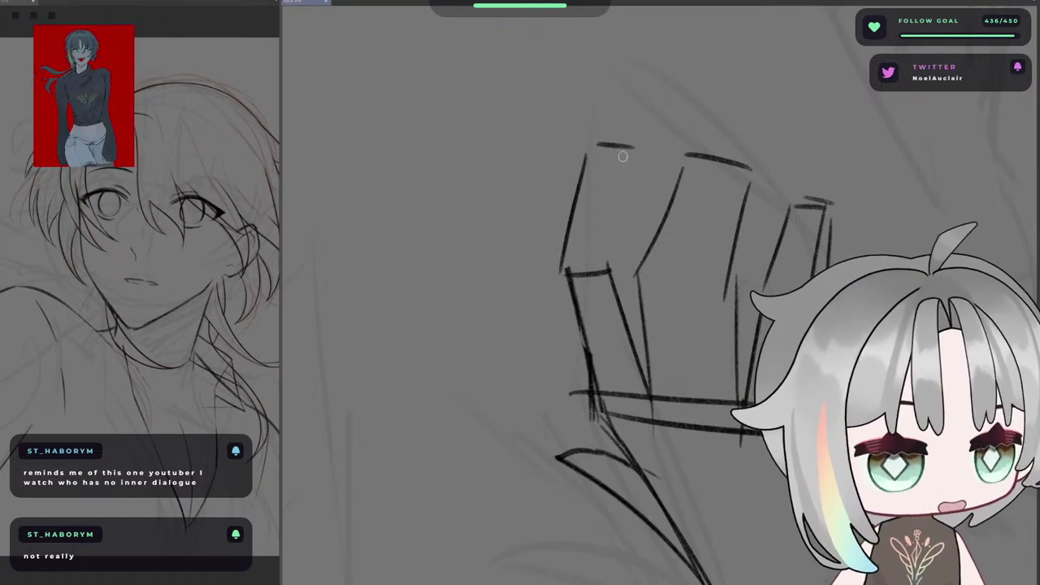
{"action": "left_click_drag", "start_coordinate": [625, 153], "coordinate": [608, 270]}
{"action": "left_click_drag", "start_coordinate": [620, 249], "coordinate": [565, 245]}
- Check the hand in mirrored view and erase the outermost finger's flat tip
{"action": "key", "text": "h"}
{"action": "key", "text": "h"}
{"action": "mouse_move", "coordinate": [660, 266]}
{"action": "left_mouse_down"}
{"action": "mouse_move", "coordinate": [632, 240]}
{"action": "mouse_move", "coordinate": [575, 238]}
{"action": "left_mouse_up"}
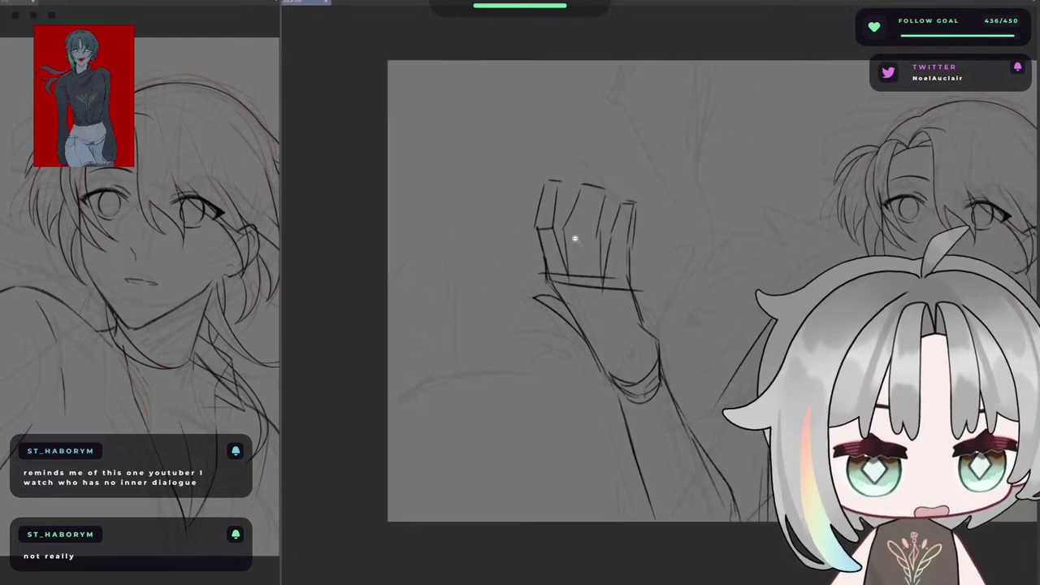
{"action": "left_click", "coordinate": [569, 197]}
{"action": "key", "text": "e"}
{"action": "mouse_move", "coordinate": [512, 182]}
{"action": "left_mouse_down"}
{"action": "mouse_move", "coordinate": [559, 173]}
{"action": "mouse_move", "coordinate": [528, 267]}
{"action": "left_mouse_up"}
- Give the outermost finger a narrower rounded tip and sketch two rounded fingertips inside the wide middle-finger block
{"action": "key", "text": "p"}
{"action": "key", "text": "ctrl+z"}
{"action": "mouse_move", "coordinate": [546, 189]}
{"action": "left_mouse_down"}
{"action": "mouse_move", "coordinate": [529, 267]}
{"action": "mouse_move", "coordinate": [532, 203]}
{"action": "left_mouse_up"}
{"action": "key", "text": "ctrl+z"}
{"action": "key", "text": "ctrl+z"}
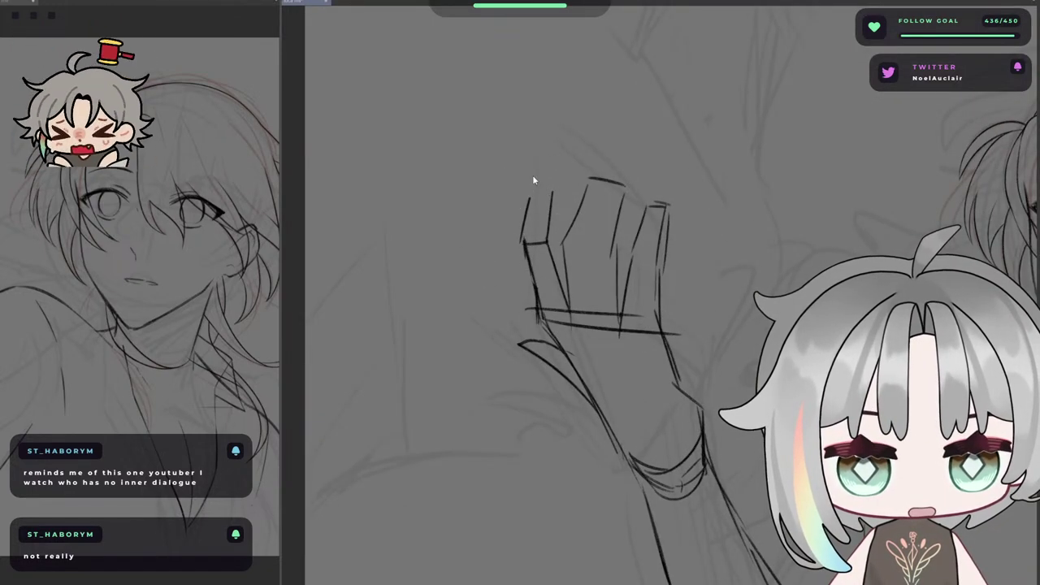
{"action": "mouse_move", "coordinate": [529, 246]}
{"action": "left_mouse_down"}
{"action": "mouse_move", "coordinate": [548, 189]}
{"action": "mouse_move", "coordinate": [550, 244]}
{"action": "left_mouse_up"}
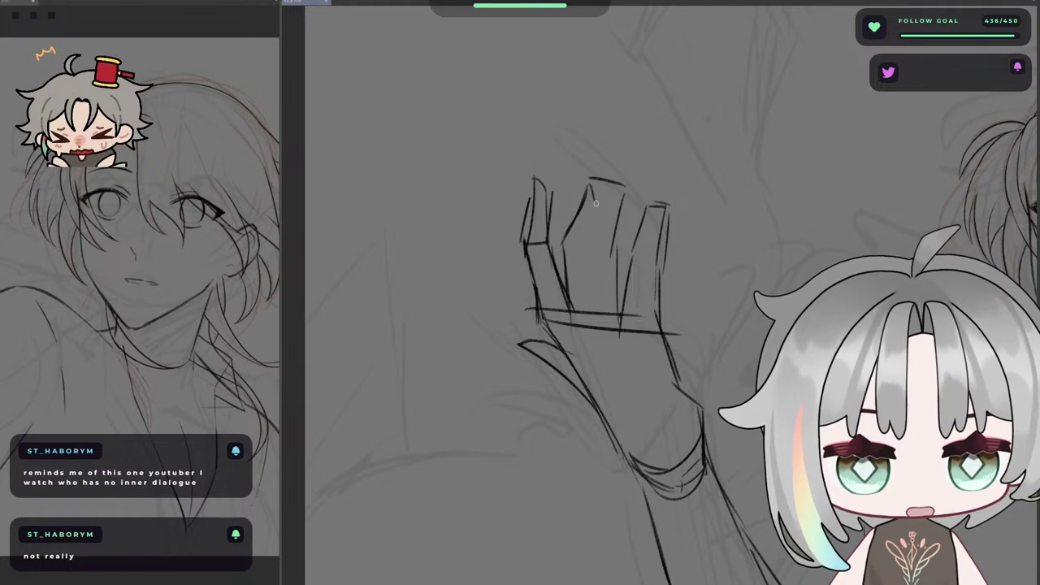
{"action": "left_click_drag", "start_coordinate": [596, 203], "coordinate": [612, 215]}
- Select the fingers with a freehand selection, move them slightly toward the wrist, and clear the selection
{"action": "key", "text": "h"}
{"action": "left_click_drag", "start_coordinate": [727, 278], "coordinate": [678, 248]}
{"action": "key", "text": "m"}
{"action": "mouse_move", "coordinate": [594, 315]}
{"action": "left_mouse_down"}
{"action": "mouse_move", "coordinate": [578, 252]}
{"action": "mouse_move", "coordinate": [561, 244]}
{"action": "left_mouse_up"}
{"action": "key", "text": "ctrl+t"}
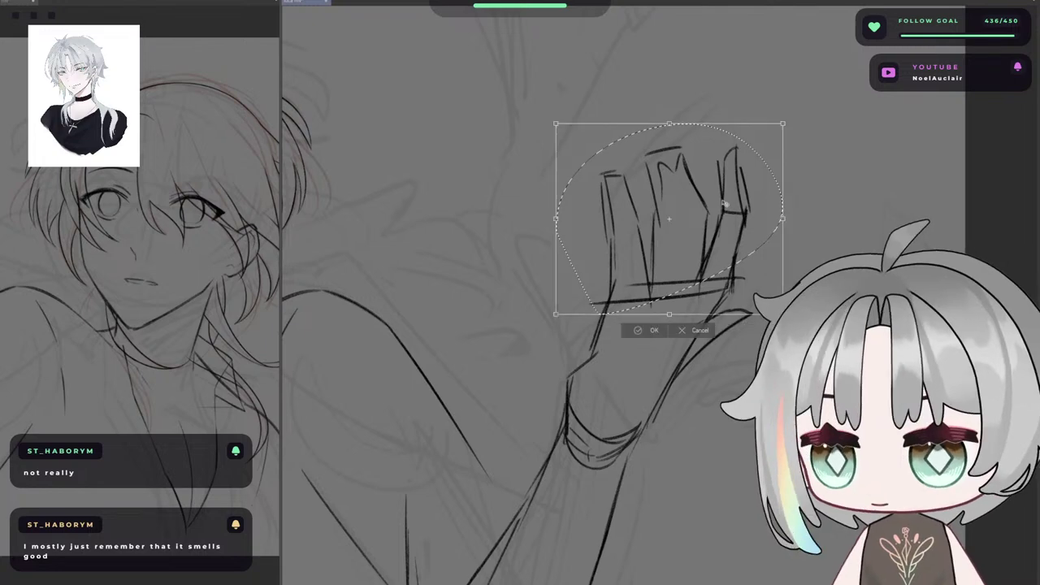
{"action": "key", "text": "Escape"}
{"action": "left_click_drag", "start_coordinate": [704, 218], "coordinate": [702, 235]}
{"action": "key", "text": "h"}
{"action": "key", "text": "ctrl+d"}
- Erase the thumb-side finger's tip and redraw it slightly lower to shorten the finger
{"action": "left_click_drag", "start_coordinate": [884, 308], "coordinate": [581, 297]}
{"action": "scroll", "coordinate": [747, 312], "scroll_direction": "down", "scroll_amount": 1}
{"action": "key", "text": "h"}
{"action": "scroll", "coordinate": [539, 282], "scroll_direction": "up", "scroll_amount": 1}
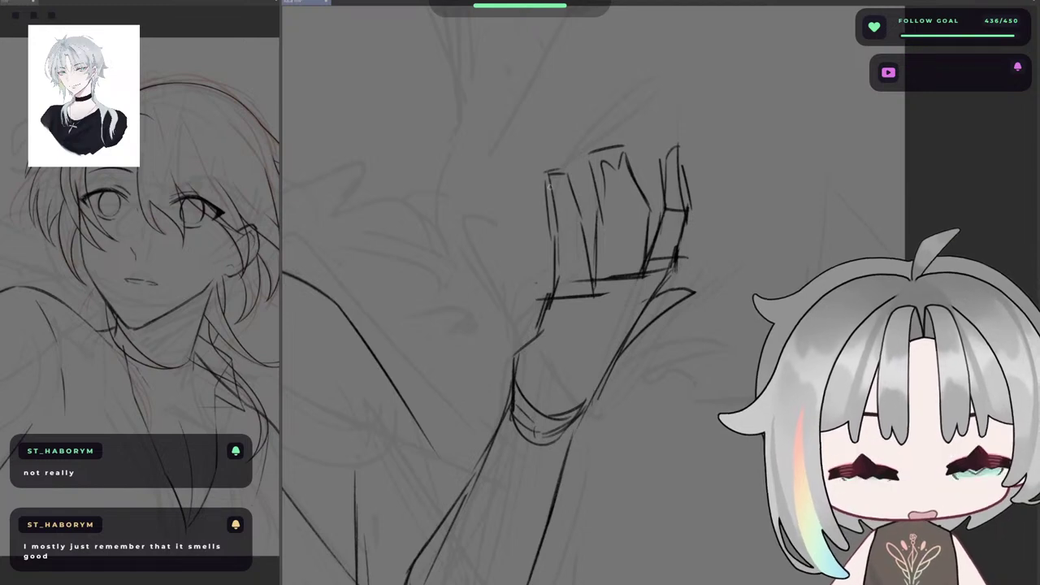
{"action": "key", "text": "e"}
{"action": "mouse_move", "coordinate": [561, 172]}
{"action": "left_mouse_down"}
{"action": "mouse_move", "coordinate": [552, 182]}
{"action": "mouse_move", "coordinate": [571, 180]}
{"action": "left_mouse_up"}
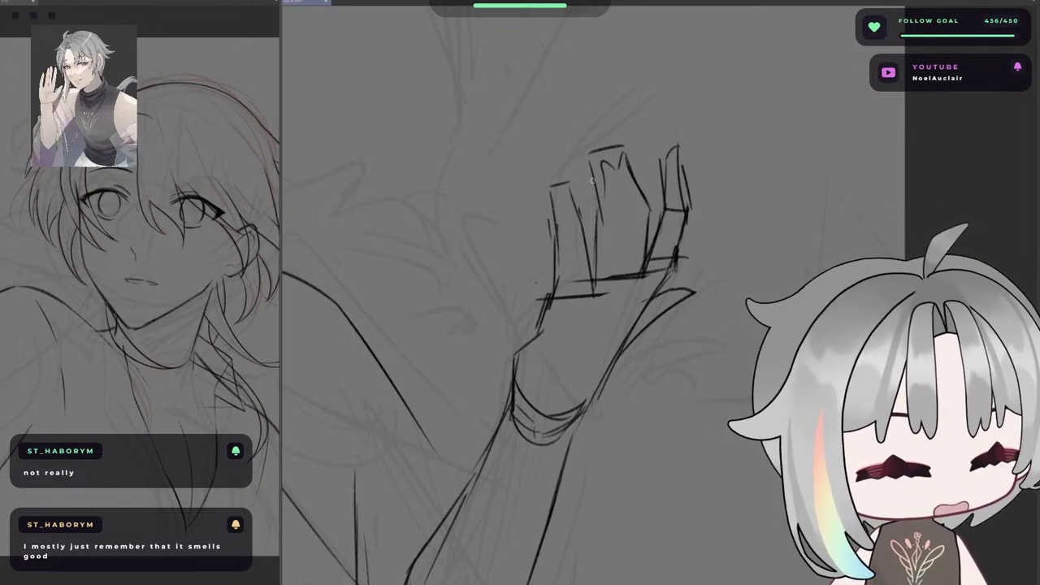
- Clear the lines across the palm and the curved outer stroke, and redraw the palm's outer edge down to the wrist
{"action": "key", "text": "m"}
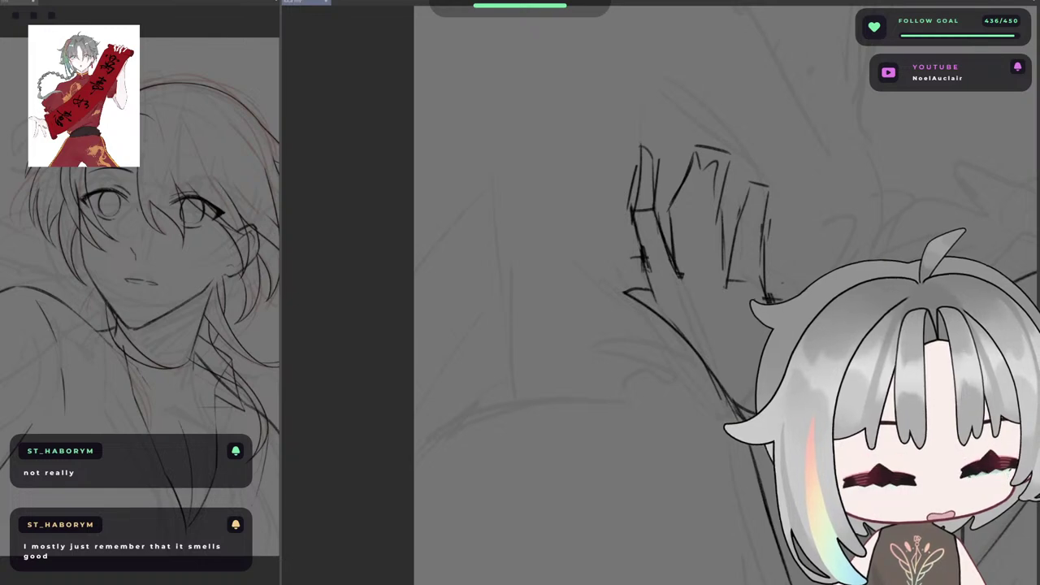
{"action": "left_click_drag", "start_coordinate": [816, 366], "coordinate": [658, 276]}
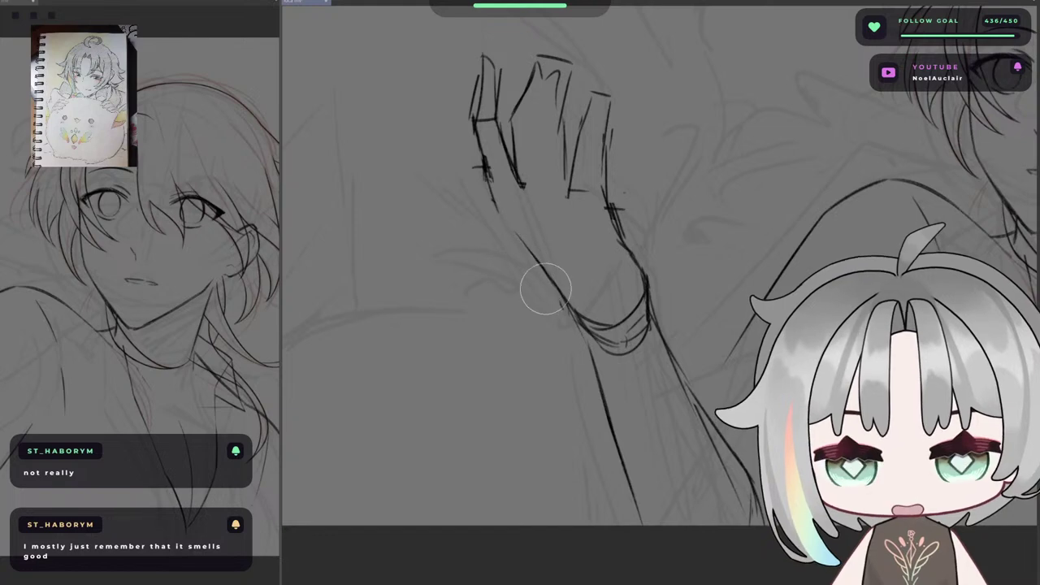
{"action": "key", "text": "p"}
{"action": "key", "text": "ctrl+z"}
{"action": "mouse_move", "coordinate": [491, 184]}
{"action": "left_mouse_down"}
{"action": "mouse_move", "coordinate": [503, 233]}
{"action": "mouse_move", "coordinate": [571, 302]}
{"action": "left_mouse_up"}
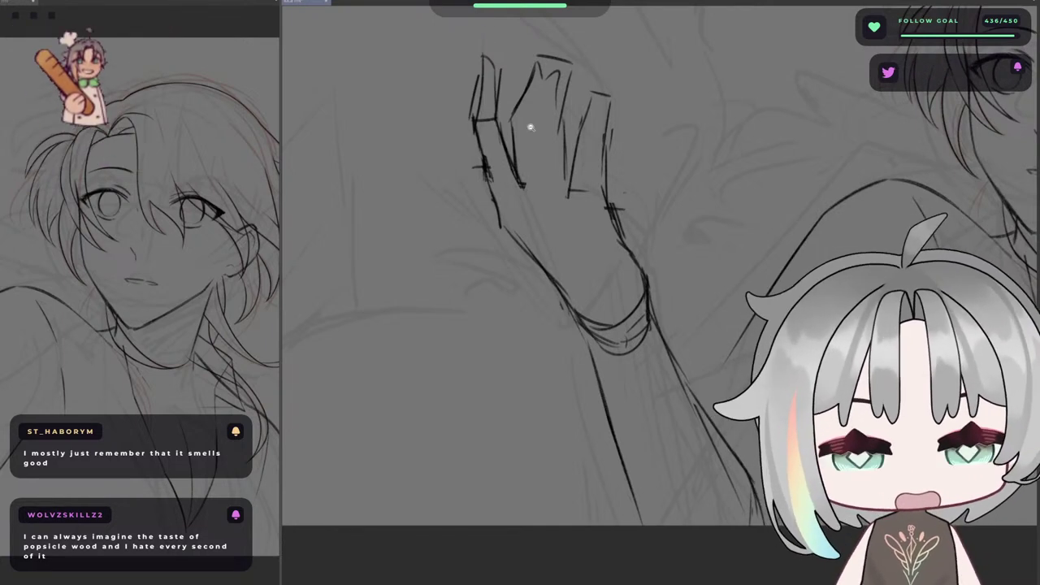
- Split the wide middle-finger block with a bent dividing line and redraw the thumb-side finger's inner edge
{"action": "scroll", "coordinate": [531, 125], "scroll_direction": "up", "scroll_amount": 2}
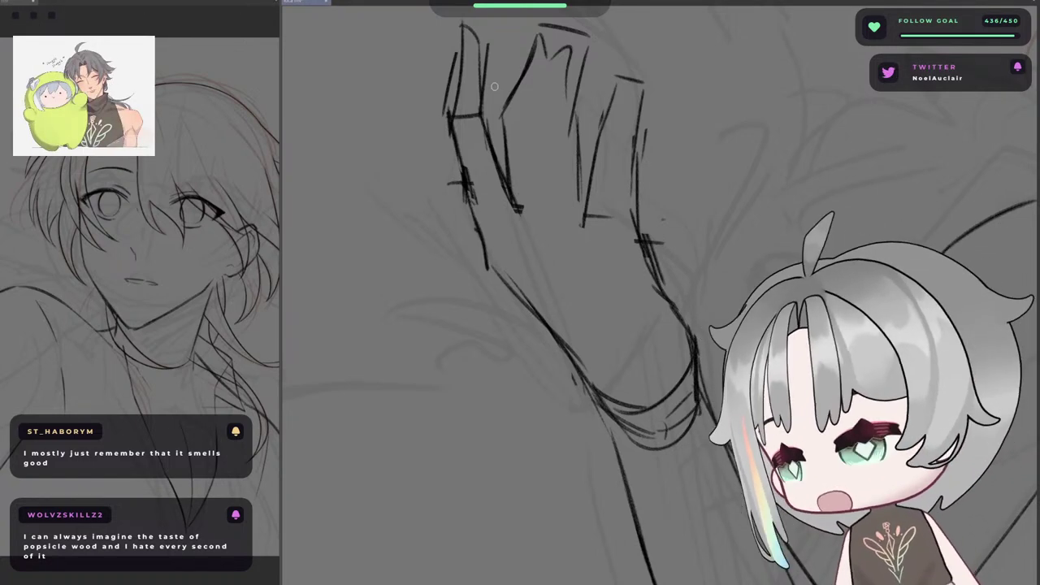
{"action": "scroll", "coordinate": [660, 103], "scroll_direction": "up", "scroll_amount": 2}
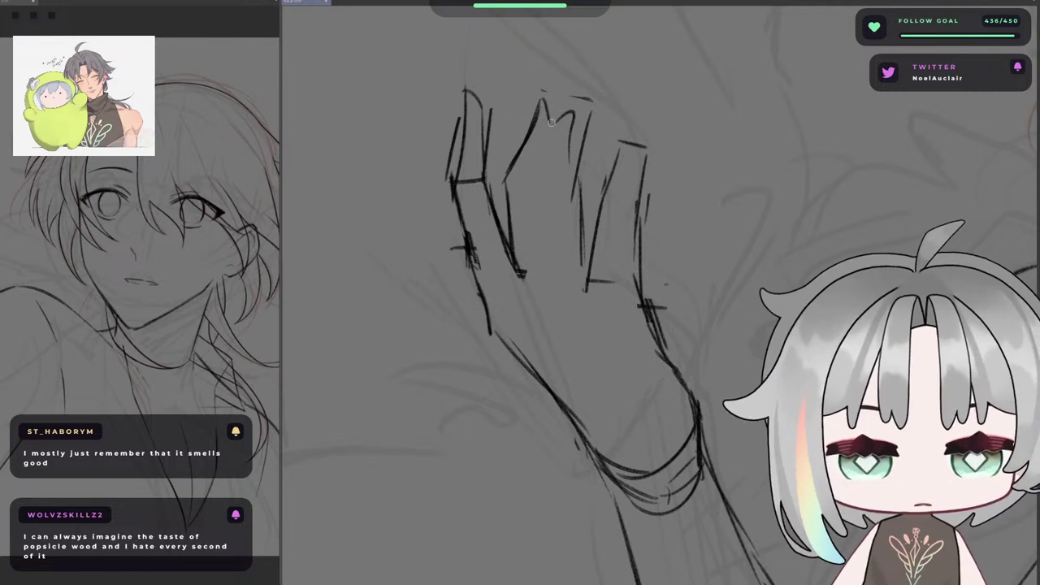
{"action": "mouse_move", "coordinate": [556, 120]}
{"action": "left_mouse_down"}
{"action": "mouse_move", "coordinate": [535, 250]}
{"action": "mouse_move", "coordinate": [550, 149]}
{"action": "mouse_move", "coordinate": [540, 200]}
{"action": "left_mouse_up"}
{"action": "key", "text": "ctrl+z"}
{"action": "mouse_move", "coordinate": [540, 200]}
{"action": "left_mouse_down"}
{"action": "mouse_move", "coordinate": [555, 276]}
{"action": "mouse_move", "coordinate": [515, 298]}
{"action": "mouse_move", "coordinate": [552, 341]}
{"action": "left_mouse_up"}
{"action": "key", "text": "ctrl+z"}
{"action": "left_click_drag", "start_coordinate": [605, 200], "coordinate": [593, 296]}
{"action": "key", "text": "ctrl+z"}
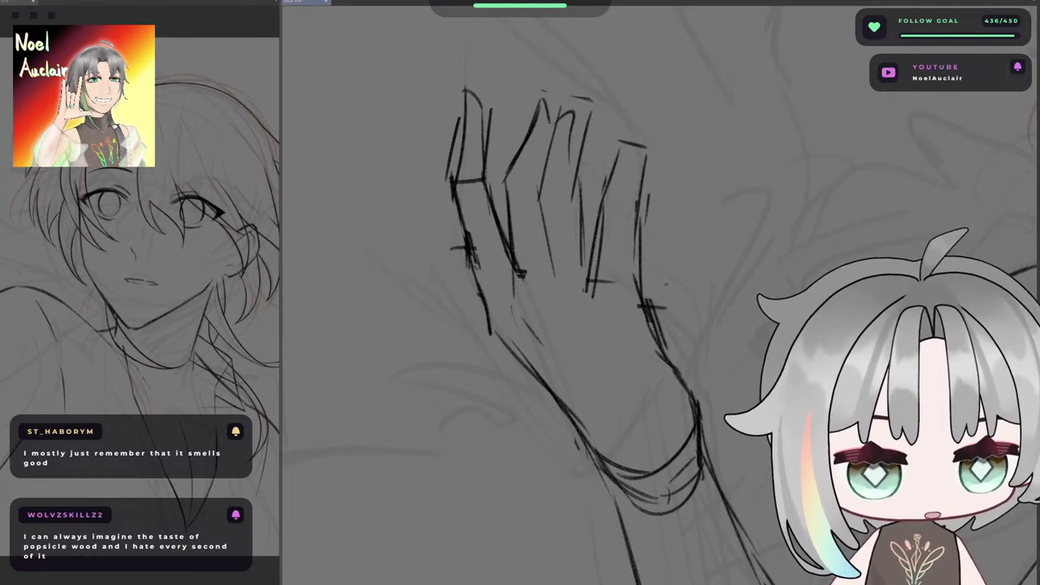
- Redraw the outer edge of the thumb-side finger down toward the palm
{"action": "key", "text": "ctrl+z"}
{"action": "mouse_move", "coordinate": [640, 151]}
{"action": "left_mouse_down"}
{"action": "mouse_move", "coordinate": [630, 197]}
{"action": "mouse_move", "coordinate": [638, 291]}
{"action": "left_mouse_up"}
{"action": "key", "text": "ctrl+z"}
{"action": "left_click_drag", "start_coordinate": [633, 214], "coordinate": [631, 303]}
{"action": "scroll", "coordinate": [631, 309], "scroll_direction": "down", "scroll_amount": 5}
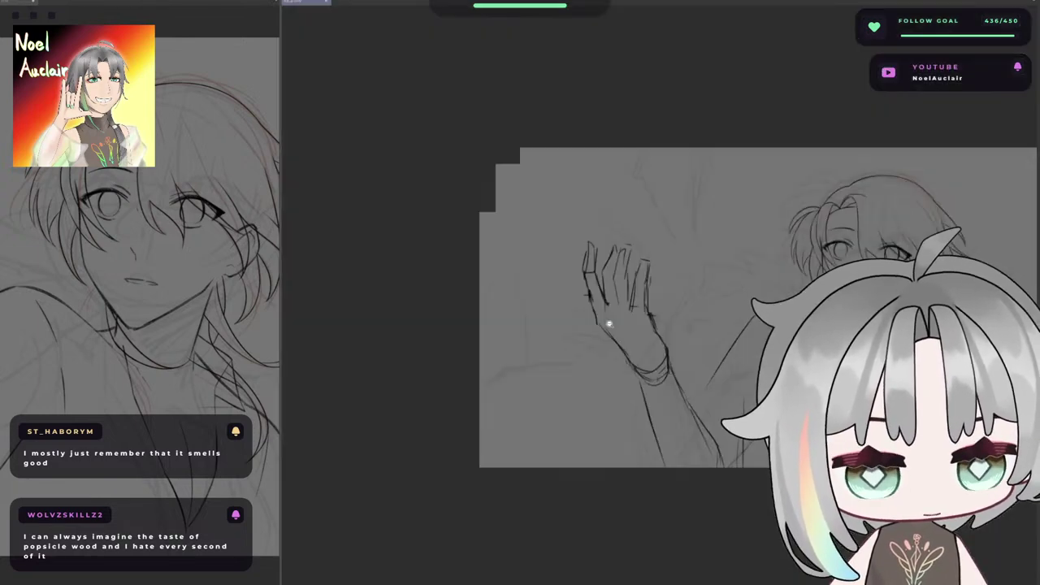
- Draw rounded tips on the two middle fingers and strengthen the edge beside the thumb-side finger, checking the hand in mirrored view
{"action": "key", "text": "h"}
{"action": "key", "text": "h"}
{"action": "left_click_drag", "start_coordinate": [690, 346], "coordinate": [631, 312]}
{"action": "scroll", "coordinate": [598, 275], "scroll_direction": "up", "scroll_amount": 3}
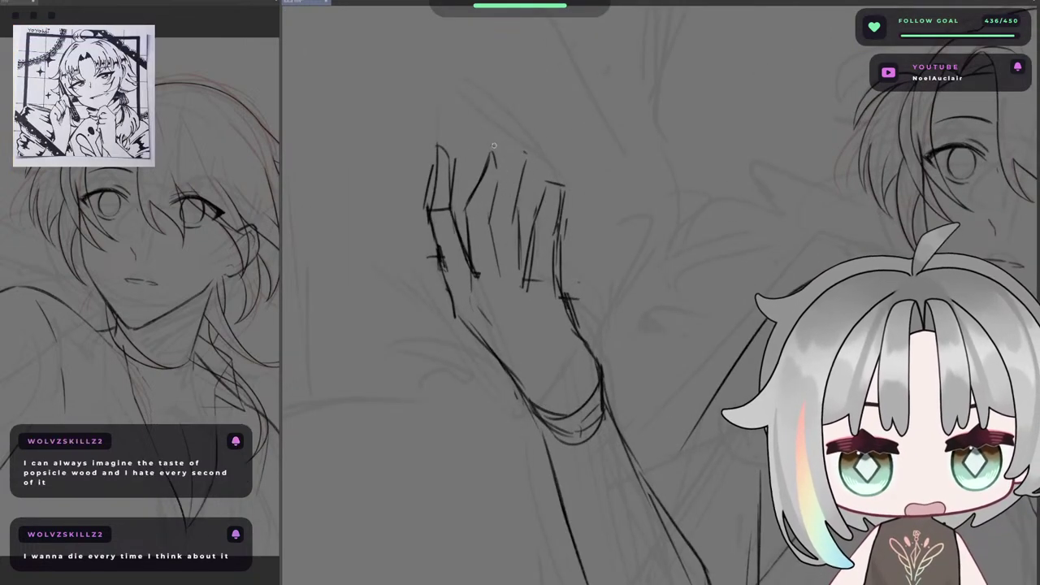
{"action": "left_click_drag", "start_coordinate": [499, 154], "coordinate": [496, 193]}
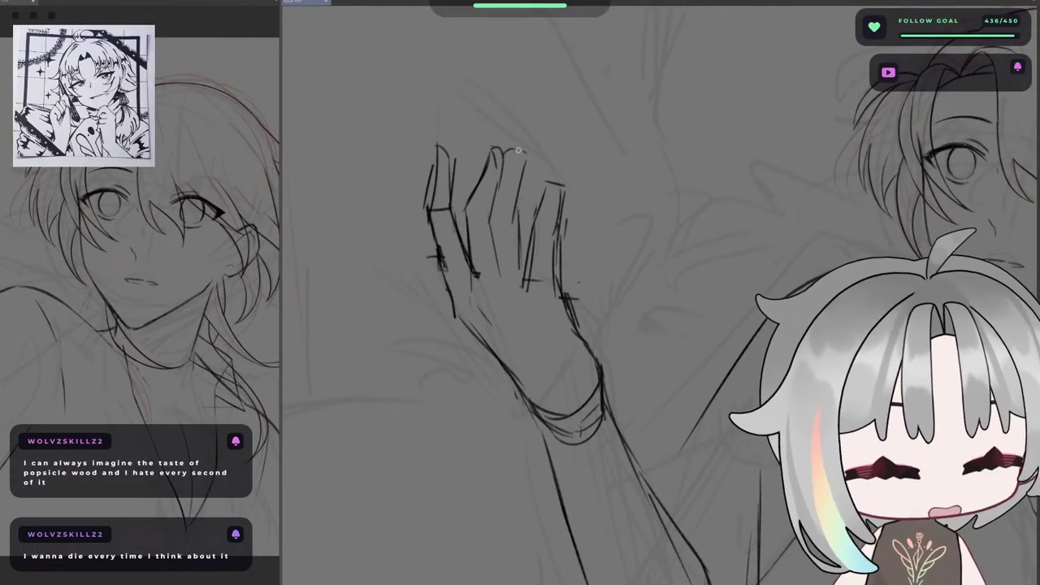
{"action": "key", "text": "ctrl+z"}
{"action": "left_click_drag", "start_coordinate": [519, 151], "coordinate": [518, 206]}
{"action": "scroll", "coordinate": [519, 242], "scroll_direction": "down", "scroll_amount": 3}
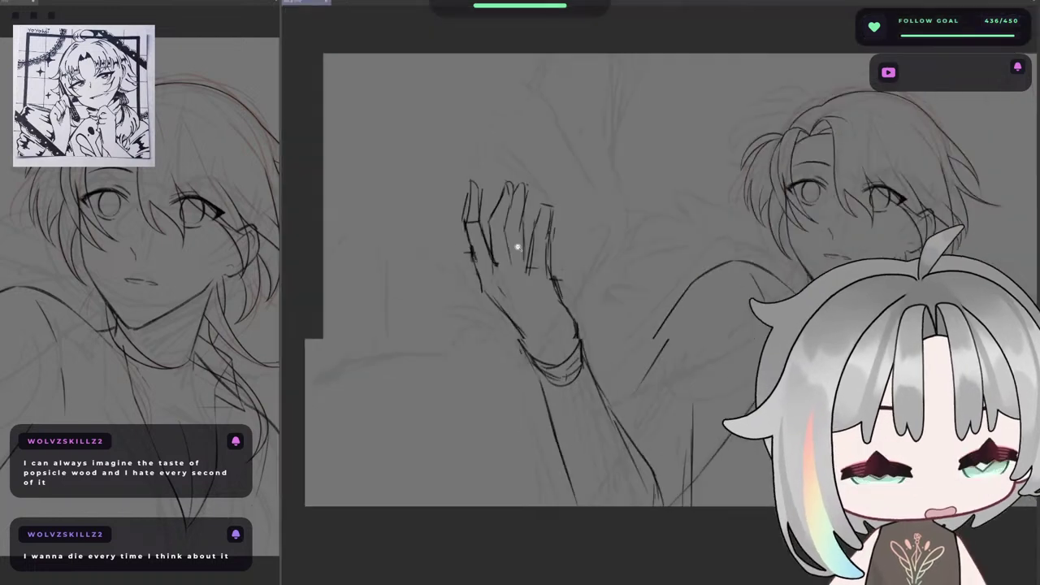
{"action": "key", "text": "h"}
{"action": "key", "text": "h"}
{"action": "scroll", "coordinate": [555, 239], "scroll_direction": "up", "scroll_amount": 3}
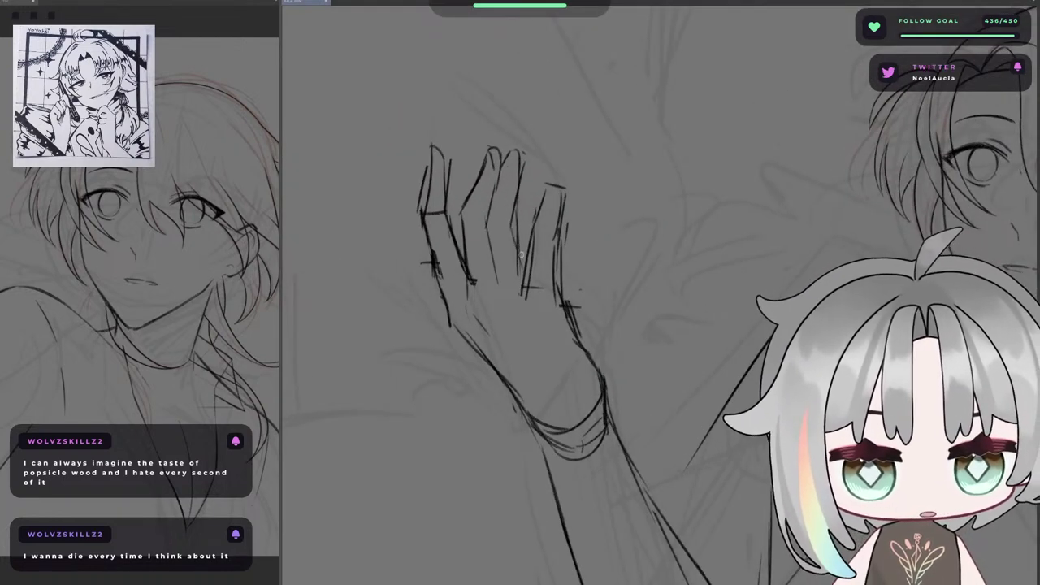
- Mark the knuckles with short strokes below the fingers and clean up the palm's right edge, checking the hand mirrored
{"action": "left_click_drag", "start_coordinate": [491, 240], "coordinate": [496, 316]}
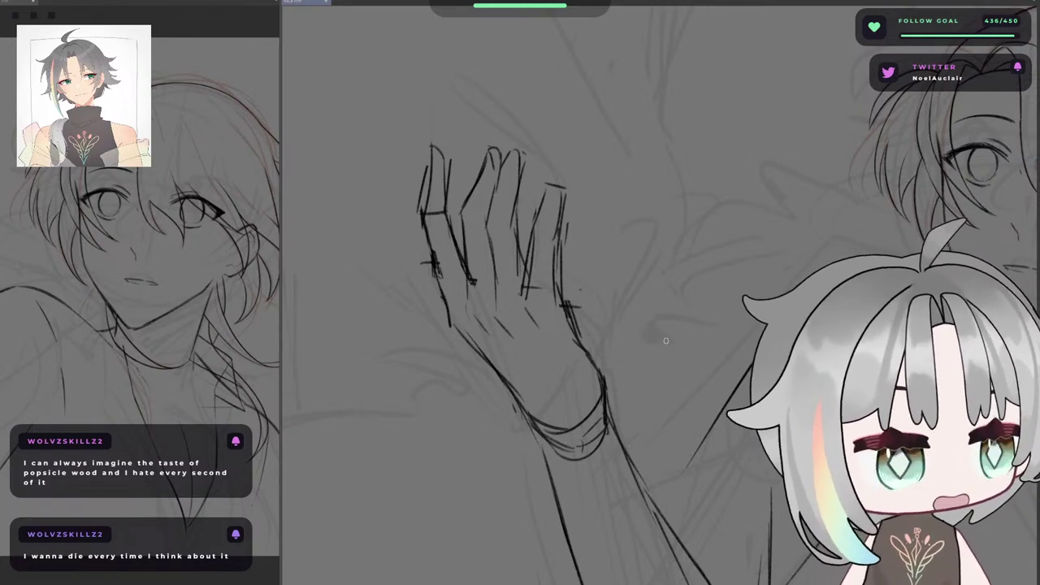
{"action": "scroll", "coordinate": [648, 354], "scroll_direction": "down", "scroll_amount": 1}
{"action": "key", "text": "h"}
{"action": "left_click_drag", "start_coordinate": [528, 253], "coordinate": [592, 194]}
{"action": "left_click_drag", "start_coordinate": [760, 230], "coordinate": [592, 297]}
{"action": "key", "text": "h"}
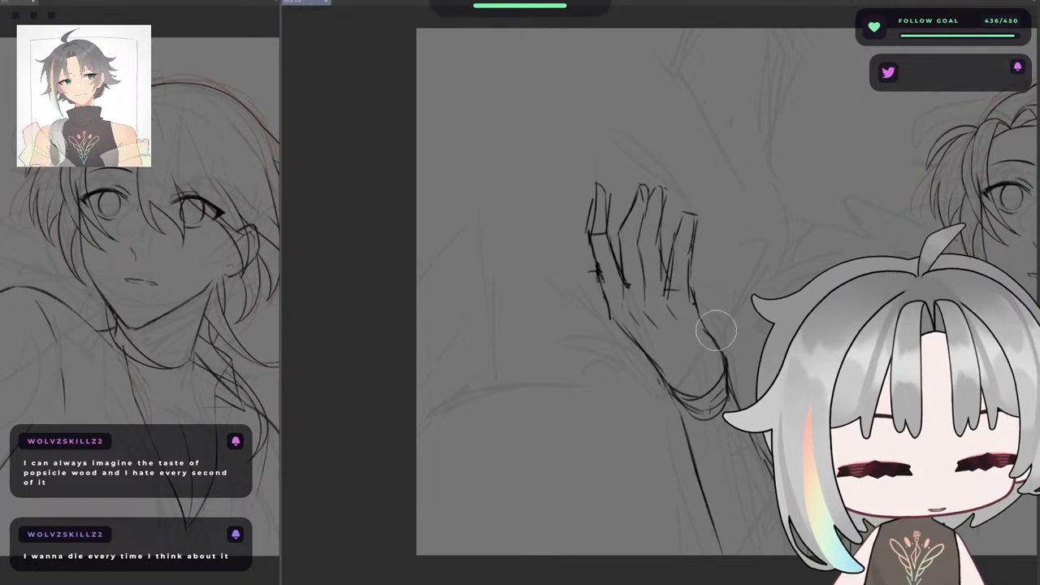
{"action": "left_click_drag", "start_coordinate": [732, 382], "coordinate": [605, 327]}
{"action": "scroll", "coordinate": [571, 296], "scroll_direction": "up", "scroll_amount": 2}
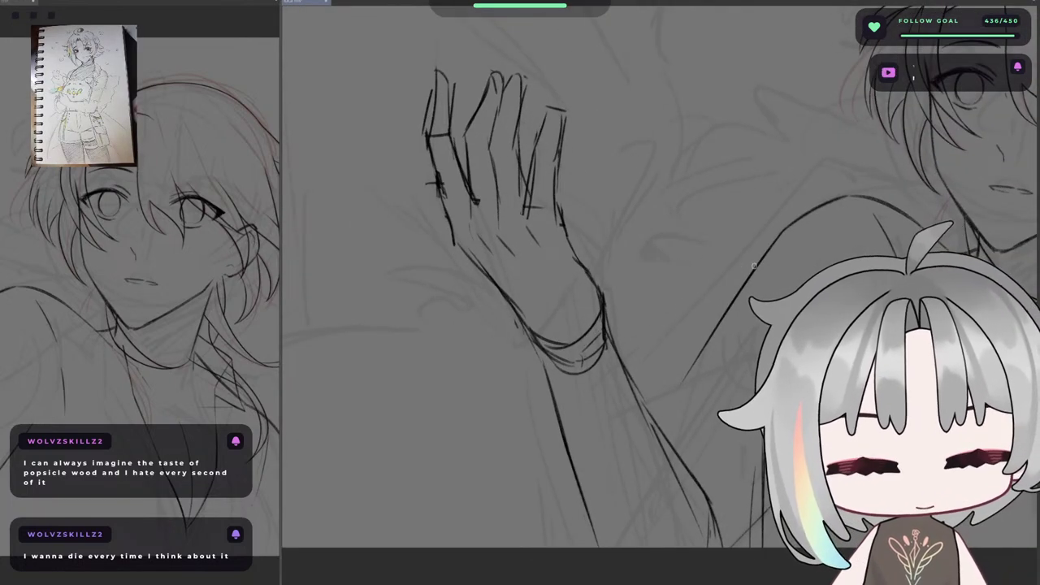
- Erase the curved band lines around the wrist and the overlapping stroke at the end of the palm's left edge
{"action": "key", "text": "h"}
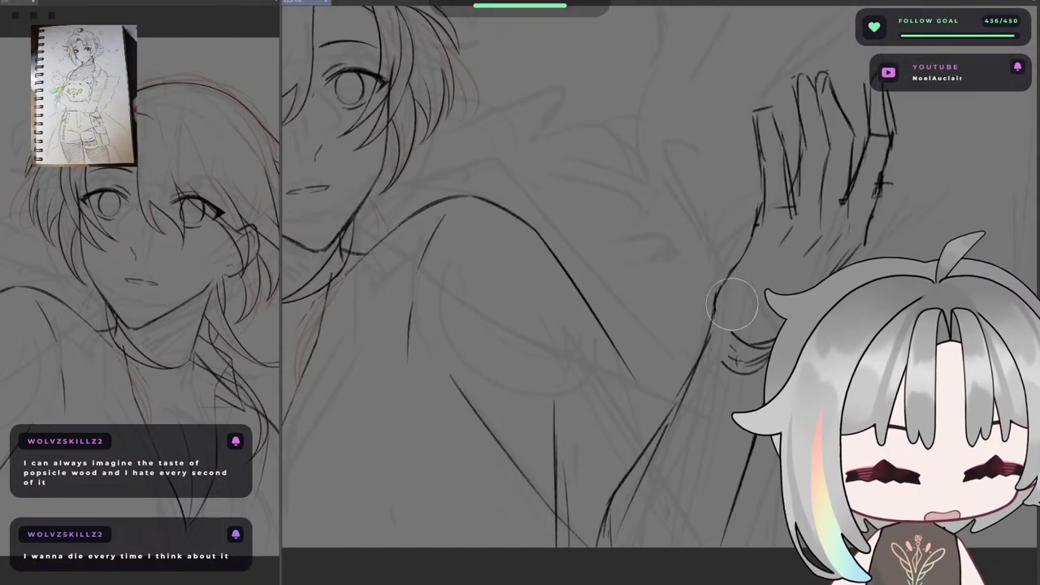
{"action": "key", "text": "h"}
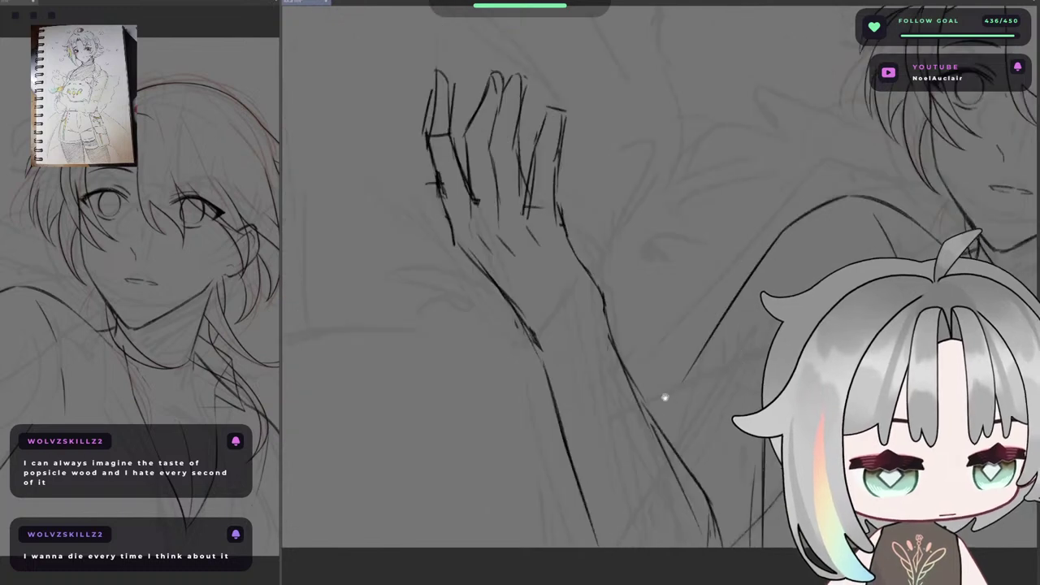
{"action": "left_click_drag", "start_coordinate": [665, 398], "coordinate": [581, 352]}
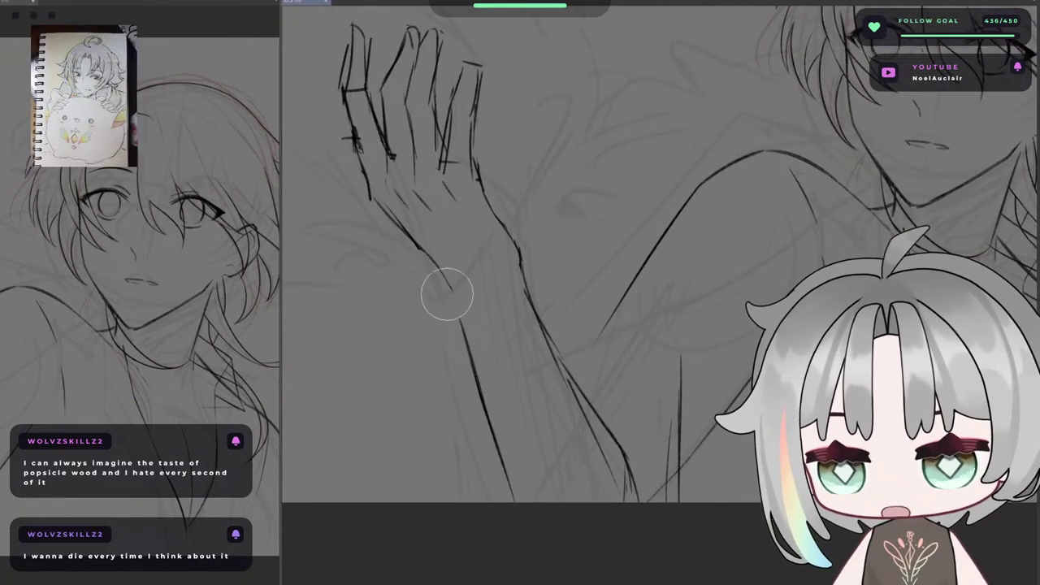
{"action": "scroll", "coordinate": [455, 289], "scroll_direction": "up", "scroll_amount": 4}
{"action": "scroll", "coordinate": [457, 291], "scroll_direction": "down", "scroll_amount": 4}
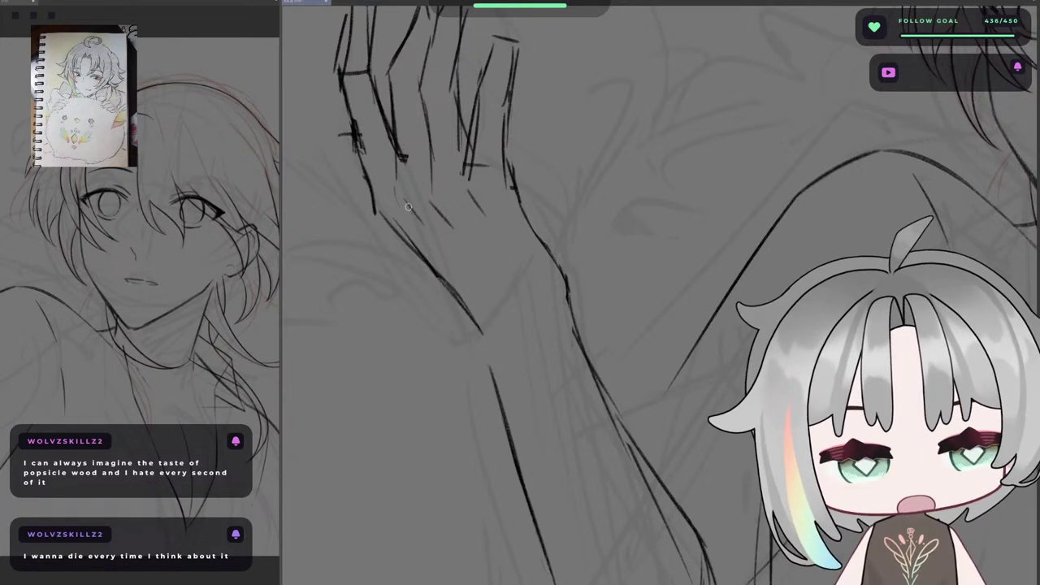
{"action": "scroll", "coordinate": [605, 265], "scroll_direction": "down", "scroll_amount": 4}
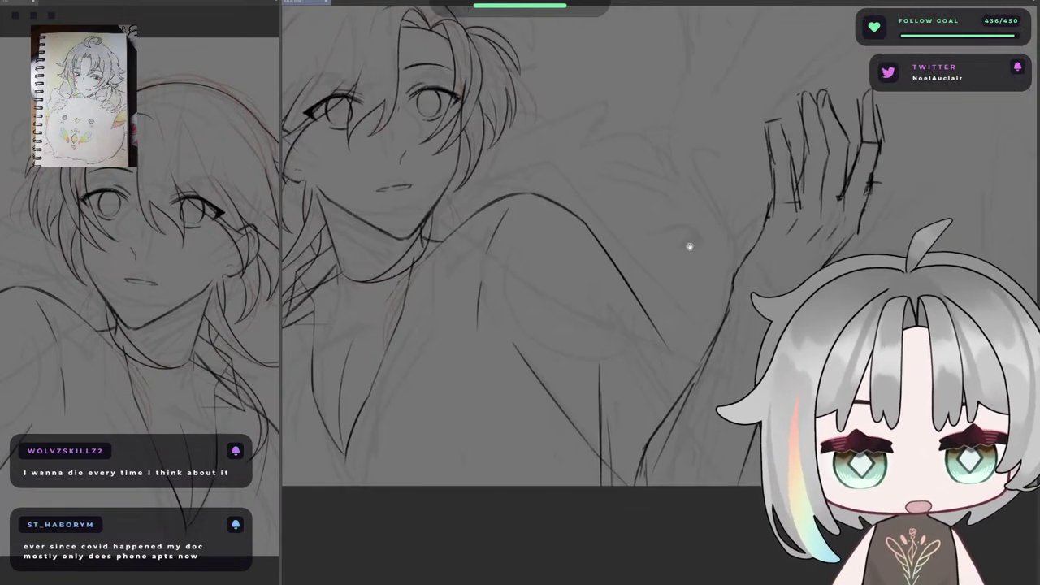
- Clean up the contour where the palm's right edge meets the forearm, checking it in mirrored view
{"action": "scroll", "coordinate": [689, 314], "scroll_direction": "up", "scroll_amount": 3}
{"action": "scroll", "coordinate": [665, 257], "scroll_direction": "up", "scroll_amount": 5}
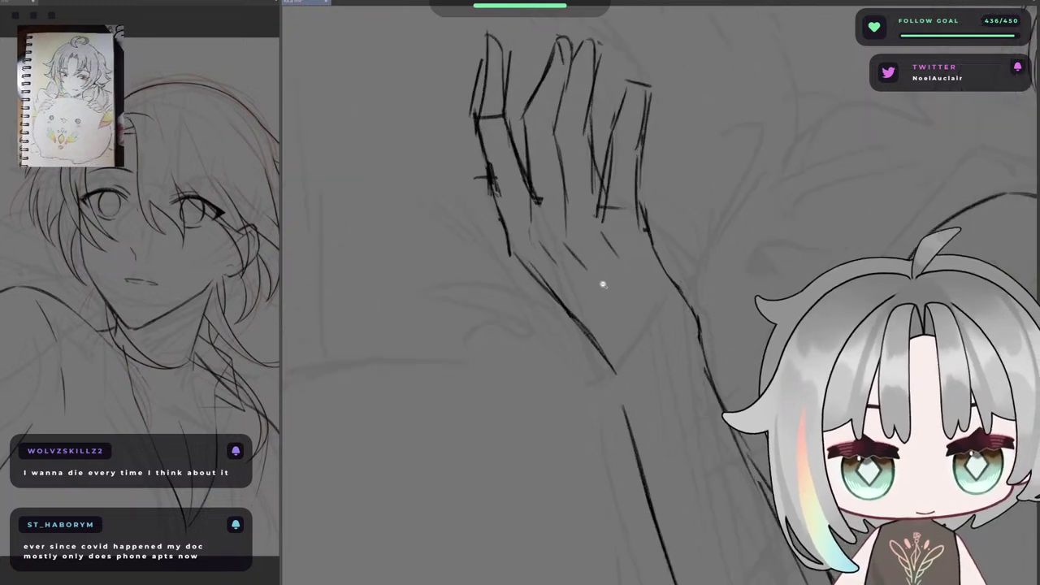
{"action": "left_click_drag", "start_coordinate": [630, 234], "coordinate": [619, 256]}
{"action": "key", "text": "p"}
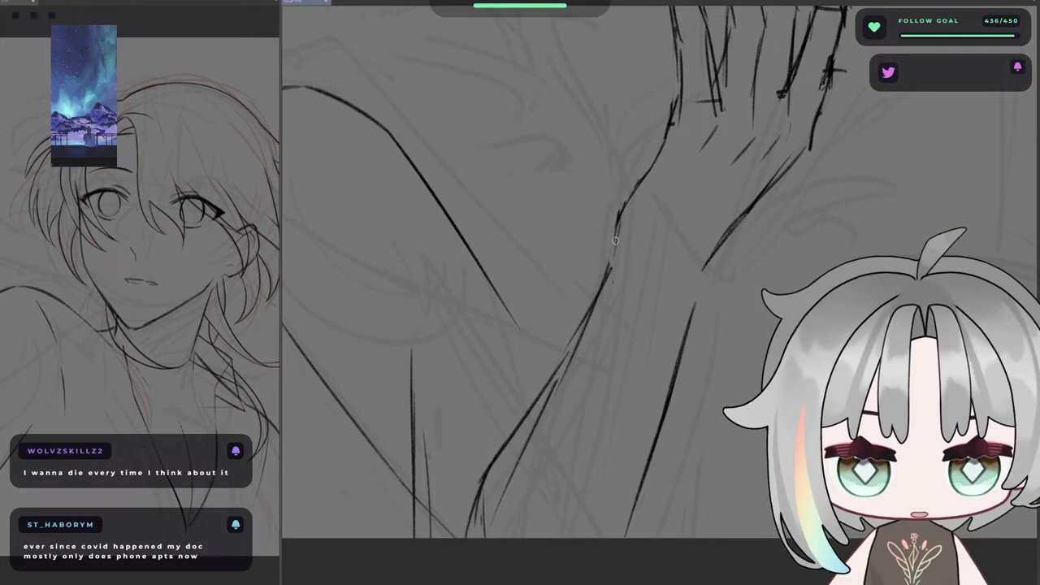
{"action": "scroll", "coordinate": [615, 241], "scroll_direction": "down", "scroll_amount": 3}
{"action": "scroll", "coordinate": [639, 283], "scroll_direction": "up", "scroll_amount": 3}
{"action": "scroll", "coordinate": [568, 187], "scroll_direction": "down", "scroll_amount": 5}
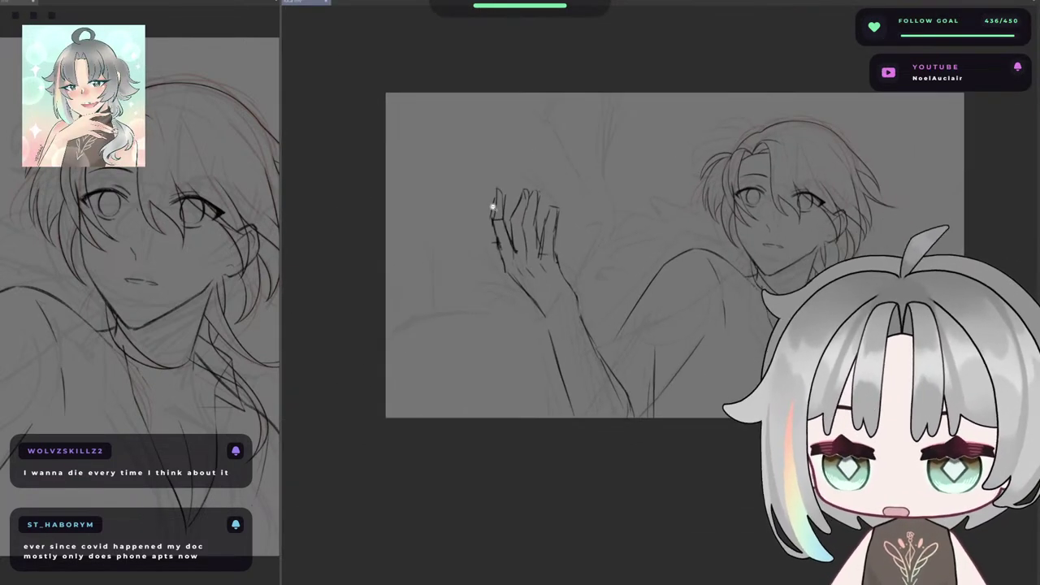
- Select the tips of the leftmost and rightmost fingers in turn and shift them slightly down to shorten both fingers
{"action": "scroll", "coordinate": [495, 211], "scroll_direction": "up", "scroll_amount": 4}
{"action": "key", "text": "m"}
{"action": "mouse_move", "coordinate": [491, 231]}
{"action": "left_mouse_down"}
{"action": "mouse_move", "coordinate": [488, 112]}
{"action": "mouse_move", "coordinate": [492, 232]}
{"action": "left_mouse_up"}
{"action": "left_click_drag", "start_coordinate": [528, 170], "coordinate": [526, 180]}
{"action": "key", "text": "ctrl+d"}
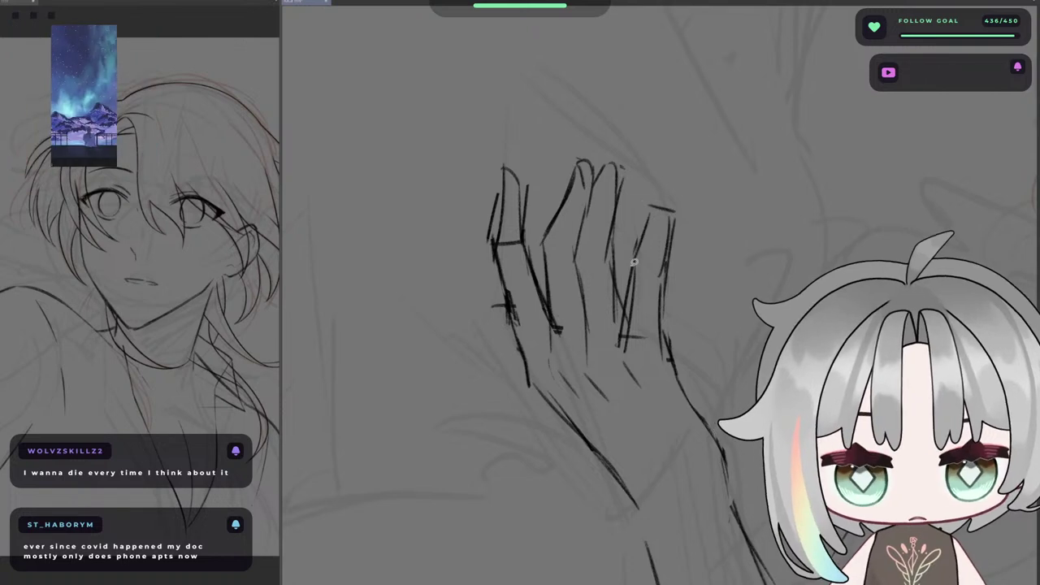
{"action": "left_click_drag", "start_coordinate": [643, 203], "coordinate": [674, 238]}
{"action": "key", "text": "ctrl+d"}
- Compare the hand and forearm proportions in mirrored and normal view
{"action": "left_click_drag", "start_coordinate": [760, 267], "coordinate": [756, 287]}
{"action": "key", "text": "h"}
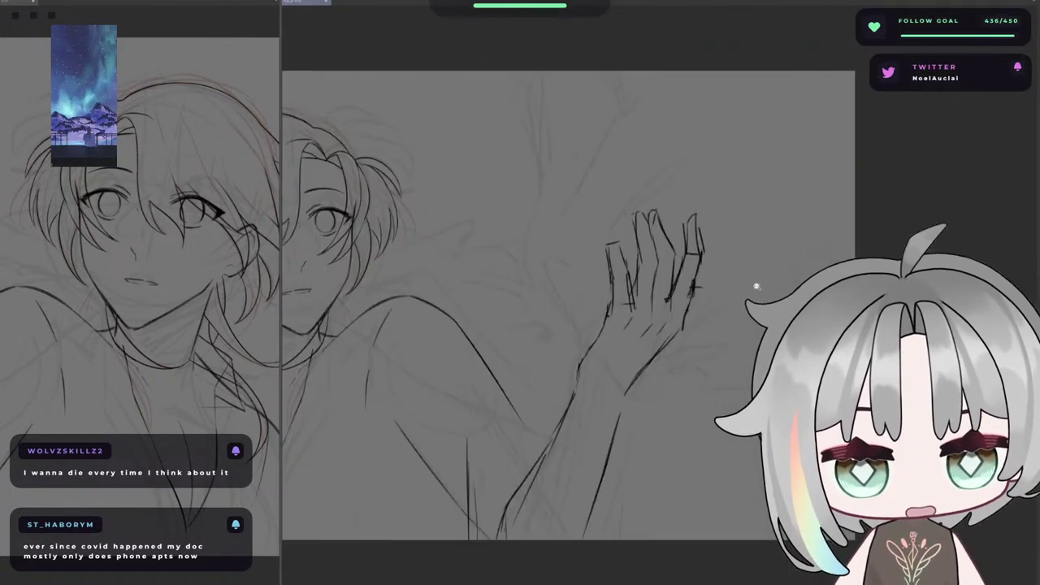
{"action": "left_click_drag", "start_coordinate": [730, 319], "coordinate": [706, 303]}
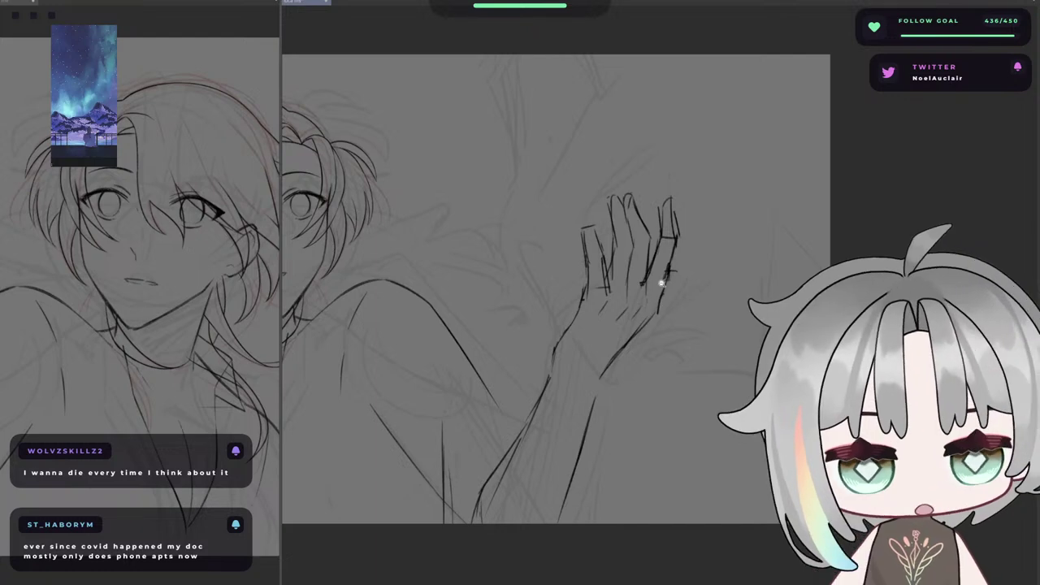
{"action": "key", "text": "h"}
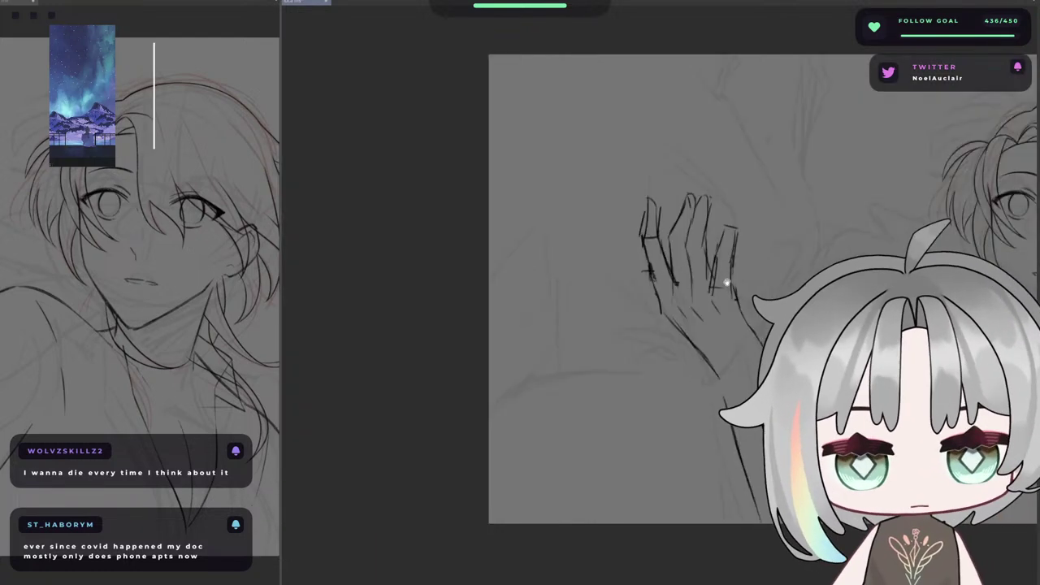
{"action": "left_click_drag", "start_coordinate": [727, 283], "coordinate": [561, 264]}
{"action": "left_click_drag", "start_coordinate": [578, 362], "coordinate": [597, 334]}
{"action": "key", "text": "h"}
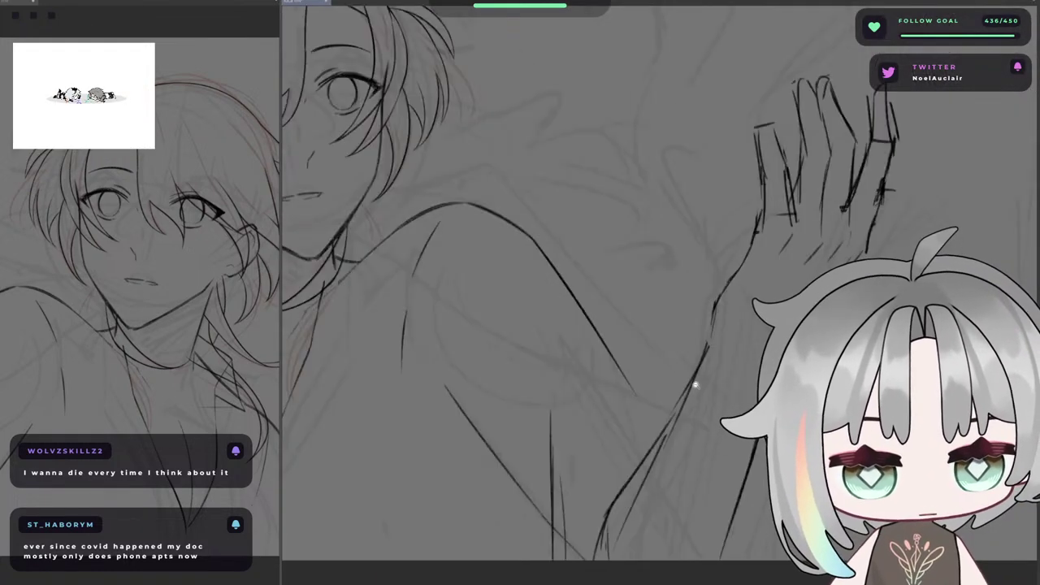
- Join the right wrist contour to the forearm edge and check the arm in mirrored view
{"action": "scroll", "coordinate": [696, 385], "scroll_direction": "up", "scroll_amount": 2}
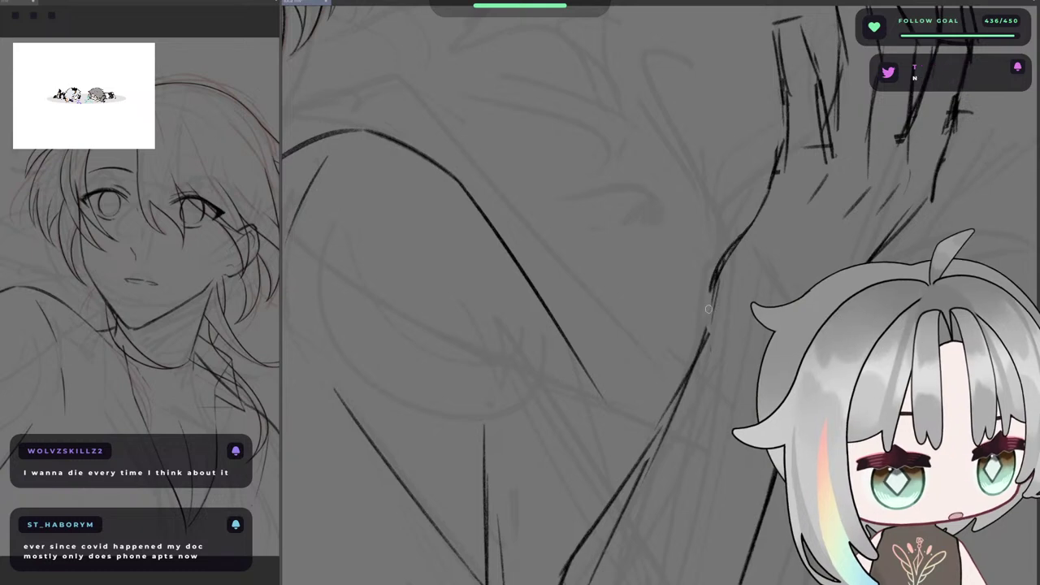
{"action": "scroll", "coordinate": [700, 352], "scroll_direction": "down", "scroll_amount": 4}
{"action": "scroll", "coordinate": [602, 327], "scroll_direction": "up", "scroll_amount": 1}
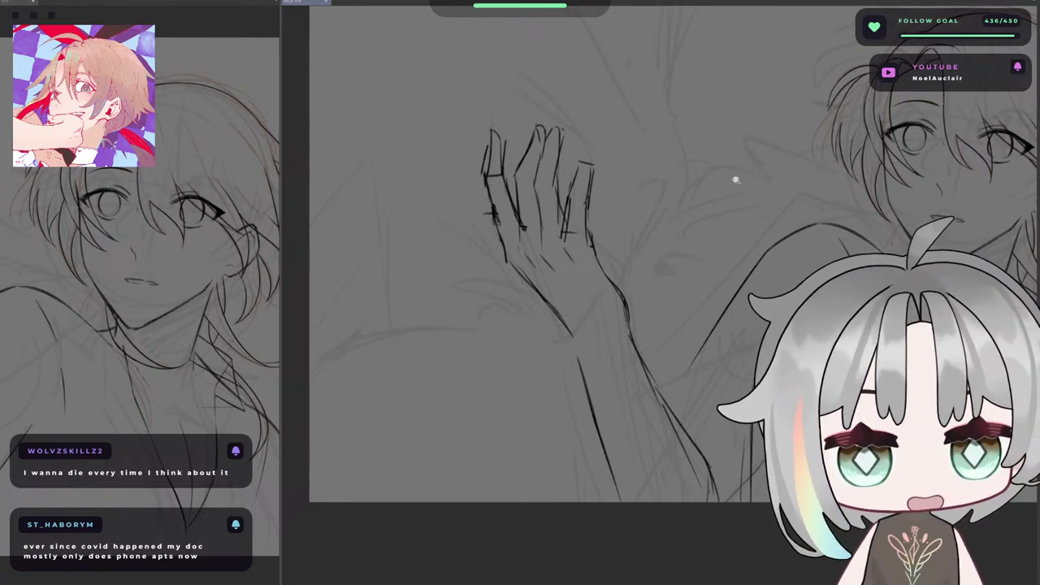
{"action": "key", "text": "h"}
{"action": "left_click_drag", "start_coordinate": [687, 272], "coordinate": [590, 228]}
{"action": "key", "text": "h"}
{"action": "left_click_drag", "start_coordinate": [672, 294], "coordinate": [683, 289]}
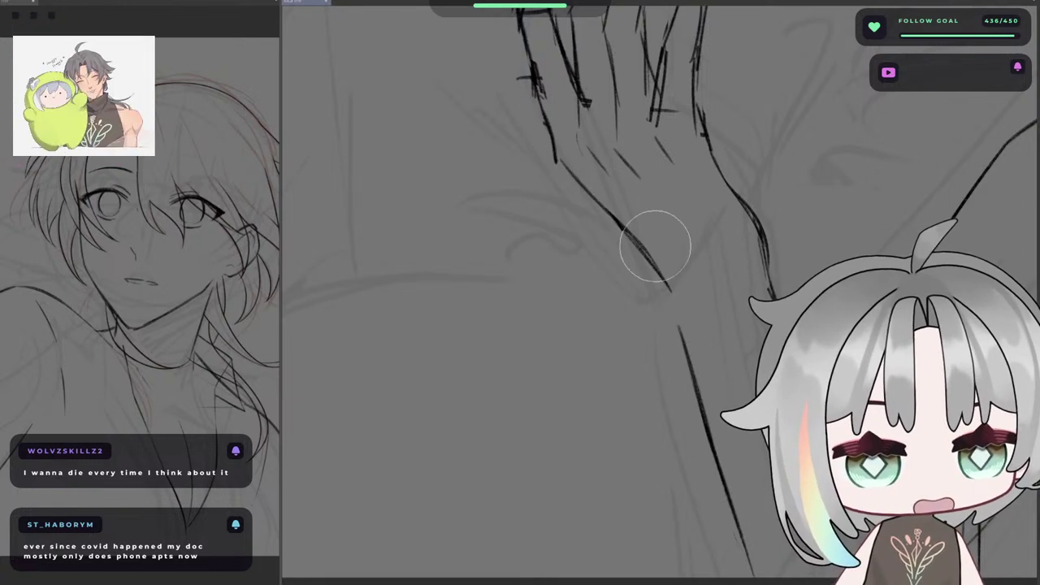
- Erase the doubled strokes along the palm's left edge so a single clean line runs down to the wrist
{"action": "left_click_drag", "start_coordinate": [628, 219], "coordinate": [673, 274]}
{"action": "key", "text": "p"}
{"action": "mouse_move", "coordinate": [619, 228]}
{"action": "left_mouse_down"}
{"action": "mouse_move", "coordinate": [689, 310]}
{"action": "mouse_move", "coordinate": [845, 250]}
{"action": "mouse_move", "coordinate": [572, 242]}
{"action": "left_mouse_up"}
- Rotate the canvas and redraw the forearm's left edge as one long stroke from the wrist, replacing the old line
{"action": "key", "text": "asciicircum"}
{"action": "key", "text": "asciicircum"}
{"action": "key", "text": "asciicircum"}
{"action": "key", "text": "asciicircum"}
{"action": "key", "text": "asciicircum"}
{"action": "key", "text": "asciicircum"}
{"action": "key", "text": "asciicircum"}
{"action": "key", "text": "asciicircum"}
{"action": "key", "text": "asciicircum"}
{"action": "key", "text": "asciicircum"}
{"action": "key", "text": "asciicircum"}
{"action": "key", "text": "asciicircum"}
{"action": "key", "text": "asciicircum"}
{"action": "key", "text": "asciicircum"}
{"action": "key", "text": "asciicircum"}
{"action": "key", "text": "asciicircum"}
{"action": "key", "text": "asciicircum"}
{"action": "key", "text": "asciicircum"}
{"action": "key", "text": "asciicircum"}
{"action": "key", "text": "minus"}
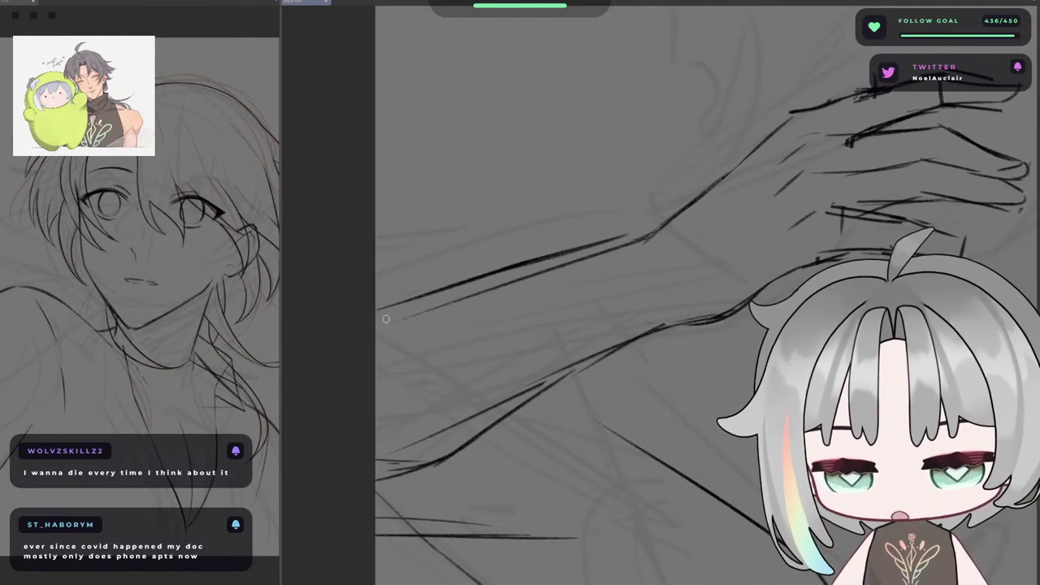
{"action": "left_click_drag", "start_coordinate": [657, 234], "coordinate": [375, 320]}
{"action": "key", "text": "ctrl+z"}
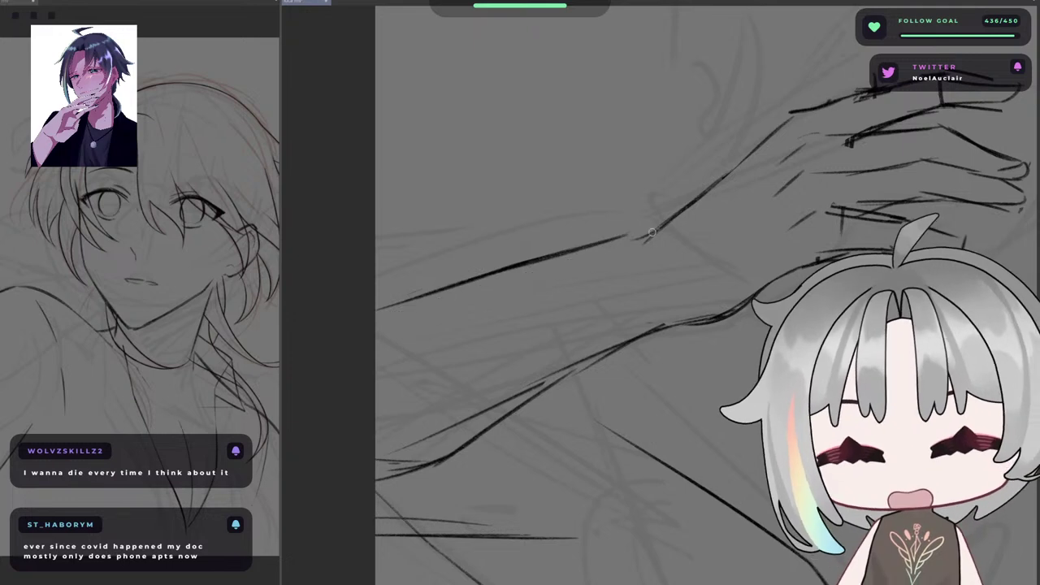
{"action": "mouse_move", "coordinate": [653, 234]}
{"action": "left_mouse_down"}
{"action": "mouse_move", "coordinate": [376, 319]}
{"action": "mouse_move", "coordinate": [293, 330]}
{"action": "left_mouse_up"}
{"action": "key", "text": "e"}
{"action": "scroll", "coordinate": [494, 281], "scroll_direction": "down", "scroll_amount": 5}
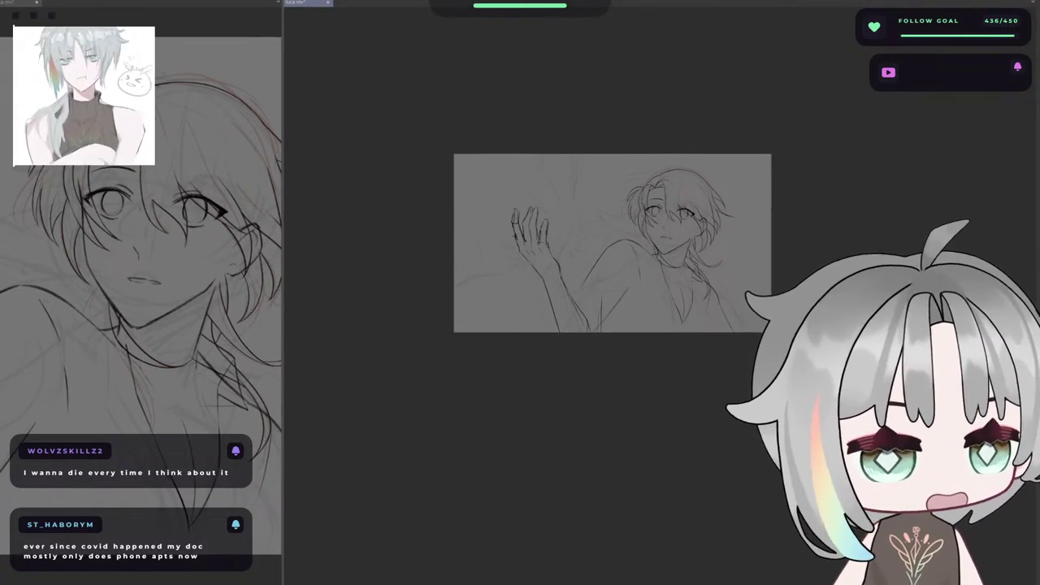
- Draw a rounded tip on the rightmost finger and strengthen its side edges, checking the hand mirrored
{"action": "scroll", "coordinate": [559, 227], "scroll_direction": "up", "scroll_amount": 5}
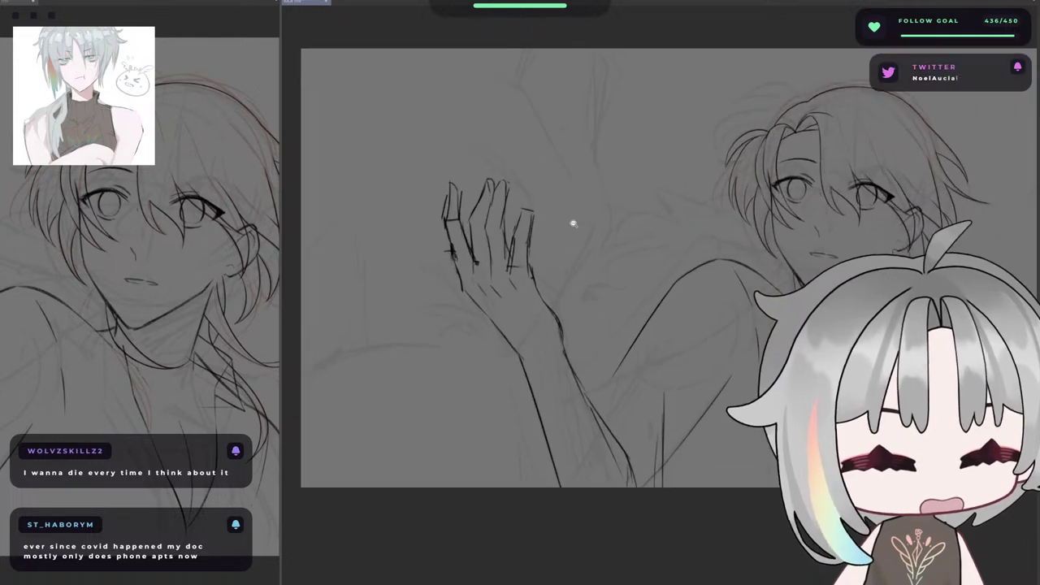
{"action": "scroll", "coordinate": [557, 206], "scroll_direction": "up", "scroll_amount": 3}
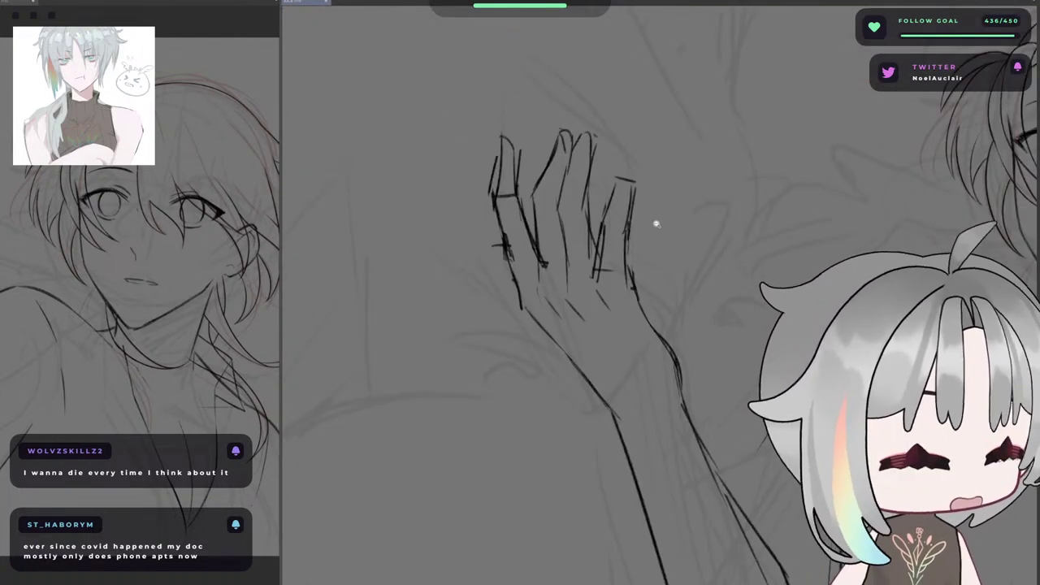
{"action": "scroll", "coordinate": [610, 176], "scroll_direction": "up", "scroll_amount": 2}
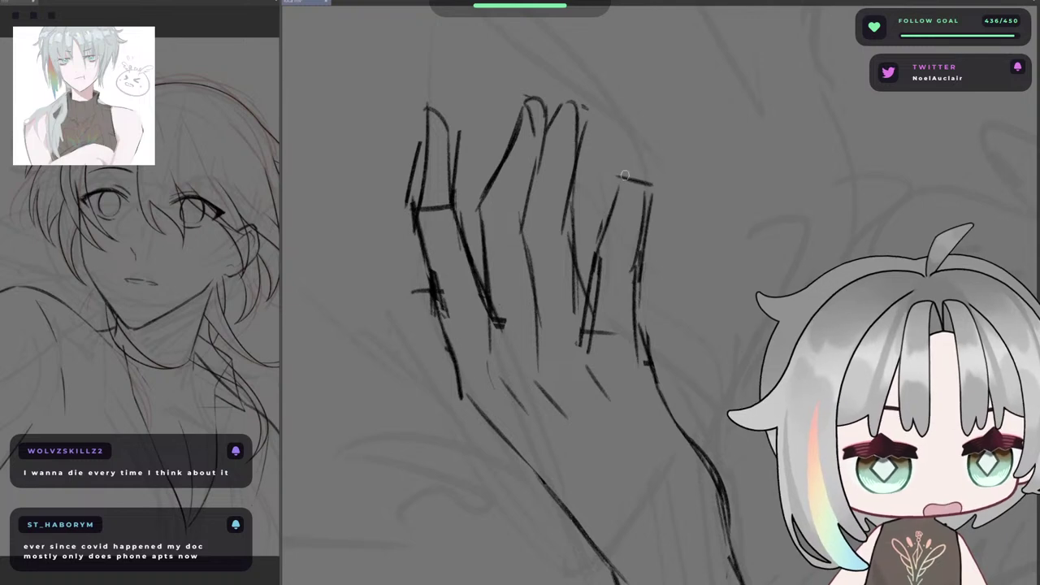
{"action": "mouse_move", "coordinate": [621, 176]}
{"action": "left_mouse_down"}
{"action": "mouse_move", "coordinate": [640, 178]}
{"action": "mouse_move", "coordinate": [641, 233]}
{"action": "left_mouse_up"}
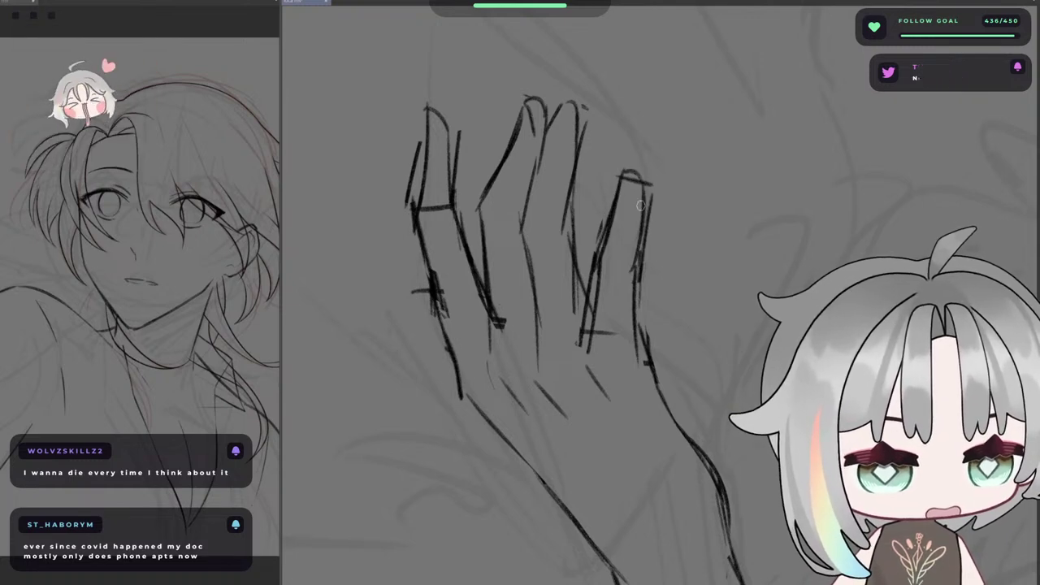
{"action": "key", "text": "h"}
{"action": "key", "text": "h"}
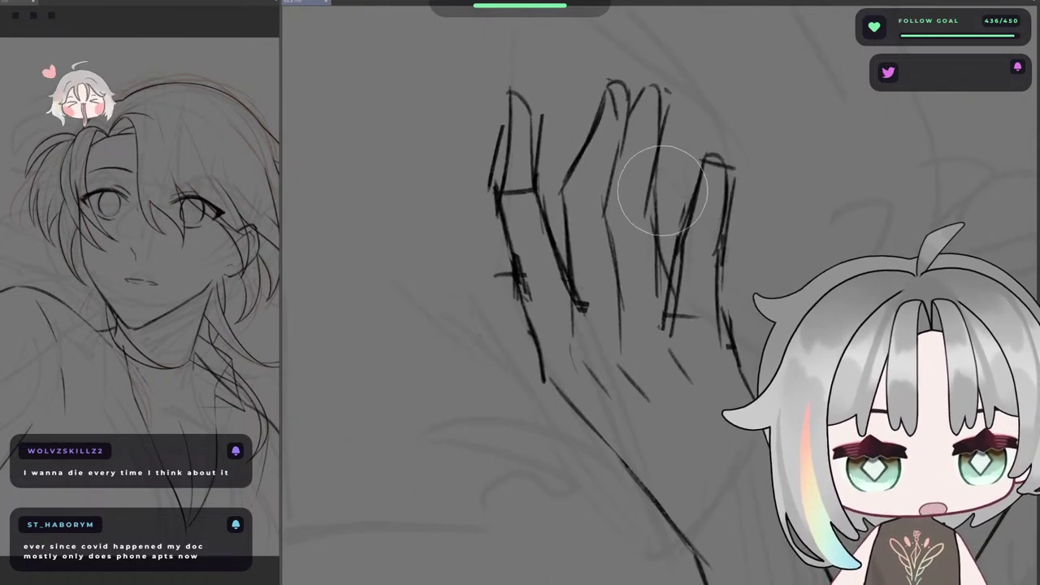
- Erase the overlapping lower edge of the right middle finger and redraw it as one line into the rightmost finger's base
{"action": "mouse_move", "coordinate": [662, 196]}
{"action": "left_mouse_down"}
{"action": "mouse_move", "coordinate": [660, 298]}
{"action": "mouse_move", "coordinate": [665, 280]}
{"action": "left_mouse_up"}
{"action": "key", "text": "p"}
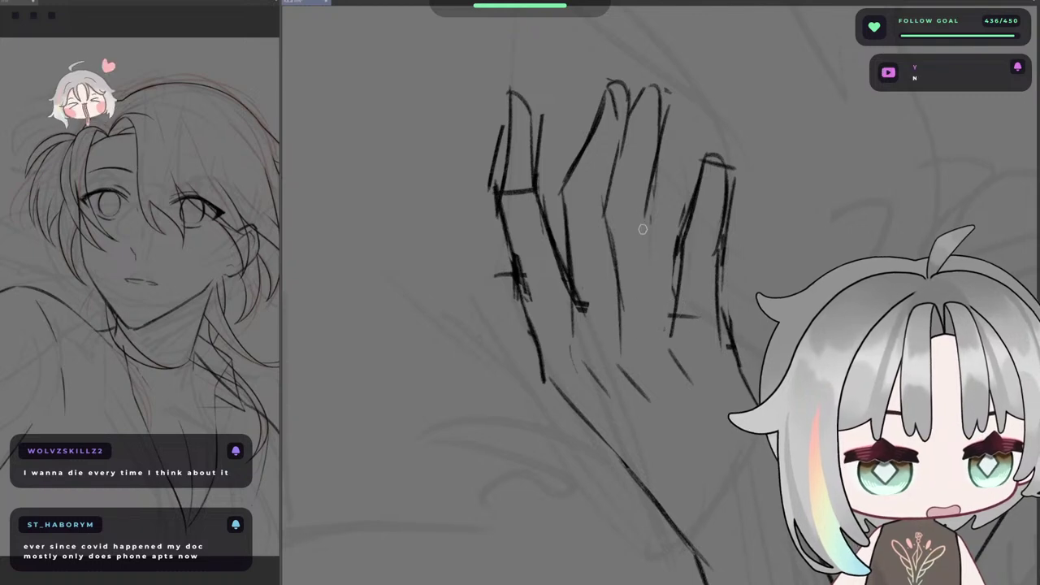
{"action": "left_click_drag", "start_coordinate": [647, 230], "coordinate": [660, 296]}
{"action": "key", "text": "ctrl+z"}
{"action": "key", "text": "ctrl+z"}
{"action": "left_click_drag", "start_coordinate": [648, 210], "coordinate": [671, 312]}
{"action": "key", "text": "ctrl+z"}
{"action": "left_click_drag", "start_coordinate": [647, 213], "coordinate": [674, 314]}
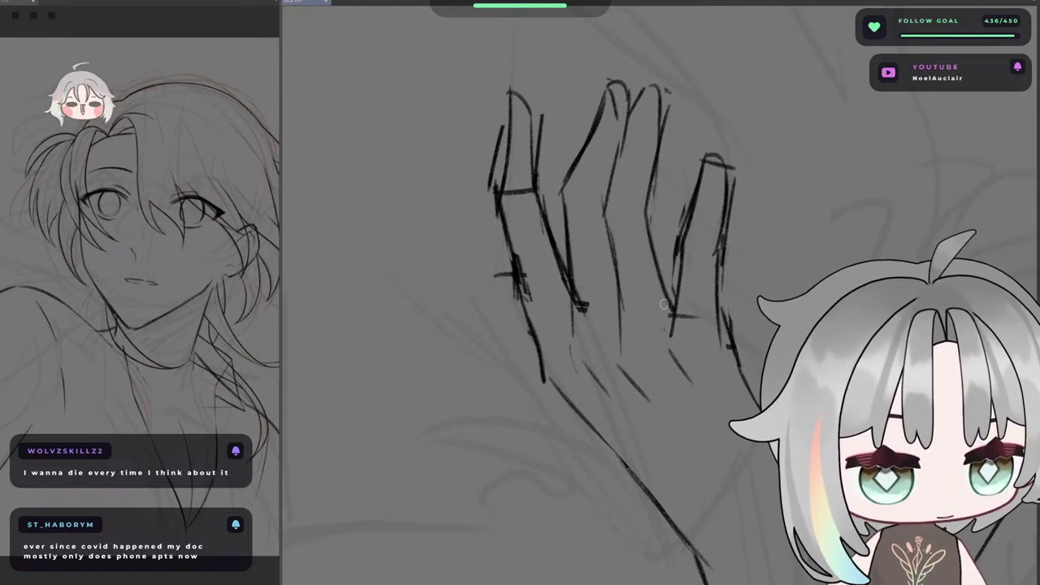
- Clear the dark blot, joint line and slanted guide from the leftmost finger and redraw its sides as cleaner edges
{"action": "key", "text": "e"}
{"action": "left_click_drag", "start_coordinate": [592, 301], "coordinate": [587, 302]}
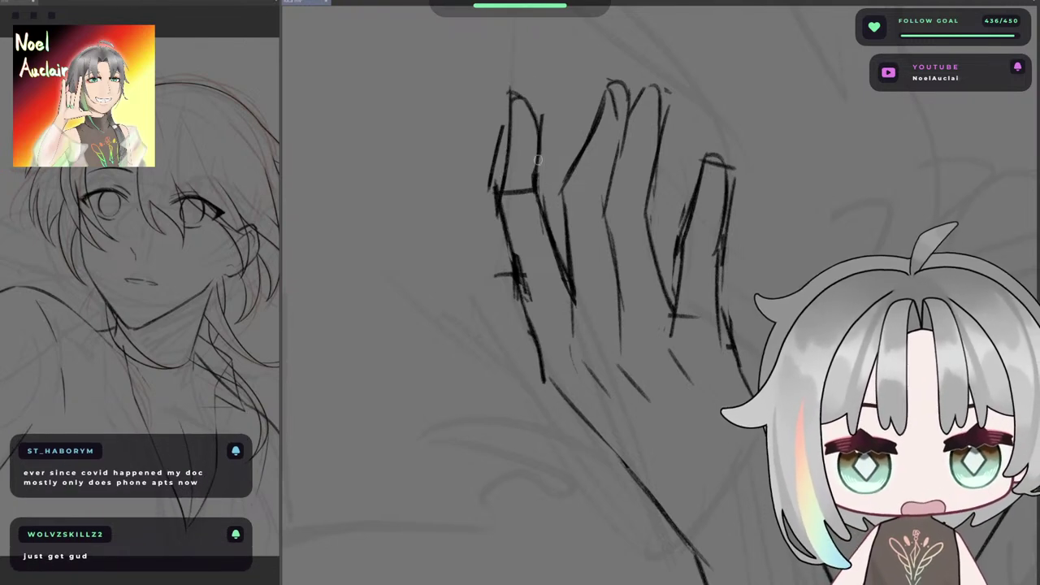
{"action": "mouse_move", "coordinate": [538, 117]}
{"action": "left_mouse_down"}
{"action": "mouse_move", "coordinate": [532, 190]}
{"action": "mouse_move", "coordinate": [527, 128]}
{"action": "mouse_move", "coordinate": [517, 198]}
{"action": "left_mouse_up"}
{"action": "key", "text": "e"}
{"action": "left_click_drag", "start_coordinate": [495, 129], "coordinate": [496, 218]}
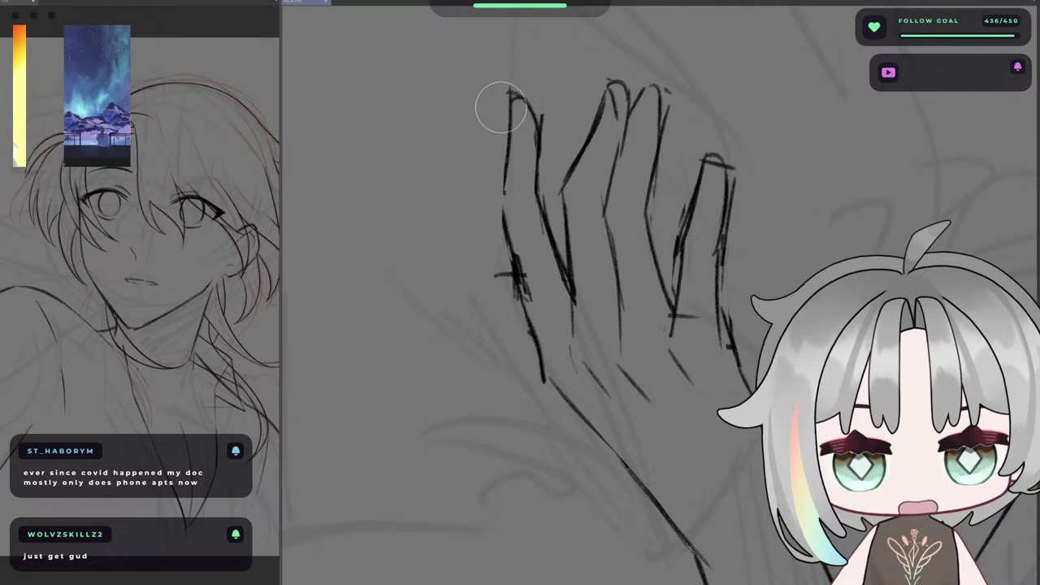
{"action": "key", "text": "p"}
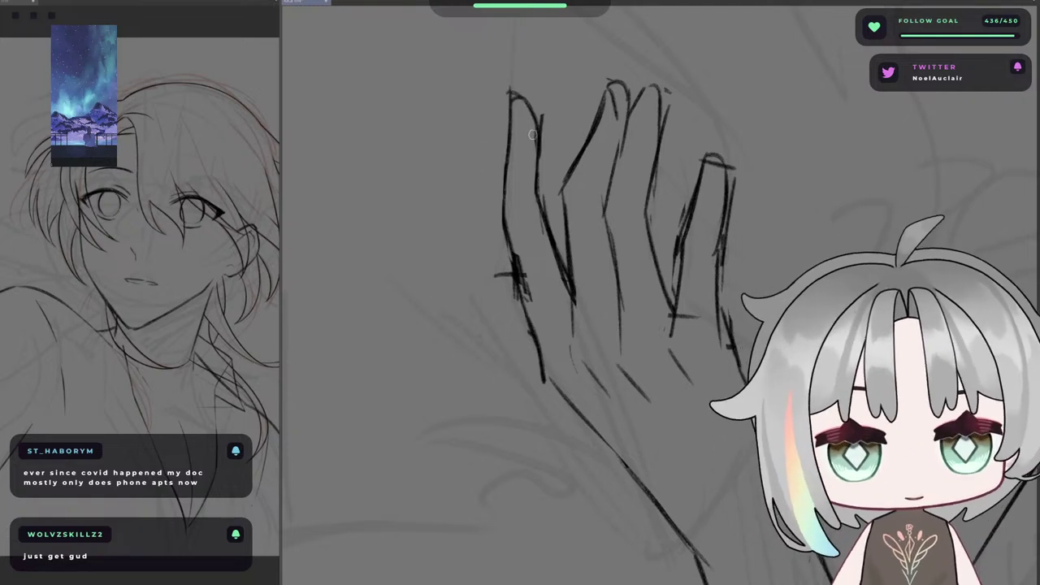
- Erase the left edge of the left middle finger and redraw it slimmer from the tip to the middle joint
{"action": "key", "text": "e"}
{"action": "left_click_drag", "start_coordinate": [578, 144], "coordinate": [565, 204]}
{"action": "key", "text": "p"}
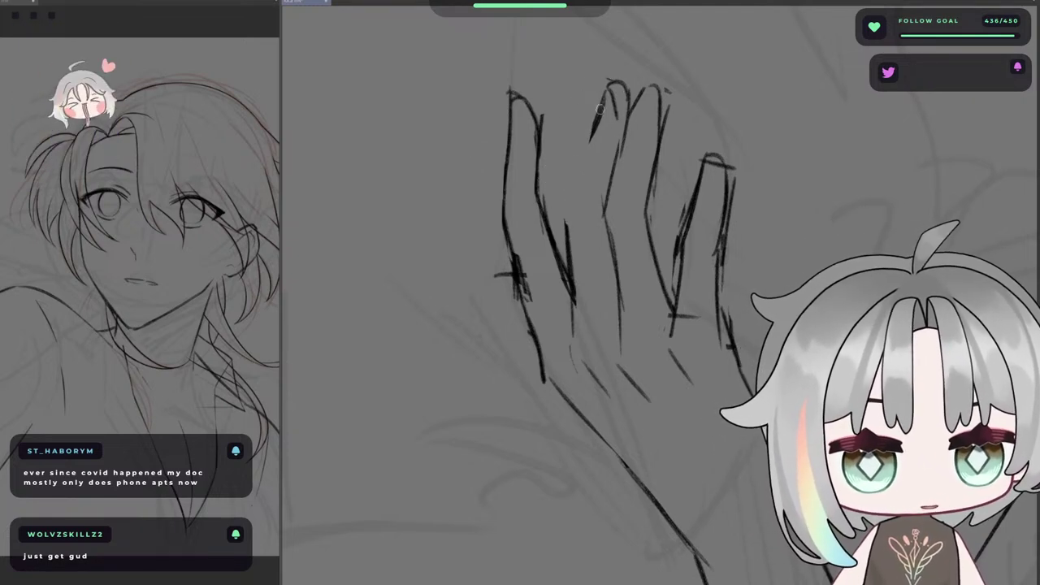
{"action": "key", "text": "ctrl+z"}
{"action": "left_click_drag", "start_coordinate": [600, 109], "coordinate": [569, 210]}
{"action": "left_click_drag", "start_coordinate": [588, 158], "coordinate": [568, 229]}
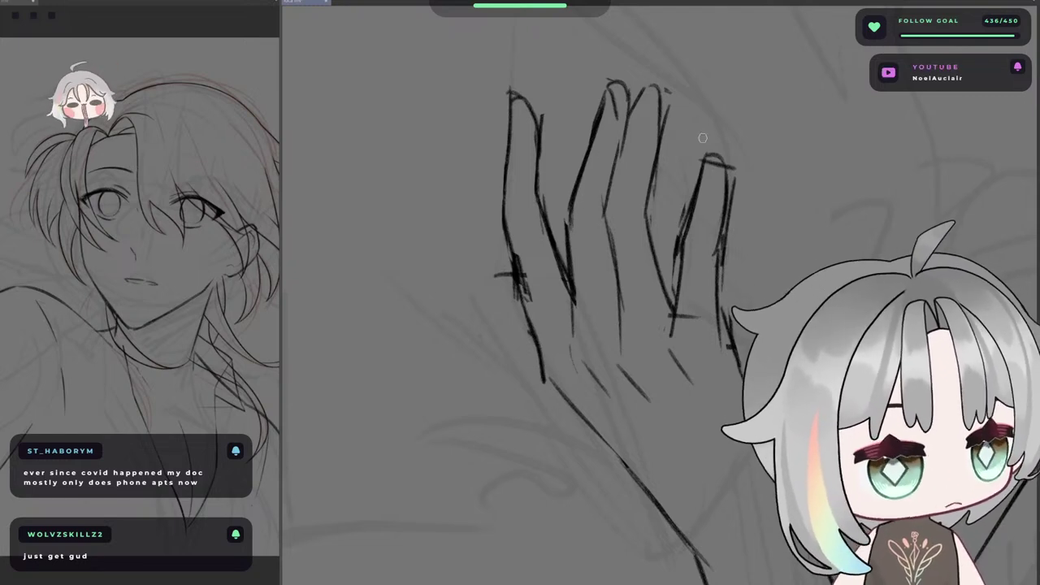
- Erase the upper right edge of the left middle finger and redraw it from the tip to the middle joint, checking the hand mirrored
{"action": "key", "text": "e"}
{"action": "left_click_drag", "start_coordinate": [624, 146], "coordinate": [610, 192]}
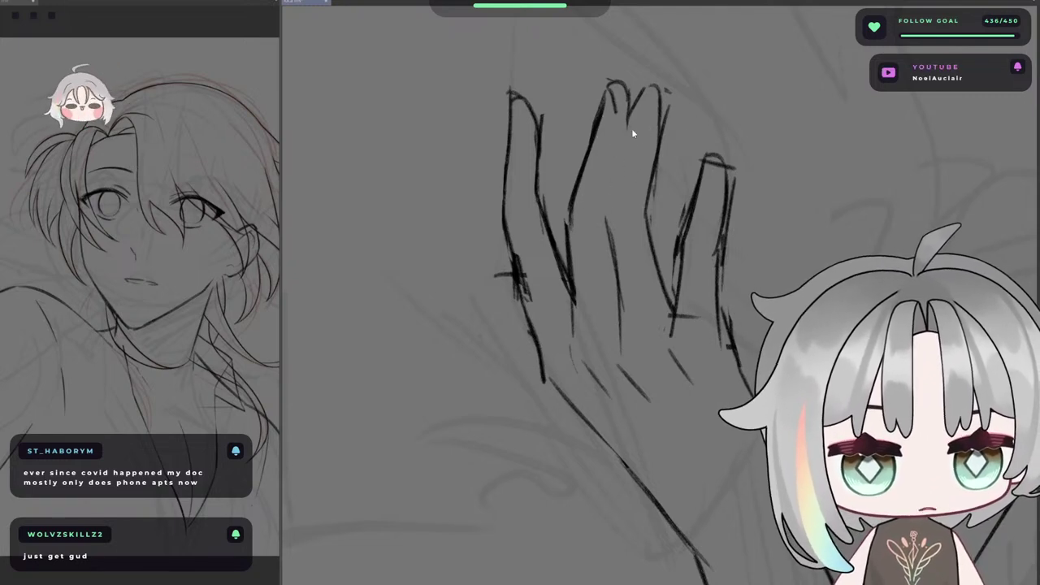
{"action": "left_click_drag", "start_coordinate": [630, 117], "coordinate": [606, 227]}
{"action": "key", "text": "ctrl+z"}
{"action": "left_click_drag", "start_coordinate": [626, 125], "coordinate": [607, 219]}
{"action": "left_click_drag", "start_coordinate": [620, 160], "coordinate": [604, 216]}
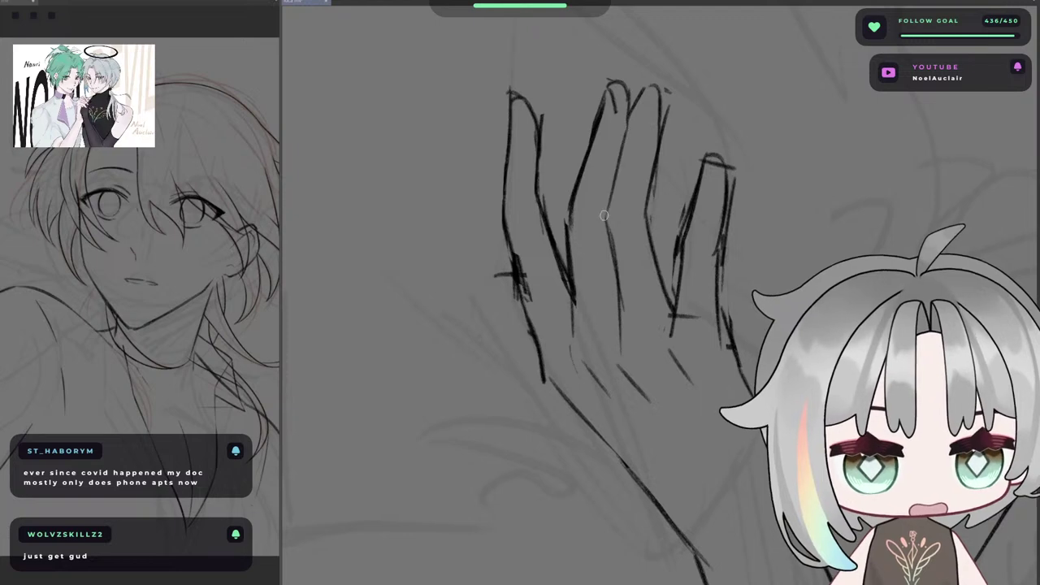
{"action": "key", "text": "h"}
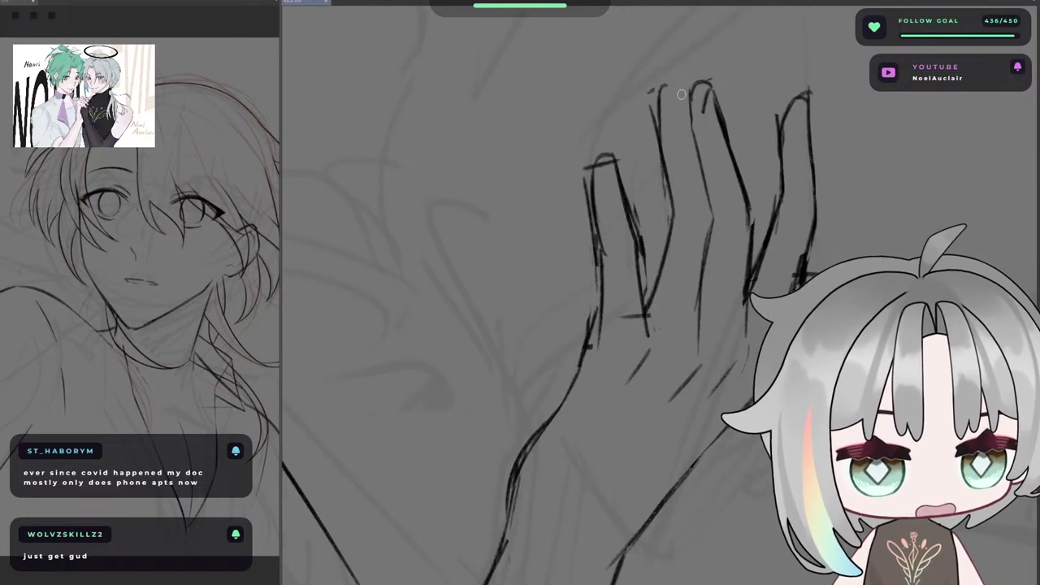
{"action": "key", "text": "m"}
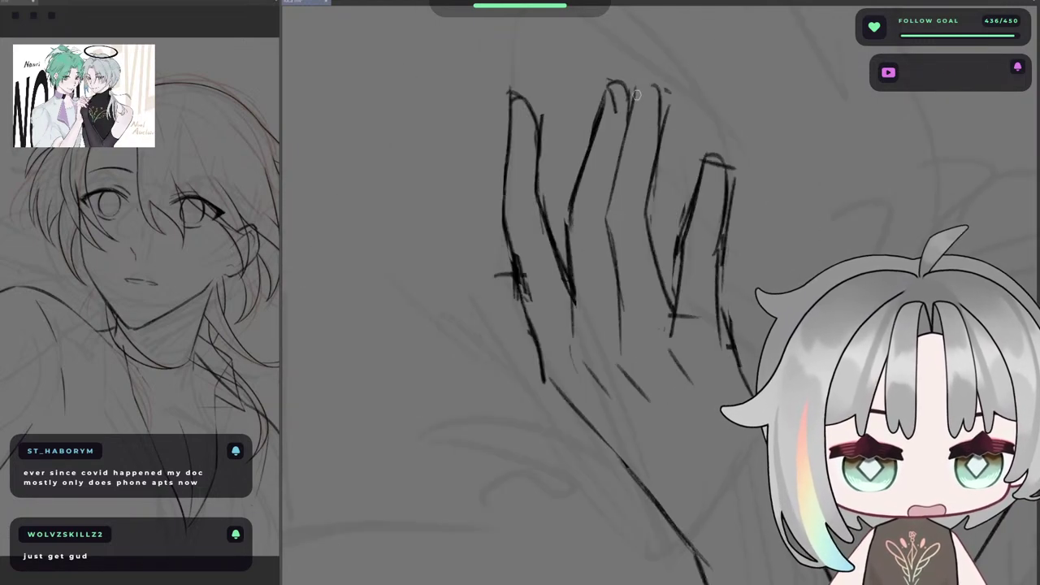
- Erase the right middle finger's tip and upper outer edge and redraw them narrower, checking the hand mirrored
{"action": "key", "text": "e"}
{"action": "left_click_drag", "start_coordinate": [662, 95], "coordinate": [674, 125]}
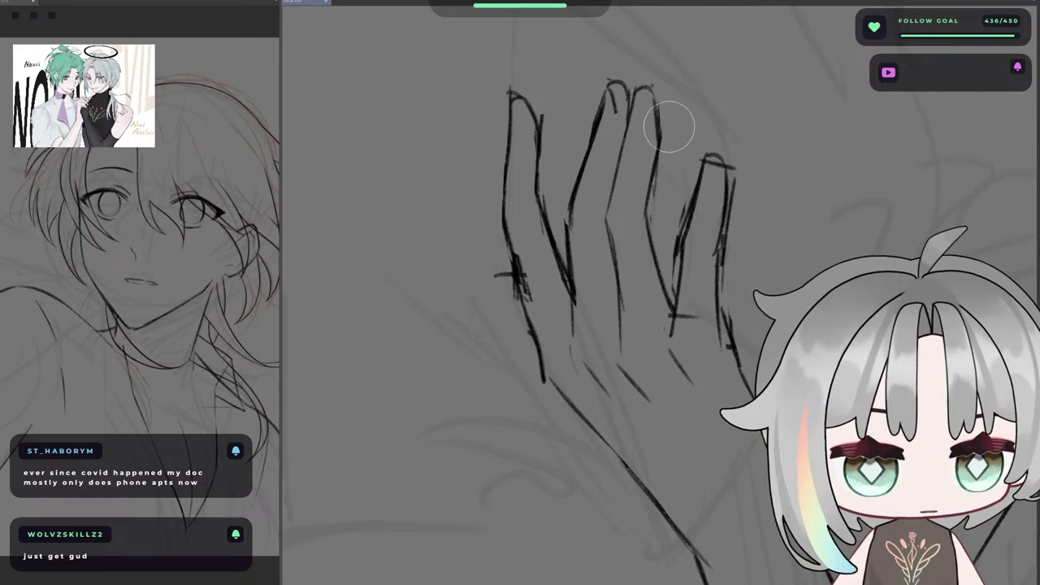
{"action": "left_click_drag", "start_coordinate": [679, 171], "coordinate": [690, 137]}
{"action": "key", "text": "m"}
{"action": "left_click_drag", "start_coordinate": [740, 162], "coordinate": [636, 179]}
{"action": "key", "text": "m"}
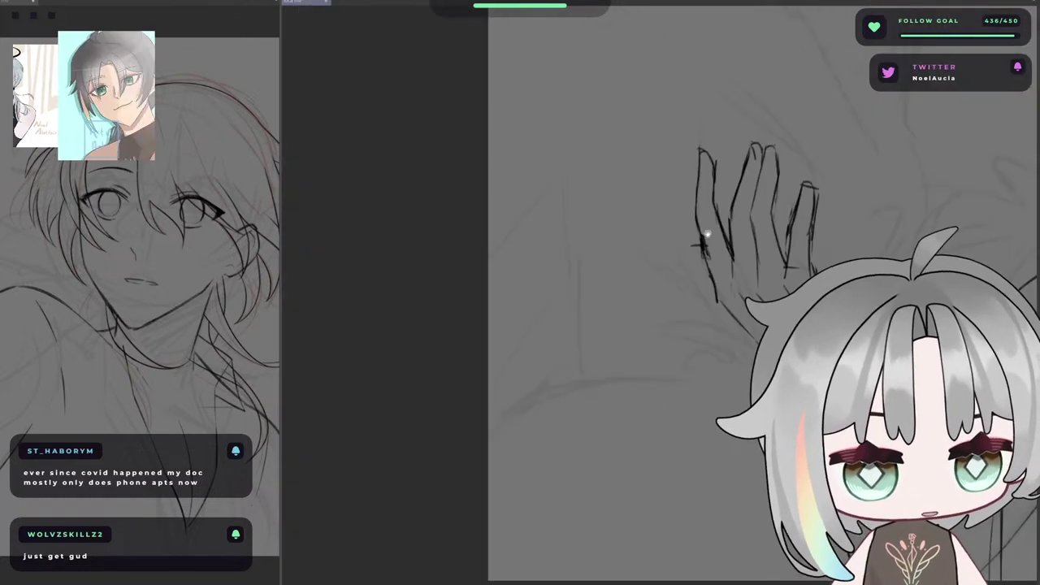
- Clear the dark blot from the leftmost finger's lower outer edge and redraw that edge thinner towards the palm, checking the hand mirrored
{"action": "mouse_move", "coordinate": [706, 235]}
{"action": "left_mouse_down"}
{"action": "mouse_move", "coordinate": [561, 232]}
{"action": "mouse_move", "coordinate": [616, 236]}
{"action": "left_mouse_up"}
{"action": "left_click_drag", "start_coordinate": [512, 213], "coordinate": [530, 260]}
{"action": "key", "text": "ctrl+z"}
{"action": "left_click_drag", "start_coordinate": [504, 187], "coordinate": [537, 285]}
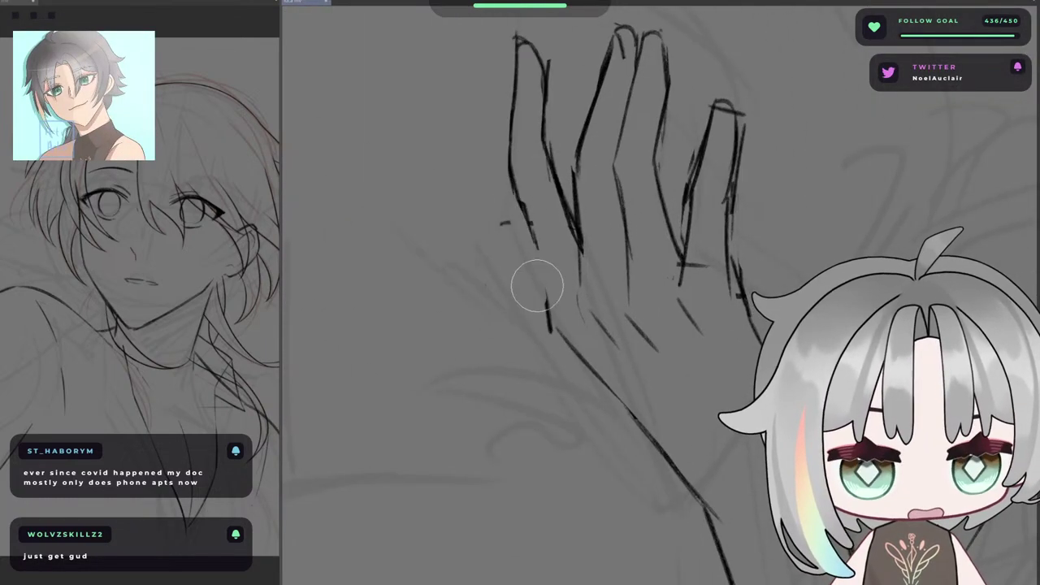
{"action": "key", "text": "ctrl+z"}
{"action": "left_click_drag", "start_coordinate": [506, 199], "coordinate": [525, 252]}
{"action": "left_click_drag", "start_coordinate": [527, 182], "coordinate": [550, 267]}
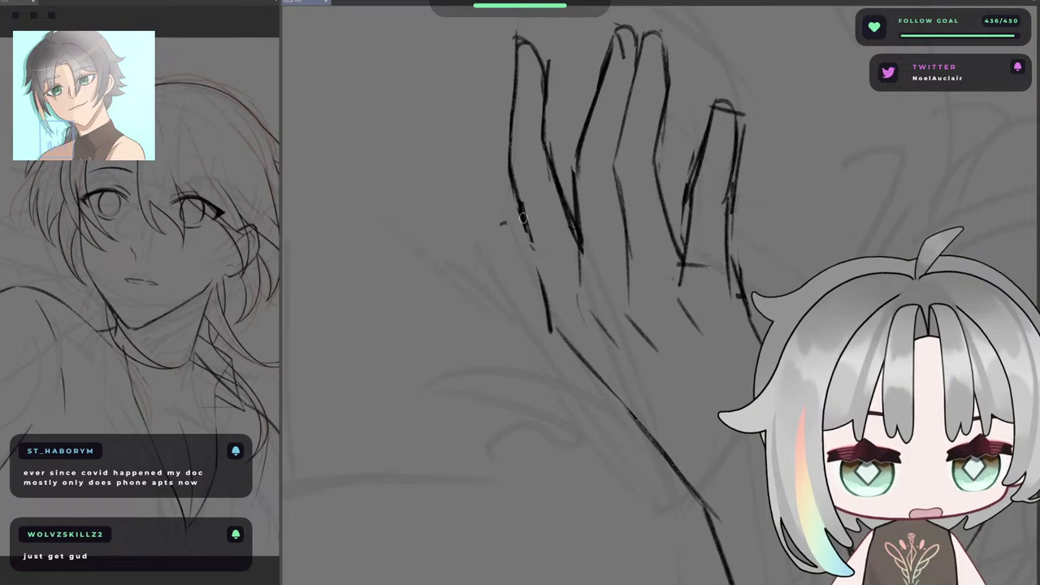
{"action": "left_click_drag", "start_coordinate": [520, 199], "coordinate": [551, 306]}
{"action": "left_click_drag", "start_coordinate": [538, 246], "coordinate": [486, 238]}
{"action": "key", "text": "m"}
{"action": "mouse_move", "coordinate": [709, 277]}
{"action": "left_mouse_down"}
{"action": "mouse_move", "coordinate": [657, 275]}
{"action": "mouse_move", "coordinate": [686, 203]}
{"action": "left_mouse_up"}
{"action": "key", "text": "m"}
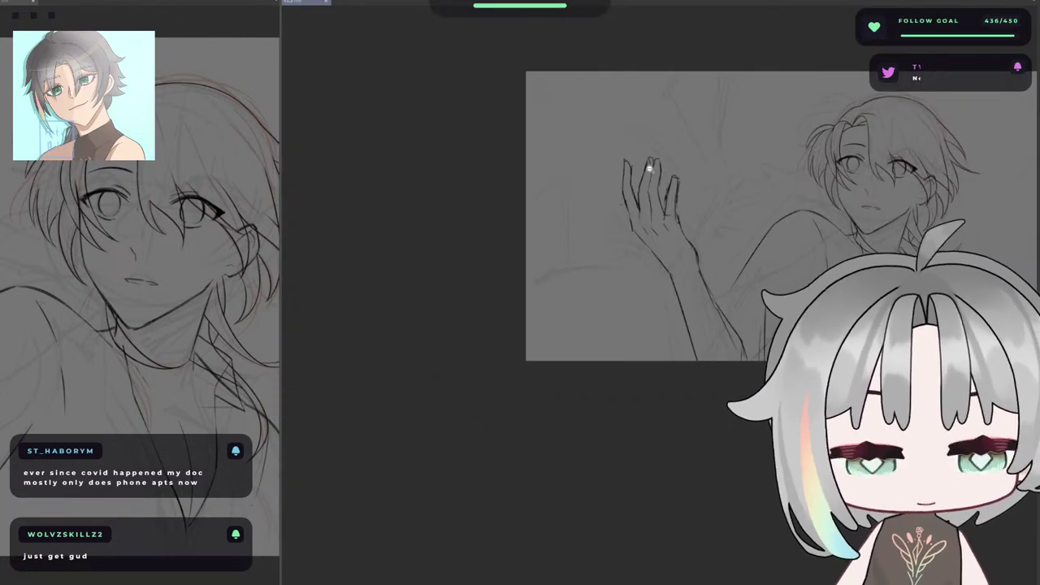
{"action": "scroll", "coordinate": [650, 168], "scroll_direction": "up", "scroll_amount": 5}
{"action": "mouse_move", "coordinate": [577, 202]}
{"action": "left_mouse_down"}
{"action": "mouse_move", "coordinate": [520, 162]}
{"action": "mouse_move", "coordinate": [570, 209]}
{"action": "left_mouse_up"}
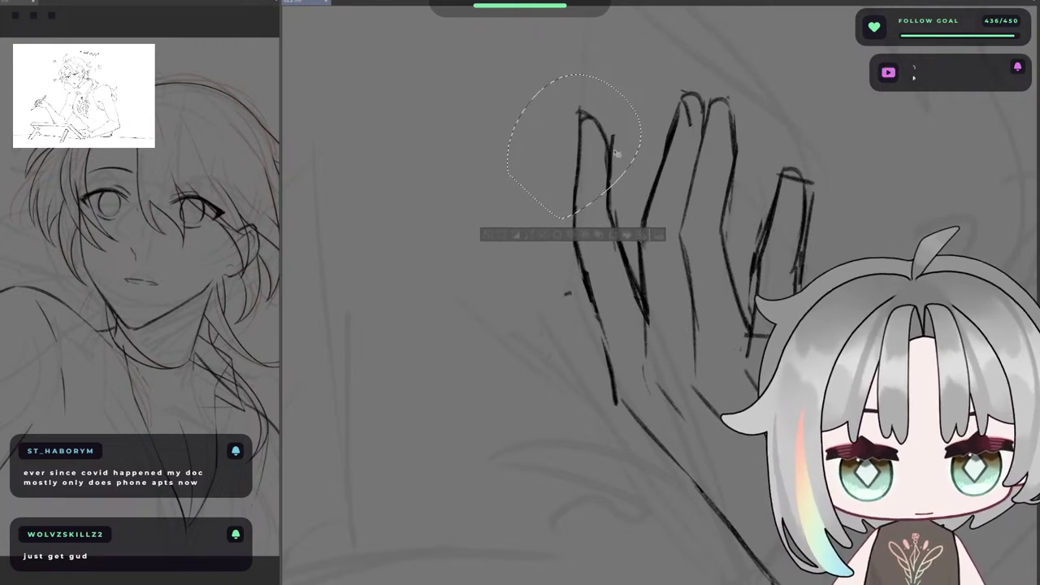
{"action": "key", "text": "ctrl+d"}
{"action": "scroll", "coordinate": [558, 323], "scroll_direction": "down", "scroll_amount": 5}
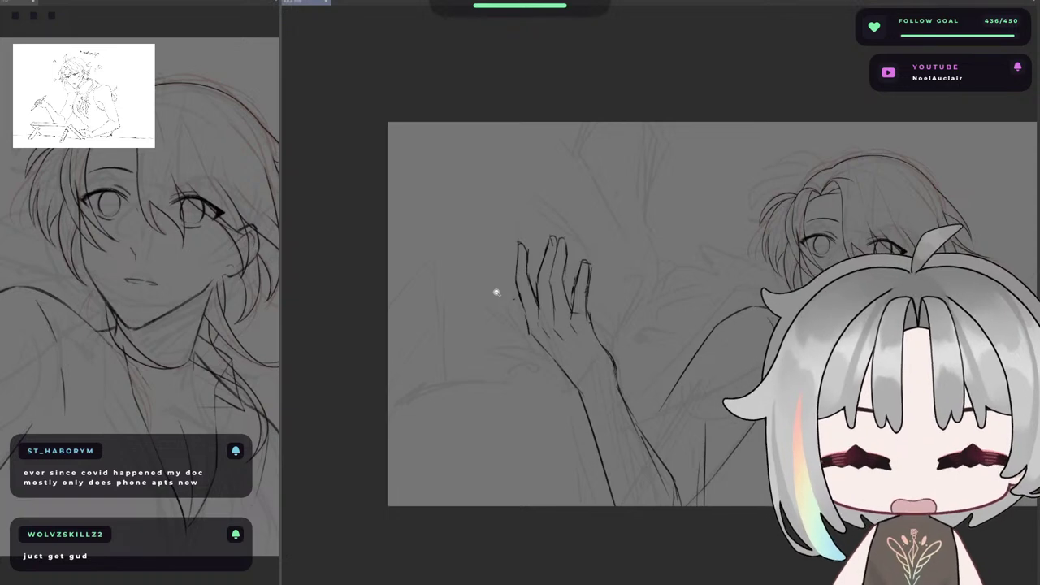
{"action": "scroll", "coordinate": [554, 304], "scroll_direction": "up", "scroll_amount": 5}
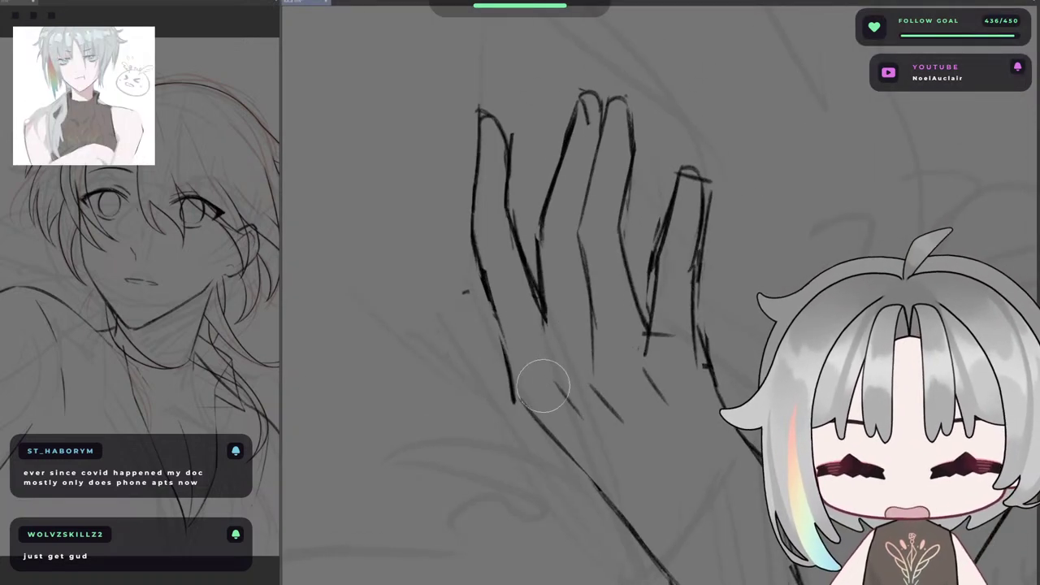
{"action": "left_click_drag", "start_coordinate": [577, 356], "coordinate": [559, 378]}
{"action": "left_click_drag", "start_coordinate": [779, 294], "coordinate": [676, 289]}
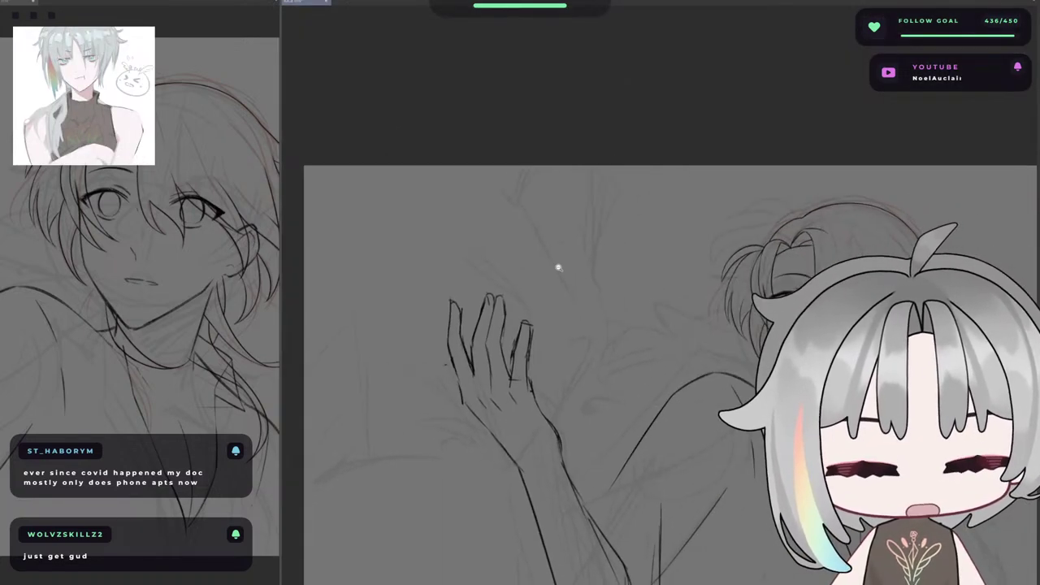
- Try a small rough sketch of a second hand between the raised hand and the head, and undo it
{"action": "left_click_drag", "start_coordinate": [558, 267], "coordinate": [574, 243]}
{"action": "left_click_drag", "start_coordinate": [587, 284], "coordinate": [658, 236]}
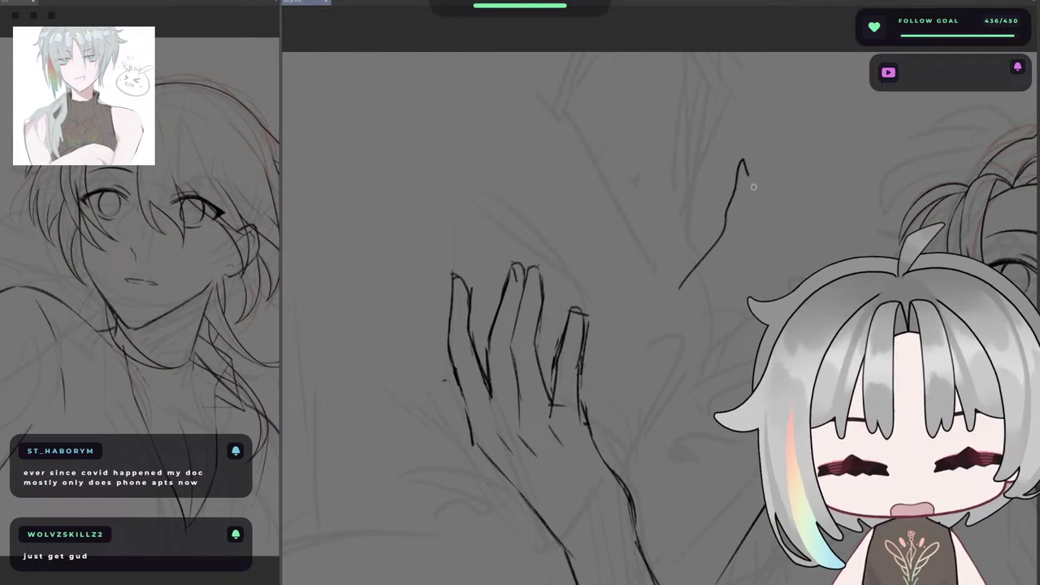
{"action": "mouse_move", "coordinate": [753, 187]}
{"action": "left_mouse_down"}
{"action": "mouse_move", "coordinate": [780, 196]}
{"action": "mouse_move", "coordinate": [801, 232]}
{"action": "left_mouse_up"}
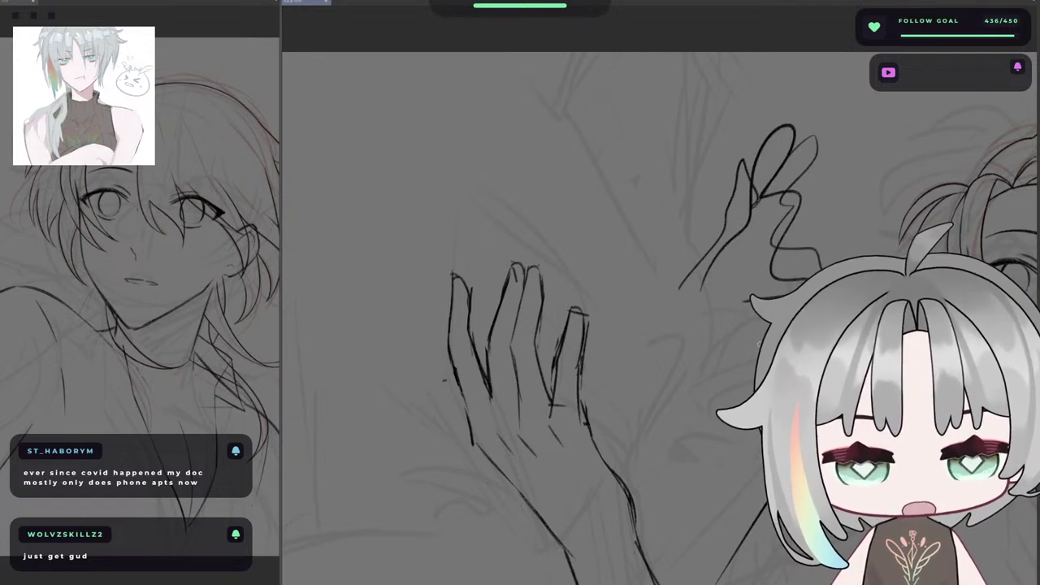
{"action": "key", "text": "ctrl+z"}
{"action": "key", "text": "ctrl+z"}
{"action": "key", "text": "ctrl+z"}
{"action": "key", "text": "ctrl+z"}
{"action": "key", "text": "ctrl+z"}
- Redraw the leftmost finger's outer edge as one line down to the palm and clear the doubled lines at the rightmost finger's tip
{"action": "left_click_drag", "start_coordinate": [640, 420], "coordinate": [715, 296]}
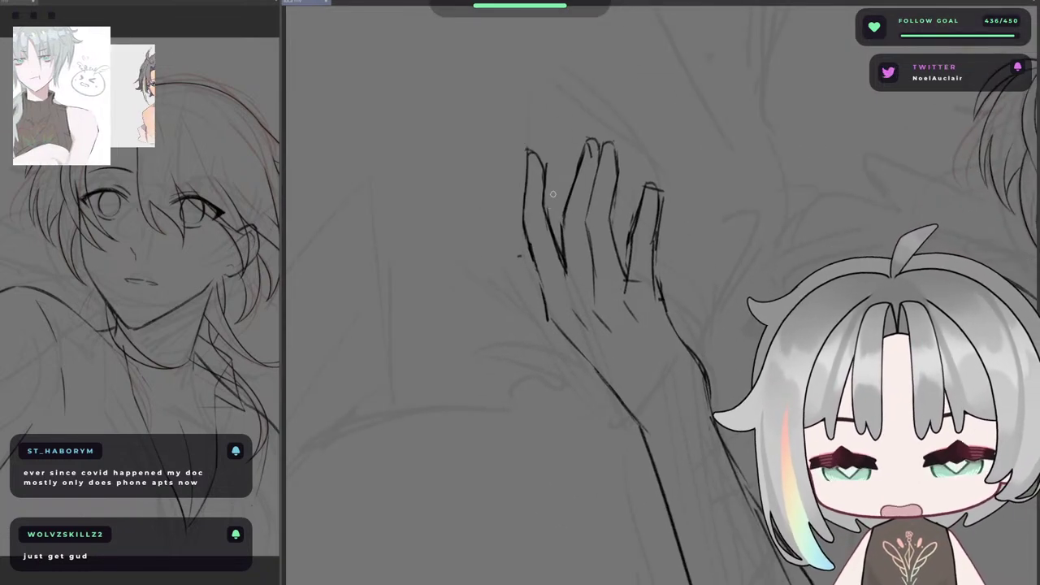
{"action": "scroll", "coordinate": [545, 186], "scroll_direction": "up", "scroll_amount": 3}
{"action": "scroll", "coordinate": [532, 146], "scroll_direction": "up", "scroll_amount": 1}
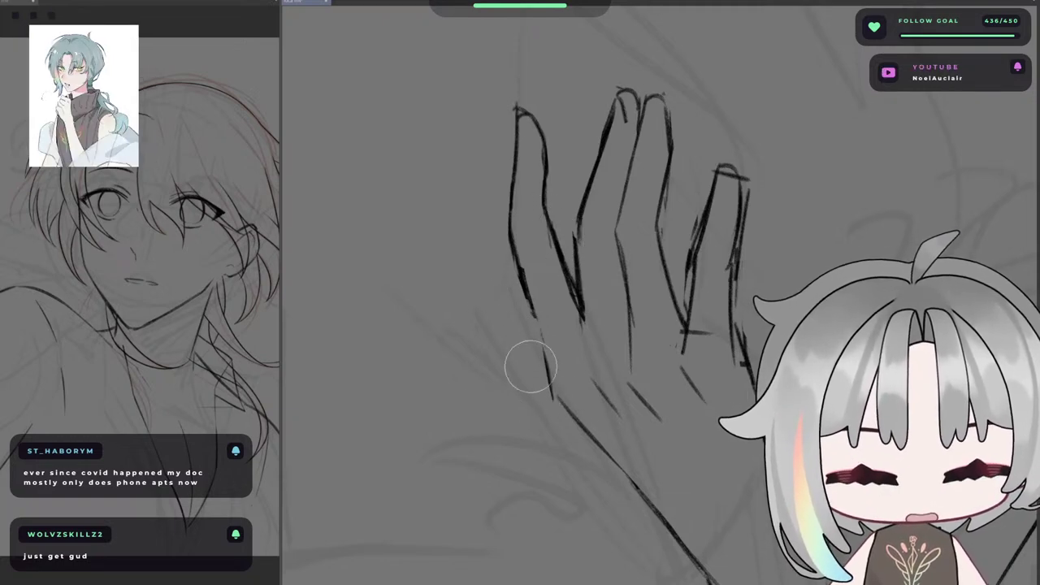
{"action": "key", "text": "p"}
{"action": "key", "text": "ctrl+z"}
{"action": "left_click_drag", "start_coordinate": [532, 314], "coordinate": [563, 398]}
{"action": "key", "text": "ctrl+z"}
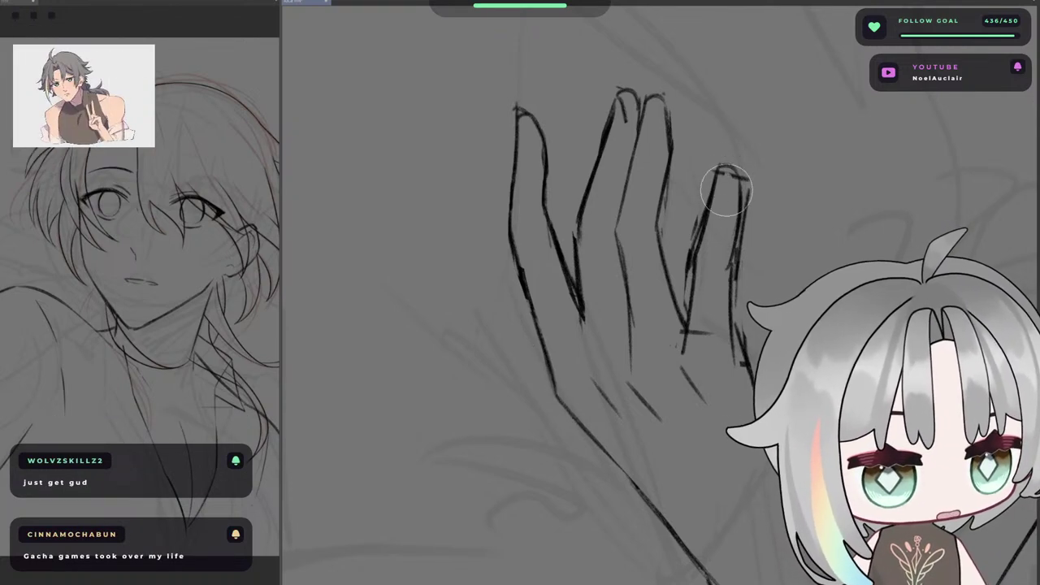
{"action": "left_click_drag", "start_coordinate": [747, 158], "coordinate": [748, 186]}
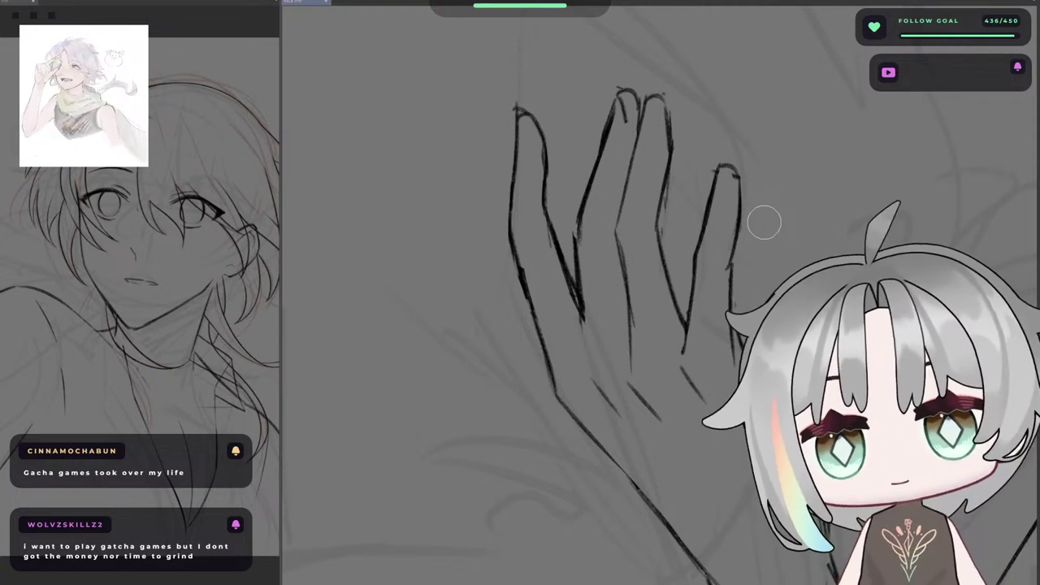
- Rotate the canvas to redraw the left middle finger's outer edge smoothly, clear the mark inside its tip, and reset the rotation
{"action": "scroll", "coordinate": [620, 103], "scroll_direction": "up", "scroll_amount": 2}
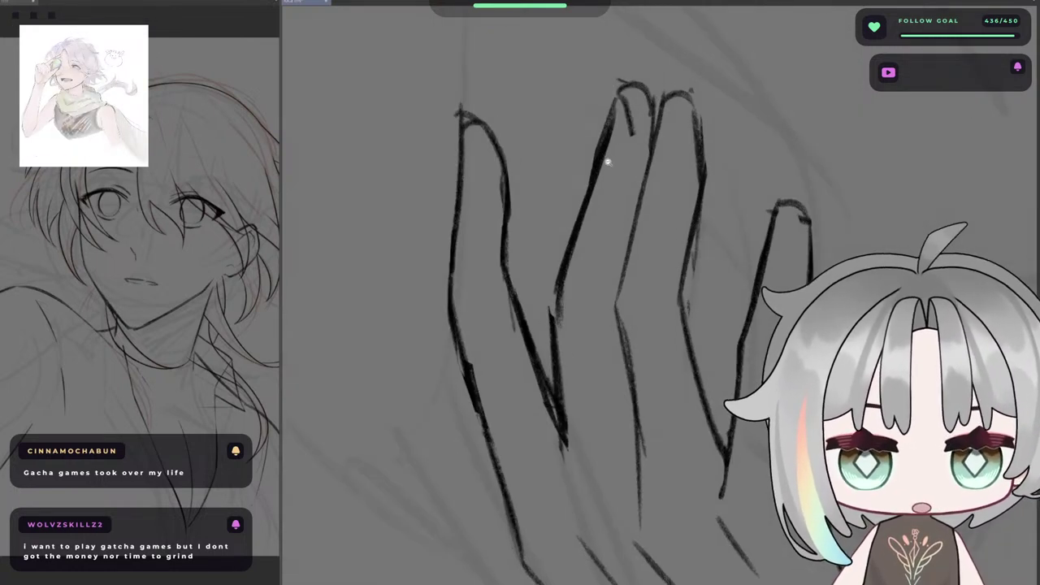
{"action": "key", "text": "asciicircum"}
{"action": "key", "text": "asciicircum"}
{"action": "key", "text": "asciicircum"}
{"action": "key", "text": "asciicircum"}
{"action": "key", "text": "asciicircum"}
{"action": "key", "text": "asciicircum"}
{"action": "key", "text": "asciicircum"}
{"action": "key", "text": "asciicircum"}
{"action": "key", "text": "asciicircum"}
{"action": "key", "text": "asciicircum"}
{"action": "key", "text": "asciicircum"}
{"action": "key", "text": "asciicircum"}
{"action": "mouse_move", "coordinate": [613, 200]}
{"action": "left_mouse_down"}
{"action": "mouse_move", "coordinate": [583, 248]}
{"action": "mouse_move", "coordinate": [615, 214]}
{"action": "mouse_move", "coordinate": [674, 216]}
{"action": "mouse_move", "coordinate": [742, 199]}
{"action": "mouse_move", "coordinate": [724, 192]}
{"action": "left_mouse_up"}
{"action": "key", "text": "p"}
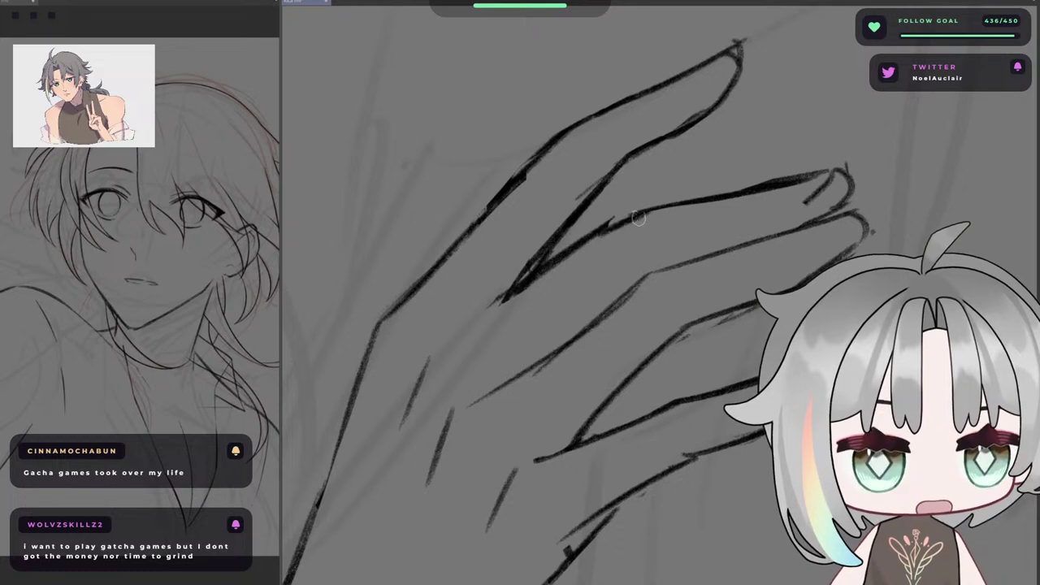
{"action": "left_click_drag", "start_coordinate": [629, 215], "coordinate": [762, 187]}
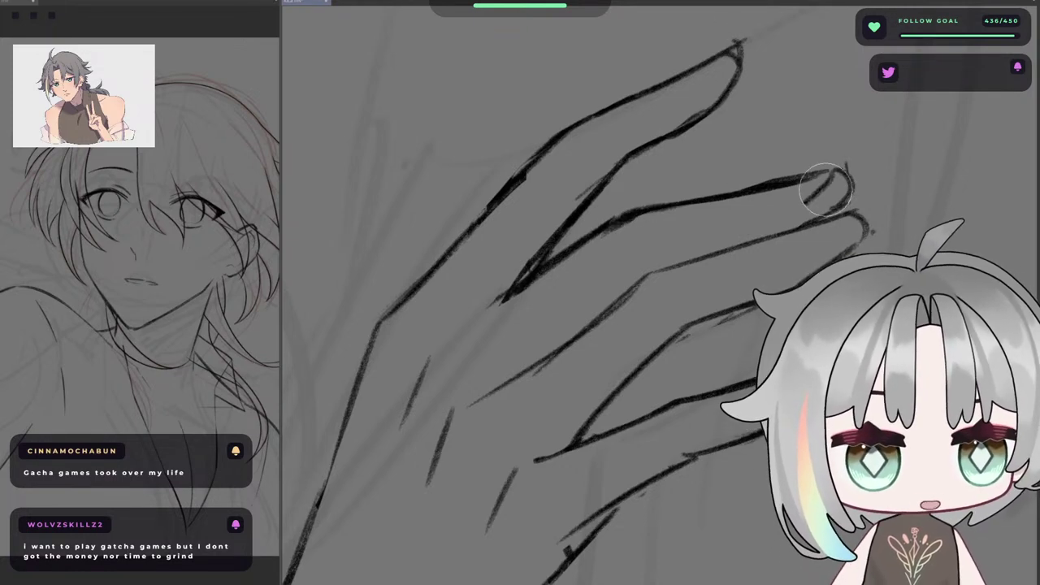
{"action": "key", "text": "ctrl+at"}
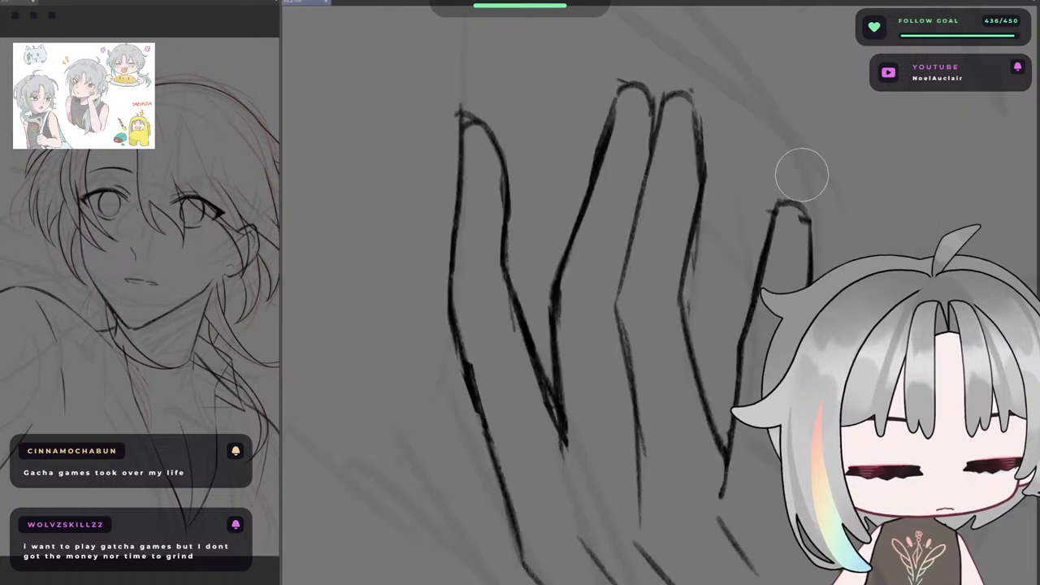
- Erase the stray line ends around the tips of the two middle fingers and the leftmost finger, checking the hand mirrored
{"action": "left_click_drag", "start_coordinate": [662, 187], "coordinate": [643, 211]}
{"action": "key", "text": "h"}
{"action": "left_click_drag", "start_coordinate": [748, 158], "coordinate": [649, 143]}
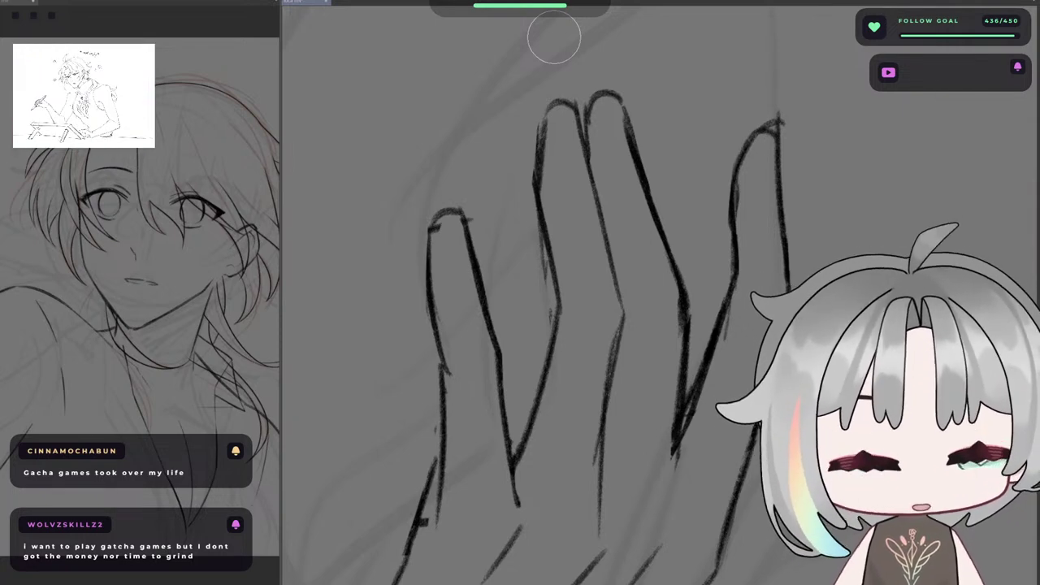
{"action": "key", "text": "h"}
{"action": "left_click_drag", "start_coordinate": [527, 101], "coordinate": [574, 109]}
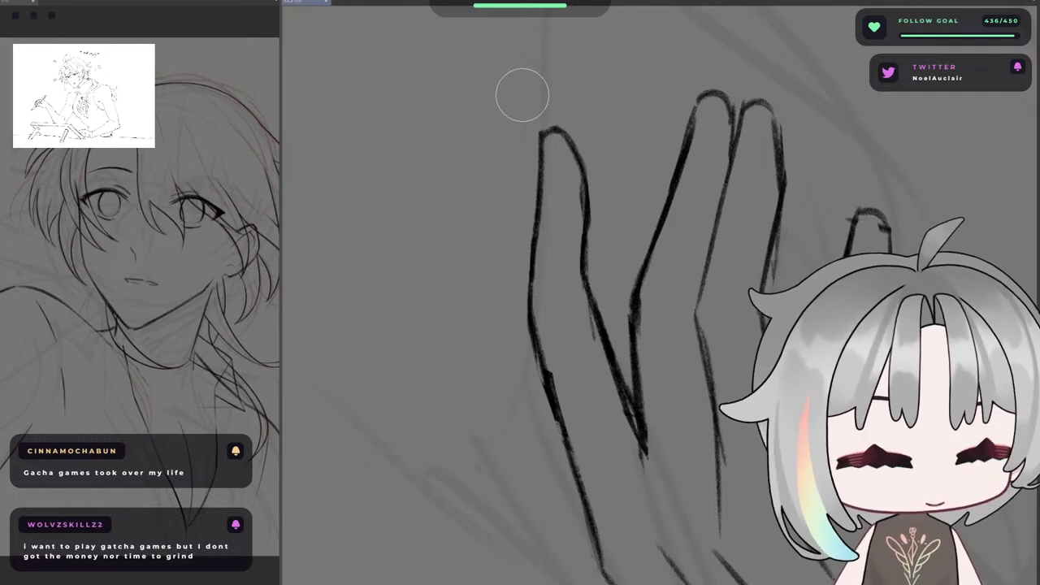
- Clean the stray corners off the shortest outer finger's rounded tip, comparing the hand mirrored and unmirrored
{"action": "key", "text": "h"}
{"action": "left_click_drag", "start_coordinate": [501, 304], "coordinate": [701, 198]}
{"action": "left_click_drag", "start_coordinate": [646, 122], "coordinate": [638, 143]}
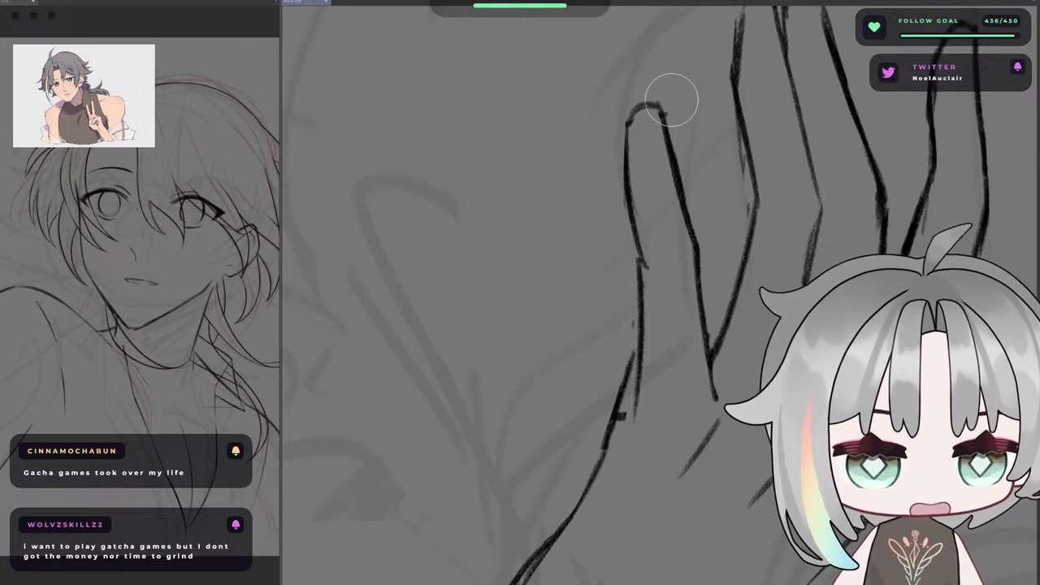
{"action": "key", "text": "h"}
{"action": "mouse_move", "coordinate": [747, 285]}
{"action": "left_mouse_down"}
{"action": "mouse_move", "coordinate": [724, 311]}
{"action": "mouse_move", "coordinate": [593, 260]}
{"action": "mouse_move", "coordinate": [612, 239]}
{"action": "left_mouse_up"}
{"action": "key", "text": "h"}
{"action": "key", "text": "h"}
{"action": "key", "text": "h"}
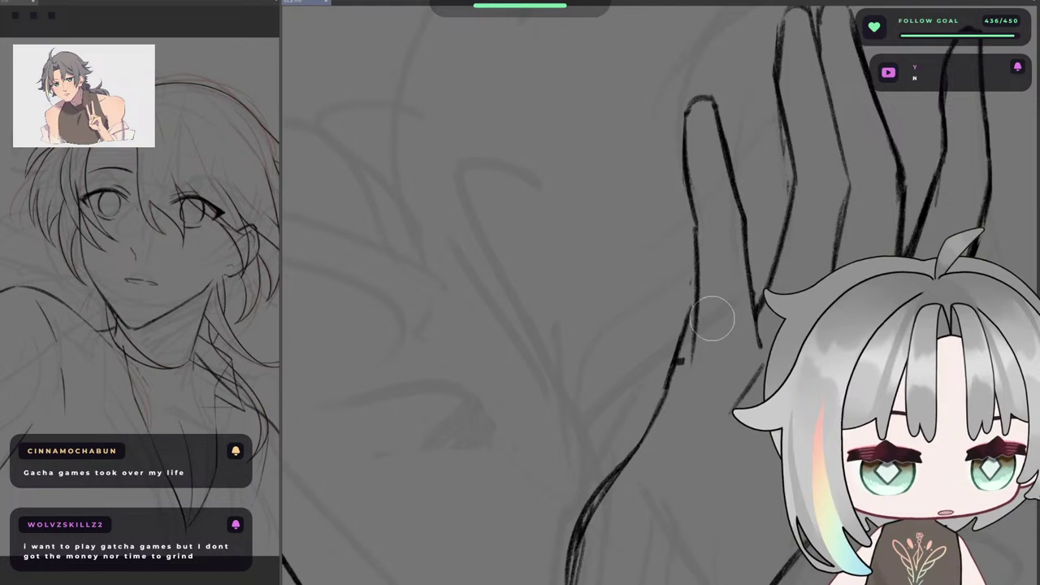
- Erase the blot and broken strokes below the rightmost finger's base and redraw one line joining it to the hand's outer edge
{"action": "key", "text": "h"}
{"action": "left_click_drag", "start_coordinate": [753, 276], "coordinate": [583, 307]}
{"action": "left_click_drag", "start_coordinate": [540, 213], "coordinate": [554, 280]}
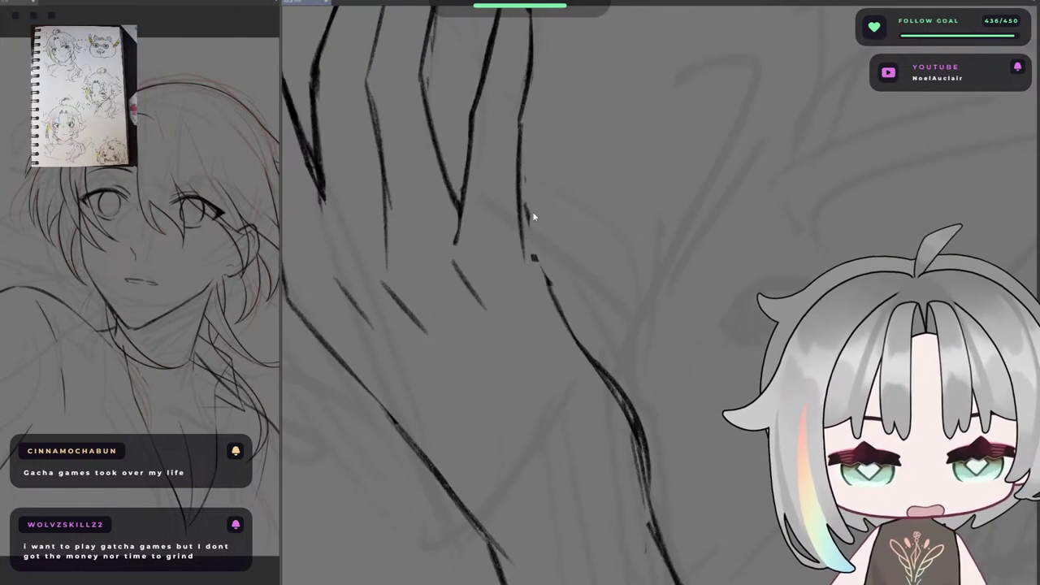
{"action": "mouse_move", "coordinate": [537, 228]}
{"action": "left_mouse_down"}
{"action": "mouse_move", "coordinate": [542, 269]}
{"action": "mouse_move", "coordinate": [533, 271]}
{"action": "left_mouse_up"}
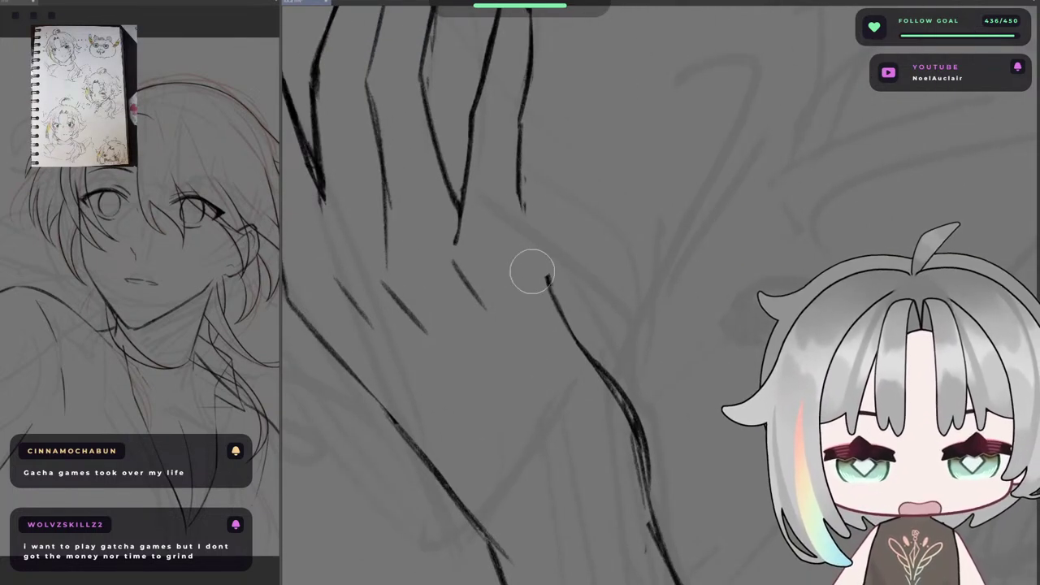
{"action": "key", "text": "p"}
{"action": "key", "text": "ctrl+z"}
{"action": "mouse_move", "coordinate": [521, 185]}
{"action": "left_mouse_down"}
{"action": "mouse_move", "coordinate": [532, 252]}
{"action": "mouse_move", "coordinate": [529, 243]}
{"action": "mouse_move", "coordinate": [563, 305]}
{"action": "left_mouse_up"}
{"action": "key", "text": "ctrl+z"}
{"action": "key", "text": "ctrl+z"}
{"action": "mouse_move", "coordinate": [527, 231]}
{"action": "left_mouse_down"}
{"action": "mouse_move", "coordinate": [566, 309]}
{"action": "mouse_move", "coordinate": [547, 282]}
{"action": "left_mouse_up"}
{"action": "key", "text": "ctrl+z"}
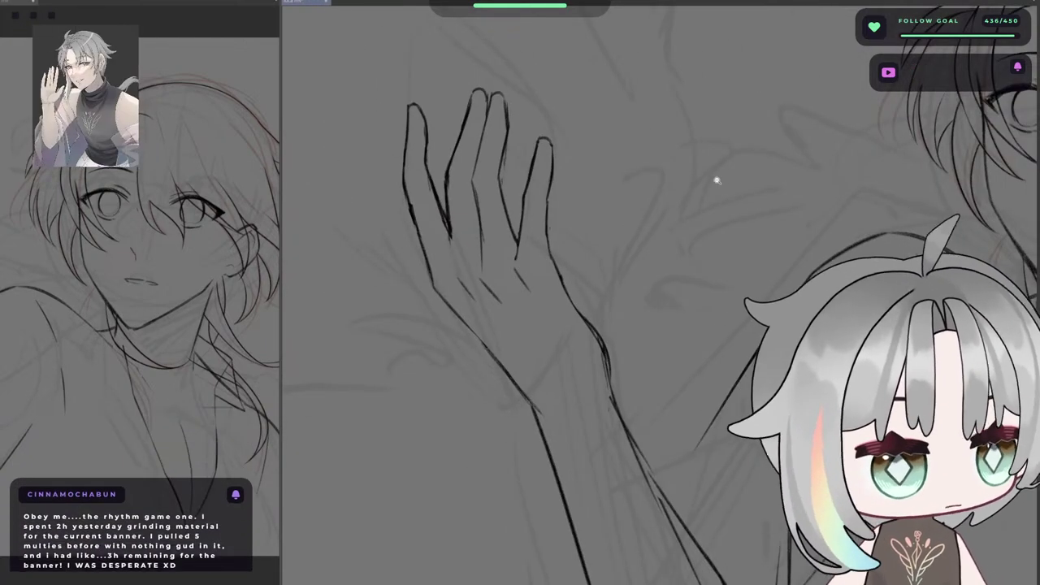
- Compare the hand mirrored and unmirrored, and thin the lower part of the leftmost finger's inner edge down to the finger gap
{"action": "key", "text": "h"}
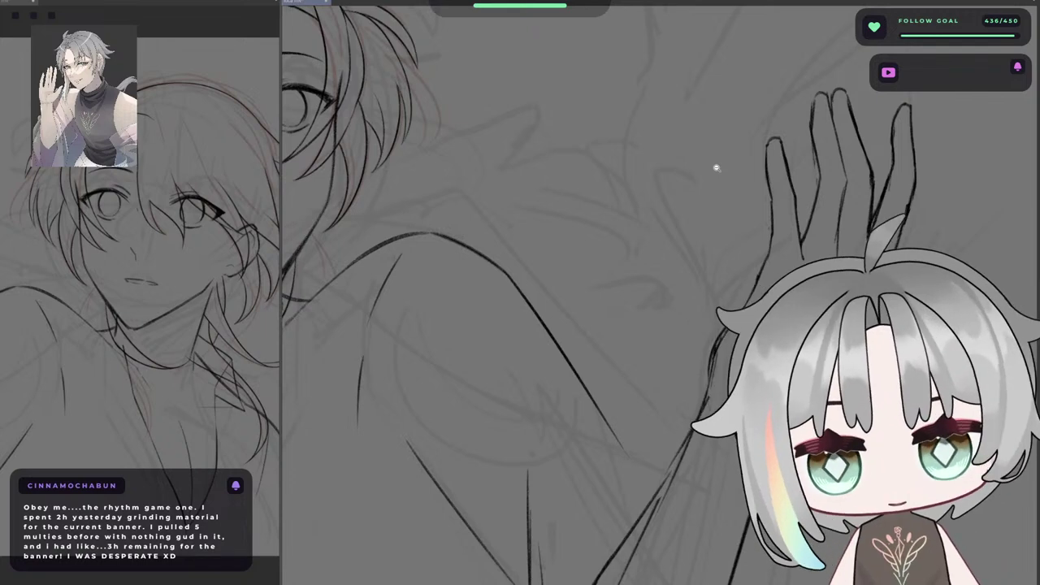
{"action": "key", "text": "m"}
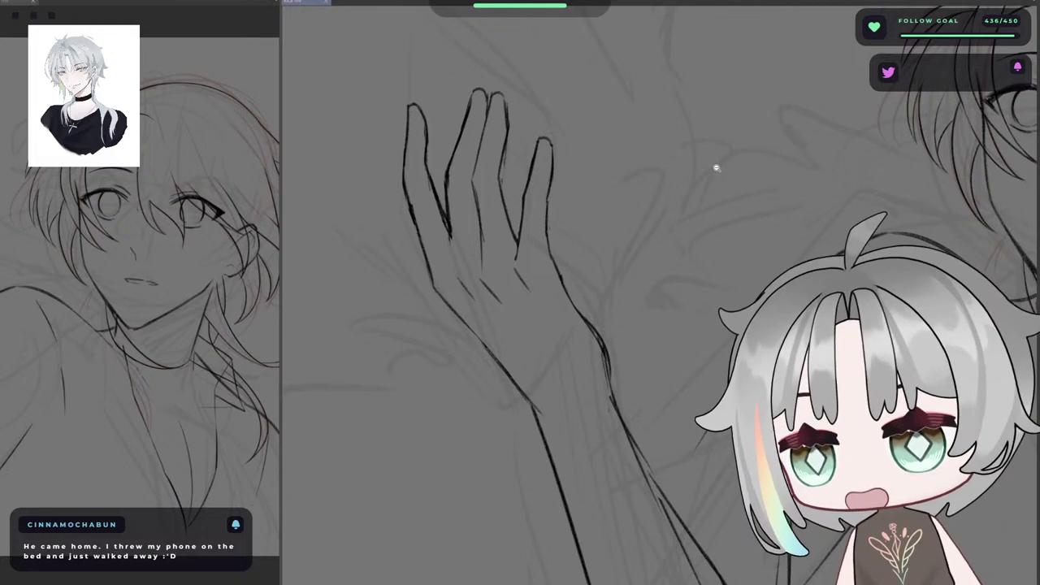
{"action": "key", "text": "h"}
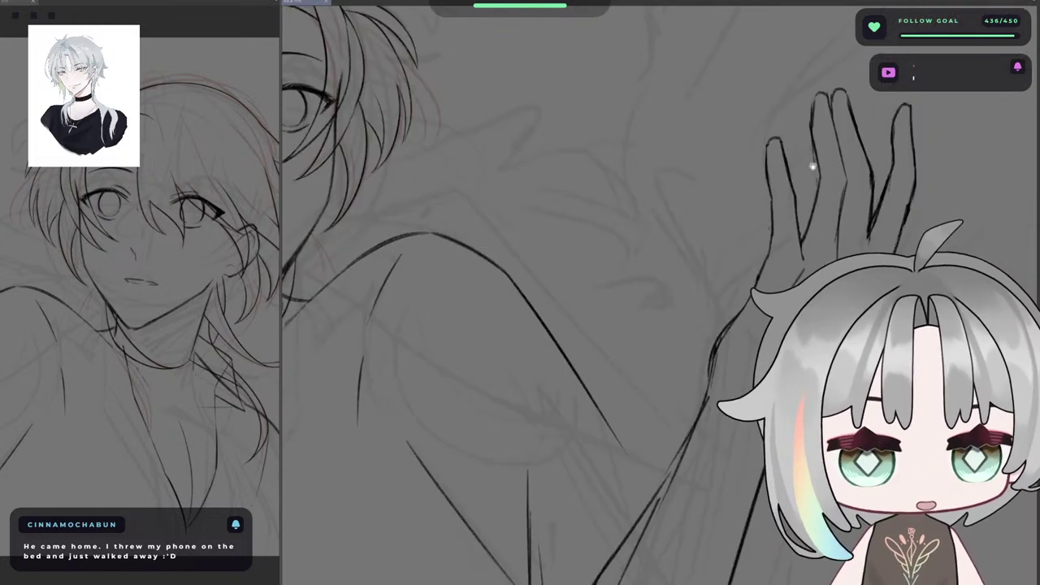
{"action": "left_click_drag", "start_coordinate": [814, 167], "coordinate": [637, 178]}
{"action": "scroll", "coordinate": [714, 194], "scroll_direction": "up", "scroll_amount": 3}
{"action": "key", "text": "h"}
{"action": "scroll", "coordinate": [593, 162], "scroll_direction": "up", "scroll_amount": 4}
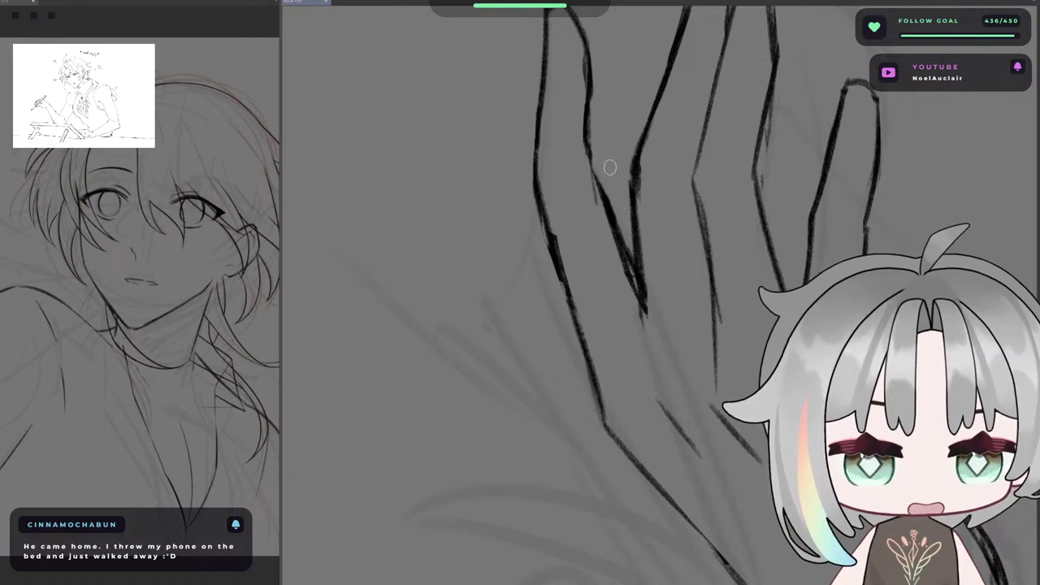
{"action": "left_click_drag", "start_coordinate": [604, 178], "coordinate": [632, 268]}
{"action": "key", "text": "ctrl+z"}
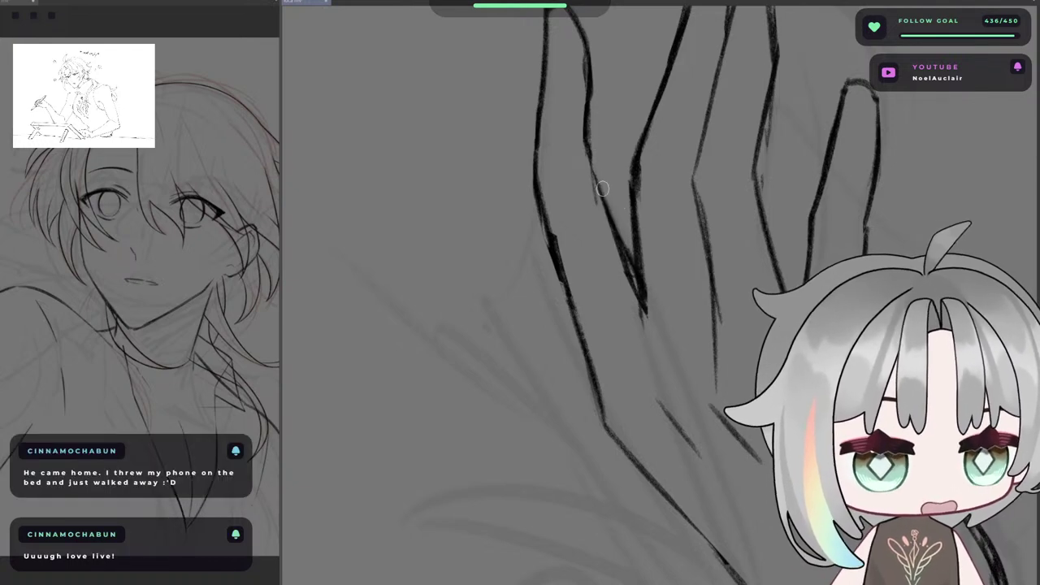
{"action": "left_click_drag", "start_coordinate": [602, 182], "coordinate": [637, 283]}
{"action": "key", "text": "ctrl+z"}
{"action": "left_click_drag", "start_coordinate": [628, 246], "coordinate": [634, 285]}
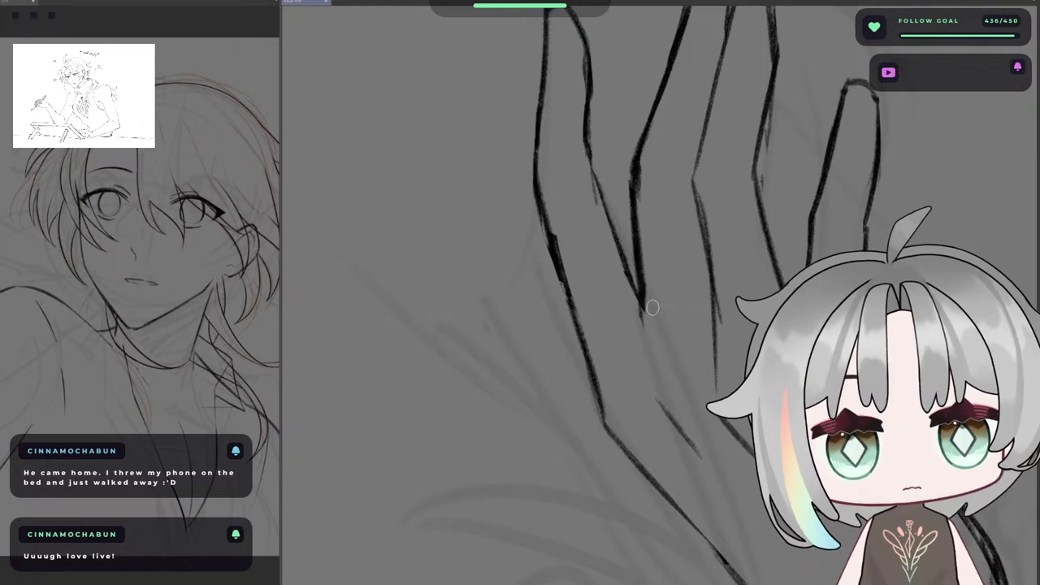
- Extend the line below the gap between the leftmost finger and its neighbouring middle finger into the palm
{"action": "key", "text": "h"}
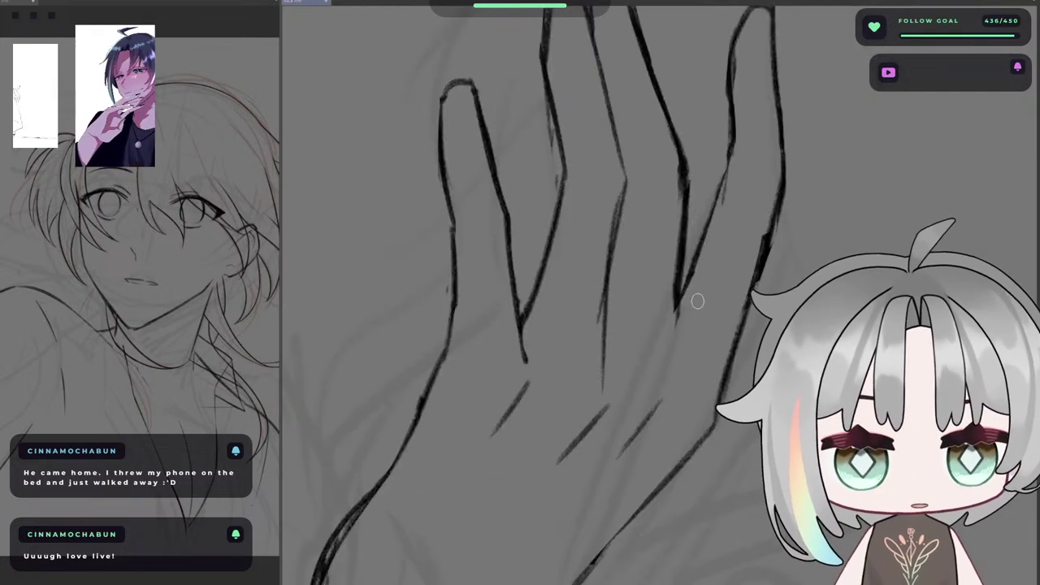
{"action": "left_click_drag", "start_coordinate": [697, 301], "coordinate": [634, 227]}
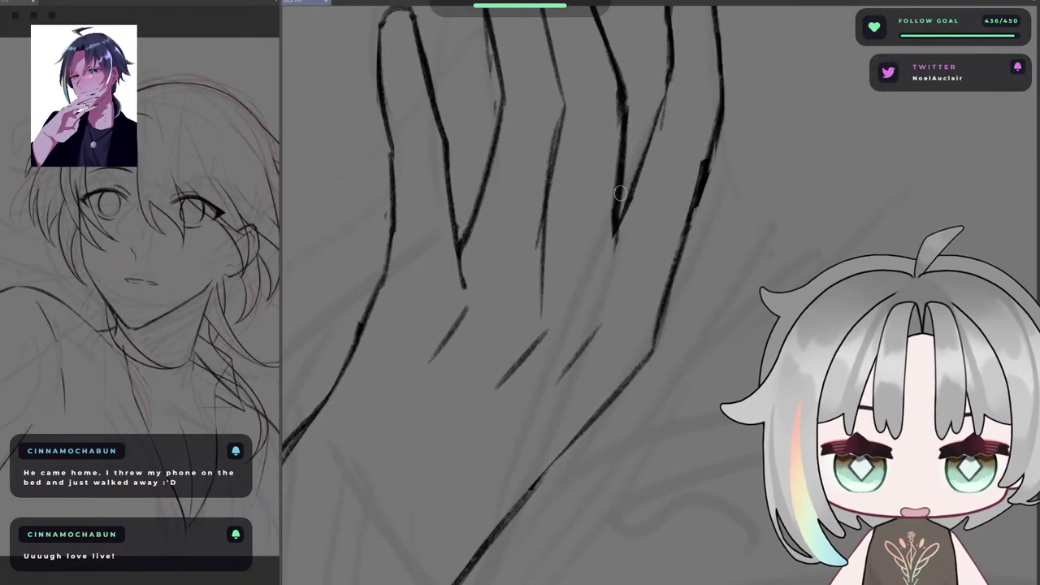
{"action": "mouse_move", "coordinate": [617, 221]}
{"action": "left_mouse_down"}
{"action": "mouse_move", "coordinate": [616, 303]}
{"action": "mouse_move", "coordinate": [619, 291]}
{"action": "left_mouse_up"}
{"action": "key", "text": "ctrl+z"}
{"action": "key", "text": "h"}
{"action": "left_click_drag", "start_coordinate": [630, 337], "coordinate": [451, 338]}
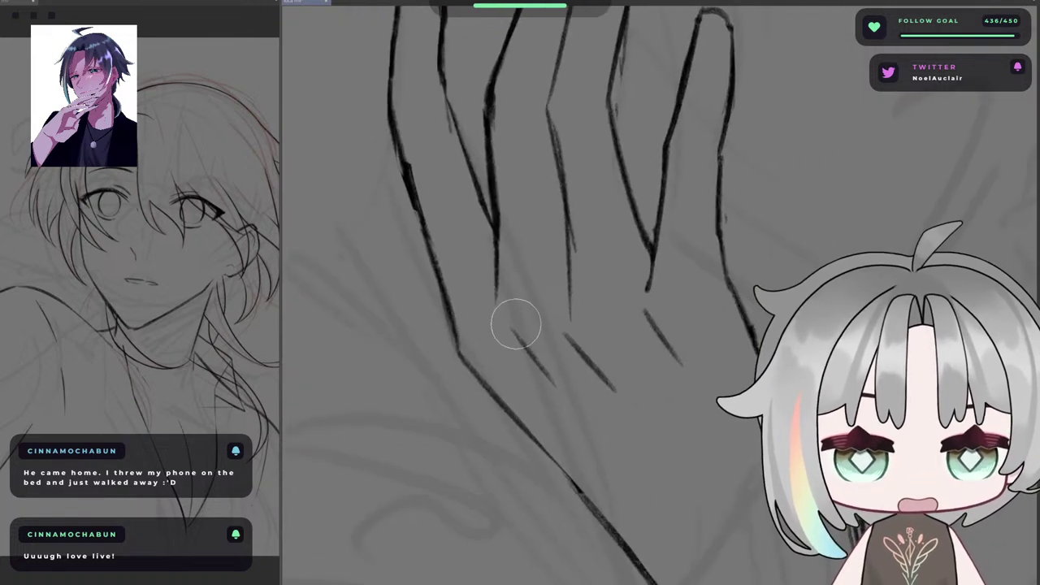
- Replace the two left knuckle marks with shorter strokes and shorten the line dividing the two middle fingers
{"action": "key", "text": "ctrl+z"}
{"action": "mouse_move", "coordinate": [518, 354]}
{"action": "left_mouse_down"}
{"action": "mouse_move", "coordinate": [550, 392]}
{"action": "mouse_move", "coordinate": [540, 383]}
{"action": "left_mouse_up"}
{"action": "key", "text": "ctrl+z"}
{"action": "key", "text": "e"}
{"action": "left_click_drag", "start_coordinate": [566, 333], "coordinate": [591, 376]}
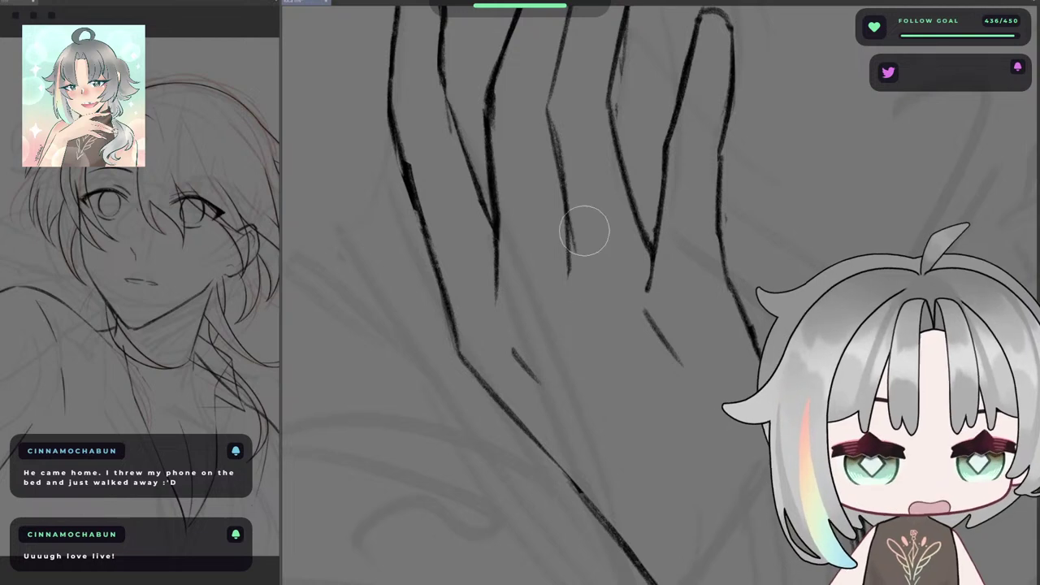
{"action": "left_click_drag", "start_coordinate": [569, 327], "coordinate": [600, 362]}
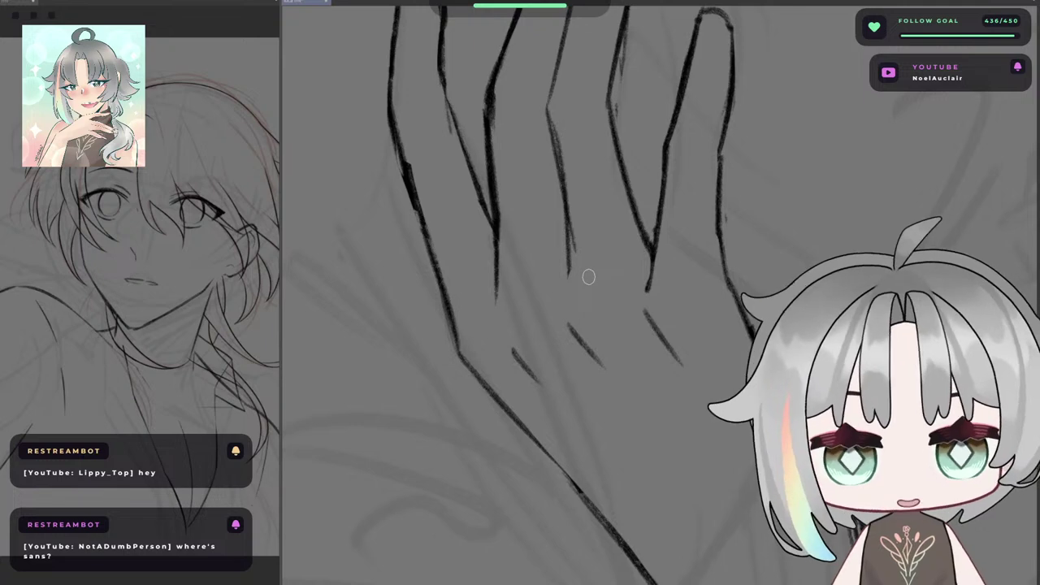
- Erase the split end of the line dividing the two middle fingers, checking the hand mirrored and with the canvas rotated
{"action": "key", "text": "h"}
{"action": "left_click_drag", "start_coordinate": [703, 330], "coordinate": [562, 339]}
{"action": "key", "text": "h"}
{"action": "left_click_drag", "start_coordinate": [673, 233], "coordinate": [588, 294]}
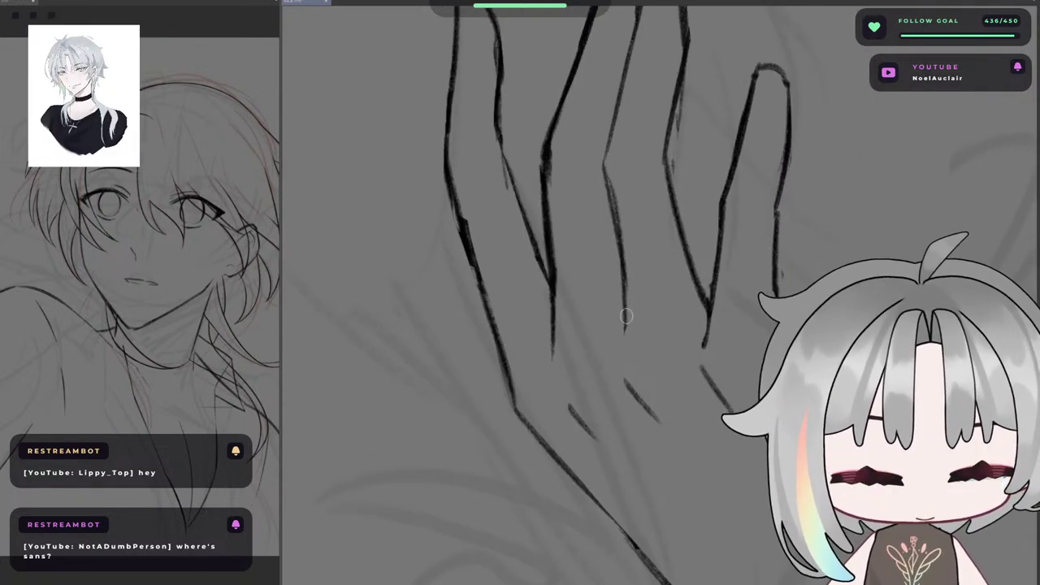
{"action": "mouse_move", "coordinate": [619, 198]}
{"action": "left_mouse_down"}
{"action": "mouse_move", "coordinate": [521, 279]}
{"action": "mouse_move", "coordinate": [638, 125]}
{"action": "mouse_move", "coordinate": [700, 267]}
{"action": "left_mouse_up"}
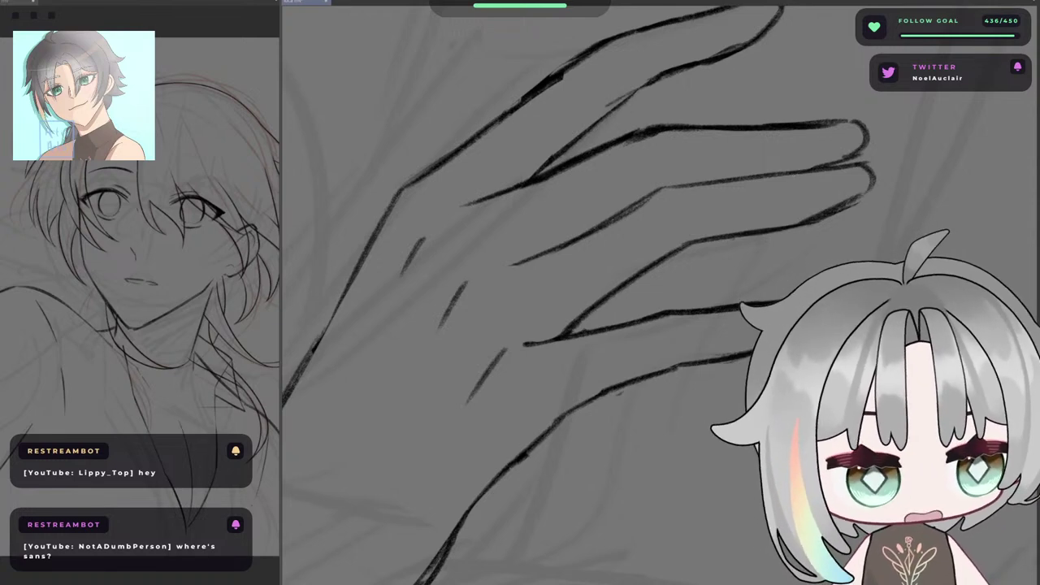
{"action": "left_click_drag", "start_coordinate": [747, 325], "coordinate": [778, 262]}
{"action": "scroll", "coordinate": [559, 225], "scroll_direction": "up", "scroll_amount": 1}
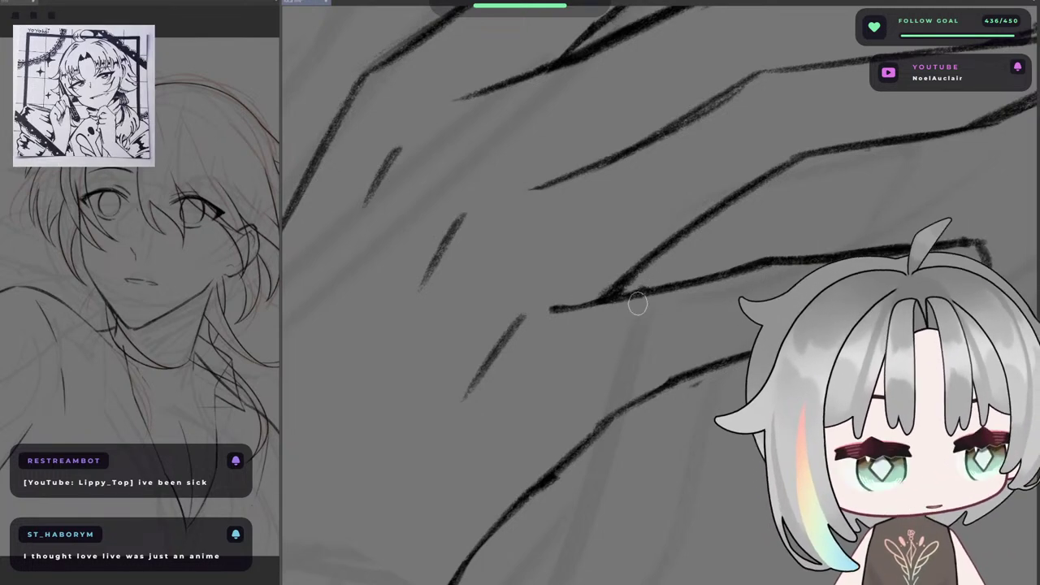
{"action": "left_click_drag", "start_coordinate": [637, 302], "coordinate": [643, 188]}
{"action": "left_click_drag", "start_coordinate": [669, 221], "coordinate": [660, 218]}
{"action": "key", "text": "h"}
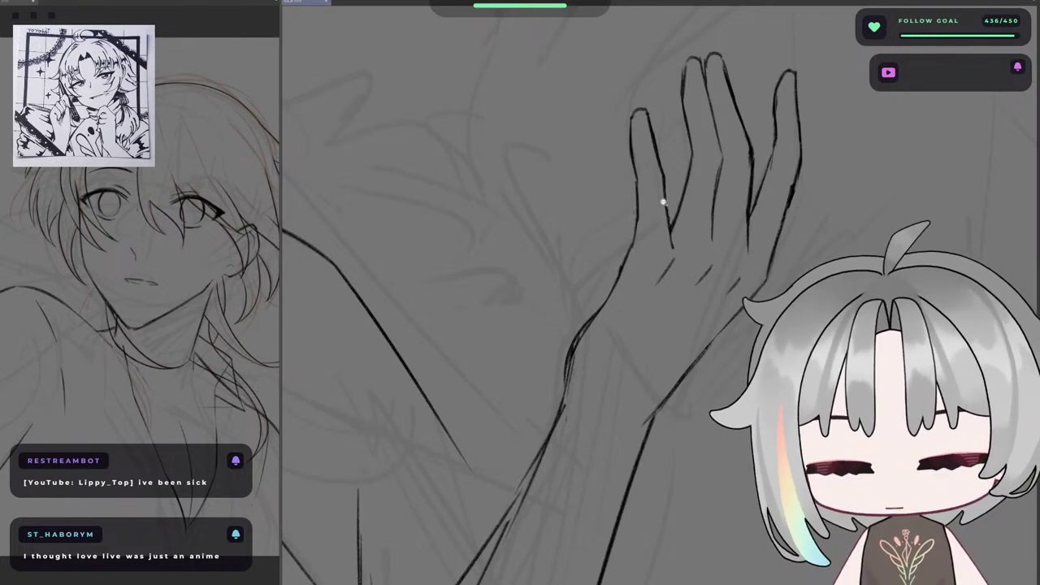
- Trim the tail below the gap beside the shortest finger to a short point
{"action": "scroll", "coordinate": [686, 224], "scroll_direction": "up", "scroll_amount": 5}
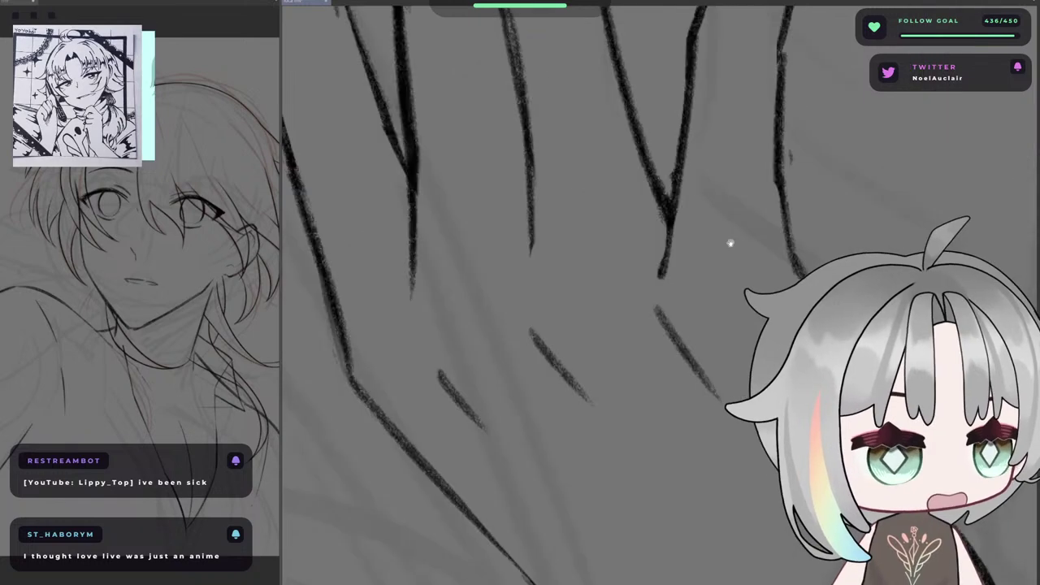
{"action": "left_click_drag", "start_coordinate": [591, 216], "coordinate": [574, 242]}
{"action": "key", "text": "ctrl+z"}
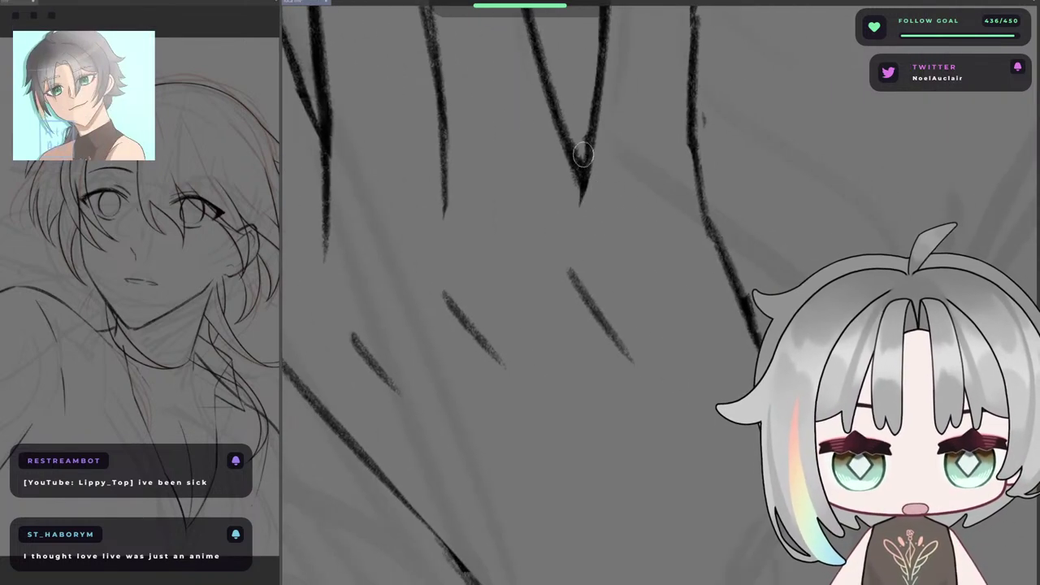
{"action": "left_click_drag", "start_coordinate": [583, 179], "coordinate": [572, 234]}
{"action": "key", "text": "ctrl+z"}
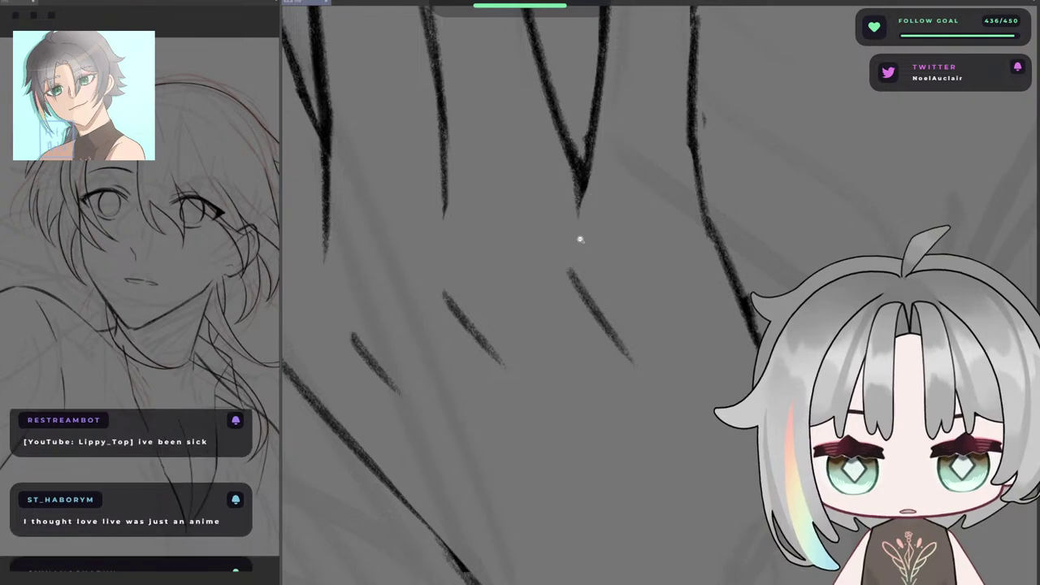
- Compare the hand mirrored and unmirrored, and erase all three knuckle marks below the fingers
{"action": "scroll", "coordinate": [691, 221], "scroll_direction": "down", "scroll_amount": 5}
{"action": "key", "text": "h"}
{"action": "key", "text": "h"}
{"action": "left_click_drag", "start_coordinate": [704, 290], "coordinate": [732, 292]}
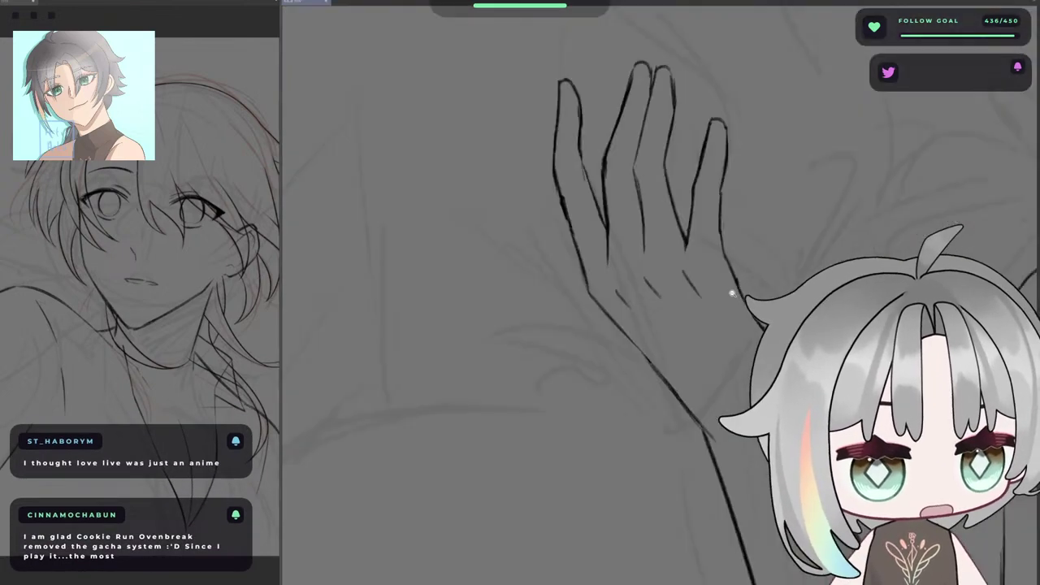
{"action": "scroll", "coordinate": [731, 292], "scroll_direction": "up", "scroll_amount": 3}
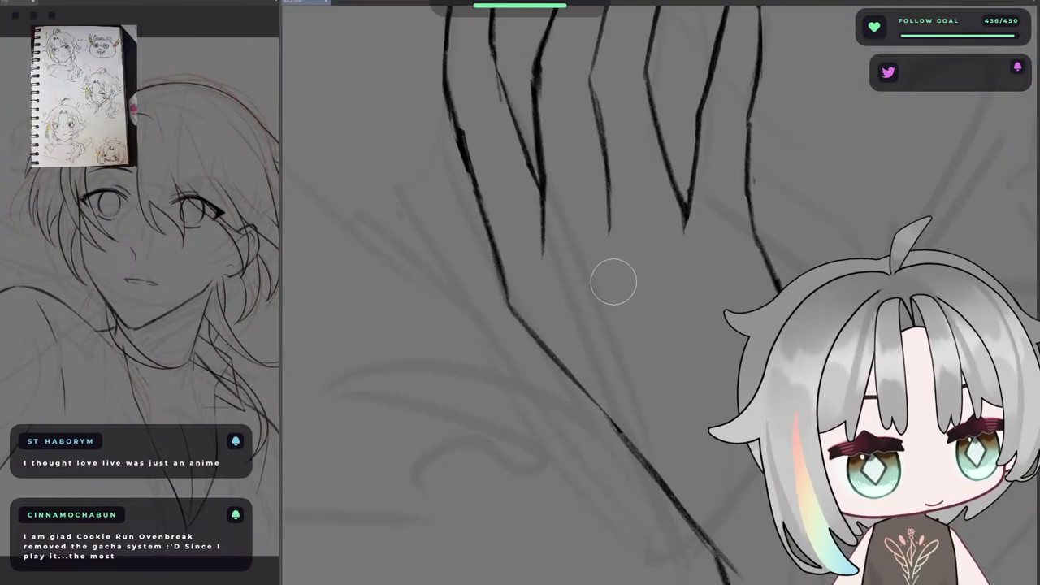
{"action": "scroll", "coordinate": [681, 296], "scroll_direction": "down", "scroll_amount": 5}
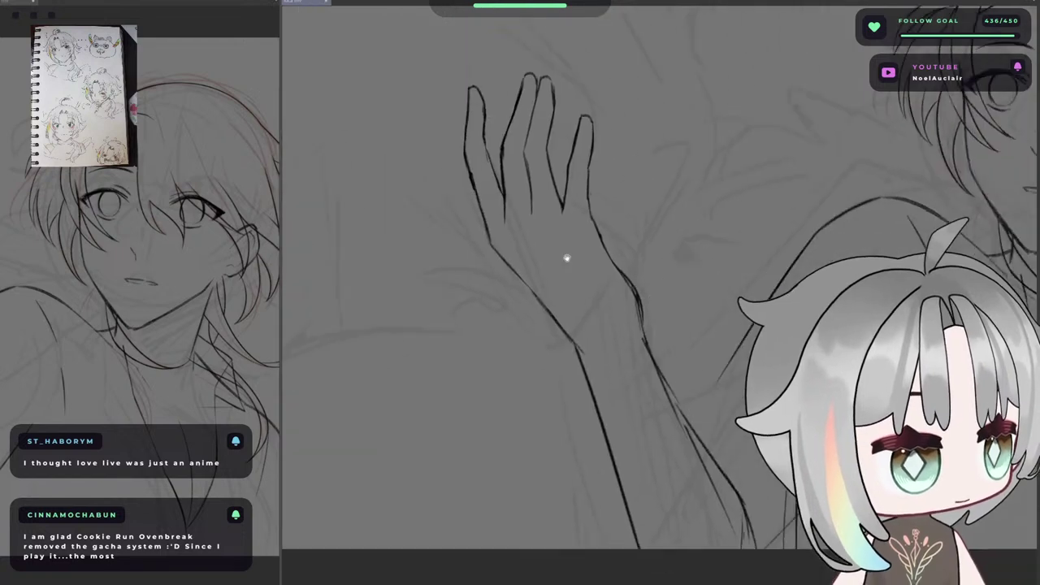
- Clear the doubled stroke on the leftmost finger's inner edge and redraw it as one line down to the gap, checking it mirrored
{"action": "scroll", "coordinate": [638, 167], "scroll_direction": "up", "scroll_amount": 2}
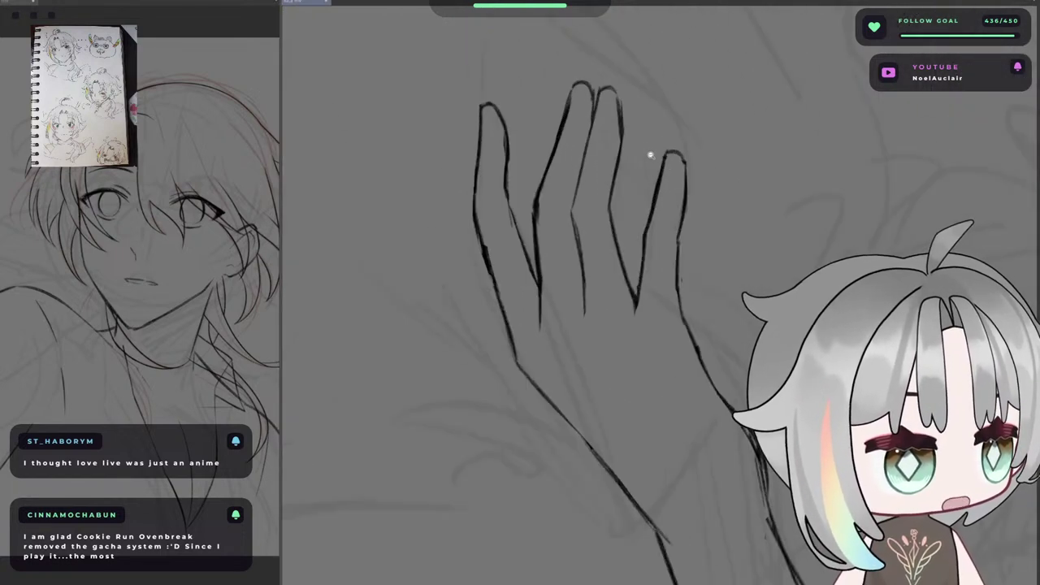
{"action": "scroll", "coordinate": [589, 84], "scroll_direction": "up", "scroll_amount": 5}
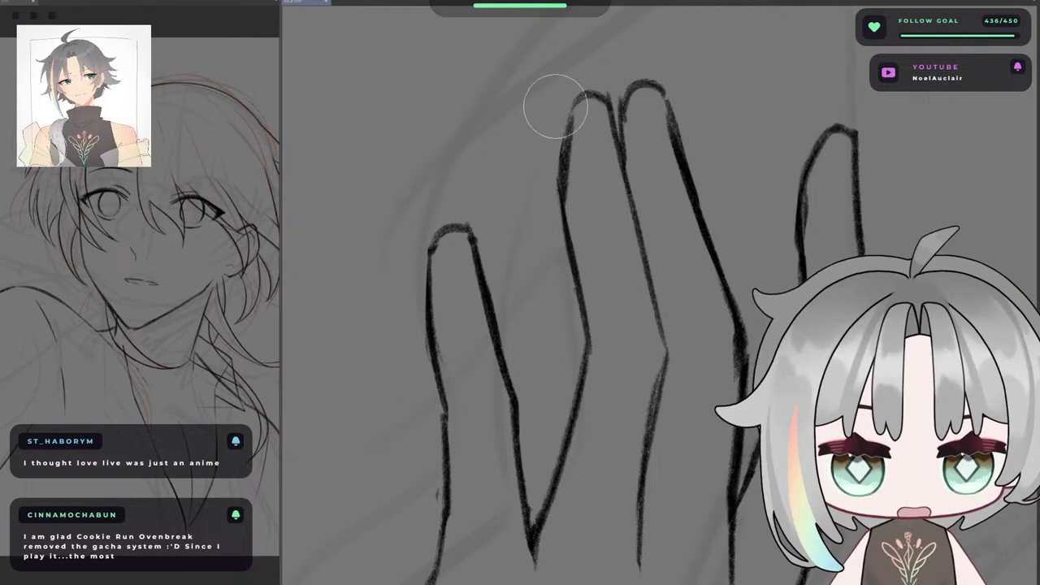
{"action": "scroll", "coordinate": [531, 309], "scroll_direction": "up", "scroll_amount": 2}
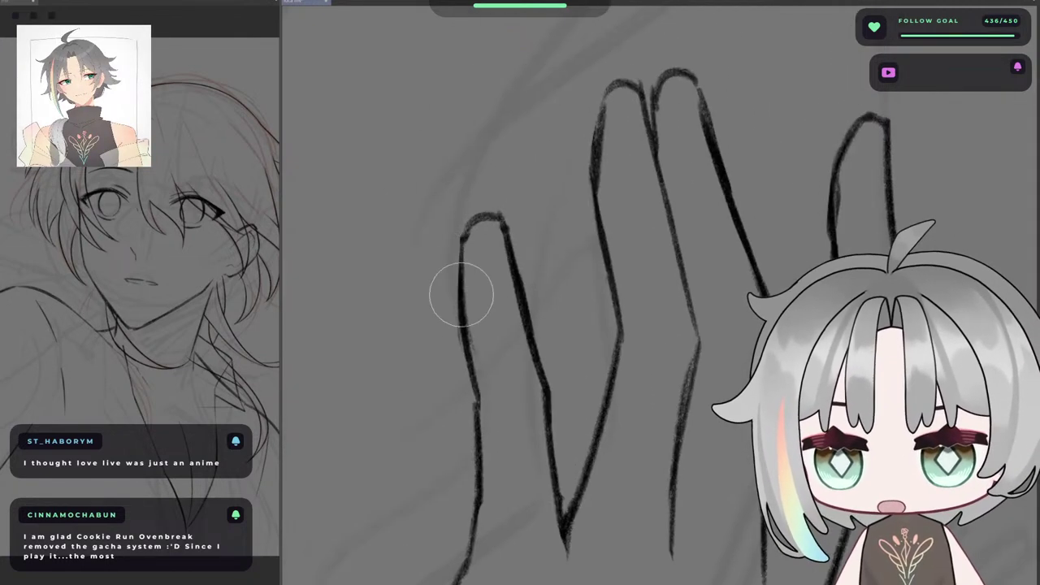
{"action": "scroll", "coordinate": [463, 293], "scroll_direction": "down", "scroll_amount": 2}
{"action": "scroll", "coordinate": [638, 261], "scroll_direction": "up", "scroll_amount": 3}
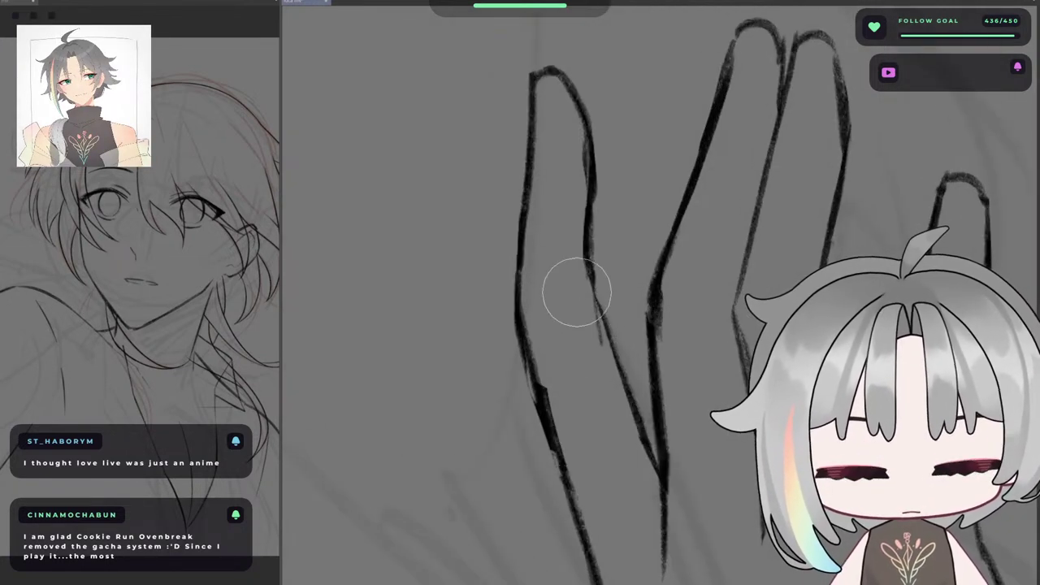
{"action": "scroll", "coordinate": [622, 390], "scroll_direction": "up", "scroll_amount": 3}
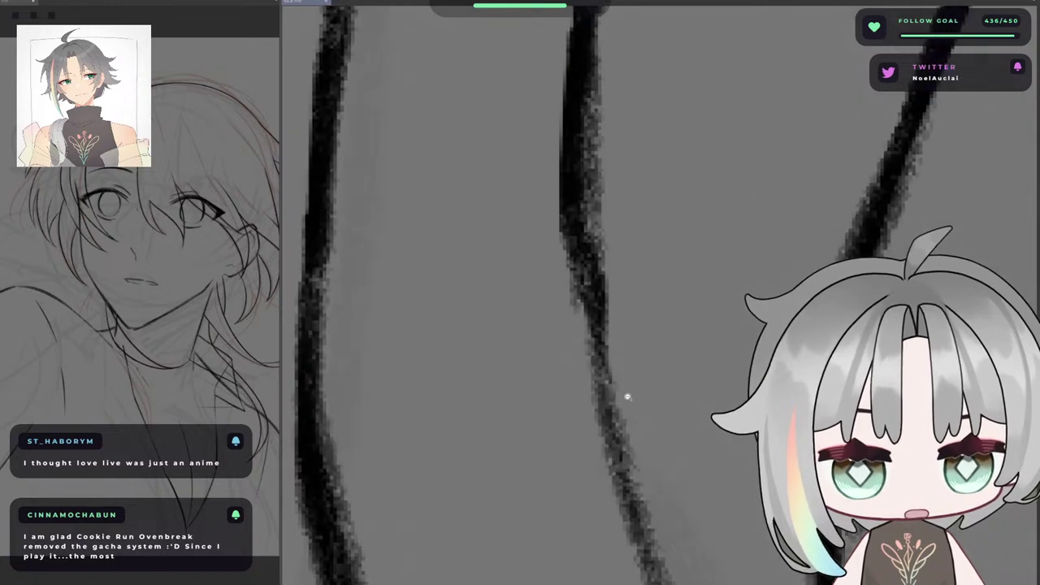
{"action": "scroll", "coordinate": [570, 328], "scroll_direction": "down", "scroll_amount": 1}
{"action": "scroll", "coordinate": [570, 328], "scroll_direction": "down", "scroll_amount": 2}
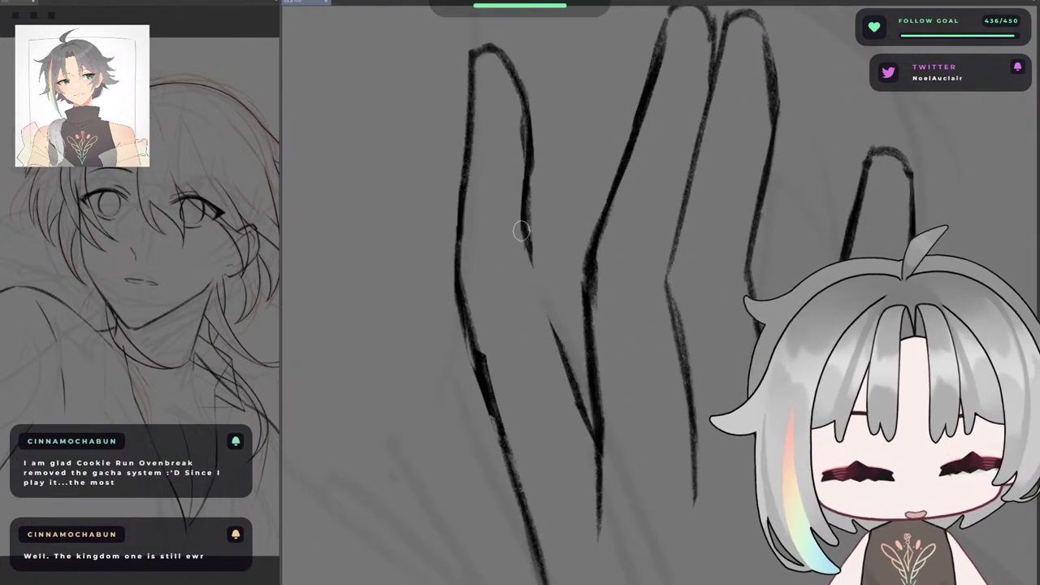
{"action": "key", "text": "ctrl+z"}
{"action": "left_click_drag", "start_coordinate": [528, 258], "coordinate": [576, 378]}
{"action": "key", "text": "ctrl+z"}
{"action": "key", "text": "ctrl+z"}
{"action": "key", "text": "h"}
{"action": "left_click_drag", "start_coordinate": [598, 187], "coordinate": [454, 169]}
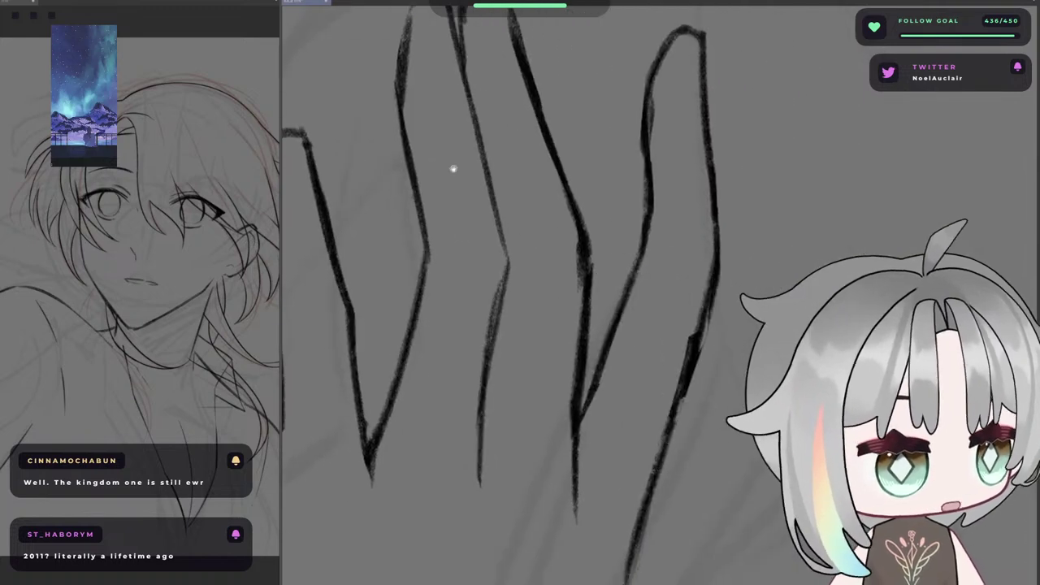
- Clean up the thick overlap on the leftmost finger's outer edge below its bend
{"action": "key", "text": "h"}
{"action": "left_click_drag", "start_coordinate": [714, 271], "coordinate": [546, 231]}
{"action": "mouse_move", "coordinate": [421, 242]}
{"action": "left_mouse_down"}
{"action": "mouse_move", "coordinate": [459, 396]}
{"action": "mouse_move", "coordinate": [484, 436]}
{"action": "left_mouse_up"}
{"action": "key", "text": "ctrl+z"}
{"action": "left_click_drag", "start_coordinate": [491, 342], "coordinate": [473, 360]}
{"action": "scroll", "coordinate": [493, 352], "scroll_direction": "down", "scroll_amount": 3}
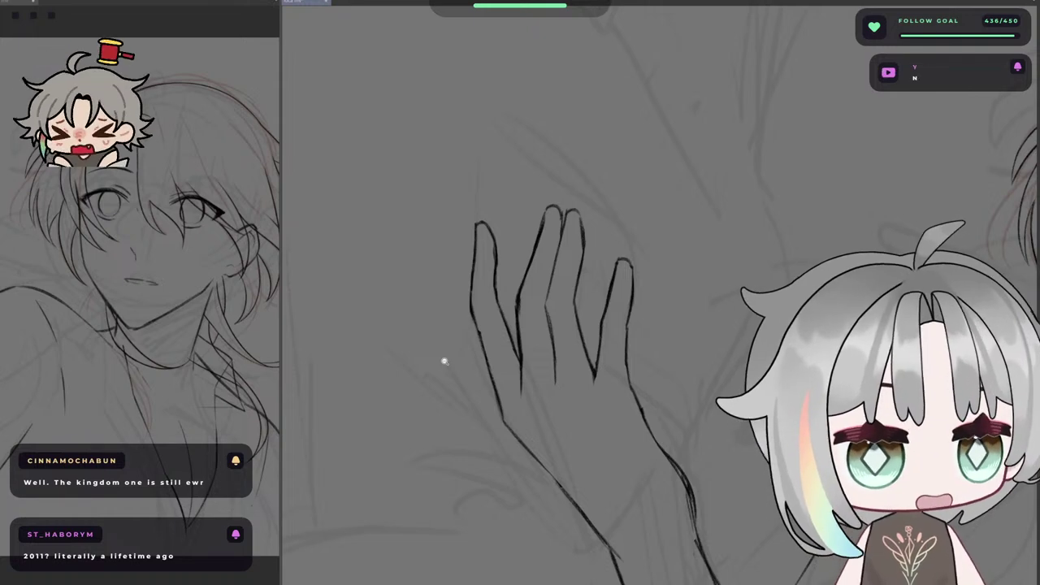
- Mirror and rotate the canvas to refine the right middle finger's outer edge into a thinner, smoother line, and restore the view
{"action": "scroll", "coordinate": [498, 253], "scroll_direction": "up", "scroll_amount": 2}
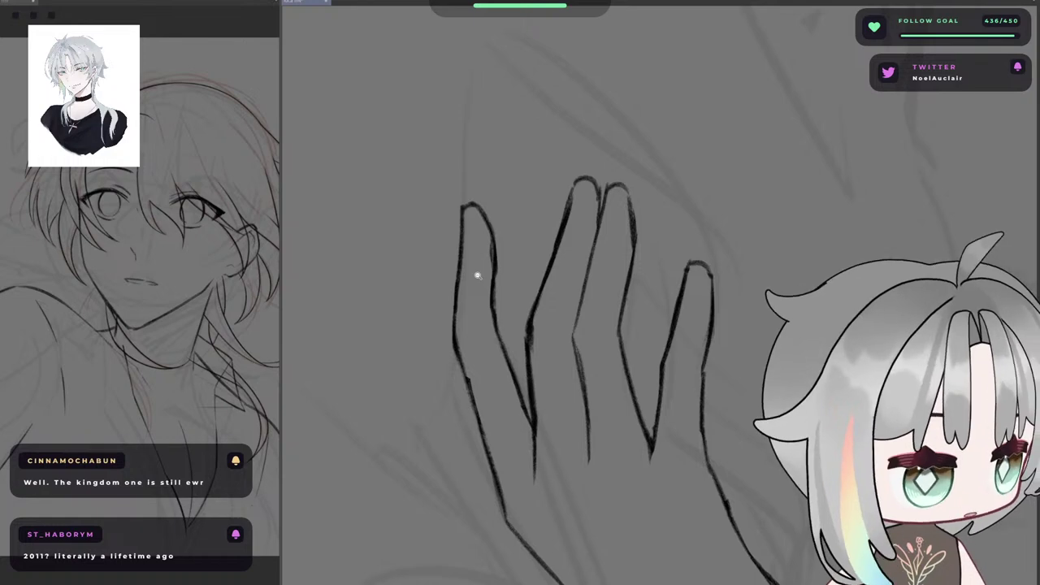
{"action": "scroll", "coordinate": [584, 199], "scroll_direction": "up", "scroll_amount": 3}
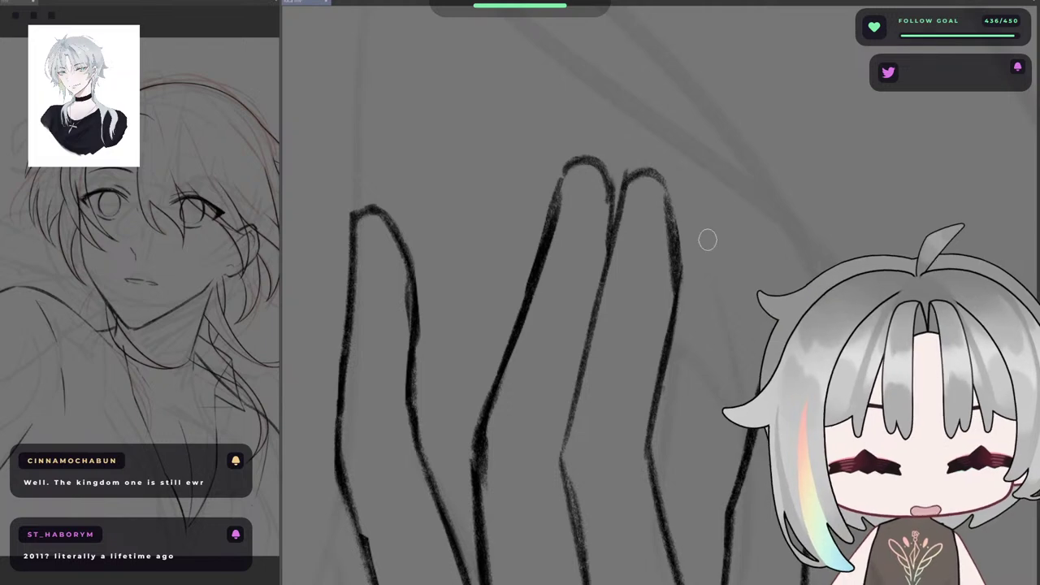
{"action": "key", "text": "h"}
{"action": "left_click_drag", "start_coordinate": [740, 353], "coordinate": [604, 240]}
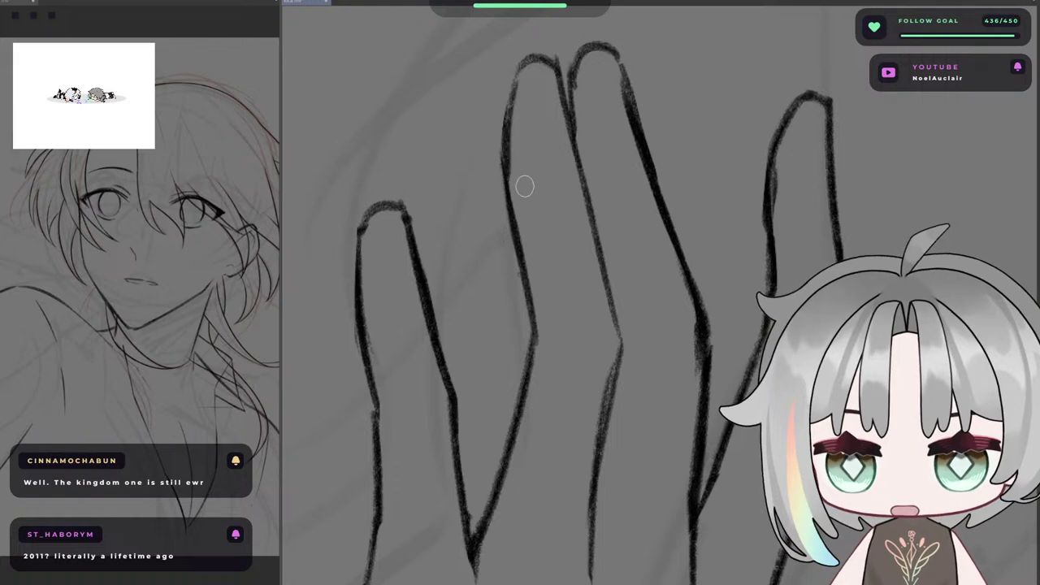
{"action": "mouse_move", "coordinate": [522, 186]}
{"action": "left_mouse_down"}
{"action": "mouse_move", "coordinate": [610, 138]}
{"action": "mouse_move", "coordinate": [702, 106]}
{"action": "mouse_move", "coordinate": [695, 258]}
{"action": "mouse_move", "coordinate": [648, 176]}
{"action": "left_mouse_up"}
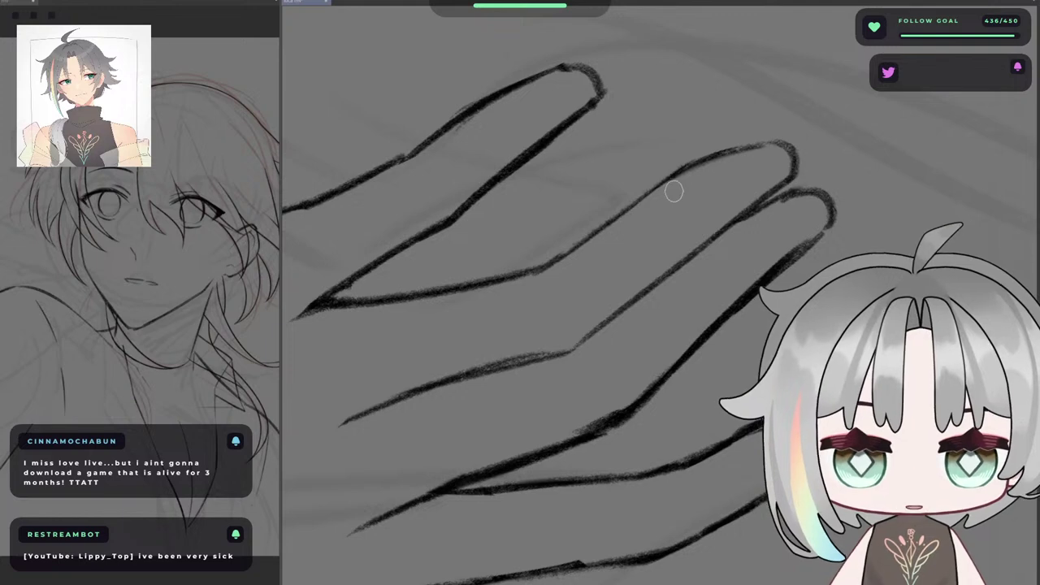
{"action": "left_click_drag", "start_coordinate": [573, 231], "coordinate": [585, 286]}
{"action": "left_click_drag", "start_coordinate": [769, 228], "coordinate": [644, 168]}
{"action": "left_click_drag", "start_coordinate": [794, 300], "coordinate": [636, 291]}
{"action": "key", "text": "h"}
{"action": "left_click_drag", "start_coordinate": [694, 267], "coordinate": [603, 227]}
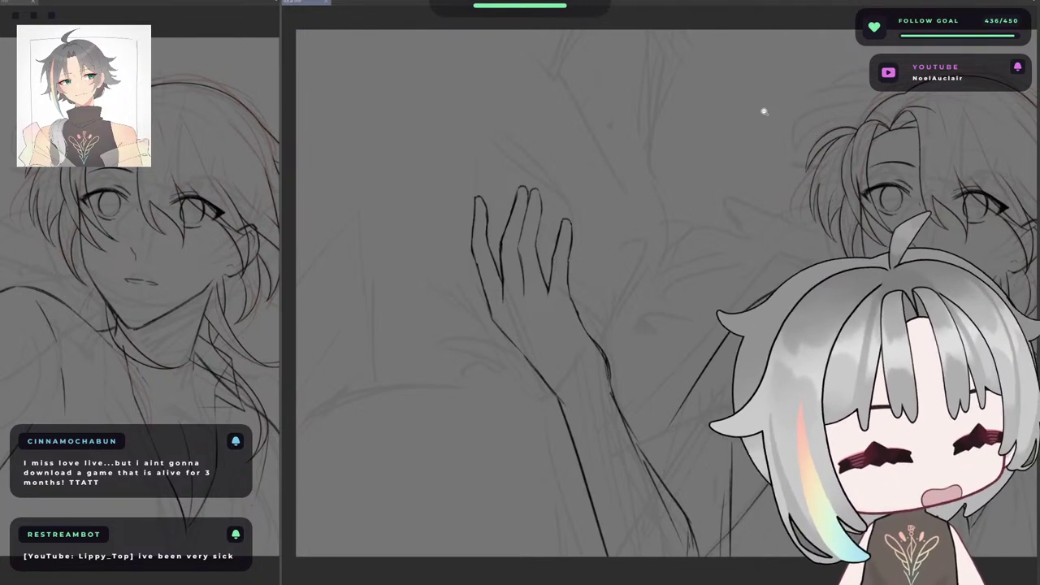
{"action": "scroll", "coordinate": [541, 223], "scroll_direction": "up", "scroll_amount": 3}
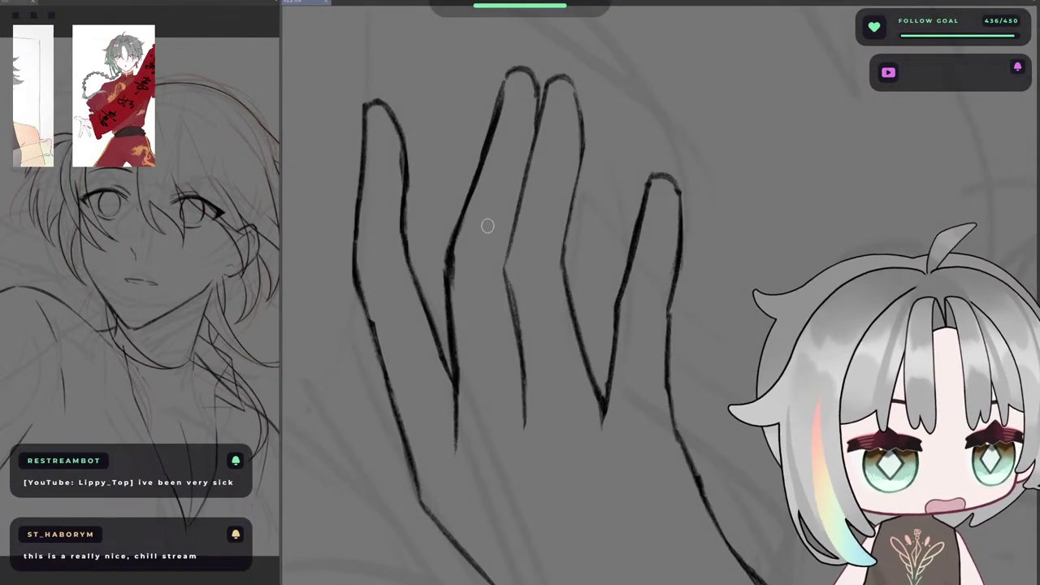
- Redraw the line between the two middle fingers at its bend so the upper and lower parts join in a smooth curve
{"action": "mouse_move", "coordinate": [518, 206]}
{"action": "left_mouse_down"}
{"action": "mouse_move", "coordinate": [512, 295]}
{"action": "mouse_move", "coordinate": [509, 284]}
{"action": "left_mouse_up"}
{"action": "key", "text": "ctrl+z"}
{"action": "key", "text": "ctrl+z"}
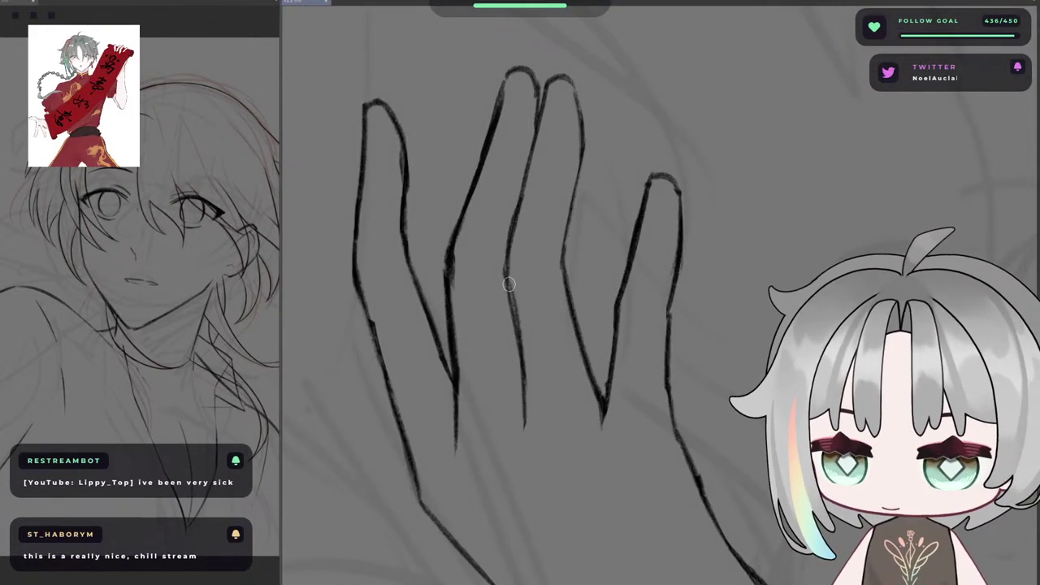
{"action": "key", "text": "ctrl+z"}
{"action": "left_click_drag", "start_coordinate": [514, 236], "coordinate": [509, 301]}
{"action": "left_click_drag", "start_coordinate": [511, 260], "coordinate": [509, 310]}
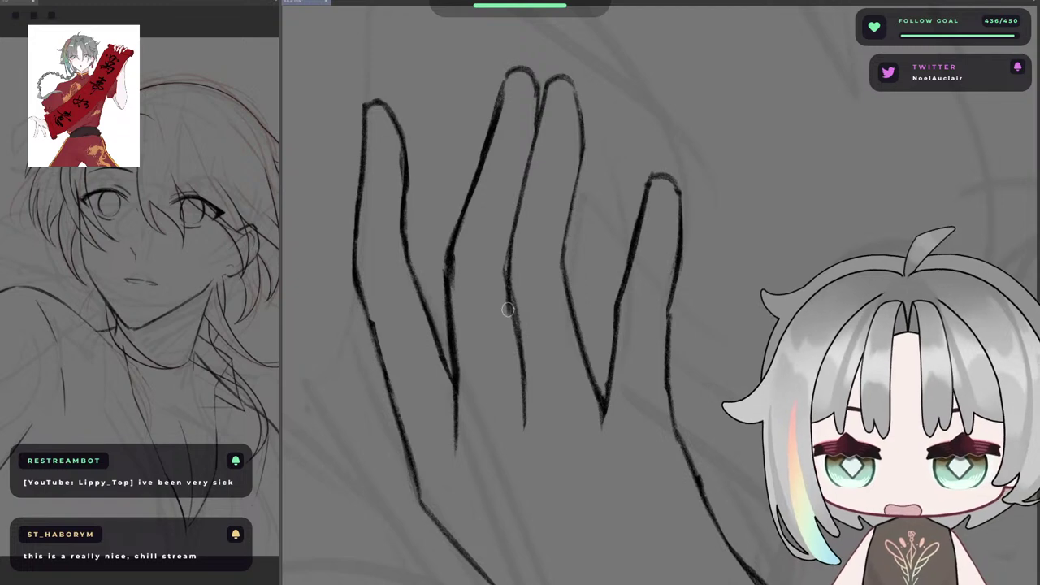
{"action": "left_click_drag", "start_coordinate": [499, 263], "coordinate": [521, 342]}
{"action": "key", "text": "ctrl+z"}
{"action": "mouse_move", "coordinate": [499, 269]}
{"action": "left_mouse_down"}
{"action": "mouse_move", "coordinate": [504, 316]}
{"action": "mouse_move", "coordinate": [657, 301]}
{"action": "left_mouse_up"}
- Compare the raised hand with the whole drawing in mirrored and unmirrored views, up close and zoomed out
{"action": "key", "text": "h"}
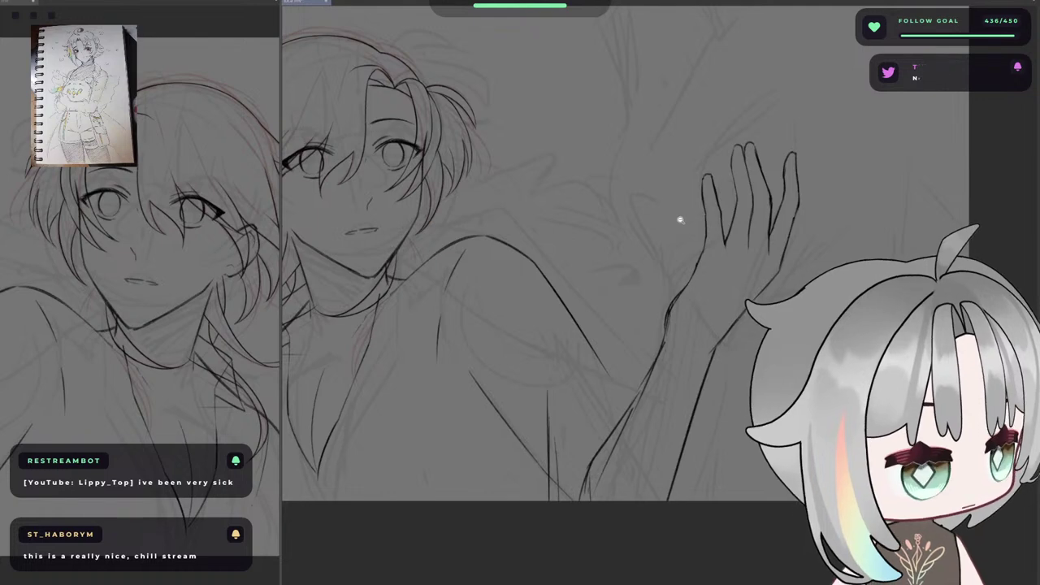
{"action": "key", "text": "h"}
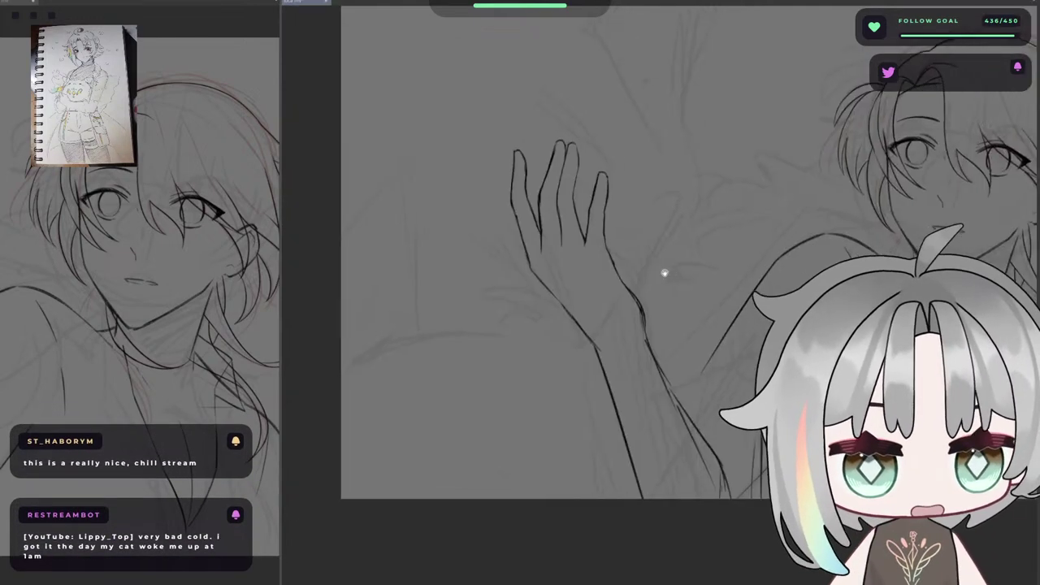
{"action": "left_click_drag", "start_coordinate": [665, 258], "coordinate": [679, 291]}
{"action": "scroll", "coordinate": [590, 240], "scroll_direction": "up", "scroll_amount": 5}
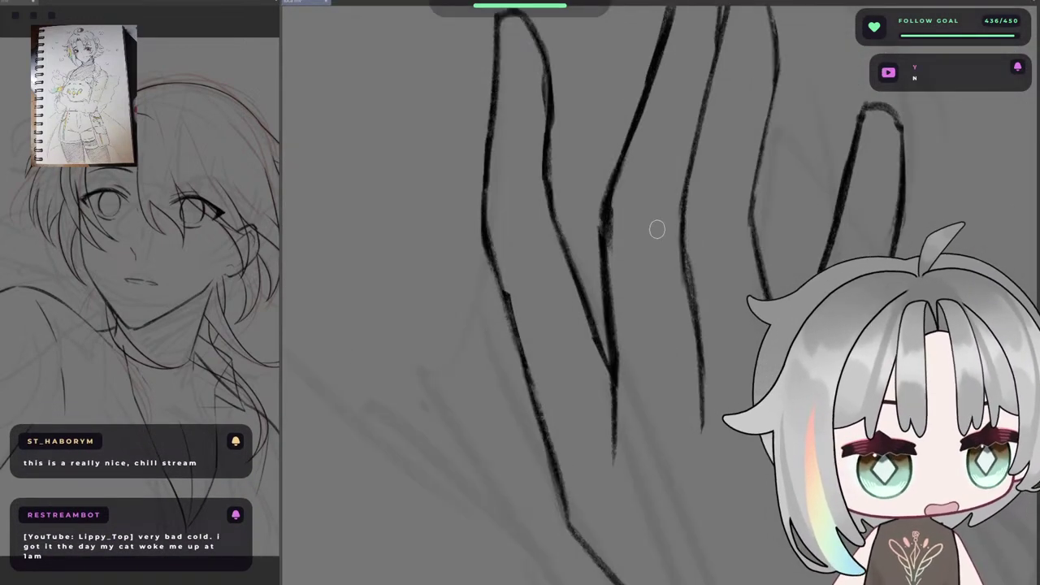
{"action": "scroll", "coordinate": [625, 217], "scroll_direction": "down", "scroll_amount": 5}
{"action": "scroll", "coordinate": [642, 263], "scroll_direction": "up", "scroll_amount": 3}
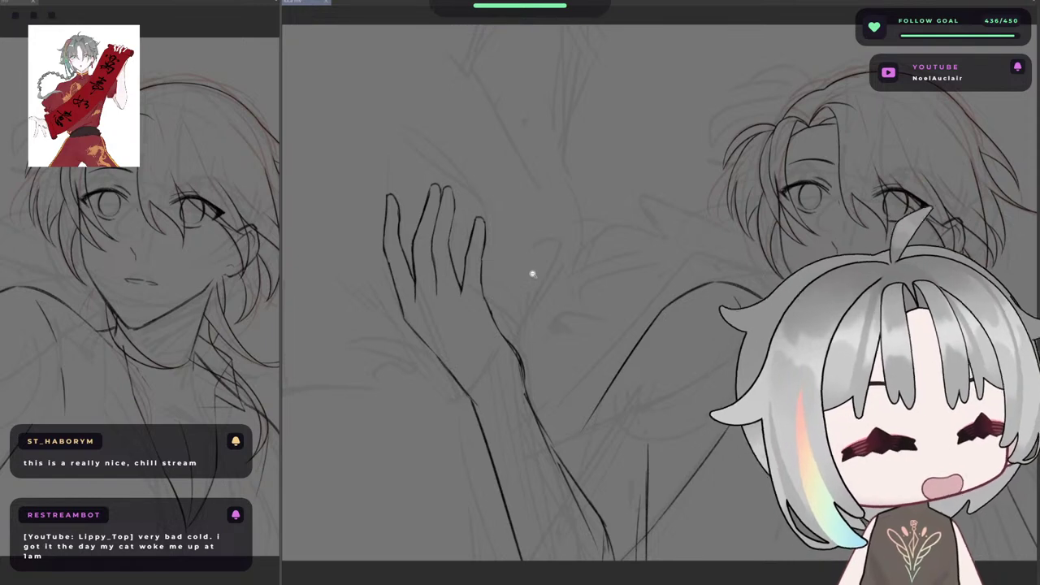
{"action": "left_click_drag", "start_coordinate": [636, 203], "coordinate": [604, 219]}
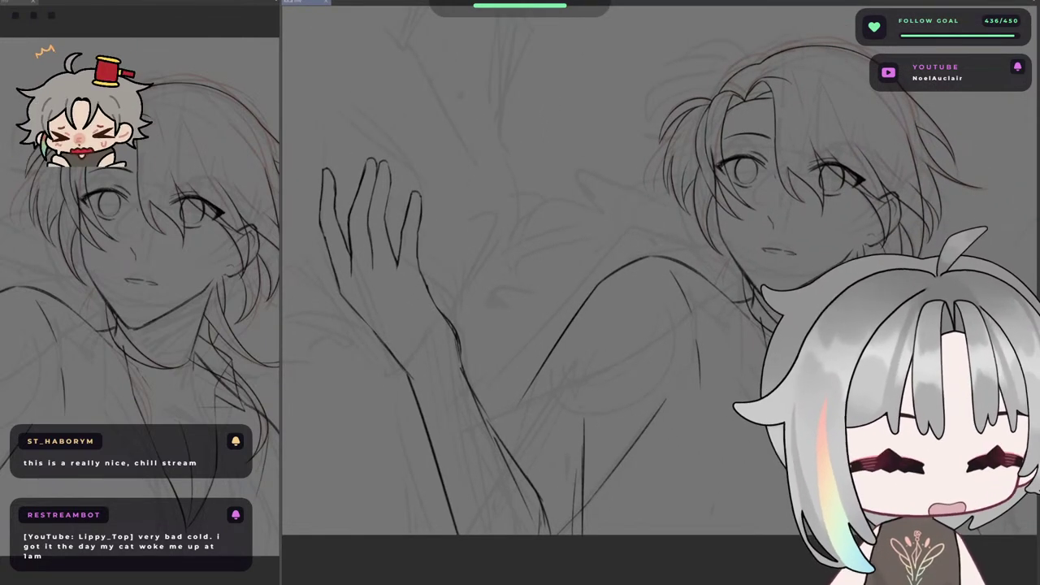
{"action": "left_click_drag", "start_coordinate": [695, 287], "coordinate": [741, 207]}
- In the mirrored view, erase the doubled strokes on the inner curve of the wrist below the palm
{"action": "key", "text": "h"}
{"action": "left_click_drag", "start_coordinate": [806, 246], "coordinate": [650, 260]}
{"action": "scroll", "coordinate": [650, 260], "scroll_direction": "up", "scroll_amount": 4}
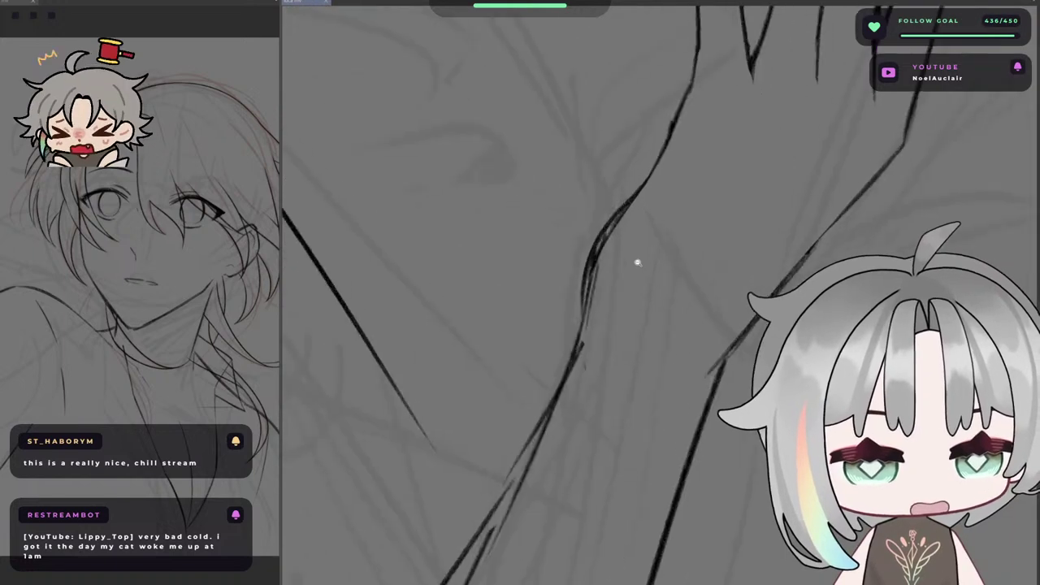
{"action": "left_click_drag", "start_coordinate": [636, 202], "coordinate": [589, 298]}
{"action": "key", "text": "ctrl+z"}
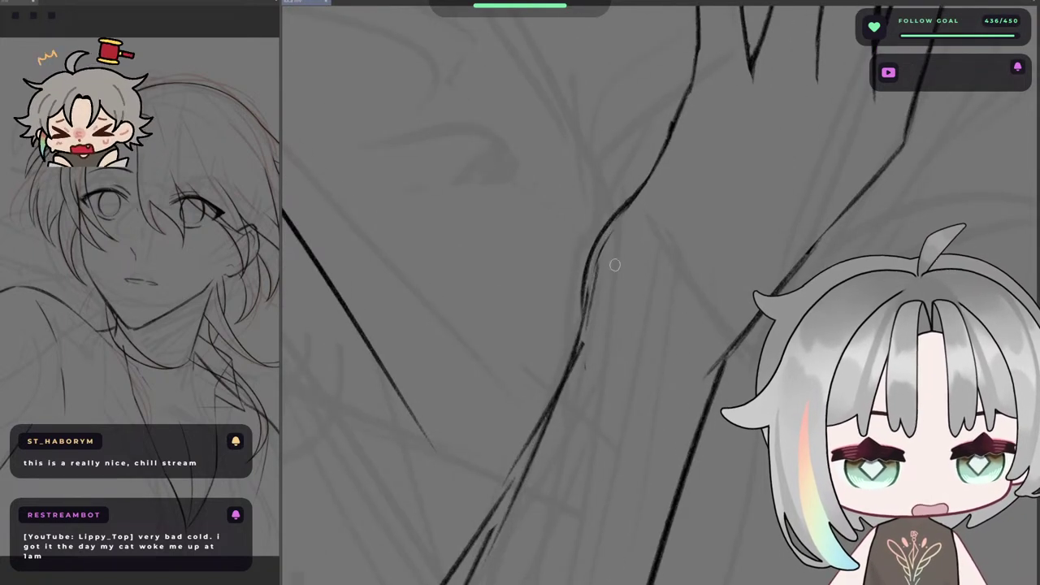
{"action": "mouse_move", "coordinate": [634, 205]}
{"action": "left_mouse_down"}
{"action": "mouse_move", "coordinate": [588, 299]}
{"action": "mouse_move", "coordinate": [634, 205]}
{"action": "left_mouse_up"}
{"action": "key", "text": "ctrl+z"}
{"action": "key", "text": "ctrl+z"}
{"action": "key", "text": "ctrl+z"}
{"action": "left_click_drag", "start_coordinate": [586, 309], "coordinate": [633, 195]}
{"action": "key", "text": "ctrl+z"}
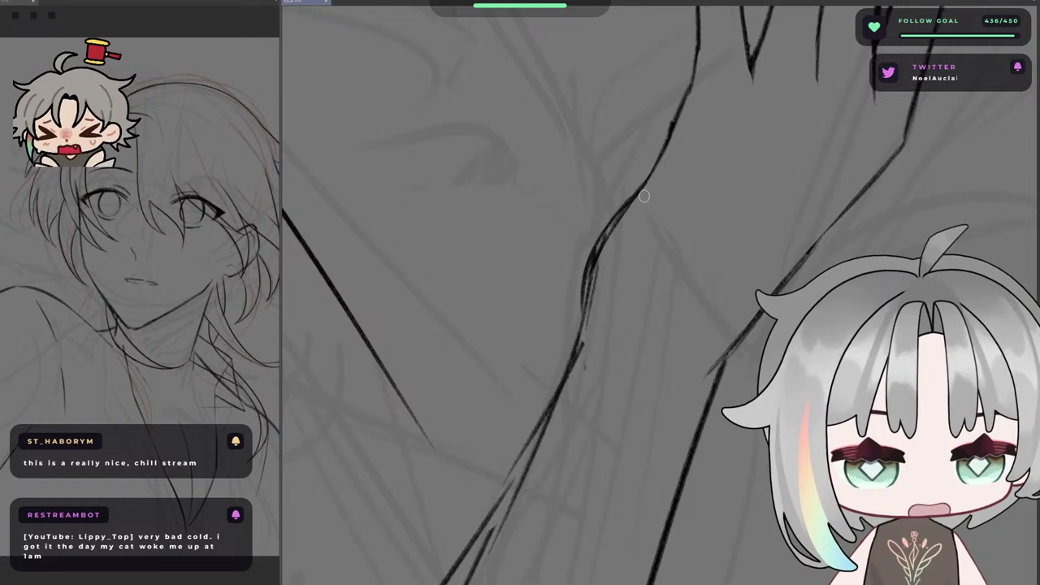
{"action": "key", "text": "ctrl+z"}
{"action": "mouse_move", "coordinate": [589, 292]}
{"action": "left_mouse_down"}
{"action": "mouse_move", "coordinate": [635, 202]}
{"action": "mouse_move", "coordinate": [587, 322]}
{"action": "left_mouse_up"}
{"action": "key", "text": "ctrl+z"}
{"action": "key", "text": "ctrl+z"}
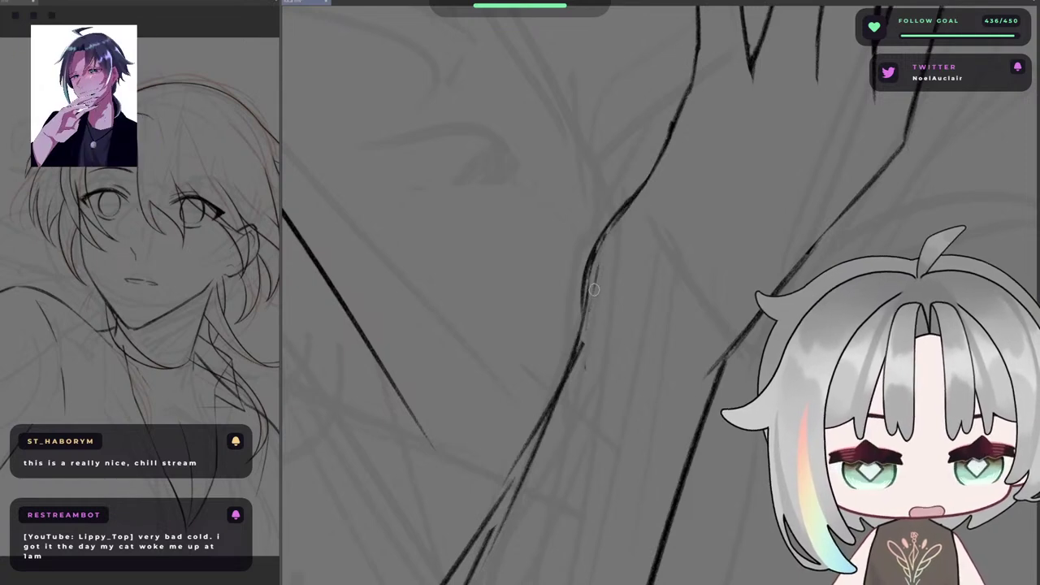
- Unmirror the canvas and thin the remaining wrist outline between palm and forearm down to a single fine line
{"action": "key", "text": "h"}
{"action": "scroll", "coordinate": [553, 322], "scroll_direction": "down", "scroll_amount": 4}
{"action": "scroll", "coordinate": [597, 291], "scroll_direction": "up", "scroll_amount": 4}
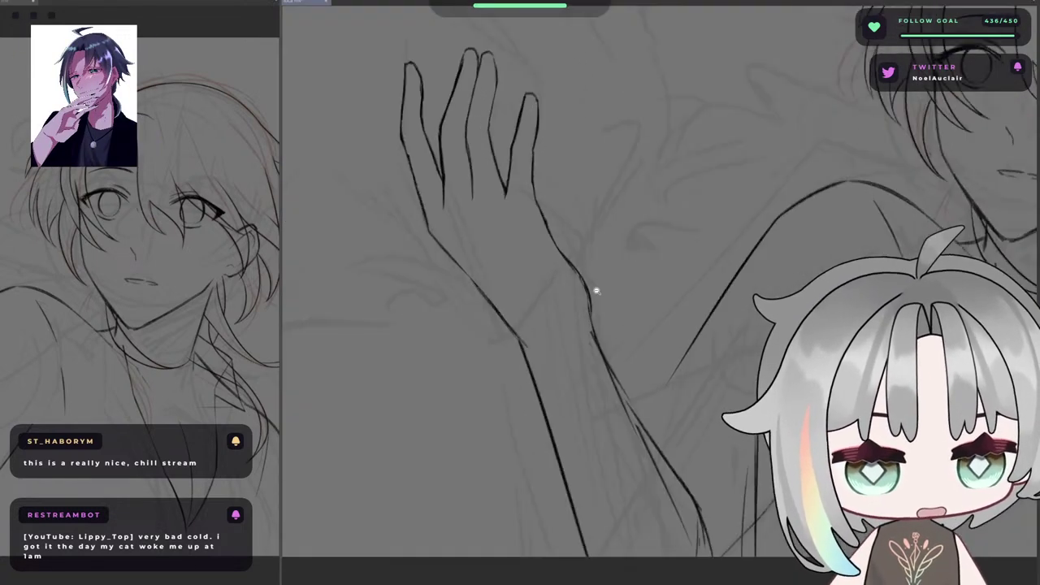
{"action": "mouse_move", "coordinate": [558, 234]}
{"action": "left_mouse_down"}
{"action": "mouse_move", "coordinate": [605, 307]}
{"action": "mouse_move", "coordinate": [579, 271]}
{"action": "mouse_move", "coordinate": [607, 344]}
{"action": "left_mouse_up"}
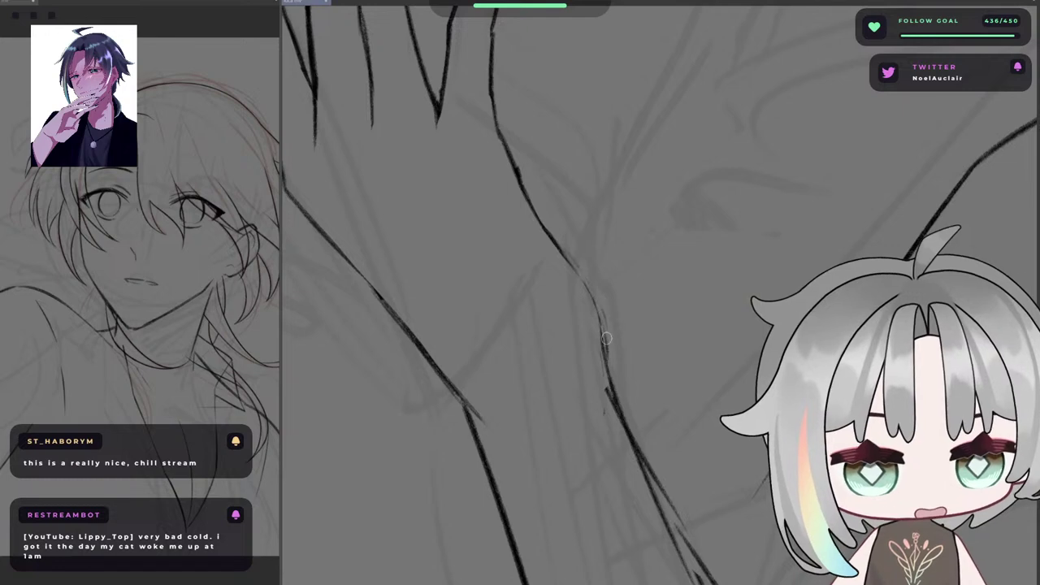
{"action": "left_click_drag", "start_coordinate": [603, 292], "coordinate": [608, 322]}
{"action": "key", "text": "ctrl+z"}
{"action": "mouse_move", "coordinate": [550, 228]}
{"action": "left_mouse_down"}
{"action": "mouse_move", "coordinate": [603, 320]}
{"action": "mouse_move", "coordinate": [598, 333]}
{"action": "left_mouse_up"}
{"action": "key", "text": "ctrl+z"}
{"action": "key", "text": "ctrl+z"}
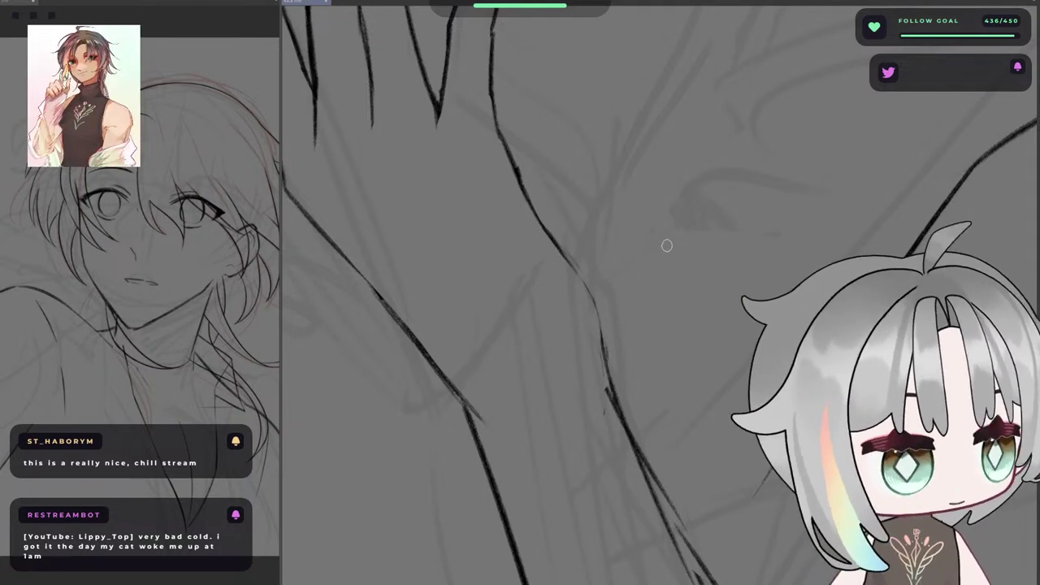
- Mirror and rotate the canvas to redraw the wrist outline as one continuous line from palm to forearm, and restore the view
{"action": "key", "text": "h"}
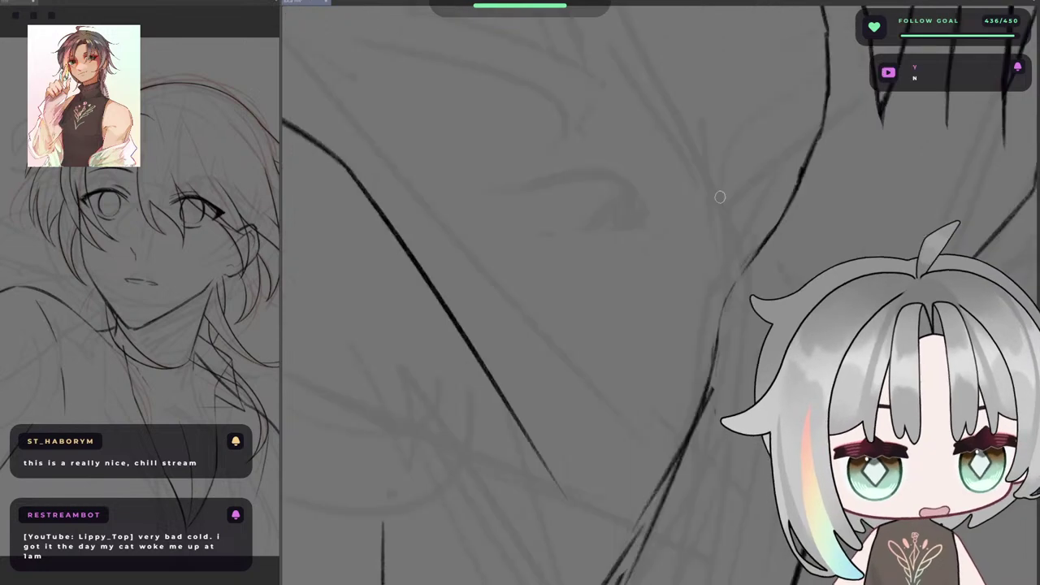
{"action": "left_click_drag", "start_coordinate": [703, 275], "coordinate": [544, 143]}
{"action": "mouse_move", "coordinate": [685, 138]}
{"action": "left_mouse_down"}
{"action": "mouse_move", "coordinate": [754, 173]}
{"action": "mouse_move", "coordinate": [622, 203]}
{"action": "left_mouse_up"}
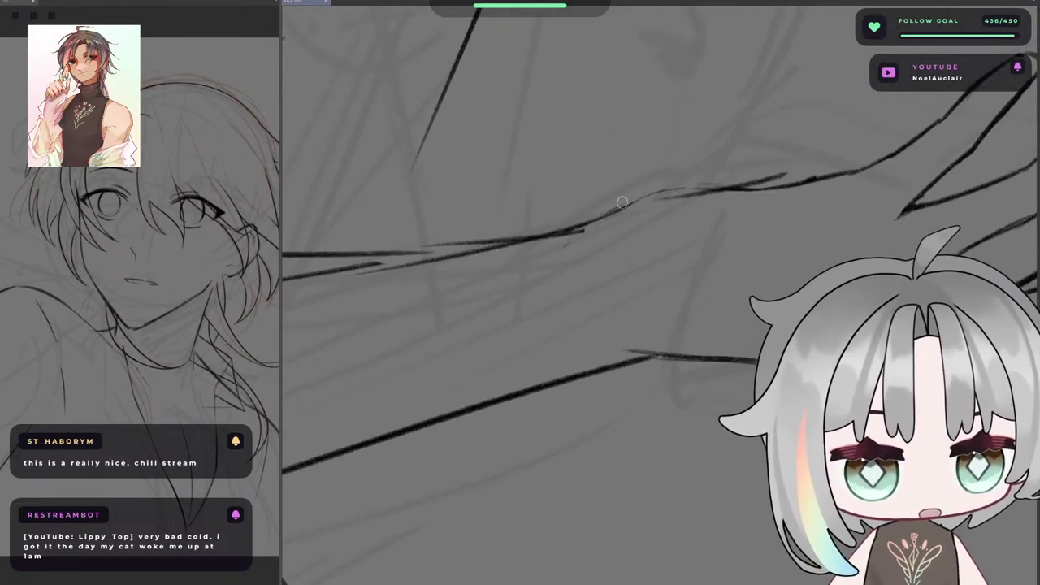
{"action": "key", "text": "ctrl+z"}
{"action": "left_click_drag", "start_coordinate": [755, 189], "coordinate": [622, 203]}
{"action": "key", "text": "ctrl+z"}
{"action": "mouse_move", "coordinate": [732, 190]}
{"action": "left_mouse_down"}
{"action": "mouse_move", "coordinate": [585, 231]}
{"action": "mouse_move", "coordinate": [638, 204]}
{"action": "left_mouse_up"}
{"action": "key", "text": "ctrl+z"}
{"action": "key", "text": "ctrl+z"}
{"action": "key", "text": "ctrl+z"}
{"action": "left_click_drag", "start_coordinate": [582, 231], "coordinate": [675, 192]}
{"action": "key", "text": "ctrl+z"}
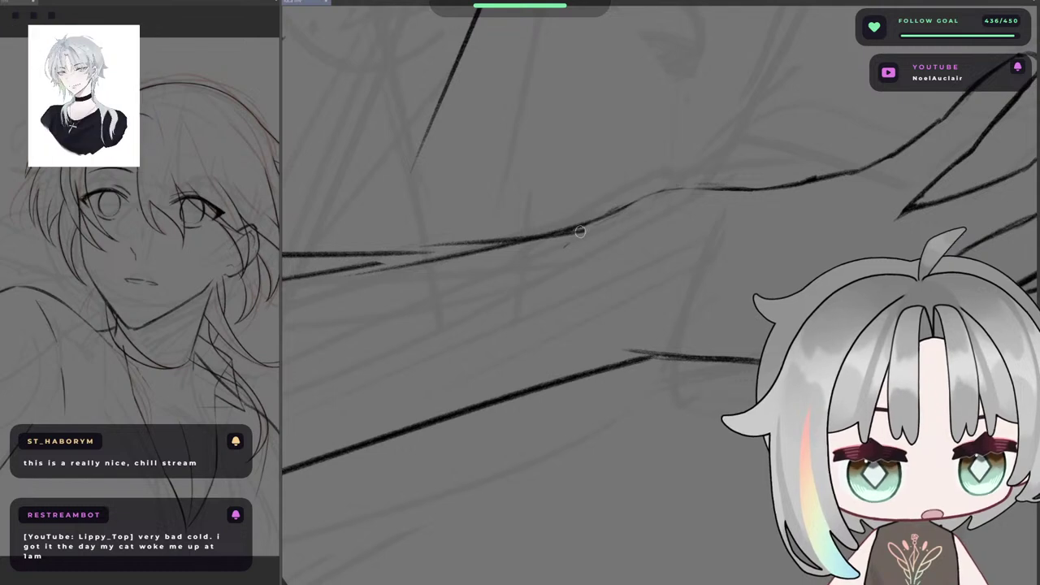
{"action": "mouse_move", "coordinate": [580, 231]}
{"action": "left_mouse_down"}
{"action": "mouse_move", "coordinate": [676, 191]}
{"action": "mouse_move", "coordinate": [732, 190]}
{"action": "left_mouse_up"}
{"action": "key", "text": "ctrl+z"}
{"action": "key", "text": "r"}
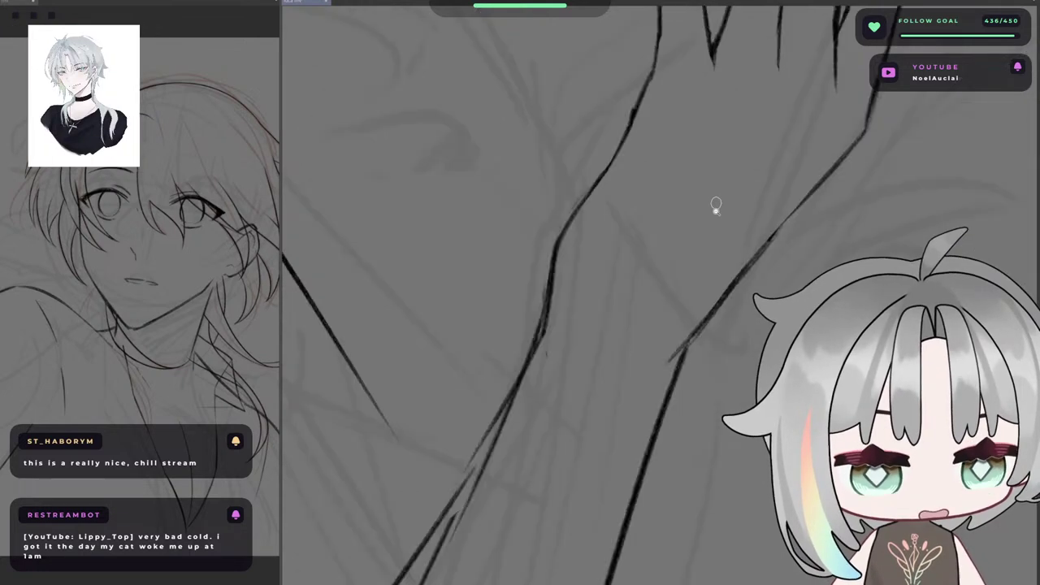
{"action": "key", "text": "h"}
- Examine the finger, palm and wrist outlines at several zoom levels, with the canvas mirrored and rotated
{"action": "left_click_drag", "start_coordinate": [711, 232], "coordinate": [631, 298]}
{"action": "left_click_drag", "start_coordinate": [545, 255], "coordinate": [574, 266]}
{"action": "scroll", "coordinate": [574, 265], "scroll_direction": "up", "scroll_amount": 2}
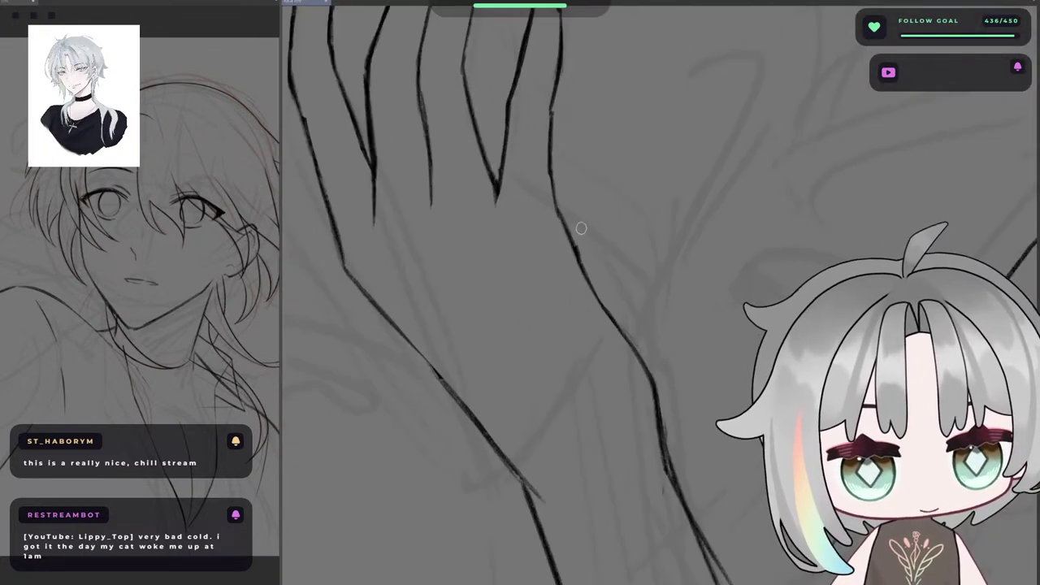
{"action": "scroll", "coordinate": [576, 235], "scroll_direction": "down", "scroll_amount": 1}
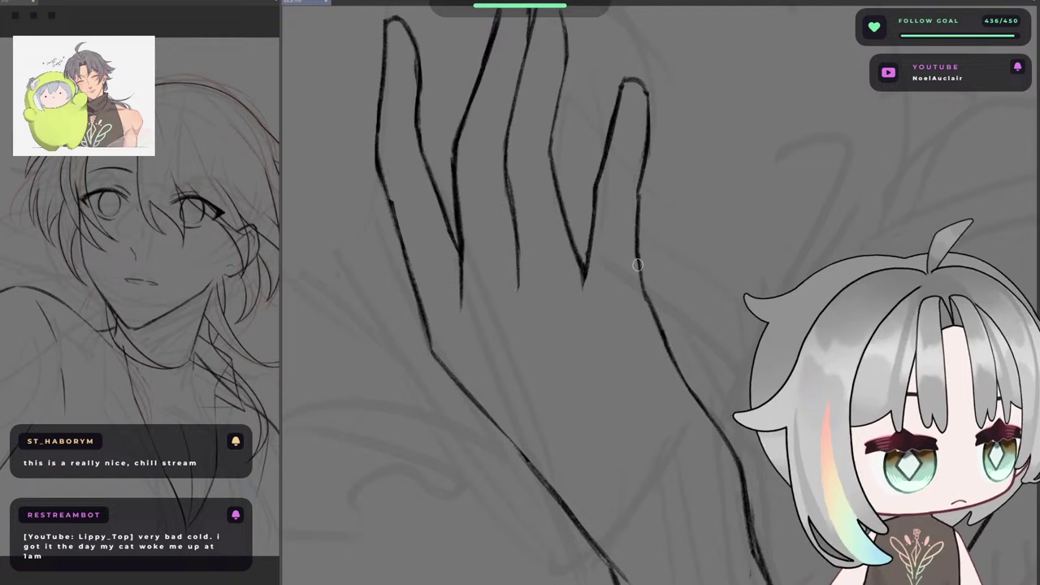
{"action": "left_click_drag", "start_coordinate": [683, 104], "coordinate": [762, 190]}
{"action": "left_click", "coordinate": [481, 143]}
{"action": "key", "text": "h"}
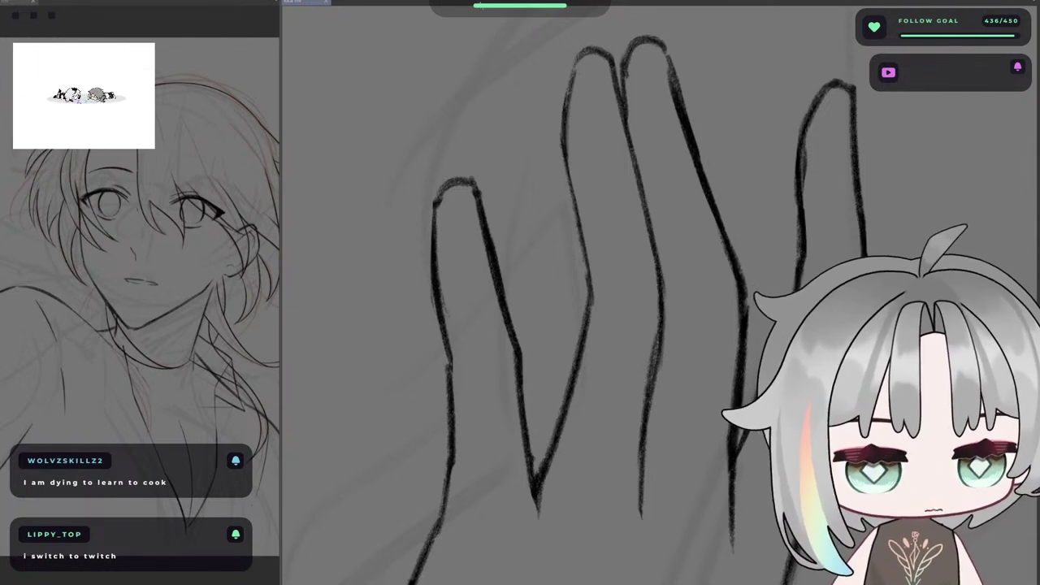
{"action": "key", "text": "asciicircum"}
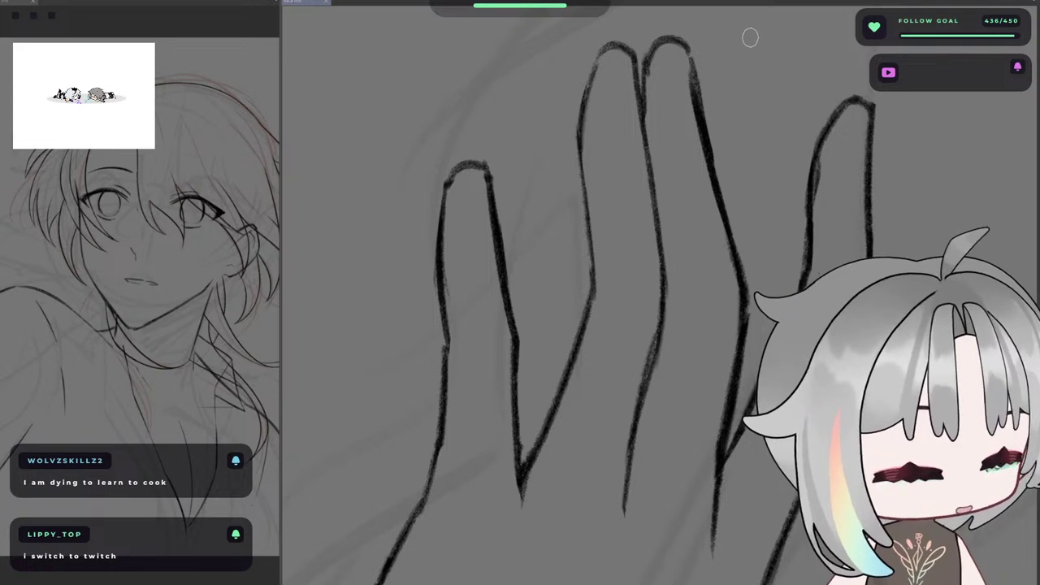
{"action": "key", "text": "minus"}
{"action": "key", "text": "h"}
{"action": "key", "text": "asciicircum"}
{"action": "key", "text": "6"}
{"action": "key", "text": "6"}
{"action": "key", "text": "6"}
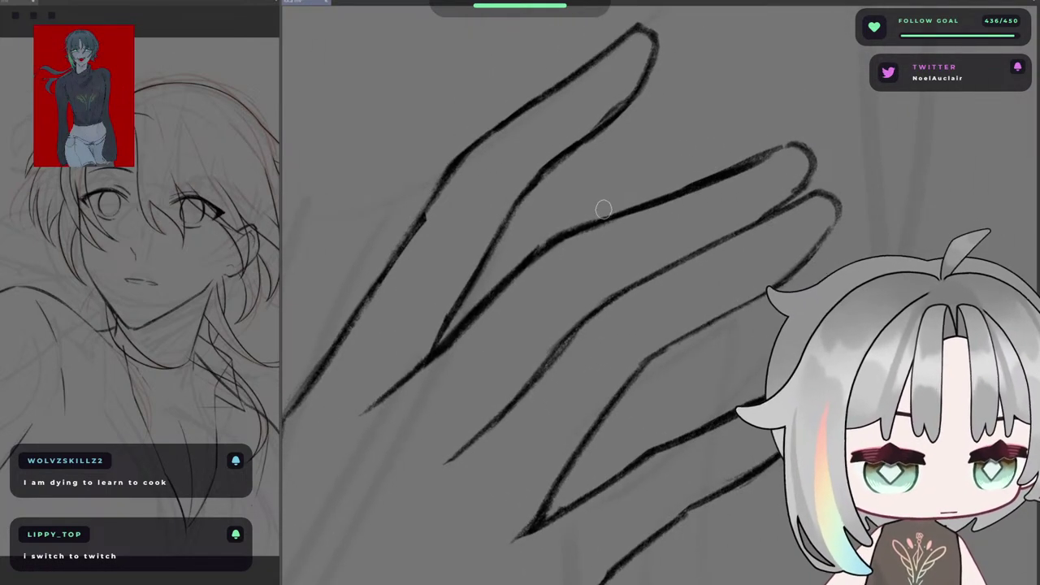
{"action": "key", "text": "5"}
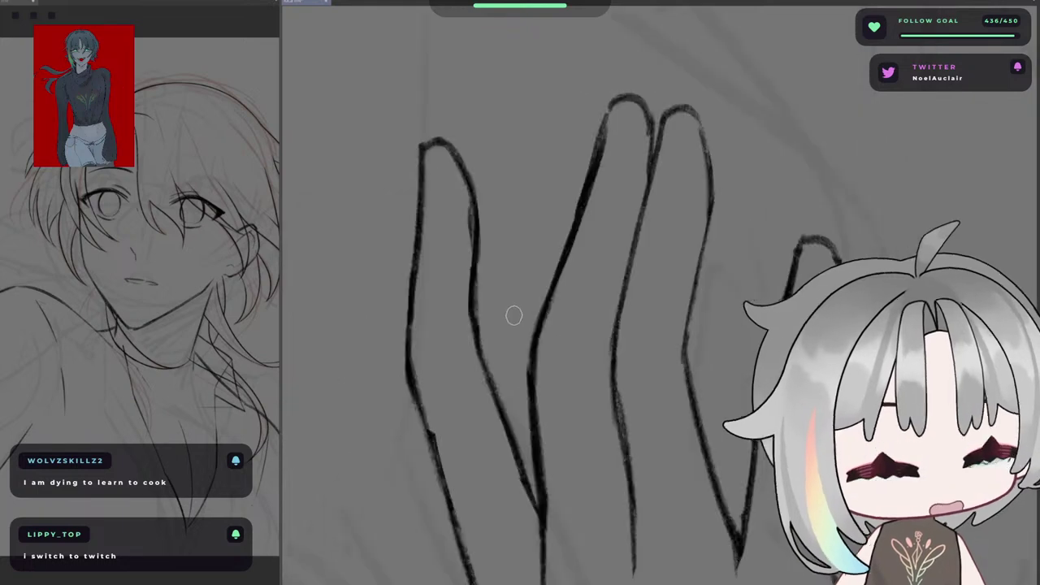
{"action": "left_click_drag", "start_coordinate": [568, 327], "coordinate": [533, 337]}
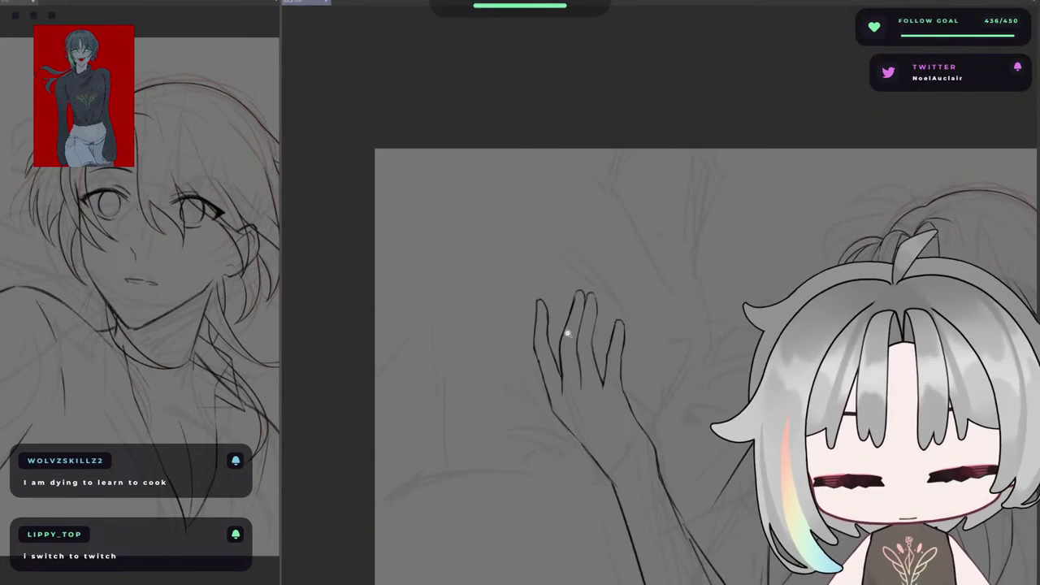
{"action": "left_click_drag", "start_coordinate": [599, 402], "coordinate": [539, 255]}
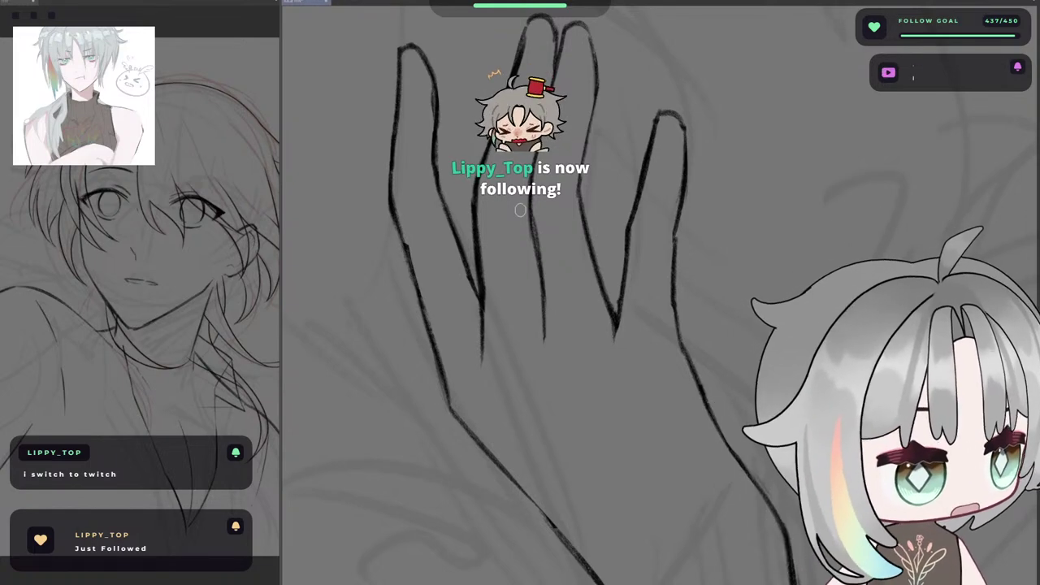
- In the mirrored view, thin and smooth the lower half of the line between the two middle fingers
{"action": "key", "text": "h"}
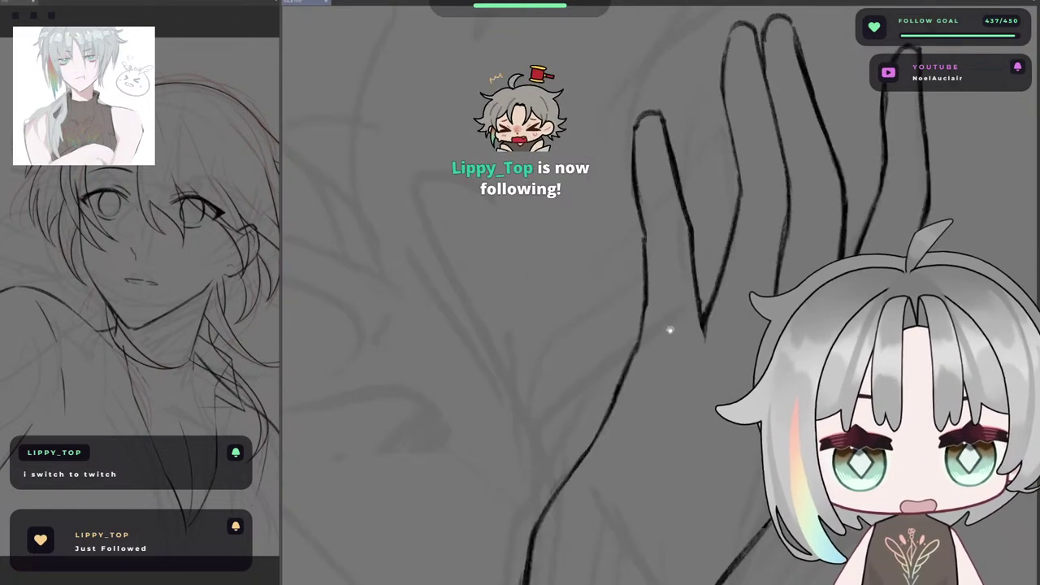
{"action": "left_click_drag", "start_coordinate": [671, 330], "coordinate": [608, 271]}
{"action": "left_click_drag", "start_coordinate": [720, 146], "coordinate": [704, 281]}
{"action": "key", "text": "ctrl+z"}
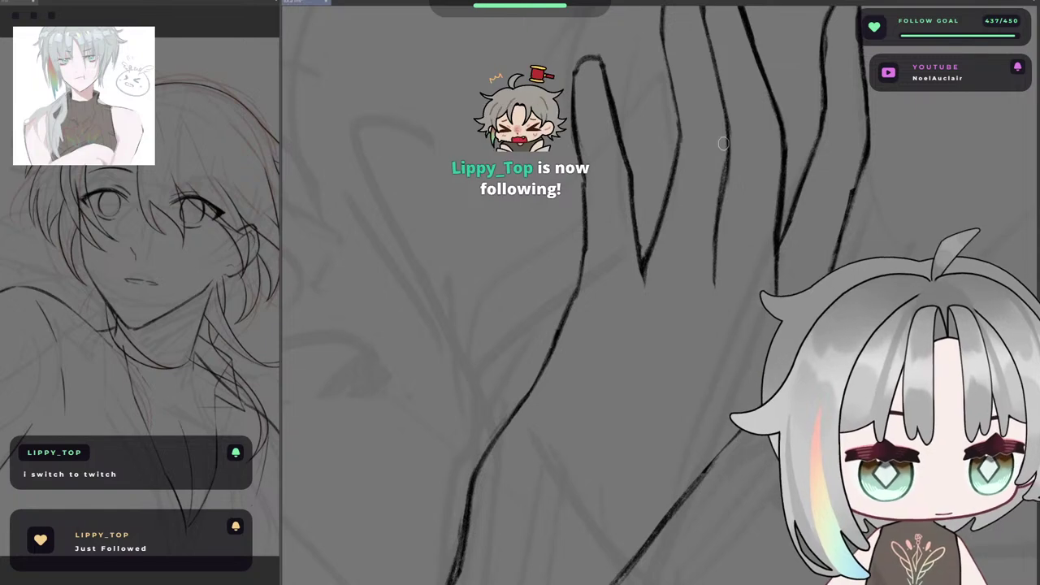
{"action": "left_click_drag", "start_coordinate": [722, 148], "coordinate": [709, 247]}
{"action": "left_click_drag", "start_coordinate": [722, 146], "coordinate": [708, 280]}
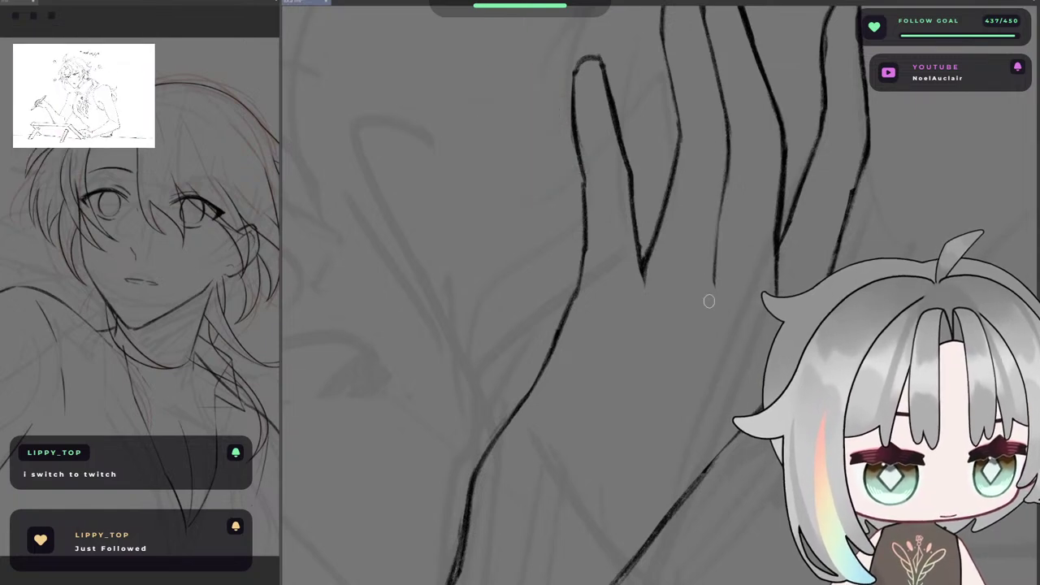
- Compare the raised hand's proportions with the head and shoulders in the full drawing, unmirrored and mirrored
{"action": "key", "text": "h"}
{"action": "key", "text": "ctrl+minus"}
{"action": "key", "text": "ctrl+minus"}
{"action": "key", "text": "ctrl+minus"}
{"action": "key", "text": "ctrl+minus"}
{"action": "left_click_drag", "start_coordinate": [632, 326], "coordinate": [489, 281]}
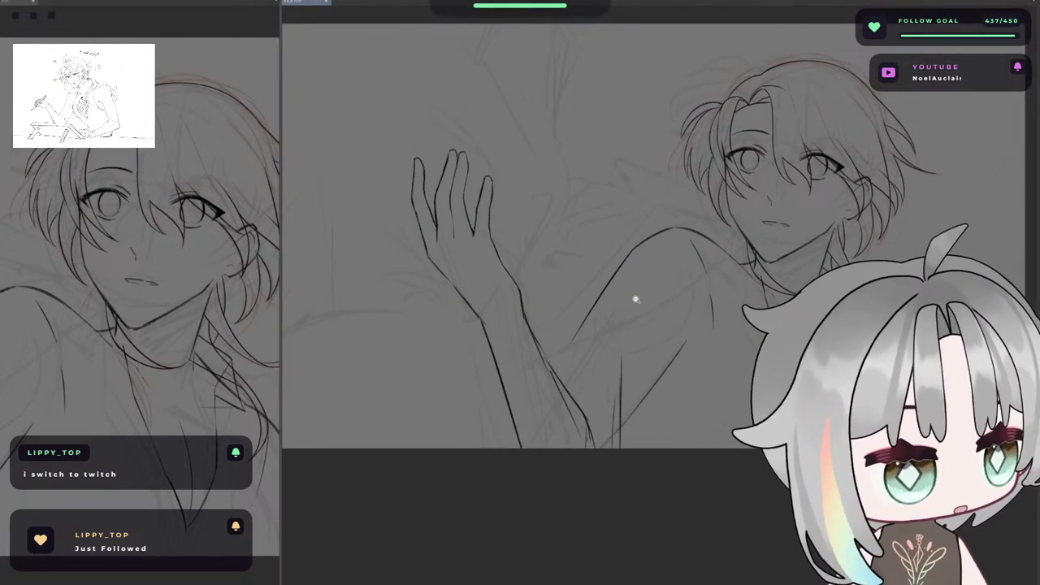
{"action": "left_click_drag", "start_coordinate": [642, 343], "coordinate": [646, 362]}
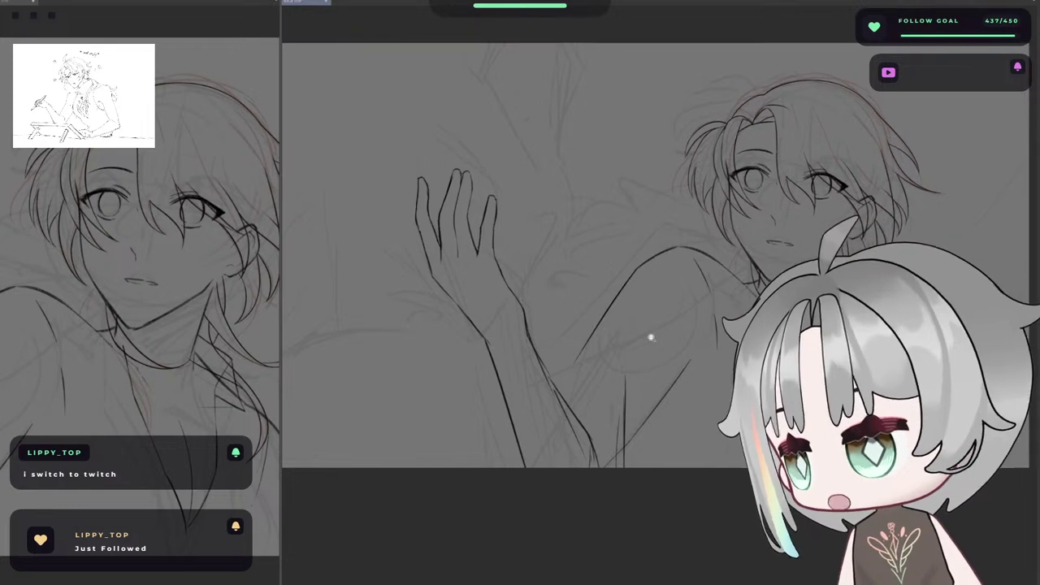
{"action": "key", "text": "h"}
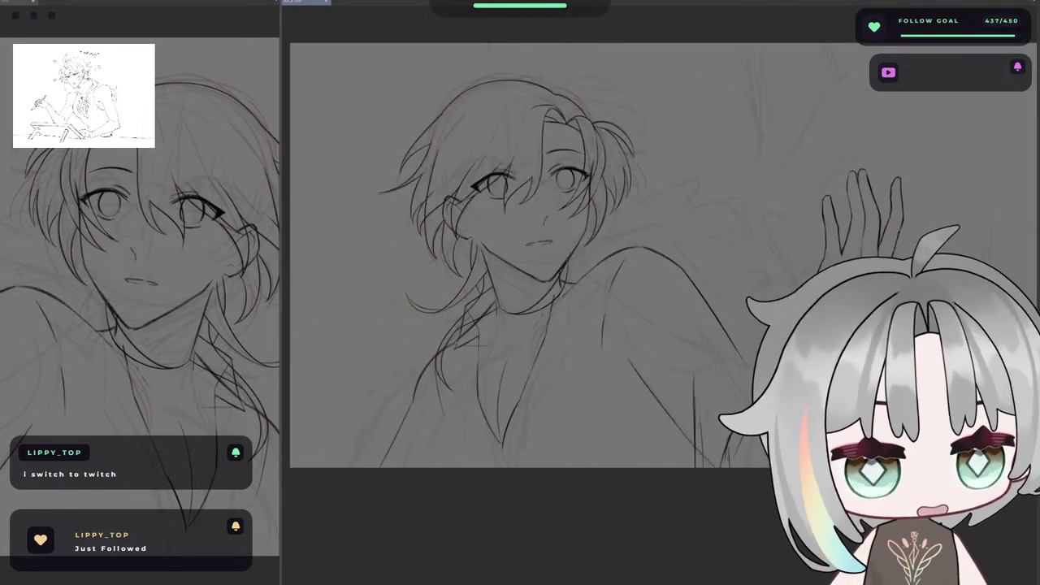
- Erase the overlapping doubled strokes along the forearm's inner edge and check the full drawing unmirrored
{"action": "left_click_drag", "start_coordinate": [782, 409], "coordinate": [597, 371]}
{"action": "scroll", "coordinate": [598, 373], "scroll_direction": "up", "scroll_amount": 4}
{"action": "key", "text": "e"}
{"action": "mouse_move", "coordinate": [612, 268]}
{"action": "left_mouse_down"}
{"action": "mouse_move", "coordinate": [527, 448]}
{"action": "mouse_move", "coordinate": [549, 445]}
{"action": "left_mouse_up"}
{"action": "key", "text": "ctrl+z"}
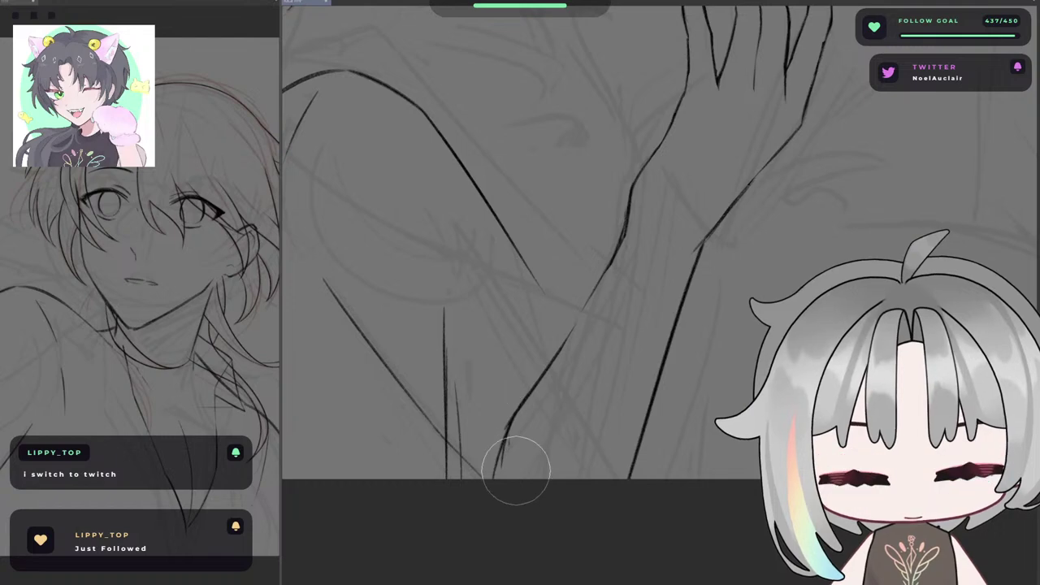
{"action": "key", "text": "h"}
{"action": "scroll", "coordinate": [575, 416], "scroll_direction": "down", "scroll_amount": 4}
{"action": "left_click_drag", "start_coordinate": [607, 385], "coordinate": [506, 401]}
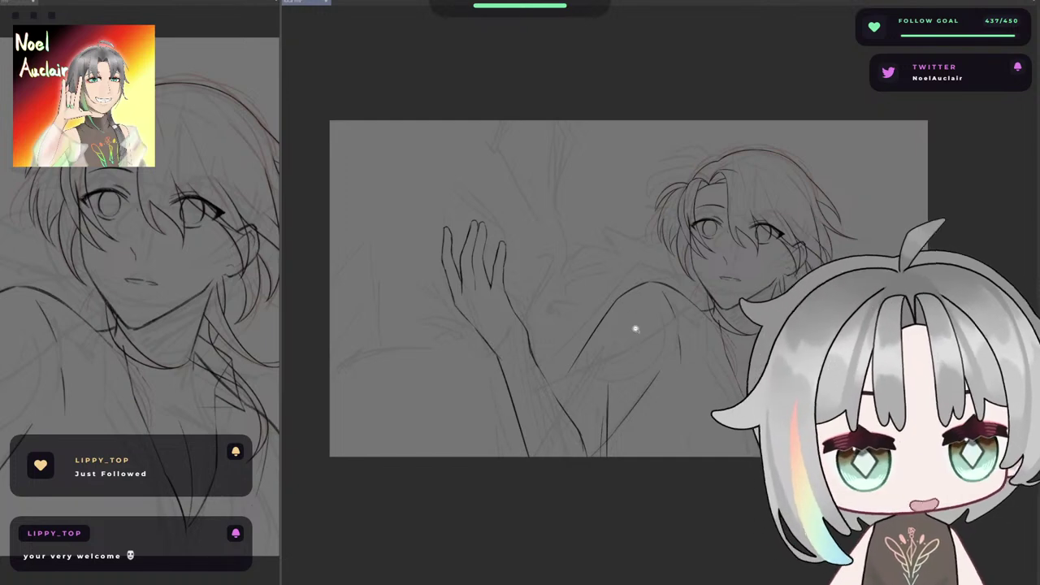
{"action": "left_click_drag", "start_coordinate": [540, 326], "coordinate": [562, 326]}
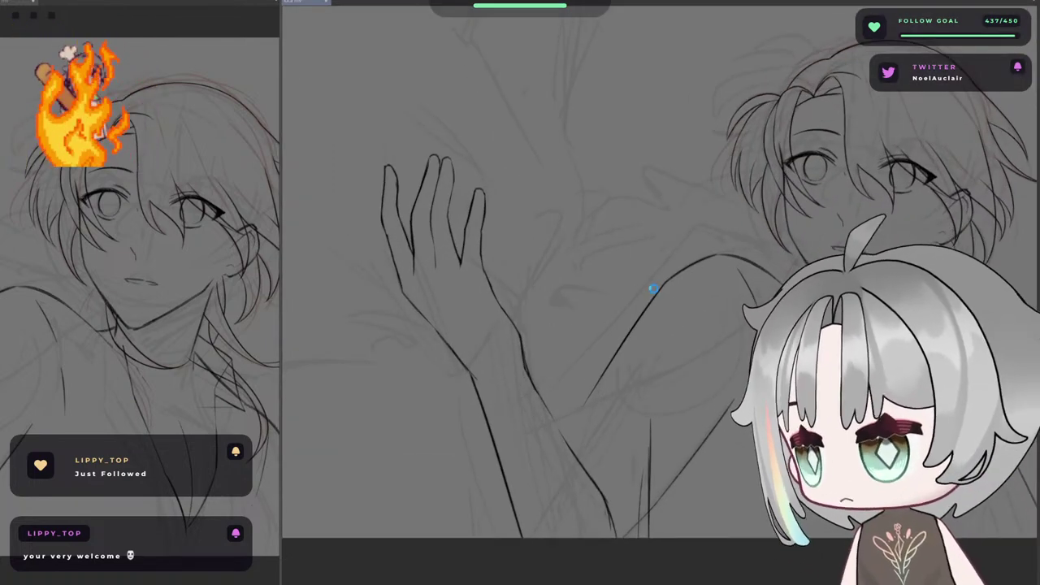
- In the mirrored view, erase the stray vertical line and the overshooting lower end of the torso's side line below the armpit
{"action": "key", "text": "h"}
{"action": "key", "text": "h"}
{"action": "left_click_drag", "start_coordinate": [698, 331], "coordinate": [651, 281]}
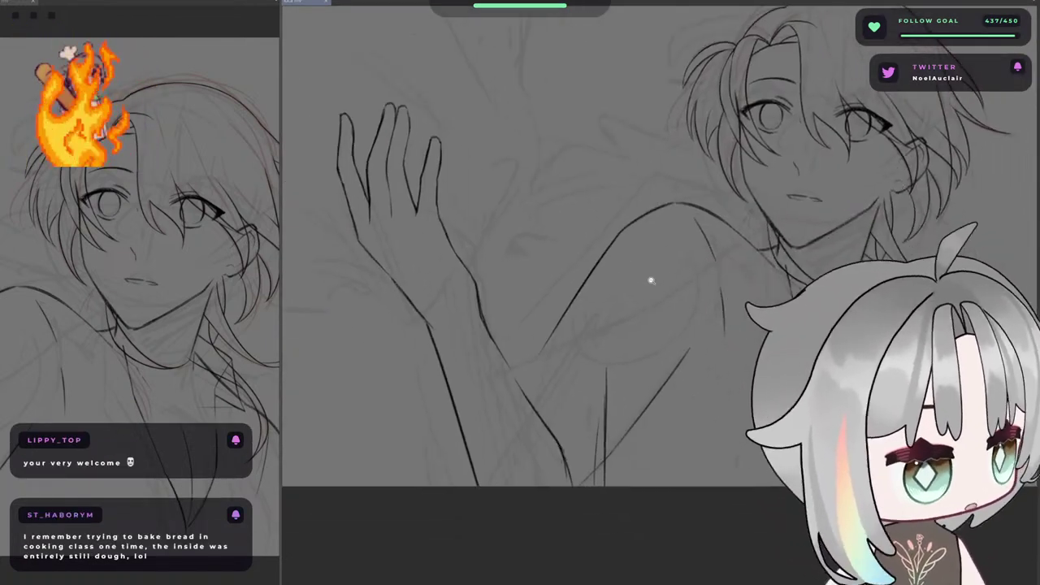
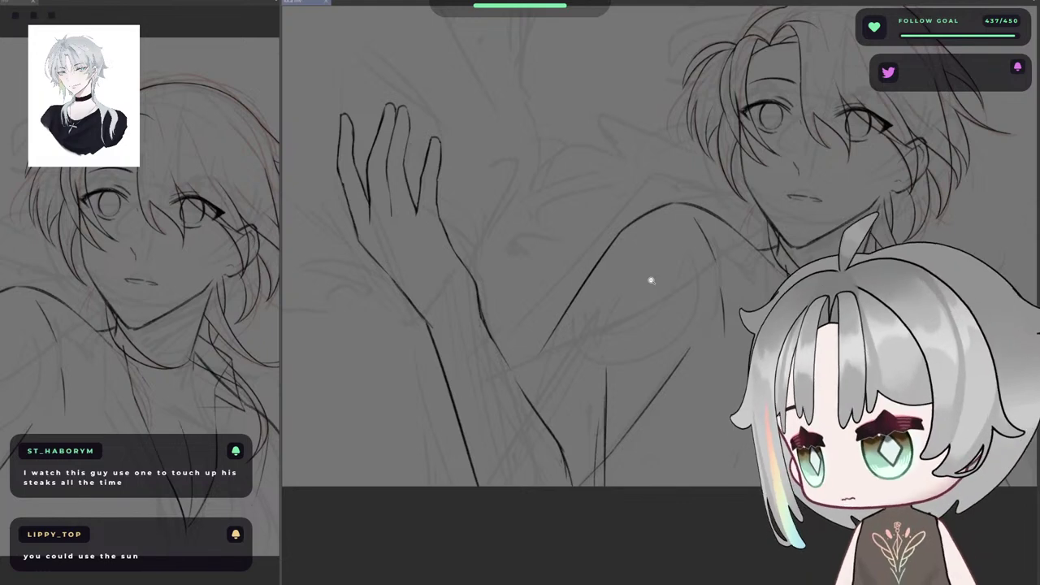
{"action": "key", "text": "h"}
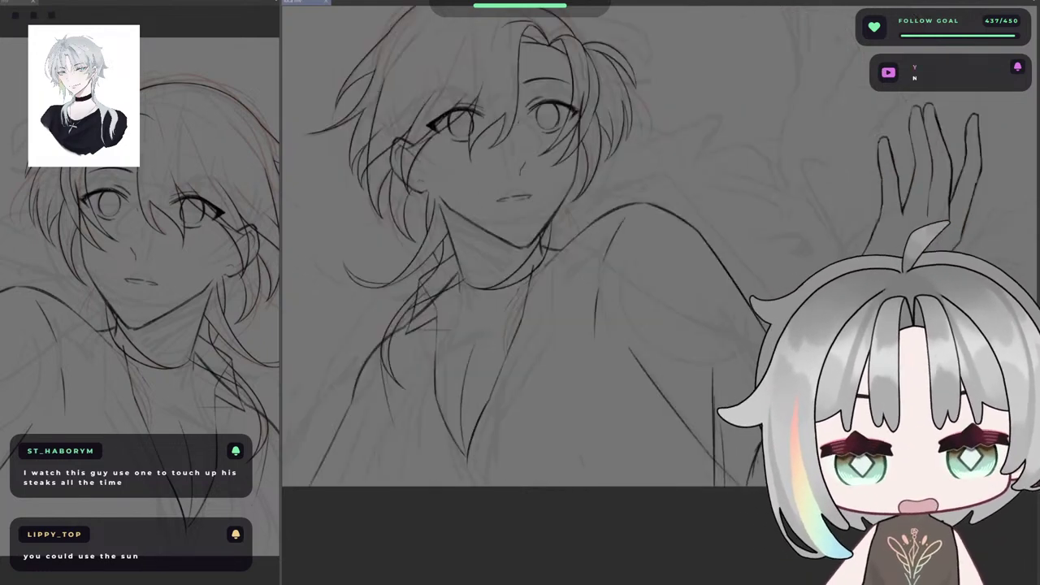
{"action": "left_click_drag", "start_coordinate": [745, 318], "coordinate": [649, 337]}
{"action": "scroll", "coordinate": [719, 446], "scroll_direction": "up", "scroll_amount": 2}
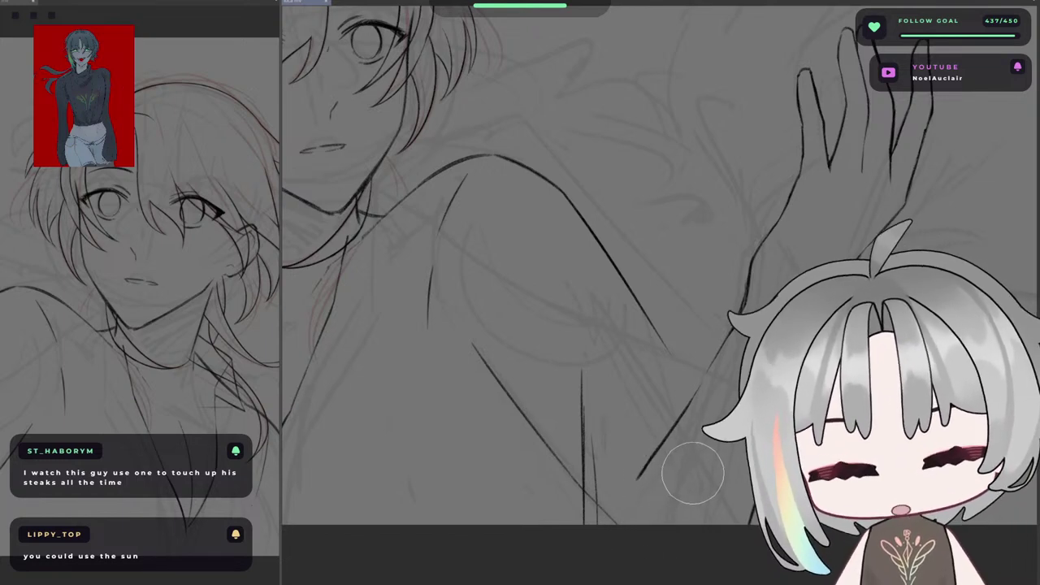
{"action": "mouse_move", "coordinate": [582, 371]}
{"action": "left_mouse_down"}
{"action": "mouse_move", "coordinate": [584, 453]}
{"action": "mouse_move", "coordinate": [634, 546]}
{"action": "left_mouse_up"}
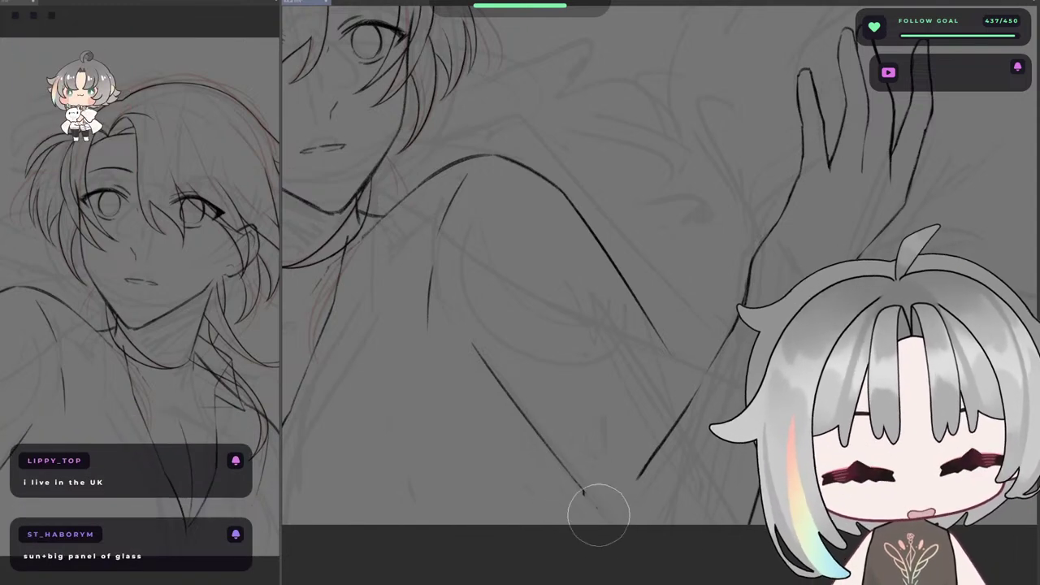
{"action": "scroll", "coordinate": [589, 502], "scroll_direction": "up", "scroll_amount": 2}
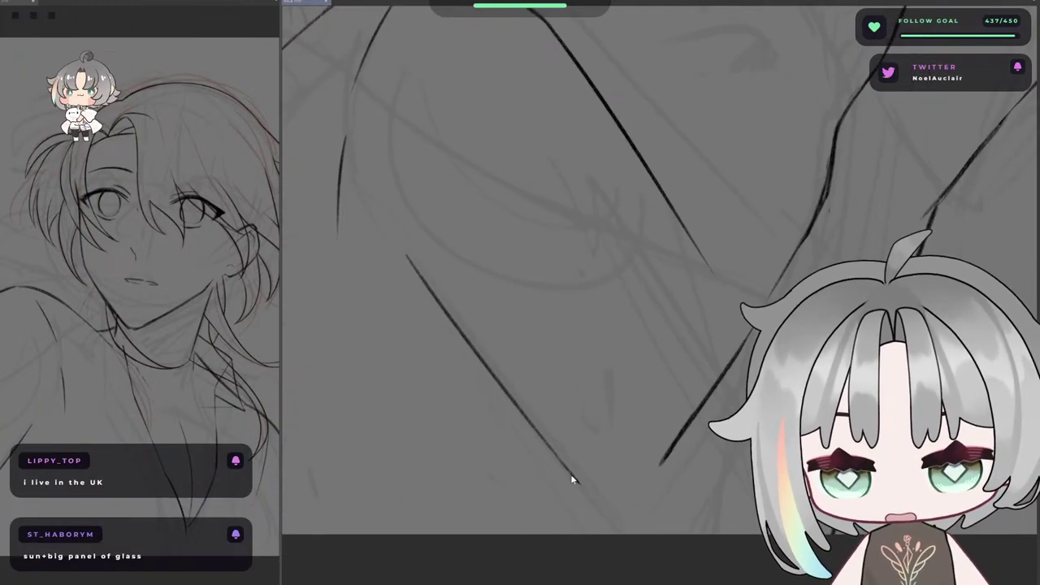
- Extend the torso's side line diagonally down to the canvas's lower edge and check it in both orientations
{"action": "left_click_drag", "start_coordinate": [582, 490], "coordinate": [646, 550]}
{"action": "key", "text": "ctrl+z"}
{"action": "key", "text": "h"}
{"action": "mouse_move", "coordinate": [667, 455]}
{"action": "left_mouse_down"}
{"action": "mouse_move", "coordinate": [546, 393]}
{"action": "mouse_move", "coordinate": [708, 455]}
{"action": "mouse_move", "coordinate": [681, 460]}
{"action": "left_mouse_up"}
{"action": "key", "text": "h"}
{"action": "left_click", "coordinate": [681, 460]}
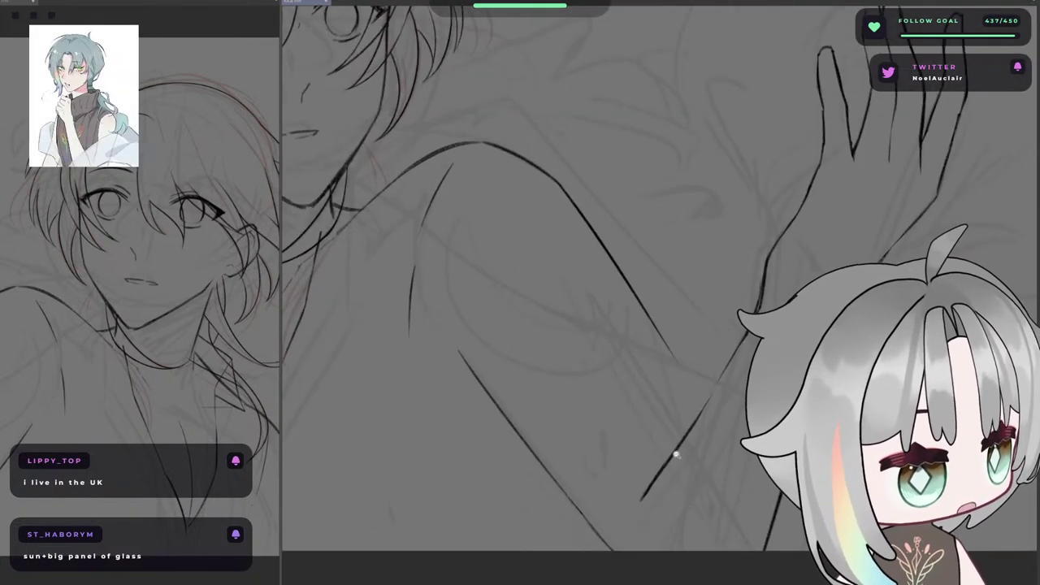
- Erase the lower part of the forearm's inner line and redraw it as a thin stroke curving down at the elbow
{"action": "key", "text": "e"}
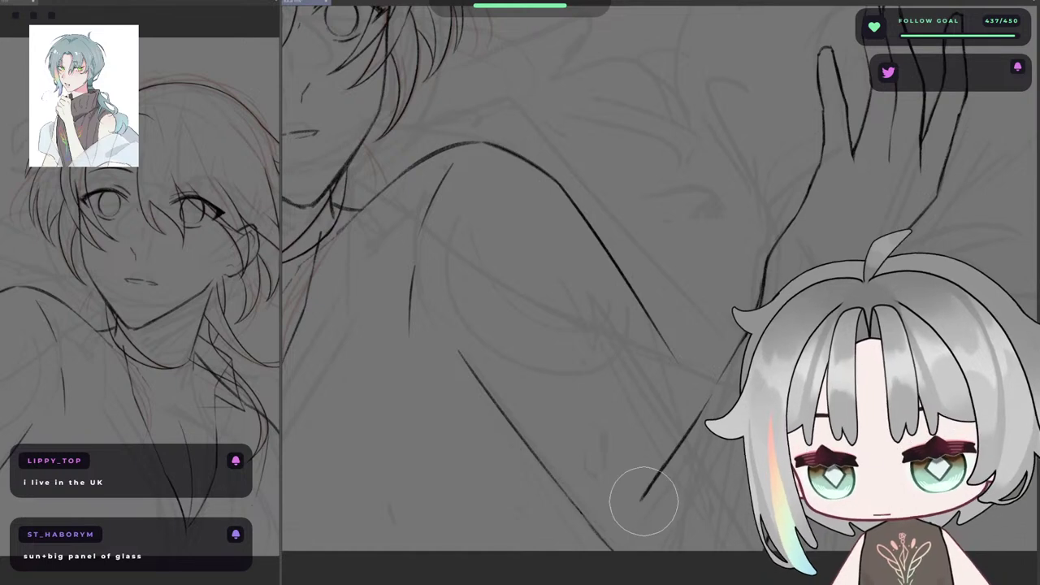
{"action": "mouse_move", "coordinate": [643, 500]}
{"action": "left_mouse_down"}
{"action": "mouse_move", "coordinate": [708, 399]}
{"action": "mouse_move", "coordinate": [649, 498]}
{"action": "left_mouse_up"}
{"action": "key", "text": "b"}
{"action": "key", "text": "ctrl+z"}
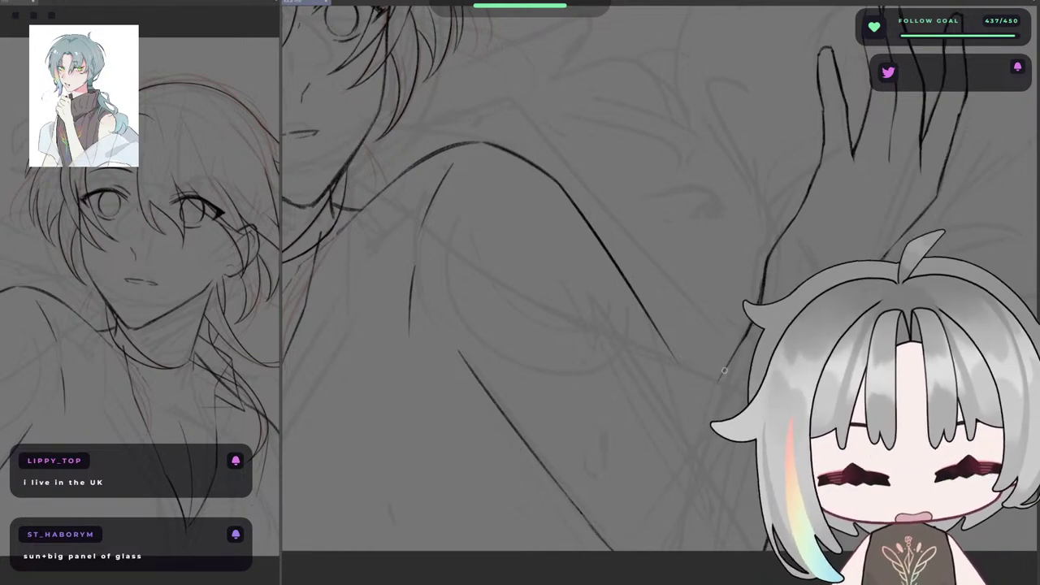
{"action": "mouse_move", "coordinate": [723, 375]}
{"action": "left_mouse_down"}
{"action": "mouse_move", "coordinate": [655, 487]}
{"action": "mouse_move", "coordinate": [644, 542]}
{"action": "left_mouse_up"}
{"action": "key", "text": "h"}
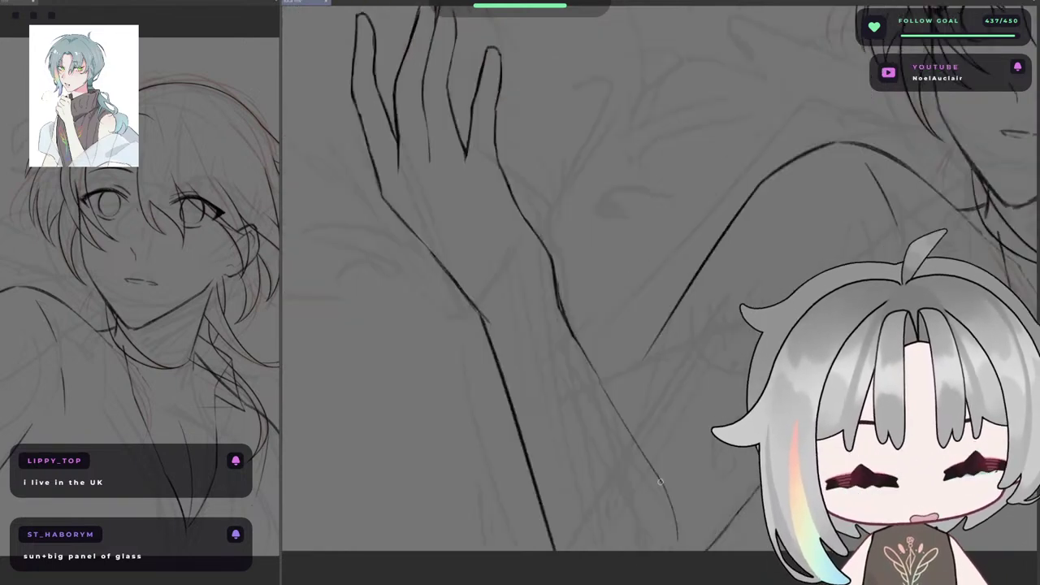
- Examine the new forearm line against the shoulder, torso and head in the full drawing, unmirrored and mirrored
{"action": "left_click", "coordinate": [681, 490], "text": "alt"}
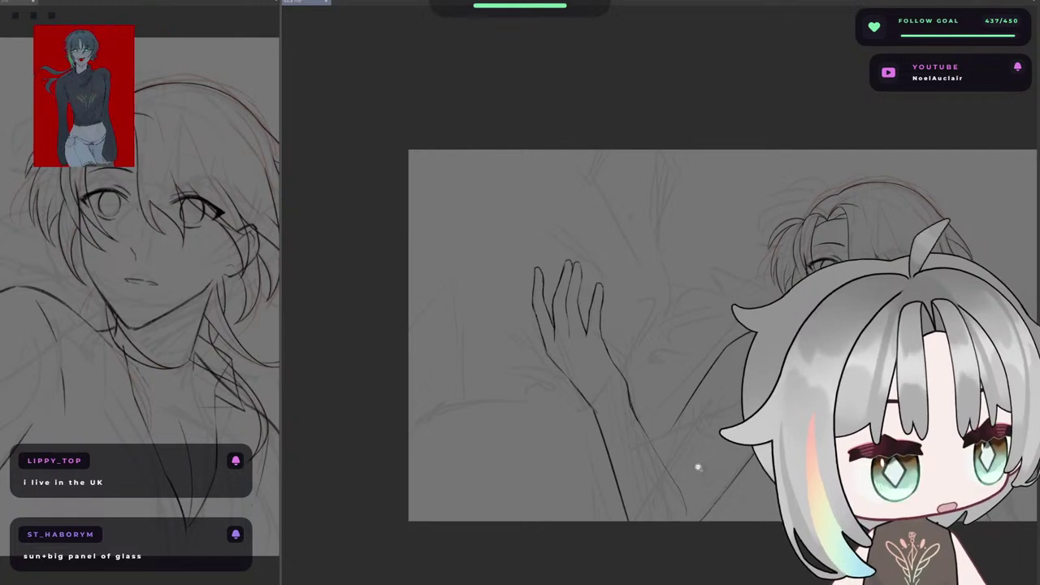
{"action": "left_click_drag", "start_coordinate": [710, 516], "coordinate": [651, 497]}
{"action": "key", "text": "h"}
{"action": "key", "text": "h"}
{"action": "scroll", "coordinate": [691, 447], "scroll_direction": "right", "scroll_amount": 2}
{"action": "scroll", "coordinate": [651, 488], "scroll_direction": "up", "scroll_amount": 1}
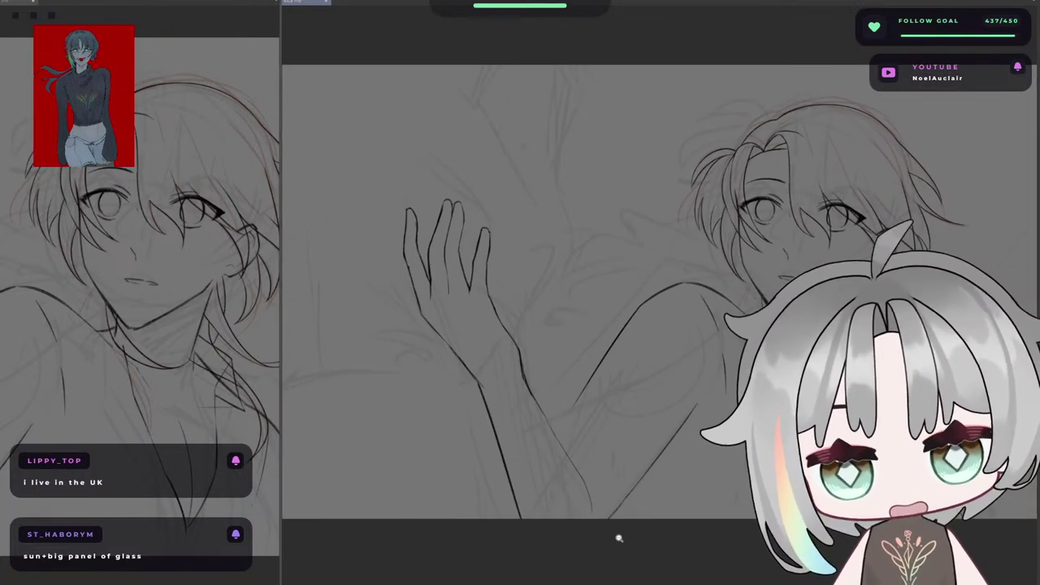
{"action": "key", "text": "h"}
{"action": "left_click_drag", "start_coordinate": [652, 532], "coordinate": [559, 519]}
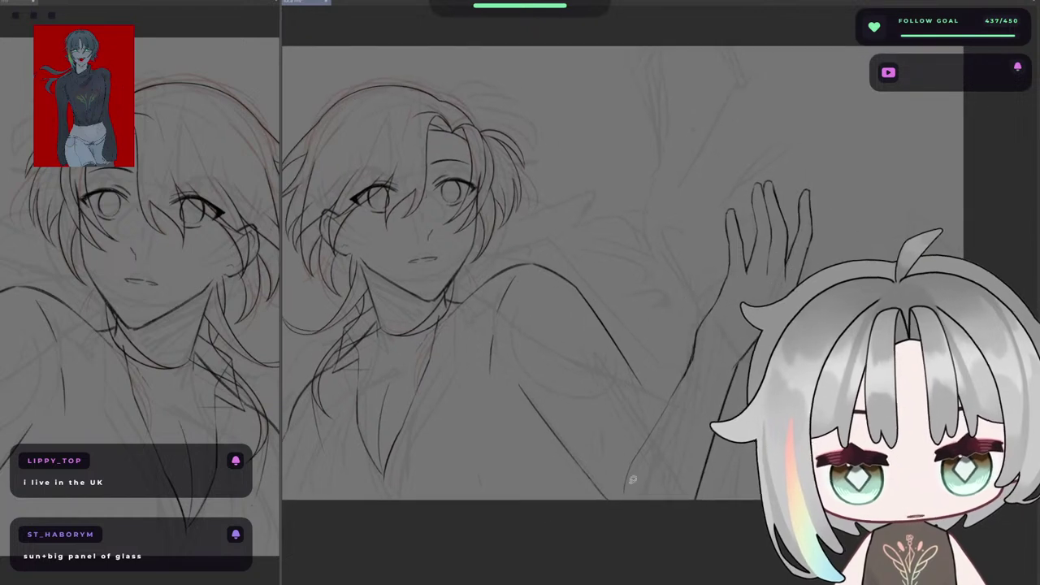
{"action": "left_click_drag", "start_coordinate": [578, 466], "coordinate": [576, 463]}
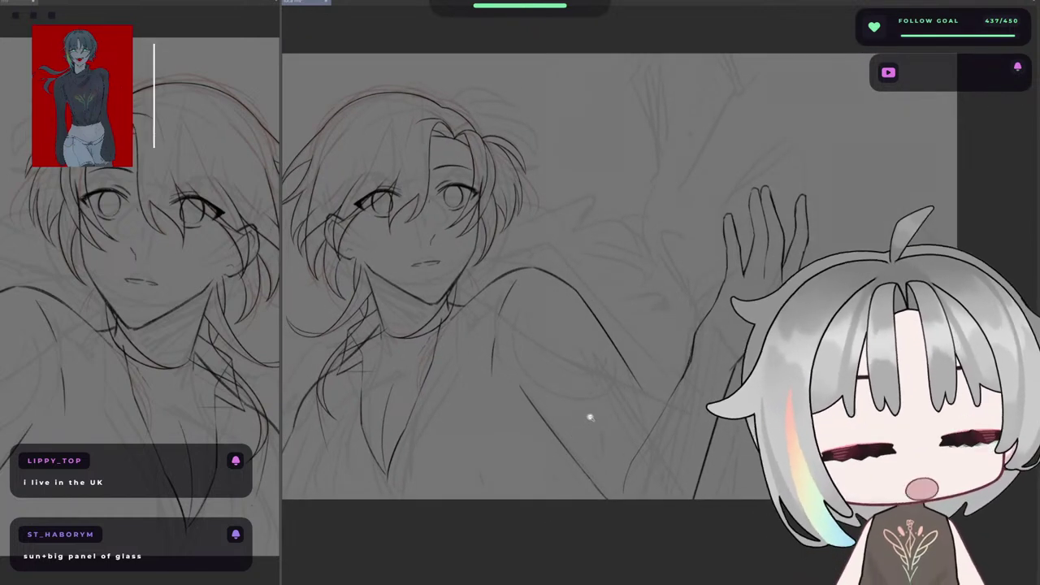
- Lasso the torso's side line, shift it slightly inward toward the chest, check it unmirrored and deselect
{"action": "mouse_move", "coordinate": [623, 510]}
{"action": "left_mouse_down"}
{"action": "mouse_move", "coordinate": [499, 383]}
{"action": "mouse_move", "coordinate": [580, 510]}
{"action": "left_mouse_up"}
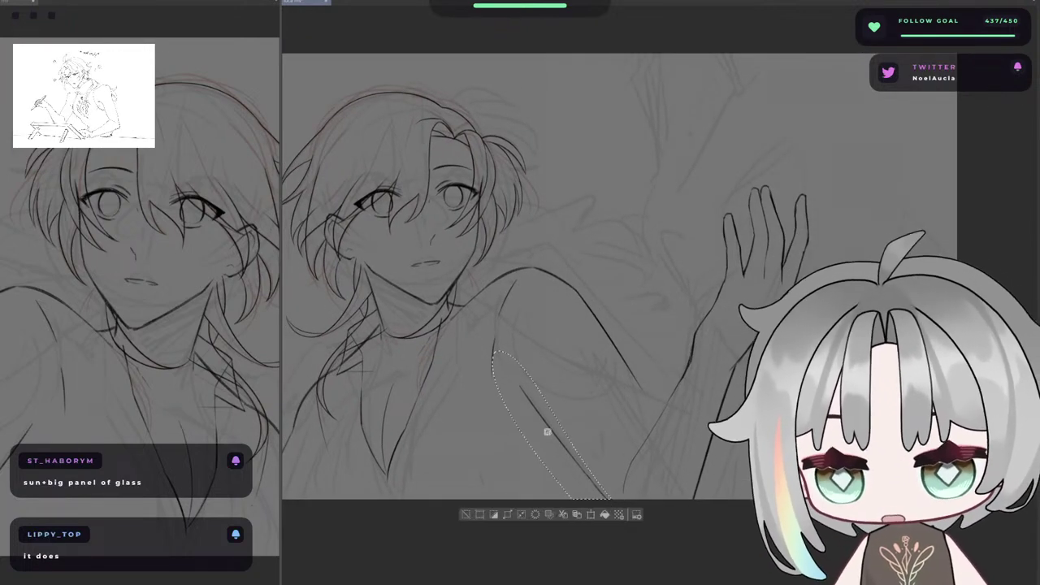
{"action": "mouse_move", "coordinate": [475, 374]}
{"action": "left_mouse_down"}
{"action": "mouse_move", "coordinate": [494, 316]}
{"action": "mouse_move", "coordinate": [486, 319]}
{"action": "left_mouse_up"}
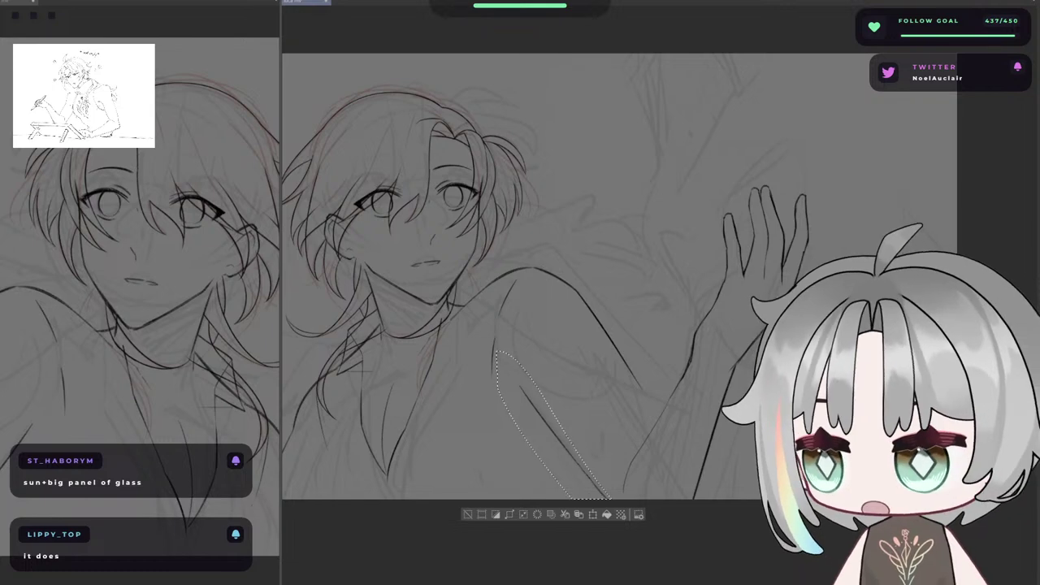
{"action": "left_click_drag", "start_coordinate": [573, 464], "coordinate": [559, 470]}
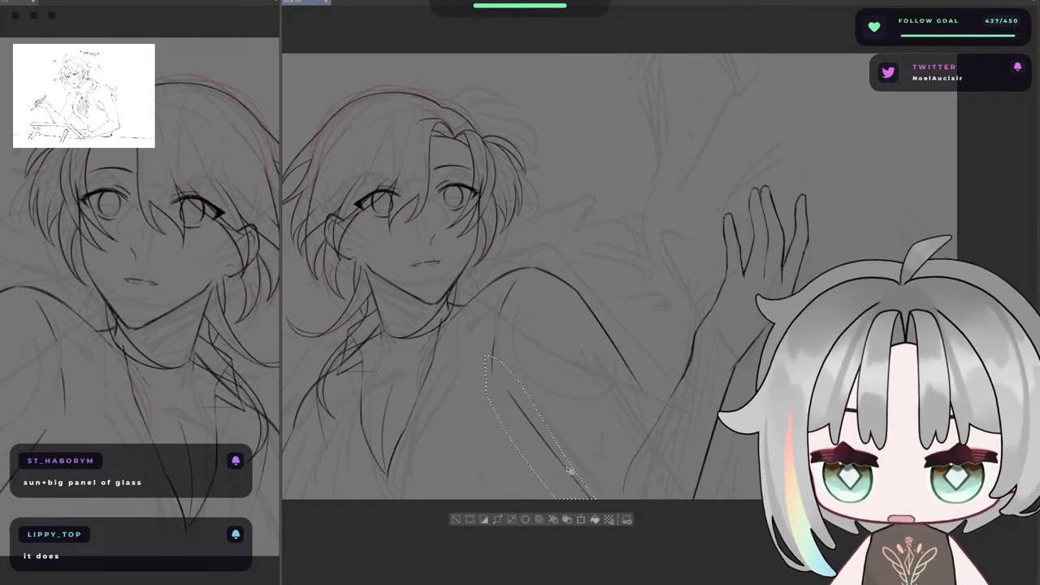
{"action": "key", "text": "h"}
{"action": "left_click_drag", "start_coordinate": [651, 358], "coordinate": [569, 359]}
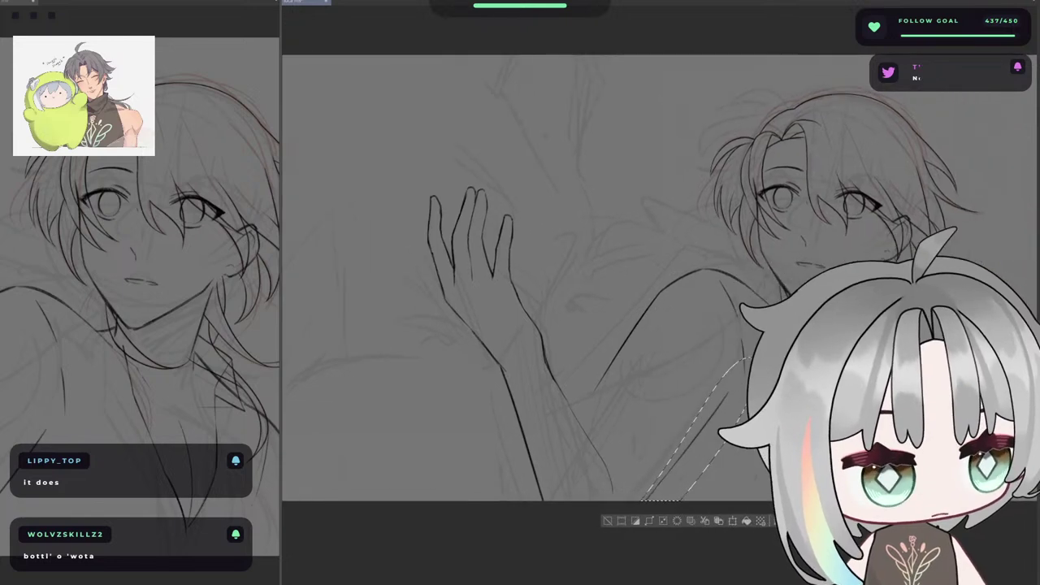
{"action": "key", "text": "ctrl+d"}
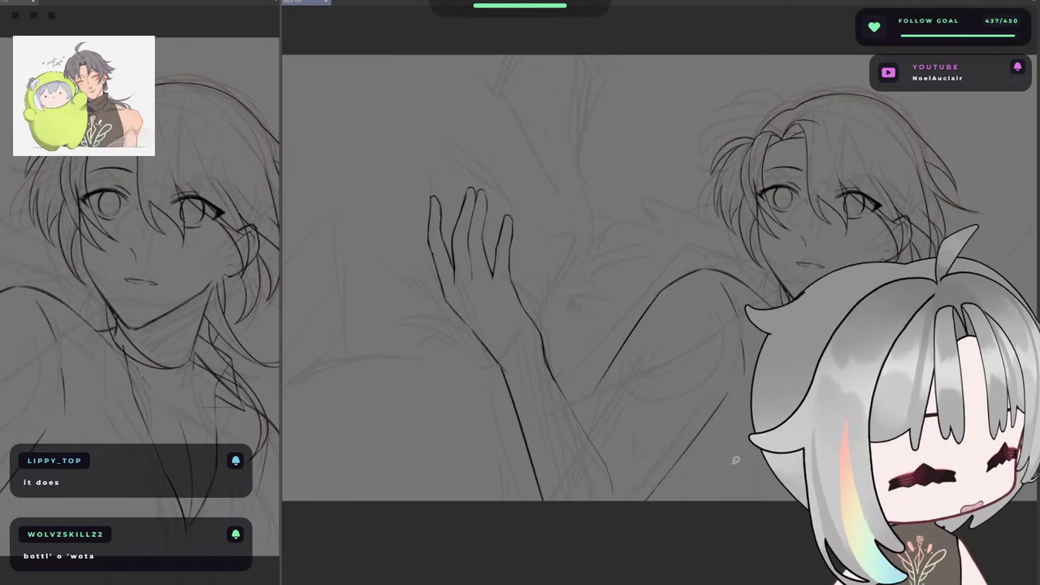
- Erase the lower half of the raised upper arm's outer line below the shoulder
{"action": "key", "text": "h"}
{"action": "left_click_drag", "start_coordinate": [738, 348], "coordinate": [614, 287]}
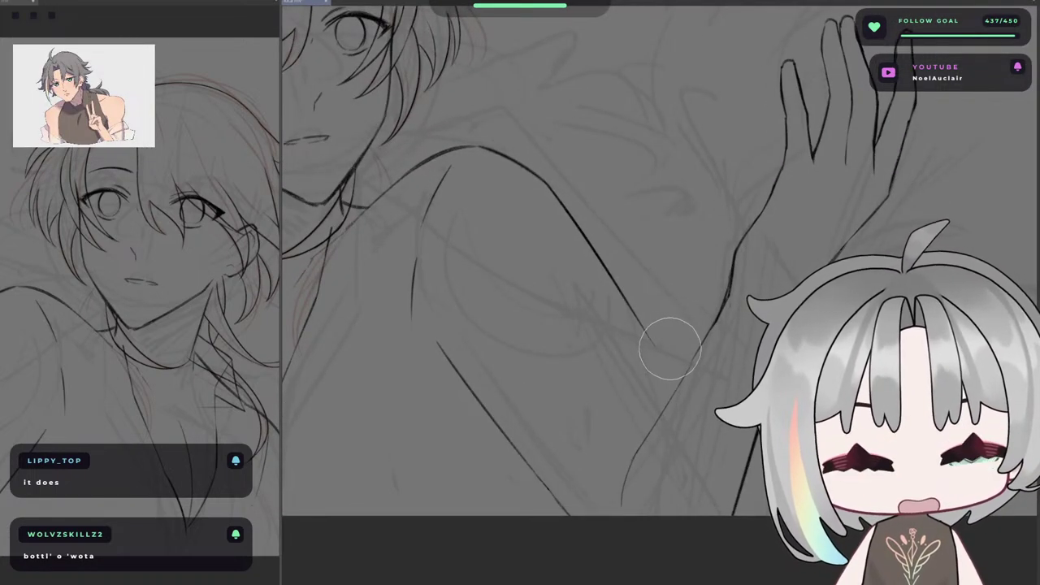
{"action": "left_click_drag", "start_coordinate": [666, 346], "coordinate": [615, 273]}
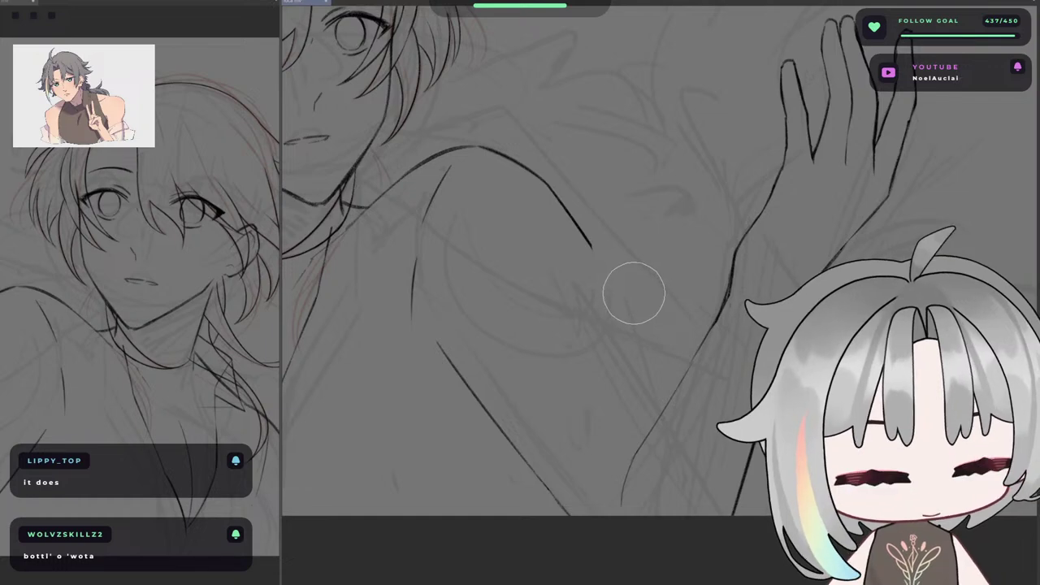
{"action": "key", "text": "h"}
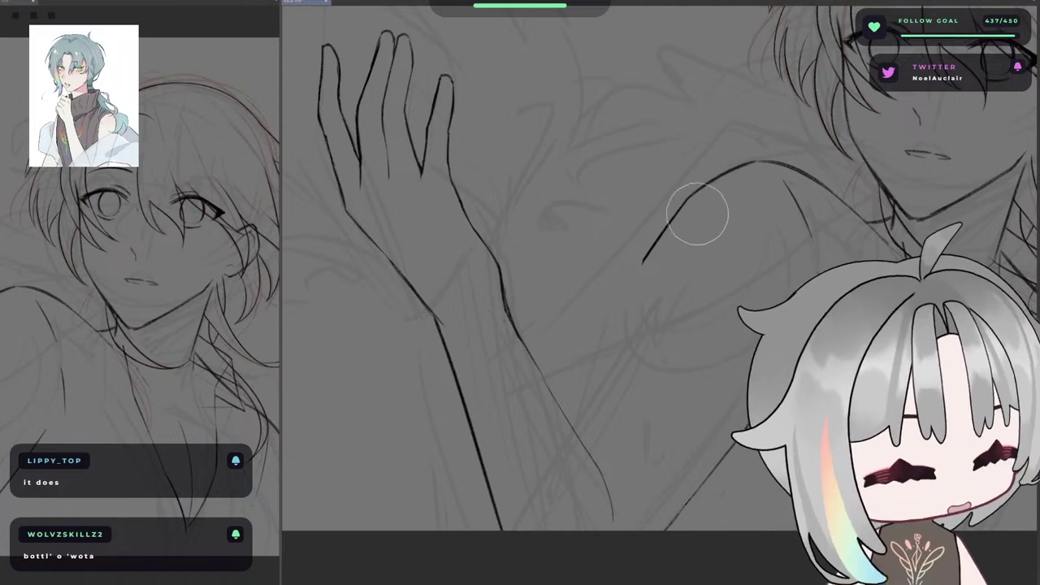
- Redraw the lower half of the upper arm's outer line as a thinner stroke, working on a rotated canvas
{"action": "key", "text": "p"}
{"action": "key", "text": "^"}
{"action": "key", "text": "^"}
{"action": "key", "text": "^"}
{"action": "key", "text": "^"}
{"action": "key", "text": "^"}
{"action": "key", "text": "^"}
{"action": "key", "text": "^"}
{"action": "key", "text": "^"}
{"action": "key", "text": "^"}
{"action": "key", "text": "^"}
{"action": "mouse_move", "coordinate": [694, 346]}
{"action": "left_mouse_down"}
{"action": "mouse_move", "coordinate": [739, 306]}
{"action": "mouse_move", "coordinate": [680, 269]}
{"action": "left_mouse_up"}
{"action": "key", "text": "minus"}
{"action": "key", "text": "minus"}
{"action": "key", "text": "minus"}
{"action": "key", "text": "minus"}
{"action": "key", "text": "minus"}
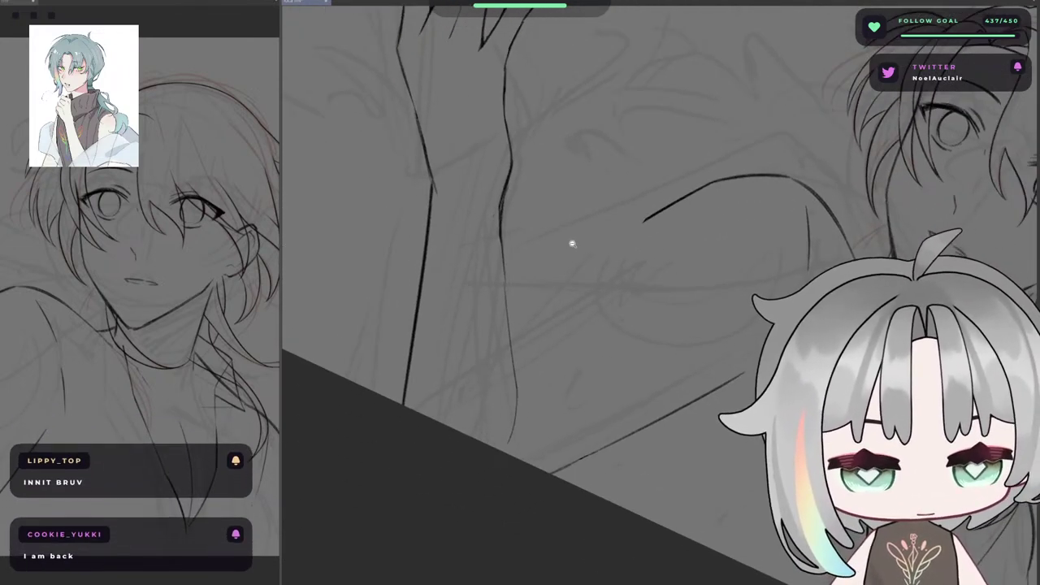
{"action": "left_click_drag", "start_coordinate": [571, 241], "coordinate": [653, 212]}
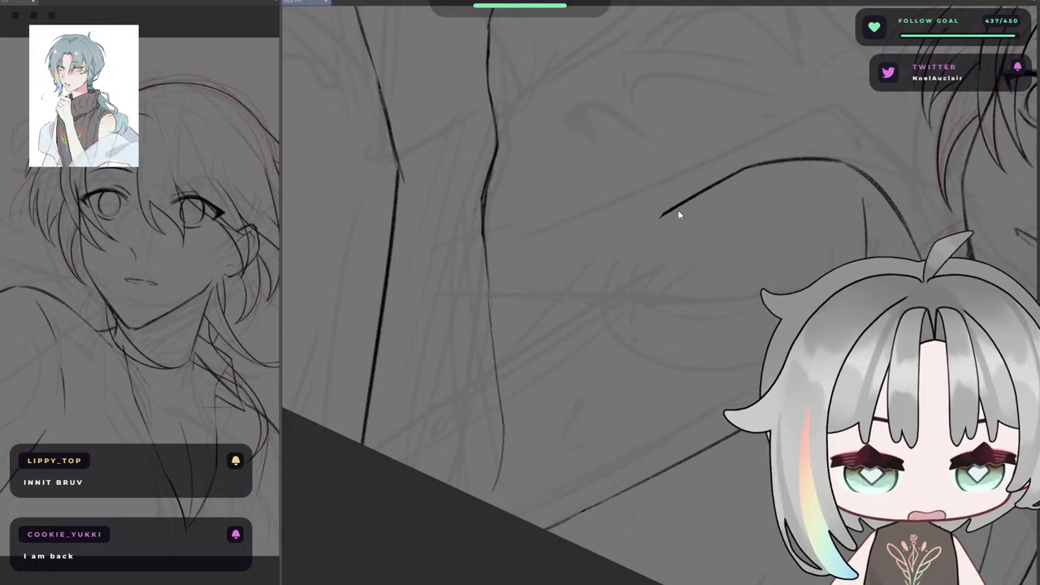
{"action": "key", "text": "ctrl+z"}
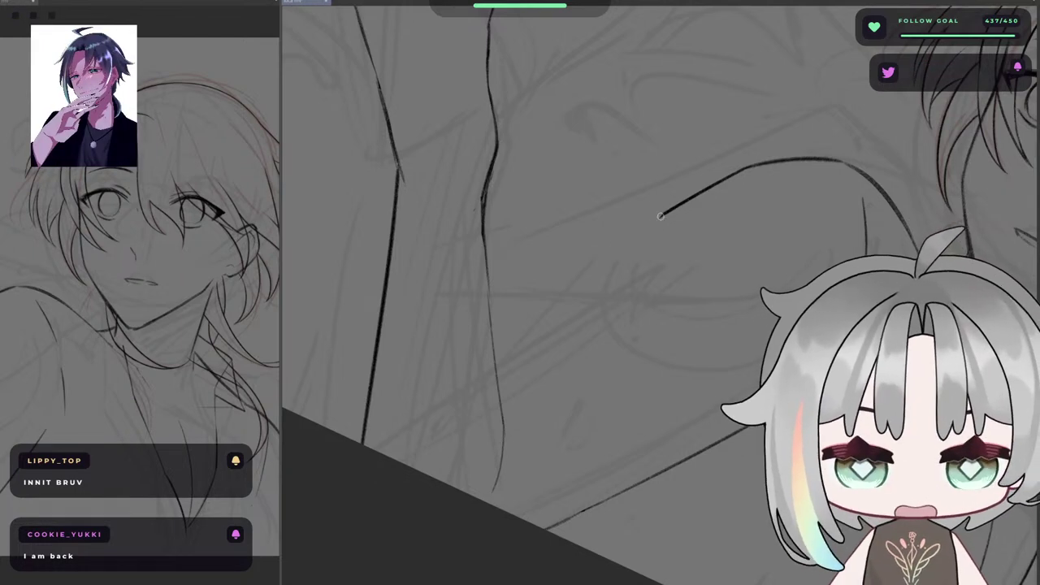
{"action": "key", "text": "ctrl+at"}
{"action": "key", "text": "h"}
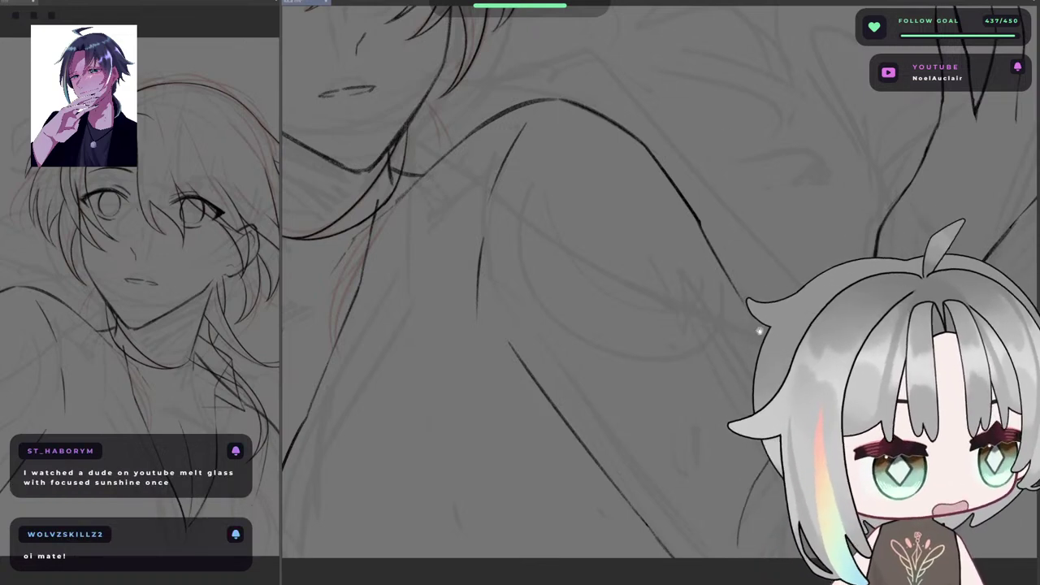
- Smooth the joint where the new stroke meets the thicker shoulder line on the outer upper arm
{"action": "key", "text": "h"}
{"action": "left_click_drag", "start_coordinate": [760, 331], "coordinate": [594, 258]}
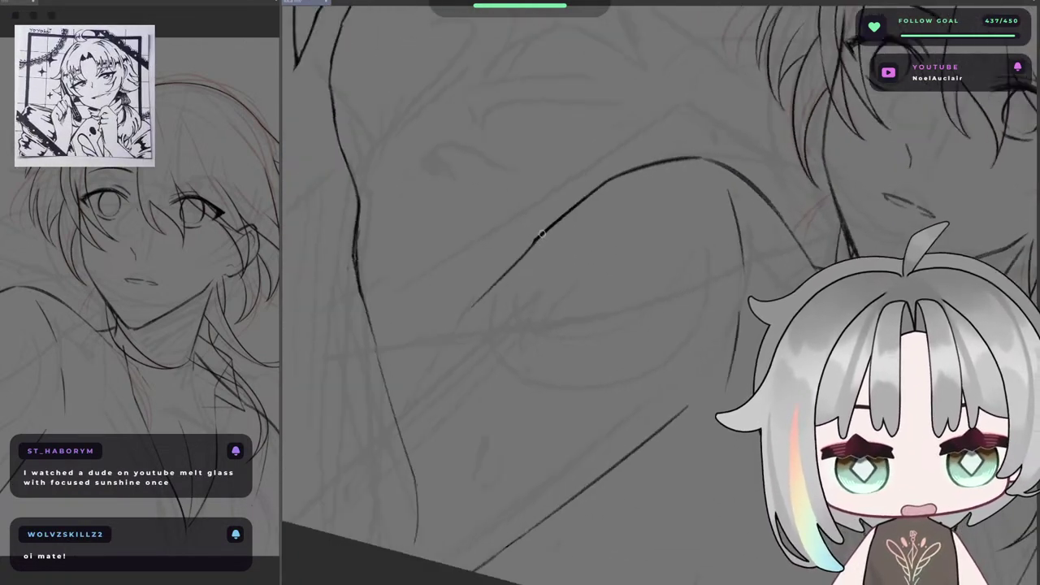
{"action": "left_click_drag", "start_coordinate": [541, 233], "coordinate": [571, 203]}
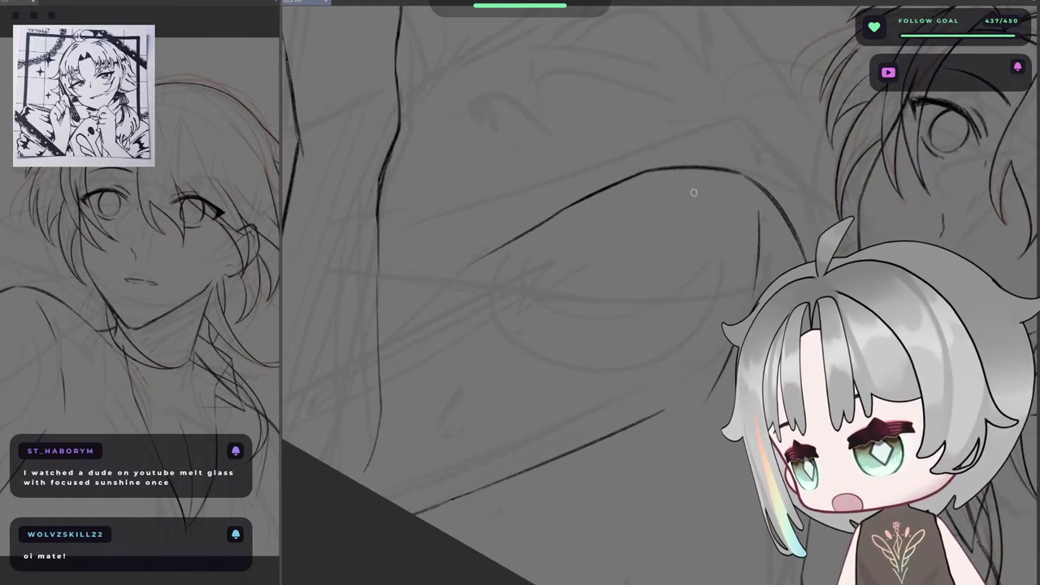
{"action": "left_click_drag", "start_coordinate": [694, 193], "coordinate": [617, 216]}
{"action": "left_click", "coordinate": [627, 188]}
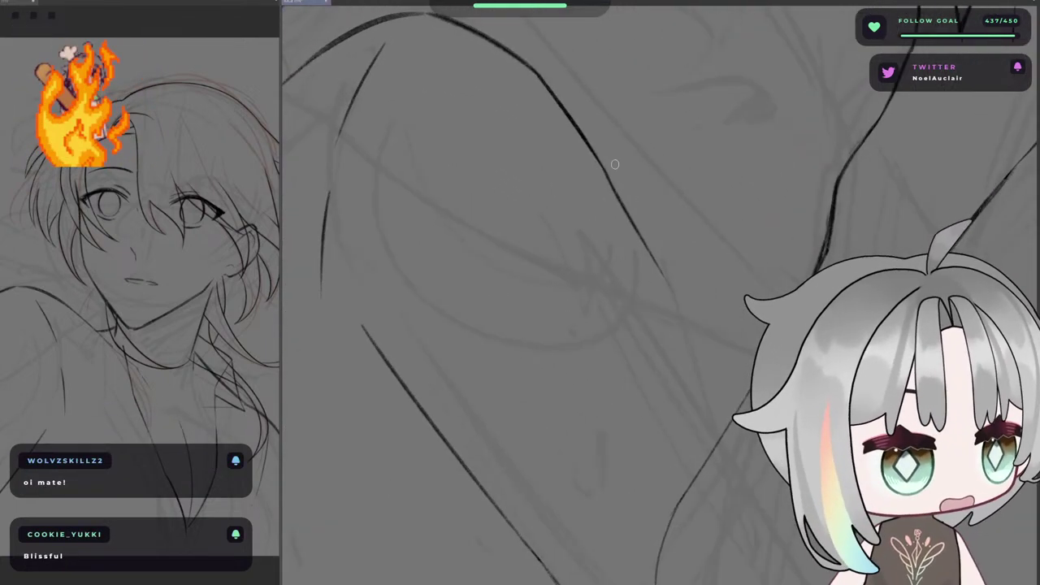
{"action": "left_click_drag", "start_coordinate": [577, 137], "coordinate": [626, 214]}
{"action": "key", "text": "ctrl+z"}
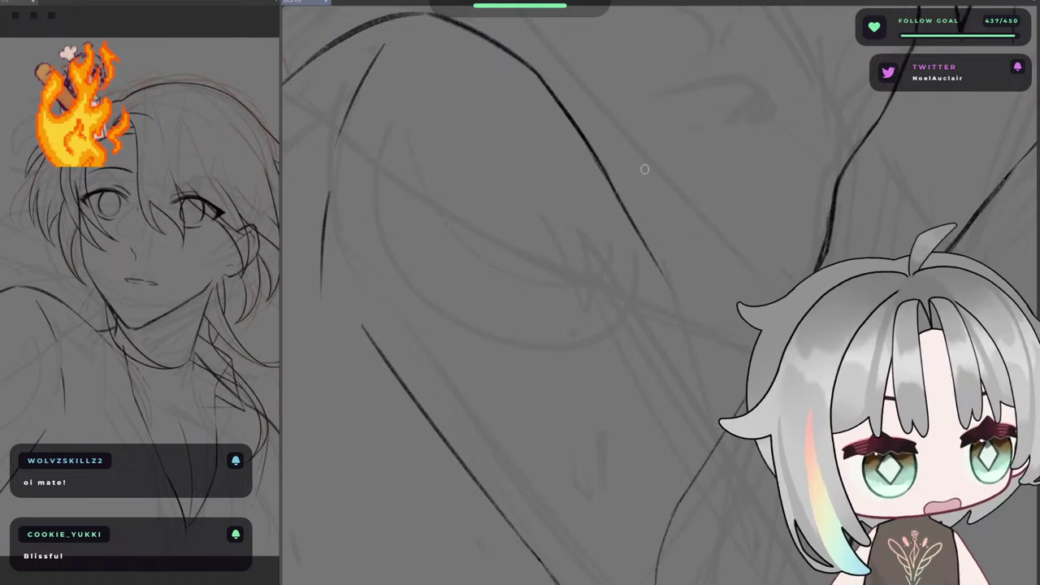
- With the canvas rotated, erase the upper arm's outer line beyond the shoulder bend and redraw it as one tapering stroke
{"action": "mouse_move", "coordinate": [704, 139]}
{"action": "left_mouse_down"}
{"action": "mouse_move", "coordinate": [818, 192]}
{"action": "mouse_move", "coordinate": [753, 155]}
{"action": "left_mouse_up"}
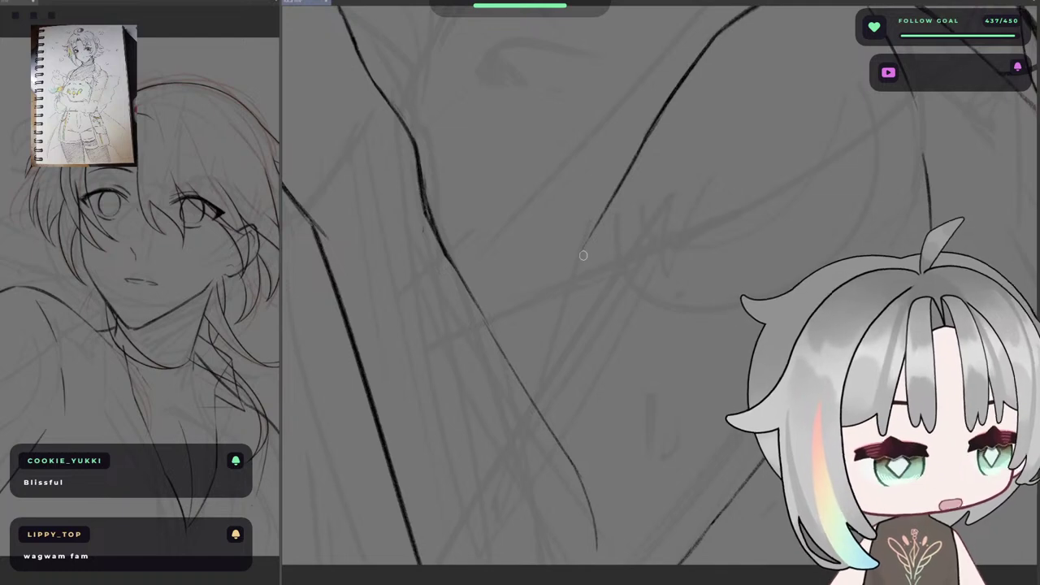
{"action": "key", "text": "h"}
{"action": "left_click_drag", "start_coordinate": [737, 260], "coordinate": [637, 277]}
{"action": "key", "text": "h"}
{"action": "left_click_drag", "start_coordinate": [556, 223], "coordinate": [579, 220]}
{"action": "key", "text": "asciicircum"}
{"action": "key", "text": "asciicircum"}
{"action": "key", "text": "asciicircum"}
{"action": "key", "text": "asciicircum"}
{"action": "key", "text": "asciicircum"}
{"action": "key", "text": "asciicircum"}
{"action": "key", "text": "asciicircum"}
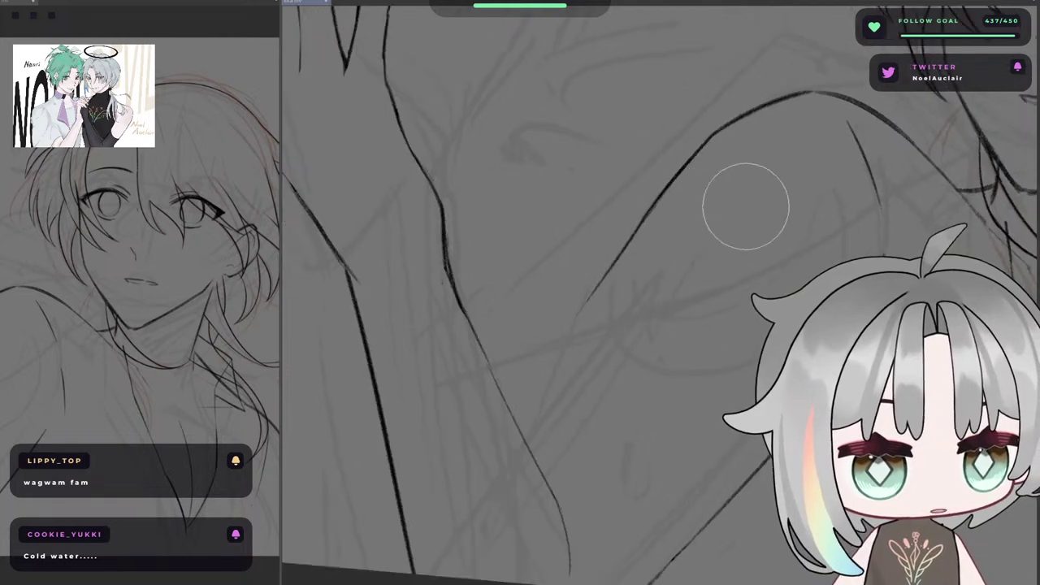
{"action": "key", "text": "asciicircum"}
{"action": "key", "text": "asciicircum"}
{"action": "key", "text": "asciicircum"}
{"action": "key", "text": "asciicircum"}
{"action": "key", "text": "asciicircum"}
{"action": "key", "text": "bracketleft"}
{"action": "key", "text": "minus"}
{"action": "key", "text": "minus"}
{"action": "key", "text": "minus"}
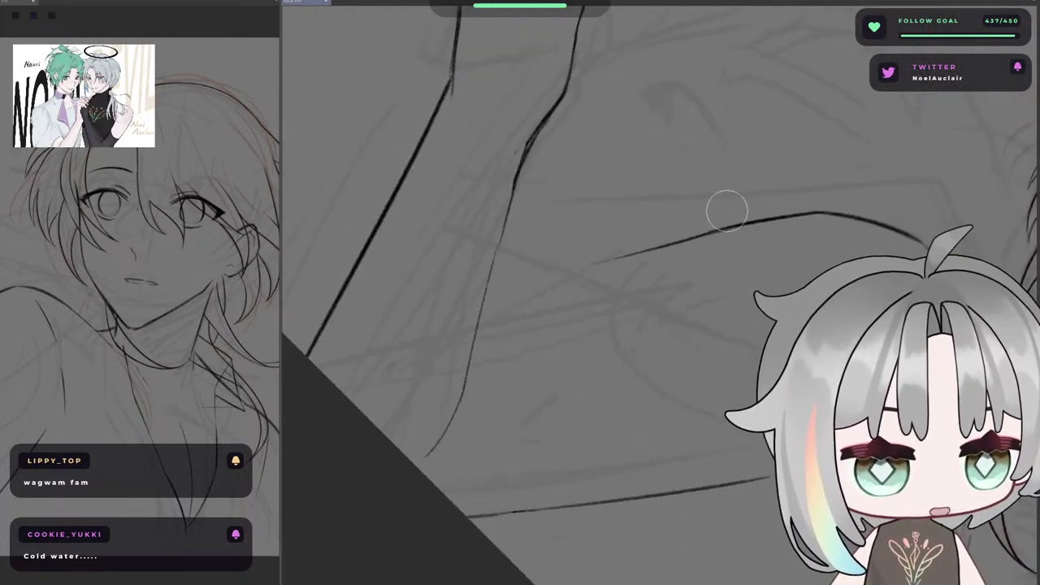
{"action": "left_click_drag", "start_coordinate": [674, 244], "coordinate": [591, 262]}
{"action": "left_click_drag", "start_coordinate": [736, 222], "coordinate": [626, 253]}
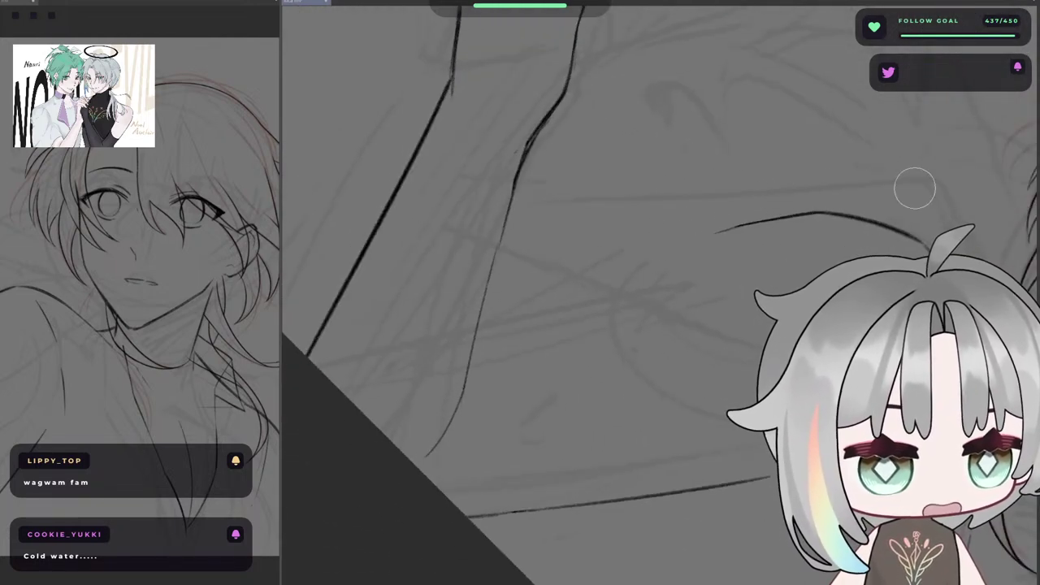
{"action": "left_click_drag", "start_coordinate": [829, 218], "coordinate": [619, 255]}
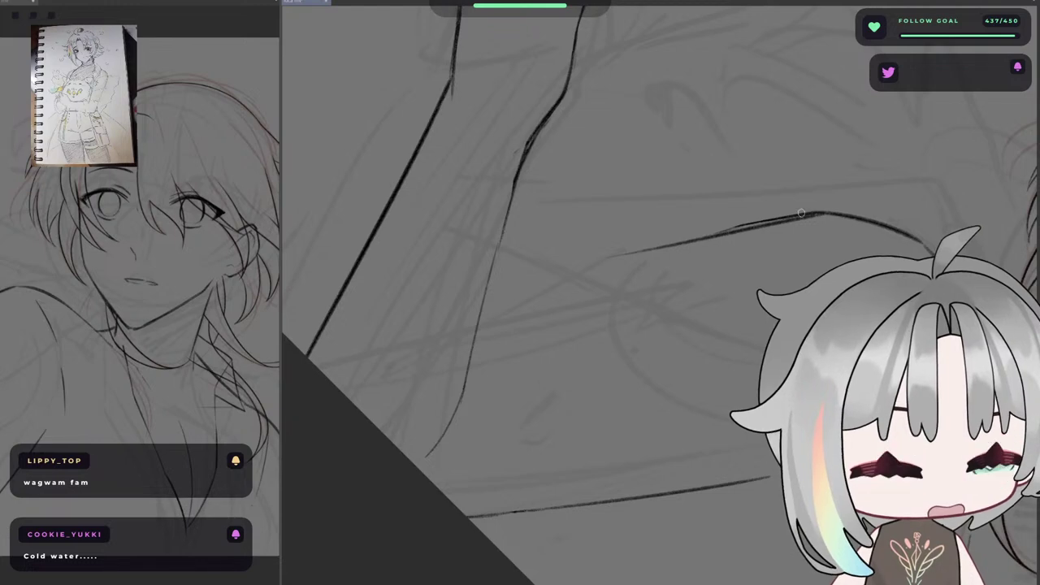
- Undo the last stroke on the upper arm's outer line beyond the shoulder bend
{"action": "key", "text": "minus"}
{"action": "key", "text": "minus"}
{"action": "key", "text": "minus"}
{"action": "key", "text": "minus"}
{"action": "key", "text": "minus"}
{"action": "key", "text": "minus"}
{"action": "key", "text": "minus"}
{"action": "key", "text": "minus"}
{"action": "key", "text": "minus"}
{"action": "key", "text": "h"}
{"action": "key", "text": "ctrl+z"}
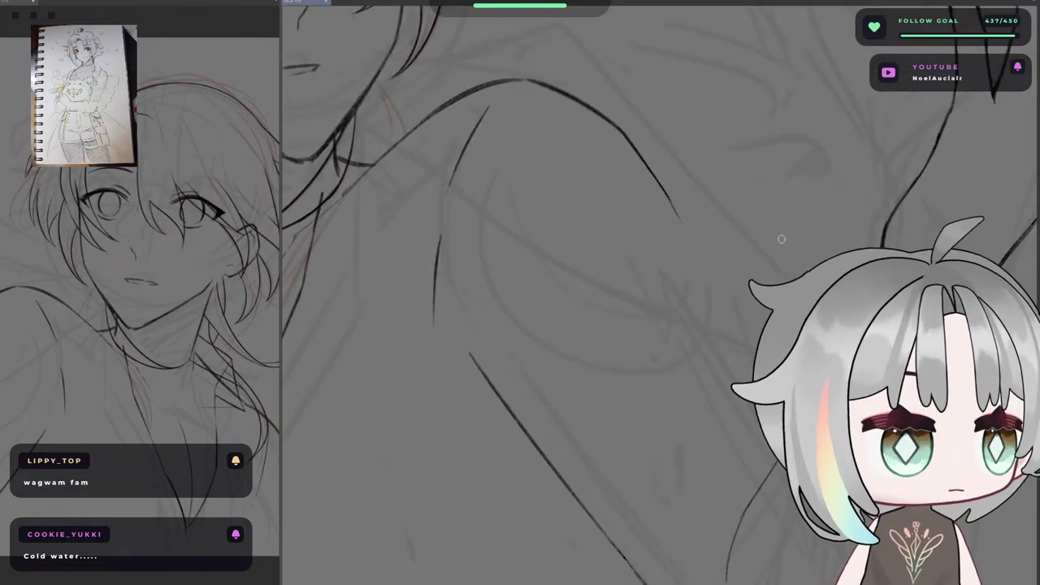
- Try to redraw the upper arm's outer line below the shoulder bend as one tapering stroke on a rotated canvas
{"action": "key", "text": "h"}
{"action": "key", "text": "asciicircum"}
{"action": "key", "text": "asciicircum"}
{"action": "key", "text": "asciicircum"}
{"action": "key", "text": "asciicircum"}
{"action": "key", "text": "asciicircum"}
{"action": "key", "text": "asciicircum"}
{"action": "key", "text": "asciicircum"}
{"action": "key", "text": "asciicircum"}
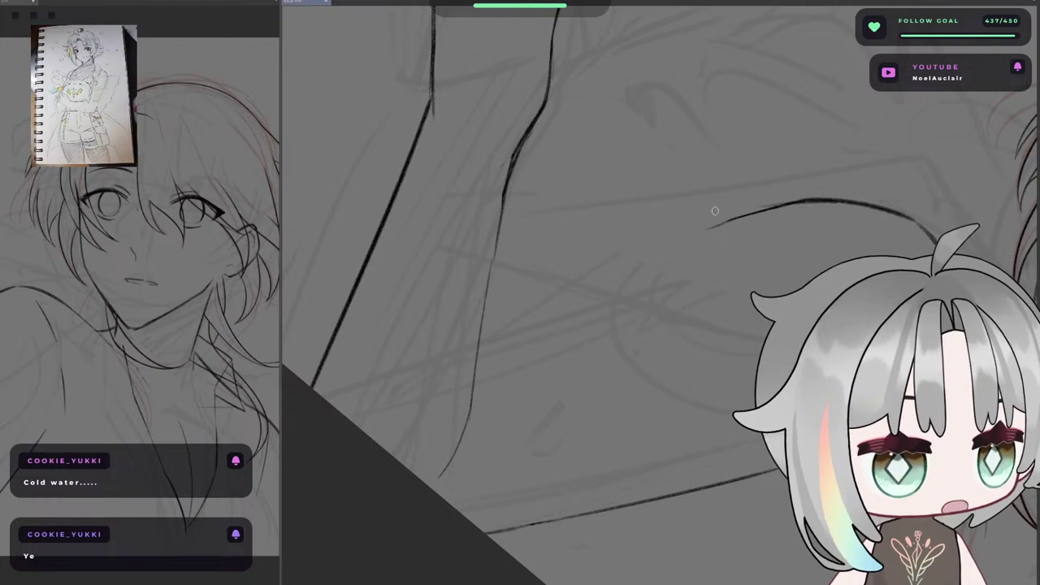
{"action": "key", "text": "ctrl+z"}
{"action": "left_click_drag", "start_coordinate": [817, 201], "coordinate": [629, 256]}
{"action": "key", "text": "ctrl+z"}
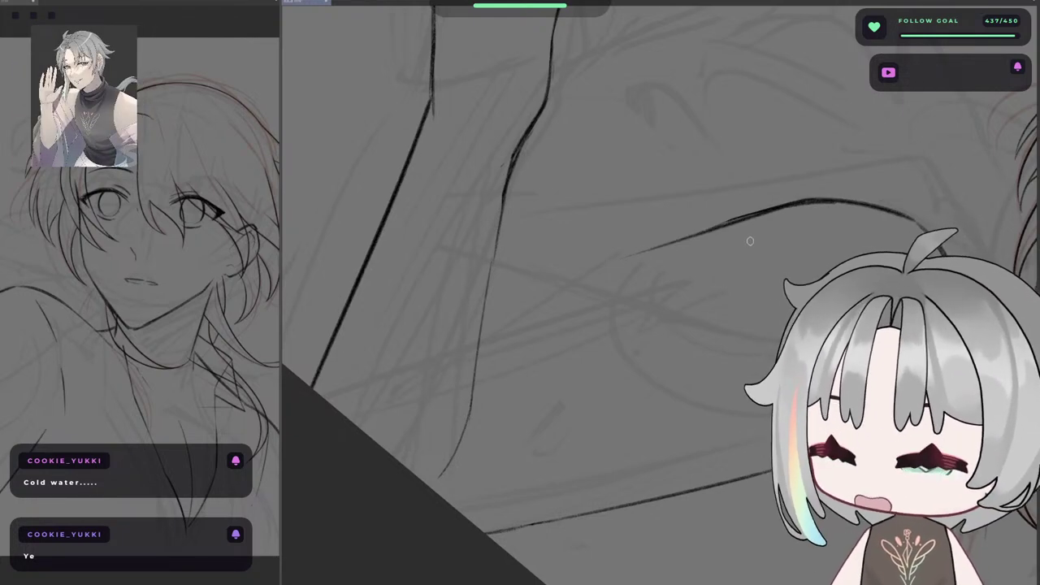
- With the canvas mirrored and rotated, replace the upper arm's outer line with a straighter tapering stroke from the shoulder bend
{"action": "key", "text": "h"}
{"action": "key", "text": "minus"}
{"action": "key", "text": "minus"}
{"action": "key", "text": "minus"}
{"action": "key", "text": "minus"}
{"action": "key", "text": "minus"}
{"action": "key", "text": "minus"}
{"action": "key", "text": "minus"}
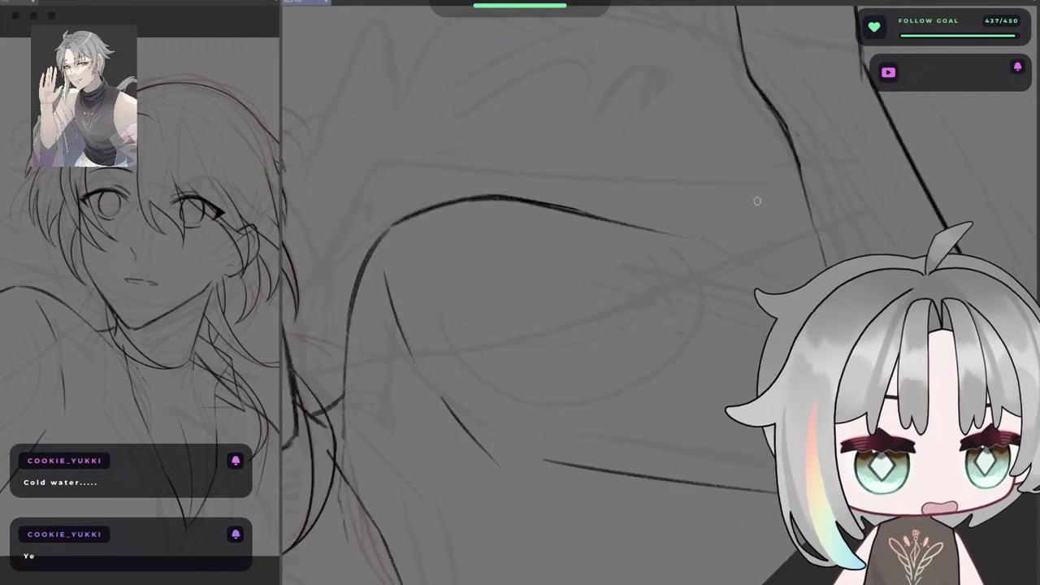
{"action": "key", "text": "ctrl+z"}
{"action": "mouse_move", "coordinate": [567, 261]}
{"action": "left_mouse_down"}
{"action": "mouse_move", "coordinate": [764, 209]}
{"action": "mouse_move", "coordinate": [685, 221]}
{"action": "mouse_move", "coordinate": [747, 208]}
{"action": "left_mouse_up"}
{"action": "key", "text": "ctrl+z"}
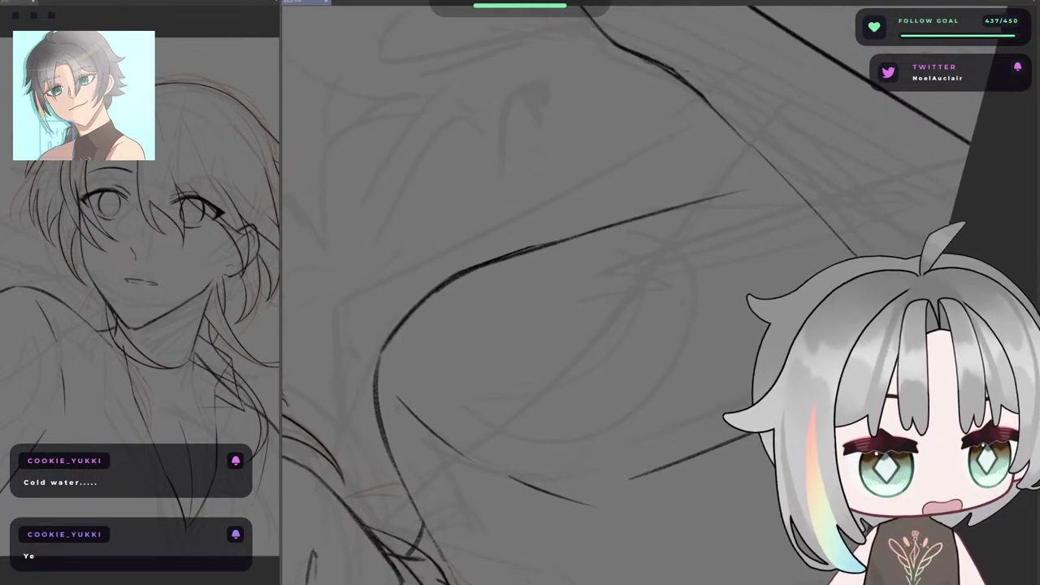
- Examine the whole figure in normal and mirrored view to compare the shoulder, raised arm and torso outlines
{"action": "key", "text": "^"}
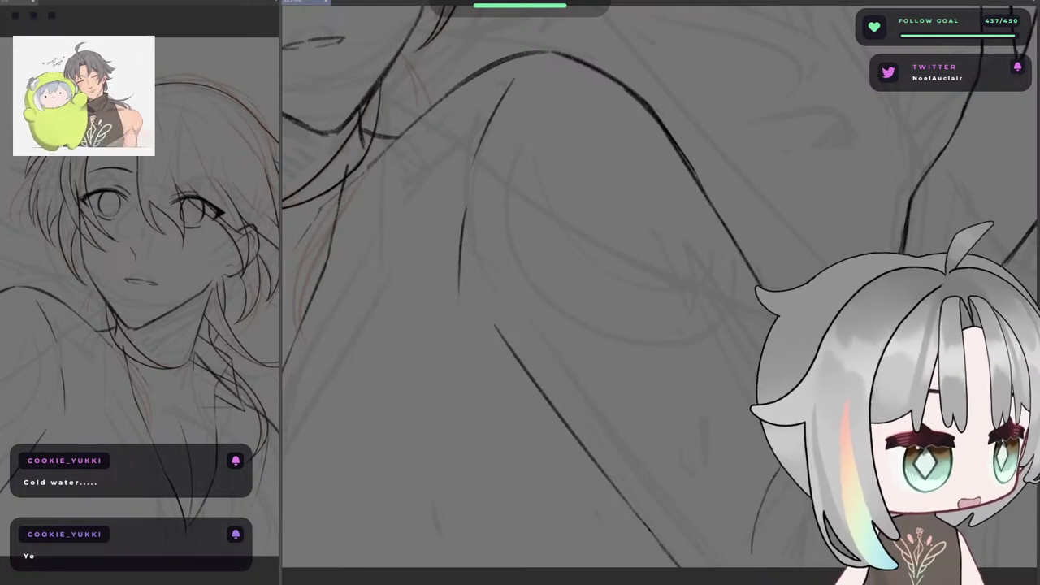
{"action": "left_click_drag", "start_coordinate": [603, 288], "coordinate": [572, 250]}
{"action": "key", "text": "h"}
{"action": "left_click_drag", "start_coordinate": [676, 205], "coordinate": [764, 171]}
{"action": "left_click_drag", "start_coordinate": [748, 209], "coordinate": [731, 225]}
{"action": "mouse_move", "coordinate": [630, 322]}
{"action": "left_mouse_down"}
{"action": "mouse_move", "coordinate": [628, 303]}
{"action": "mouse_move", "coordinate": [587, 315]}
{"action": "left_mouse_up"}
{"action": "key", "text": "r"}
{"action": "key", "text": "h"}
{"action": "mouse_move", "coordinate": [761, 281]}
{"action": "left_mouse_down"}
{"action": "mouse_move", "coordinate": [653, 318]}
{"action": "mouse_move", "coordinate": [634, 313]}
{"action": "left_mouse_up"}
{"action": "key", "text": "h"}
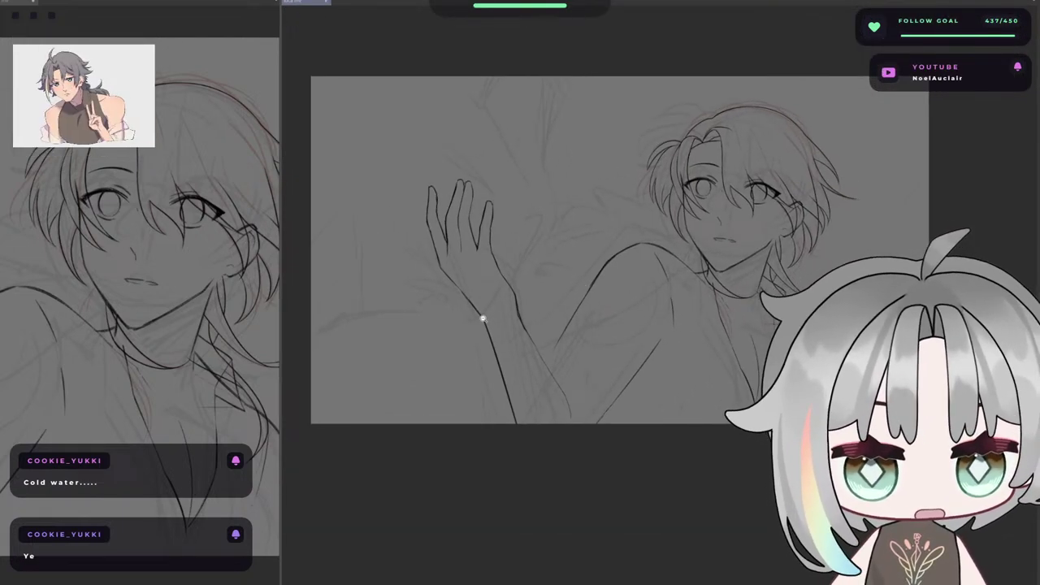
{"action": "key", "text": "h"}
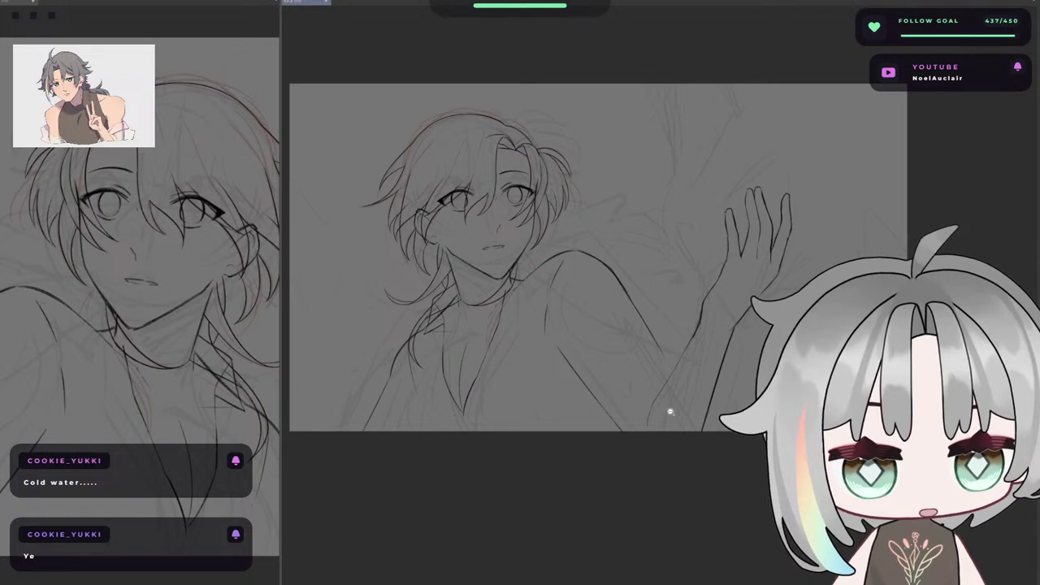
- Extend the forearm's inner line with a curved end down to the canvas's lower edge
{"action": "scroll", "coordinate": [655, 416], "scroll_direction": "up", "scroll_amount": 2}
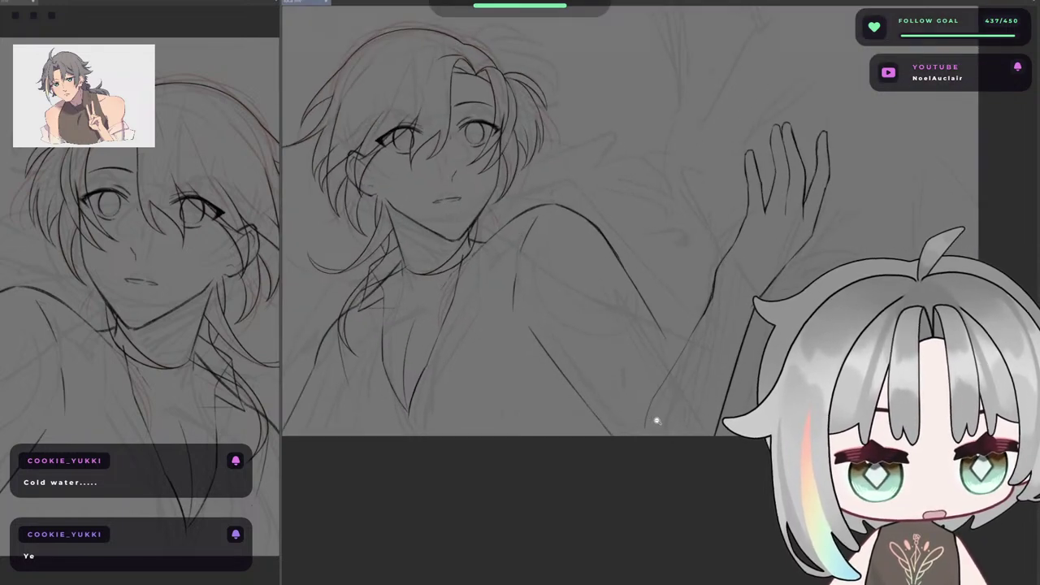
{"action": "scroll", "coordinate": [656, 422], "scroll_direction": "up", "scroll_amount": 2}
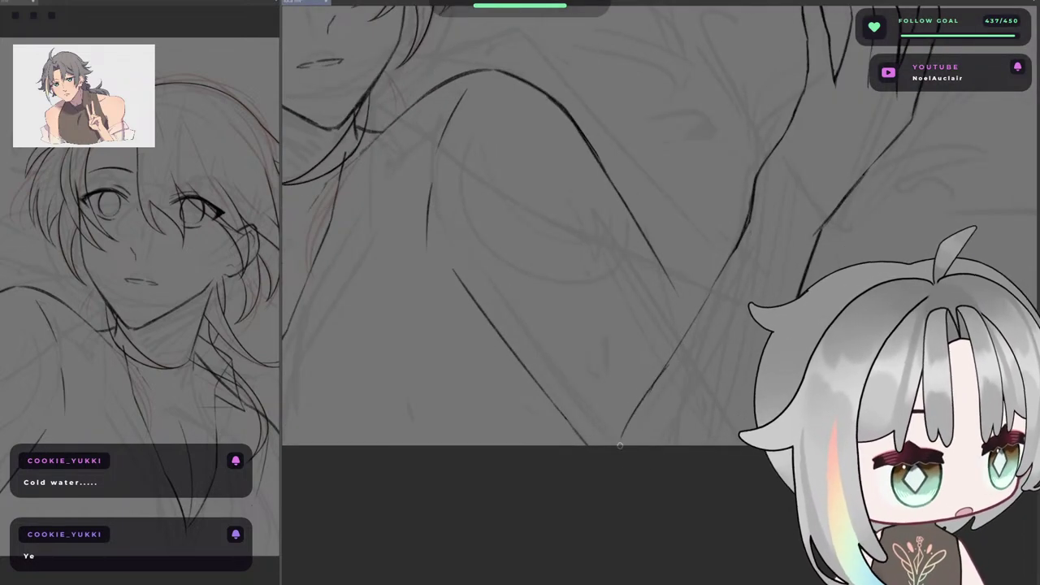
{"action": "scroll", "coordinate": [623, 432], "scroll_direction": "down", "scroll_amount": 5}
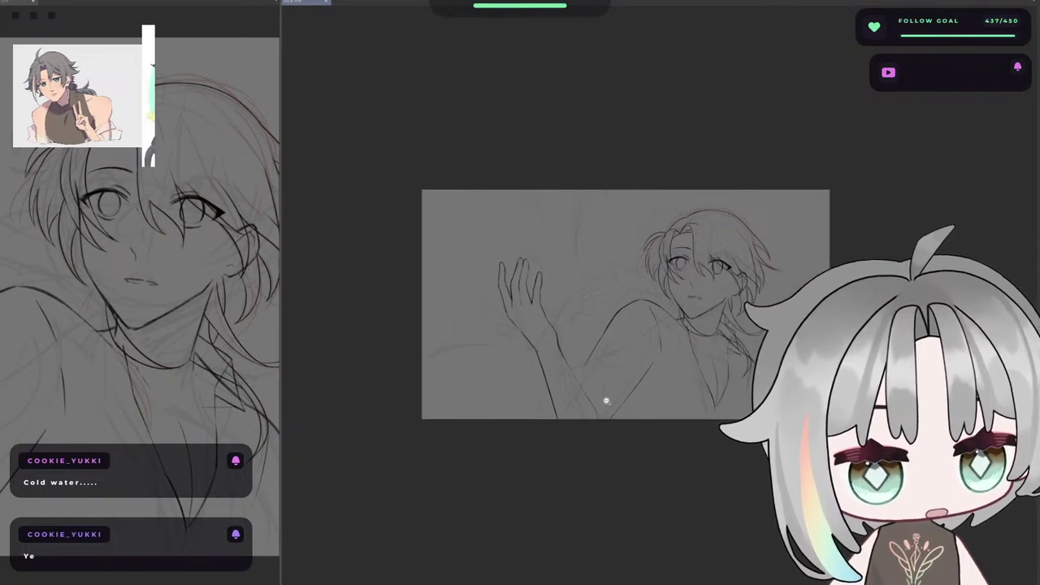
- Lasso the torso side line below the raised arm, adjust its placement slightly with a free transform and deselect it
{"action": "scroll", "coordinate": [606, 401], "scroll_direction": "up", "scroll_amount": 3}
{"action": "mouse_move", "coordinate": [606, 447]}
{"action": "left_mouse_down"}
{"action": "mouse_move", "coordinate": [687, 333]}
{"action": "mouse_move", "coordinate": [618, 426]}
{"action": "left_mouse_up"}
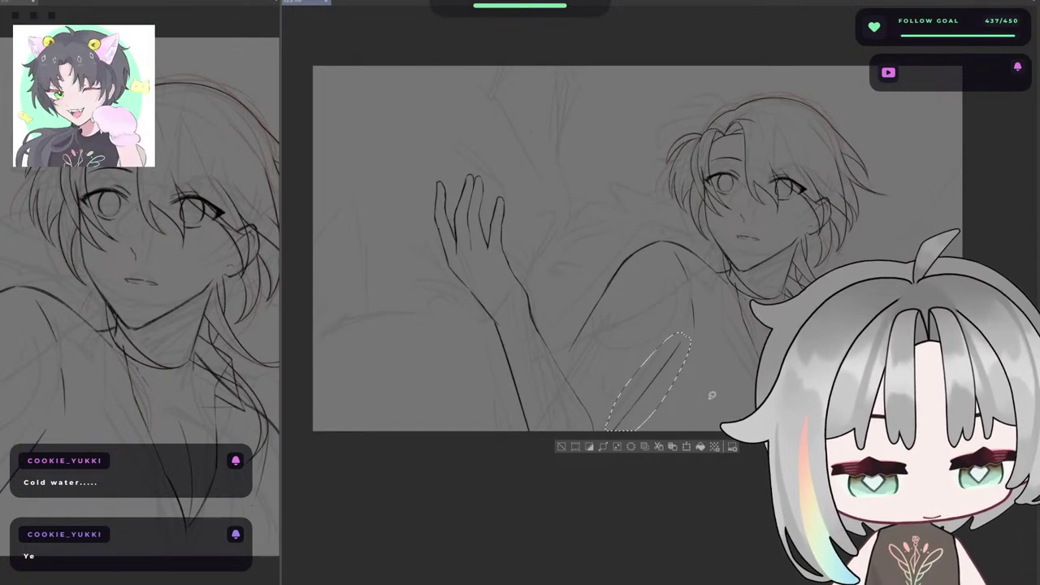
{"action": "key", "text": "ctrl+t"}
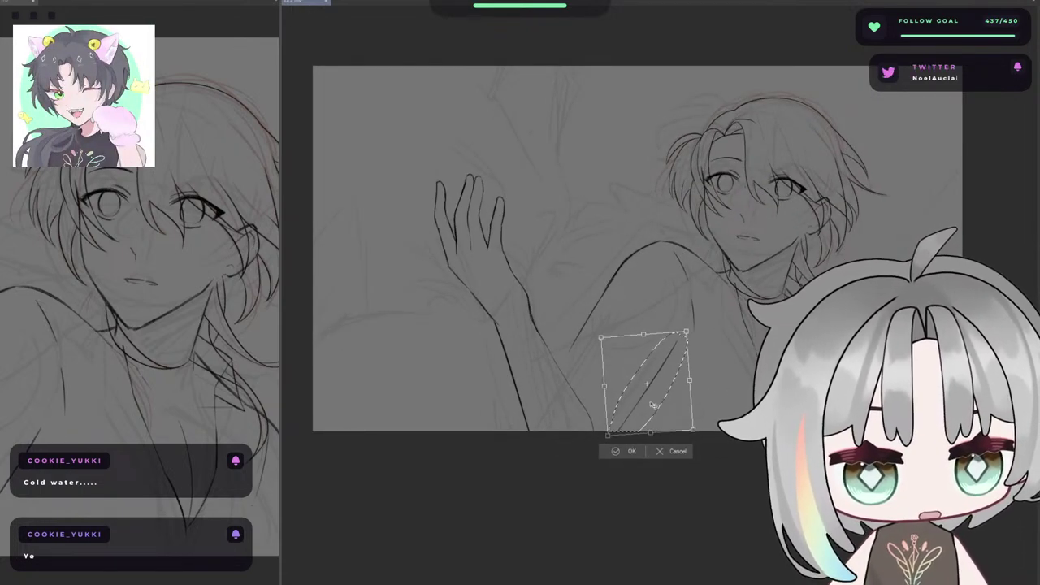
{"action": "key", "text": "Return"}
{"action": "key", "text": "ctrl+d"}
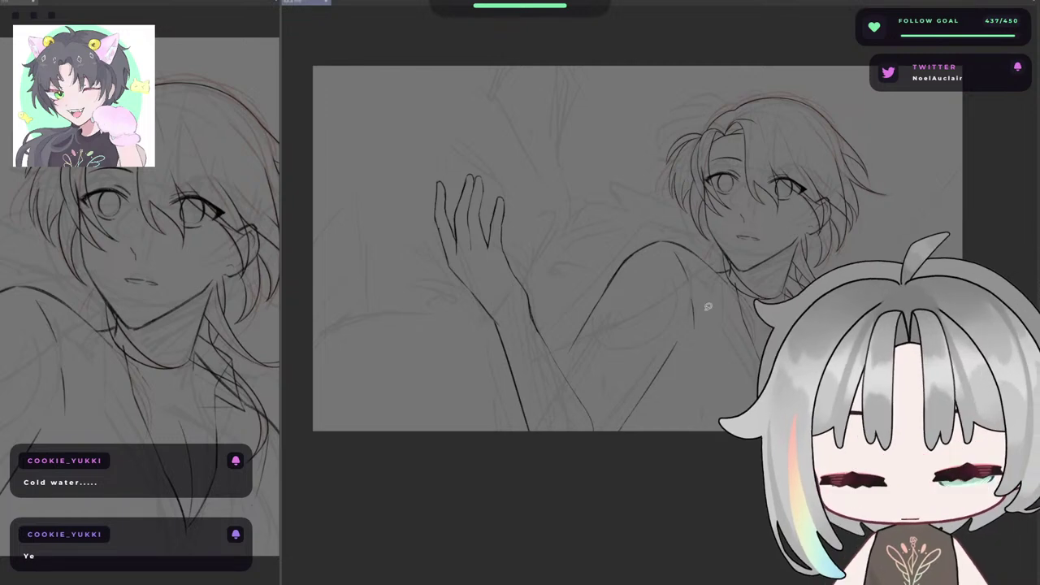
- Erase the torso side line and redraw it as one clean stroke running down to the canvas's lower edge
{"action": "key", "text": "h"}
{"action": "left_click_drag", "start_coordinate": [702, 393], "coordinate": [599, 344]}
{"action": "scroll", "coordinate": [550, 302], "scroll_direction": "up", "scroll_amount": 3}
{"action": "key", "text": "e"}
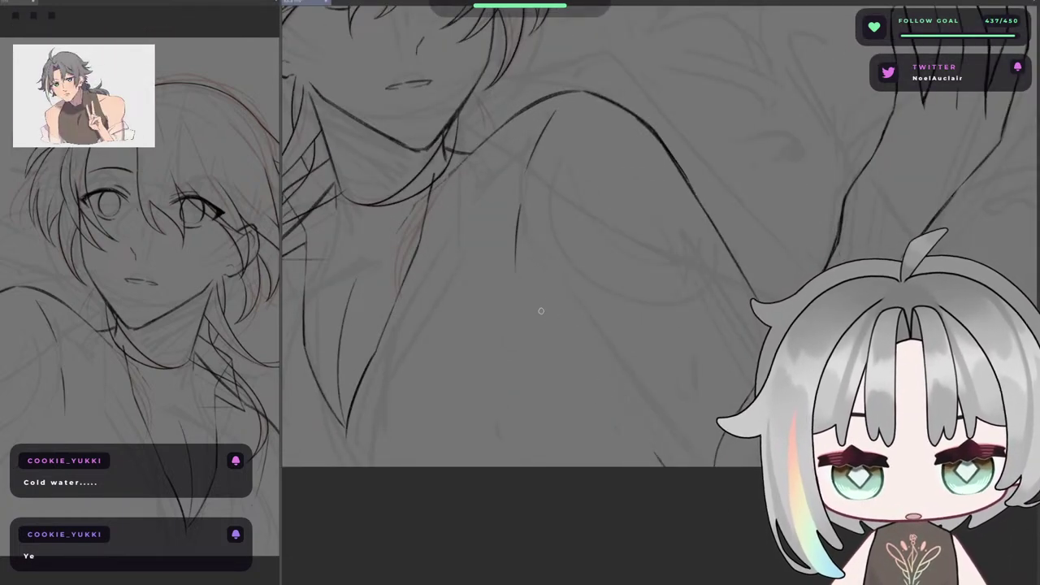
{"action": "left_click_drag", "start_coordinate": [542, 311], "coordinate": [697, 513]}
{"action": "mouse_move", "coordinate": [607, 388]}
{"action": "left_mouse_down"}
{"action": "mouse_move", "coordinate": [518, 353]}
{"action": "mouse_move", "coordinate": [561, 366]}
{"action": "left_mouse_up"}
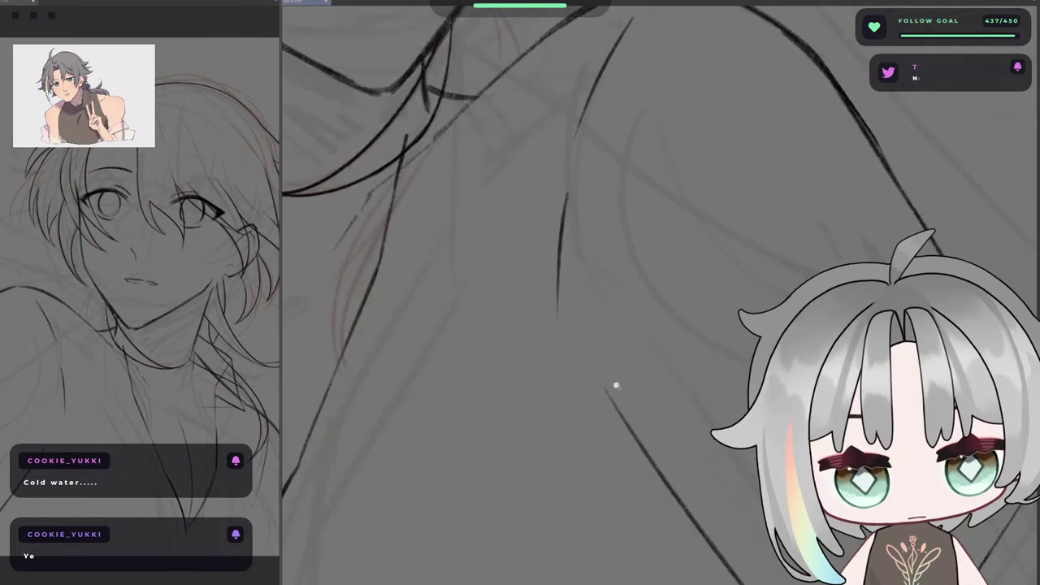
{"action": "scroll", "coordinate": [691, 432], "scroll_direction": "down", "scroll_amount": 5}
{"action": "scroll", "coordinate": [585, 279], "scroll_direction": "up", "scroll_amount": 5}
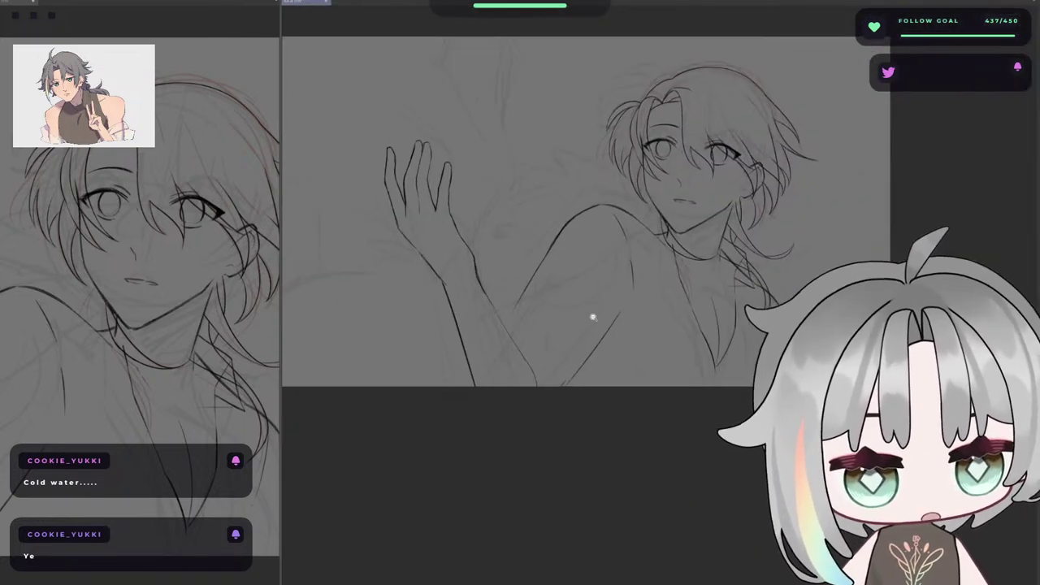
{"action": "key", "text": "h"}
{"action": "left_click_drag", "start_coordinate": [621, 295], "coordinate": [479, 276]}
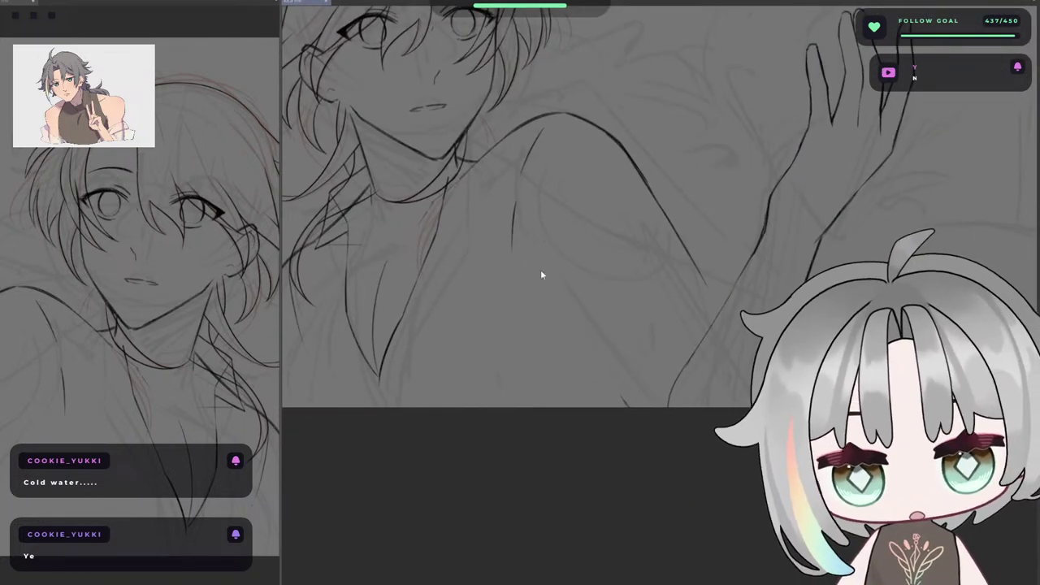
{"action": "left_click_drag", "start_coordinate": [548, 291], "coordinate": [631, 405]}
{"action": "key", "text": "ctrl+z"}
{"action": "key", "text": "ctrl+z"}
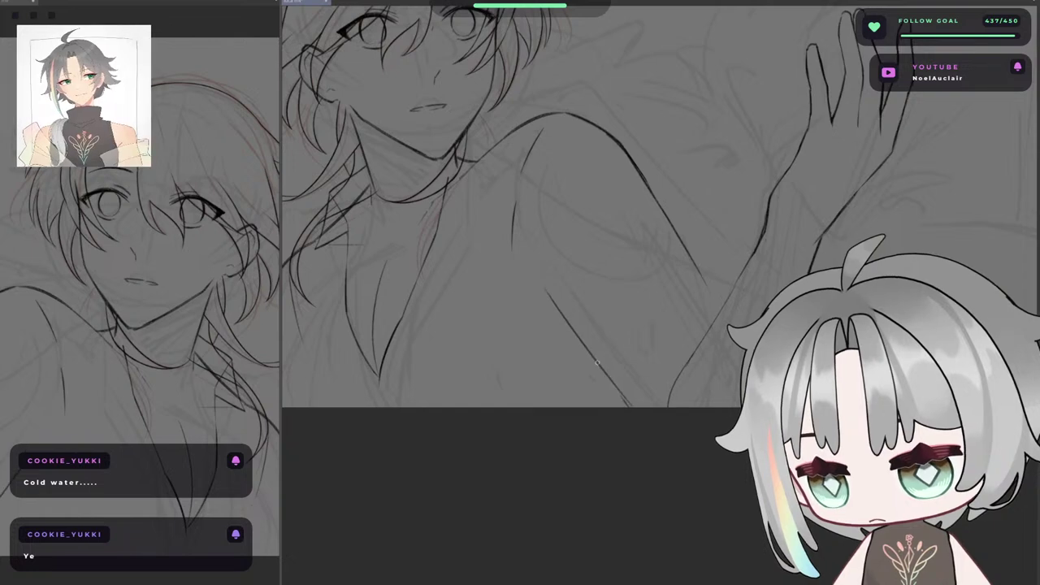
- Erase the lower tip of the upper arm's outer line near the forearm
{"action": "key", "text": "e"}
{"action": "key", "text": "h"}
{"action": "left_click_drag", "start_coordinate": [625, 365], "coordinate": [604, 382]}
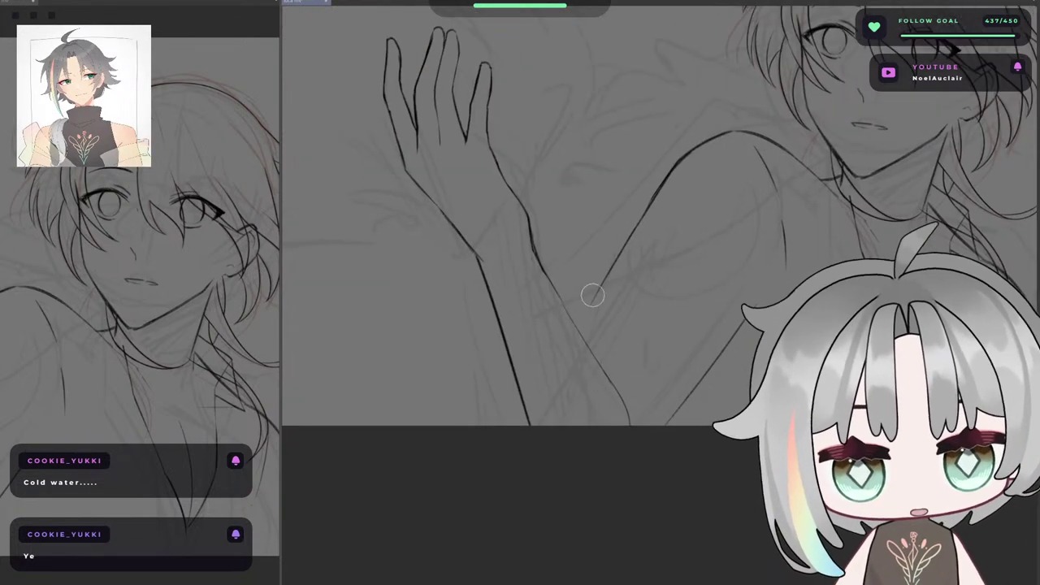
{"action": "key", "text": "h"}
{"action": "left_click_drag", "start_coordinate": [733, 296], "coordinate": [657, 290]}
{"action": "key", "text": "h"}
{"action": "scroll", "coordinate": [769, 253], "scroll_direction": "up", "scroll_amount": 3}
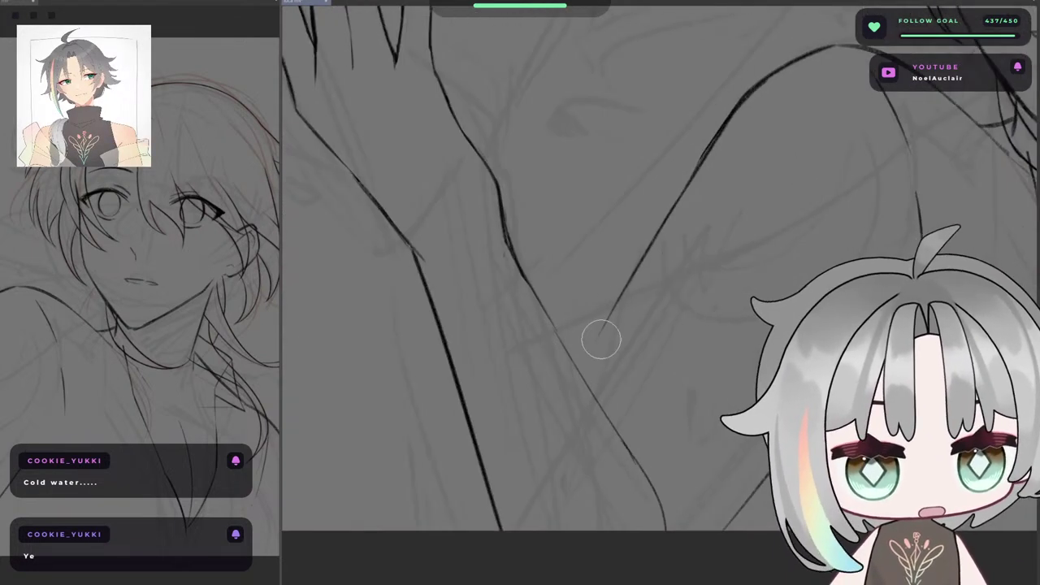
{"action": "left_click_drag", "start_coordinate": [602, 339], "coordinate": [632, 281]}
- On a rotated canvas, try to lengthen the upper arm's outer line with a stroke reaching towards the forearm
{"action": "key", "text": "h"}
{"action": "left_click_drag", "start_coordinate": [716, 319], "coordinate": [627, 298]}
{"action": "key", "text": "asciicircum"}
{"action": "key", "text": "asciicircum"}
{"action": "key", "text": "asciicircum"}
{"action": "key", "text": "asciicircum"}
{"action": "key", "text": "asciicircum"}
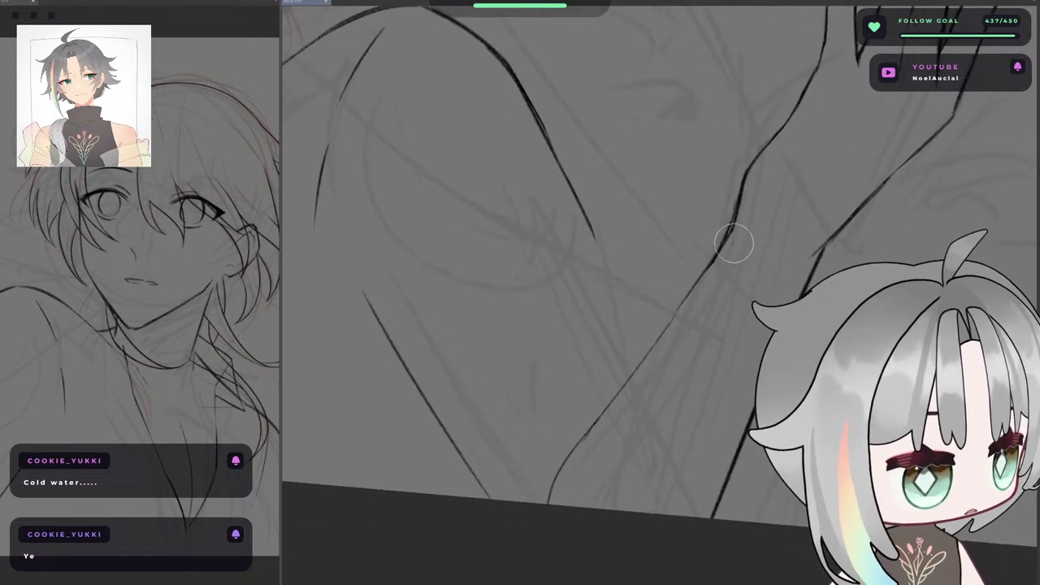
{"action": "key", "text": "h"}
{"action": "key", "text": "p"}
{"action": "key", "text": "asciicircum"}
{"action": "key", "text": "asciicircum"}
{"action": "key", "text": "asciicircum"}
{"action": "key", "text": "asciicircum"}
{"action": "key", "text": "asciicircum"}
{"action": "key", "text": "asciicircum"}
{"action": "key", "text": "asciicircum"}
{"action": "key", "text": "asciicircum"}
{"action": "key", "text": "asciicircum"}
{"action": "key", "text": "asciicircum"}
{"action": "key", "text": "asciicircum"}
{"action": "key", "text": "asciicircum"}
{"action": "key", "text": "asciicircum"}
{"action": "key", "text": "asciicircum"}
{"action": "key", "text": "asciicircum"}
{"action": "key", "text": "asciicircum"}
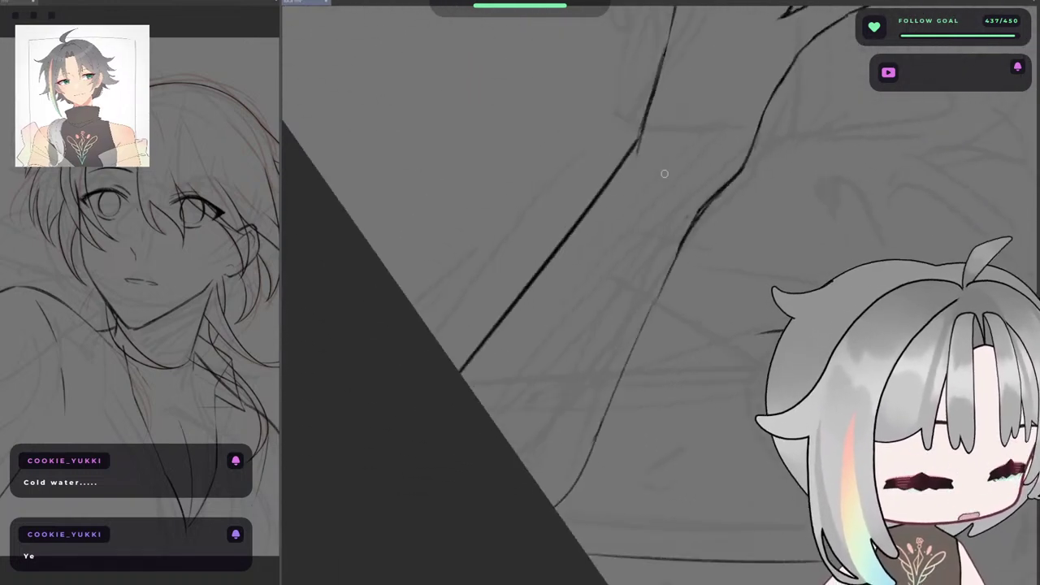
{"action": "key", "text": "minus"}
{"action": "key", "text": "minus"}
{"action": "key", "text": "minus"}
{"action": "mouse_move", "coordinate": [716, 272]}
{"action": "left_mouse_down"}
{"action": "mouse_move", "coordinate": [610, 267]}
{"action": "mouse_move", "coordinate": [536, 247]}
{"action": "left_mouse_up"}
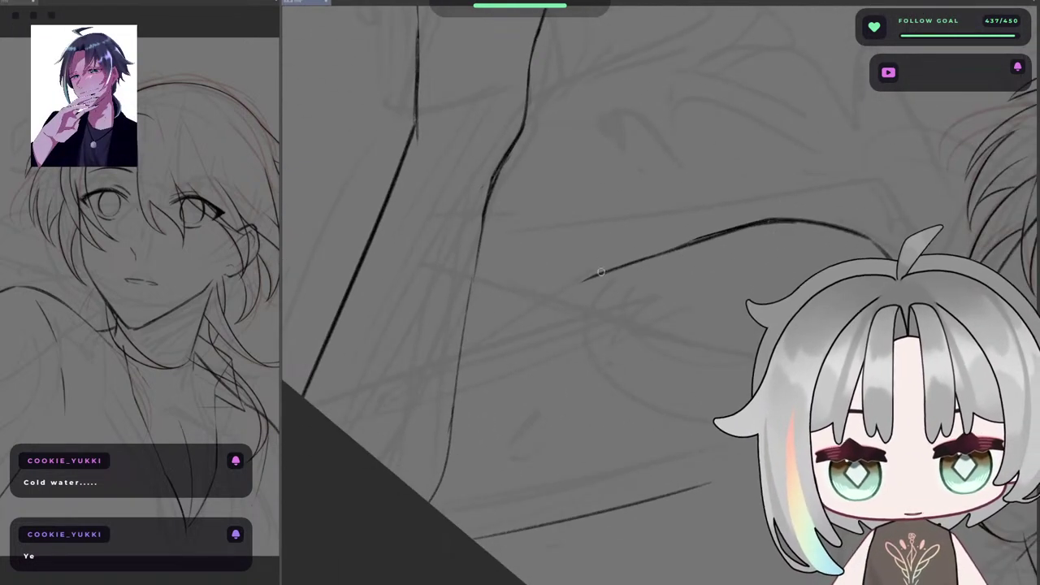
{"action": "left_click_drag", "start_coordinate": [673, 257], "coordinate": [564, 288]}
{"action": "key", "text": "ctrl+z"}
{"action": "left_click_drag", "start_coordinate": [673, 253], "coordinate": [480, 324]}
{"action": "key", "text": "ctrl+z"}
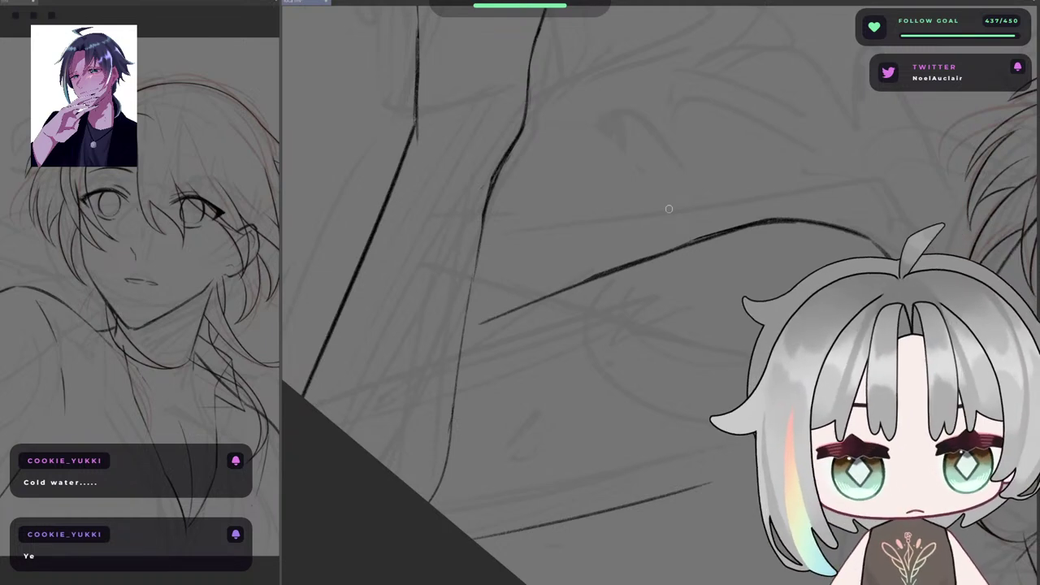
{"action": "key", "text": "ctrl+z"}
- Redraw the lower part of the upper arm's outer line as a shorter tapering stroke
{"action": "mouse_move", "coordinate": [571, 259]}
{"action": "left_mouse_down"}
{"action": "mouse_move", "coordinate": [580, 206]}
{"action": "mouse_move", "coordinate": [738, 158]}
{"action": "left_mouse_up"}
{"action": "key", "text": "e"}
{"action": "mouse_move", "coordinate": [627, 211]}
{"action": "left_mouse_down"}
{"action": "mouse_move", "coordinate": [737, 165]}
{"action": "mouse_move", "coordinate": [602, 226]}
{"action": "left_mouse_up"}
{"action": "key", "text": "ctrl+z"}
{"action": "mouse_move", "coordinate": [761, 176]}
{"action": "left_mouse_down"}
{"action": "mouse_move", "coordinate": [508, 260]}
{"action": "mouse_move", "coordinate": [522, 260]}
{"action": "left_mouse_up"}
- Try to retouch the upper arm's outer line with an extra stroke in the mirrored, rotated view
{"action": "key", "text": "h"}
{"action": "left_click_drag", "start_coordinate": [910, 280], "coordinate": [821, 261]}
{"action": "key", "text": "asciicircum"}
{"action": "key", "text": "asciicircum"}
{"action": "key", "text": "asciicircum"}
{"action": "key", "text": "asciicircum"}
{"action": "key", "text": "asciicircum"}
{"action": "key", "text": "asciicircum"}
{"action": "key", "text": "asciicircum"}
{"action": "key", "text": "asciicircum"}
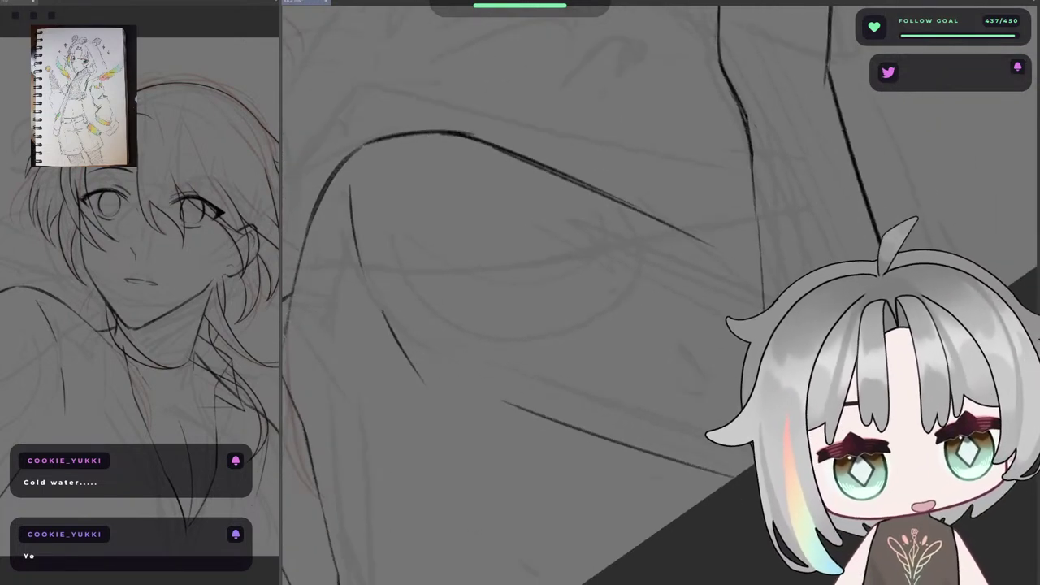
{"action": "left_click_drag", "start_coordinate": [653, 203], "coordinate": [618, 263]}
{"action": "key", "text": "ctrl+z"}
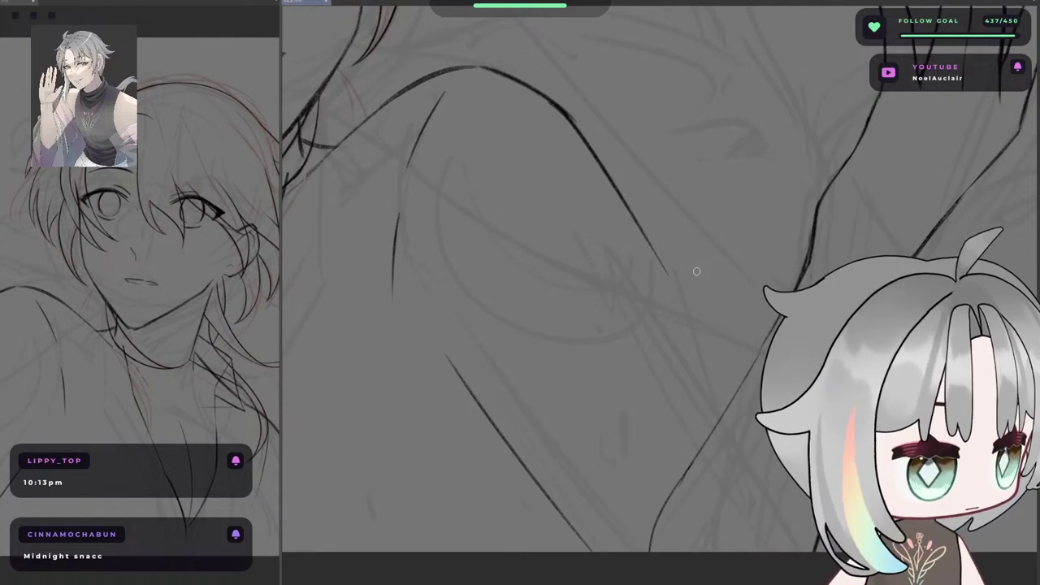
- Rework the upper arm's outer line where it leaves the shoulder bend, turning the canvas for the stroke
{"action": "key", "text": "h"}
{"action": "left_click_drag", "start_coordinate": [665, 141], "coordinate": [786, 195]}
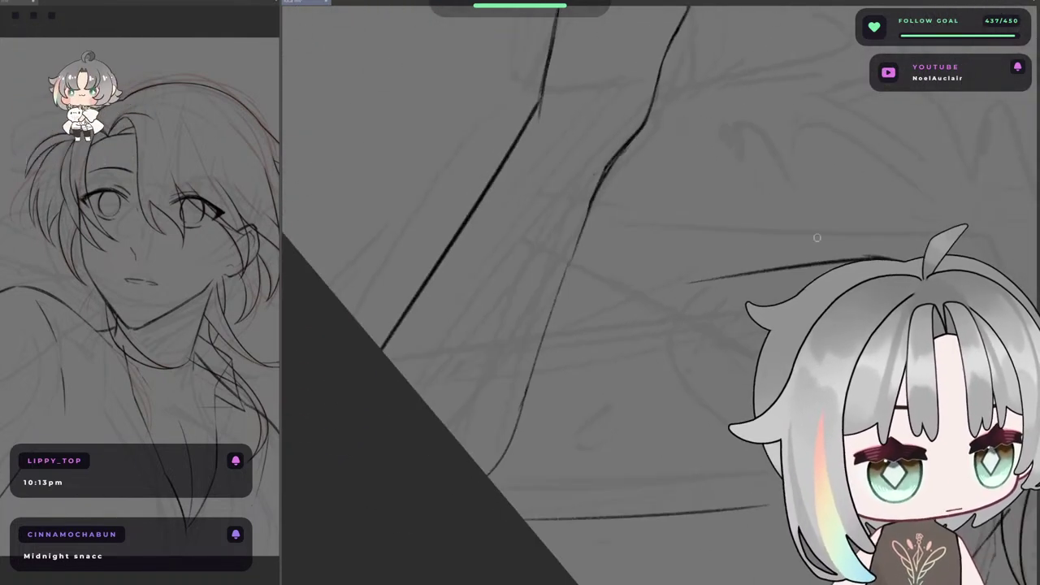
{"action": "left_click_drag", "start_coordinate": [816, 237], "coordinate": [748, 254]}
{"action": "left_click_drag", "start_coordinate": [782, 207], "coordinate": [736, 213]}
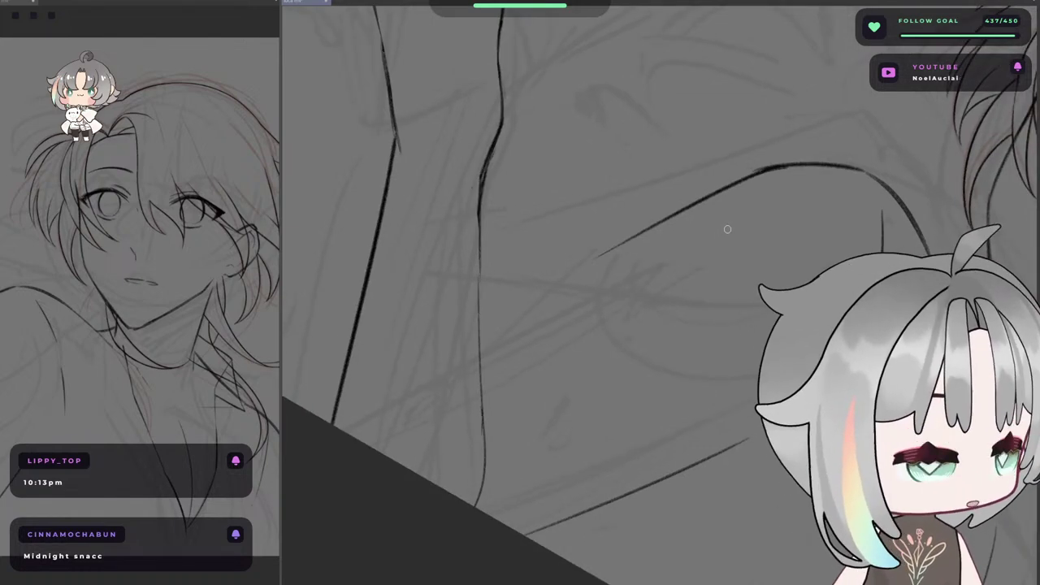
{"action": "mouse_move", "coordinate": [714, 269]}
{"action": "left_mouse_down"}
{"action": "mouse_move", "coordinate": [569, 193]}
{"action": "mouse_move", "coordinate": [620, 152]}
{"action": "left_mouse_up"}
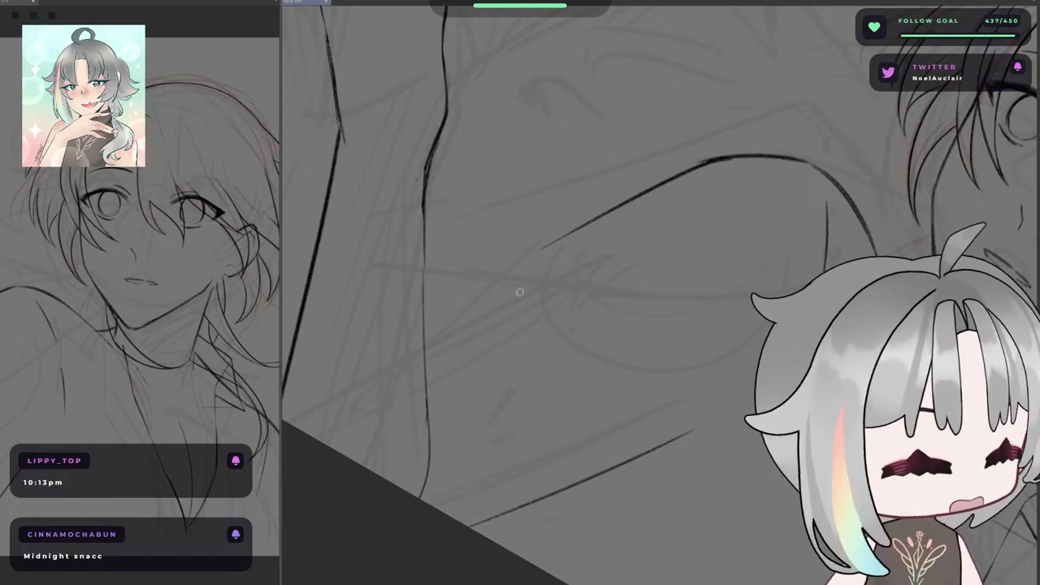
- With the canvas straightened, lasso the raised hand and forearm lines, paste them separately and hide them from the figure
{"action": "key", "text": "ctrl+at"}
{"action": "scroll", "coordinate": [706, 249], "scroll_direction": "down", "scroll_amount": 5}
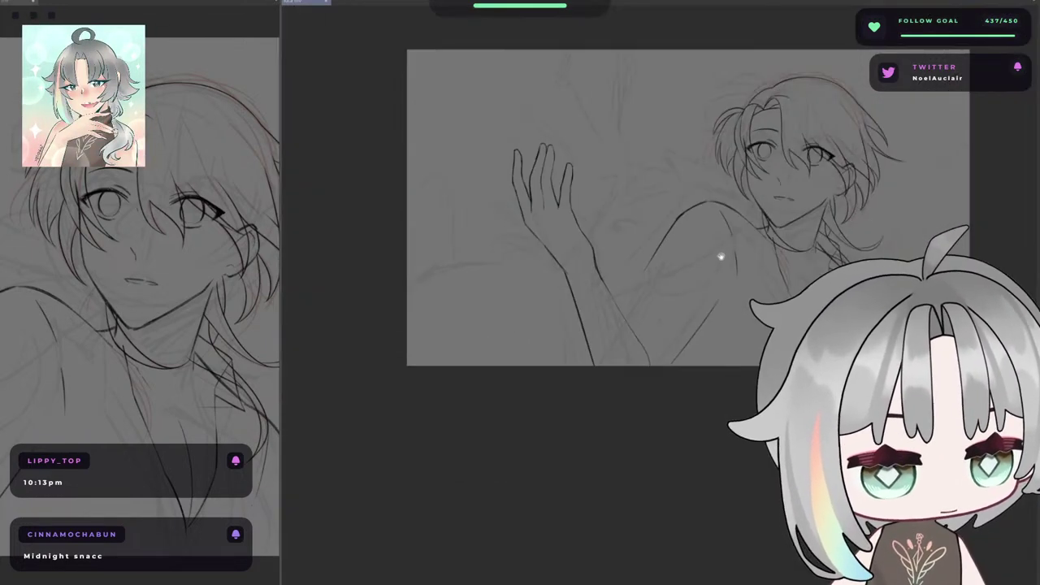
{"action": "left_click_drag", "start_coordinate": [720, 258], "coordinate": [658, 282]}
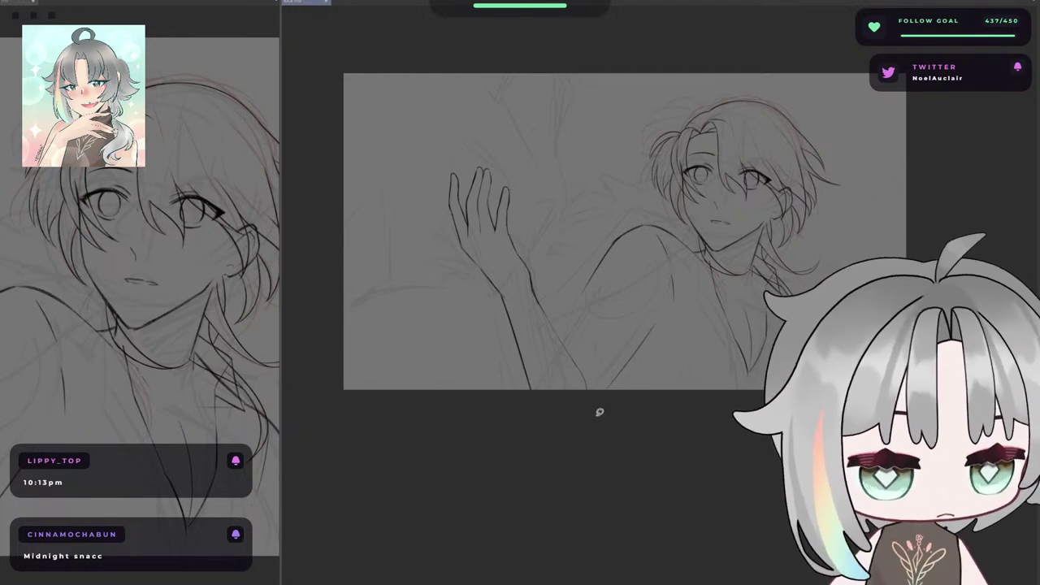
{"action": "mouse_move", "coordinate": [587, 377]}
{"action": "left_mouse_down"}
{"action": "mouse_move", "coordinate": [479, 130]}
{"action": "mouse_move", "coordinate": [471, 439]}
{"action": "left_mouse_up"}
{"action": "key", "text": "ctrl+v"}
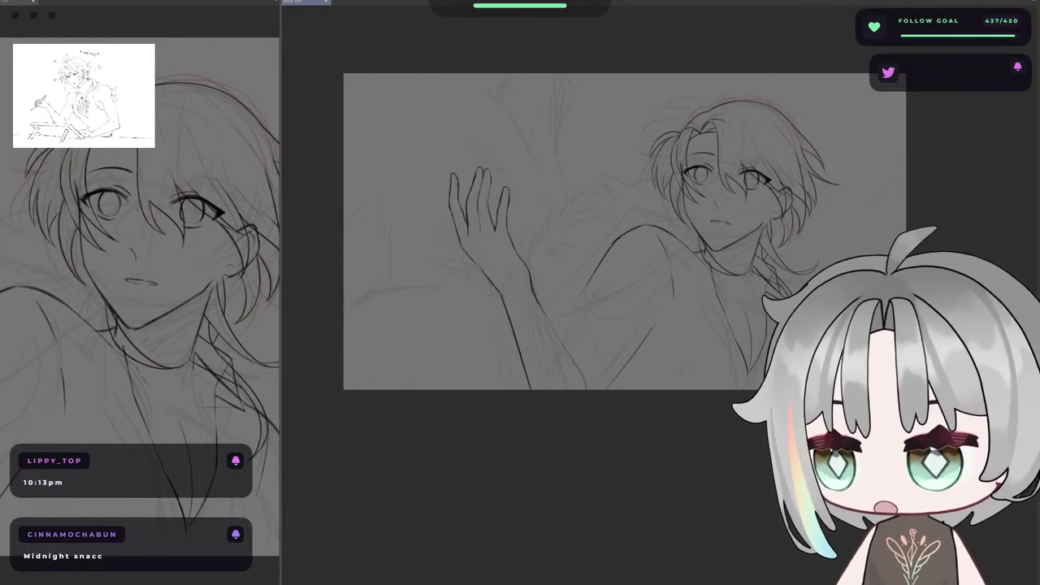
{"action": "key", "text": "ctrl+z"}
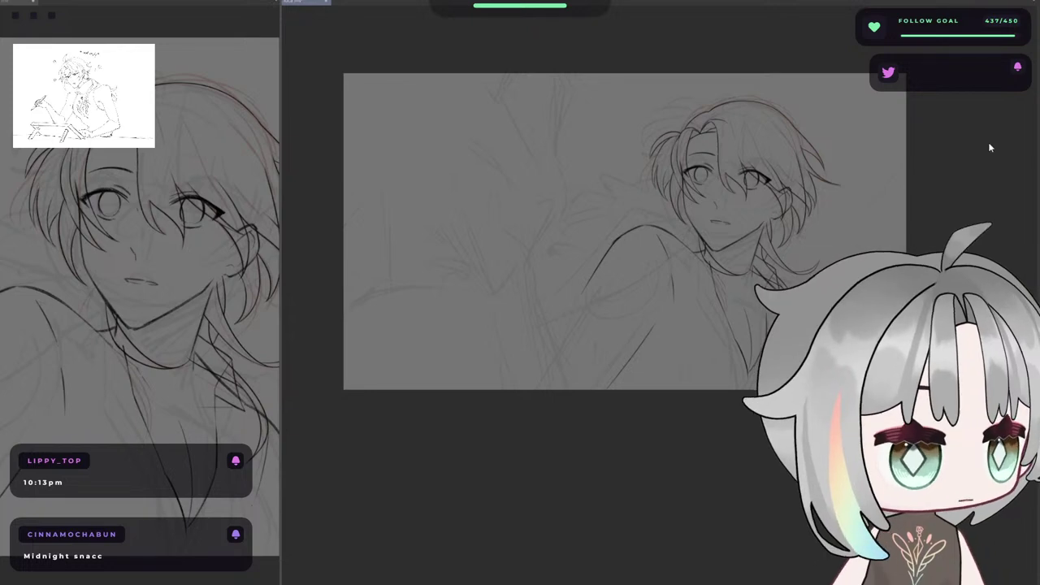
{"action": "key", "text": "h"}
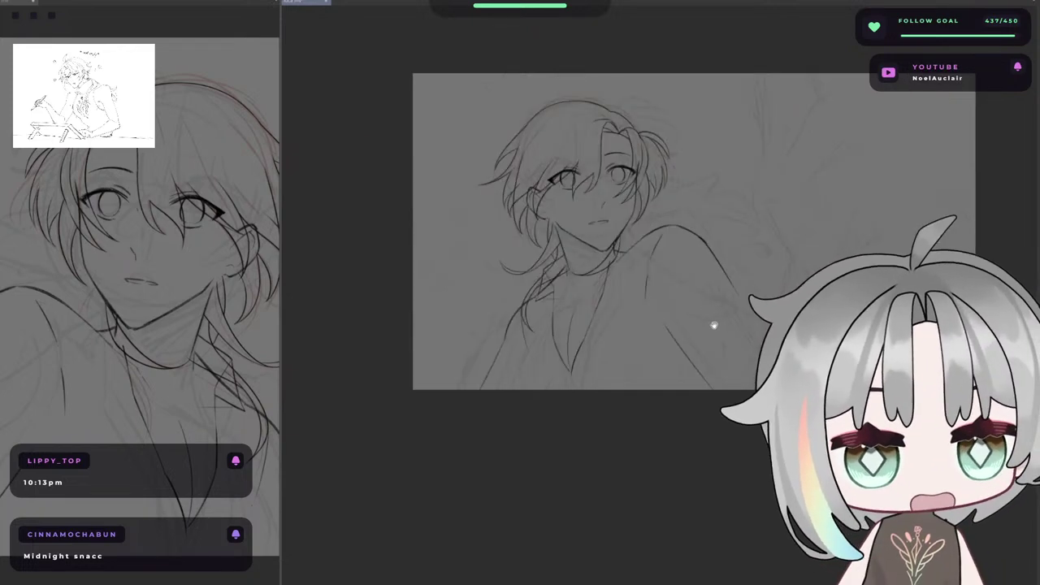
- Rough in red a circle for the shoulder and a guide line along the upper arm's lower edge
{"action": "mouse_move", "coordinate": [713, 325]}
{"action": "left_mouse_down"}
{"action": "mouse_move", "coordinate": [614, 340]}
{"action": "mouse_move", "coordinate": [625, 406]}
{"action": "left_mouse_up"}
{"action": "key", "text": "ctrl+z"}
{"action": "left_click_drag", "start_coordinate": [560, 324], "coordinate": [621, 405]}
{"action": "key", "text": "ctrl+z"}
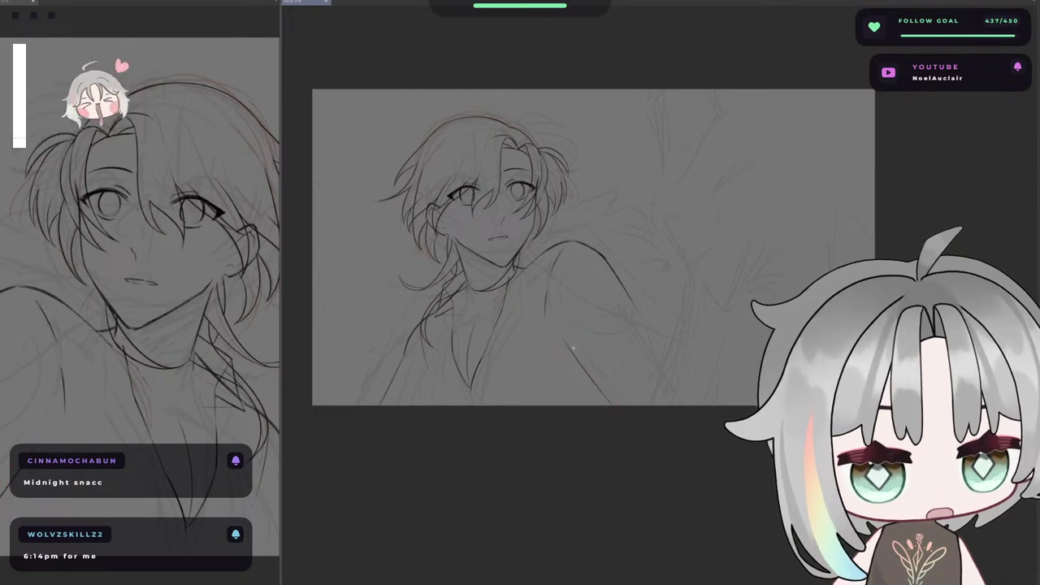
{"action": "left_click_drag", "start_coordinate": [560, 326], "coordinate": [621, 404]}
{"action": "mouse_move", "coordinate": [564, 253]}
{"action": "left_mouse_down"}
{"action": "mouse_move", "coordinate": [552, 329]}
{"action": "mouse_move", "coordinate": [556, 254]}
{"action": "mouse_move", "coordinate": [578, 249]}
{"action": "mouse_move", "coordinate": [550, 324]}
{"action": "mouse_move", "coordinate": [575, 247]}
{"action": "mouse_move", "coordinate": [641, 361]}
{"action": "left_mouse_up"}
{"action": "key", "text": "ctrl+z"}
{"action": "key", "text": "ctrl+z"}
{"action": "key", "text": "ctrl+z"}
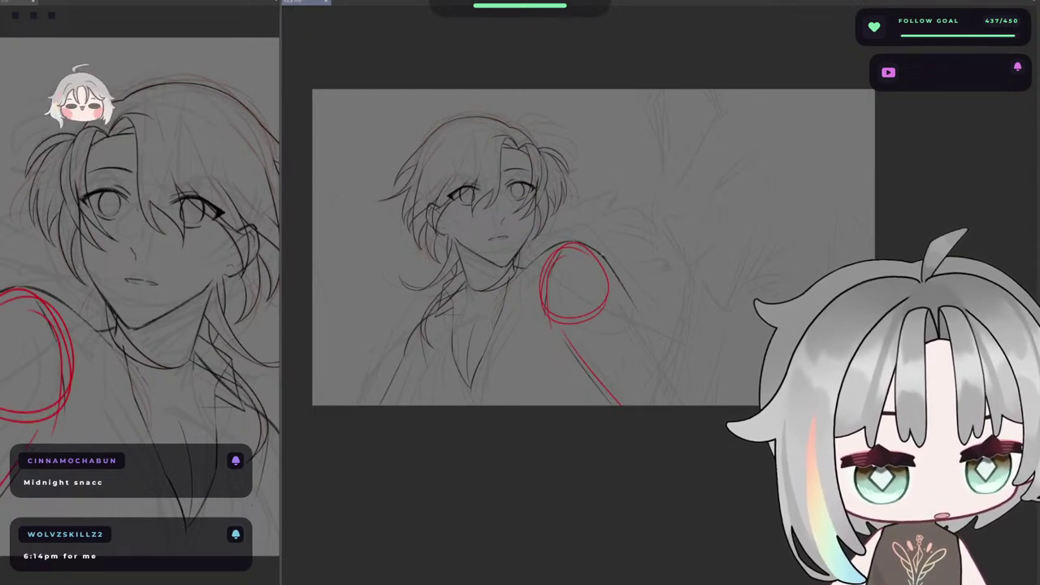
- Block in red guides for the upper arm's outer edge, the forearm, the wrist and the raised hand, mirroring the view
{"action": "mouse_move", "coordinate": [612, 272]}
{"action": "left_mouse_down"}
{"action": "mouse_move", "coordinate": [677, 406]}
{"action": "mouse_move", "coordinate": [704, 283]}
{"action": "left_mouse_up"}
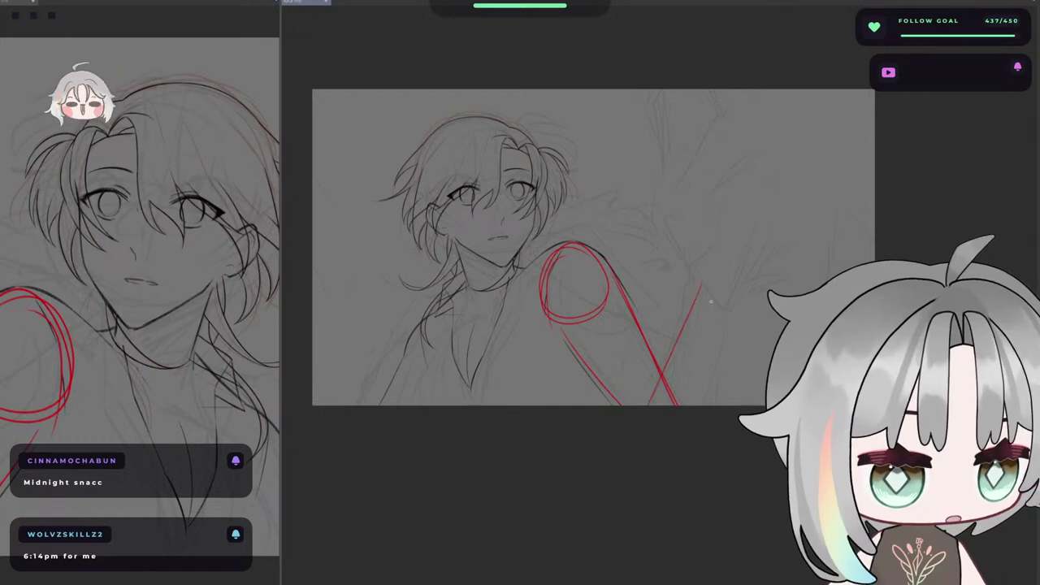
{"action": "mouse_move", "coordinate": [653, 404]}
{"action": "left_mouse_down"}
{"action": "mouse_move", "coordinate": [728, 280]}
{"action": "mouse_move", "coordinate": [740, 303]}
{"action": "left_mouse_up"}
{"action": "mouse_move", "coordinate": [706, 404]}
{"action": "left_mouse_down"}
{"action": "mouse_move", "coordinate": [740, 296]}
{"action": "mouse_move", "coordinate": [728, 294]}
{"action": "mouse_move", "coordinate": [712, 243]}
{"action": "mouse_move", "coordinate": [750, 182]}
{"action": "left_mouse_up"}
{"action": "key", "text": "ctrl+z"}
{"action": "mouse_move", "coordinate": [750, 182]}
{"action": "left_mouse_down"}
{"action": "mouse_move", "coordinate": [781, 197]}
{"action": "mouse_move", "coordinate": [749, 275]}
{"action": "left_mouse_up"}
{"action": "key", "text": "h"}
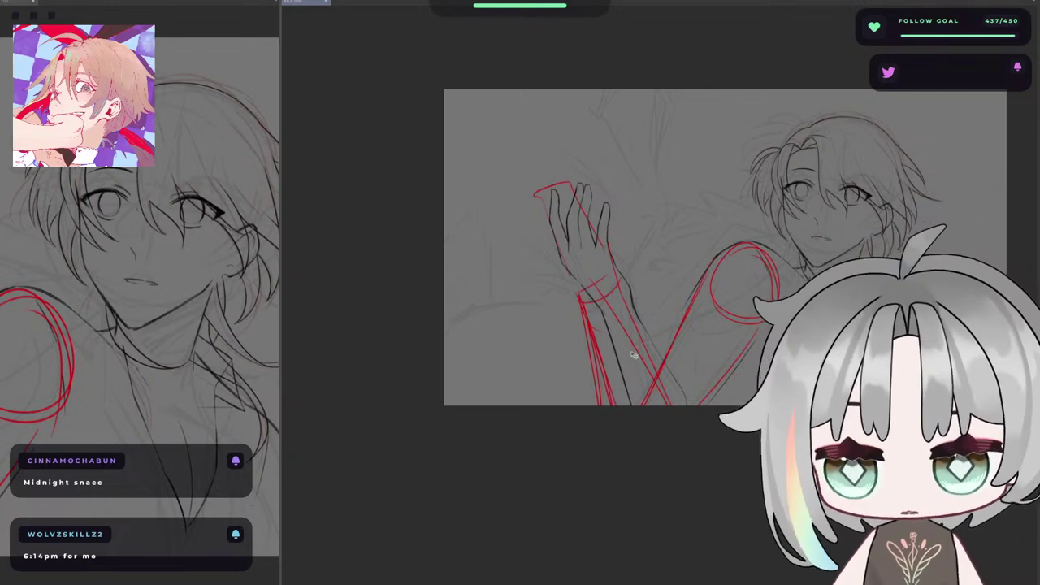
- Shift the raised hand and forearm slightly away from the figure and remove the red guides and old upper arm lines
{"action": "left_click_drag", "start_coordinate": [634, 355], "coordinate": [629, 345]}
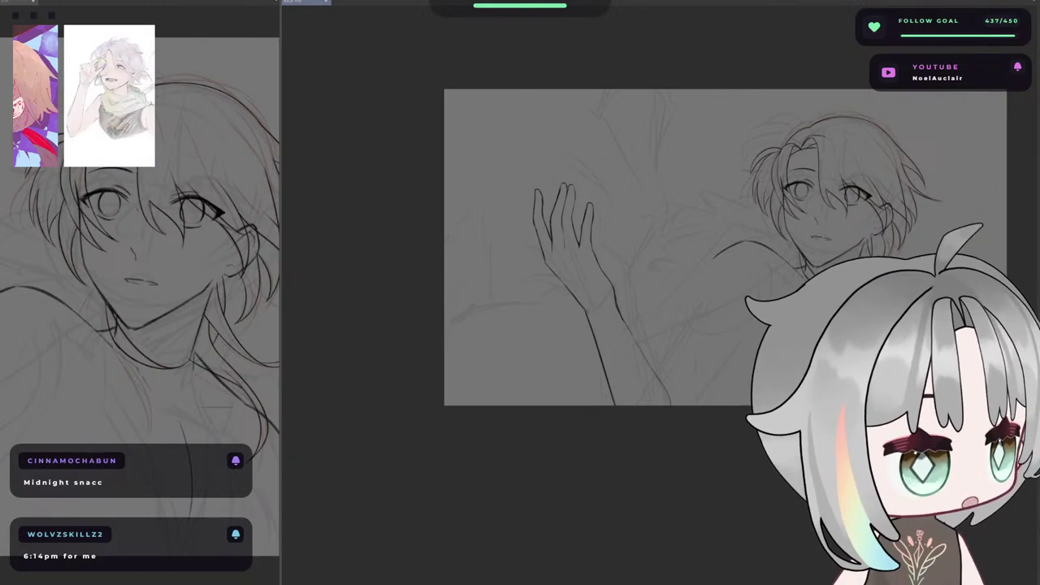
{"action": "key", "text": "h"}
{"action": "left_click_drag", "start_coordinate": [760, 378], "coordinate": [688, 399]}
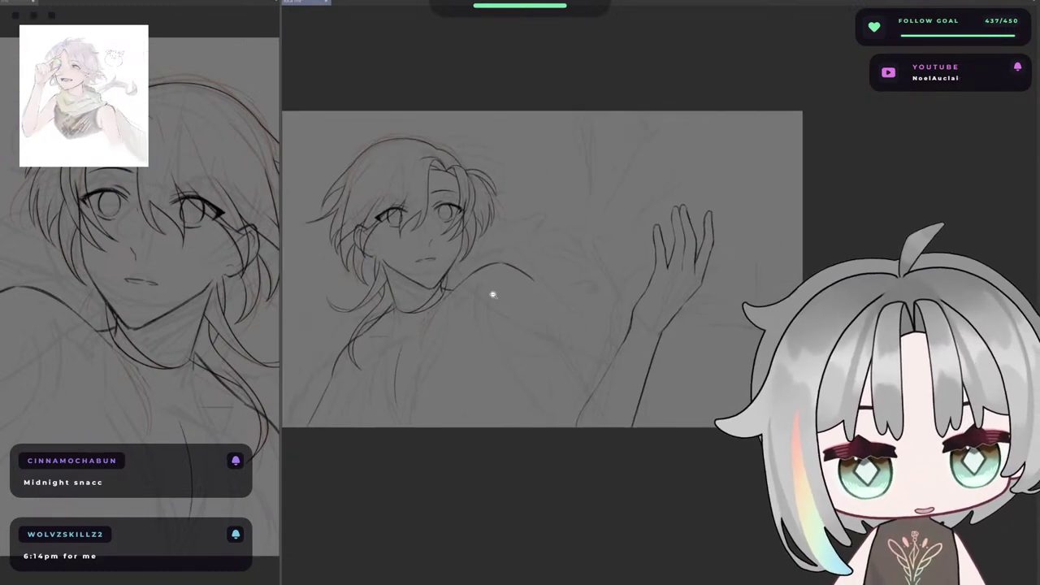
{"action": "left_click", "coordinate": [493, 295]}
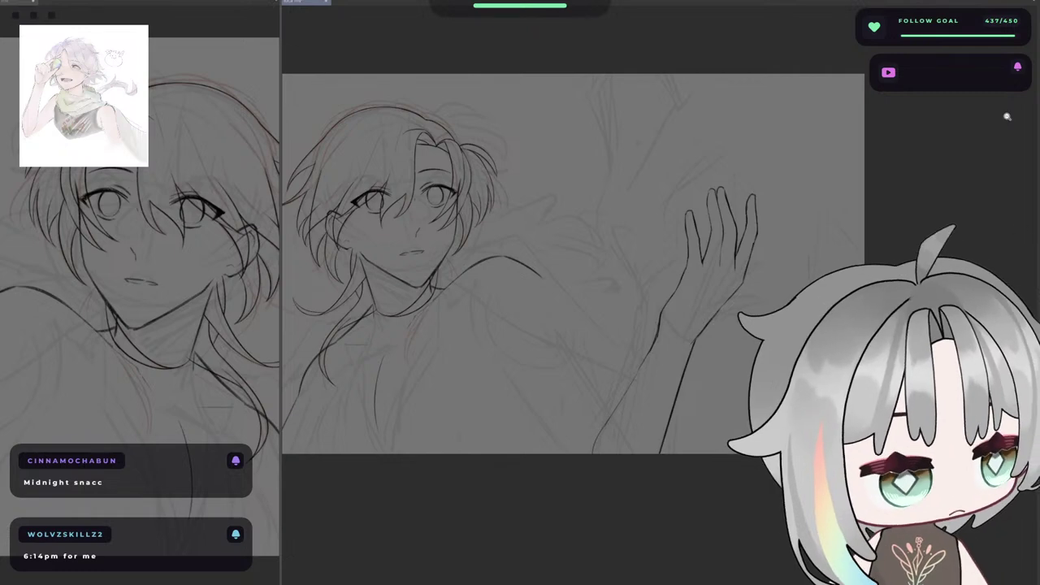
- Examine the placement of the shoulder, forearm and raised hand in mirrored, unmirrored and rotated views
{"action": "key", "text": "h"}
{"action": "left_click_drag", "start_coordinate": [837, 239], "coordinate": [700, 195]}
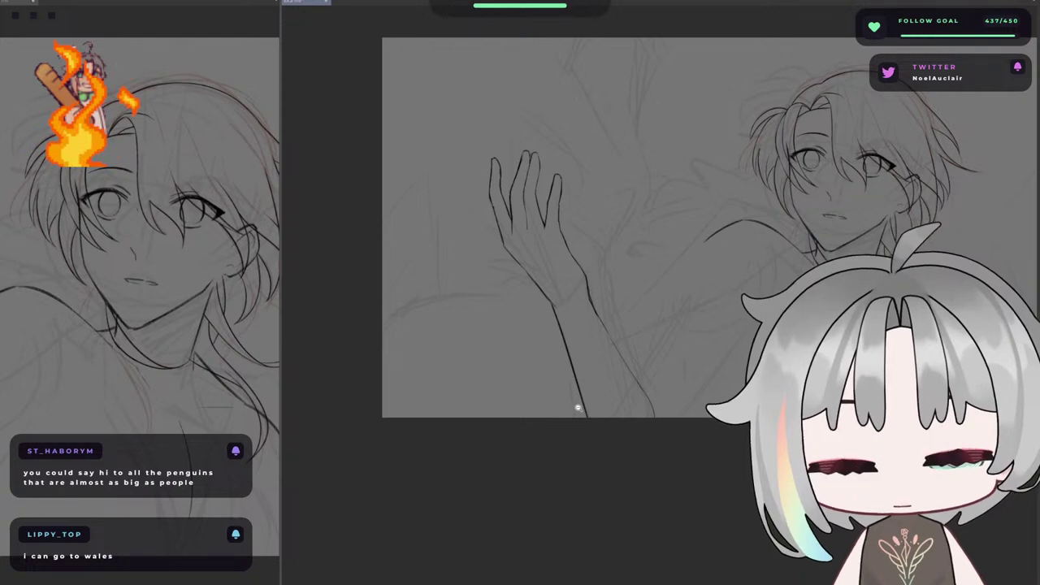
{"action": "left_click_drag", "start_coordinate": [794, 337], "coordinate": [424, 344]}
{"action": "key", "text": "h"}
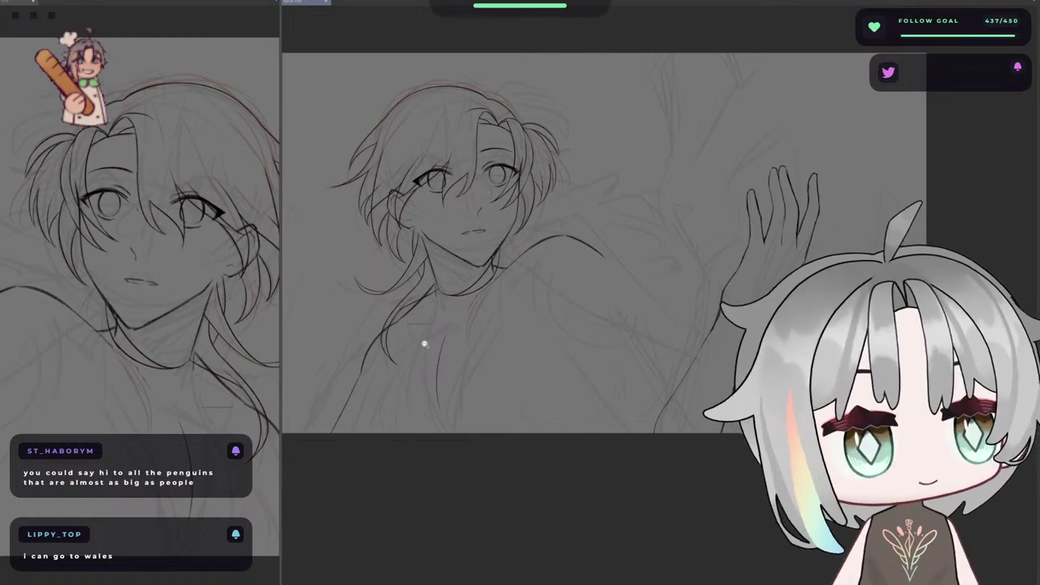
{"action": "key", "text": "h"}
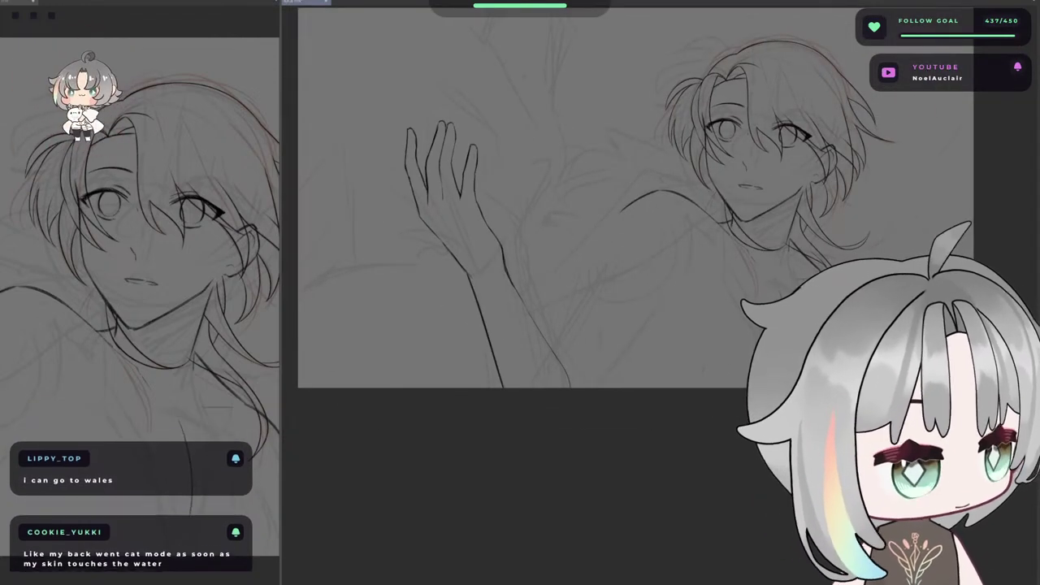
{"action": "left_click_drag", "start_coordinate": [624, 231], "coordinate": [628, 244]}
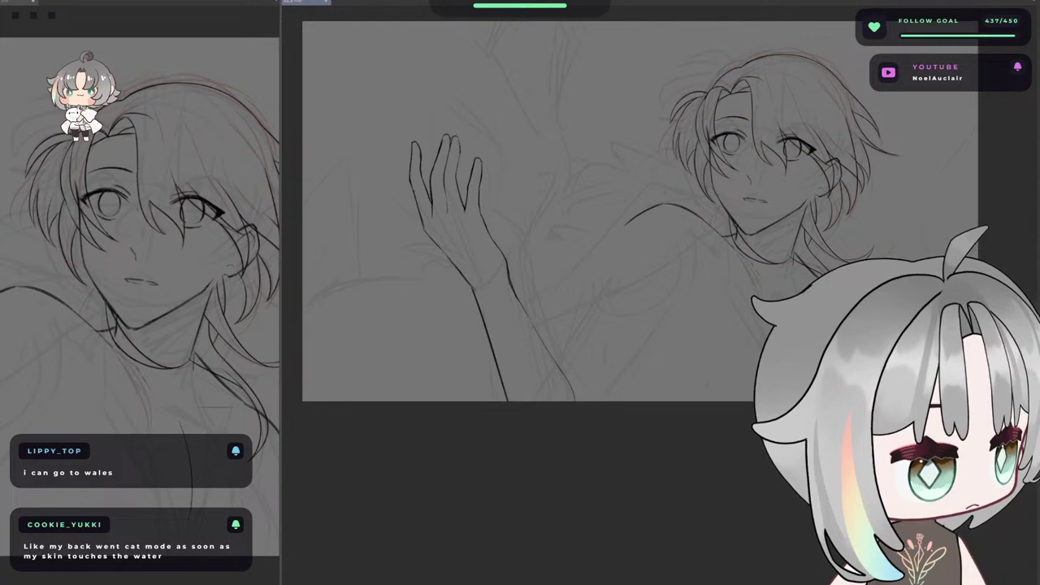
{"action": "scroll", "coordinate": [625, 263], "scroll_direction": "up", "scroll_amount": 3}
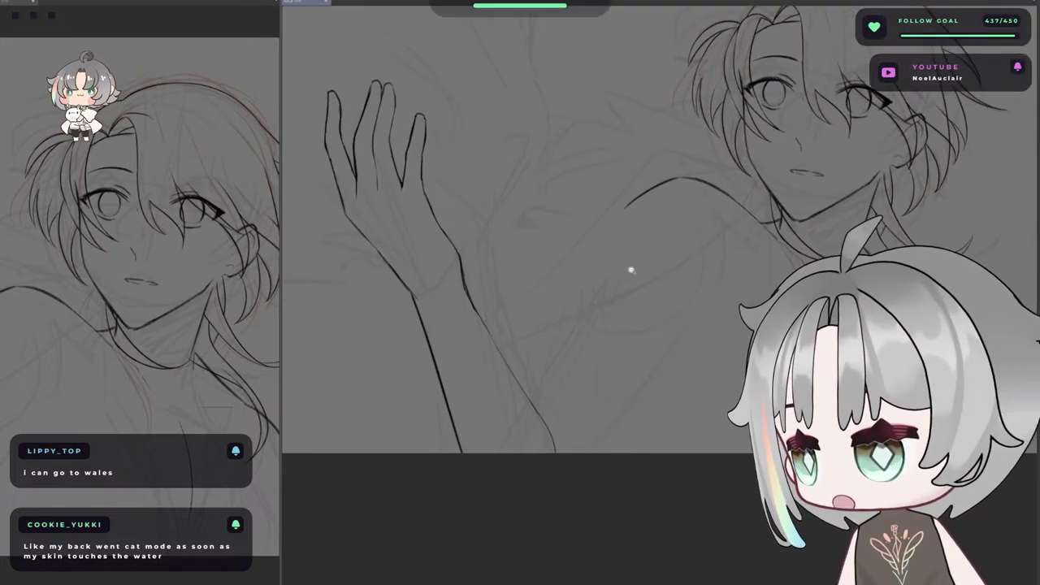
{"action": "key", "text": "asciicircum"}
{"action": "key", "text": "asciicircum"}
{"action": "key", "text": "asciicircum"}
{"action": "key", "text": "asciicircum"}
{"action": "key", "text": "asciicircum"}
{"action": "key", "text": "asciicircum"}
{"action": "key", "text": "asciicircum"}
{"action": "key", "text": "asciicircum"}
{"action": "key", "text": "asciicircum"}
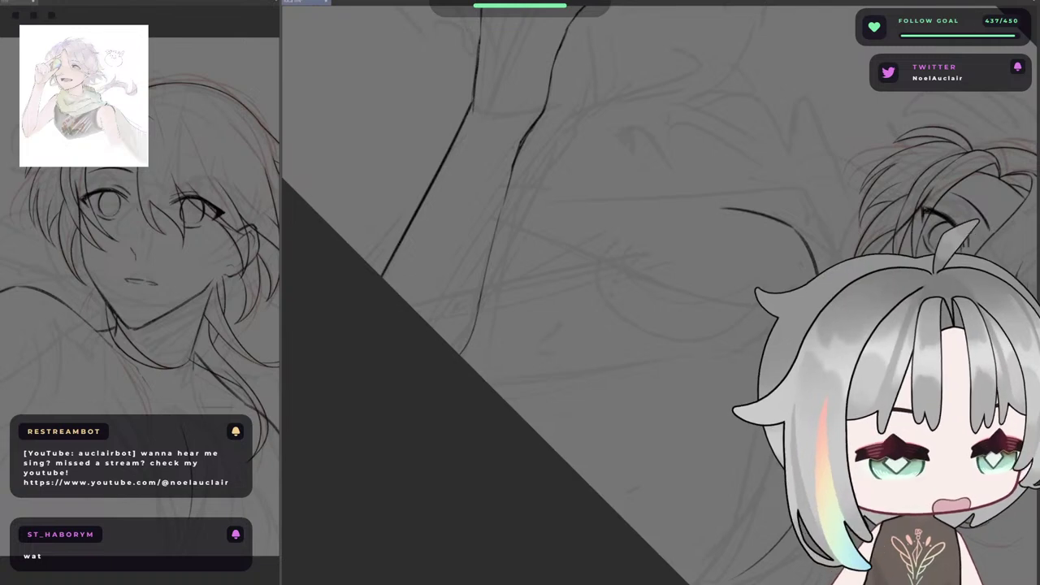
{"action": "key", "text": "minus"}
- With the canvas straightened, start a doodle of a small room above the raised hand by outlining its first wall
{"action": "left_click_drag", "start_coordinate": [524, 163], "coordinate": [797, 429]}
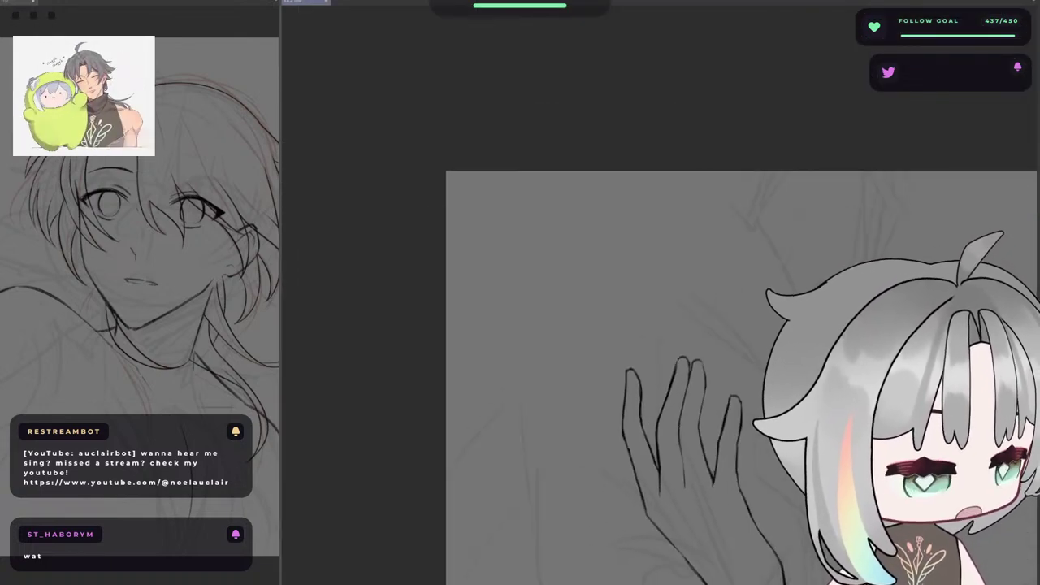
{"action": "mouse_move", "coordinate": [828, 246]}
{"action": "left_mouse_down"}
{"action": "mouse_move", "coordinate": [614, 181]}
{"action": "mouse_move", "coordinate": [657, 213]}
{"action": "mouse_move", "coordinate": [749, 168]}
{"action": "left_mouse_up"}
{"action": "left_click_drag", "start_coordinate": [754, 94], "coordinate": [610, 130]}
{"action": "key", "text": "ctrl+z"}
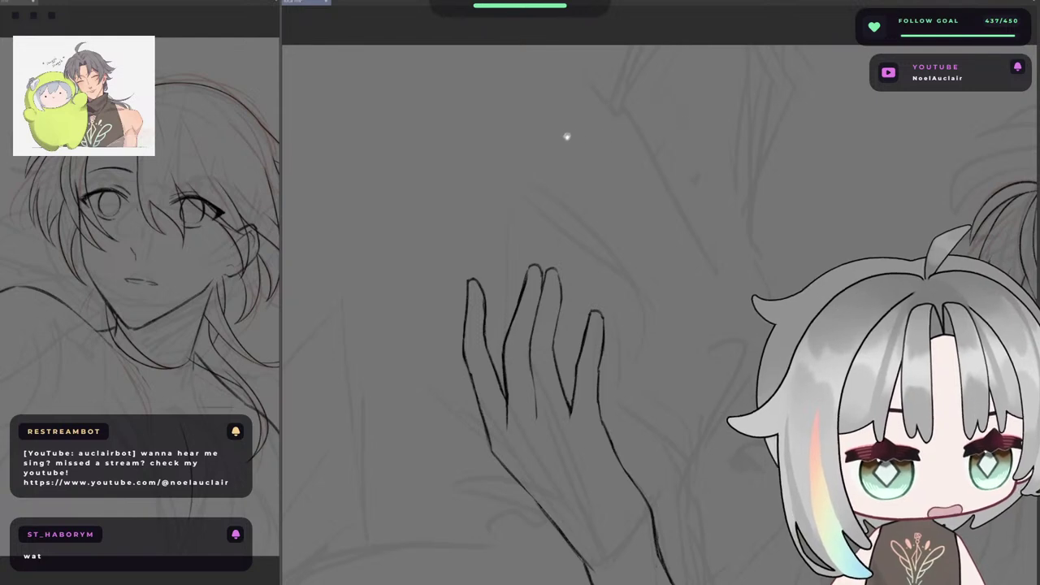
{"action": "scroll", "coordinate": [604, 86], "scroll_direction": "right", "scroll_amount": 2}
{"action": "mouse_move", "coordinate": [606, 85]}
{"action": "left_mouse_down"}
{"action": "mouse_move", "coordinate": [480, 225]}
{"action": "mouse_move", "coordinate": [483, 237]}
{"action": "mouse_move", "coordinate": [605, 215]}
{"action": "left_mouse_up"}
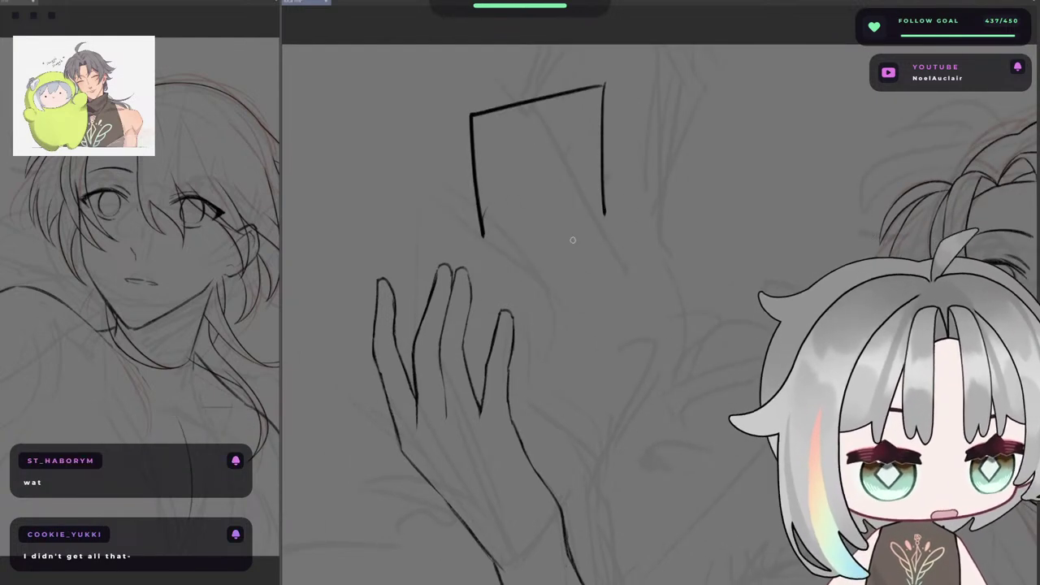
- Complete the doodled room with a second wall and a floor in perspective
{"action": "left_click_drag", "start_coordinate": [482, 222], "coordinate": [609, 218]}
{"action": "mouse_move", "coordinate": [609, 218]}
{"action": "left_mouse_down"}
{"action": "mouse_move", "coordinate": [707, 231]}
{"action": "mouse_move", "coordinate": [695, 202]}
{"action": "left_mouse_up"}
{"action": "mouse_move", "coordinate": [609, 87]}
{"action": "left_mouse_down"}
{"action": "mouse_move", "coordinate": [705, 89]}
{"action": "mouse_move", "coordinate": [704, 225]}
{"action": "left_mouse_up"}
{"action": "key", "text": "ctrl+z"}
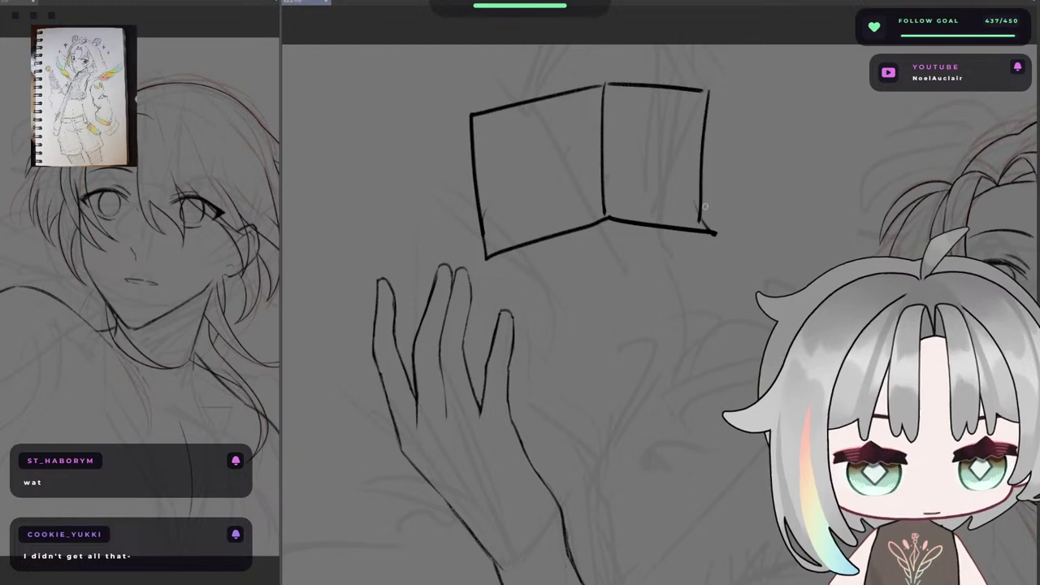
{"action": "mouse_move", "coordinate": [482, 260]}
{"action": "left_mouse_down"}
{"action": "mouse_move", "coordinate": [565, 290]}
{"action": "mouse_move", "coordinate": [733, 234]}
{"action": "left_mouse_up"}
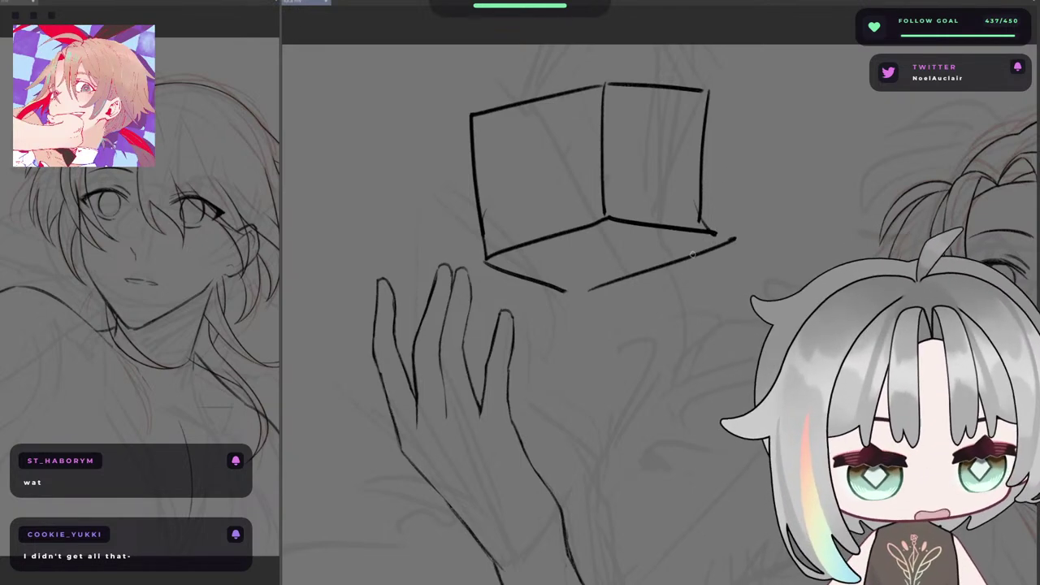
{"action": "key", "text": "ctrl+z"}
{"action": "mouse_move", "coordinate": [713, 235]}
{"action": "left_mouse_down"}
{"action": "mouse_move", "coordinate": [577, 284]}
{"action": "mouse_move", "coordinate": [700, 236]}
{"action": "left_mouse_up"}
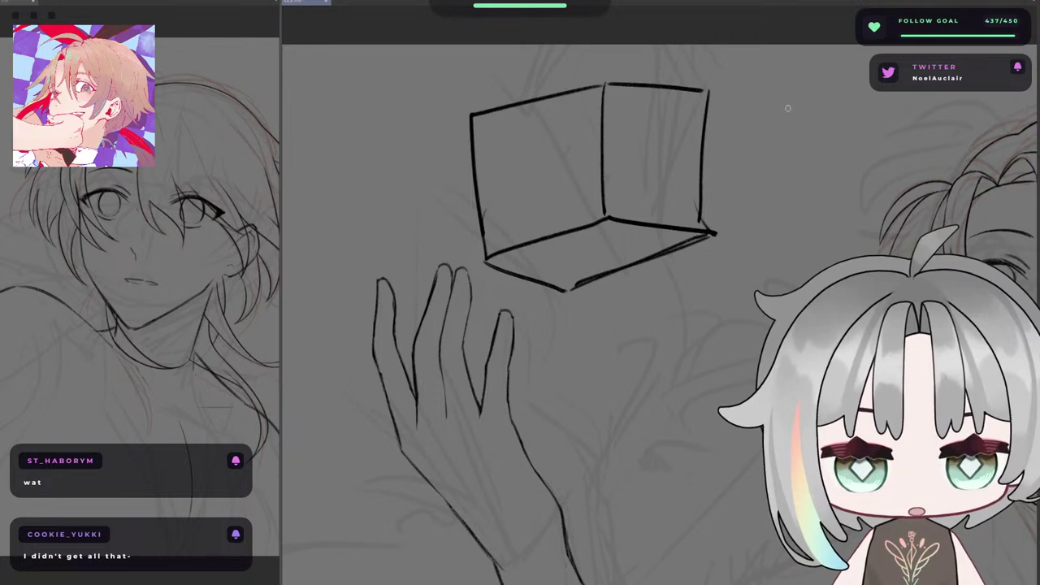
- Add a front panel with a top band and zigzag folds across the doodled room's open side
{"action": "mouse_move", "coordinate": [560, 148]}
{"action": "left_mouse_down"}
{"action": "mouse_move", "coordinate": [569, 289]}
{"action": "mouse_move", "coordinate": [447, 118]}
{"action": "left_mouse_up"}
{"action": "mouse_move", "coordinate": [558, 154]}
{"action": "left_mouse_down"}
{"action": "mouse_move", "coordinate": [476, 147]}
{"action": "mouse_move", "coordinate": [568, 172]}
{"action": "left_mouse_up"}
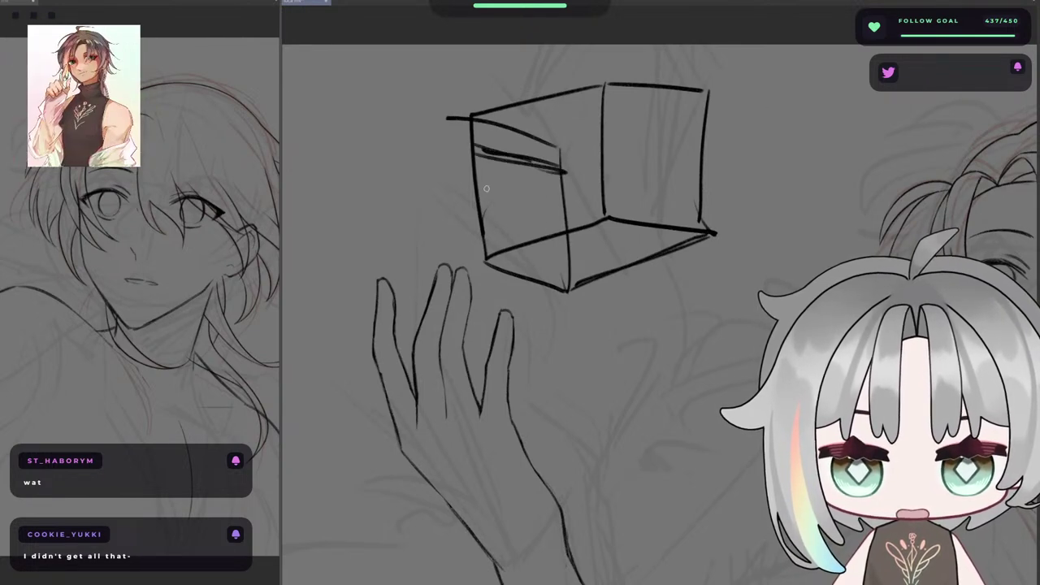
{"action": "mouse_move", "coordinate": [492, 243]}
{"action": "left_mouse_down"}
{"action": "mouse_move", "coordinate": [575, 273]}
{"action": "mouse_move", "coordinate": [530, 262]}
{"action": "left_mouse_up"}
{"action": "mouse_move", "coordinate": [476, 162]}
{"action": "left_mouse_down"}
{"action": "mouse_move", "coordinate": [504, 160]}
{"action": "mouse_move", "coordinate": [555, 248]}
{"action": "left_mouse_up"}
{"action": "mouse_move", "coordinate": [562, 178]}
{"action": "left_mouse_down"}
{"action": "mouse_move", "coordinate": [474, 199]}
{"action": "mouse_move", "coordinate": [564, 202]}
{"action": "left_mouse_up"}
{"action": "key", "text": "ctrl+z"}
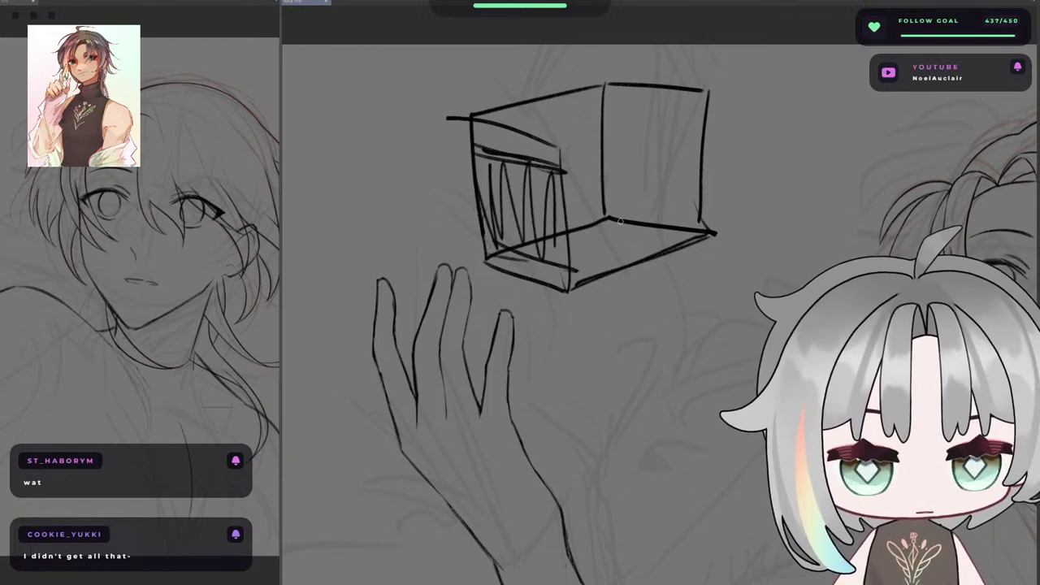
- Doodle a small black dome on the floor edge, looping swirls beside the room and a smiling stick figure inside
{"action": "mouse_move", "coordinate": [665, 222]}
{"action": "left_mouse_down"}
{"action": "mouse_move", "coordinate": [681, 219]}
{"action": "mouse_move", "coordinate": [673, 228]}
{"action": "left_mouse_up"}
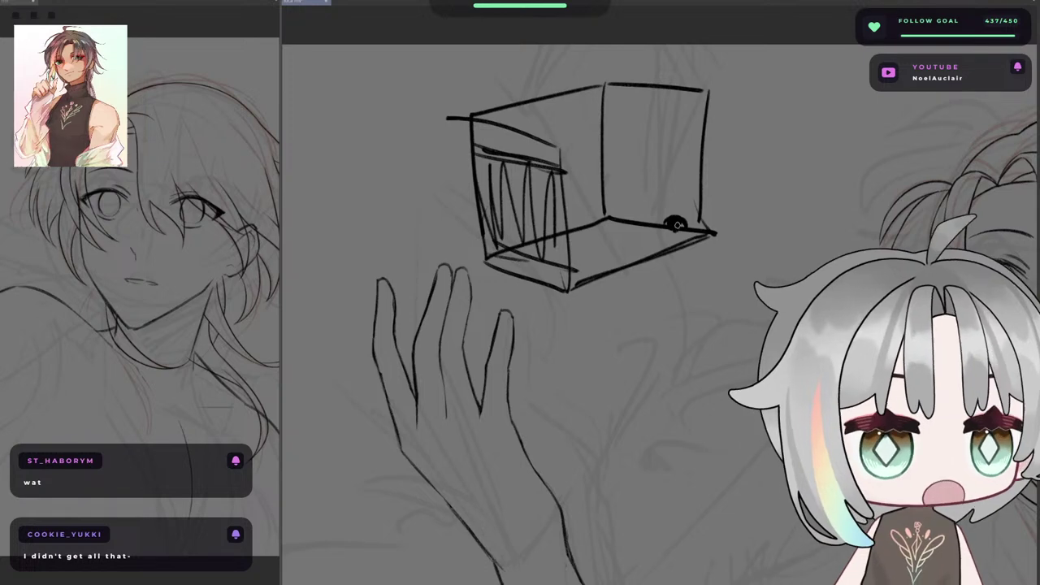
{"action": "mouse_move", "coordinate": [775, 153]}
{"action": "left_mouse_down"}
{"action": "mouse_move", "coordinate": [835, 127]}
{"action": "mouse_move", "coordinate": [749, 213]}
{"action": "mouse_move", "coordinate": [743, 109]}
{"action": "mouse_move", "coordinate": [744, 185]}
{"action": "left_mouse_up"}
{"action": "mouse_move", "coordinate": [632, 152]}
{"action": "left_mouse_down"}
{"action": "mouse_move", "coordinate": [627, 183]}
{"action": "mouse_move", "coordinate": [648, 152]}
{"action": "mouse_move", "coordinate": [631, 218]}
{"action": "mouse_move", "coordinate": [616, 219]}
{"action": "mouse_move", "coordinate": [608, 242]}
{"action": "mouse_move", "coordinate": [625, 252]}
{"action": "left_mouse_up"}
{"action": "key", "text": "ctrl+z"}
{"action": "left_click", "coordinate": [622, 168]}
{"action": "left_click", "coordinate": [636, 166]}
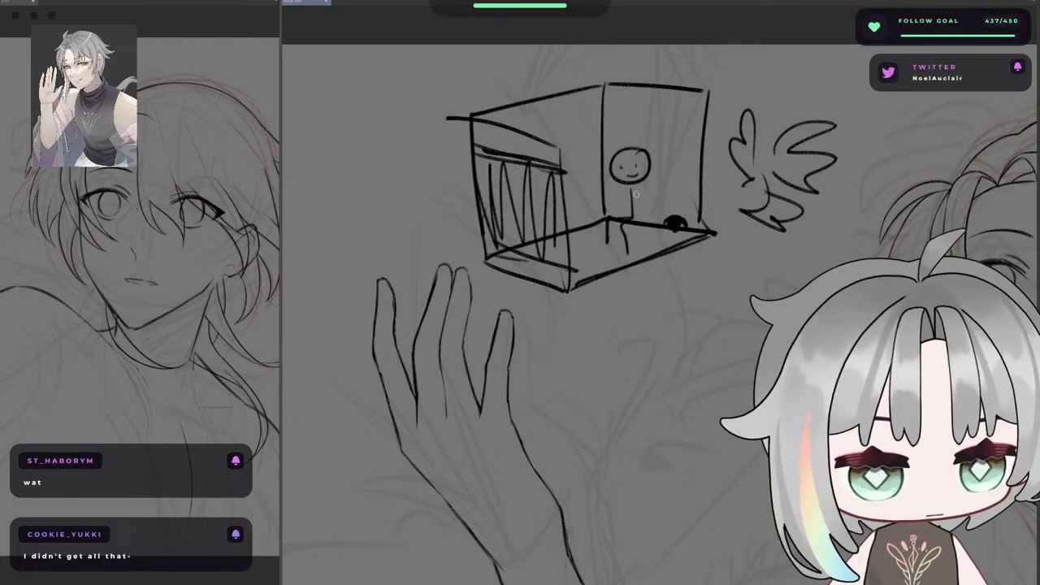
- Give the stick figure arms and add a dark floor spot with arrows pointing to it and past the dome
{"action": "left_click_drag", "start_coordinate": [633, 192], "coordinate": [648, 213]}
{"action": "left_click_drag", "start_coordinate": [631, 191], "coordinate": [610, 210]}
{"action": "left_click_drag", "start_coordinate": [649, 238], "coordinate": [658, 235]}
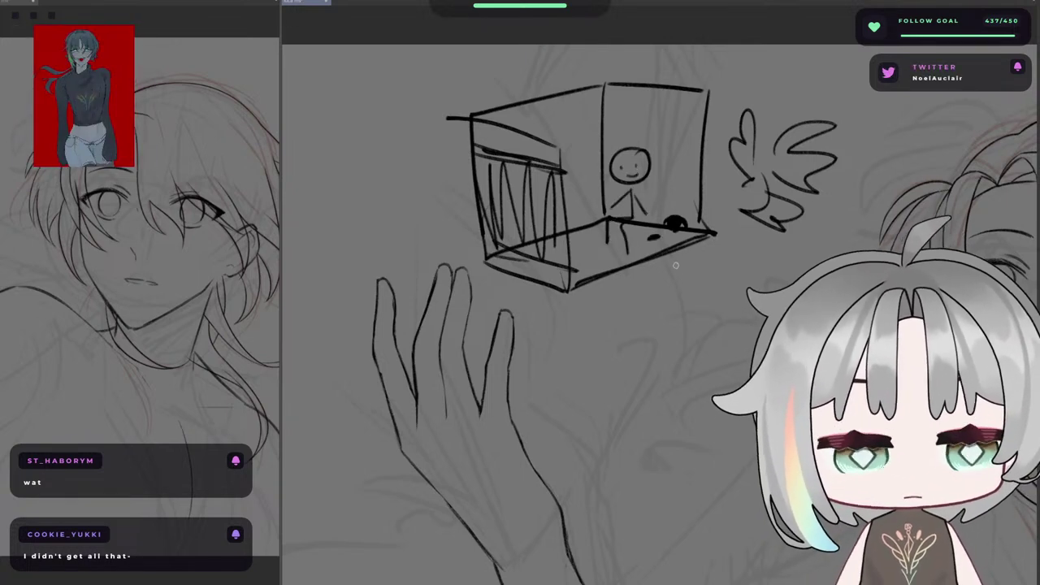
{"action": "mouse_move", "coordinate": [639, 291]}
{"action": "left_mouse_down"}
{"action": "mouse_move", "coordinate": [663, 249]}
{"action": "mouse_move", "coordinate": [650, 248]}
{"action": "mouse_move", "coordinate": [689, 196]}
{"action": "left_mouse_up"}
{"action": "key", "text": "ctrl+z"}
{"action": "key", "text": "ctrl+z"}
{"action": "left_click_drag", "start_coordinate": [683, 194], "coordinate": [688, 211]}
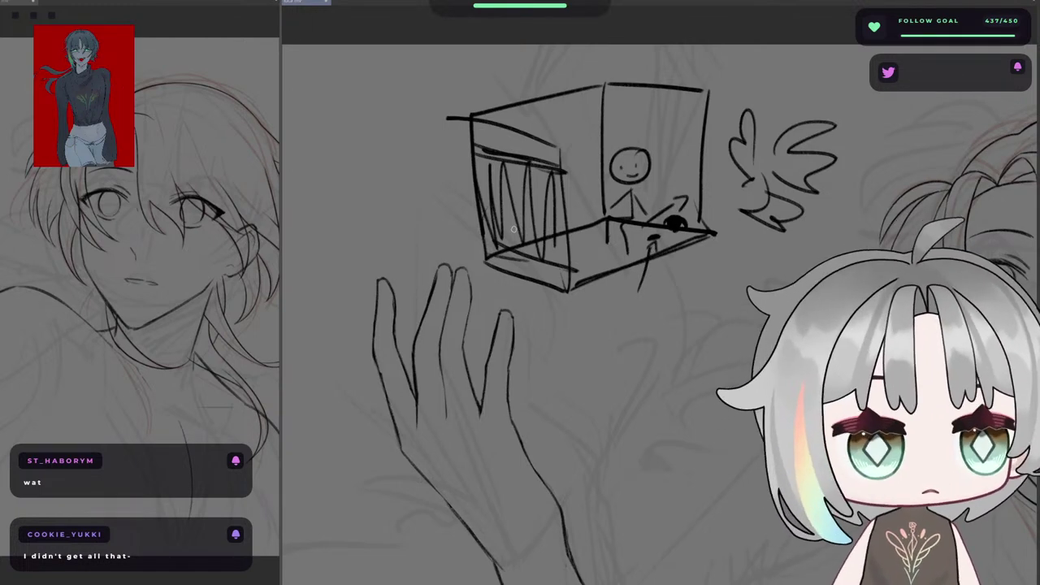
- Doodle an open barrel with vertical staves in the empty area beside the room
{"action": "left_click_drag", "start_coordinate": [514, 229], "coordinate": [726, 221]}
{"action": "mouse_move", "coordinate": [464, 112]}
{"action": "left_mouse_down"}
{"action": "mouse_move", "coordinate": [472, 234]}
{"action": "mouse_move", "coordinate": [576, 228]}
{"action": "left_mouse_up"}
{"action": "key", "text": "ctrl+z"}
{"action": "mouse_move", "coordinate": [442, 170]}
{"action": "left_mouse_down"}
{"action": "mouse_move", "coordinate": [446, 274]}
{"action": "mouse_move", "coordinate": [543, 240]}
{"action": "mouse_move", "coordinate": [527, 176]}
{"action": "mouse_move", "coordinate": [492, 193]}
{"action": "mouse_move", "coordinate": [524, 170]}
{"action": "left_mouse_up"}
{"action": "mouse_move", "coordinate": [455, 195]}
{"action": "left_mouse_down"}
{"action": "mouse_move", "coordinate": [452, 273]}
{"action": "mouse_move", "coordinate": [483, 273]}
{"action": "left_mouse_up"}
{"action": "left_click_drag", "start_coordinate": [499, 197], "coordinate": [507, 273]}
{"action": "left_click_drag", "start_coordinate": [520, 190], "coordinate": [526, 273]}
- Doodle a second stick figure beside the barrel holding a dipper, with a face and an arrow towards the room
{"action": "mouse_move", "coordinate": [578, 122]}
{"action": "left_mouse_down"}
{"action": "mouse_move", "coordinate": [549, 134]}
{"action": "mouse_move", "coordinate": [577, 167]}
{"action": "mouse_move", "coordinate": [576, 262]}
{"action": "left_mouse_up"}
{"action": "left_click_drag", "start_coordinate": [543, 195], "coordinate": [600, 186]}
{"action": "mouse_move", "coordinate": [577, 257]}
{"action": "left_mouse_down"}
{"action": "mouse_move", "coordinate": [570, 270]}
{"action": "mouse_move", "coordinate": [585, 270]}
{"action": "left_mouse_up"}
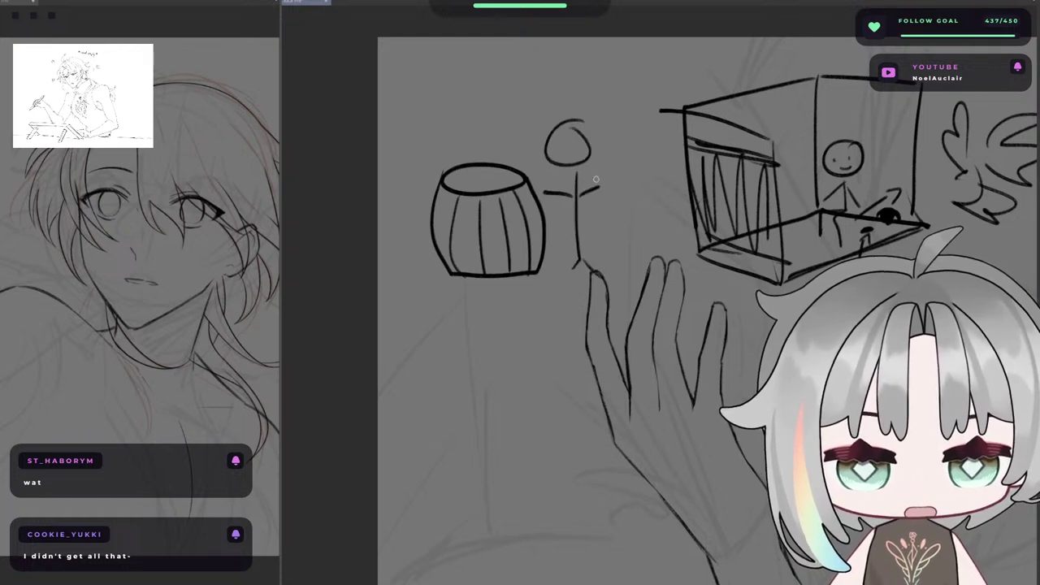
{"action": "mouse_move", "coordinate": [608, 177]}
{"action": "left_mouse_down"}
{"action": "mouse_move", "coordinate": [603, 194]}
{"action": "mouse_move", "coordinate": [626, 174]}
{"action": "mouse_move", "coordinate": [607, 172]}
{"action": "mouse_move", "coordinate": [628, 172]}
{"action": "mouse_move", "coordinate": [608, 184]}
{"action": "mouse_move", "coordinate": [626, 166]}
{"action": "left_mouse_up"}
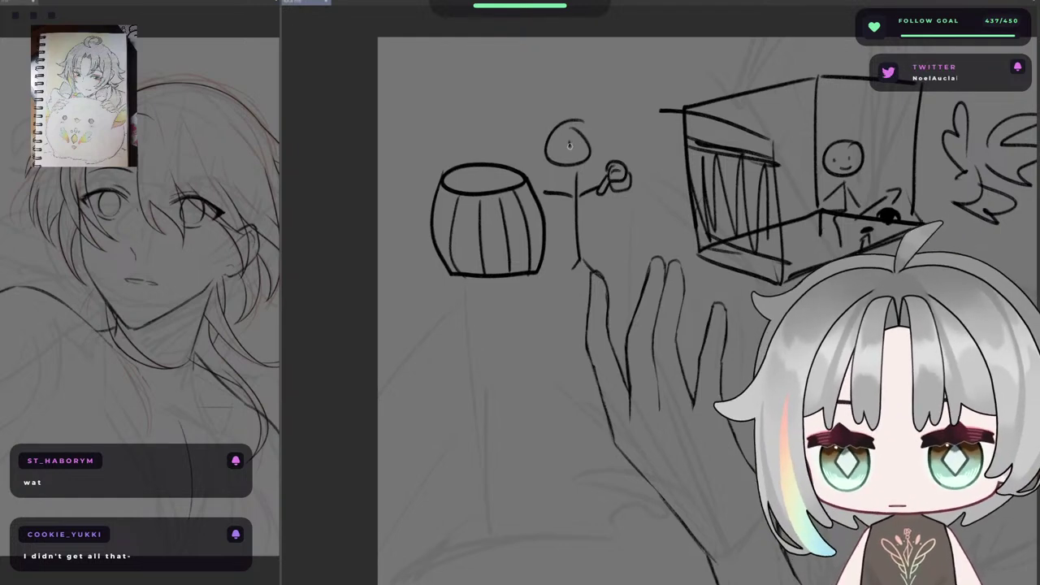
{"action": "left_click_drag", "start_coordinate": [579, 138], "coordinate": [582, 152]}
{"action": "left_click_drag", "start_coordinate": [581, 228], "coordinate": [650, 231]}
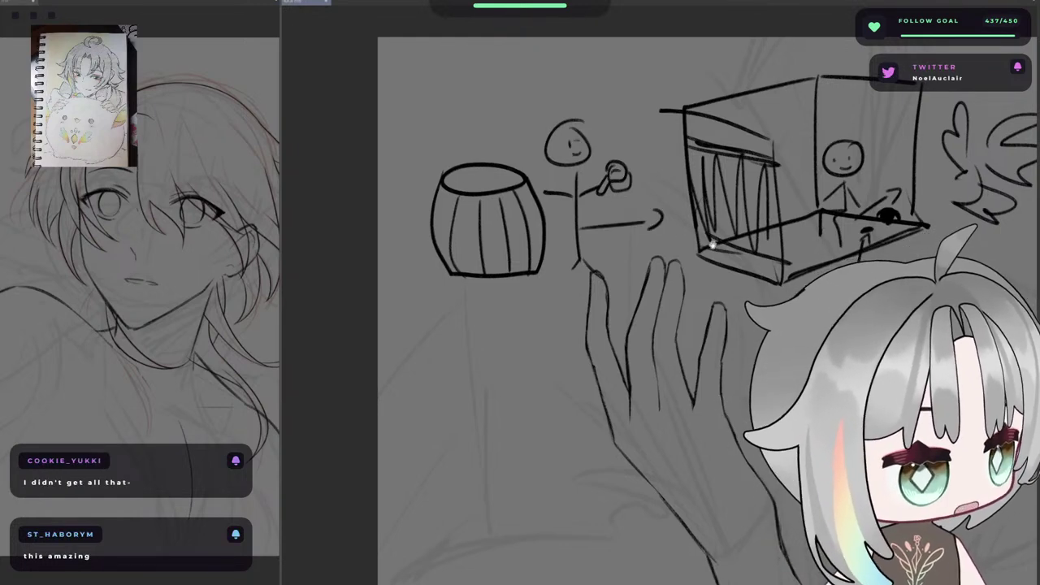
- Clear all the room, barrel and stick figure doodles from the canvas
{"action": "left_click_drag", "start_coordinate": [713, 244], "coordinate": [491, 243]}
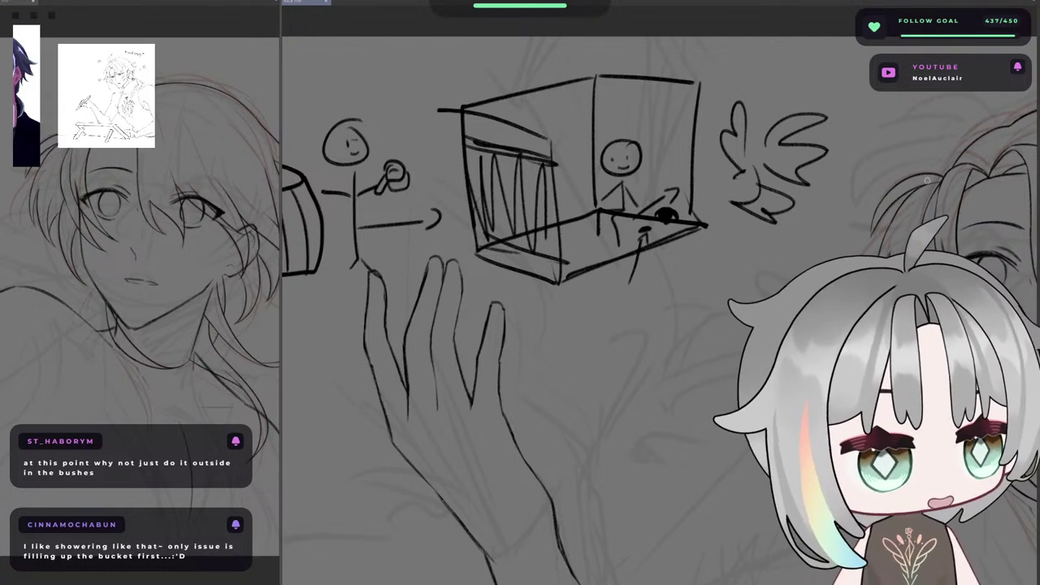
{"action": "key", "text": "Delete"}
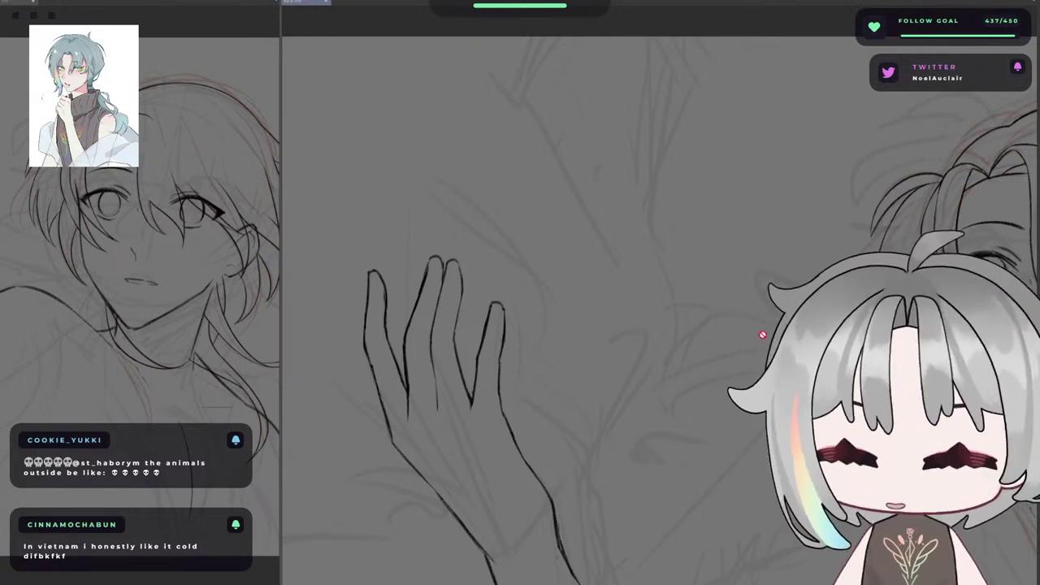
{"action": "scroll", "coordinate": [818, 258], "scroll_direction": "down", "scroll_amount": 3}
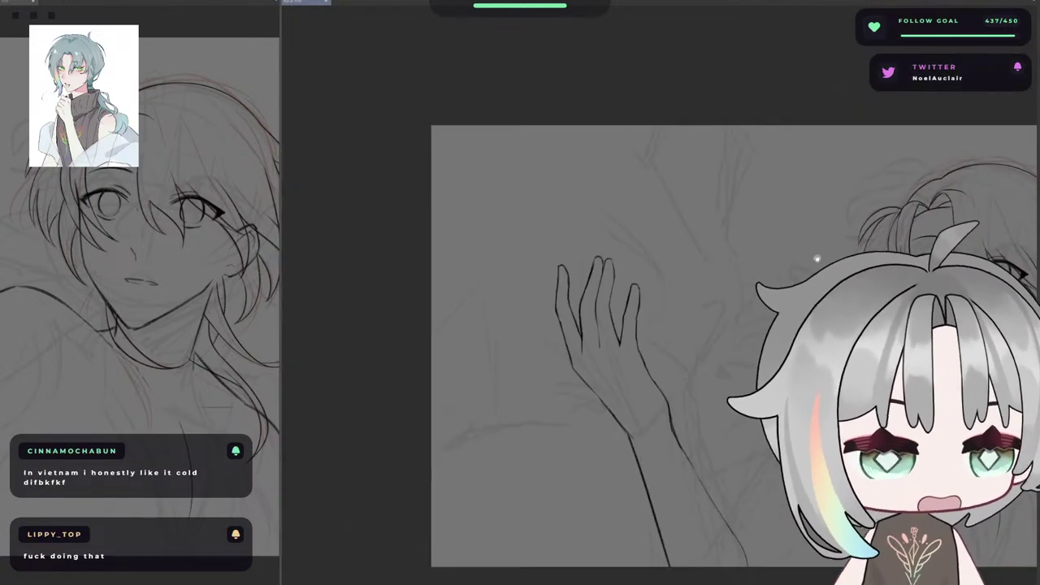
{"action": "scroll", "coordinate": [818, 258], "scroll_direction": "down", "scroll_amount": 2}
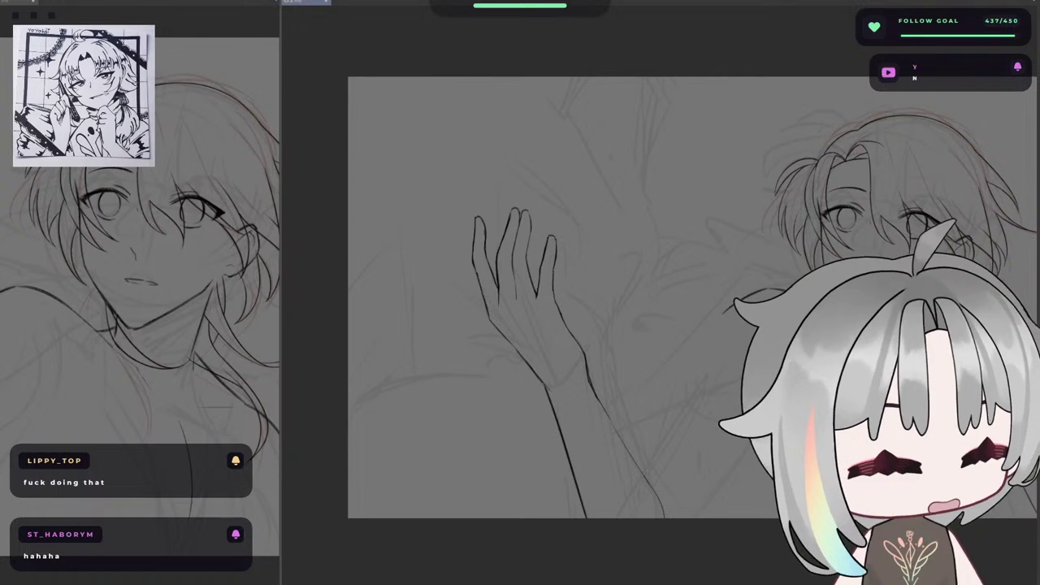
- Clear the inked eyes, nose and mouth from the character's face
{"action": "key", "text": "h"}
{"action": "left_click_drag", "start_coordinate": [736, 378], "coordinate": [747, 311]}
{"action": "key", "text": "h"}
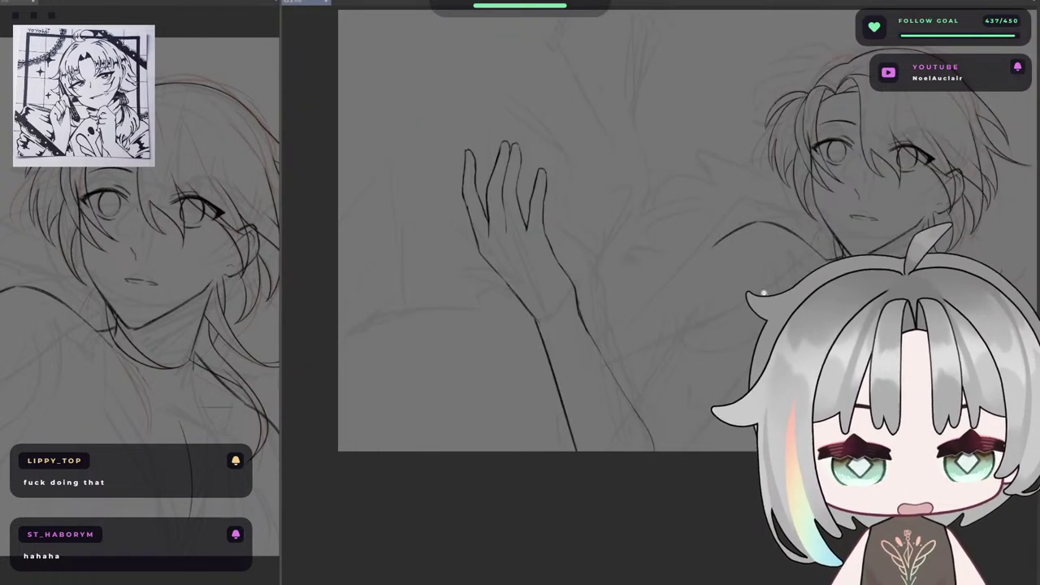
{"action": "scroll", "coordinate": [764, 293], "scroll_direction": "up", "scroll_amount": 2}
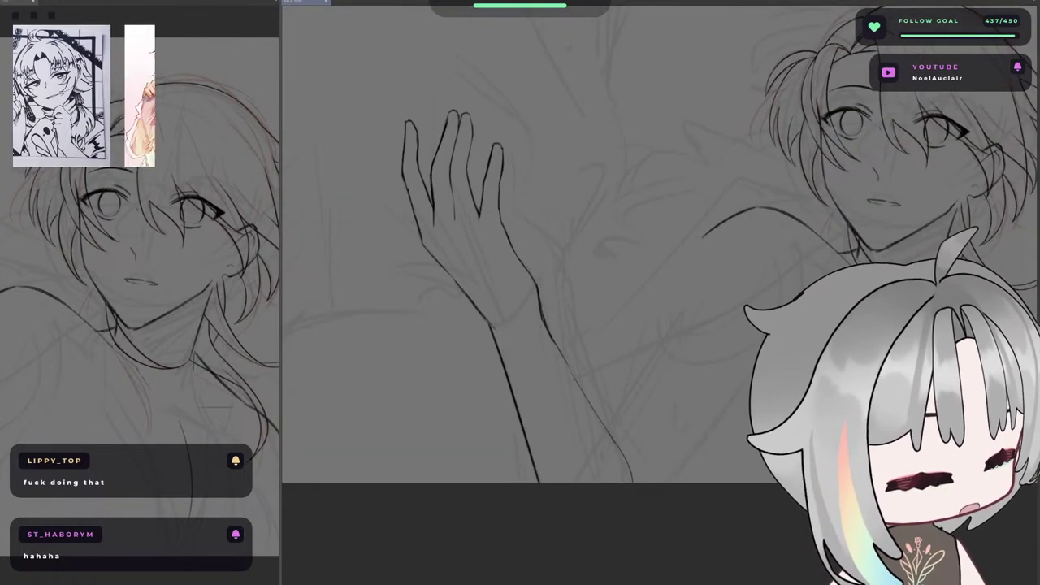
{"action": "key", "text": "Delete"}
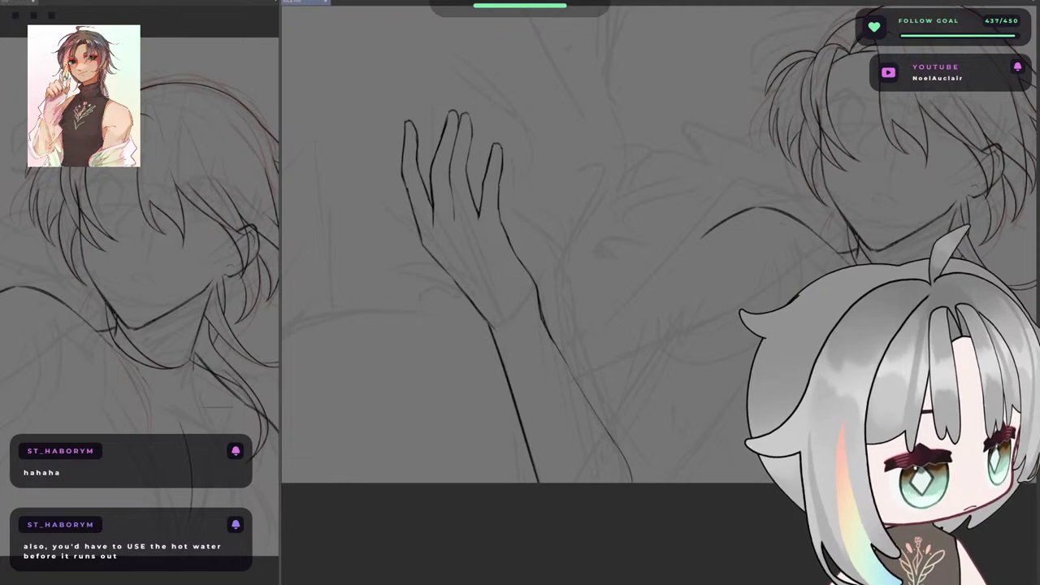
- Restore the inked eyes, nose and mouth, and ink the outer contour of the upper arm from the shoulder downward
{"action": "key", "text": "ctrl+y"}
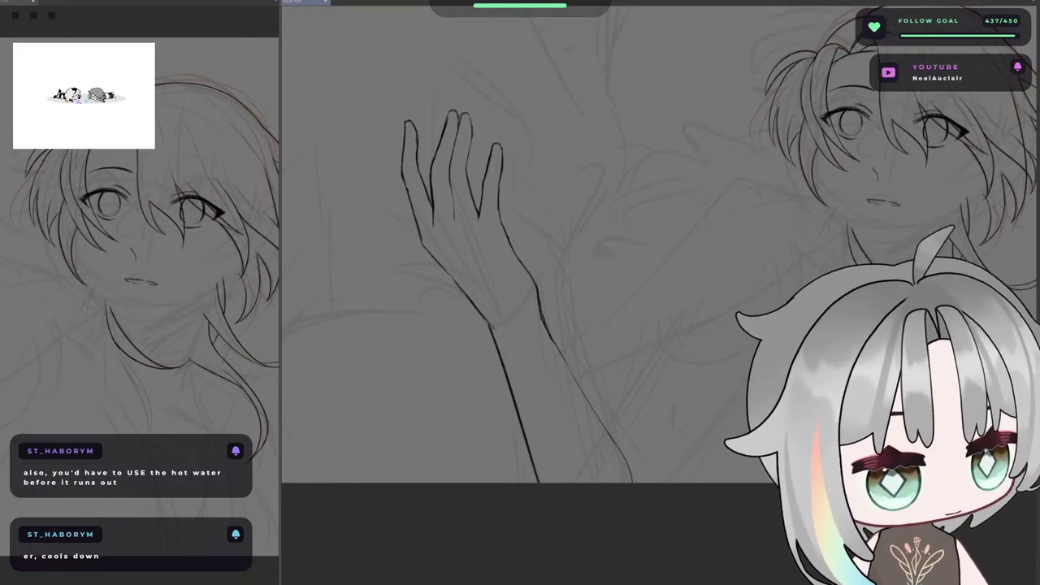
{"action": "key", "text": "h"}
{"action": "left_click_drag", "start_coordinate": [515, 222], "coordinate": [516, 248]}
{"action": "key", "text": "ctrl+z"}
{"action": "mouse_move", "coordinate": [608, 259]}
{"action": "left_mouse_down"}
{"action": "mouse_move", "coordinate": [647, 315]}
{"action": "mouse_move", "coordinate": [680, 400]}
{"action": "left_mouse_up"}
{"action": "key", "text": "ctrl+z"}
{"action": "left_click_drag", "start_coordinate": [613, 261], "coordinate": [626, 271]}
{"action": "mouse_move", "coordinate": [634, 288]}
{"action": "left_mouse_down"}
{"action": "mouse_move", "coordinate": [692, 426]}
{"action": "mouse_move", "coordinate": [685, 382]}
{"action": "mouse_move", "coordinate": [705, 424]}
{"action": "left_mouse_up"}
{"action": "key", "text": "ctrl+z"}
{"action": "key", "text": "ctrl+z"}
- Ink the inner contour of the upper arm as one long diagonal line down to the canvas edge
{"action": "left_click_drag", "start_coordinate": [513, 357], "coordinate": [594, 440]}
{"action": "key", "text": "ctrl+z"}
{"action": "left_click_drag", "start_coordinate": [544, 379], "coordinate": [634, 498]}
{"action": "key", "text": "ctrl+z"}
{"action": "left_click_drag", "start_coordinate": [532, 362], "coordinate": [630, 505]}
{"action": "left_click_drag", "start_coordinate": [573, 420], "coordinate": [636, 508]}
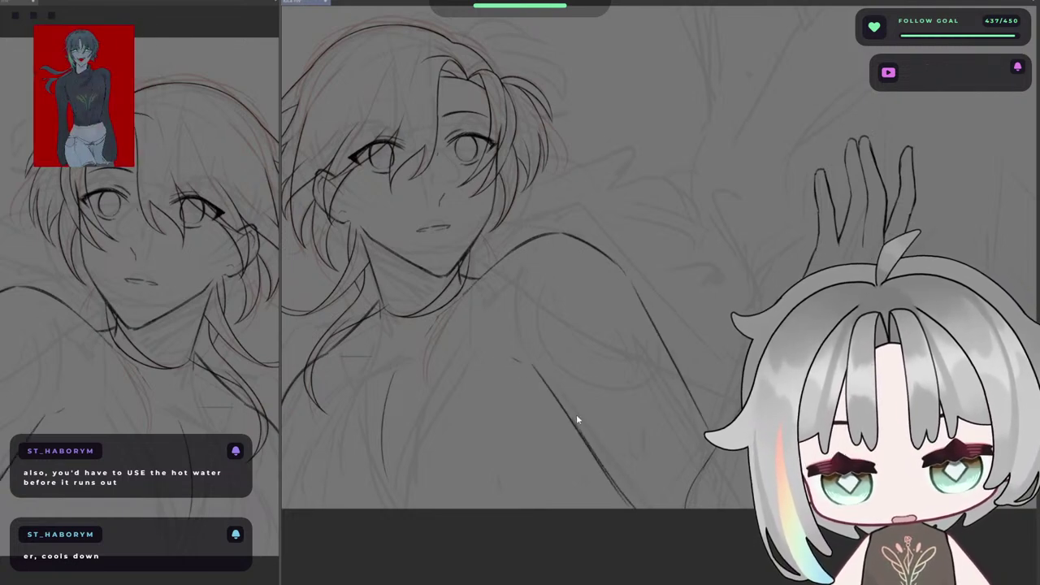
{"action": "key", "text": "ctrl+z"}
{"action": "key", "text": "ctrl+z"}
{"action": "left_click_drag", "start_coordinate": [535, 376], "coordinate": [640, 517]}
{"action": "key", "text": "ctrl+z"}
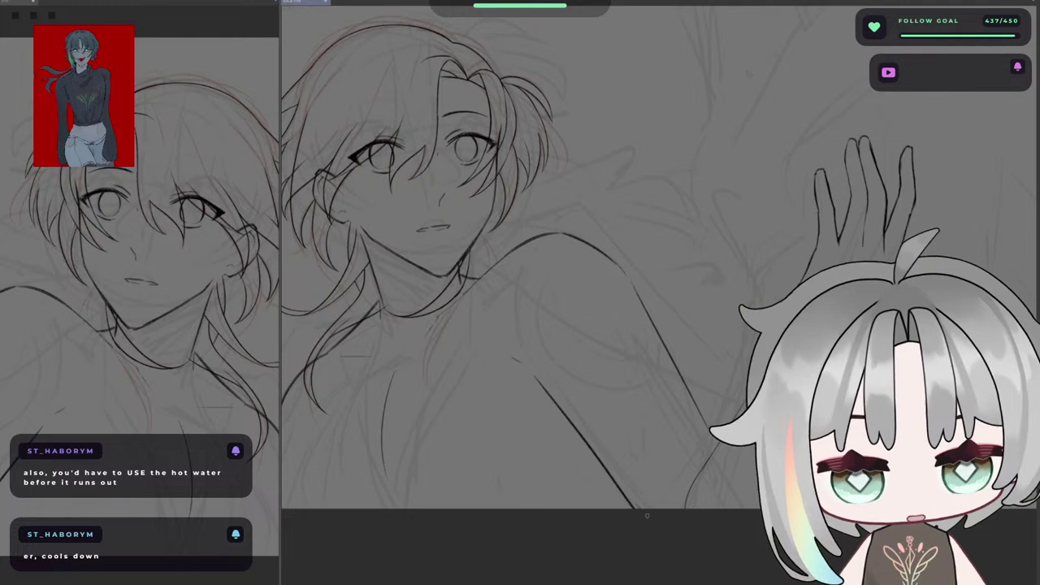
{"action": "key", "text": "h"}
{"action": "left_click_drag", "start_coordinate": [647, 366], "coordinate": [594, 360]}
{"action": "key", "text": "Delete"}
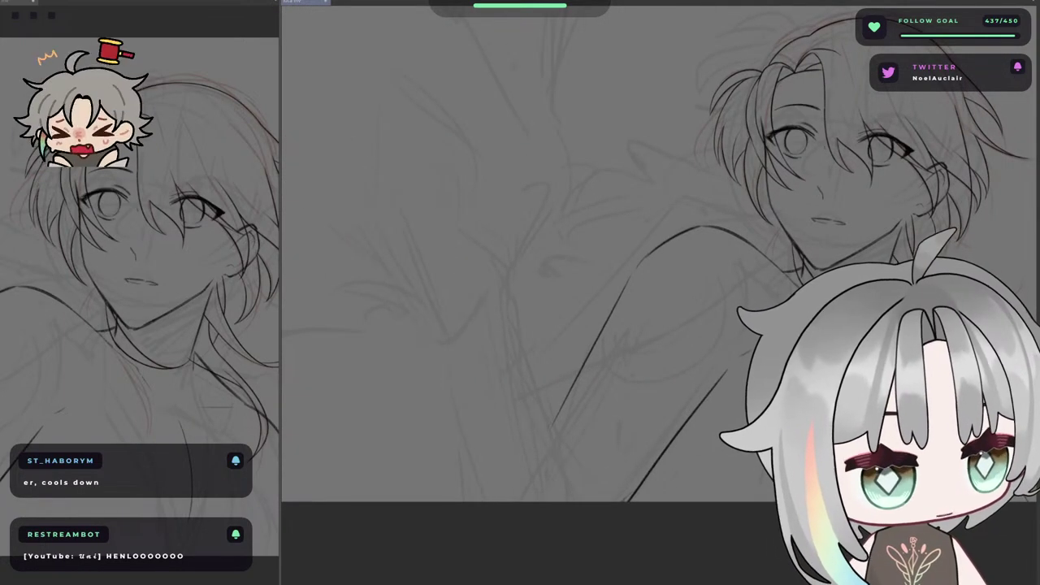
{"action": "key", "text": "ctrl+z"}
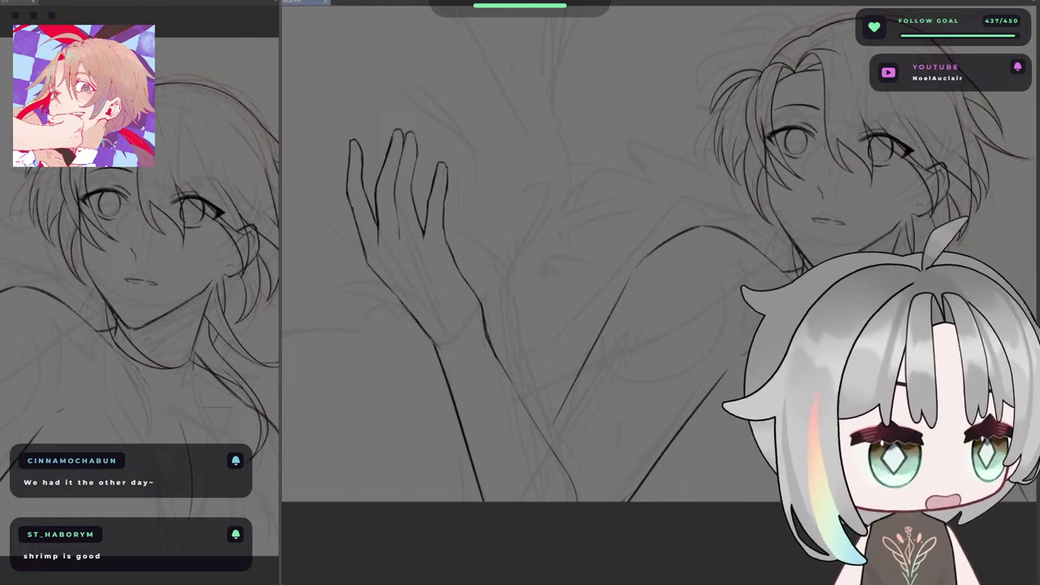
{"action": "key", "text": "h"}
{"action": "left_click_drag", "start_coordinate": [720, 324], "coordinate": [670, 305]}
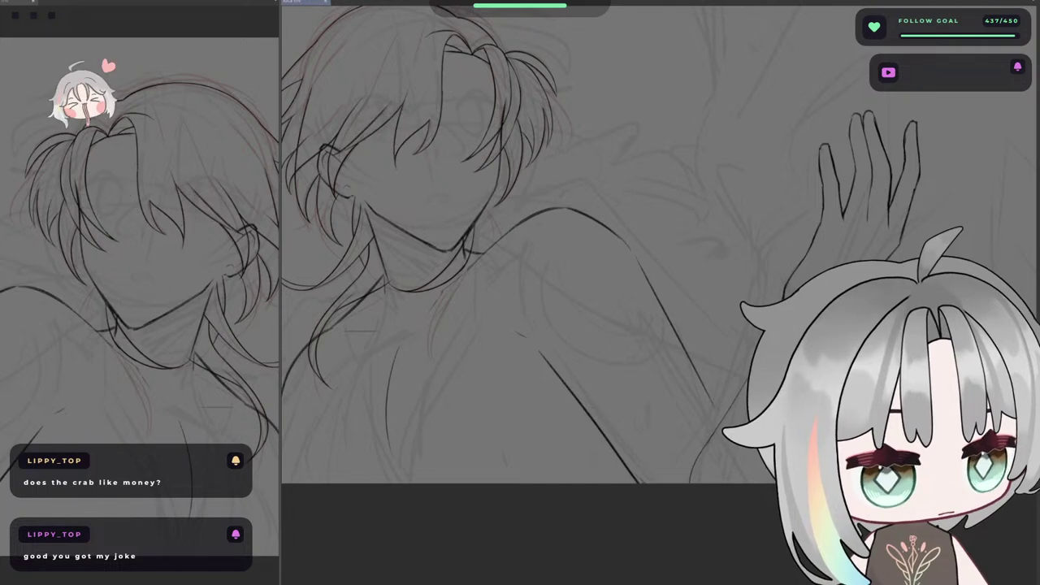
{"action": "key", "text": "ctrl+z"}
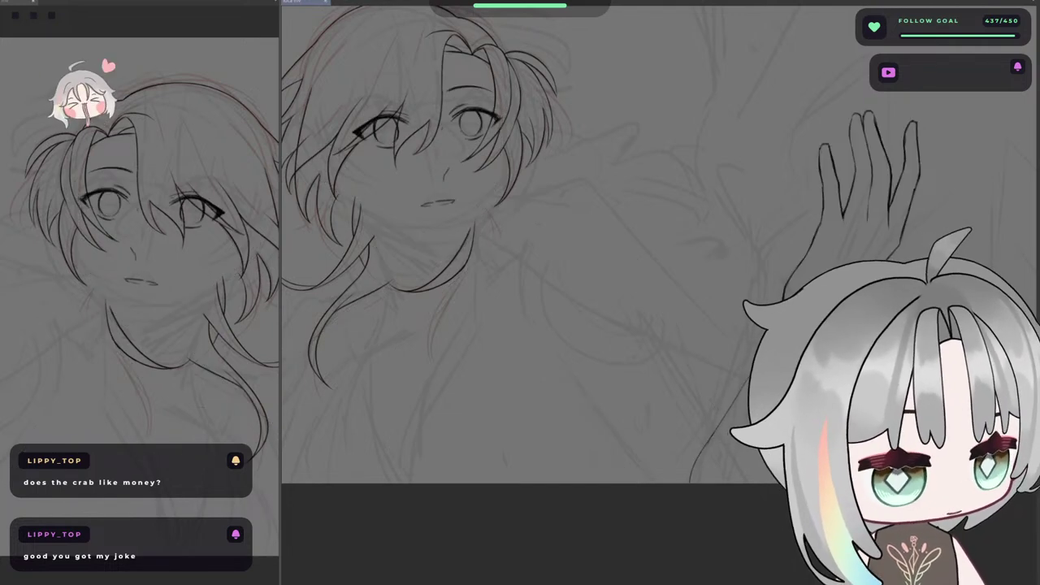
{"action": "key", "text": "ctrl+y"}
{"action": "key", "text": "h"}
{"action": "left_click_drag", "start_coordinate": [821, 378], "coordinate": [738, 351]}
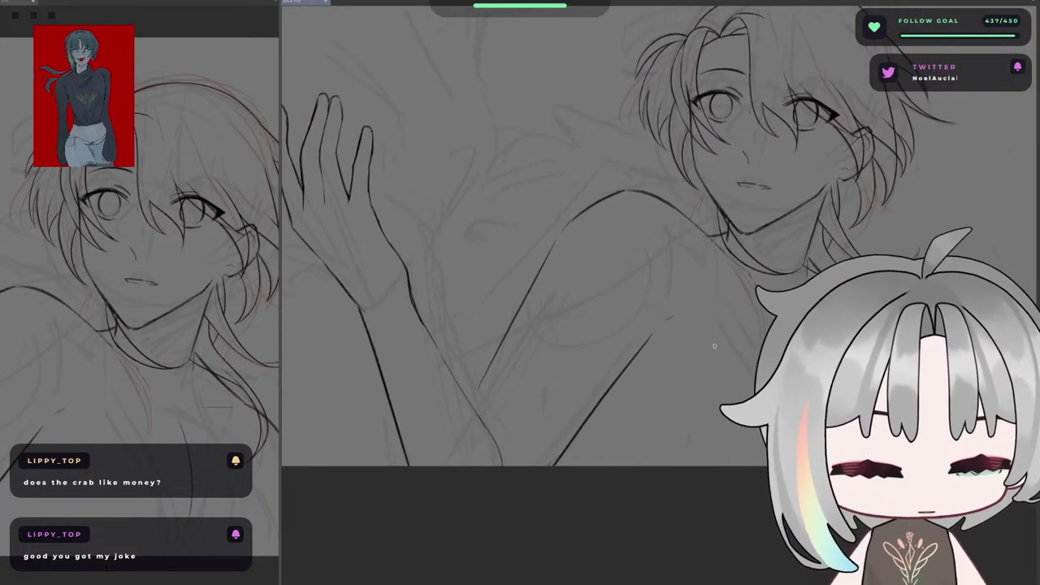
- Ink the shirt opening's edge on the raised-arm side, running from the neck base down across the chest to the canvas edge
{"action": "key", "text": "m"}
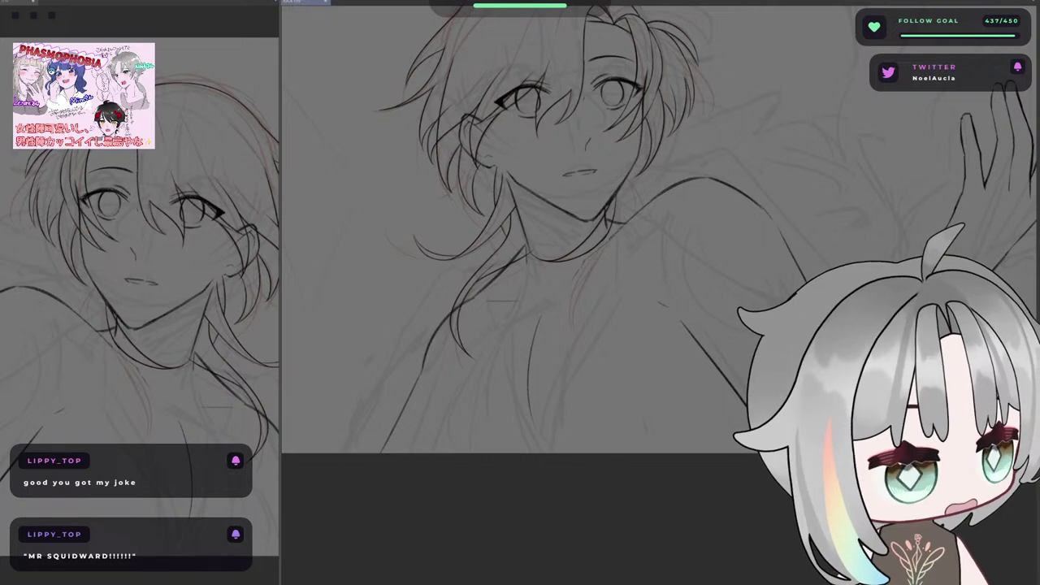
{"action": "scroll", "coordinate": [534, 301], "scroll_direction": "up", "scroll_amount": 2}
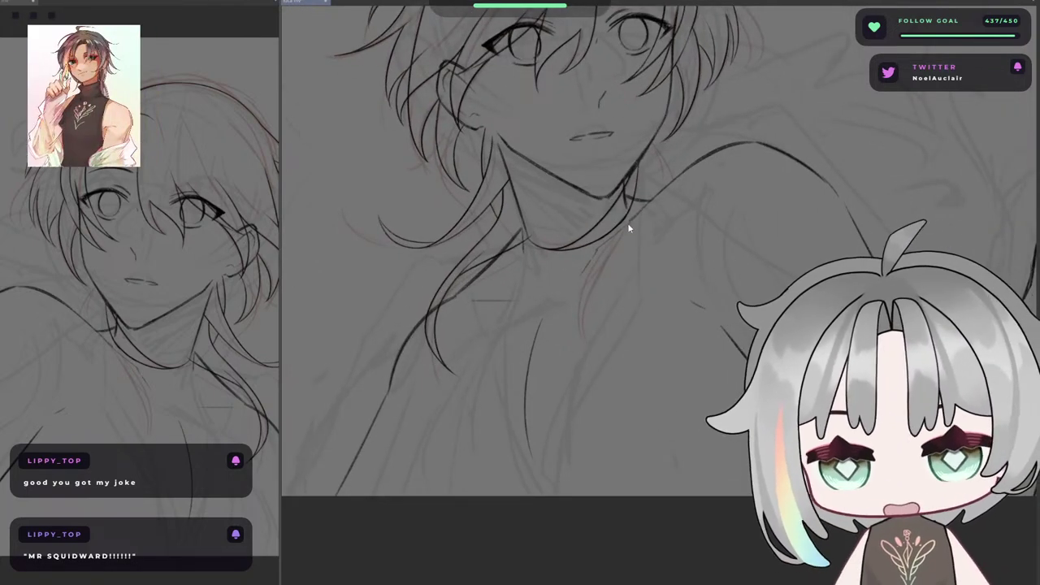
{"action": "left_click_drag", "start_coordinate": [630, 230], "coordinate": [587, 380]}
{"action": "key", "text": "ctrl+z"}
{"action": "key", "text": "h"}
{"action": "mouse_move", "coordinate": [701, 244]}
{"action": "left_mouse_down"}
{"action": "mouse_move", "coordinate": [610, 269]}
{"action": "mouse_move", "coordinate": [636, 351]}
{"action": "left_mouse_up"}
{"action": "key", "text": "ctrl+z"}
{"action": "left_click_drag", "start_coordinate": [582, 242], "coordinate": [656, 456]}
{"action": "key", "text": "ctrl+z"}
{"action": "left_click_drag", "start_coordinate": [632, 382], "coordinate": [659, 521]}
{"action": "key", "text": "h"}
{"action": "left_click_drag", "start_coordinate": [712, 489], "coordinate": [667, 501]}
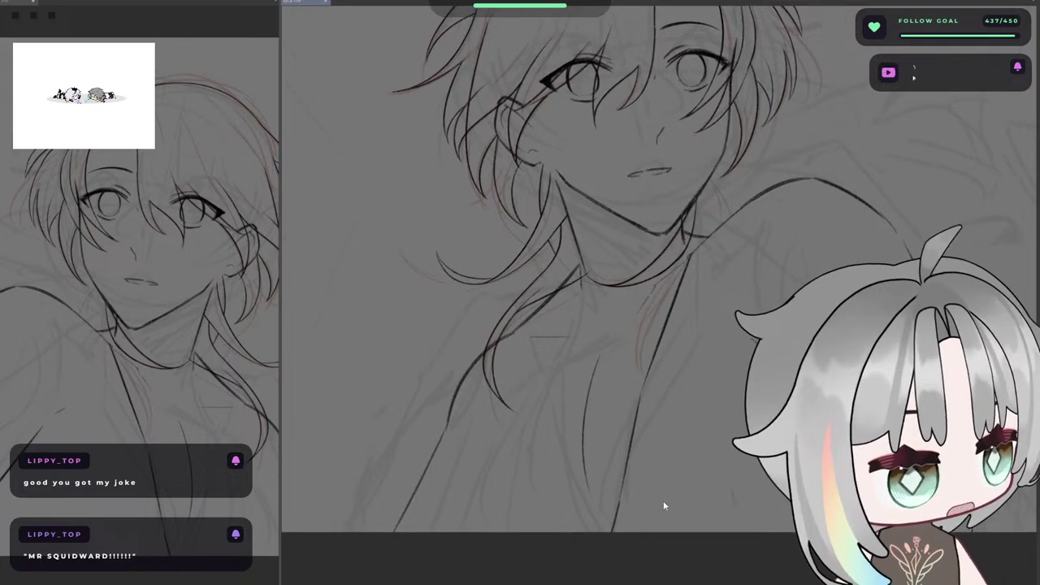
{"action": "key", "text": "ctrl+z"}
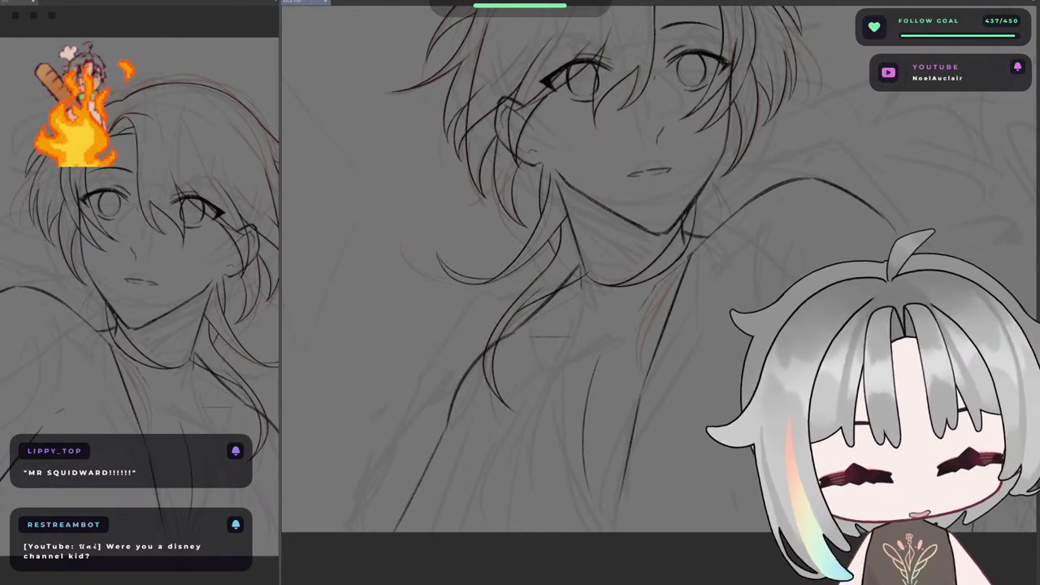
{"action": "key", "text": "h"}
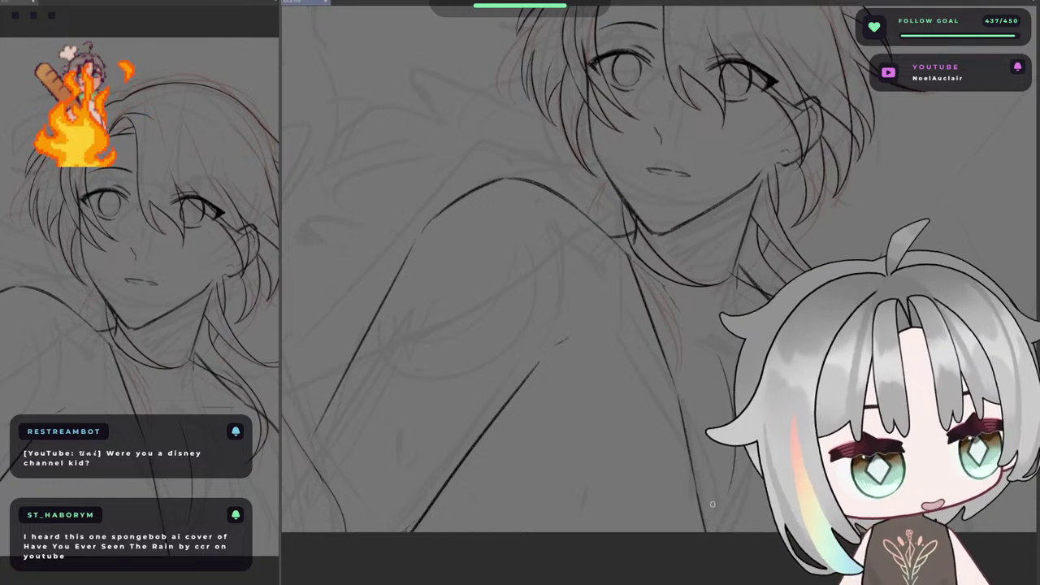
{"action": "key", "text": "h"}
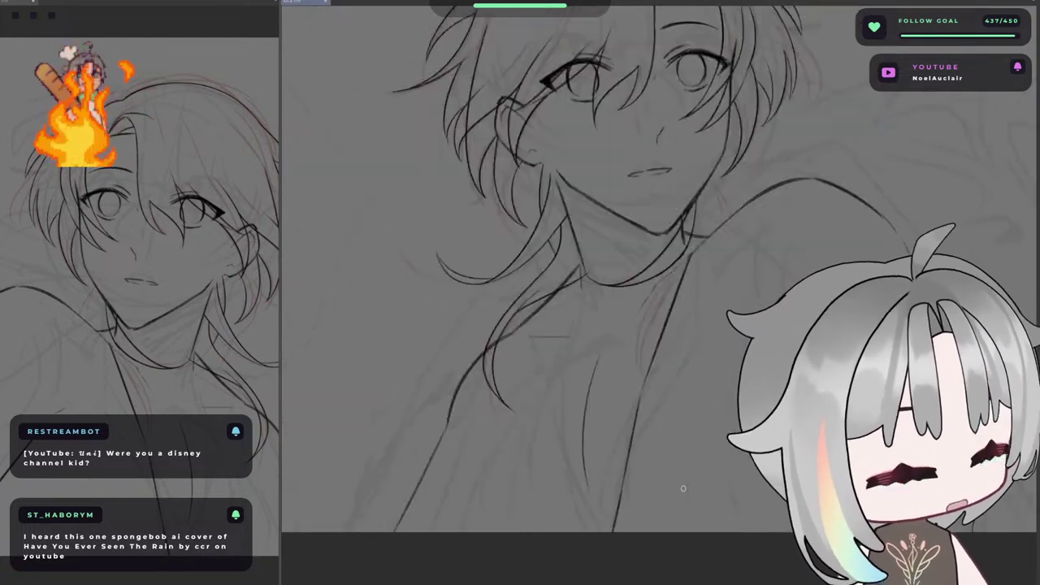
- Ink the upper part of the opposite shirt opening edge, from below the neck down the chest
{"action": "left_click_drag", "start_coordinate": [729, 487], "coordinate": [739, 492]}
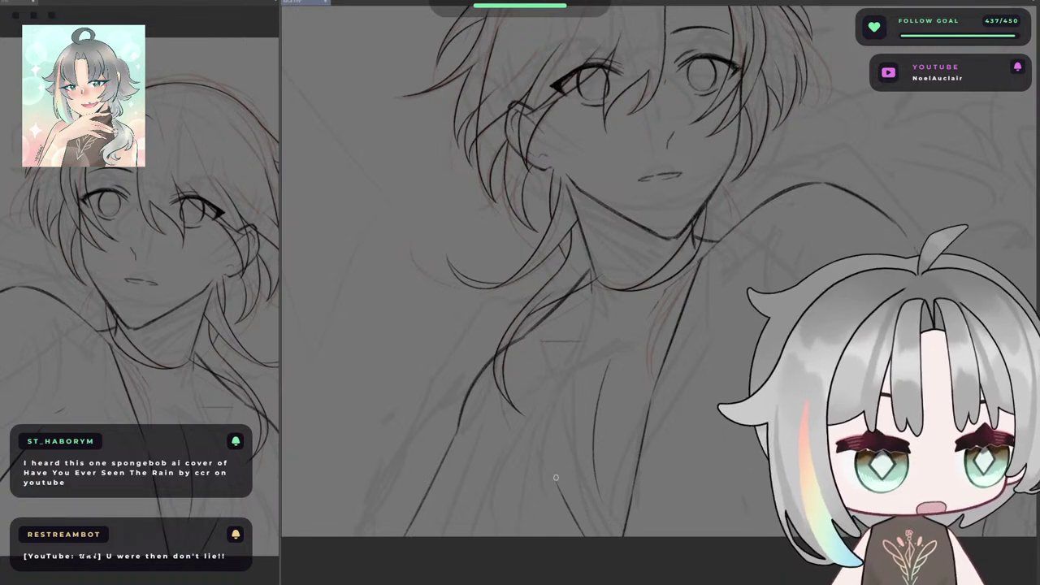
{"action": "key", "text": "h"}
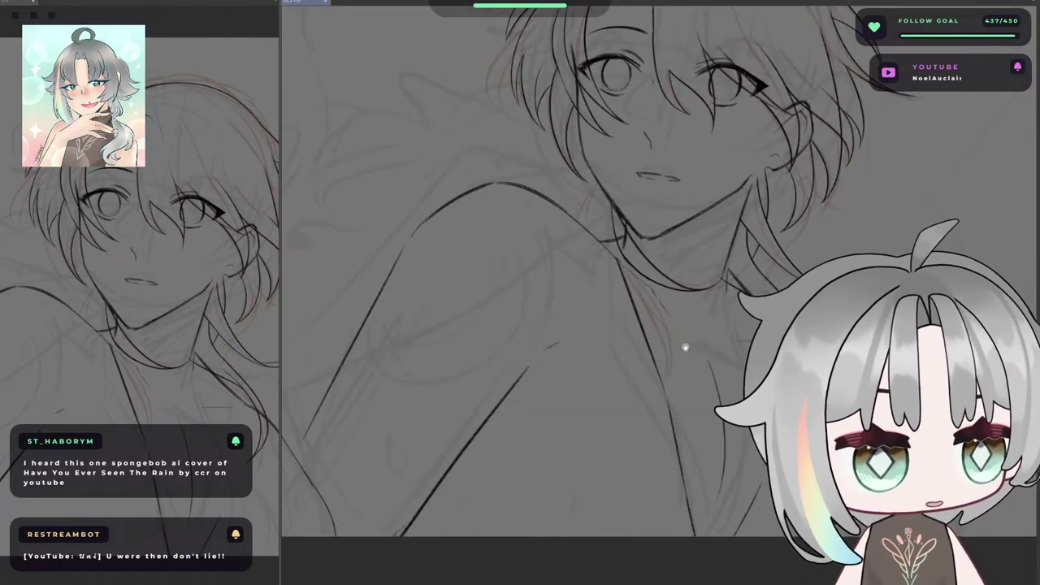
{"action": "left_click_drag", "start_coordinate": [674, 342], "coordinate": [563, 303]}
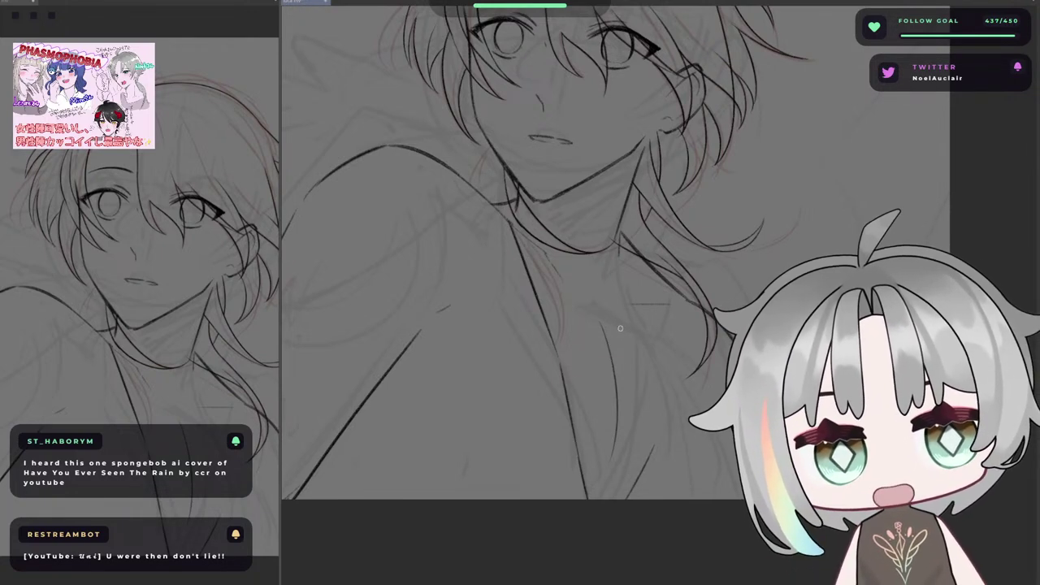
{"action": "key", "text": "h"}
{"action": "left_click_drag", "start_coordinate": [553, 337], "coordinate": [420, 310]}
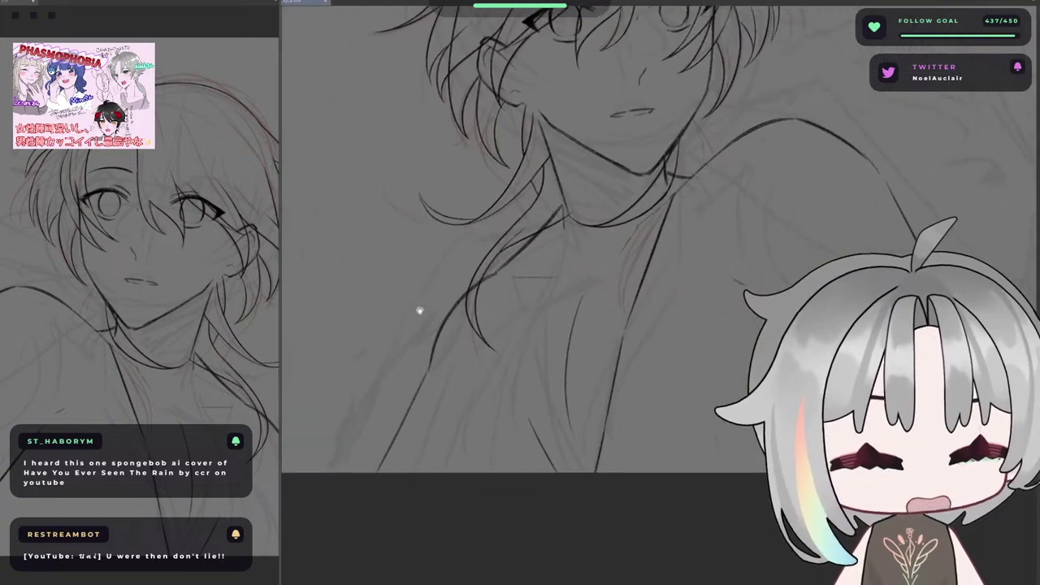
{"action": "scroll", "coordinate": [535, 422], "scroll_direction": "up", "scroll_amount": 2}
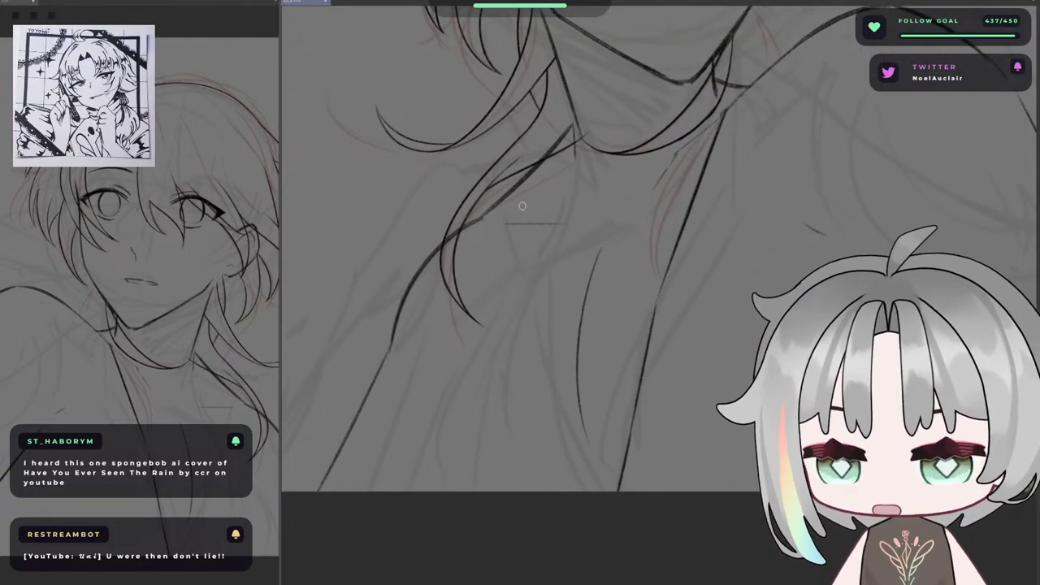
{"action": "left_click_drag", "start_coordinate": [544, 176], "coordinate": [529, 388]}
{"action": "key", "text": "ctrl+z"}
{"action": "left_click_drag", "start_coordinate": [558, 157], "coordinate": [516, 318]}
- Extend the opposite shirt opening edge down the chest, angling its lower end inward toward the canvas edge
{"action": "left_click_drag", "start_coordinate": [519, 308], "coordinate": [523, 411]}
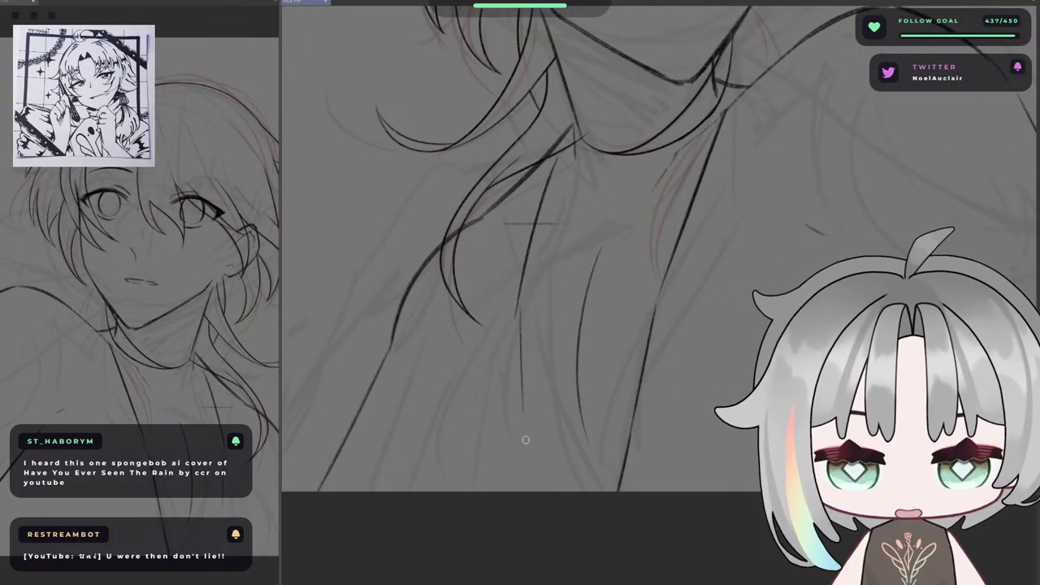
{"action": "key", "text": "ctrl+z"}
{"action": "left_click_drag", "start_coordinate": [522, 294], "coordinate": [510, 375]}
{"action": "left_click_drag", "start_coordinate": [515, 337], "coordinate": [543, 476]}
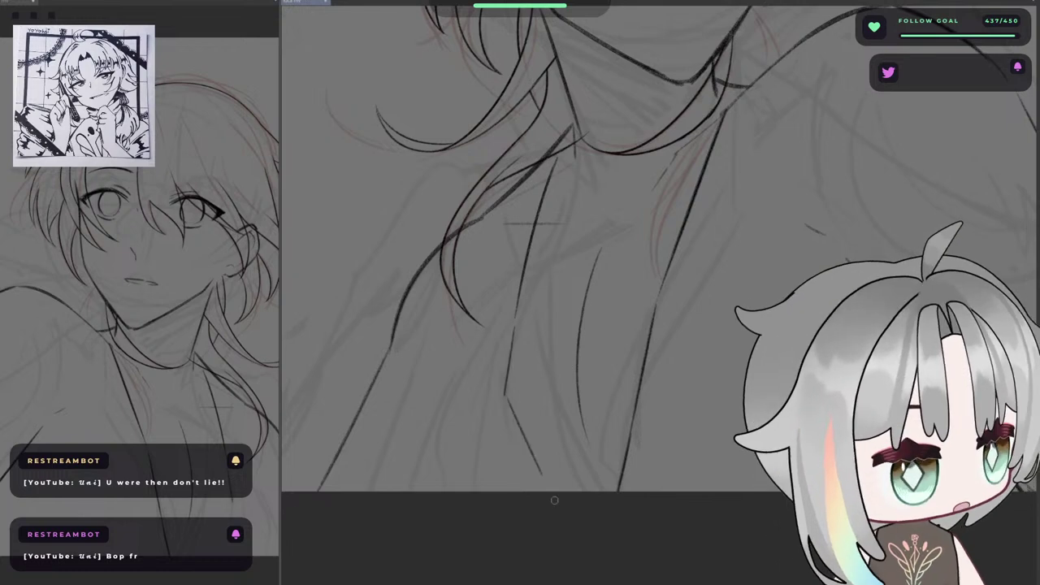
{"action": "key", "text": "ctrl+z"}
{"action": "left_click_drag", "start_coordinate": [515, 330], "coordinate": [534, 457]}
{"action": "key", "text": "ctrl+z"}
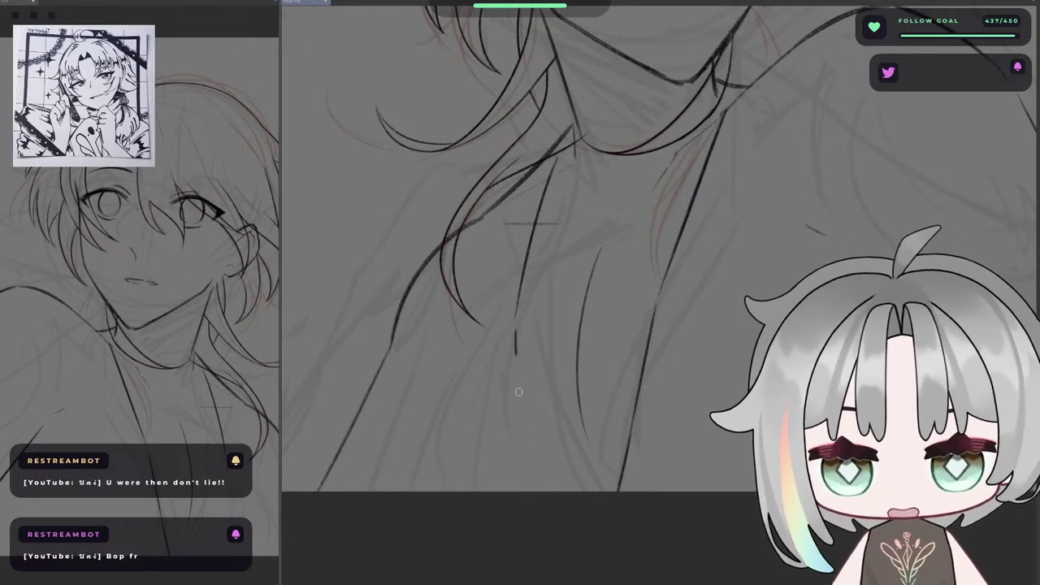
{"action": "left_click_drag", "start_coordinate": [518, 392], "coordinate": [568, 522]}
{"action": "key", "text": "ctrl+z"}
{"action": "left_click_drag", "start_coordinate": [509, 348], "coordinate": [545, 493]}
{"action": "key", "text": "ctrl+z"}
{"action": "left_click_drag", "start_coordinate": [513, 367], "coordinate": [559, 492]}
{"action": "key", "text": "h"}
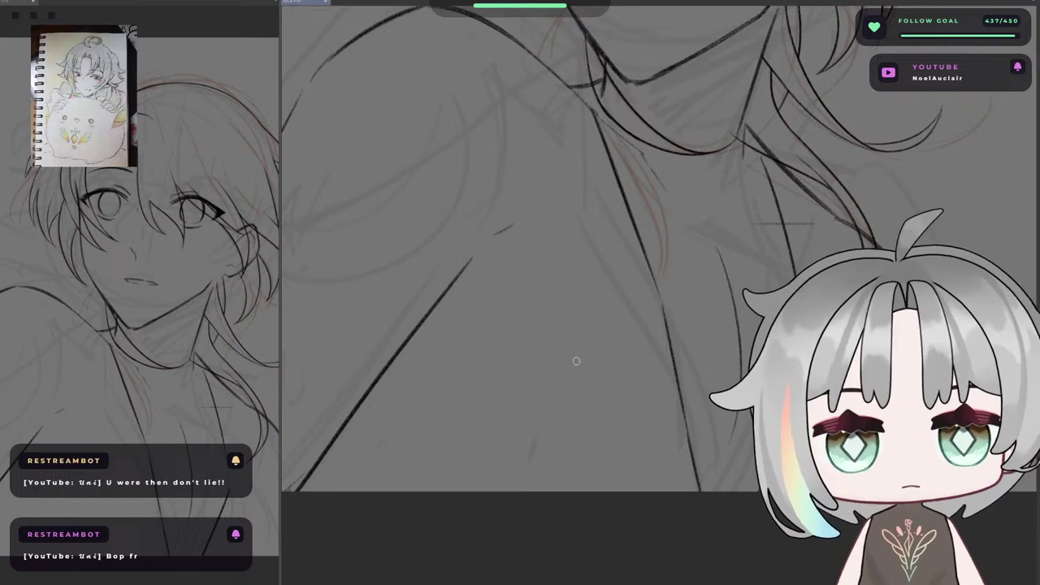
- Reduce the brush size and erase the top end of the newly inked shirt opening line beneath the neck
{"action": "left_click_drag", "start_coordinate": [752, 257], "coordinate": [714, 369]}
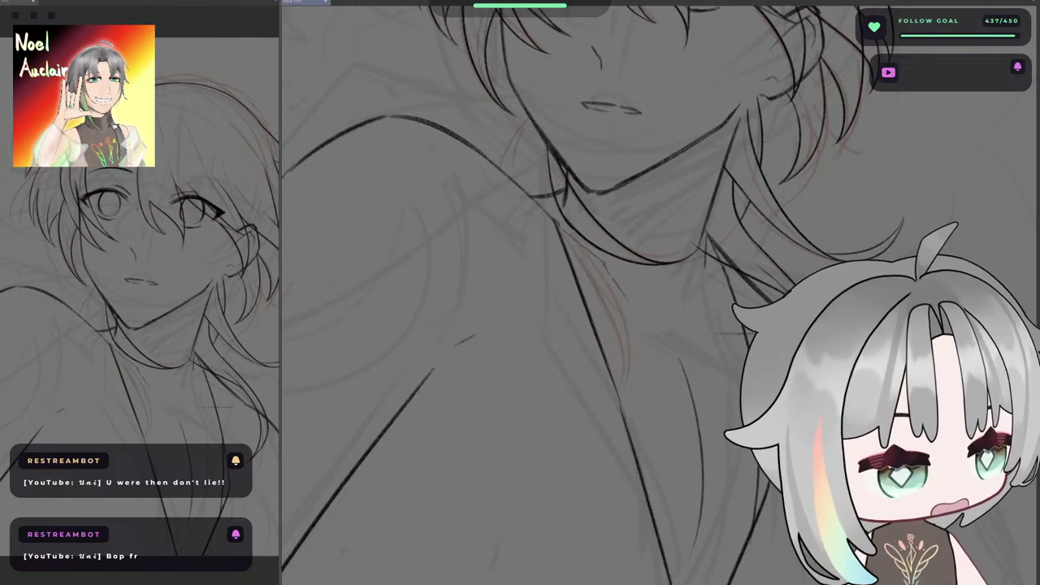
{"action": "left_click_drag", "start_coordinate": [821, 378], "coordinate": [738, 372]}
{"action": "left_click_drag", "start_coordinate": [666, 414], "coordinate": [705, 420]}
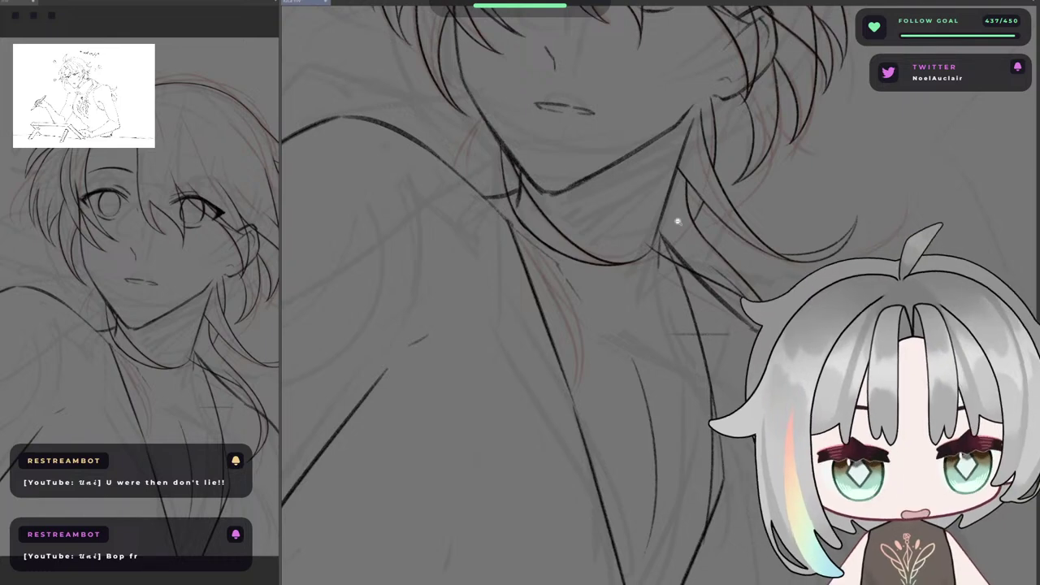
{"action": "key", "text": "h"}
{"action": "left_click_drag", "start_coordinate": [645, 309], "coordinate": [599, 311]}
{"action": "left_click", "coordinate": [585, 334]}
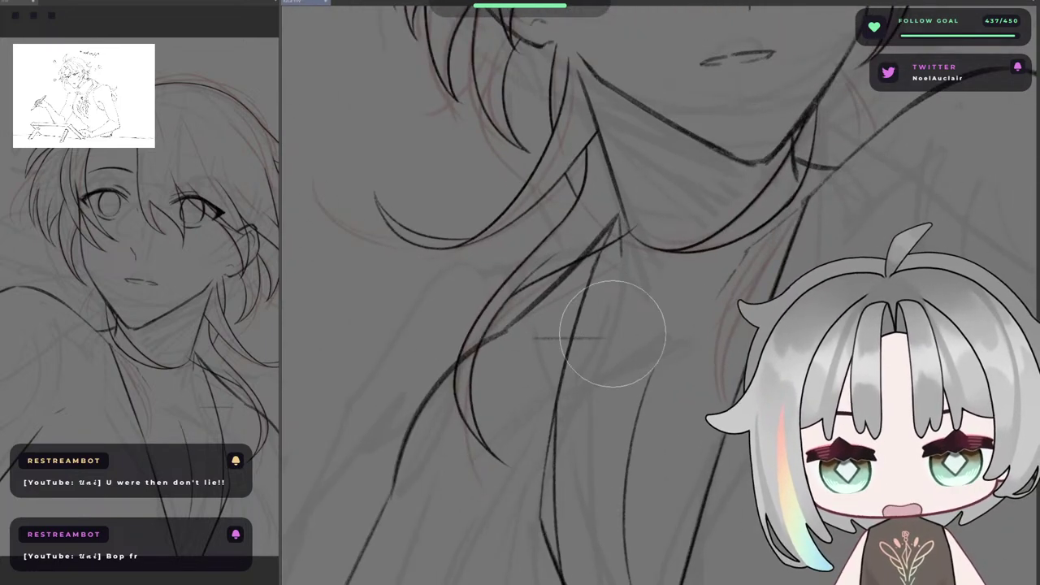
{"action": "key", "text": "h"}
{"action": "key", "text": "bracketleft"}
{"action": "key", "text": "bracketleft"}
{"action": "key", "text": "bracketleft"}
{"action": "left_click_drag", "start_coordinate": [734, 262], "coordinate": [706, 202]}
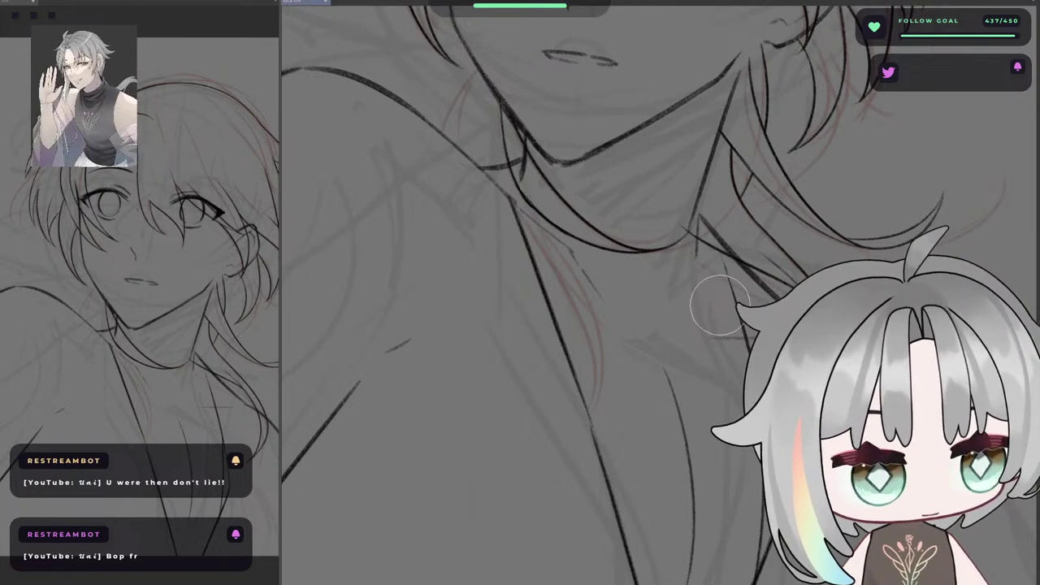
{"action": "key", "text": "m"}
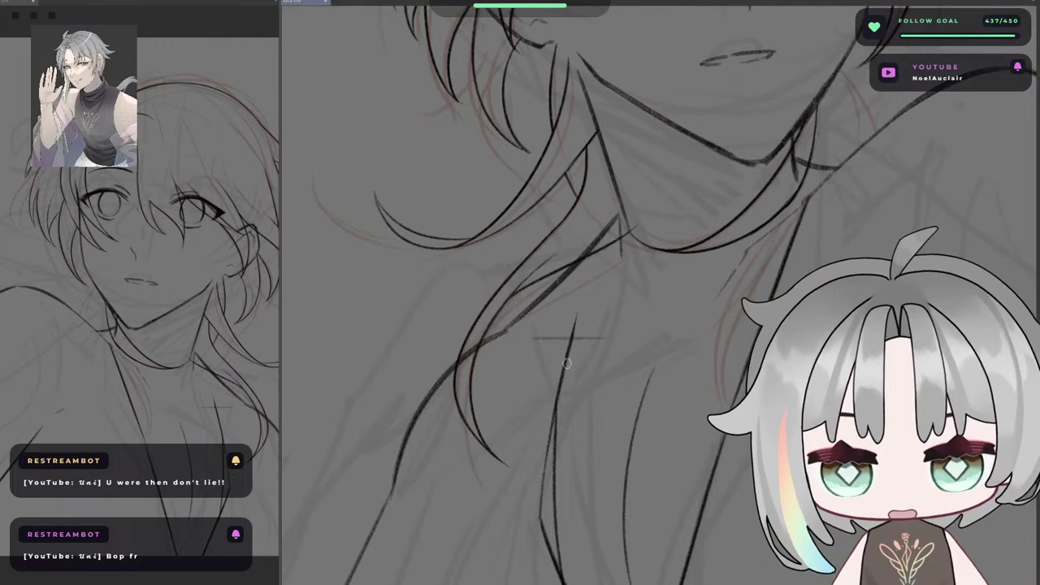
- Redraw the top of the shirt opening line as a short curve leaning outward under the hair strands
{"action": "left_click_drag", "start_coordinate": [570, 368], "coordinate": [566, 277]}
{"action": "key", "text": "ctrl+z"}
{"action": "mouse_move", "coordinate": [570, 354]}
{"action": "left_mouse_down"}
{"action": "mouse_move", "coordinate": [558, 260]}
{"action": "mouse_move", "coordinate": [543, 315]}
{"action": "mouse_move", "coordinate": [543, 290]}
{"action": "left_mouse_up"}
{"action": "key", "text": "ctrl+z"}
{"action": "key", "text": "ctrl+z"}
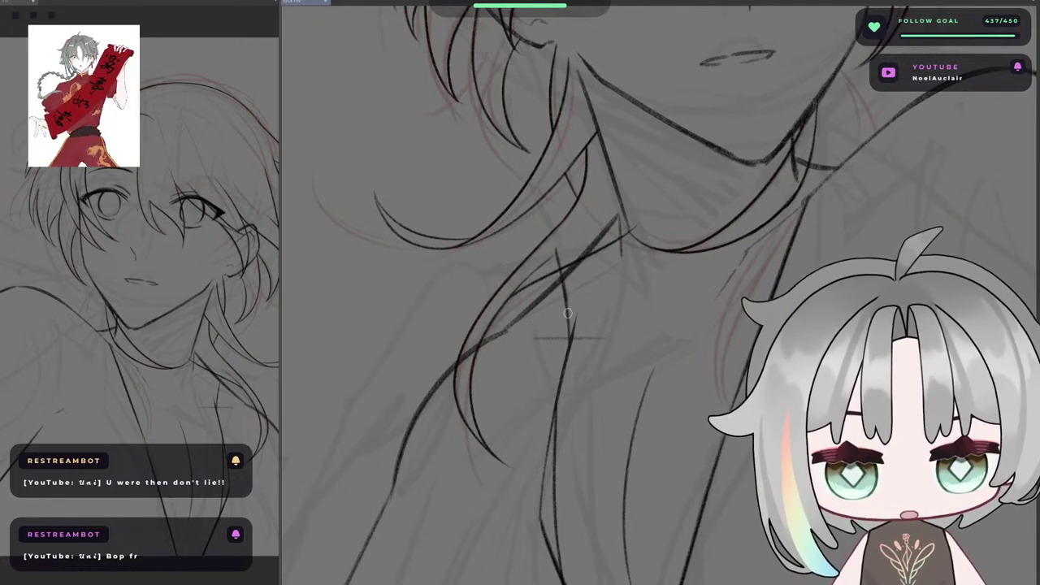
{"action": "key", "text": "ctrl+z"}
{"action": "left_click_drag", "start_coordinate": [555, 251], "coordinate": [569, 315]}
- Try to sketch a pointed triangular collar flap at the top of the shirt opening
{"action": "mouse_move", "coordinate": [552, 249]}
{"action": "left_mouse_down"}
{"action": "mouse_move", "coordinate": [501, 339]}
{"action": "mouse_move", "coordinate": [568, 307]}
{"action": "left_mouse_up"}
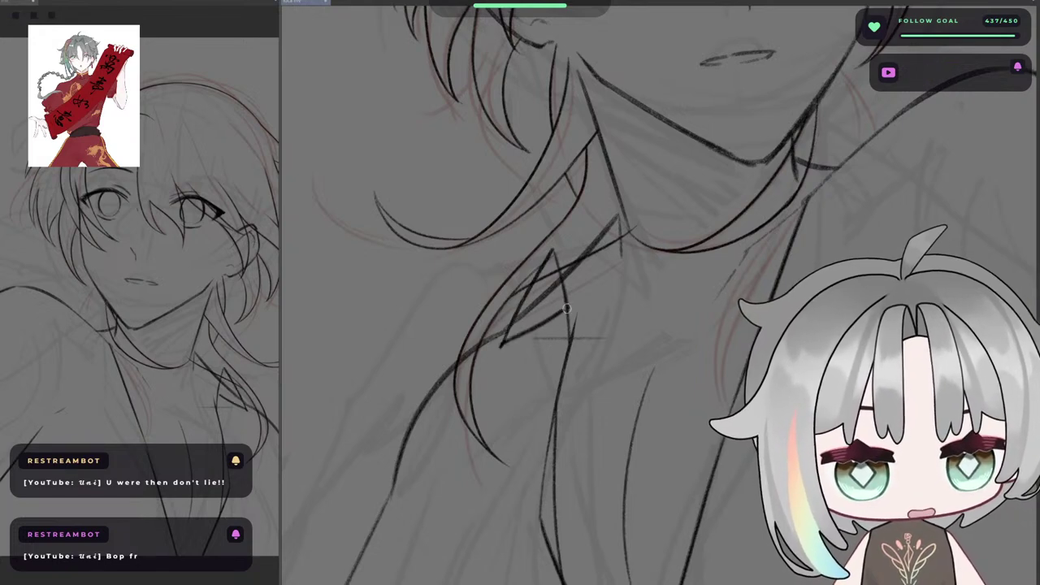
{"action": "key", "text": "ctrl+z"}
{"action": "left_click_drag", "start_coordinate": [503, 339], "coordinate": [567, 307]}
{"action": "key", "text": "ctrl+z"}
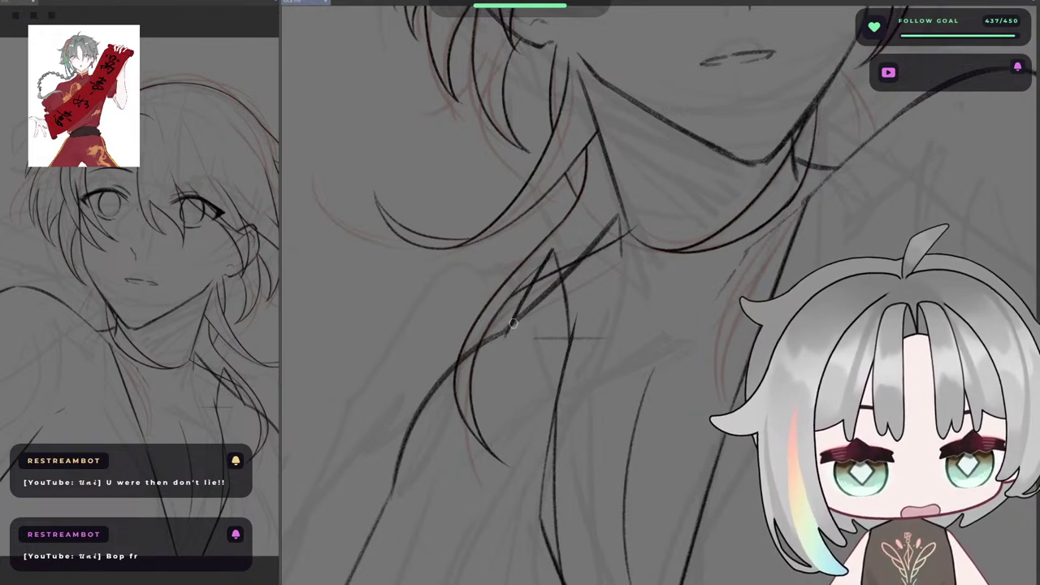
{"action": "left_click_drag", "start_coordinate": [497, 348], "coordinate": [569, 312]}
{"action": "key", "text": "ctrl+z"}
{"action": "left_click_drag", "start_coordinate": [495, 350], "coordinate": [556, 323]}
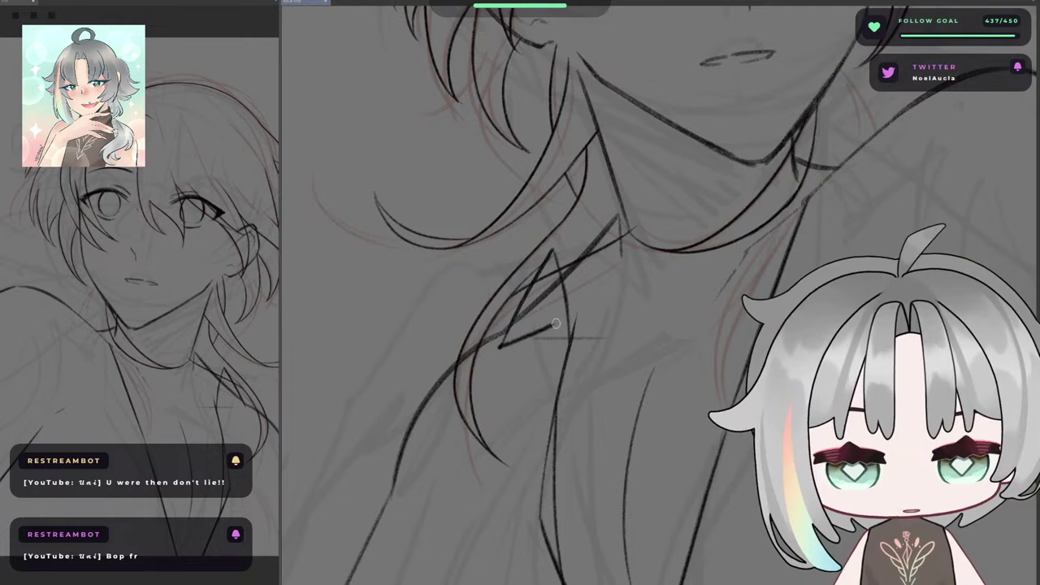
- Undo the triangular collar flap strokes beside the shirt opening
{"action": "key", "text": "h"}
{"action": "left_click_drag", "start_coordinate": [804, 153], "coordinate": [725, 108]}
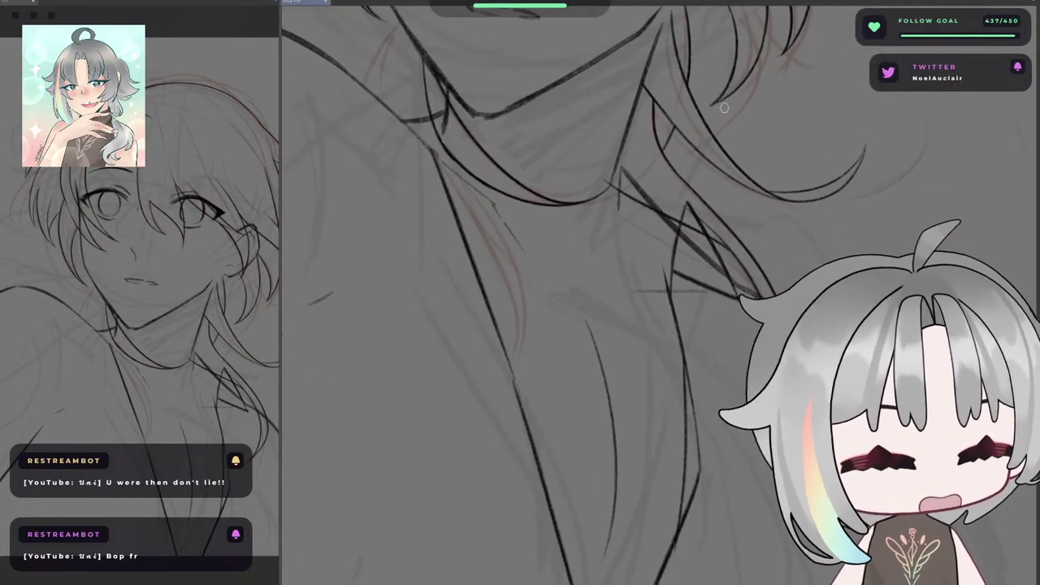
{"action": "key", "text": "h"}
{"action": "left_click_drag", "start_coordinate": [592, 279], "coordinate": [564, 260]}
{"action": "key", "text": "ctrl+z"}
{"action": "key", "text": "ctrl+z"}
{"action": "key", "text": "h"}
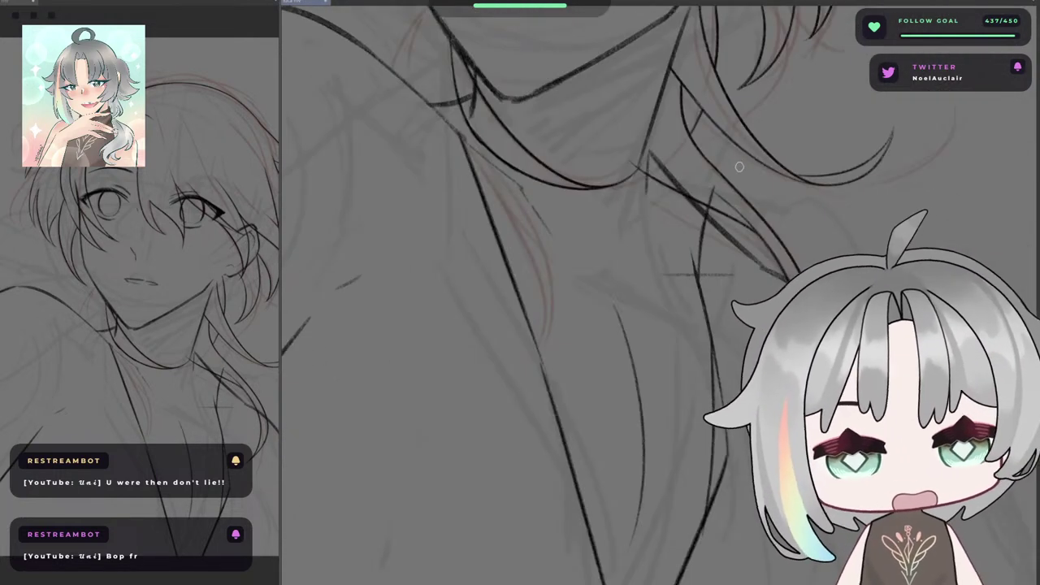
{"action": "key", "text": "h"}
{"action": "left_click_drag", "start_coordinate": [607, 190], "coordinate": [618, 229]}
{"action": "scroll", "coordinate": [610, 195], "scroll_direction": "up", "scroll_amount": 1}
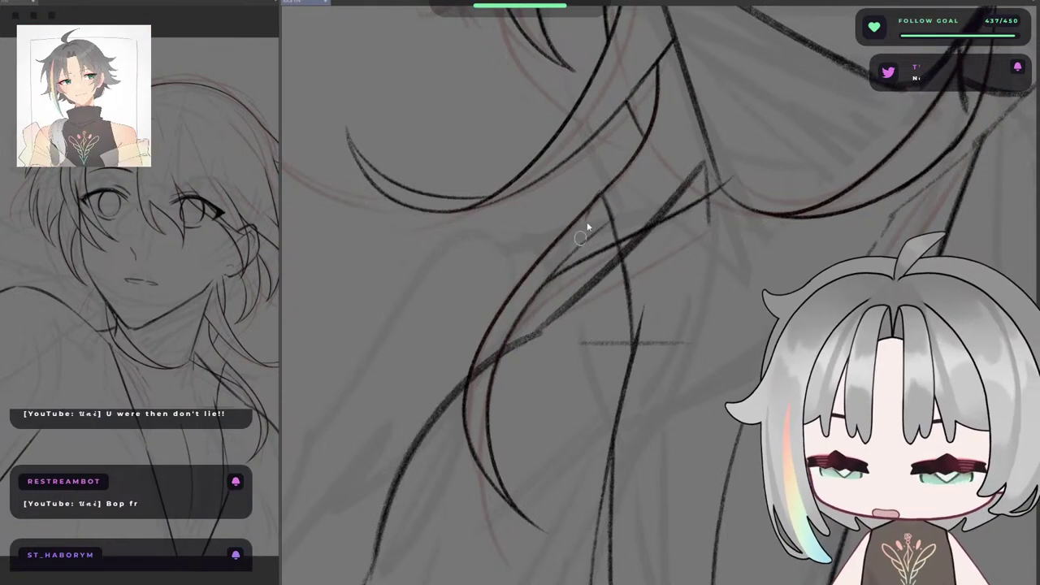
- Try to sketch the outer edge of a pointed collar flap beneath the hair strands beside the shirt opening
{"action": "left_click_drag", "start_coordinate": [596, 189], "coordinate": [495, 335]}
{"action": "key", "text": "ctrl+z"}
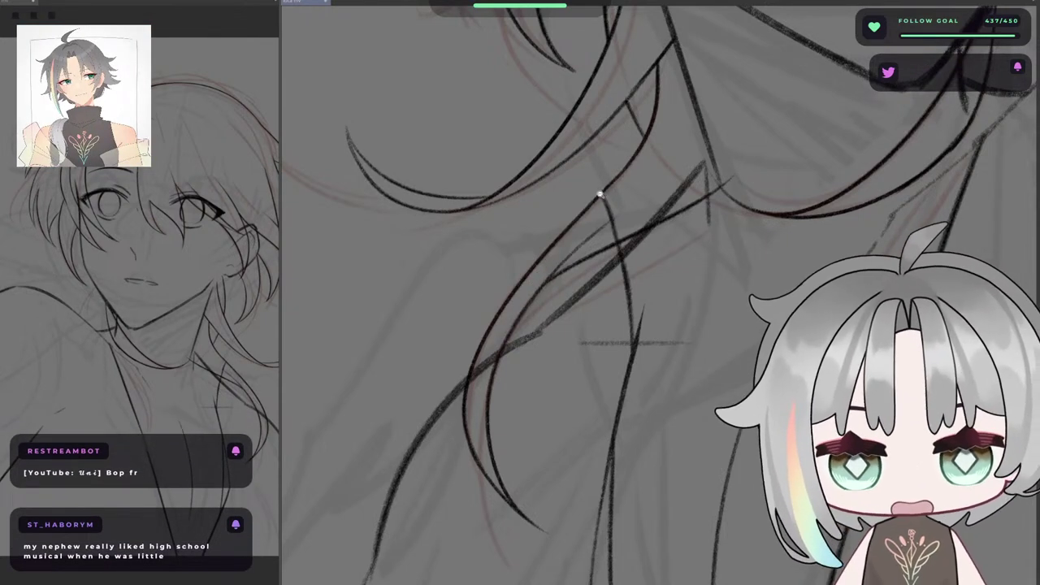
{"action": "mouse_move", "coordinate": [594, 193]}
{"action": "left_mouse_down"}
{"action": "mouse_move", "coordinate": [472, 309]}
{"action": "mouse_move", "coordinate": [596, 317]}
{"action": "left_mouse_up"}
{"action": "scroll", "coordinate": [698, 307], "scroll_direction": "down", "scroll_amount": 3}
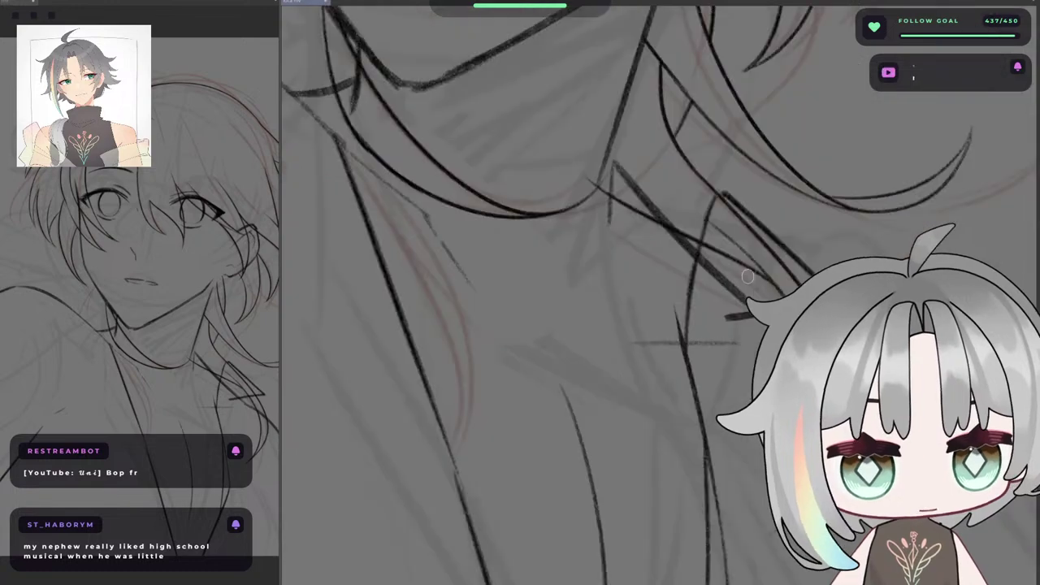
{"action": "key", "text": "ctrl+z"}
{"action": "key", "text": "h"}
{"action": "scroll", "coordinate": [681, 275], "scroll_direction": "up", "scroll_amount": 5}
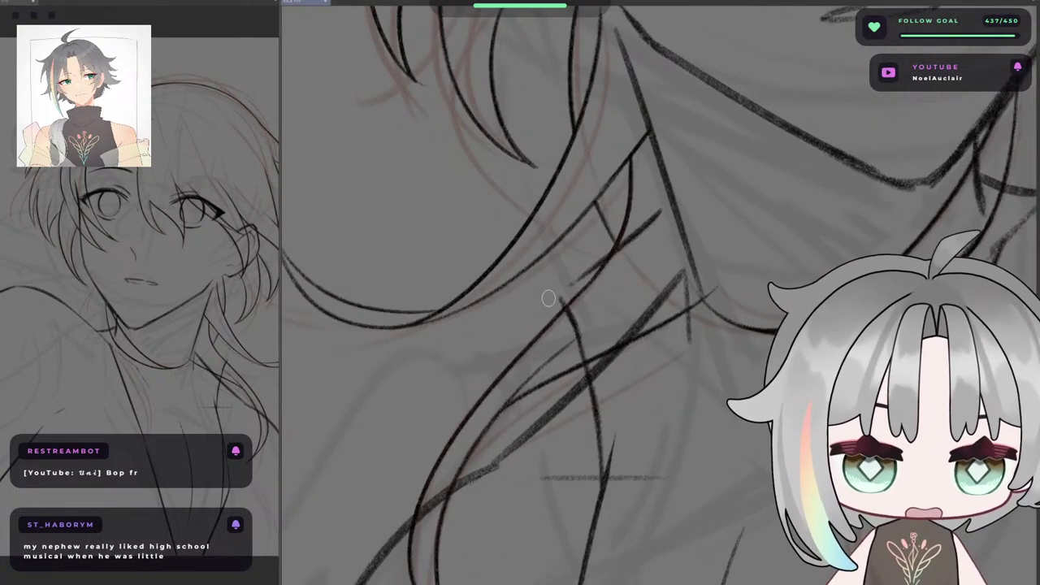
- Draw a pointed collar flap beside the neck, with a slanted upper edge, a long outer edge and a lower edge returning to the shirt opening
{"action": "mouse_move", "coordinate": [664, 203]}
{"action": "left_mouse_down"}
{"action": "mouse_move", "coordinate": [544, 289]}
{"action": "mouse_move", "coordinate": [491, 449]}
{"action": "mouse_move", "coordinate": [592, 414]}
{"action": "left_mouse_up"}
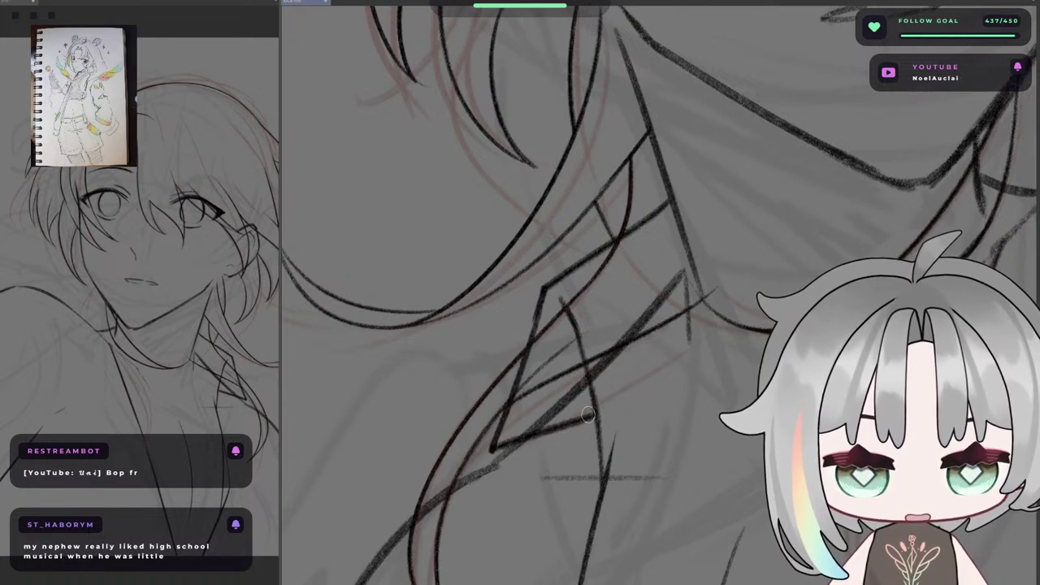
{"action": "key", "text": "ctrl+z"}
{"action": "mouse_move", "coordinate": [550, 289]}
{"action": "left_mouse_down"}
{"action": "mouse_move", "coordinate": [568, 313]}
{"action": "mouse_move", "coordinate": [515, 446]}
{"action": "left_mouse_up"}
{"action": "key", "text": "ctrl+z"}
{"action": "key", "text": "ctrl+z"}
{"action": "mouse_move", "coordinate": [543, 290]}
{"action": "left_mouse_down"}
{"action": "mouse_move", "coordinate": [489, 481]}
{"action": "mouse_move", "coordinate": [599, 412]}
{"action": "mouse_move", "coordinate": [476, 498]}
{"action": "mouse_move", "coordinate": [584, 424]}
{"action": "left_mouse_up"}
{"action": "key", "text": "ctrl+z"}
{"action": "key", "text": "ctrl+z"}
{"action": "key", "text": "ctrl+z"}
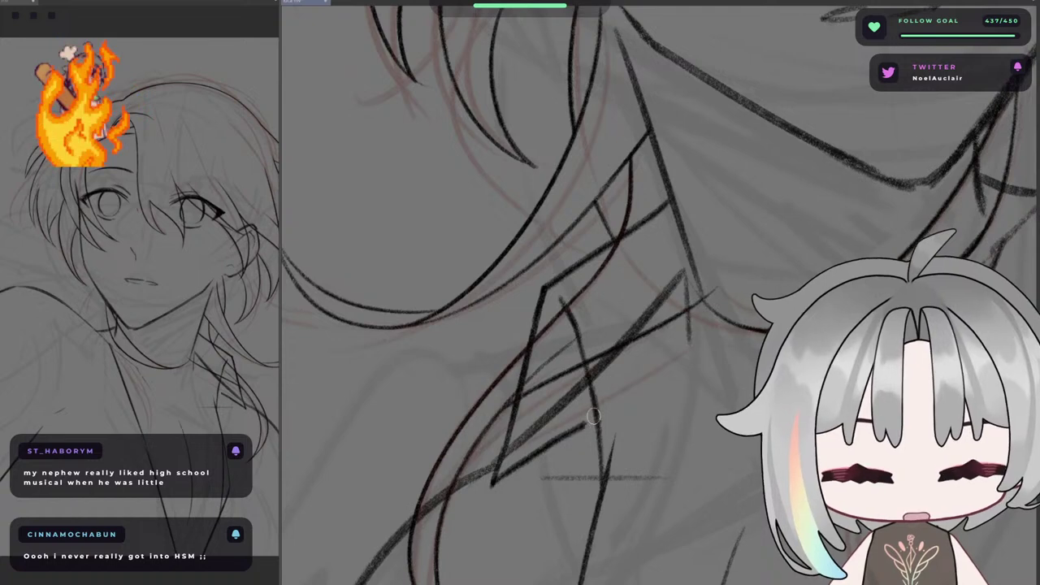
{"action": "key", "text": "h"}
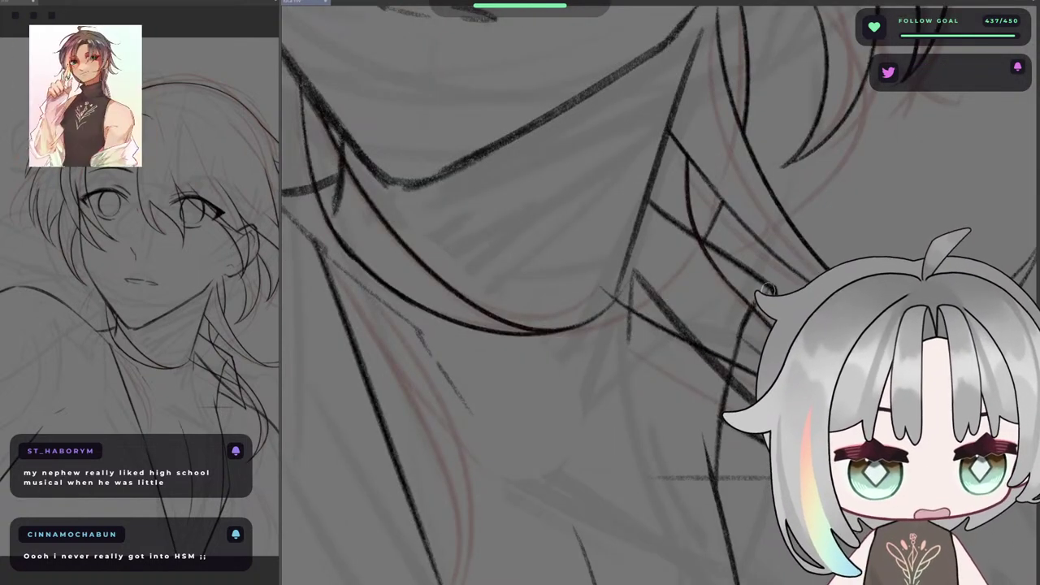
- Erase the top end of the opposite shirt opening line where it meets the raised shoulder
{"action": "scroll", "coordinate": [754, 306], "scroll_direction": "down", "scroll_amount": 5}
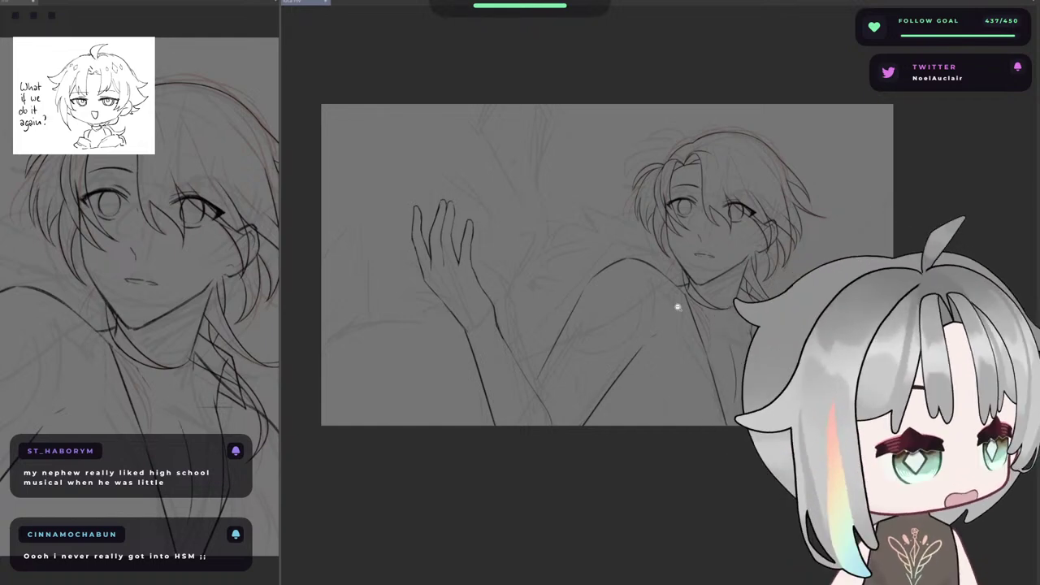
{"action": "scroll", "coordinate": [678, 308], "scroll_direction": "up", "scroll_amount": 4}
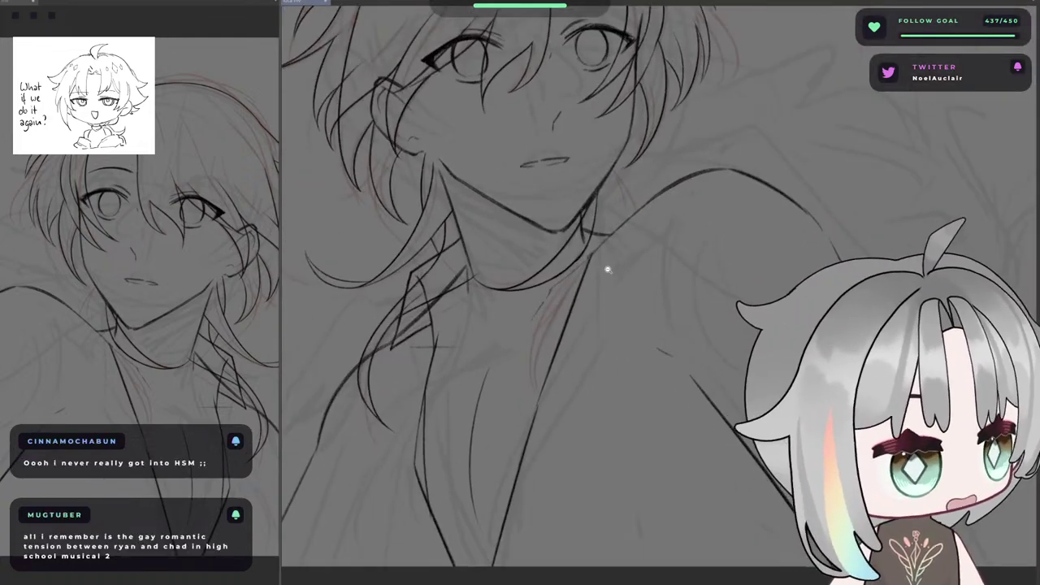
{"action": "scroll", "coordinate": [608, 270], "scroll_direction": "up", "scroll_amount": 1}
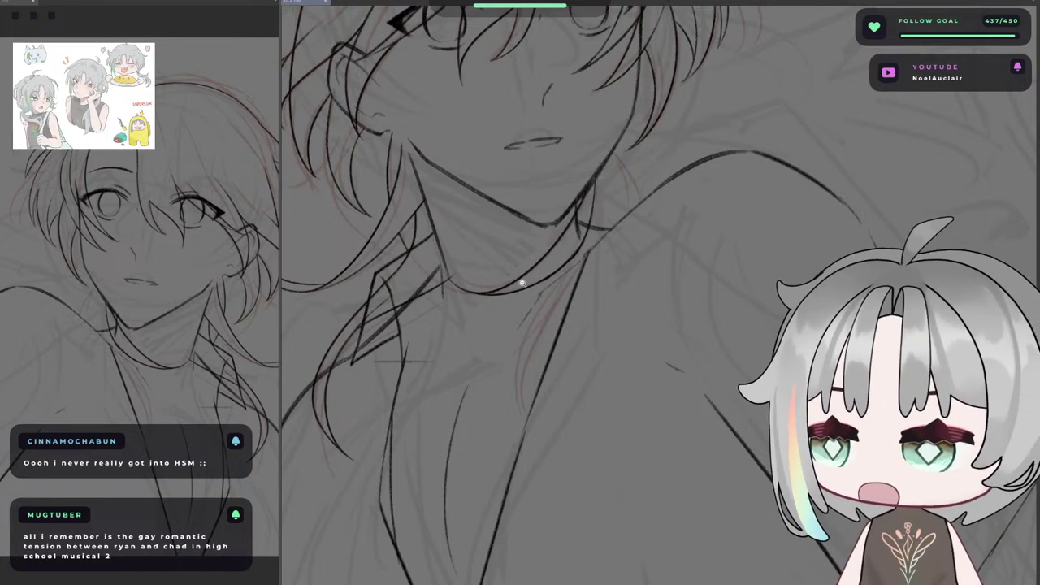
{"action": "key", "text": "^"}
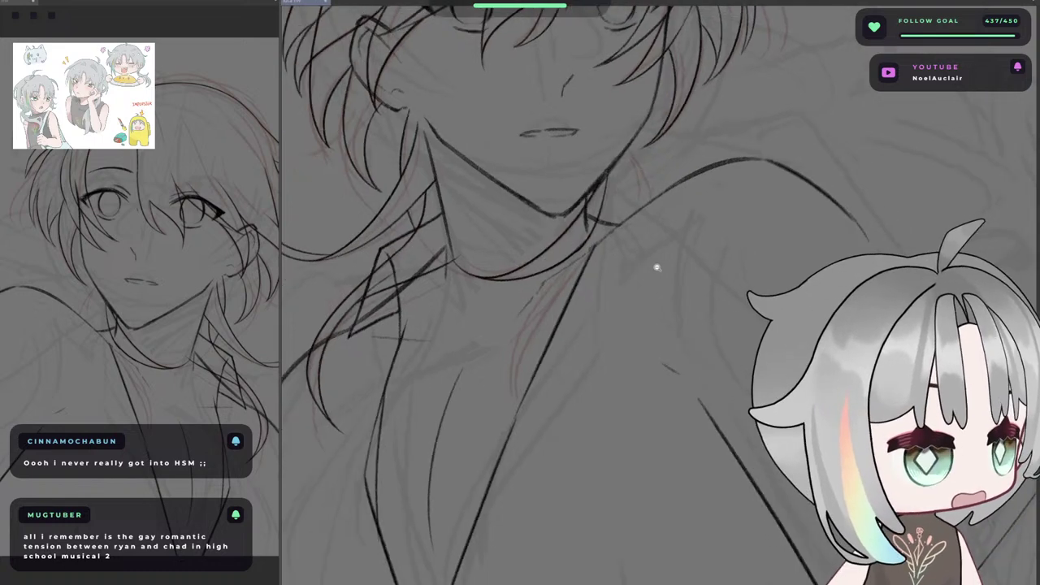
{"action": "key", "text": "^"}
{"action": "key", "text": "^"}
{"action": "key", "text": "^"}
{"action": "key", "text": "^"}
{"action": "key", "text": "^"}
{"action": "key", "text": "^"}
{"action": "key", "text": "^"}
{"action": "key", "text": "^"}
{"action": "left_click_drag", "start_coordinate": [610, 228], "coordinate": [653, 222]}
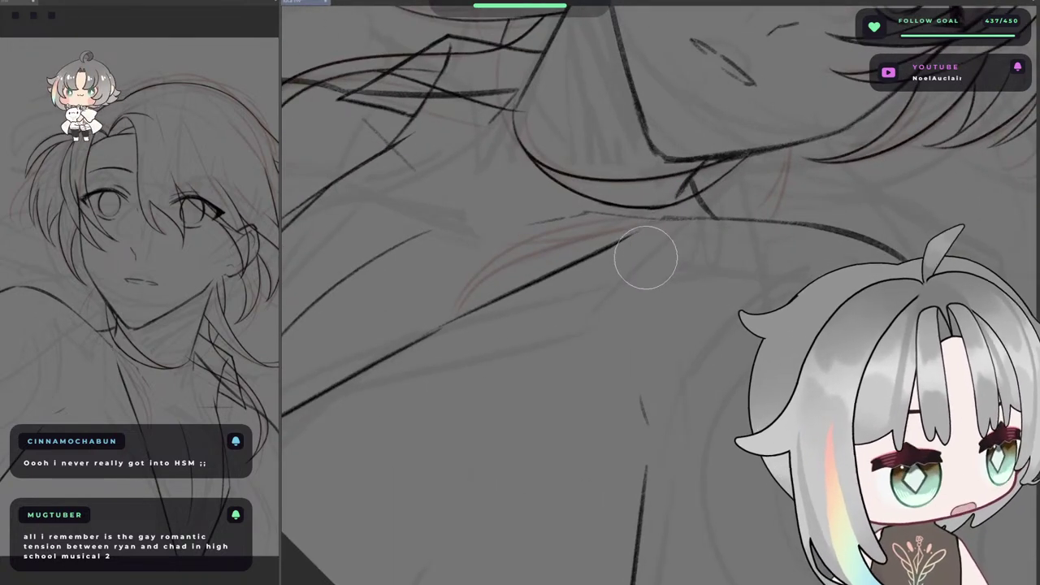
- Draw a short, nearly vertical line from the trimmed shirt opening up to the hair strands below the jaw
{"action": "key", "text": "Home"}
{"action": "key", "text": "h"}
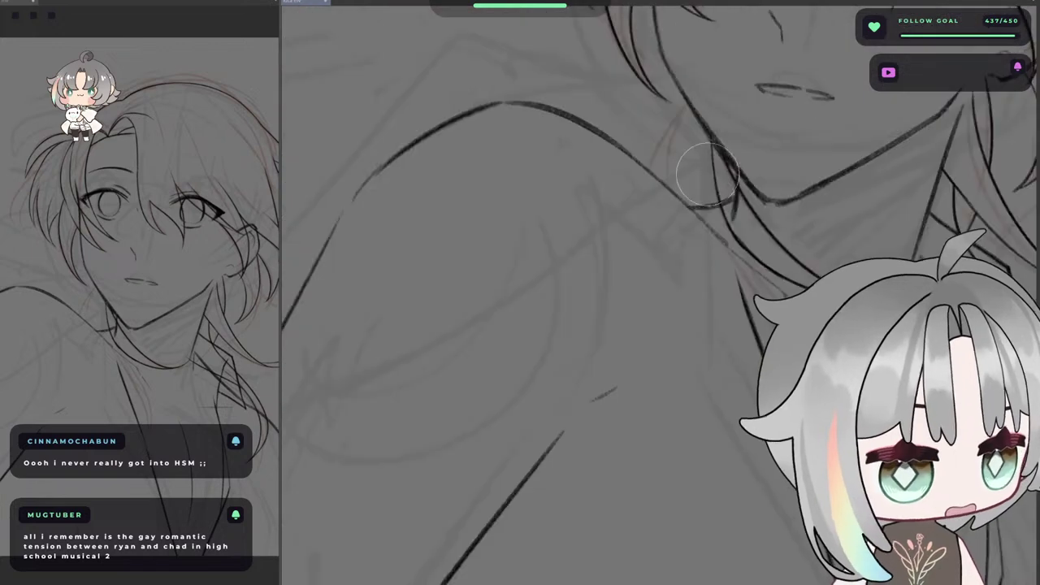
{"action": "left_click_drag", "start_coordinate": [708, 175], "coordinate": [634, 192]}
{"action": "key", "text": "p"}
{"action": "left_click_drag", "start_coordinate": [653, 239], "coordinate": [666, 312]}
{"action": "key", "text": "ctrl+z"}
{"action": "left_click_drag", "start_coordinate": [647, 207], "coordinate": [660, 266]}
{"action": "key", "text": "ctrl+z"}
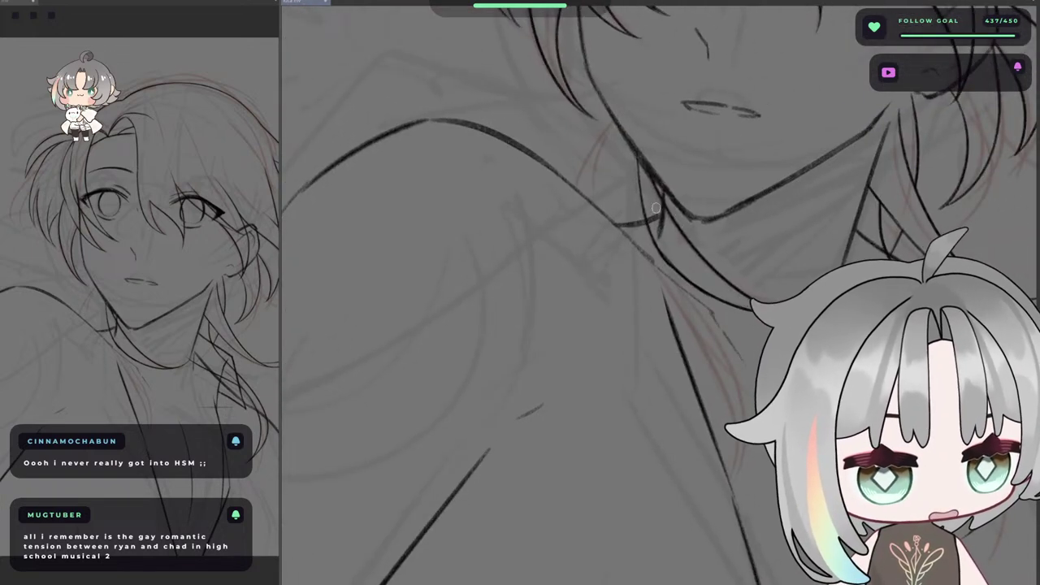
{"action": "left_click_drag", "start_coordinate": [676, 221], "coordinate": [674, 343]}
{"action": "key", "text": "ctrl+z"}
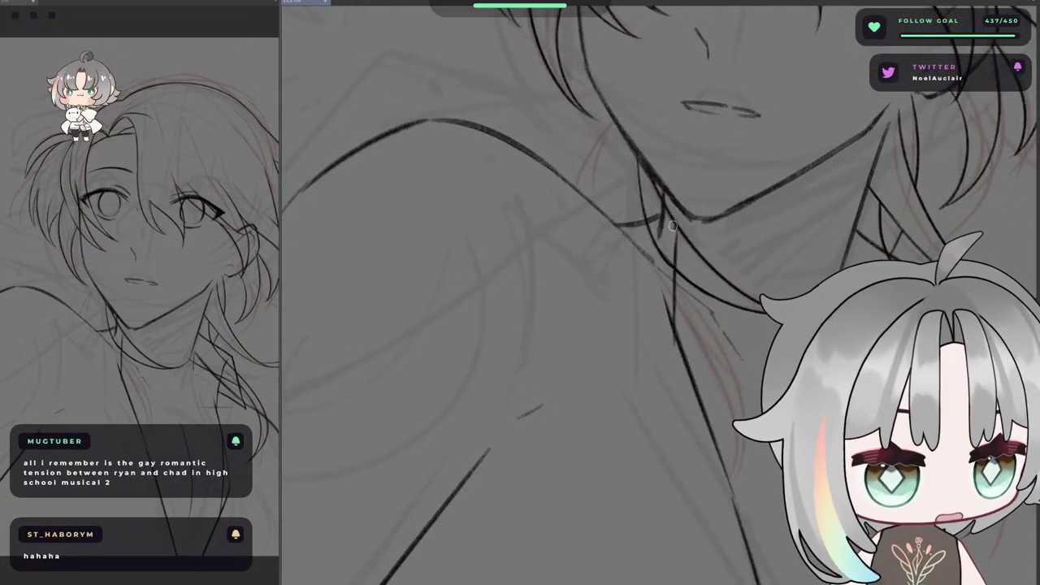
- Draw a horizontal collar stroke from the top of the new vertical line outward across the shoulder line
{"action": "left_click_drag", "start_coordinate": [674, 221], "coordinate": [585, 227]}
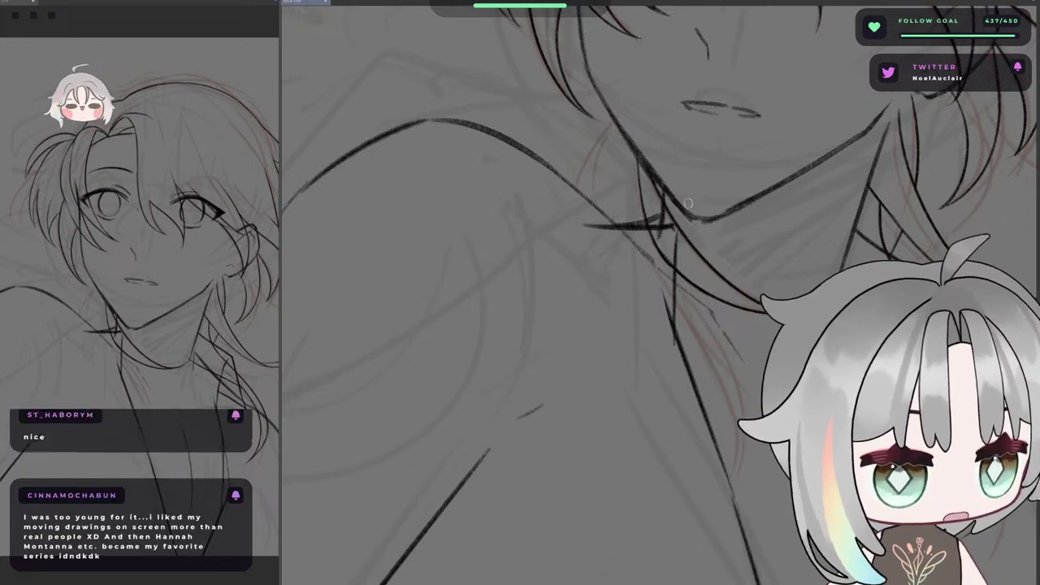
{"action": "left_click_drag", "start_coordinate": [713, 255], "coordinate": [755, 255]}
{"action": "key", "text": "h"}
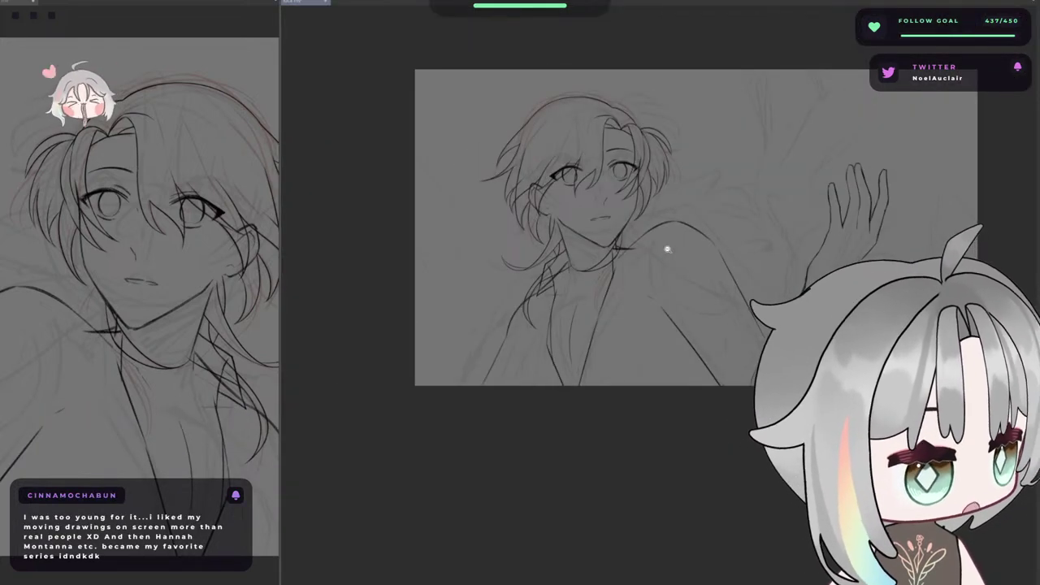
{"action": "scroll", "coordinate": [667, 250], "scroll_direction": "up", "scroll_amount": 6}
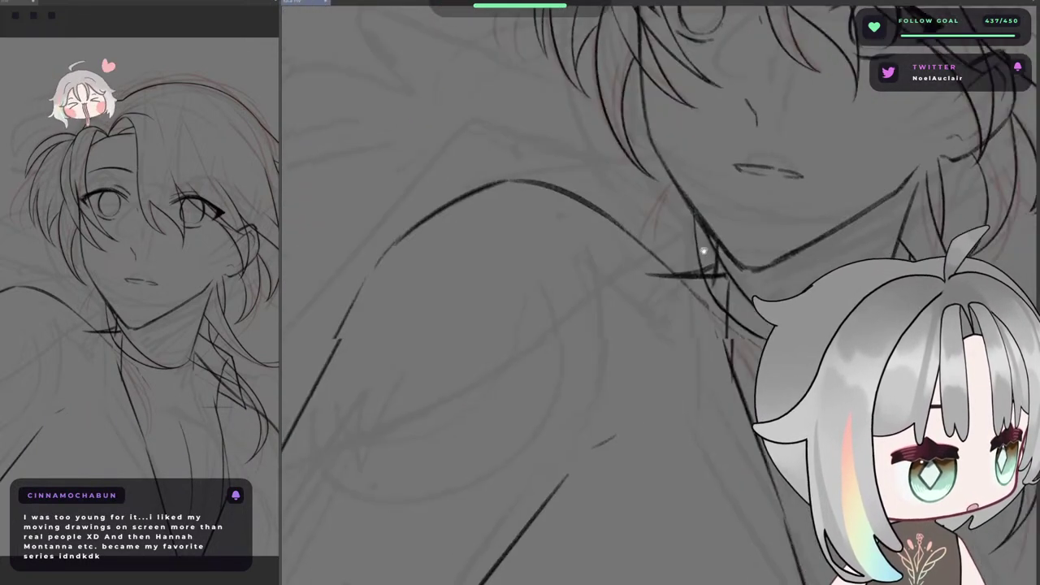
{"action": "key", "text": "h"}
- Try to extend the outer end of the horizontal collar stroke upward at an angle over the shoulder
{"action": "mouse_move", "coordinate": [715, 263]}
{"action": "left_mouse_down"}
{"action": "mouse_move", "coordinate": [739, 253]}
{"action": "mouse_move", "coordinate": [748, 174]}
{"action": "left_mouse_up"}
{"action": "scroll", "coordinate": [713, 251], "scroll_direction": "up", "scroll_amount": 1}
{"action": "key", "text": "ctrl+z"}
{"action": "left_click_drag", "start_coordinate": [702, 266], "coordinate": [733, 246]}
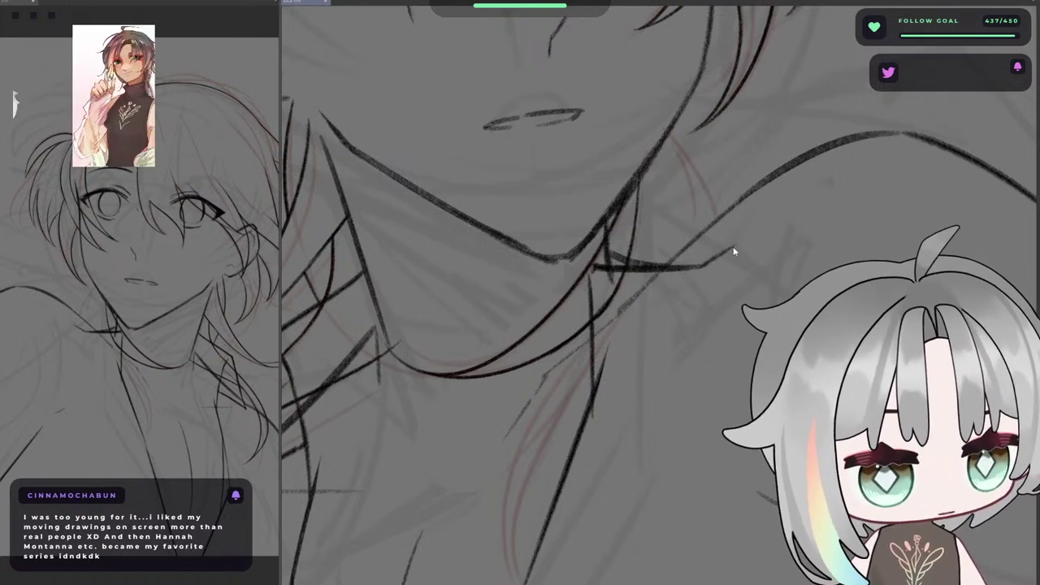
{"action": "scroll", "coordinate": [733, 252], "scroll_direction": "down", "scroll_amount": 6}
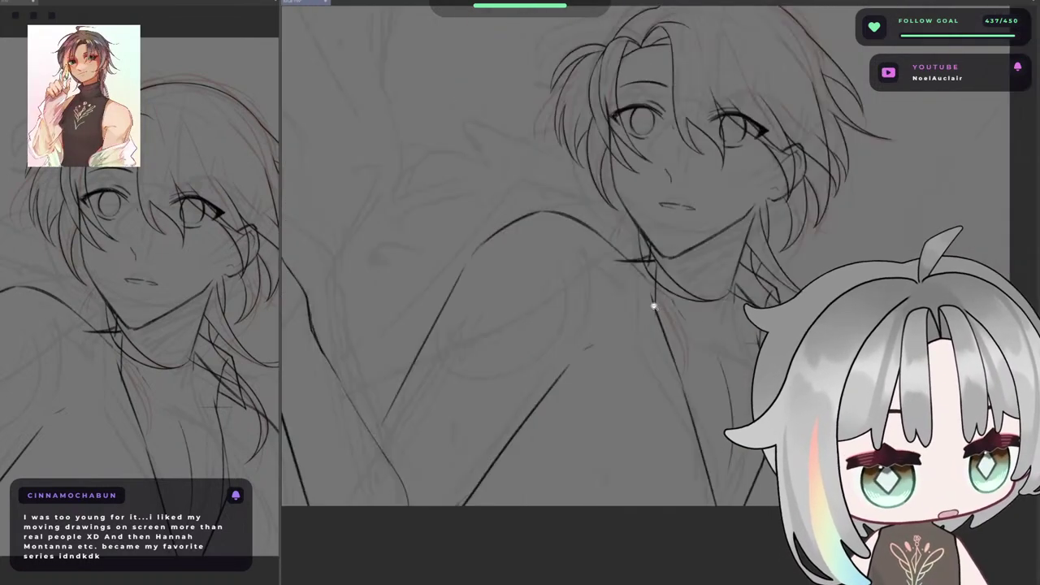
{"action": "scroll", "coordinate": [653, 305], "scroll_direction": "up", "scroll_amount": 6}
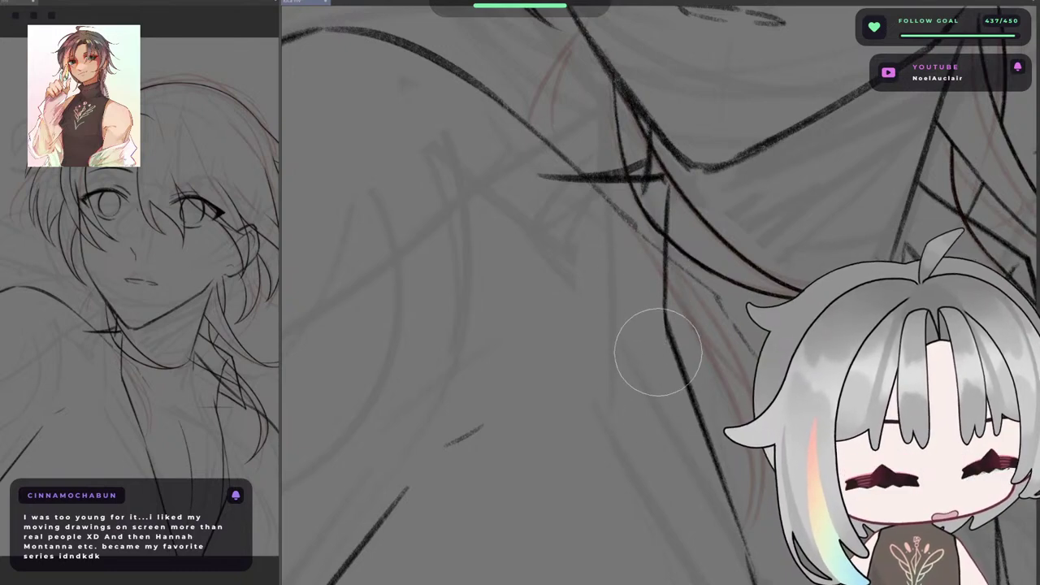
{"action": "scroll", "coordinate": [659, 352], "scroll_direction": "down", "scroll_amount": 5}
{"action": "scroll", "coordinate": [626, 379], "scroll_direction": "up", "scroll_amount": 7}
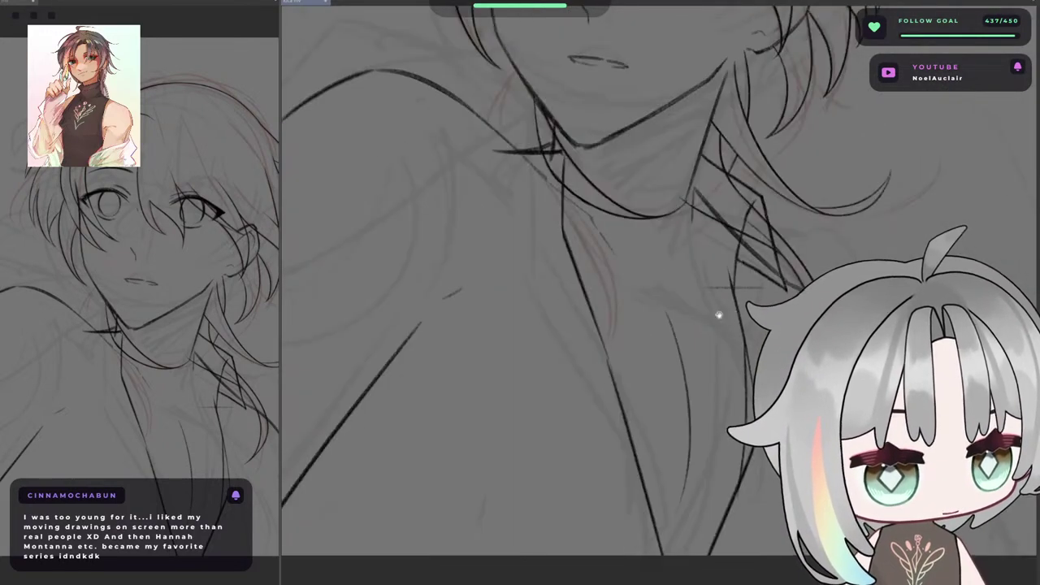
{"action": "left_click_drag", "start_coordinate": [719, 316], "coordinate": [735, 363]}
{"action": "scroll", "coordinate": [517, 189], "scroll_direction": "up", "scroll_amount": 2}
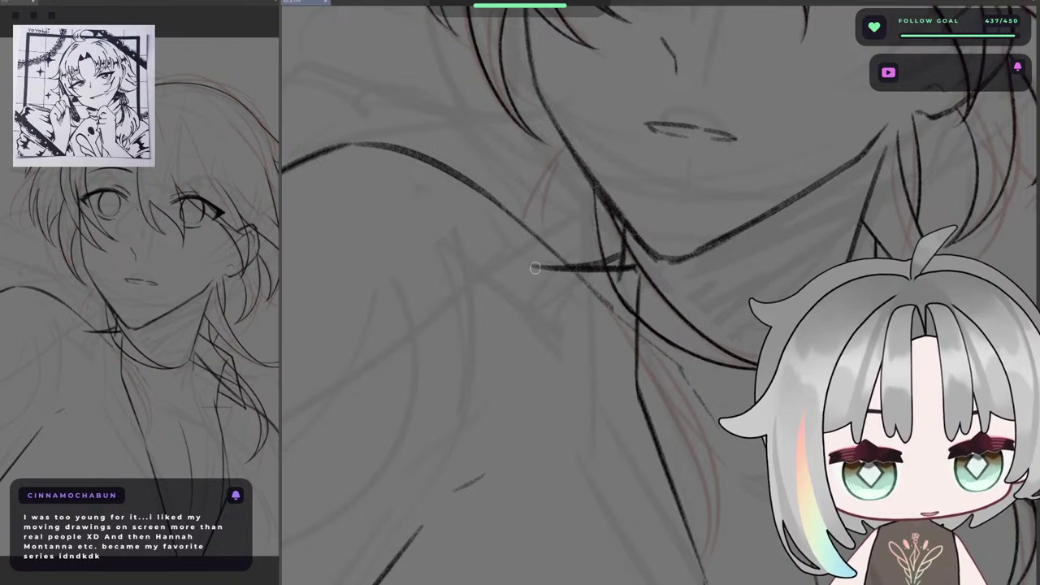
{"action": "mouse_move", "coordinate": [543, 265]}
{"action": "left_mouse_down"}
{"action": "mouse_move", "coordinate": [499, 236]}
{"action": "mouse_move", "coordinate": [511, 244]}
{"action": "left_mouse_up"}
{"action": "key", "text": "ctrl+z"}
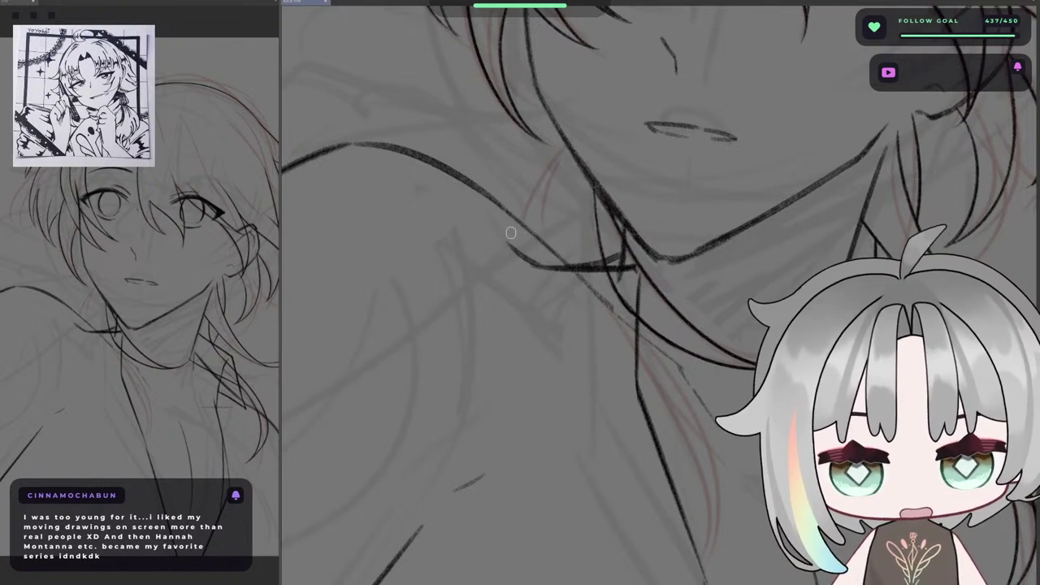
- Erase the horizontal collar stroke crossing the shoulder line beside the neck
{"action": "scroll", "coordinate": [537, 244], "scroll_direction": "down", "scroll_amount": 4}
{"action": "scroll", "coordinate": [544, 248], "scroll_direction": "up", "scroll_amount": 4}
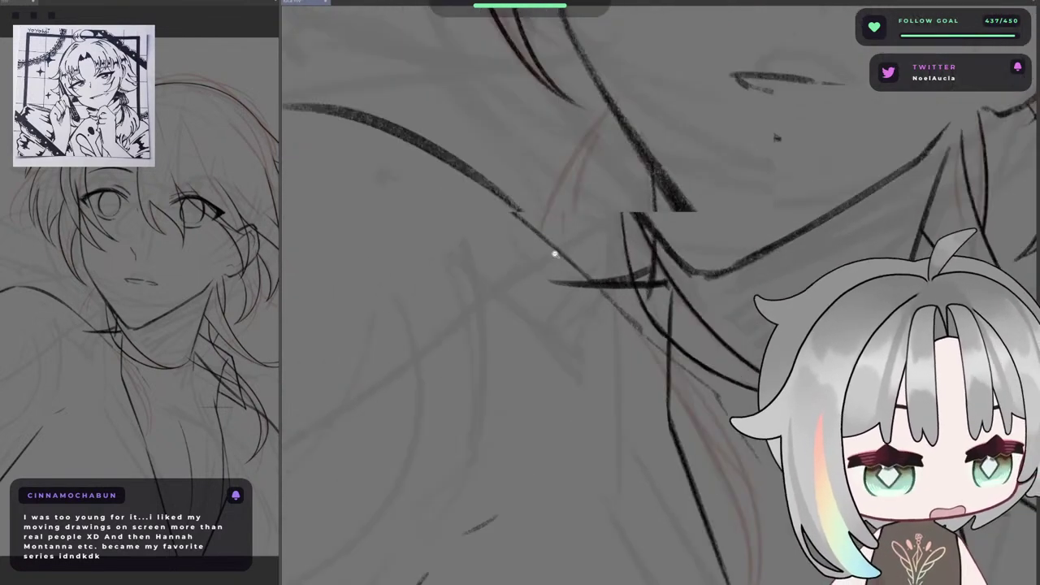
{"action": "scroll", "coordinate": [555, 254], "scroll_direction": "up", "scroll_amount": 1}
{"action": "key", "text": "e"}
{"action": "left_click_drag", "start_coordinate": [567, 305], "coordinate": [608, 306]}
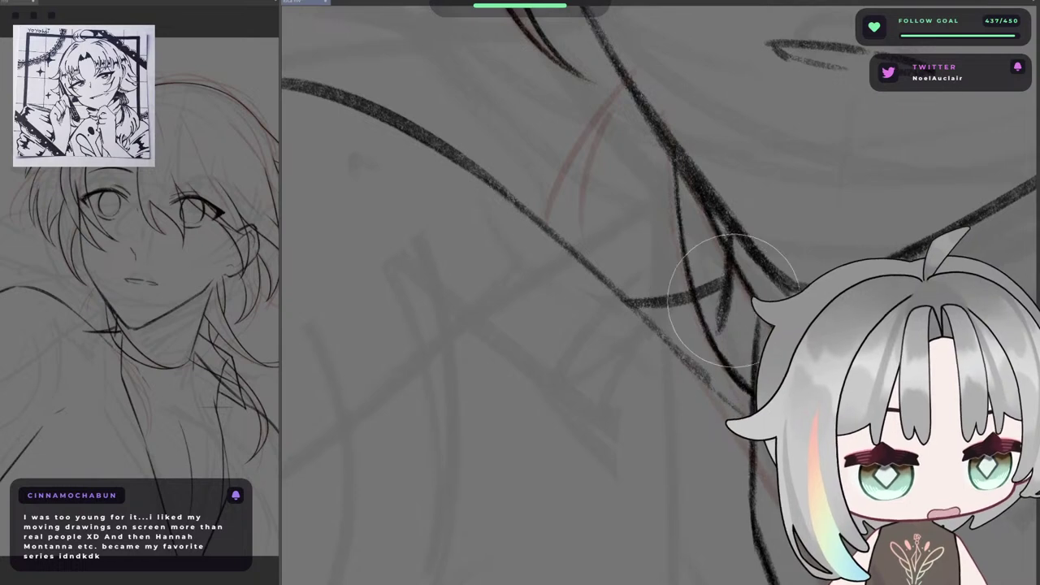
- Redraw the horizontal collar stroke shorter, from the hair strands below the jaw to the shoulder line
{"action": "scroll", "coordinate": [716, 300], "scroll_direction": "down", "scroll_amount": 3}
{"action": "mouse_move", "coordinate": [439, 298]}
{"action": "left_mouse_down"}
{"action": "mouse_move", "coordinate": [611, 252]}
{"action": "mouse_move", "coordinate": [631, 234]}
{"action": "left_mouse_up"}
{"action": "scroll", "coordinate": [634, 248], "scroll_direction": "up", "scroll_amount": 2}
{"action": "left_click_drag", "start_coordinate": [632, 234], "coordinate": [720, 225]}
{"action": "key", "text": "ctrl+z"}
{"action": "left_click_drag", "start_coordinate": [648, 233], "coordinate": [703, 228]}
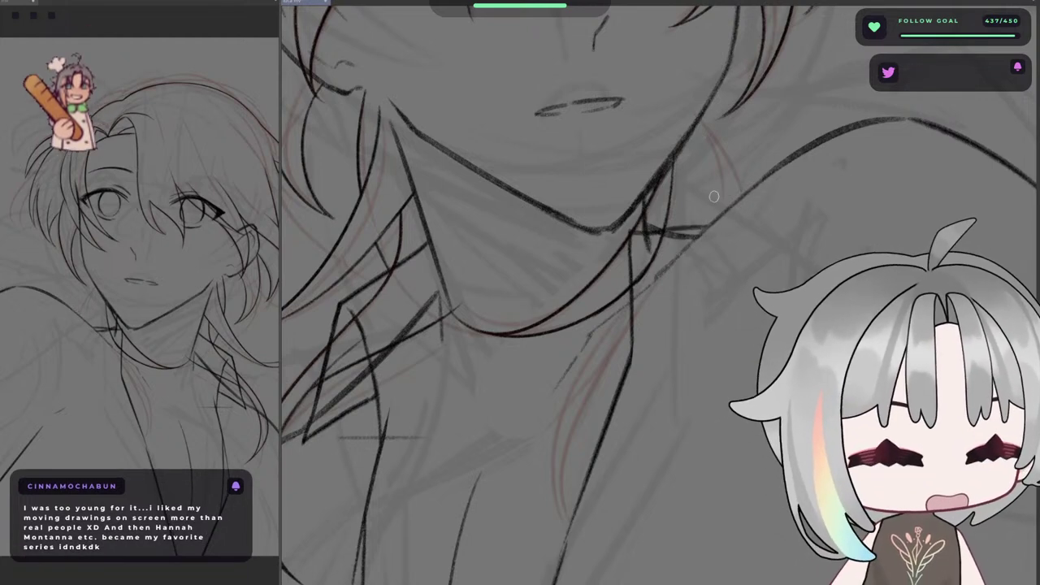
- Examine the neck, collar and shoulder lines up close and as a whole, in both normal and mirrored orientation
{"action": "scroll", "coordinate": [714, 212], "scroll_direction": "down", "scroll_amount": 3}
{"action": "scroll", "coordinate": [674, 228], "scroll_direction": "up", "scroll_amount": 3}
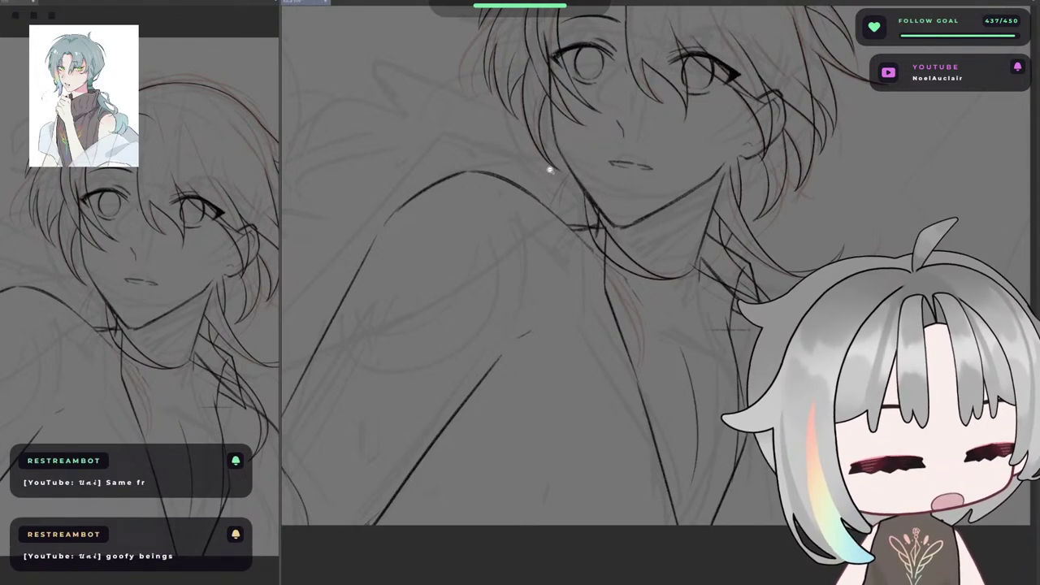
{"action": "key", "text": "h"}
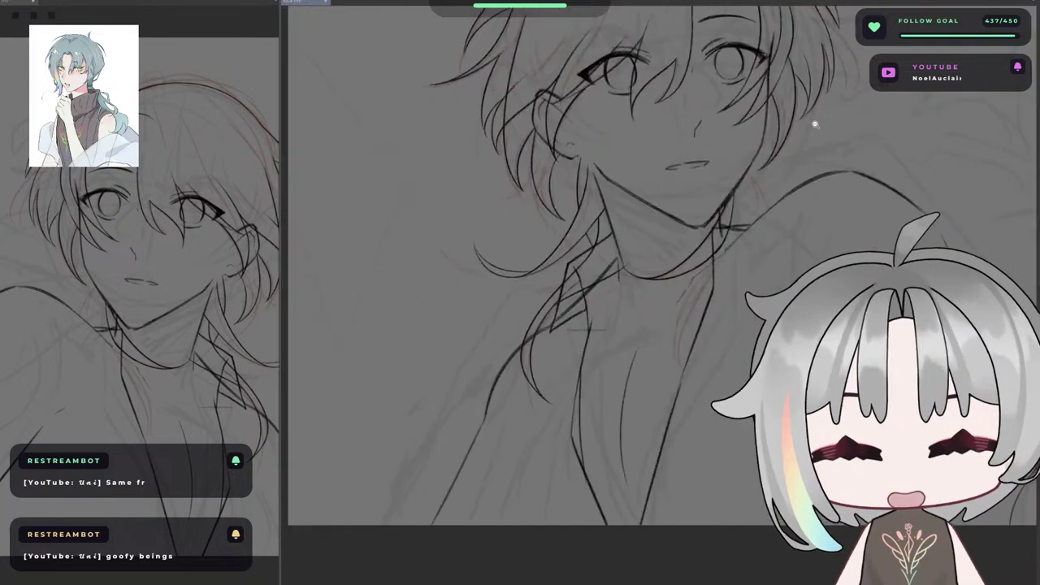
{"action": "left_click_drag", "start_coordinate": [764, 209], "coordinate": [722, 225]}
{"action": "scroll", "coordinate": [694, 239], "scroll_direction": "up", "scroll_amount": 3}
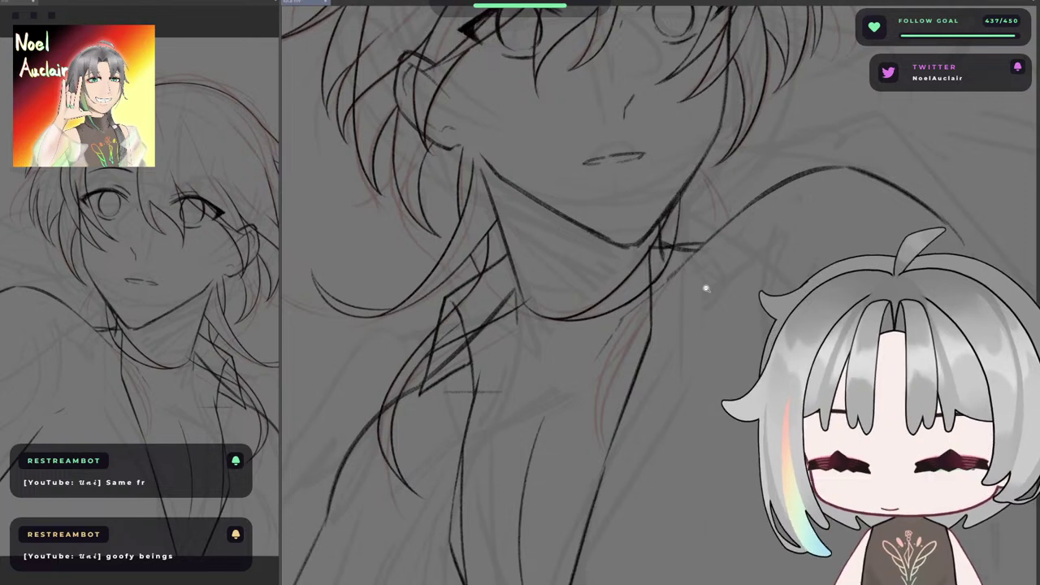
{"action": "scroll", "coordinate": [703, 254], "scroll_direction": "up", "scroll_amount": 2}
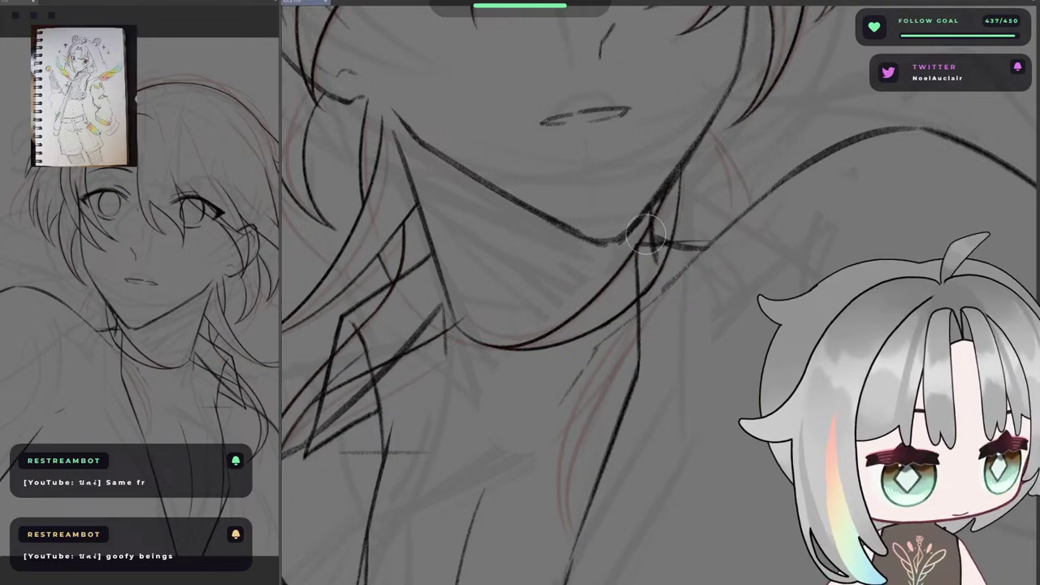
{"action": "scroll", "coordinate": [623, 248], "scroll_direction": "down", "scroll_amount": 3}
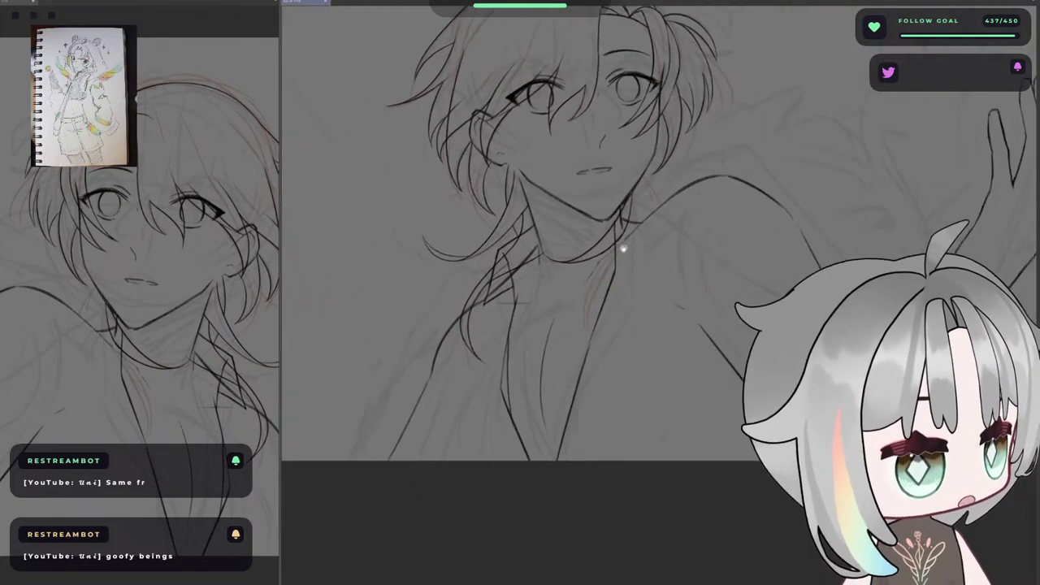
{"action": "scroll", "coordinate": [708, 330], "scroll_direction": "up", "scroll_amount": 3}
{"action": "key", "text": "h"}
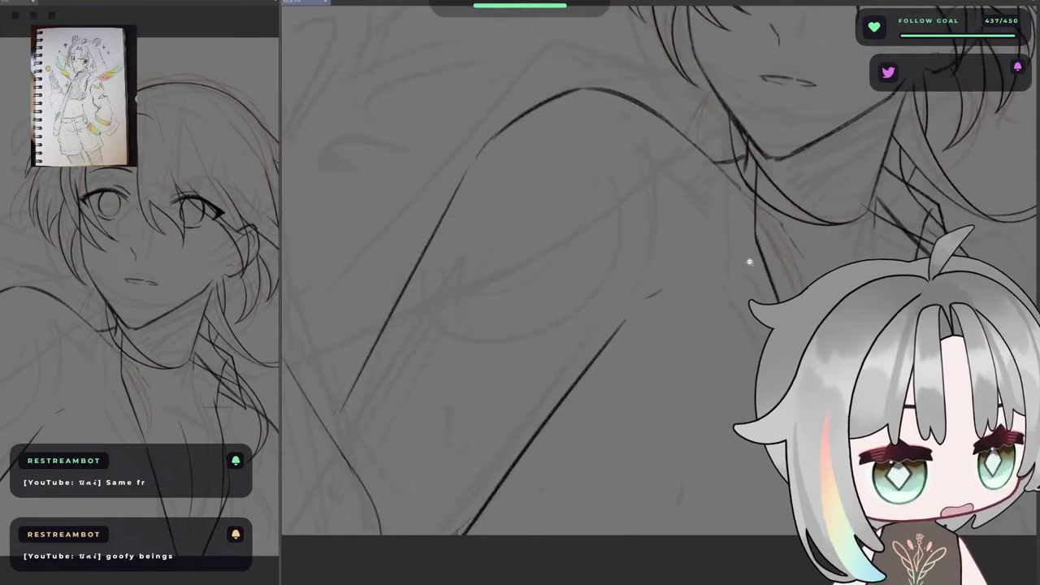
{"action": "left_click_drag", "start_coordinate": [811, 232], "coordinate": [692, 261]}
{"action": "key", "text": "h"}
{"action": "left_click_drag", "start_coordinate": [782, 301], "coordinate": [697, 282]}
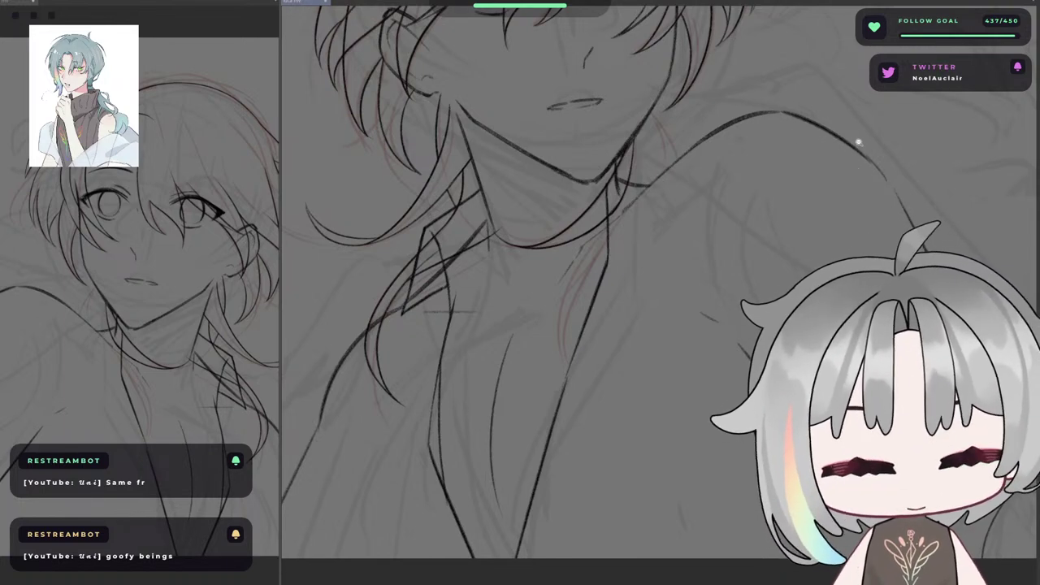
- Draw a curved seam line from the peak of the raised shoulder down toward the armpit crease
{"action": "left_click_drag", "start_coordinate": [803, 148], "coordinate": [775, 147]}
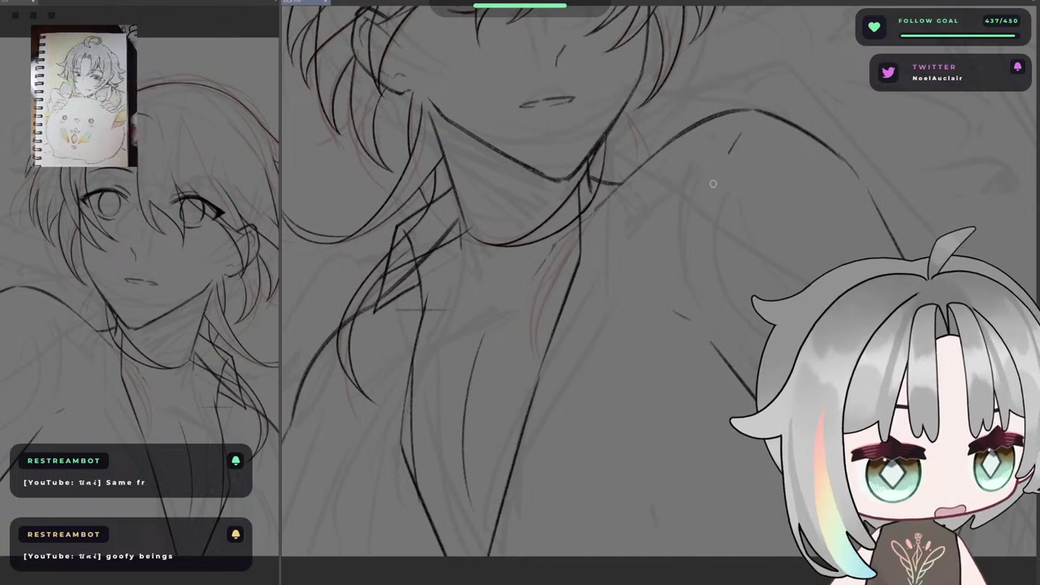
{"action": "mouse_move", "coordinate": [748, 112]}
{"action": "left_mouse_down"}
{"action": "mouse_move", "coordinate": [695, 193]}
{"action": "mouse_move", "coordinate": [693, 329]}
{"action": "left_mouse_up"}
{"action": "key", "text": "ctrl+z"}
{"action": "mouse_move", "coordinate": [696, 202]}
{"action": "left_mouse_down"}
{"action": "mouse_move", "coordinate": [701, 356]}
{"action": "mouse_move", "coordinate": [683, 355]}
{"action": "left_mouse_up"}
{"action": "key", "text": "ctrl+z"}
{"action": "key", "text": "e"}
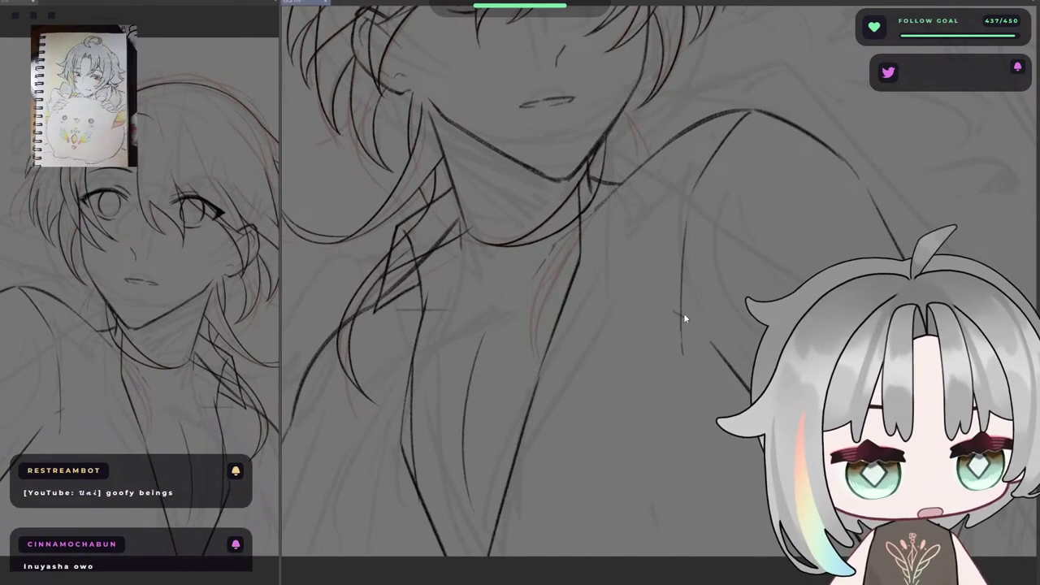
- Examine the shoulder seam and armpit crease up close and in the whole figure, in both normal and mirrored orientation
{"action": "key", "text": "b"}
{"action": "scroll", "coordinate": [719, 403], "scroll_direction": "down", "scroll_amount": 3}
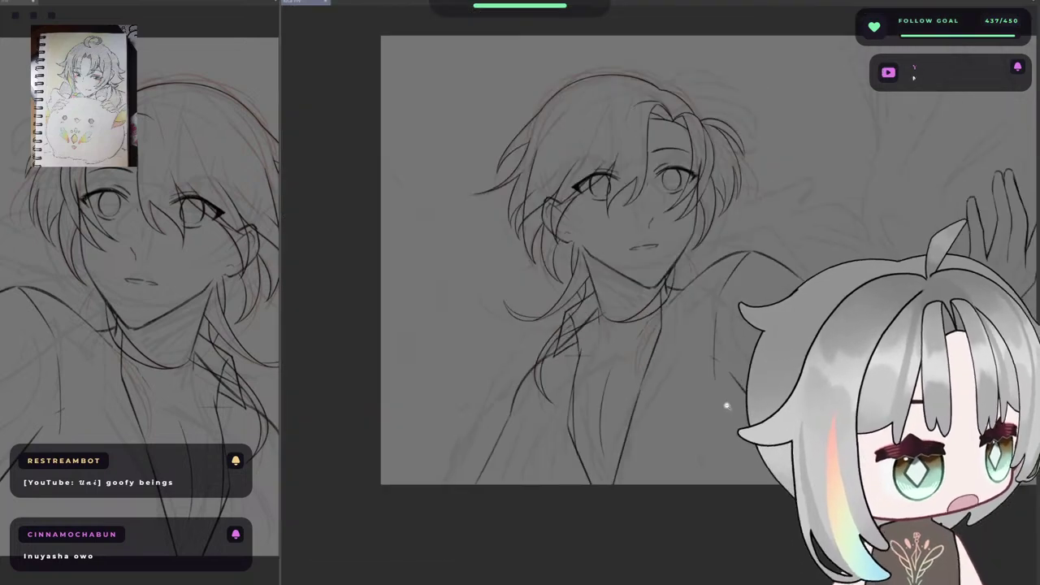
{"action": "key", "text": "h"}
{"action": "left_click_drag", "start_coordinate": [724, 404], "coordinate": [721, 378]}
{"action": "key", "text": "h"}
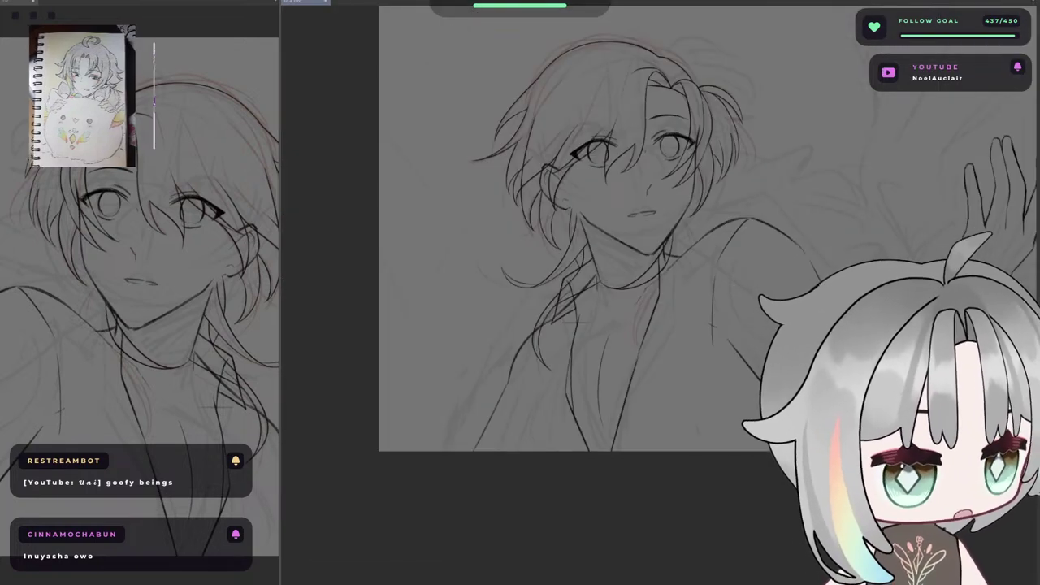
{"action": "scroll", "coordinate": [742, 265], "scroll_direction": "up", "scroll_amount": 1}
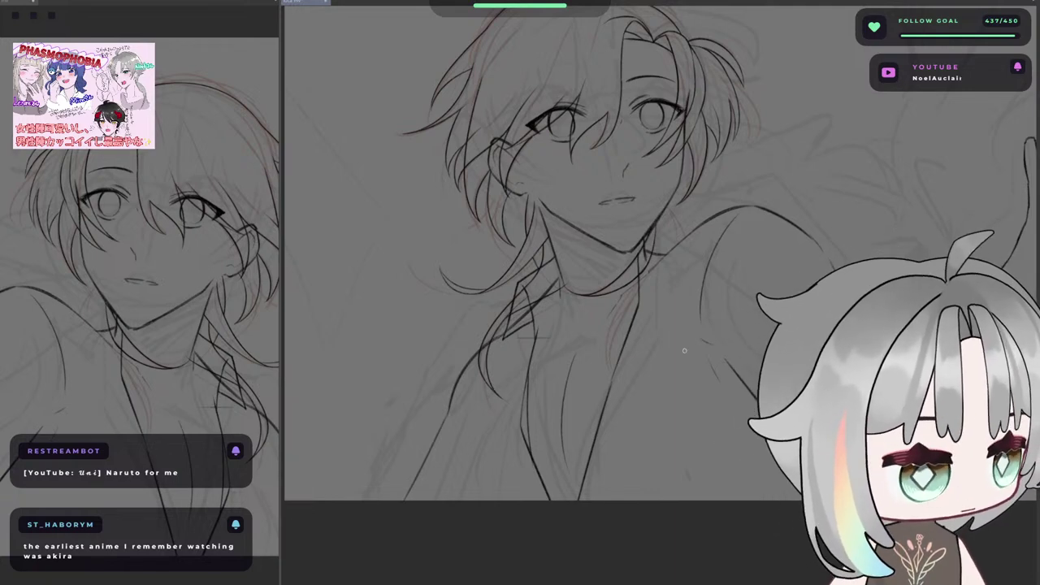
{"action": "key", "text": "h"}
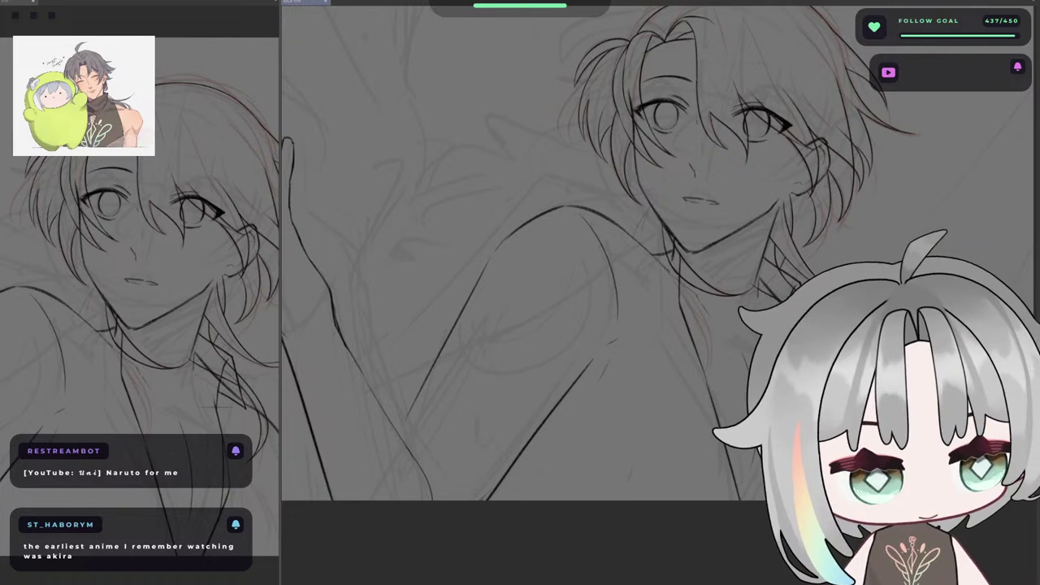
{"action": "key", "text": "h"}
{"action": "scroll", "coordinate": [654, 350], "scroll_direction": "up", "scroll_amount": 3}
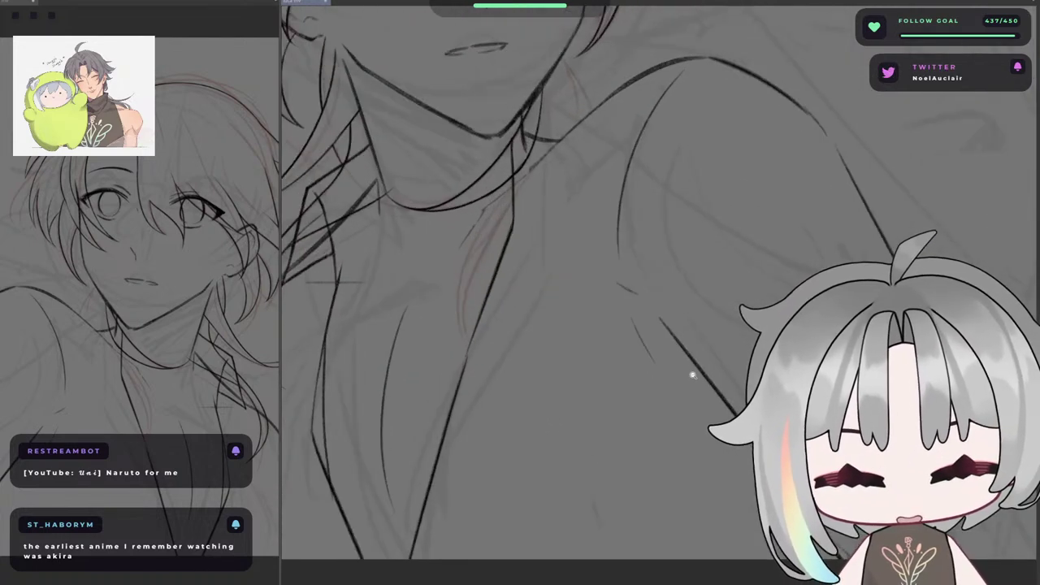
{"action": "scroll", "coordinate": [651, 358], "scroll_direction": "up", "scroll_amount": 2}
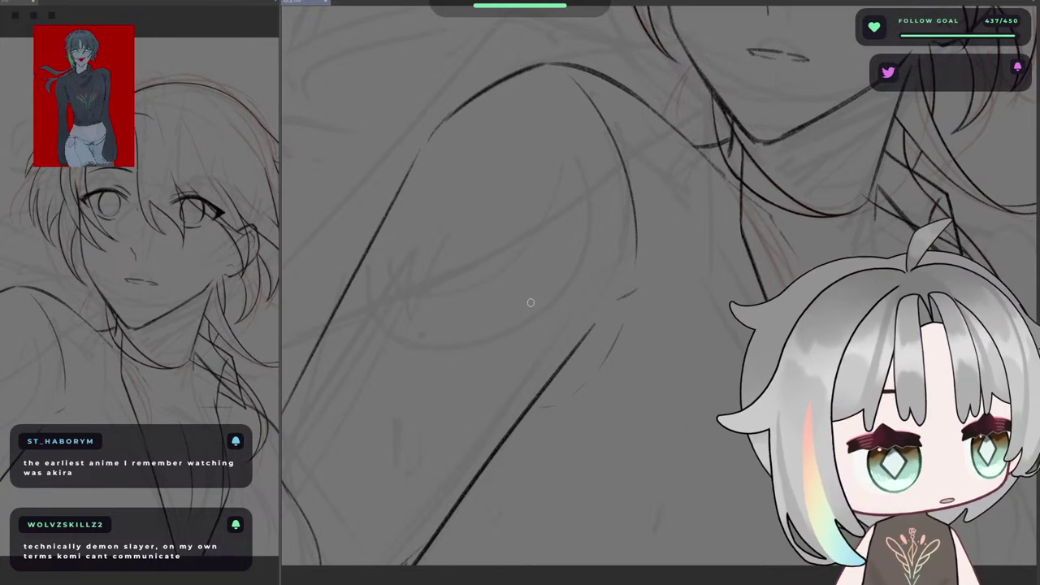
- Redraw the short crease stroke below the armpit slightly longer, slanting down beside the inner upper-arm line
{"action": "key", "text": "h"}
{"action": "left_click_drag", "start_coordinate": [794, 253], "coordinate": [721, 240]}
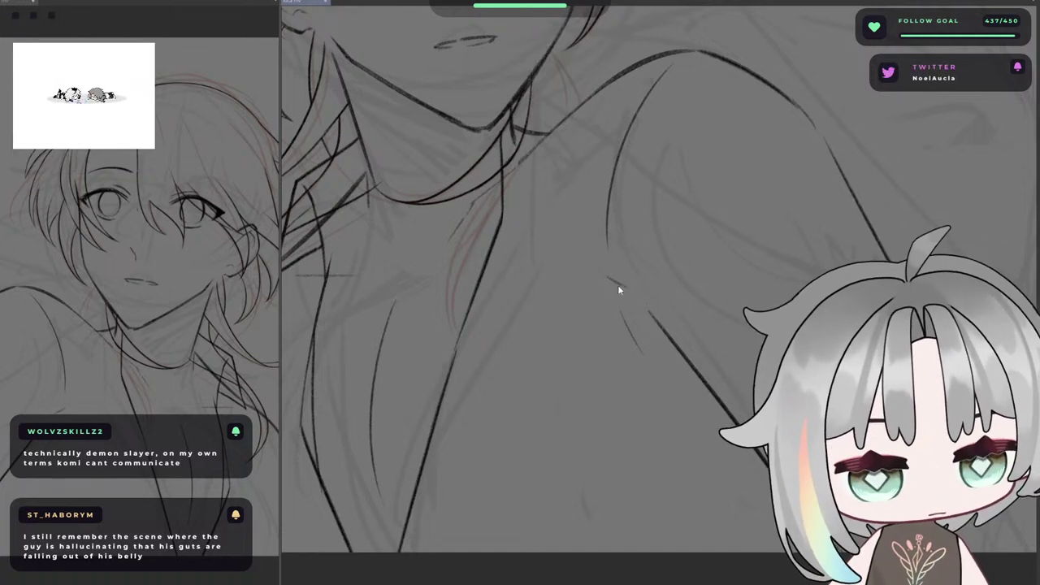
{"action": "mouse_move", "coordinate": [623, 306]}
{"action": "left_mouse_down"}
{"action": "mouse_move", "coordinate": [670, 385]}
{"action": "mouse_move", "coordinate": [651, 369]}
{"action": "left_mouse_up"}
{"action": "key", "text": "ctrl+z"}
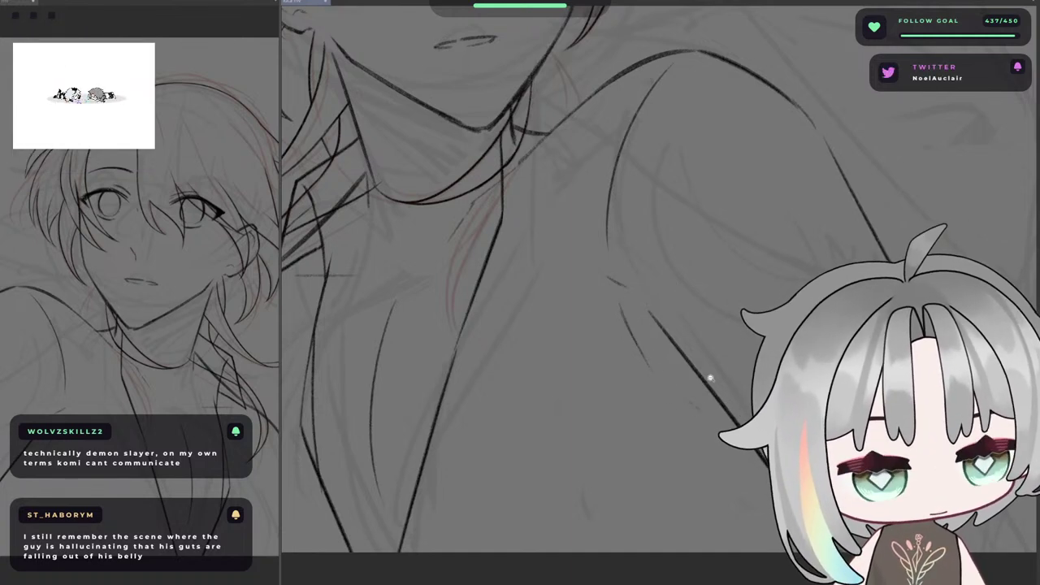
- Try a curved stroke at the raised arm's elbow, between the canvas edge and the point where the forearm and upper-arm lines meet
{"action": "key", "text": "h"}
{"action": "left_click", "coordinate": [681, 373]}
{"action": "left_click_drag", "start_coordinate": [636, 409], "coordinate": [792, 421]}
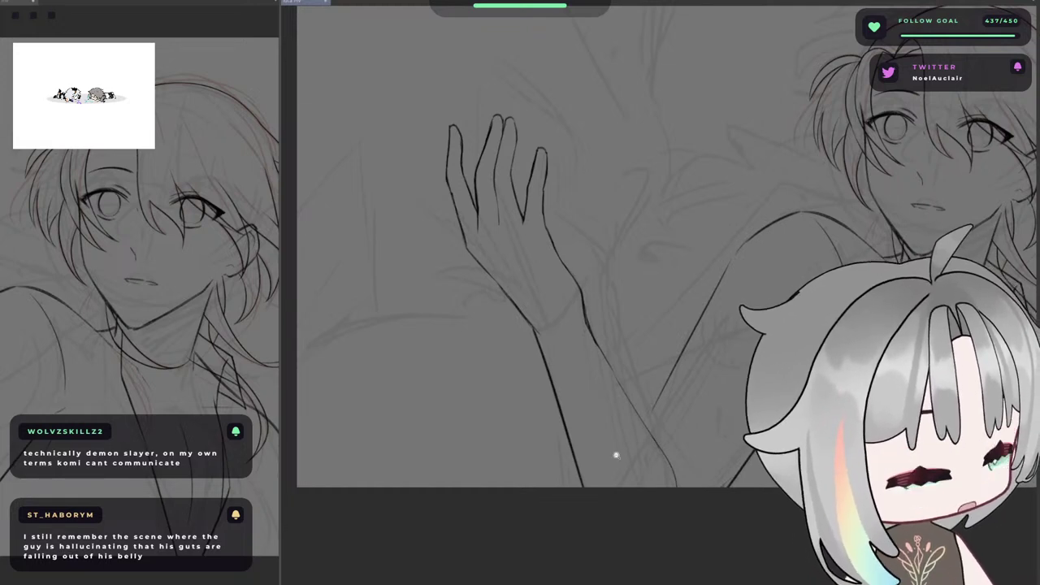
{"action": "scroll", "coordinate": [616, 455], "scroll_direction": "up", "scroll_amount": 2}
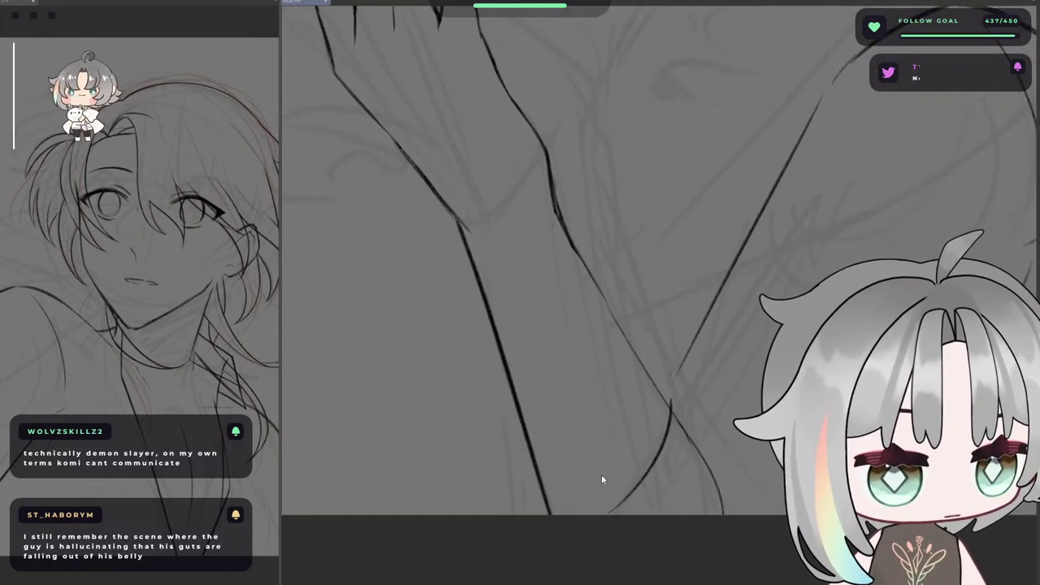
{"action": "left_click_drag", "start_coordinate": [611, 512], "coordinate": [671, 403]}
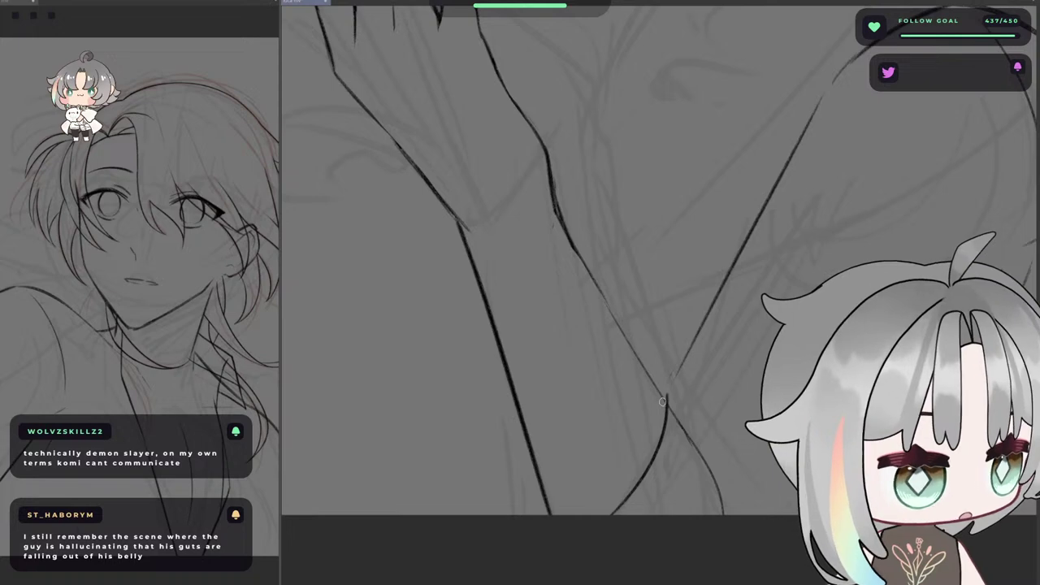
{"action": "key", "text": "ctrl+z"}
{"action": "scroll", "coordinate": [702, 395], "scroll_direction": "down", "scroll_amount": 5}
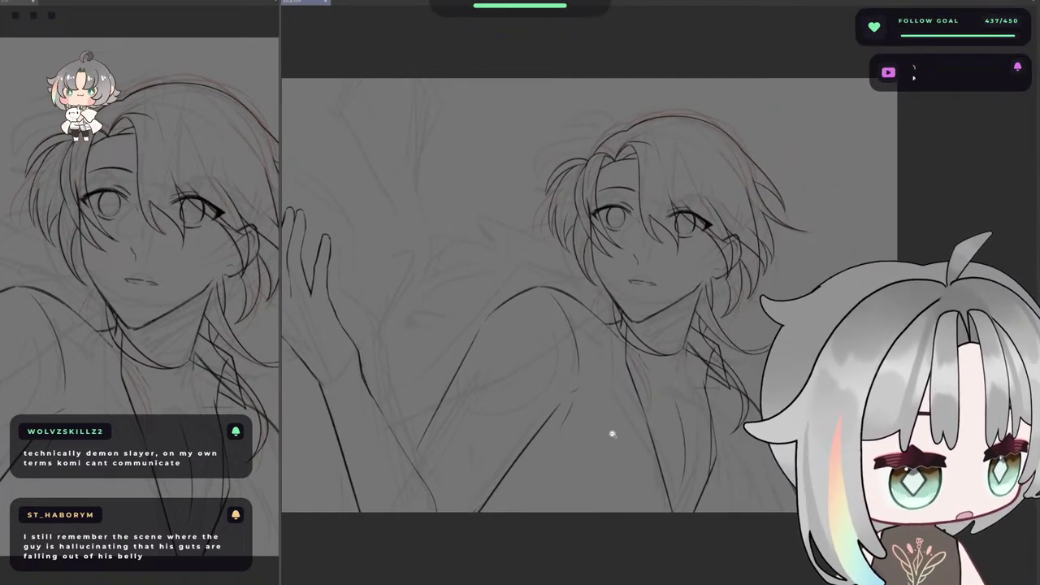